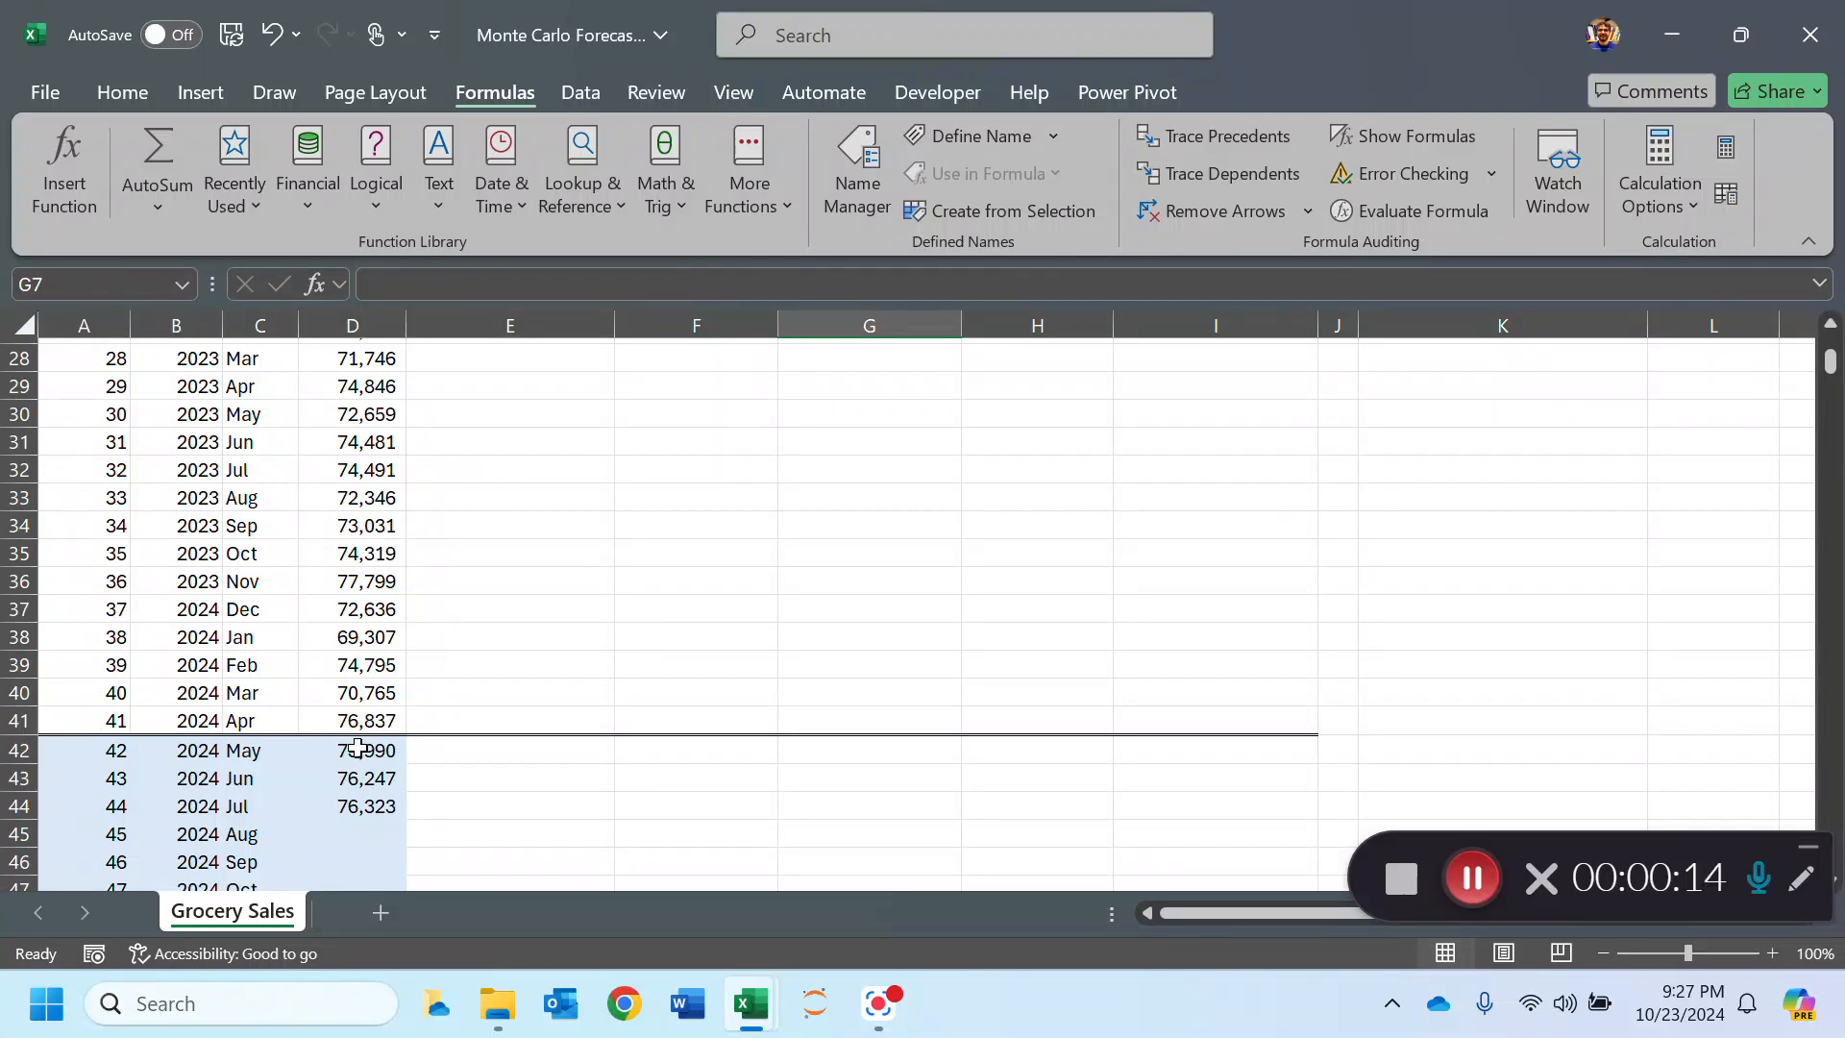
# Step: Examine the monthly sales data, forecast column headings and parameter tables, including the May to July 2024 sales and the April 2024 row
pyautogui.scroll(9, 365, 711)
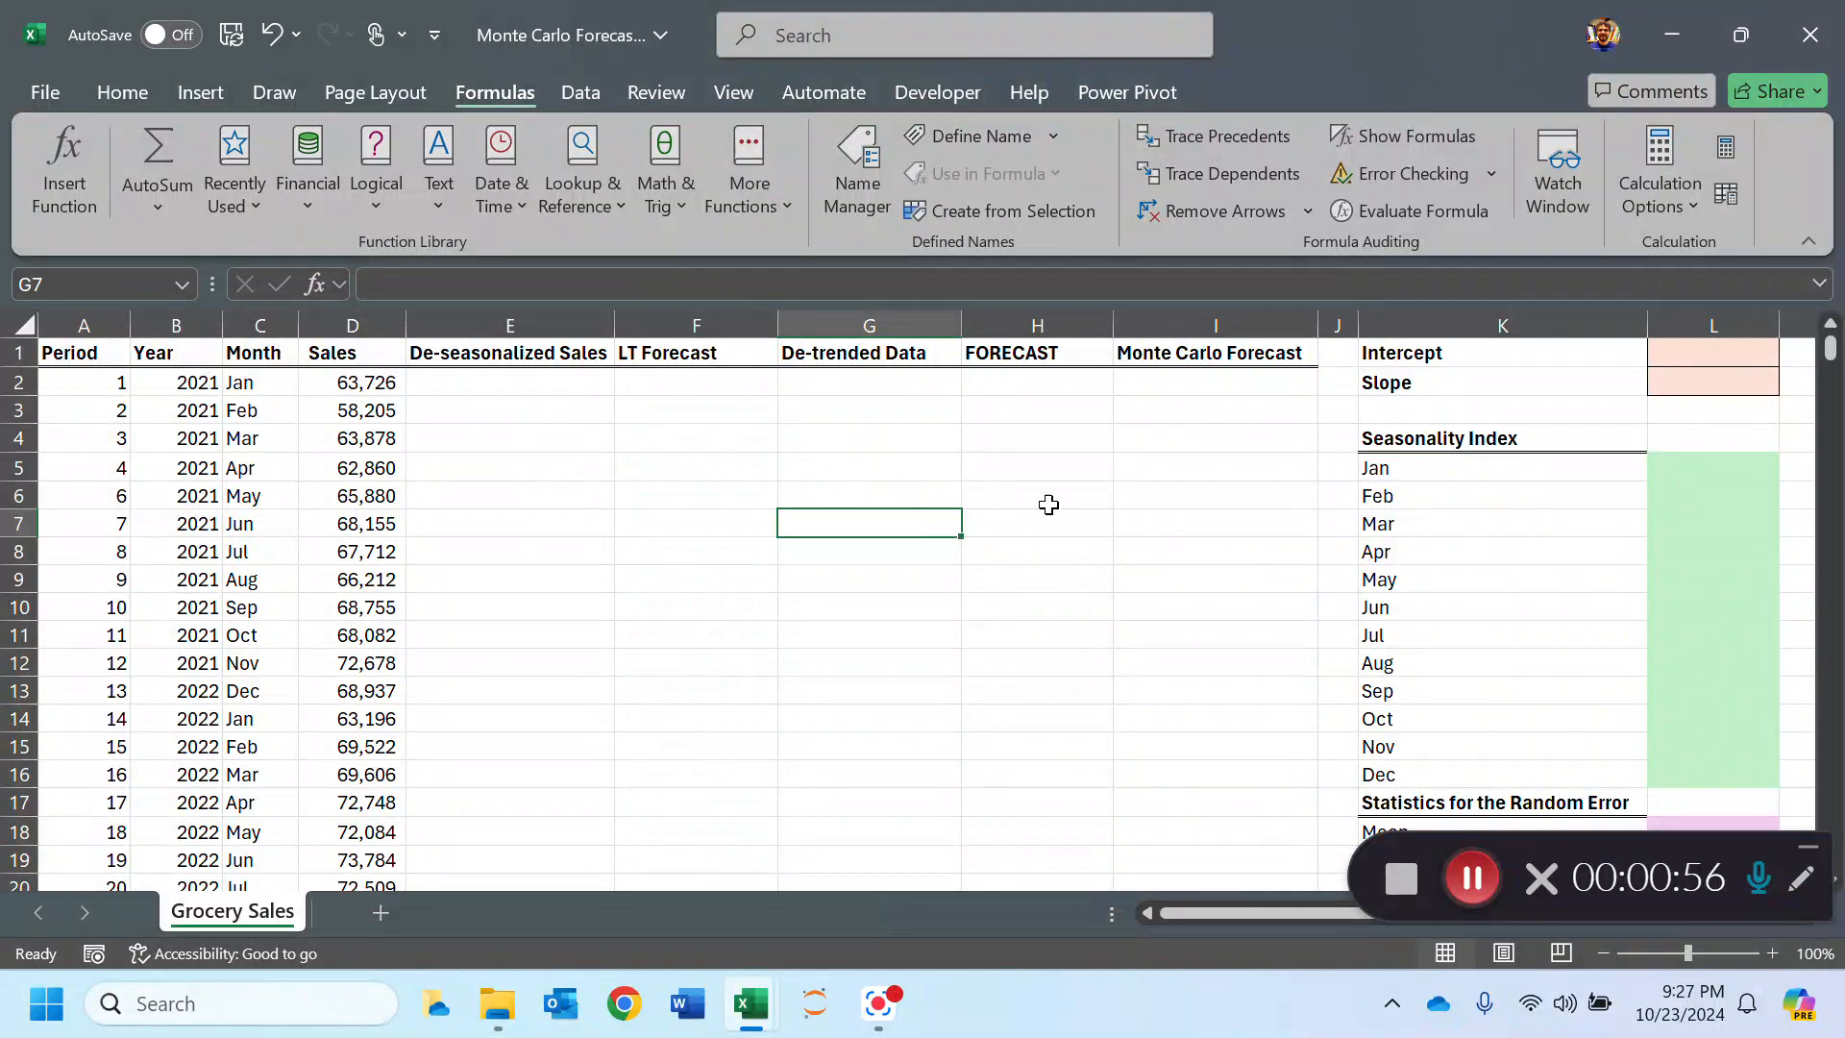
pyautogui.scroll(-3, 1122, 477)
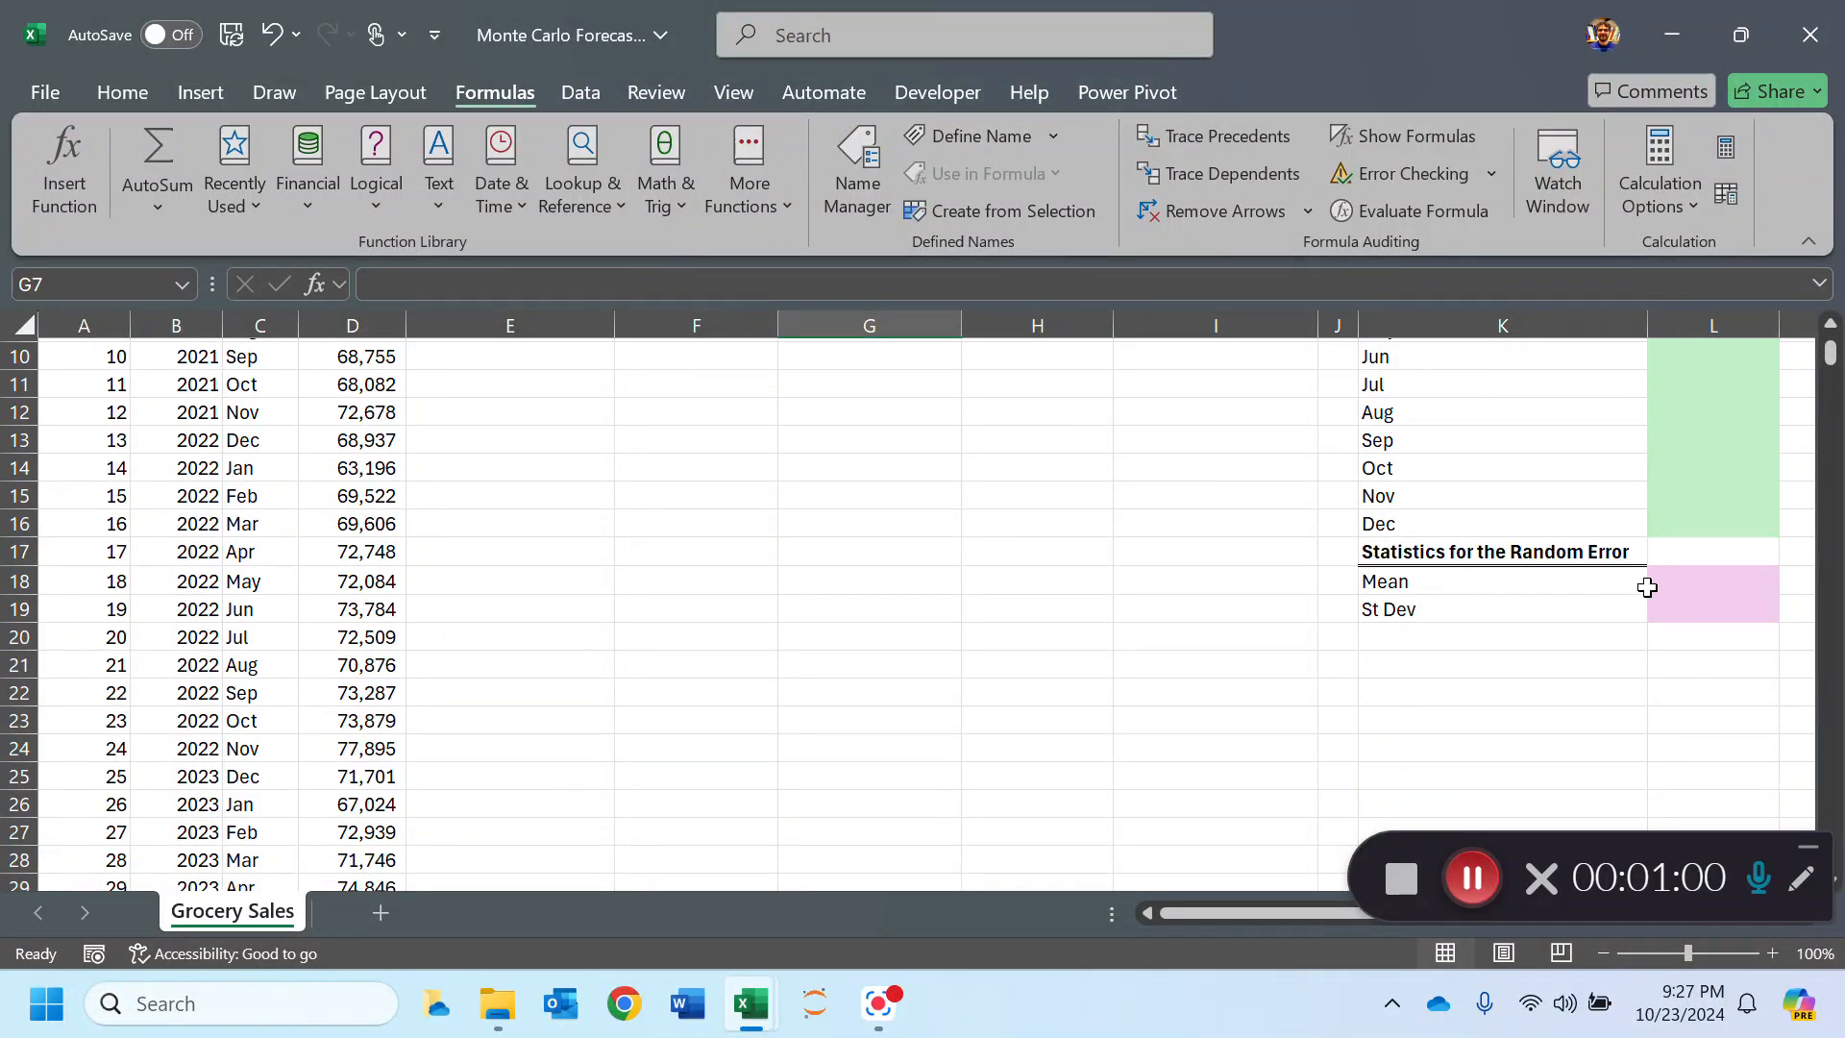
pyautogui.scroll(3, 1198, 527)
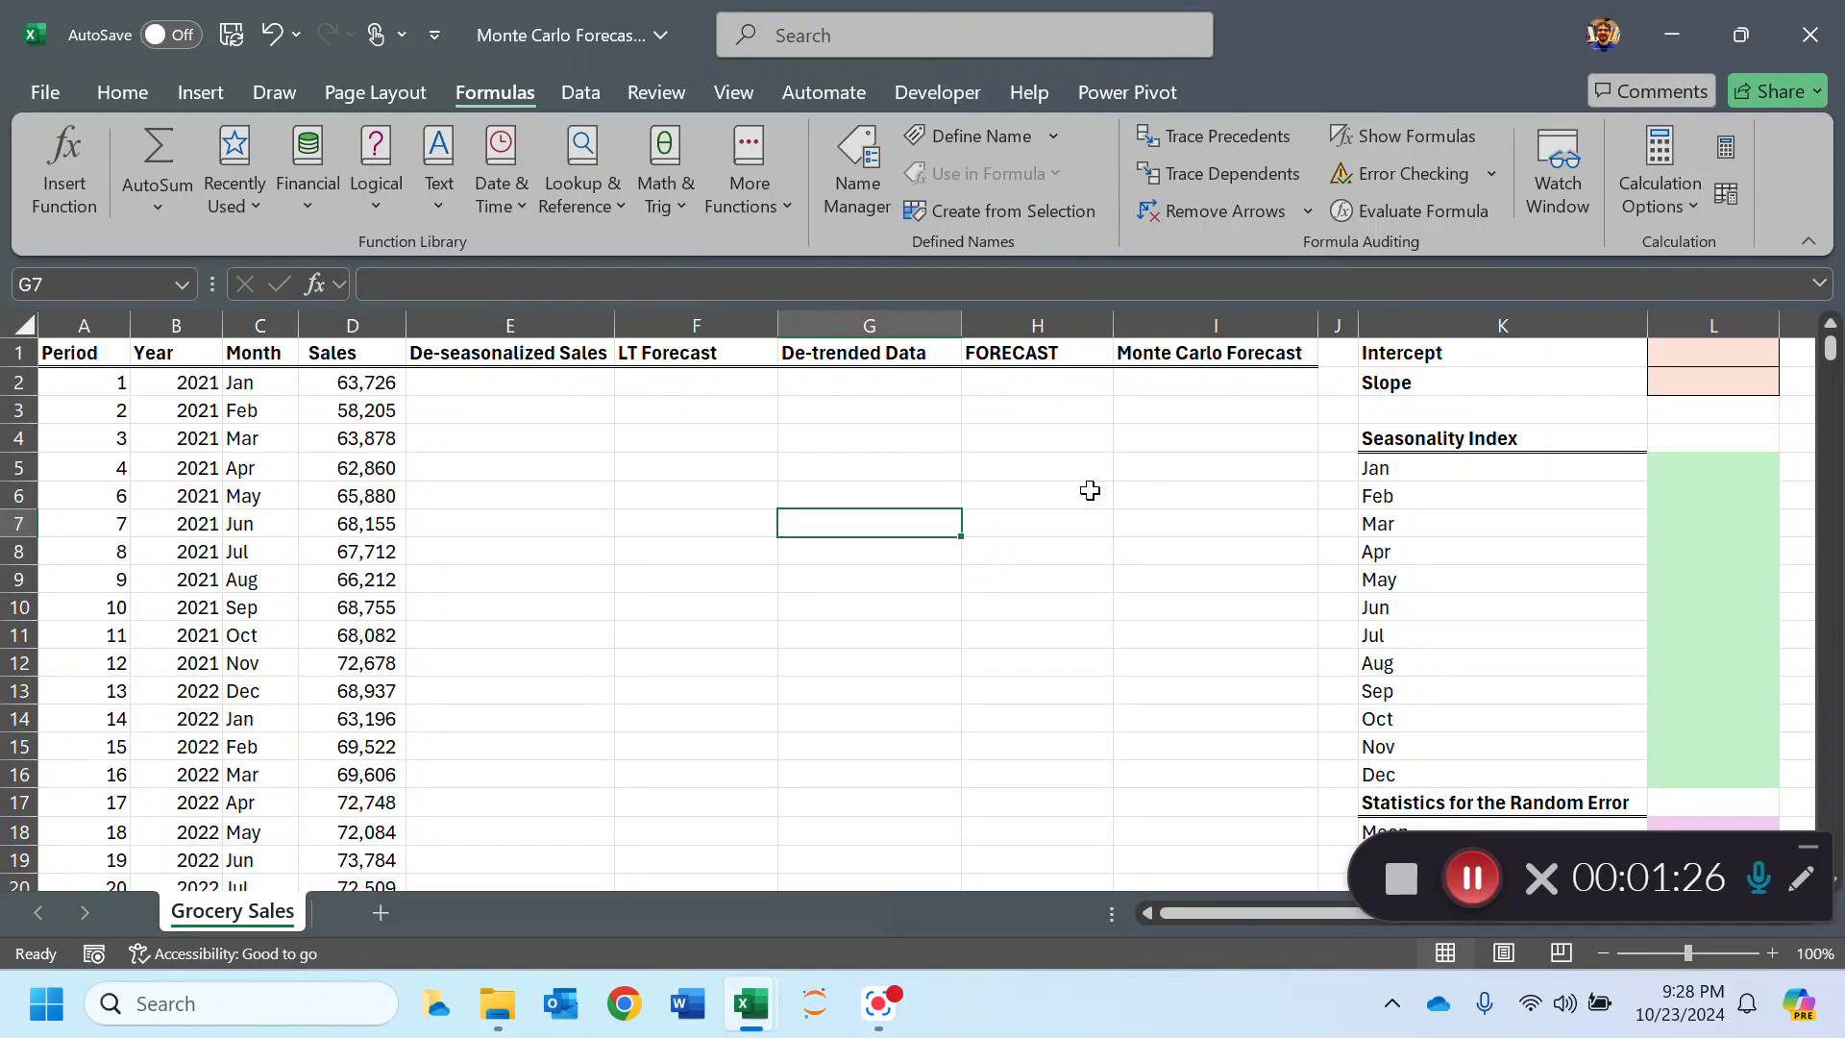
pyautogui.click(540, 380)
pyautogui.scroll(-11, 408, 452)
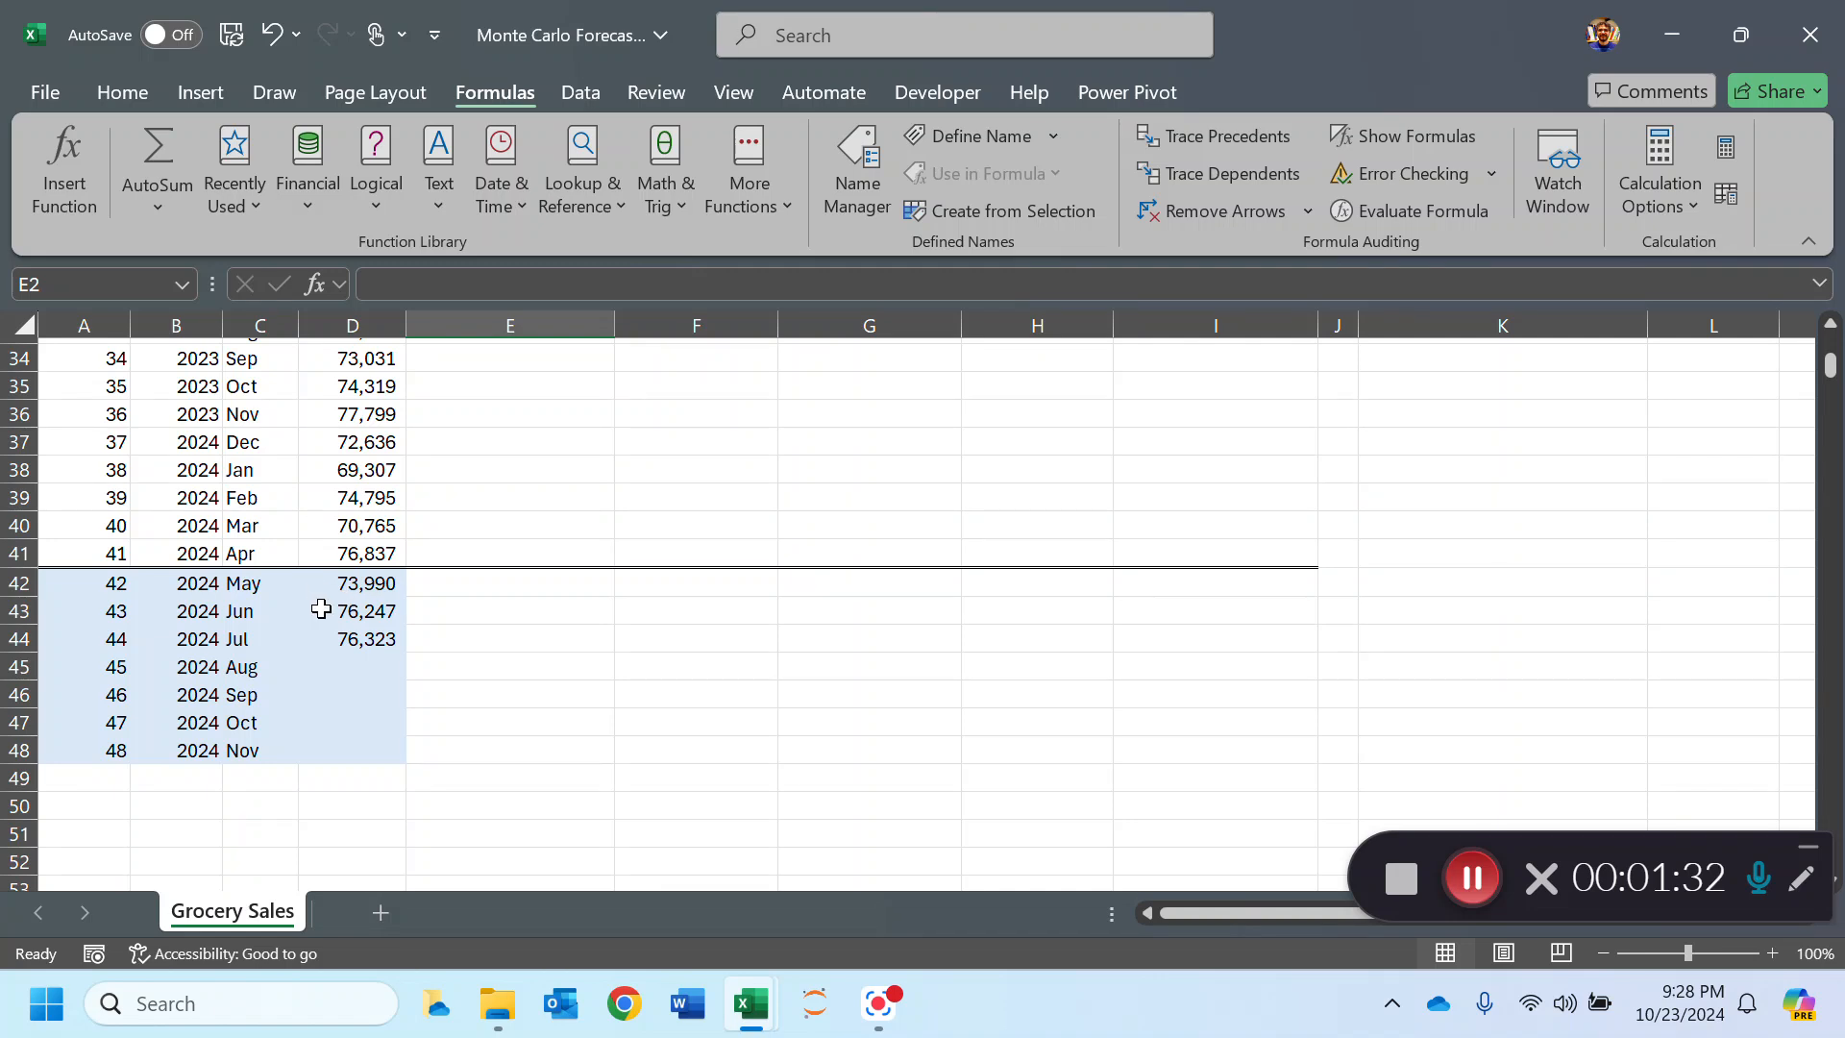
pyautogui.moveTo(373, 585); pyautogui.dragTo(376, 647)
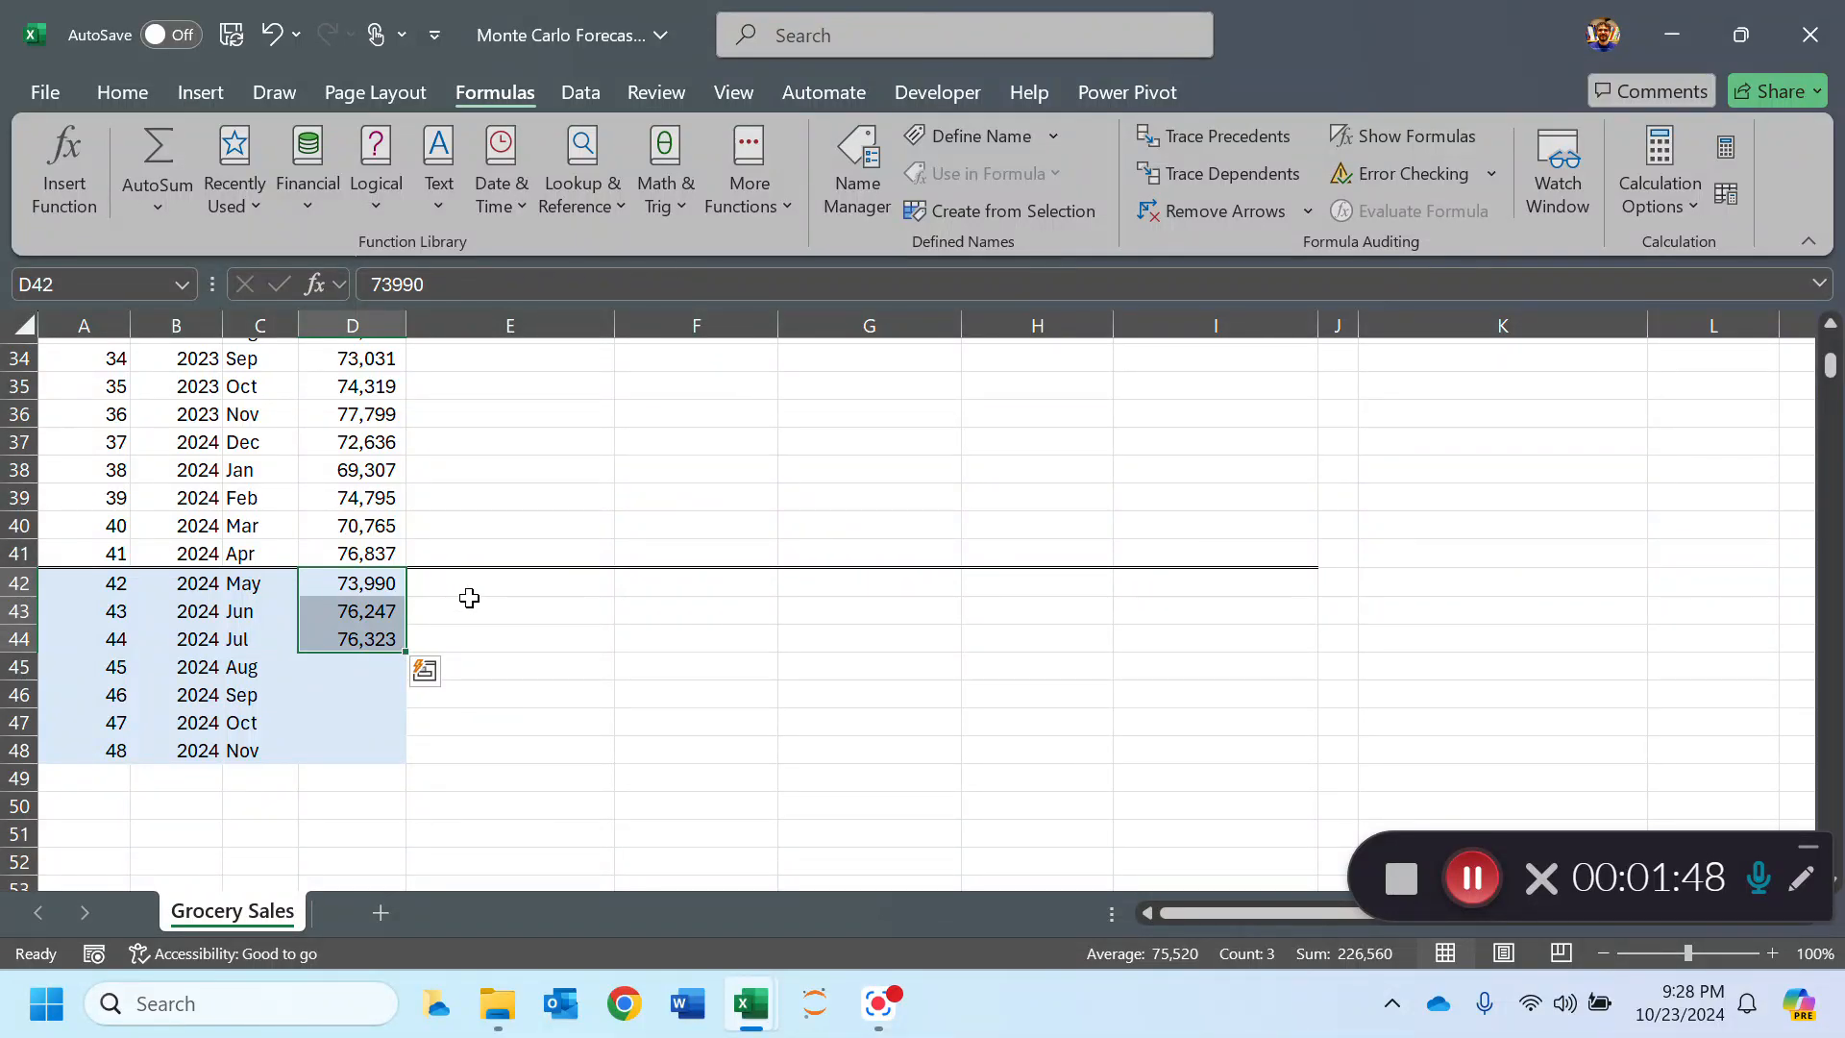
pyautogui.scroll(11, 469, 597)
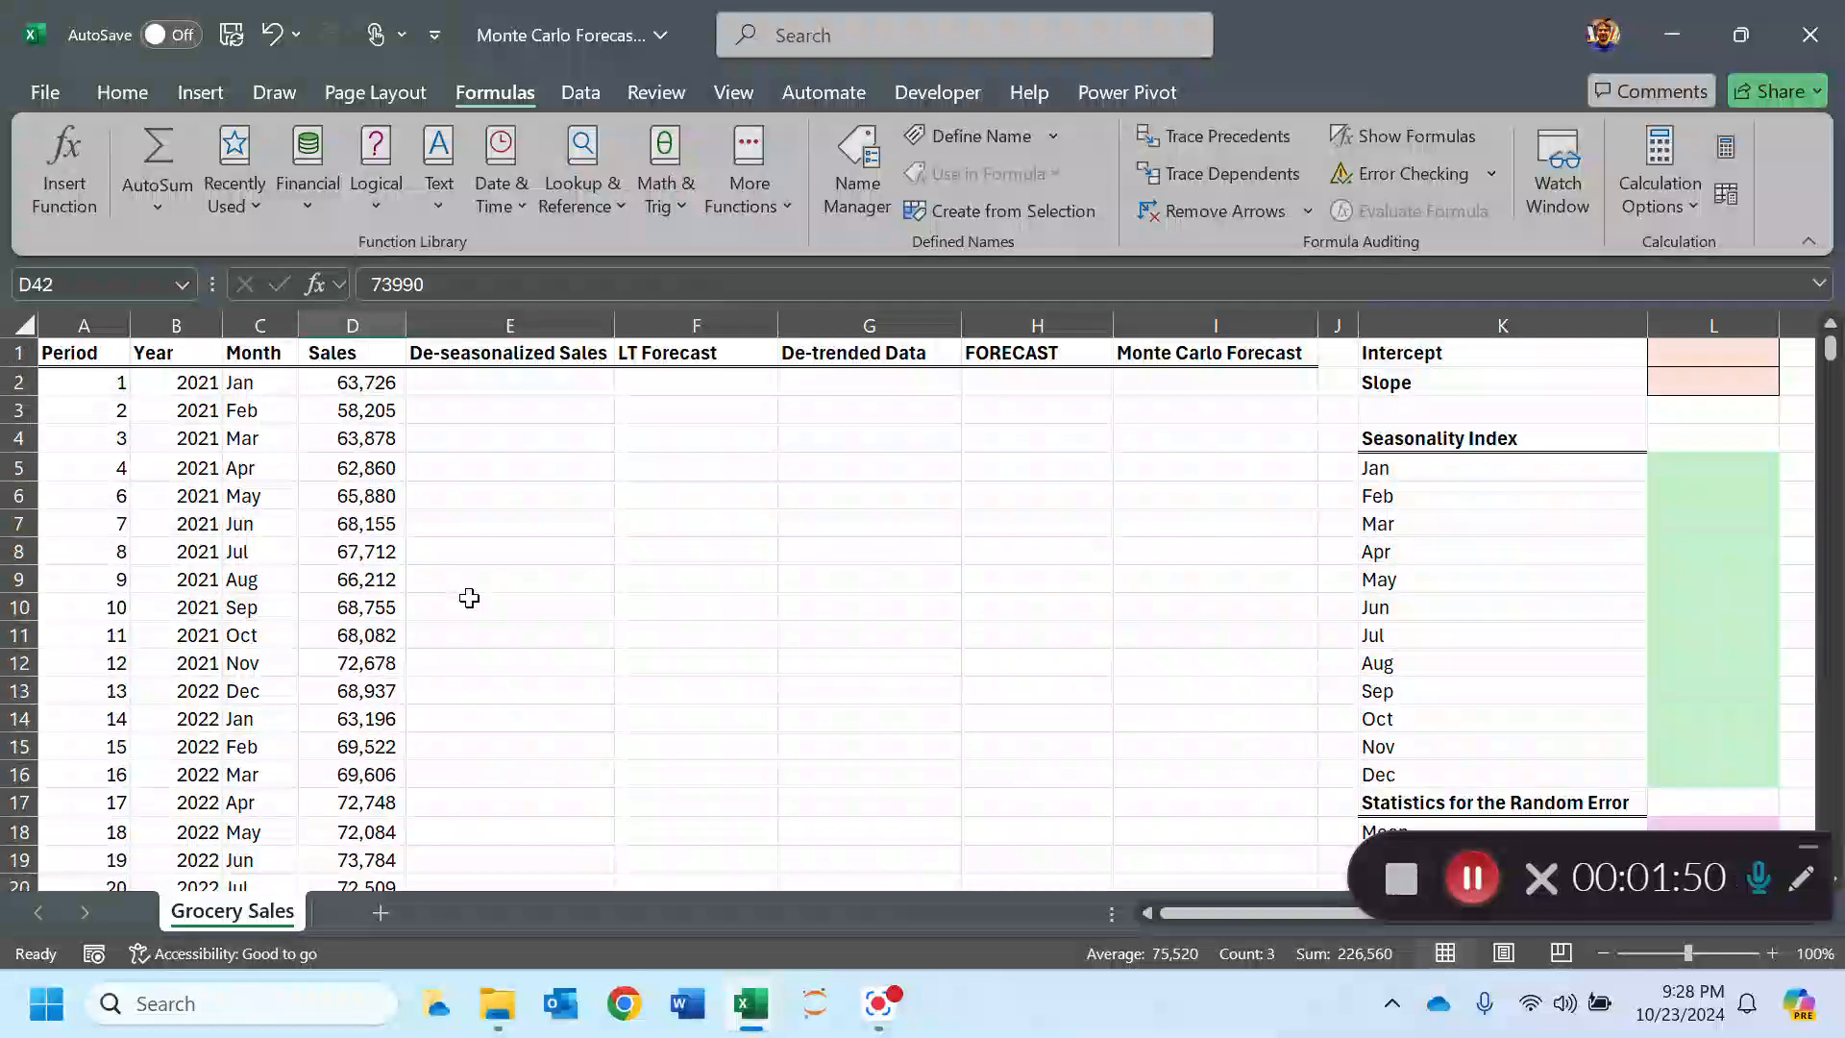
pyautogui.scroll(-9, 190, 355)
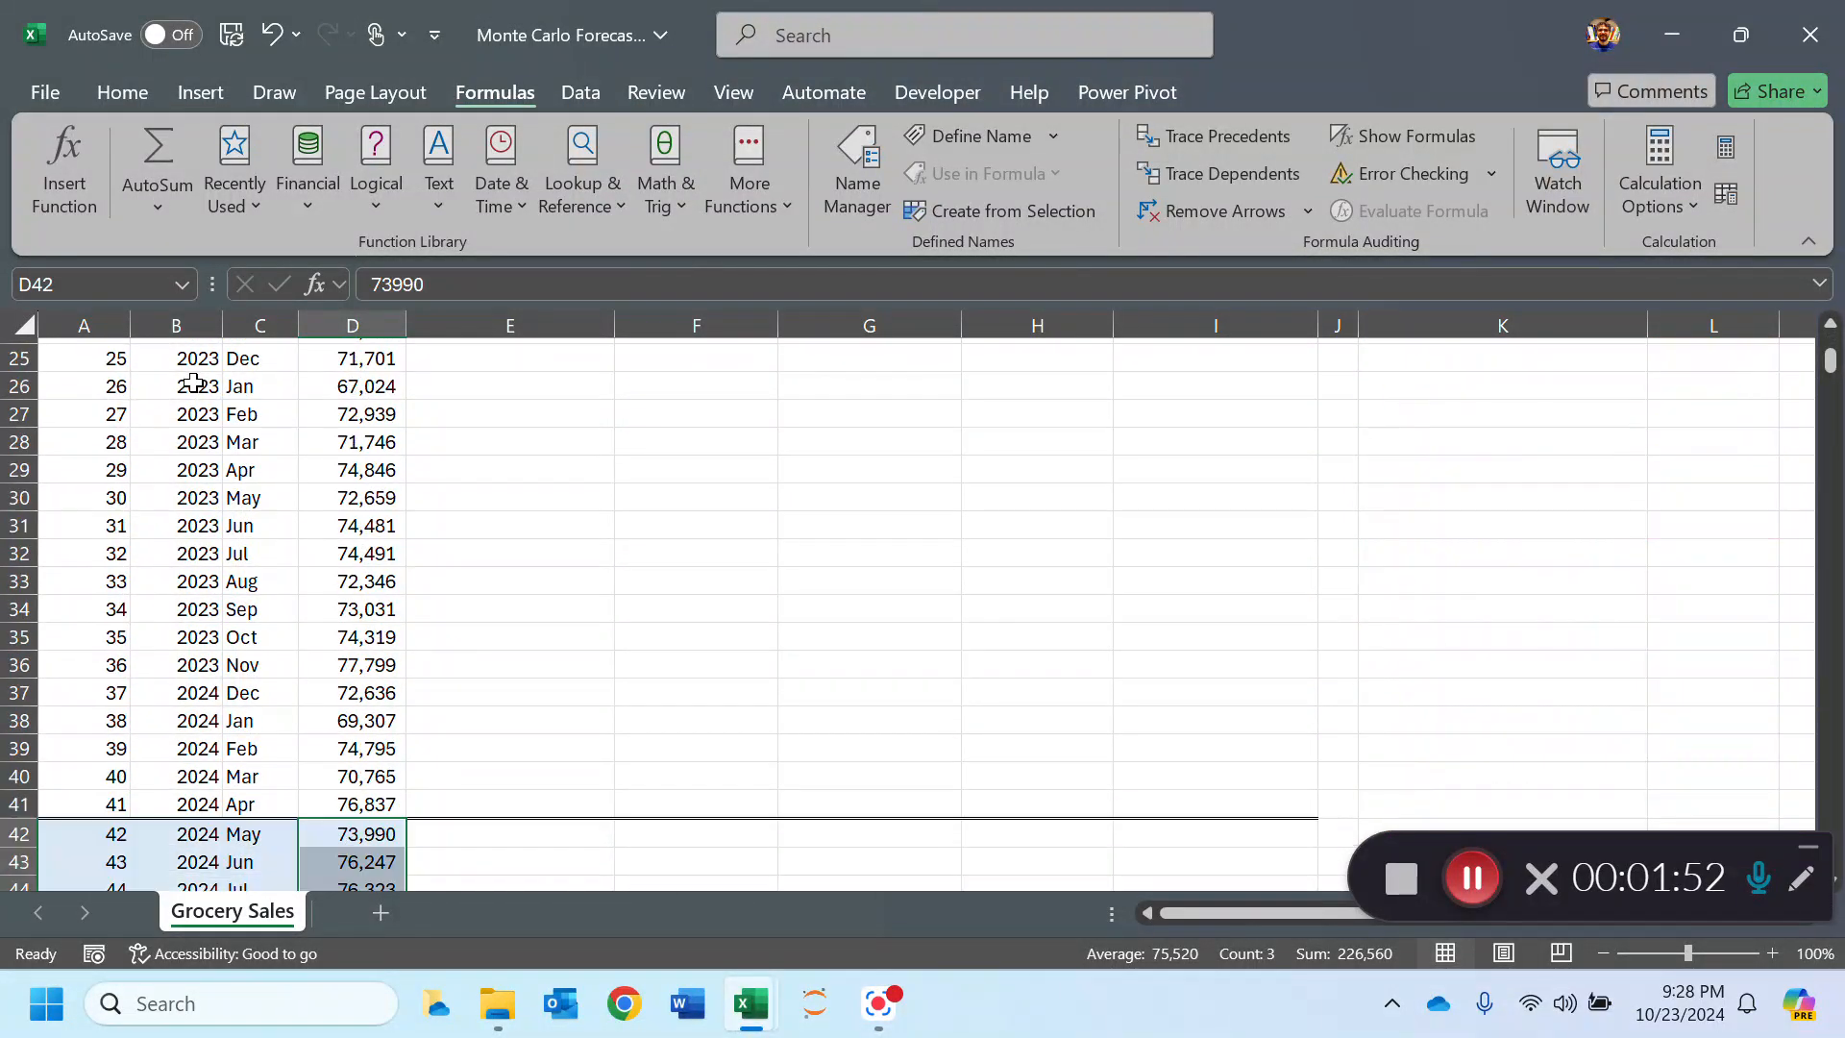
pyautogui.moveTo(120, 720); pyautogui.dragTo(384, 721)
pyautogui.scroll(9, 500, 684)
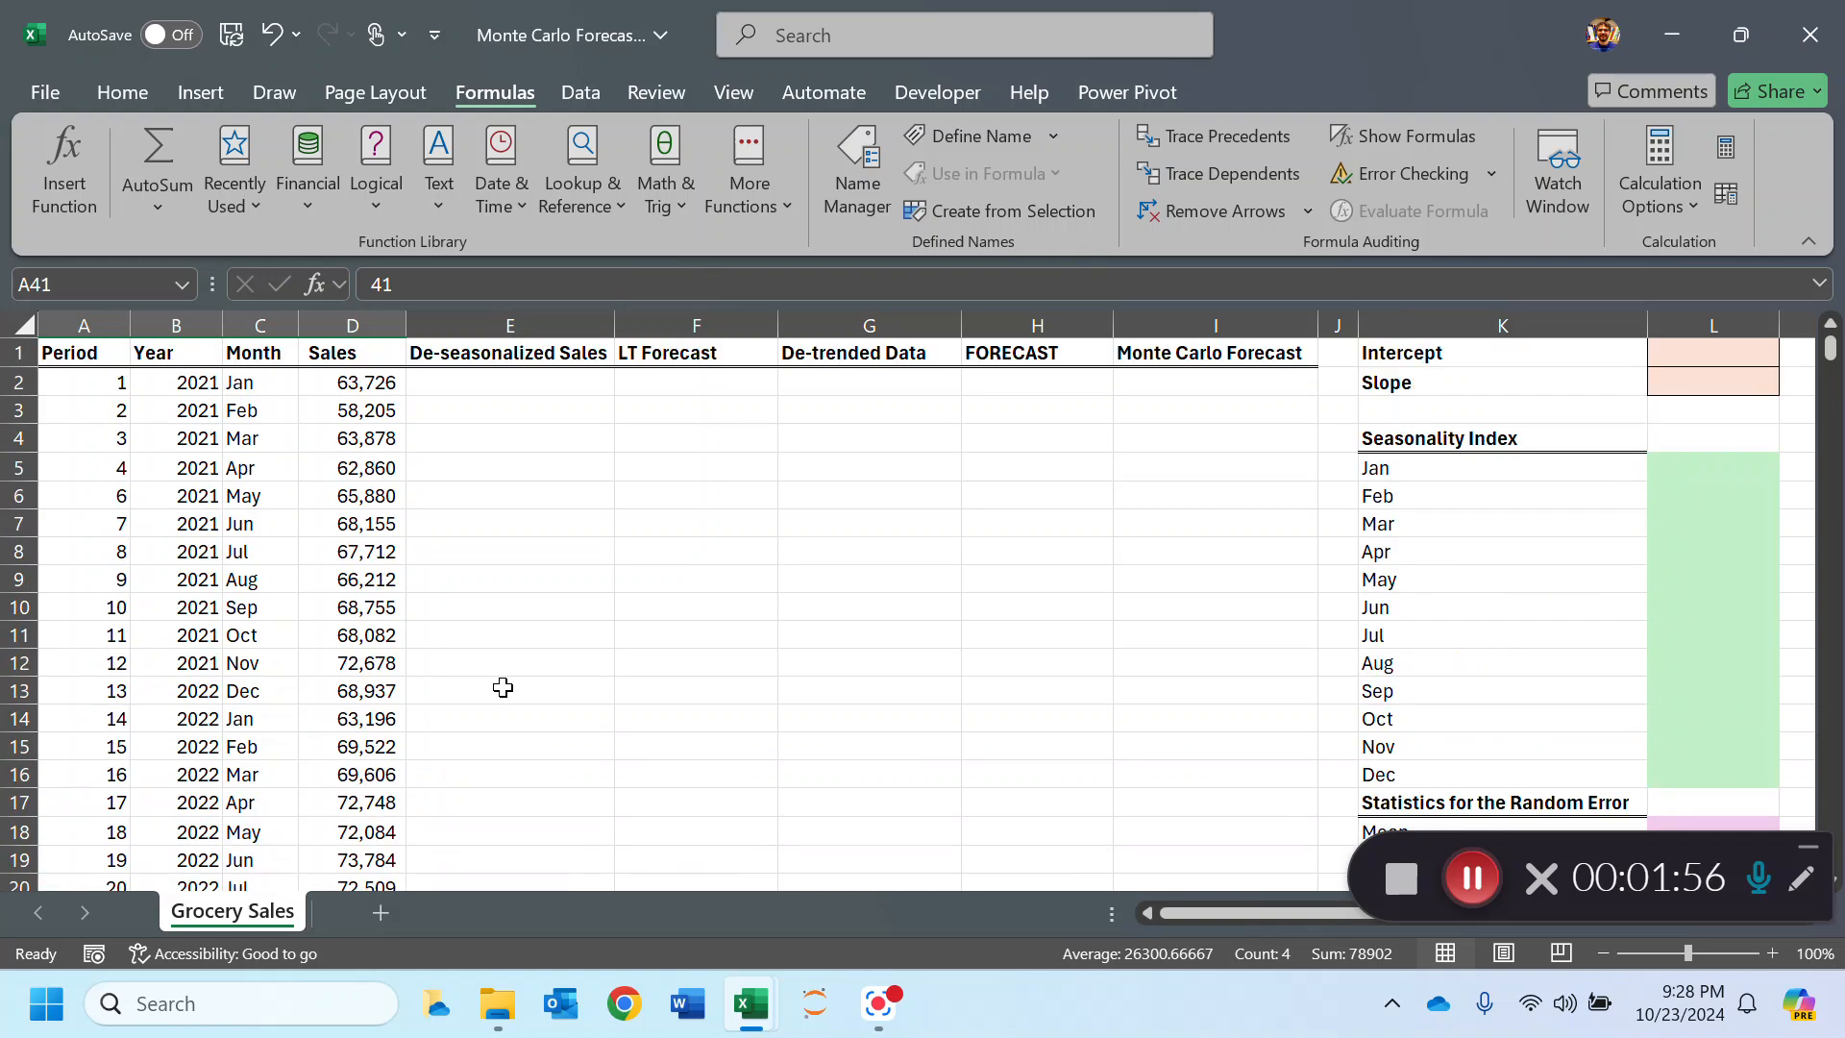
# Step: Name the sales values from January 2021 through April 2024 (D2:D41) as the range sales
pyautogui.click(336, 380)
pyautogui.moveTo(337, 380); pyautogui.dragTo(375, 742)
pyautogui.scroll(9, 355, 520)
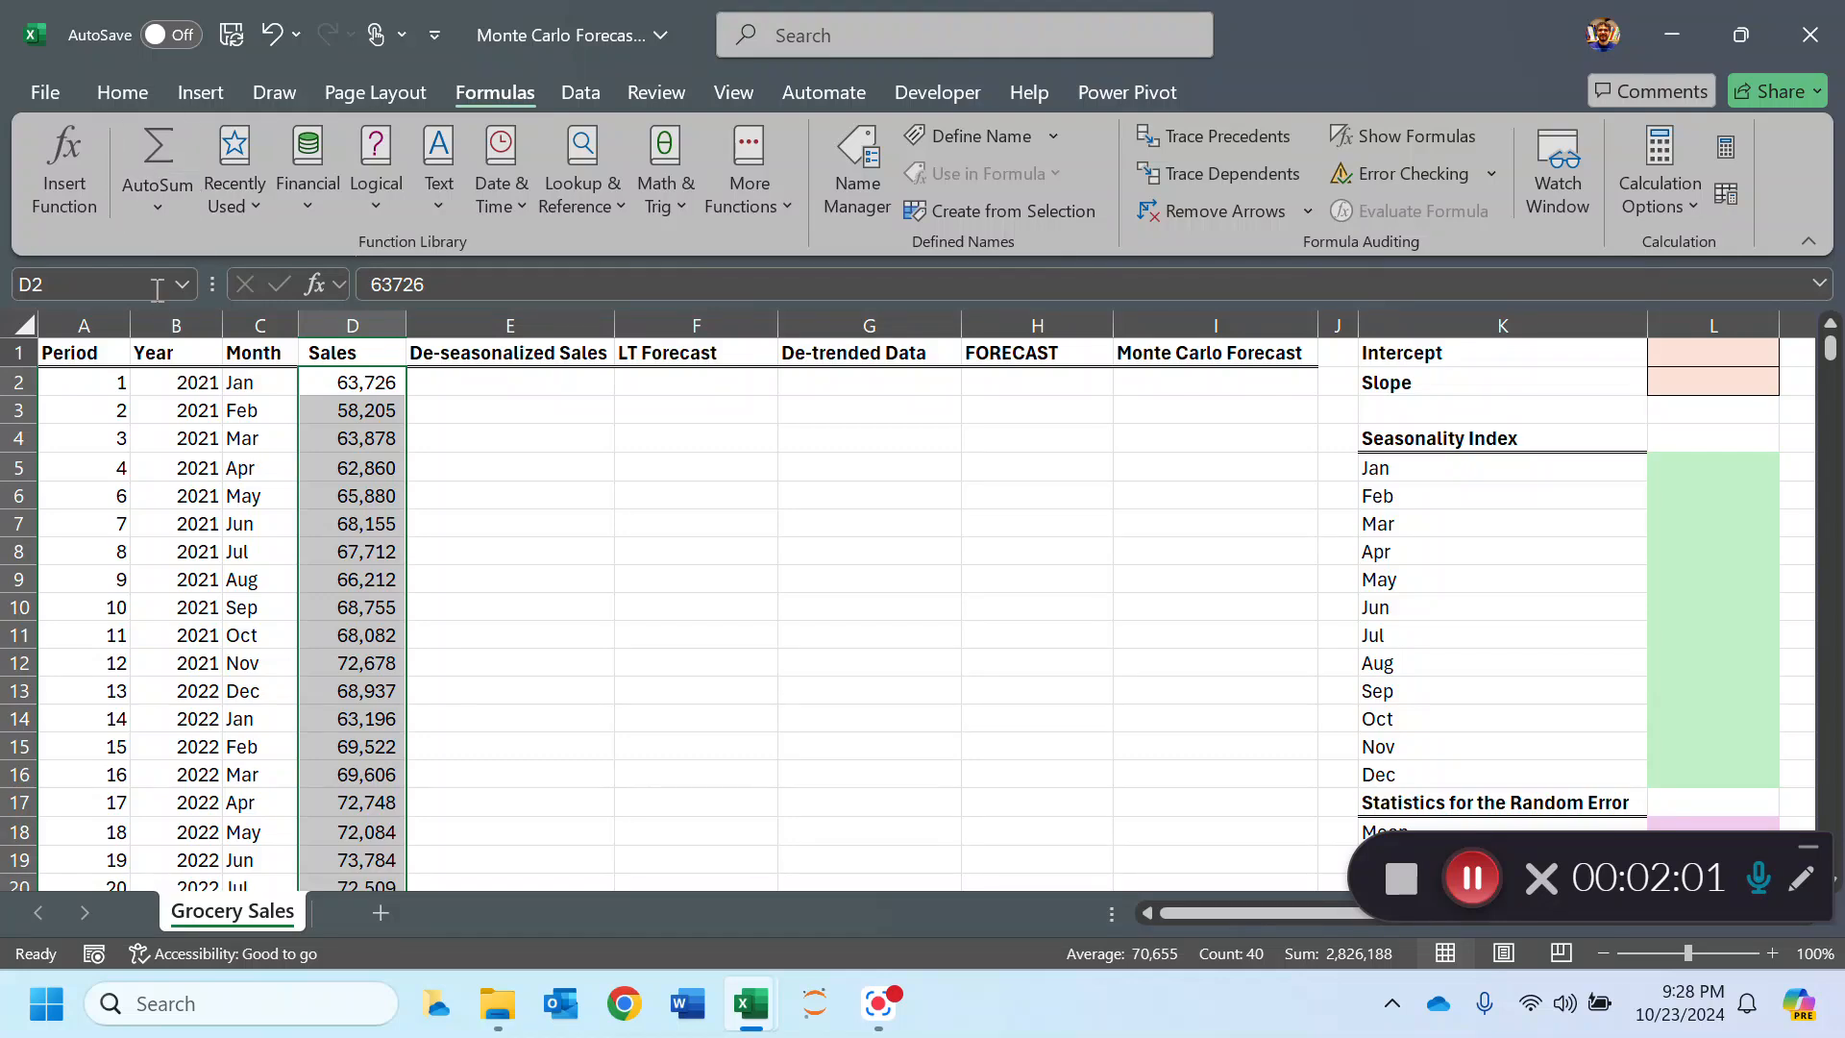
pyautogui.click(95, 279)
pyautogui.write('sales')
pyautogui.press('Return')
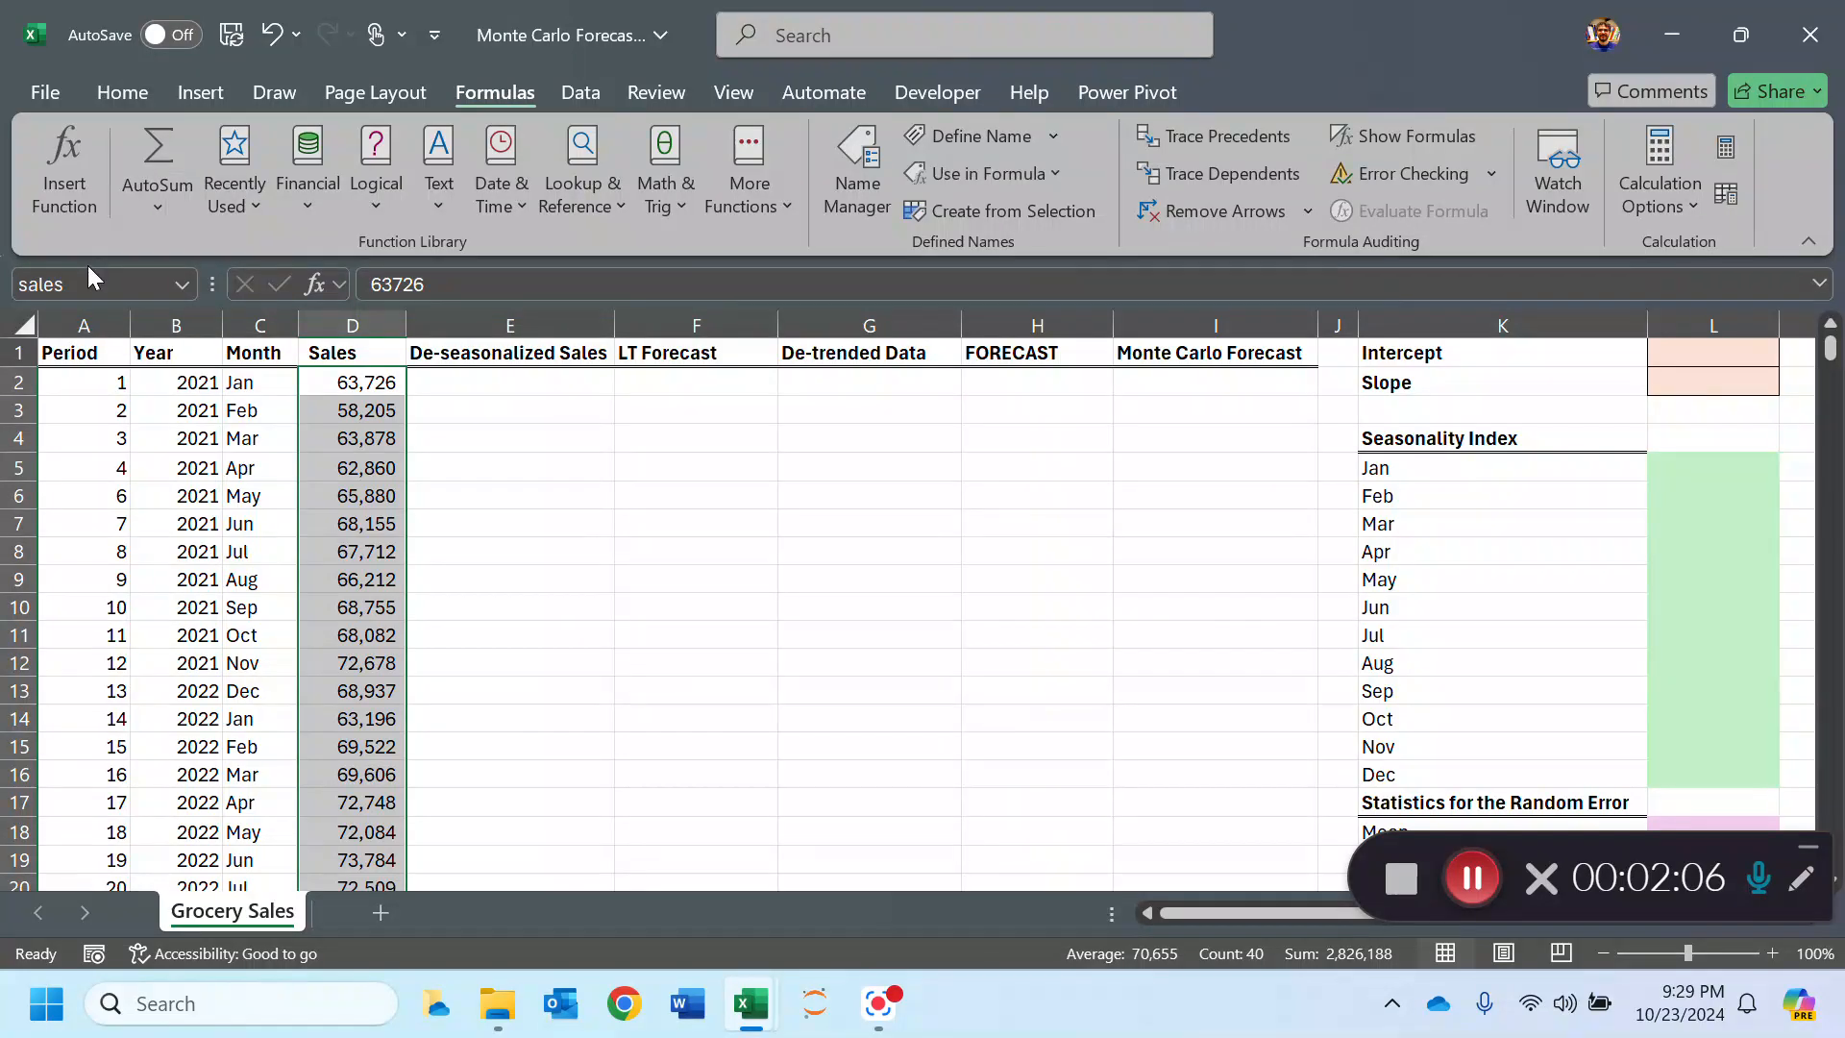
# Step: Name the period numbers through April 2024 (A2:A41) as the range period
pyautogui.moveTo(54, 384); pyautogui.dragTo(82, 802)
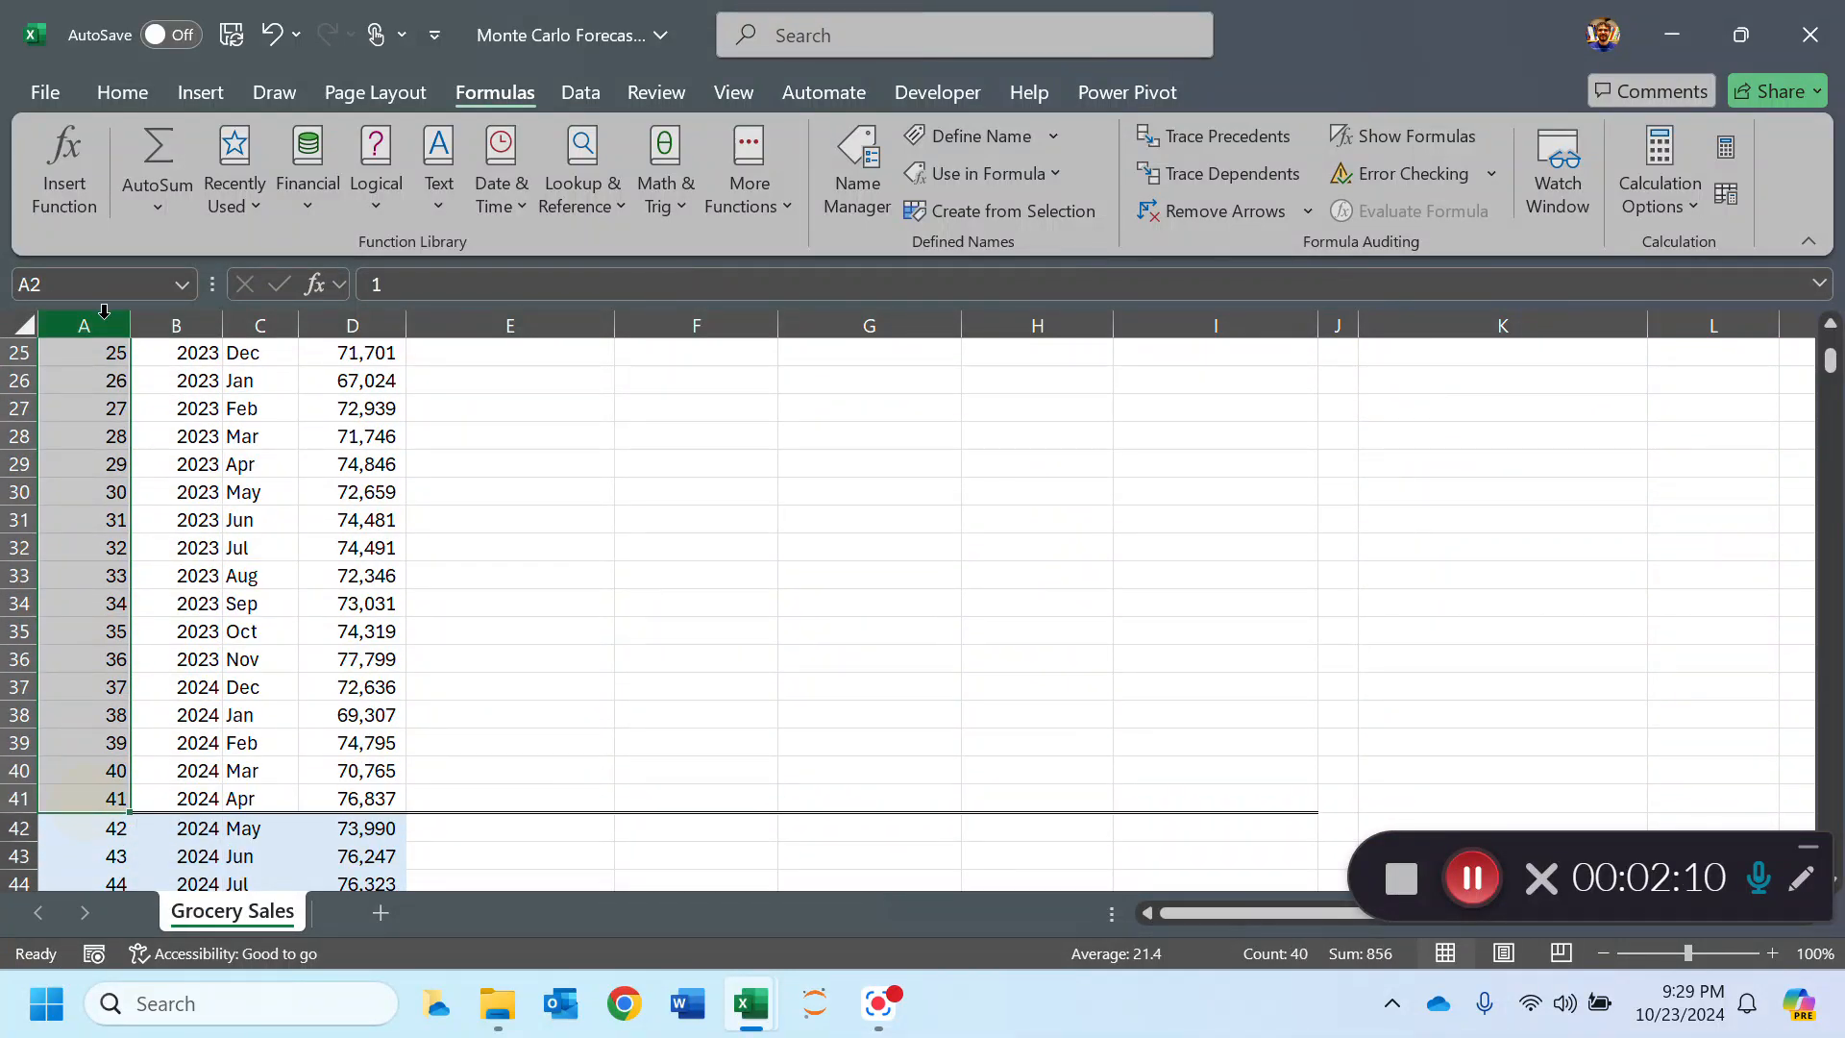
pyautogui.click(96, 284)
pyautogui.write('peri')
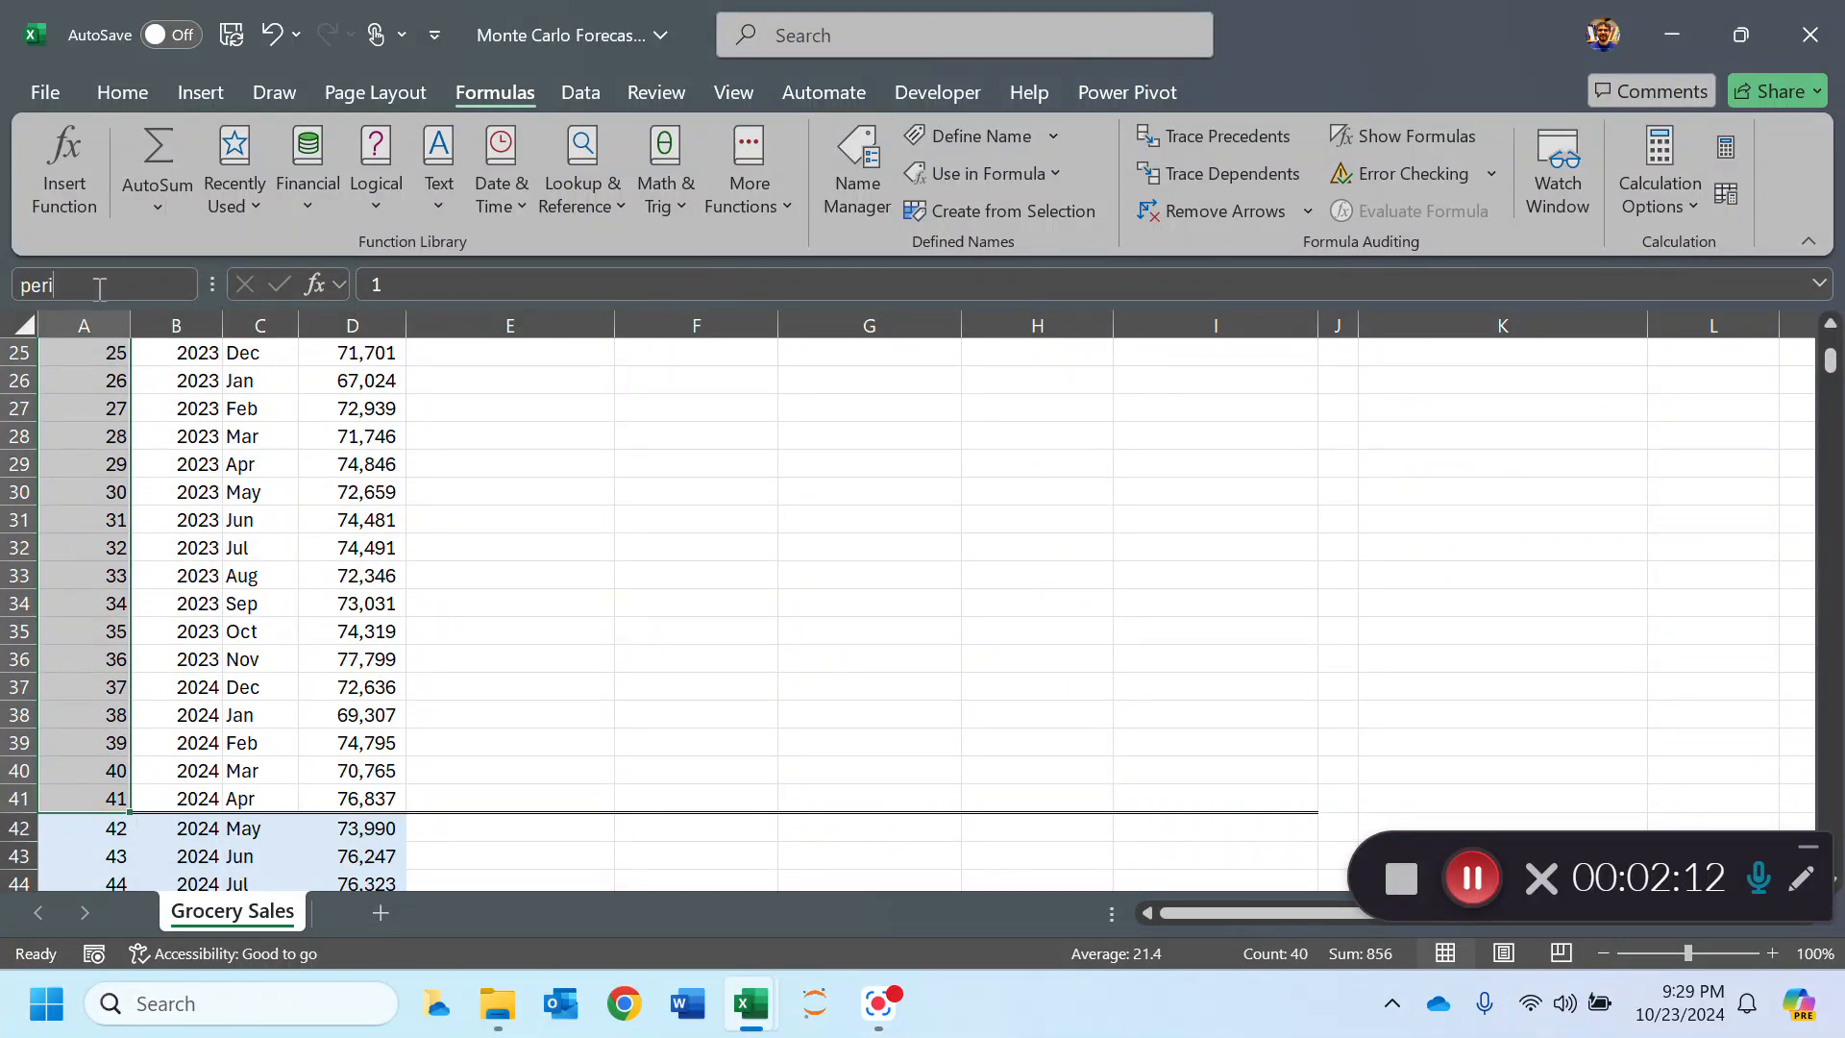
pyautogui.write('od')
pyautogui.press('Return')
# Step: Name the month labels through April 2024 (C2:C41) as the range months
pyautogui.moveTo(245, 385); pyautogui.dragTo(250, 801)
pyautogui.click(116, 273)
pyautogui.write('months')
pyautogui.press('Return')
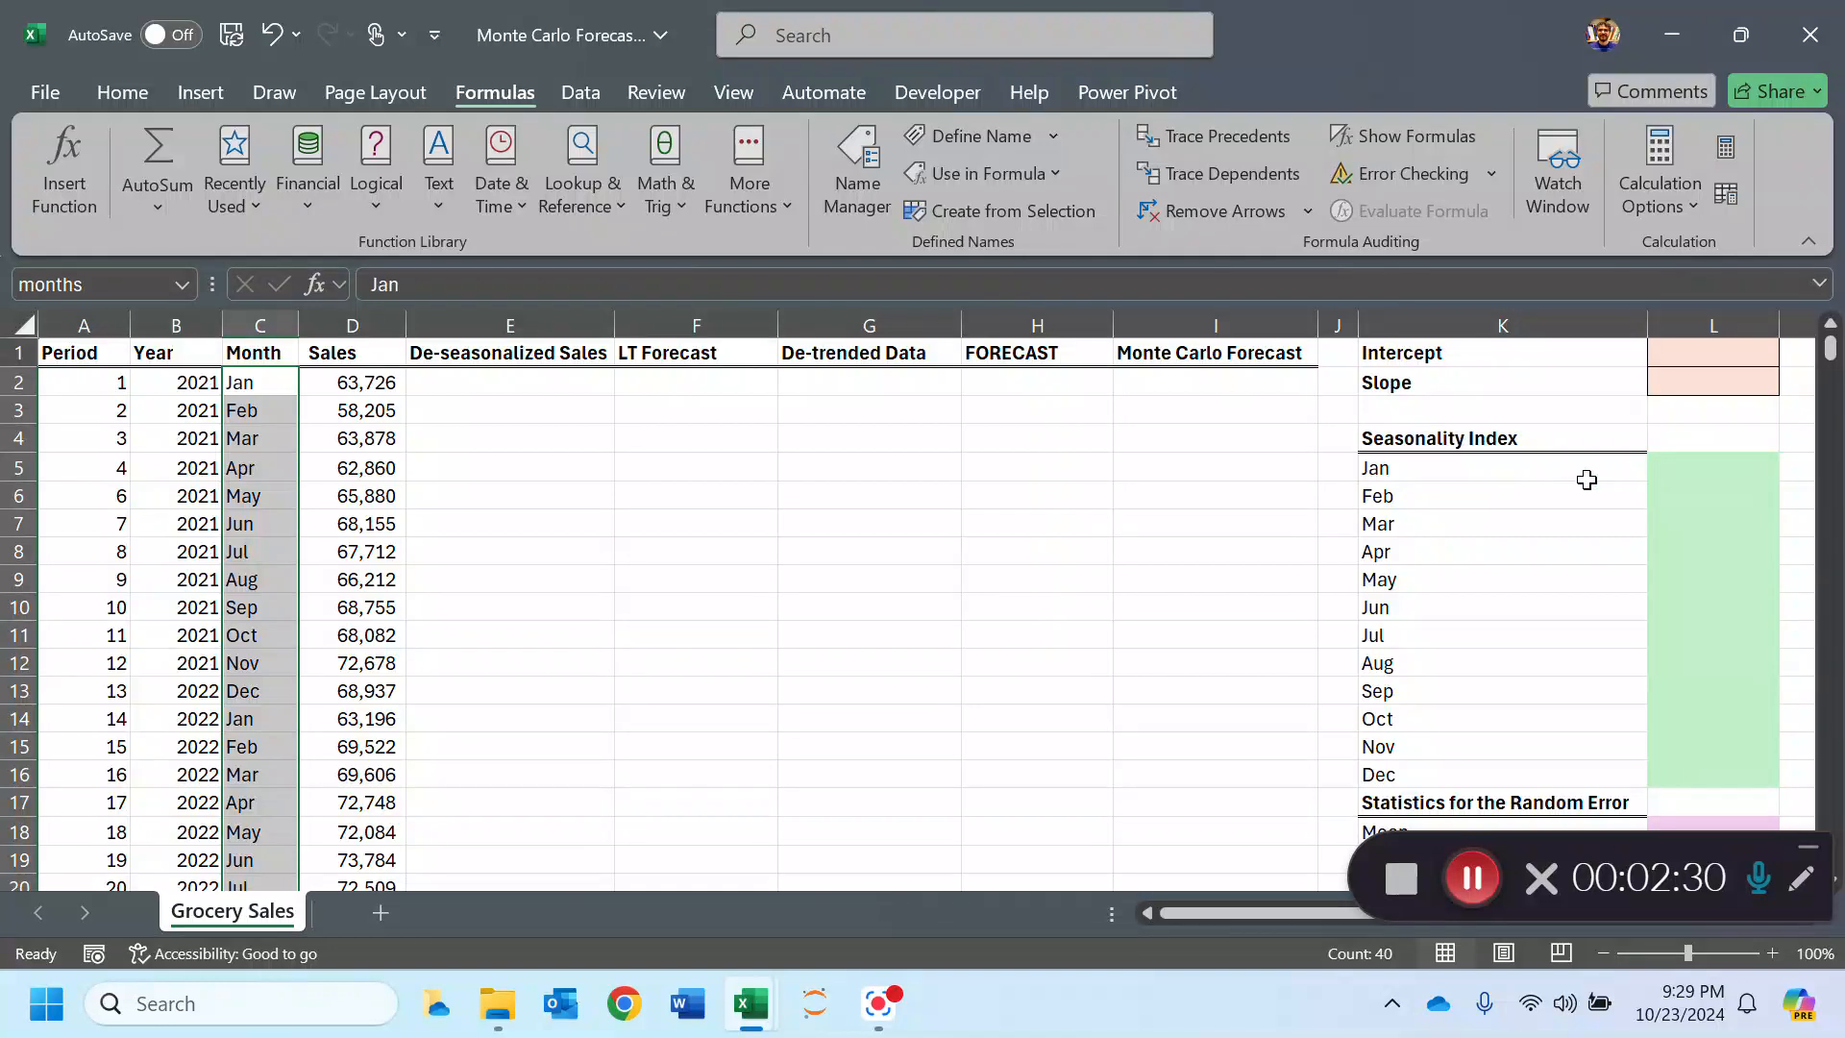
# Step: Plot the Sales column through July 2024 (D1:D44) as a 2-D stacked line chart to view its pattern, and delete the chart
pyautogui.scroll(-1, 1575, 487)
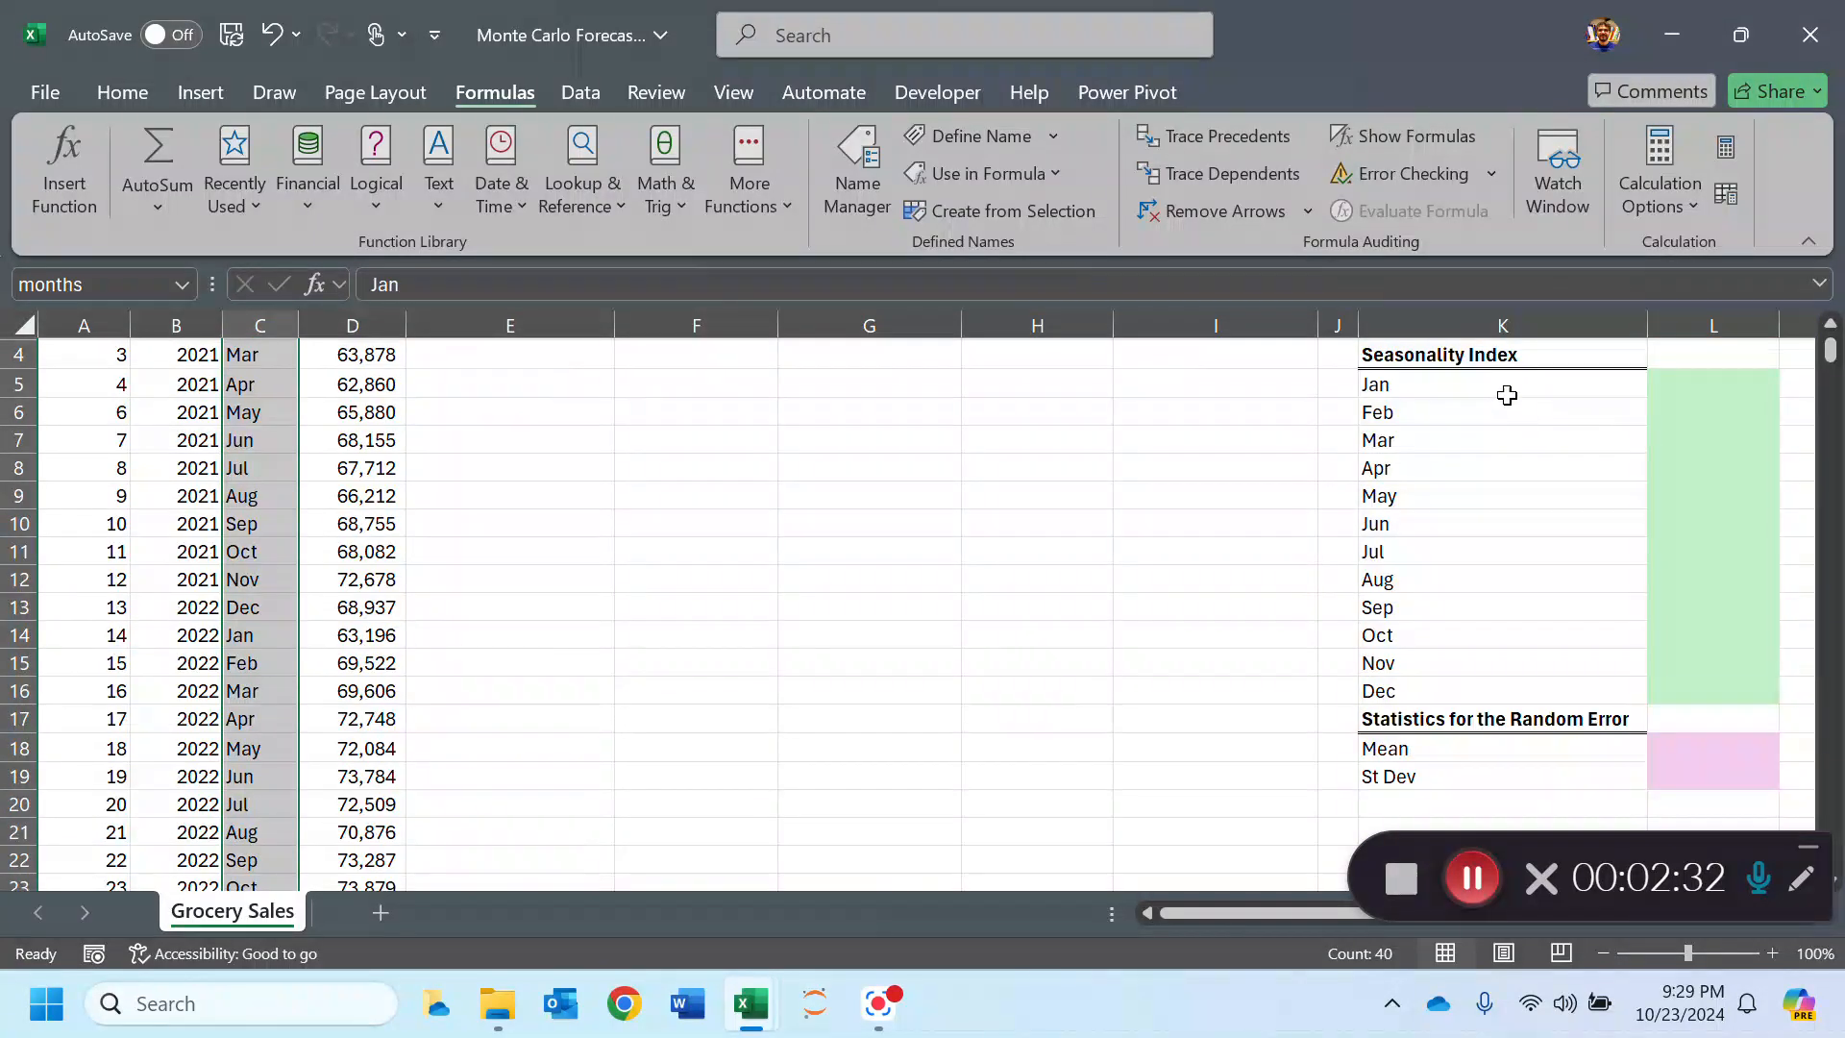
pyautogui.scroll(1, 1514, 389)
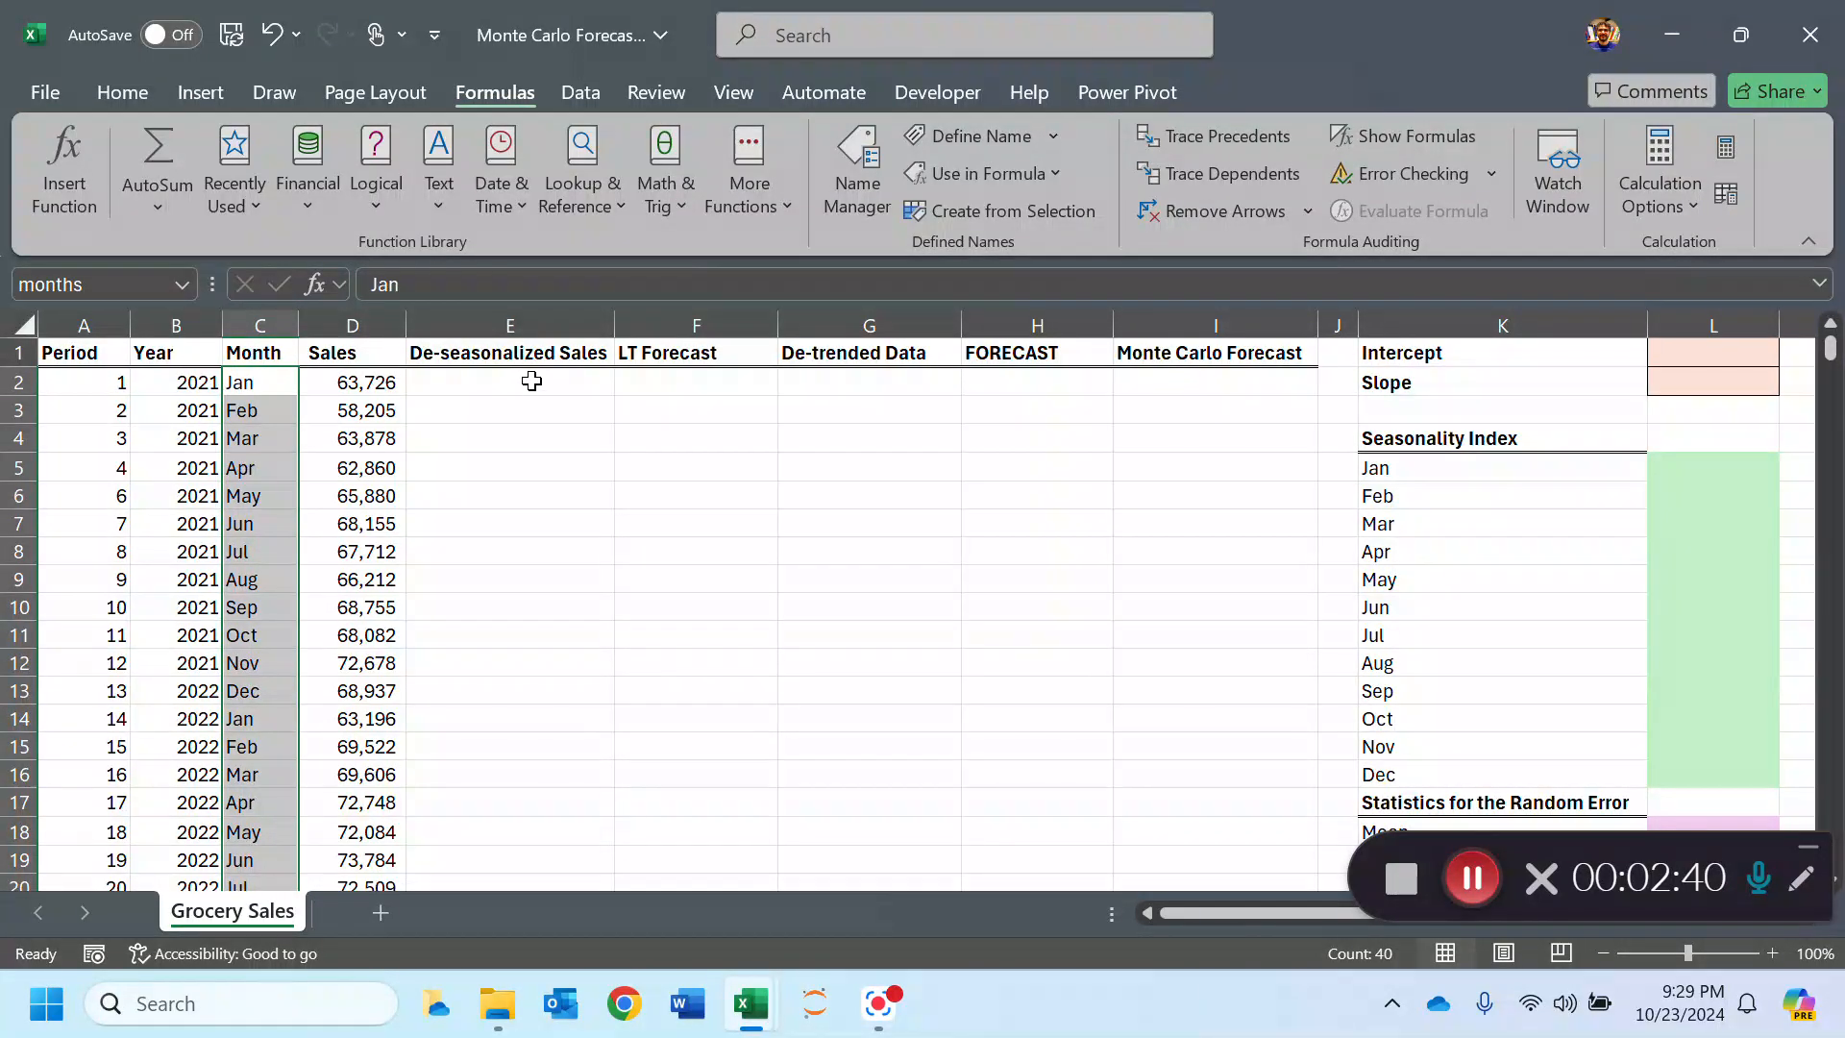
pyautogui.click(353, 350)
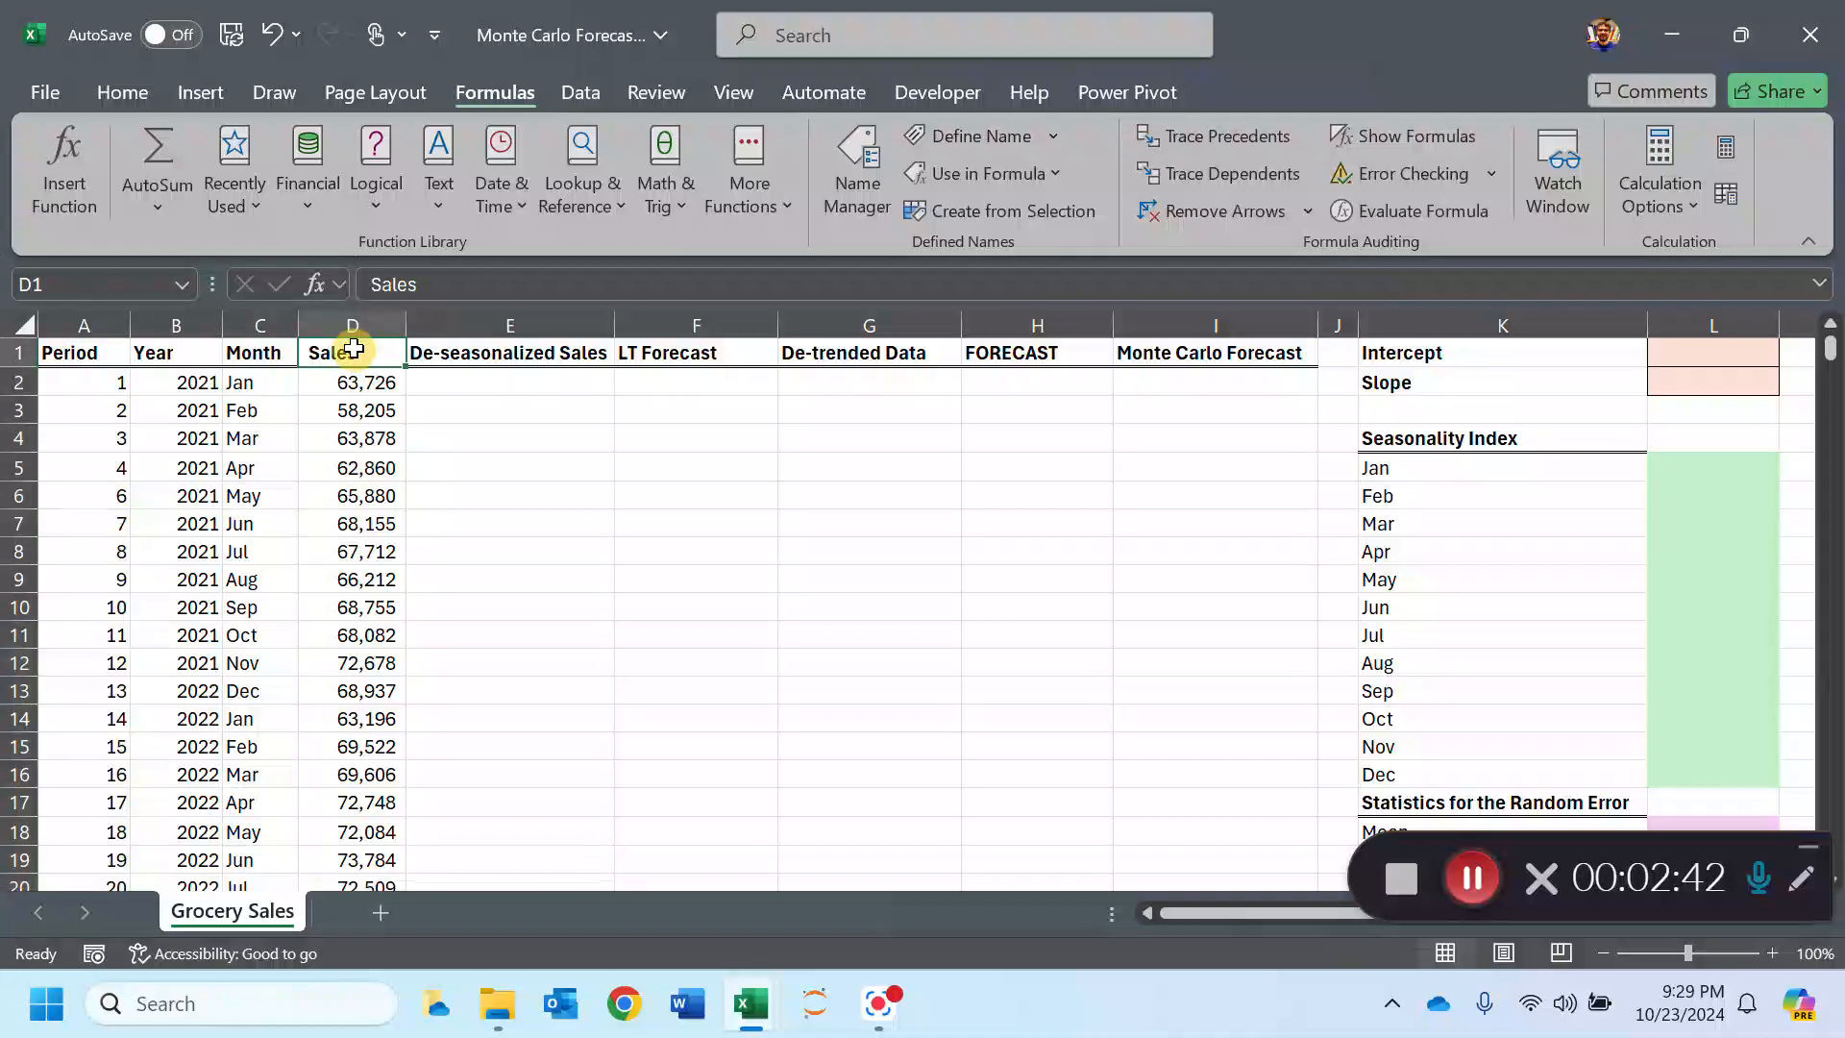
pyautogui.moveTo(354, 350); pyautogui.dragTo(399, 870)
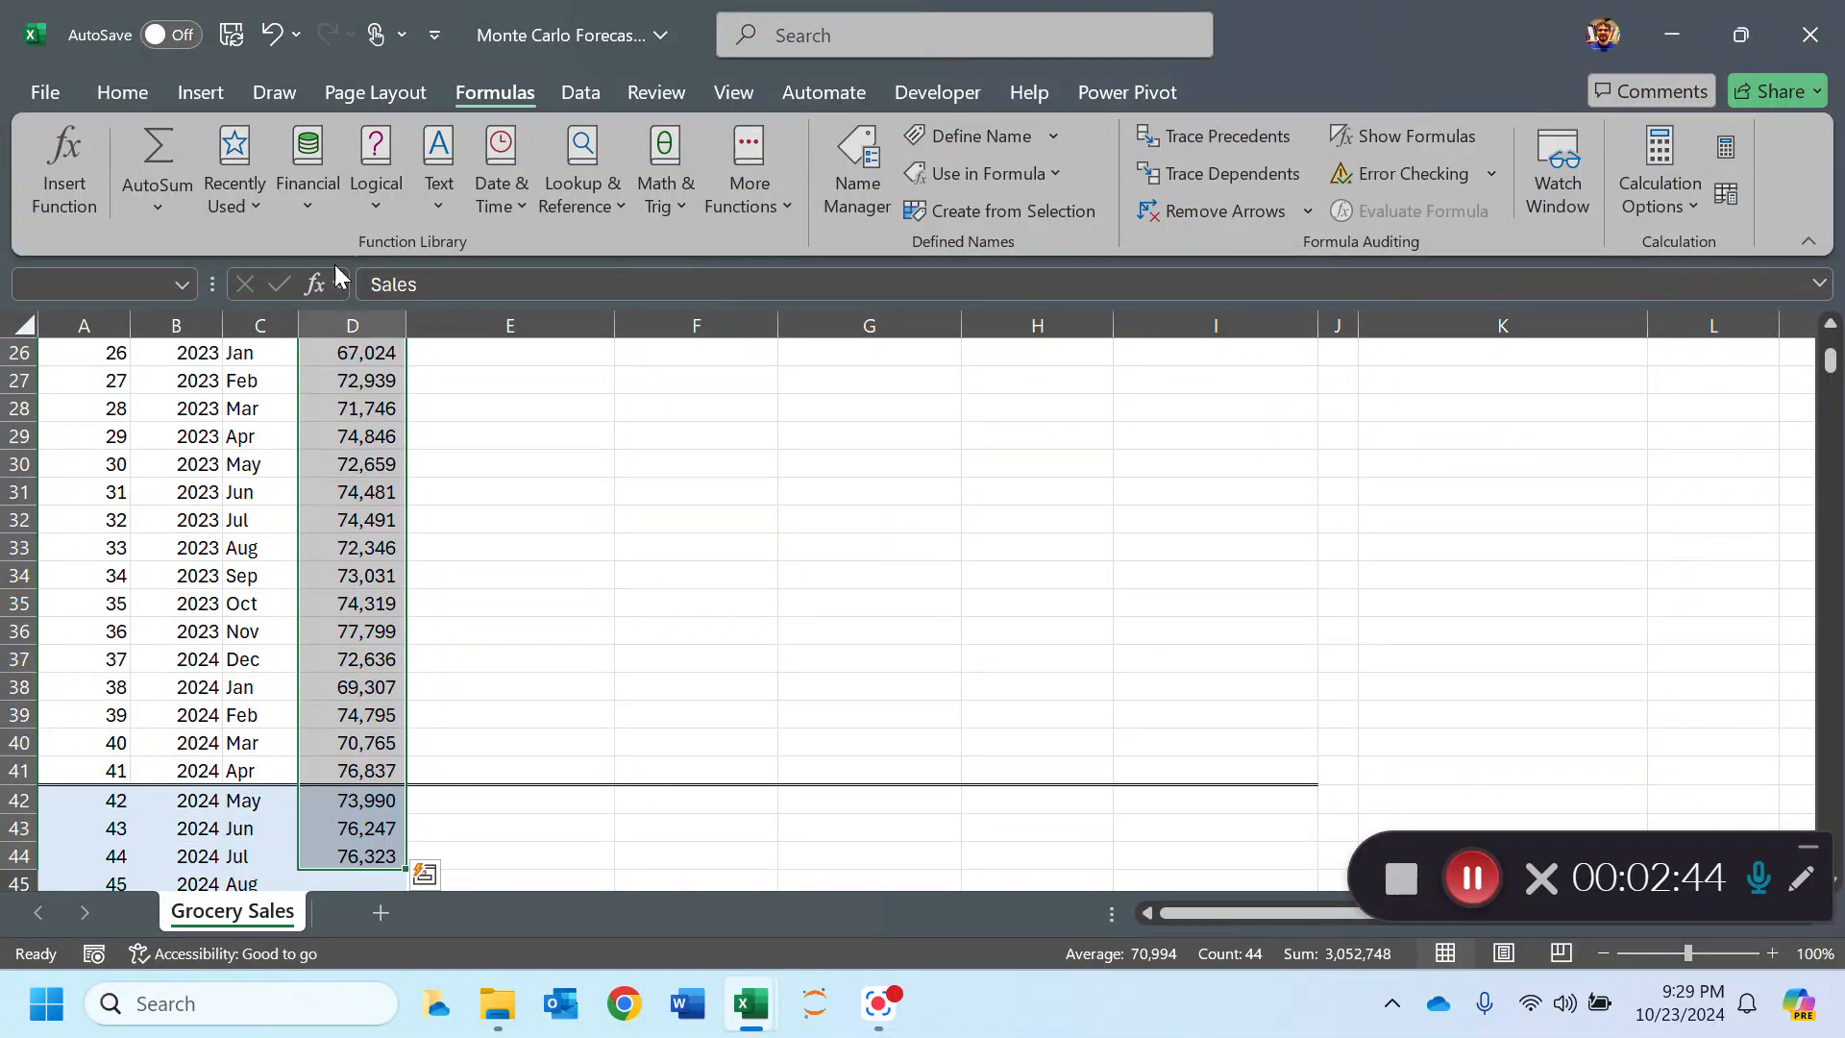
pyautogui.click(216, 92)
pyautogui.click(579, 173)
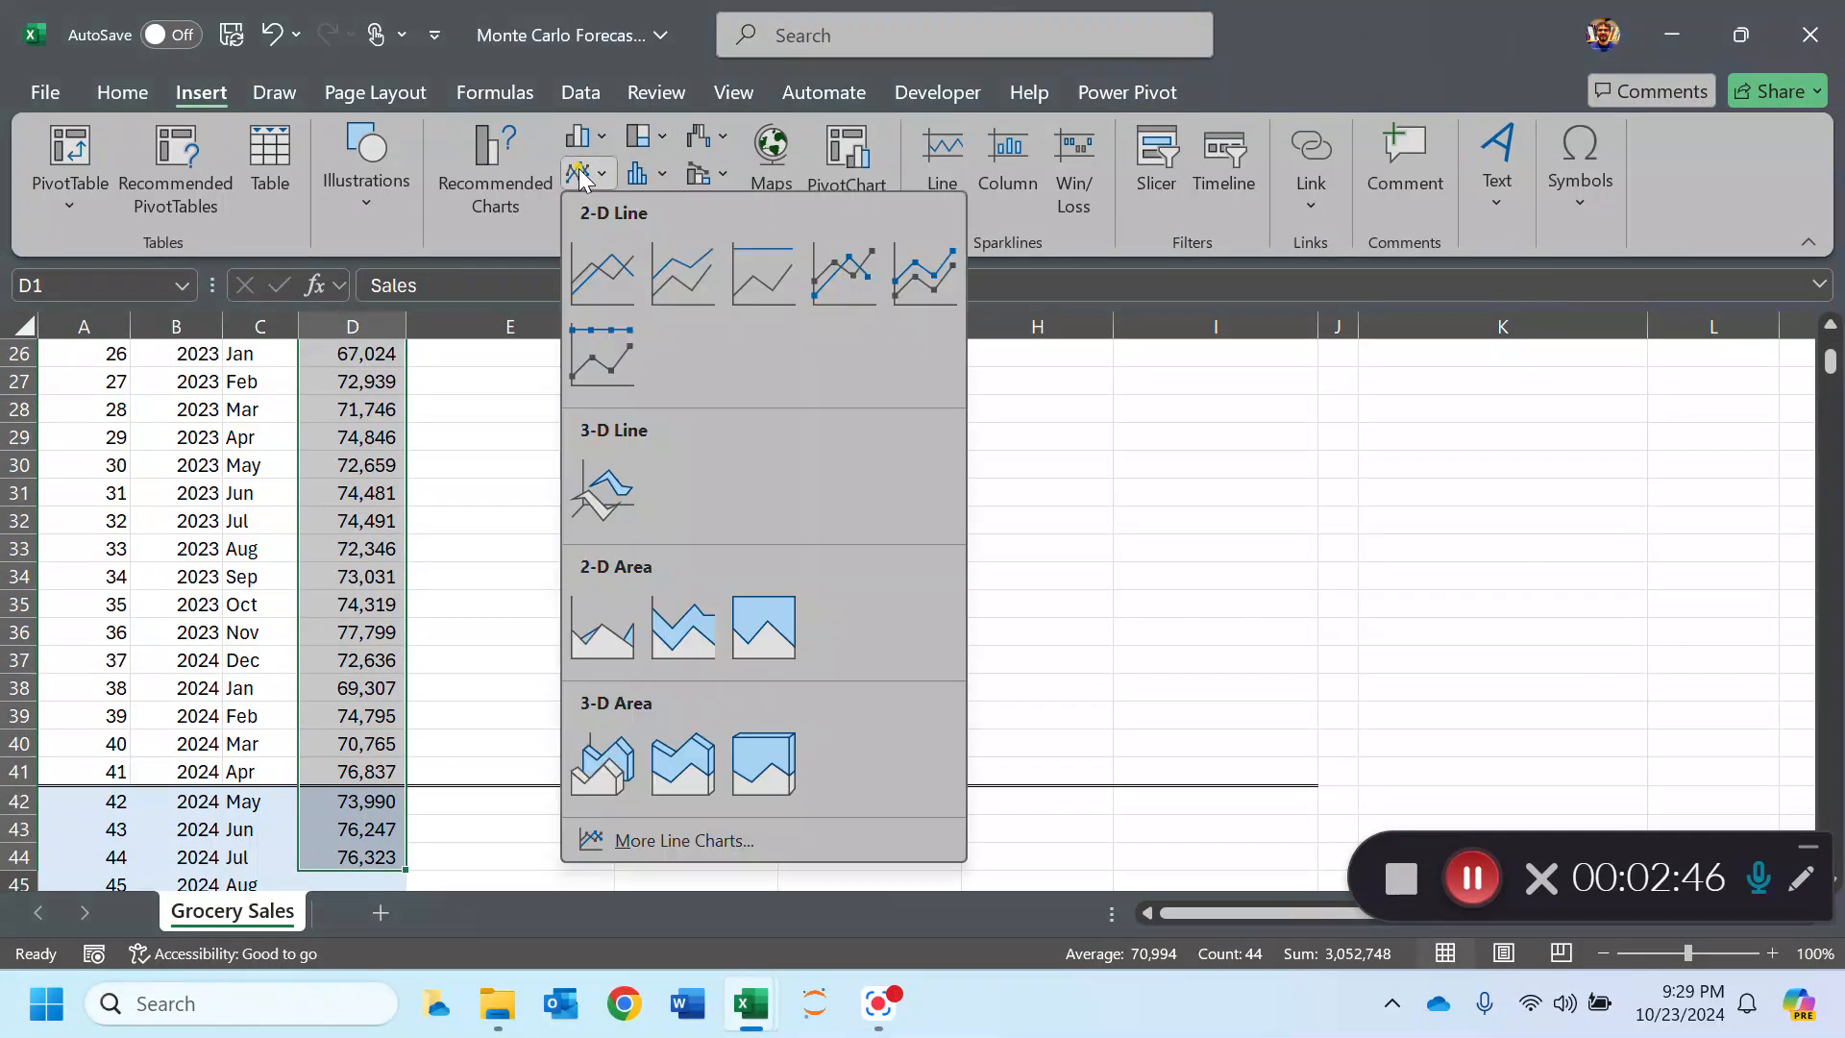
pyautogui.click(688, 273)
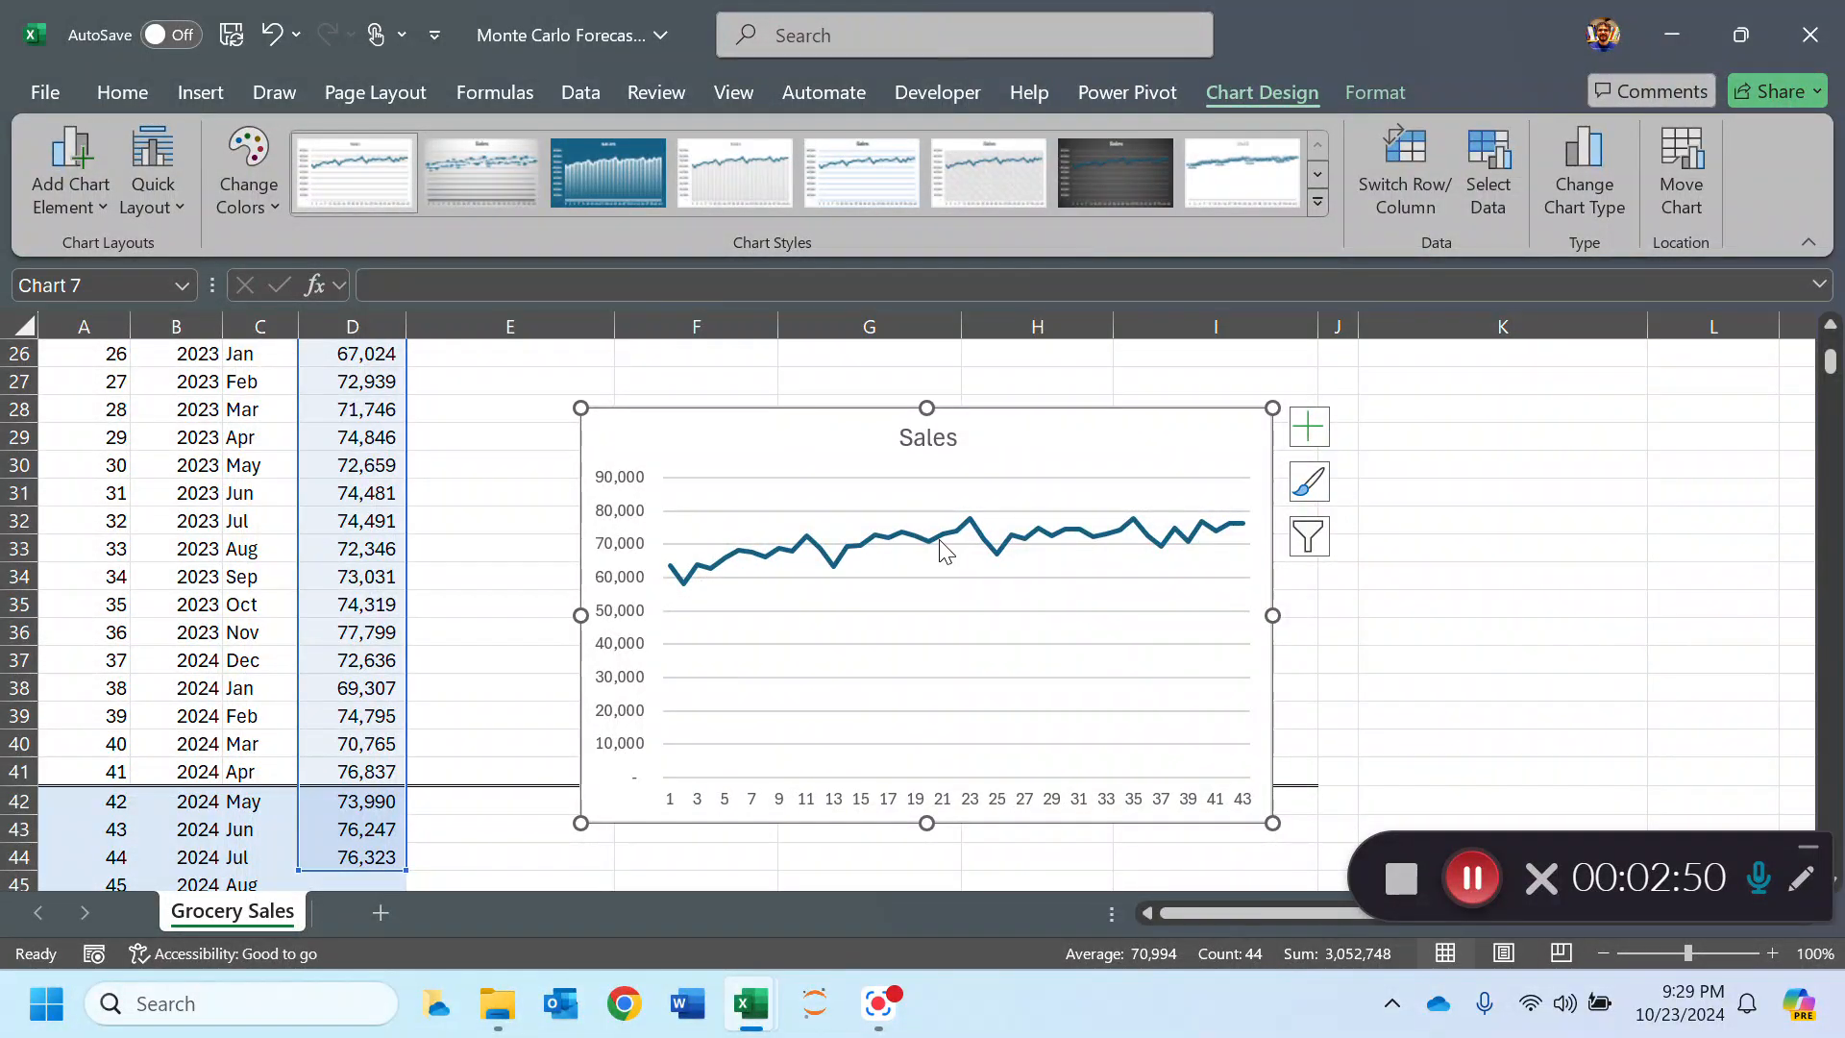
pyautogui.click(1139, 416)
pyautogui.press('Delete')
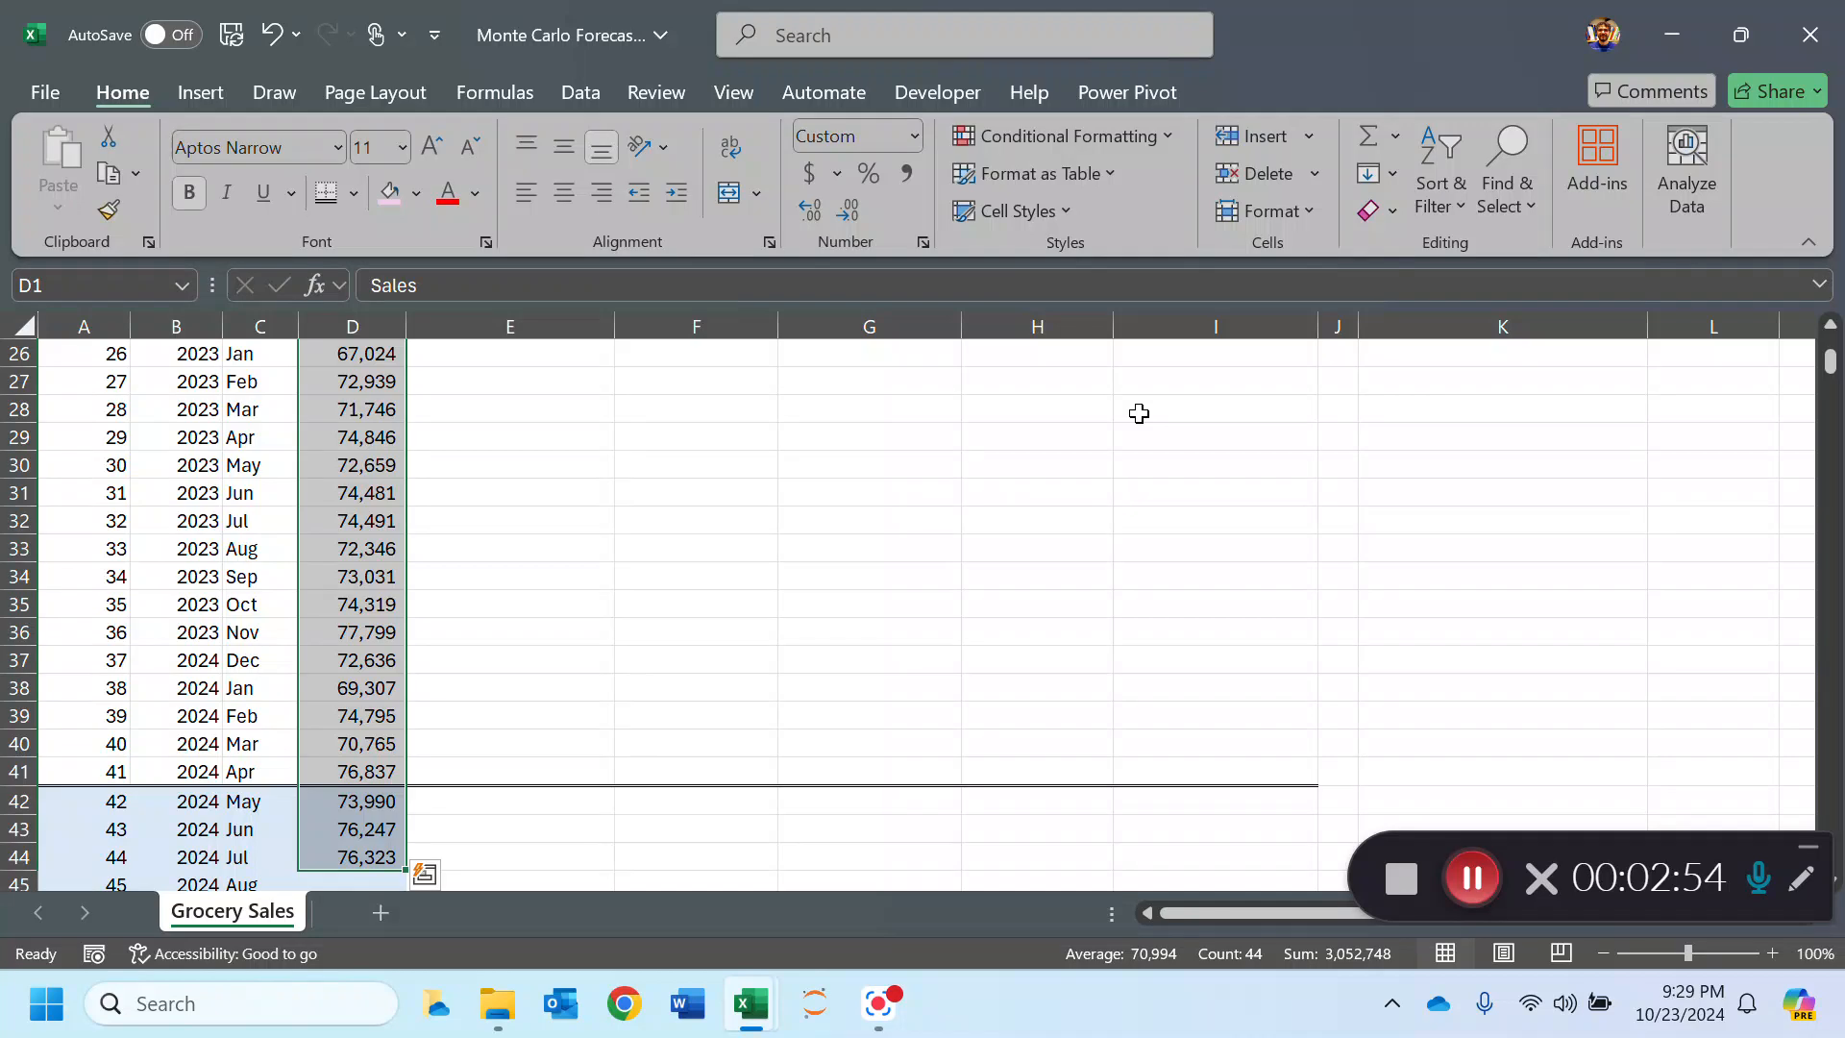
# Step: Enter =AVERAGEIF(months,K5,sales) in L5 to average the January sales for the Seasonality Index
pyautogui.scroll(7, 828, 509)
pyautogui.scroll(2, 828, 509)
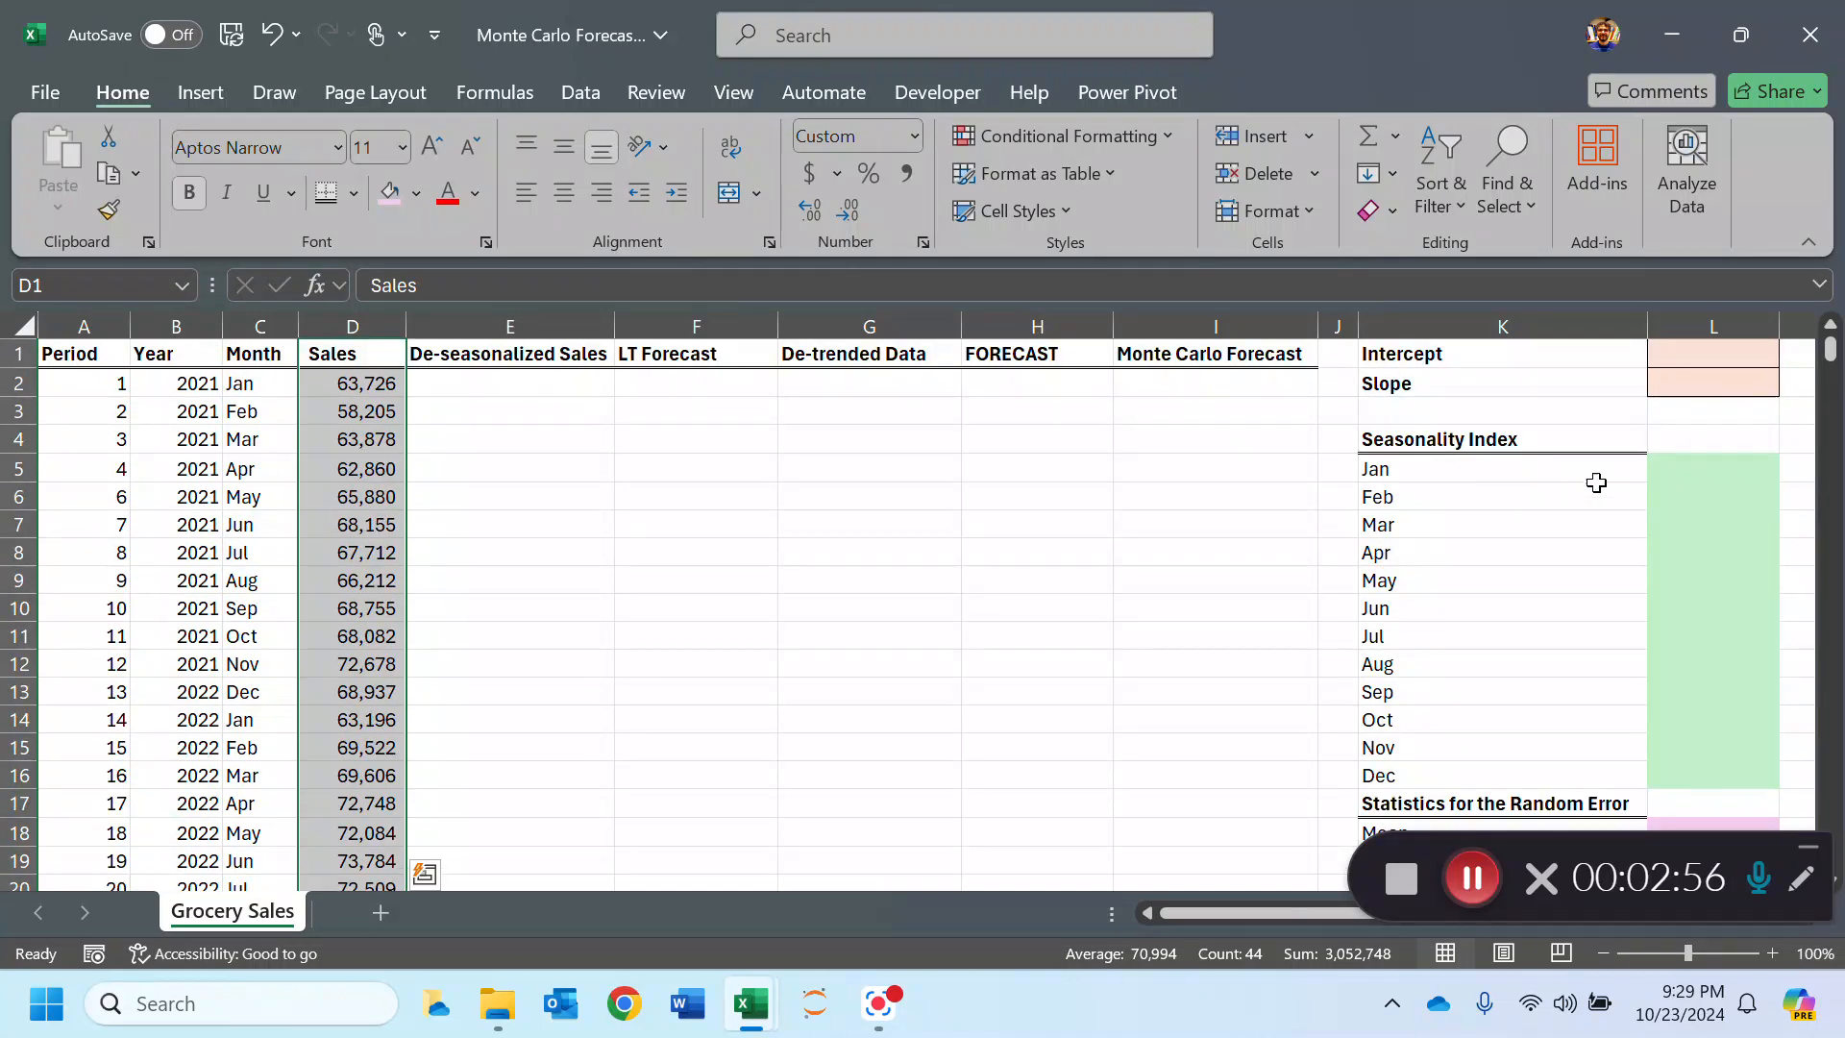
pyautogui.click(1705, 468)
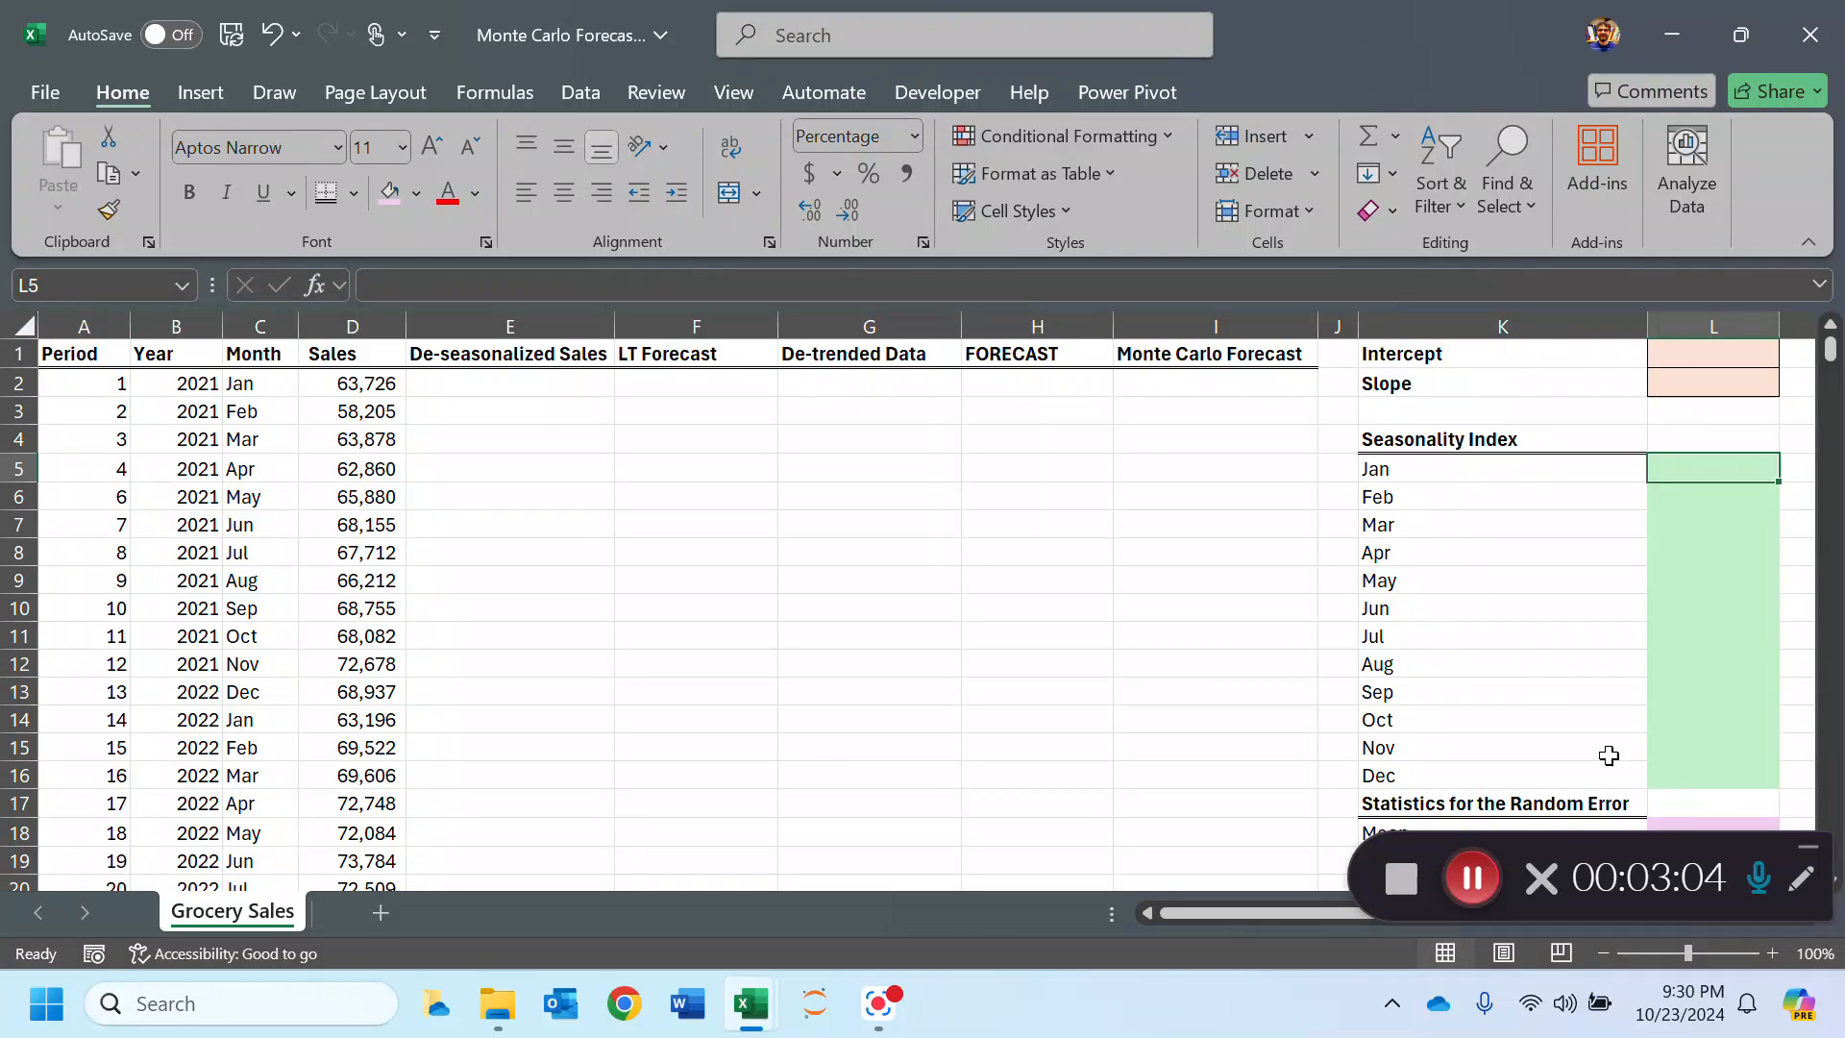
pyautogui.click(1809, 843)
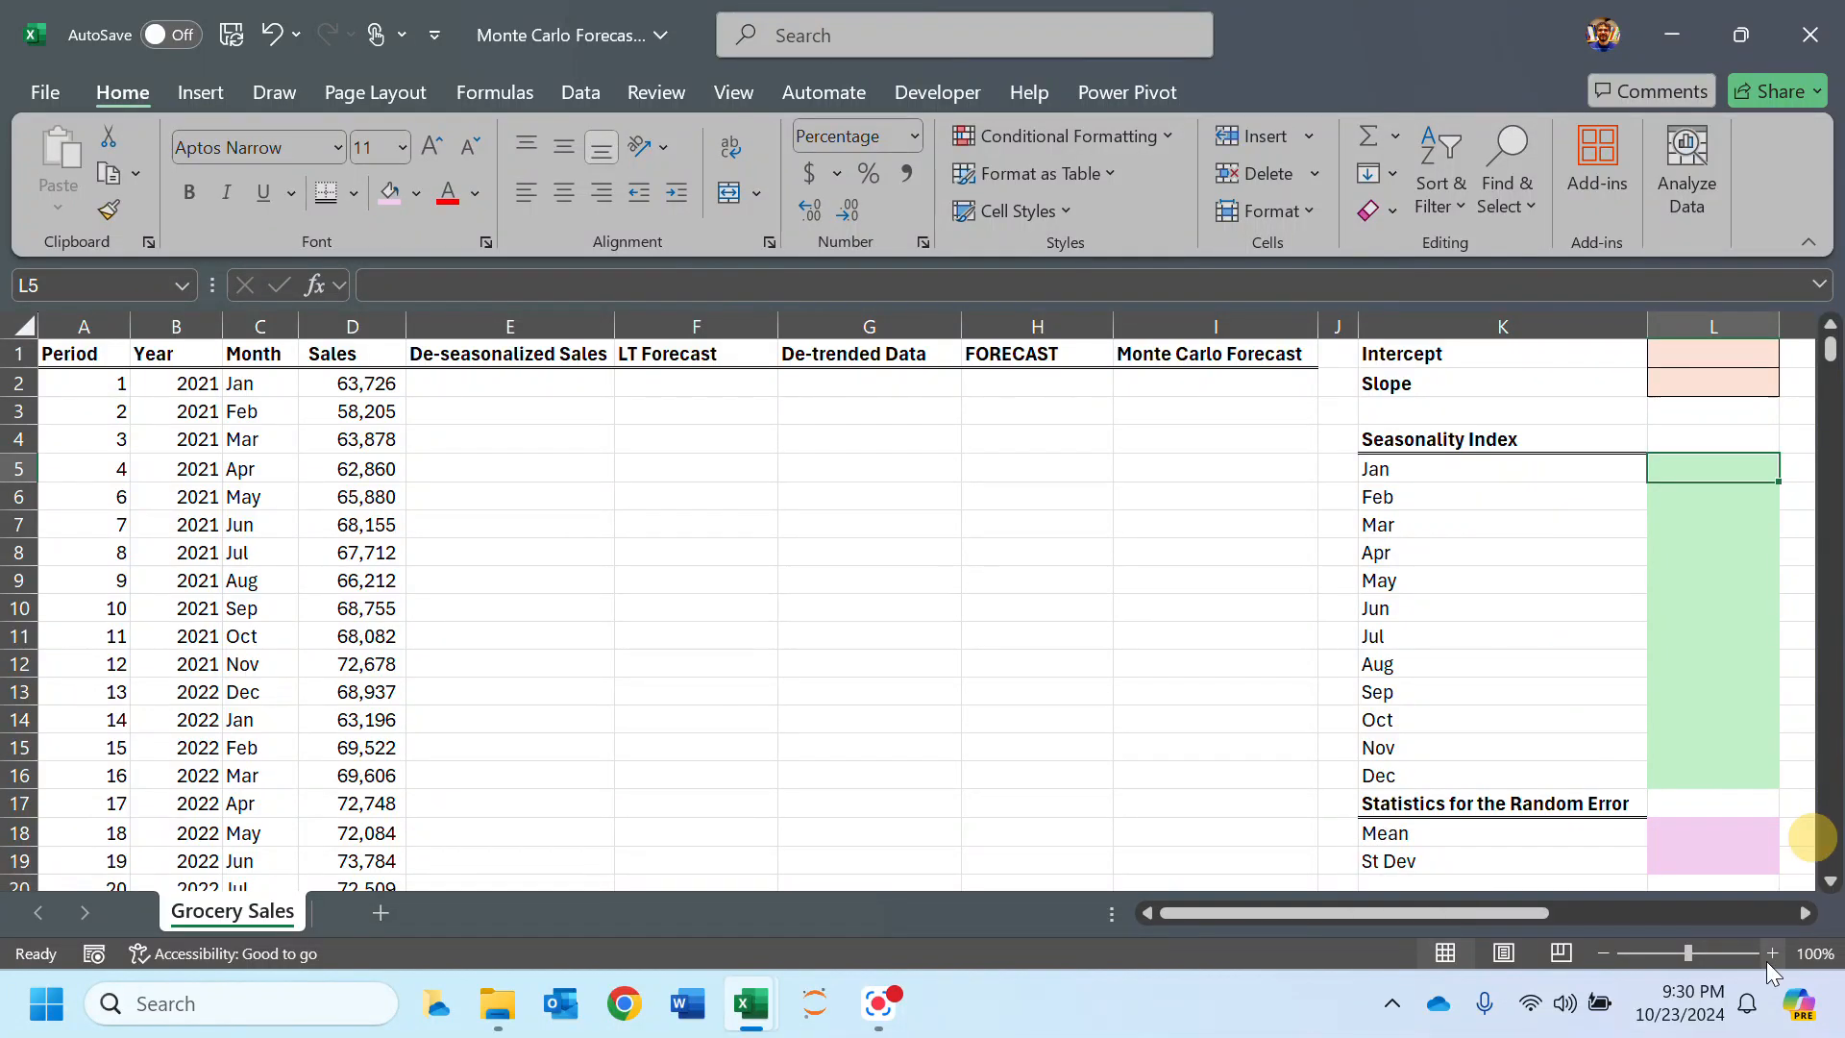
pyautogui.click(1805, 913)
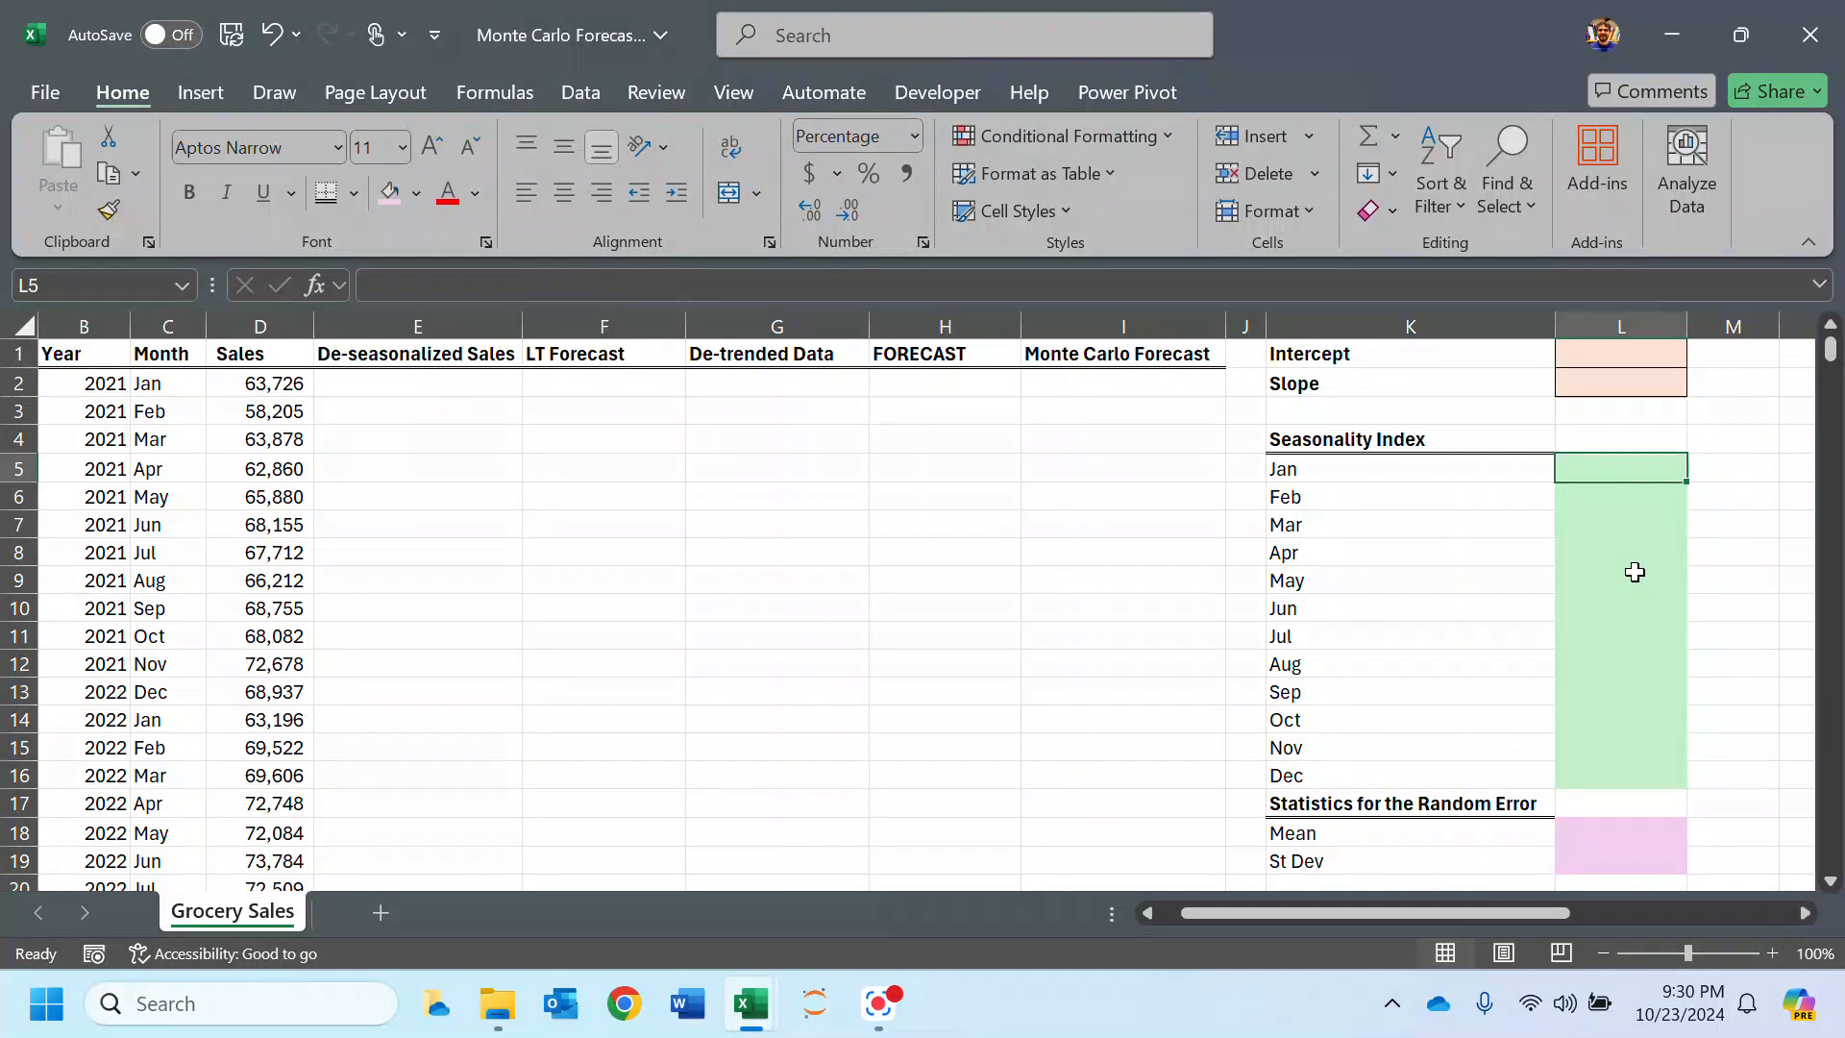
pyautogui.write('=AVERAGE(')
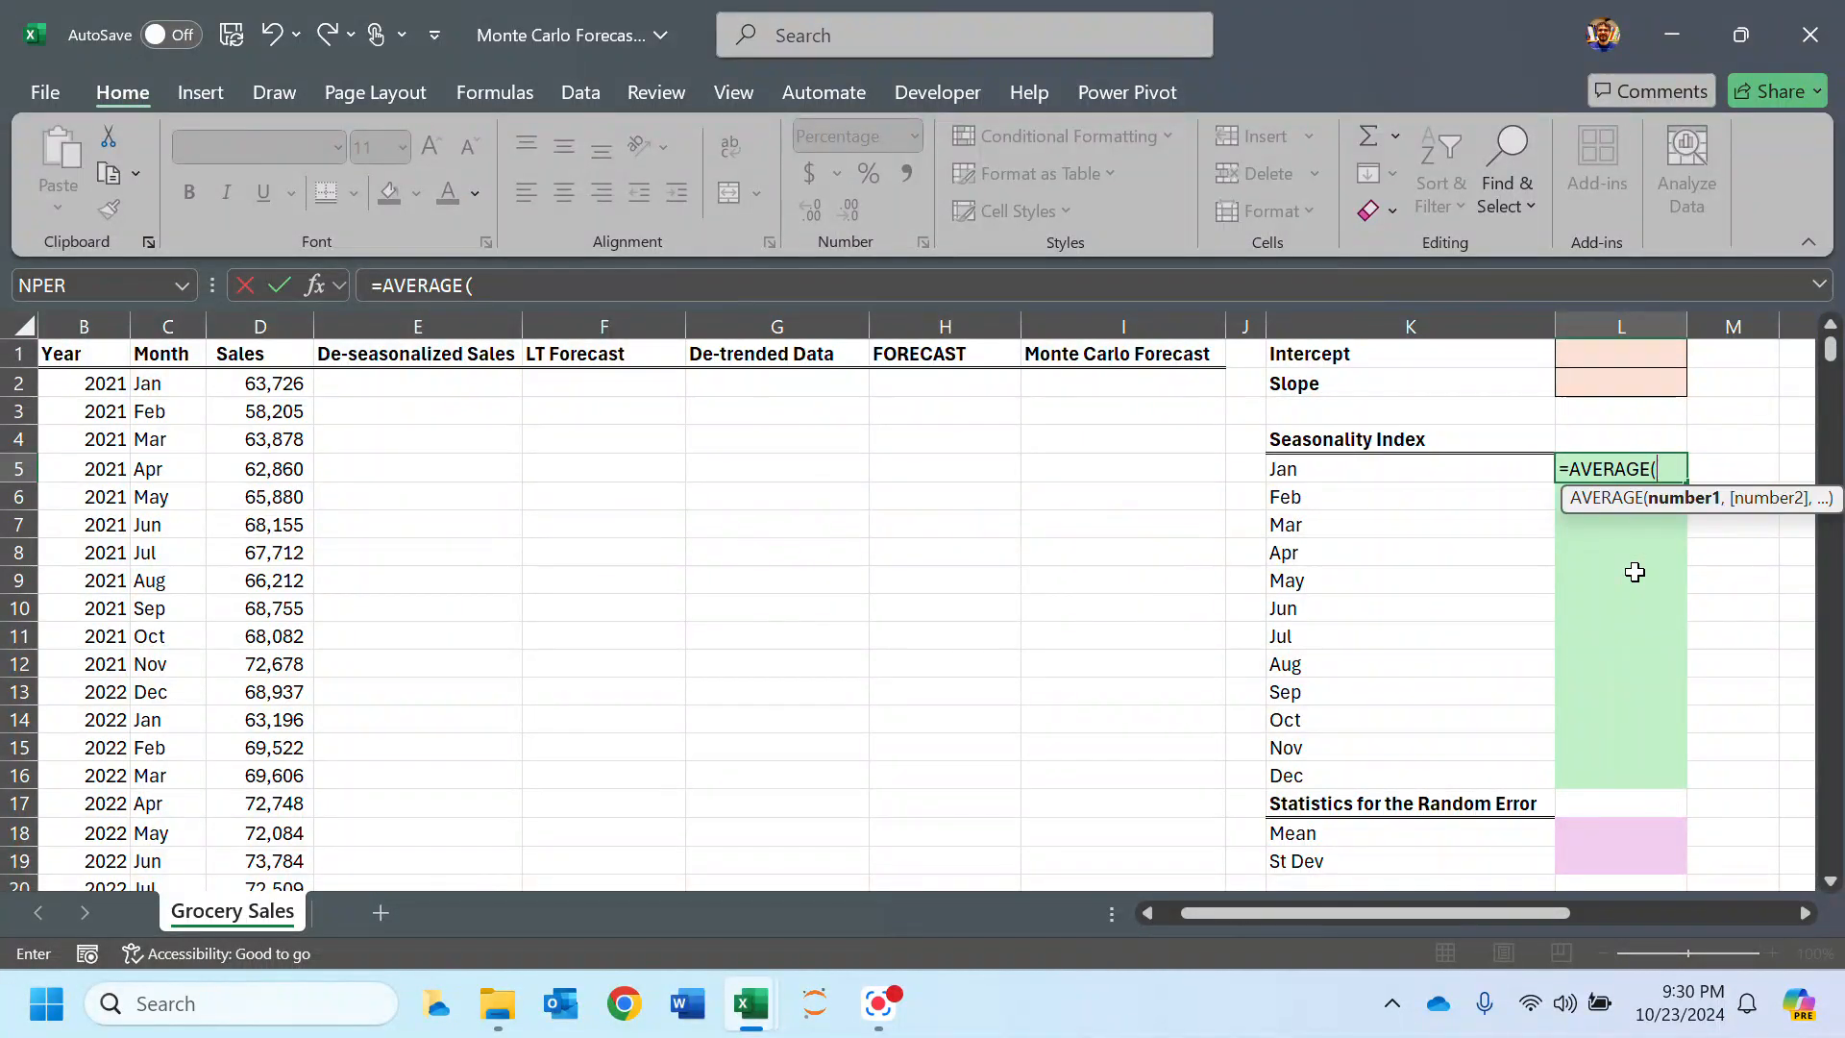
pyautogui.press('BackSpace')
pyautogui.write('IF(')
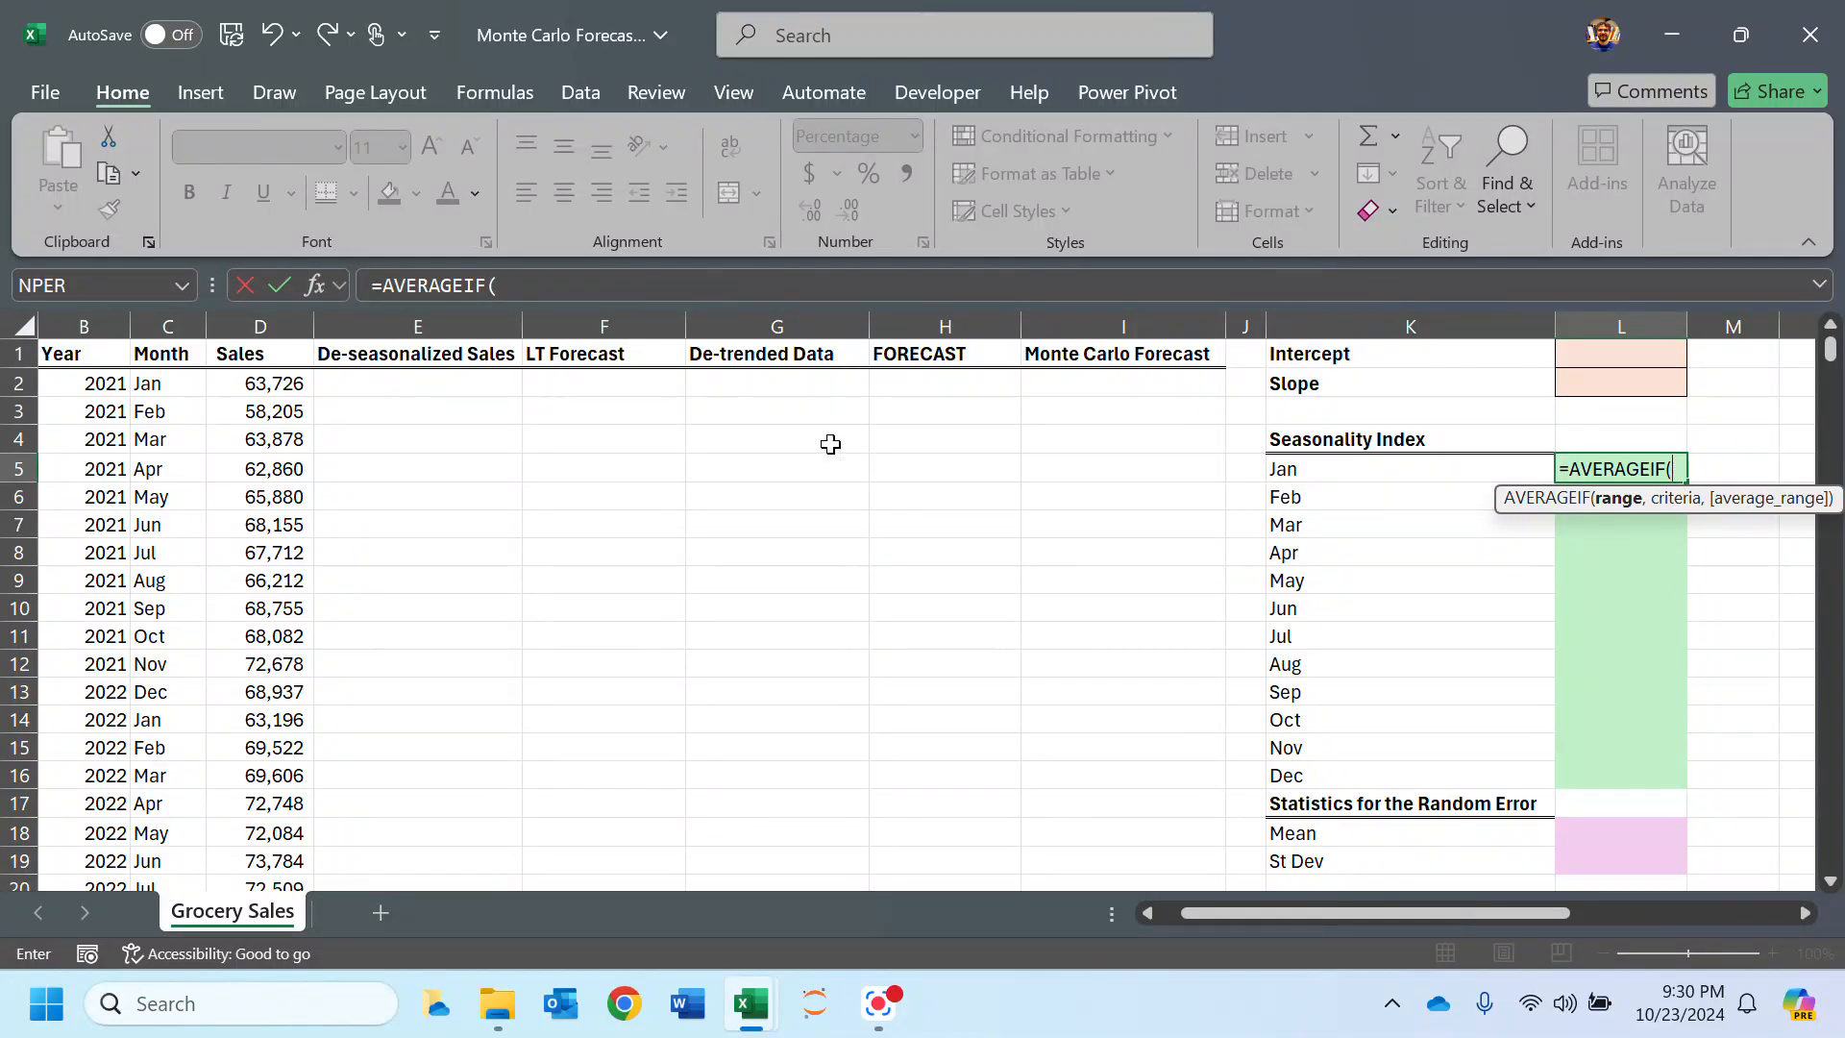
pyautogui.write('months,')
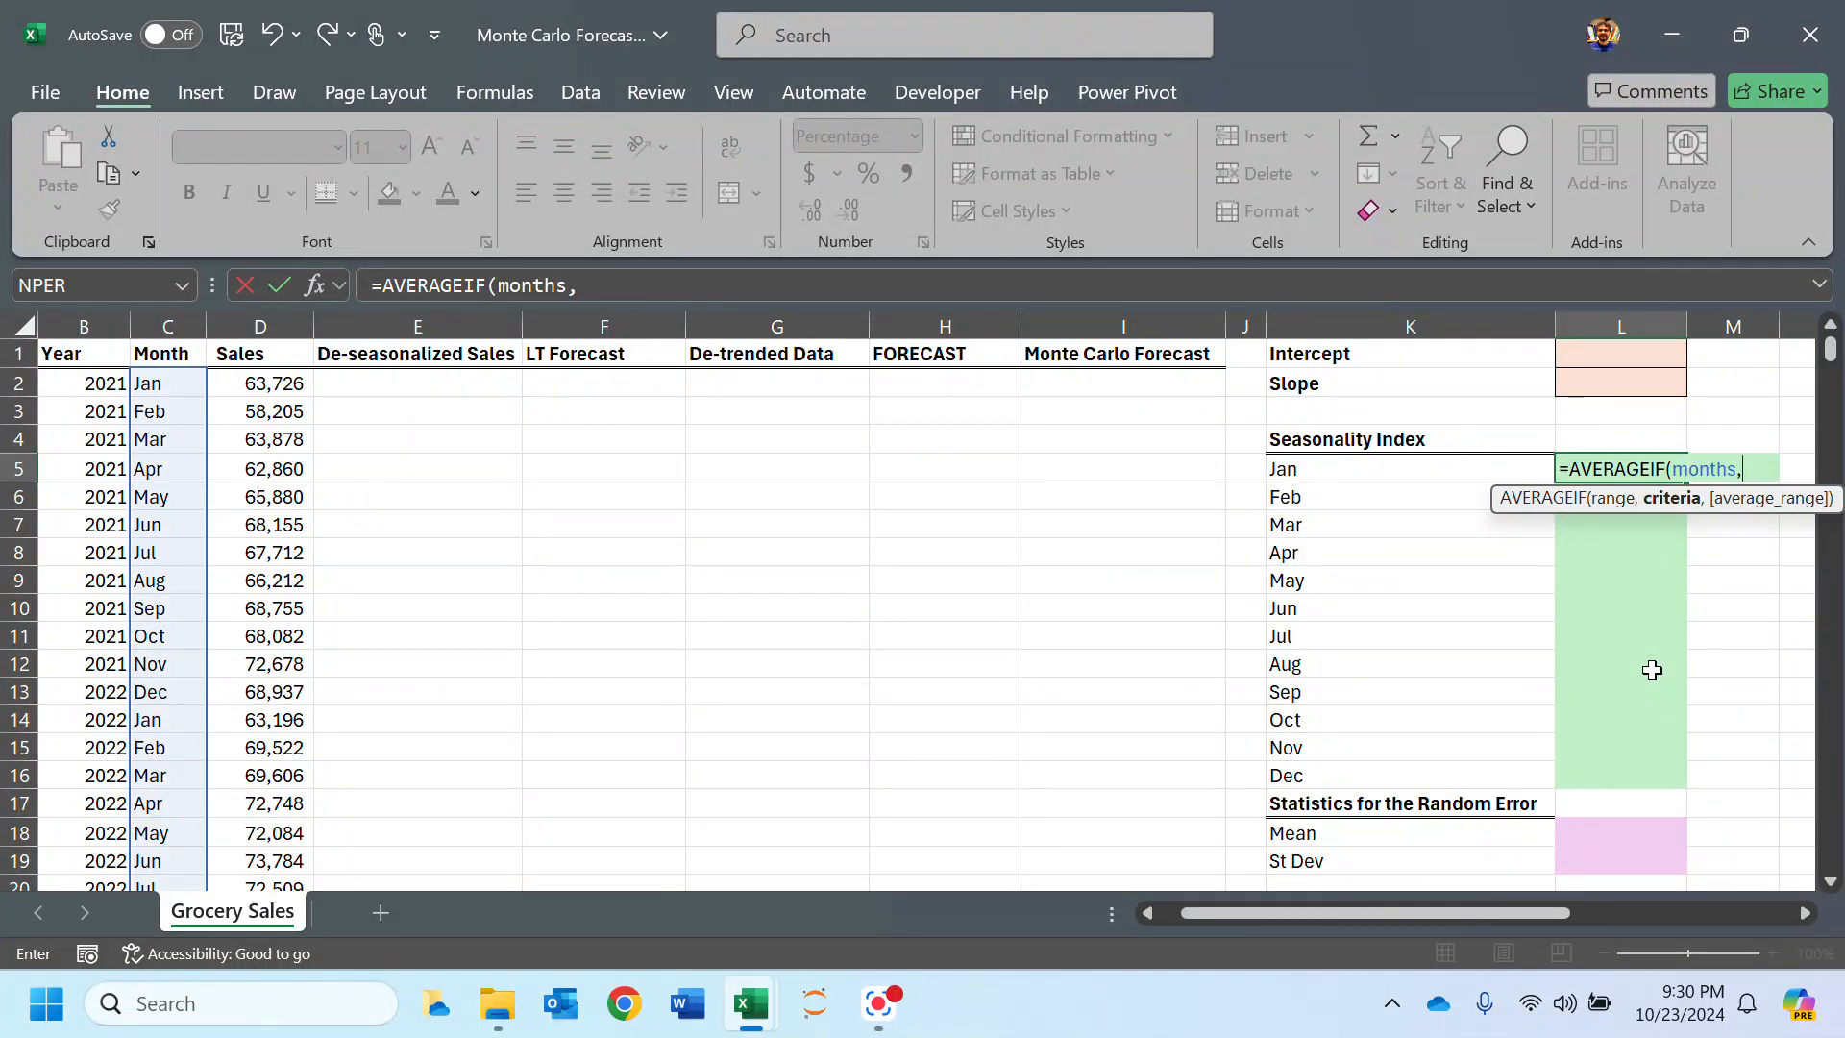
pyautogui.click(1438, 471)
pyautogui.write(',')
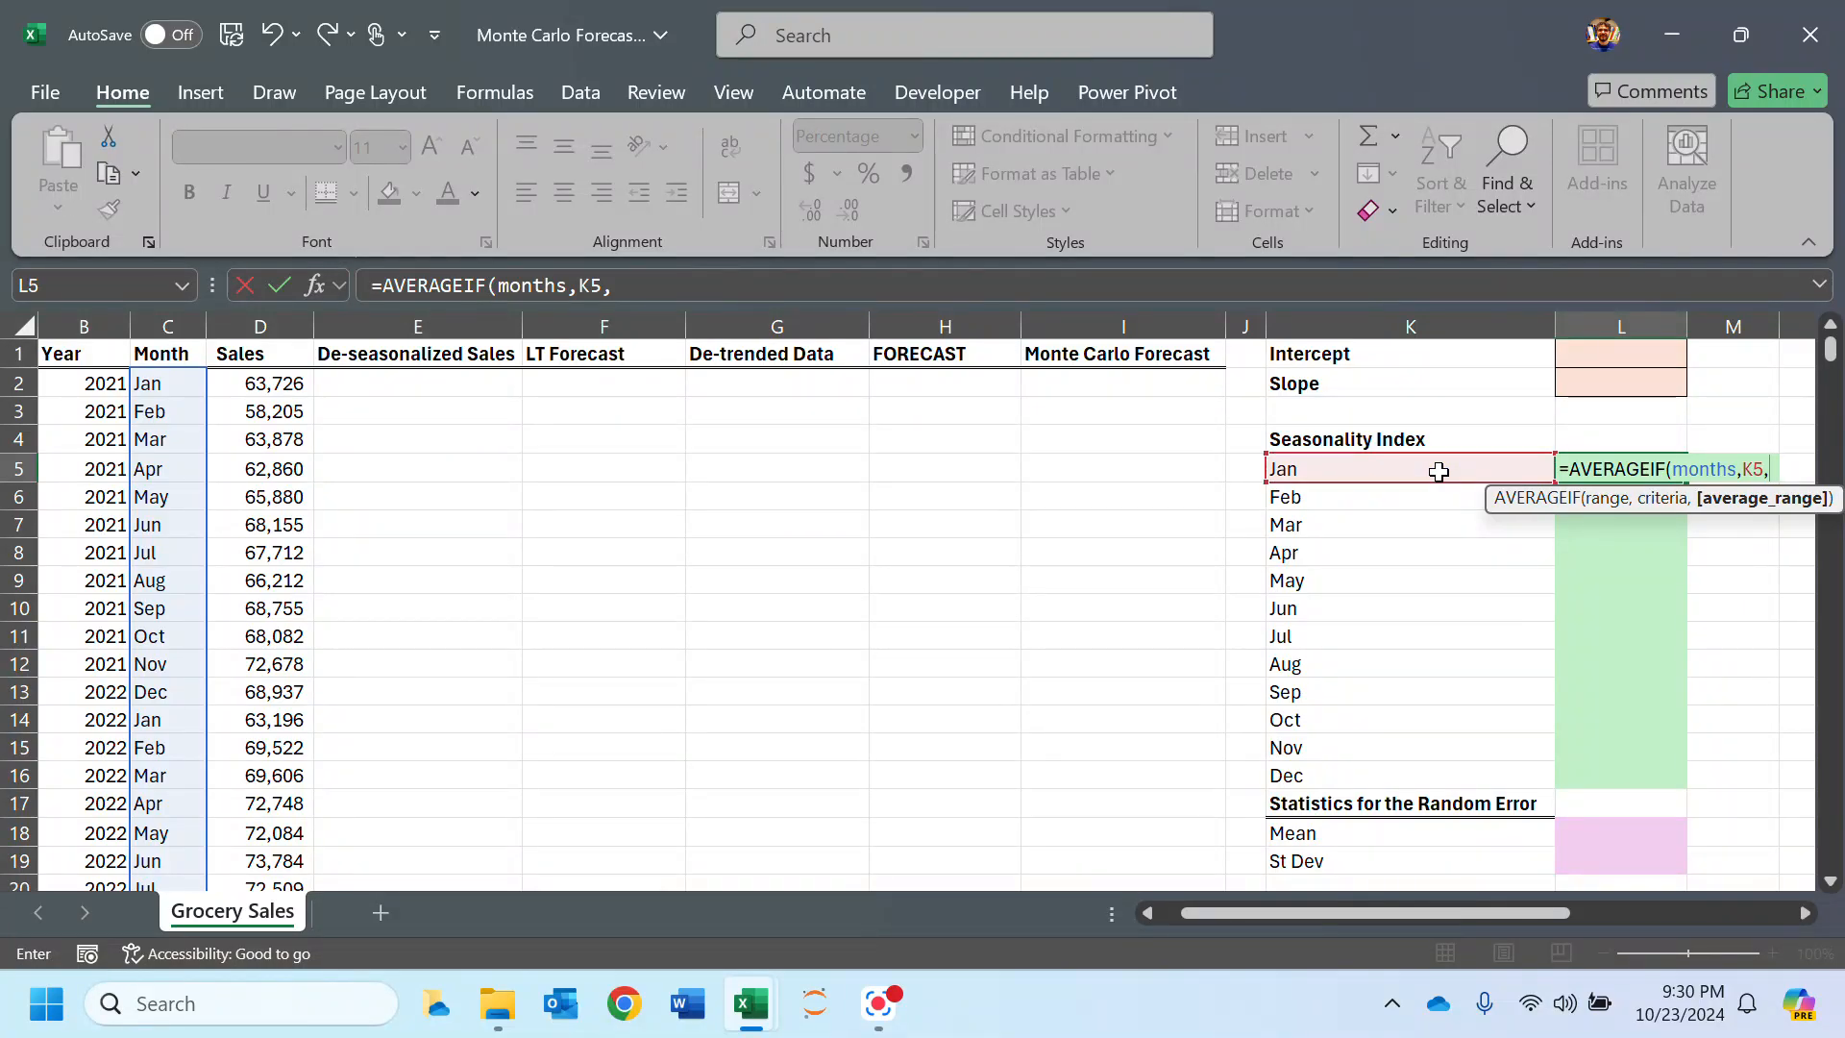
pyautogui.write('sales)')
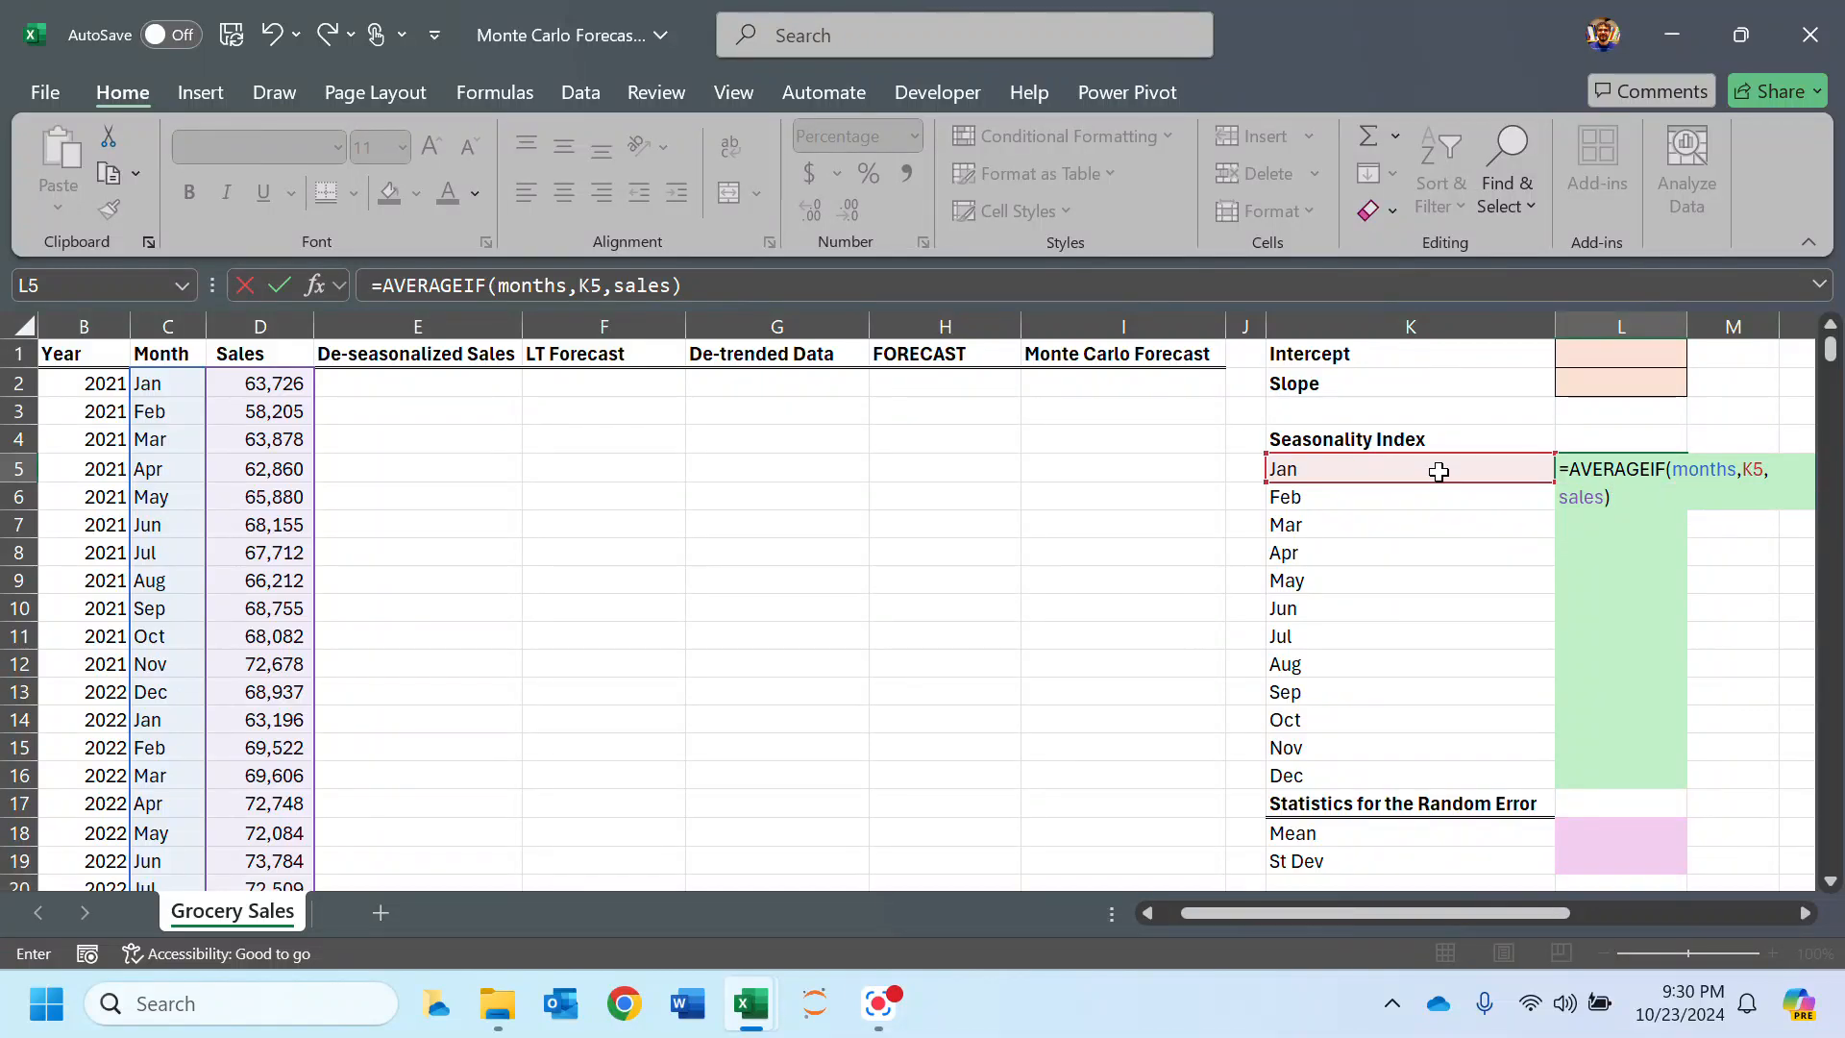
pyautogui.press('Return')
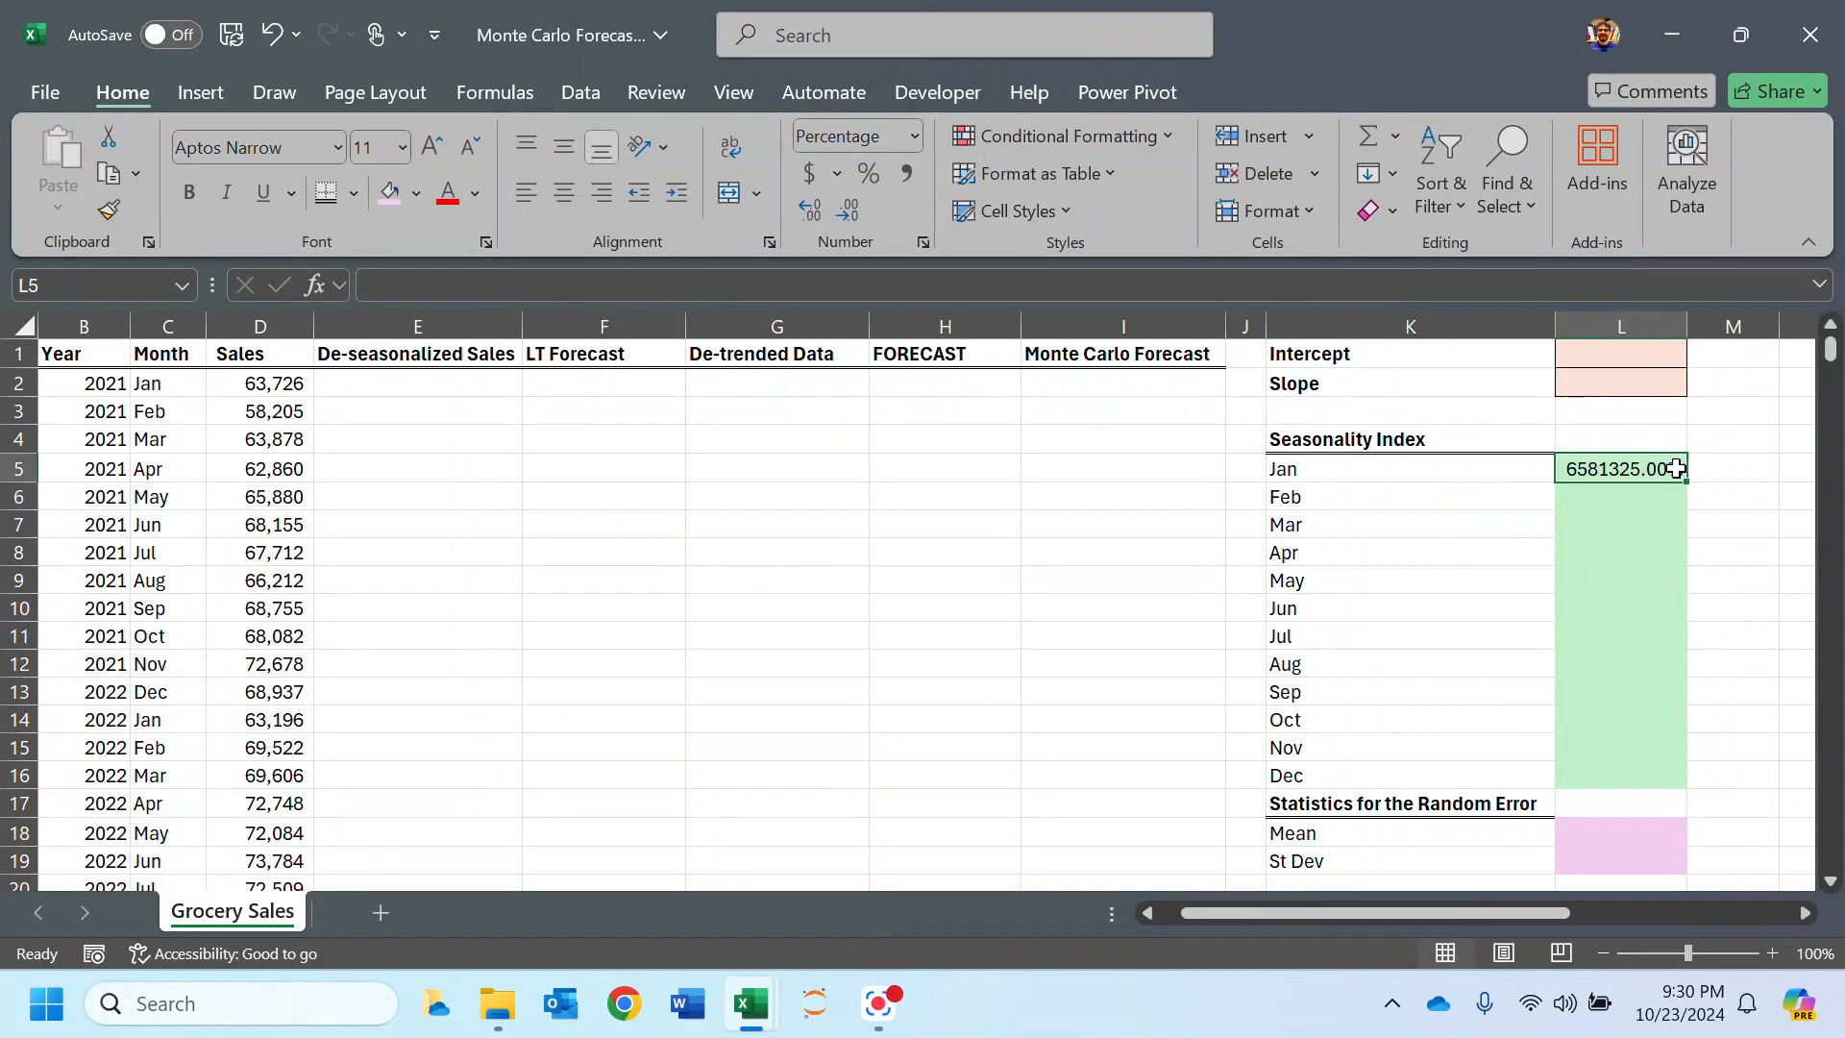
# Step: Format the January seasonality cell L5 as Number
pyautogui.click(1674, 468)
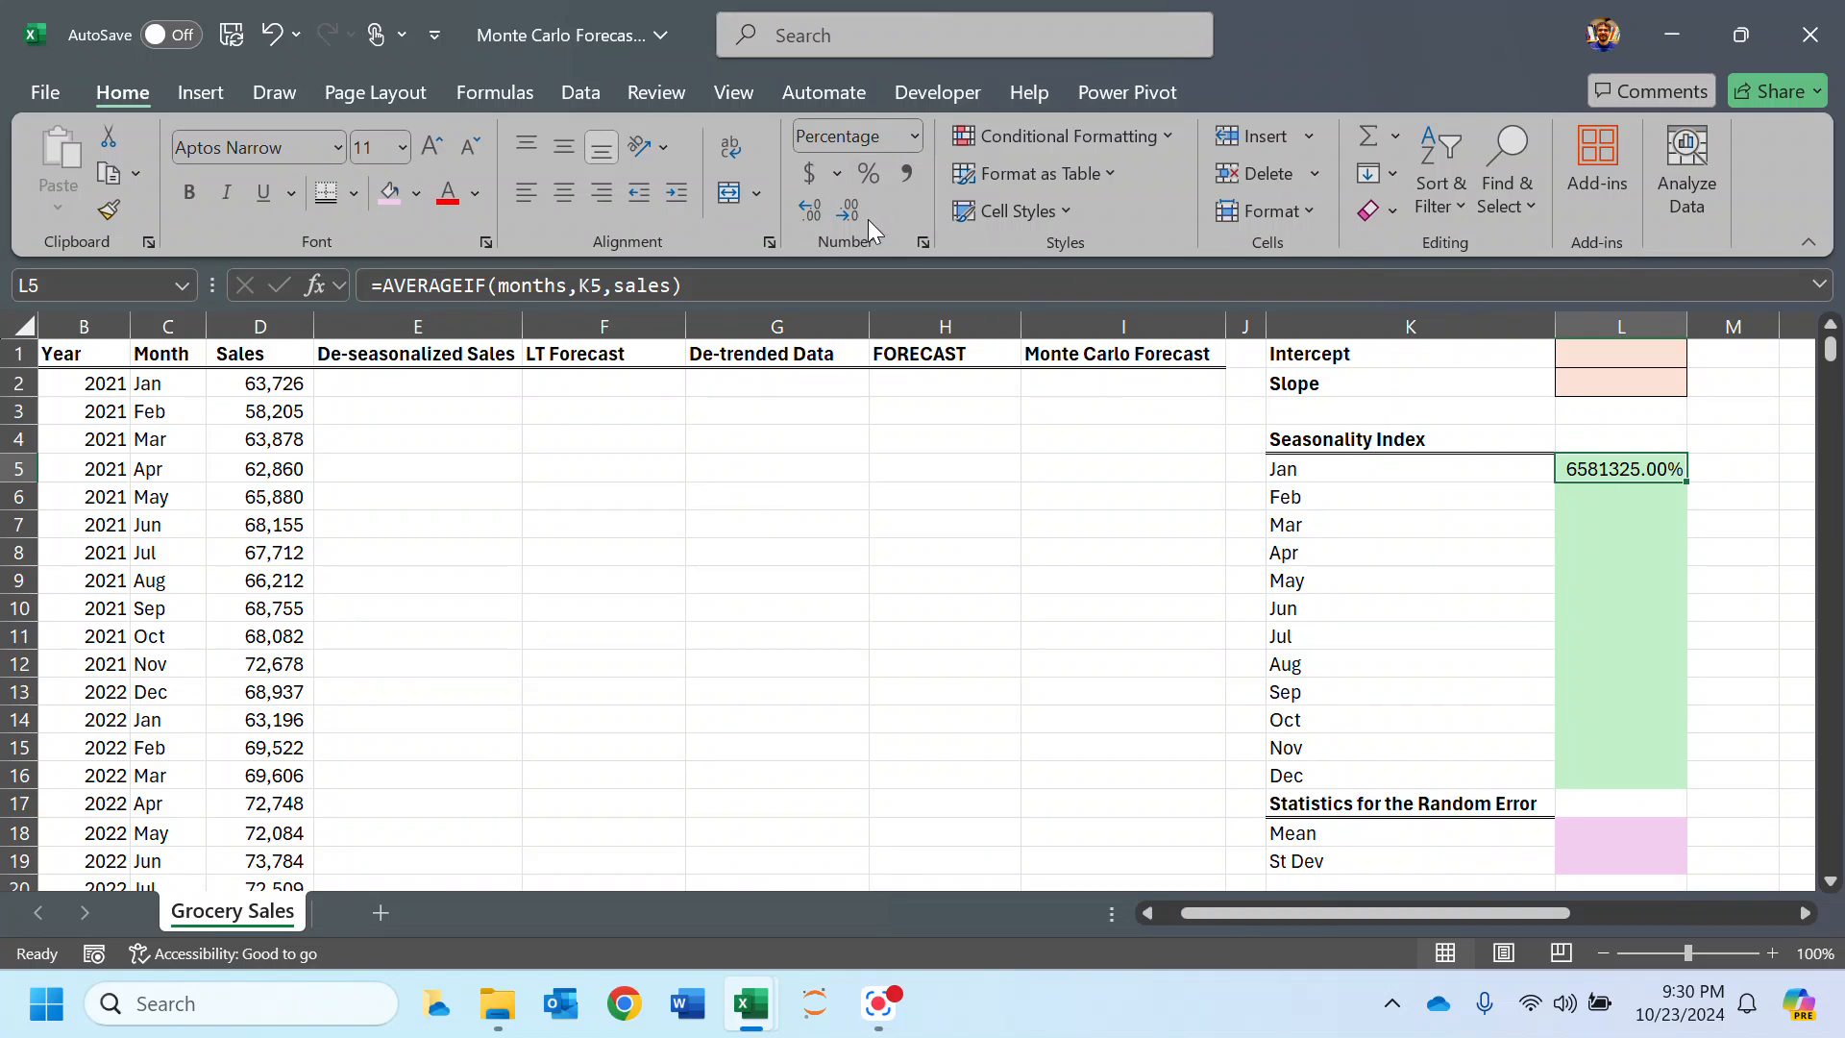
pyautogui.click(908, 135)
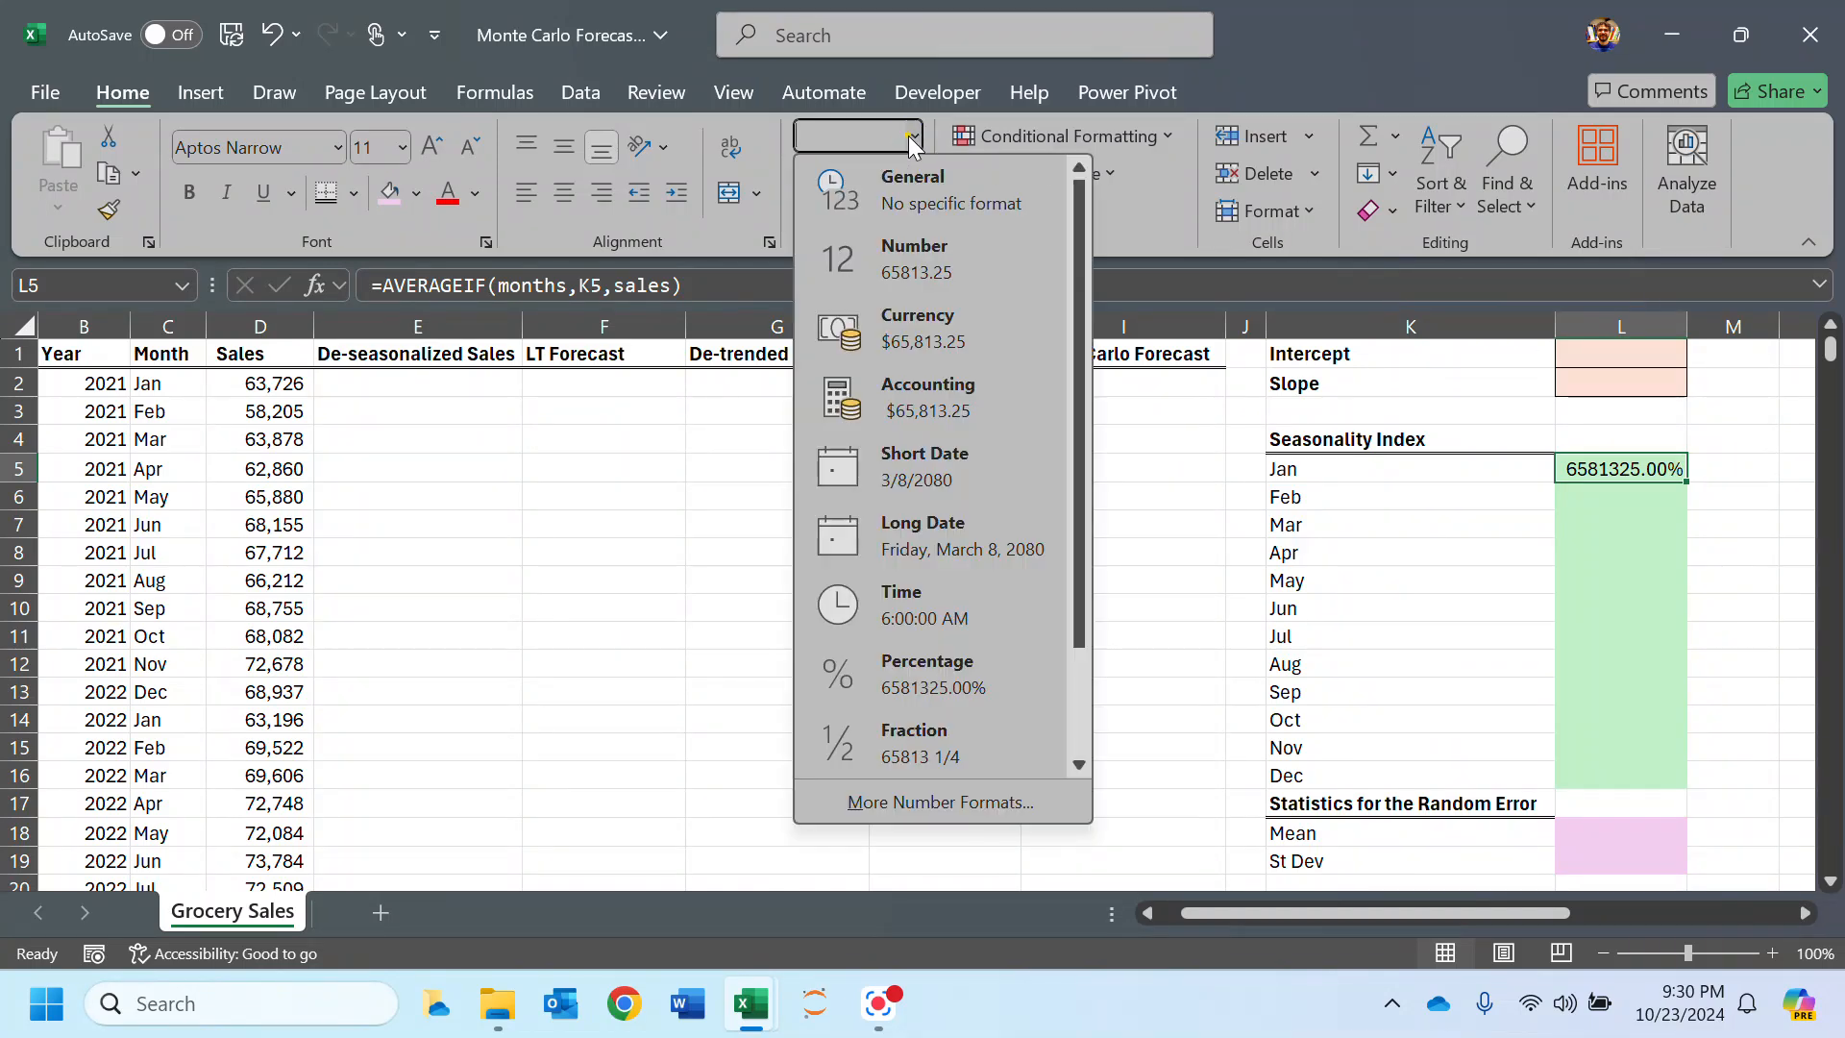
pyautogui.click(915, 254)
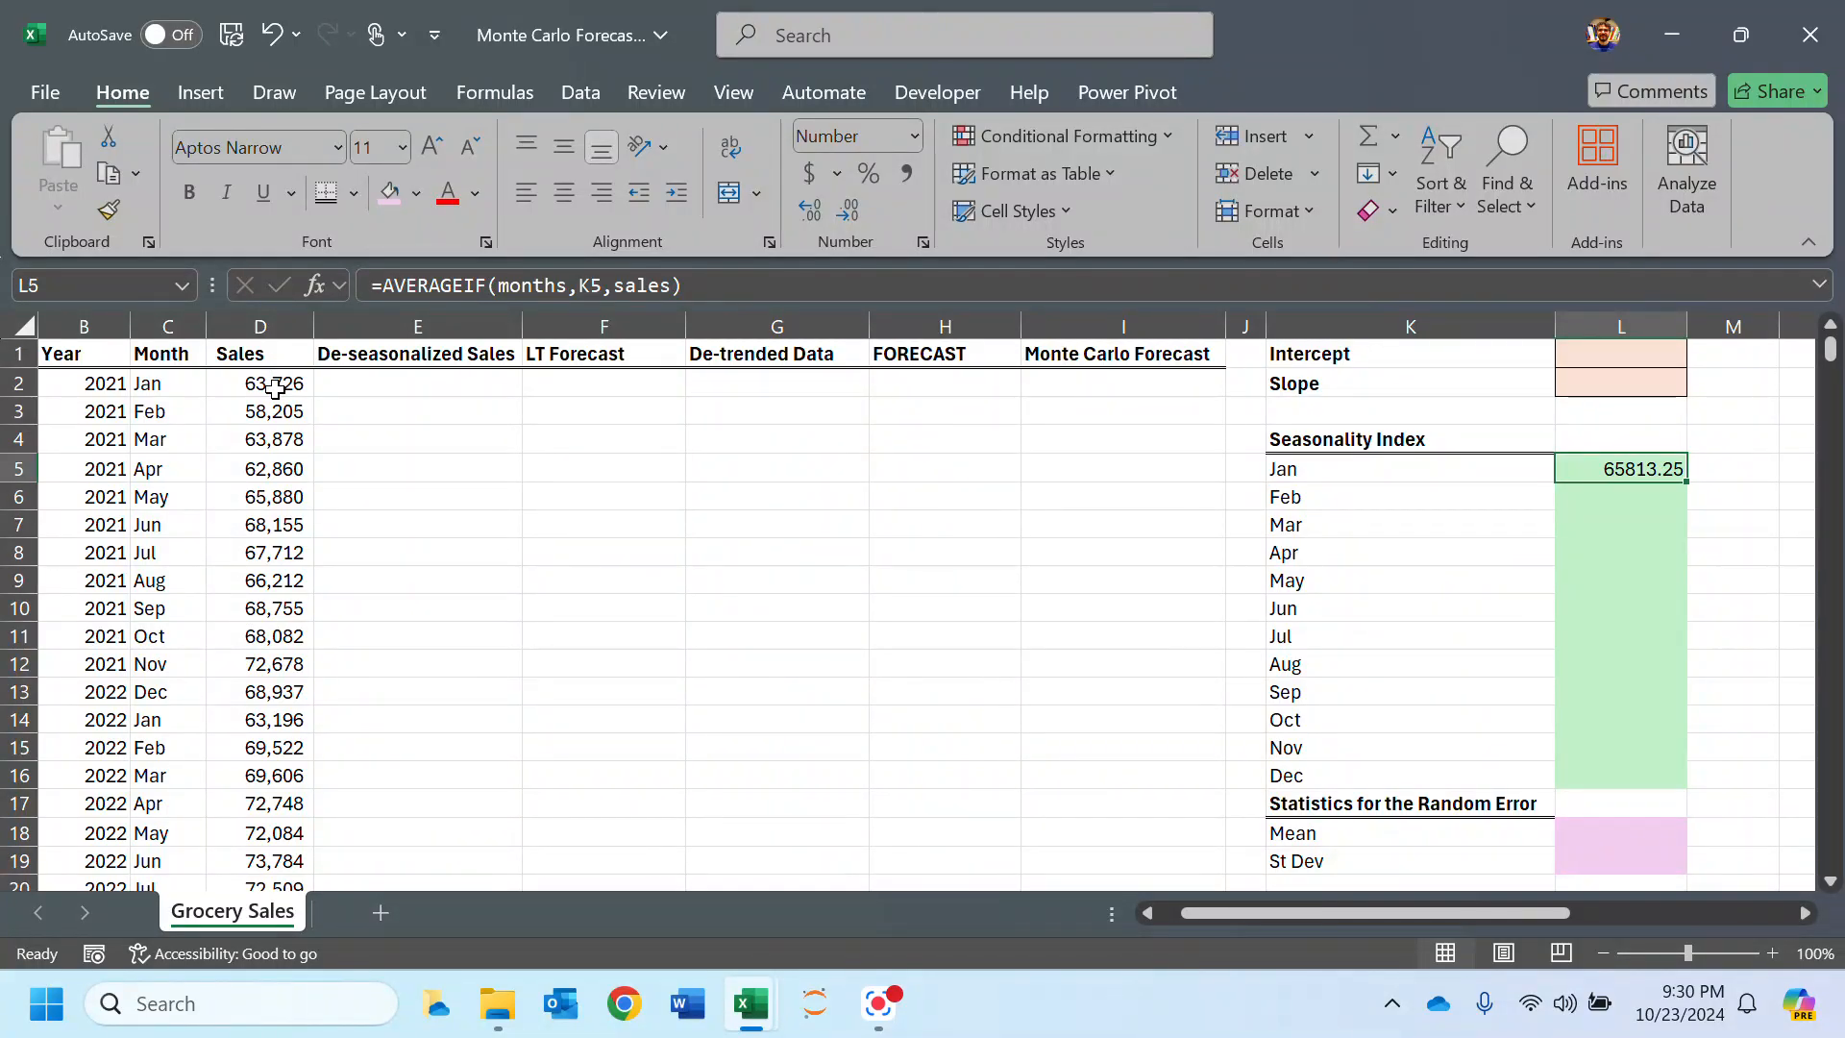
pyautogui.scroll(-11, 276, 394)
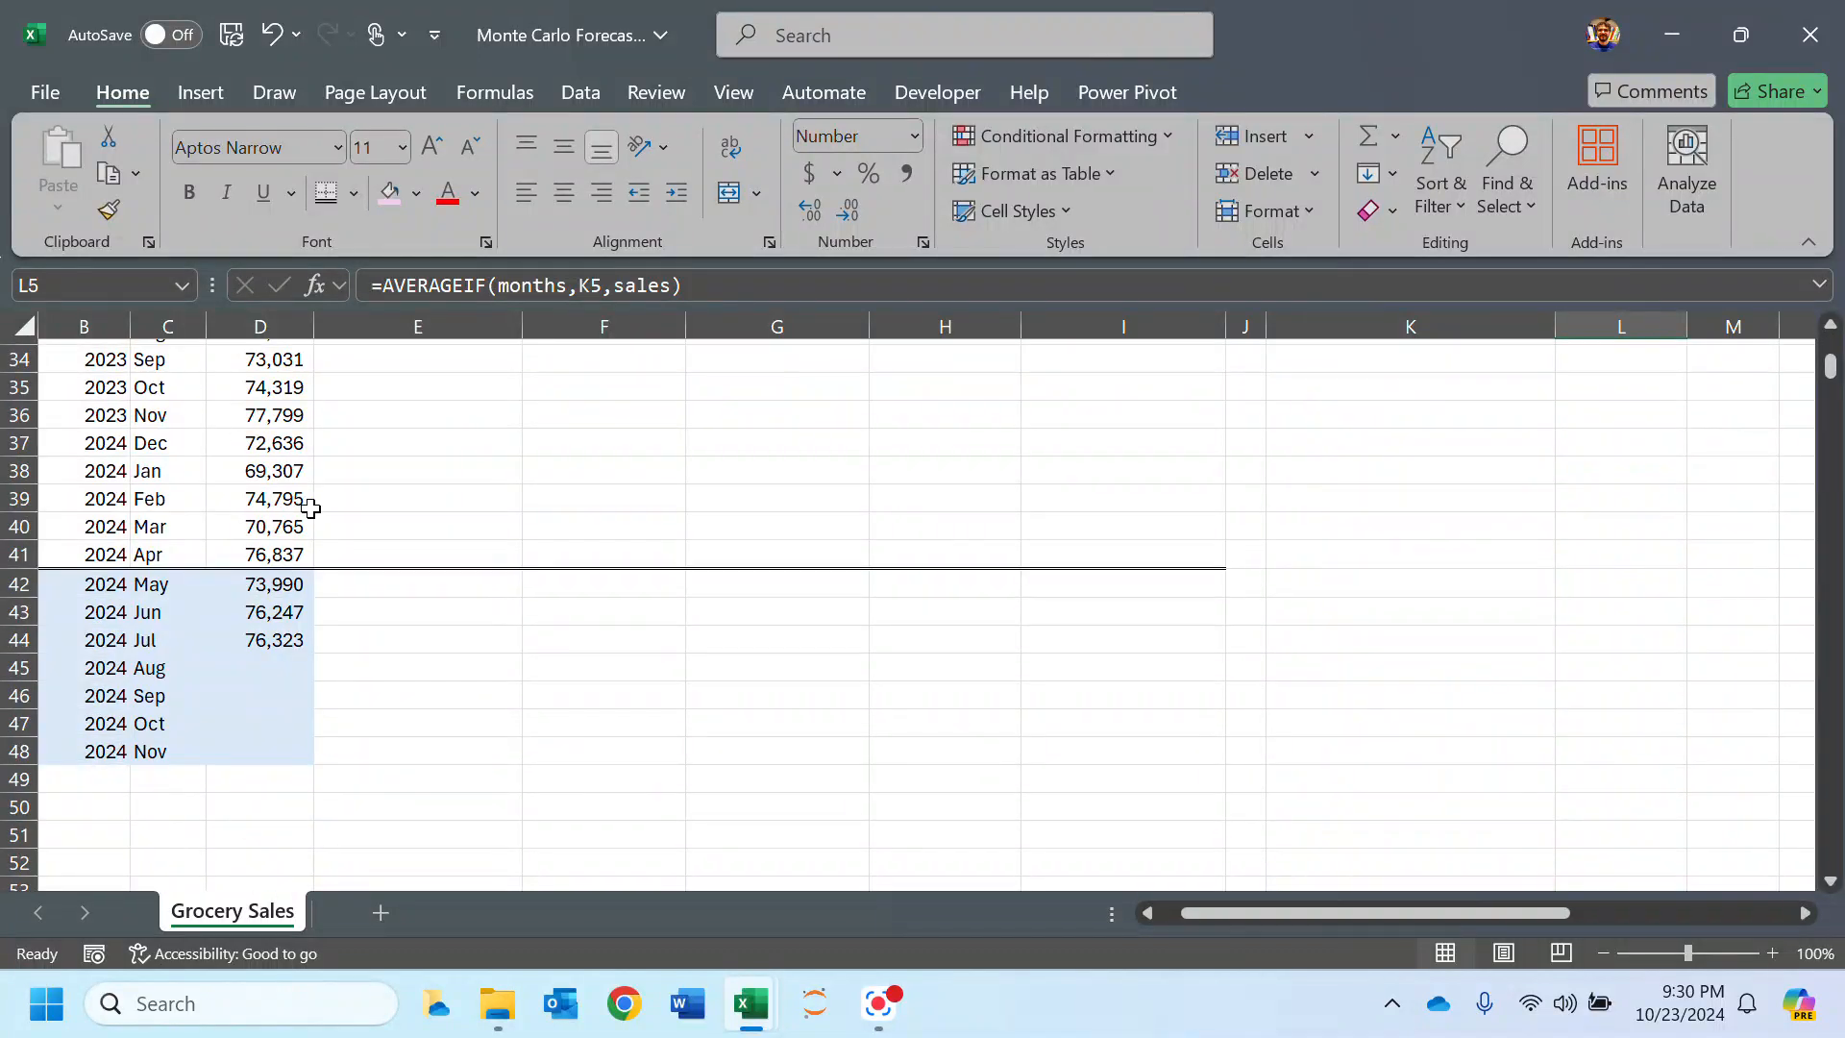
pyautogui.scroll(11, 292, 562)
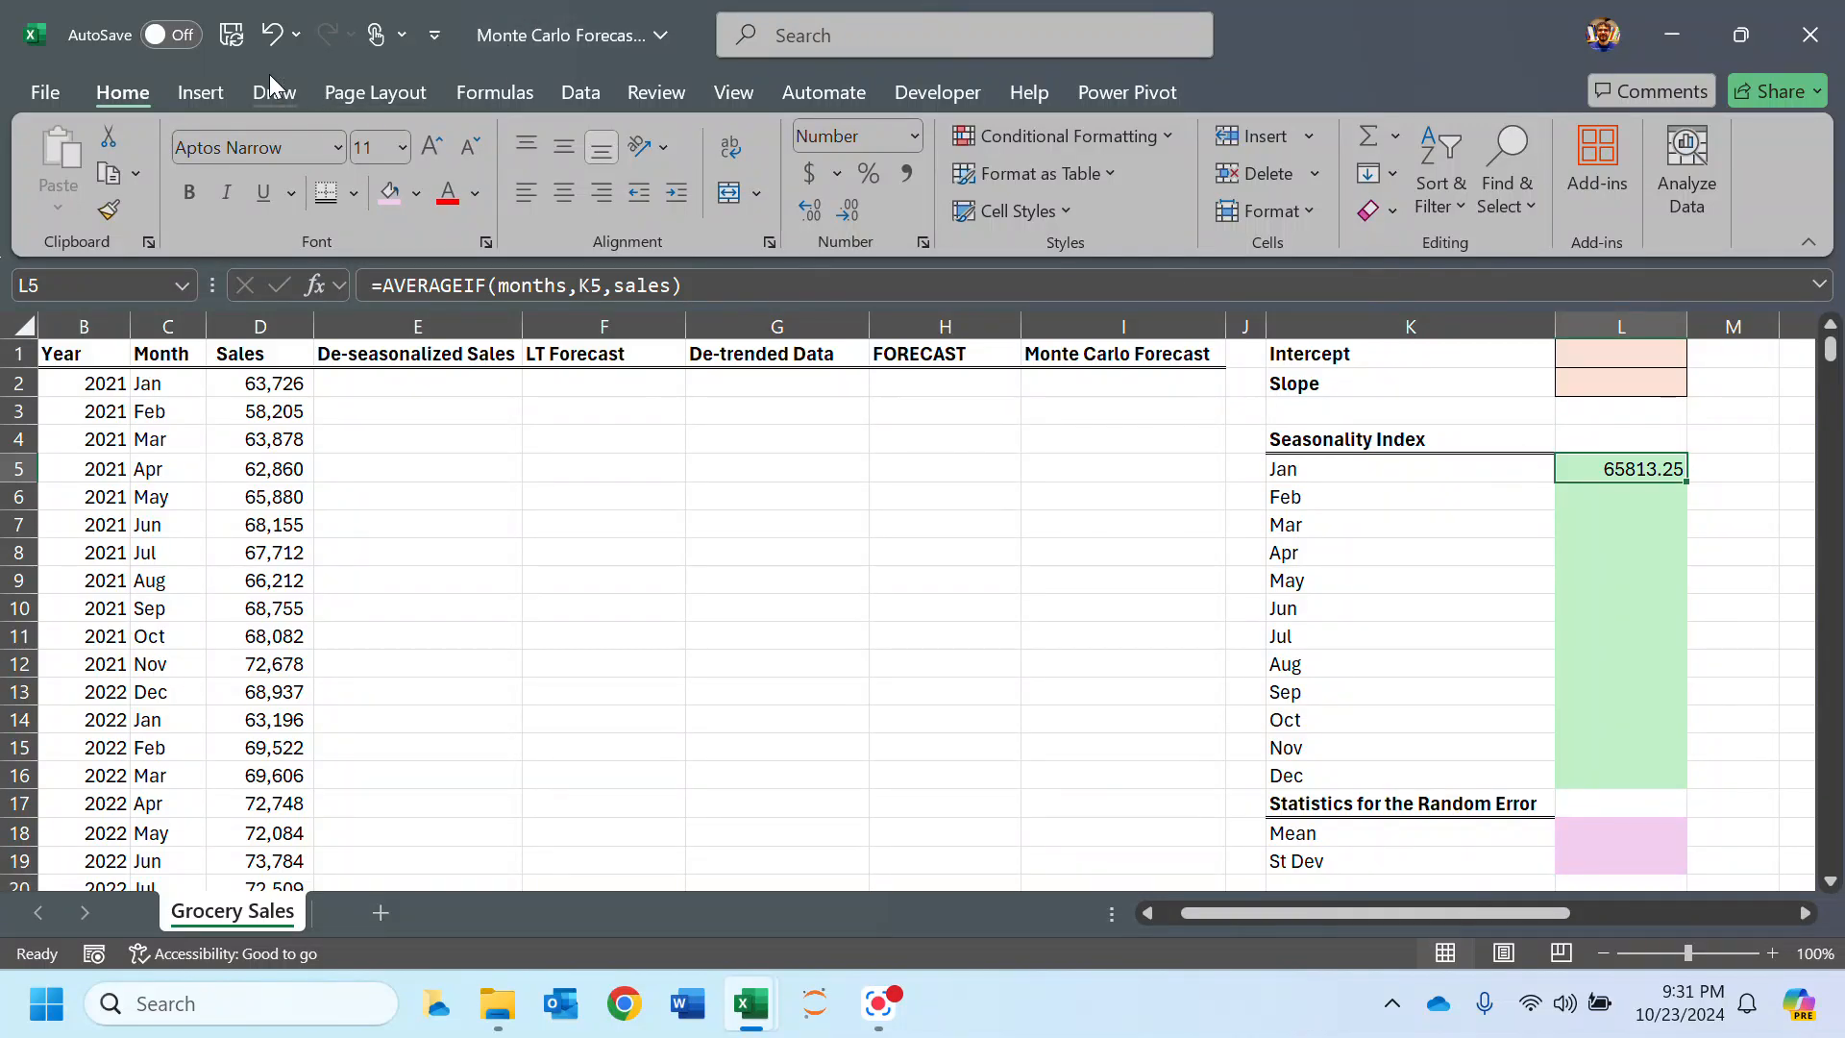
# Step: Undo the Number format on L5 and extend its formula to =AVERAGEIF(months,K5,sales)/AVERAGE(sales)
pyautogui.click(273, 33)
pyautogui.doubleClick(1618, 468)
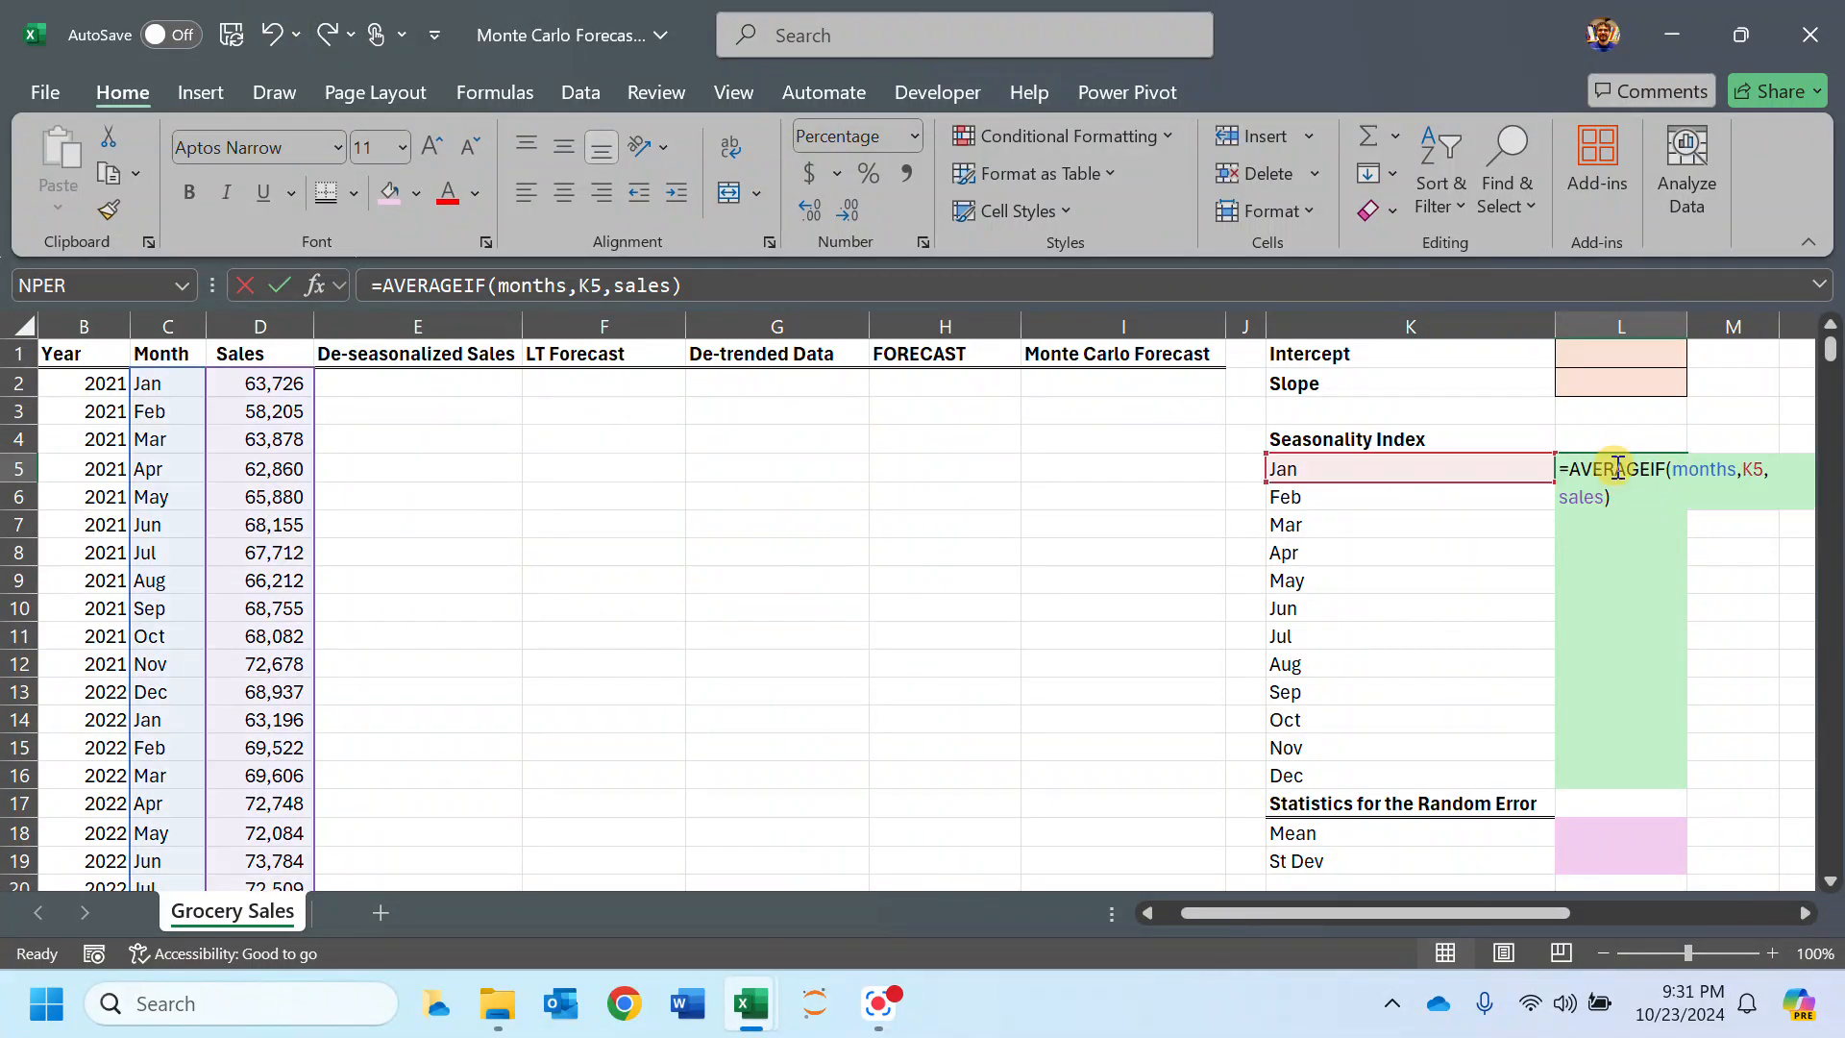
pyautogui.click(1624, 498)
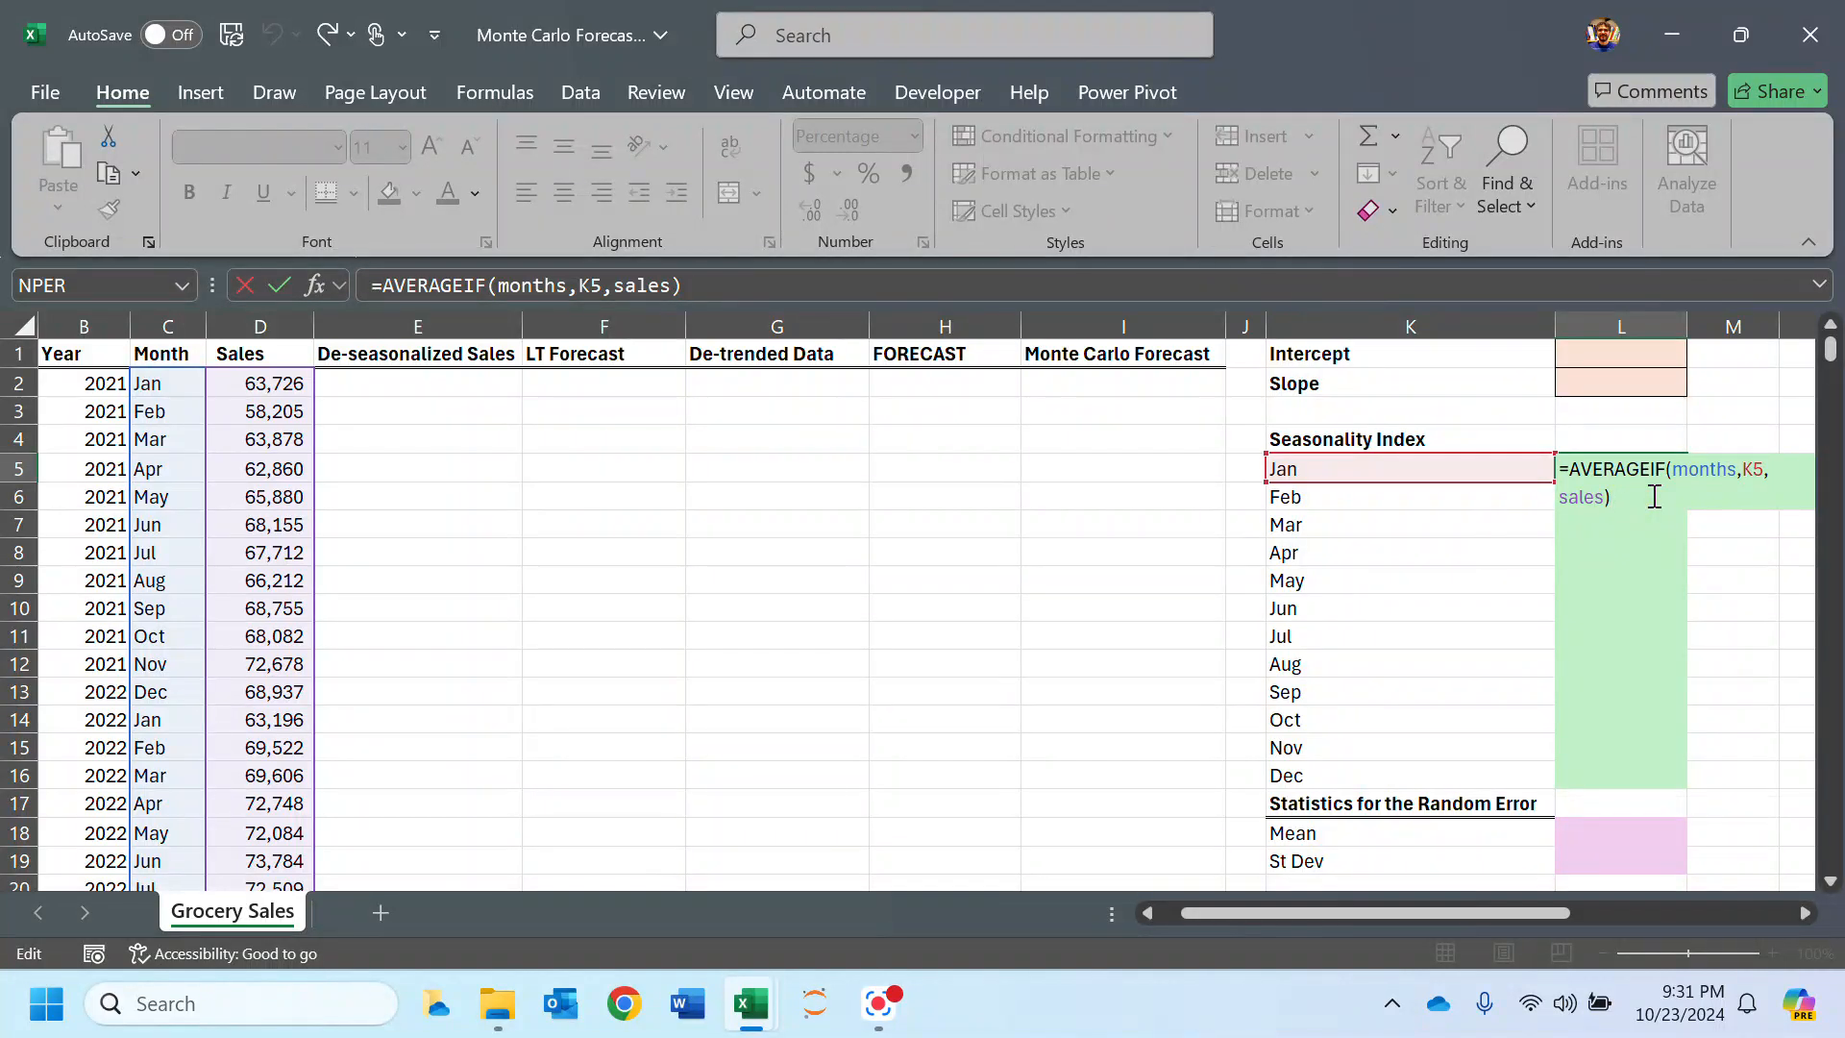
pyautogui.write('/AVERAGE')
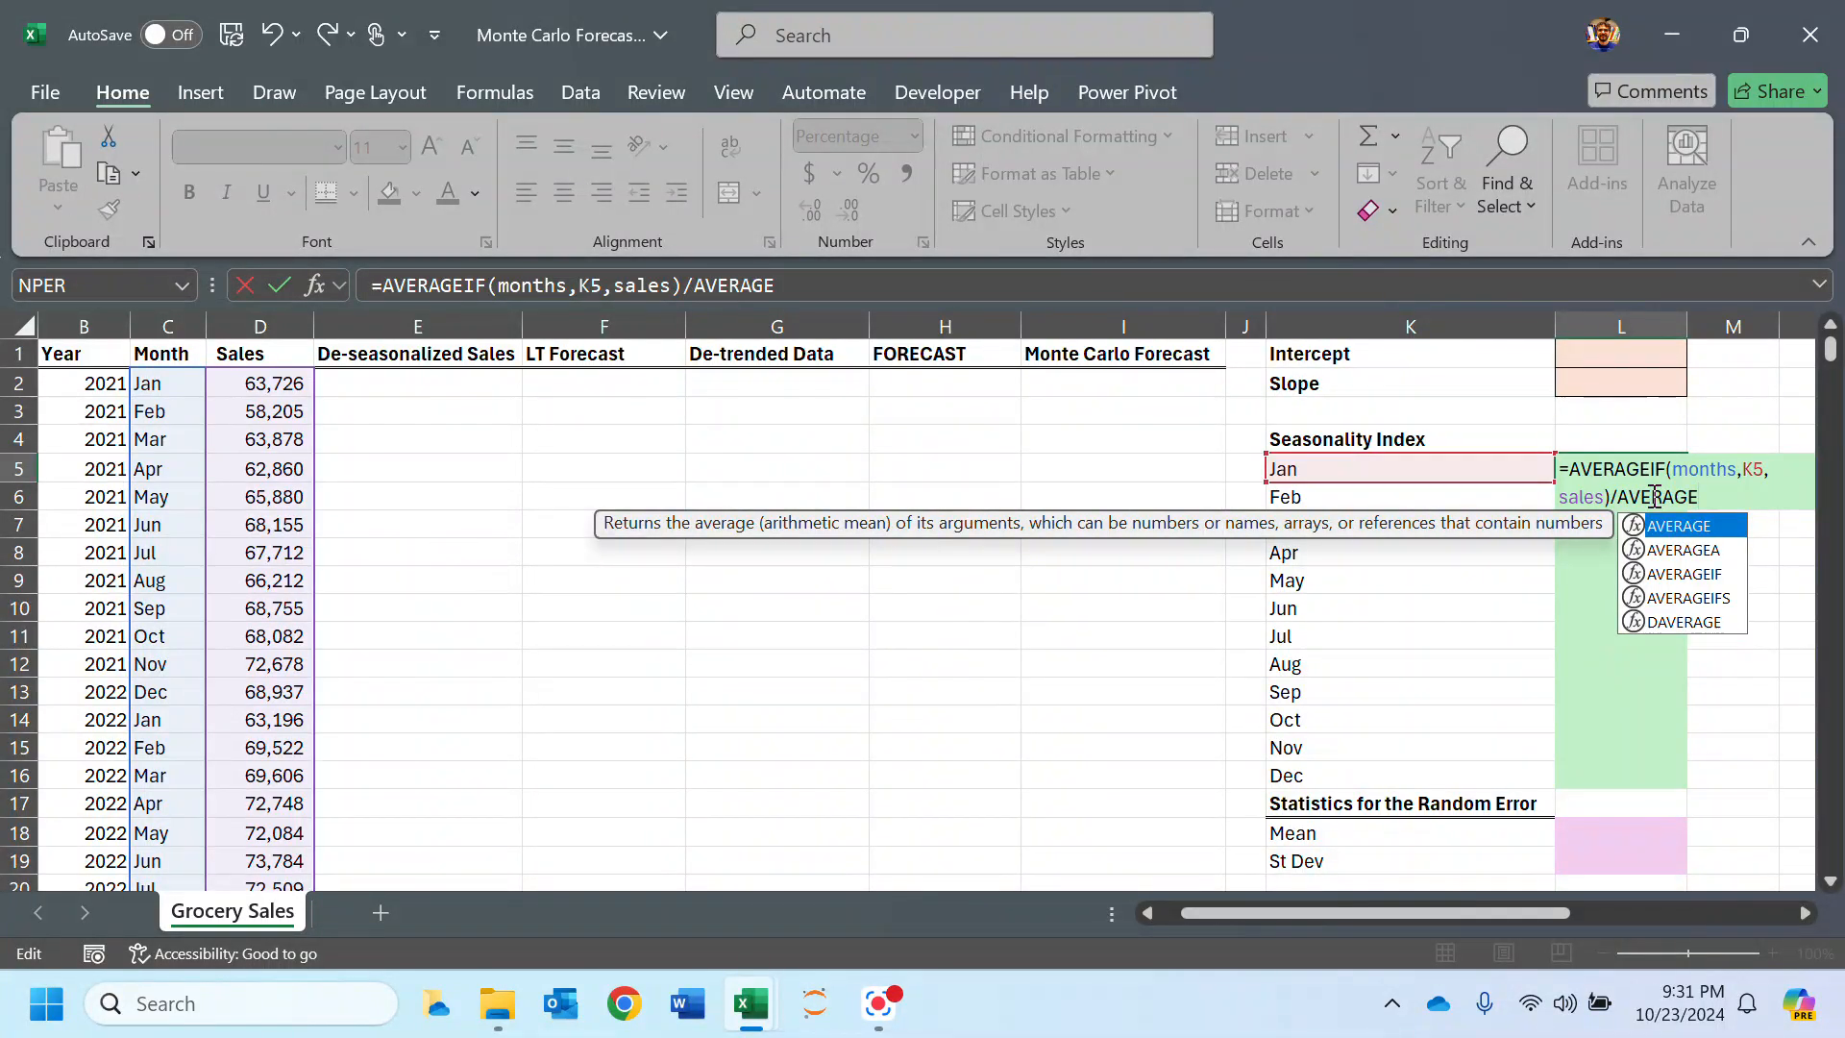
pyautogui.write('(sales)')
pyautogui.press('Return')
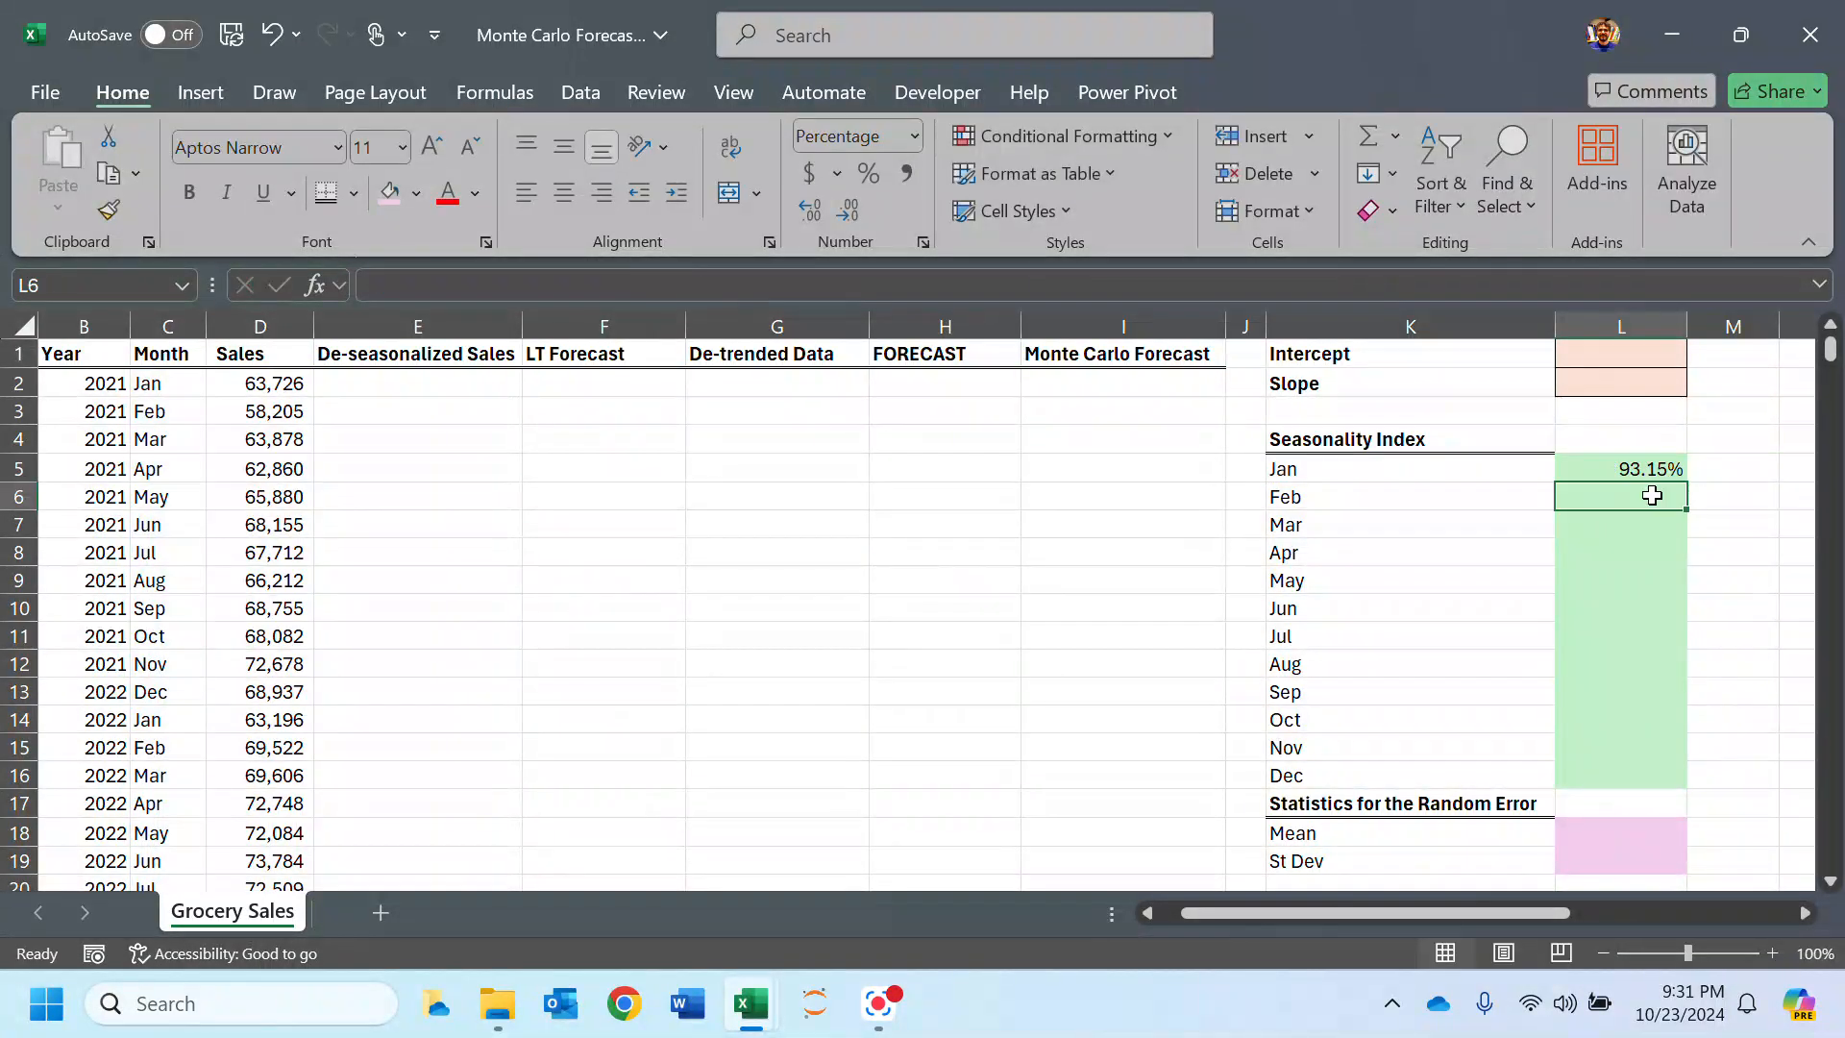
# Step: Check the month and sales ranges referenced by the January seasonality formula in L5
pyautogui.click(1634, 466)
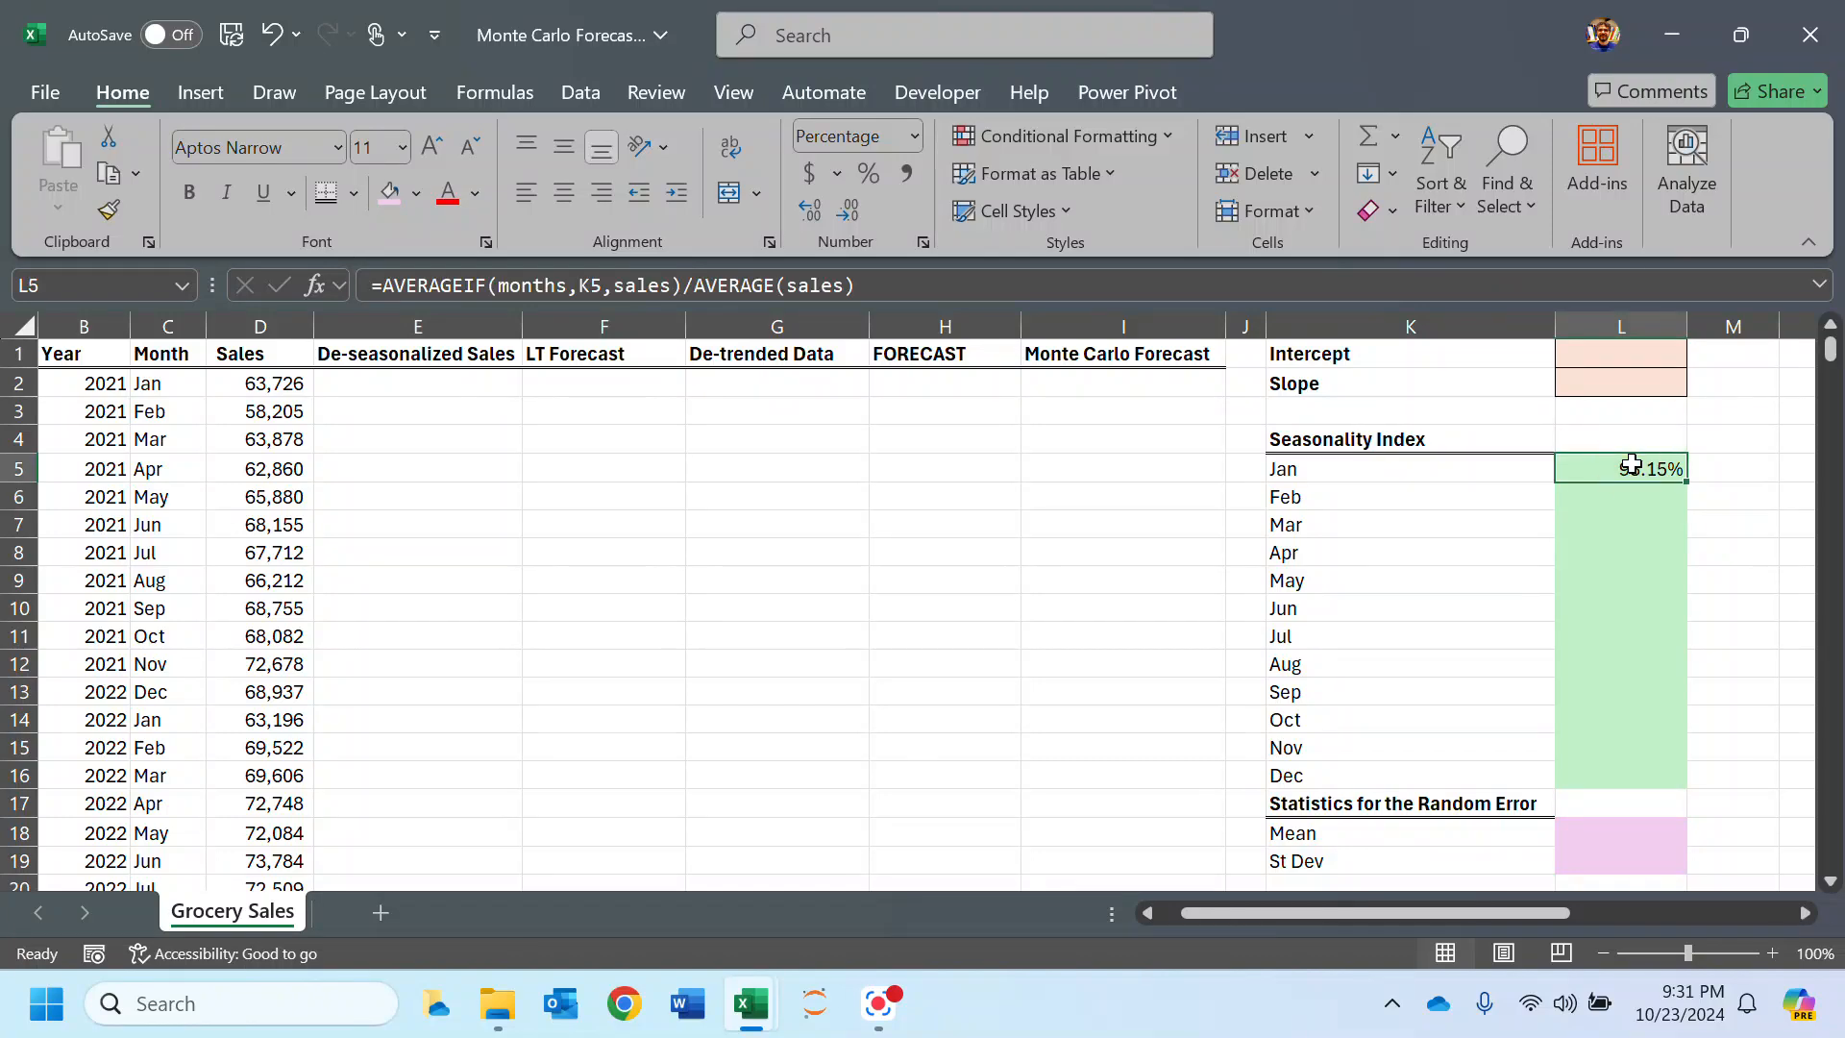
pyautogui.doubleClick(1633, 464)
pyautogui.scroll(-13, 778, 600)
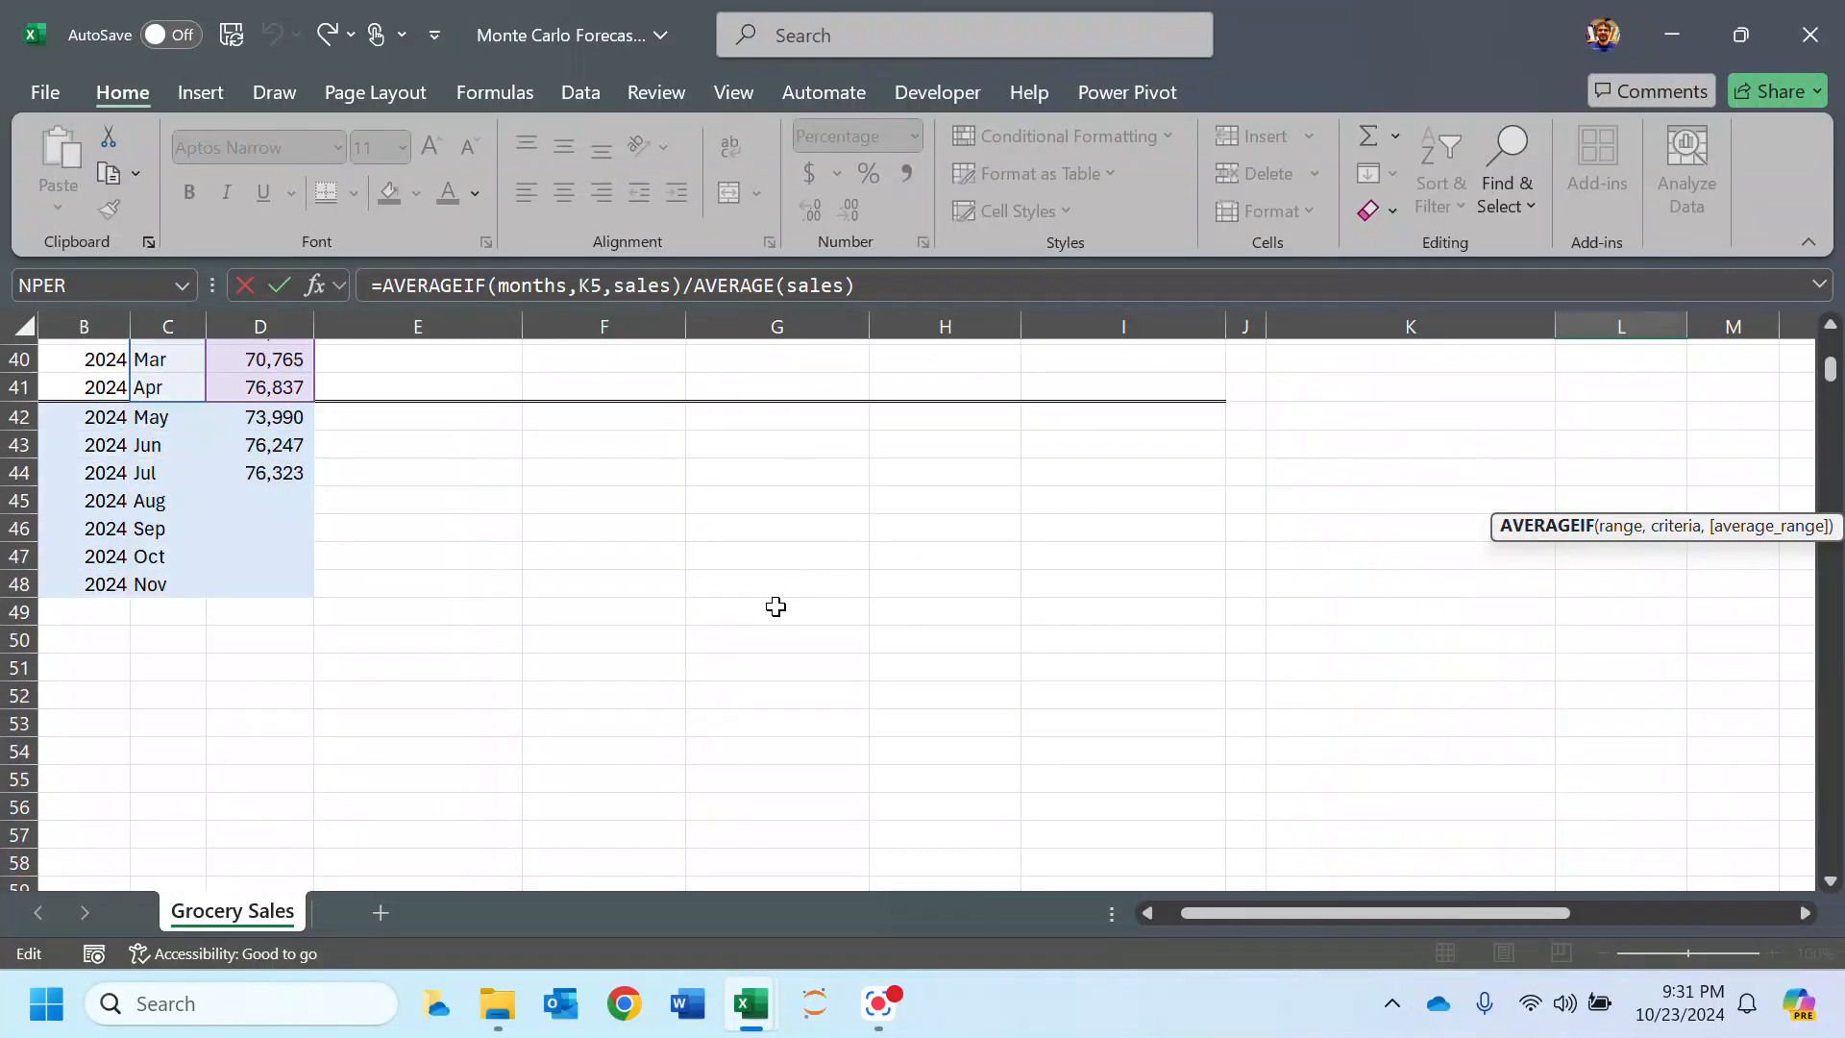
pyautogui.scroll(13, 774, 607)
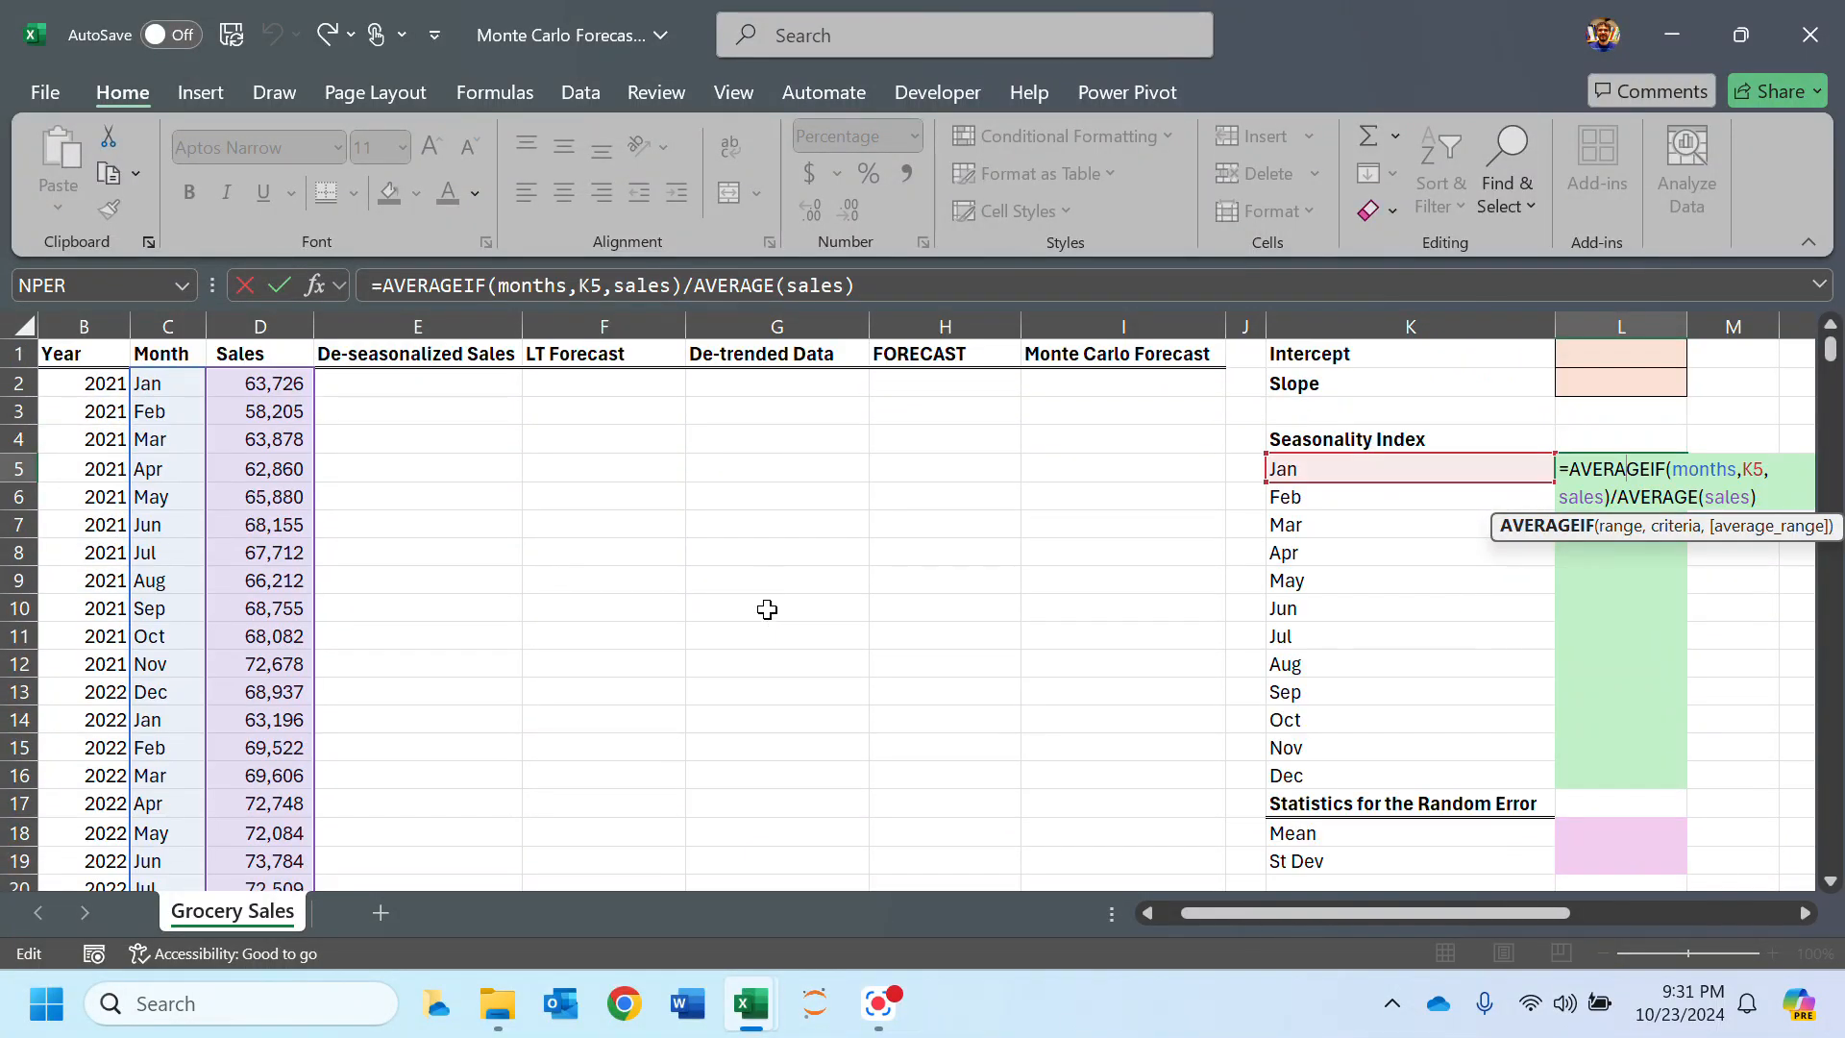
pyautogui.press('Return')
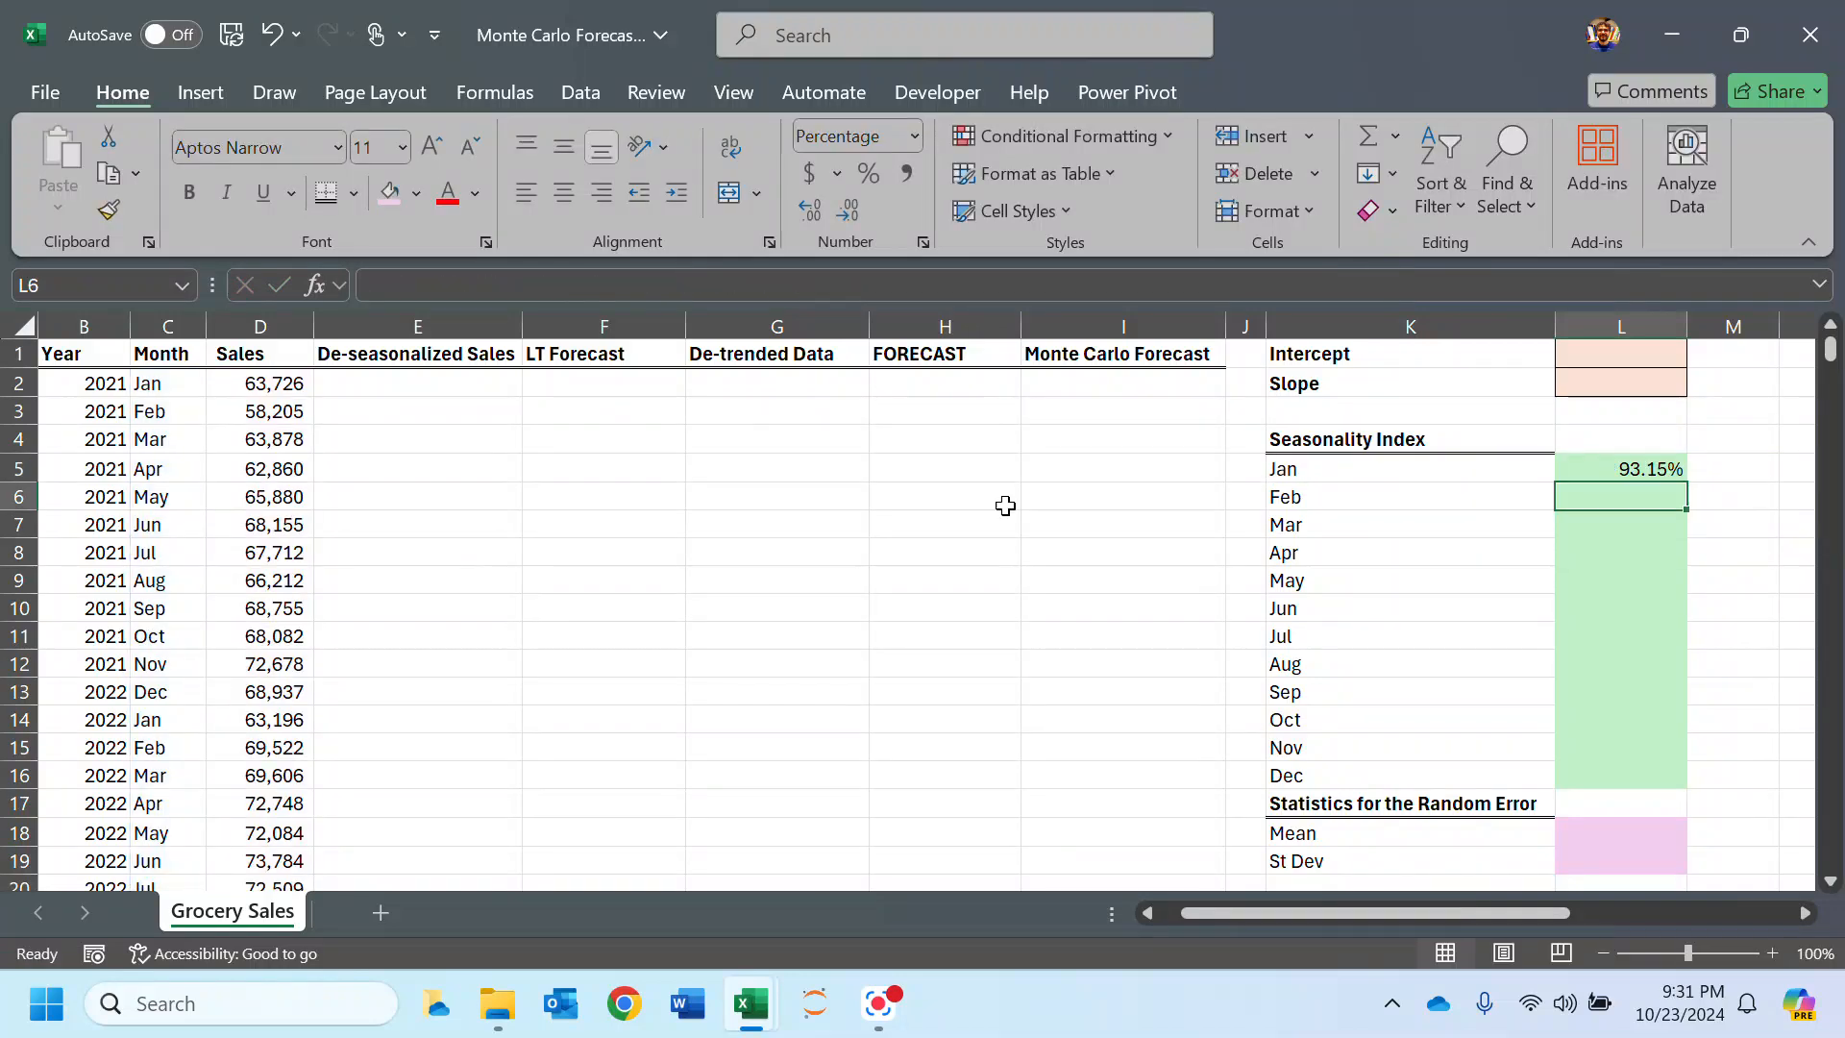
pyautogui.click(1677, 465)
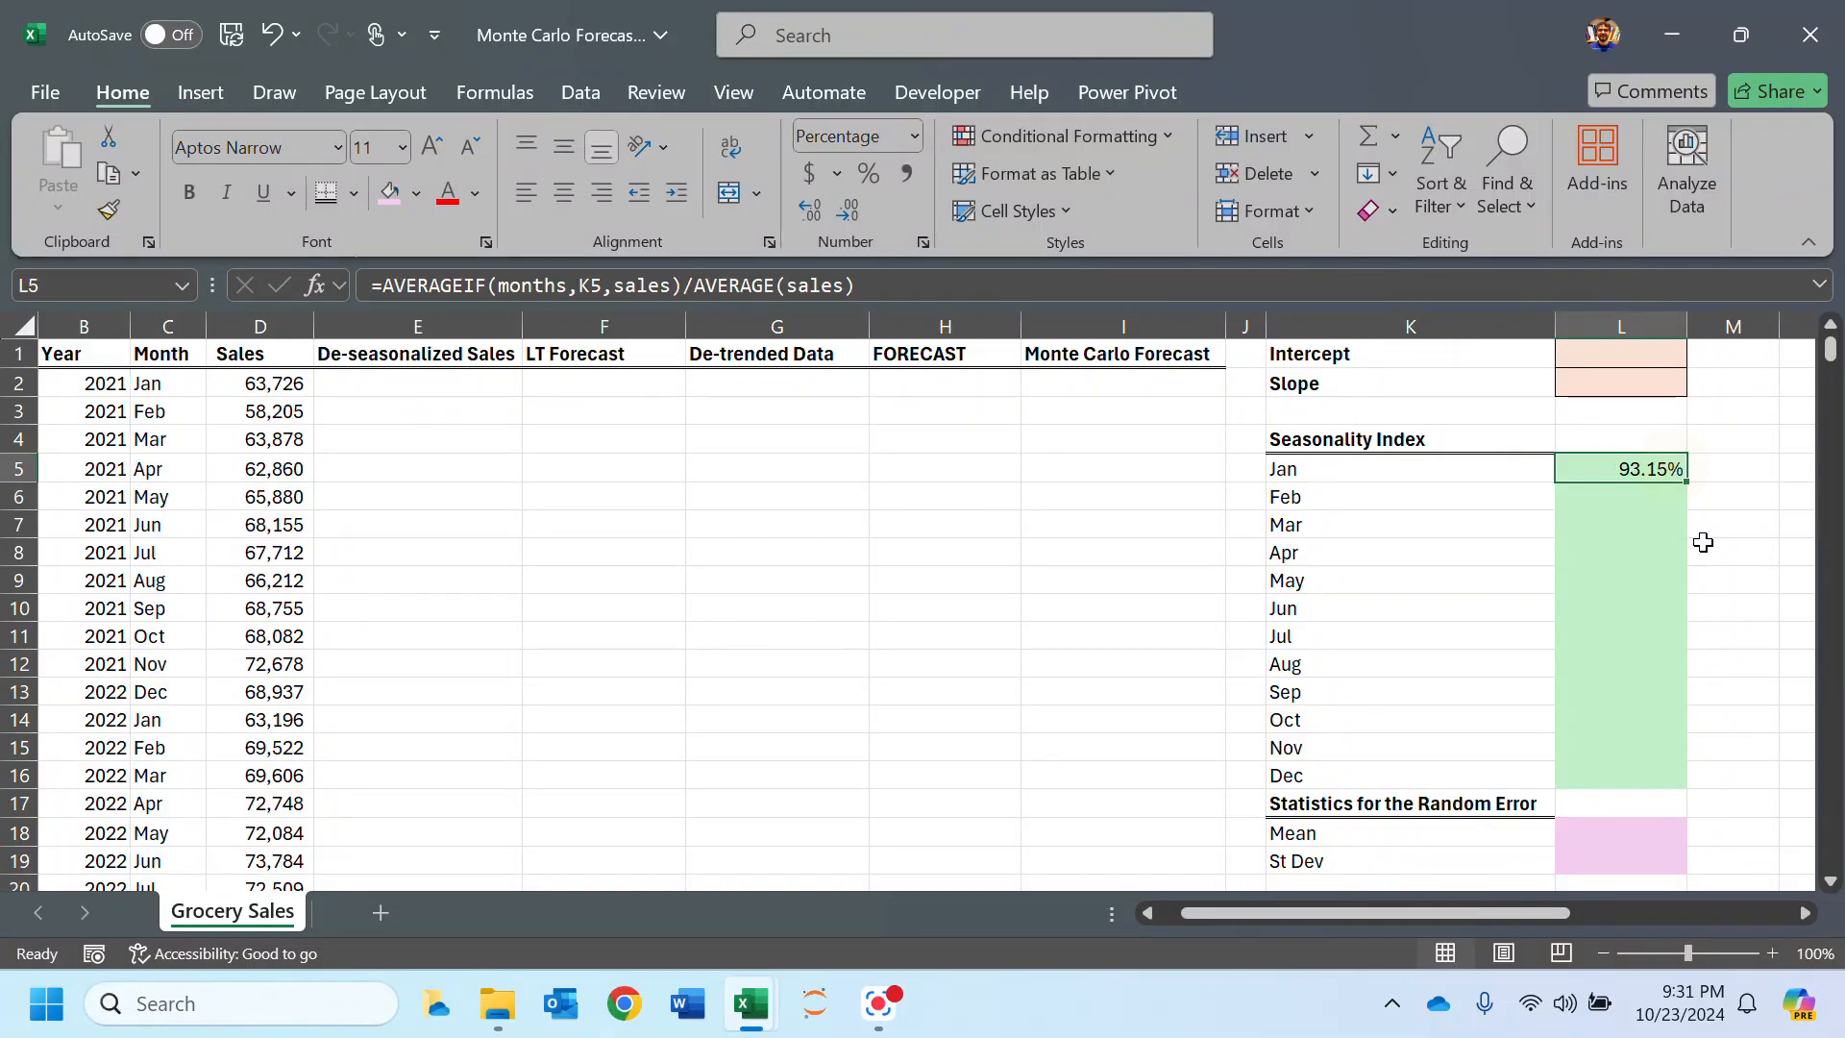
pyautogui.doubleClick(1674, 481)
pyautogui.scroll(-3, 1686, 576)
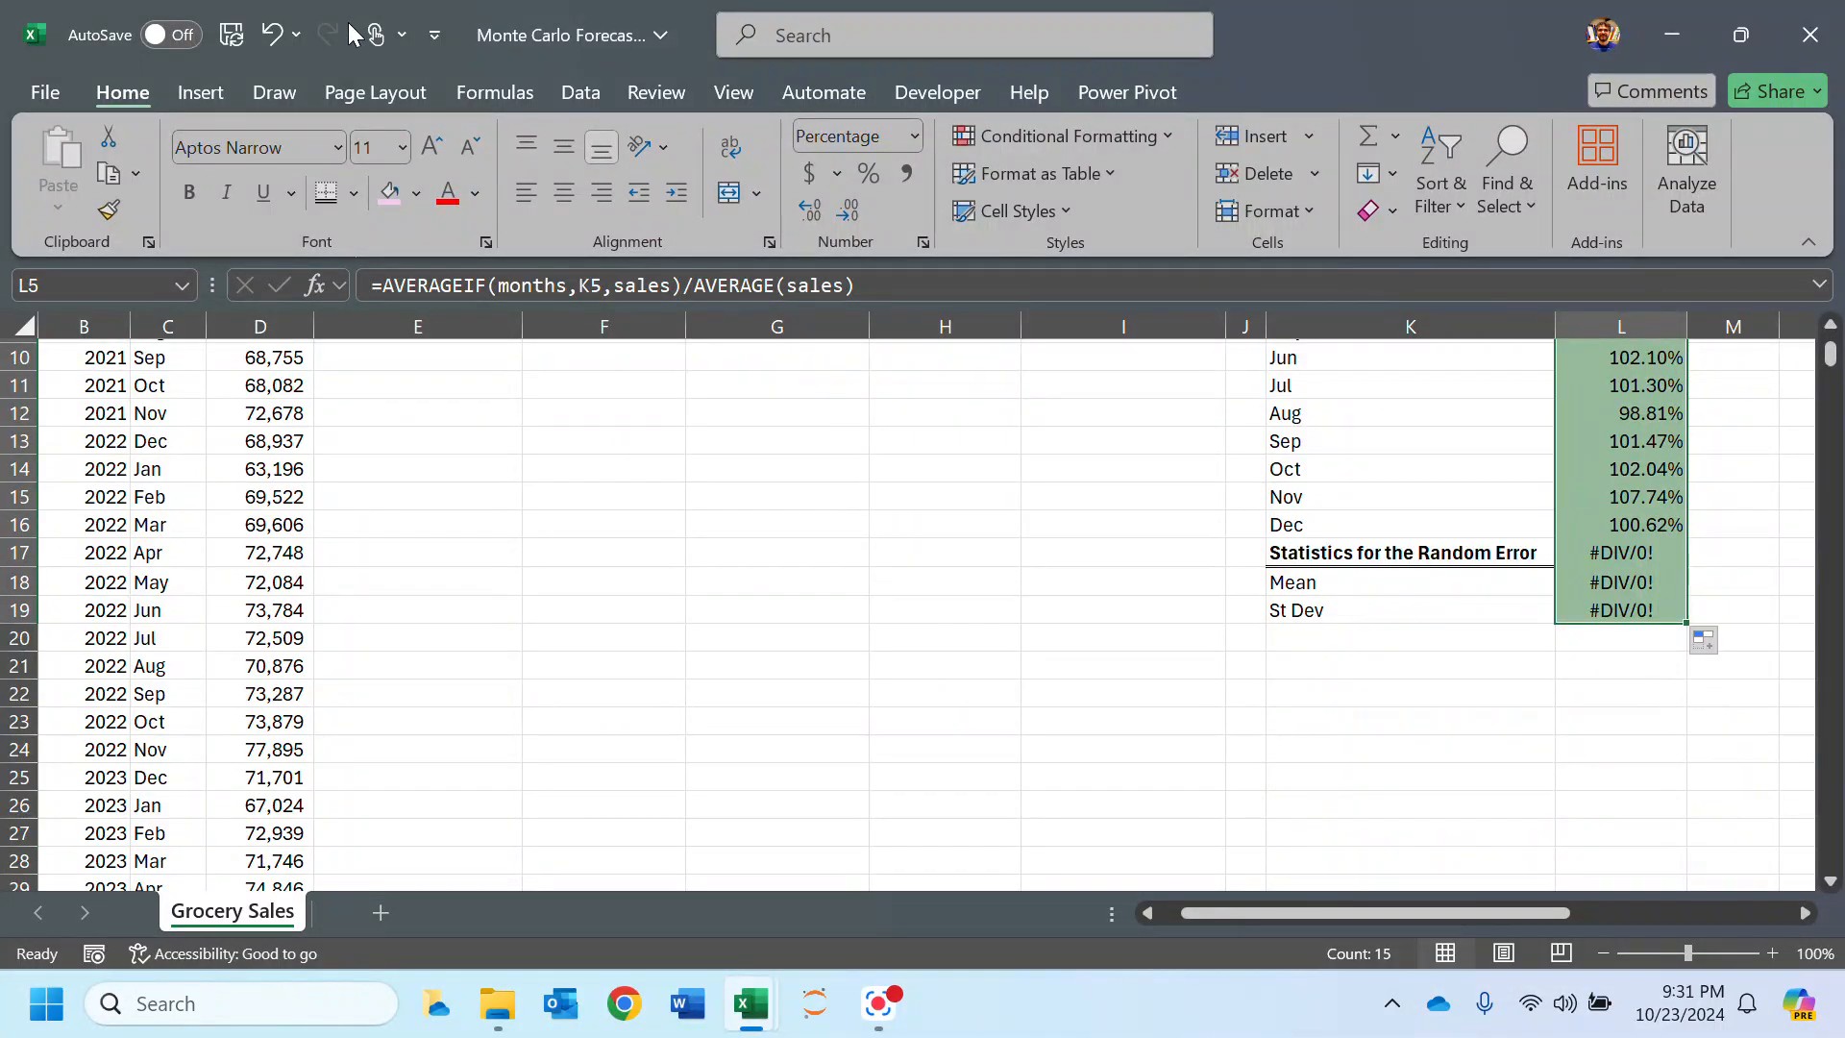
pyautogui.click(270, 36)
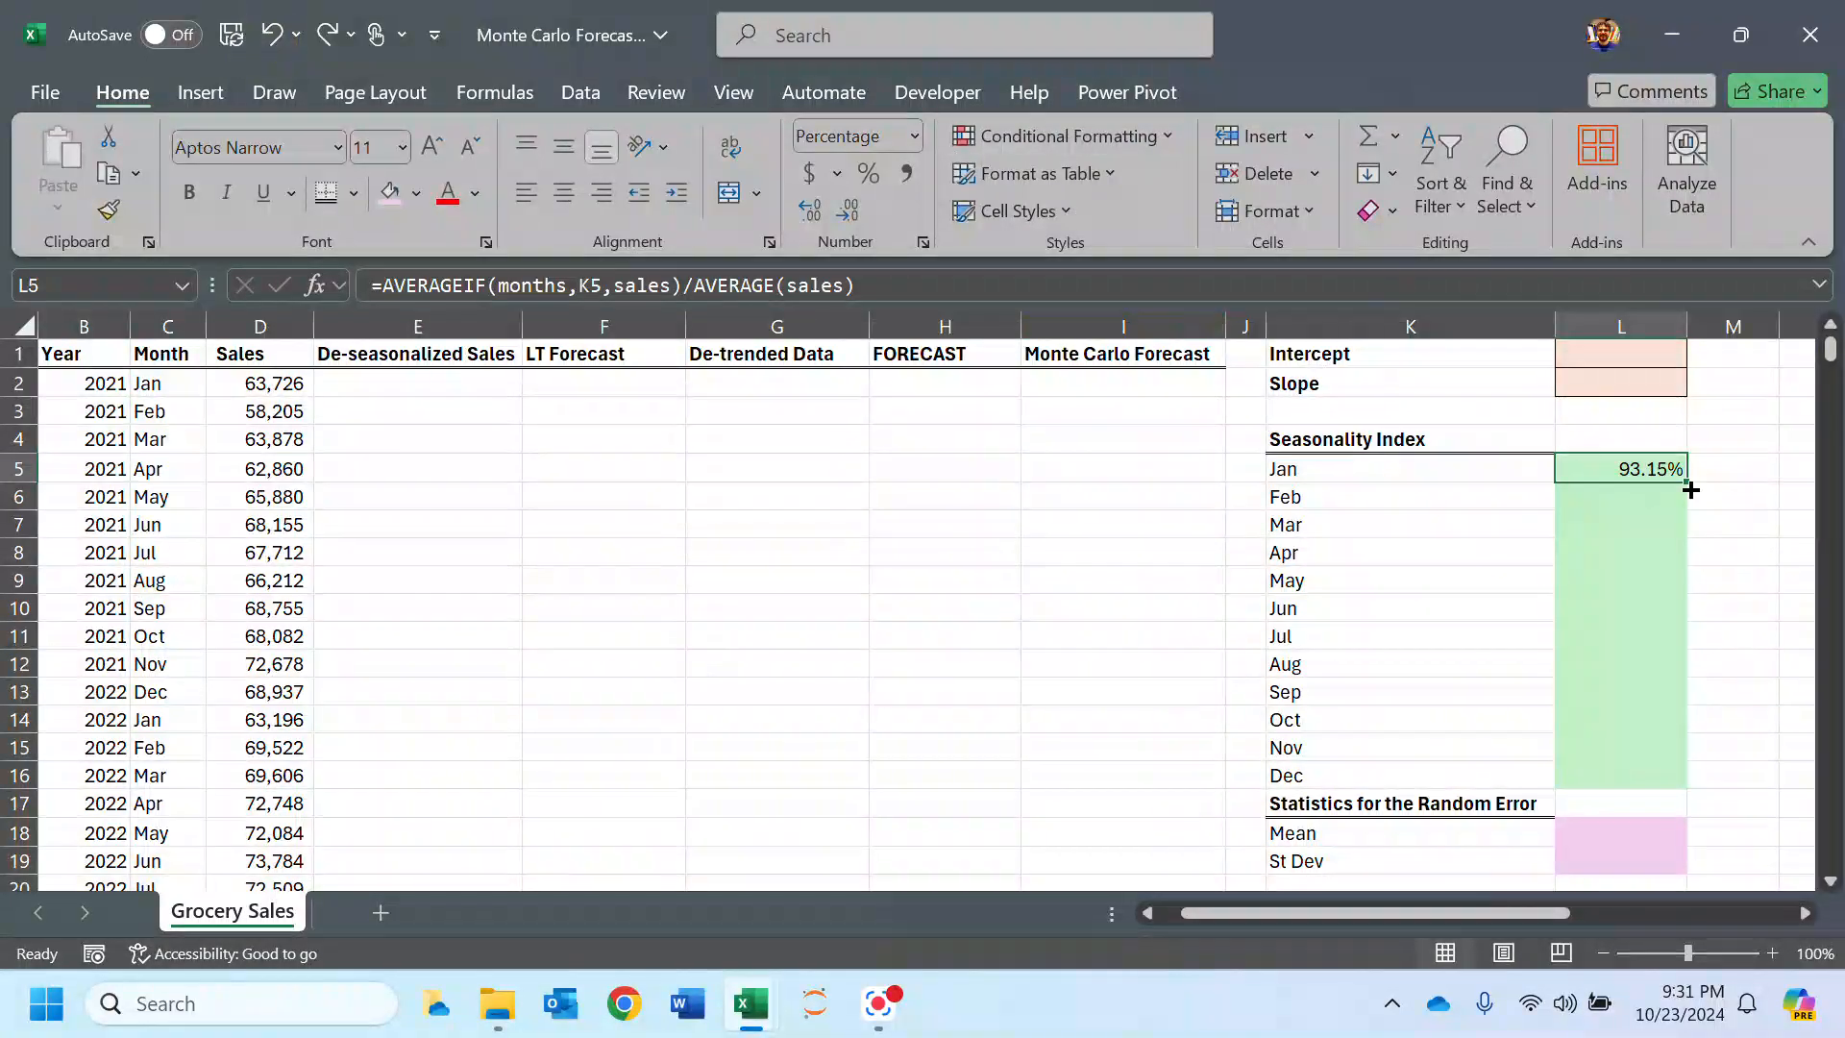
# Step: Fill the January seasonality formula down from L5 to December in L16
pyautogui.moveTo(1691, 486); pyautogui.dragTo(1687, 778)
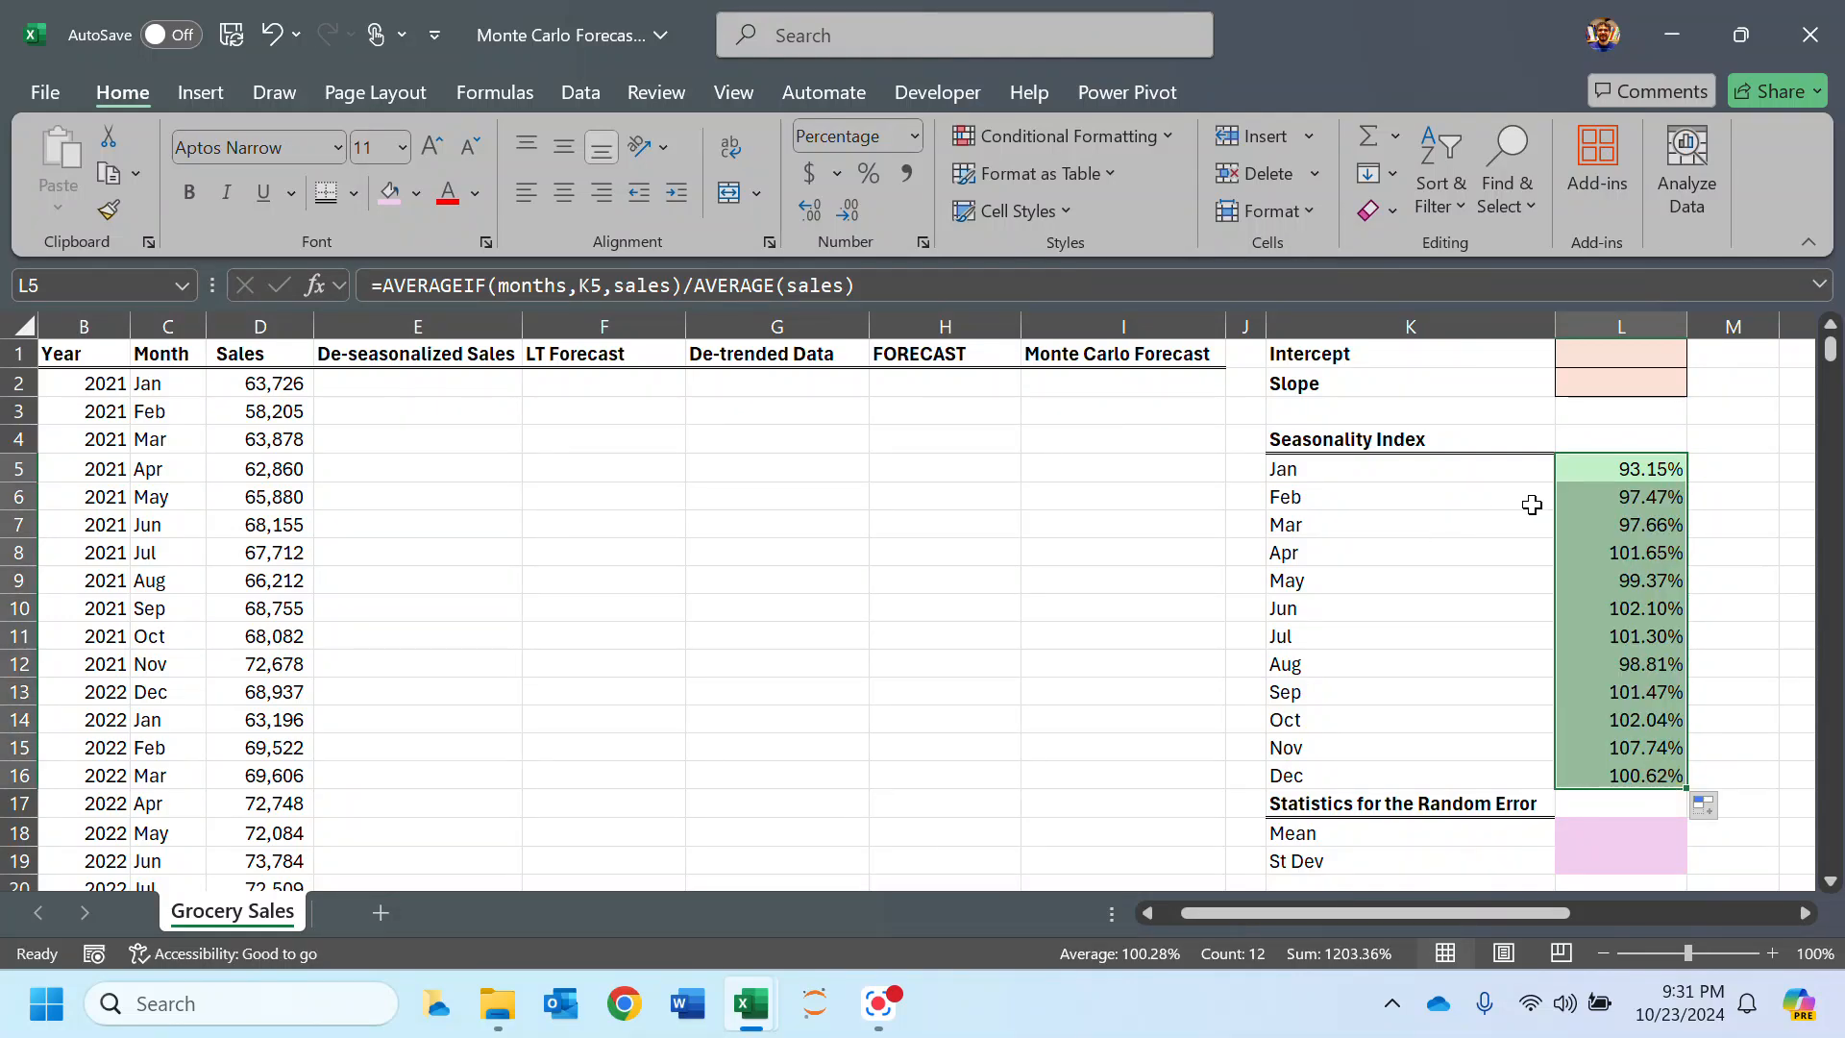
pyautogui.click(1638, 749)
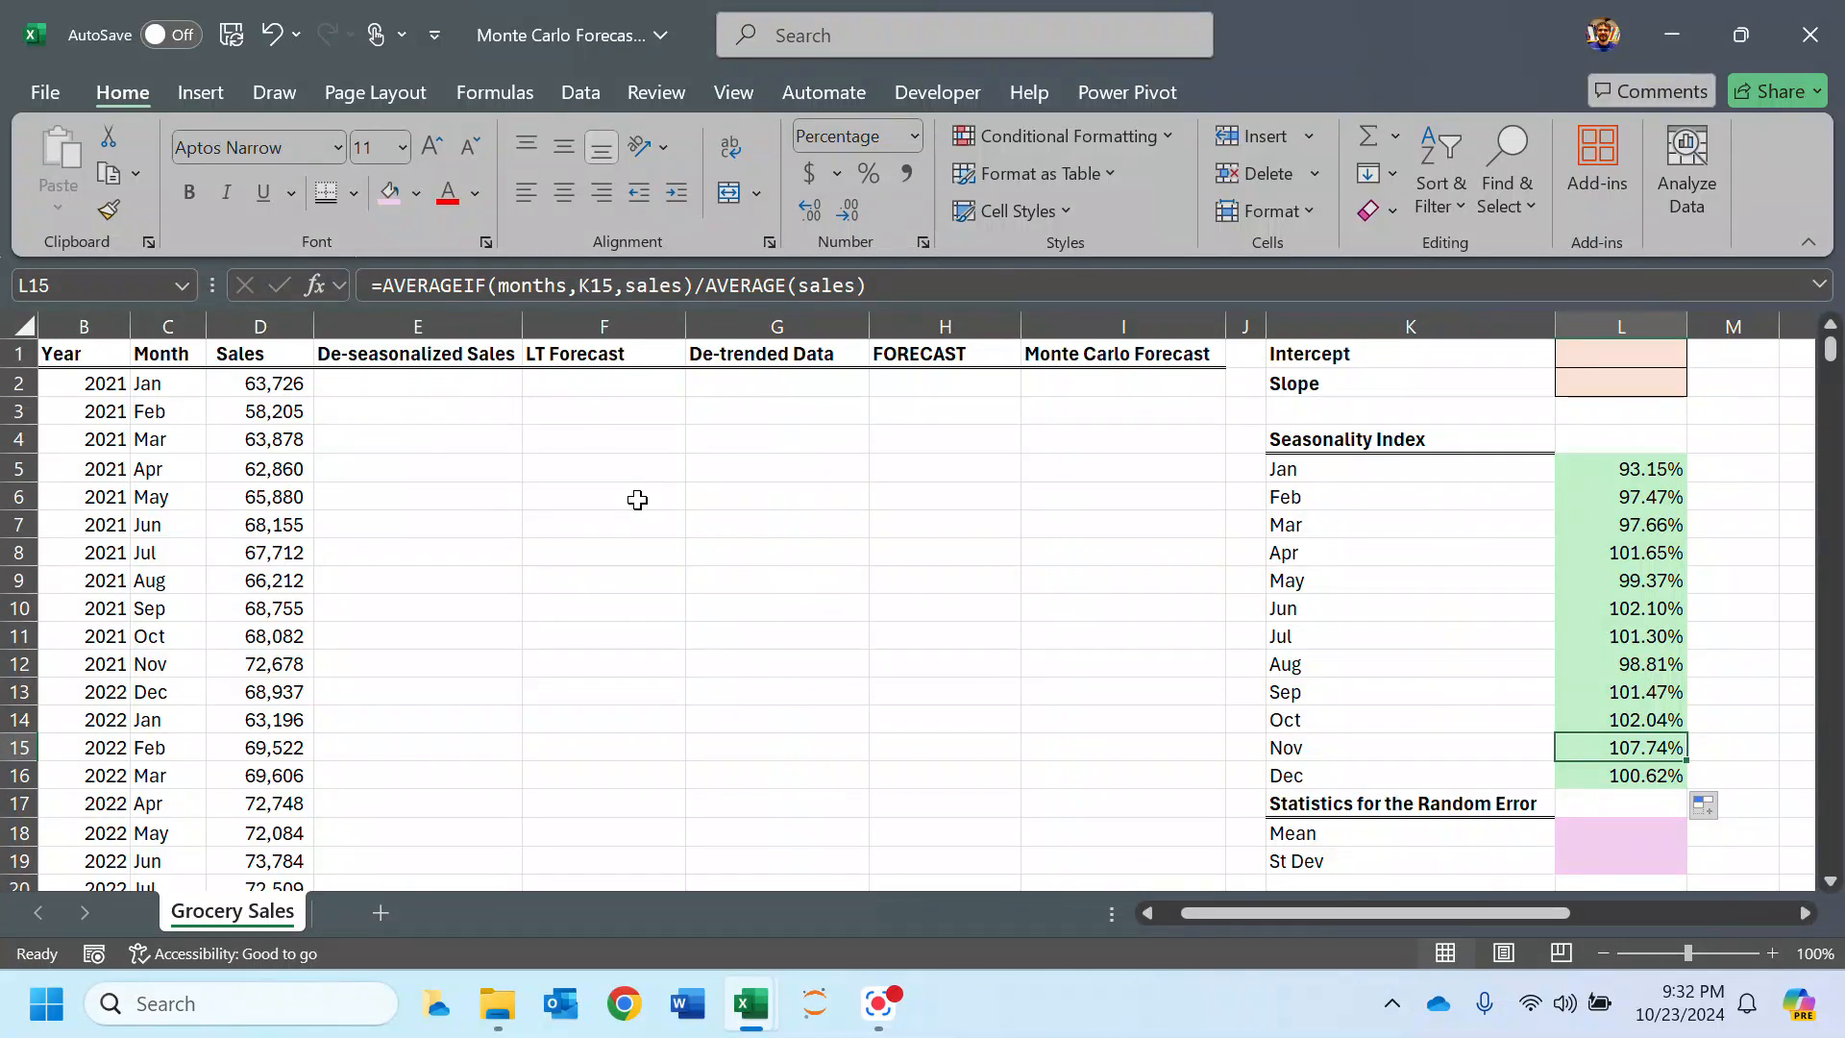
# Step: Enter =D2/XLOOKUP(C2,K$5:K$16,L$5:L$16) in E2 and fill it down the De-seasonalized Sales column to E48
pyautogui.click(382, 385)
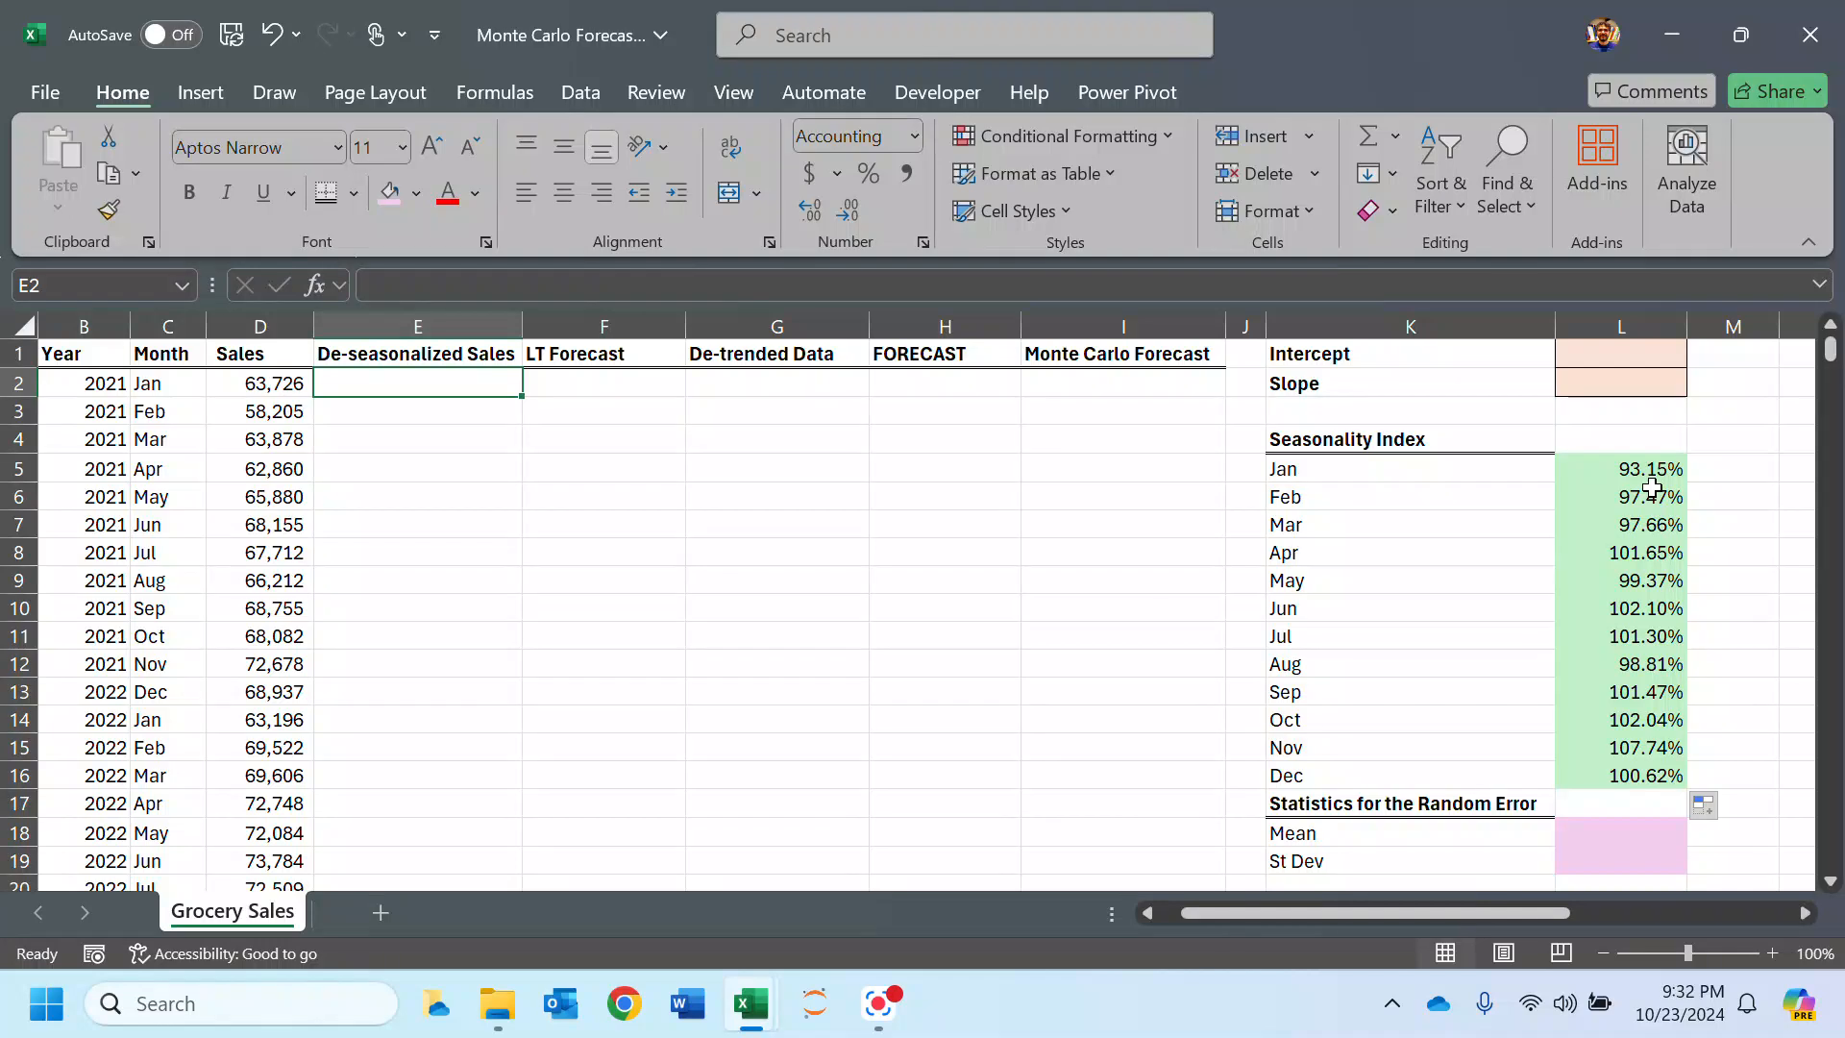
pyautogui.write('=')
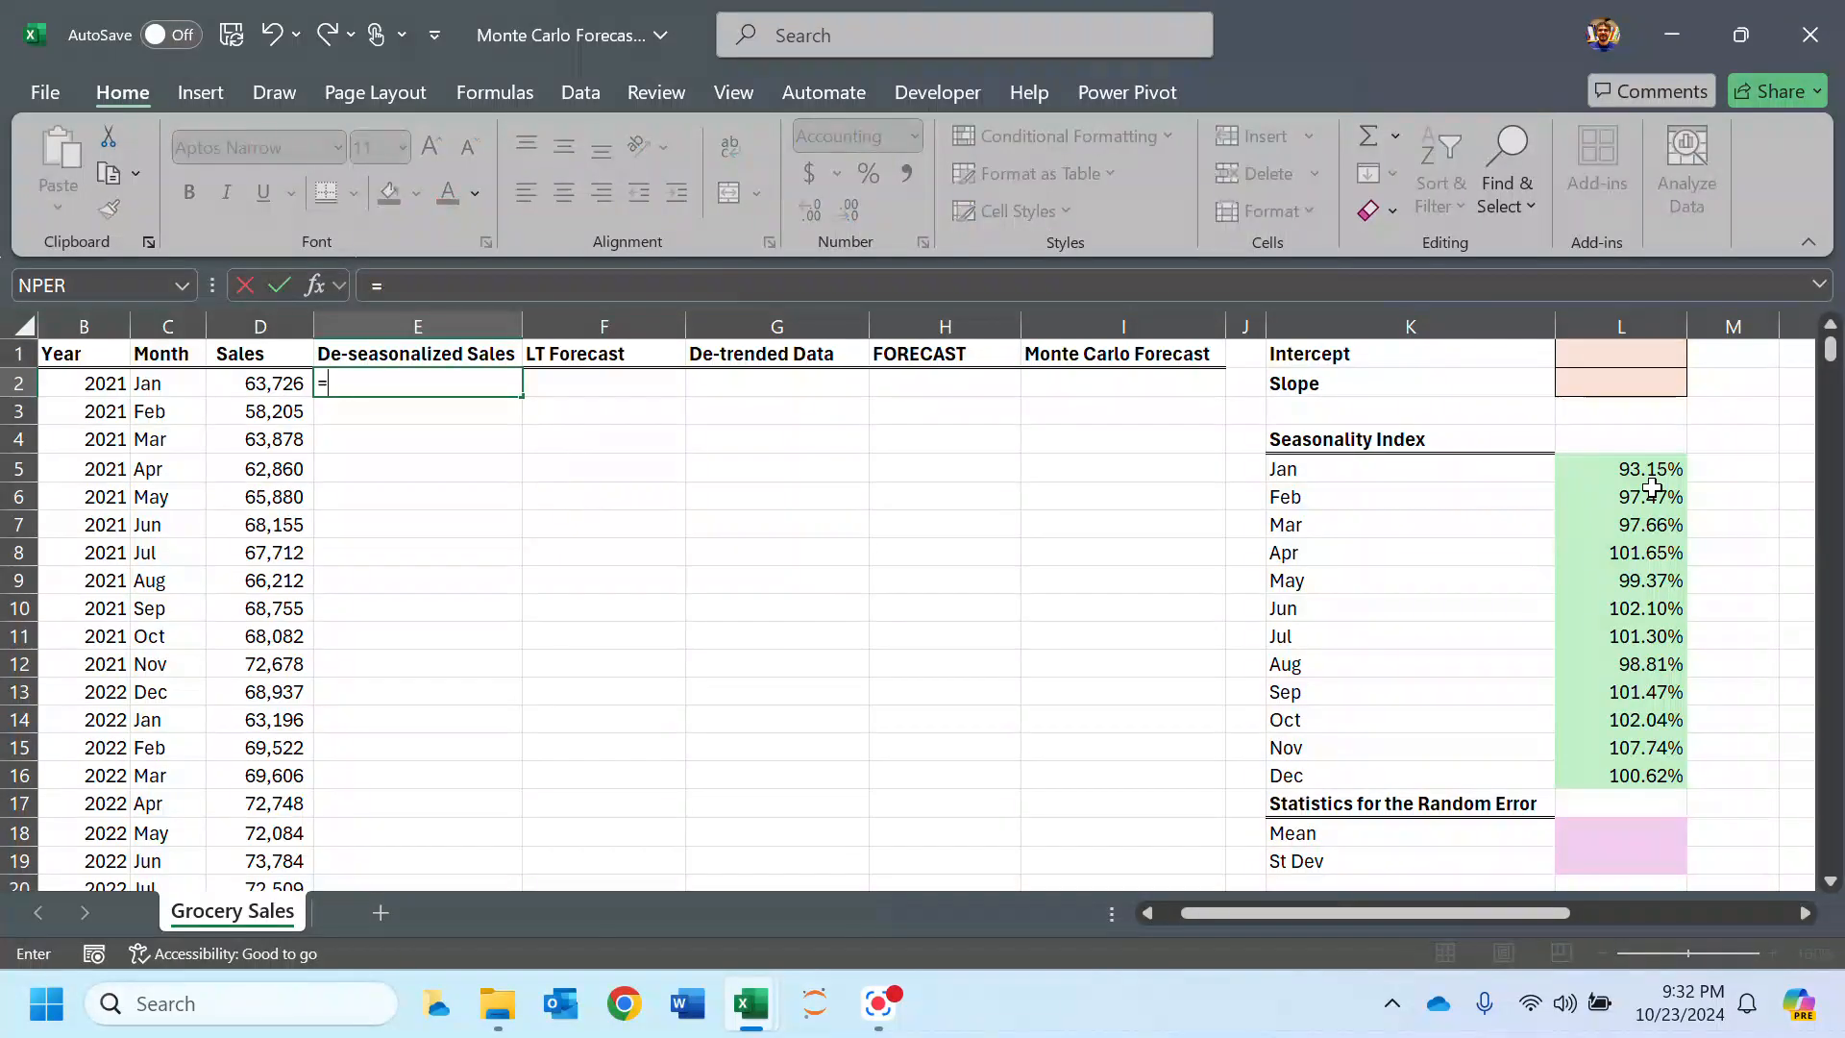
pyautogui.click(304, 382)
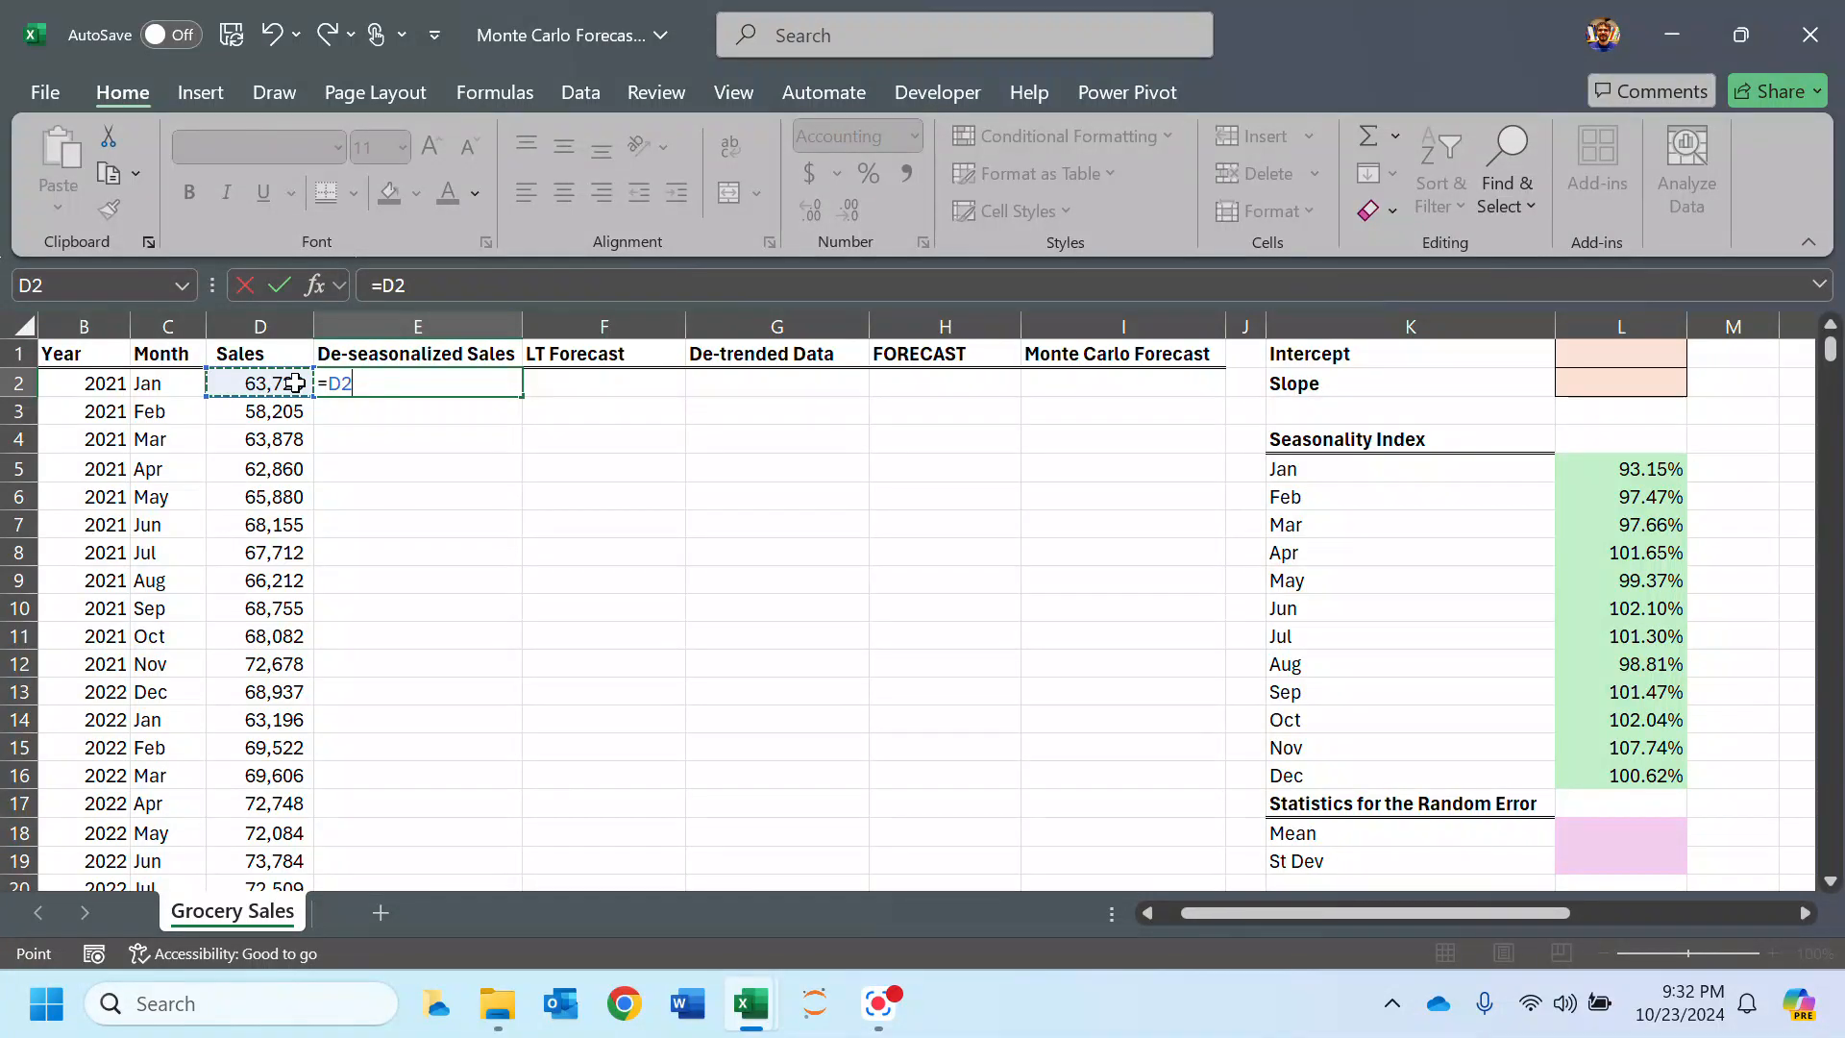
pyautogui.write('/')
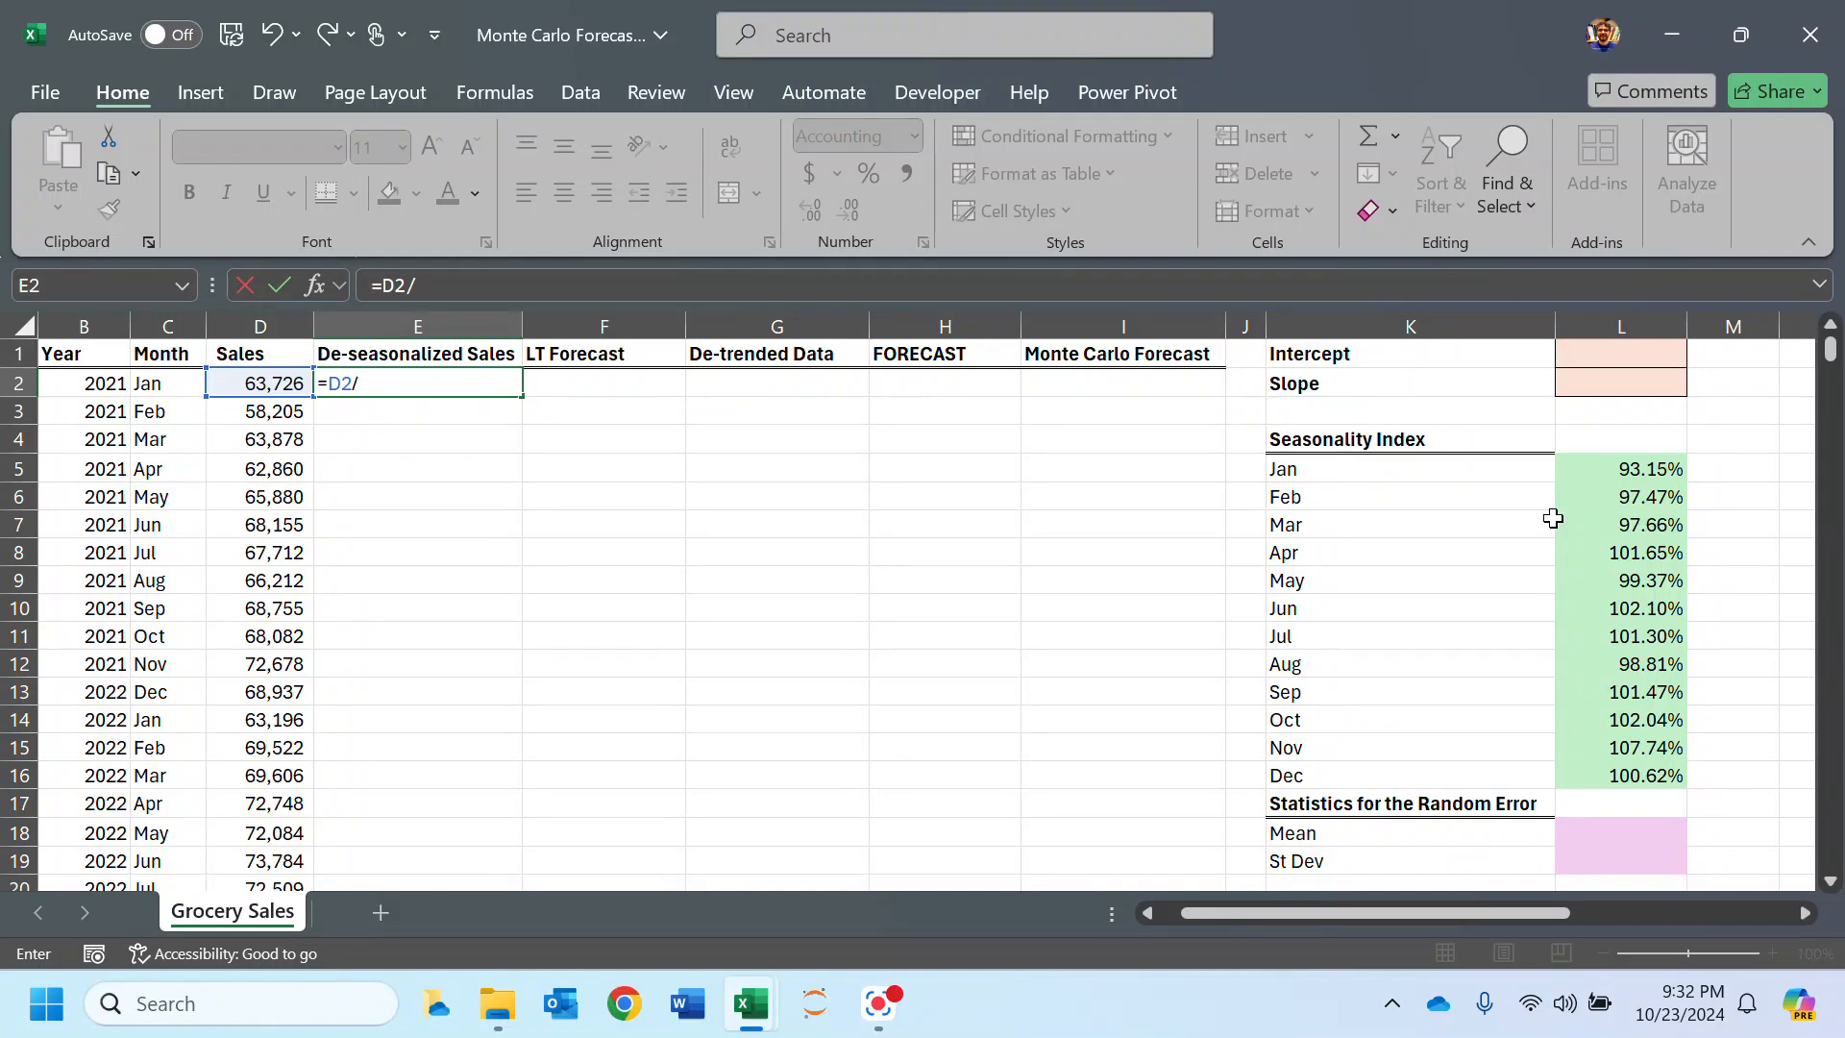
pyautogui.write('XLOOKUP(')
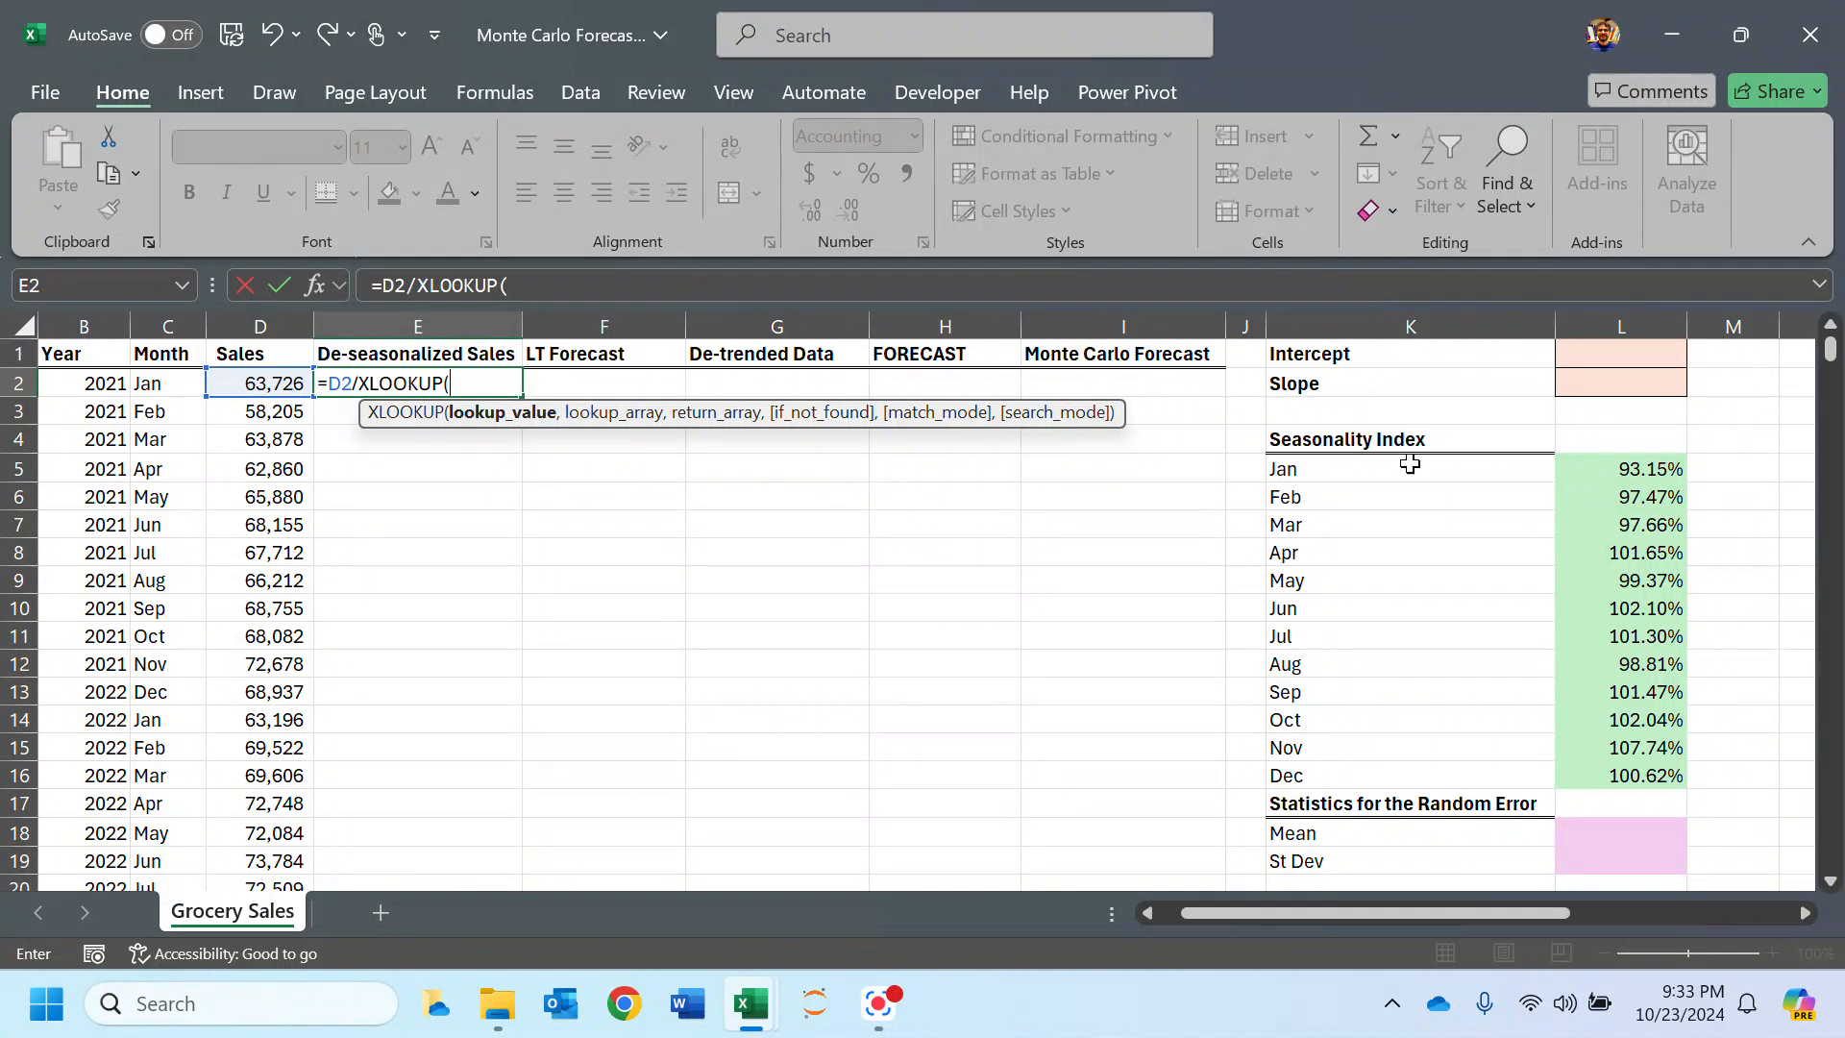
pyautogui.click(155, 380)
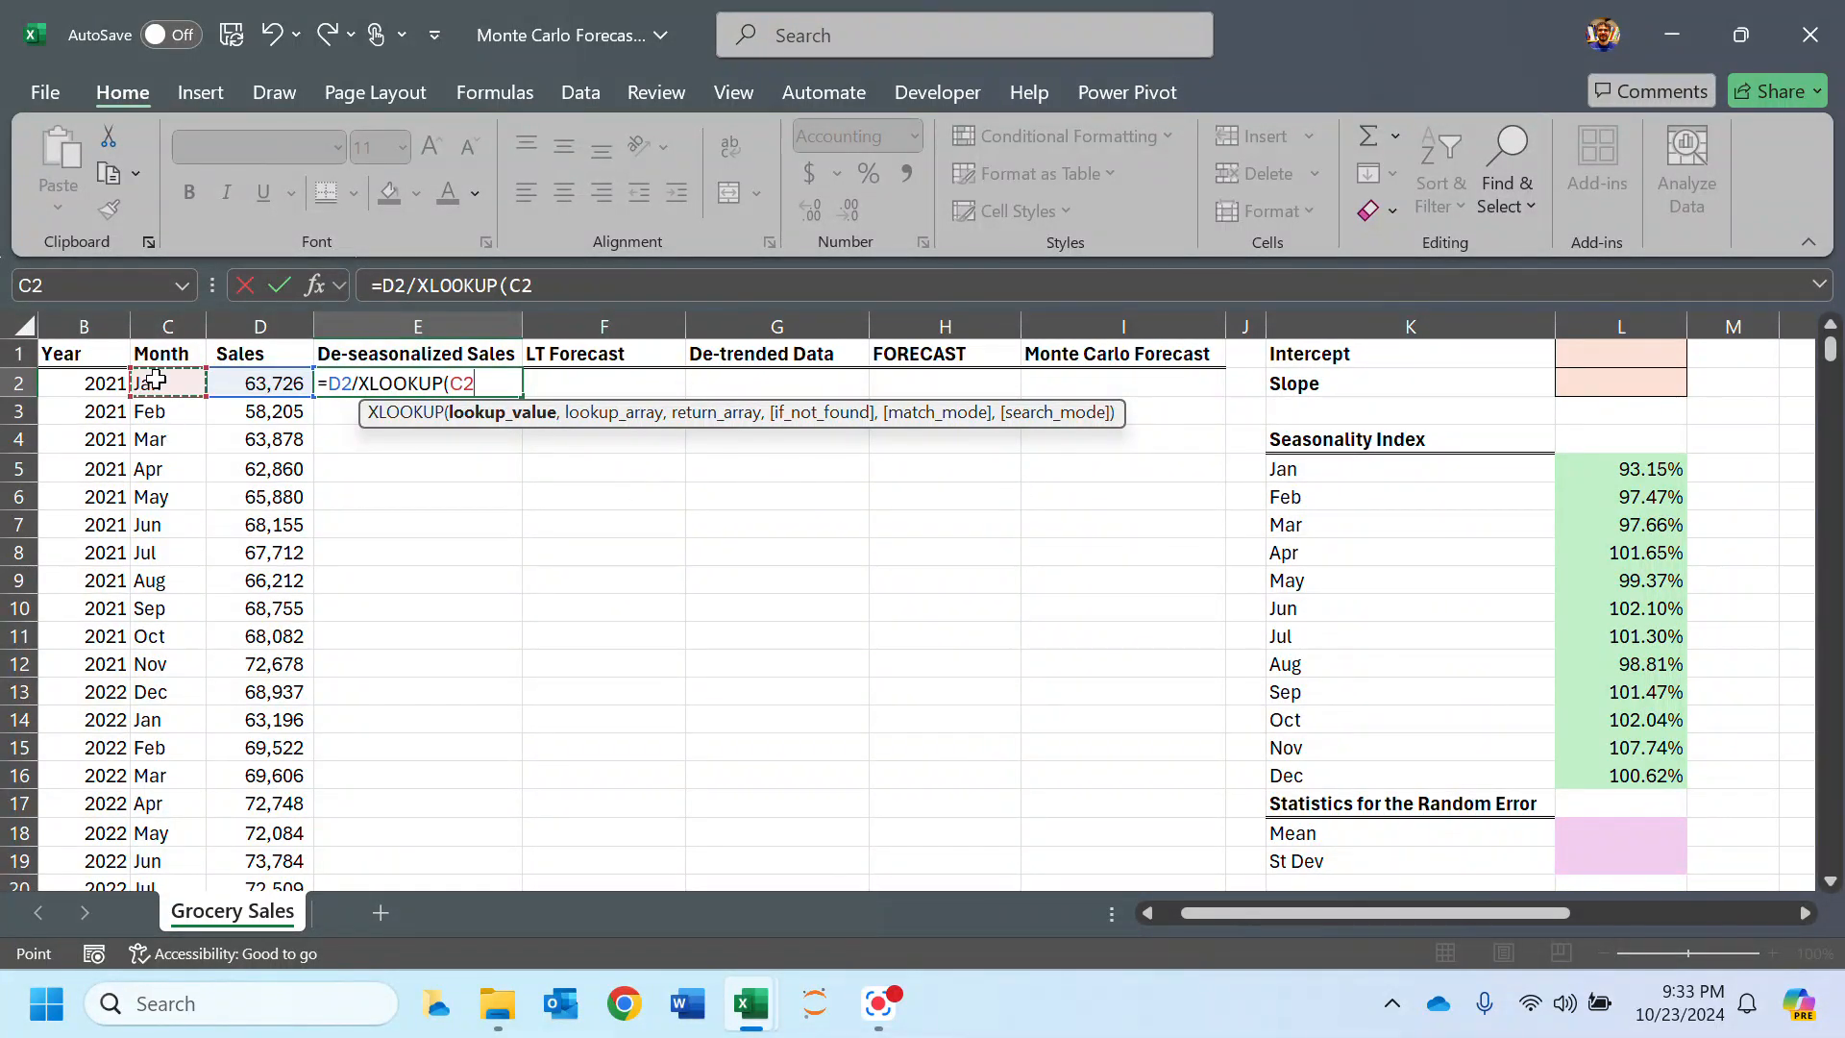
pyautogui.write(',')
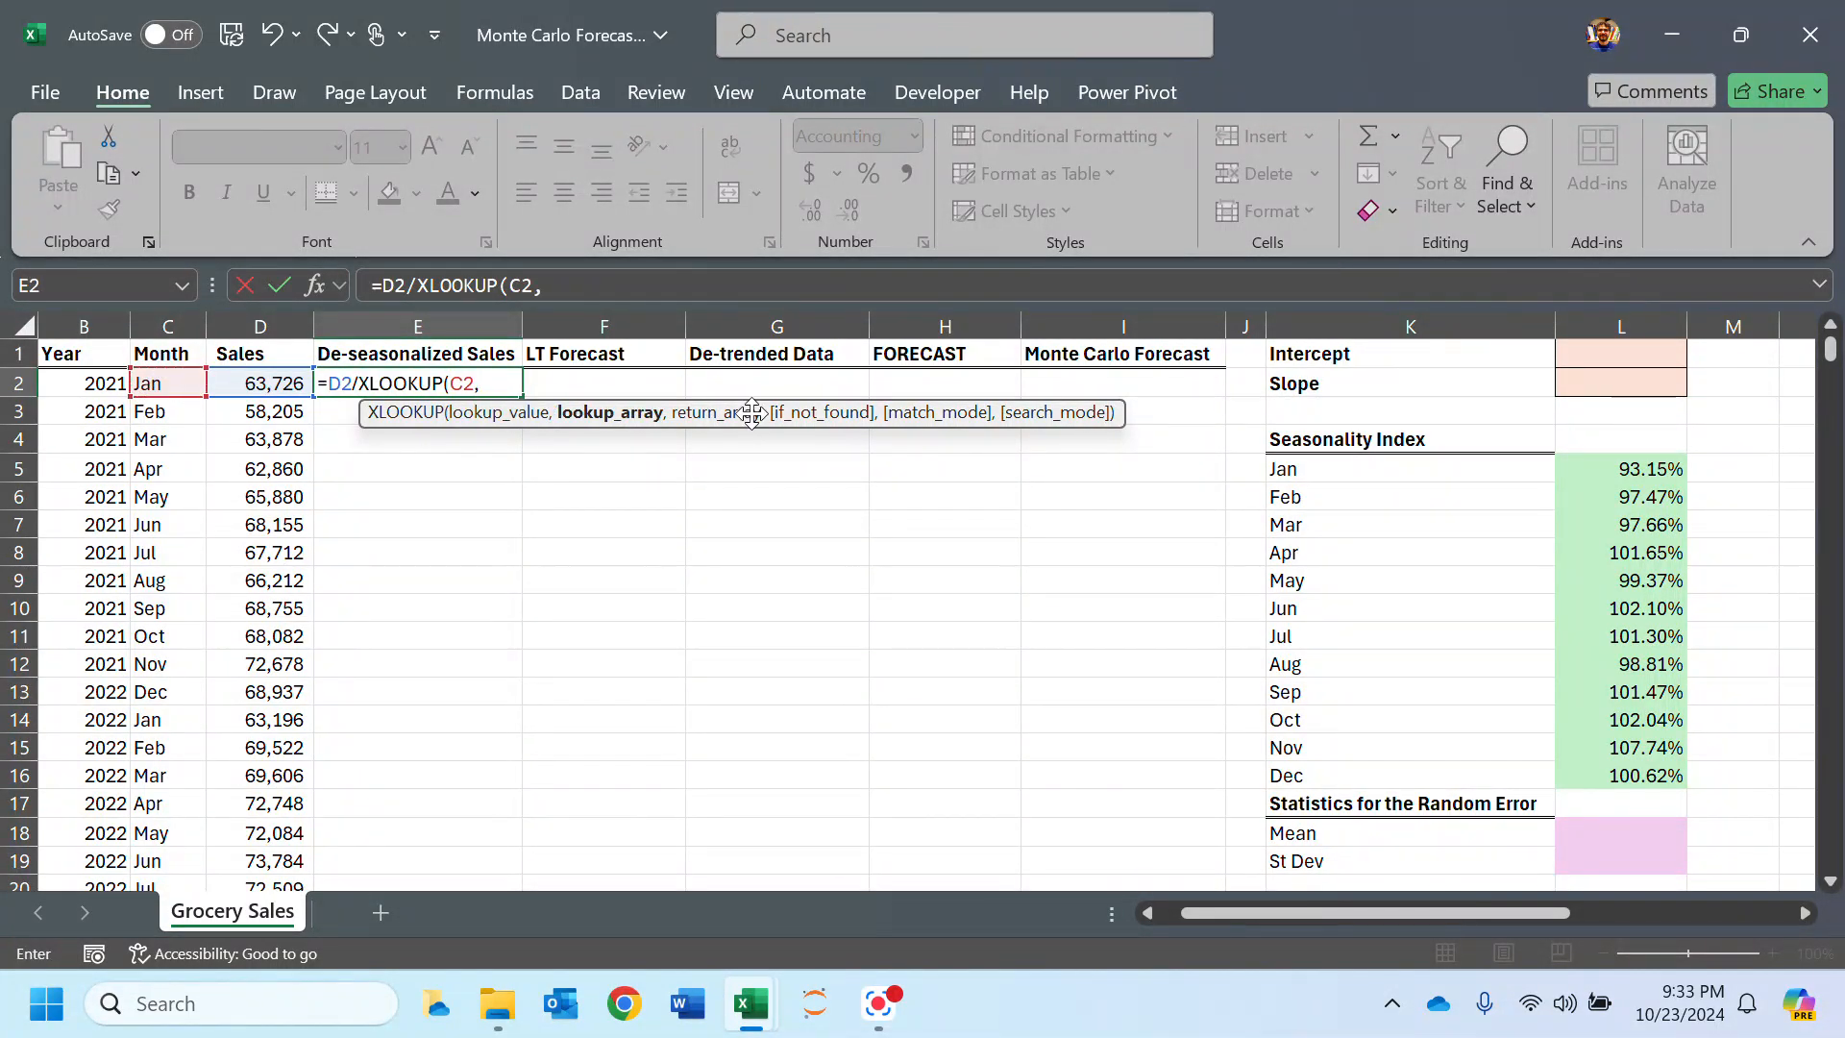
pyautogui.moveTo(1315, 467); pyautogui.dragTo(1326, 776)
pyautogui.press('F4')
pyautogui.press('F4')
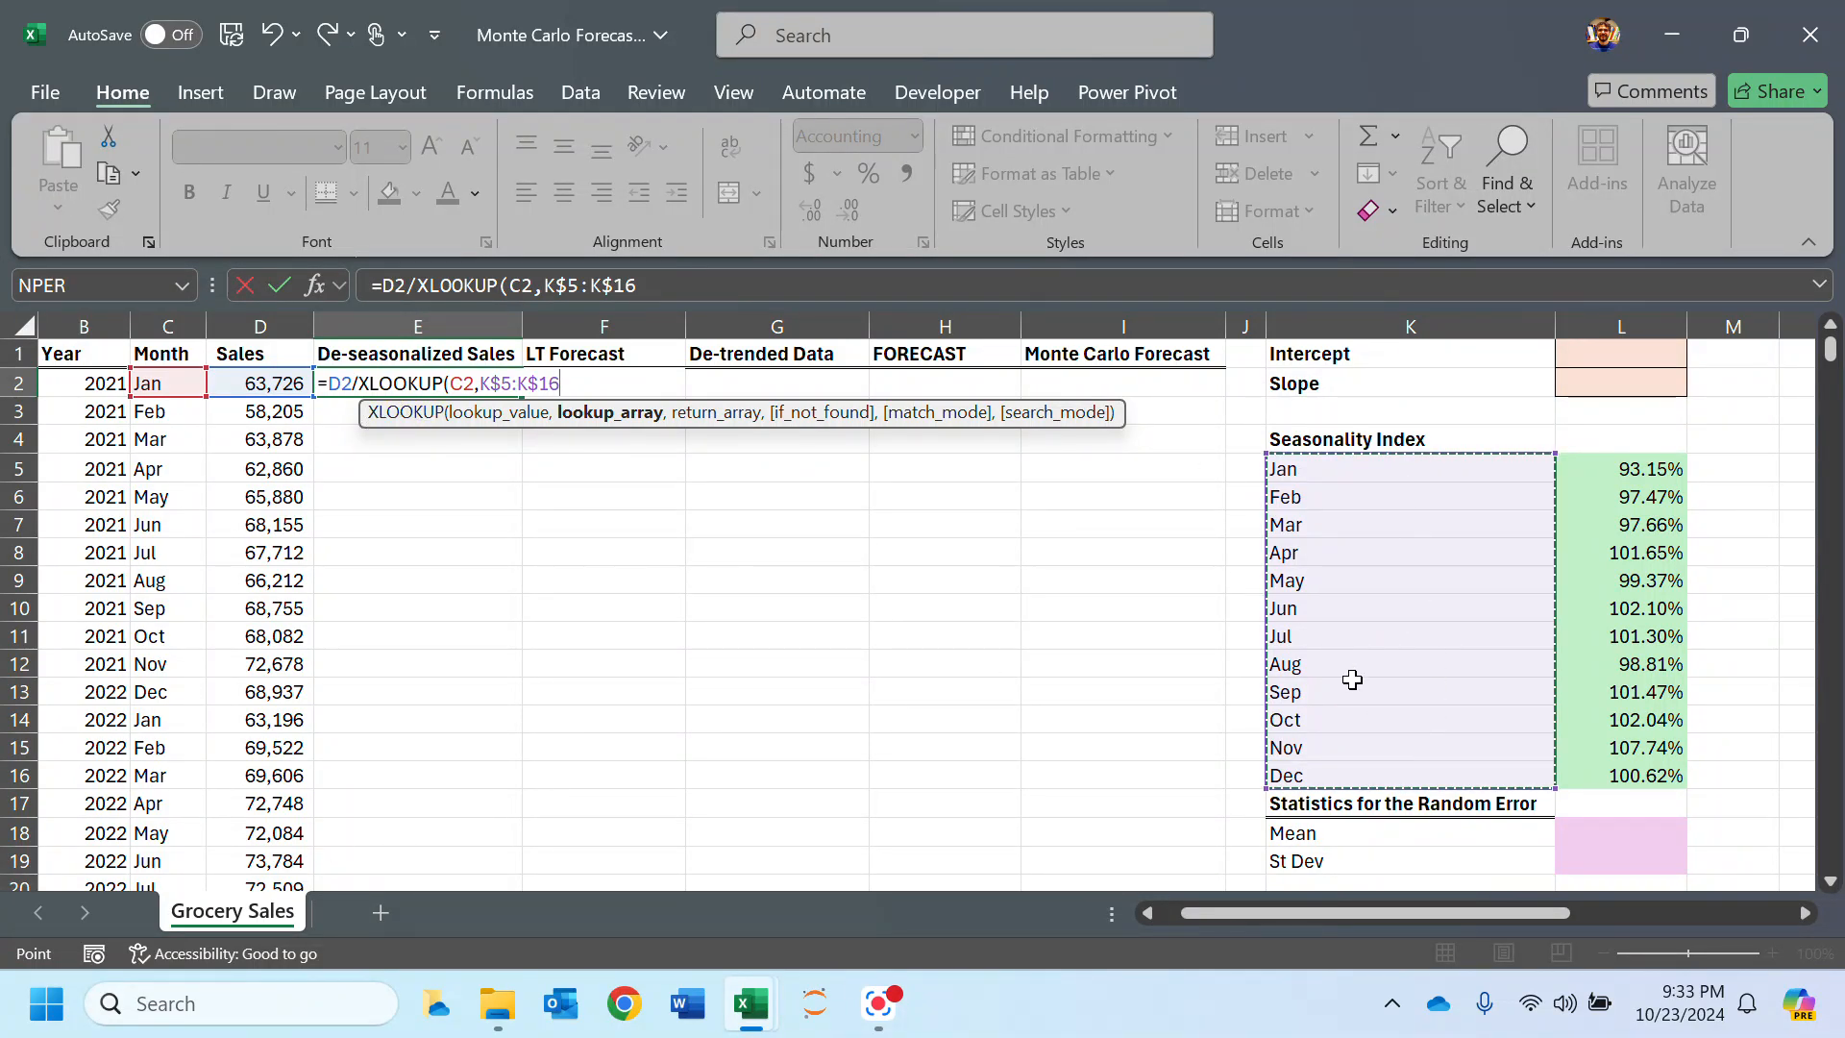
pyautogui.write(',')
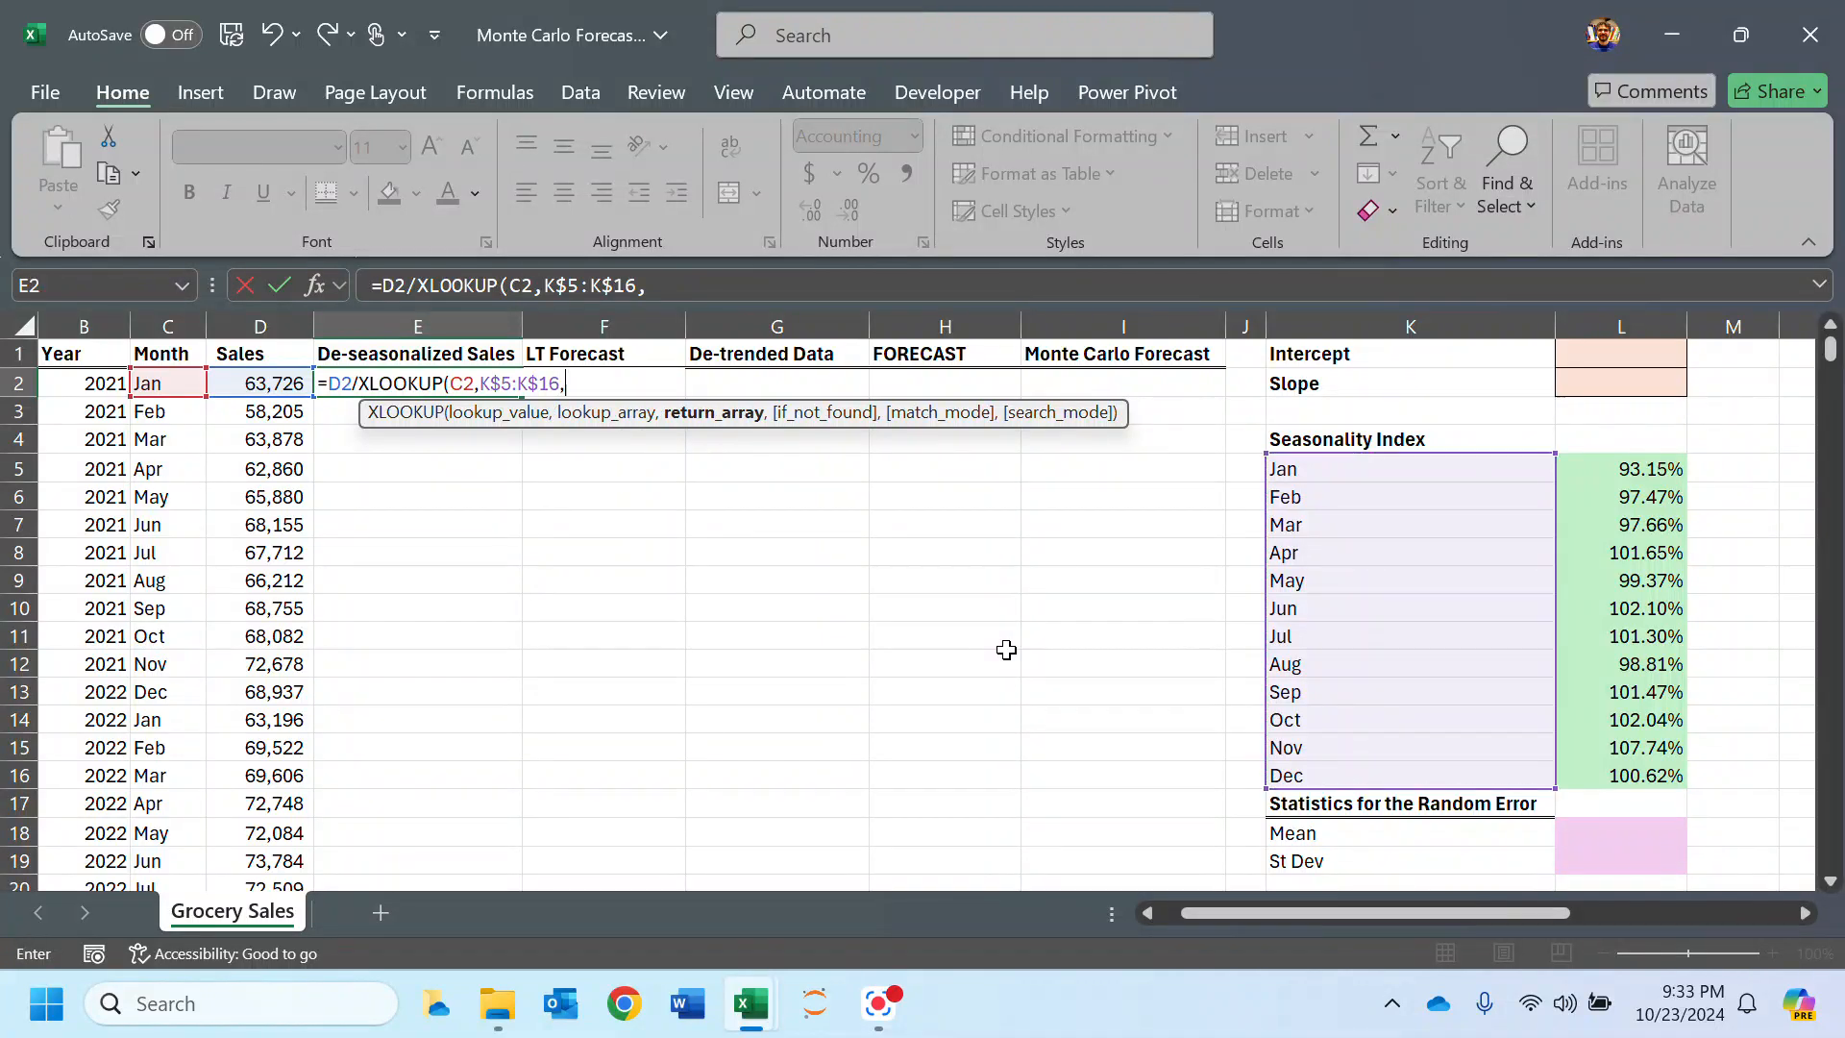
pyautogui.moveTo(1638, 472); pyautogui.dragTo(1678, 769)
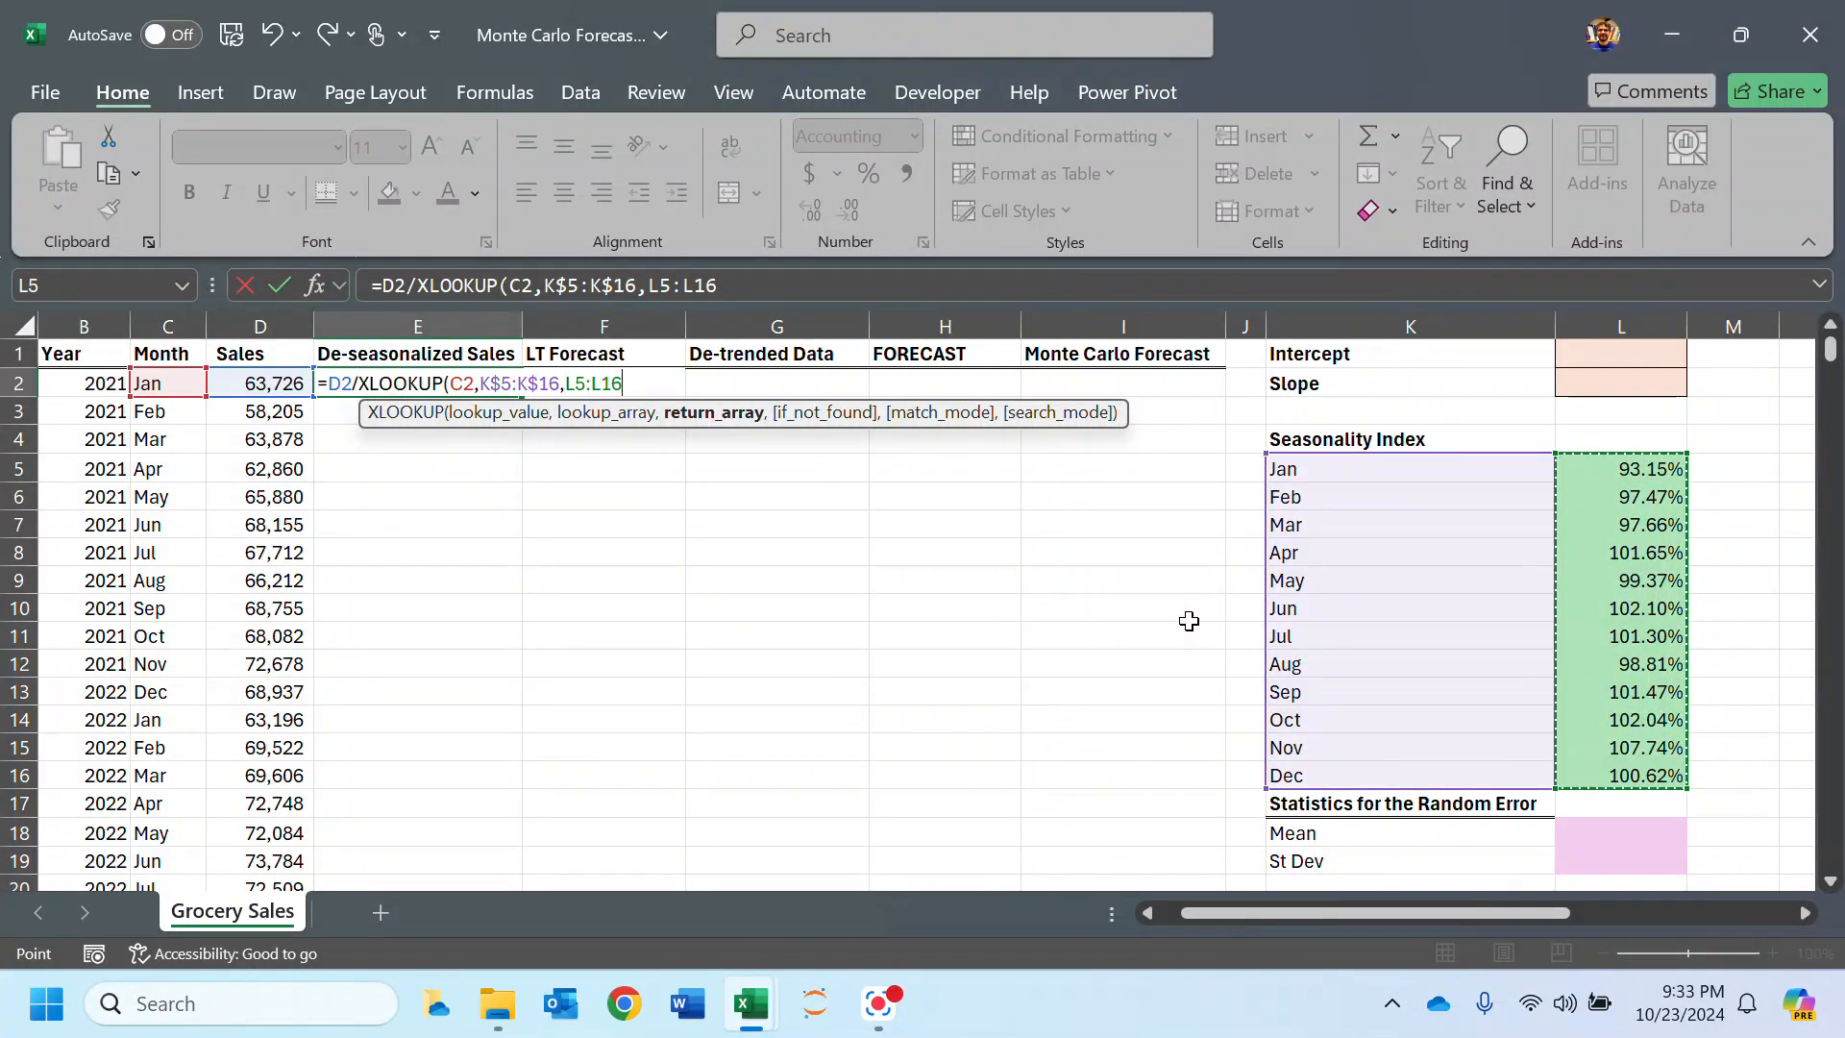
pyautogui.press('F4')
pyautogui.press('F4')
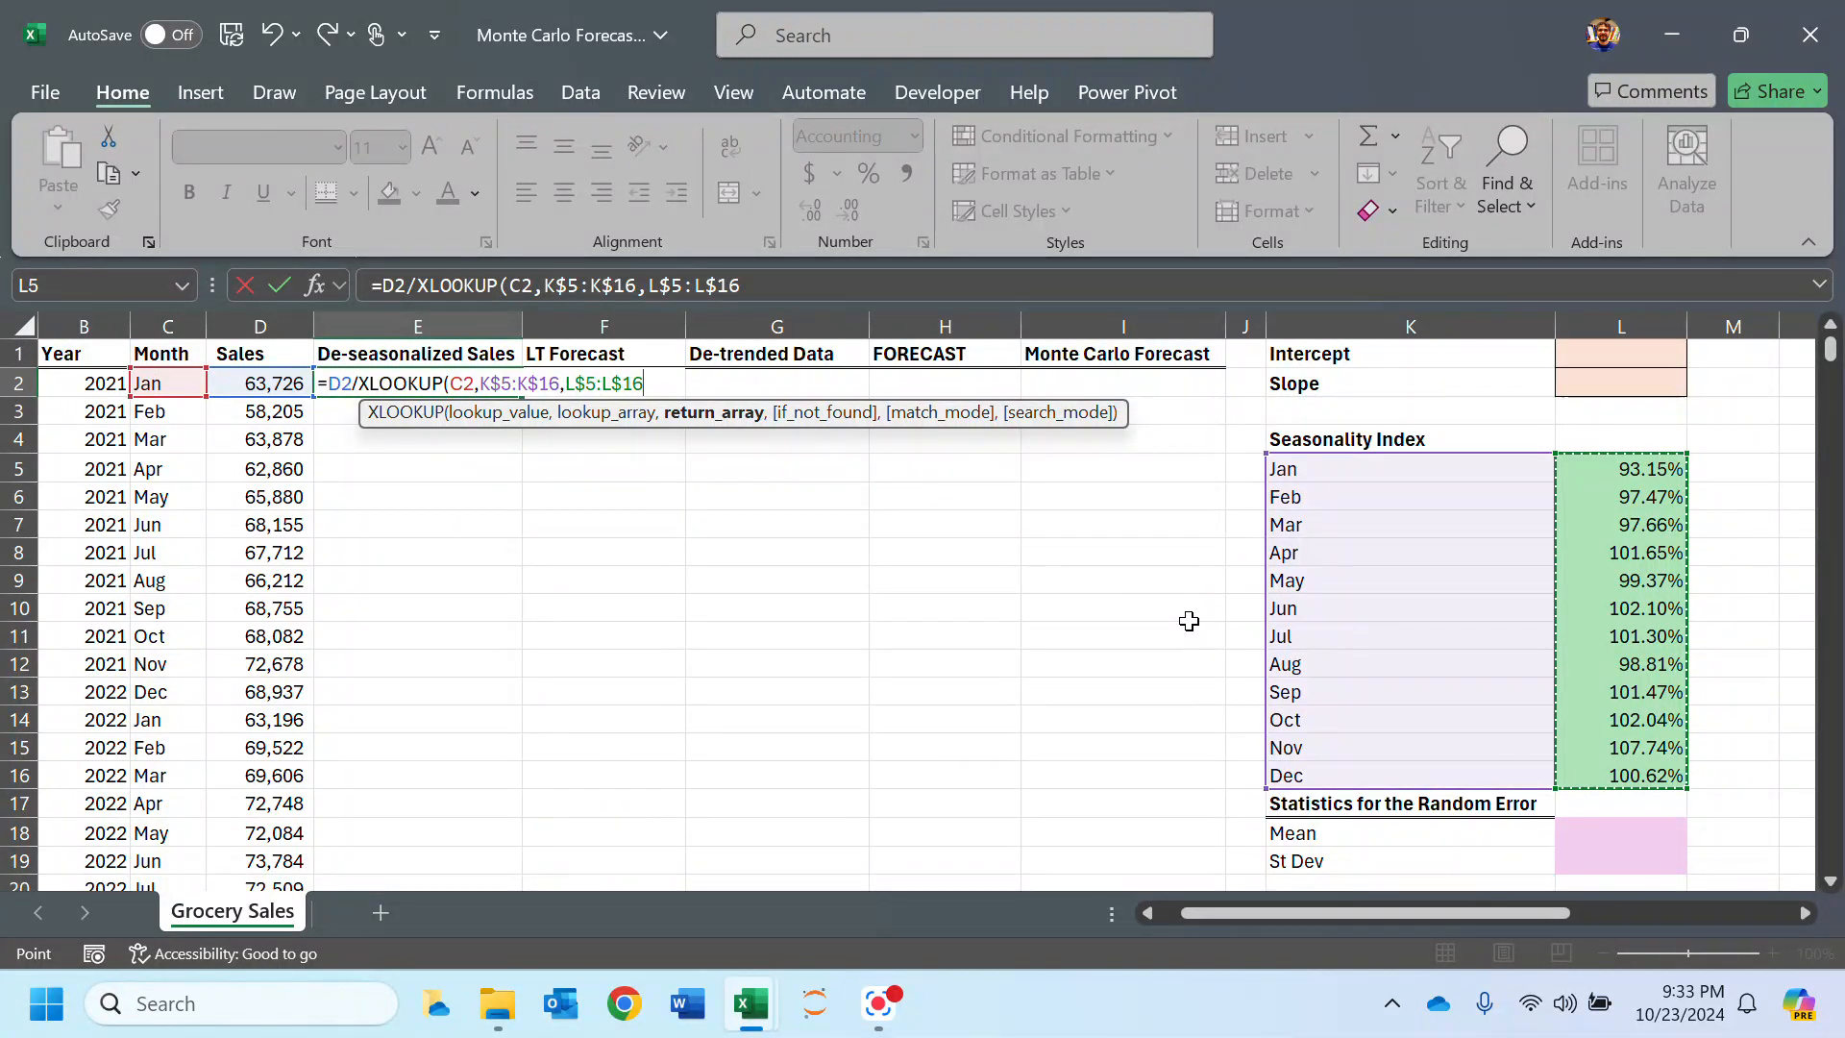
pyautogui.write(')')
pyautogui.press('Return')
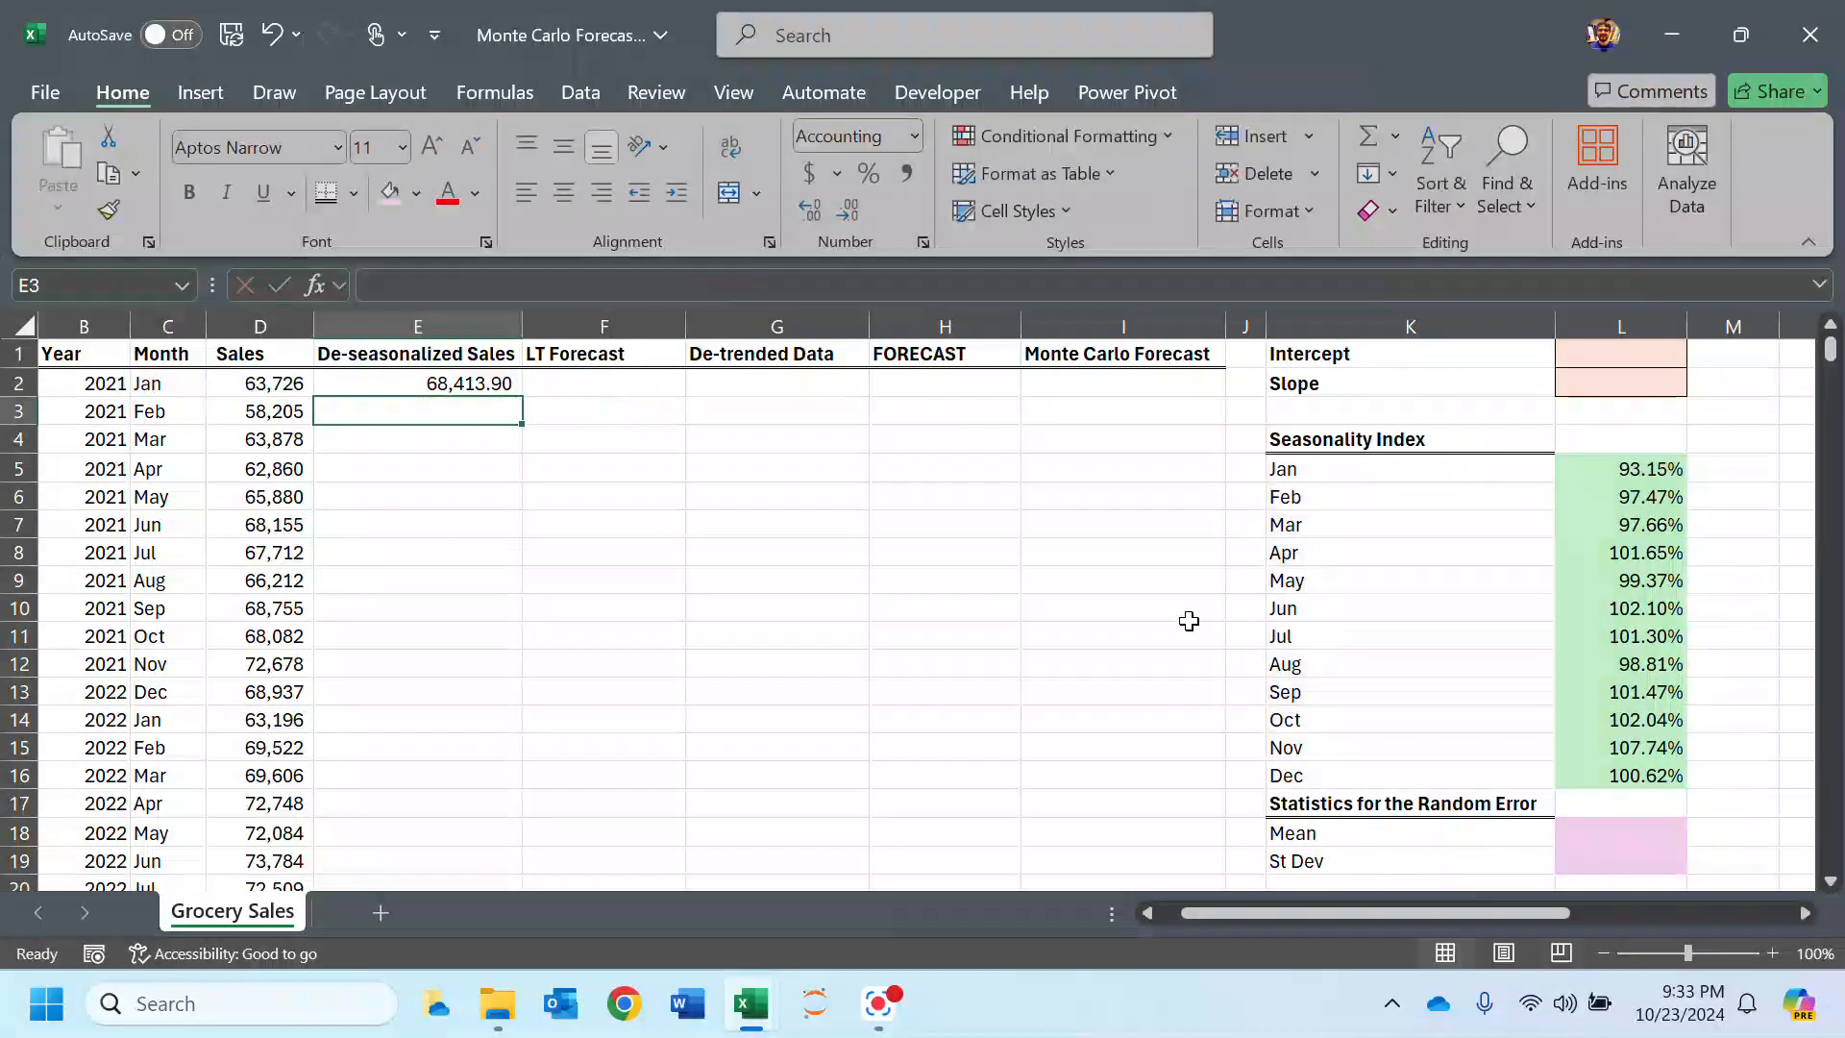
pyautogui.click(498, 386)
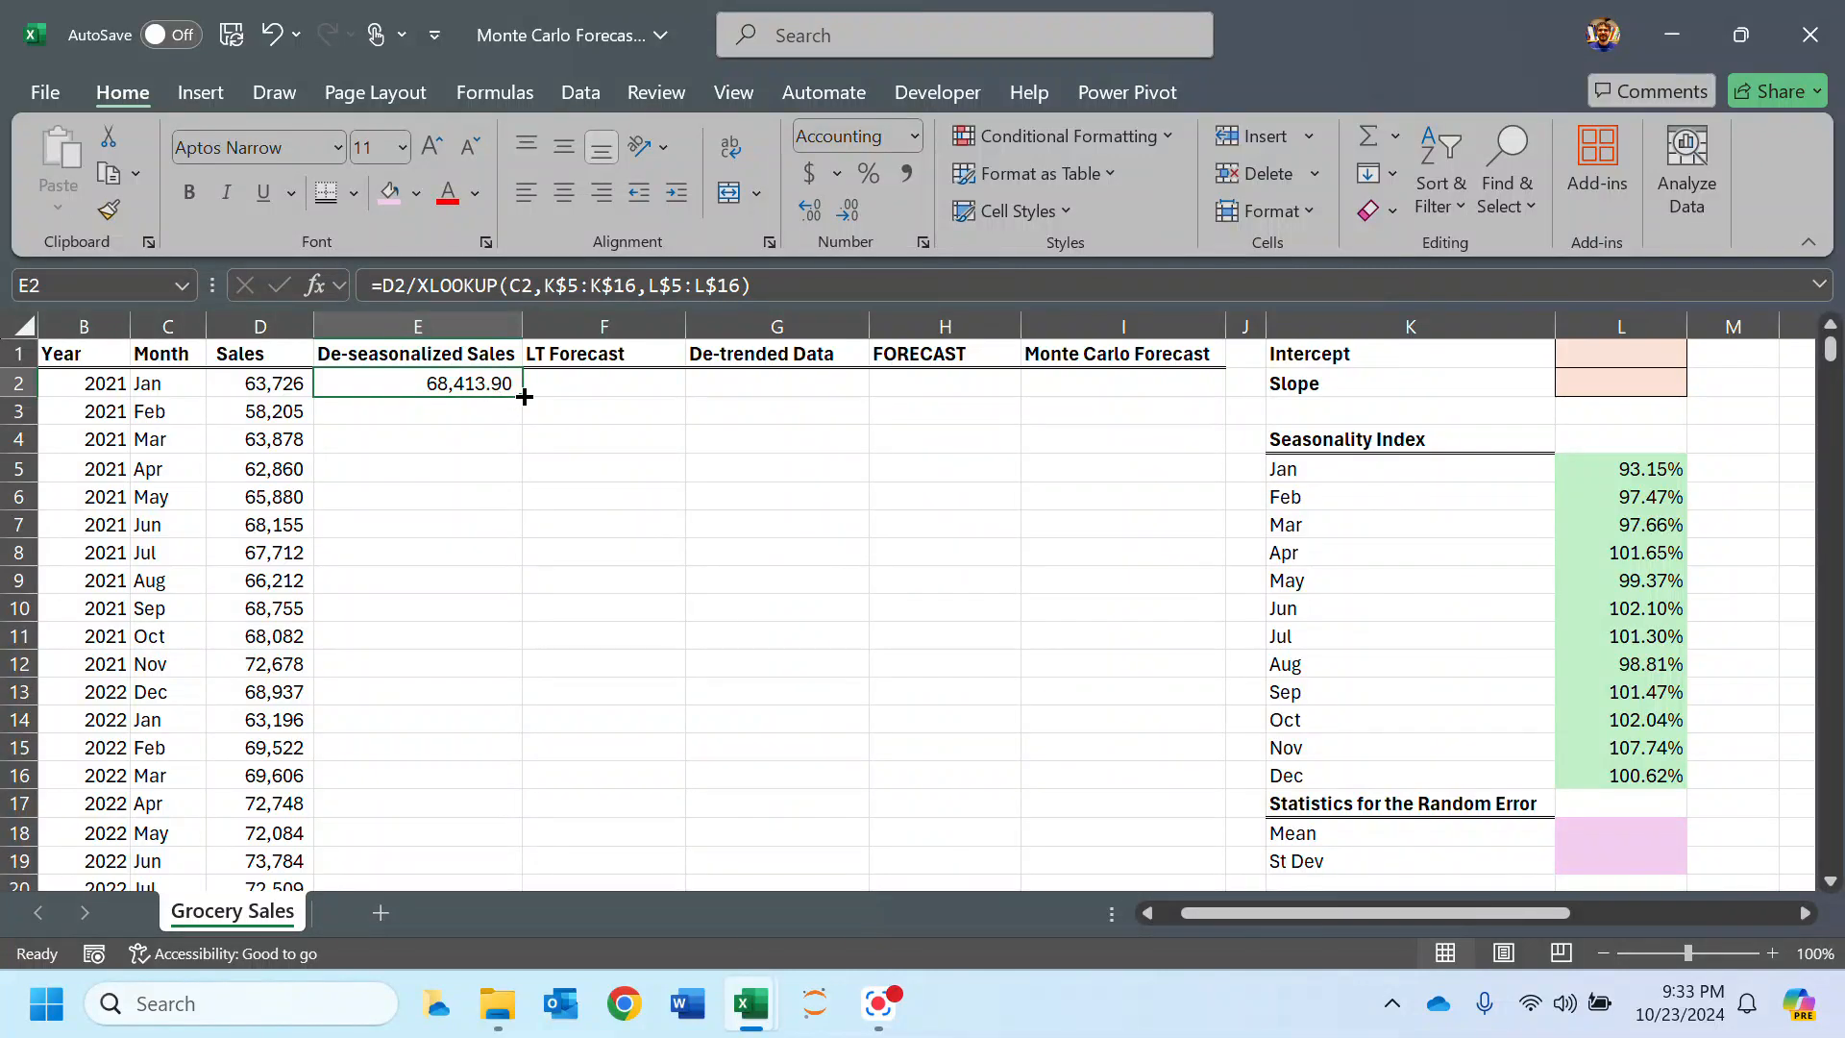
pyautogui.doubleClick(525, 397)
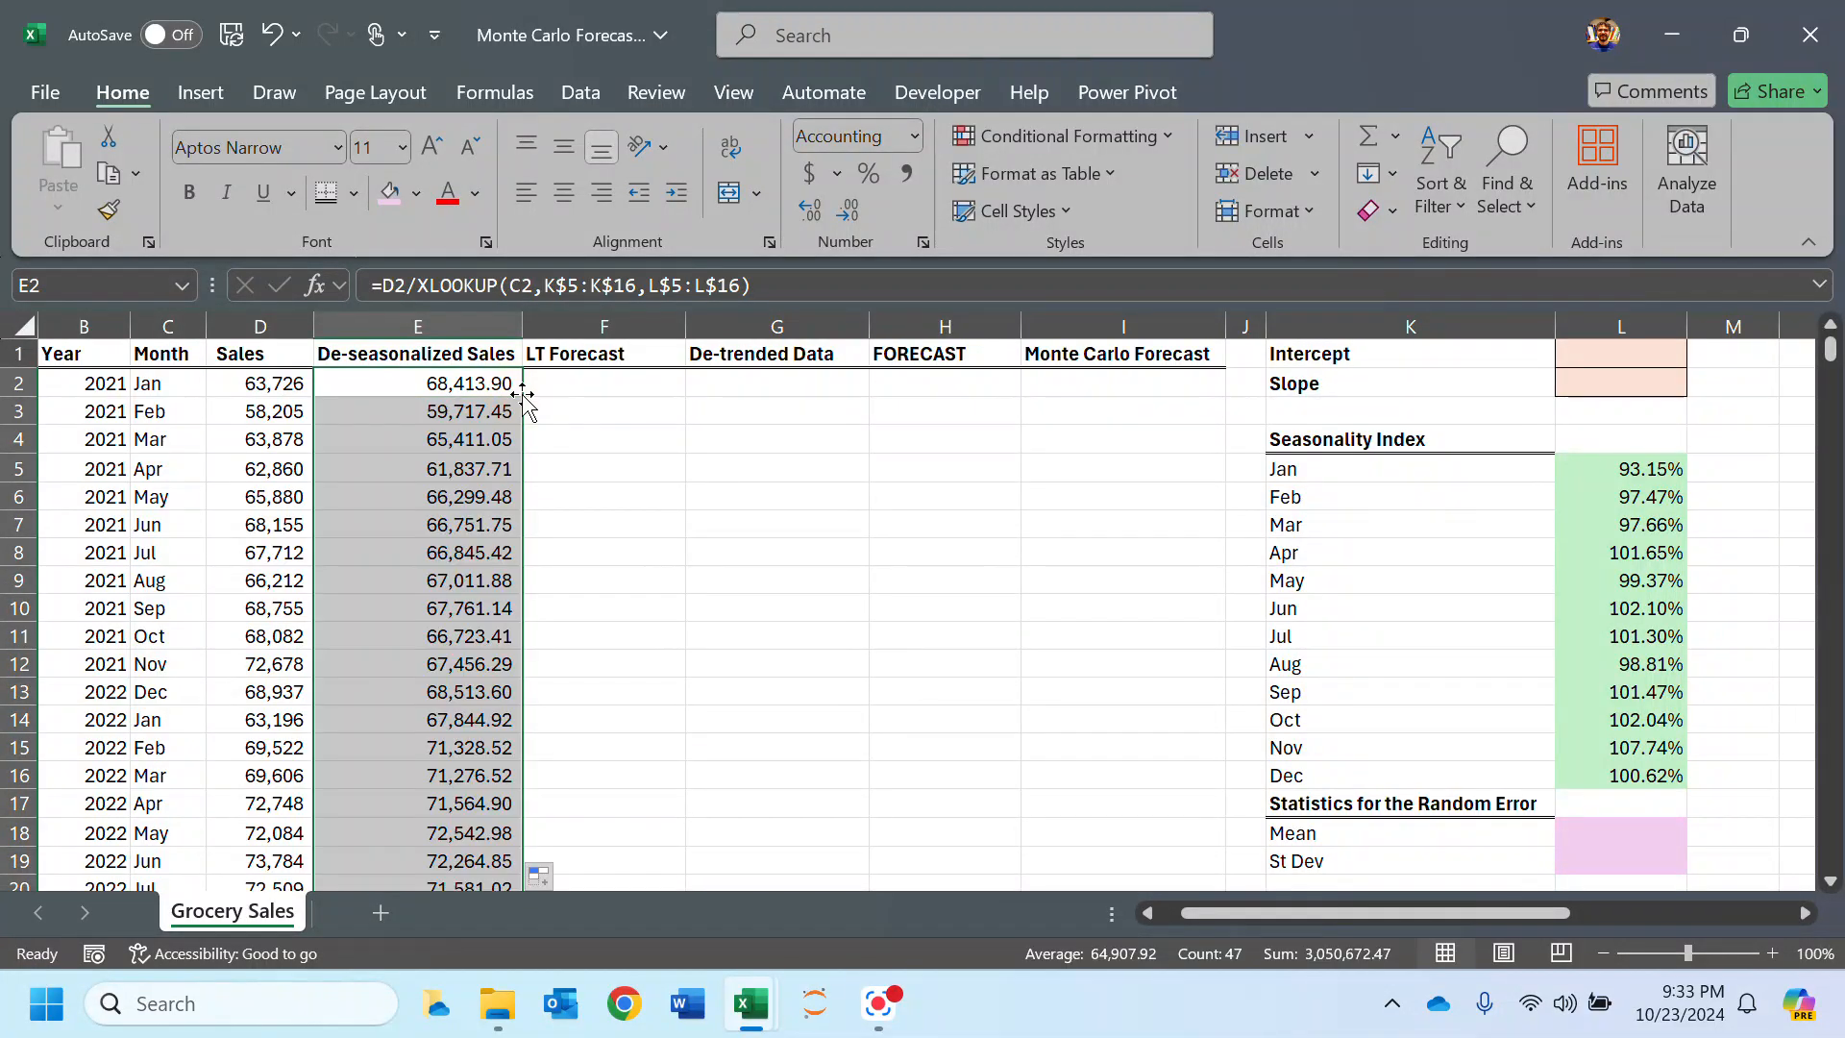
# Step: Plot Sales and De-seasonalized Sales through July 2024 (D1:E44) as a 2-D line chart to compare them, and delete the chart
pyautogui.click(231, 348)
pyautogui.moveTo(230, 349); pyautogui.dragTo(380, 795)
pyautogui.moveTo(514, 836); pyautogui.dragTo(442, 754)
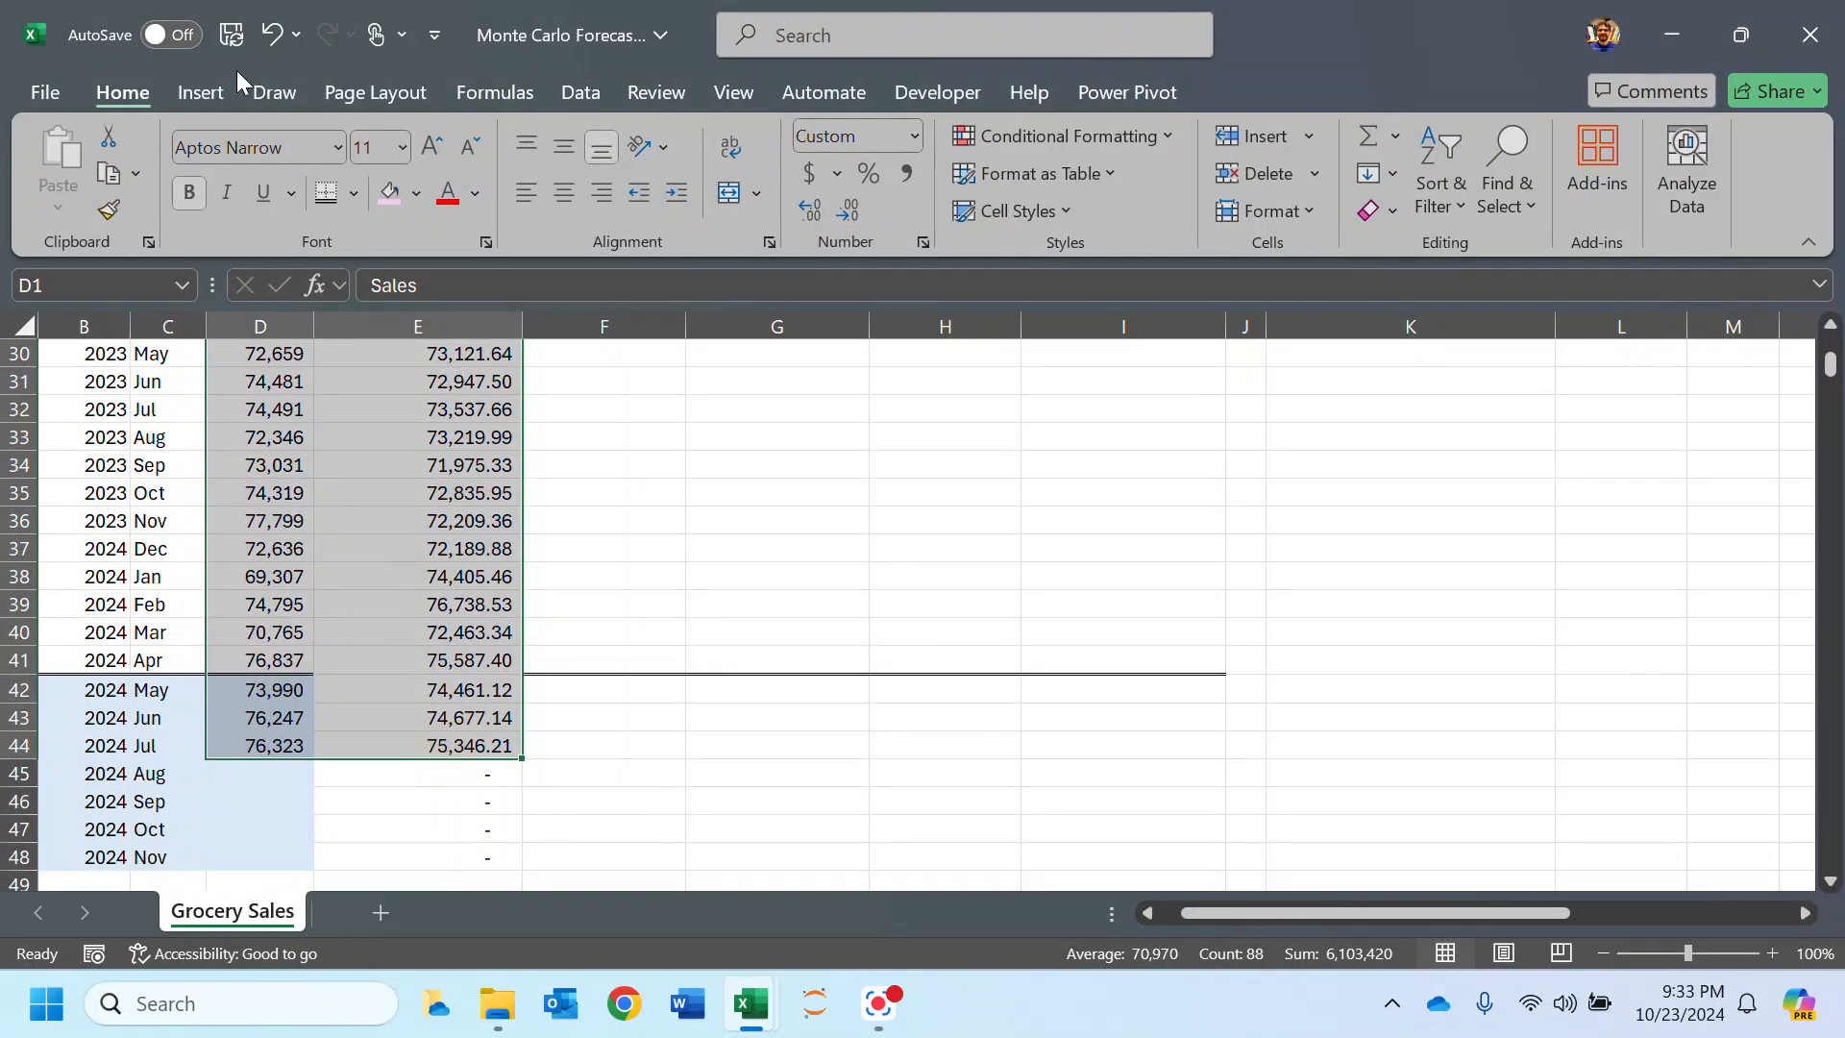
pyautogui.click(213, 91)
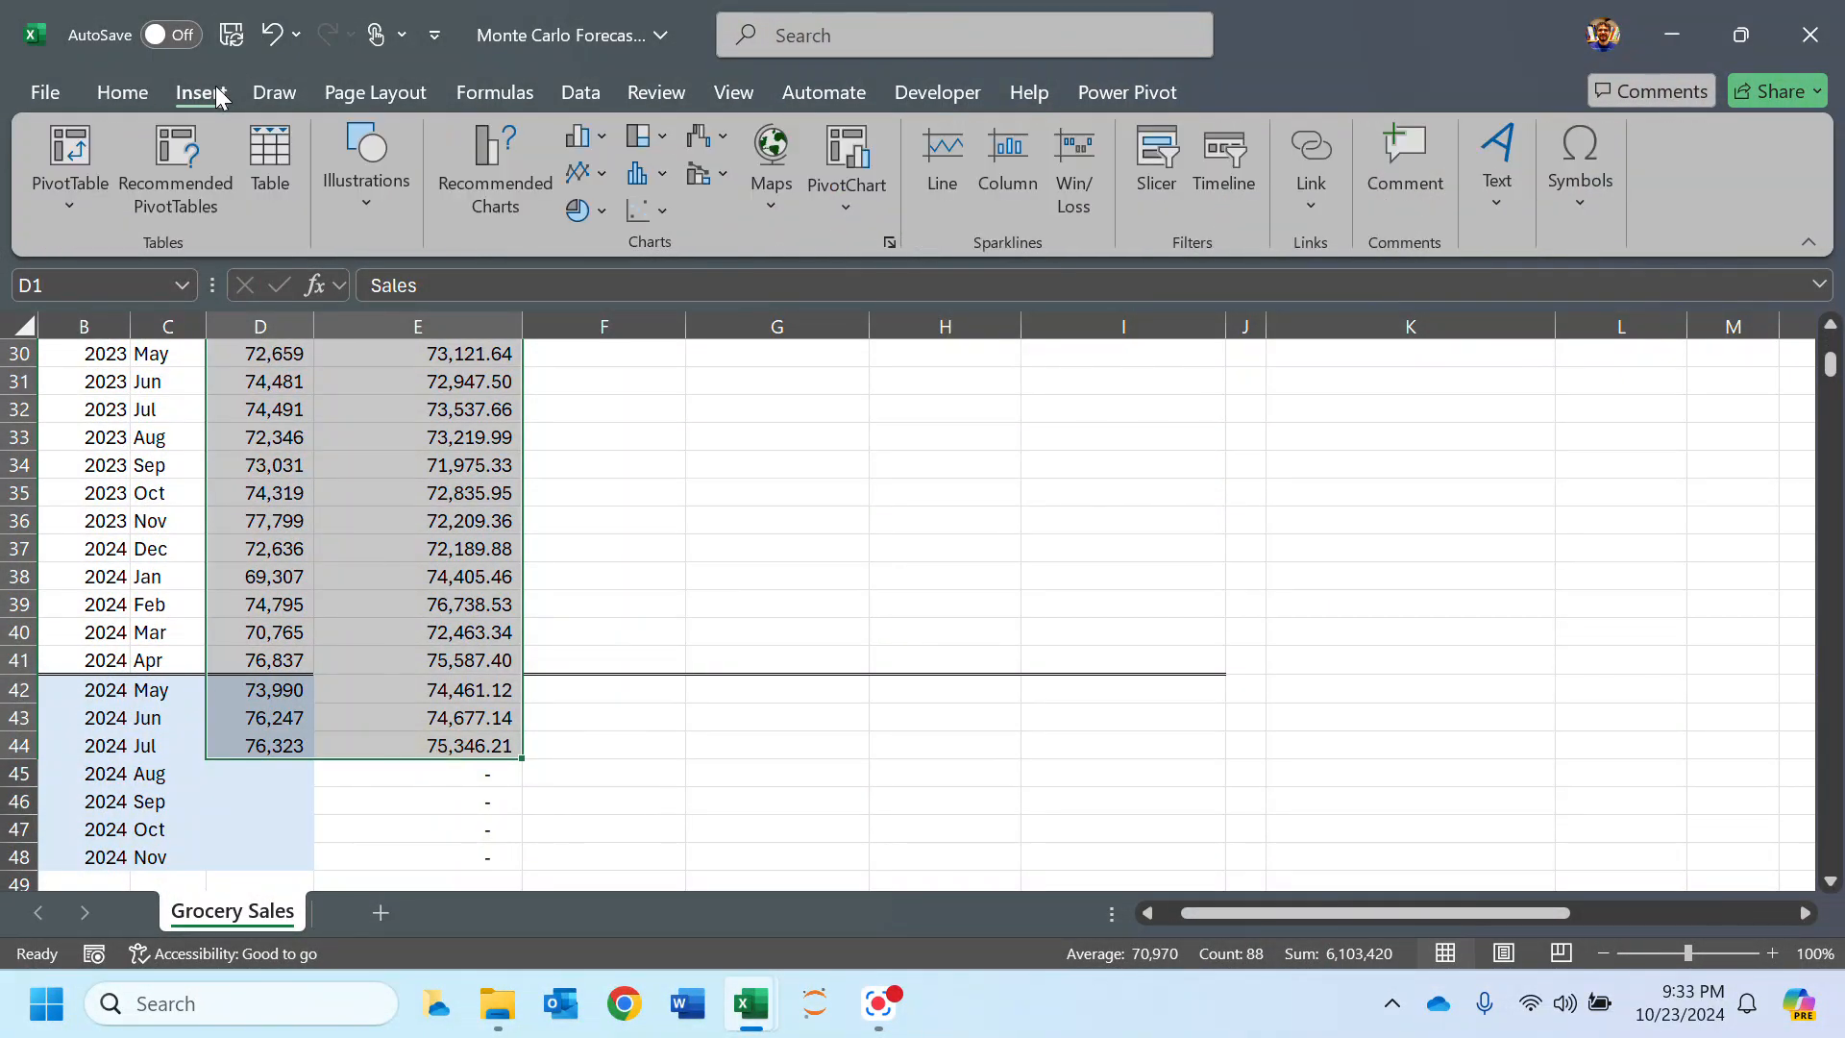
pyautogui.click(597, 171)
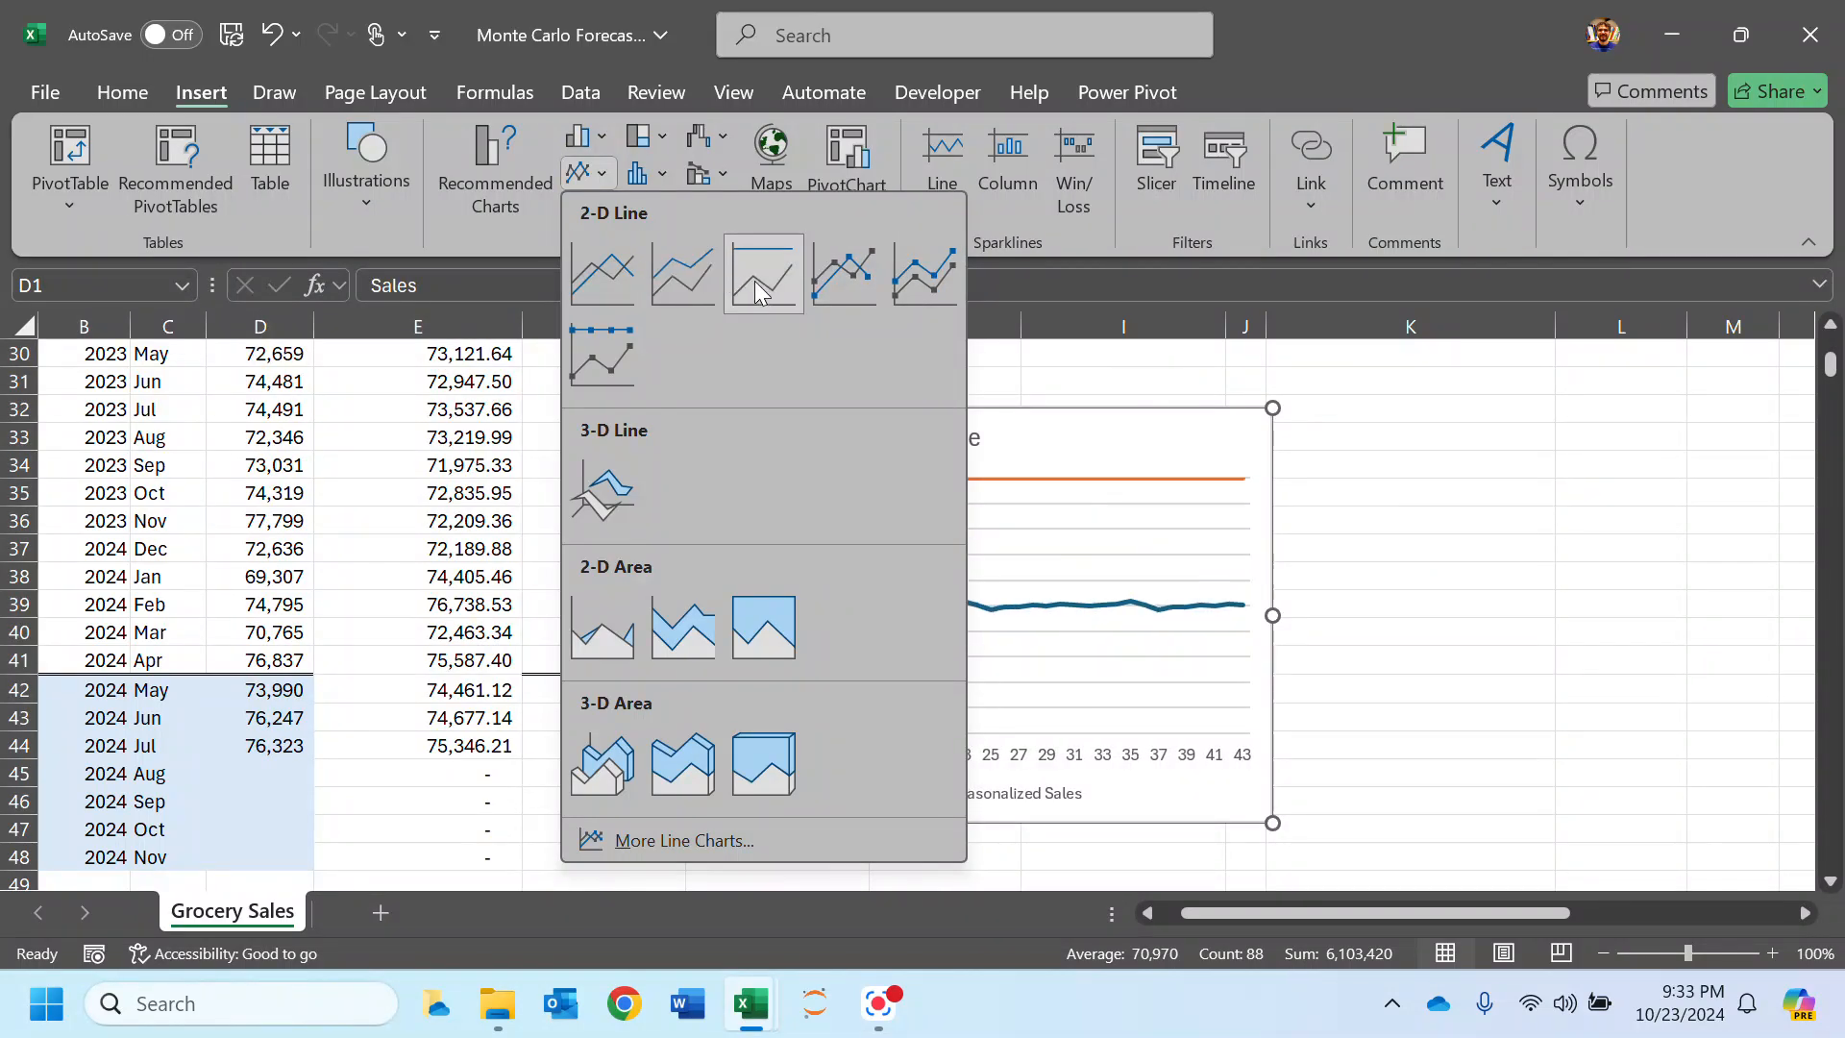
pyautogui.click(608, 272)
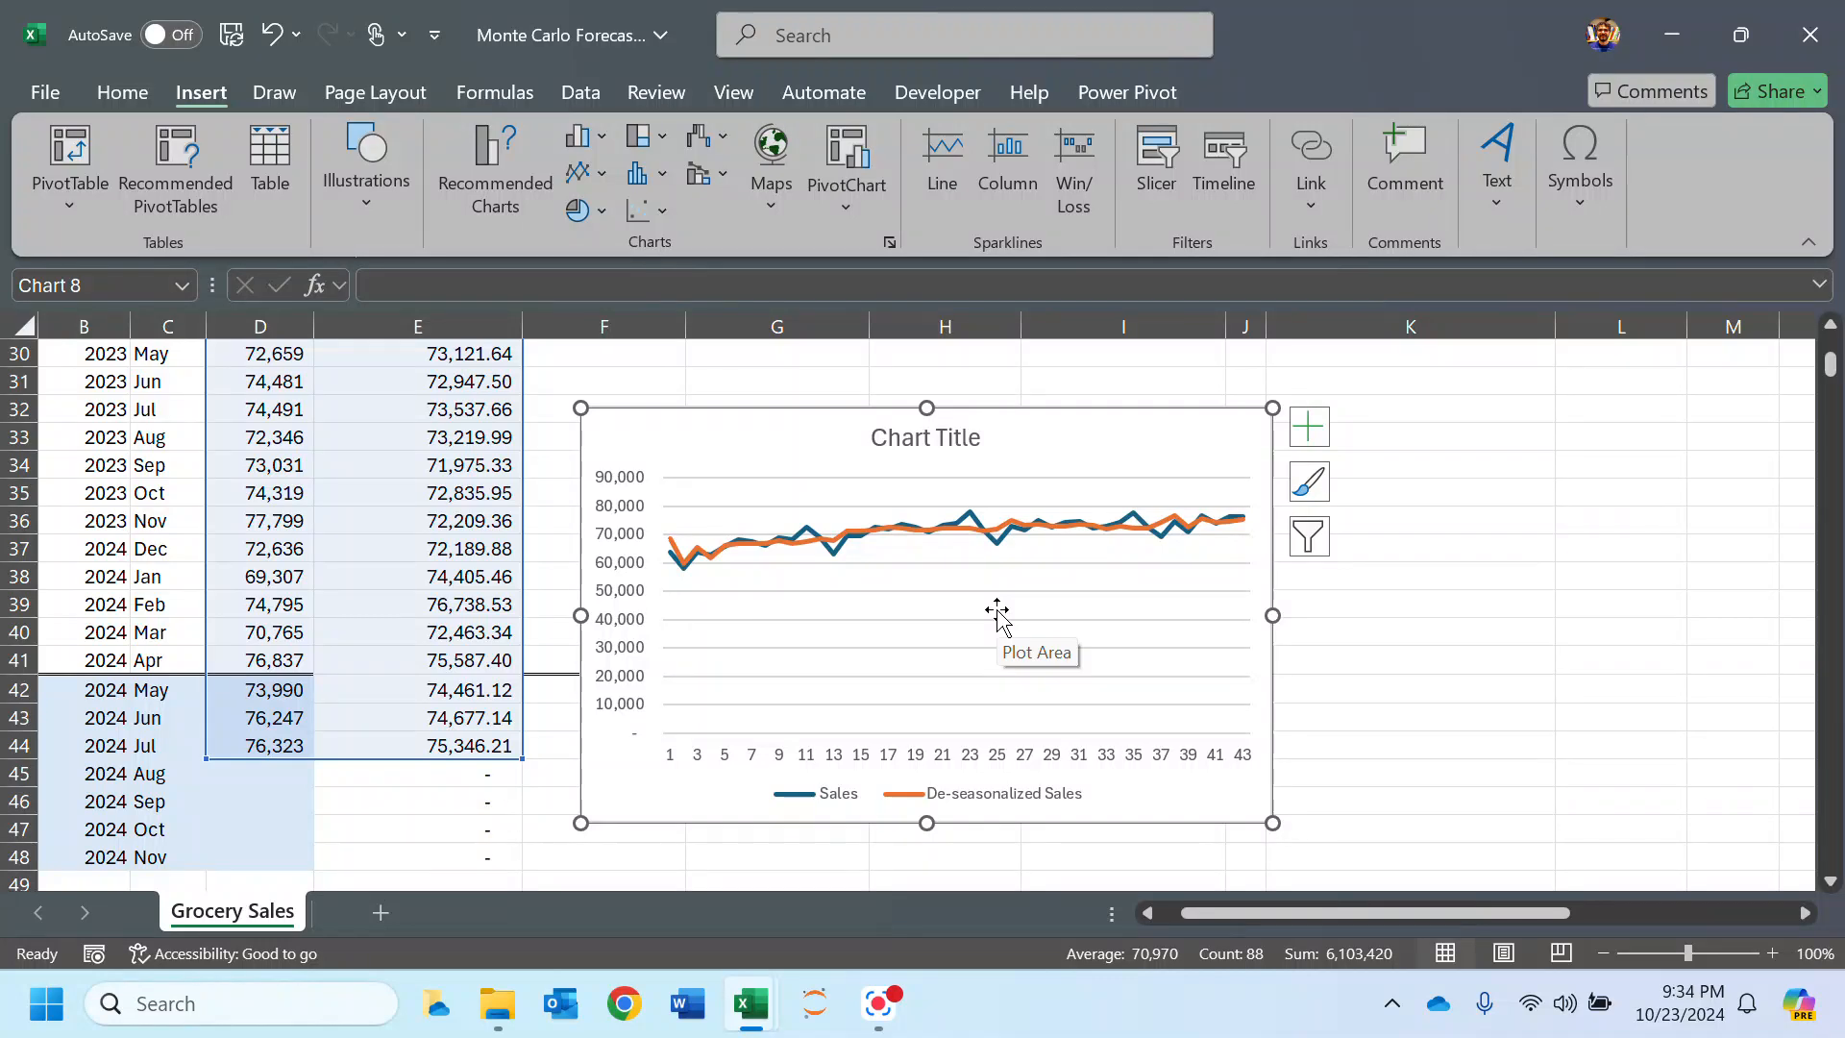
pyautogui.click(1018, 418)
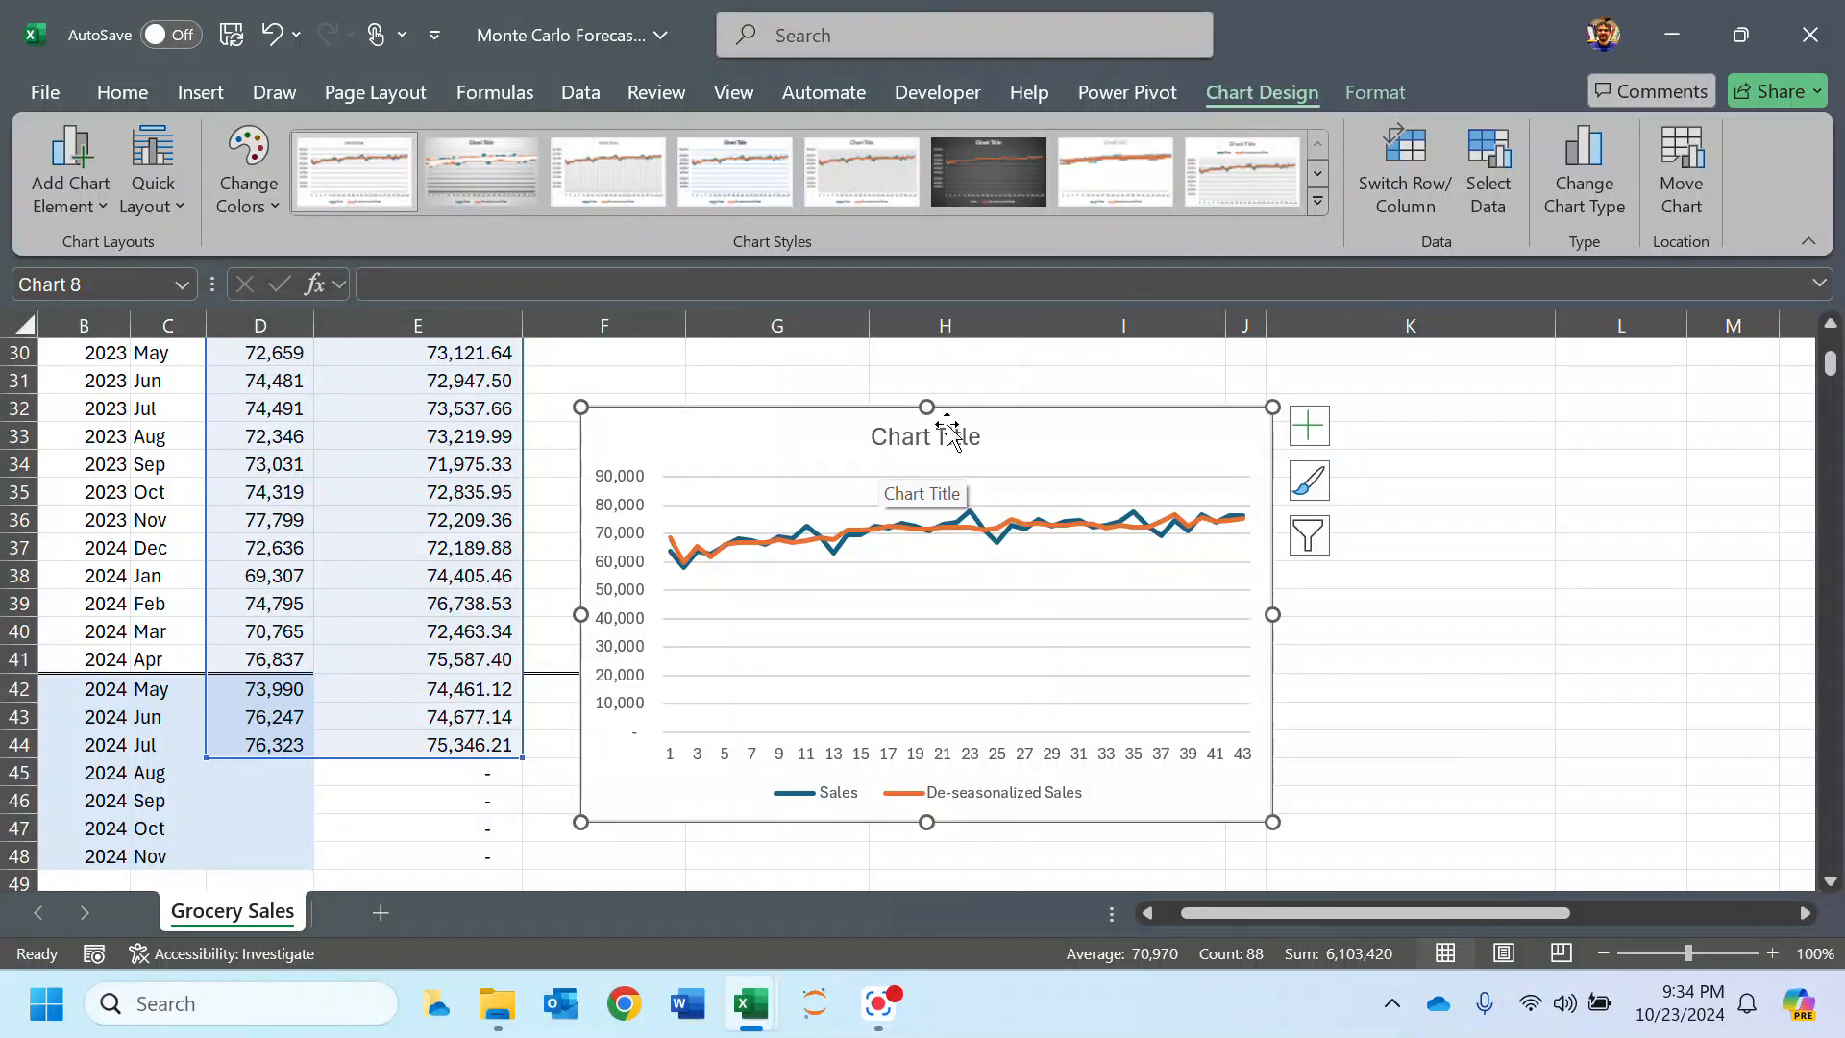
pyautogui.press('Delete')
# Step: Clear the De-seasonalized Sales formulas for May to July 2024 (E42:E44)
pyautogui.moveTo(456, 685); pyautogui.dragTo(452, 755)
pyautogui.scroll(10, 538, 591)
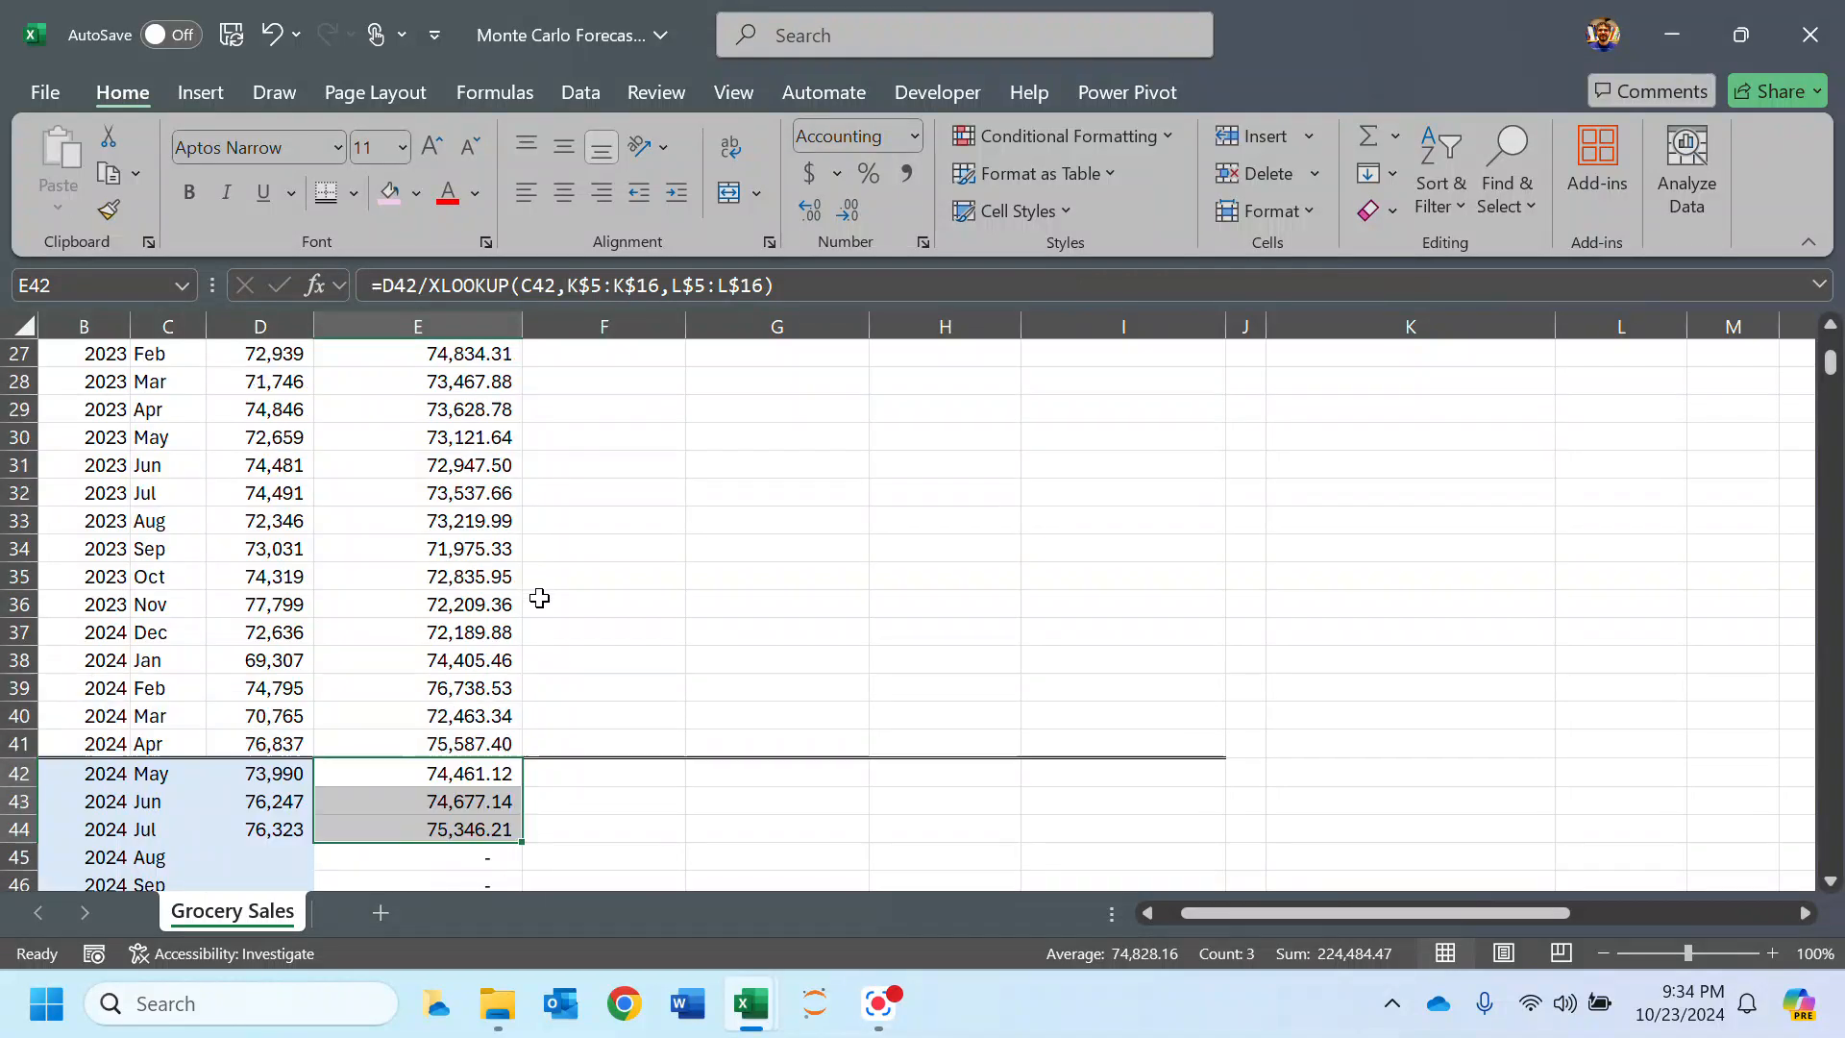
pyautogui.scroll(-10, 535, 592)
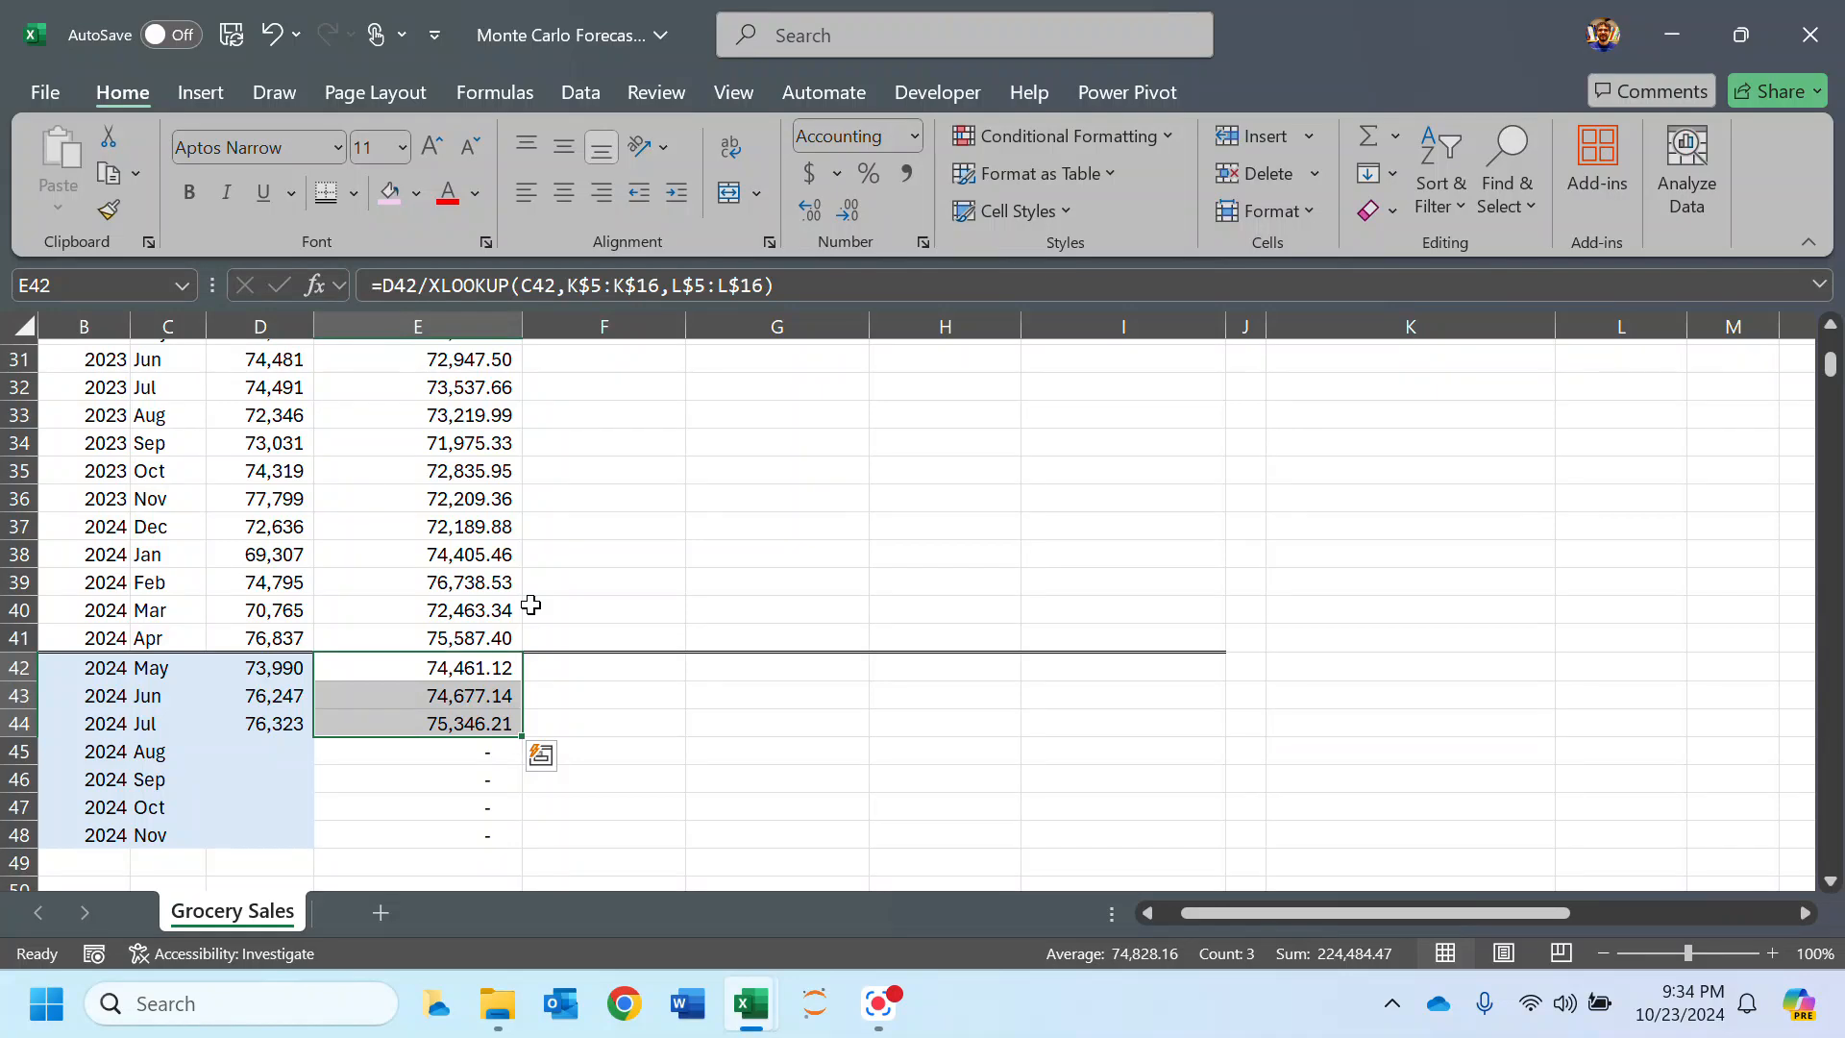
pyautogui.press('Delete')
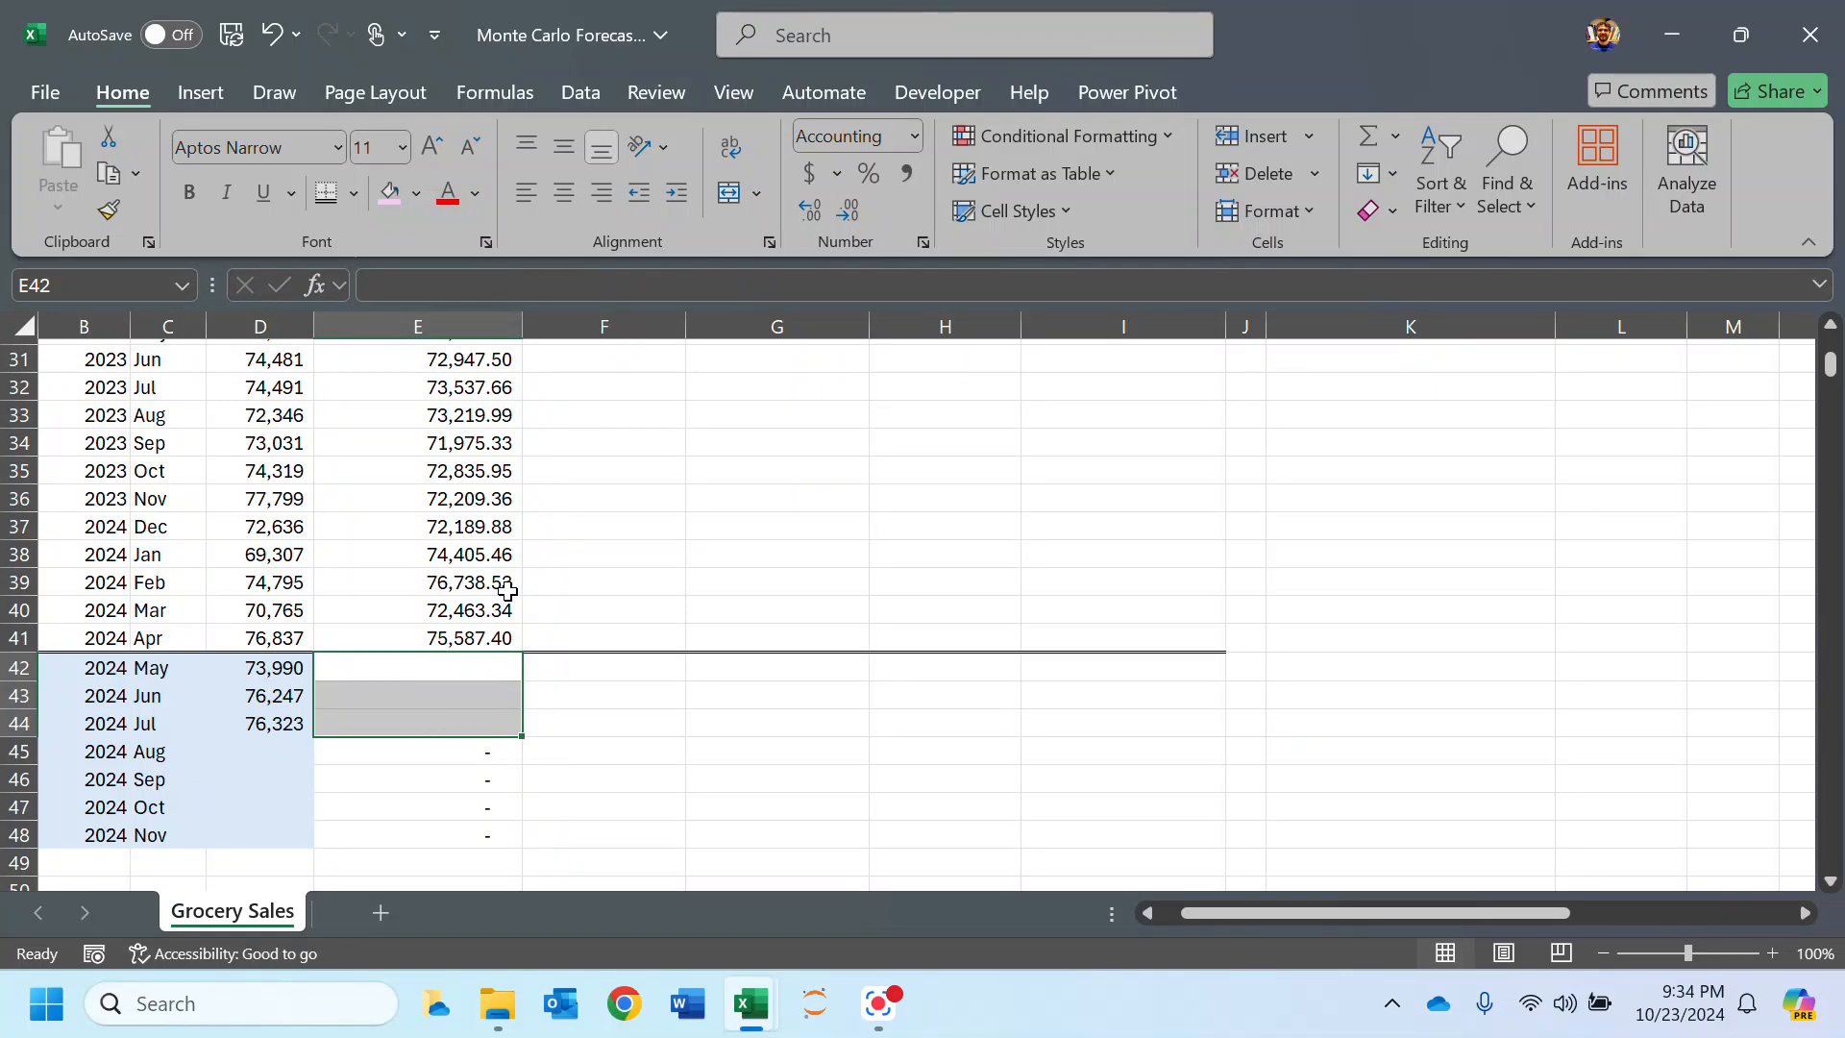
# Step: Clear the De-seasonalized Sales formulas for August to November 2024 (E45:E48)
pyautogui.moveTo(445, 757); pyautogui.dragTo(467, 838)
pyautogui.press('Delete')
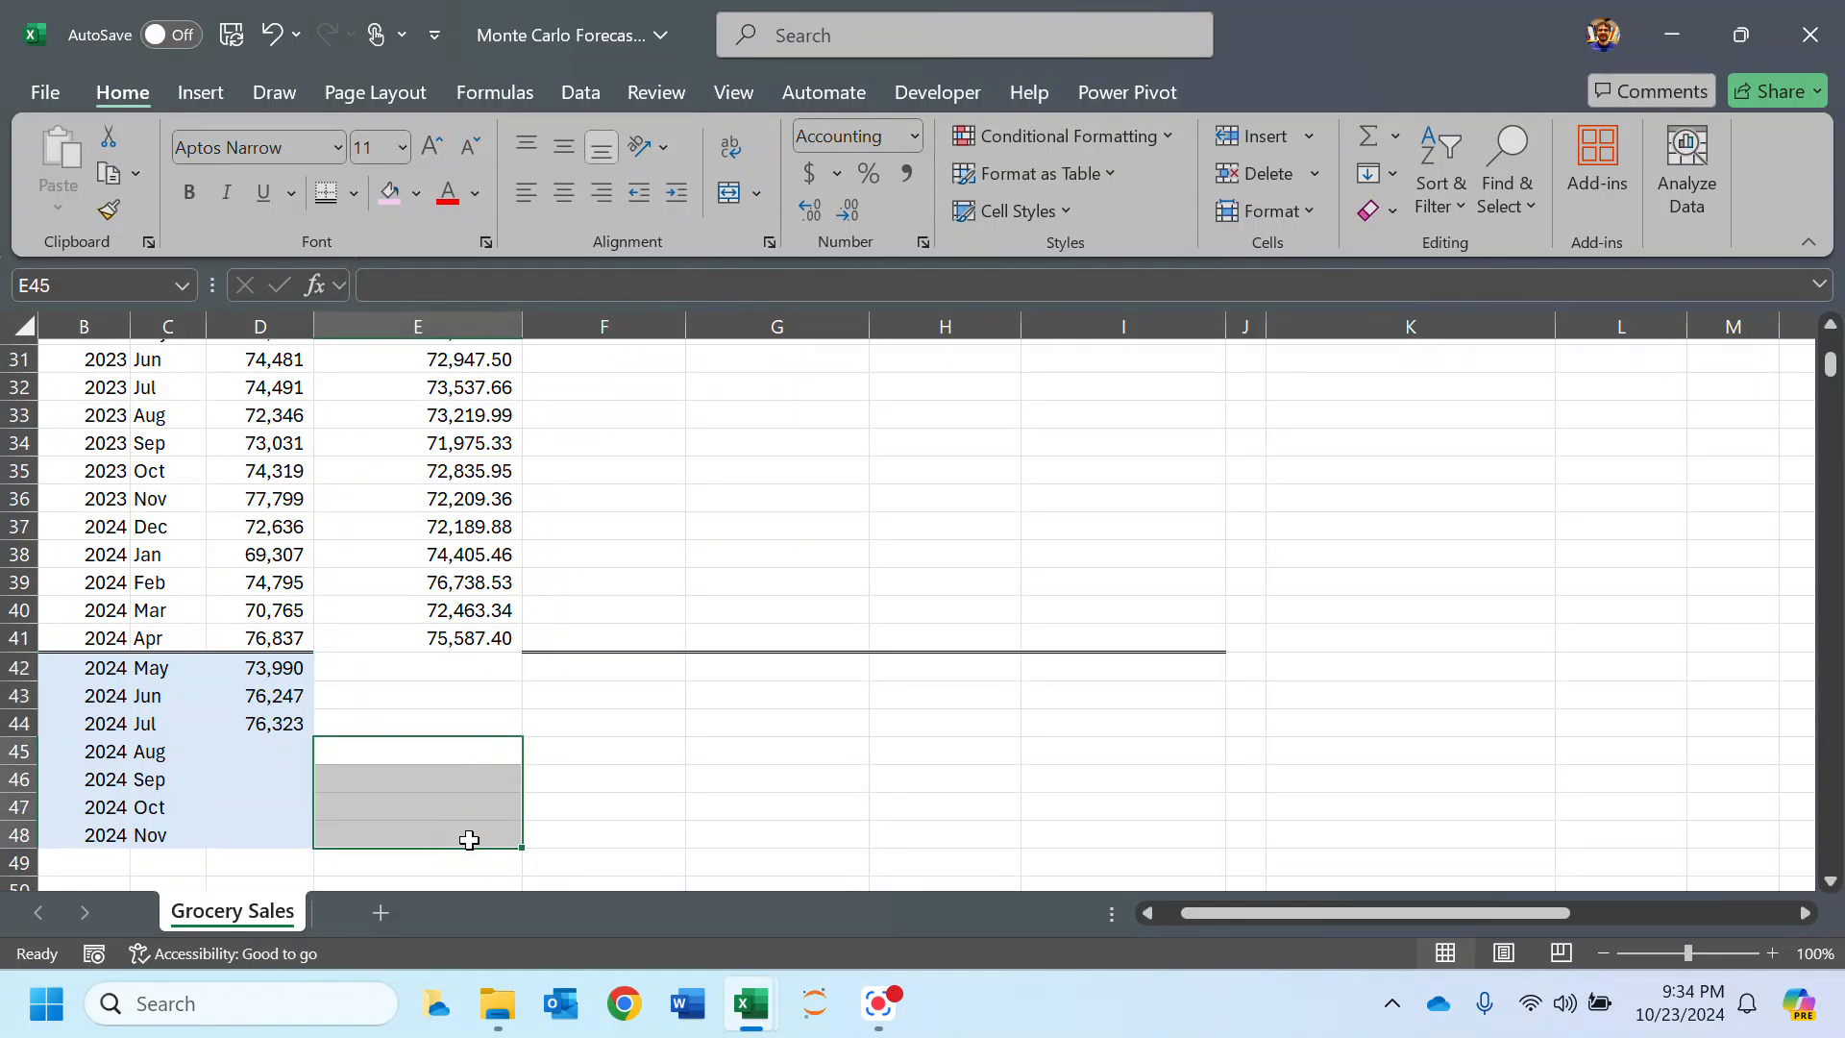
pyautogui.click(444, 641)
pyautogui.click(627, 626)
pyautogui.click(466, 618)
pyautogui.click(408, 638)
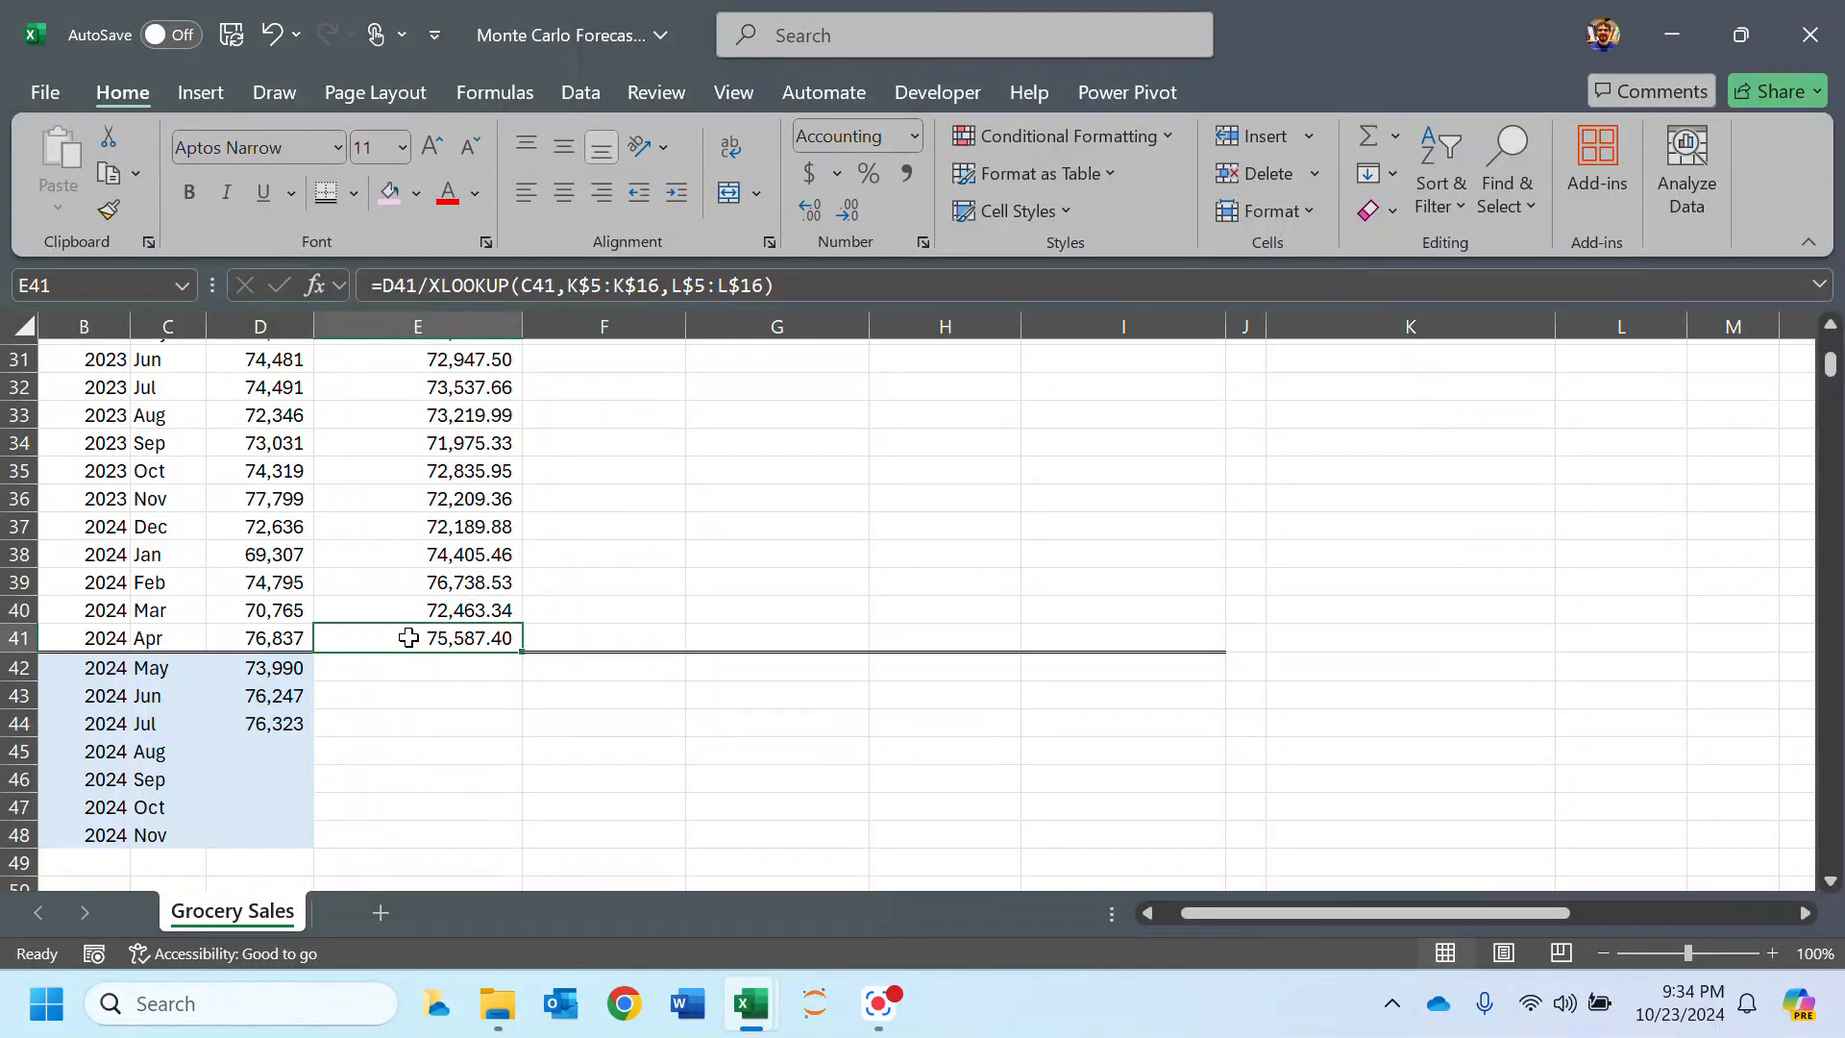
# Step: Enter =INTERCEPT(sales,period) in L1 for the Intercept
pyautogui.scroll(10, 638, 507)
pyautogui.click(643, 495)
pyautogui.click(615, 379)
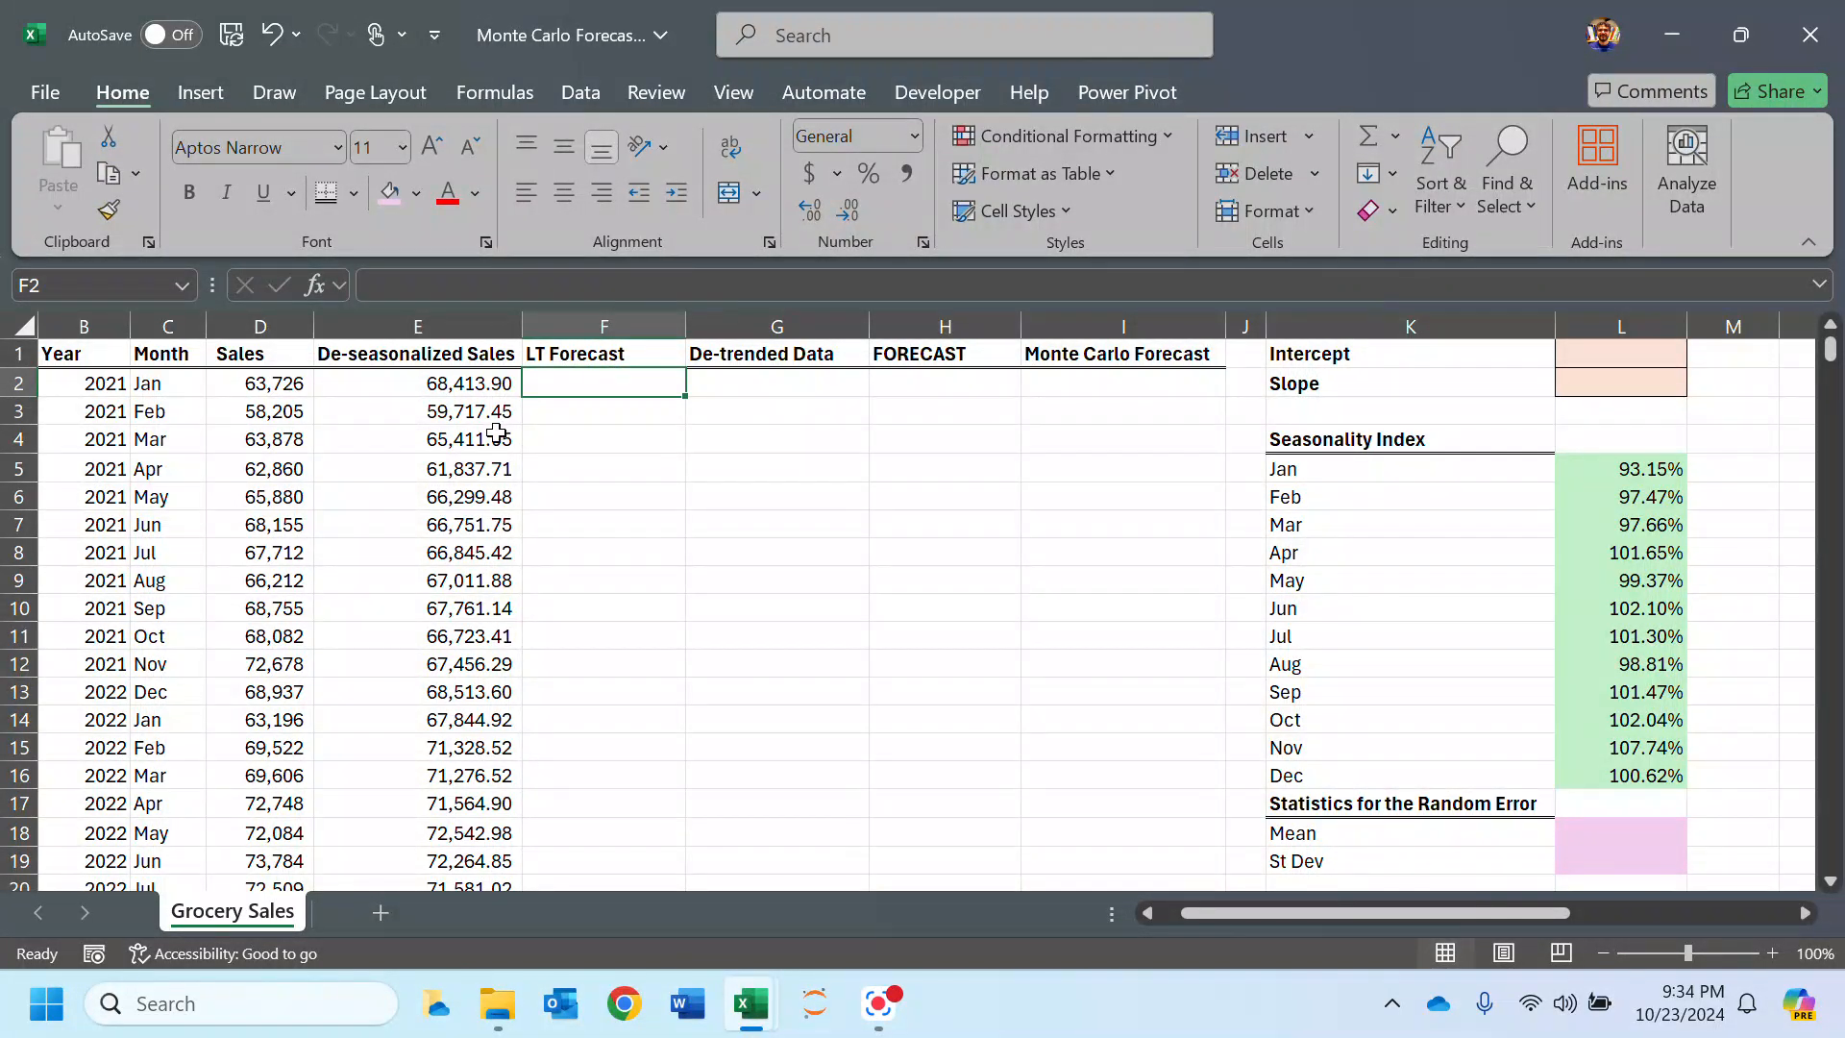
pyautogui.scroll(3, 496, 431)
pyautogui.moveTo(1230, 911); pyautogui.dragTo(1032, 936)
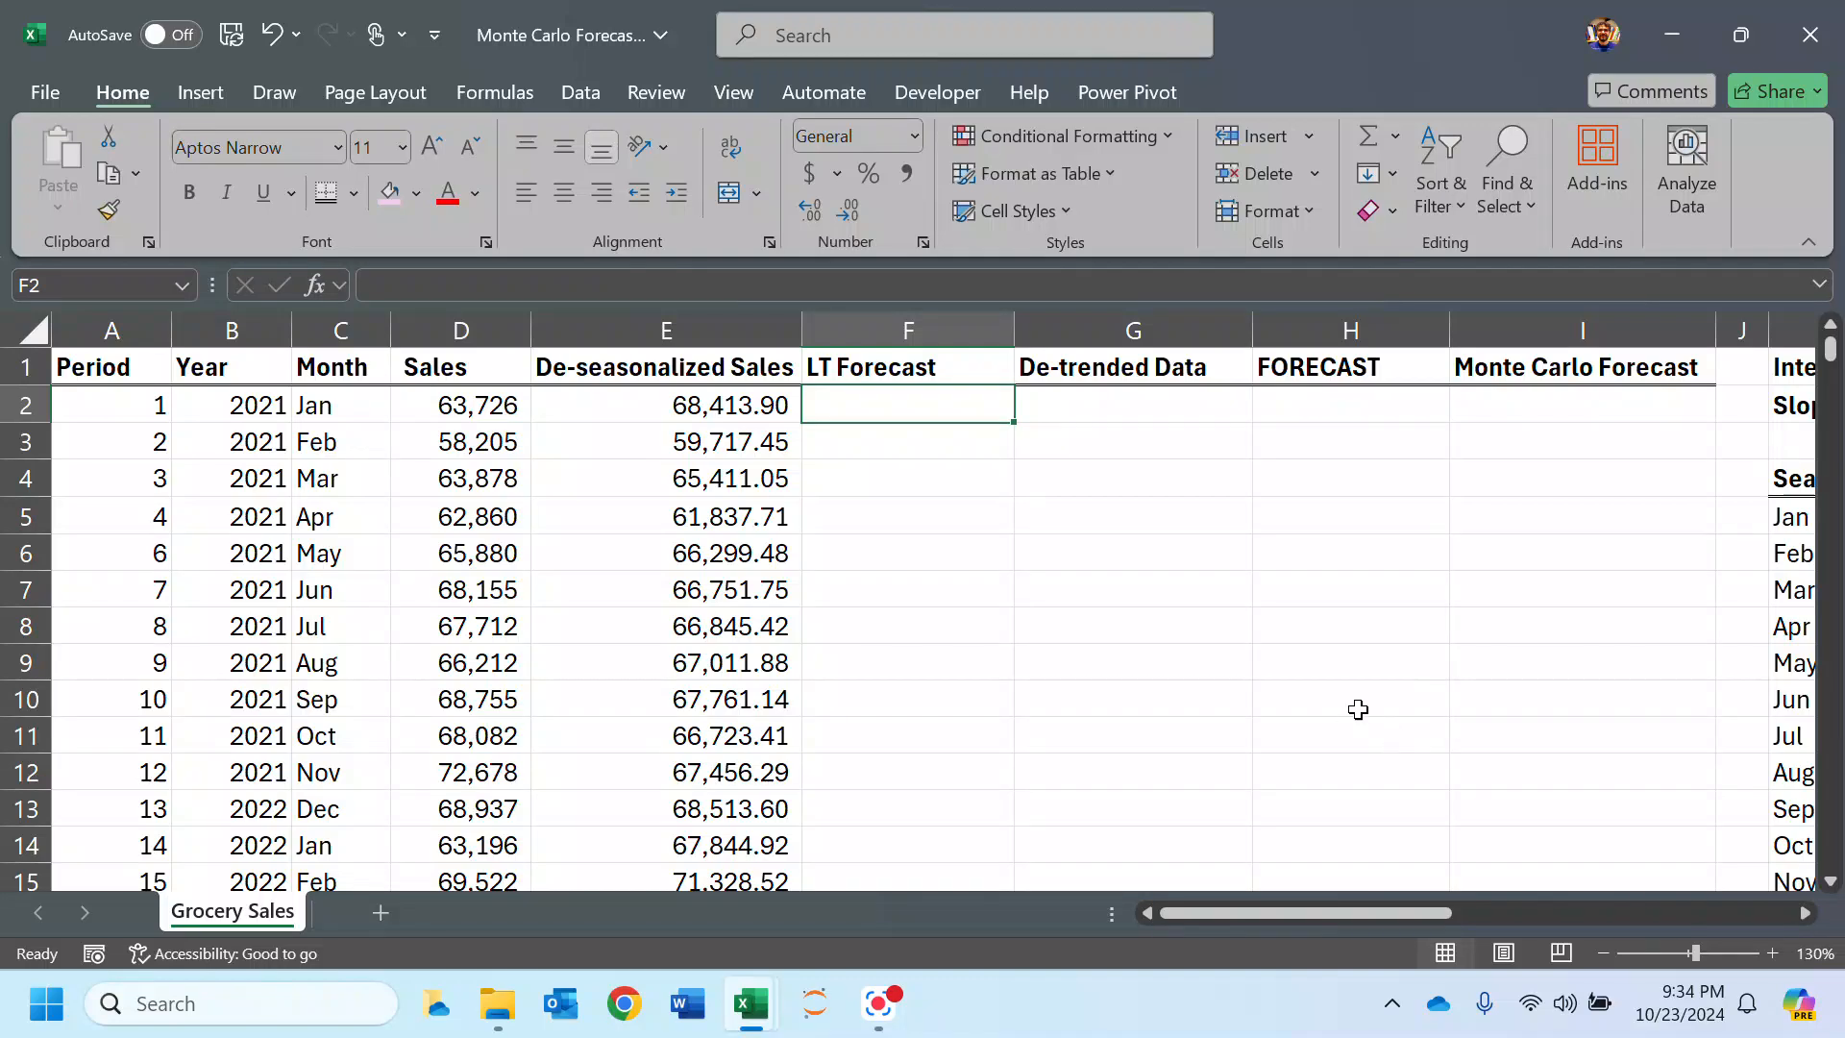
pyautogui.moveTo(1368, 911); pyautogui.dragTo(1472, 913)
pyautogui.click(1634, 354)
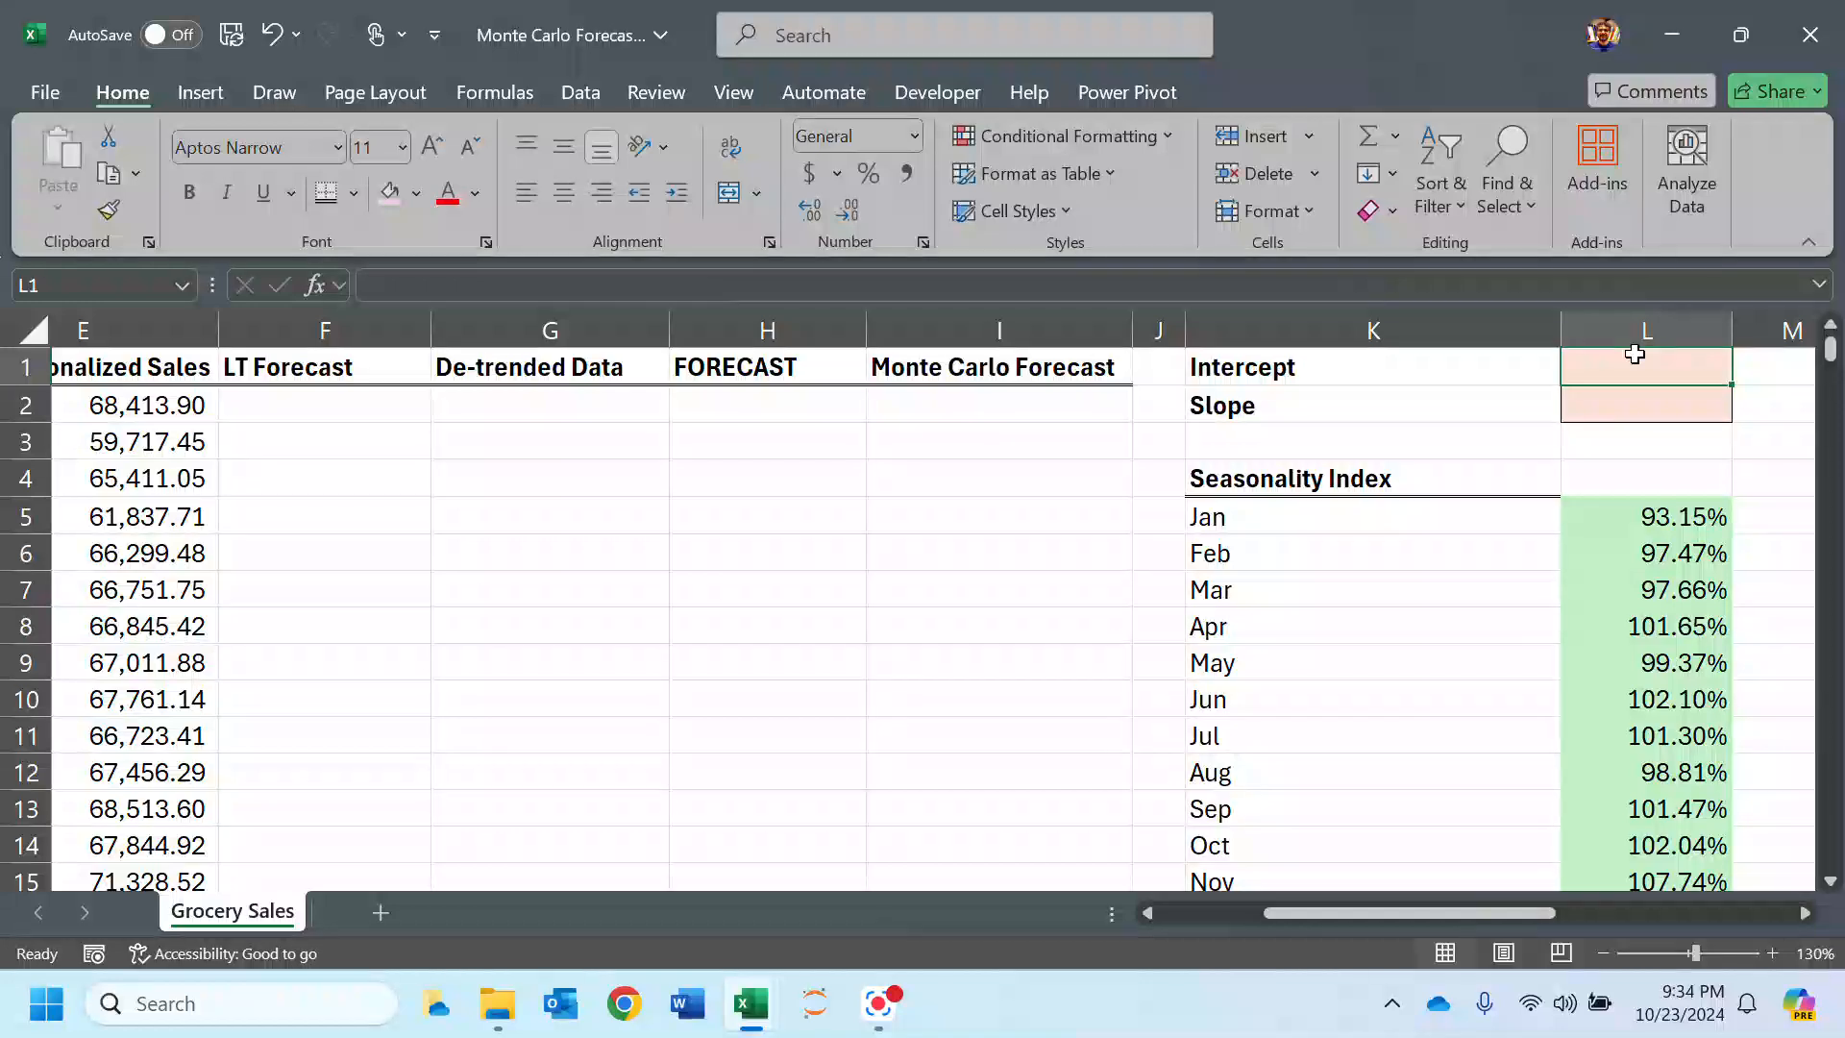
pyautogui.write('=INTERCEOT')
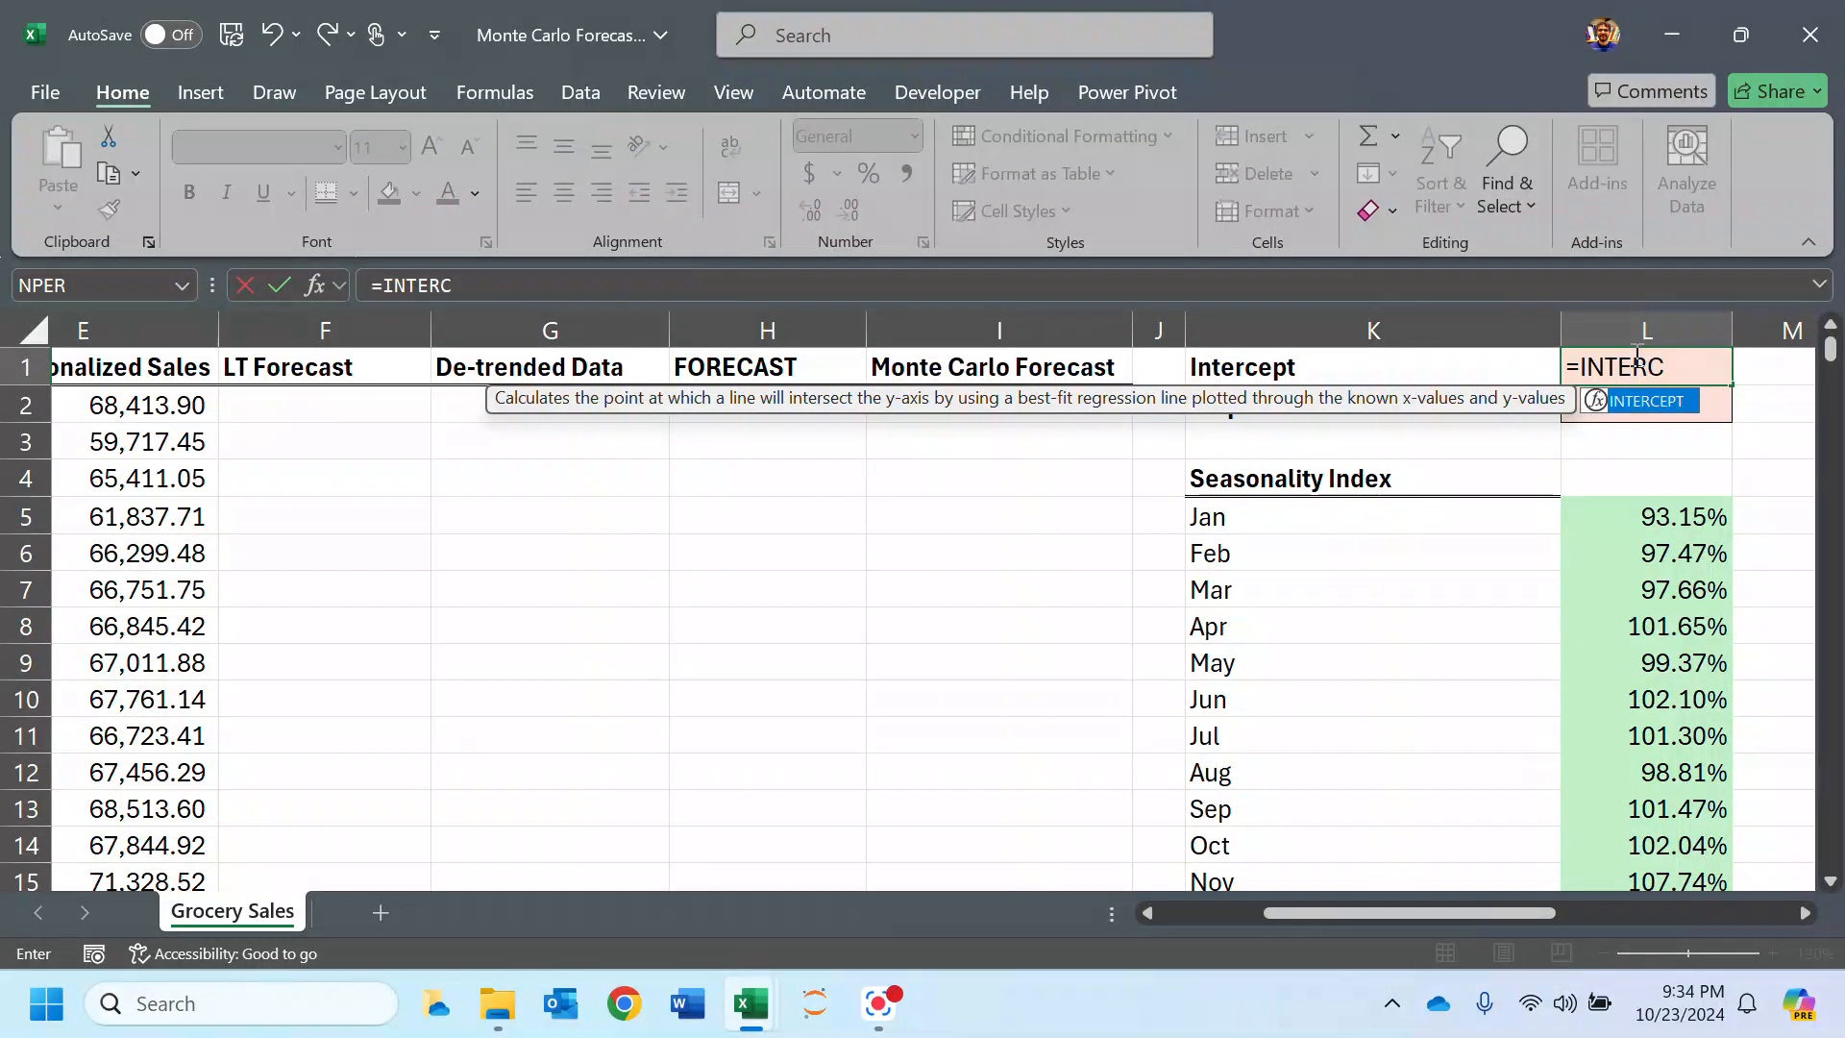
pyautogui.press('BackSpace')
pyautogui.press('BackSpace')
pyautogui.write('PT(')
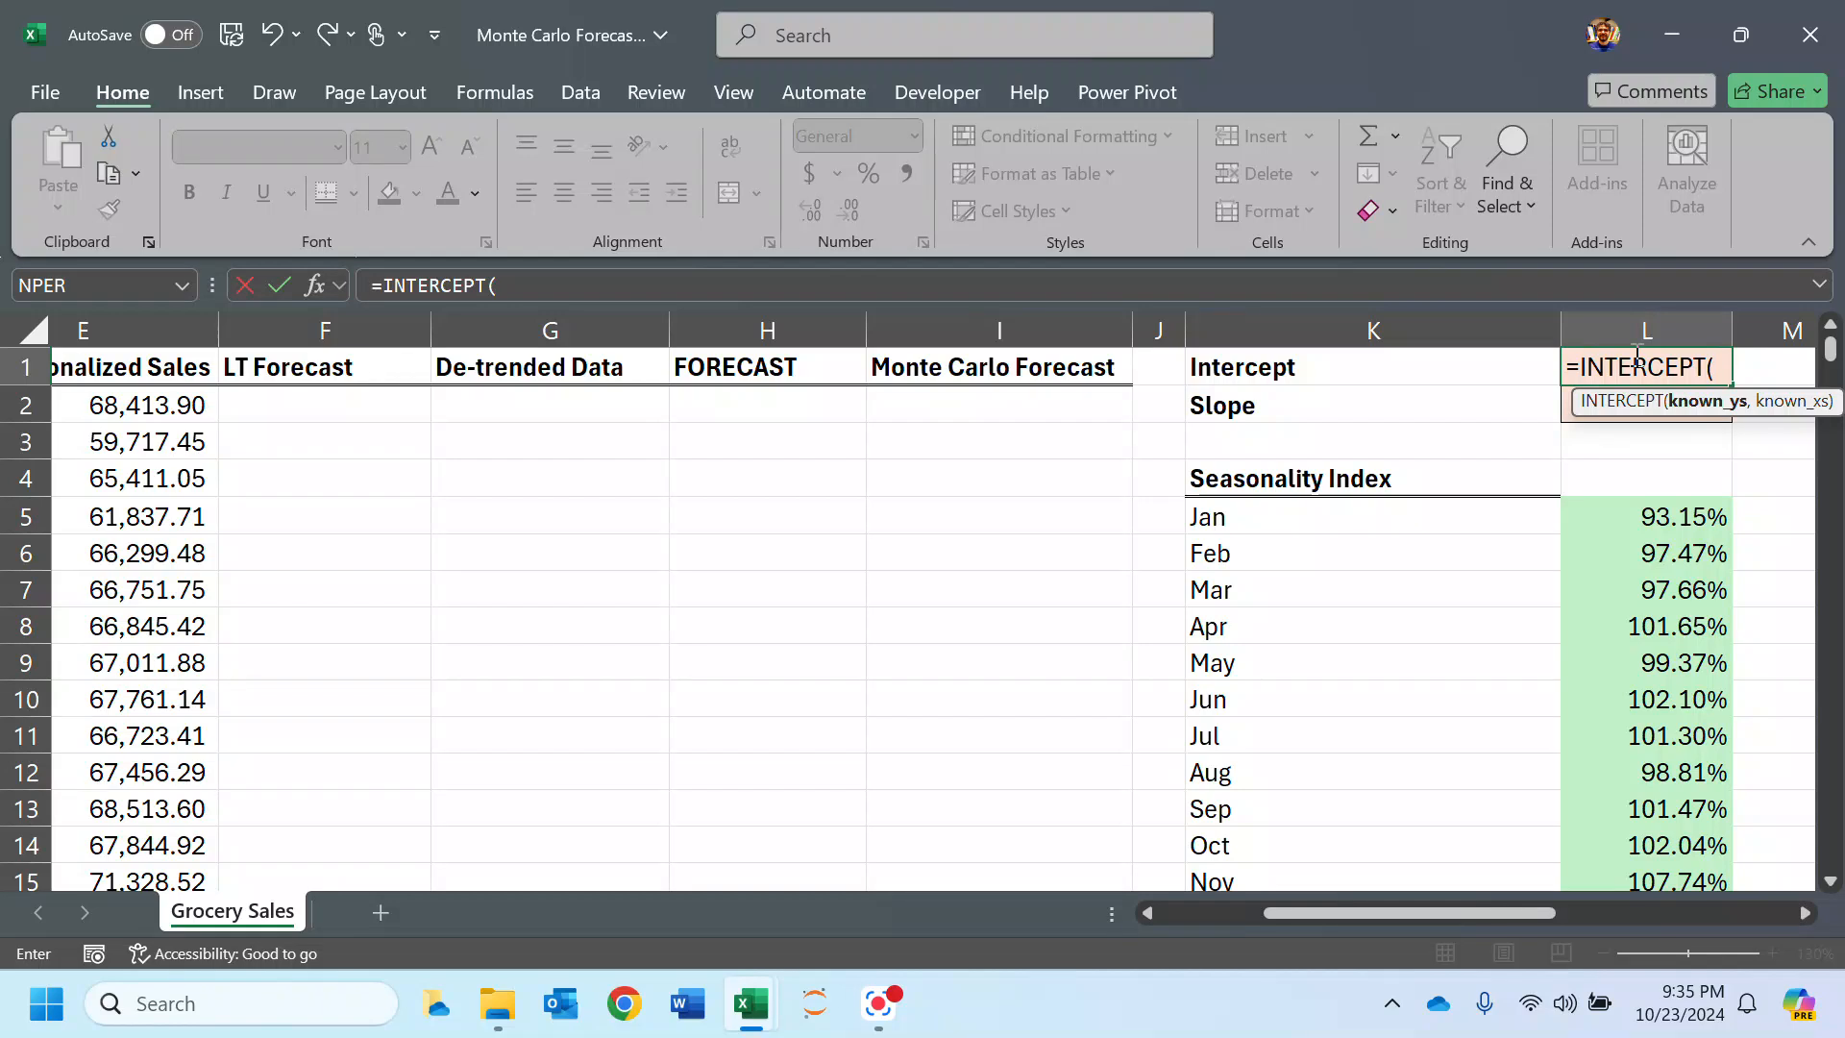
pyautogui.write('sales,')
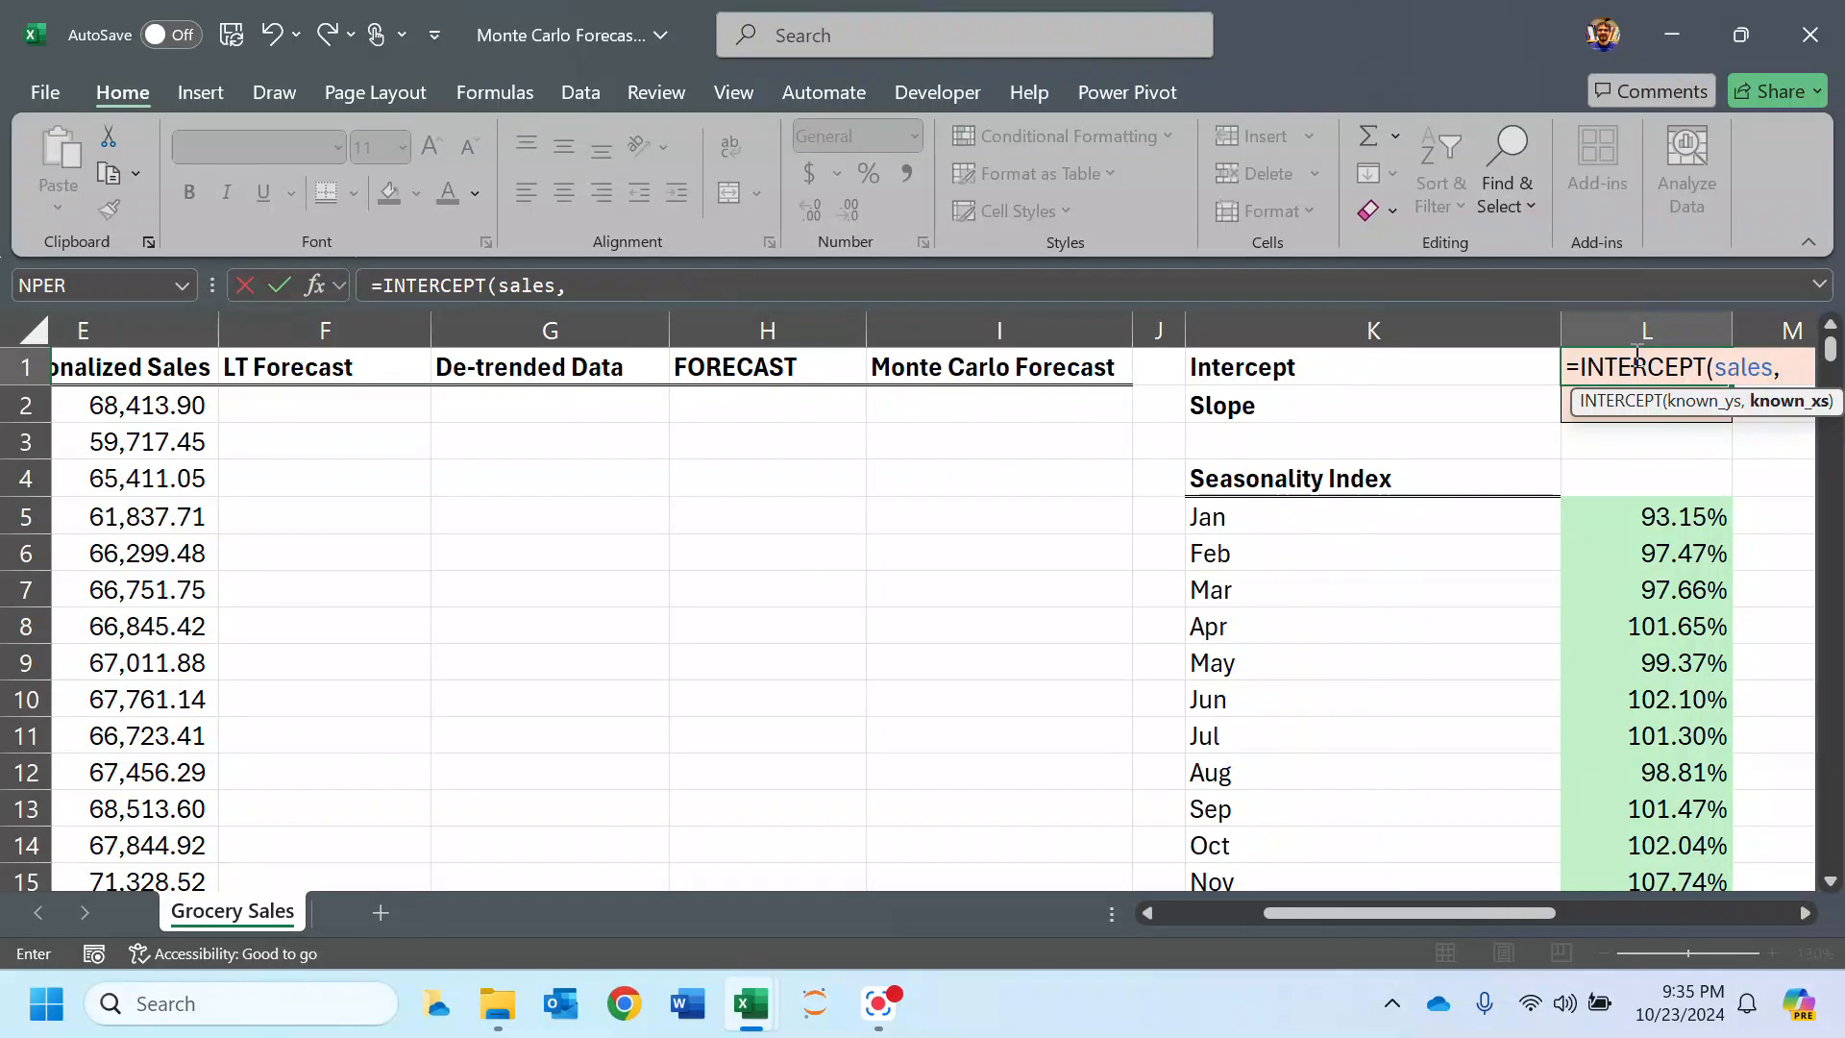
pyautogui.write('prei')
pyautogui.press('BackSpace')
pyautogui.press('BackSpace')
pyautogui.press('BackSpace')
pyautogui.write('eriod(')
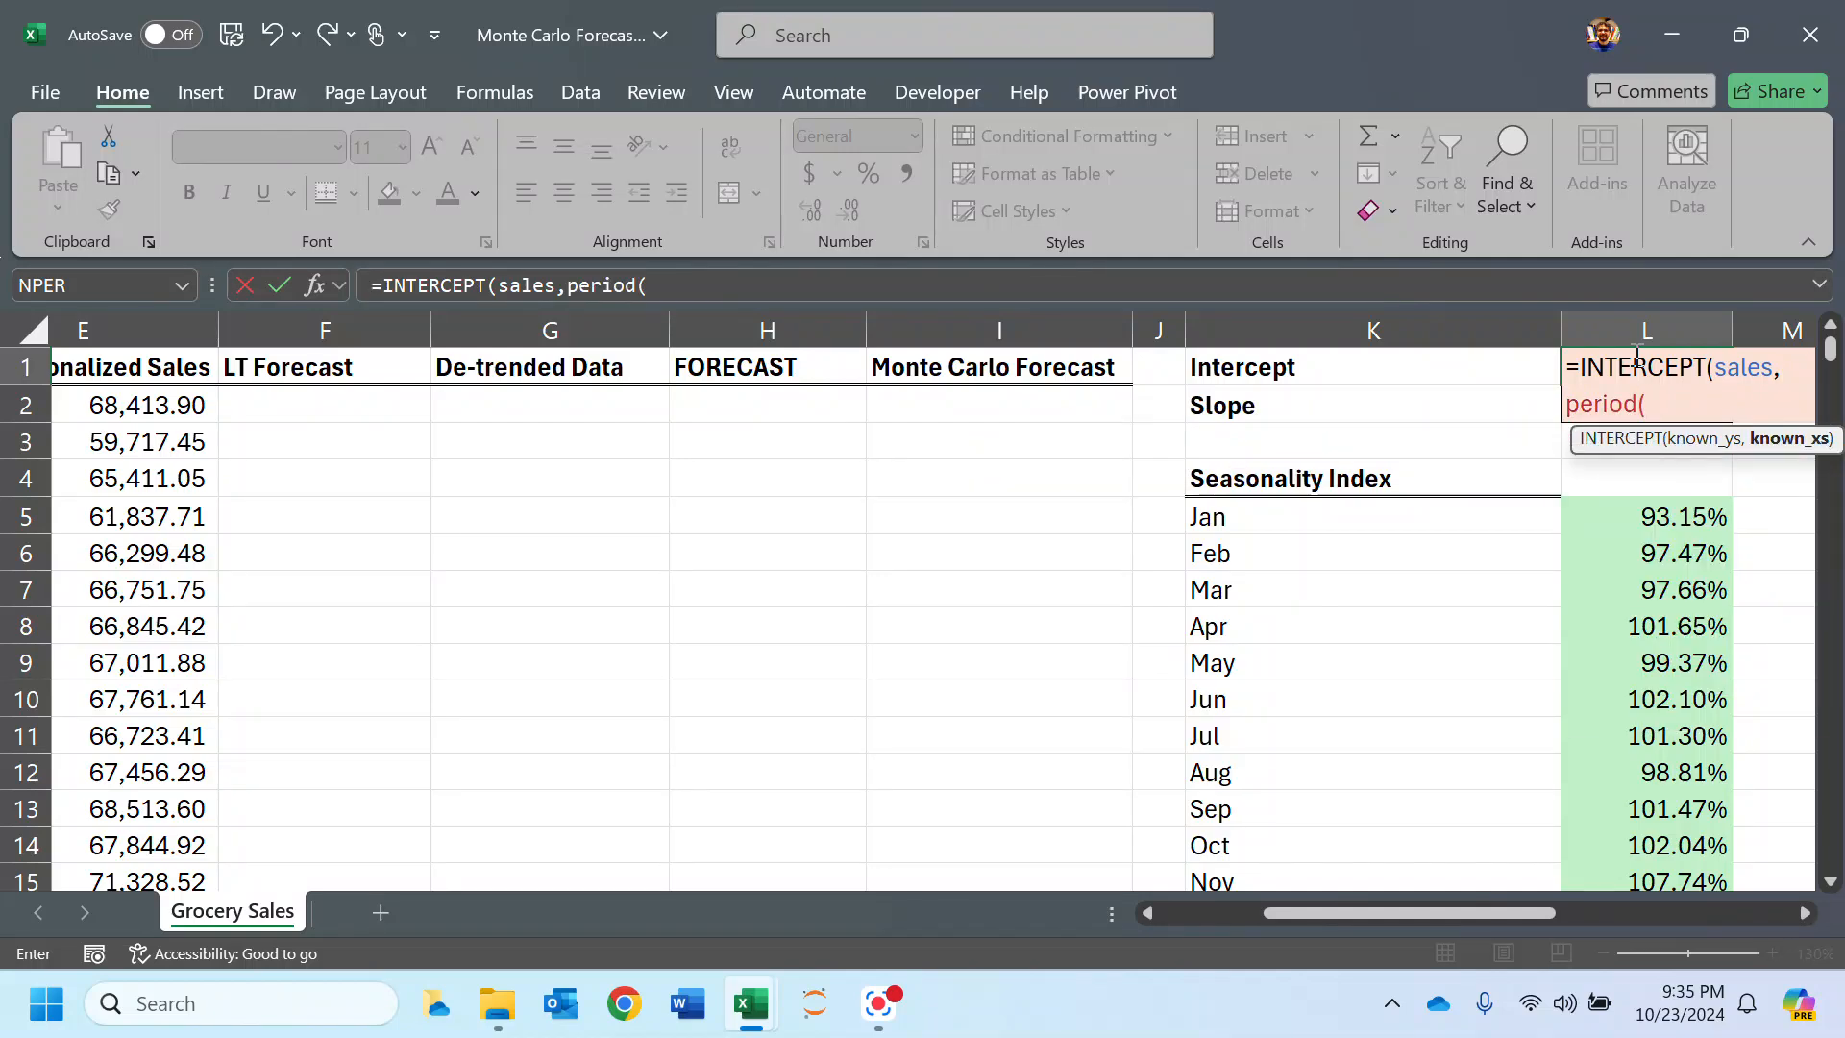
pyautogui.press('BackSpace')
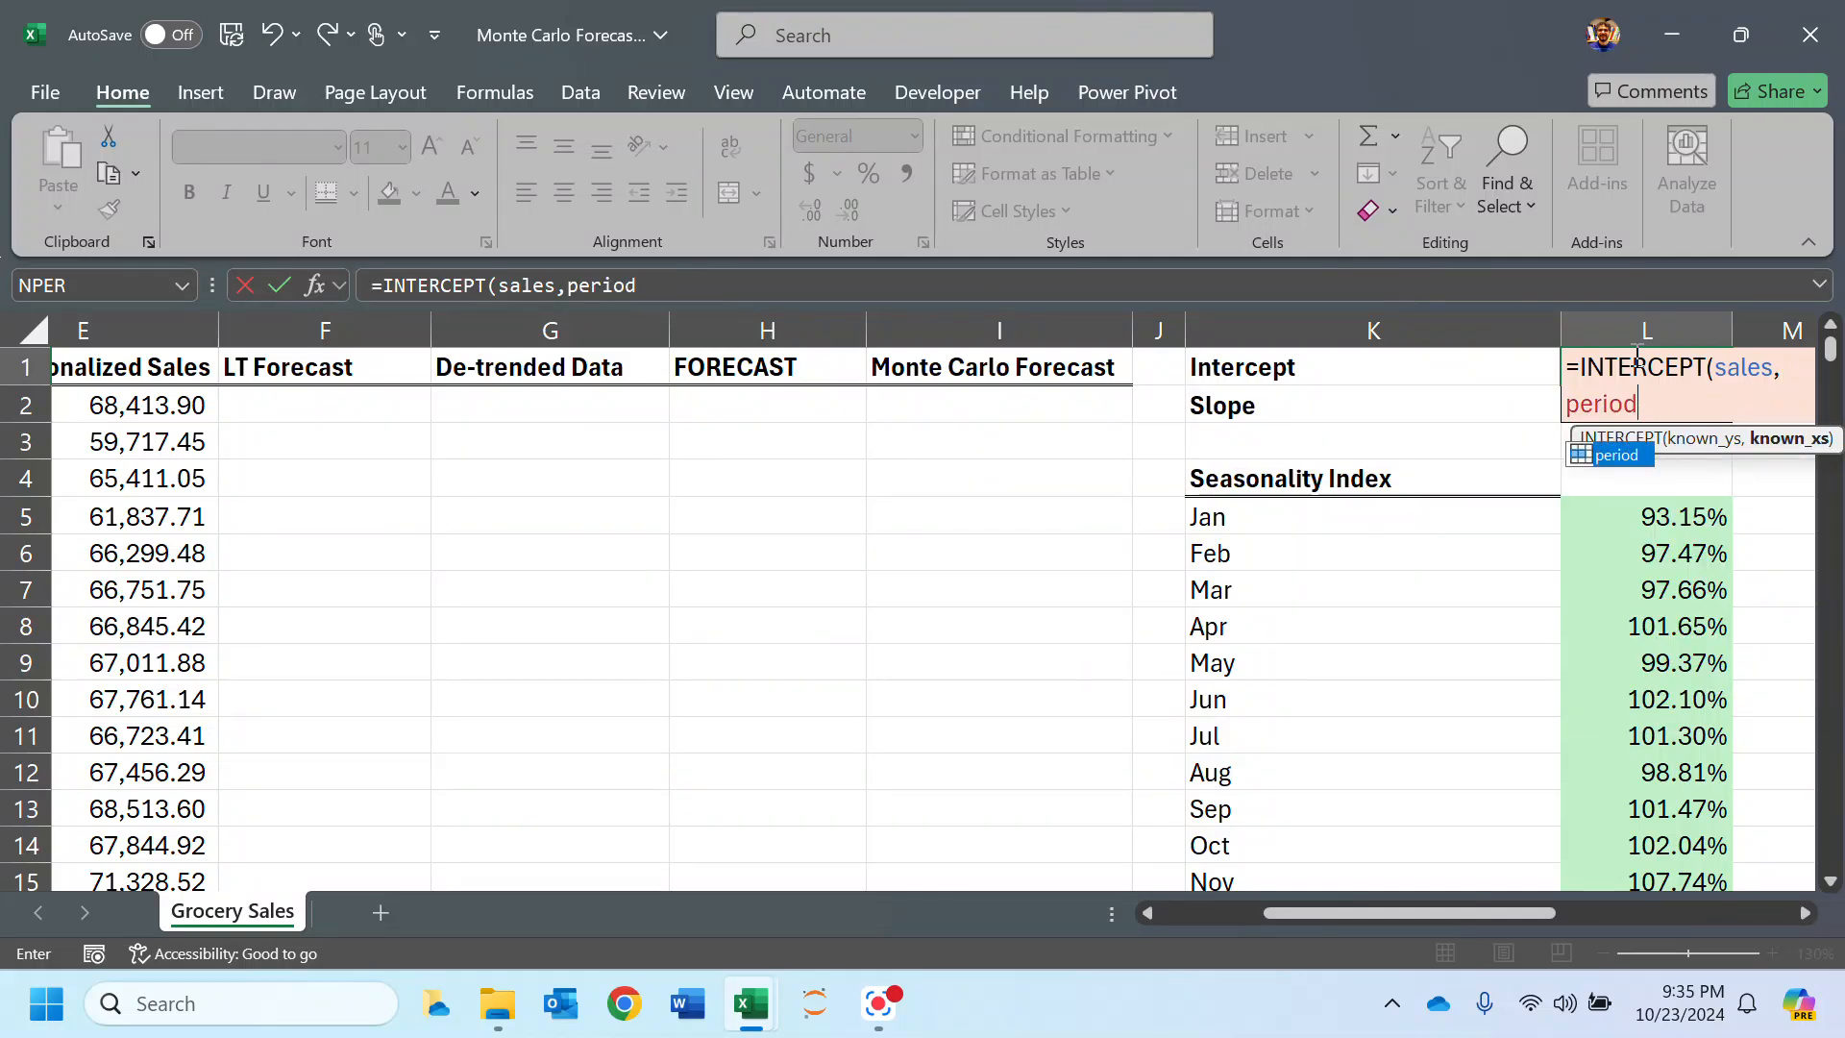
pyautogui.write(')')
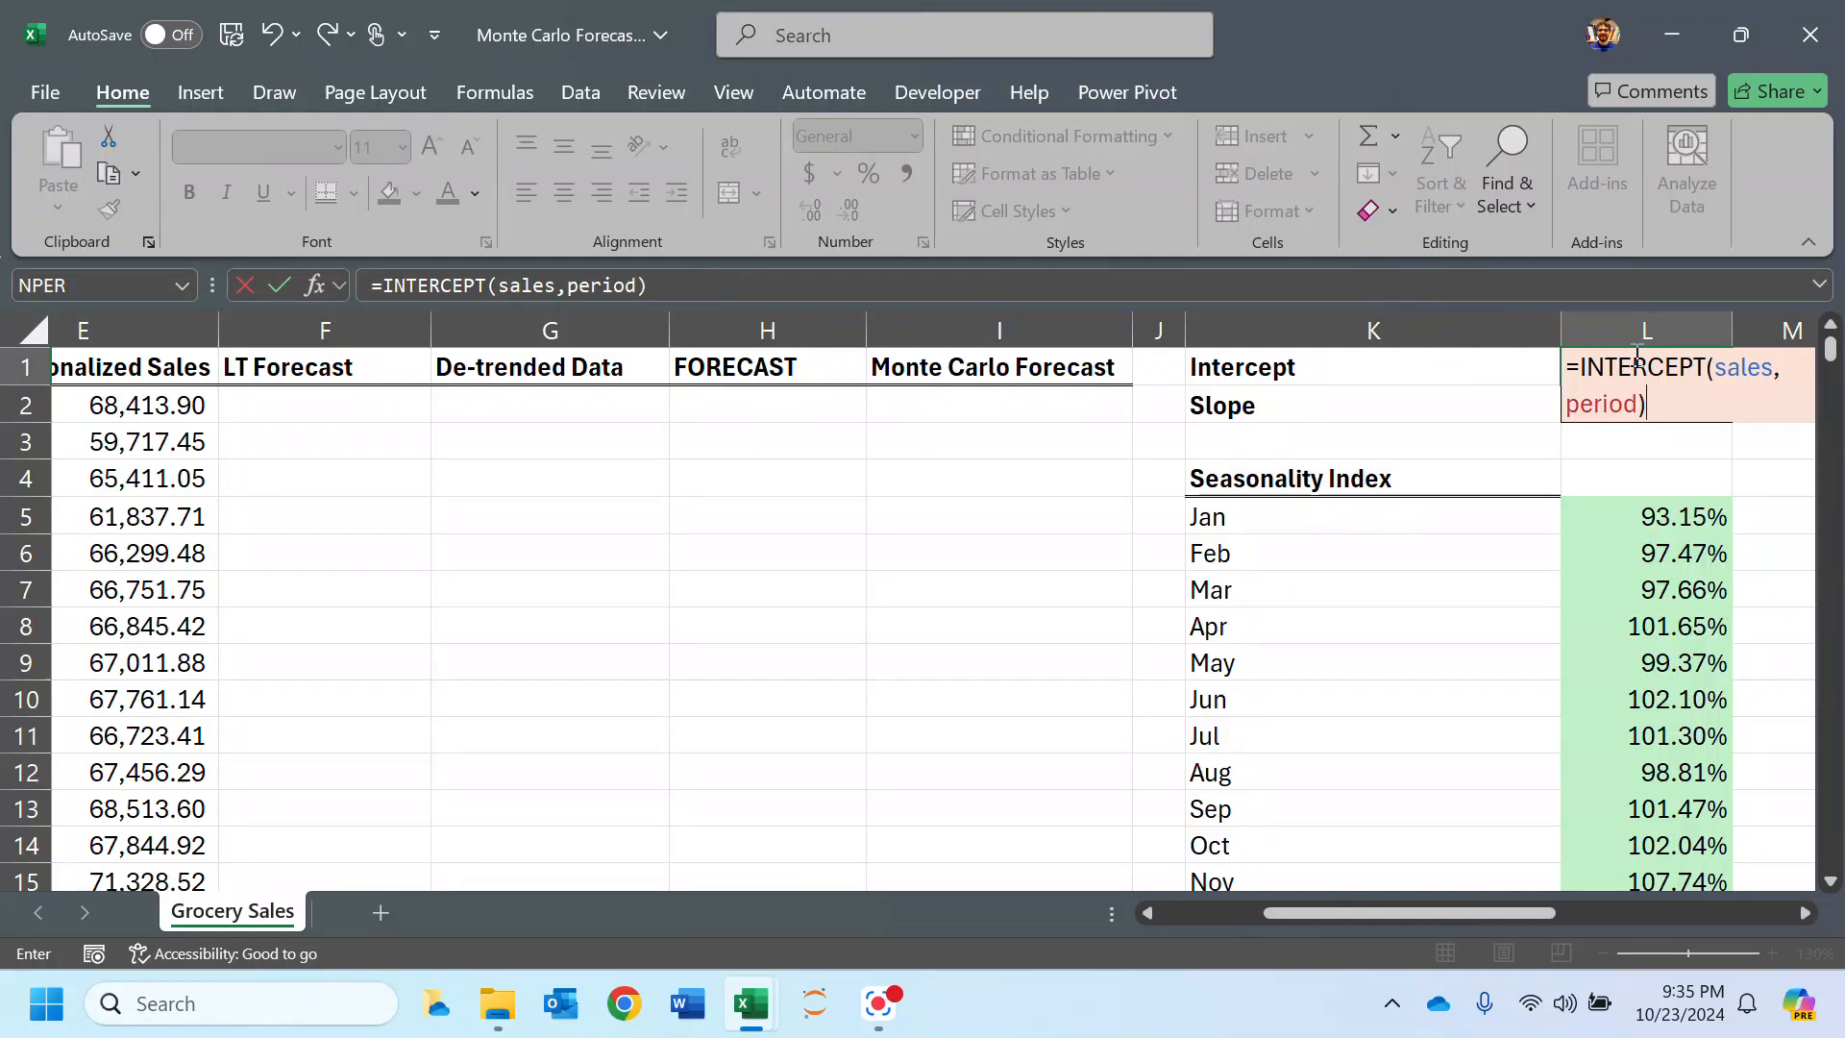
pyautogui.press('Return')
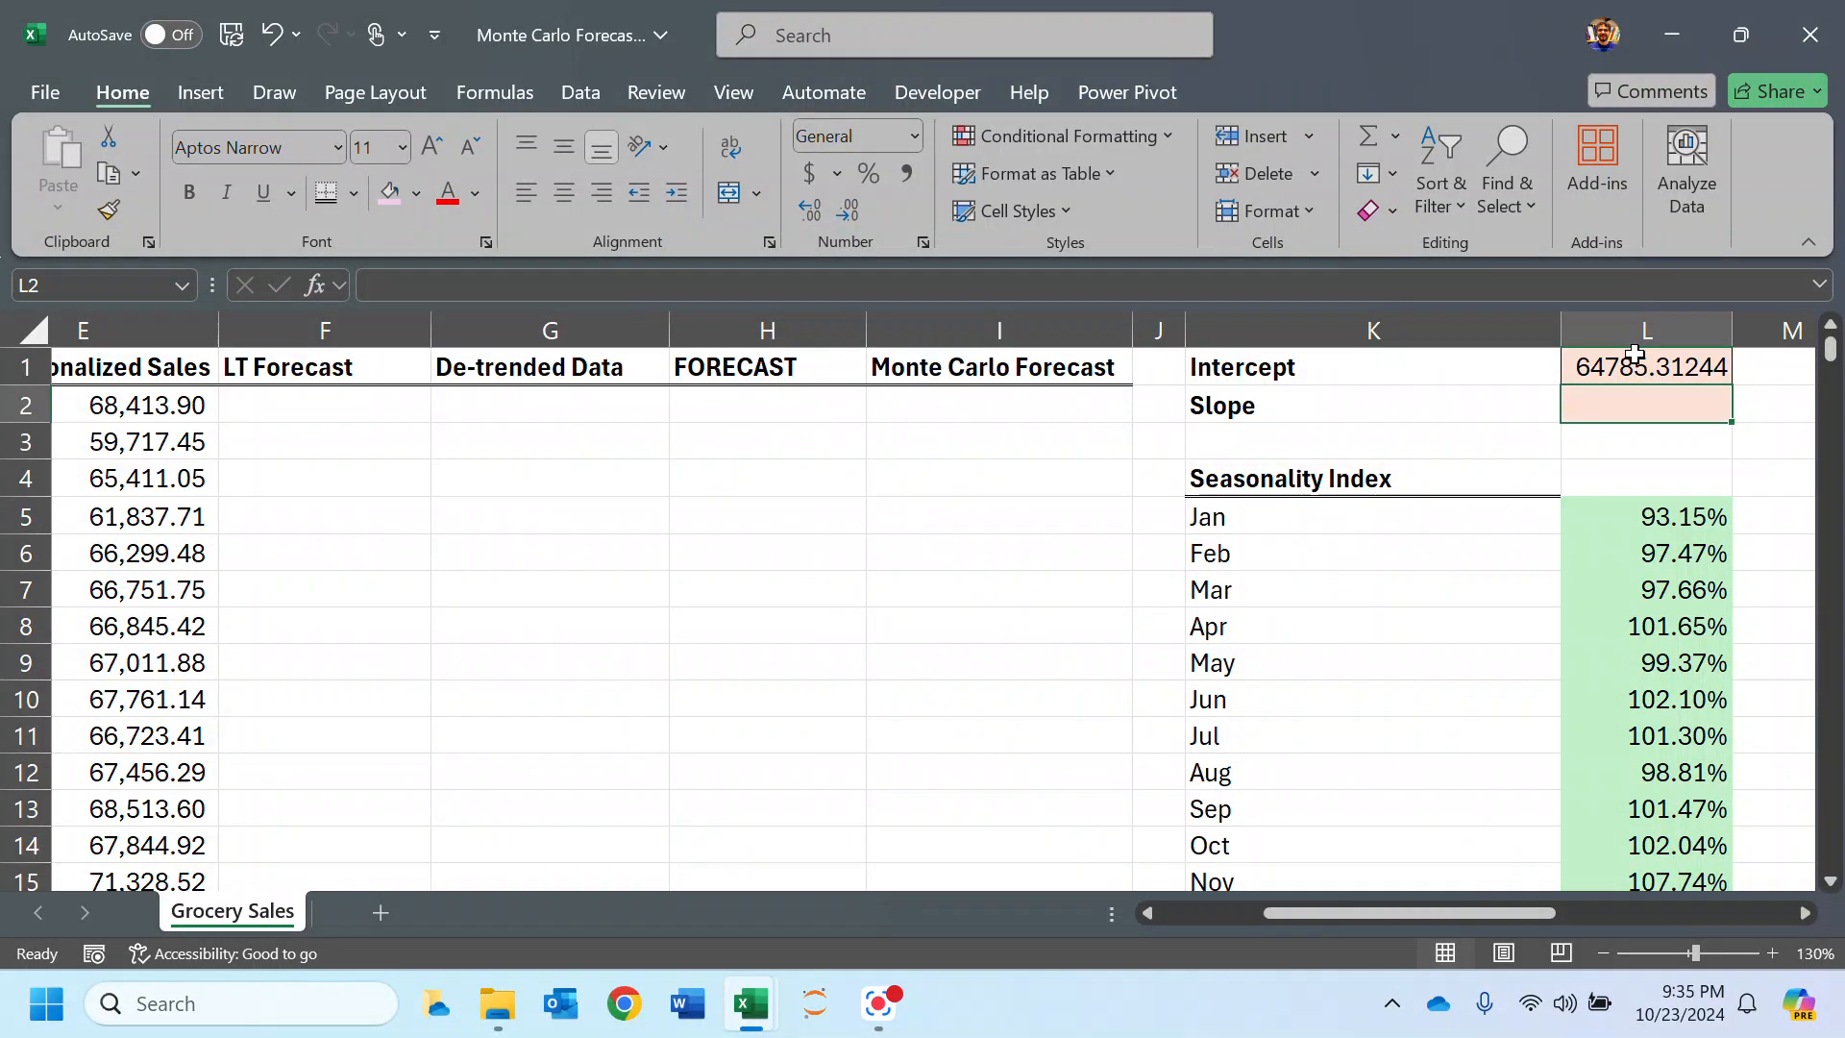
# Step: Enter =SLOPE(sales,period) in L2 for the Slope
pyautogui.write('=SLOPE(')
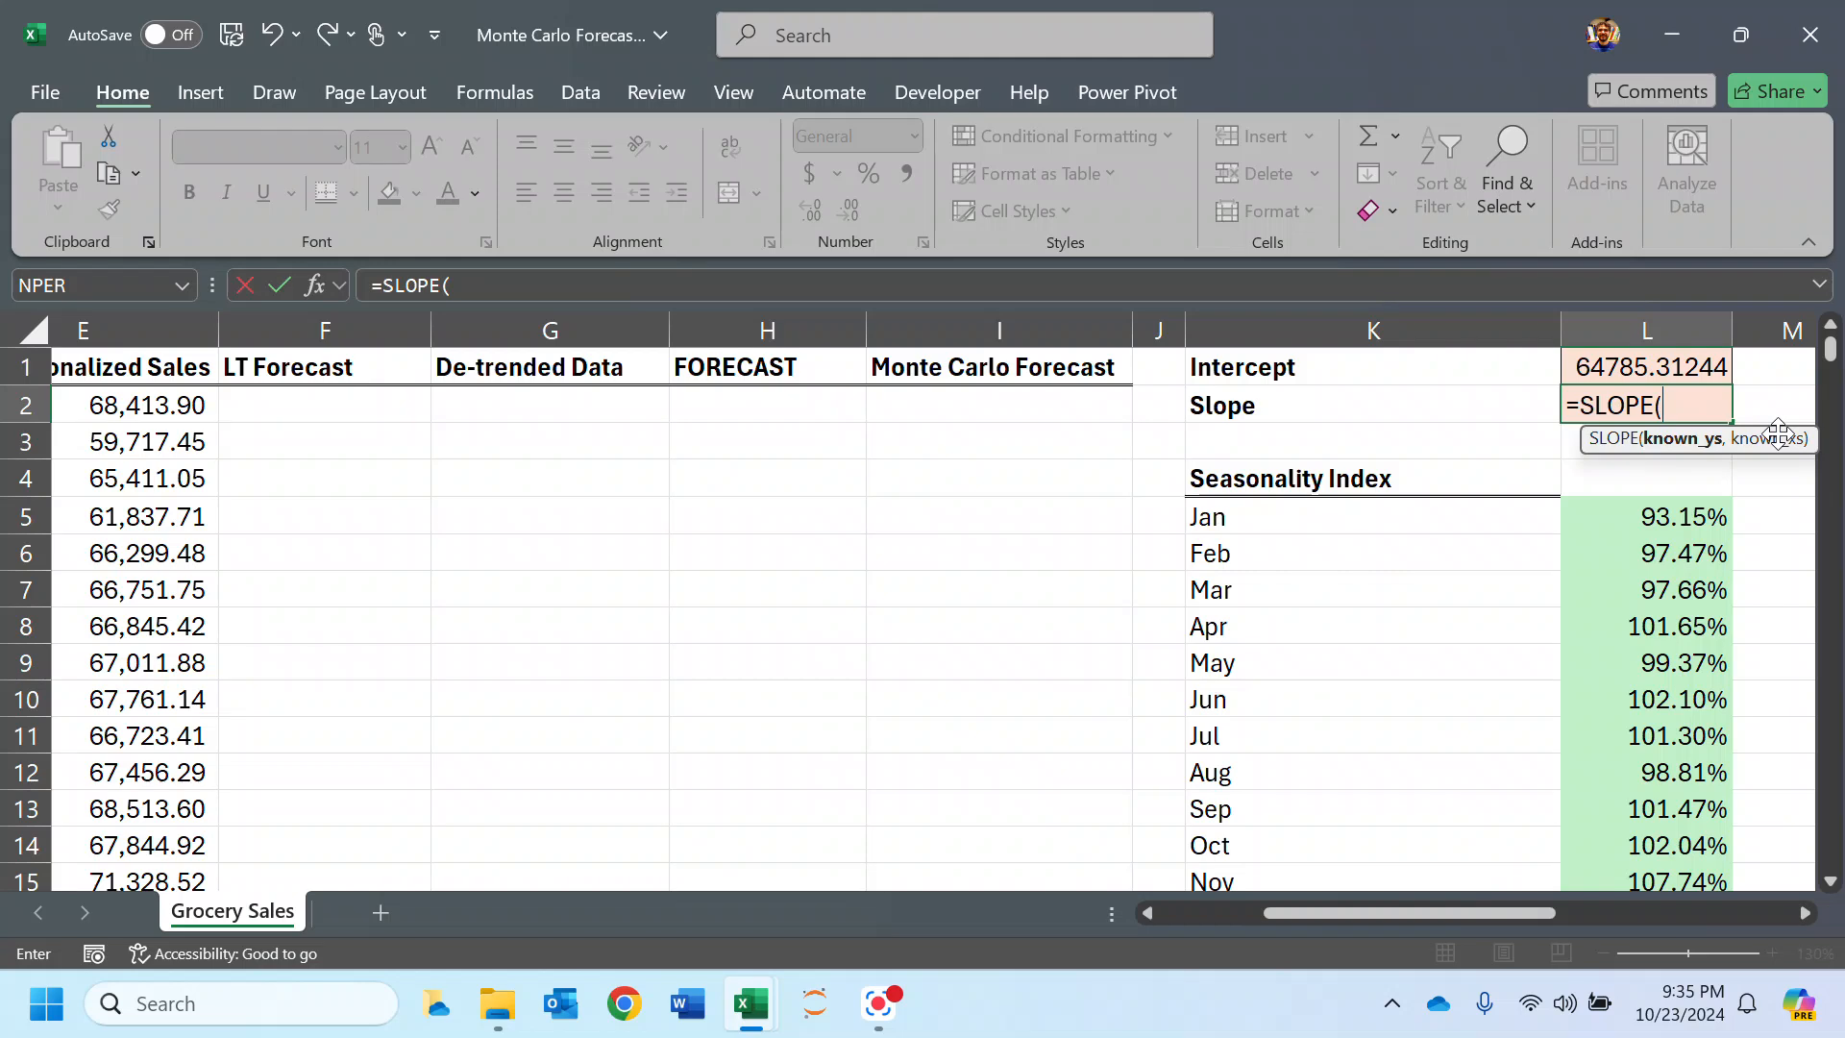
pyautogui.write('sale')
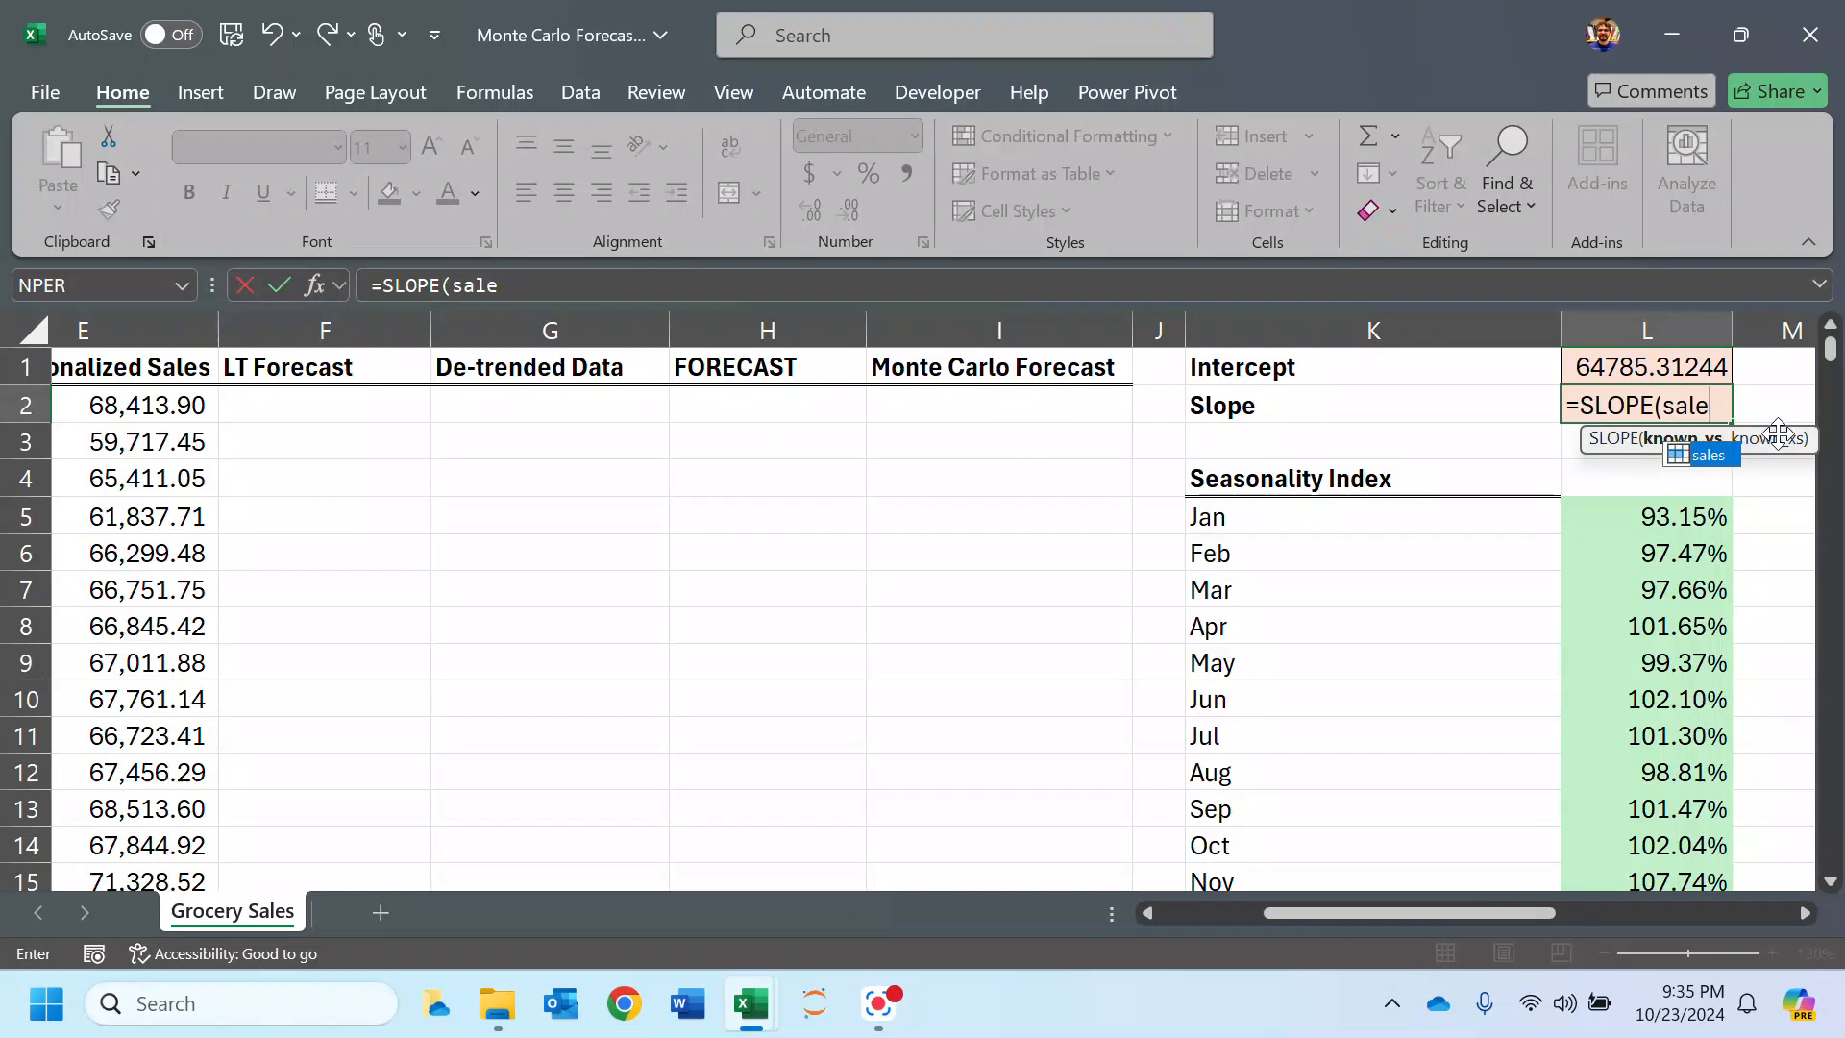
pyautogui.write('s,period)')
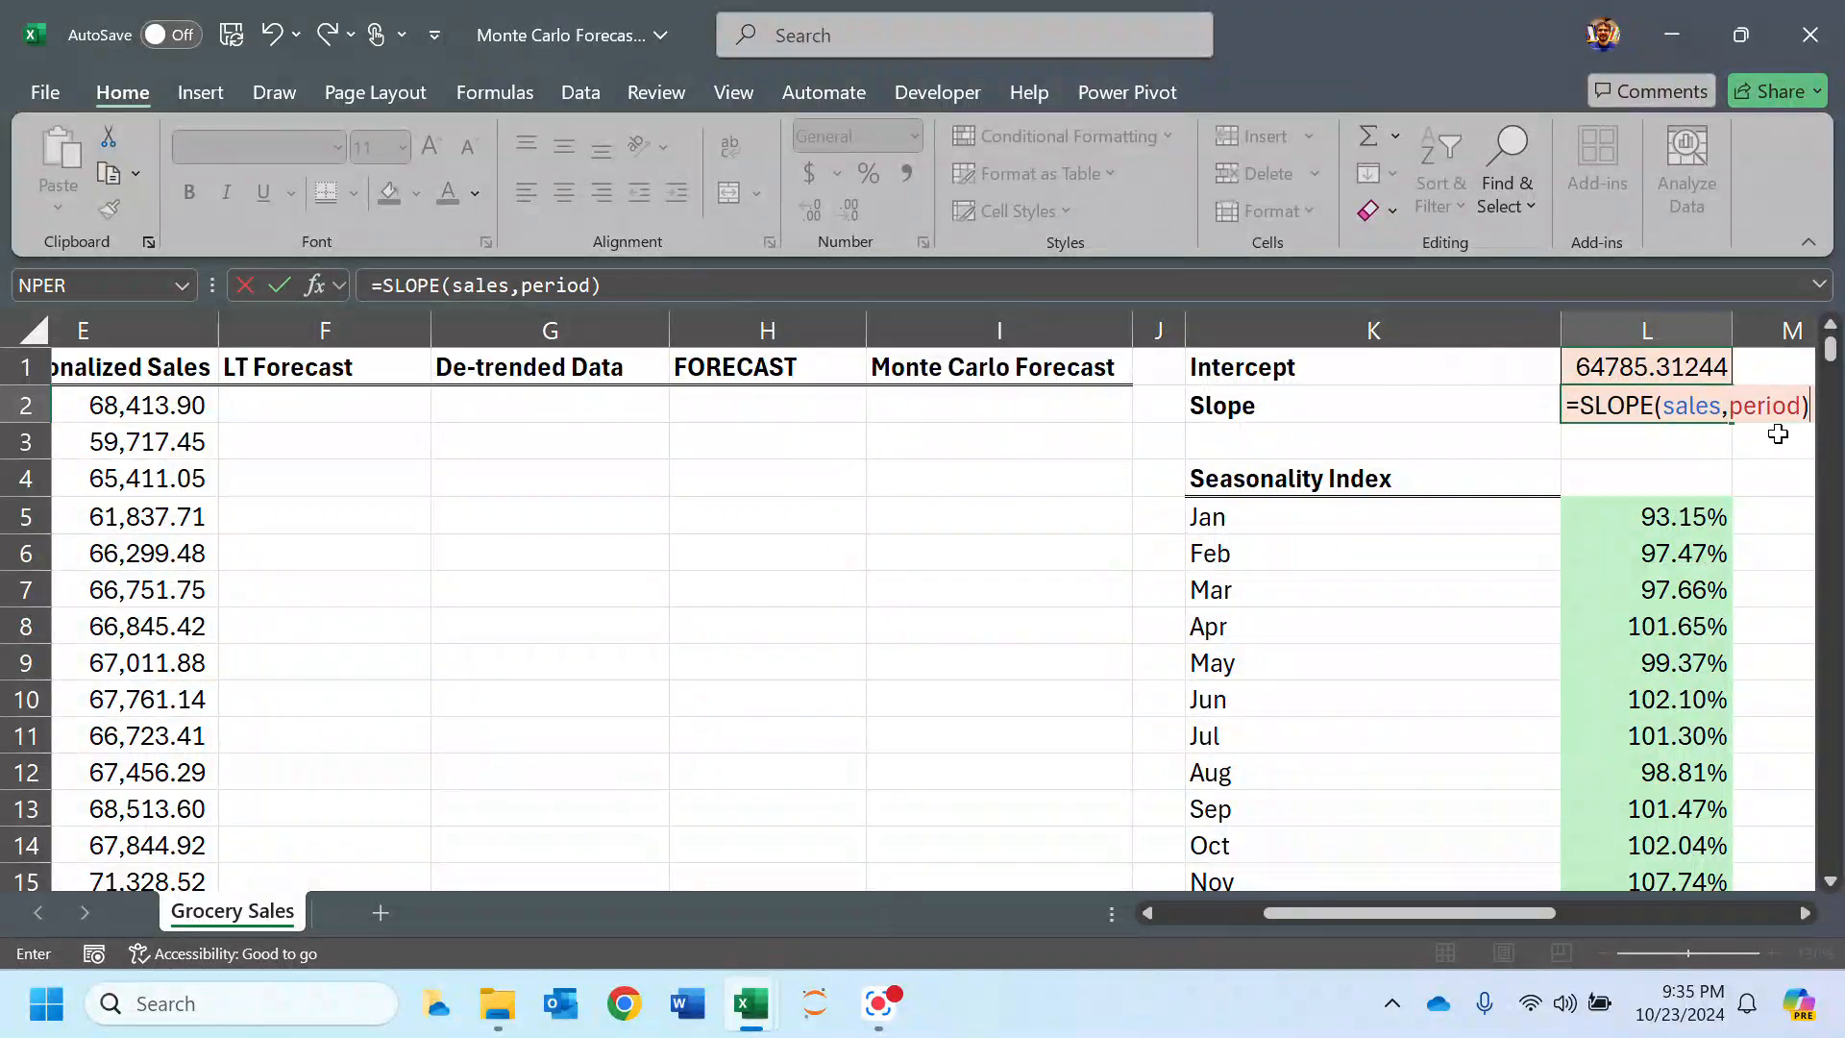
pyautogui.press('Return')
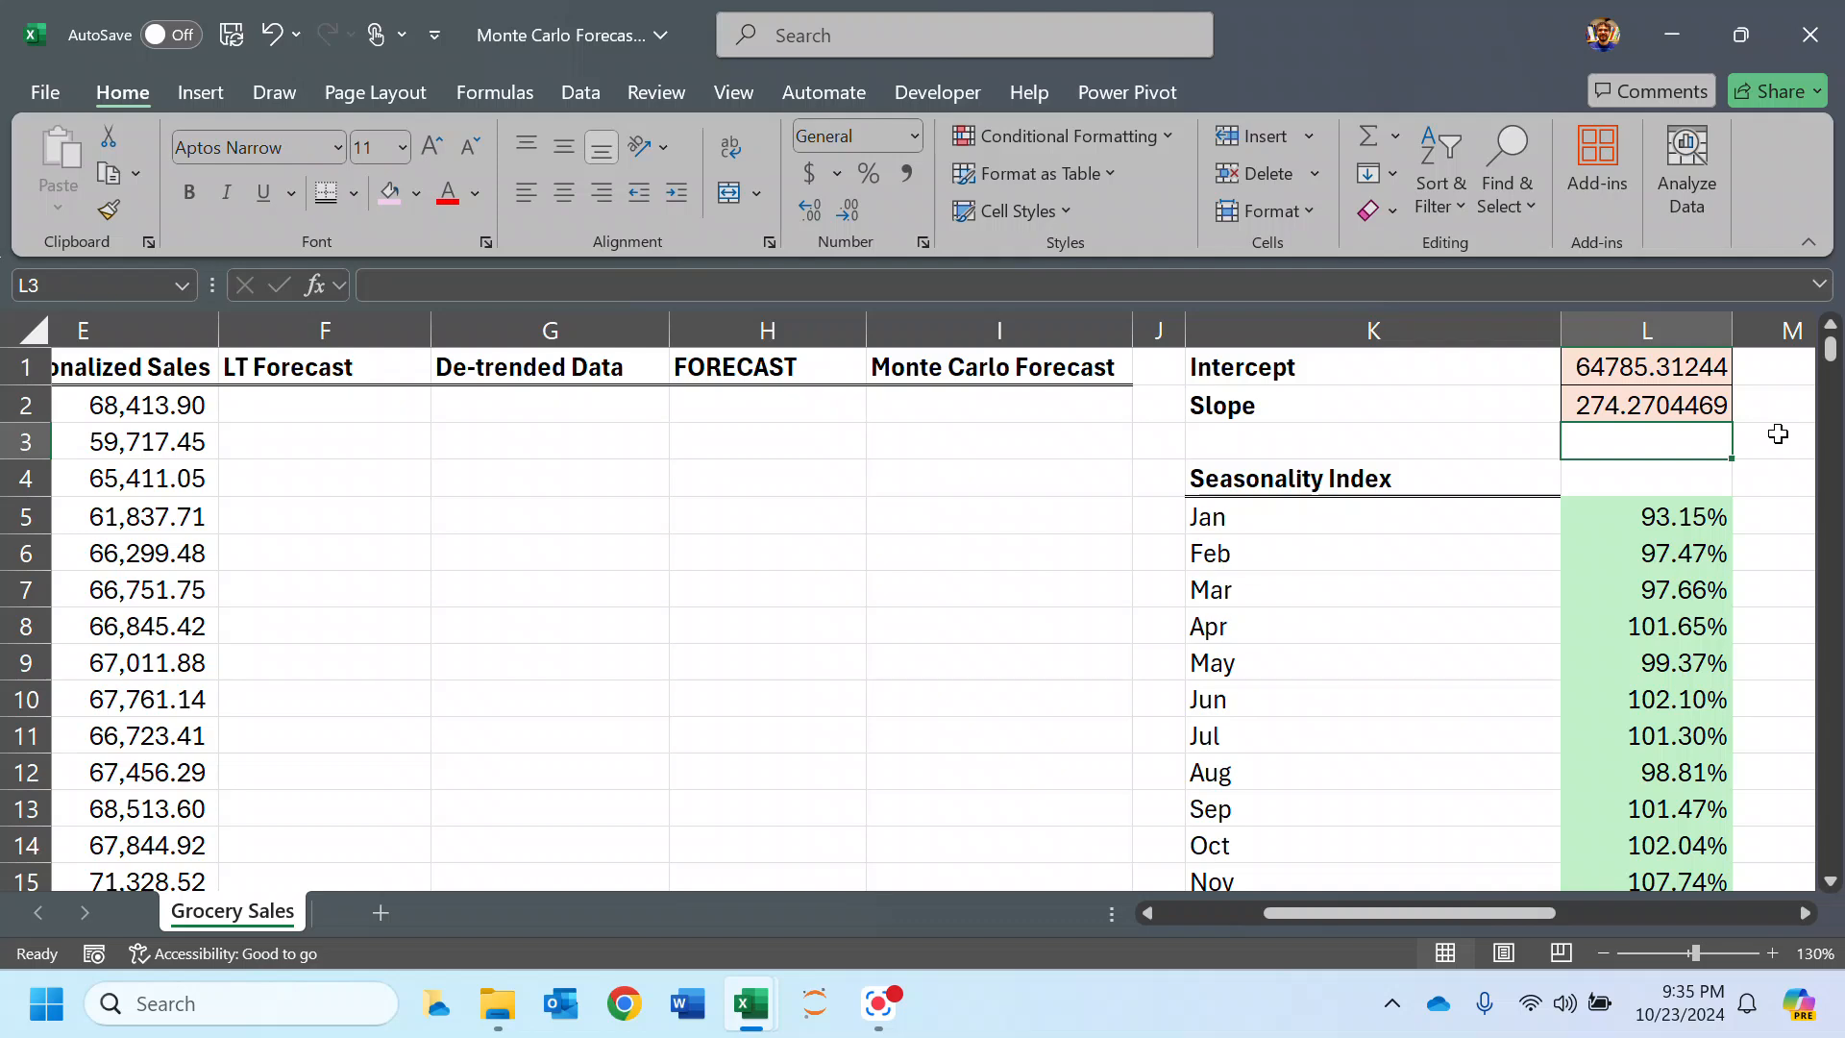
pyautogui.click(1595, 399)
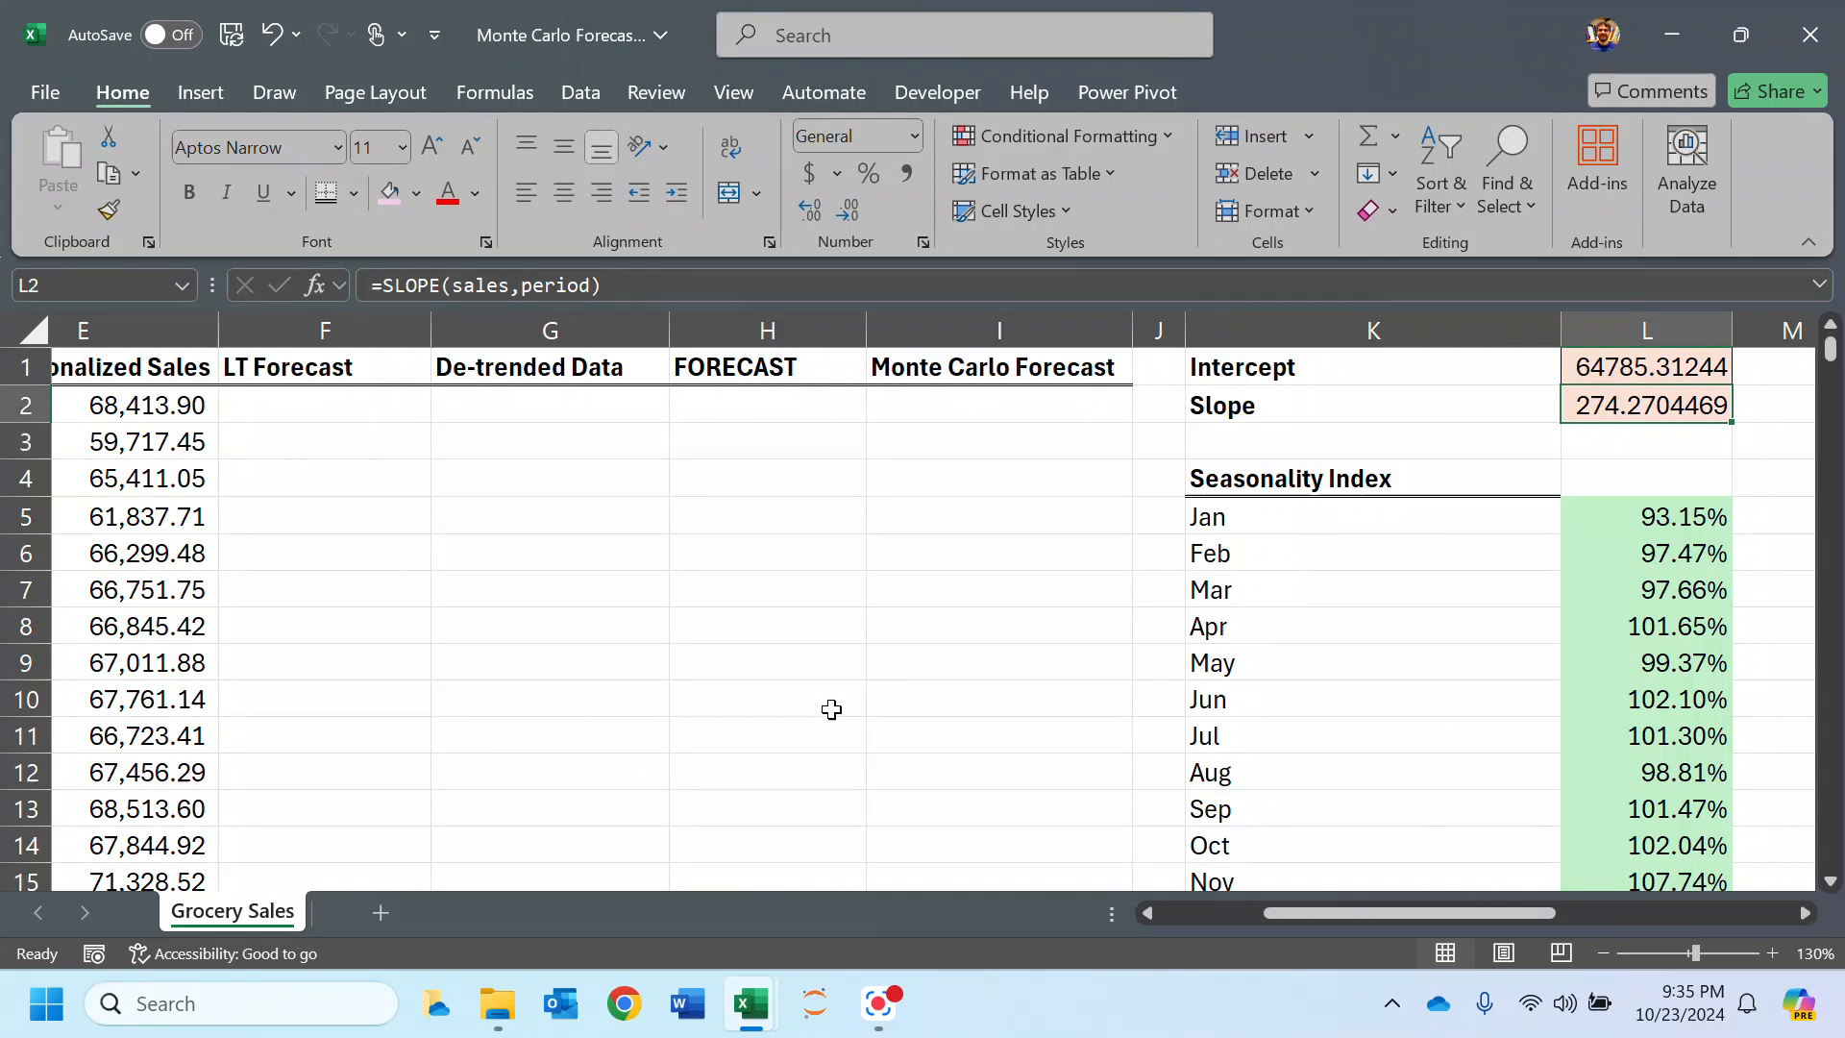
# Step: Enter =L$1+L$2*A2 in F2 as the first LT Forecast value
pyautogui.moveTo(1305, 910); pyautogui.dragTo(1237, 913)
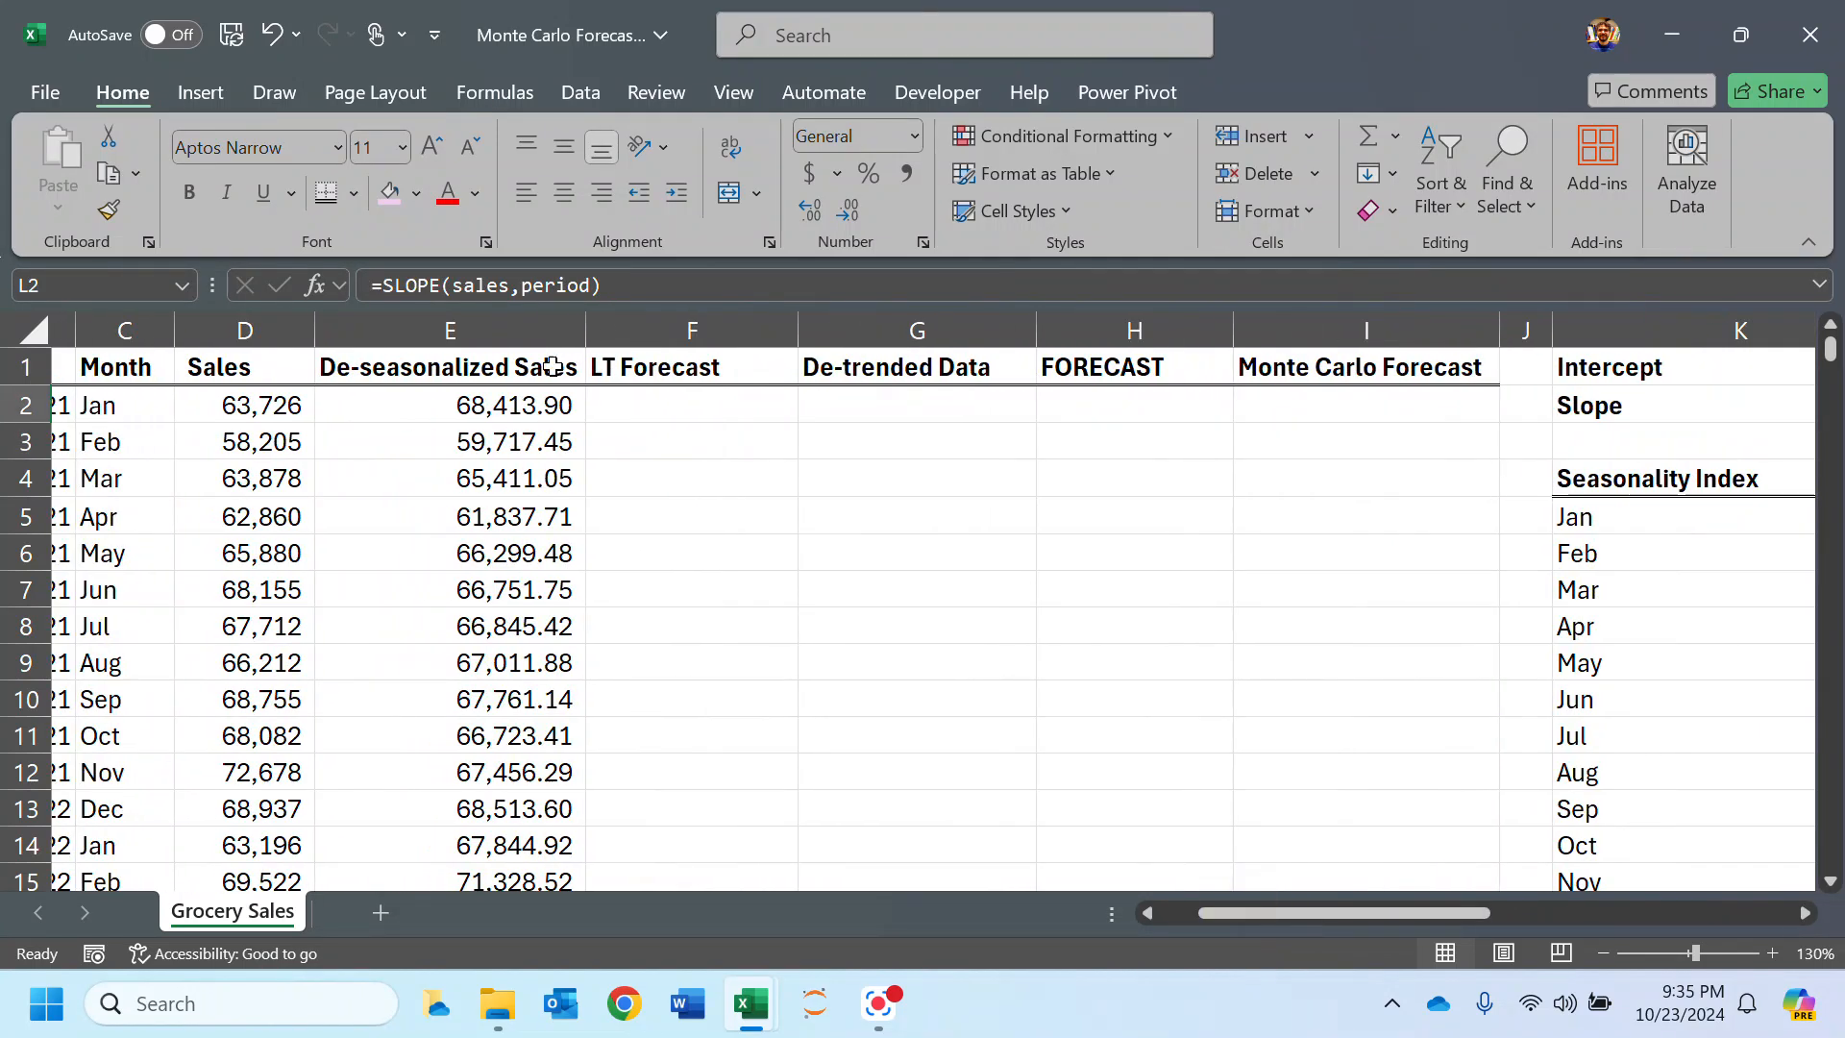
pyautogui.moveTo(1387, 908); pyautogui.dragTo(1462, 907)
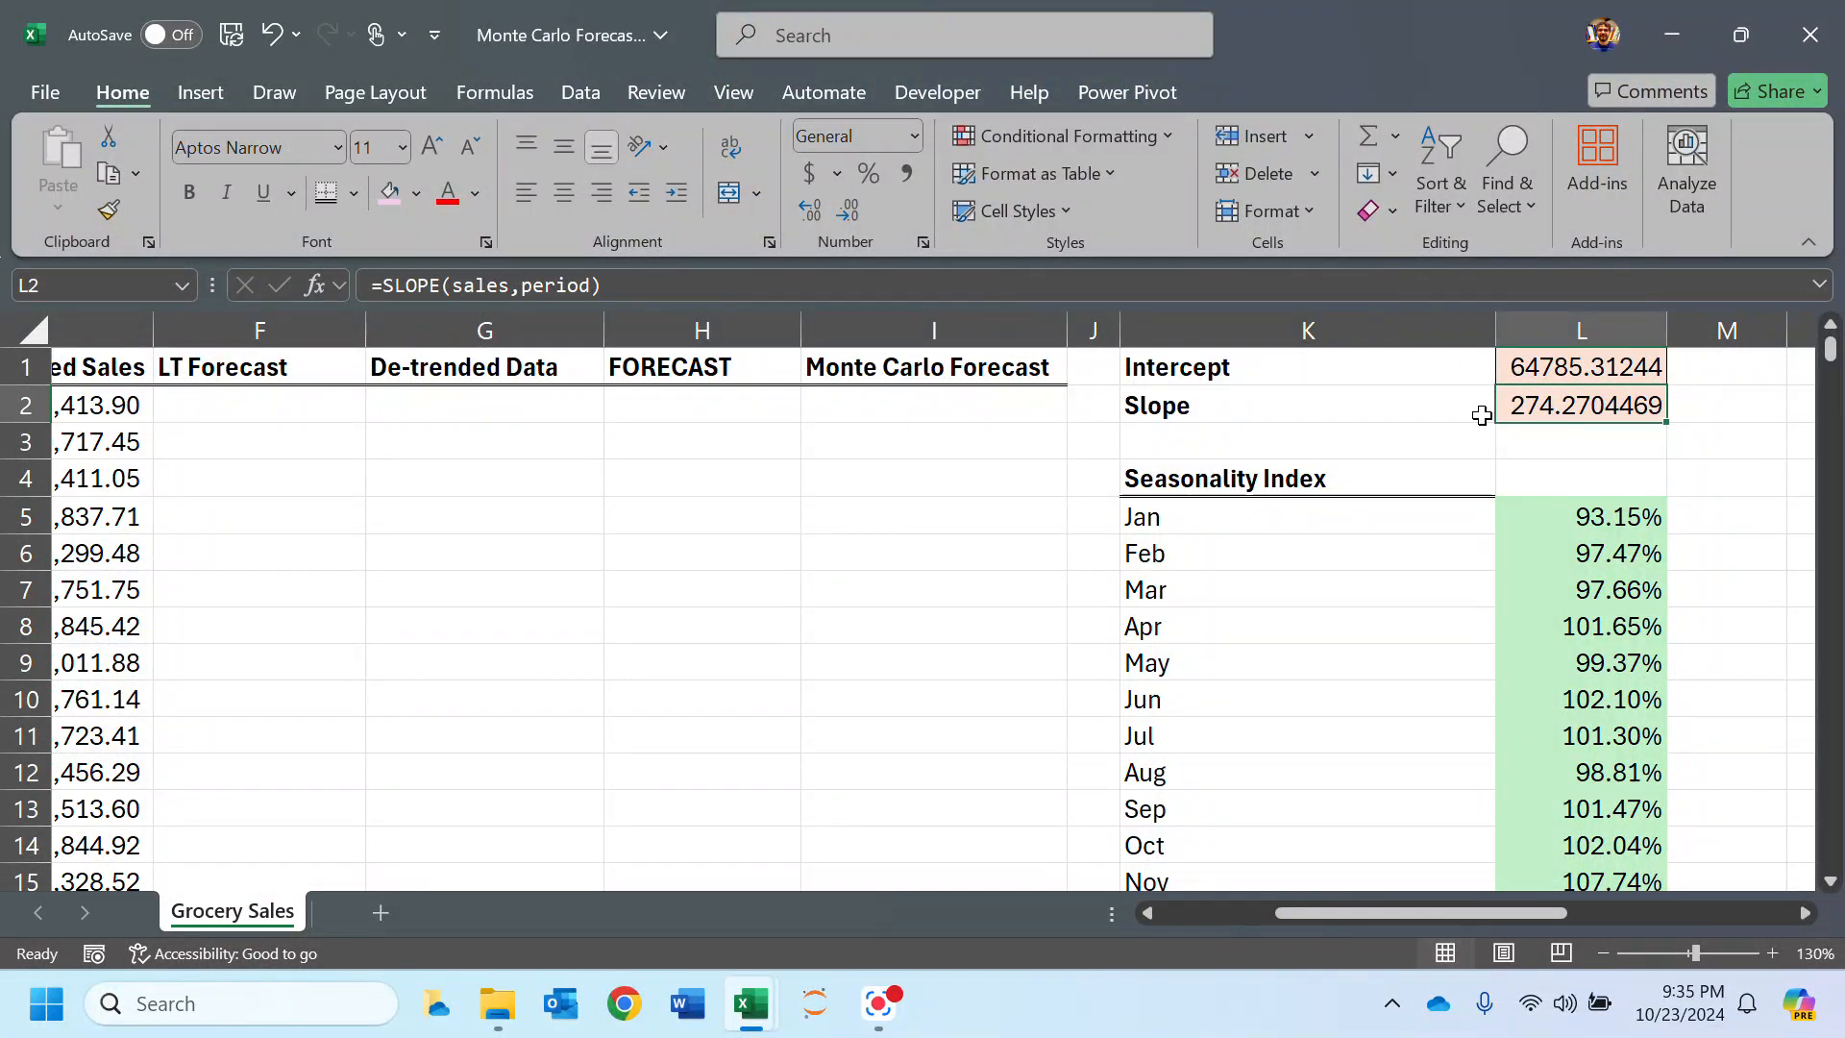
pyautogui.click(327, 402)
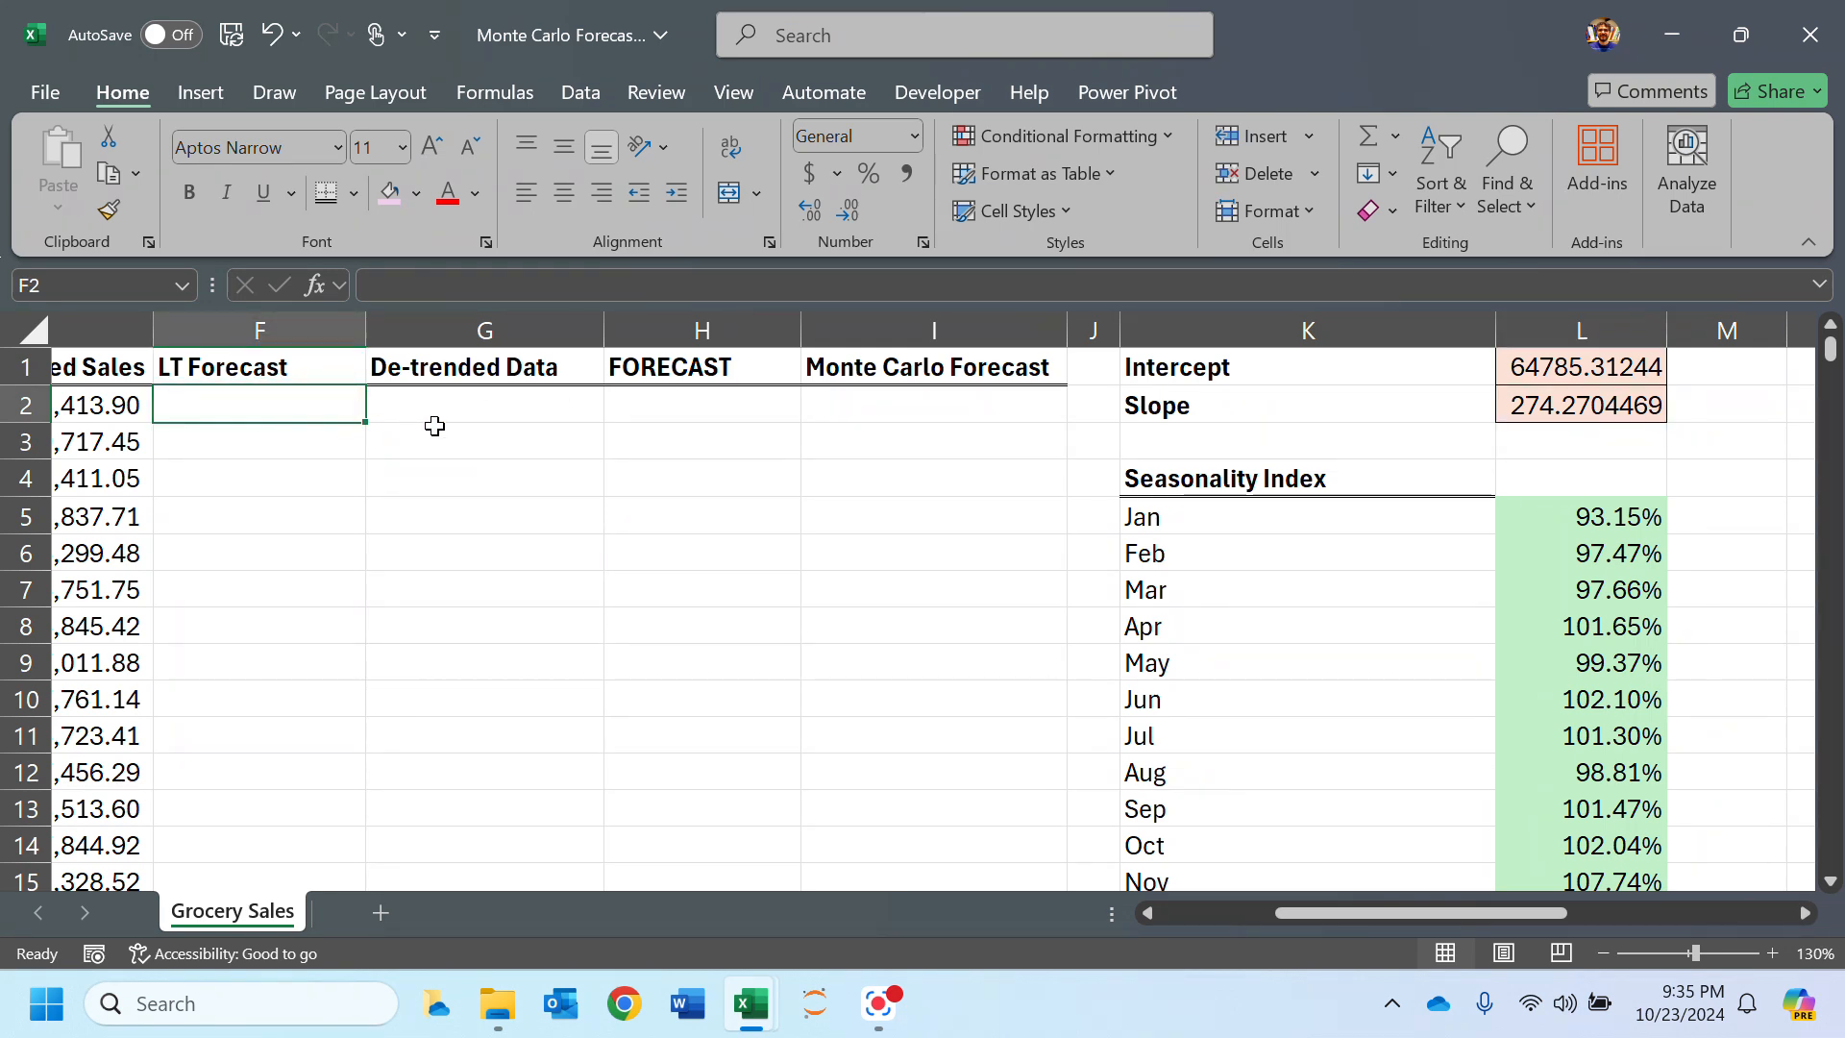
pyautogui.write('=')
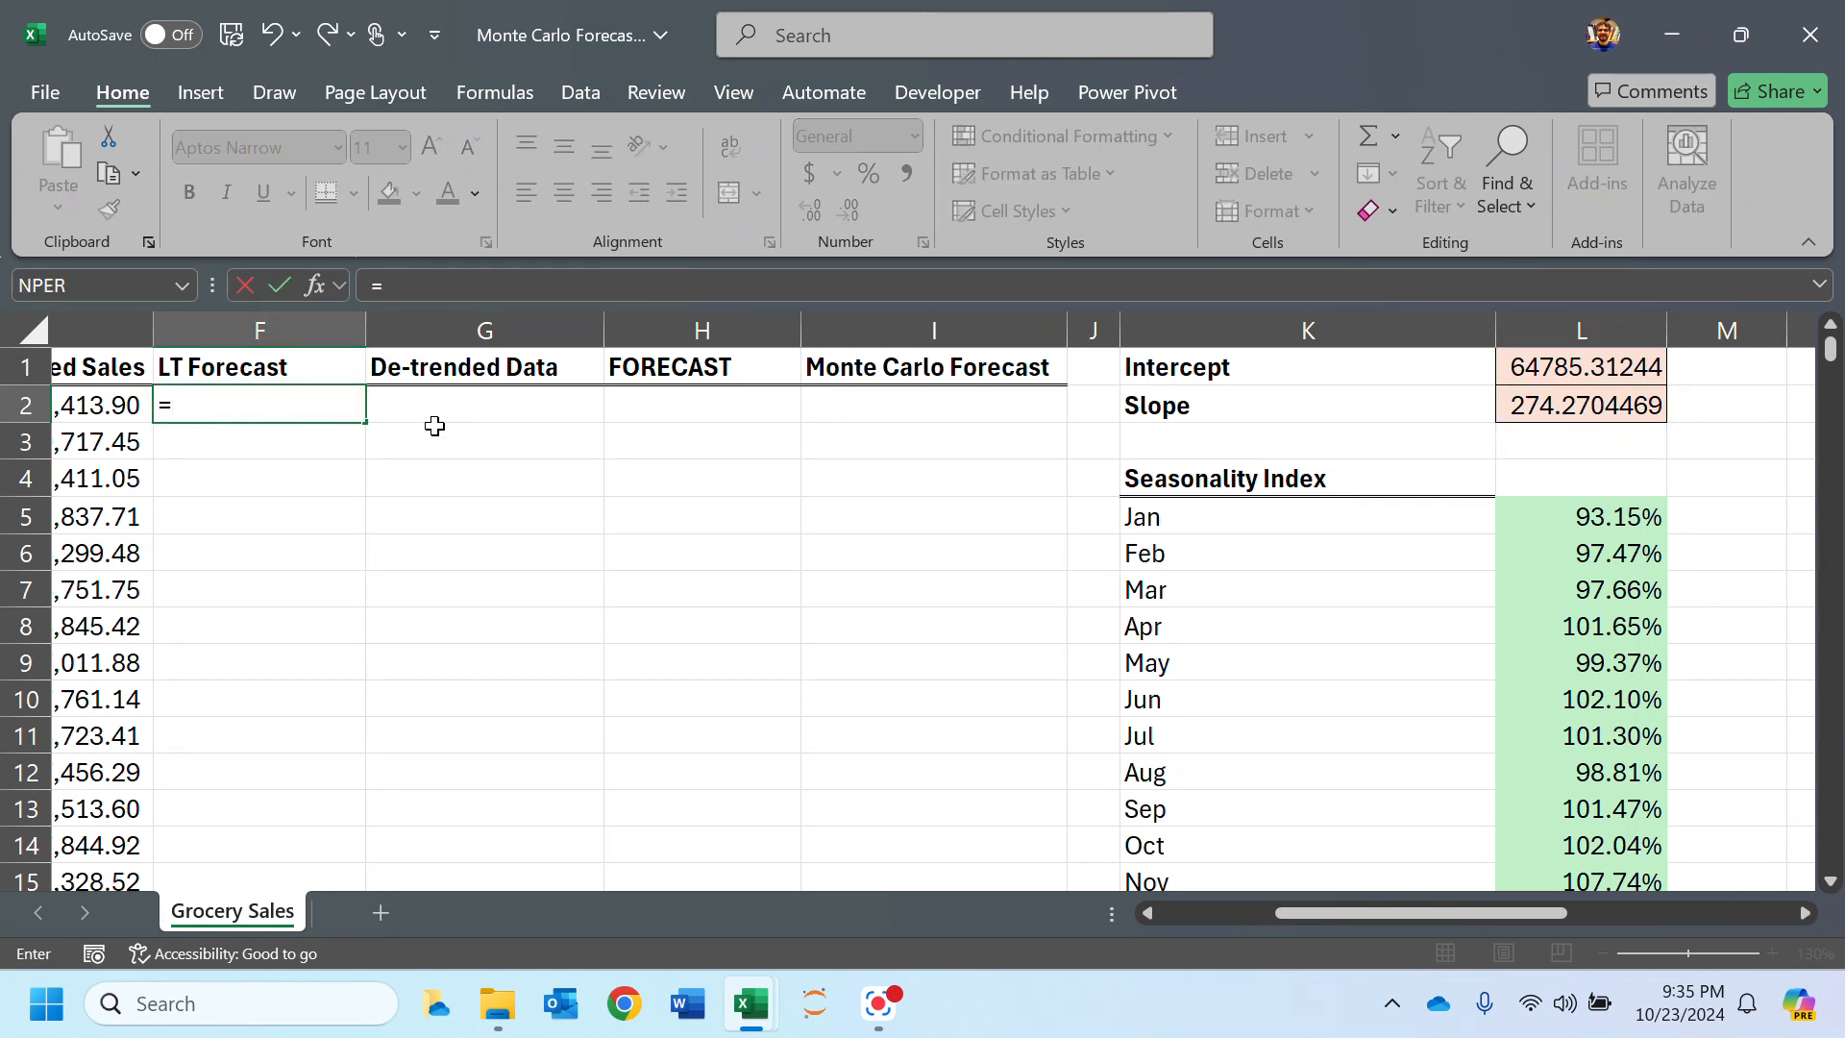
pyautogui.moveTo(1276, 915); pyautogui.dragTo(1140, 930)
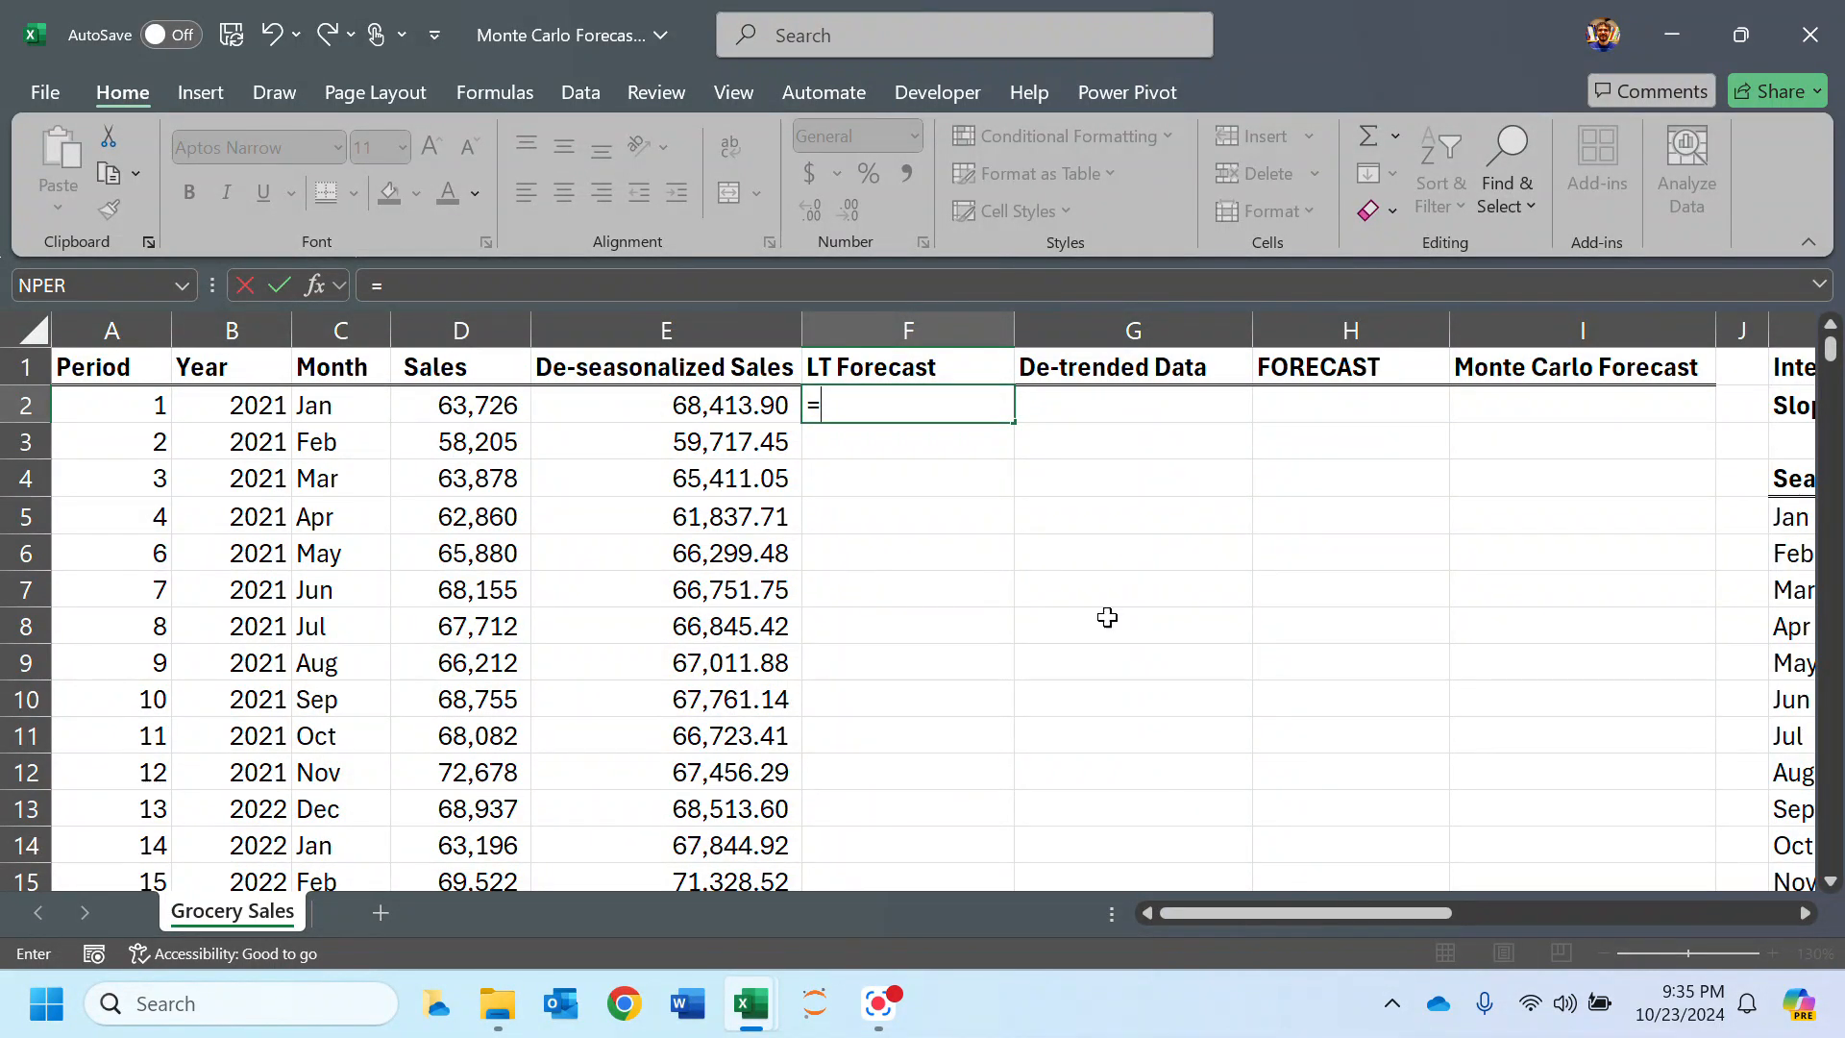
pyautogui.moveTo(1380, 910); pyautogui.dragTo(1495, 926)
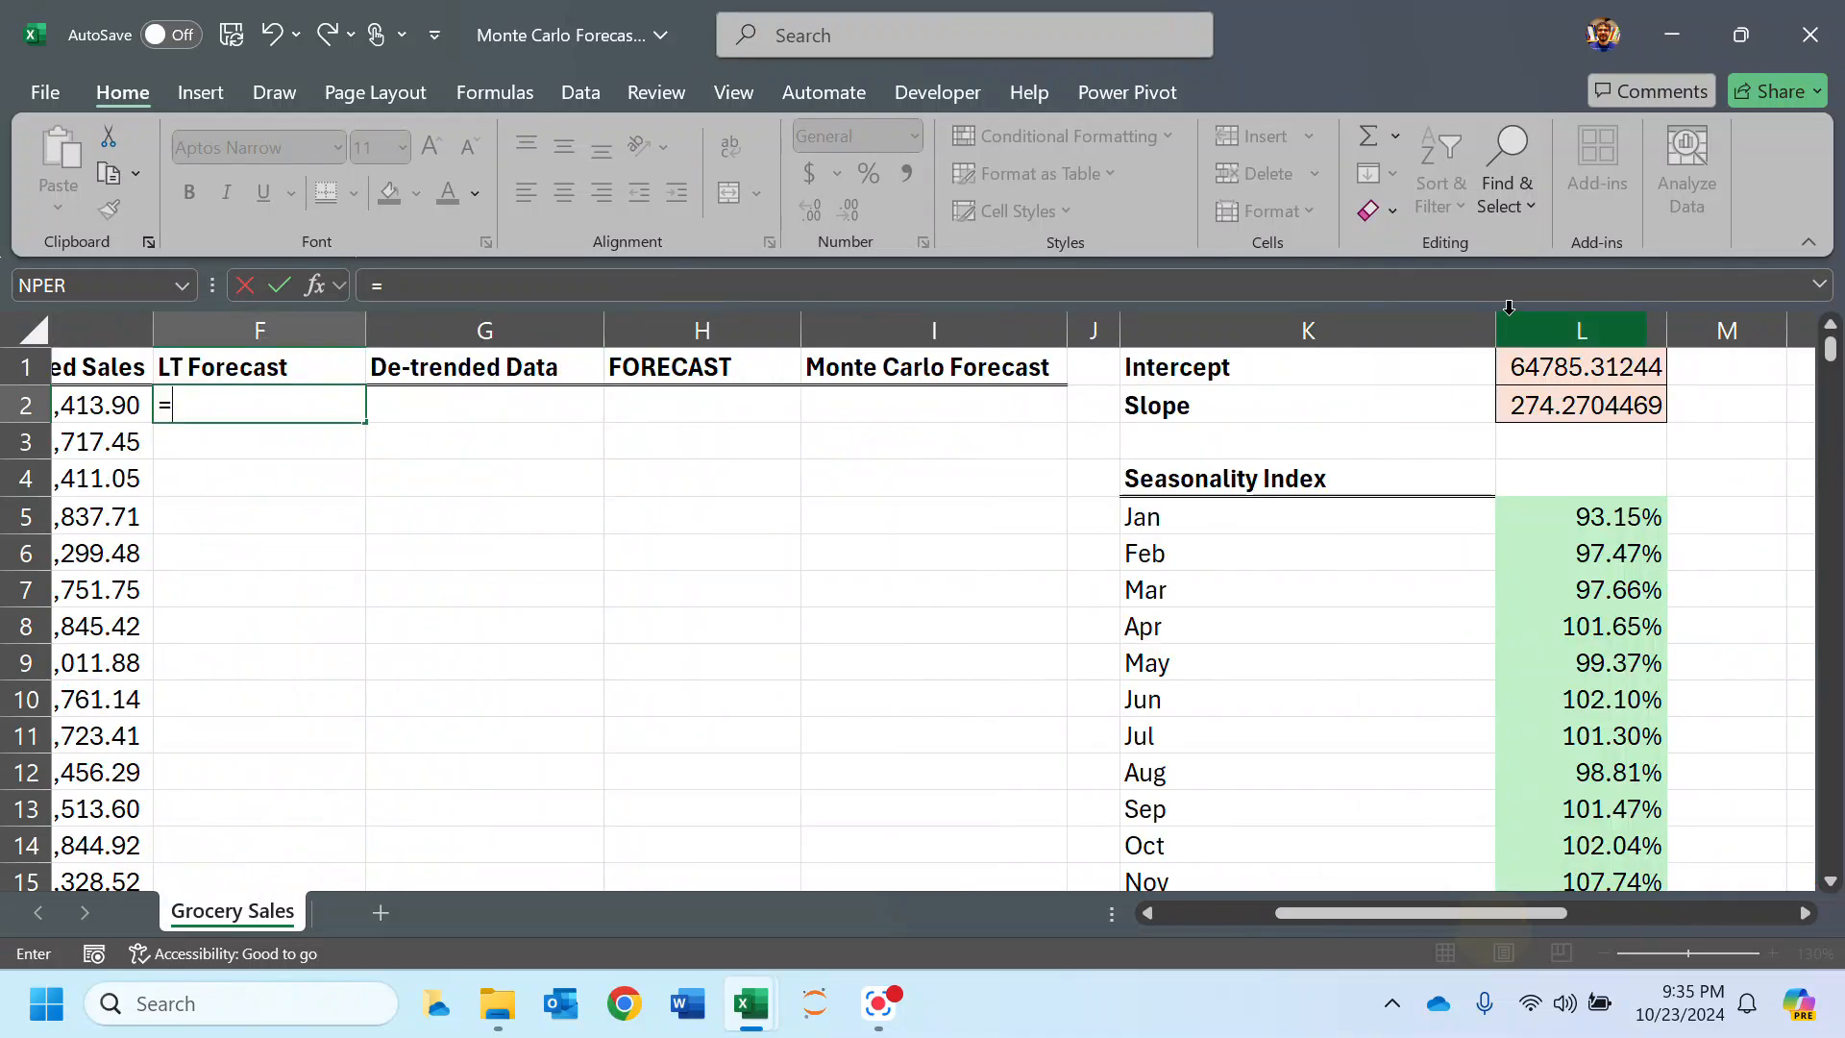
pyautogui.click(1544, 361)
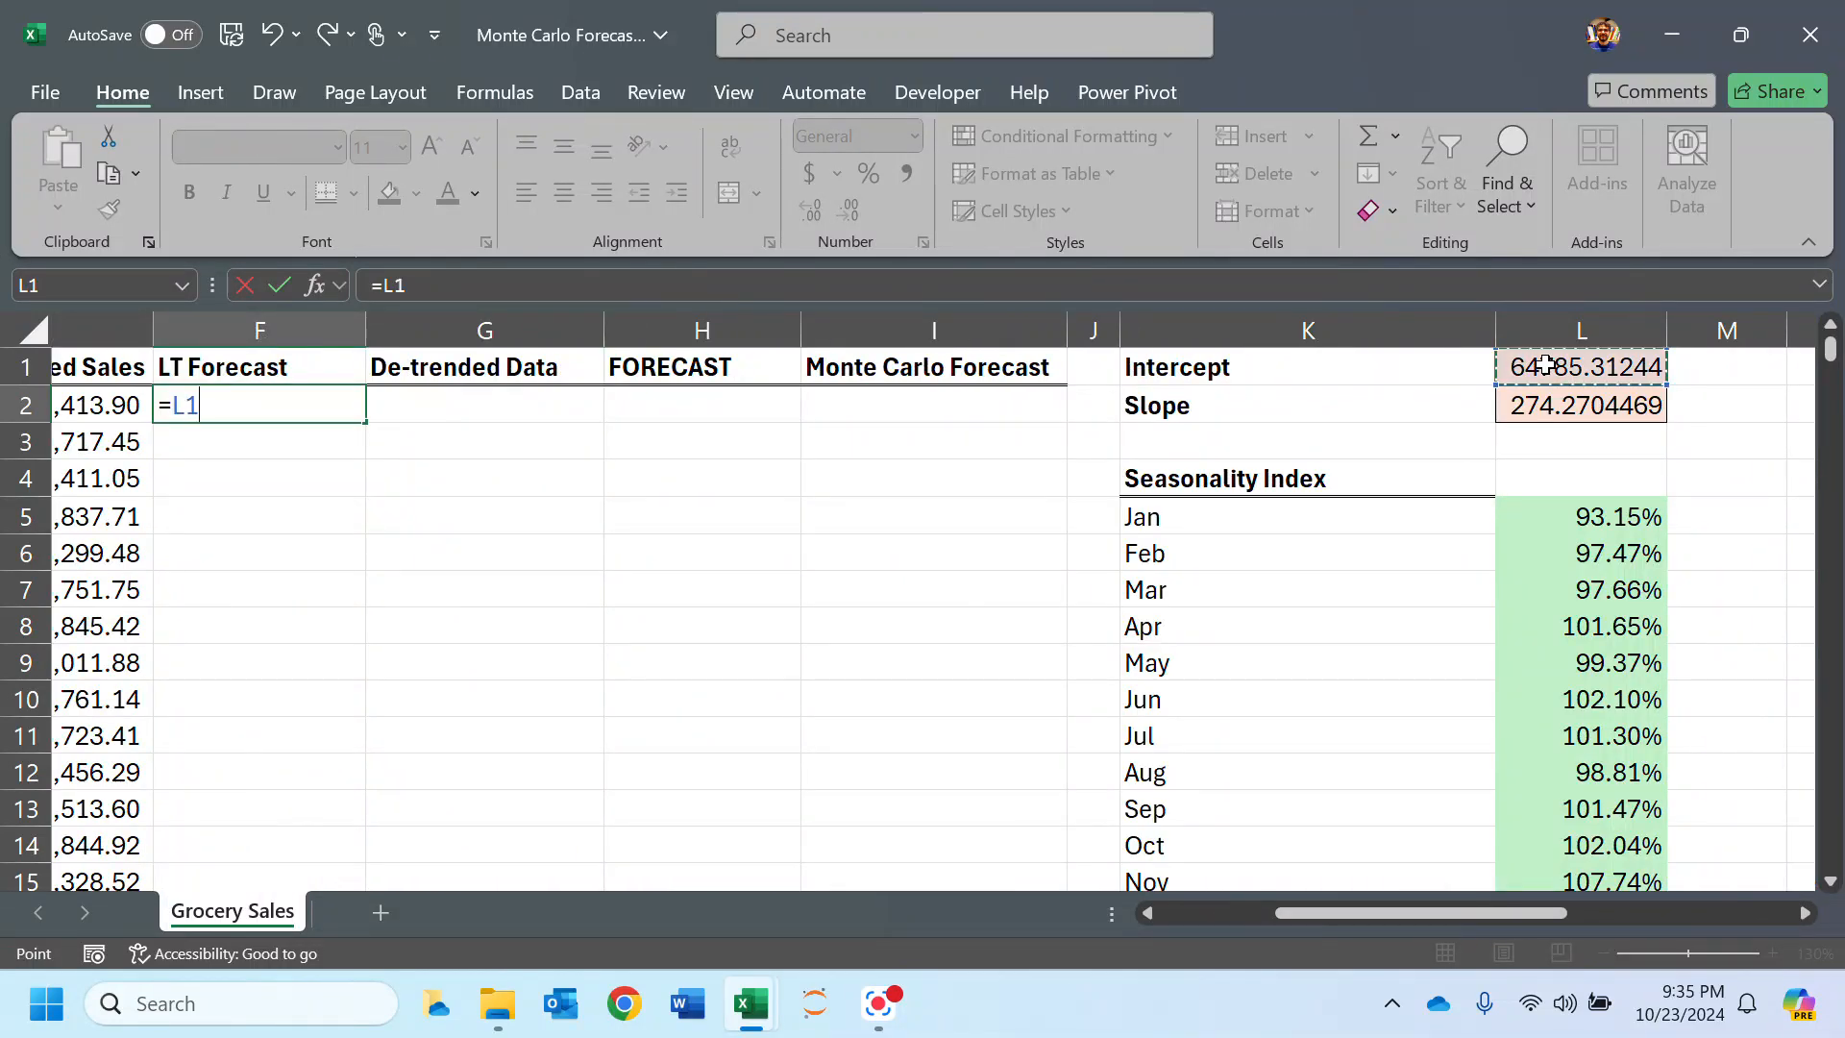
pyautogui.press('F4')
pyautogui.press('F4')
pyautogui.write('+')
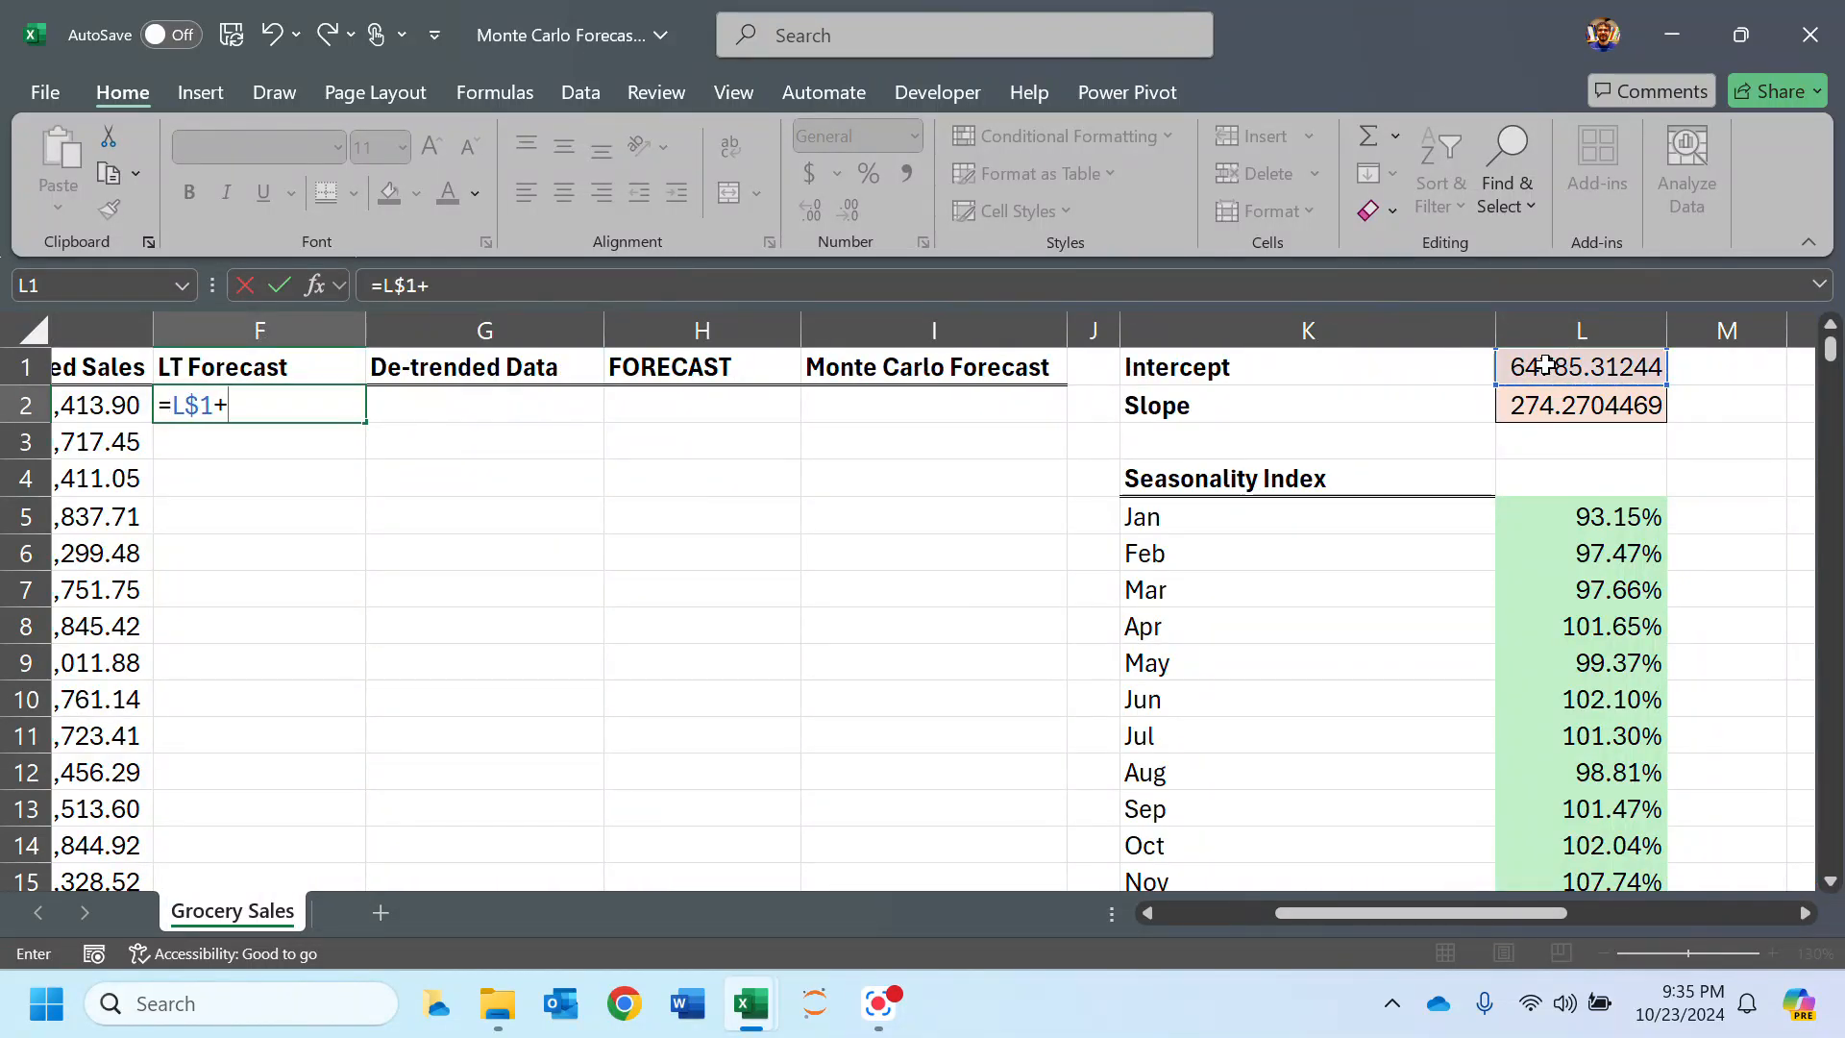
pyautogui.click(1584, 407)
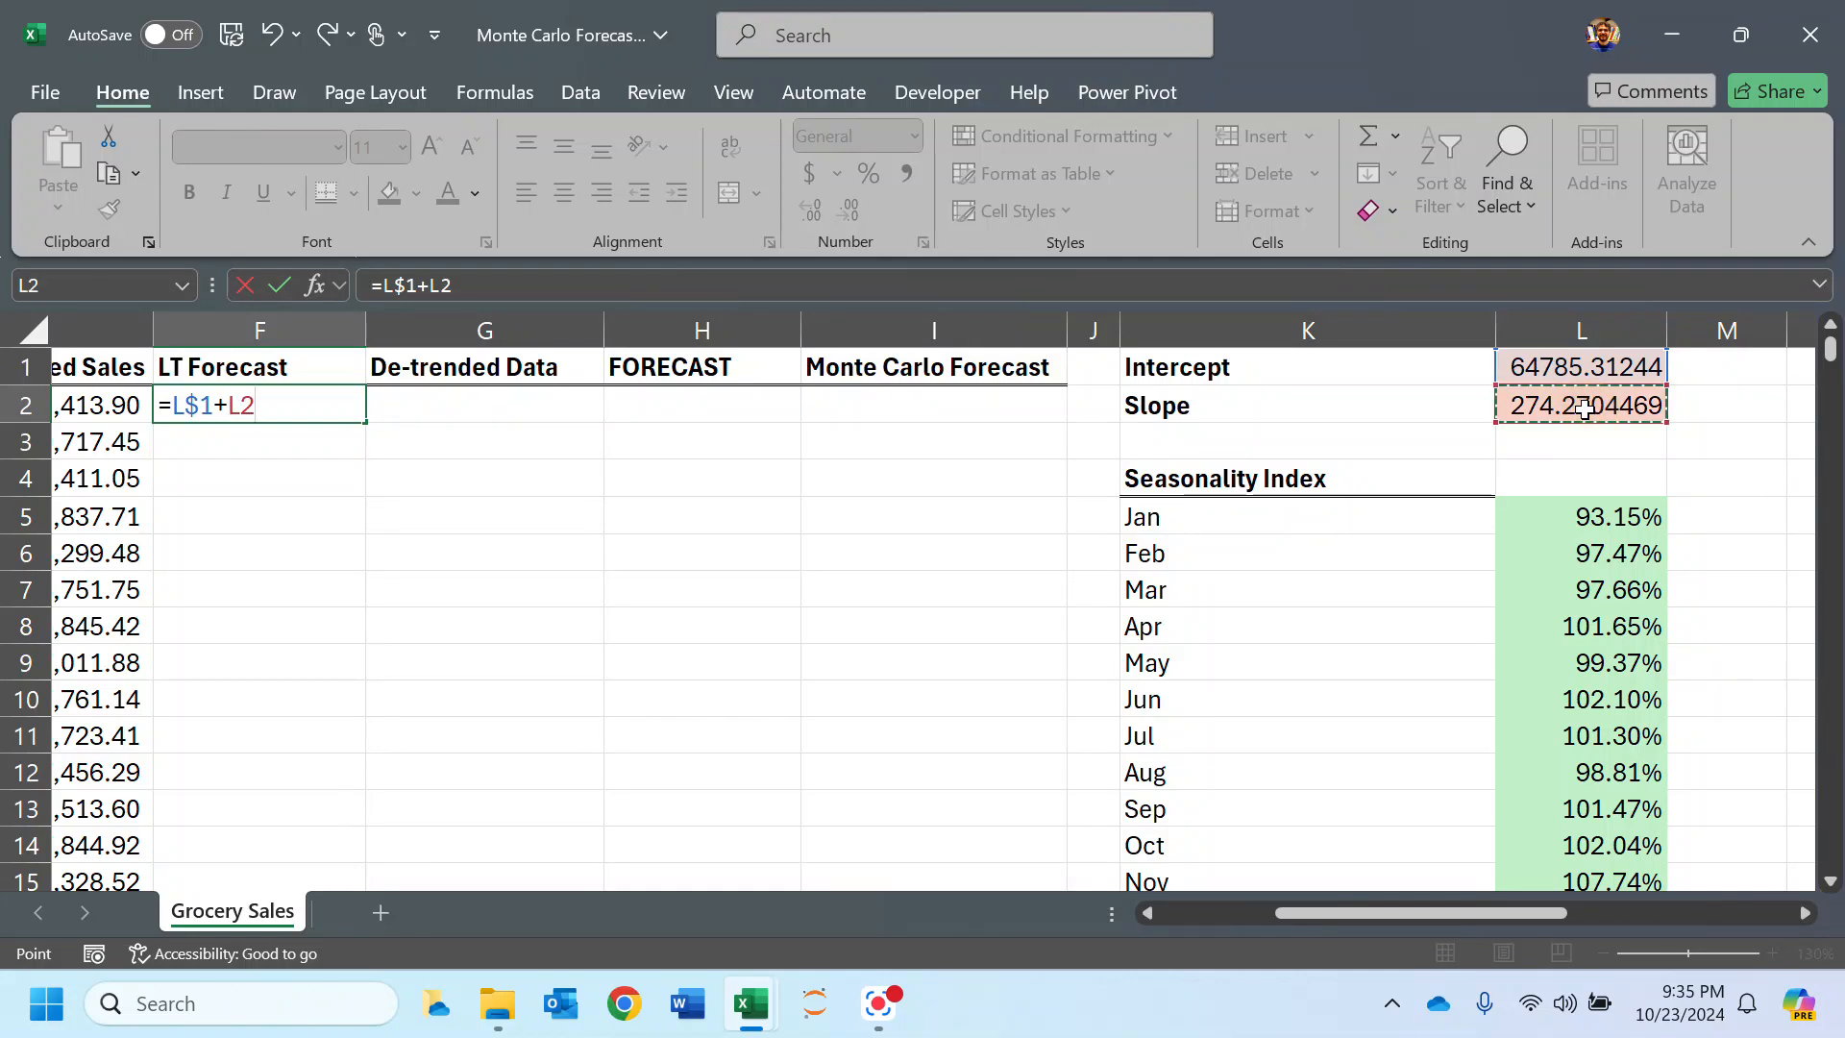
pyautogui.press('F4')
pyautogui.press('F4')
pyautogui.write('*')
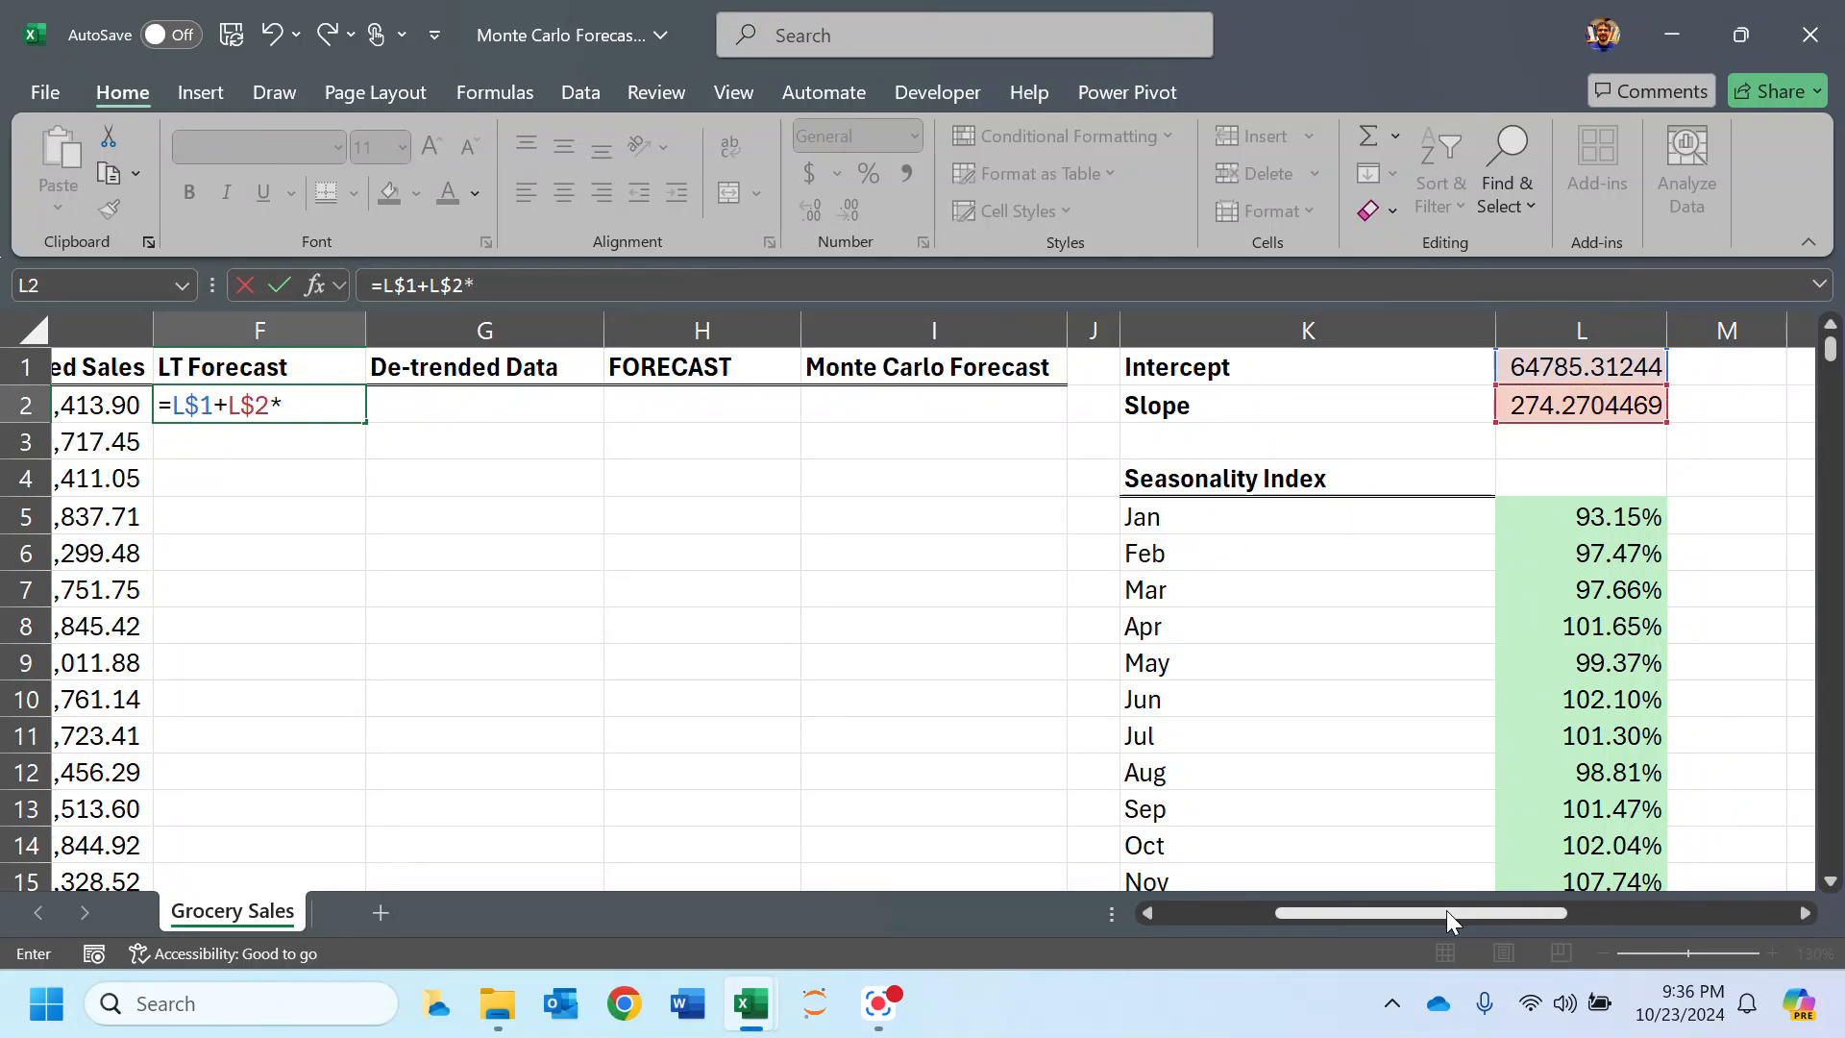
pyautogui.moveTo(1445, 910); pyautogui.dragTo(1330, 912)
pyautogui.click(156, 408)
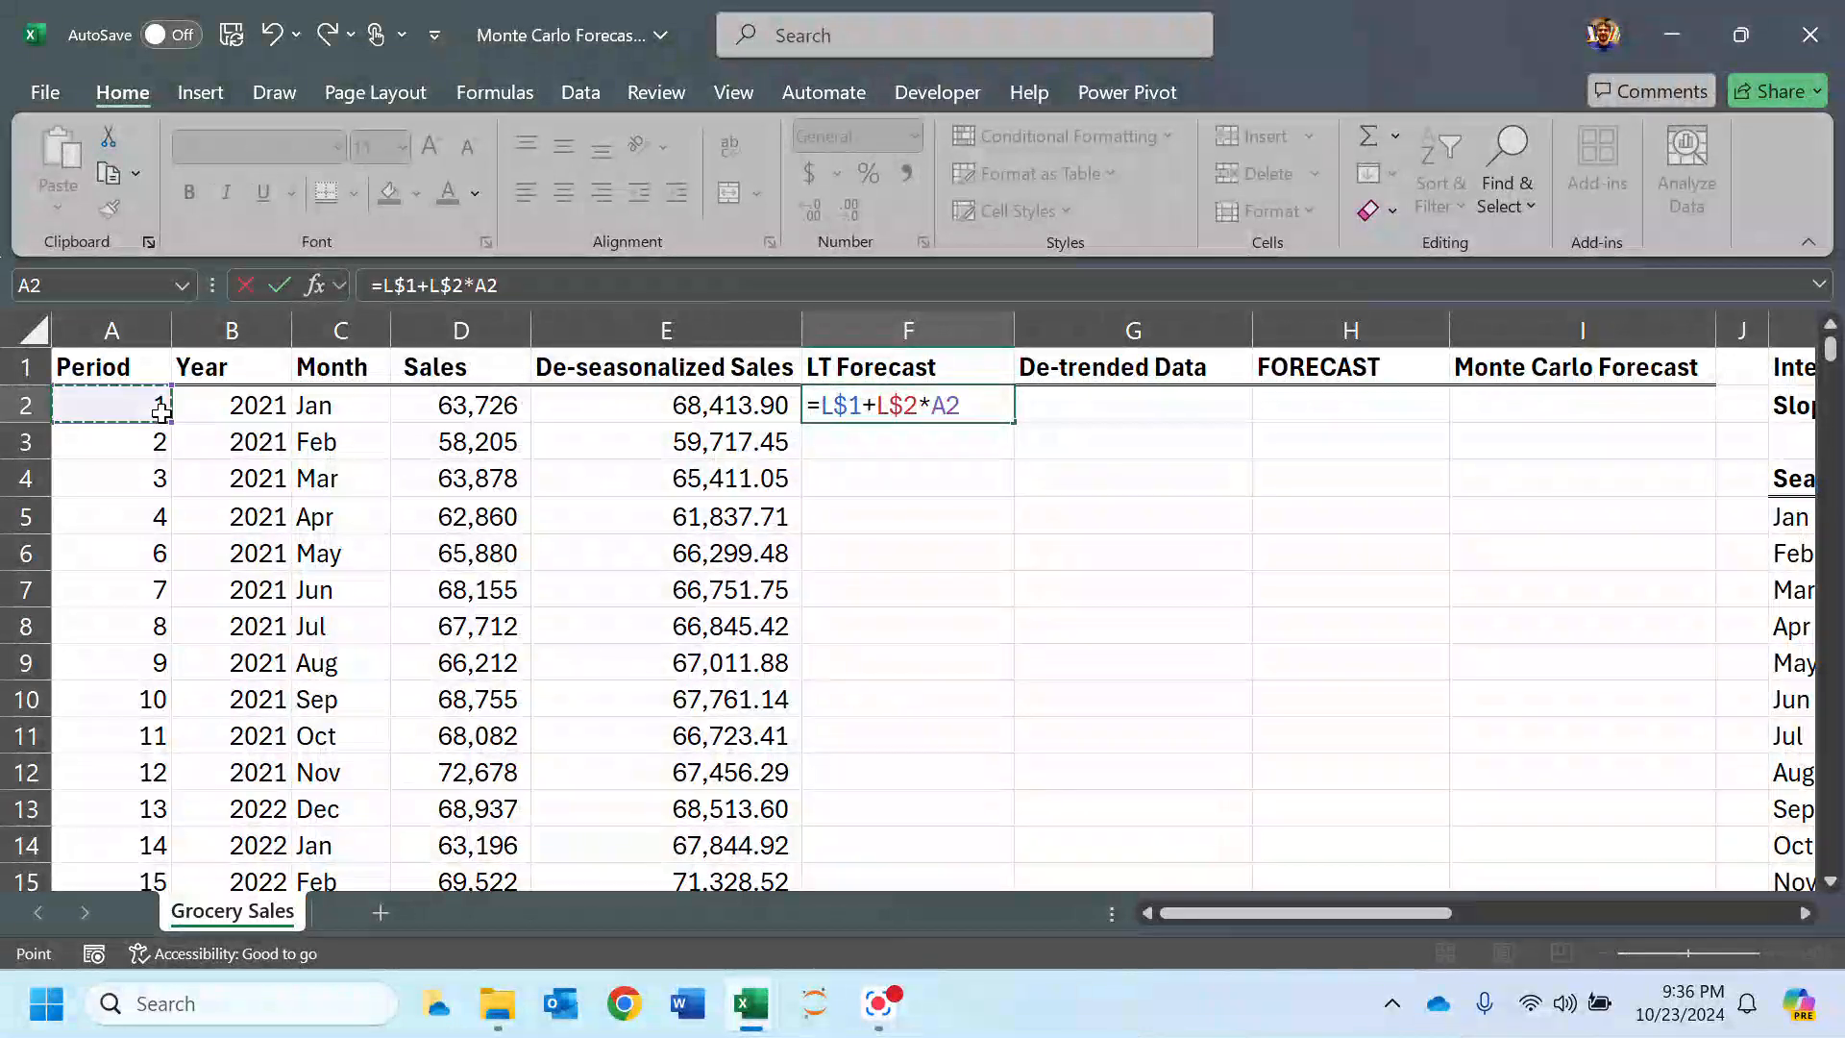
pyautogui.press('Return')
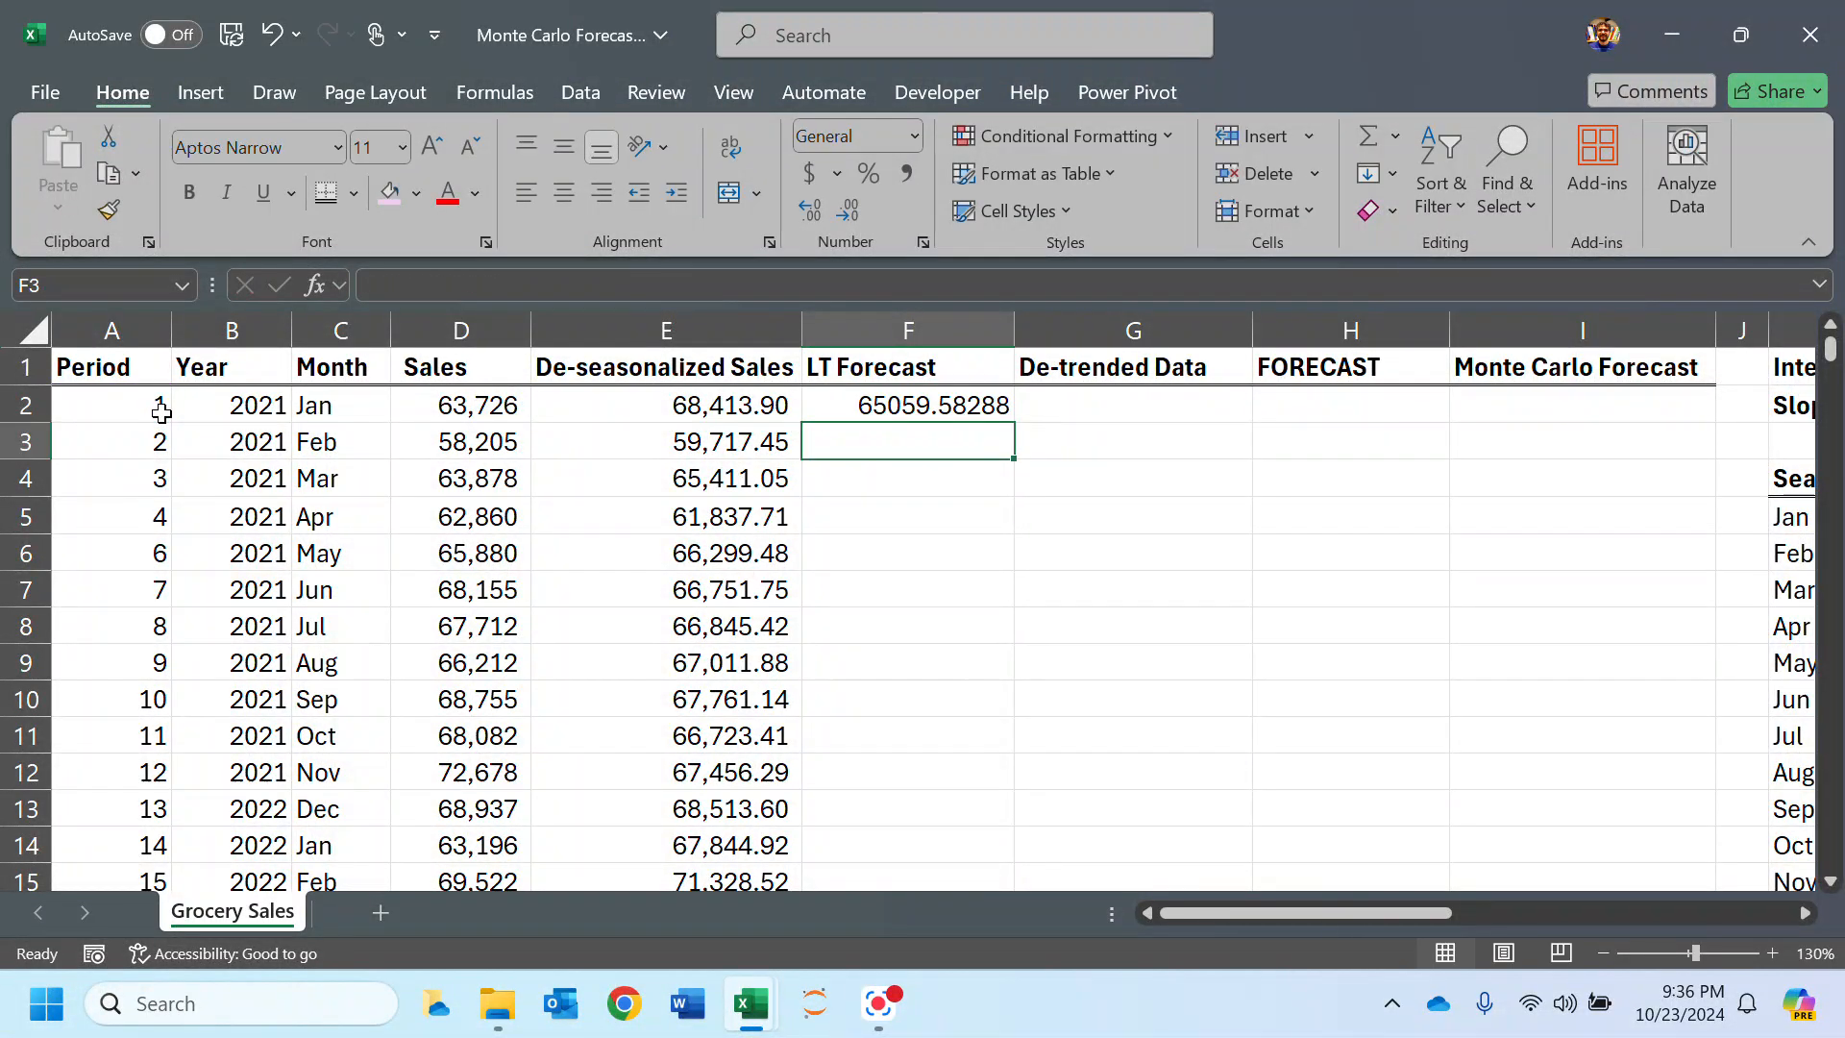
# Step: Fill the LT Forecast formula down from F2 to F48 and check the filled column
pyautogui.click(961, 402)
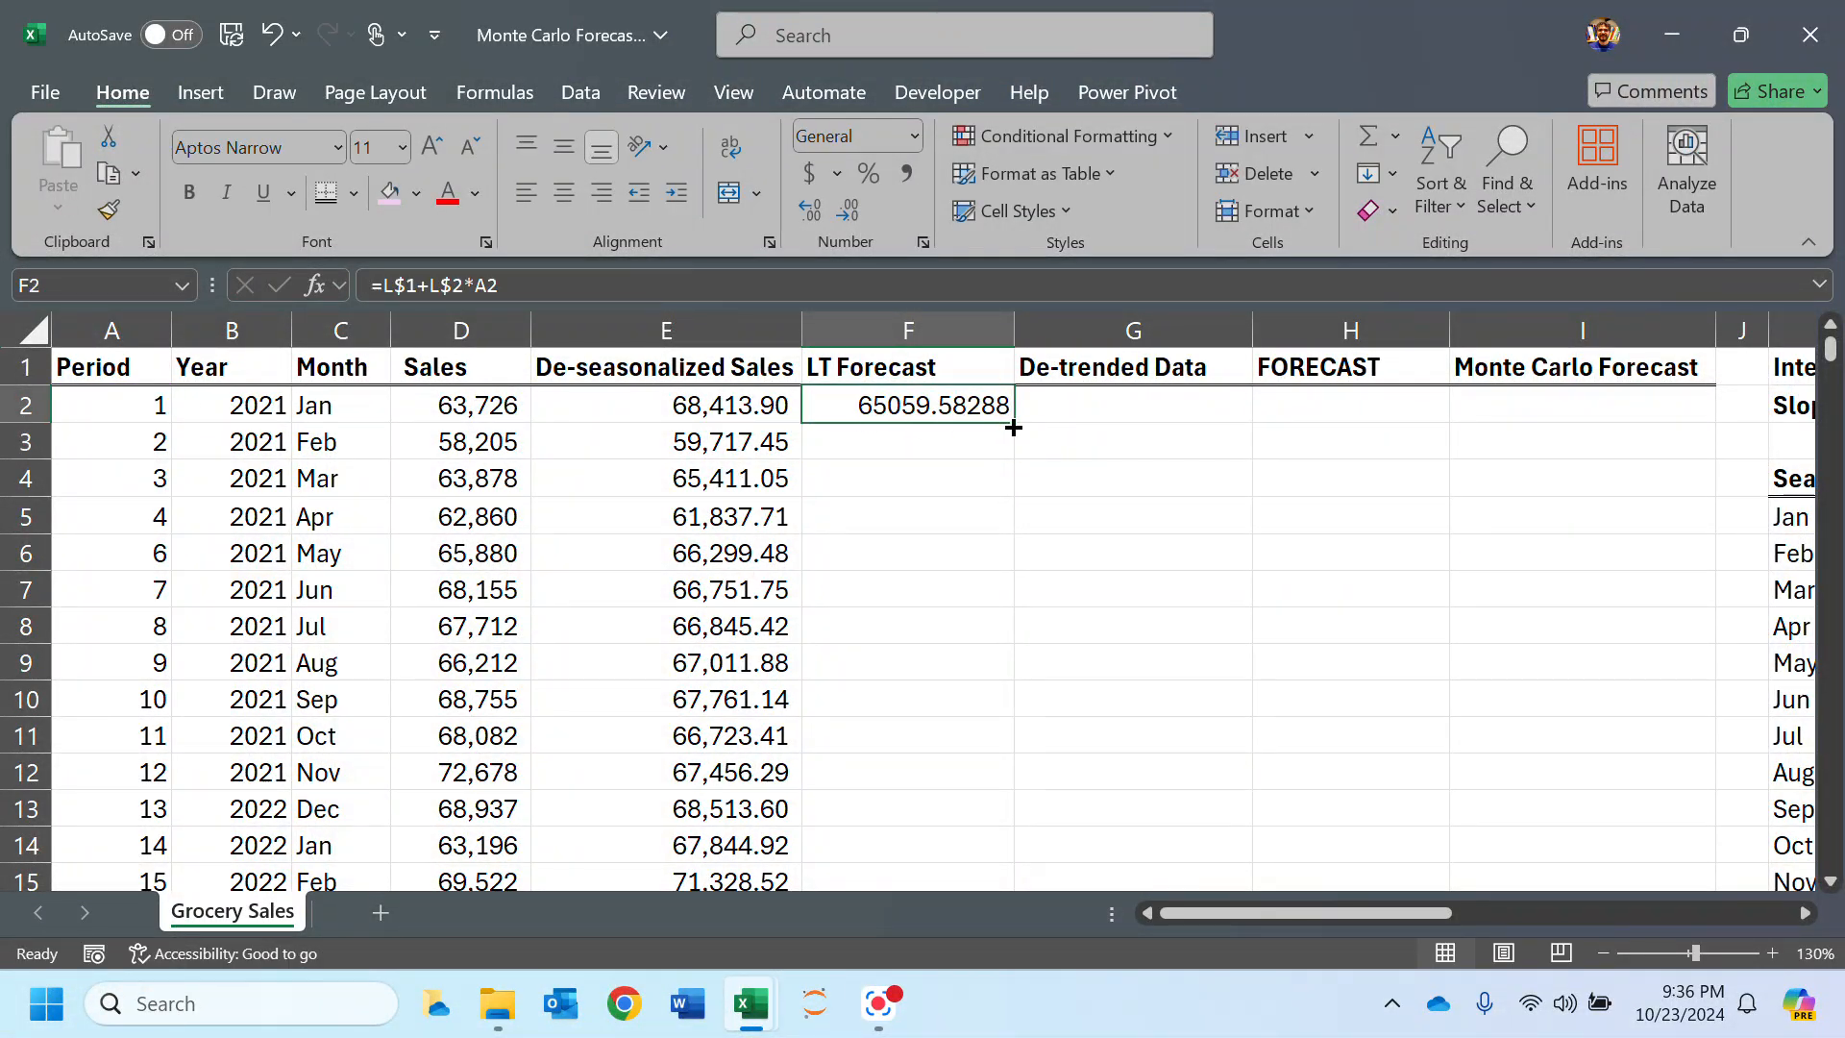
pyautogui.doubleClick(1012, 422)
pyautogui.scroll(-13, 1038, 518)
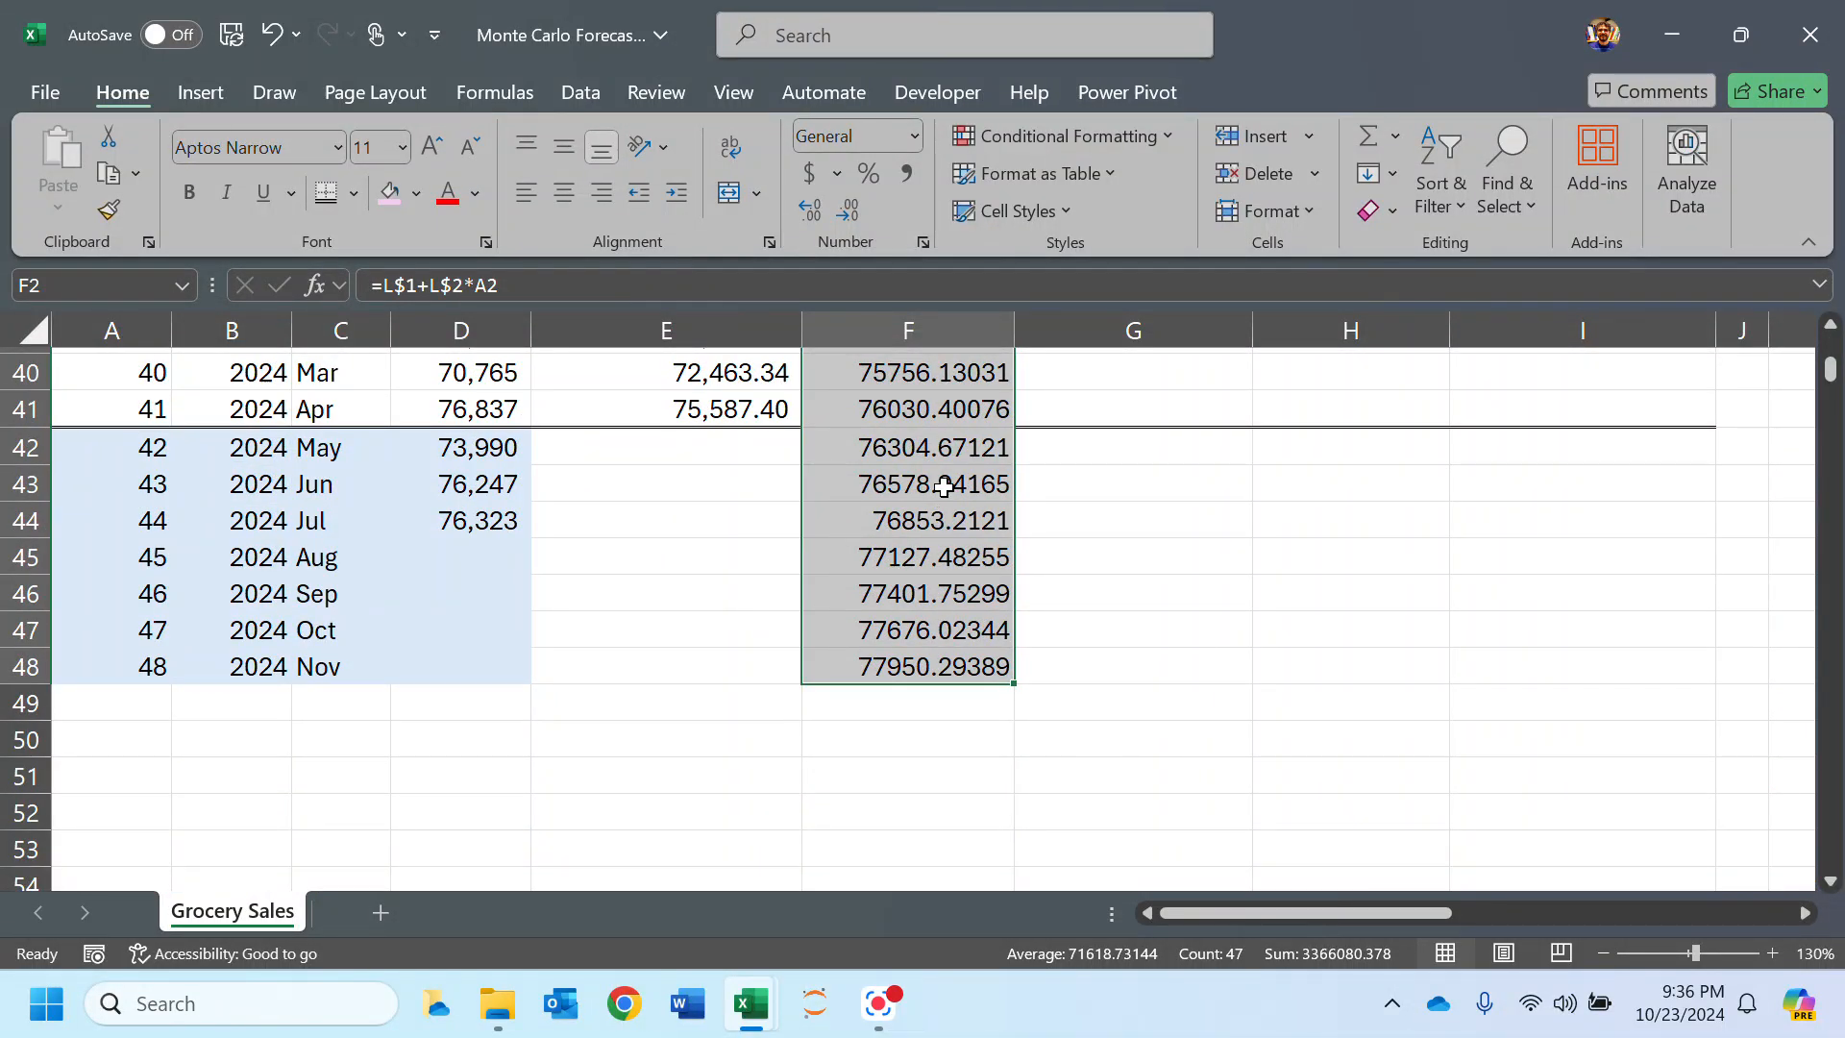
pyautogui.scroll(13, 943, 487)
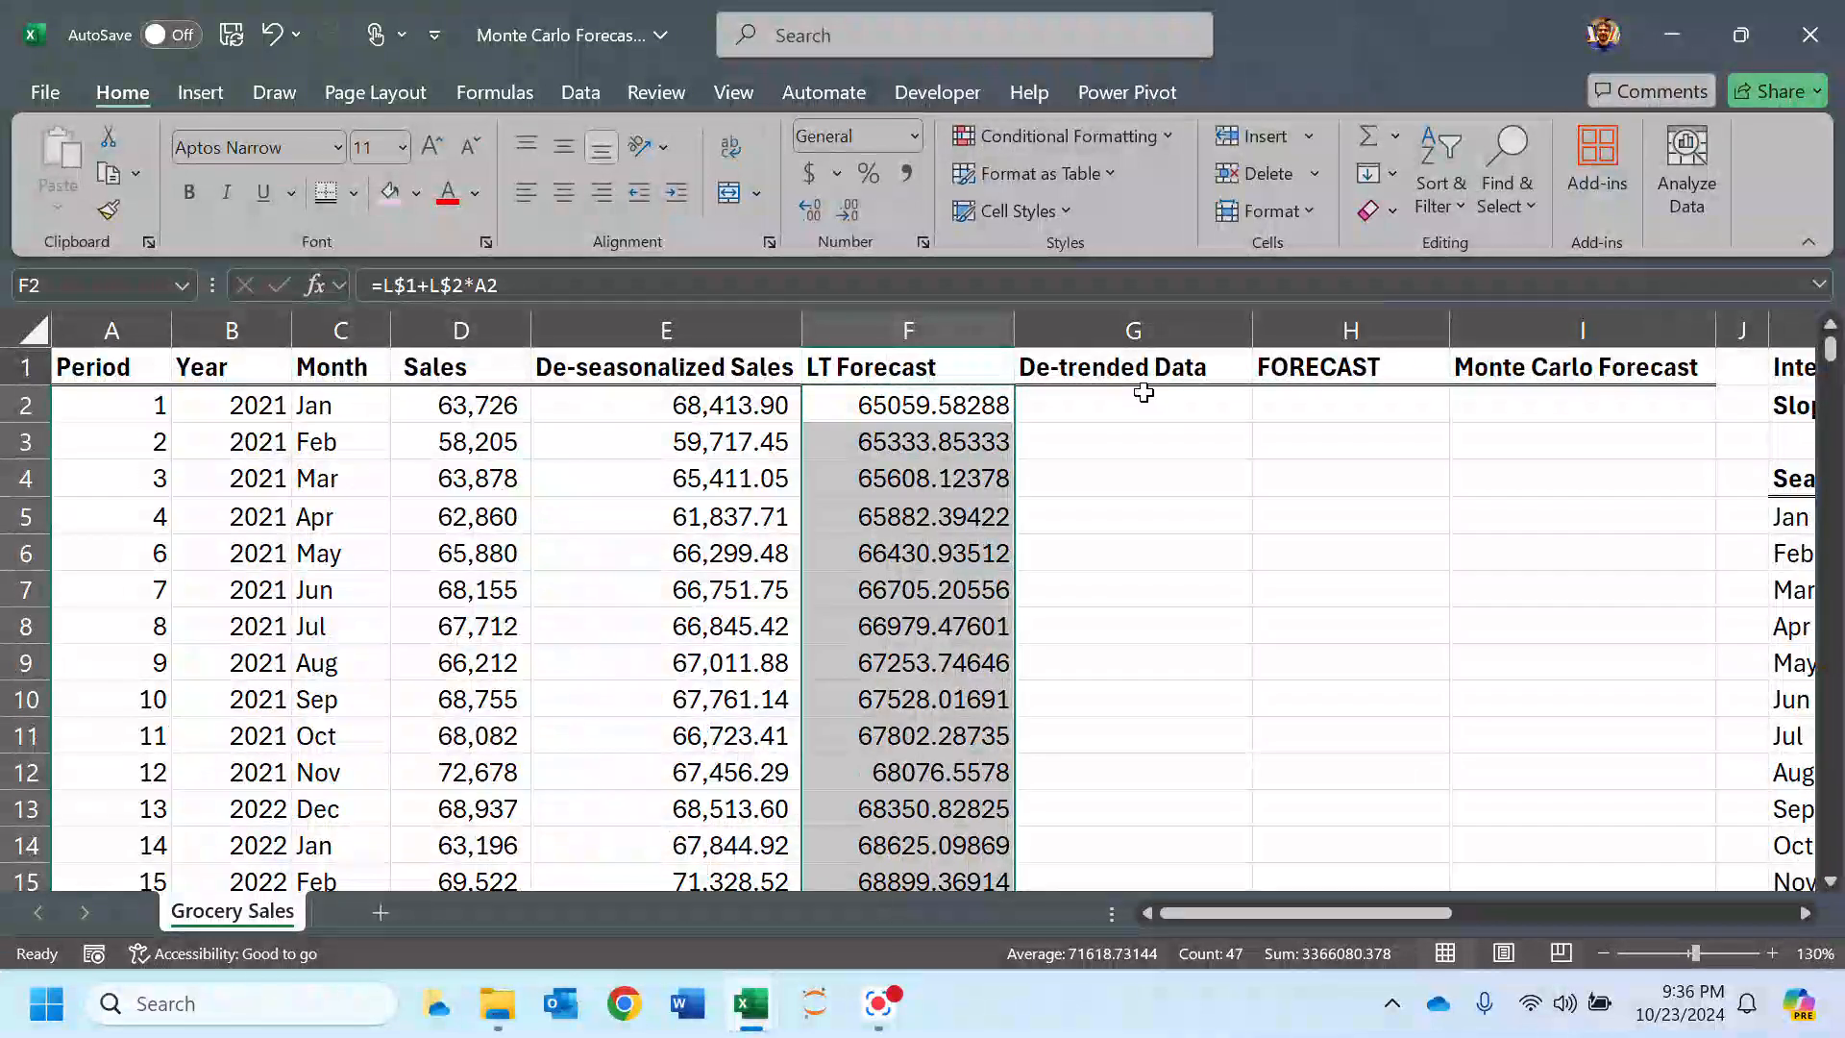
# Step: Enter =E2-F2 in G2 as the first De-trended Data value
pyautogui.click(1143, 393)
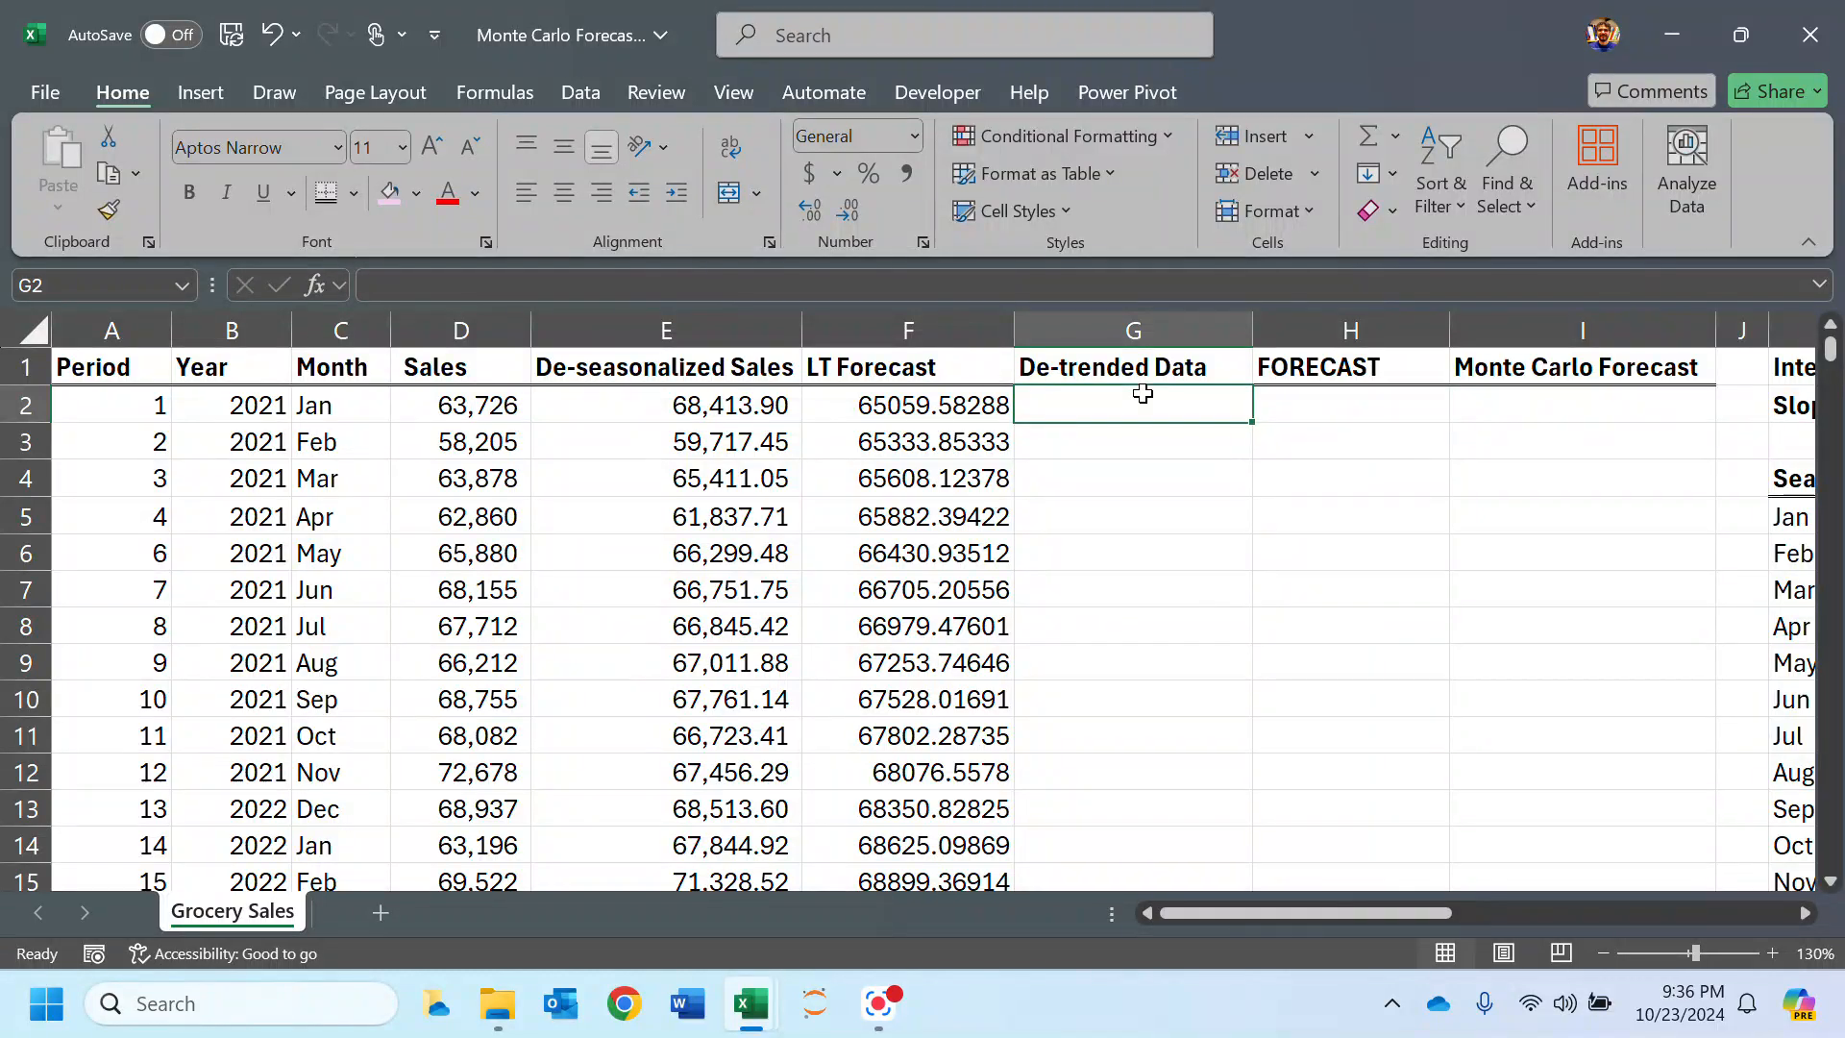
pyautogui.write('=')
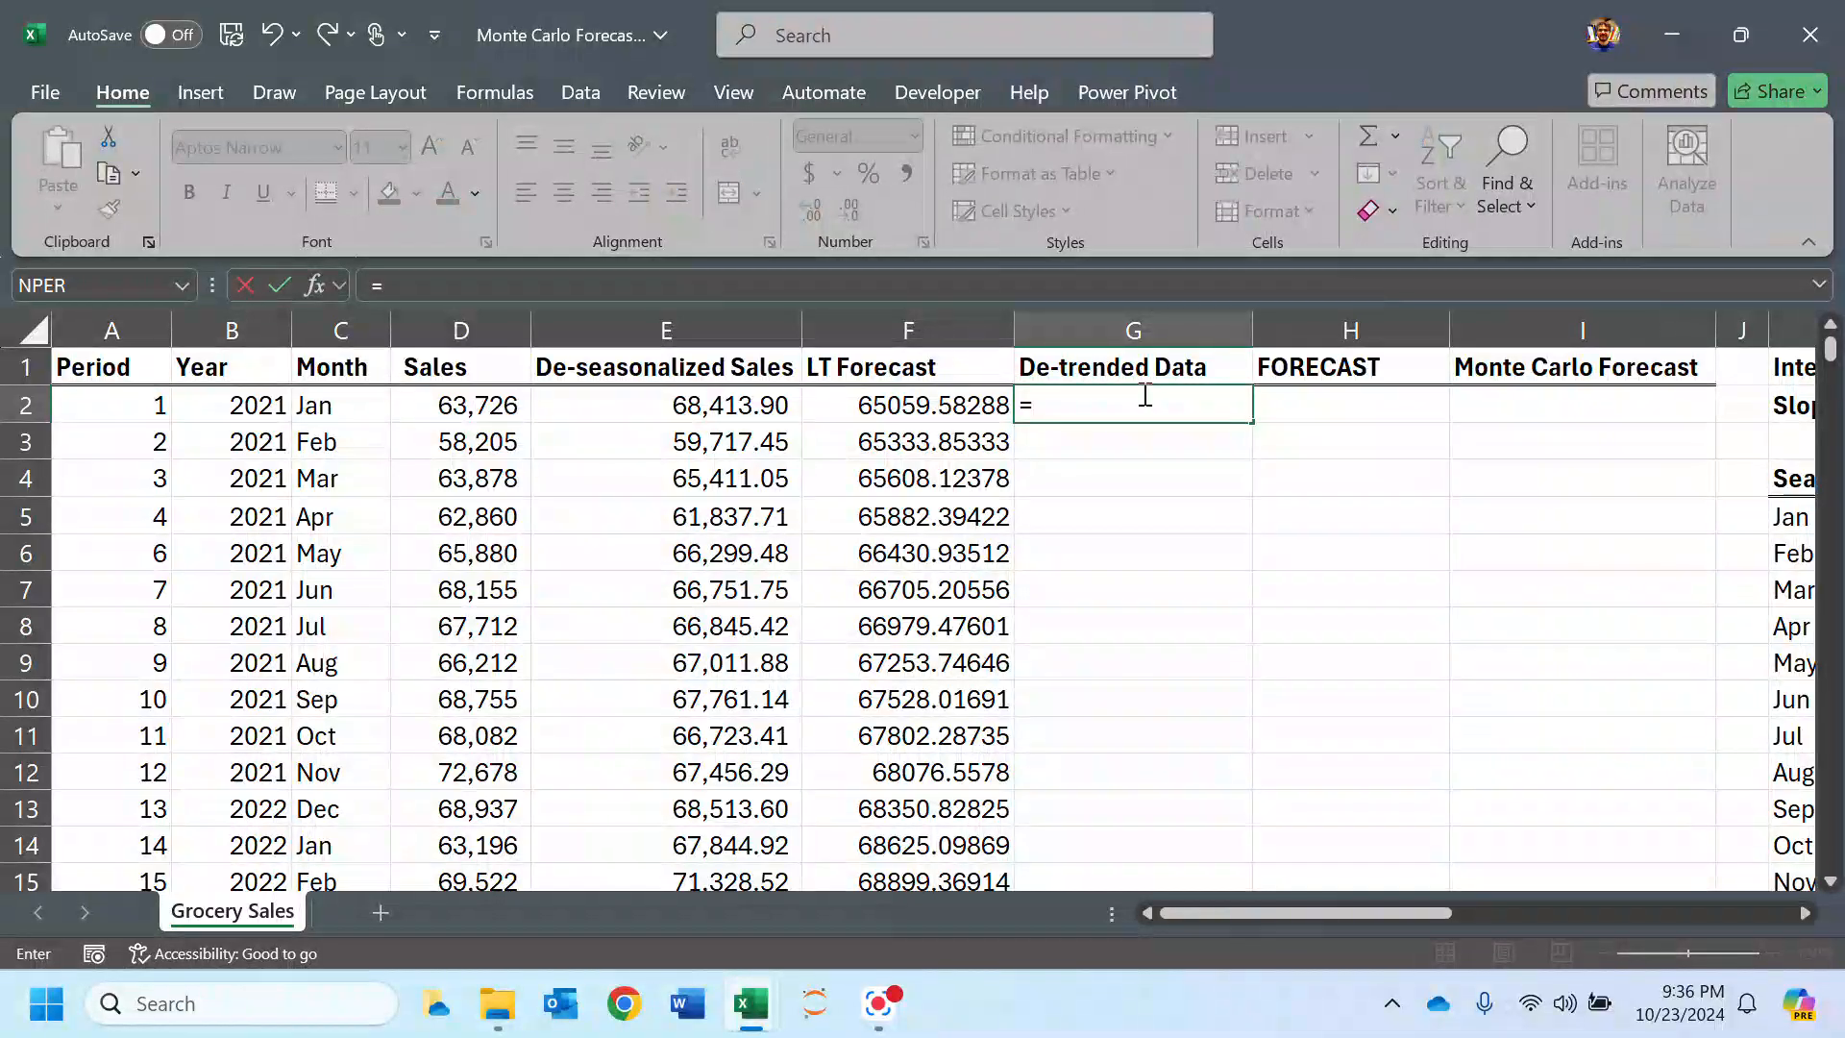
pyautogui.click(729, 408)
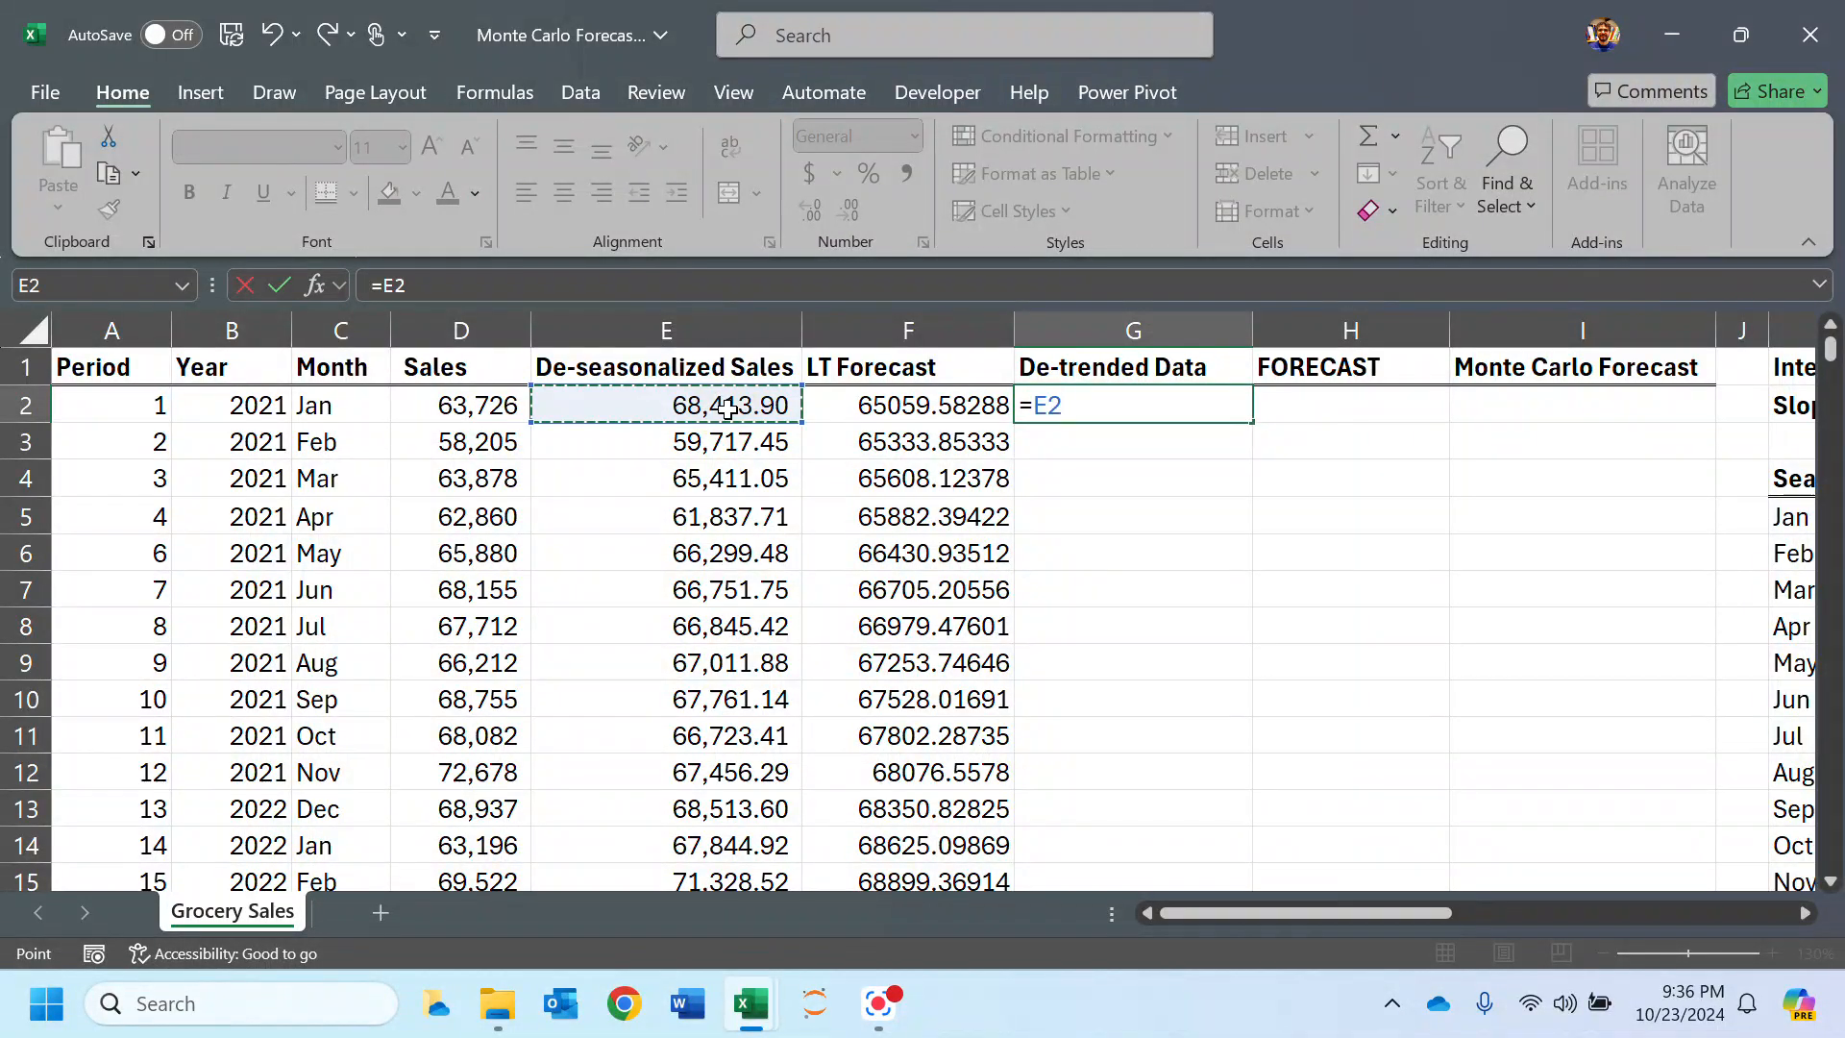
pyautogui.write('-')
pyautogui.press('Left')
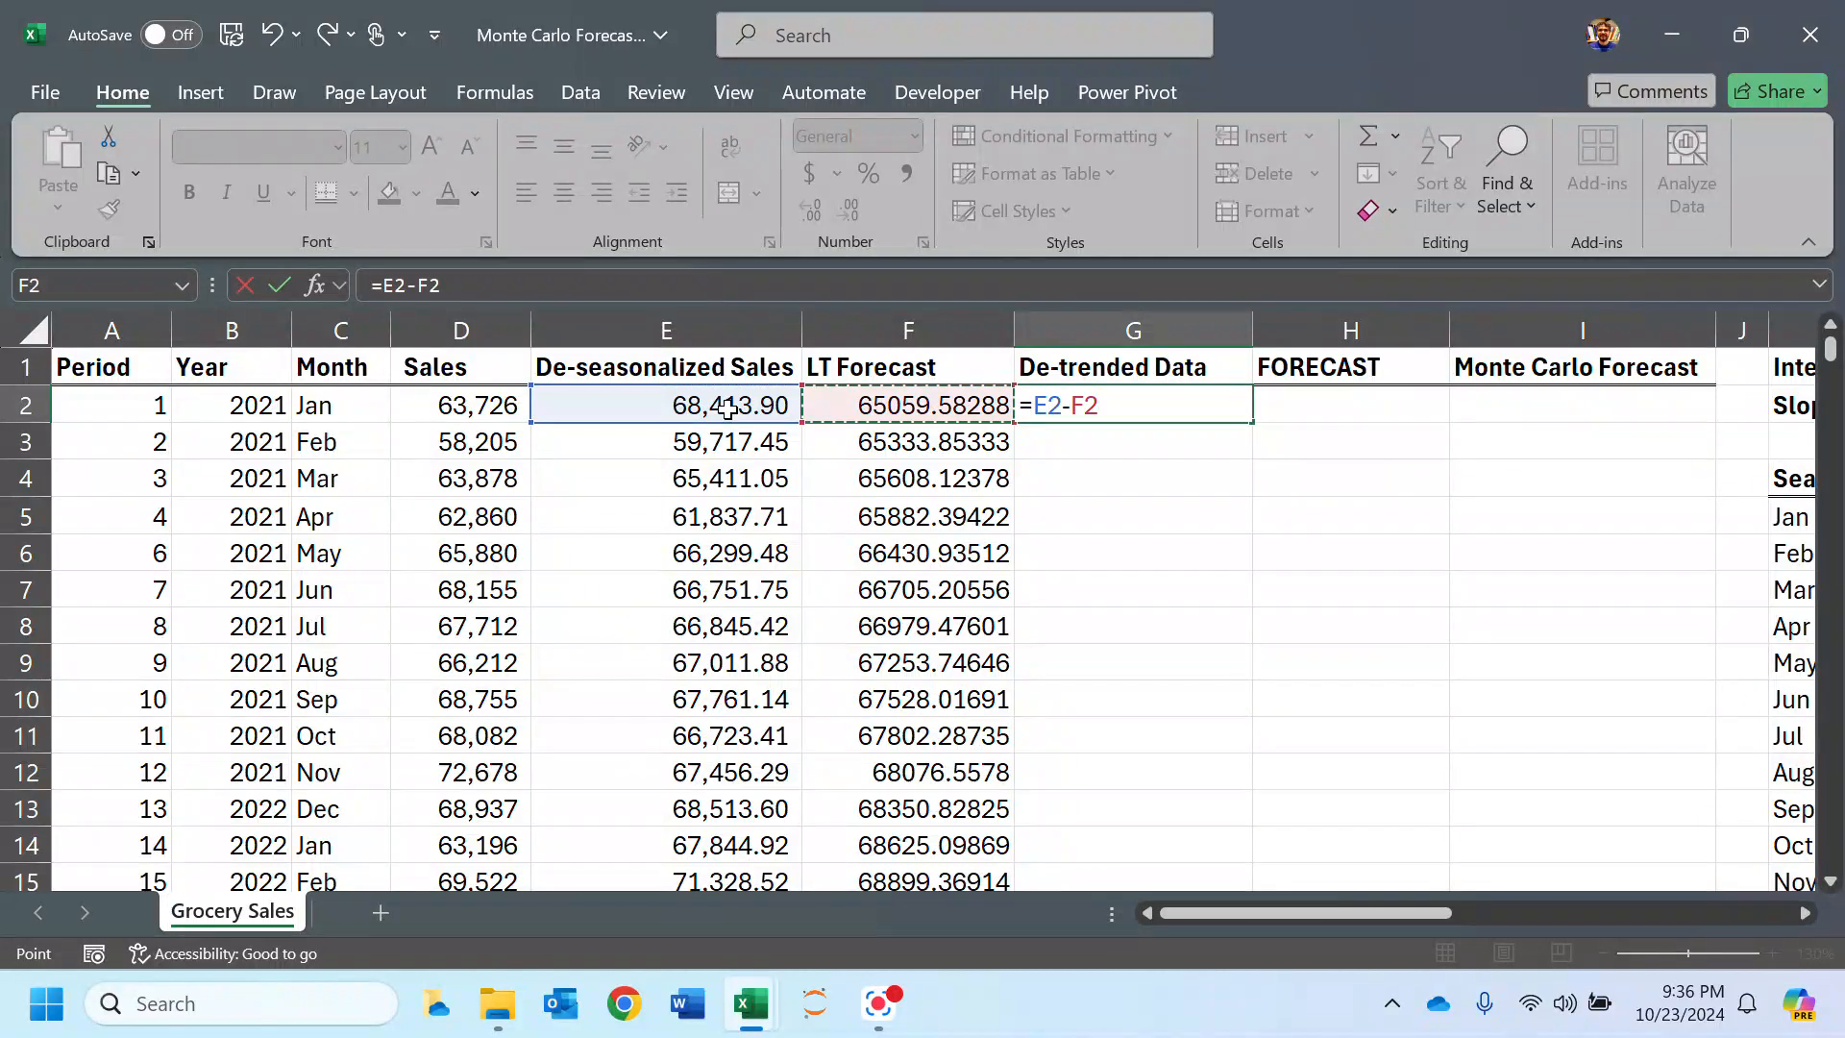
pyautogui.press('Return')
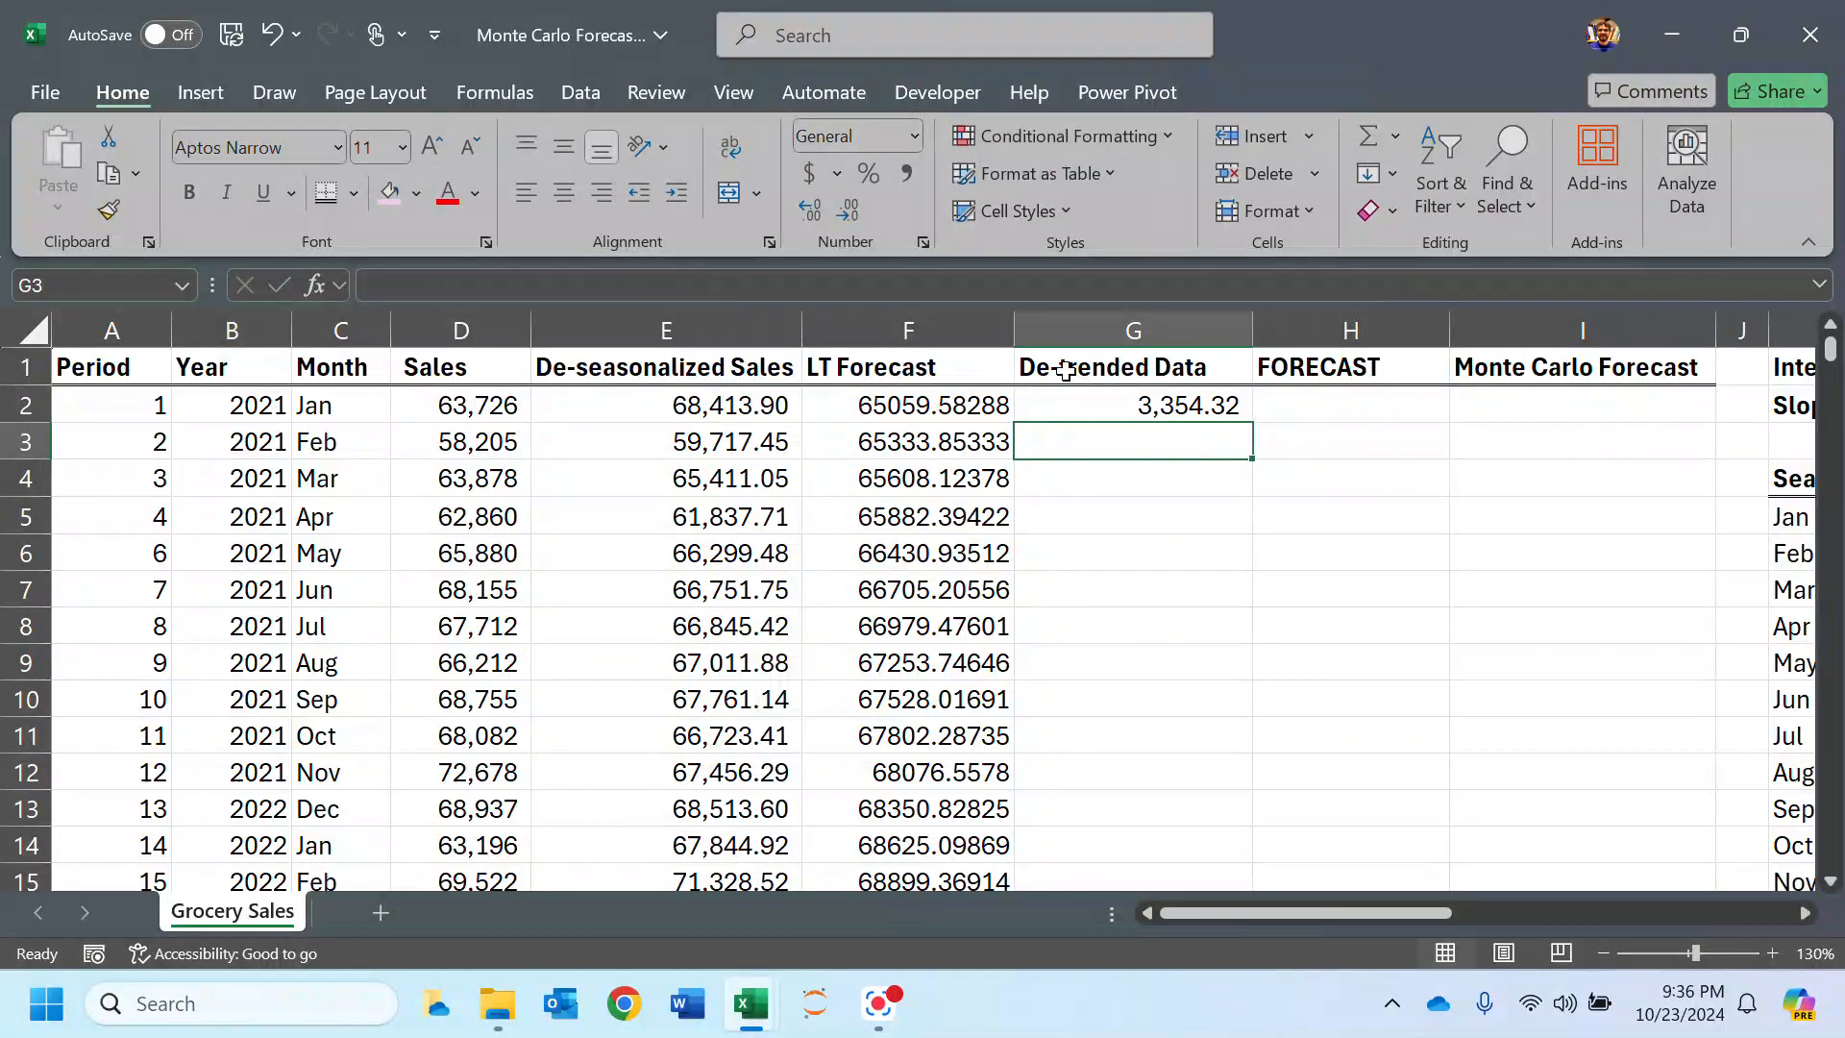
# Step: Fill the De-trended Data formula from G2 down the rest of the column
pyautogui.click(1158, 404)
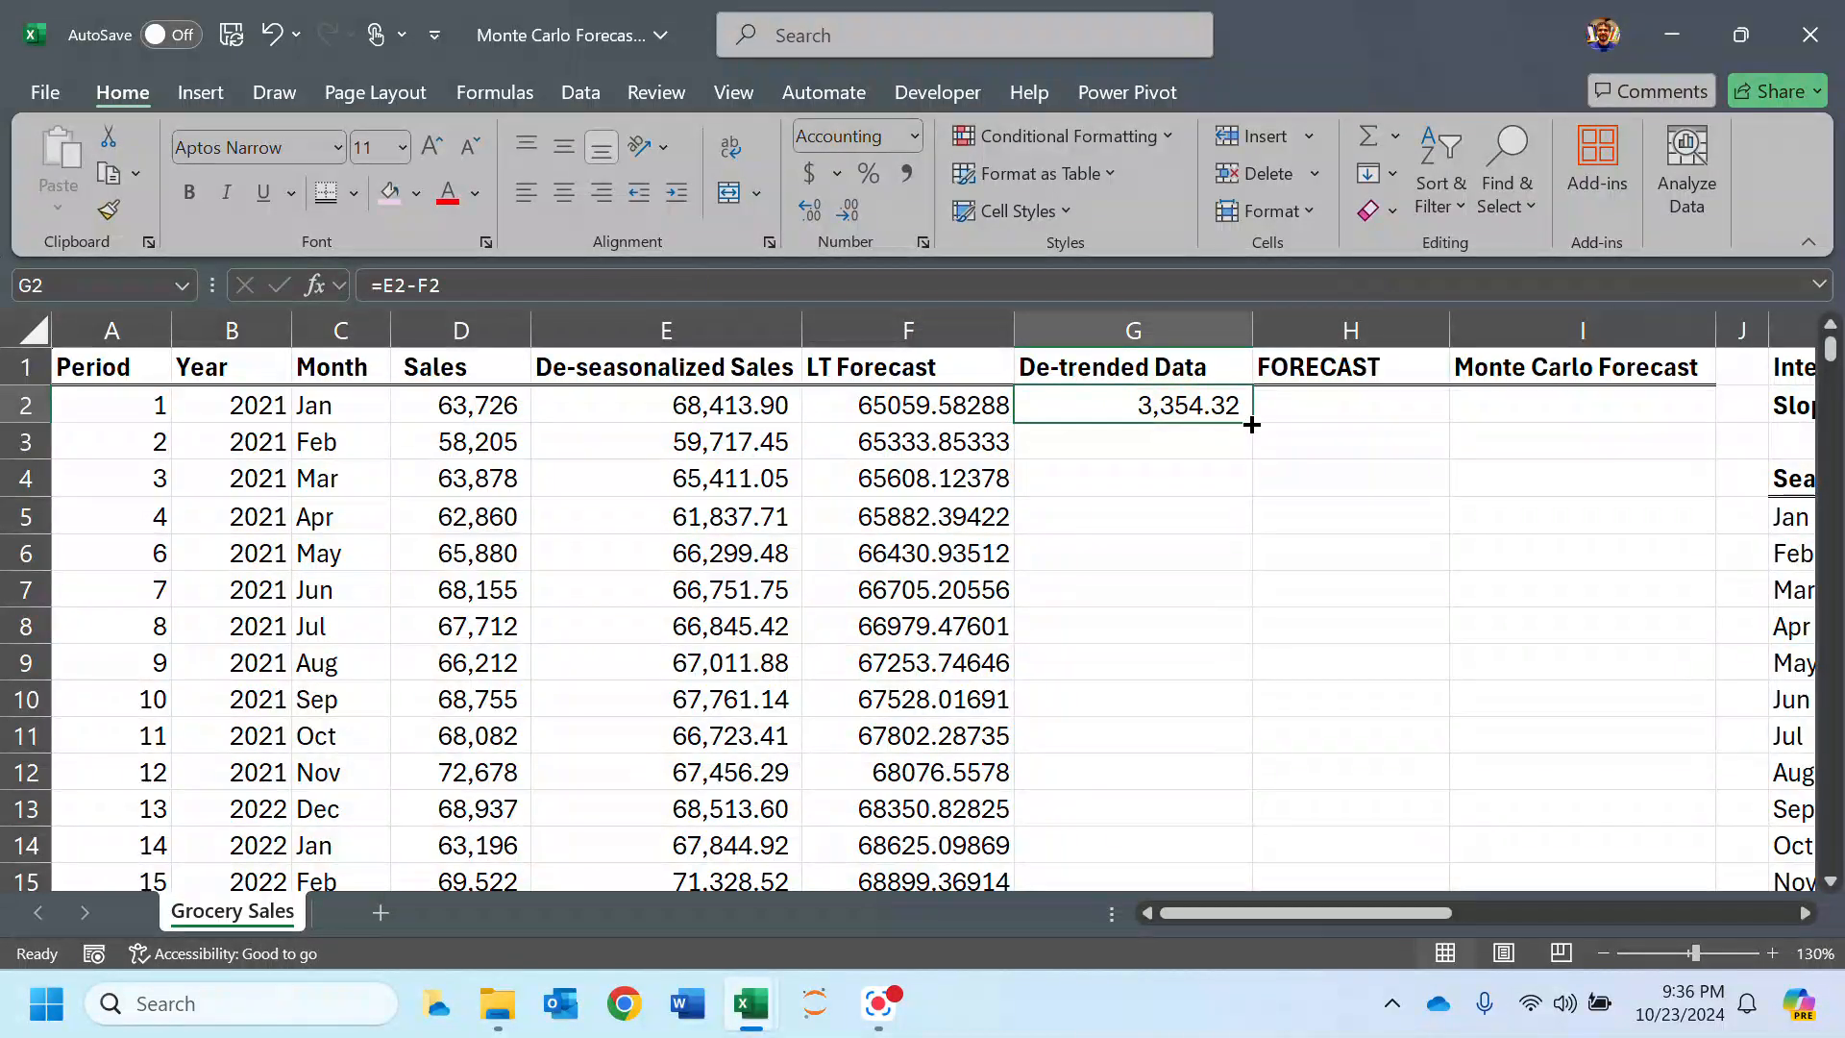
pyautogui.doubleClick(1251, 424)
pyautogui.scroll(-7, 1199, 483)
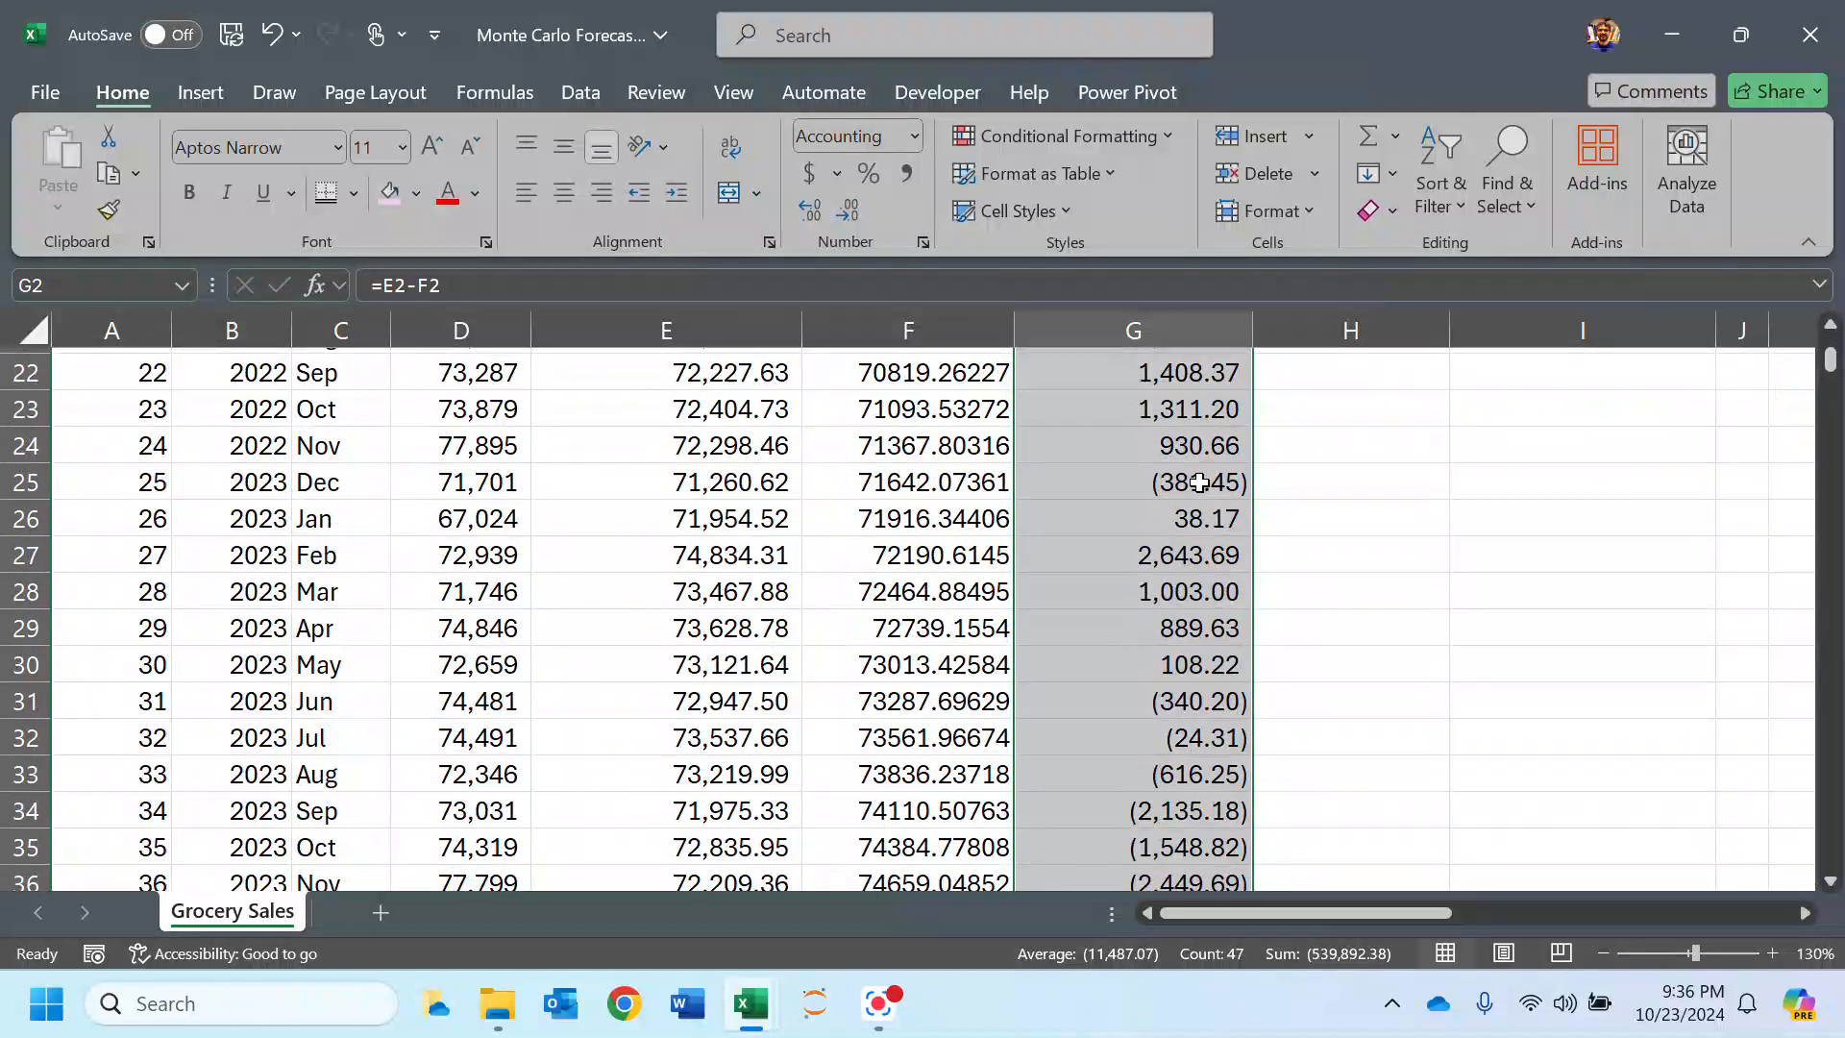
# Step: Clear the LT Forecast and De-trended Data values from row 42 down, below the April 2024 row
pyautogui.scroll(-6, 1199, 482)
pyautogui.moveTo(894, 450); pyautogui.dragTo(1185, 672)
pyautogui.press('Delete')
# Step: Plot the De-trended Data in G1:G41 as a basic 2-D line chart for inspection, and delete the chart
pyautogui.scroll(2, 1182, 673)
pyautogui.scroll(11, 1182, 673)
pyautogui.moveTo(1141, 370); pyautogui.dragTo(1157, 706)
pyautogui.scroll(11, 1157, 718)
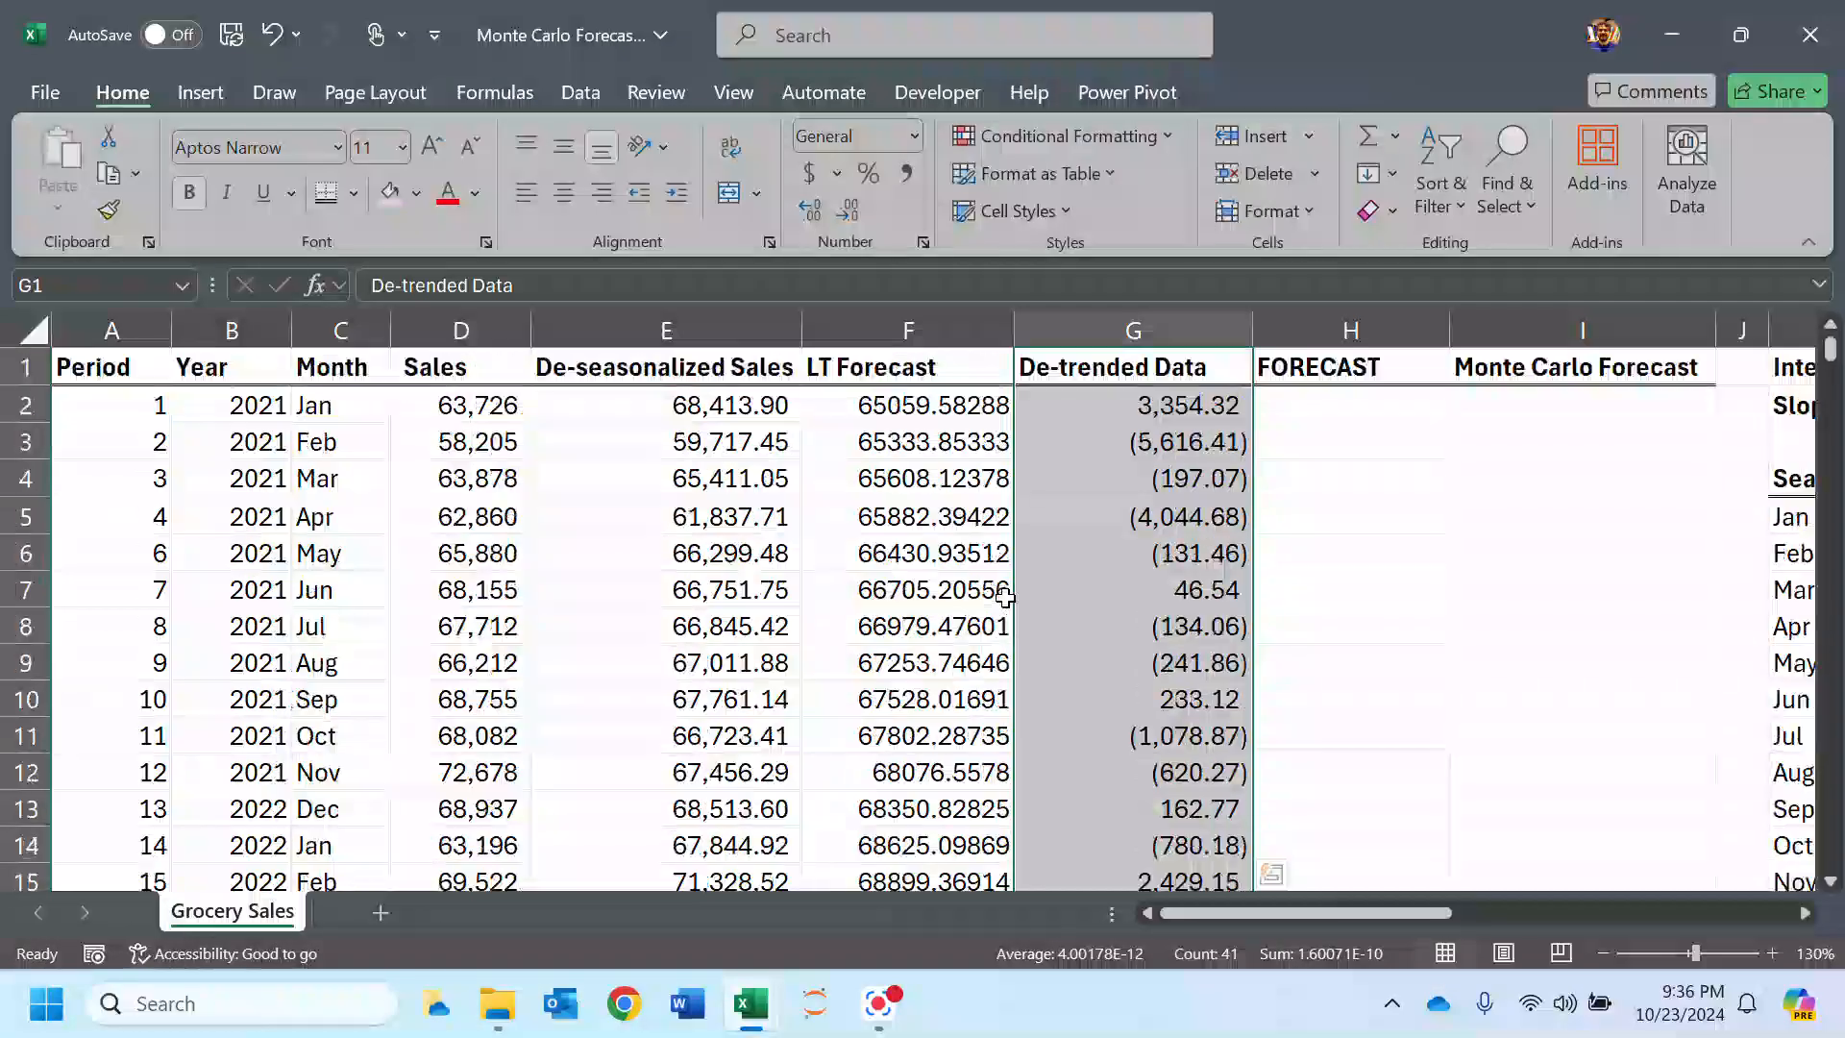
pyautogui.click(202, 94)
pyautogui.click(581, 173)
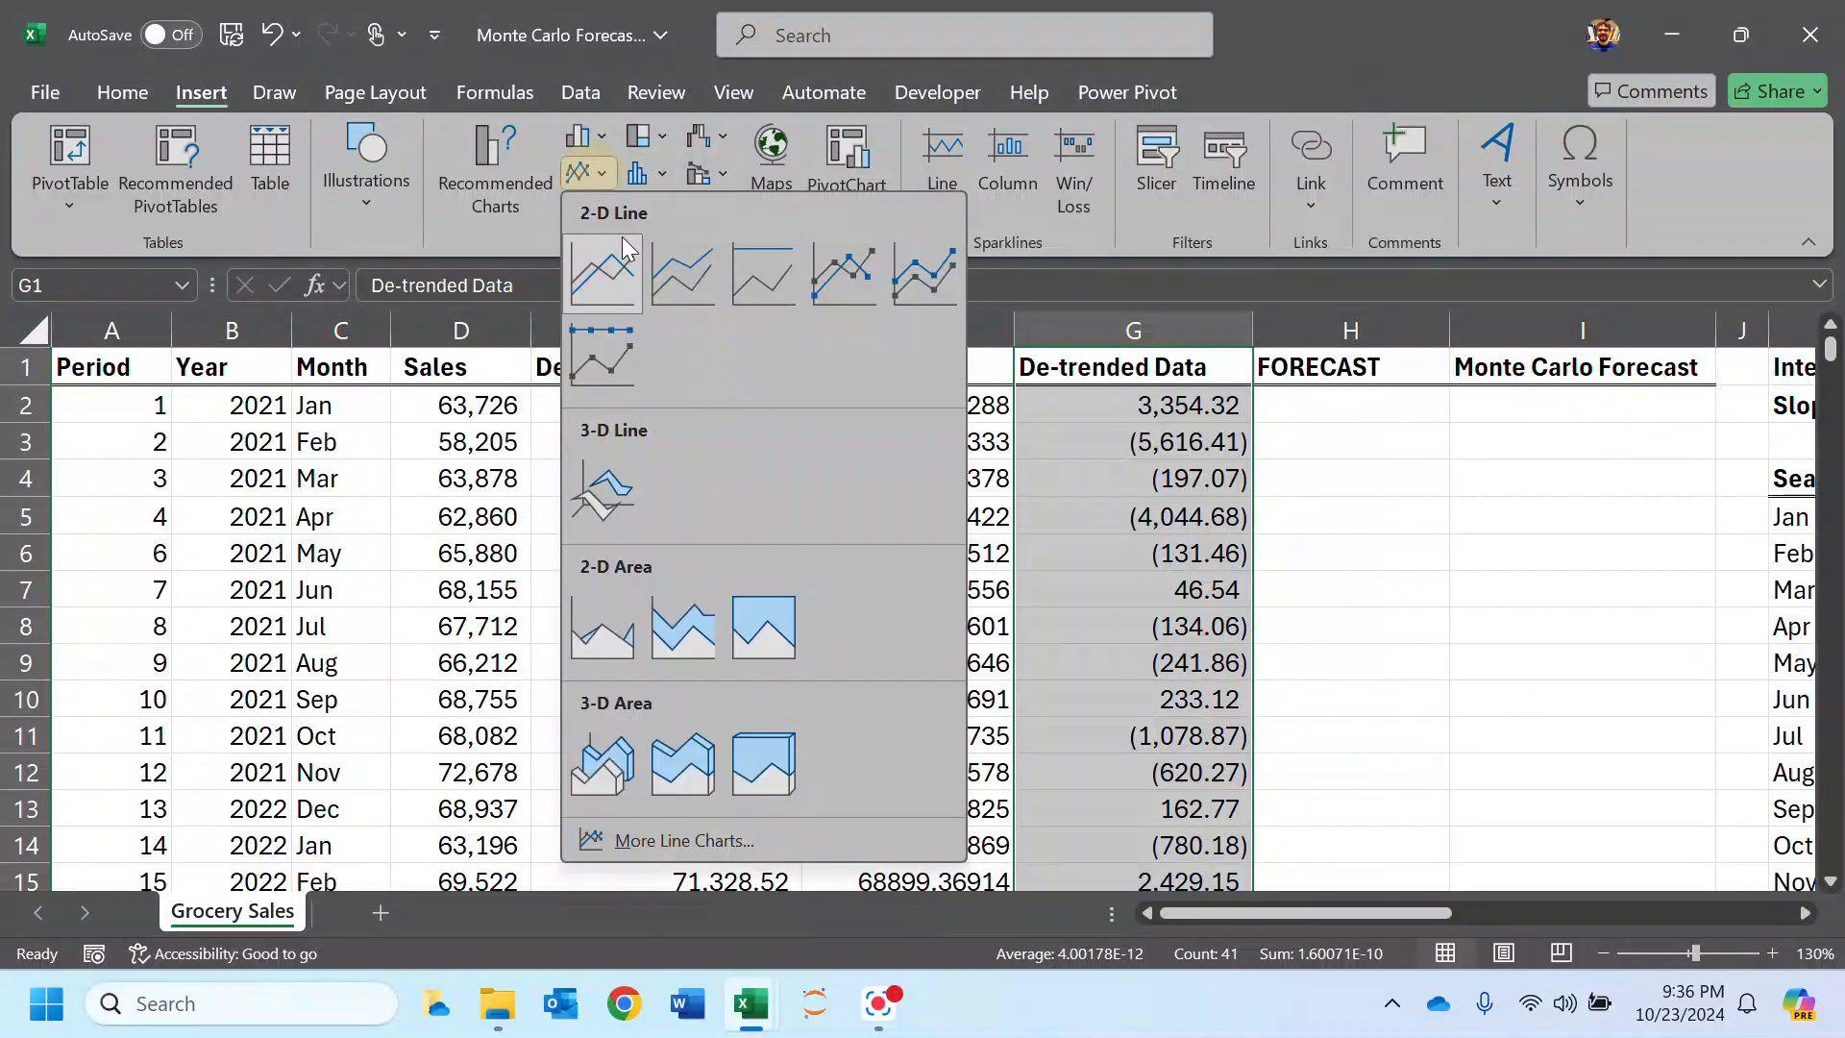
pyautogui.click(604, 273)
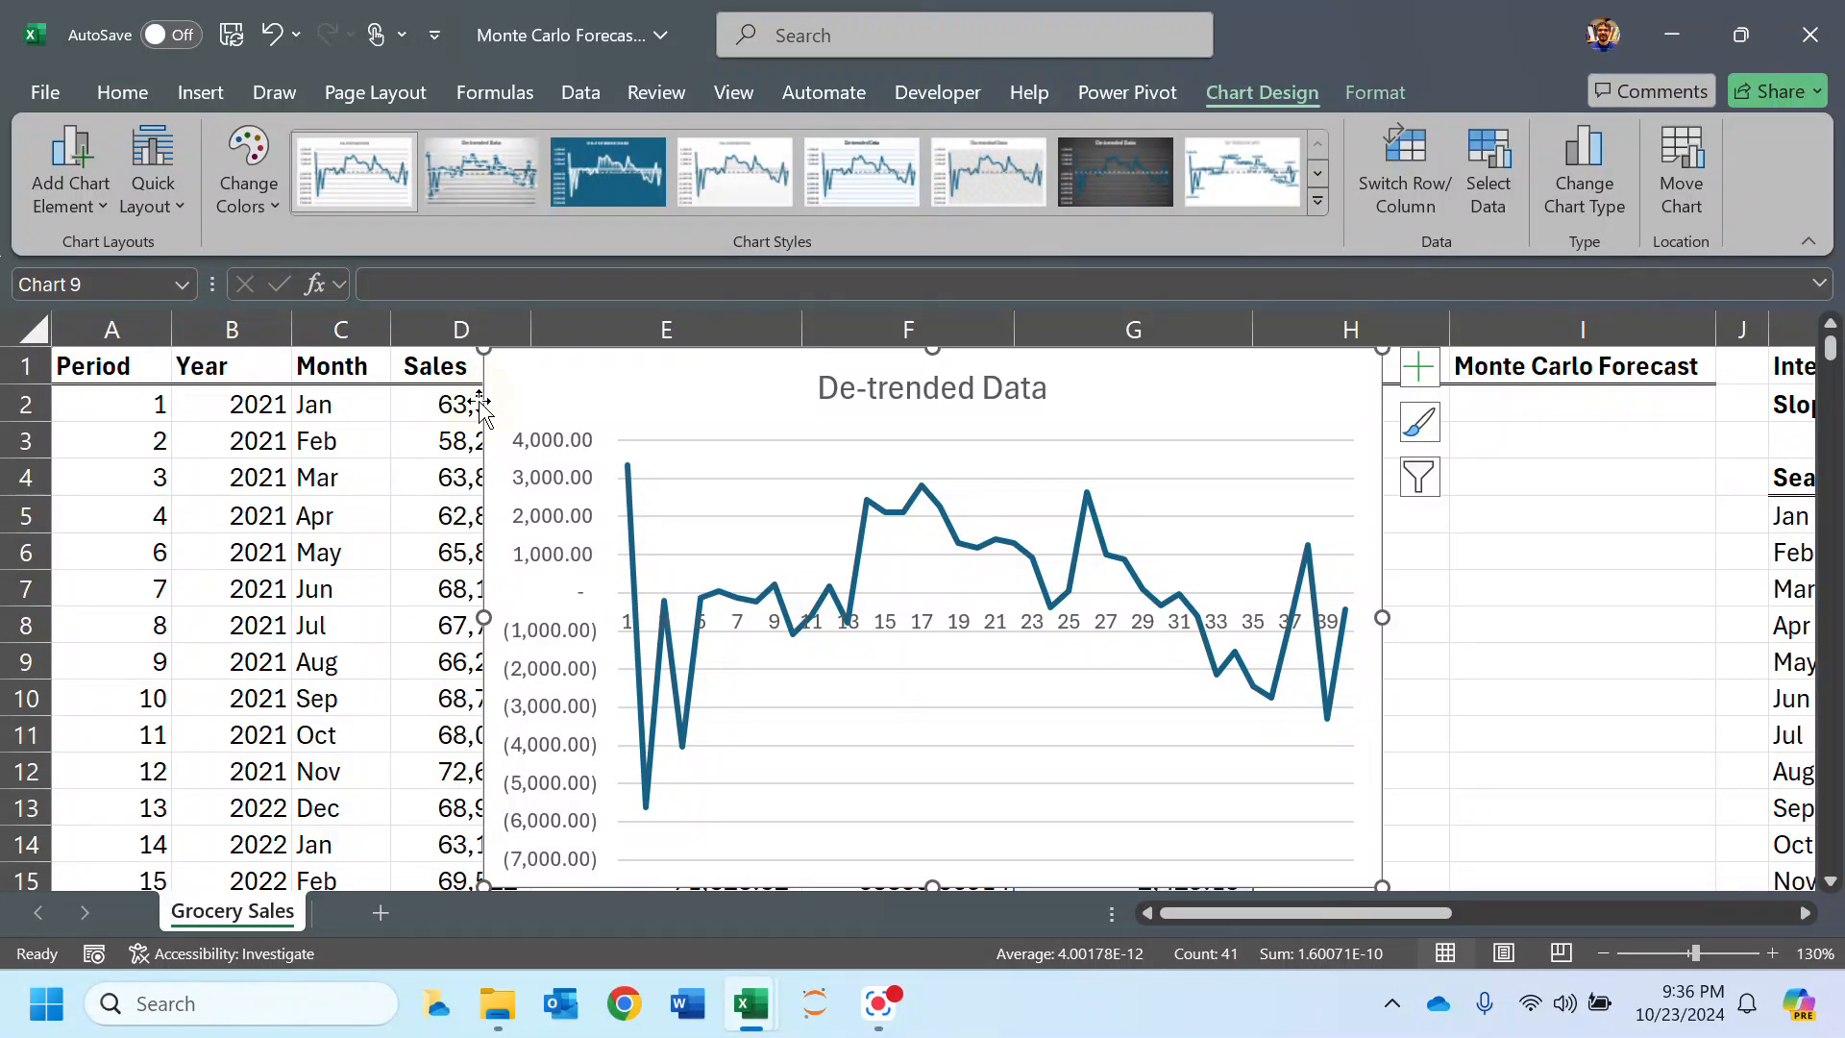
pyautogui.press('Delete')
# Step: Plot the De-trended Data as a Box and Whisker chart, examine its spread and outliers, and delete the chart
pyautogui.click(200, 92)
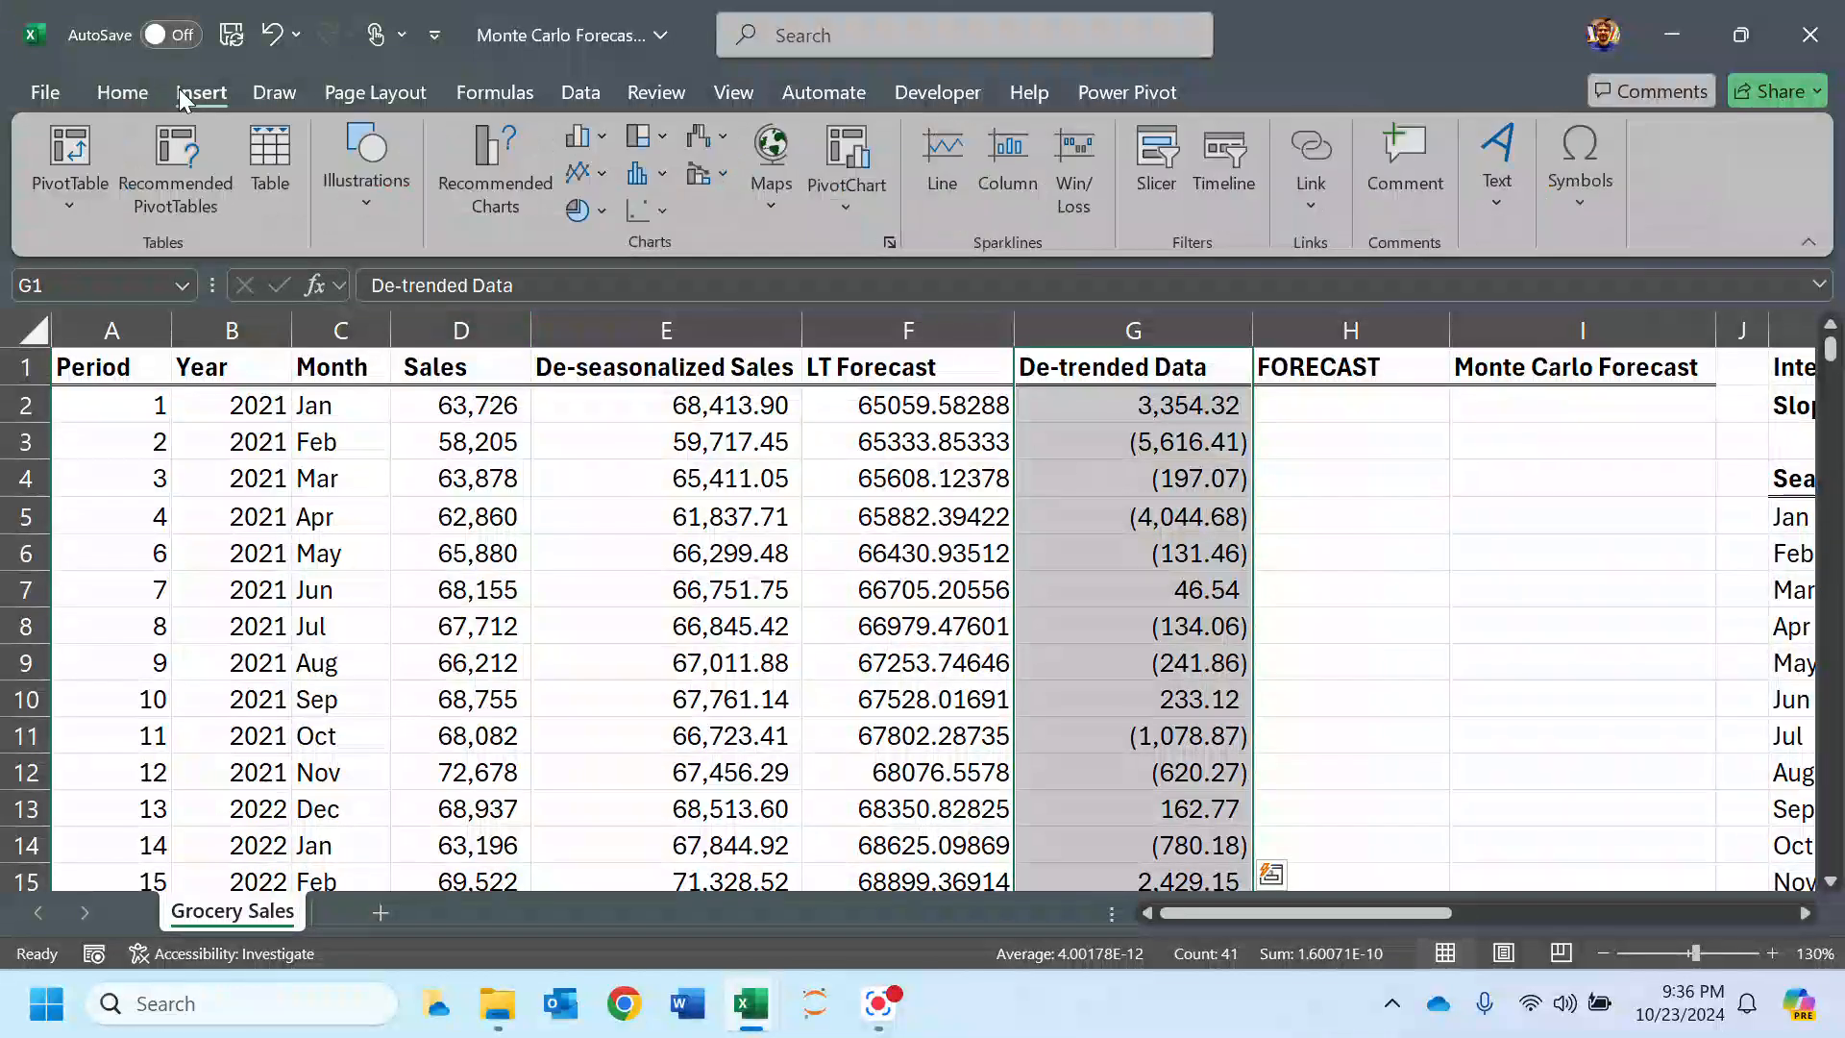
pyautogui.click(655, 181)
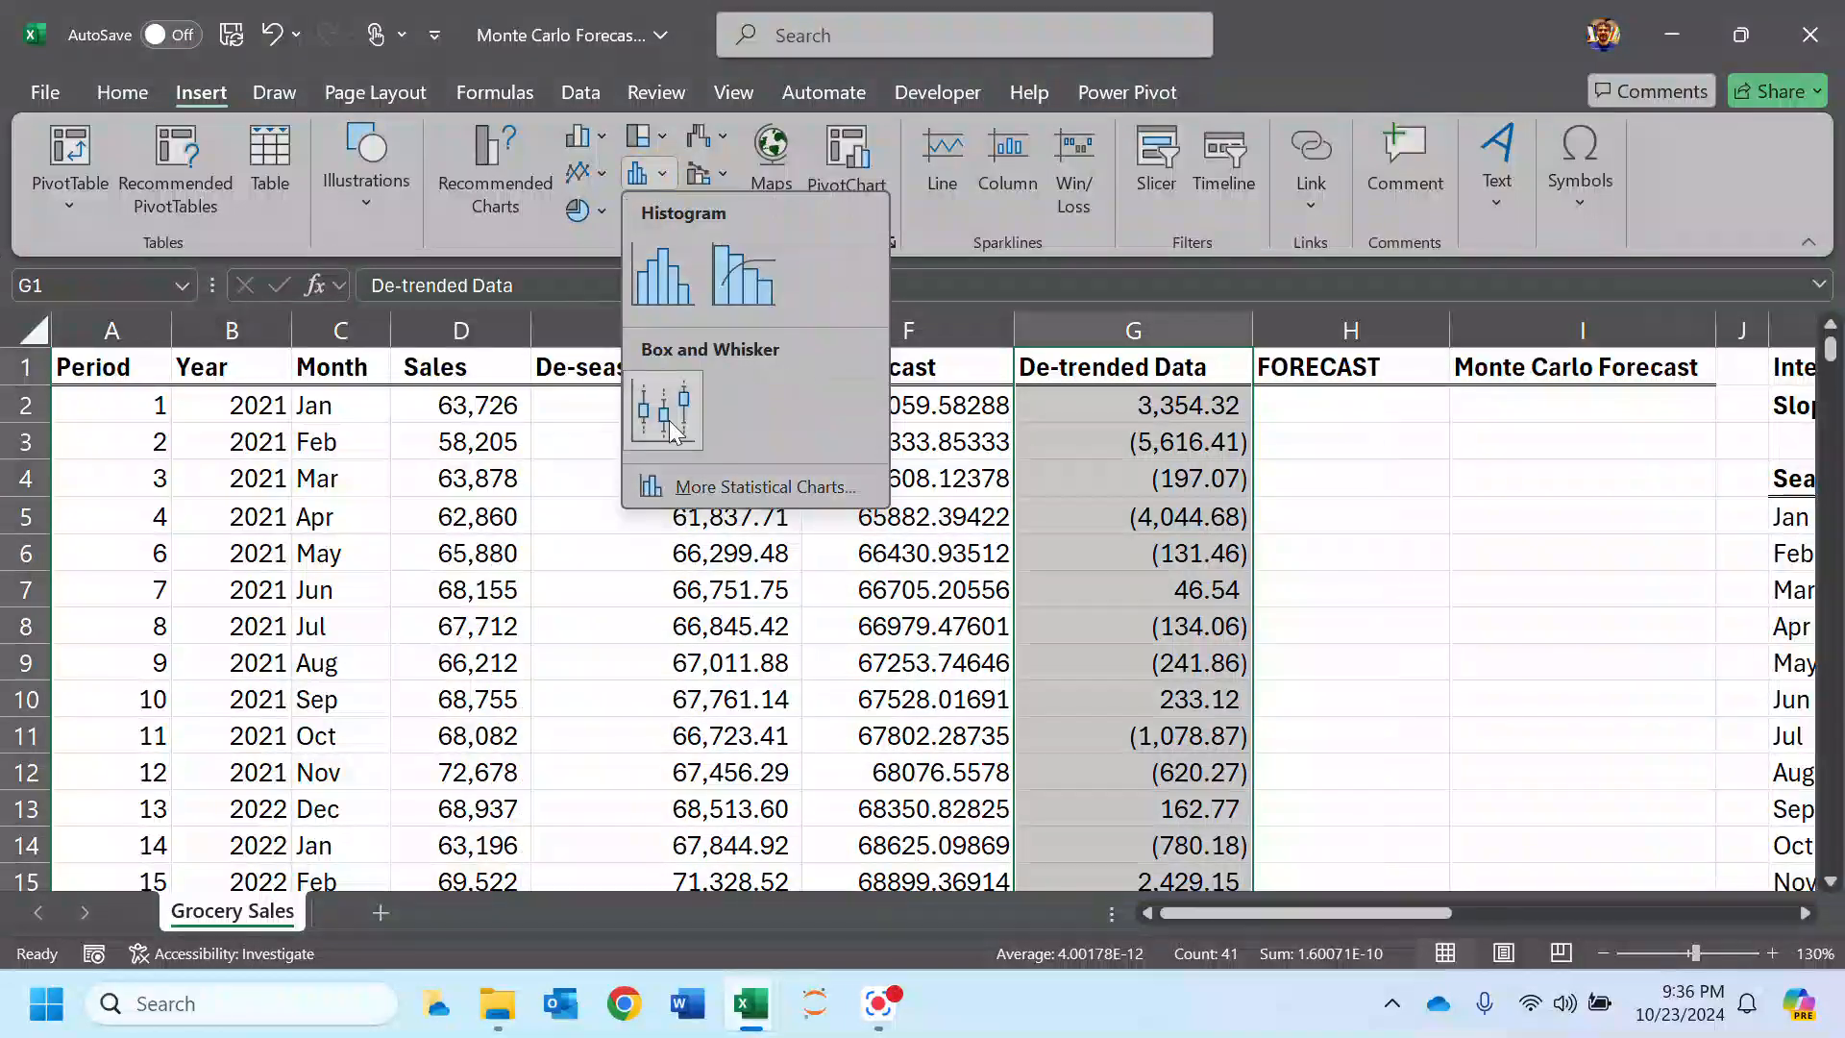
pyautogui.click(666, 411)
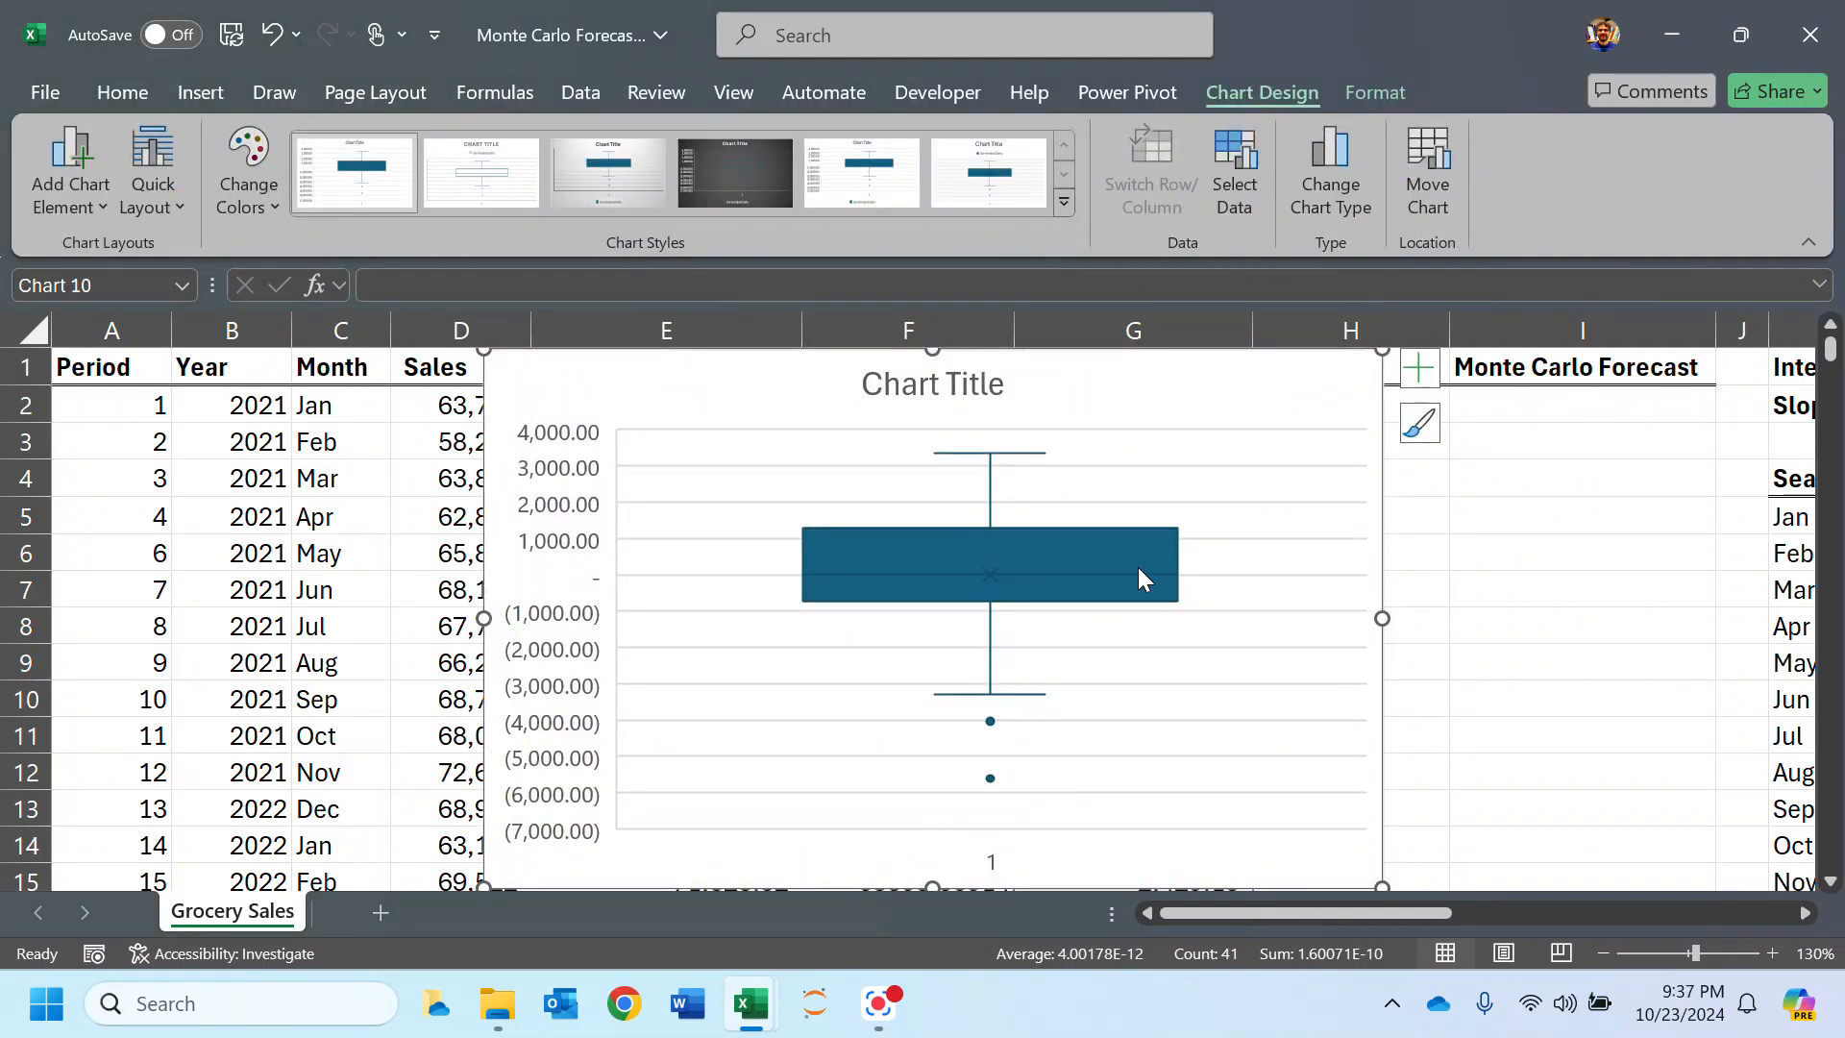
pyautogui.moveTo(485, 392)
pyautogui.mouseDown()
pyautogui.moveTo(584, 465)
pyautogui.moveTo(430, 439)
pyautogui.mouseUp()
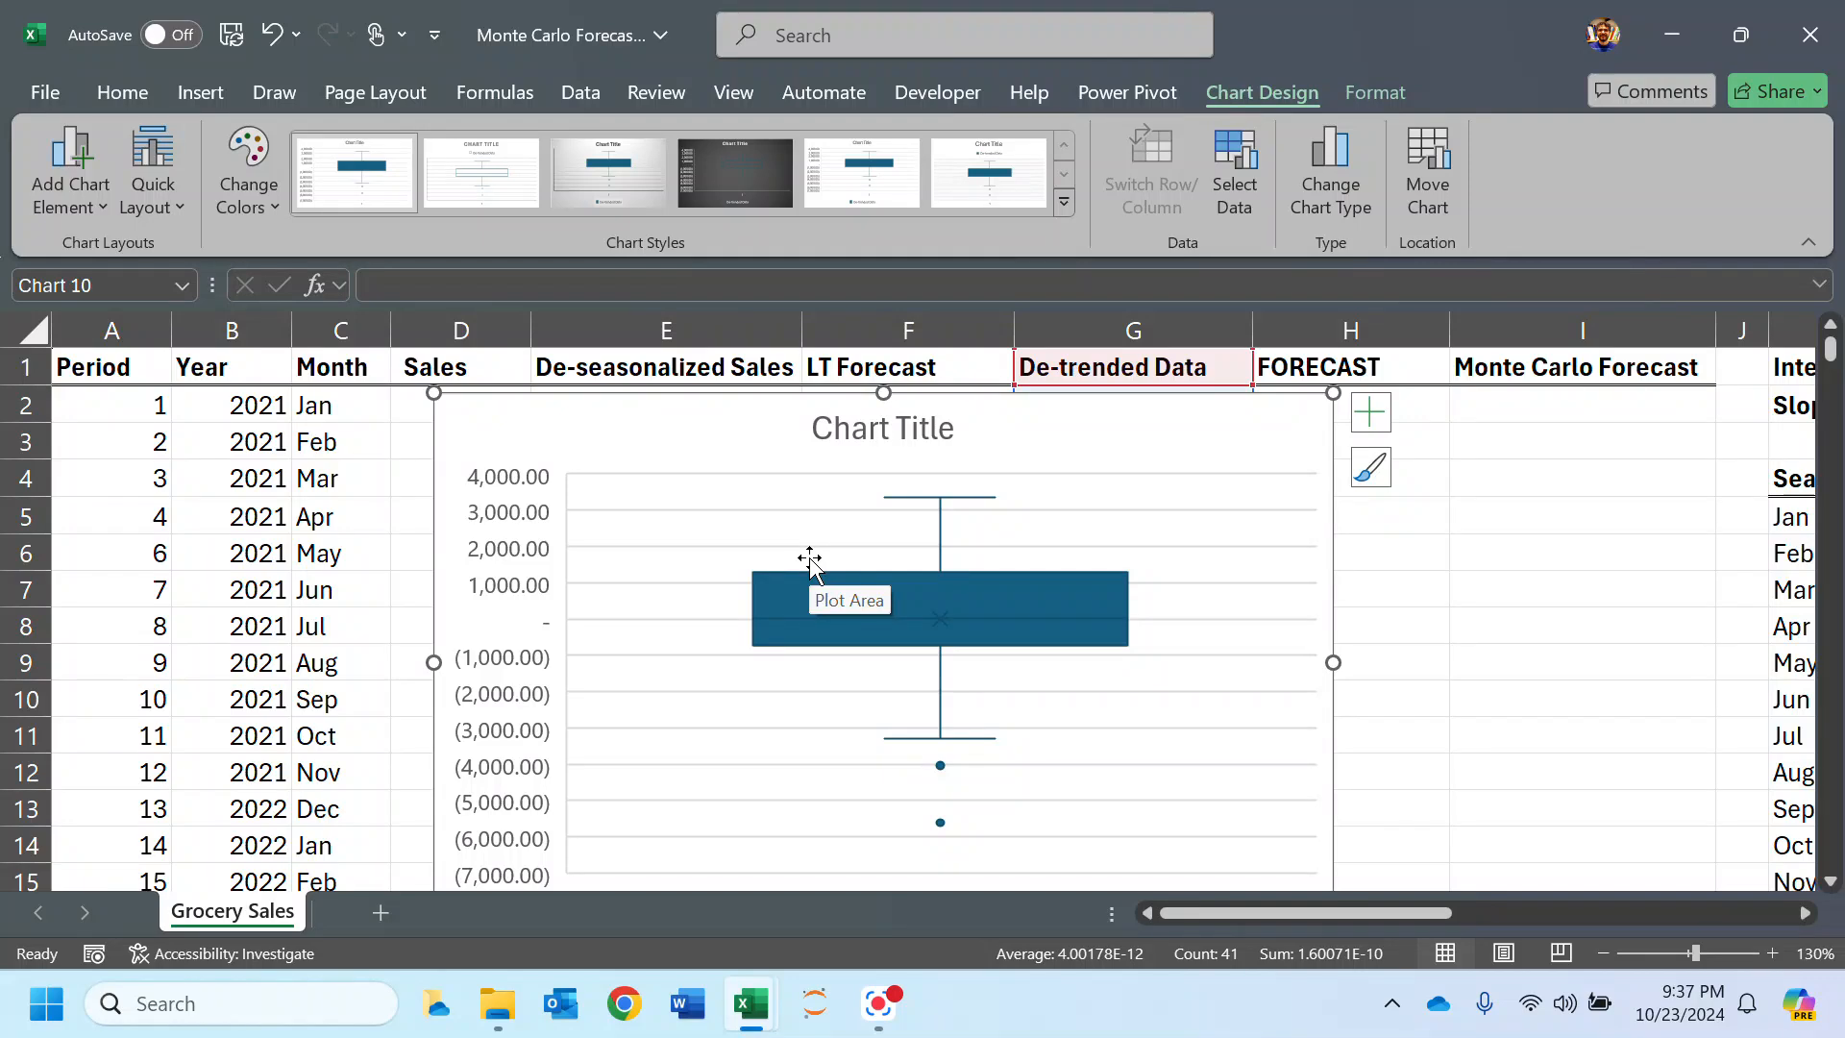
pyautogui.press('Delete')
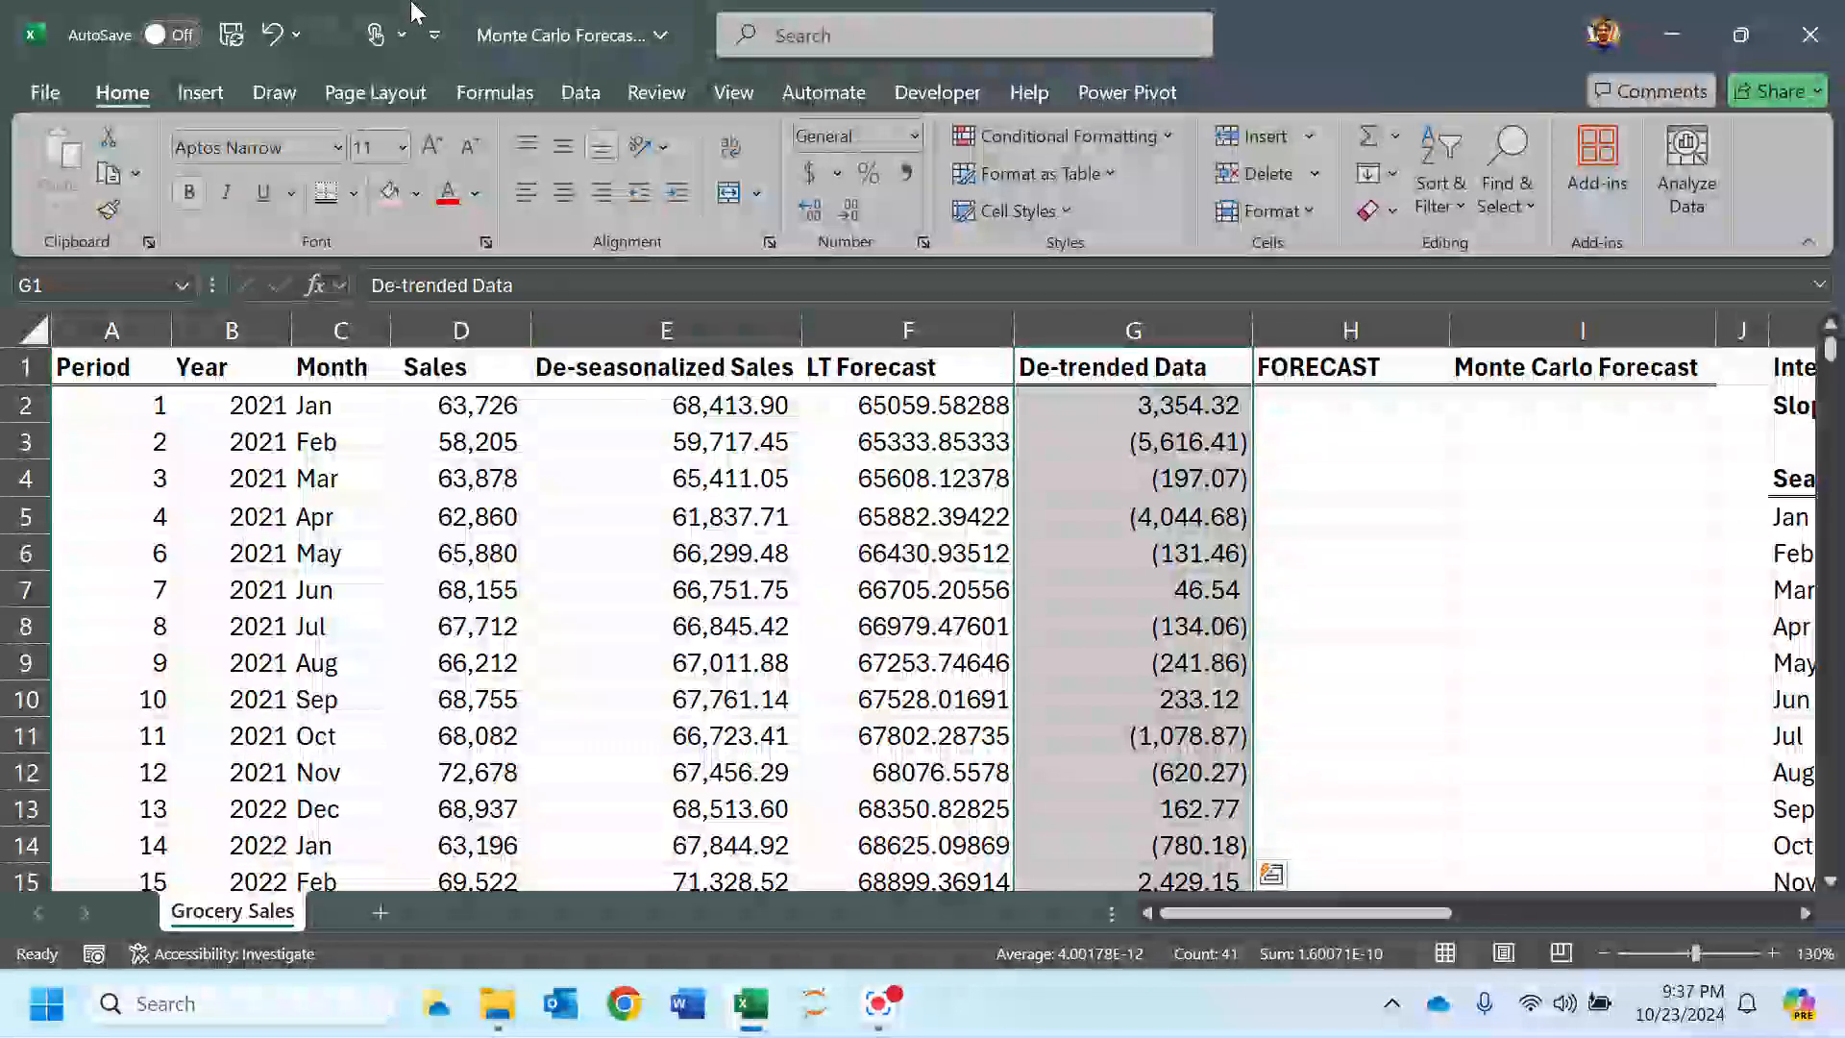
# Step: Plot the De-trended Data as a Histogram to examine its distribution, and delete the chart
pyautogui.click(202, 92)
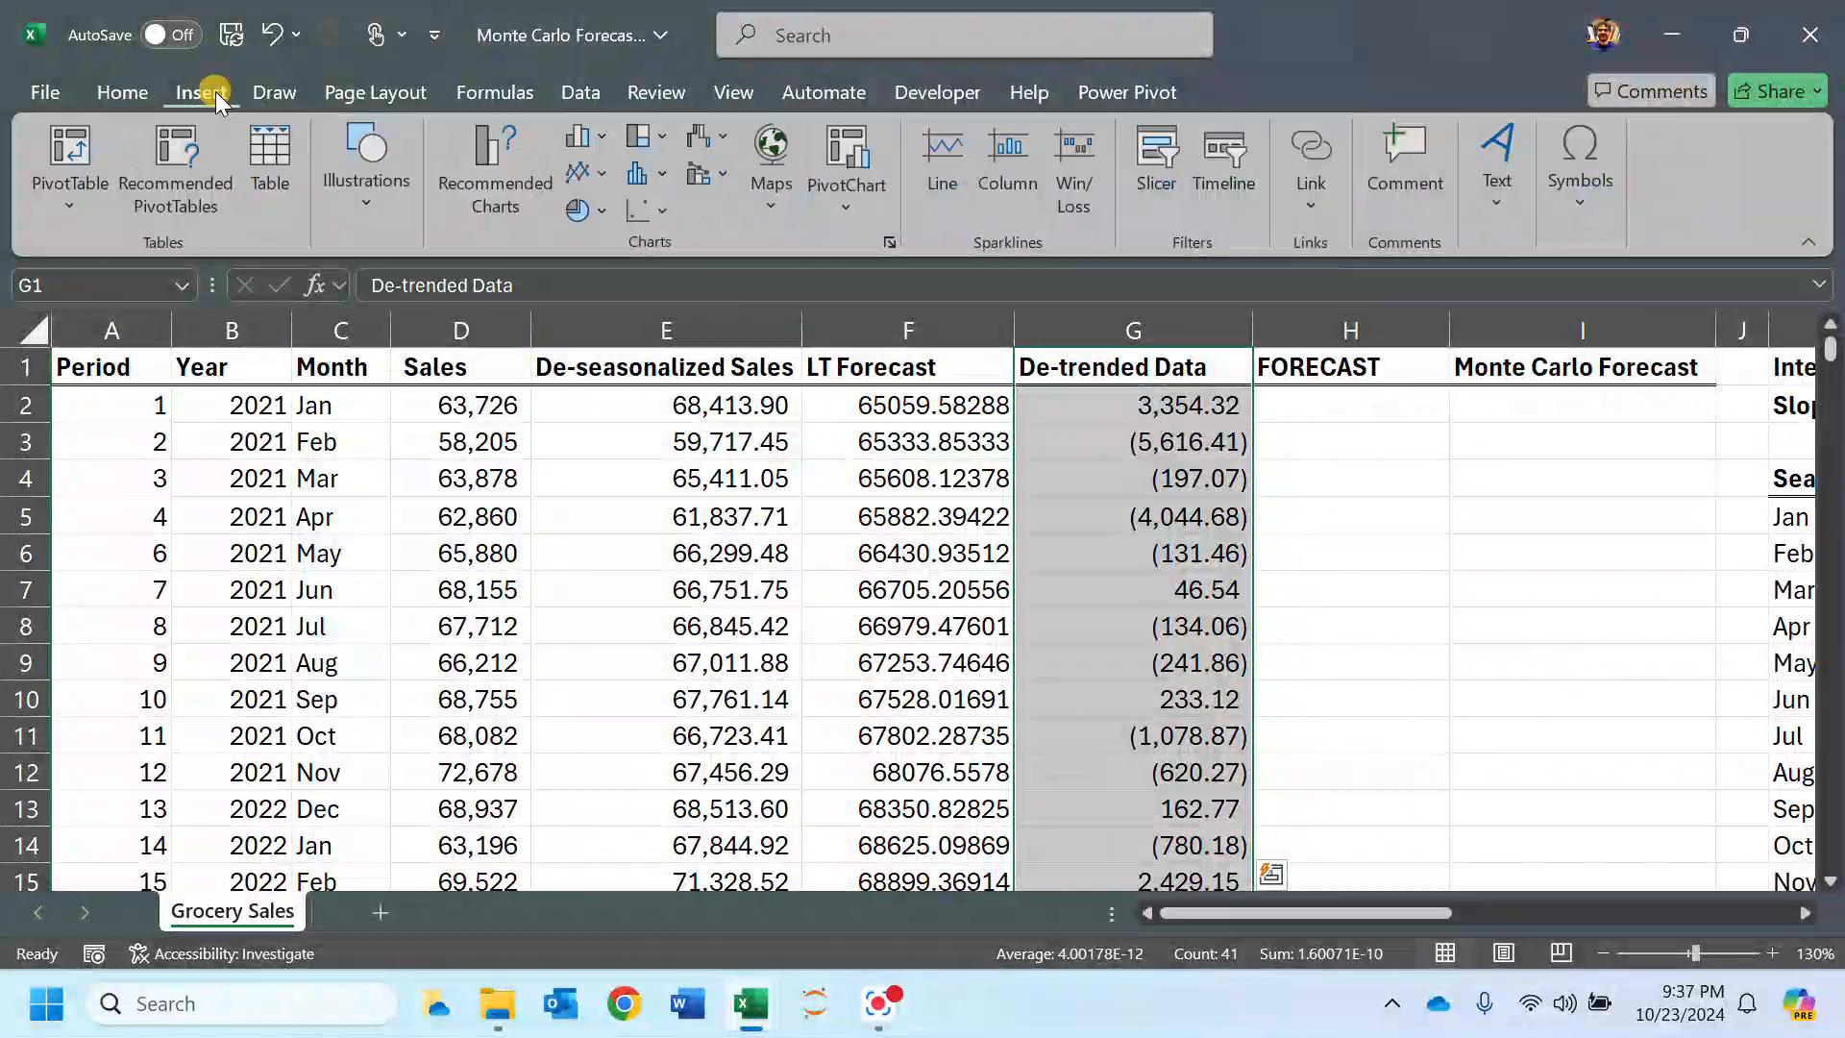
pyautogui.click(642, 179)
pyautogui.click(673, 286)
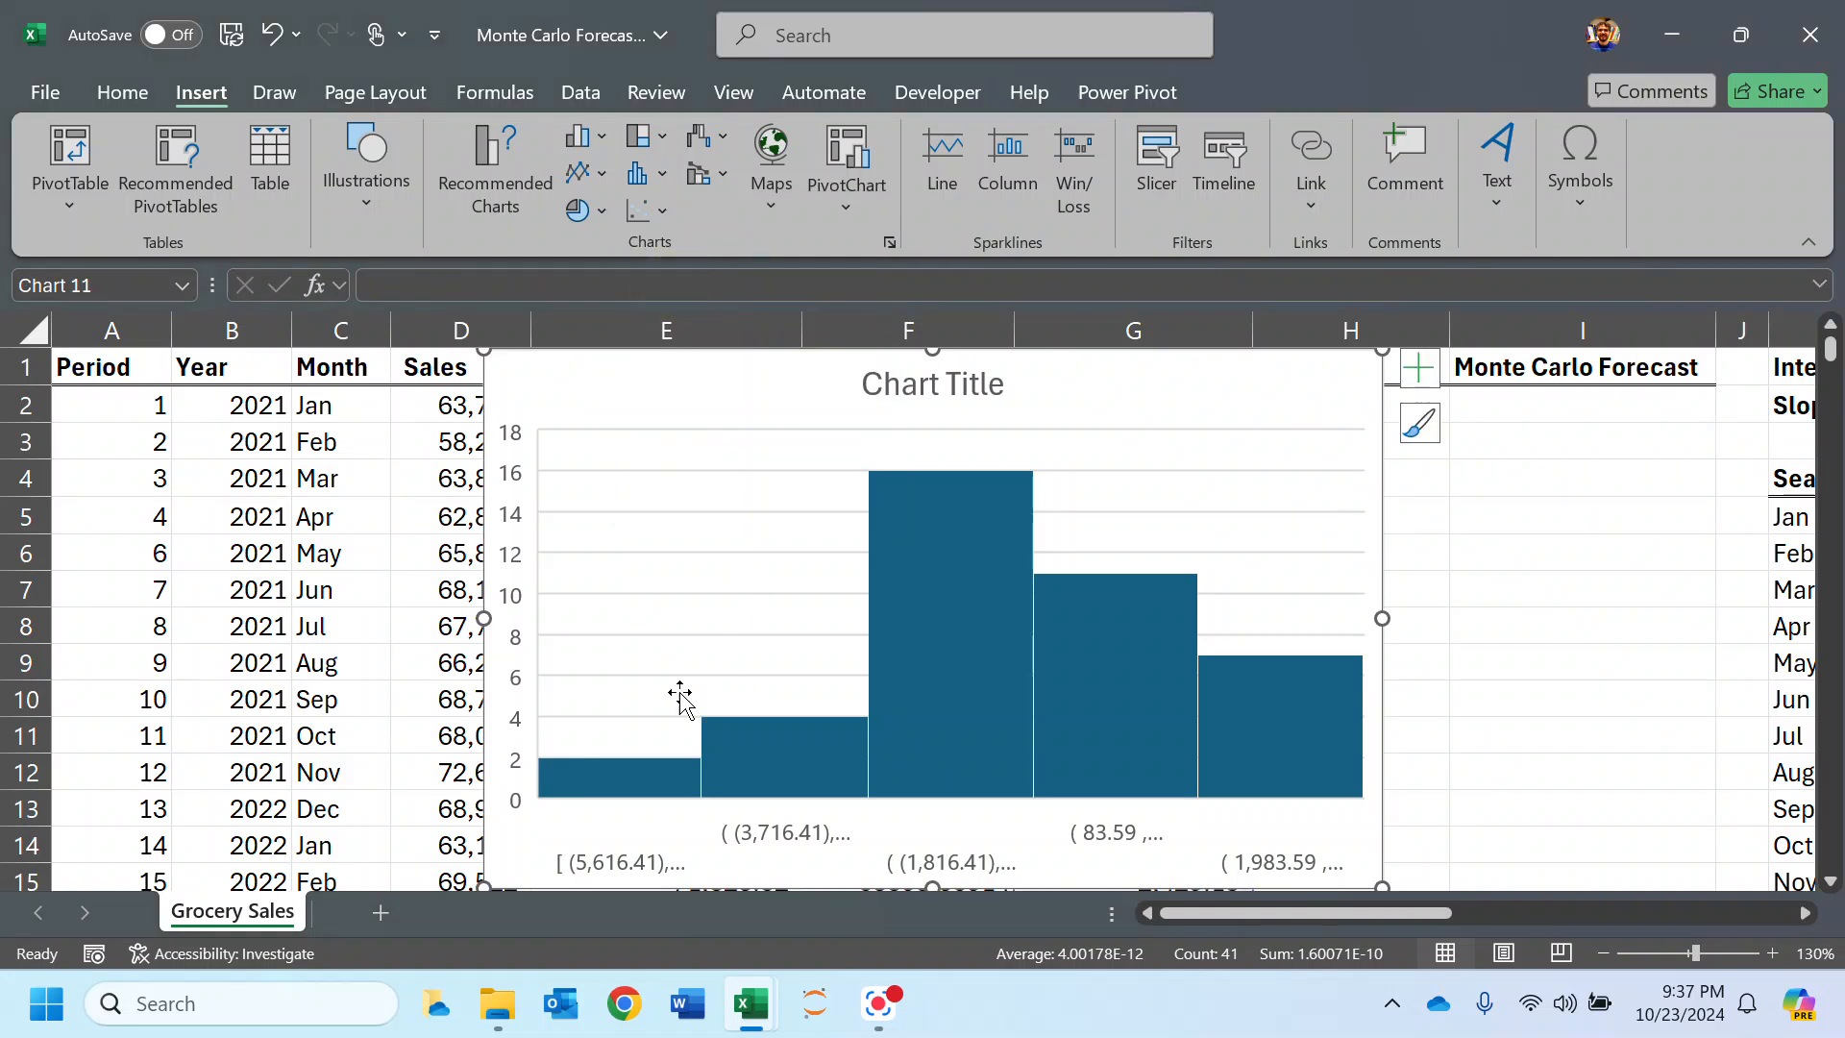
pyautogui.click(501, 404)
pyautogui.press('Delete')
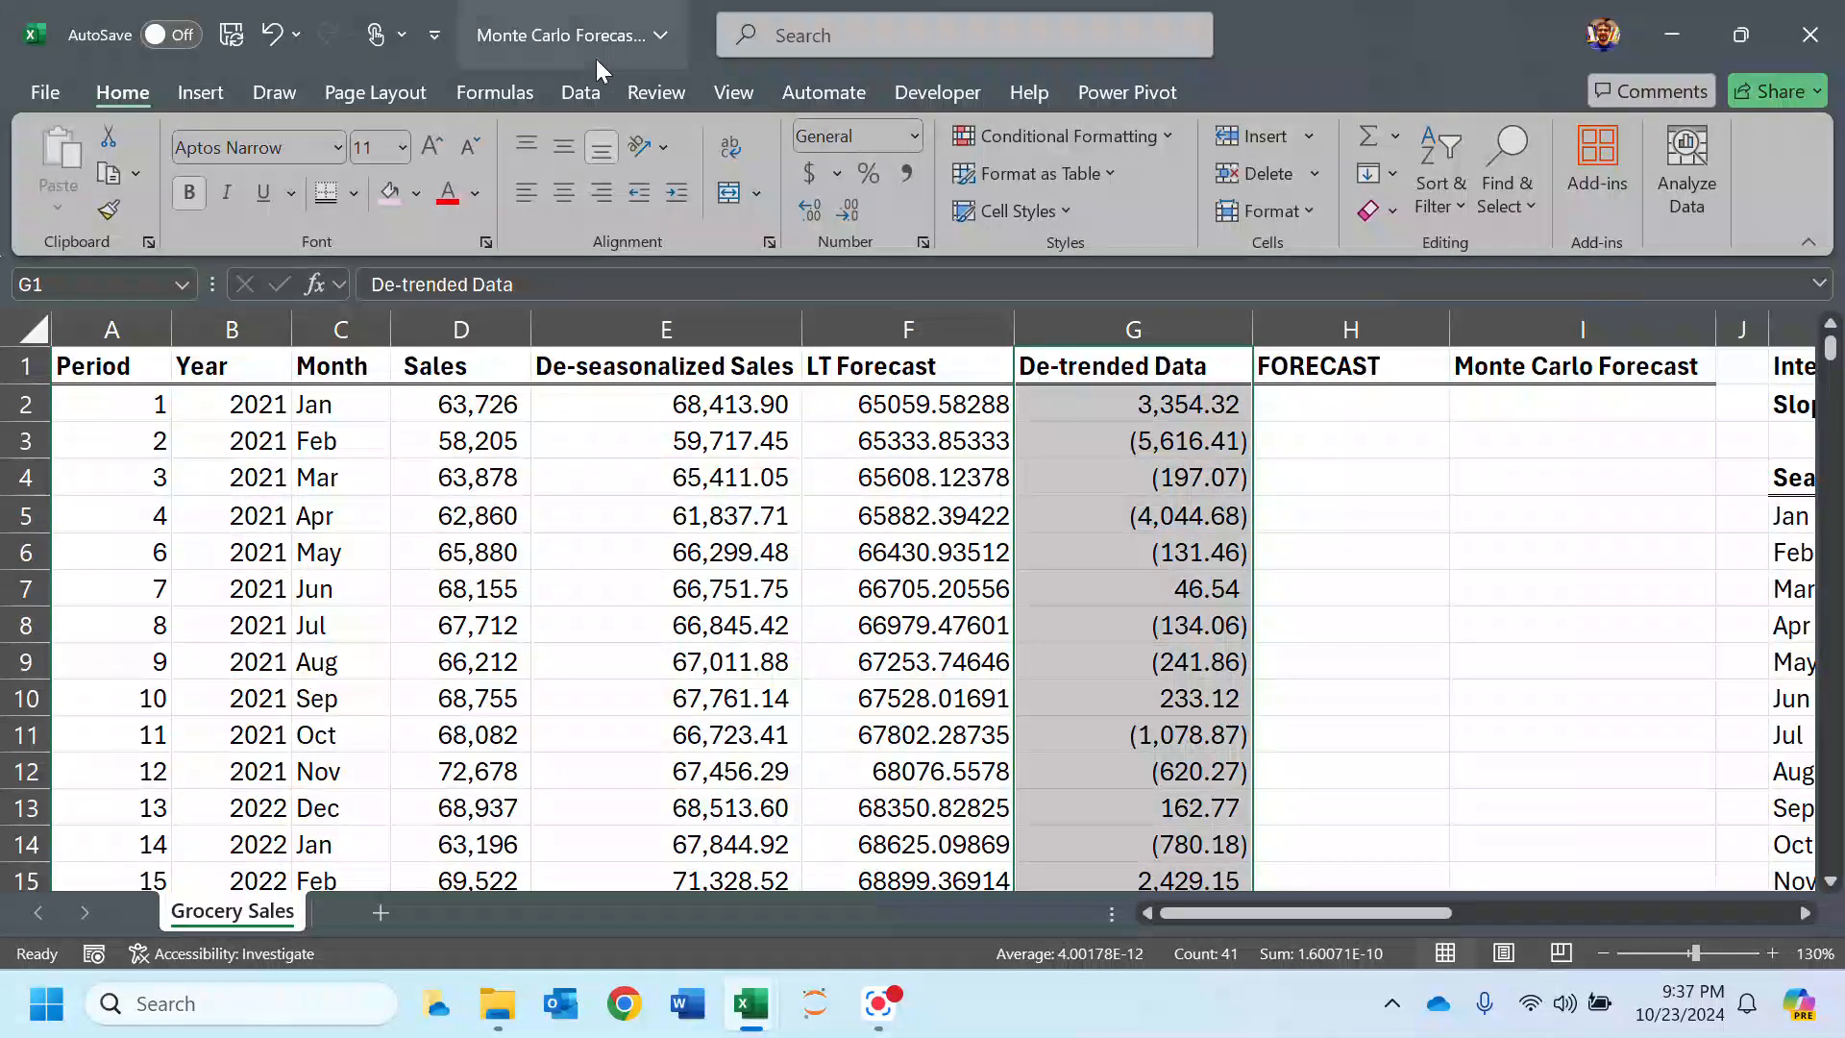
# Step: Run Descriptive Statistics on $G$1:$G$41 with Labels in First Row and Summary statistics, output to a new worksheet
pyautogui.click(580, 92)
pyautogui.click(1668, 142)
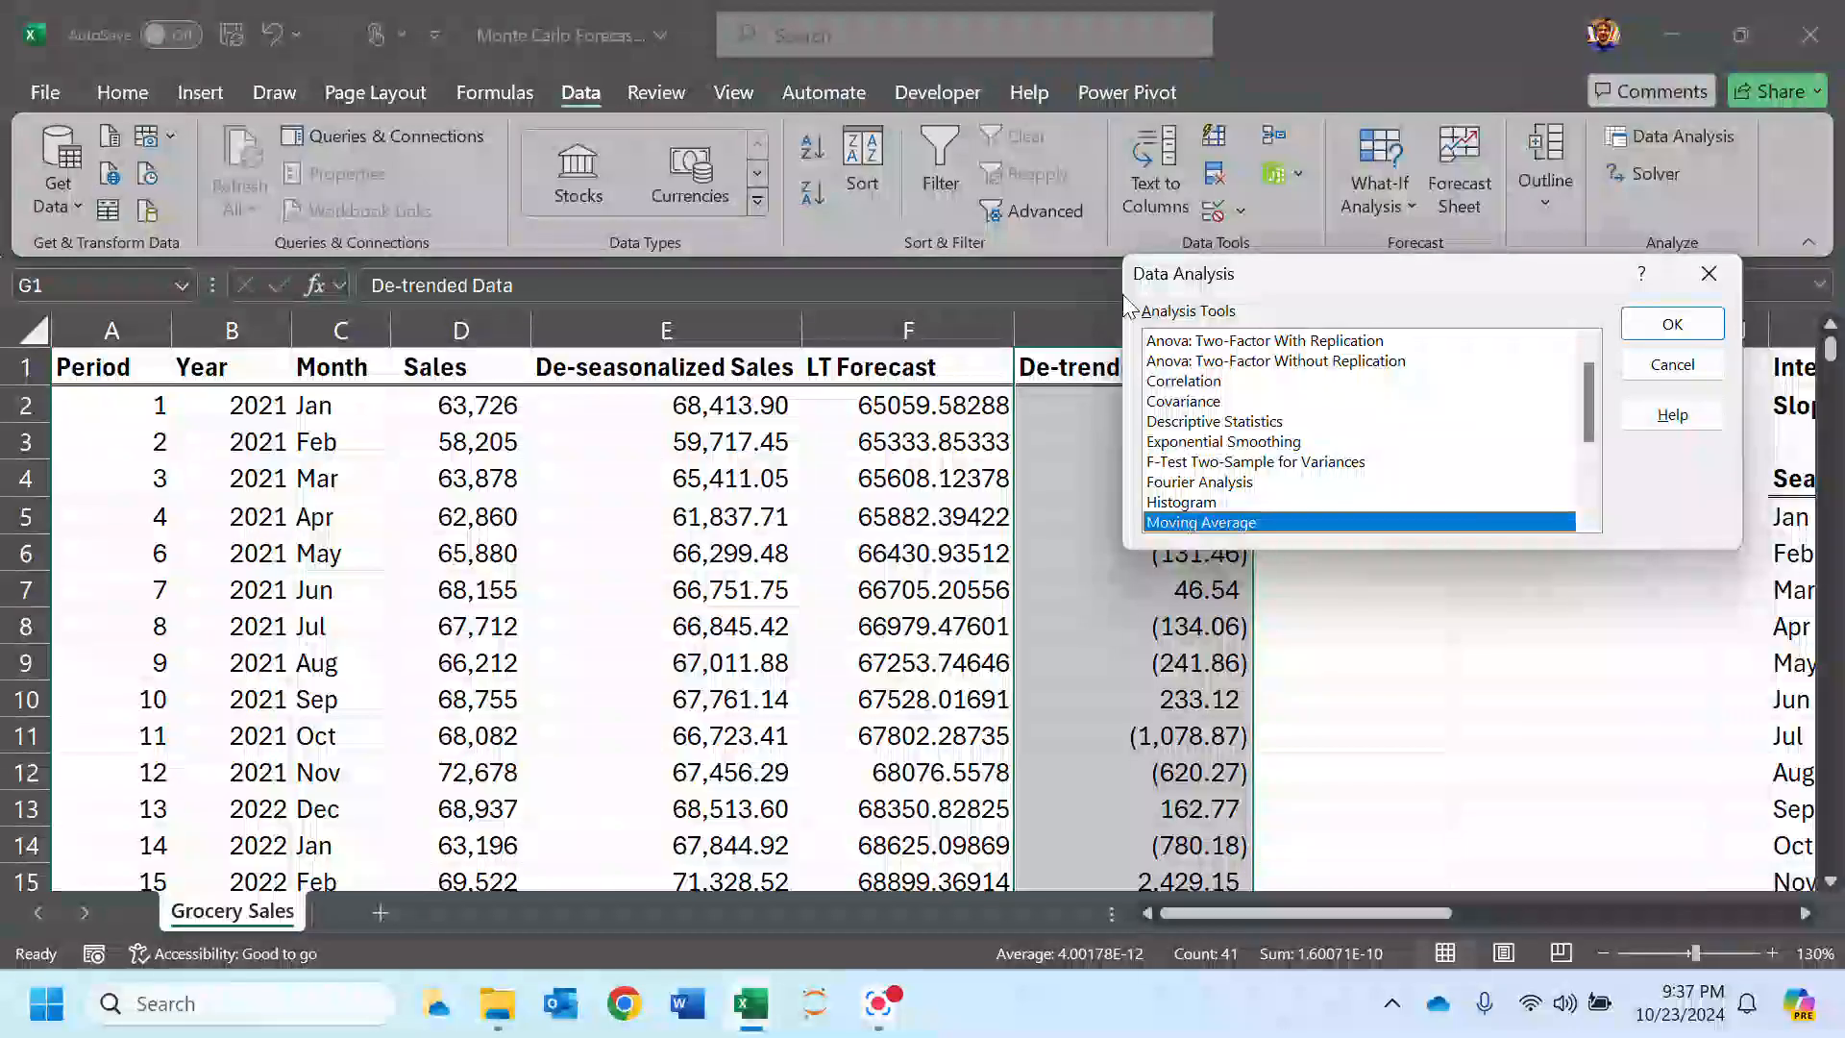
pyautogui.scroll(1, 1257, 450)
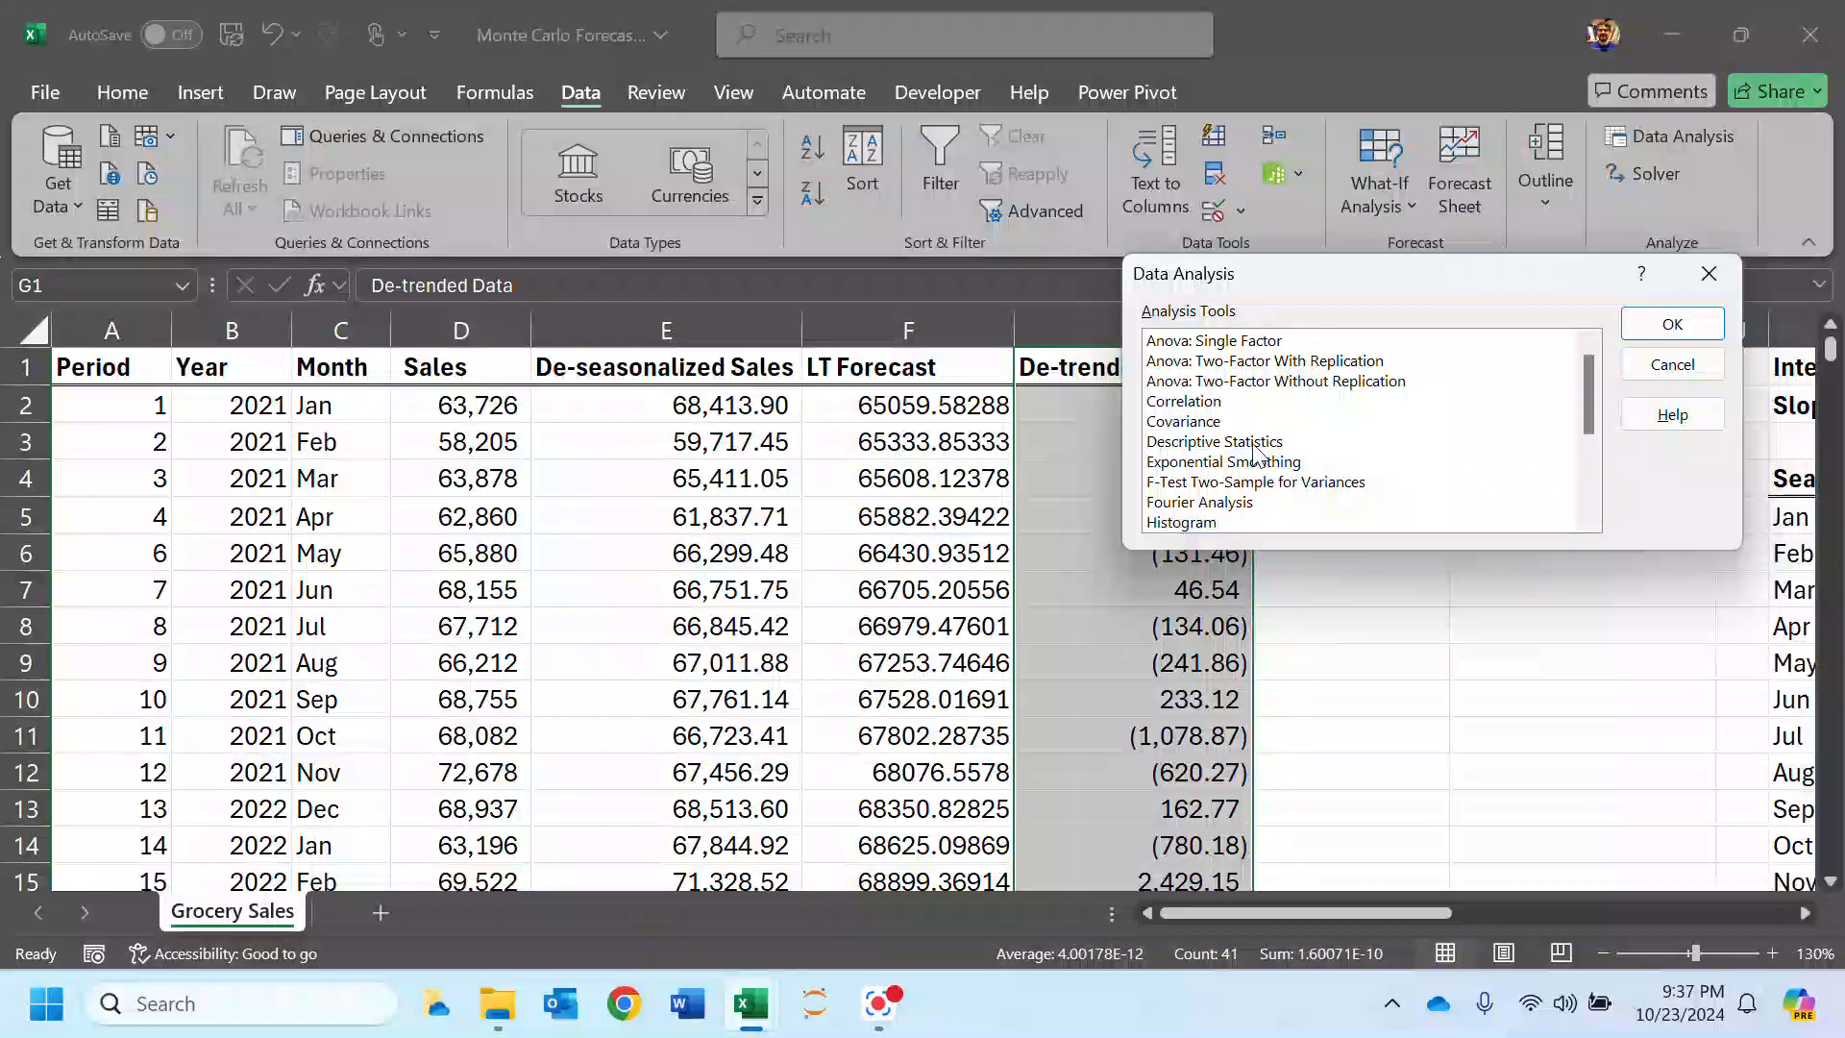
pyautogui.click(1257, 444)
pyautogui.click(1634, 331)
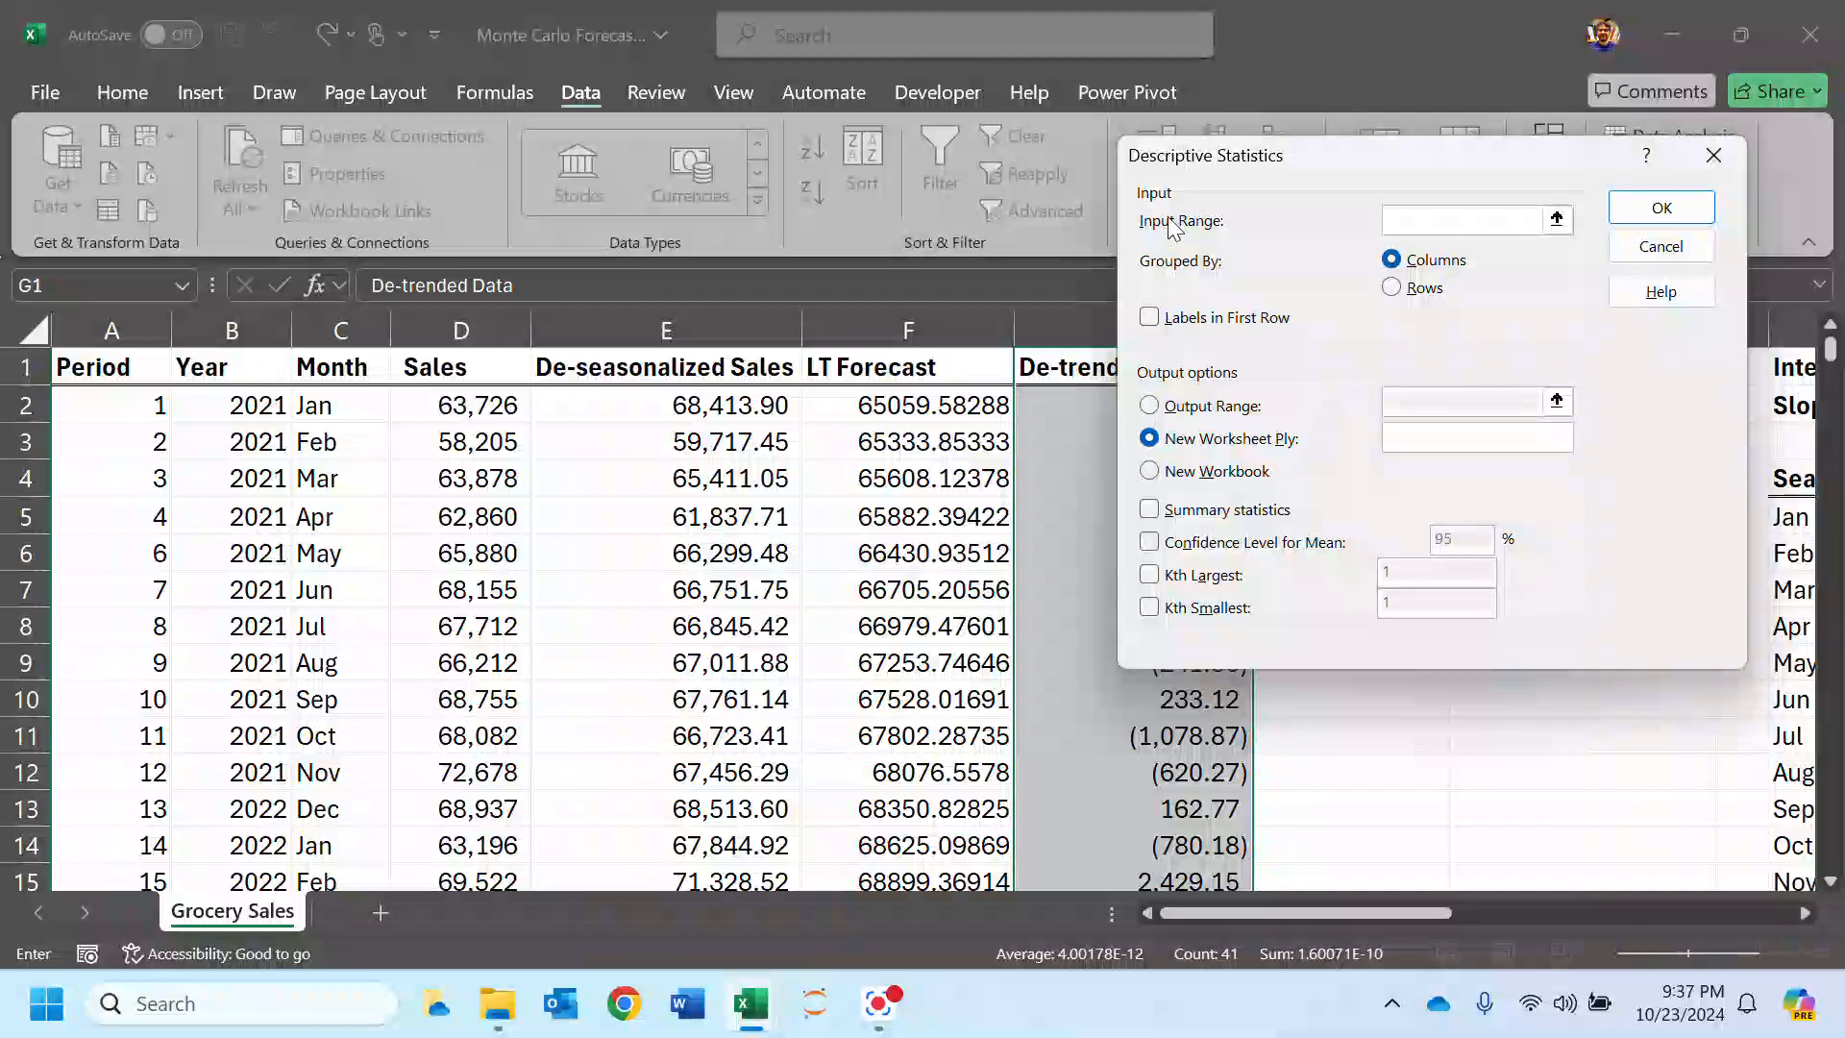
pyautogui.click(1066, 363)
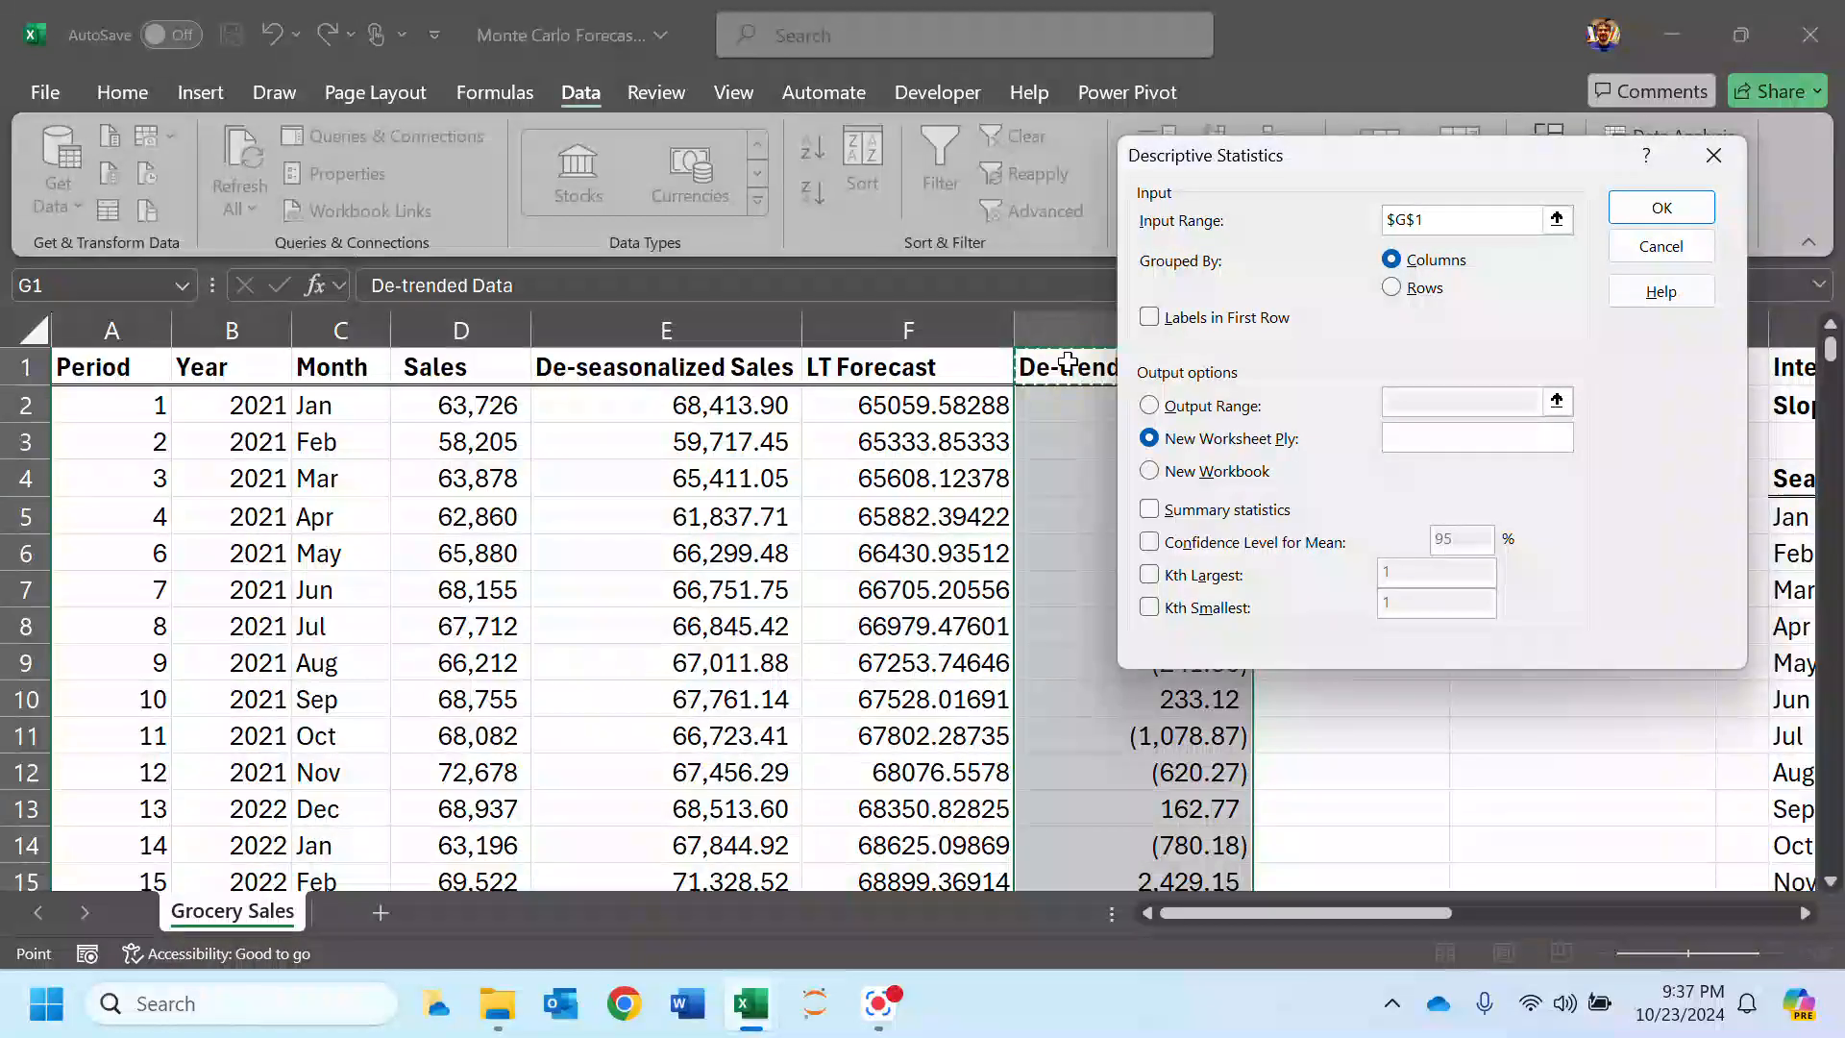
pyautogui.hotkey('ctrl', 'shift', 'Down')
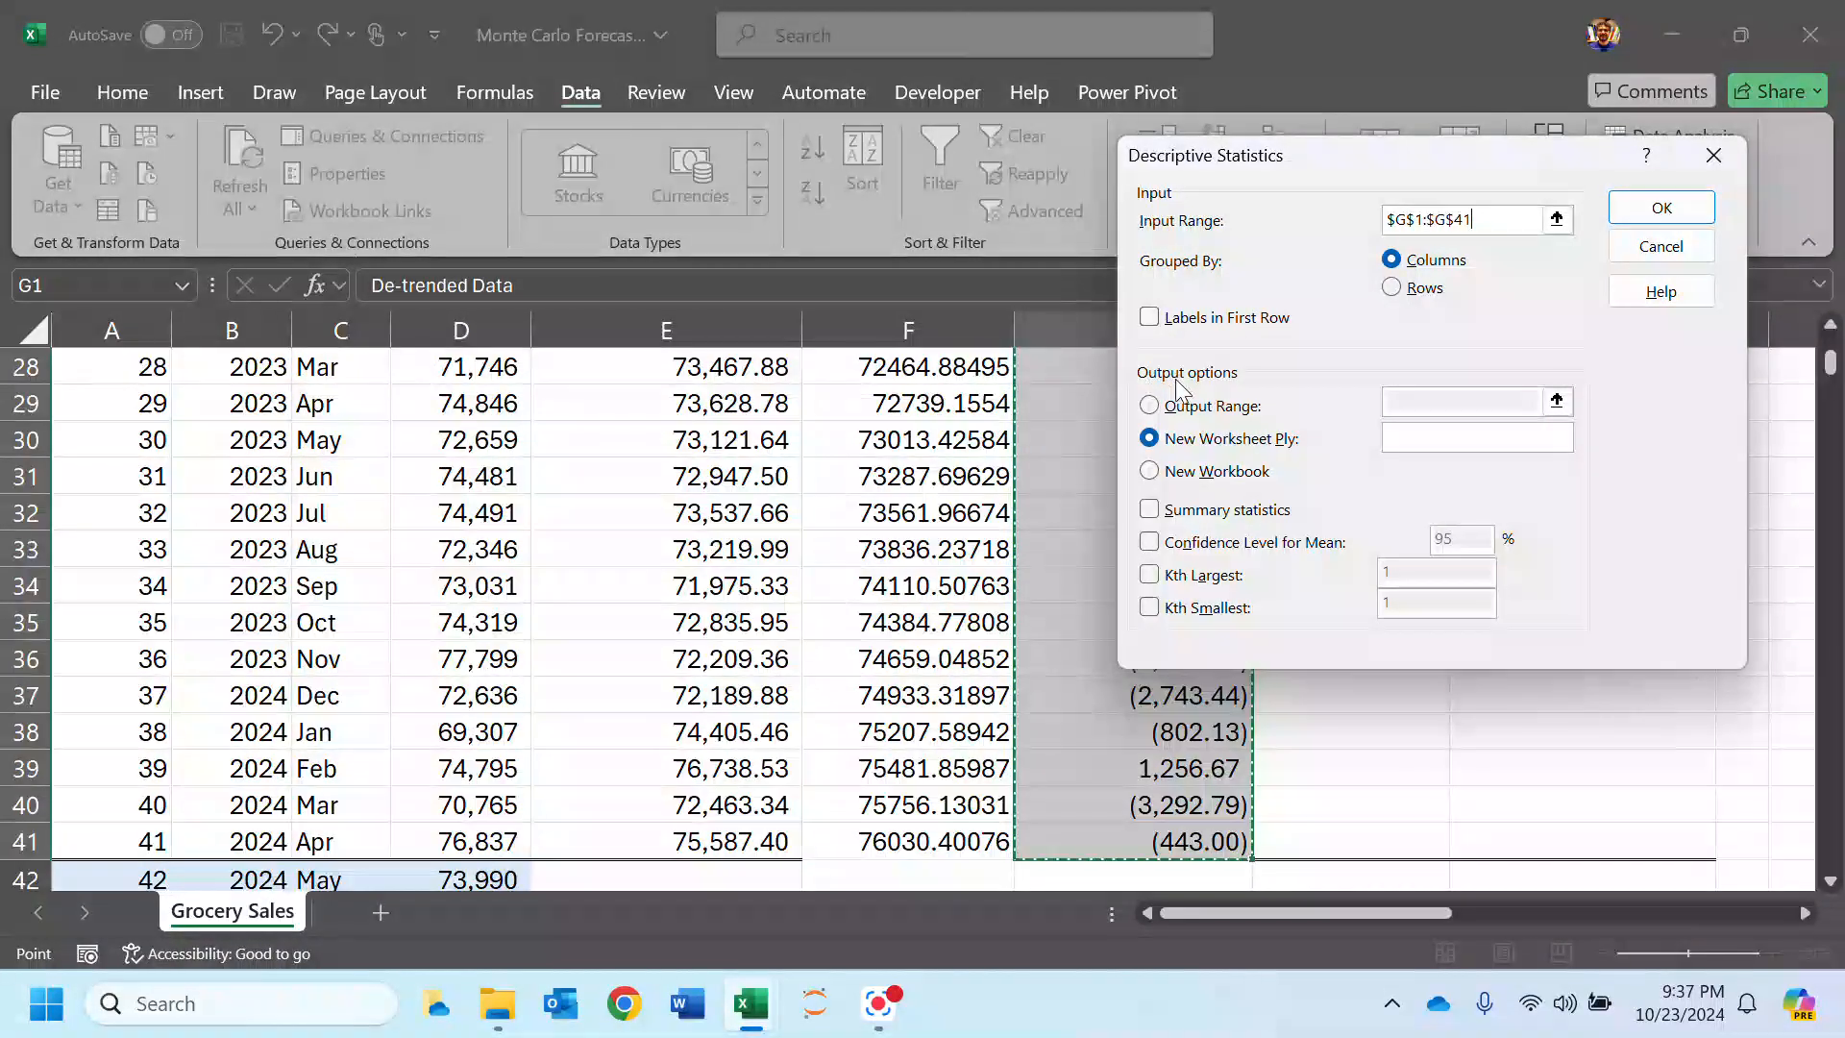
pyautogui.click(1198, 320)
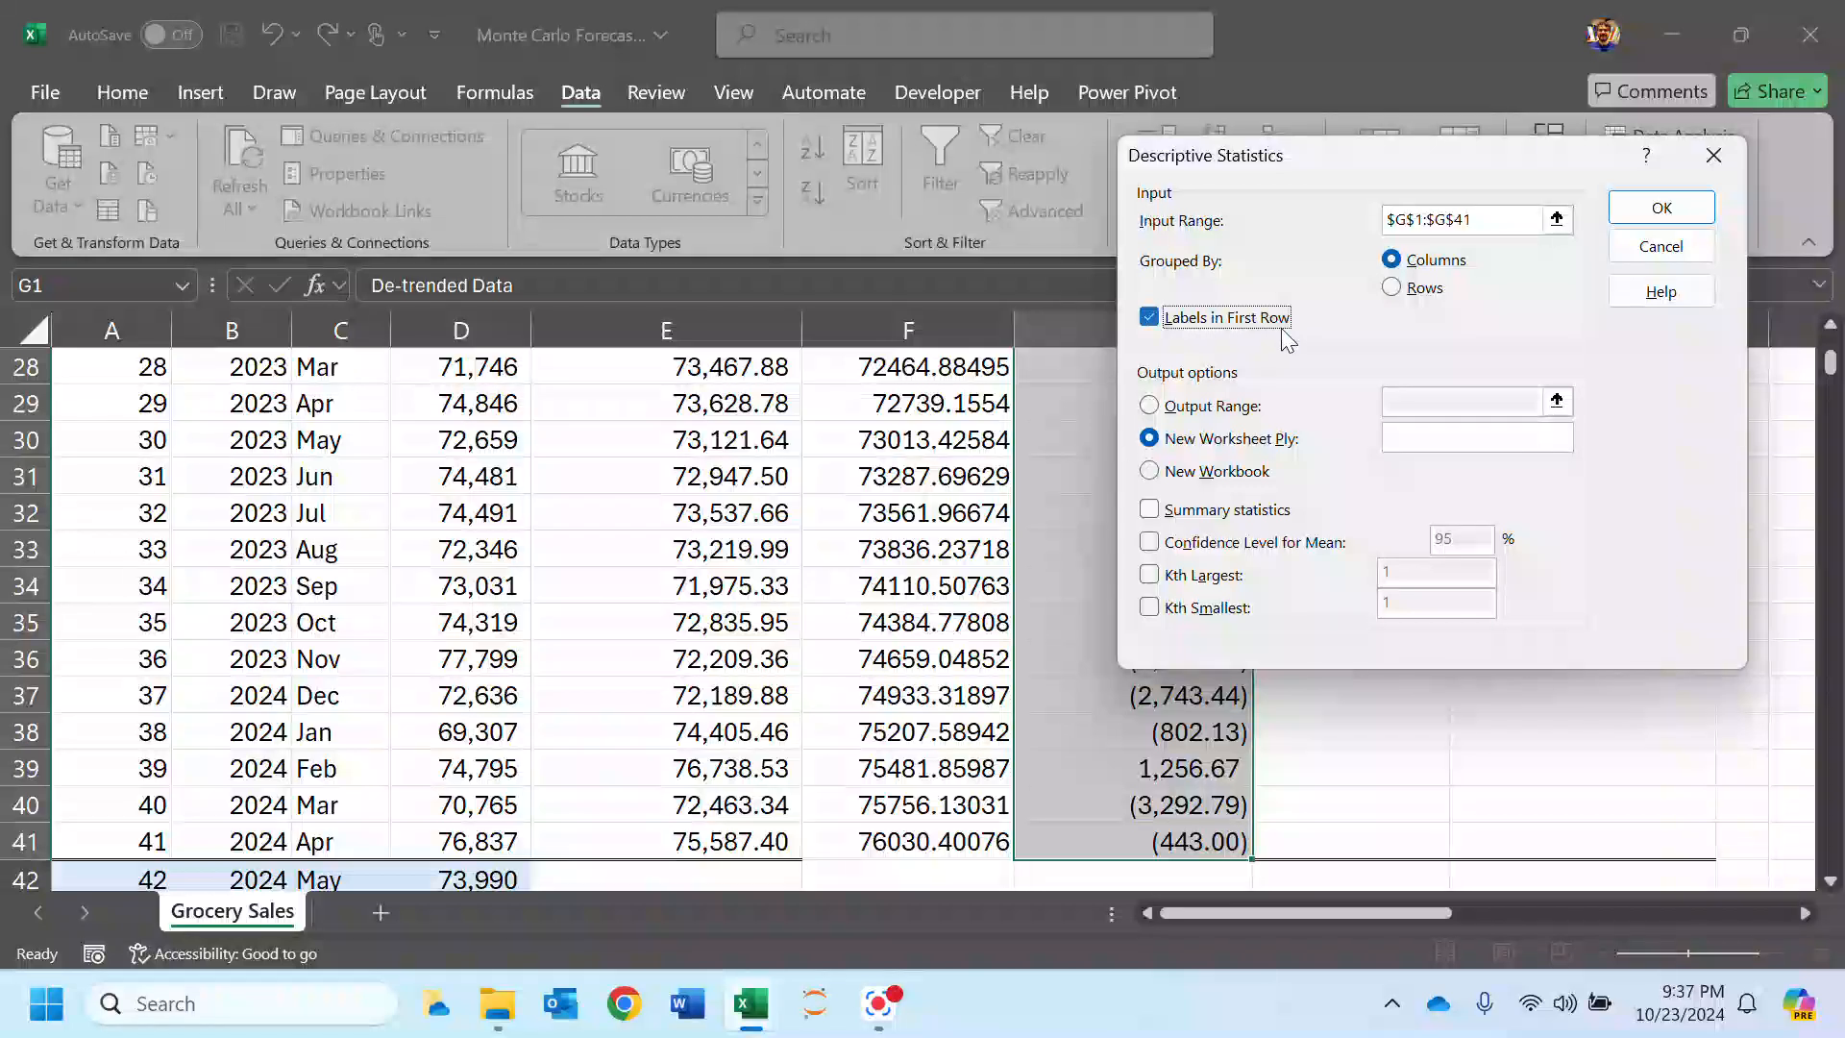
pyautogui.click(1264, 519)
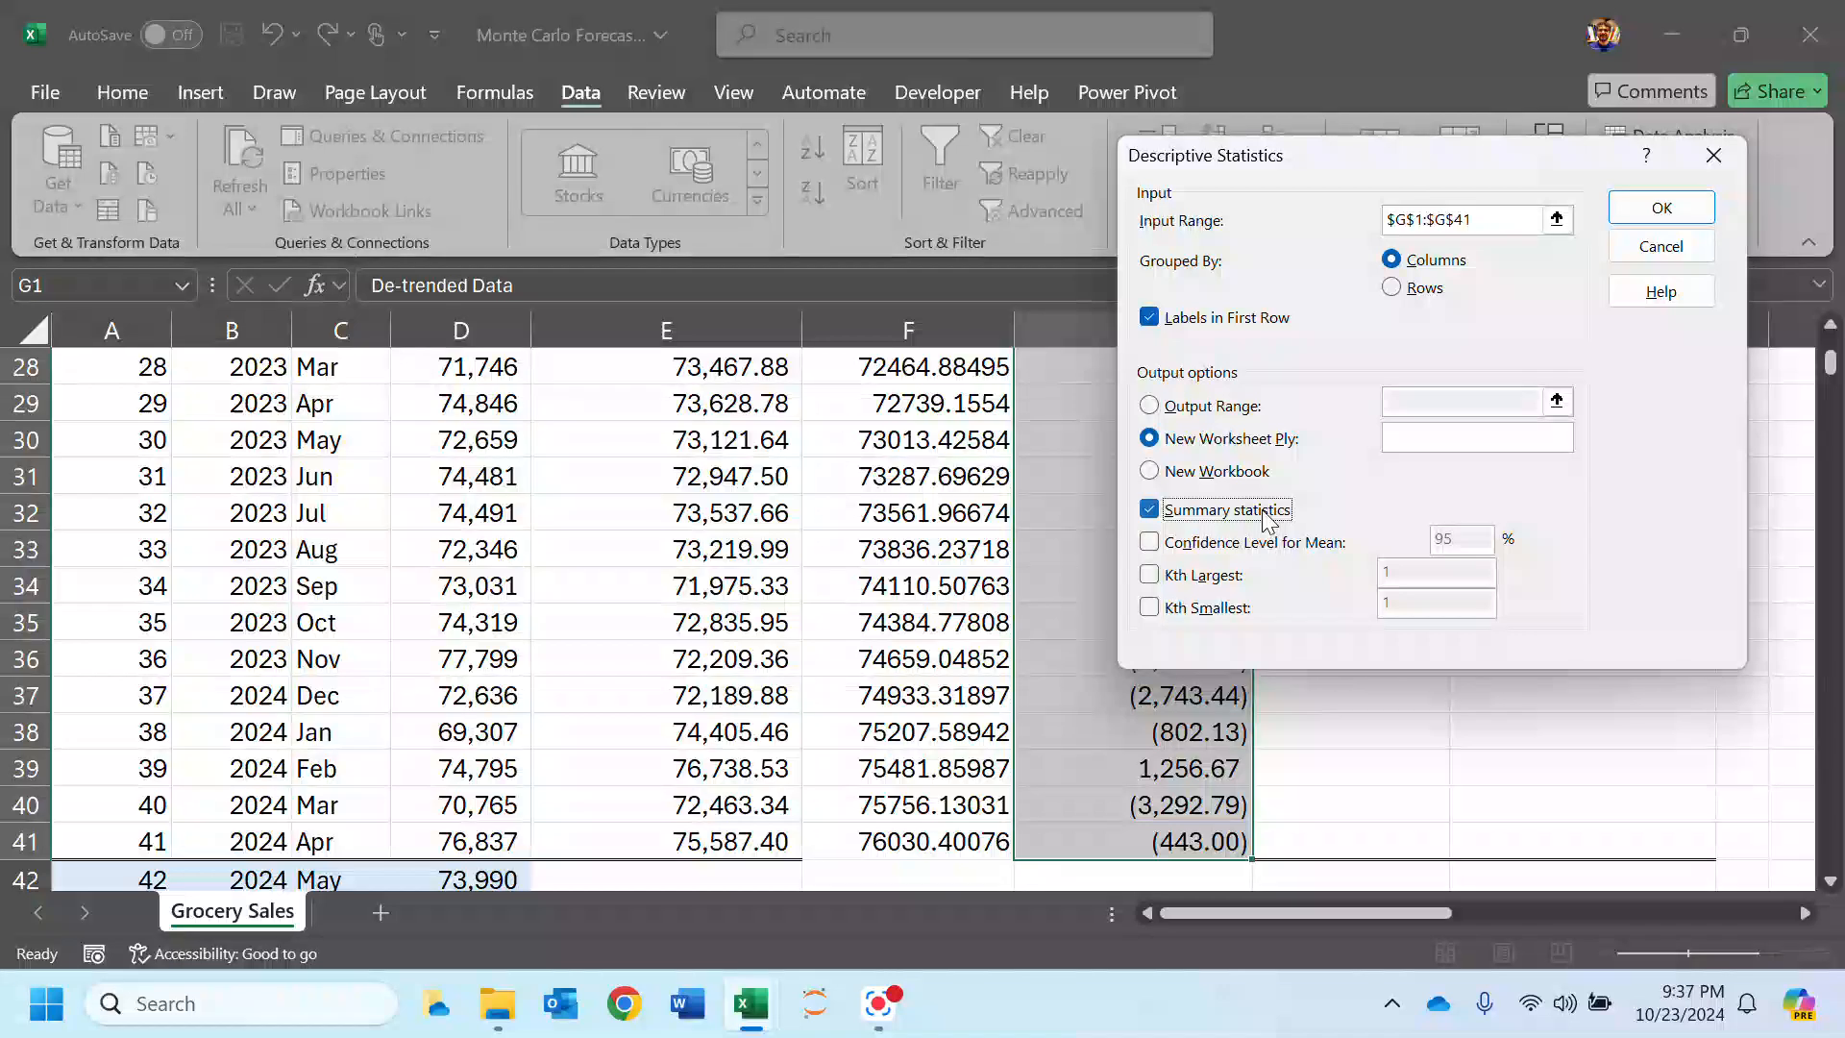
pyautogui.click(1693, 197)
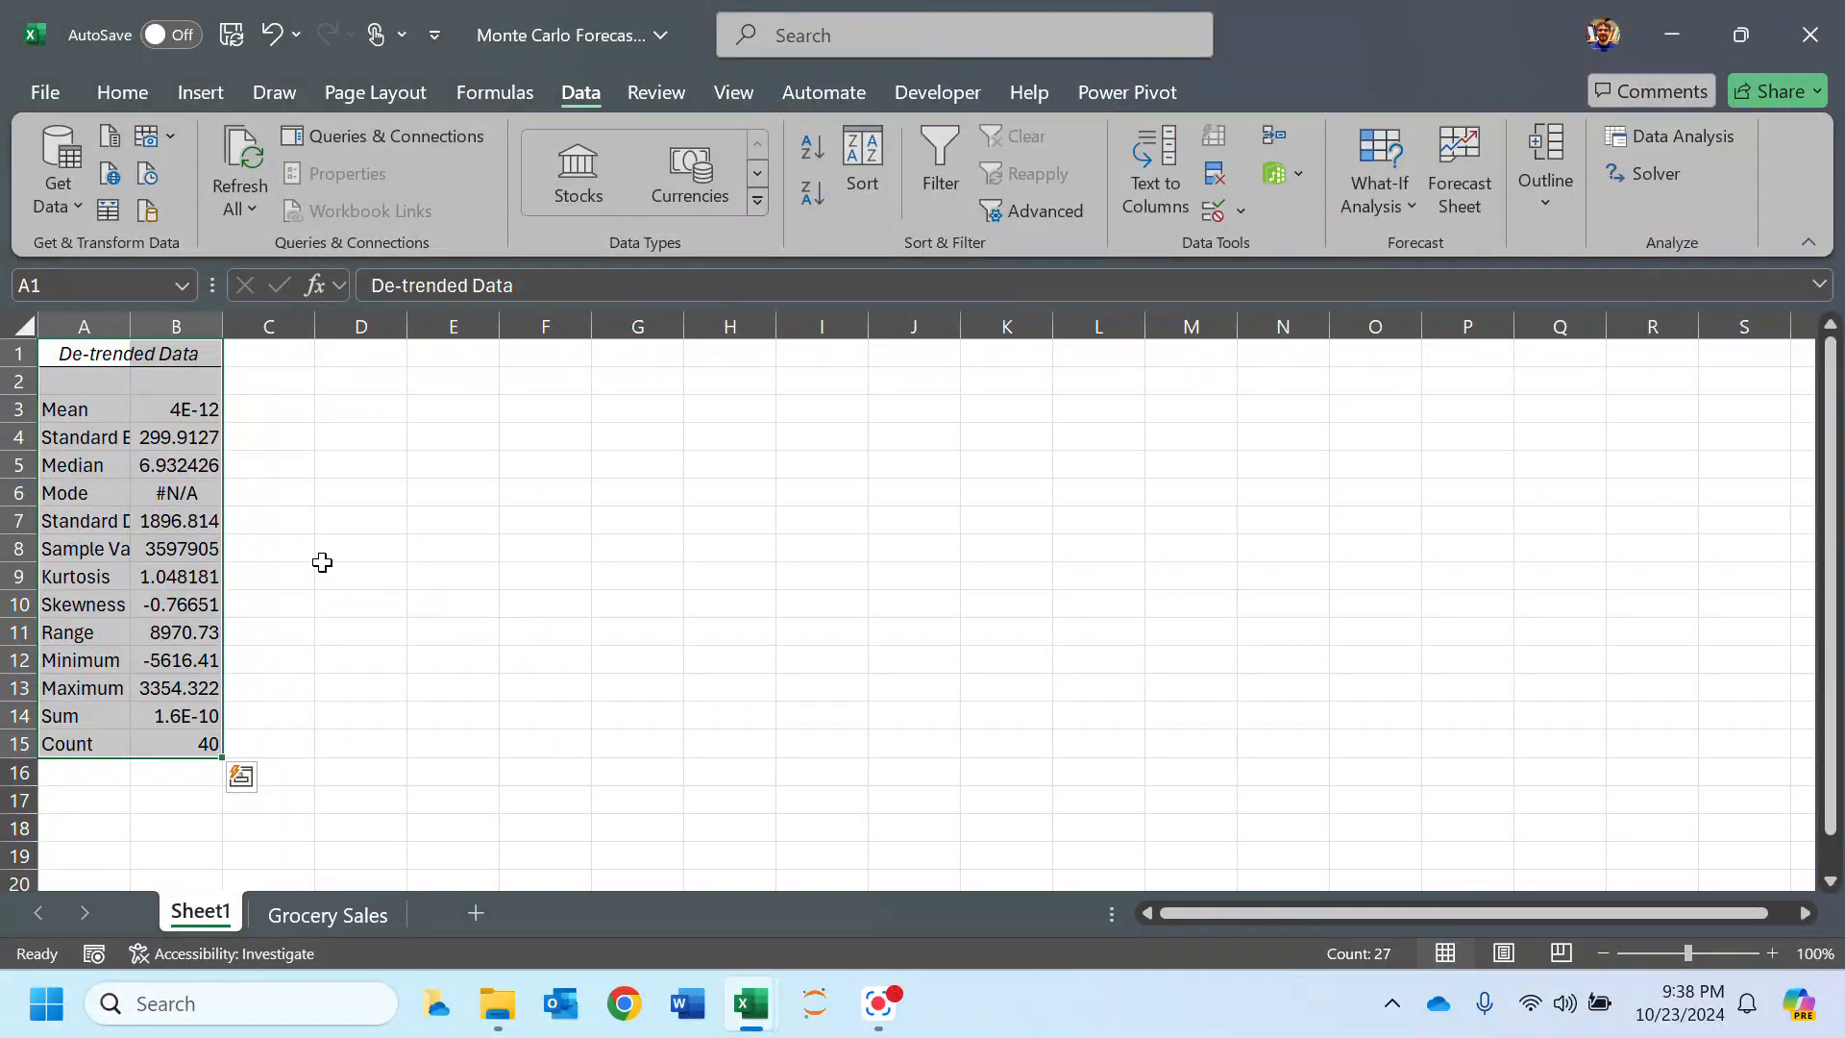
# Step: Widen columns A and B of the new statistics sheet to fit the labels and values
pyautogui.doubleClick(130, 322)
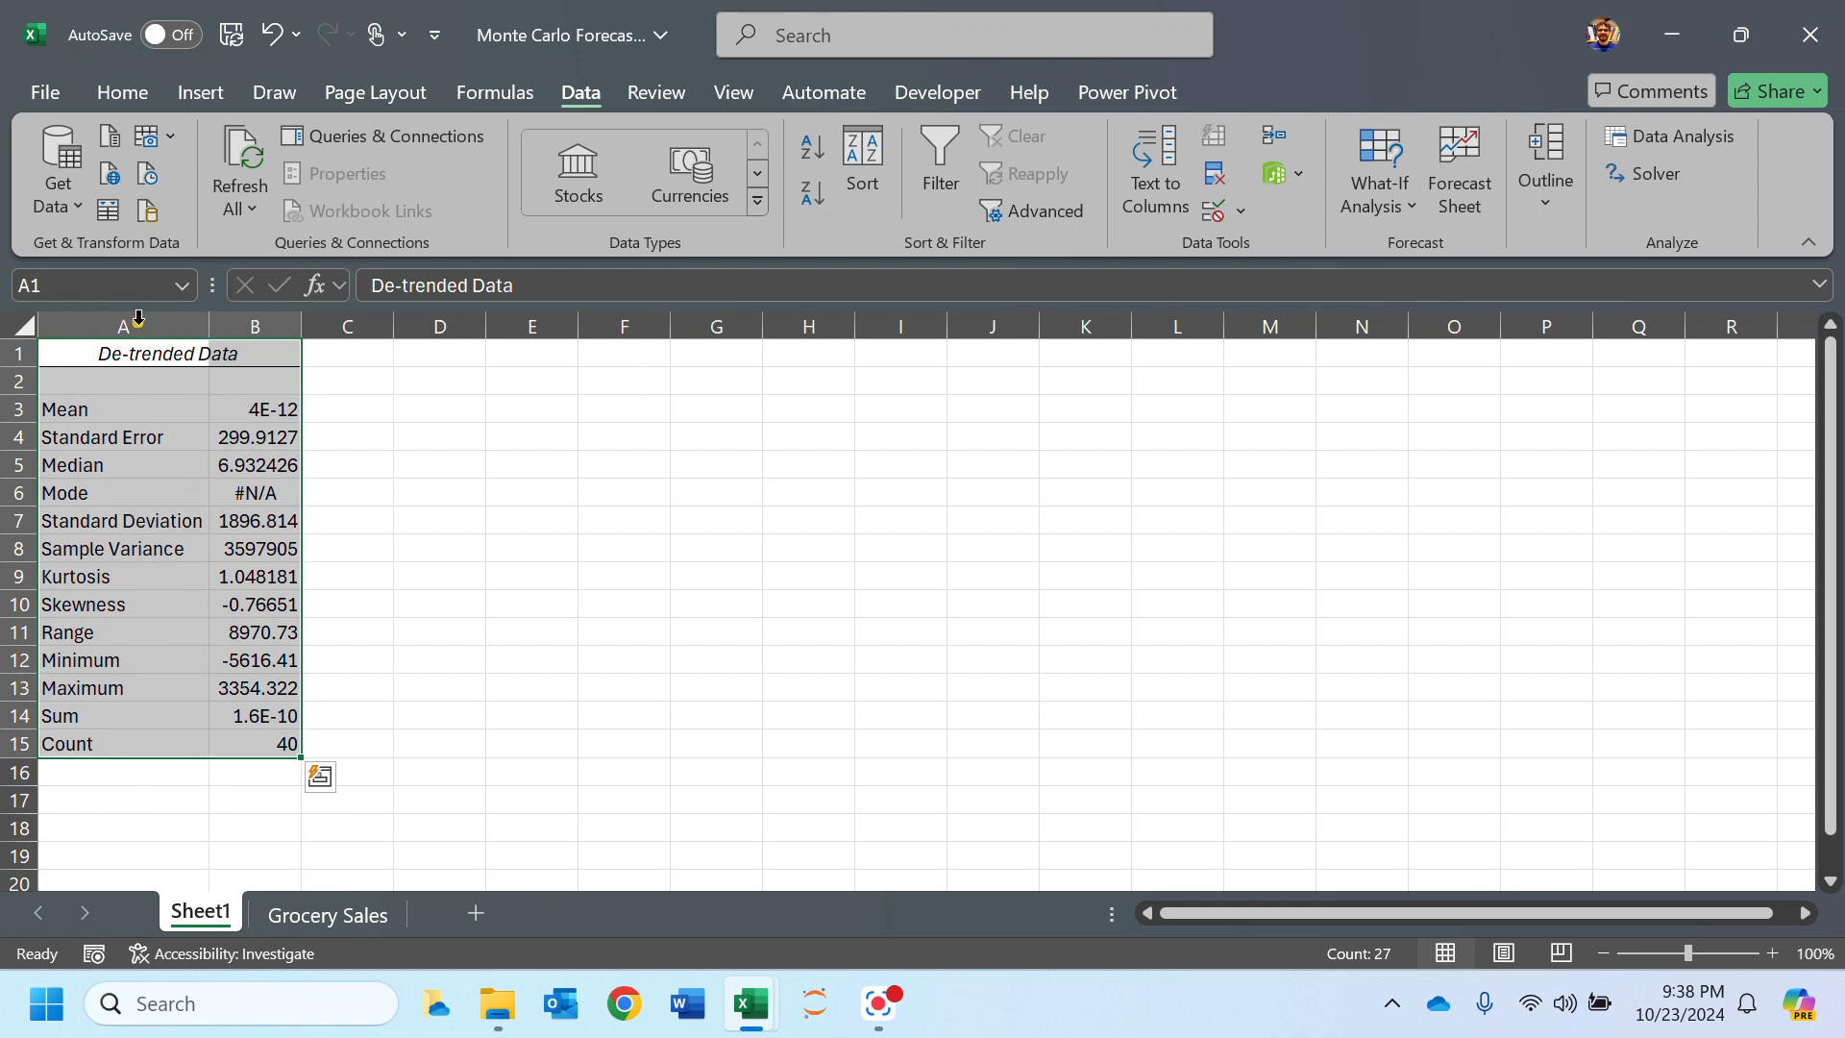
pyautogui.click(274, 408)
pyautogui.moveTo(302, 325); pyautogui.dragTo(337, 331)
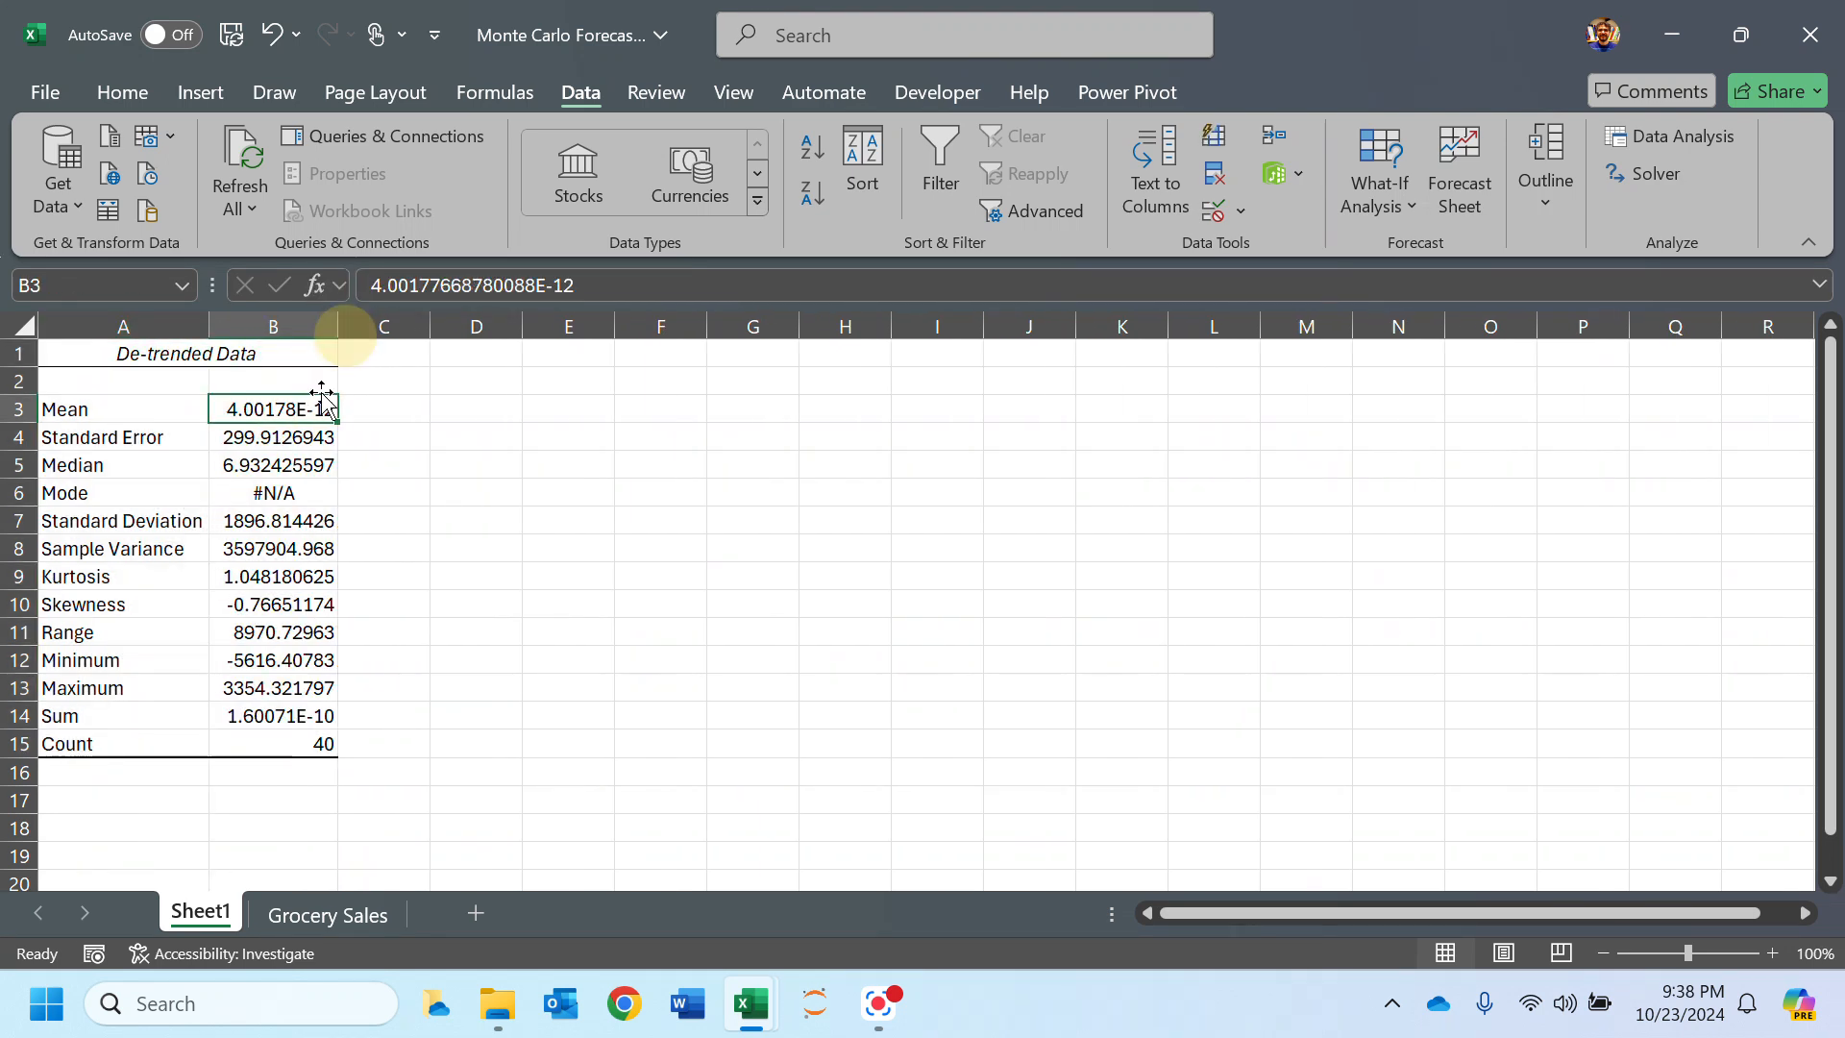
# Step: Format the Mean value in B3 as Number with two decimals
pyautogui.click(119, 92)
pyautogui.click(914, 136)
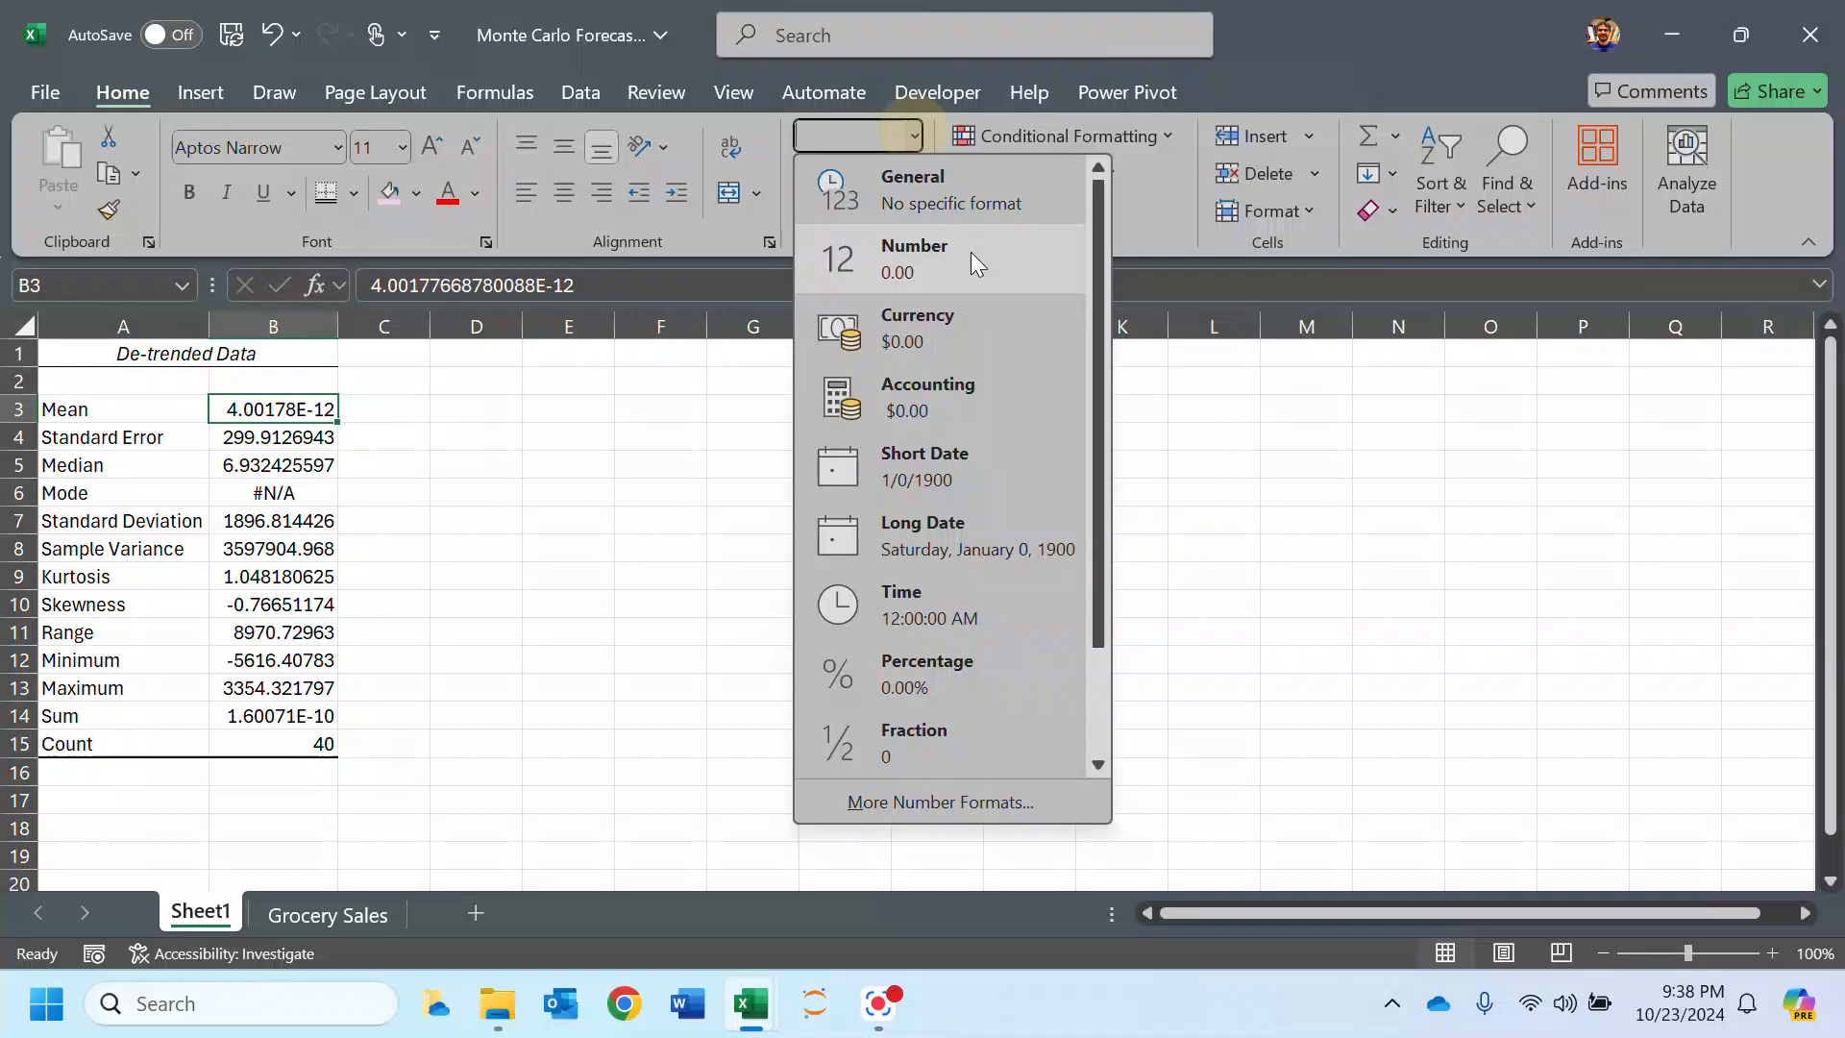
pyautogui.click(970, 252)
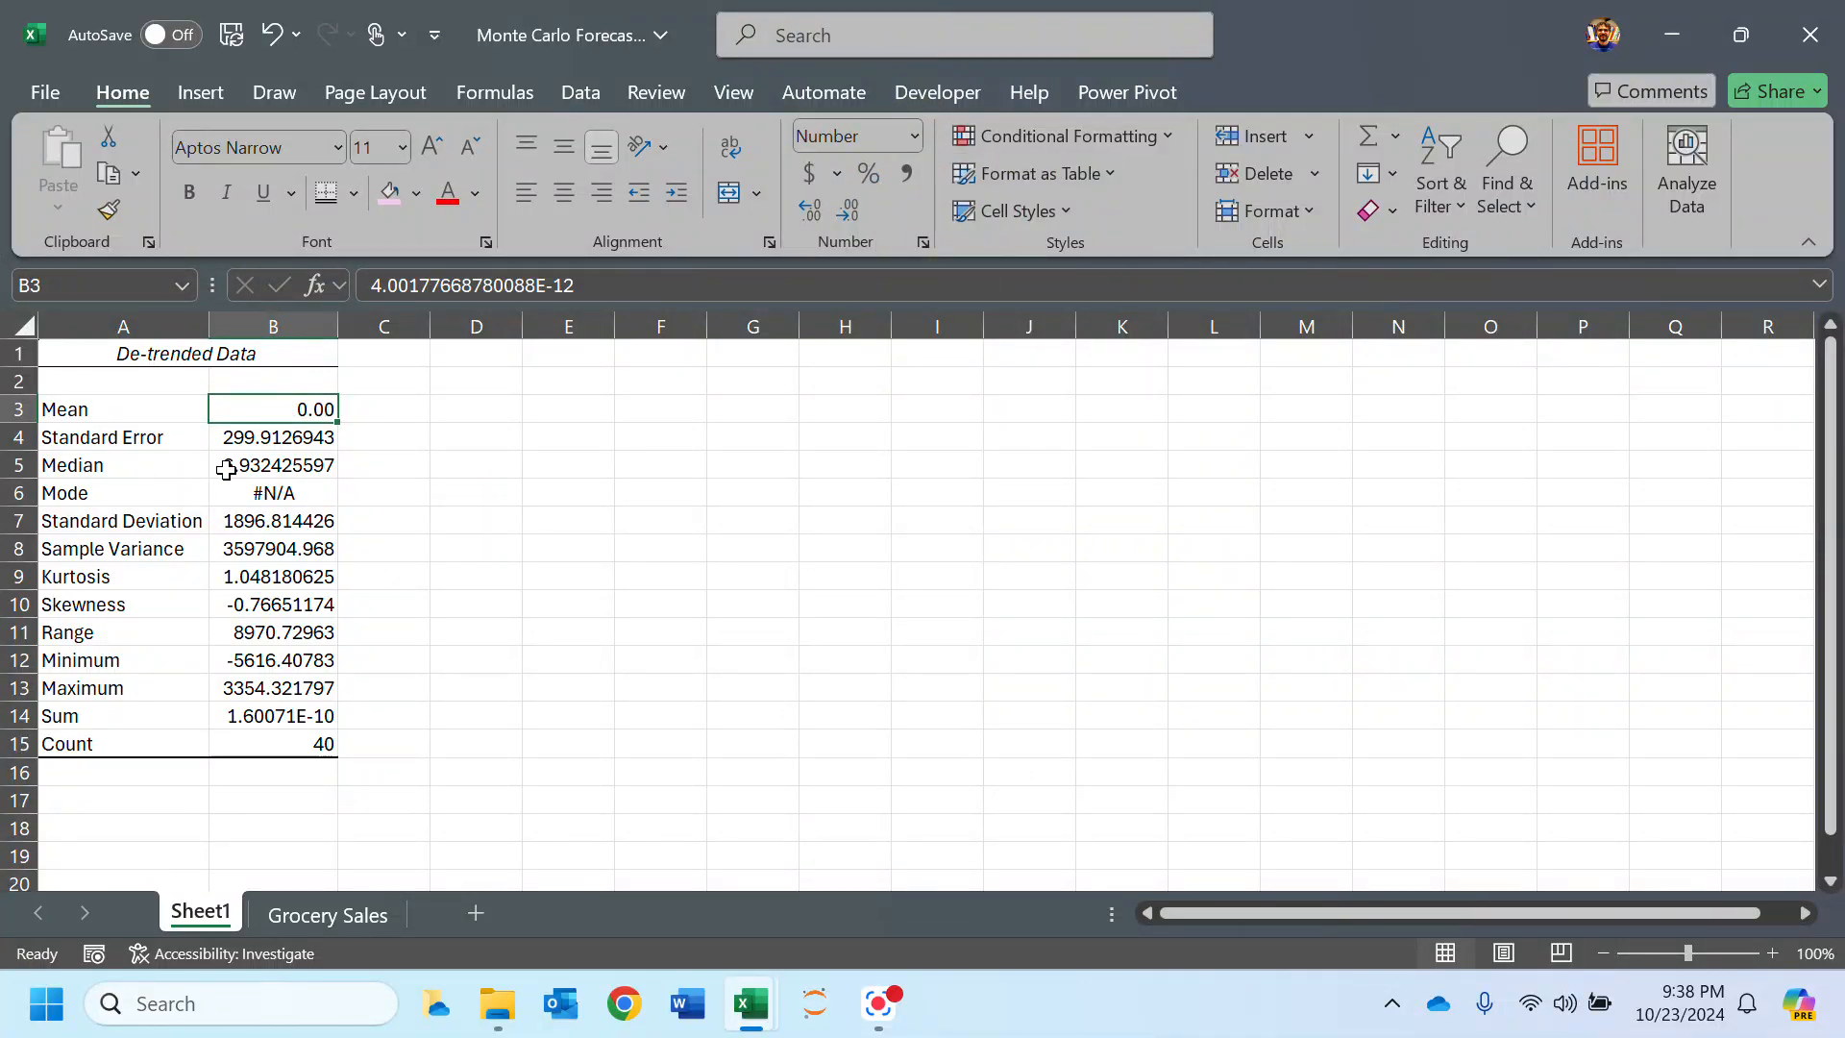
# Step: Inspect the Standard Error and Median values and widen column B a little more
pyautogui.click(274, 440)
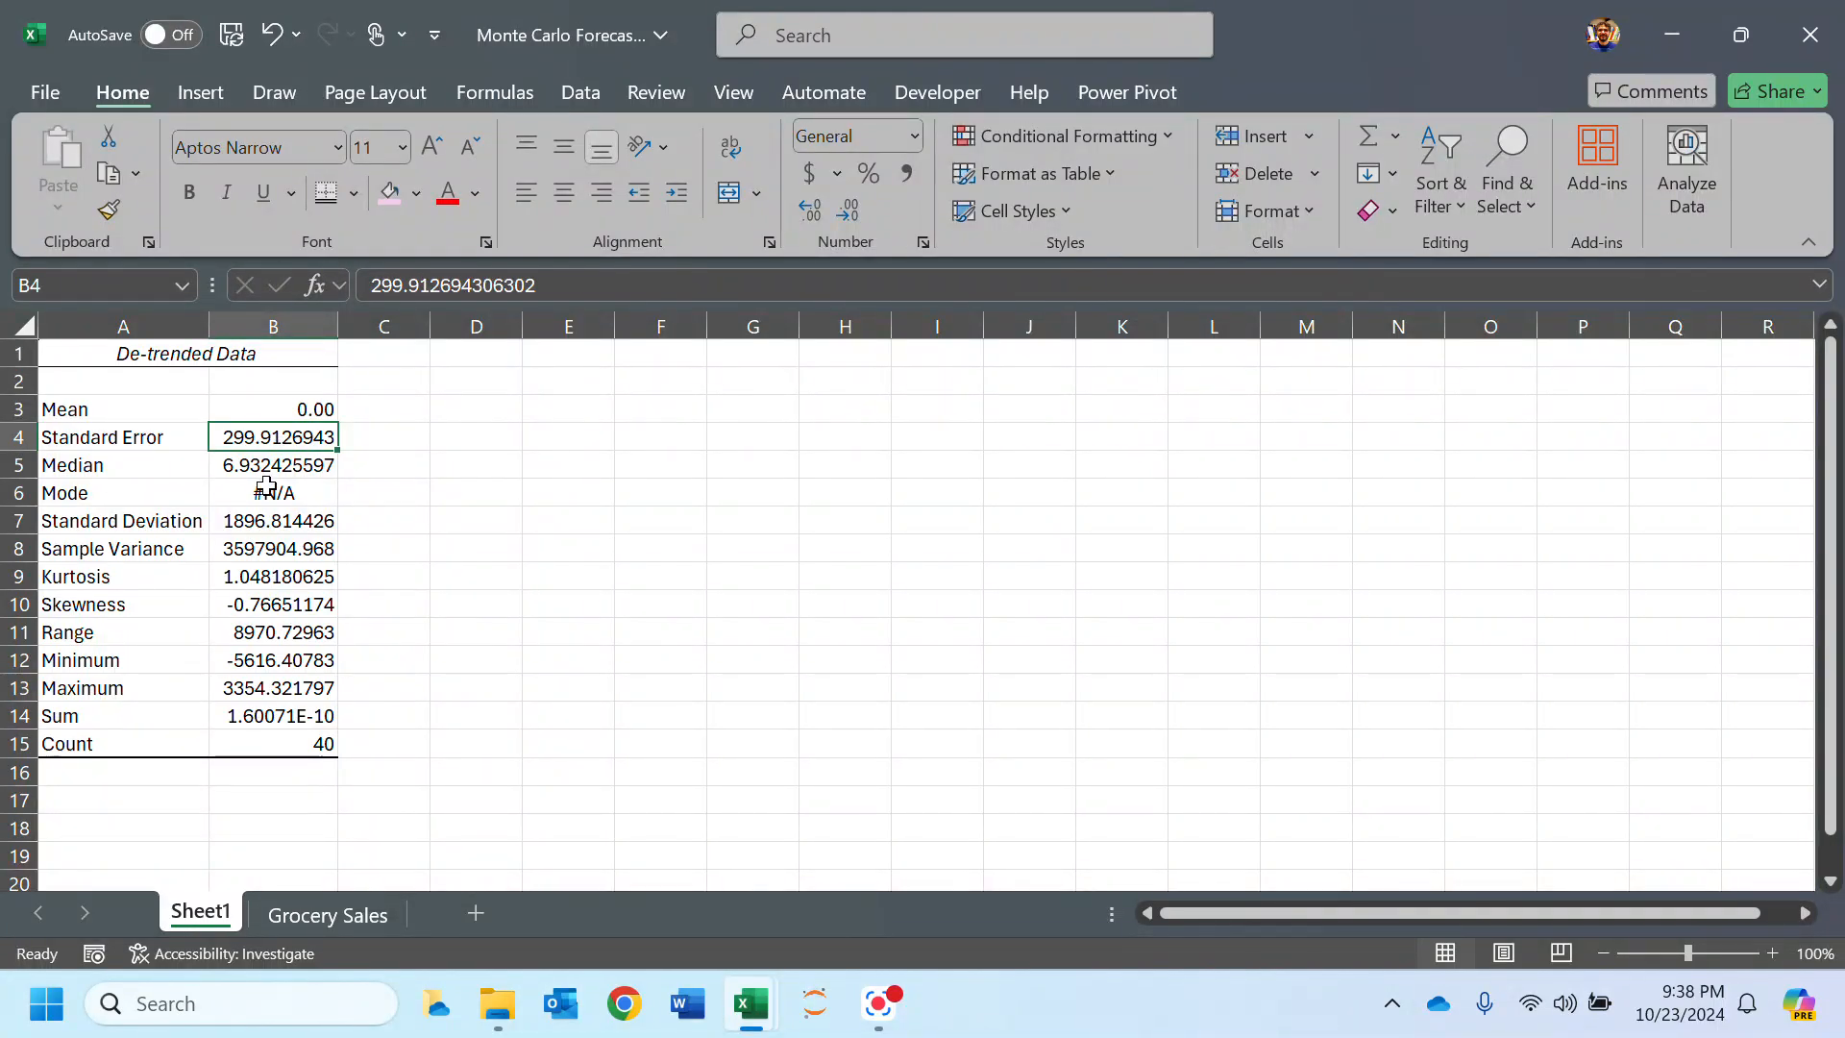
pyautogui.click(259, 464)
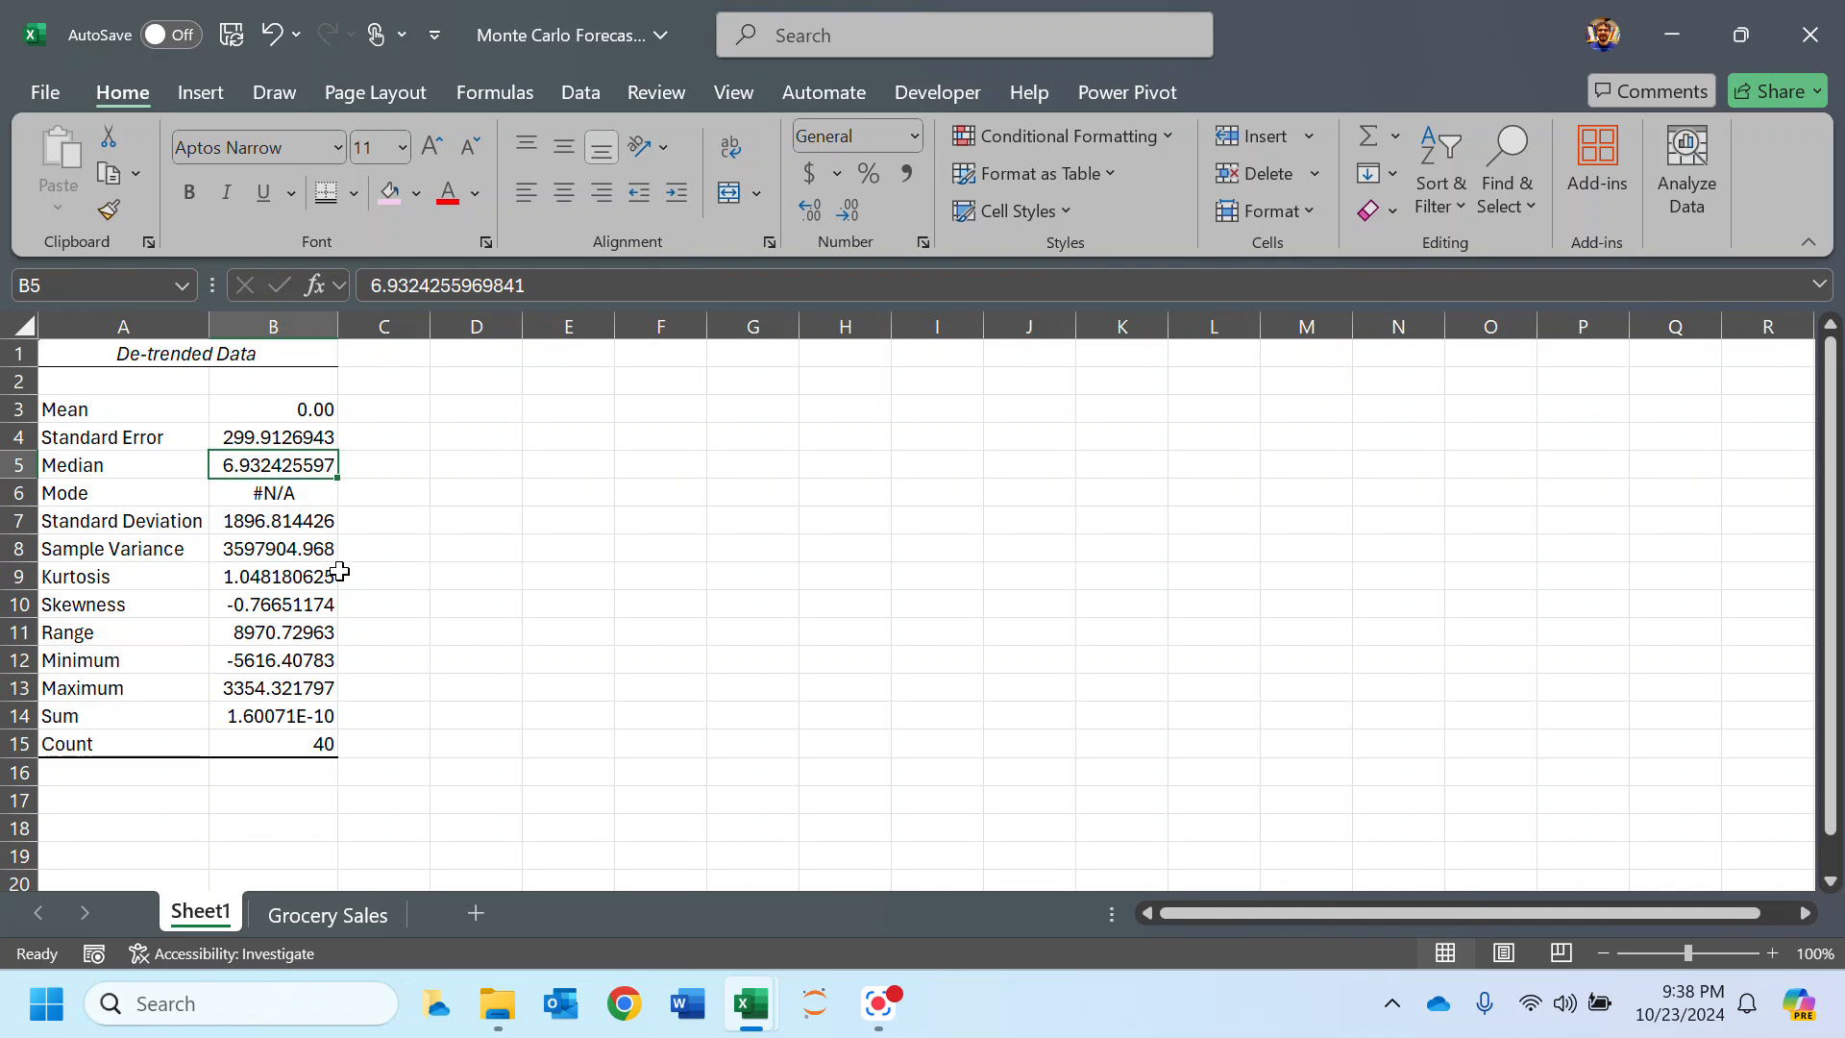
pyautogui.moveTo(337, 327); pyautogui.dragTo(377, 328)
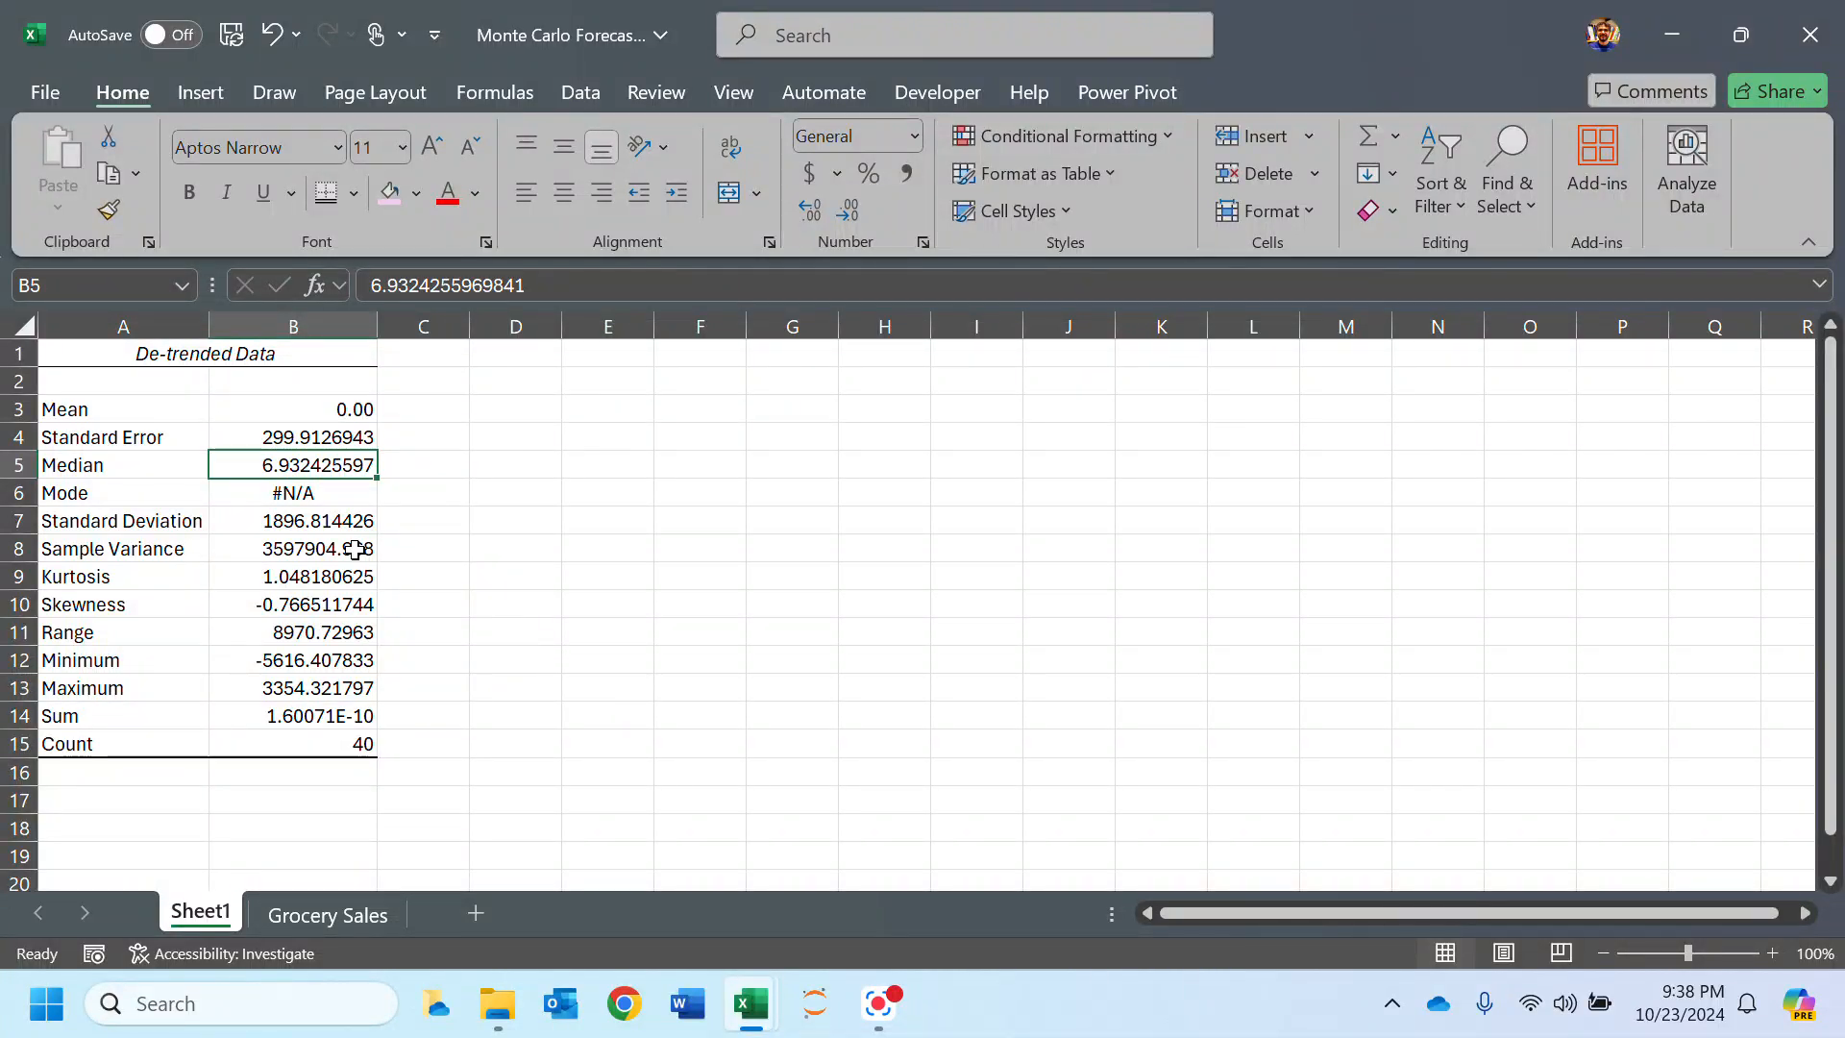
# Step: Return to the Grocery Sales sheet and review the Intercept, Slope and Seasonality Index beside the forecast columns
pyautogui.click(326, 914)
pyautogui.scroll(9, 835, 582)
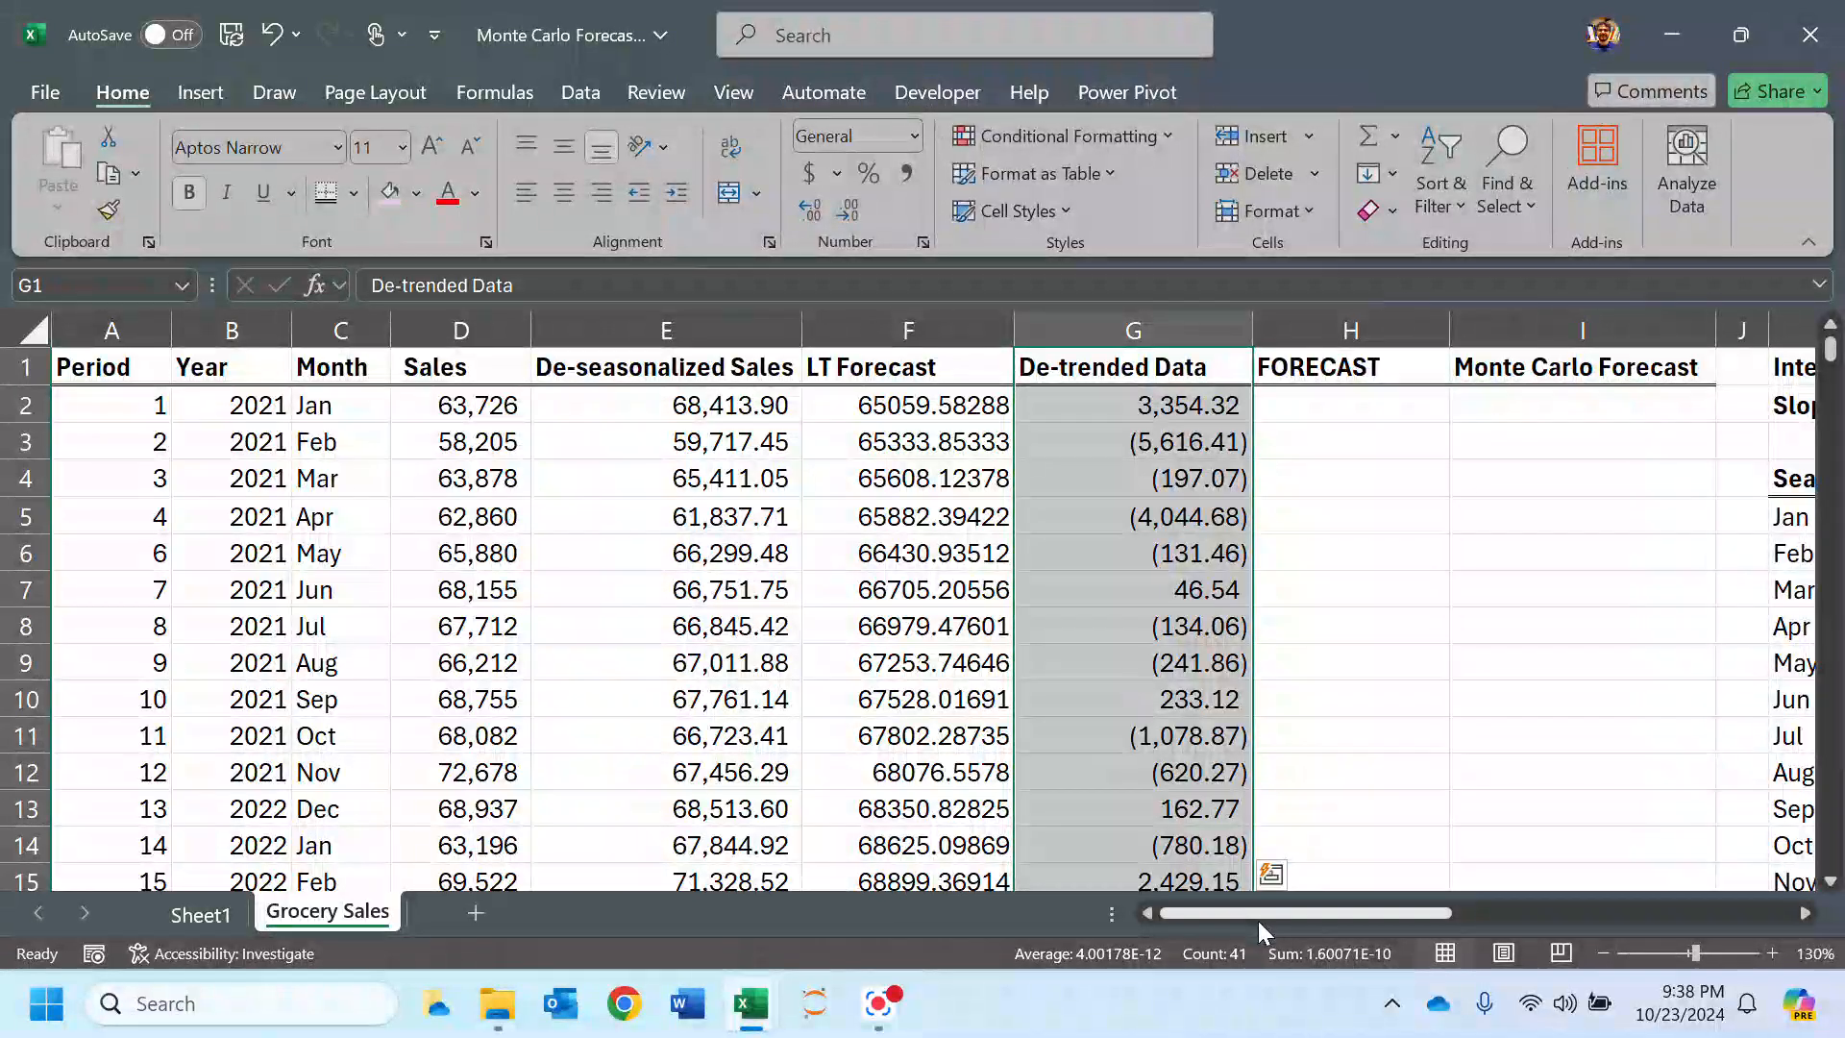
pyautogui.moveTo(1264, 913); pyautogui.dragTo(1390, 896)
pyautogui.scroll(-4, 451, 416)
pyautogui.scroll(4, 451, 416)
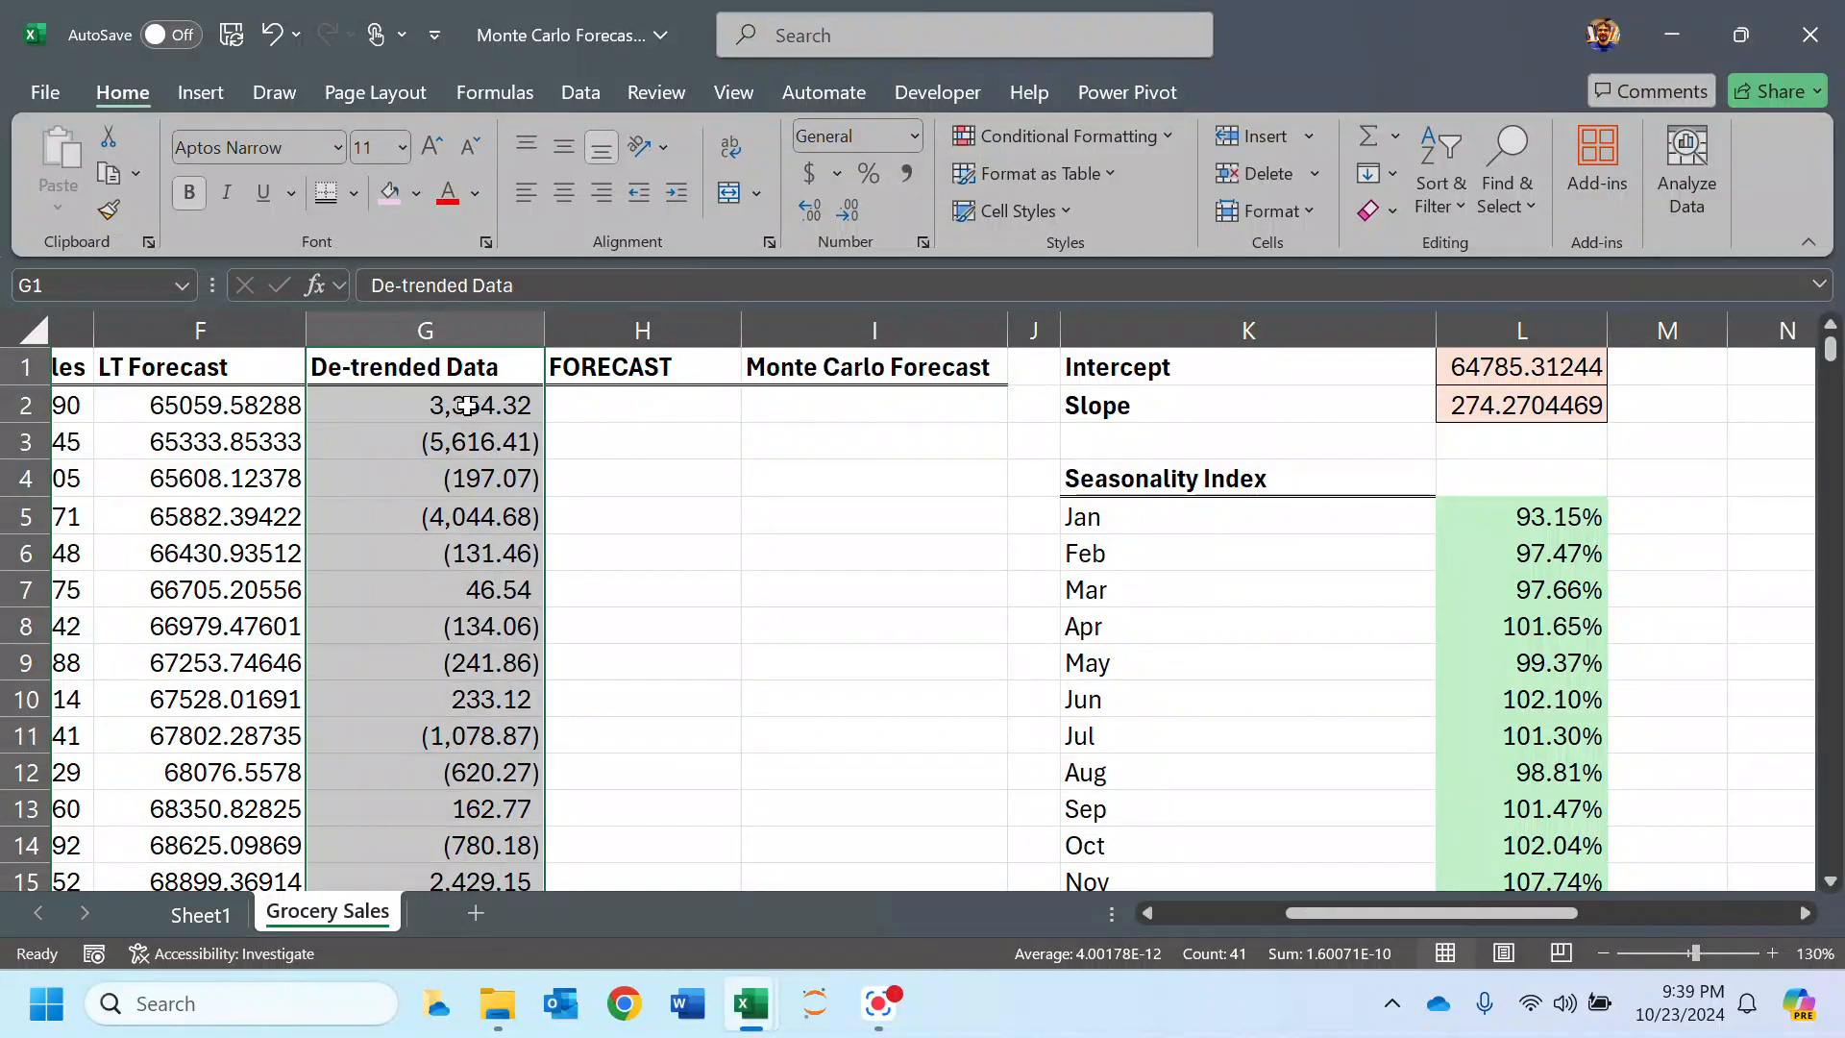
# Step: Enter 0 as the Mean in L18 under Statistics for the Random Error
pyautogui.scroll(-4, 466, 406)
pyautogui.click(1490, 563)
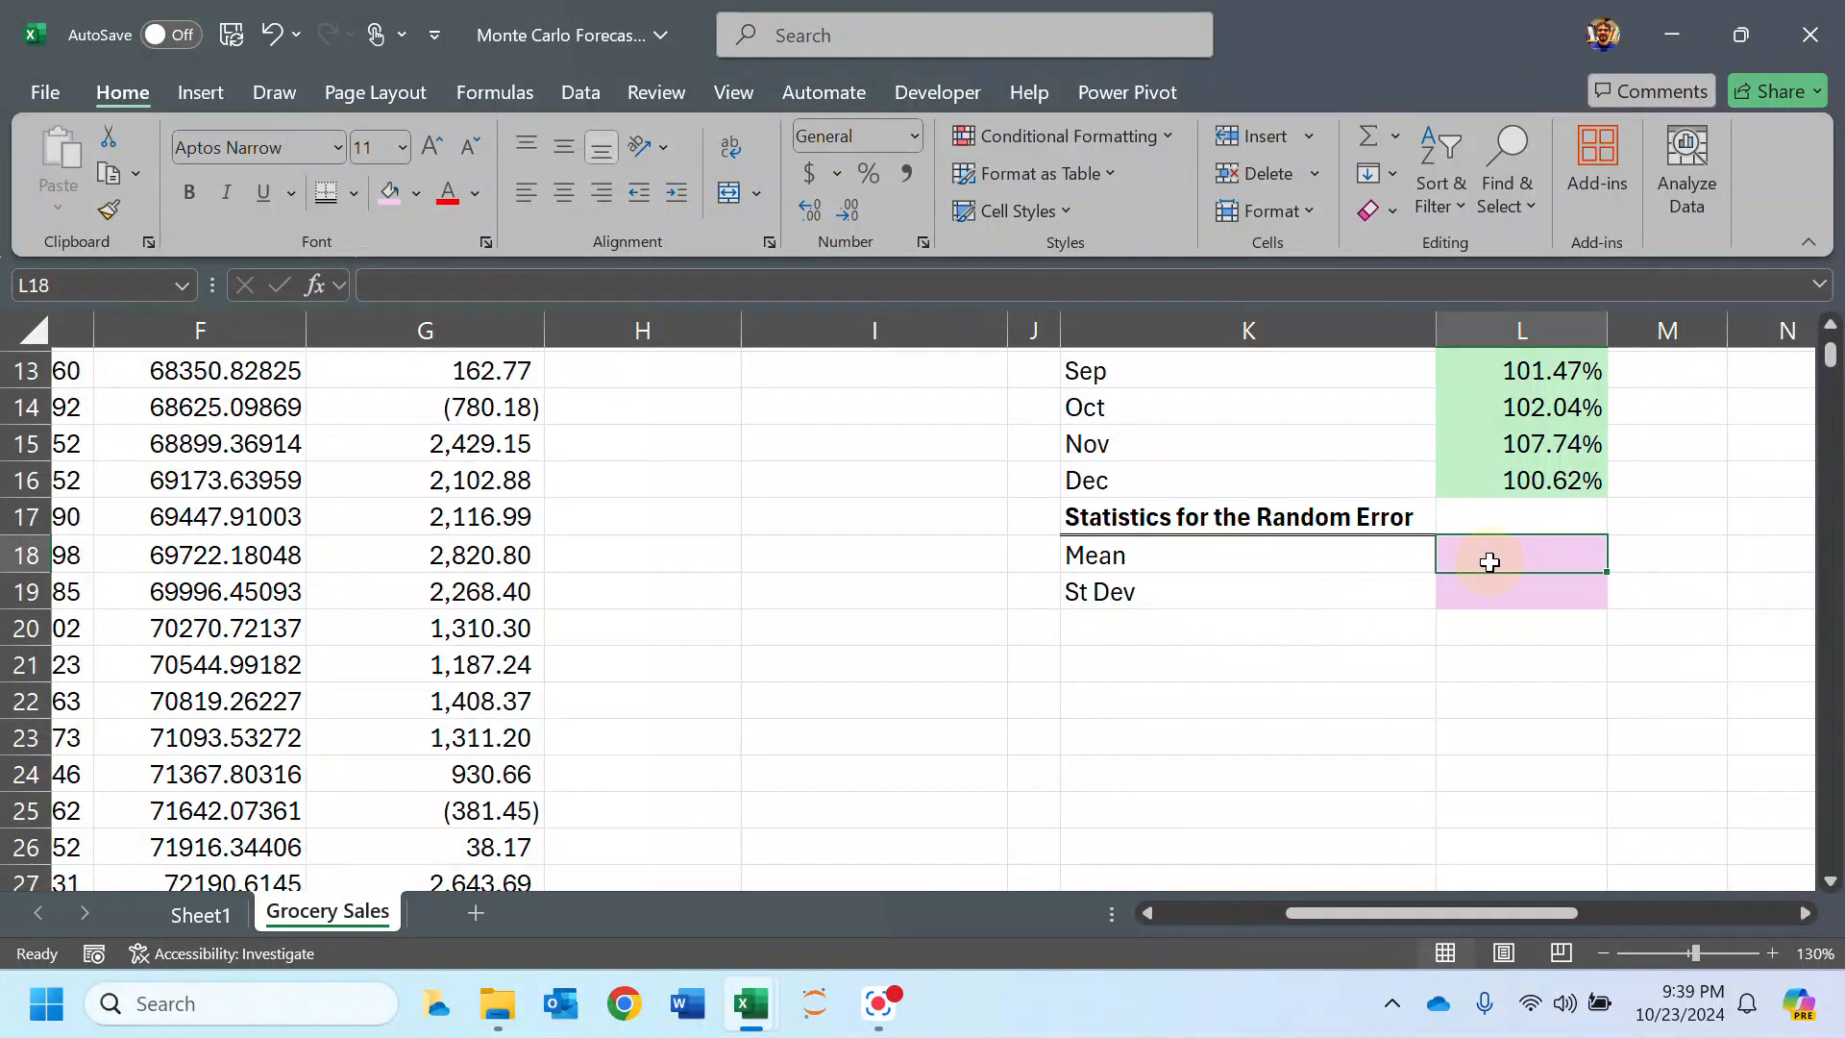
pyautogui.write('0')
pyautogui.press('Return')
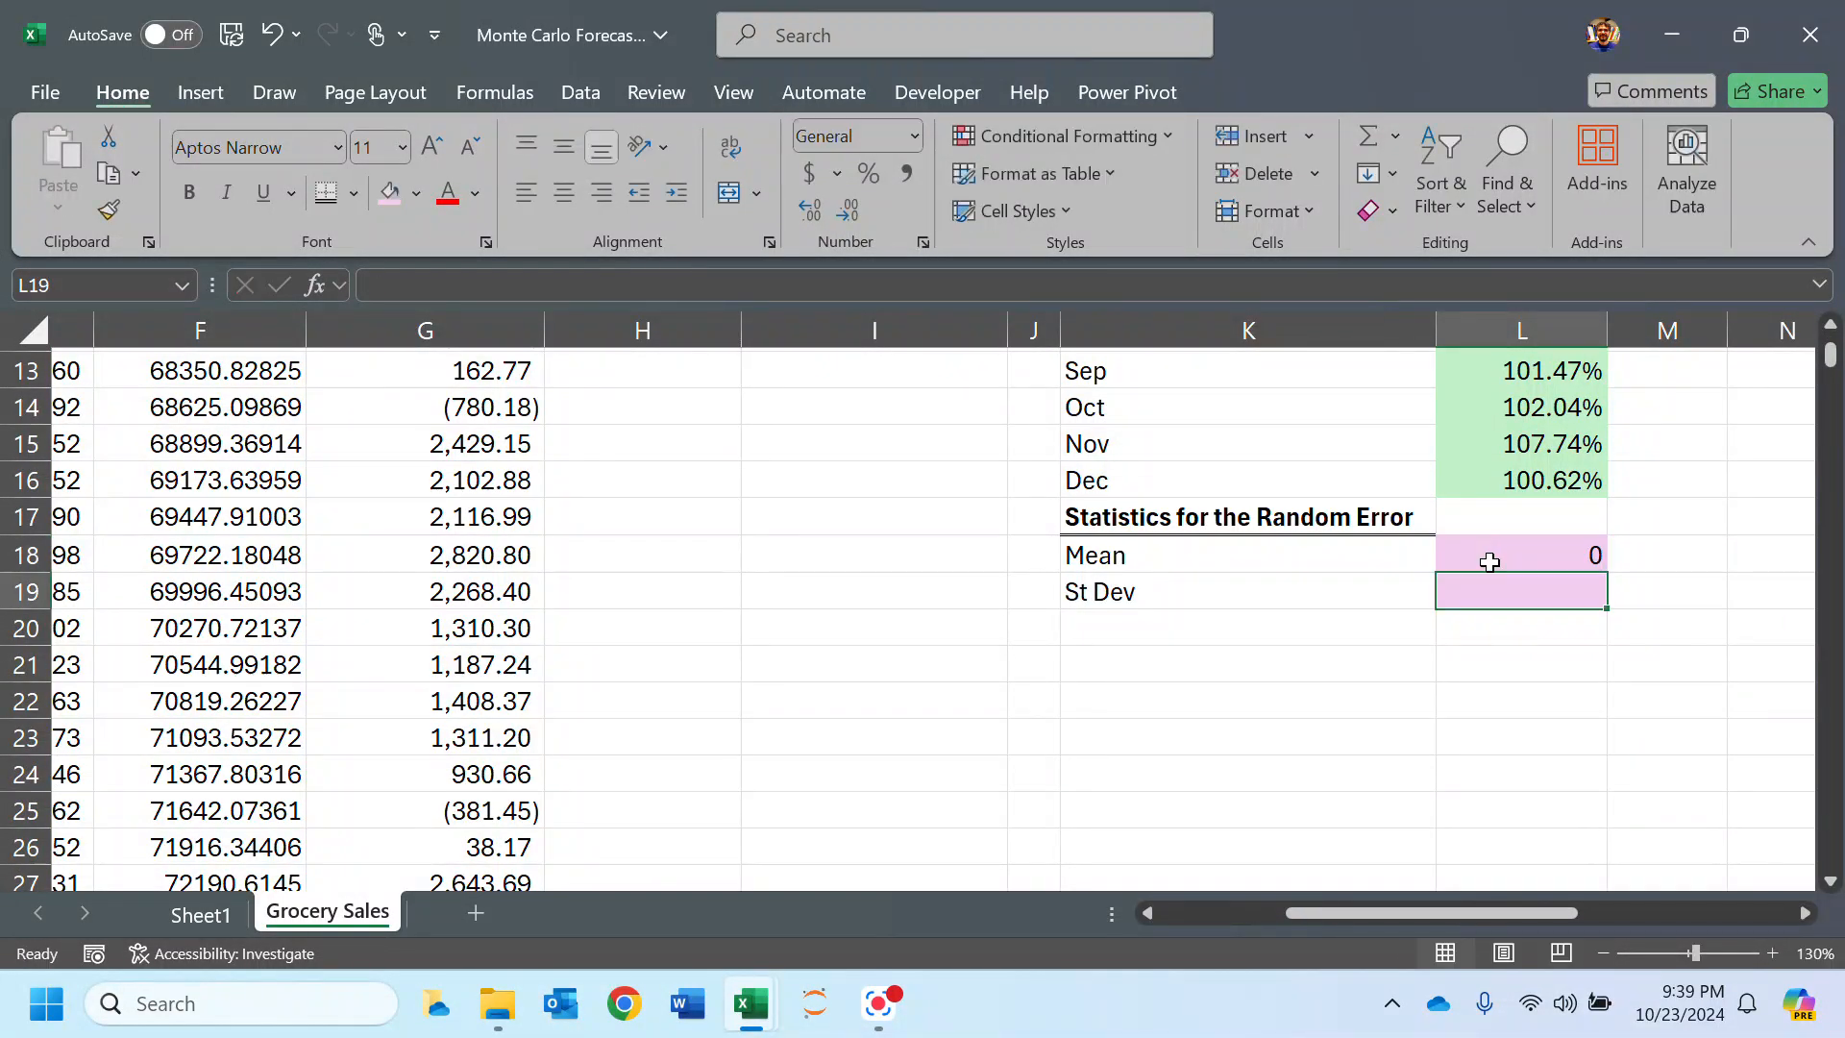
# Step: Calculate the St Dev in L19 with STDEV.S over the de-trended data in G2:G41
pyautogui.write('=SR')
pyautogui.press('BackSpace')
pyautogui.write('TDE')
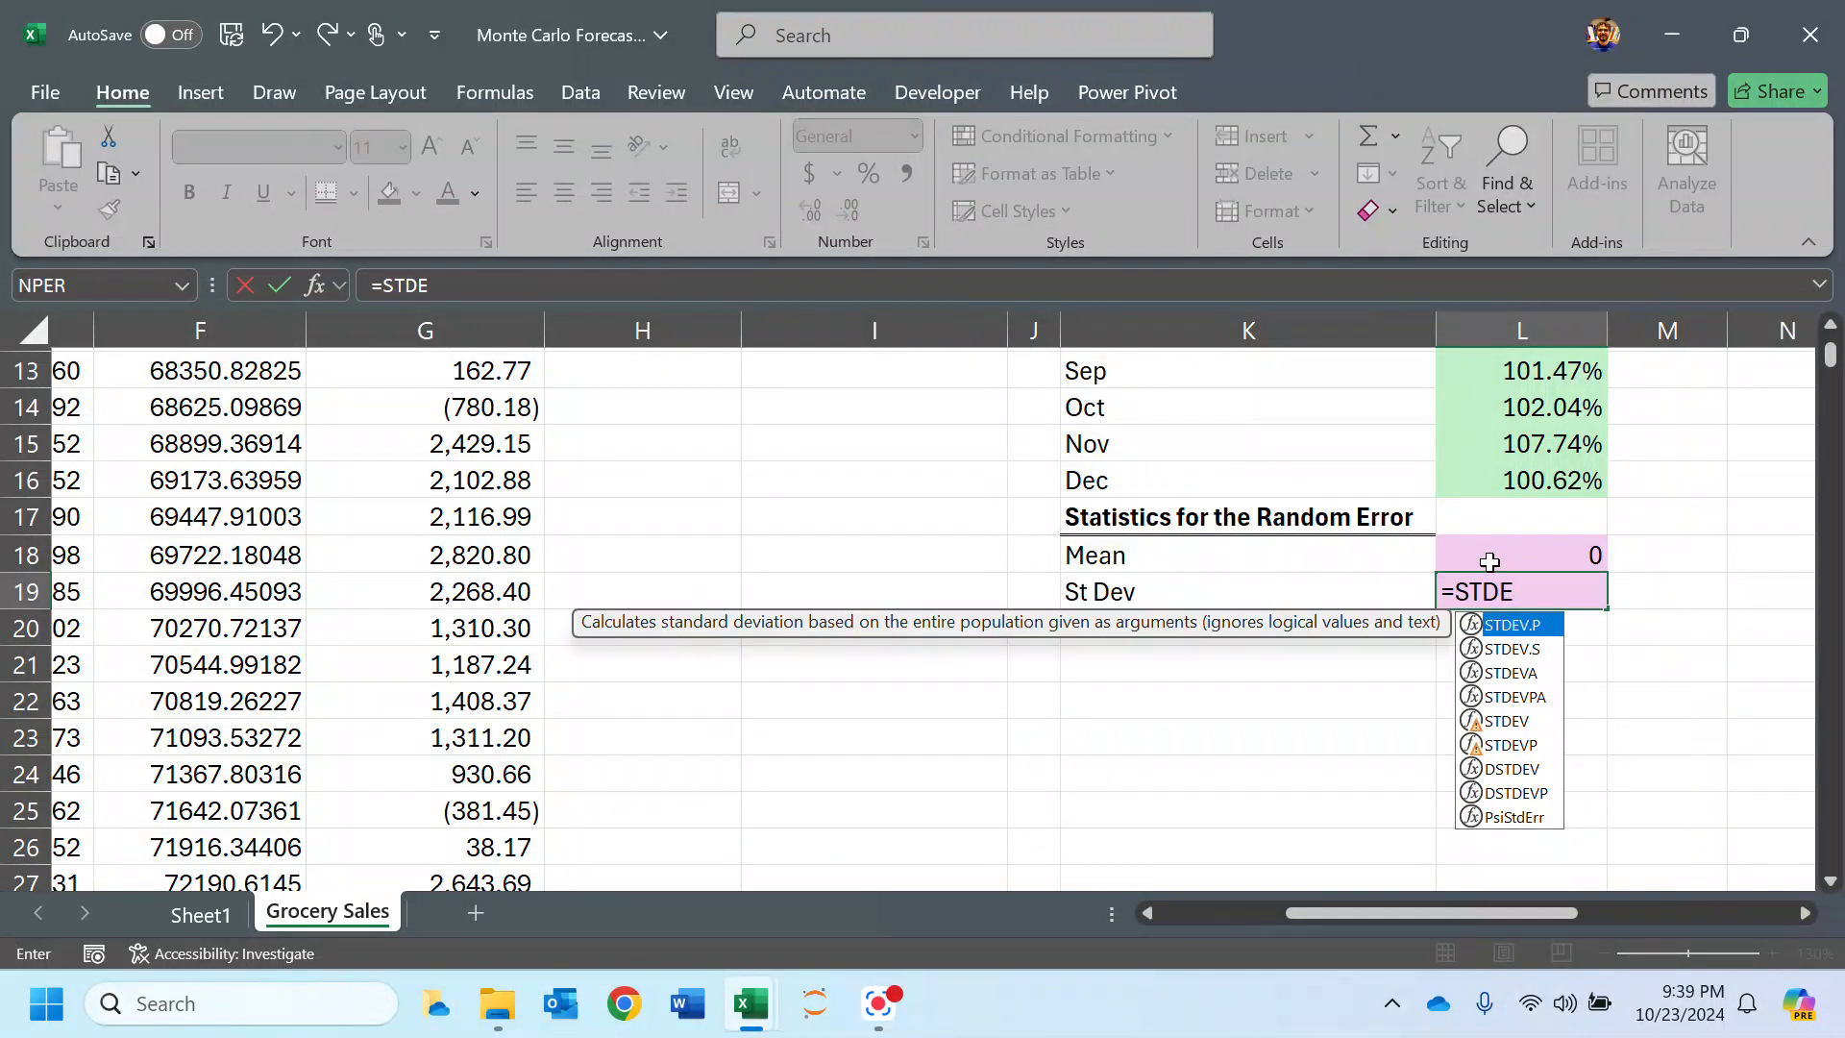
pyautogui.press('Down')
pyautogui.press('Tab')
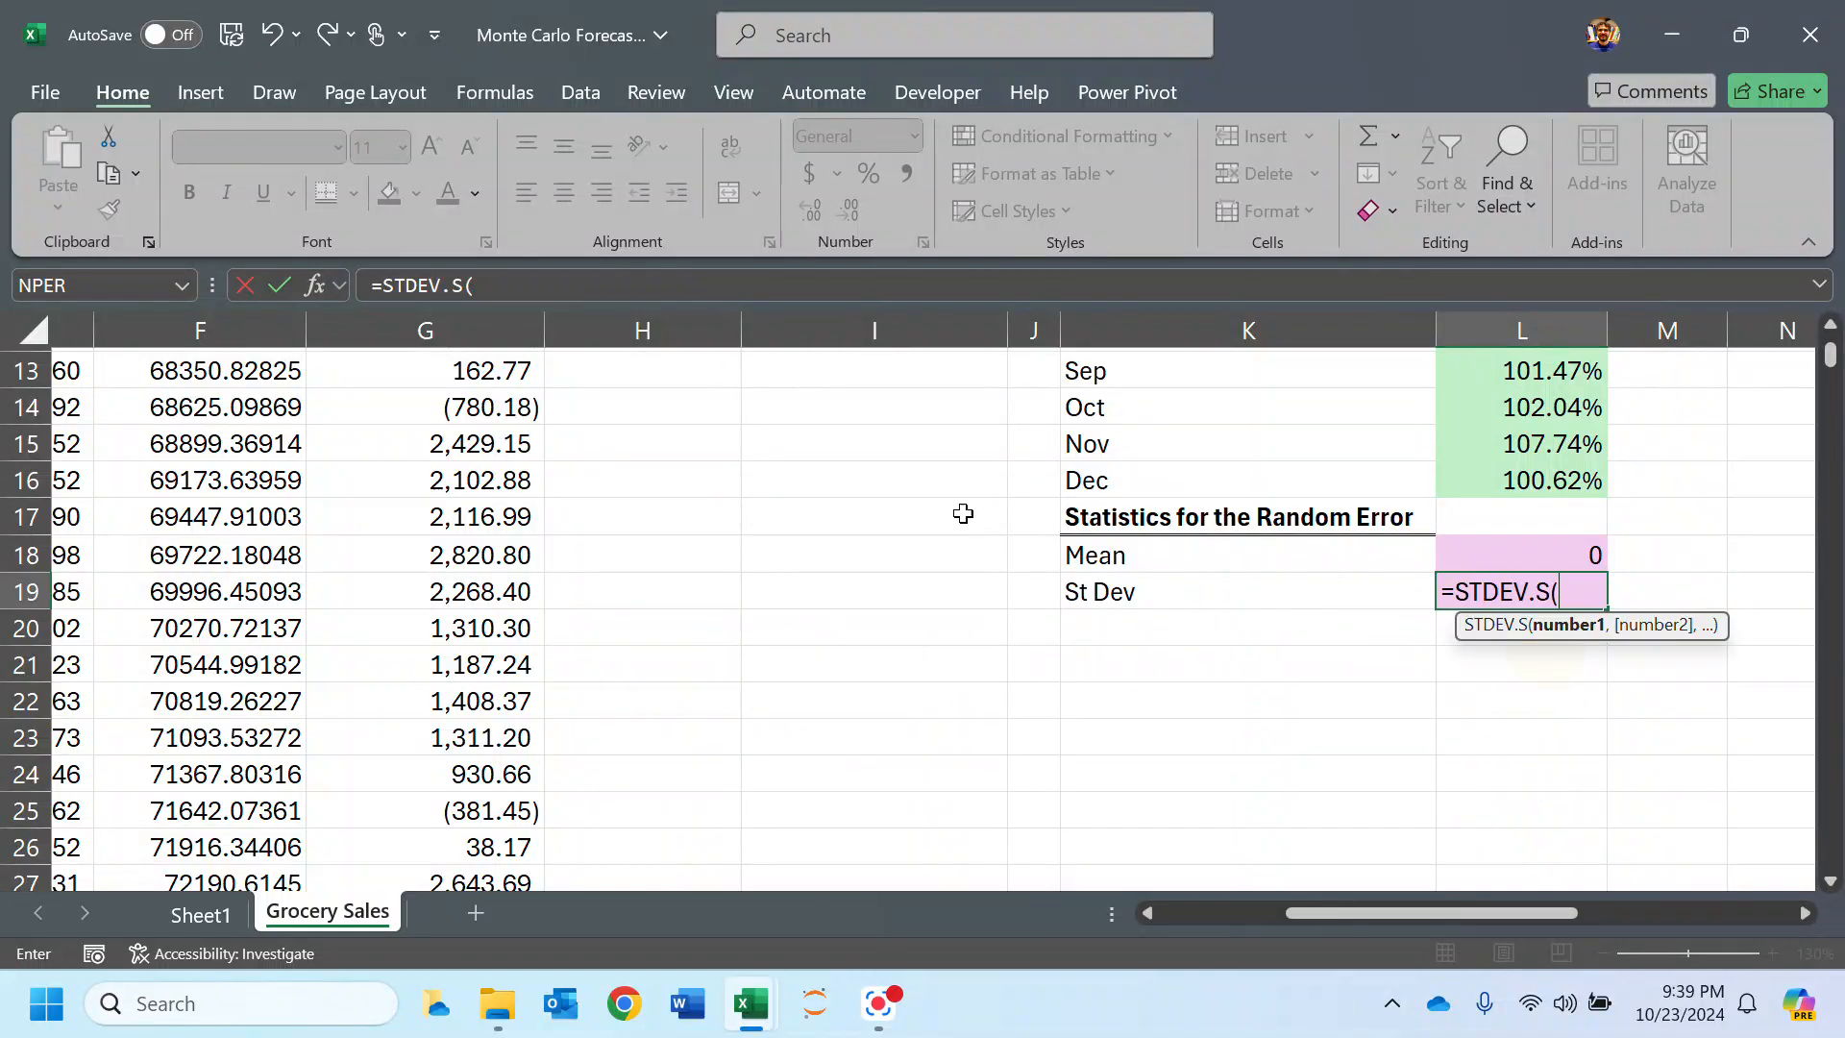
pyautogui.scroll(4, 700, 443)
pyautogui.click(474, 404)
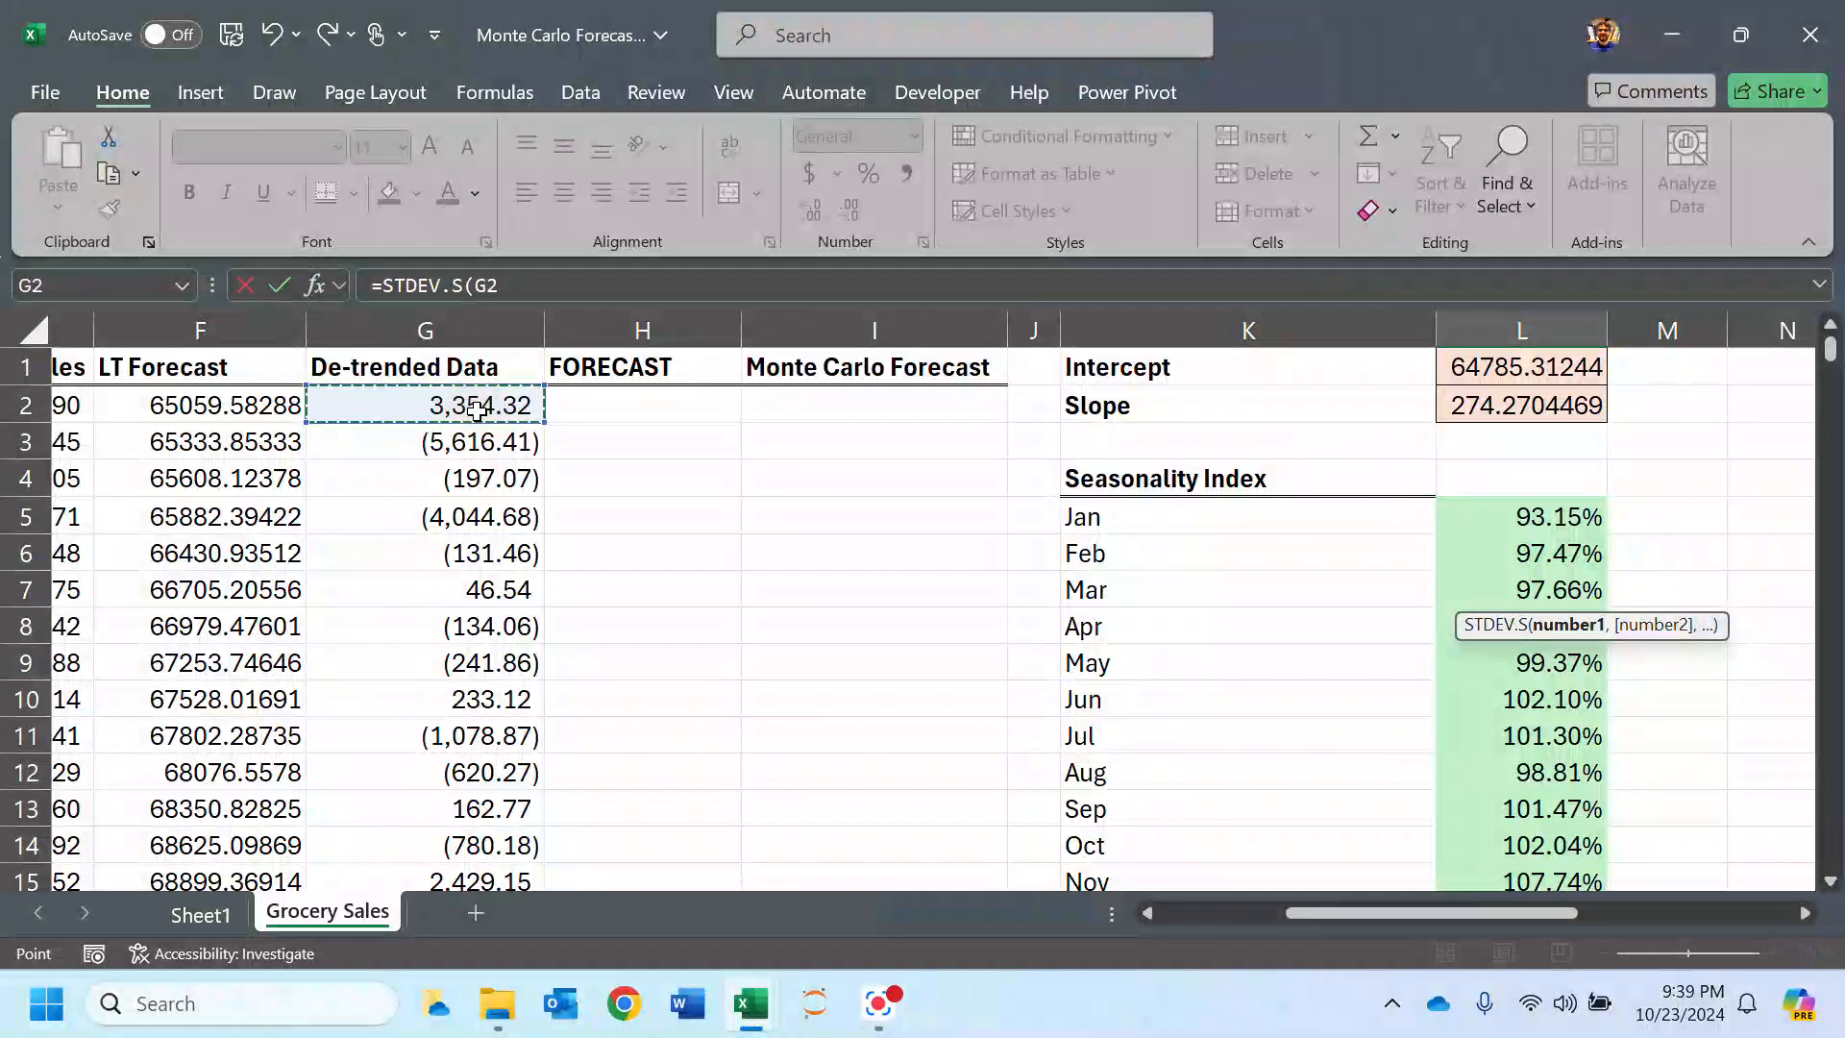
pyautogui.hotkey('ctrl', 'shift', 'Down')
pyautogui.press('Return')
pyautogui.scroll(6, 1530, 528)
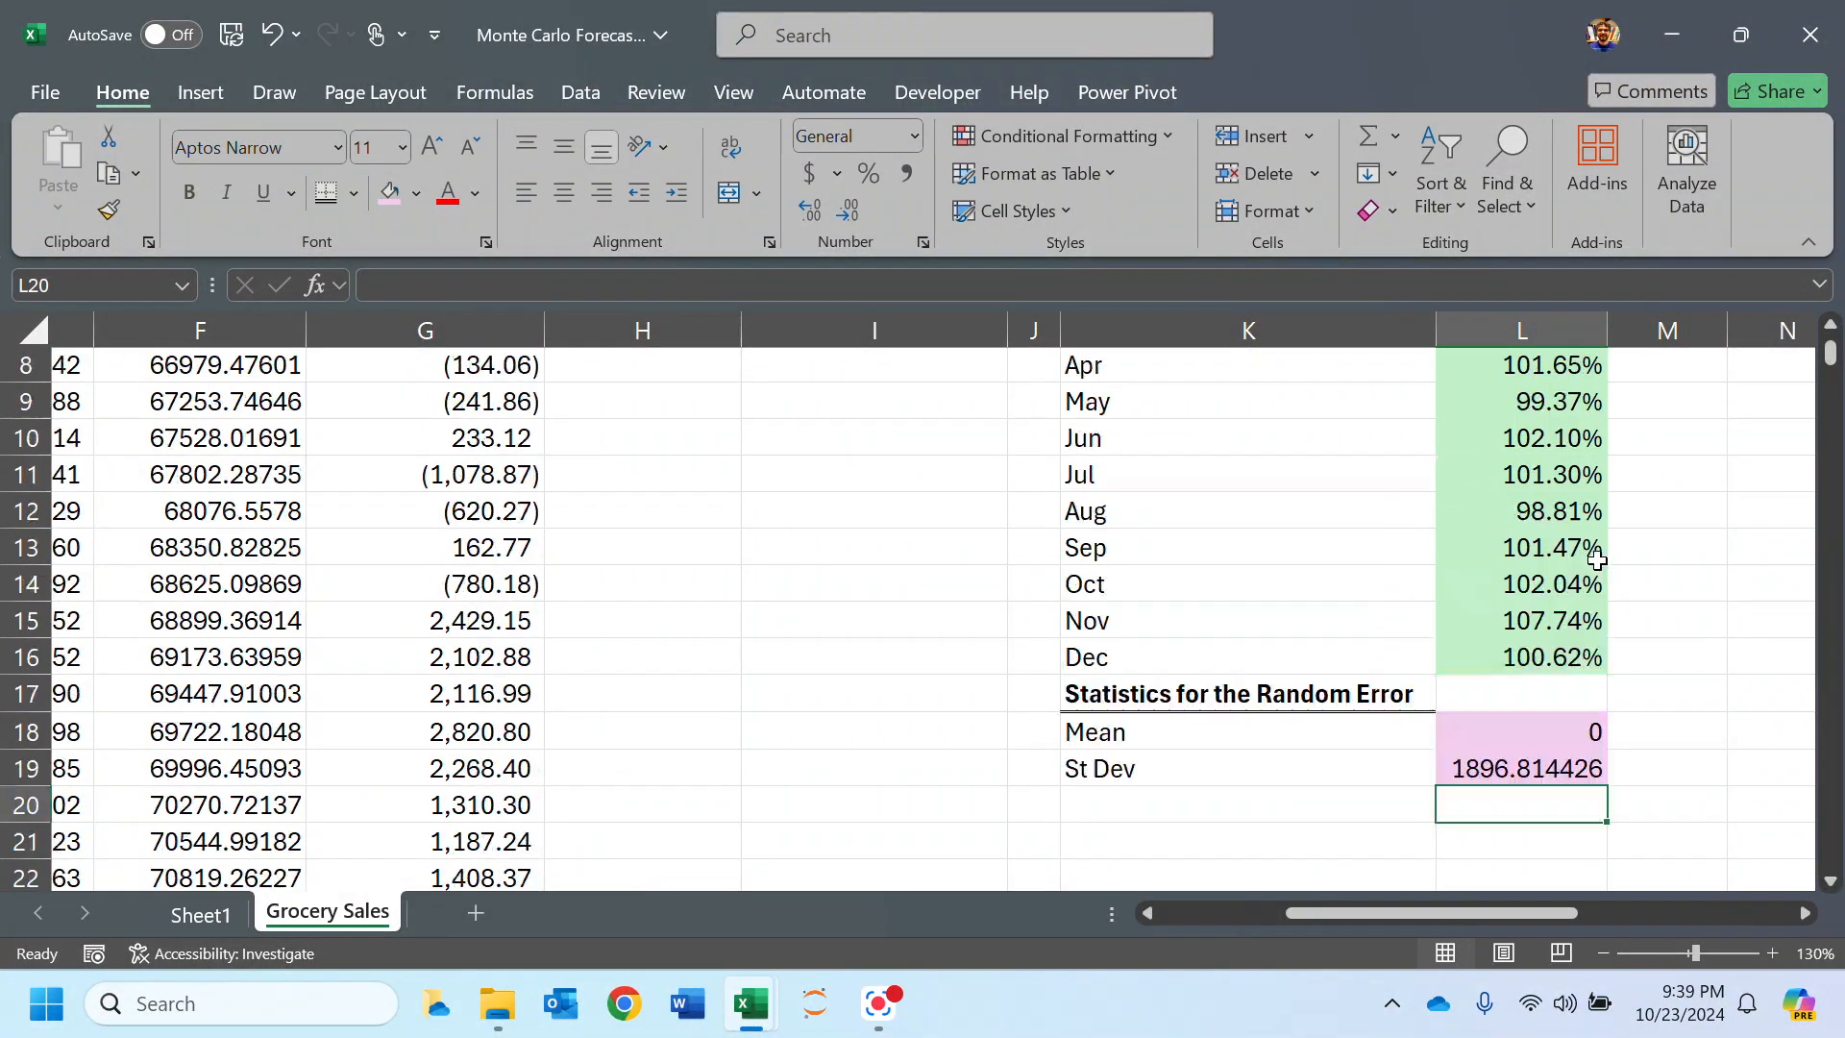
# Step: Check the St Dev formula in L19 against the Standard Deviation on Sheet1, and return to the Grocery Sales sheet
pyautogui.scroll(-3, 1529, 527)
pyautogui.doubleClick(1519, 660)
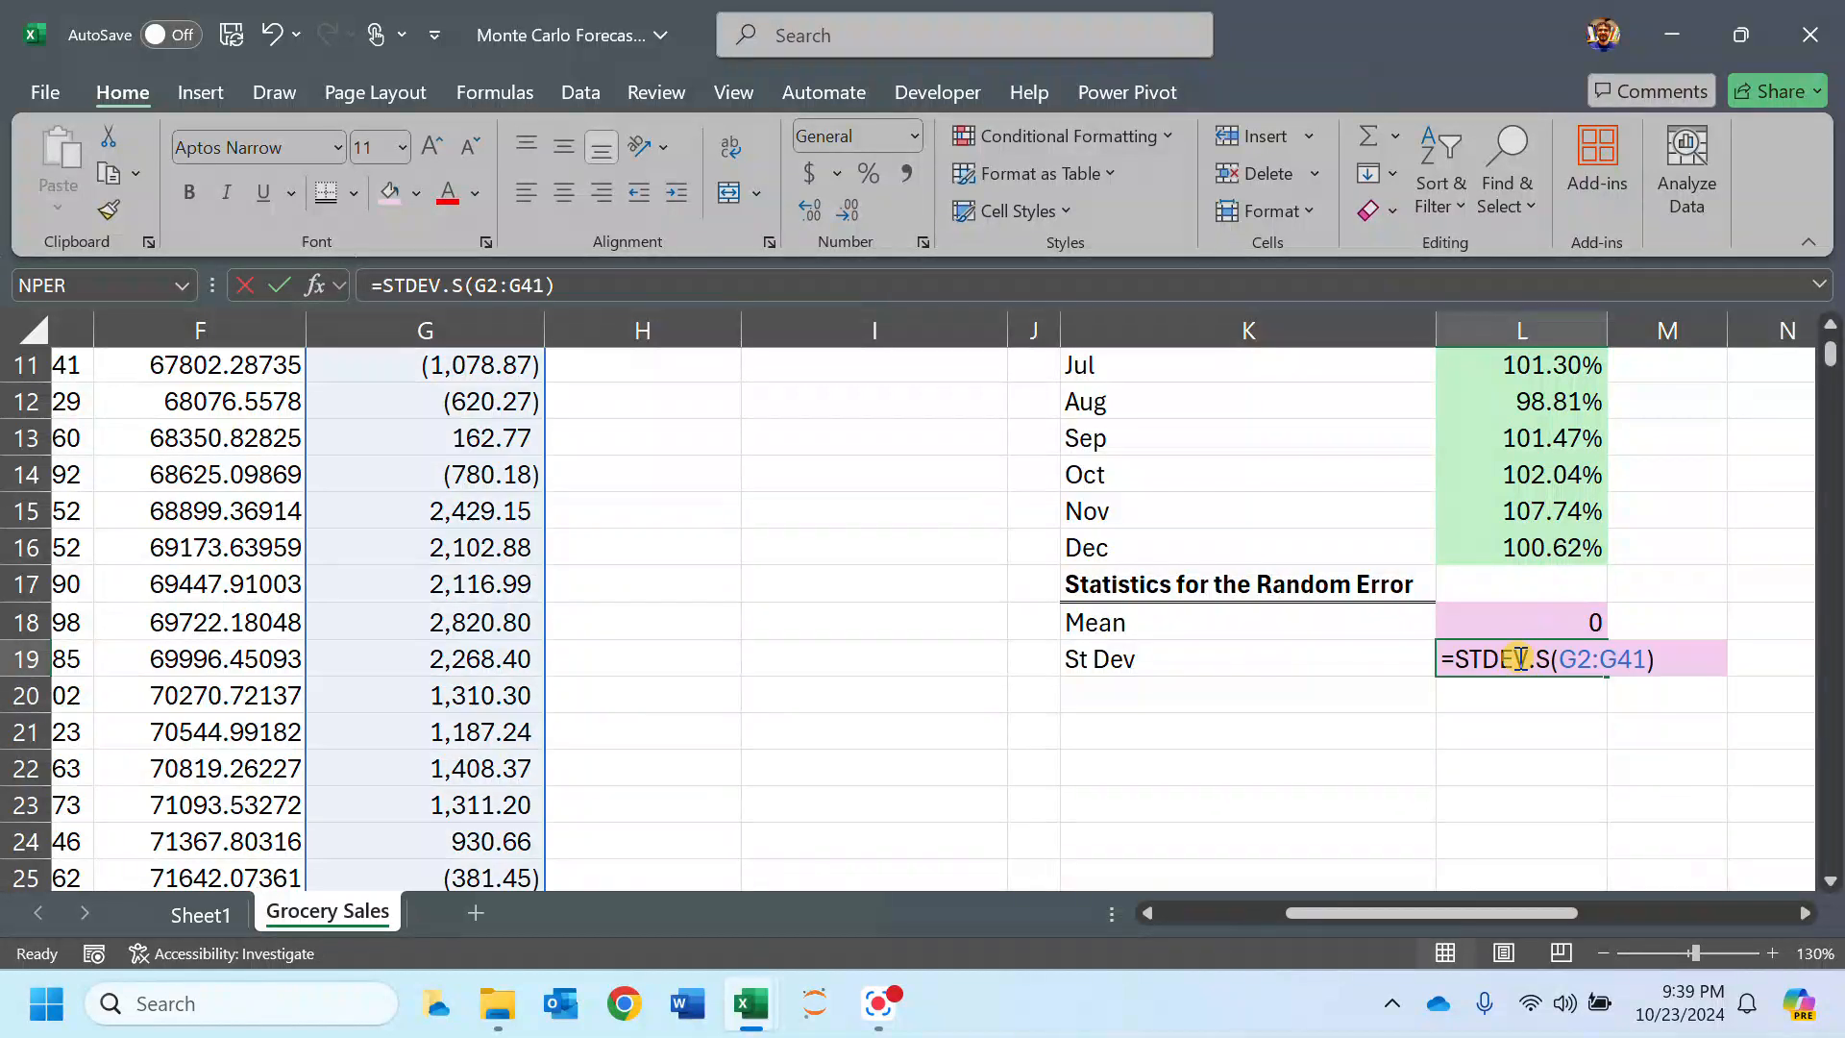
pyautogui.press('Return')
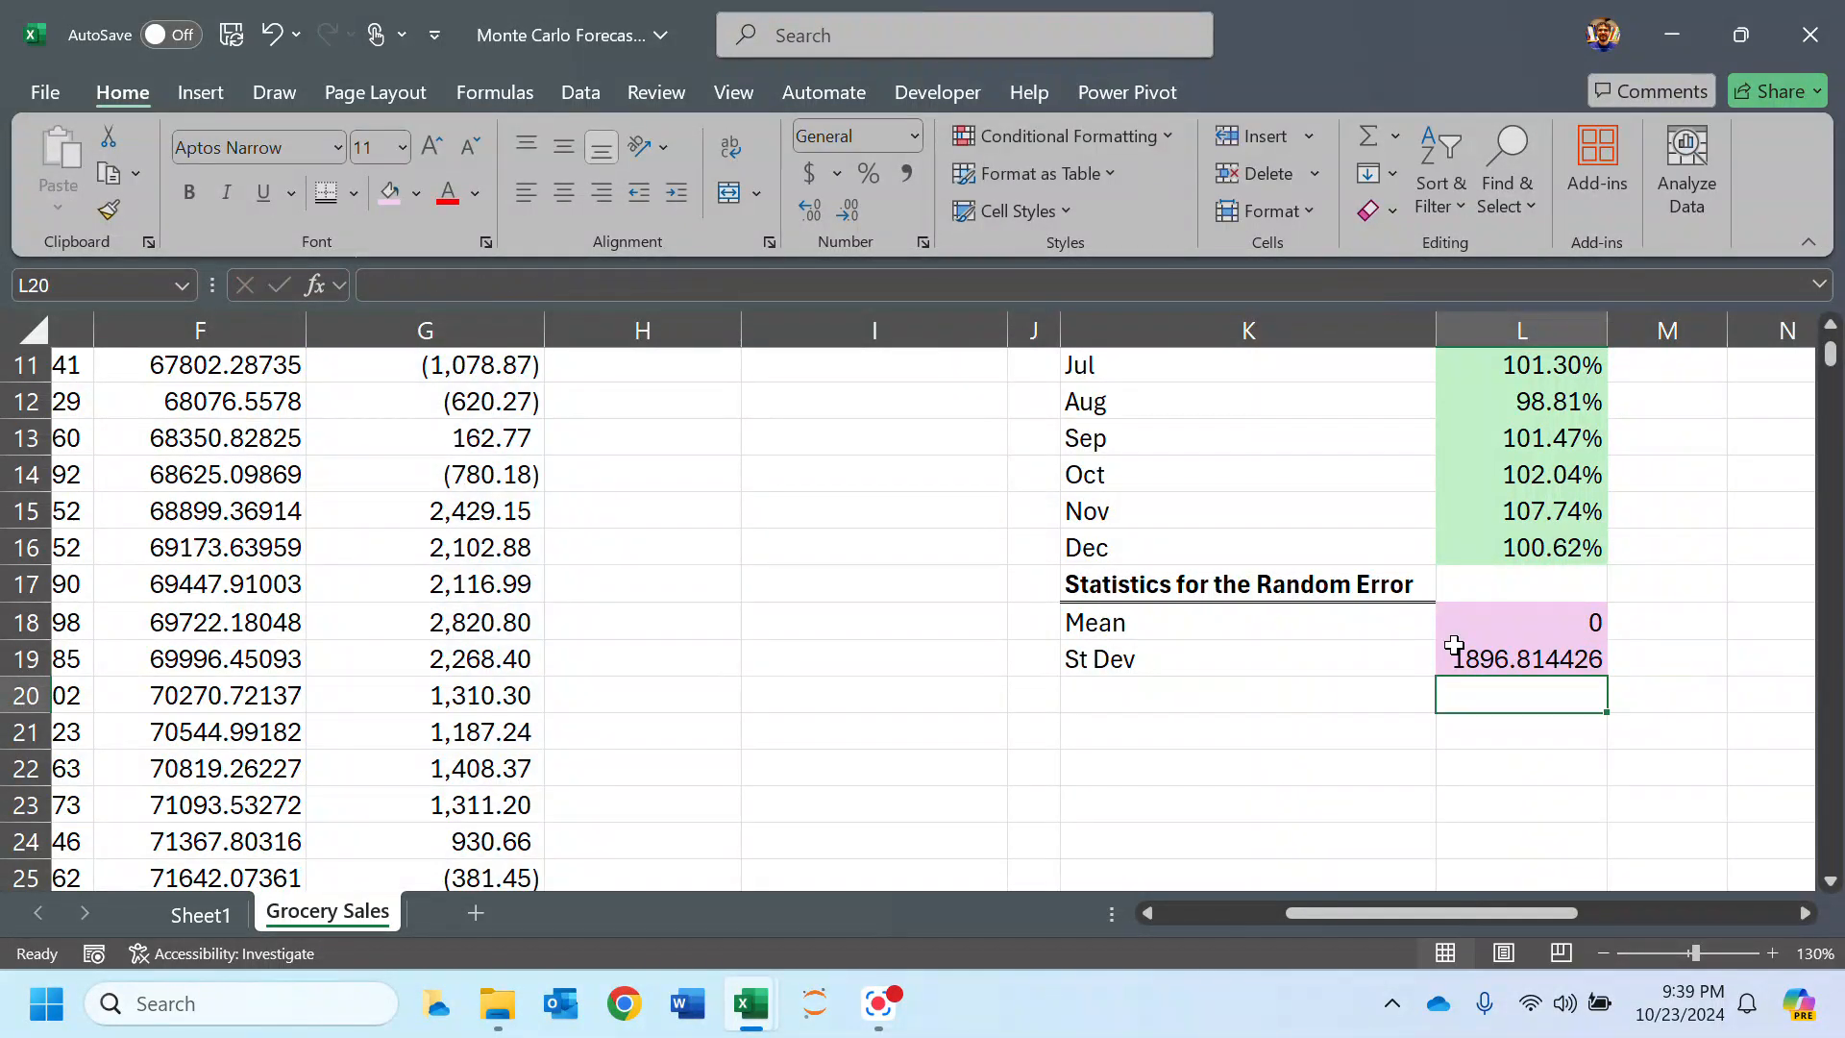
pyautogui.scroll(3, 1069, 593)
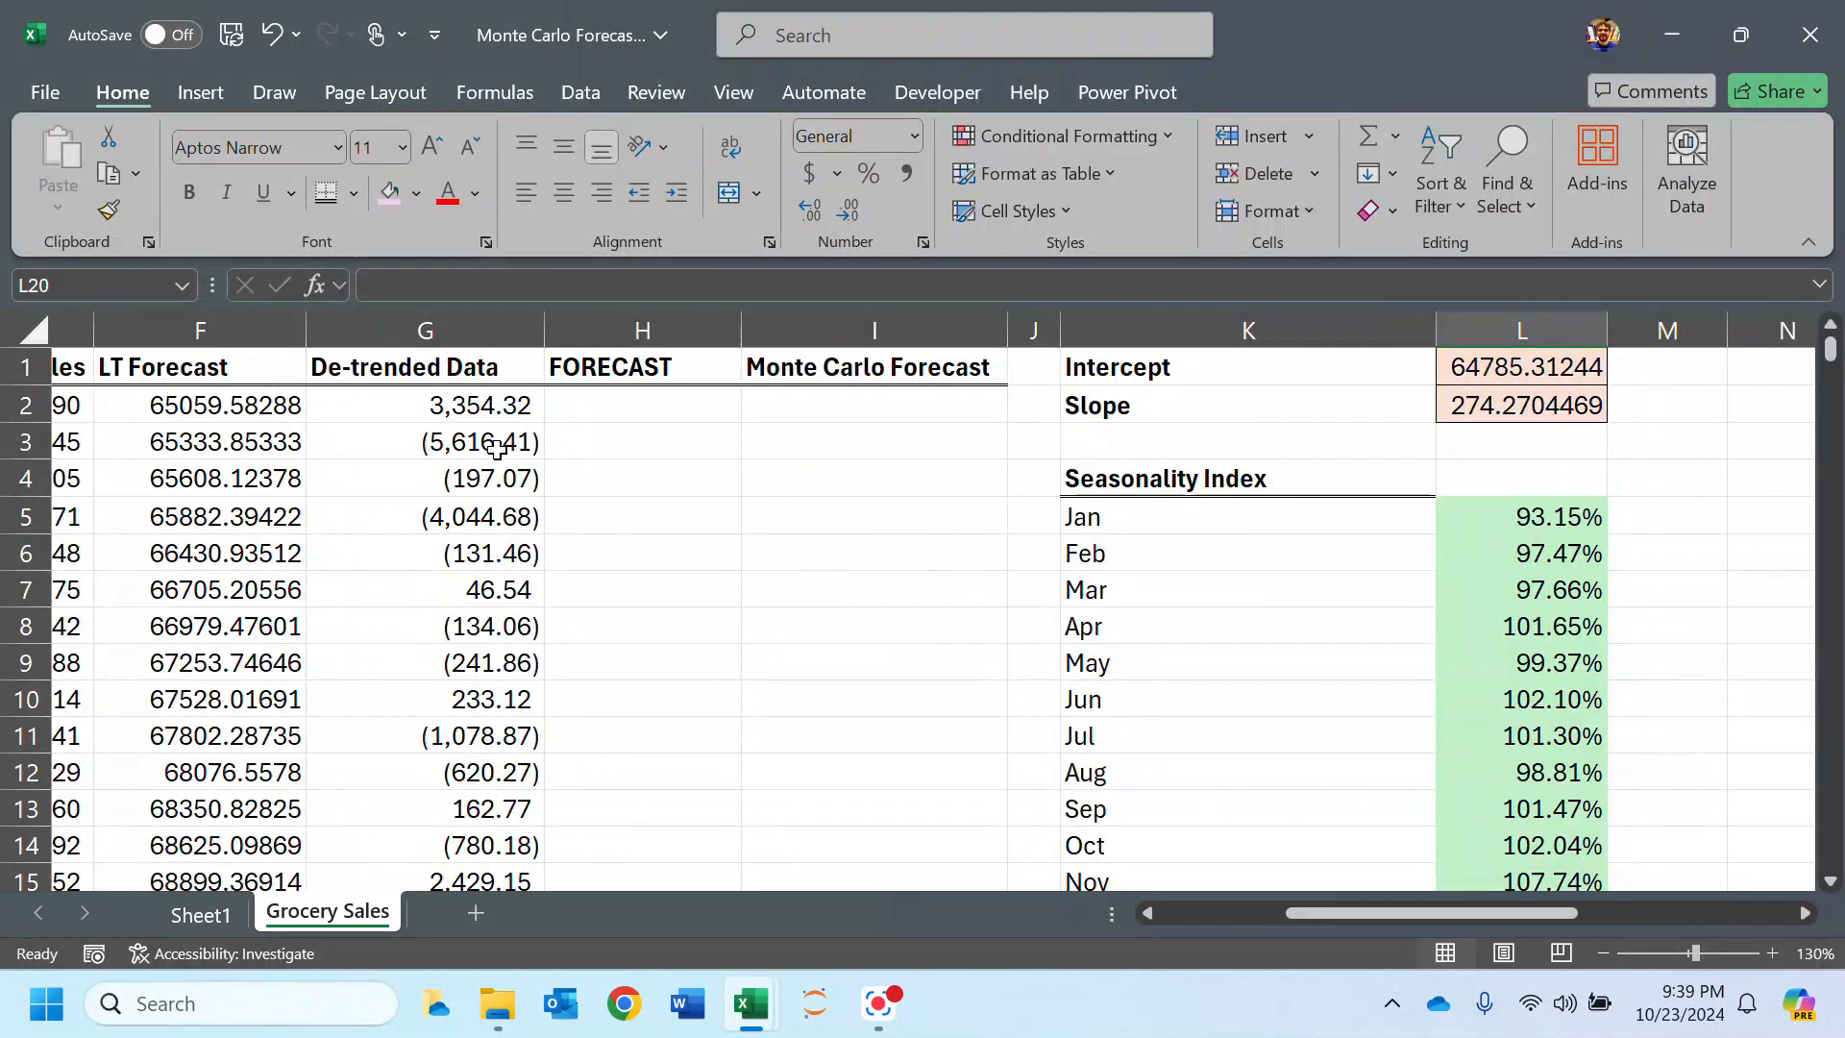
pyautogui.scroll(-3, 490, 442)
pyautogui.click(227, 915)
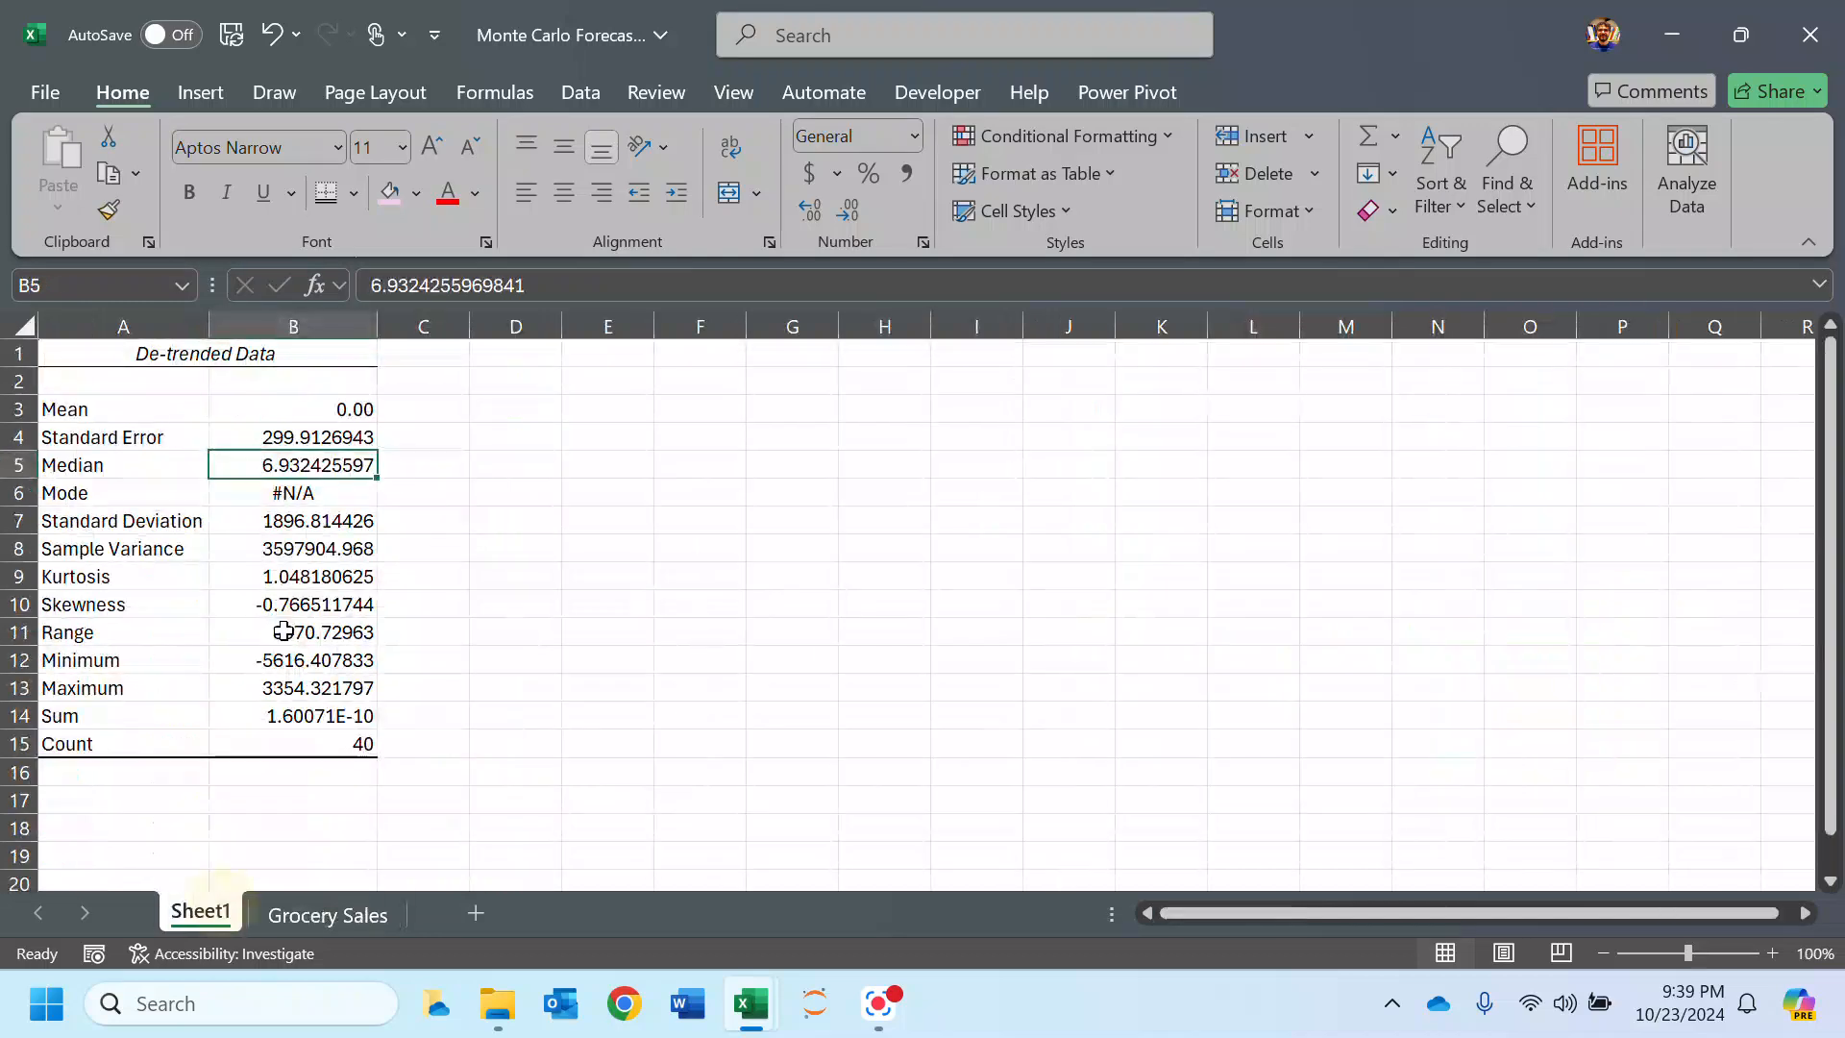
pyautogui.click(285, 520)
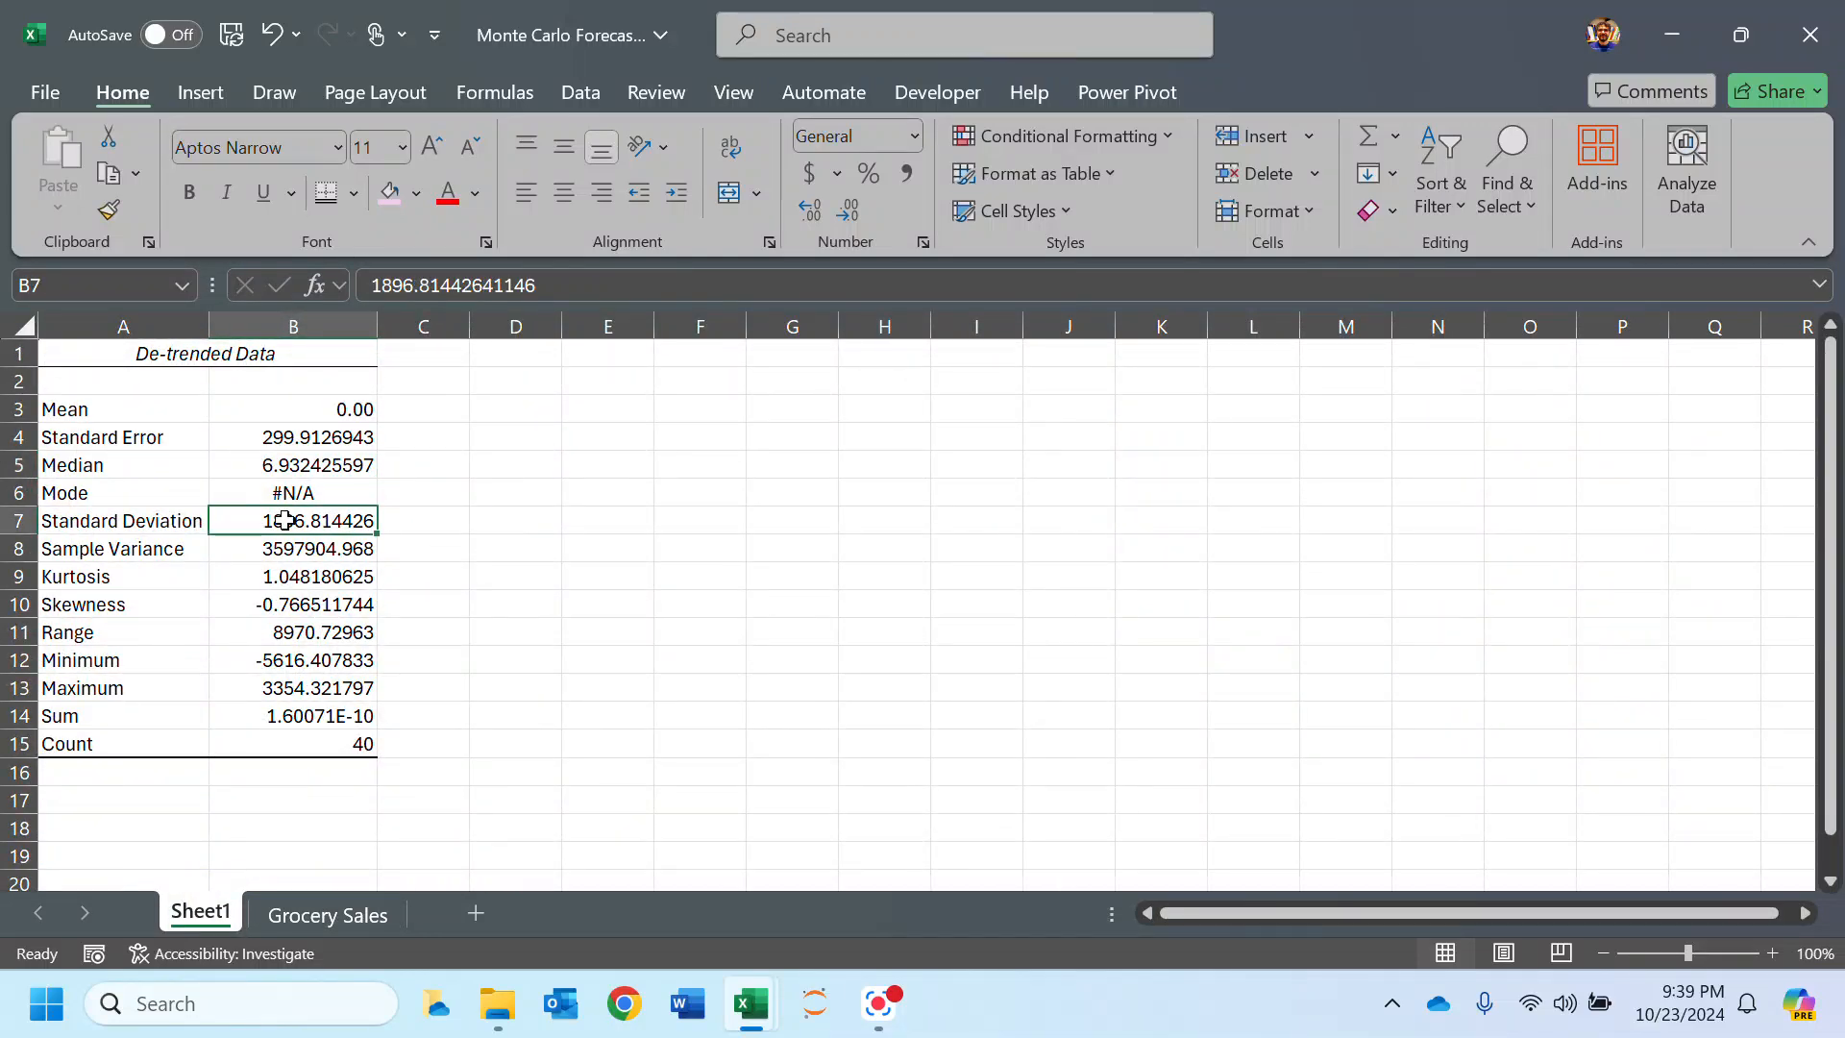
pyautogui.click(323, 918)
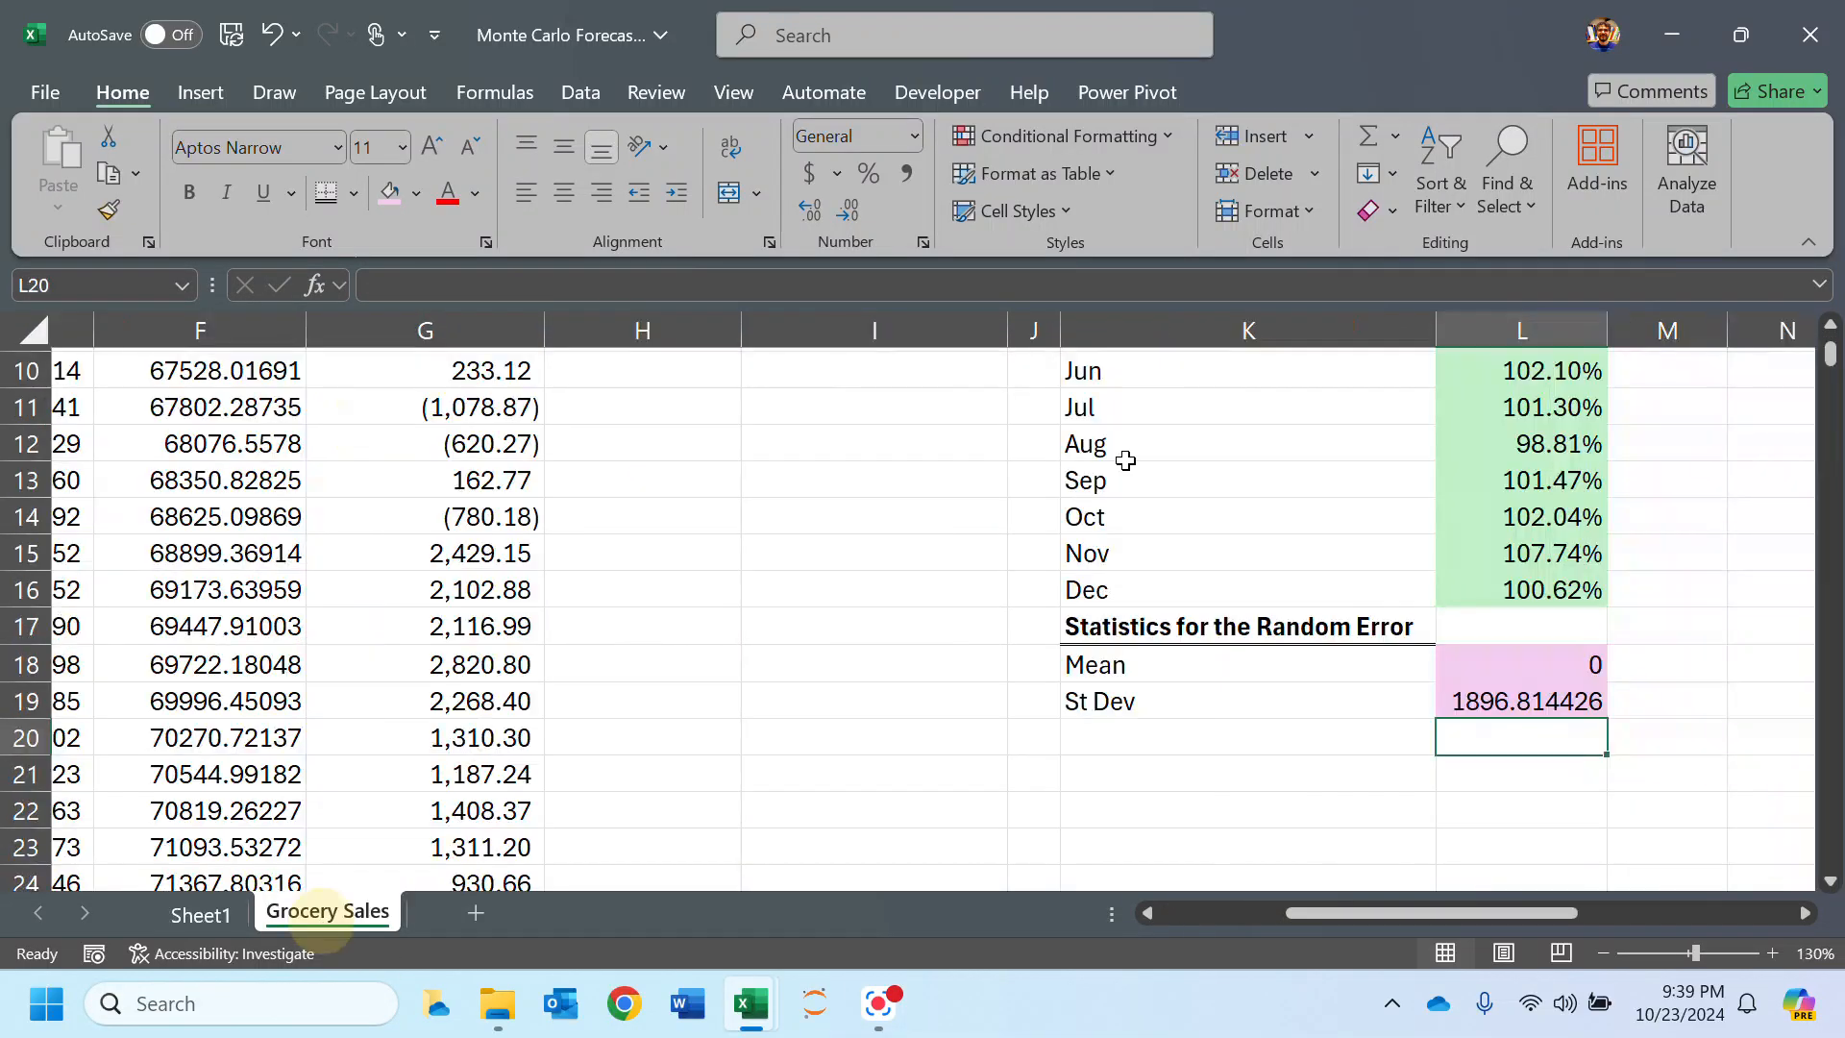
pyautogui.scroll(3, 1174, 497)
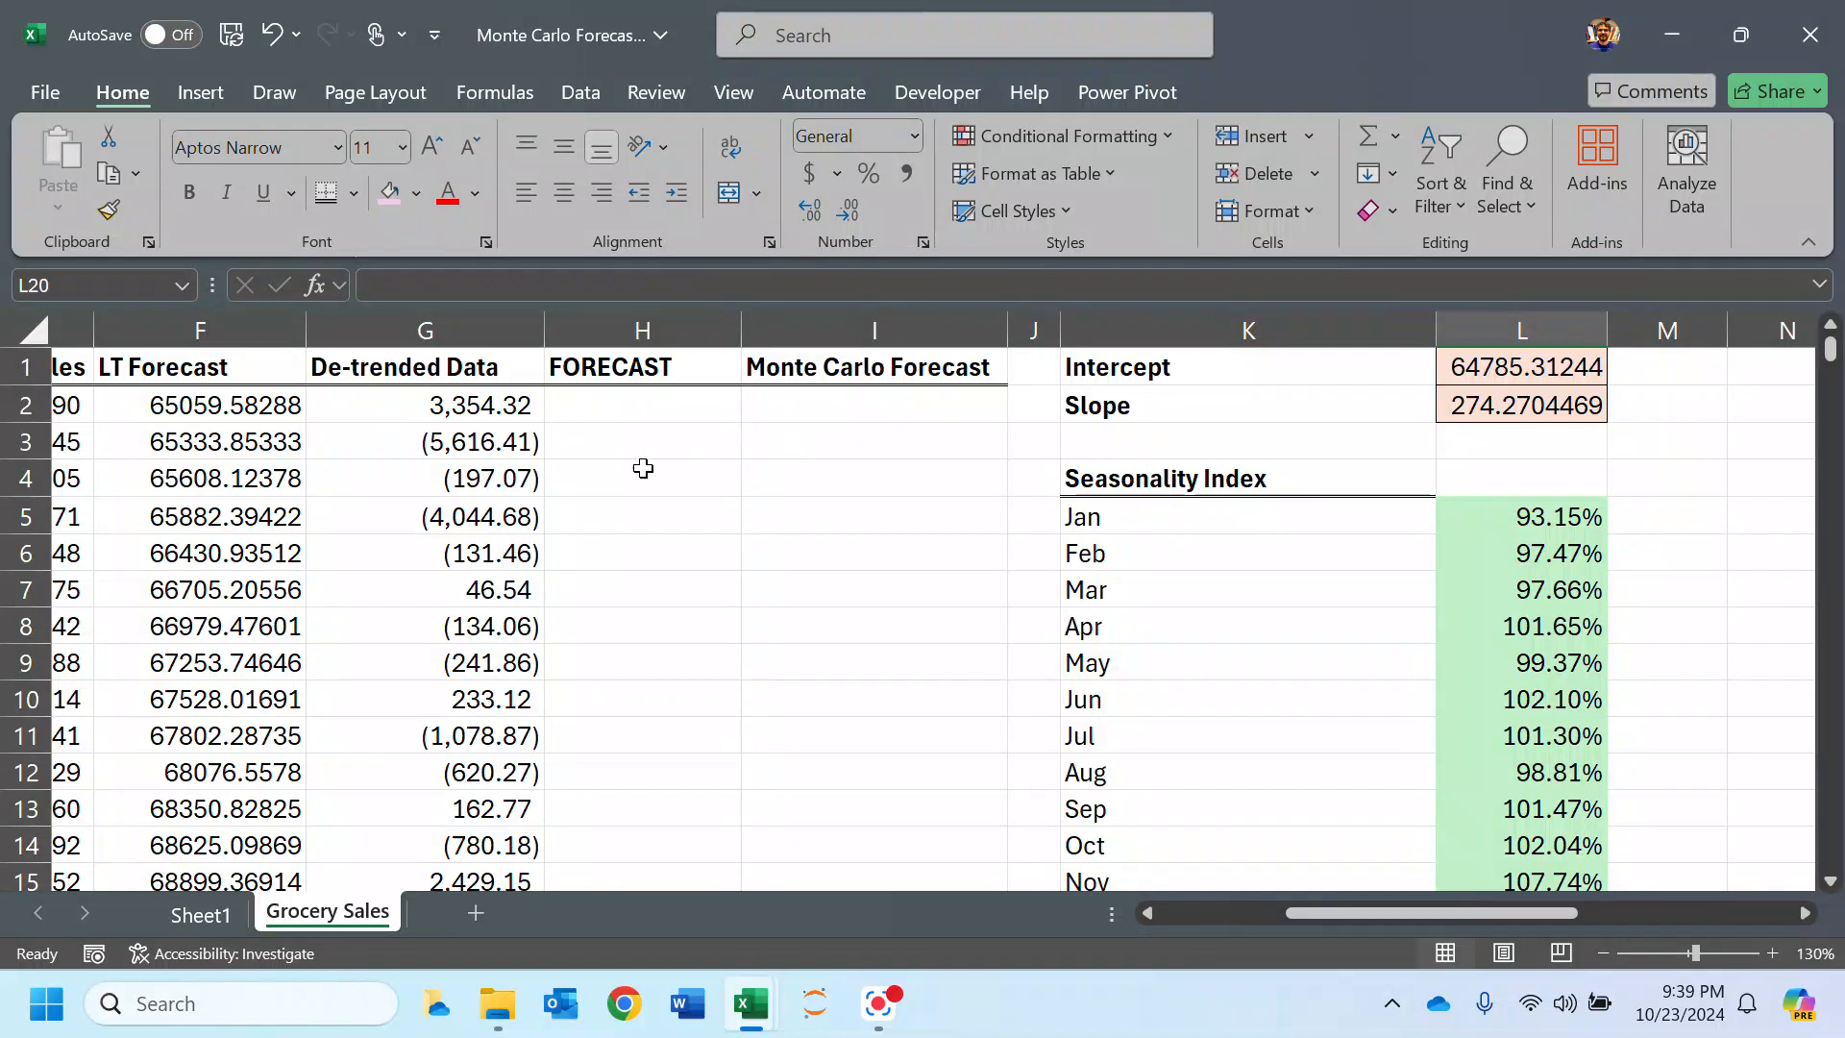
pyautogui.scroll(-5, 1228, 535)
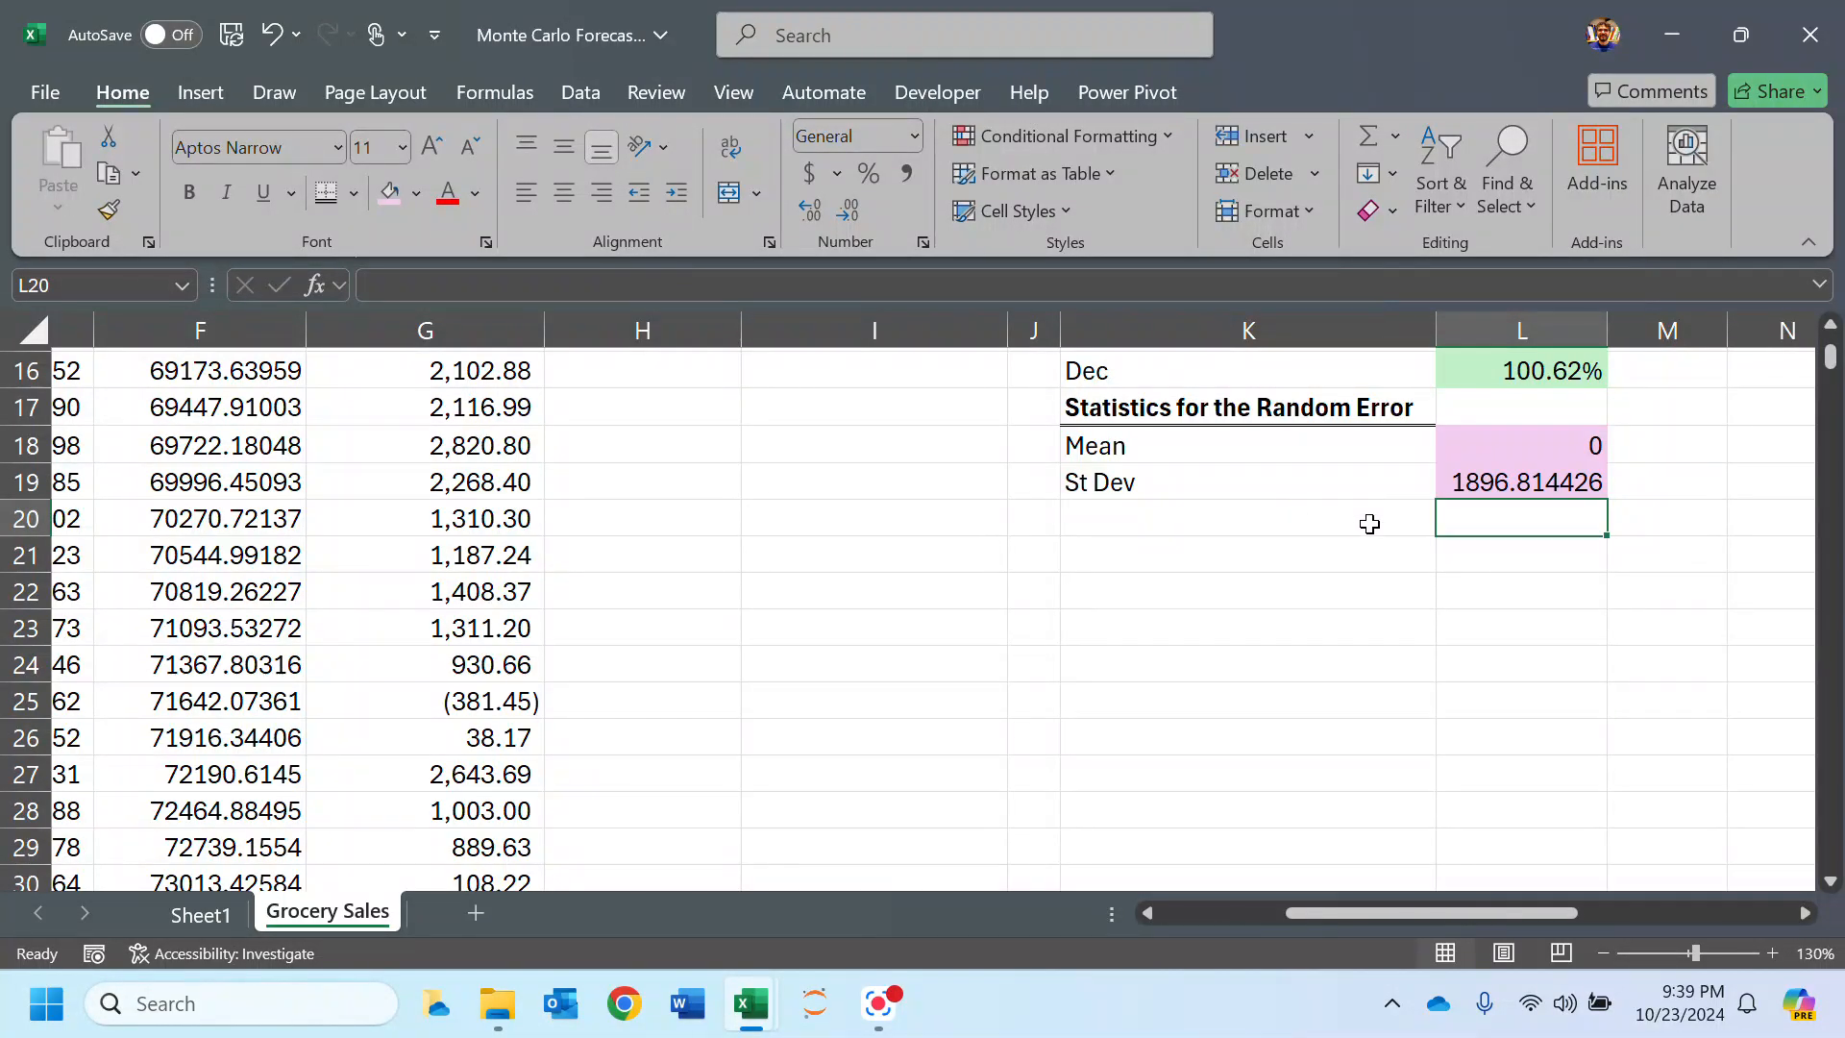
pyautogui.click(890, 1013)
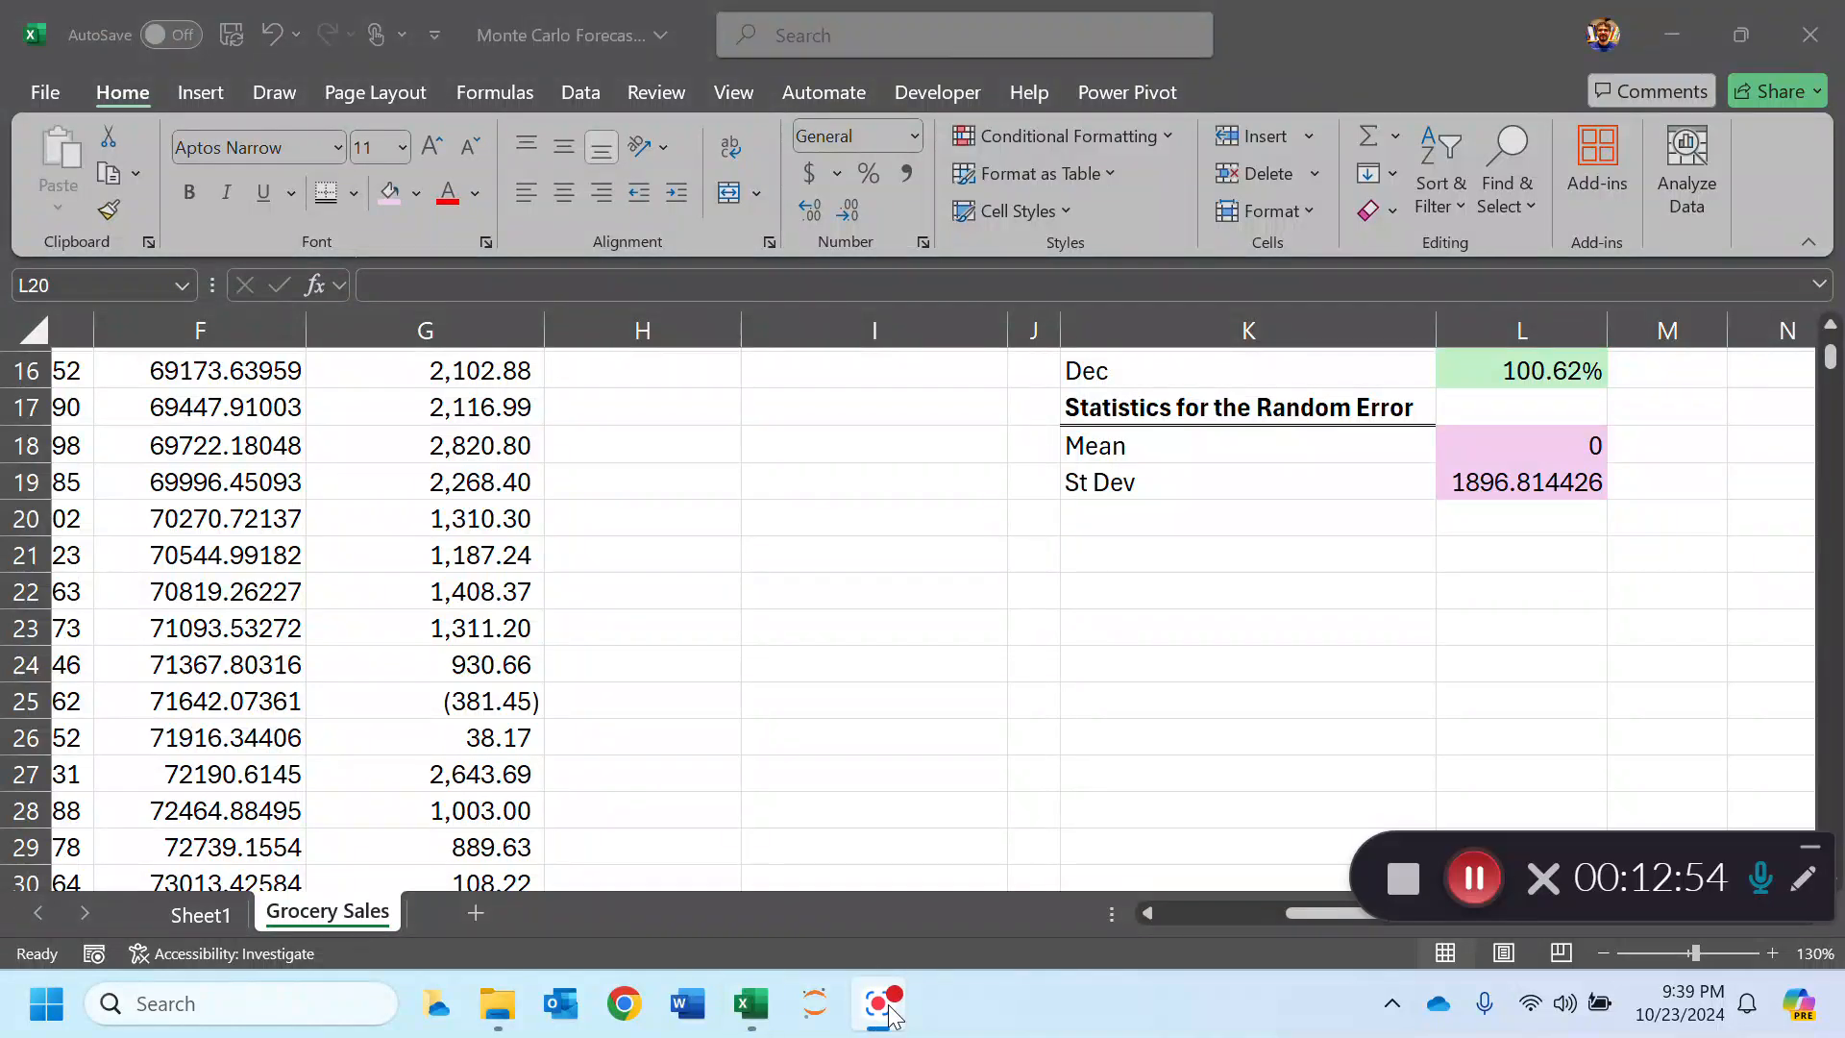
pyautogui.click(1810, 848)
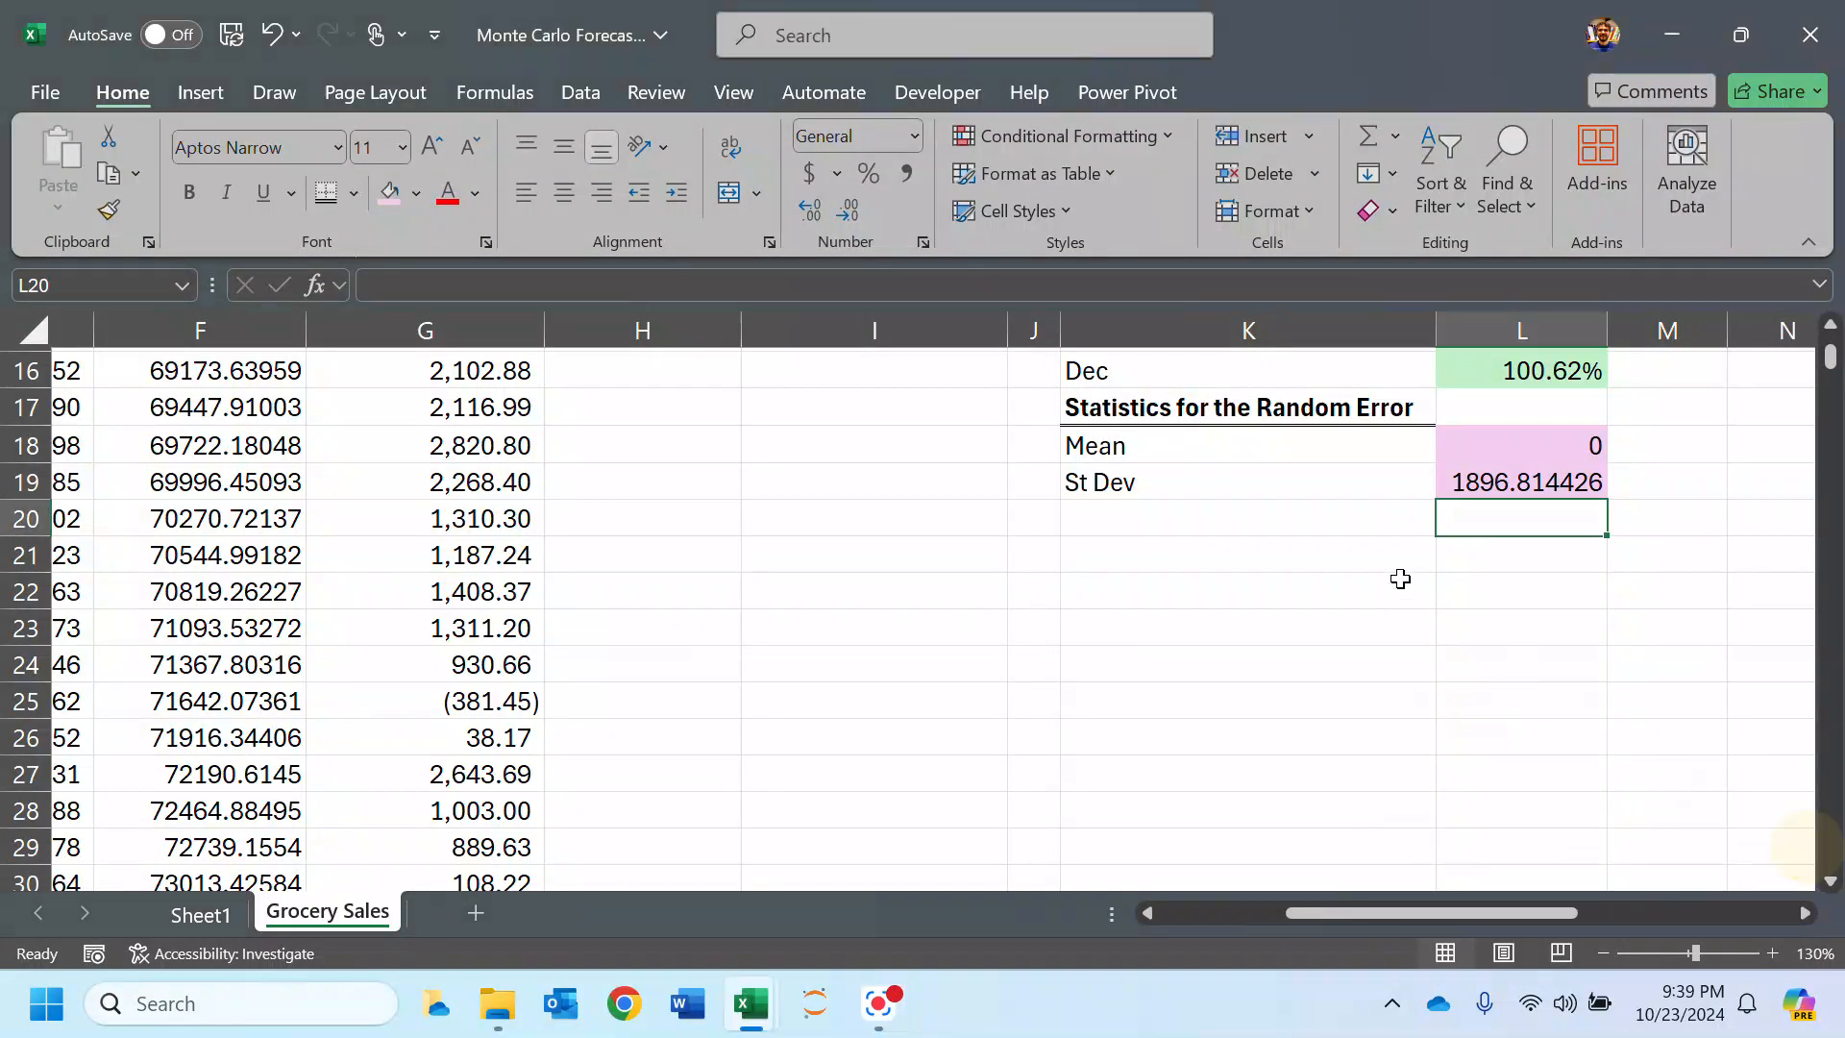
pyautogui.scroll(2, 1385, 592)
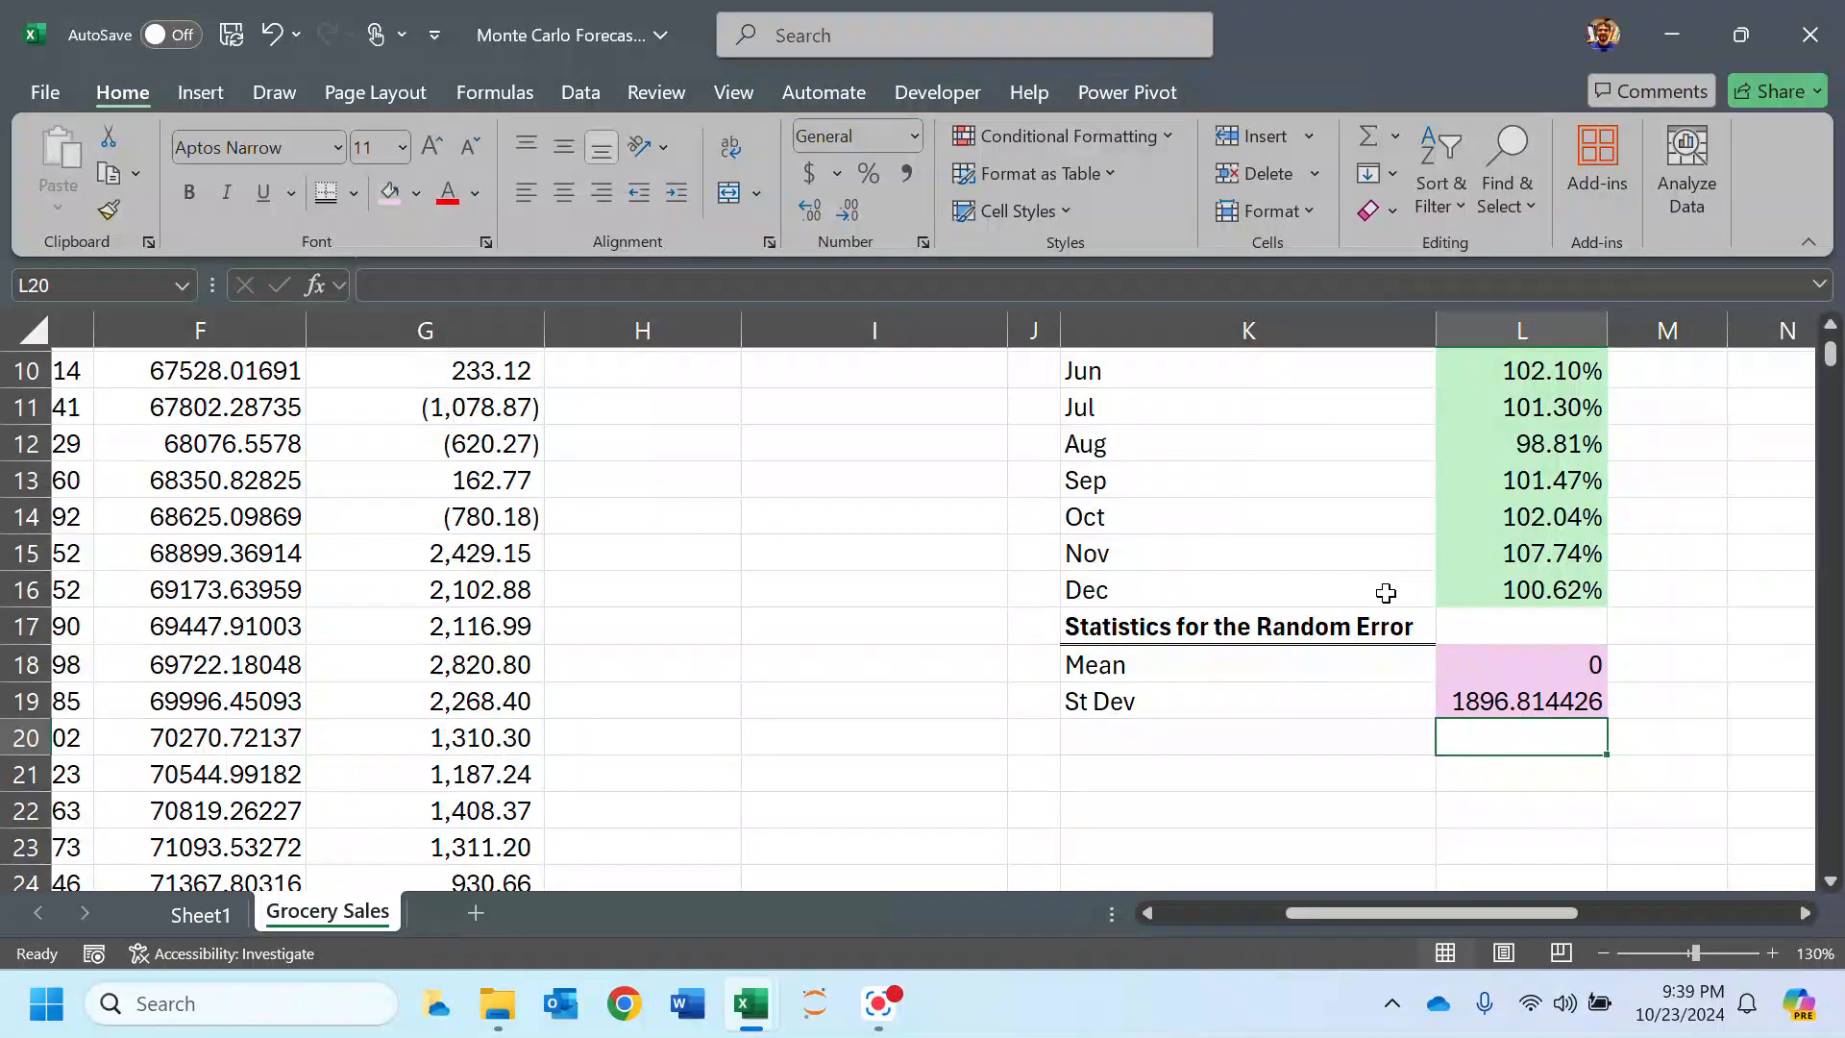
pyautogui.scroll(3, 1050, 688)
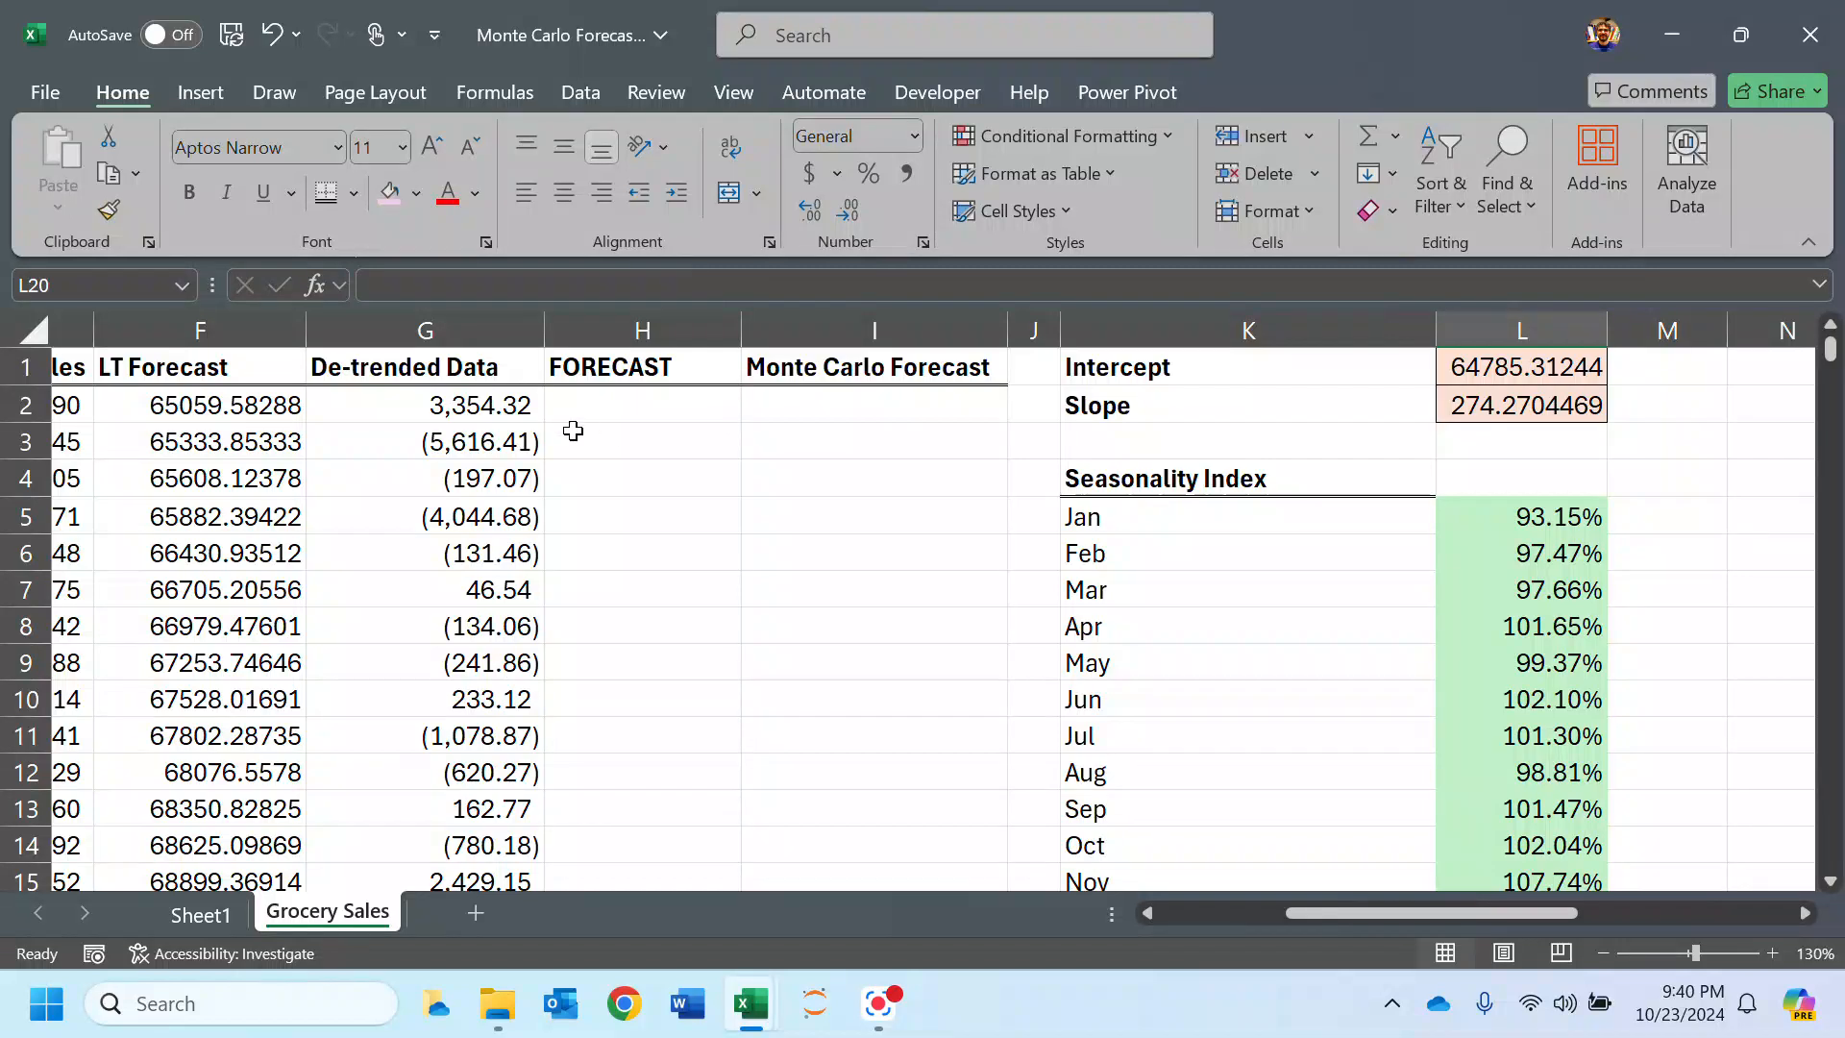
pyautogui.moveTo(1326, 915)
pyautogui.mouseDown()
pyautogui.moveTo(1121, 928)
pyautogui.moveTo(1343, 914)
pyautogui.mouseUp()
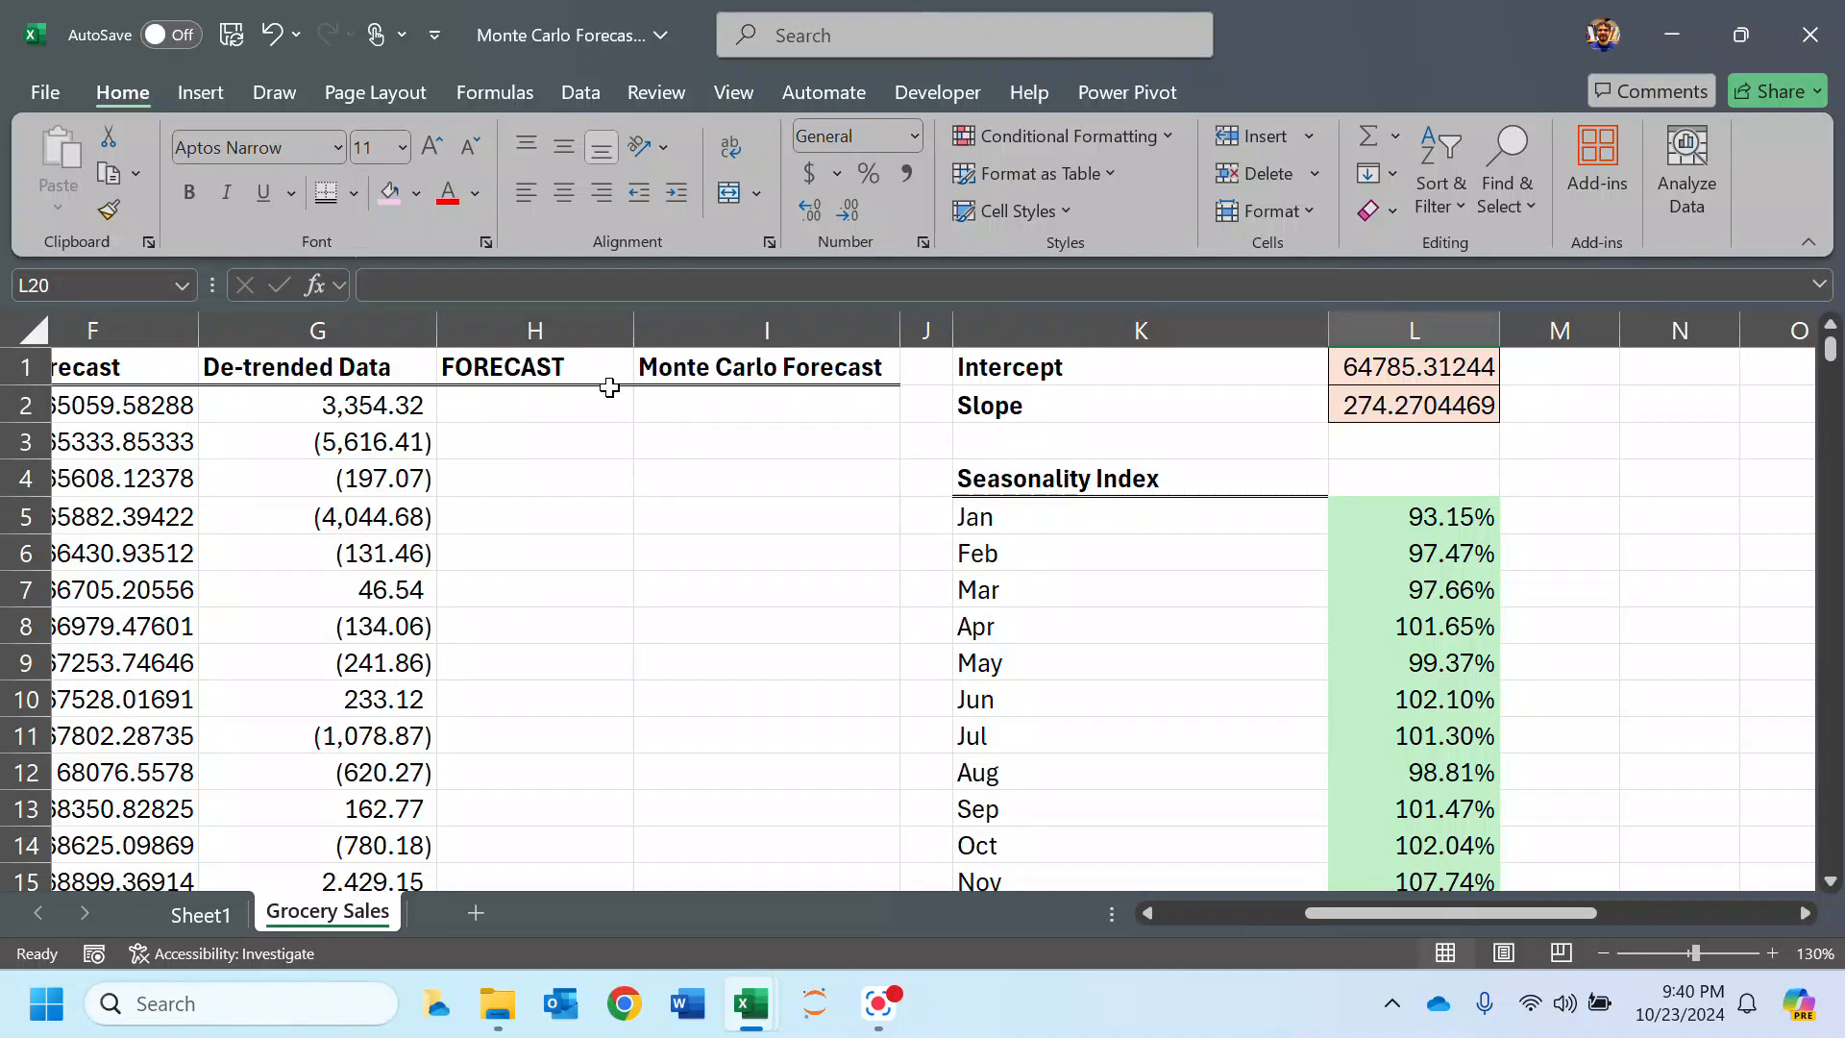
pyautogui.click(562, 409)
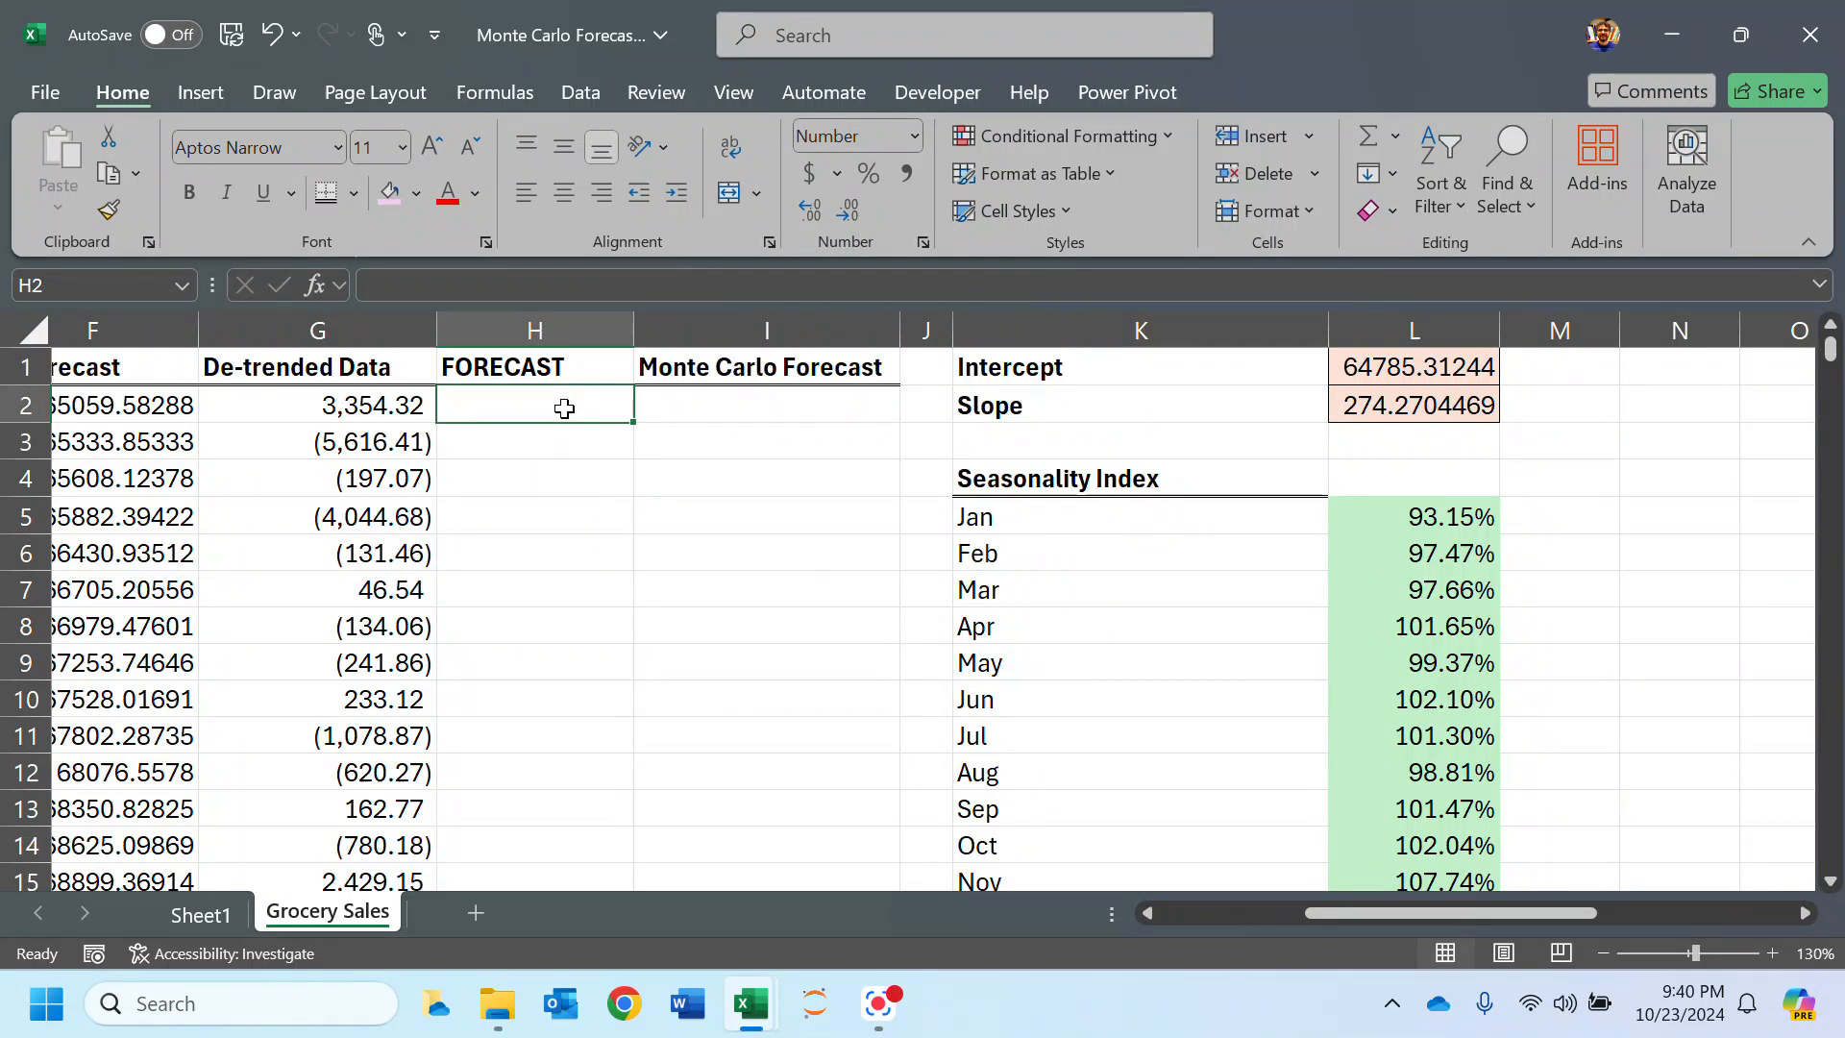
pyautogui.write('=')
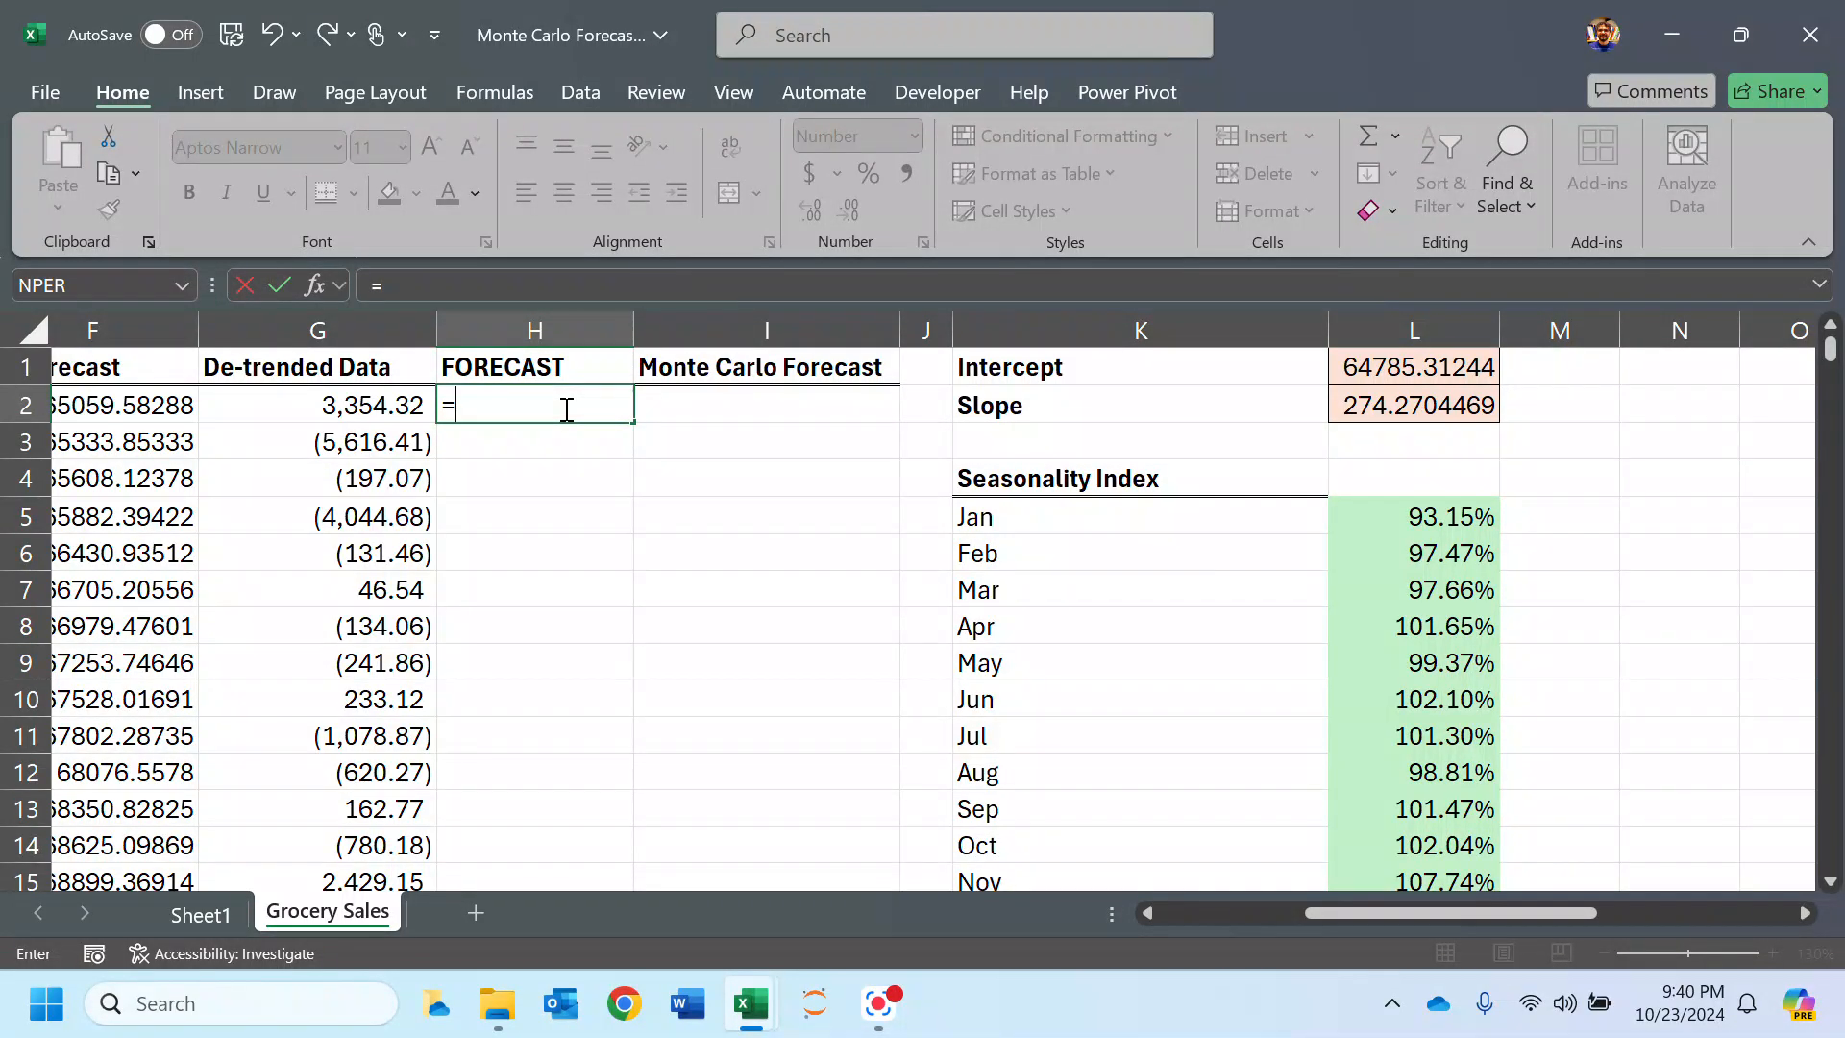
pyautogui.scroll(-5, 1057, 615)
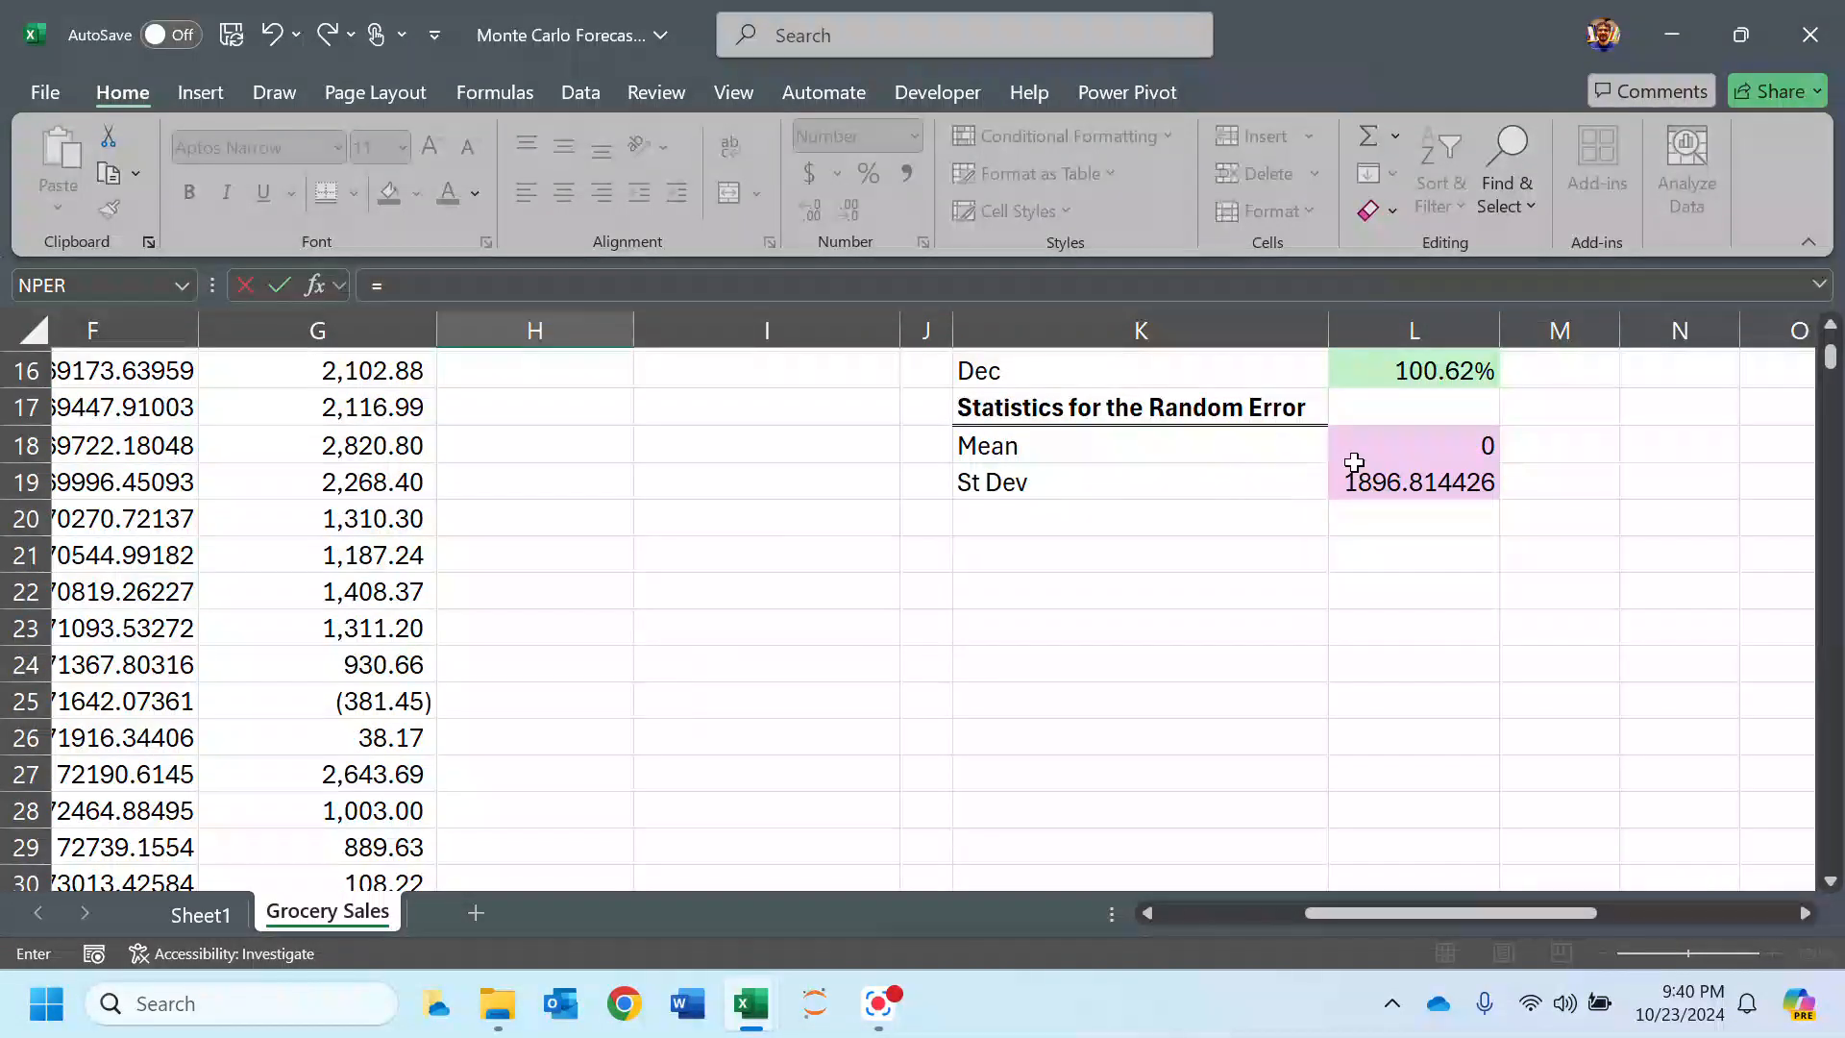
pyautogui.scroll(5, 1345, 509)
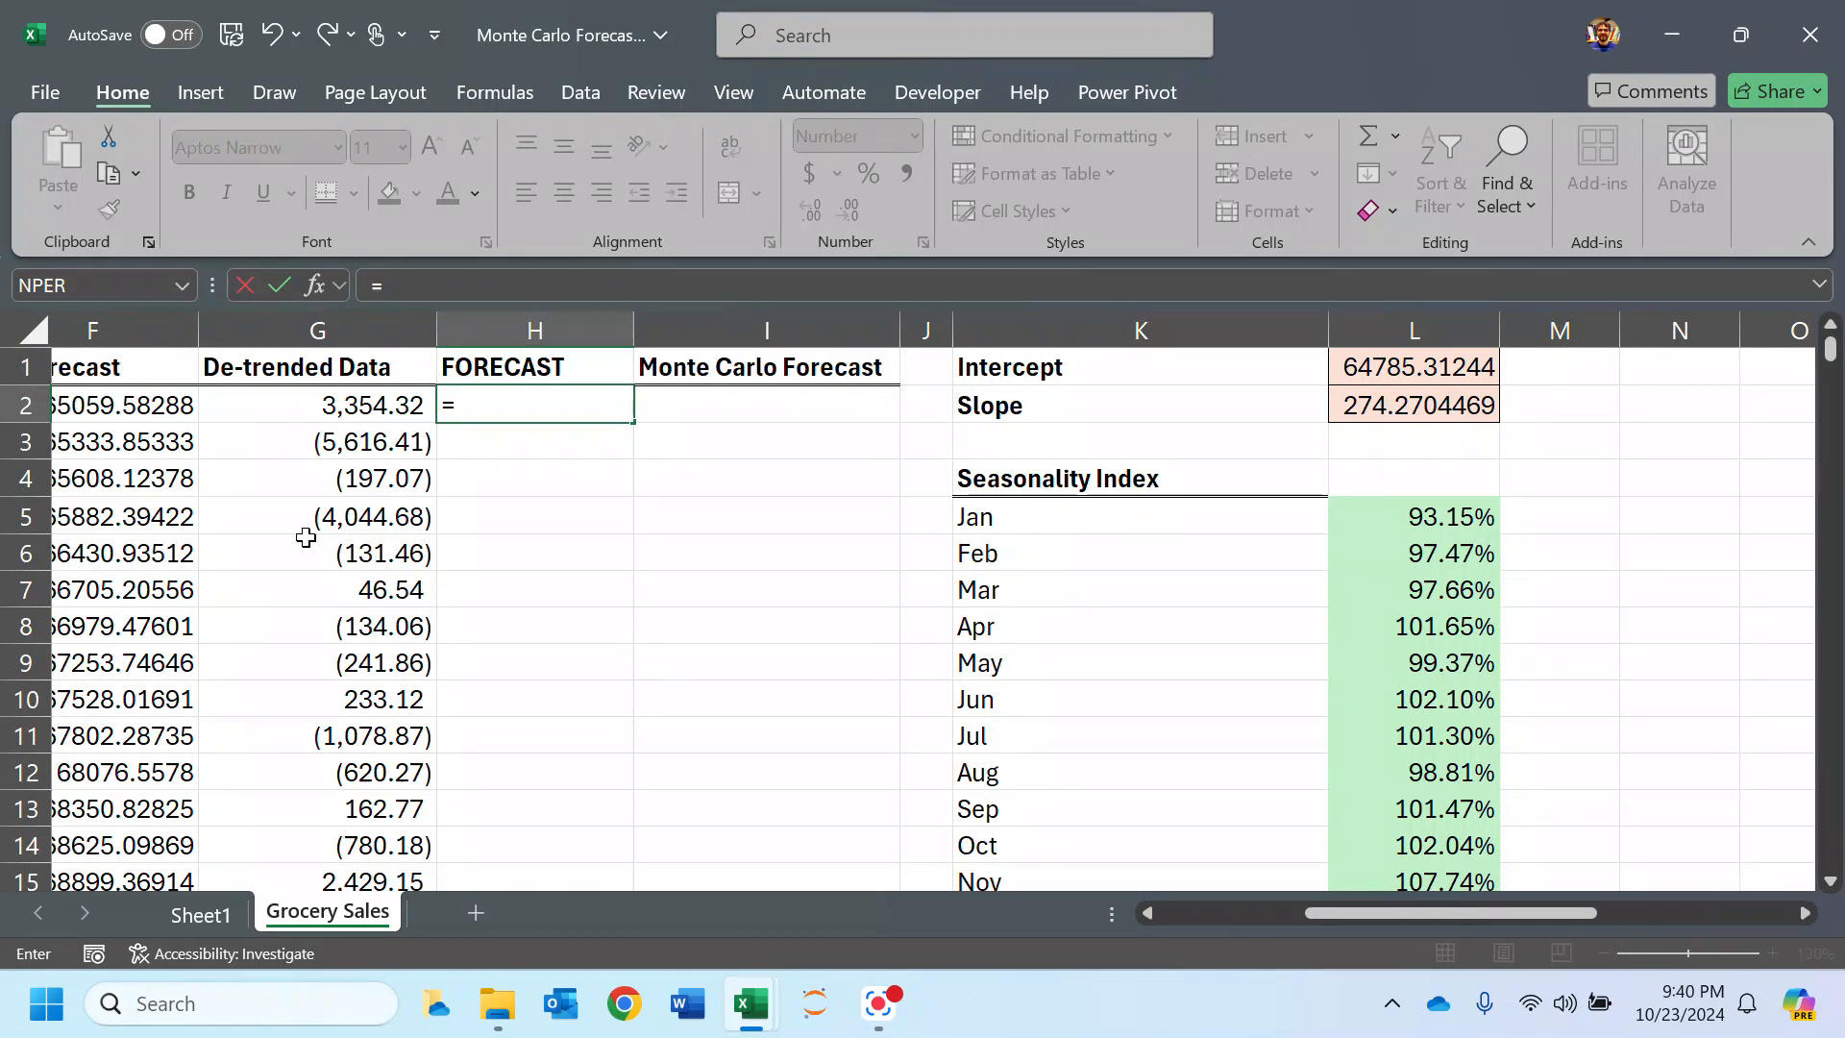
pyautogui.scroll(-4, 308, 538)
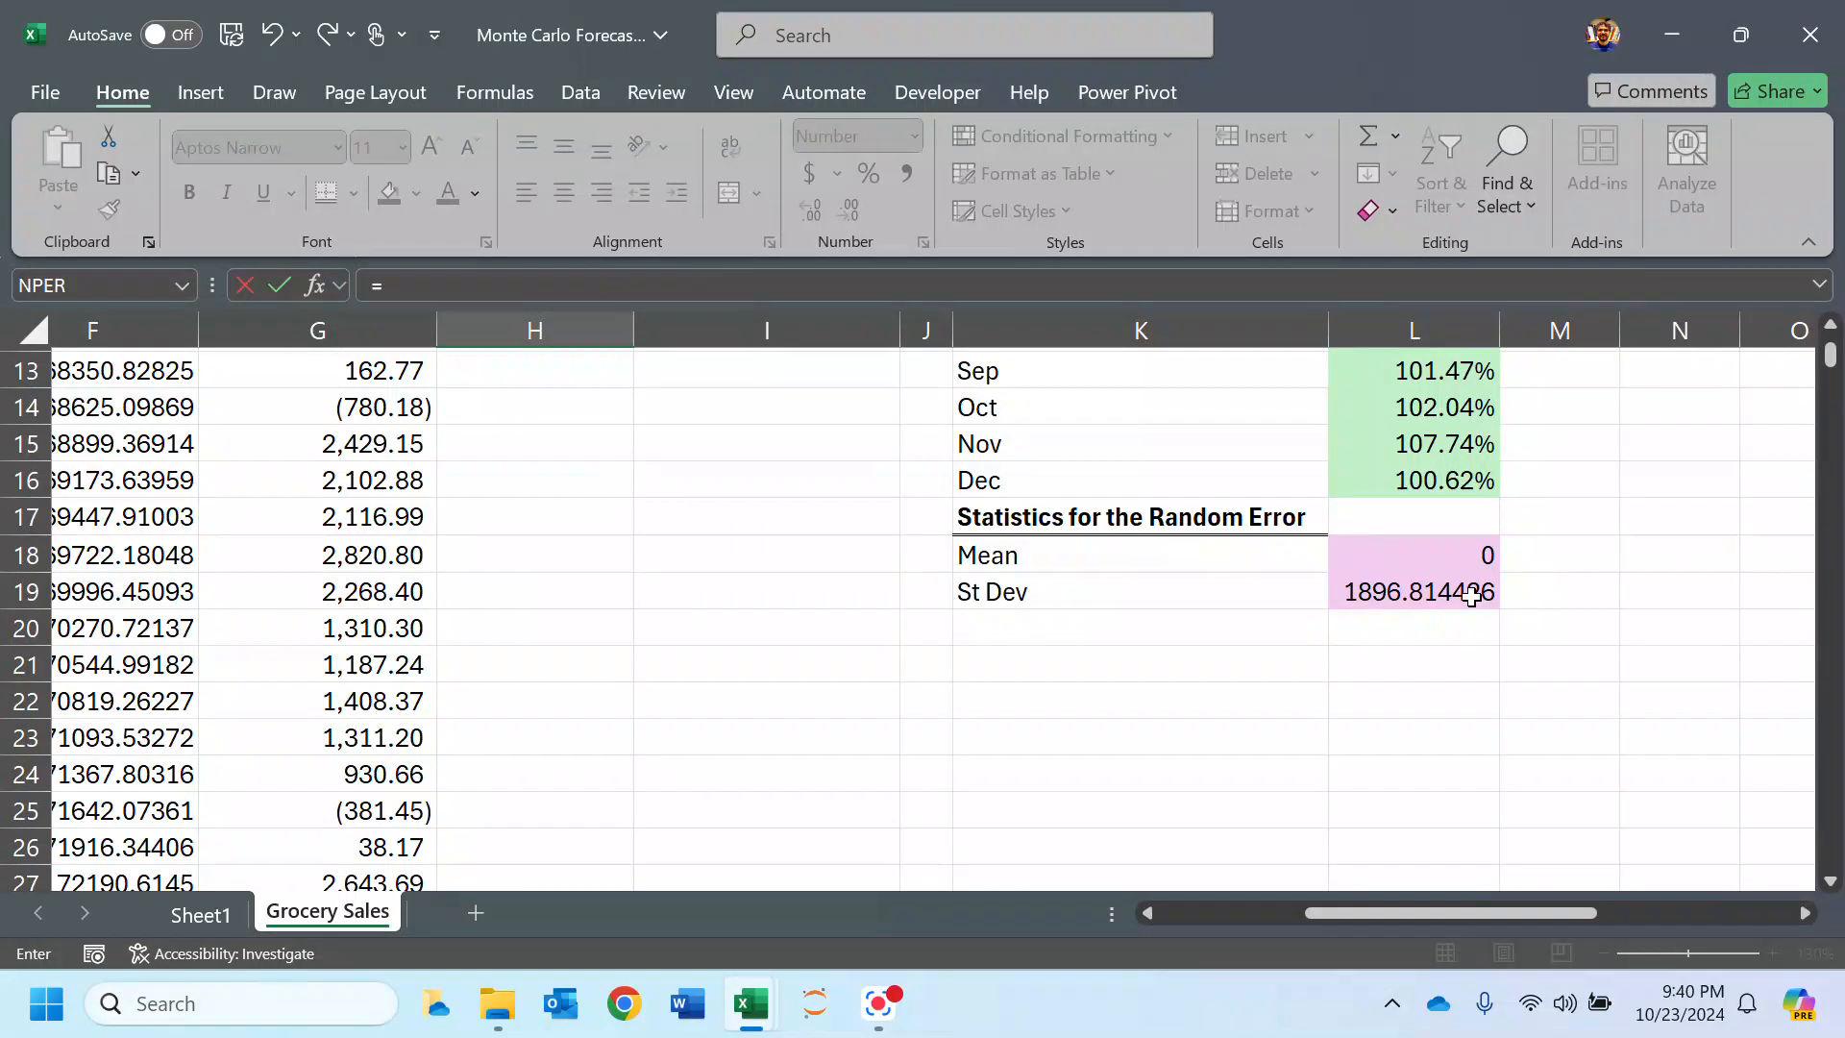
pyautogui.scroll(4, 1220, 622)
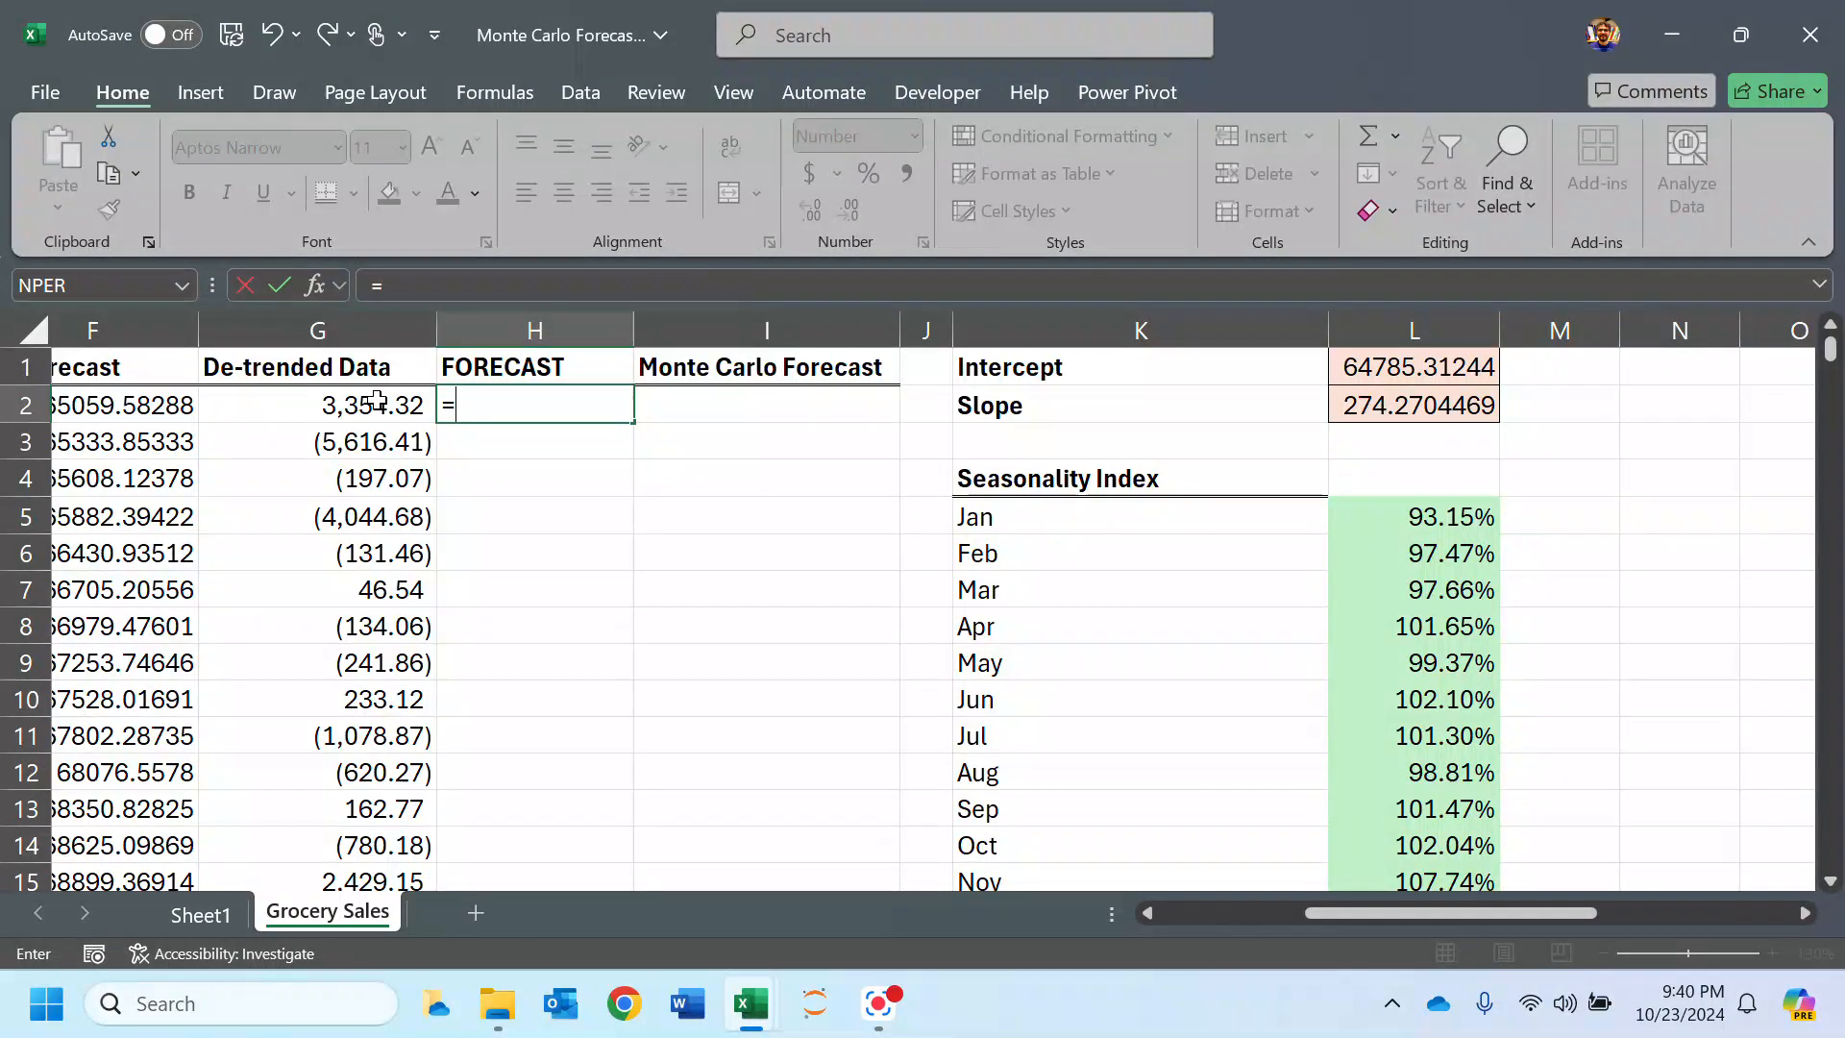
pyautogui.scroll(-3, 1264, 741)
pyautogui.scroll(2, 997, 680)
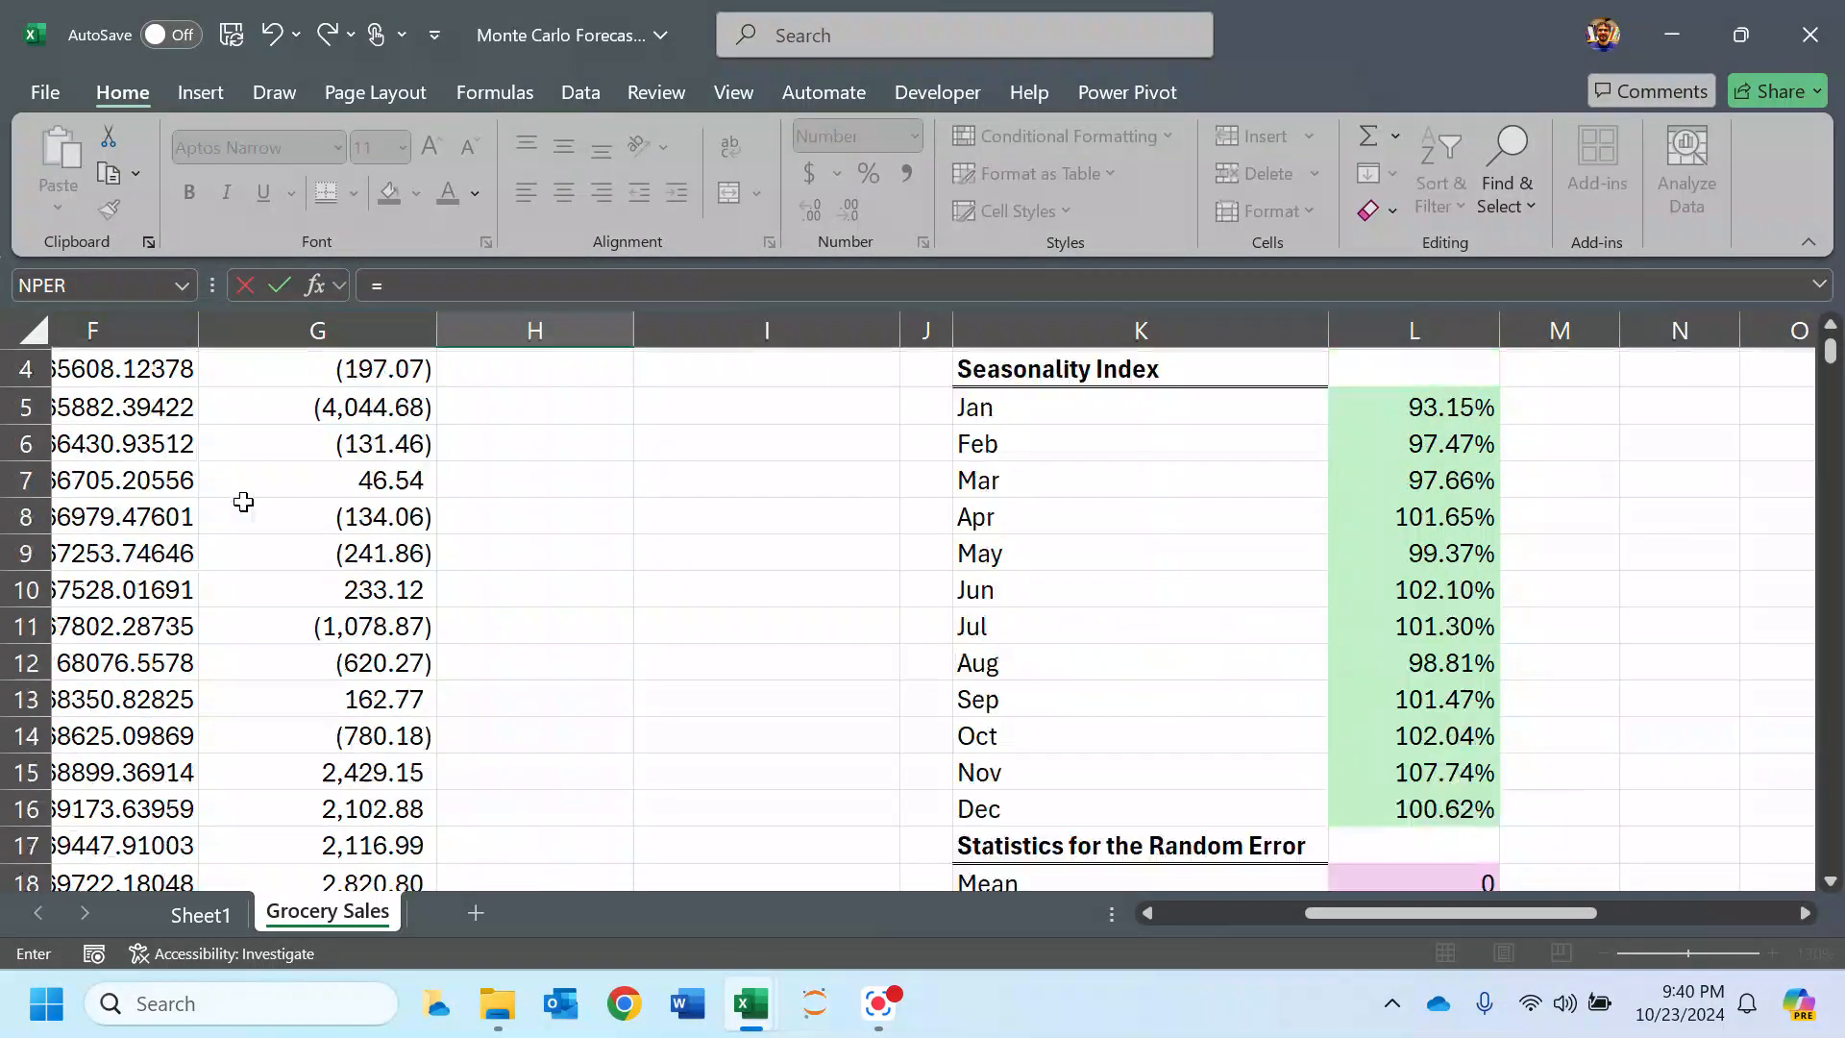
pyautogui.scroll(1, 243, 502)
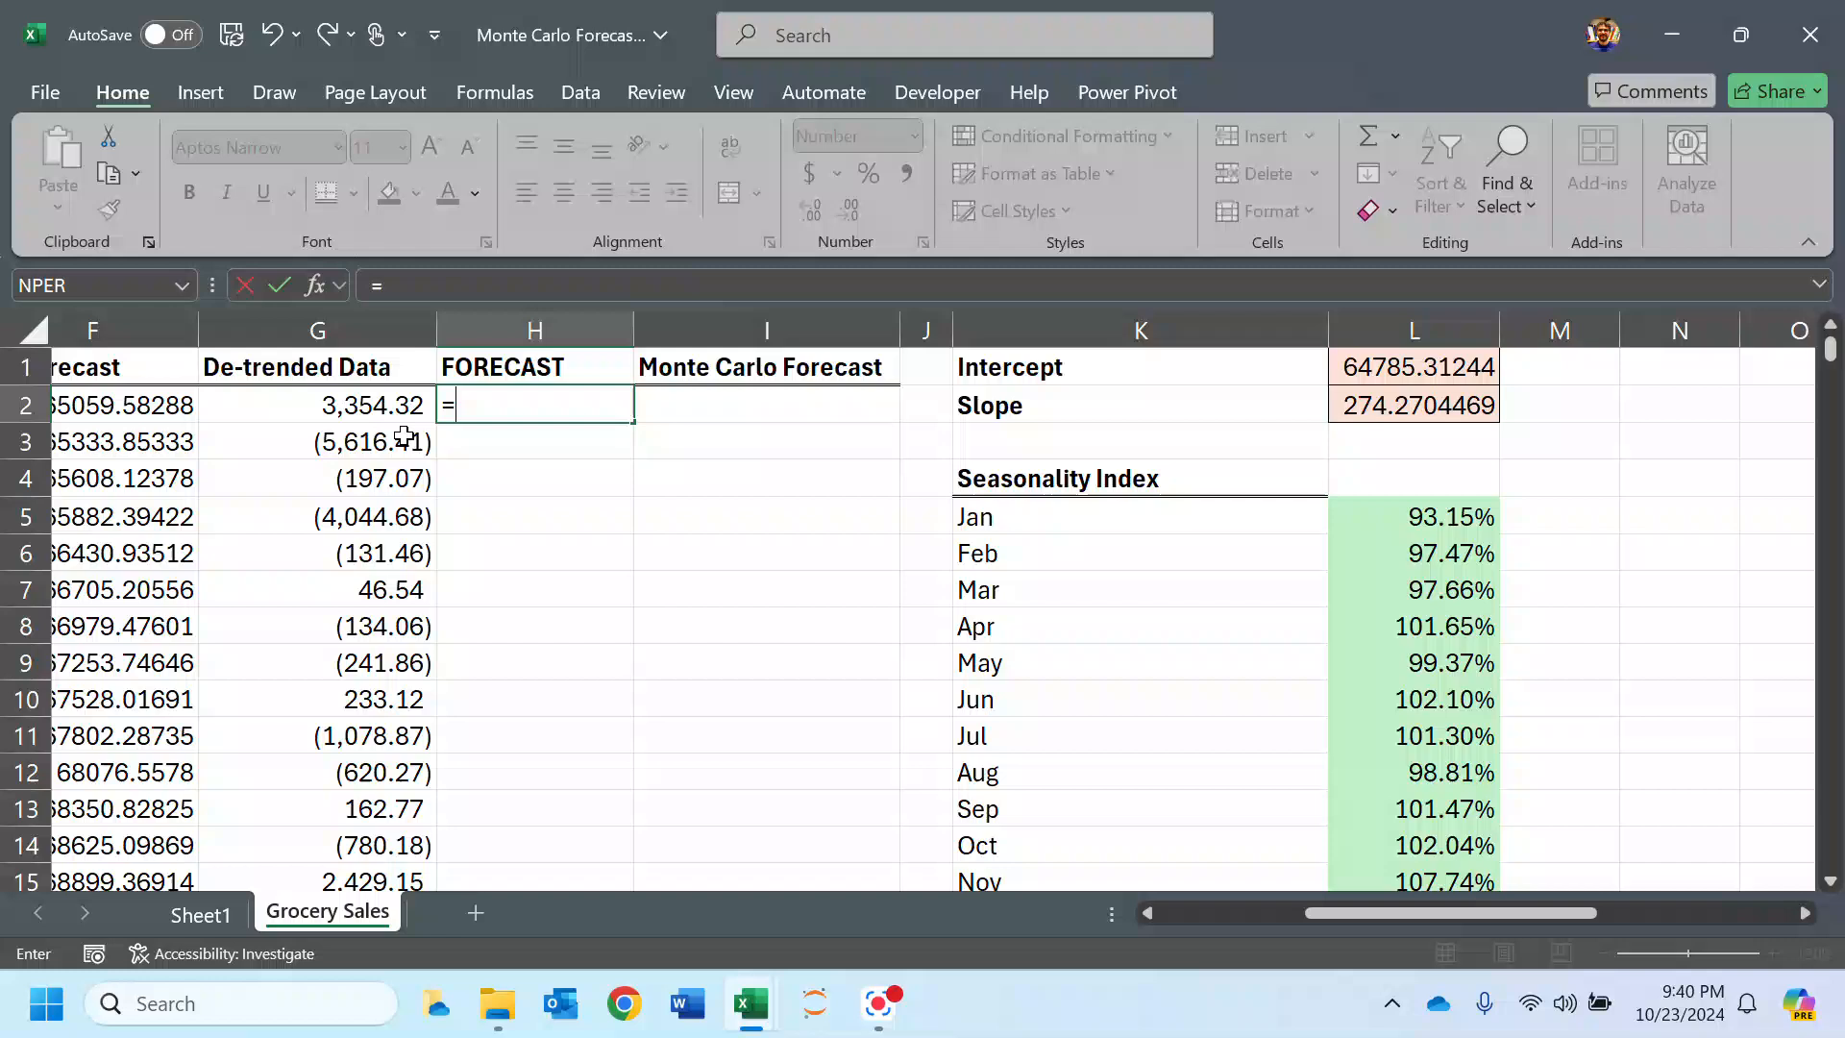
pyautogui.press('Escape')
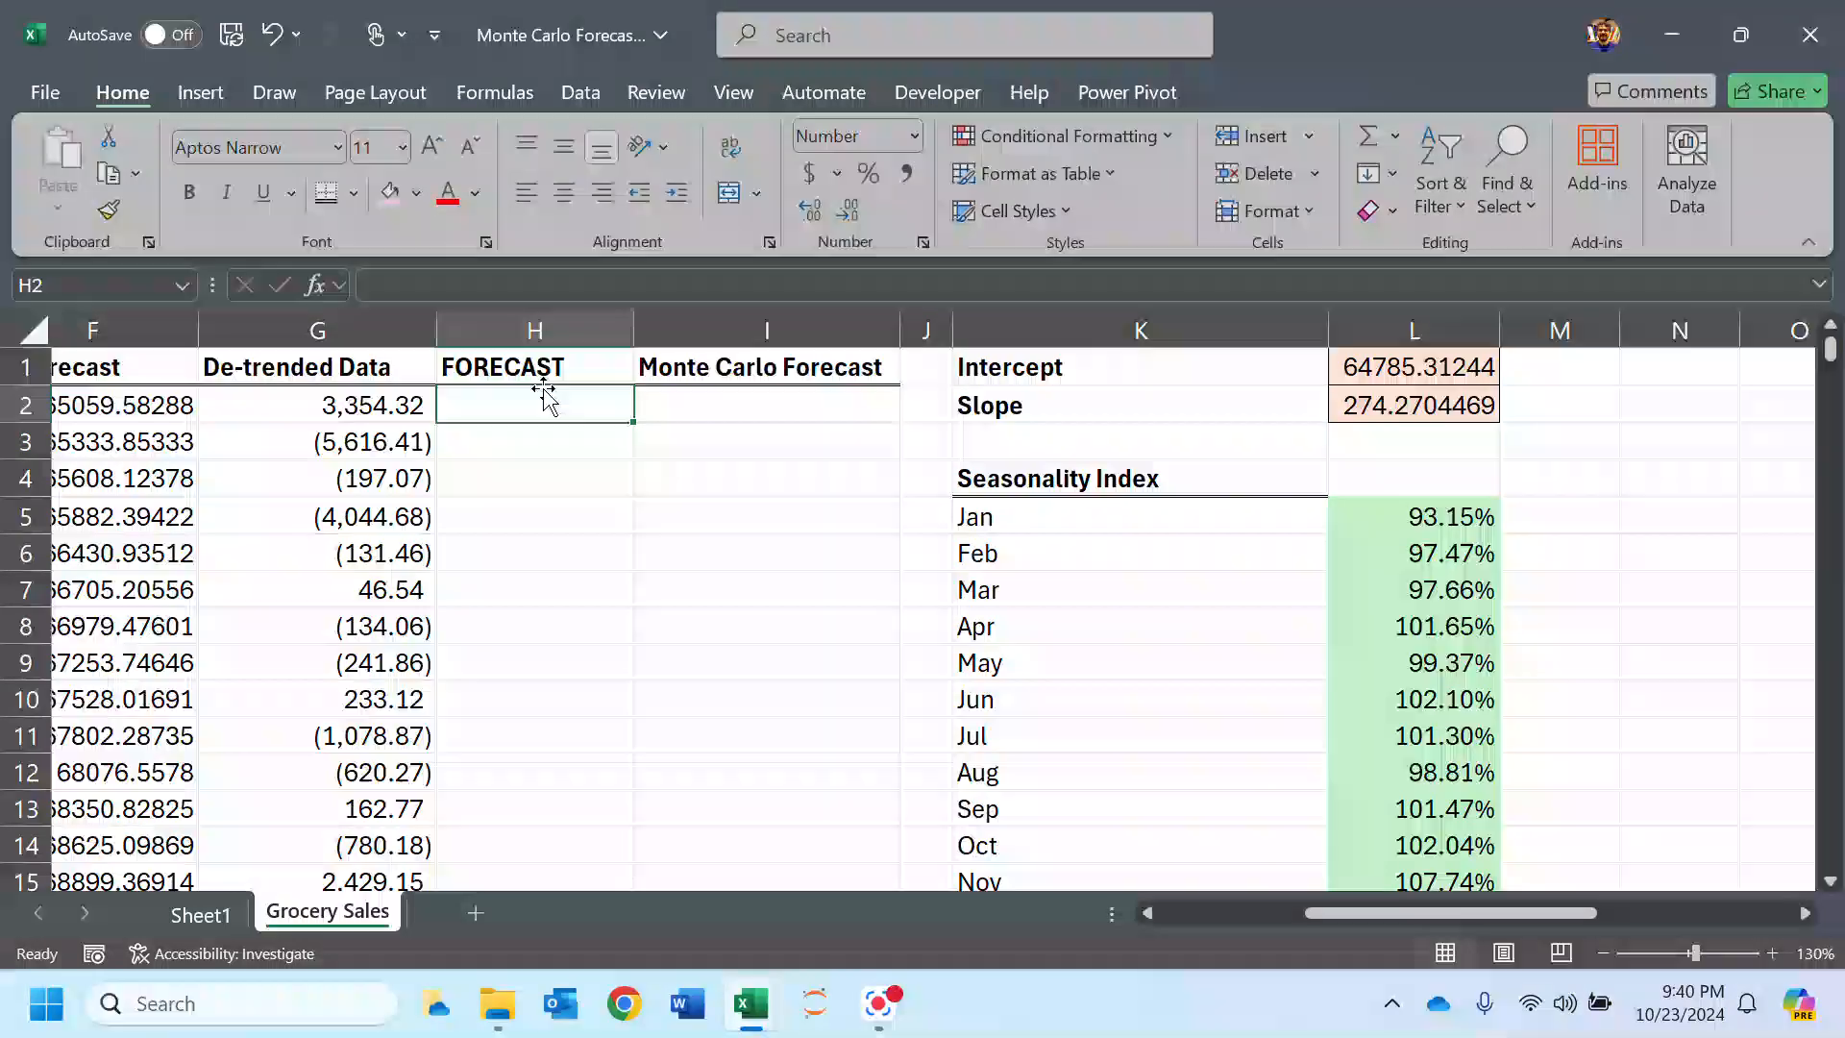
# Step: Insert a blank column between De-trended Data and FORECAST
pyautogui.click(600, 315)
pyautogui.rightClick(600, 317)
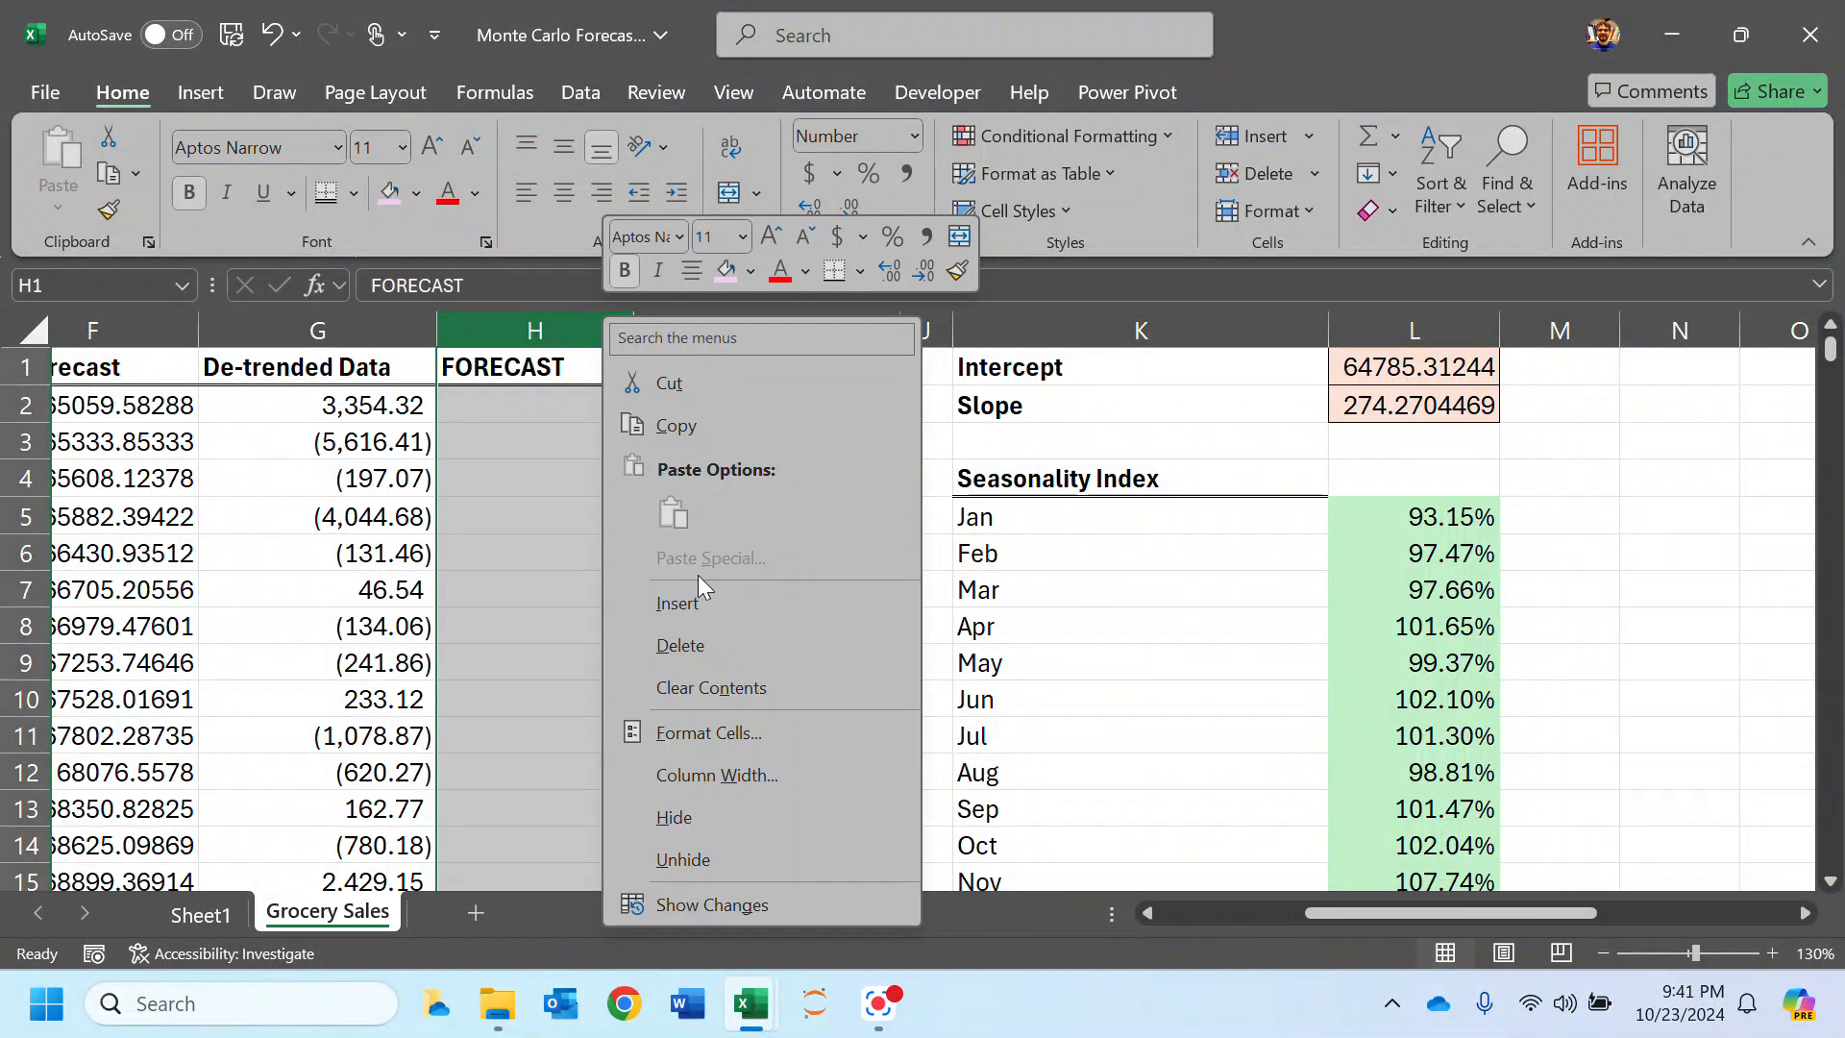
pyautogui.click(682, 602)
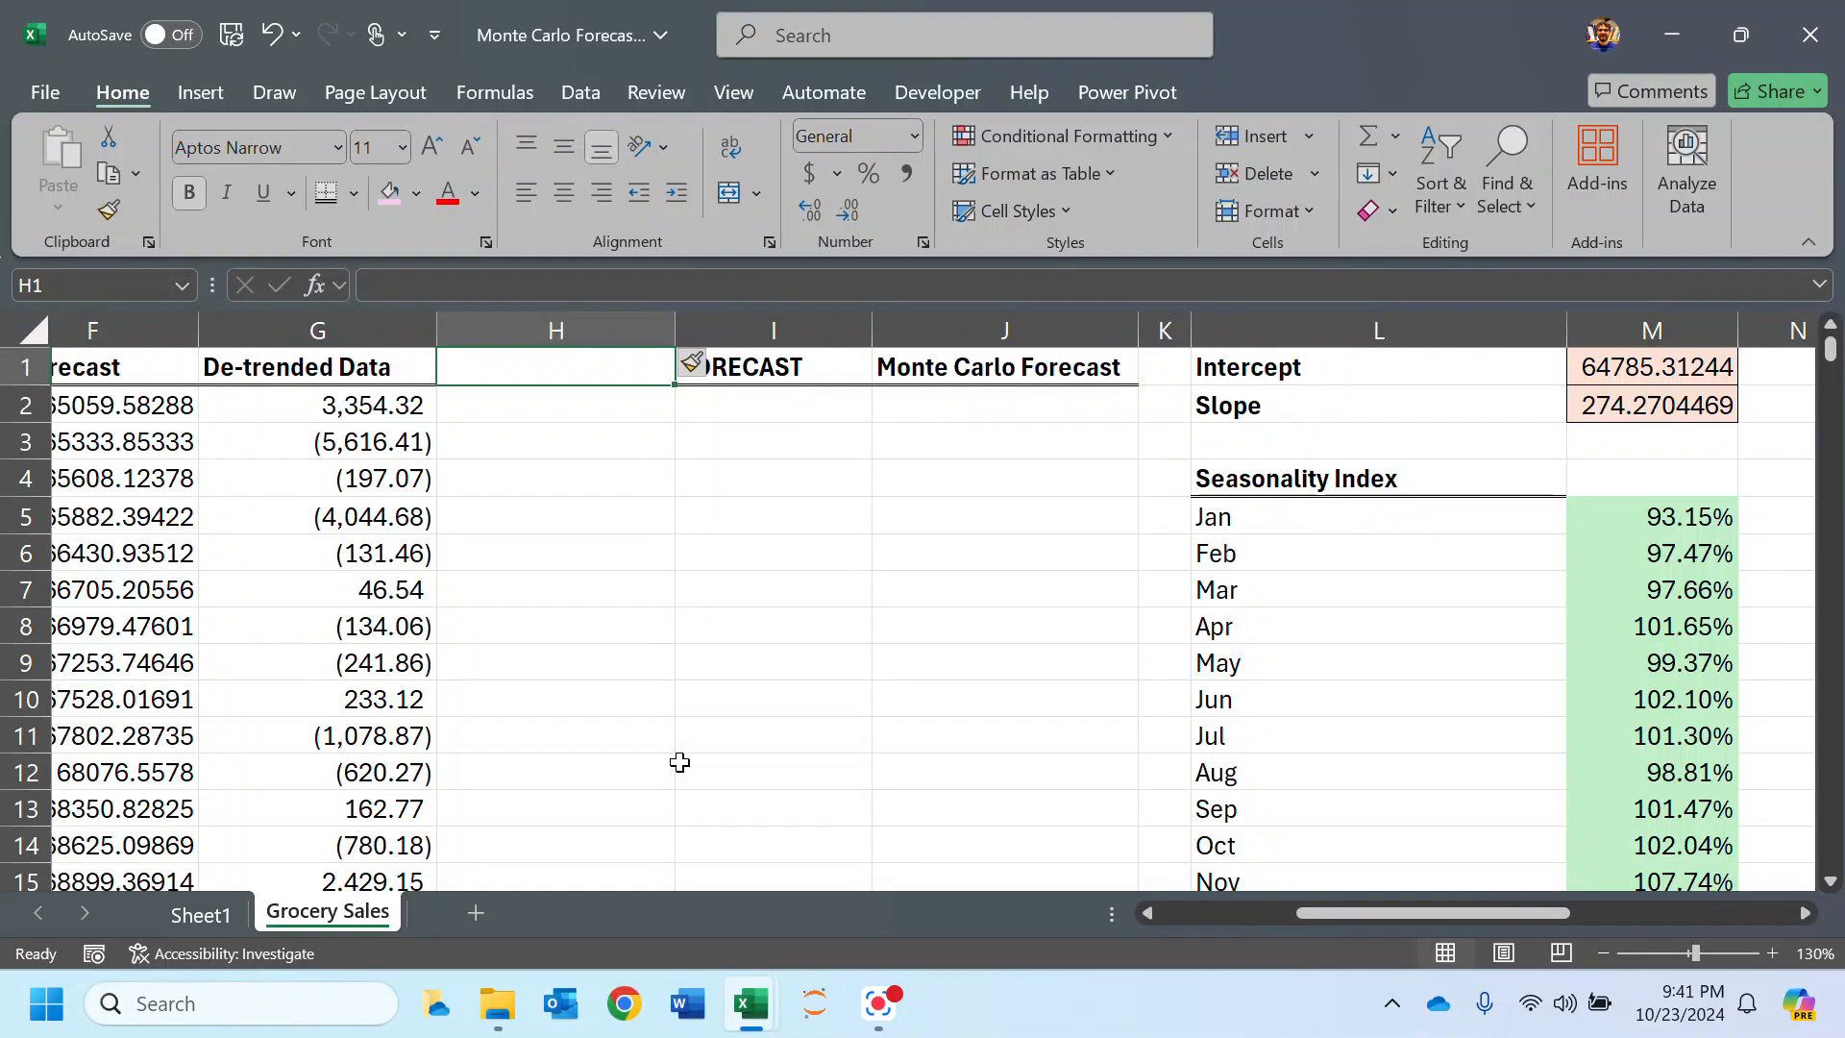
# Step: Title the new column H "Randomly Generated Error" and fit its width to the heading
pyautogui.write('Si')
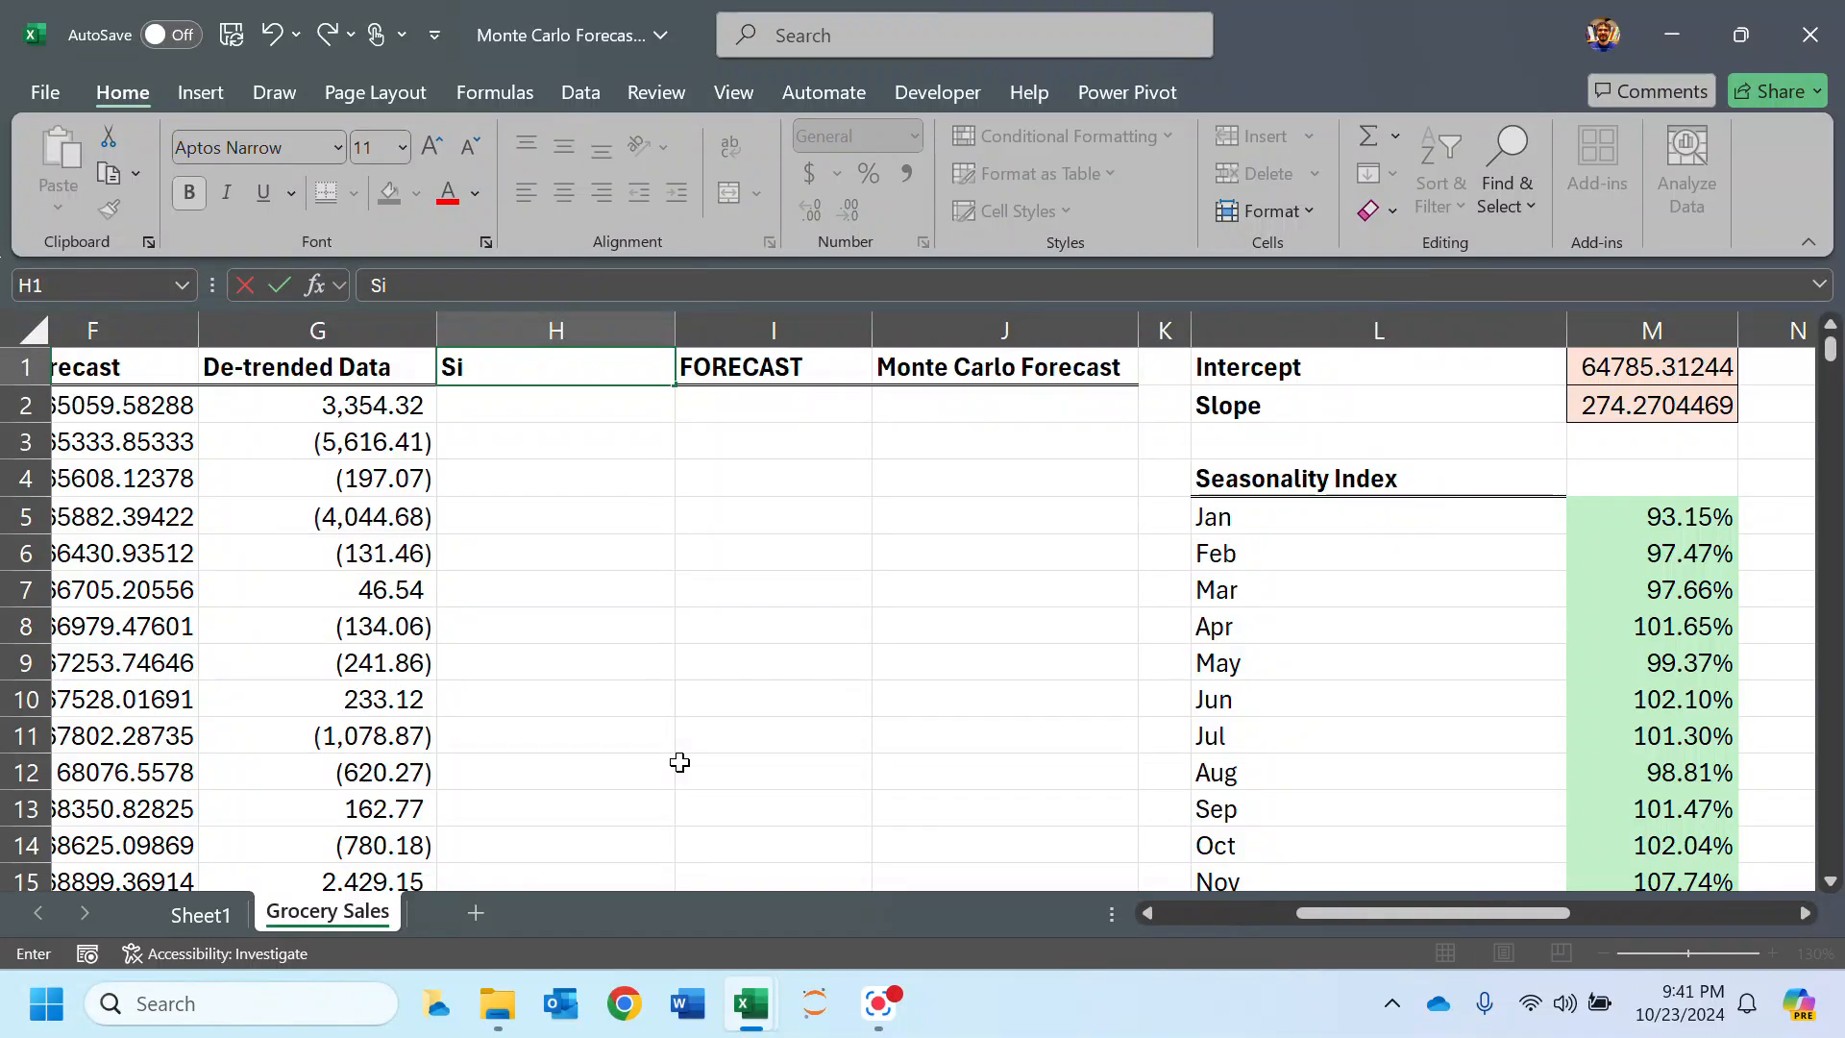
pyautogui.press('BackSpace')
pyautogui.press('BackSpace')
pyautogui.write('Random E')
pyautogui.press('BackSpace')
pyautogui.write('ly Generatged')
pyautogui.press('BackSpace')
pyautogui.press('BackSpace')
pyautogui.press('BackSpace')
pyautogui.write('ed Error')
pyautogui.press('Return')
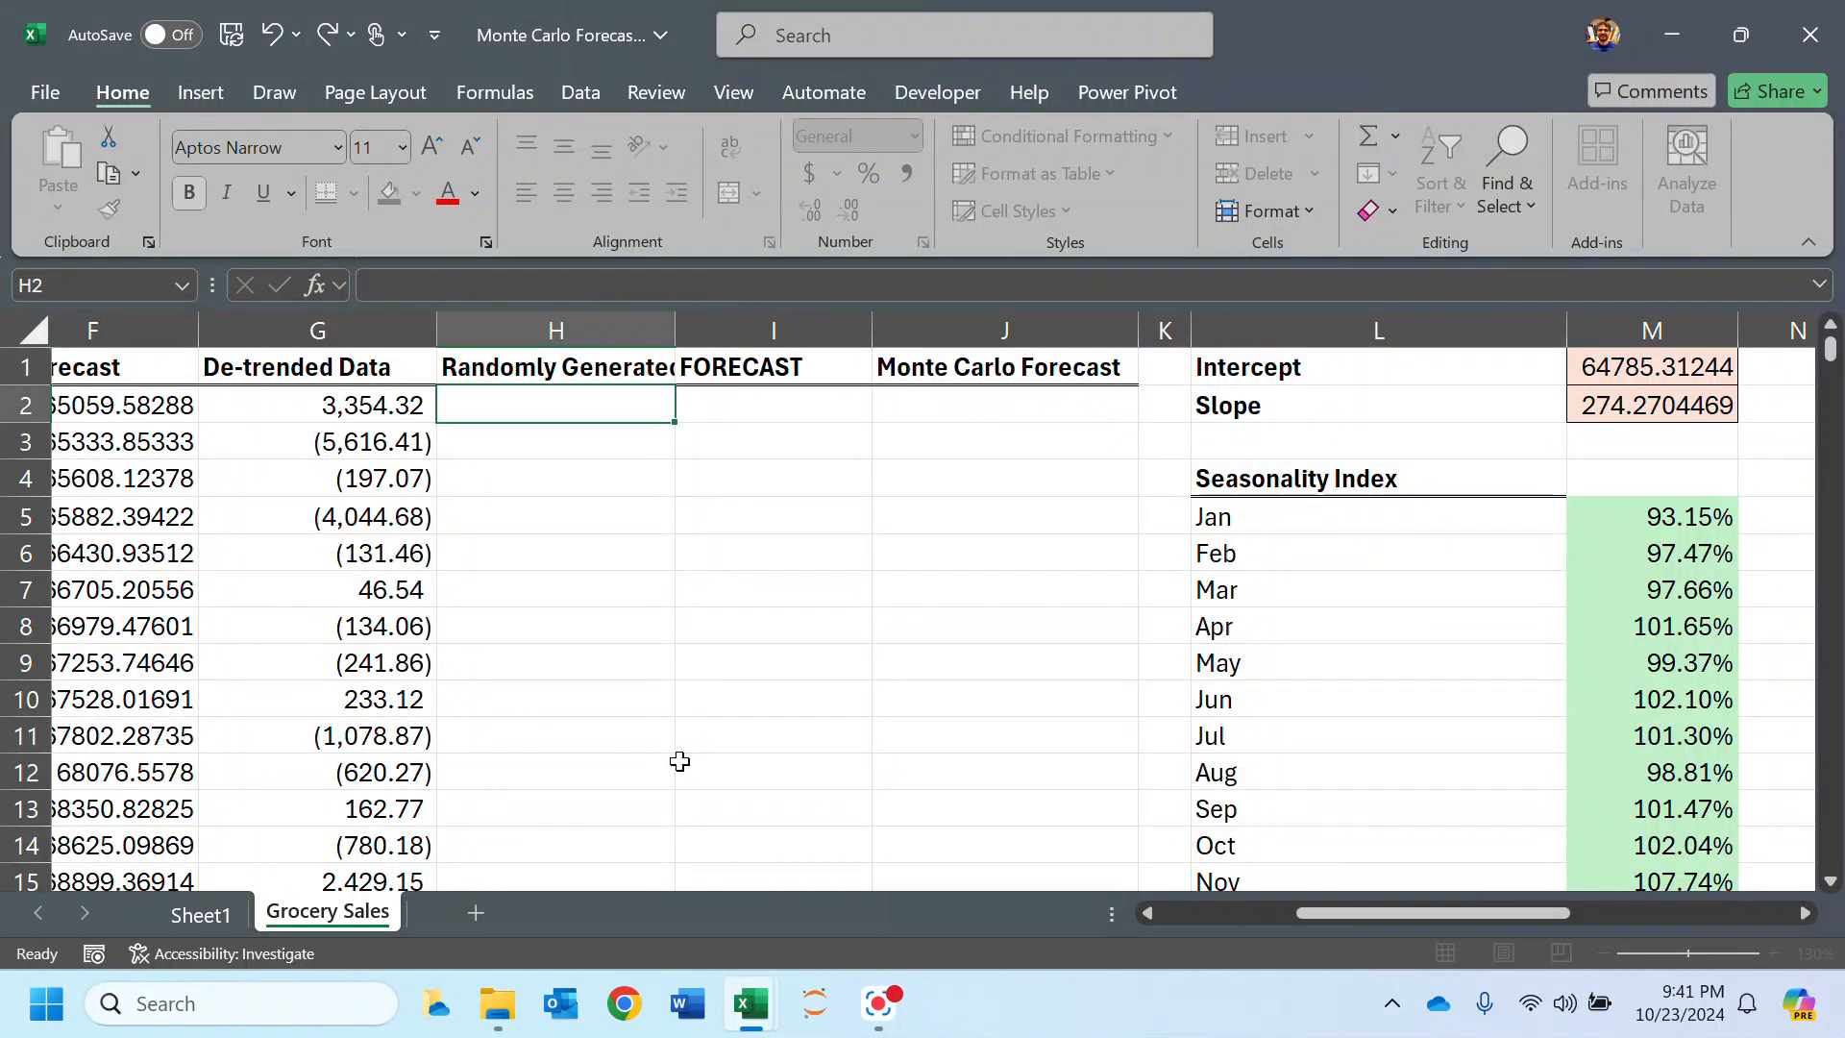
pyautogui.doubleClick(676, 325)
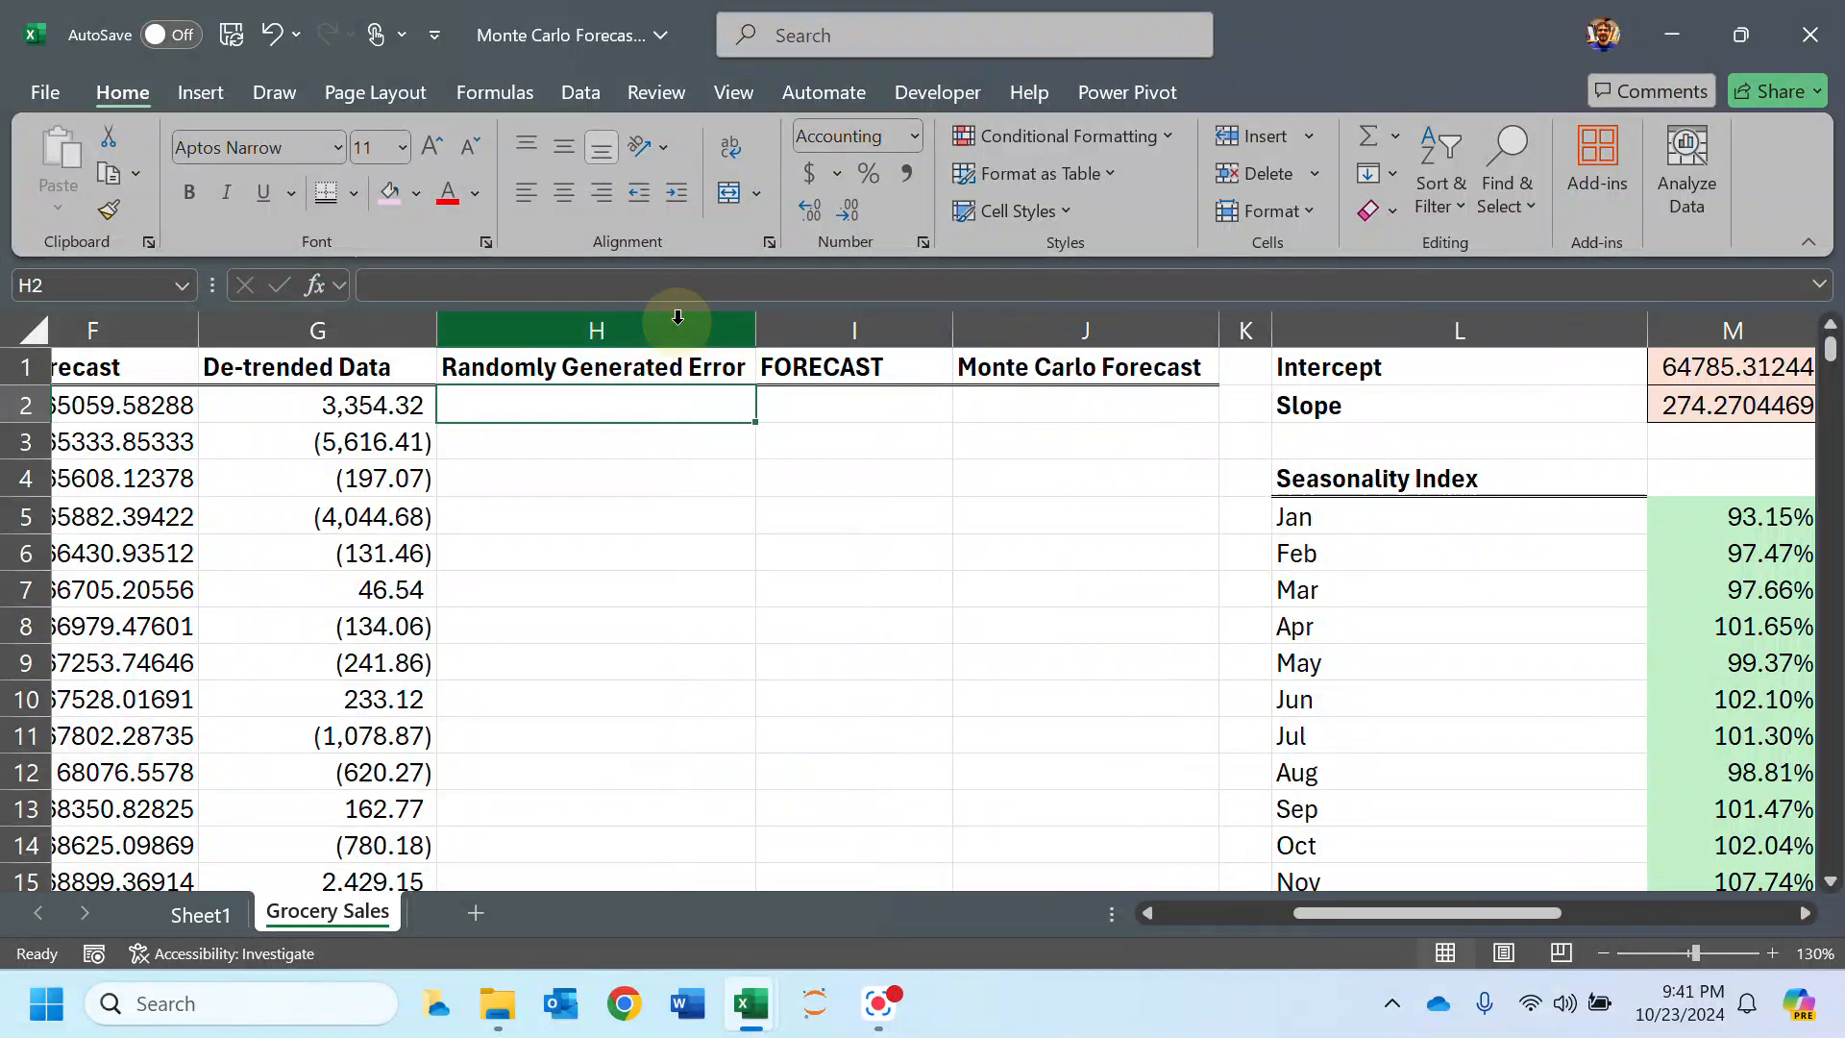
# Step: Start a NORM.INV formula in H2 with RAND() as the probability and the row-locked Mean cell M$18 as the mean
pyautogui.write('=')
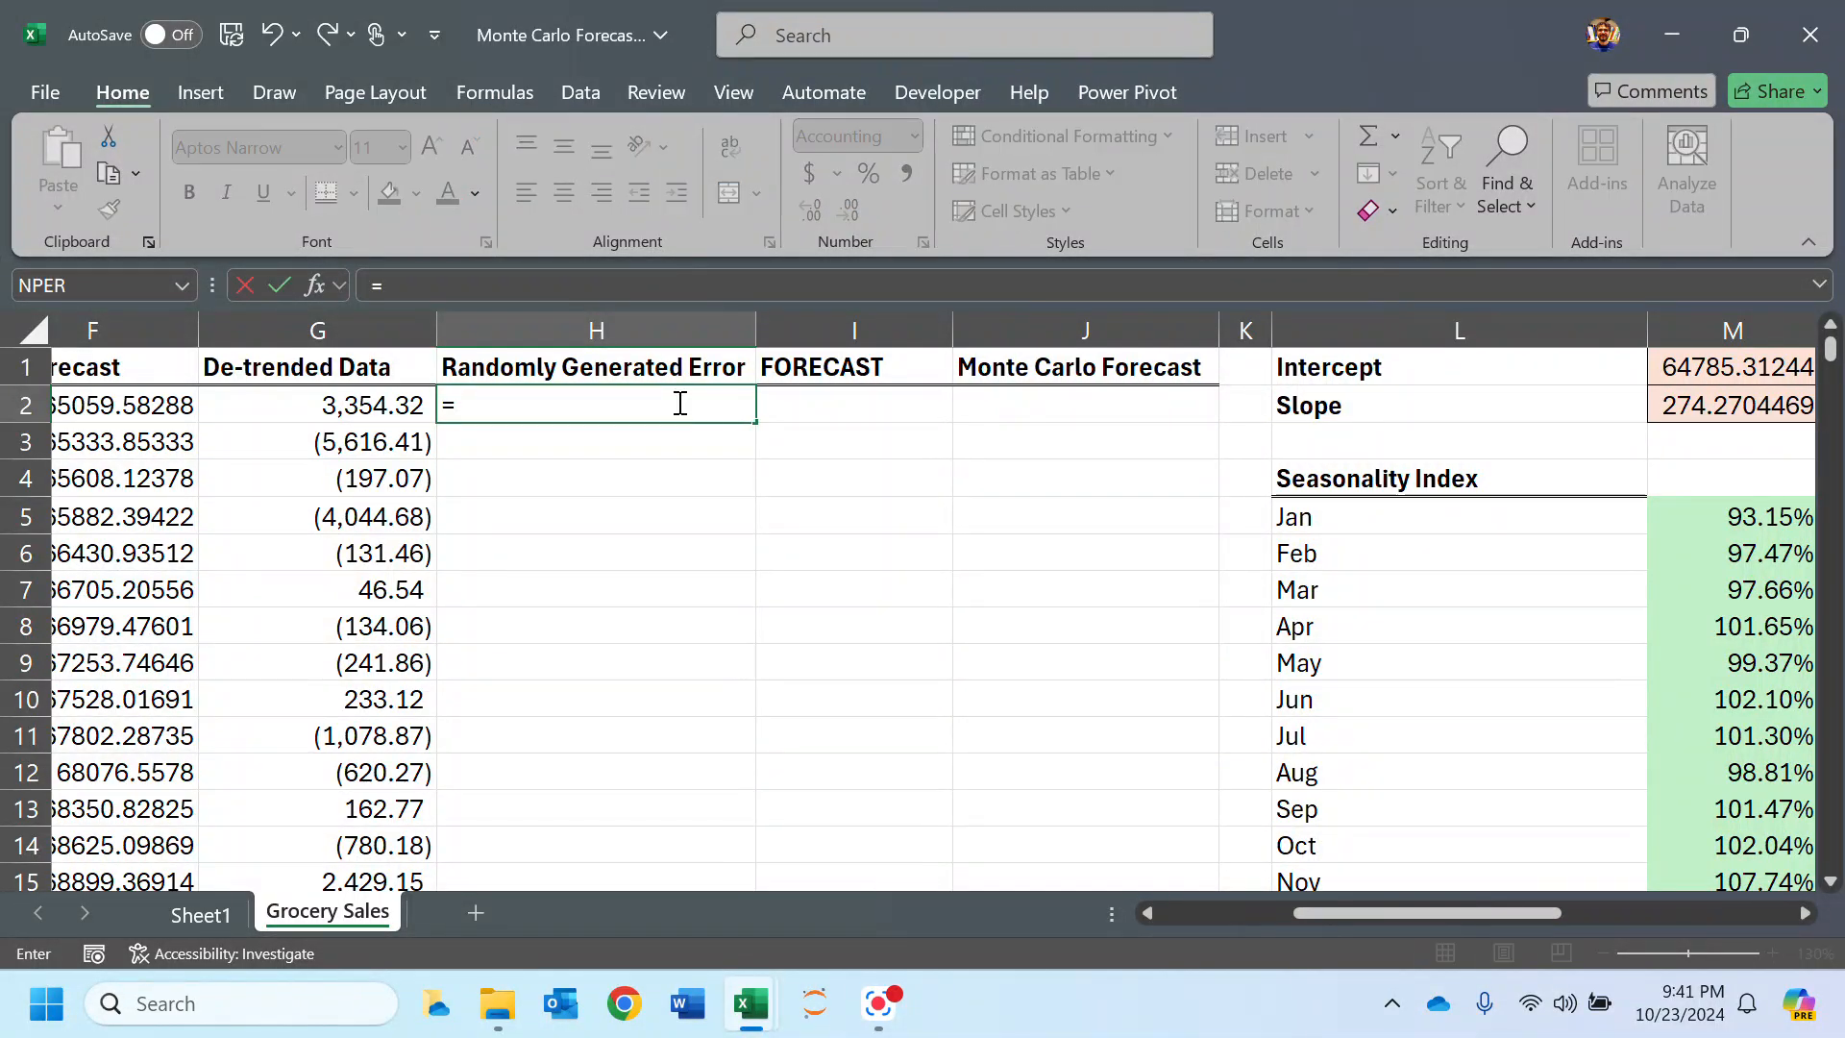
pyautogui.write('NORM')
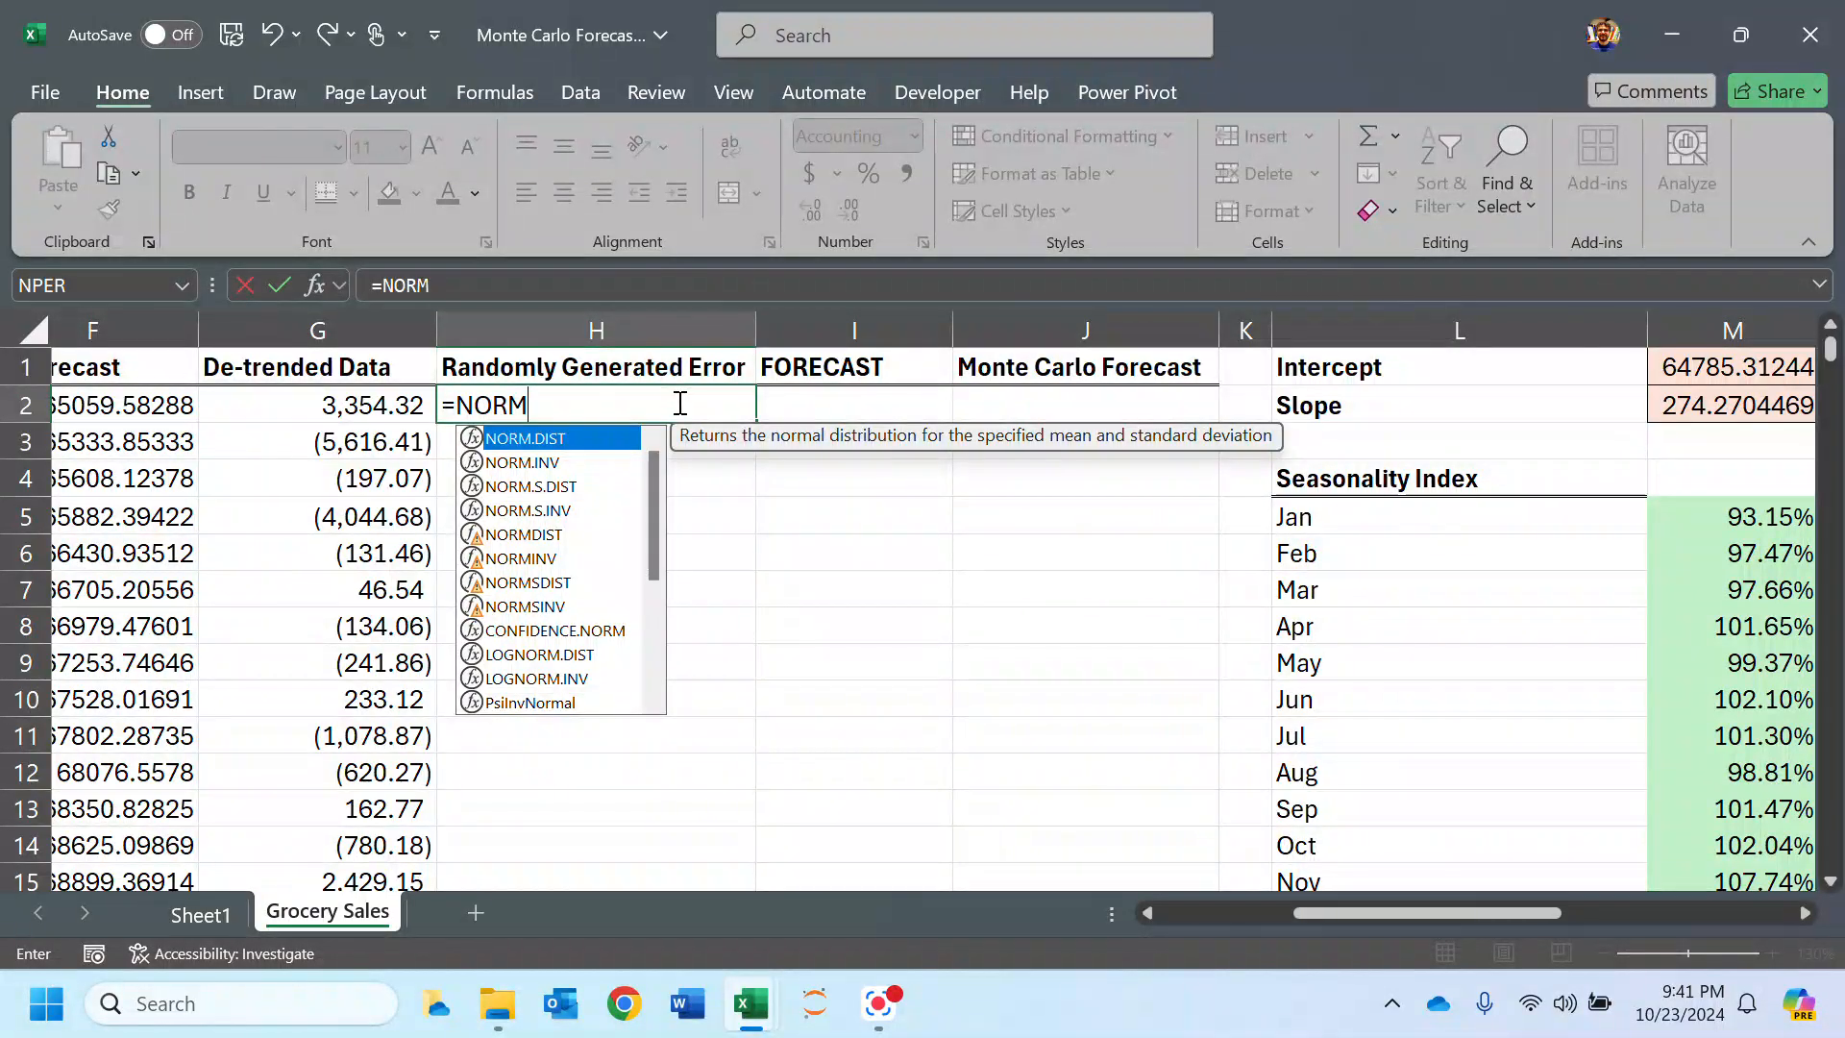
pyautogui.doubleClick(571, 462)
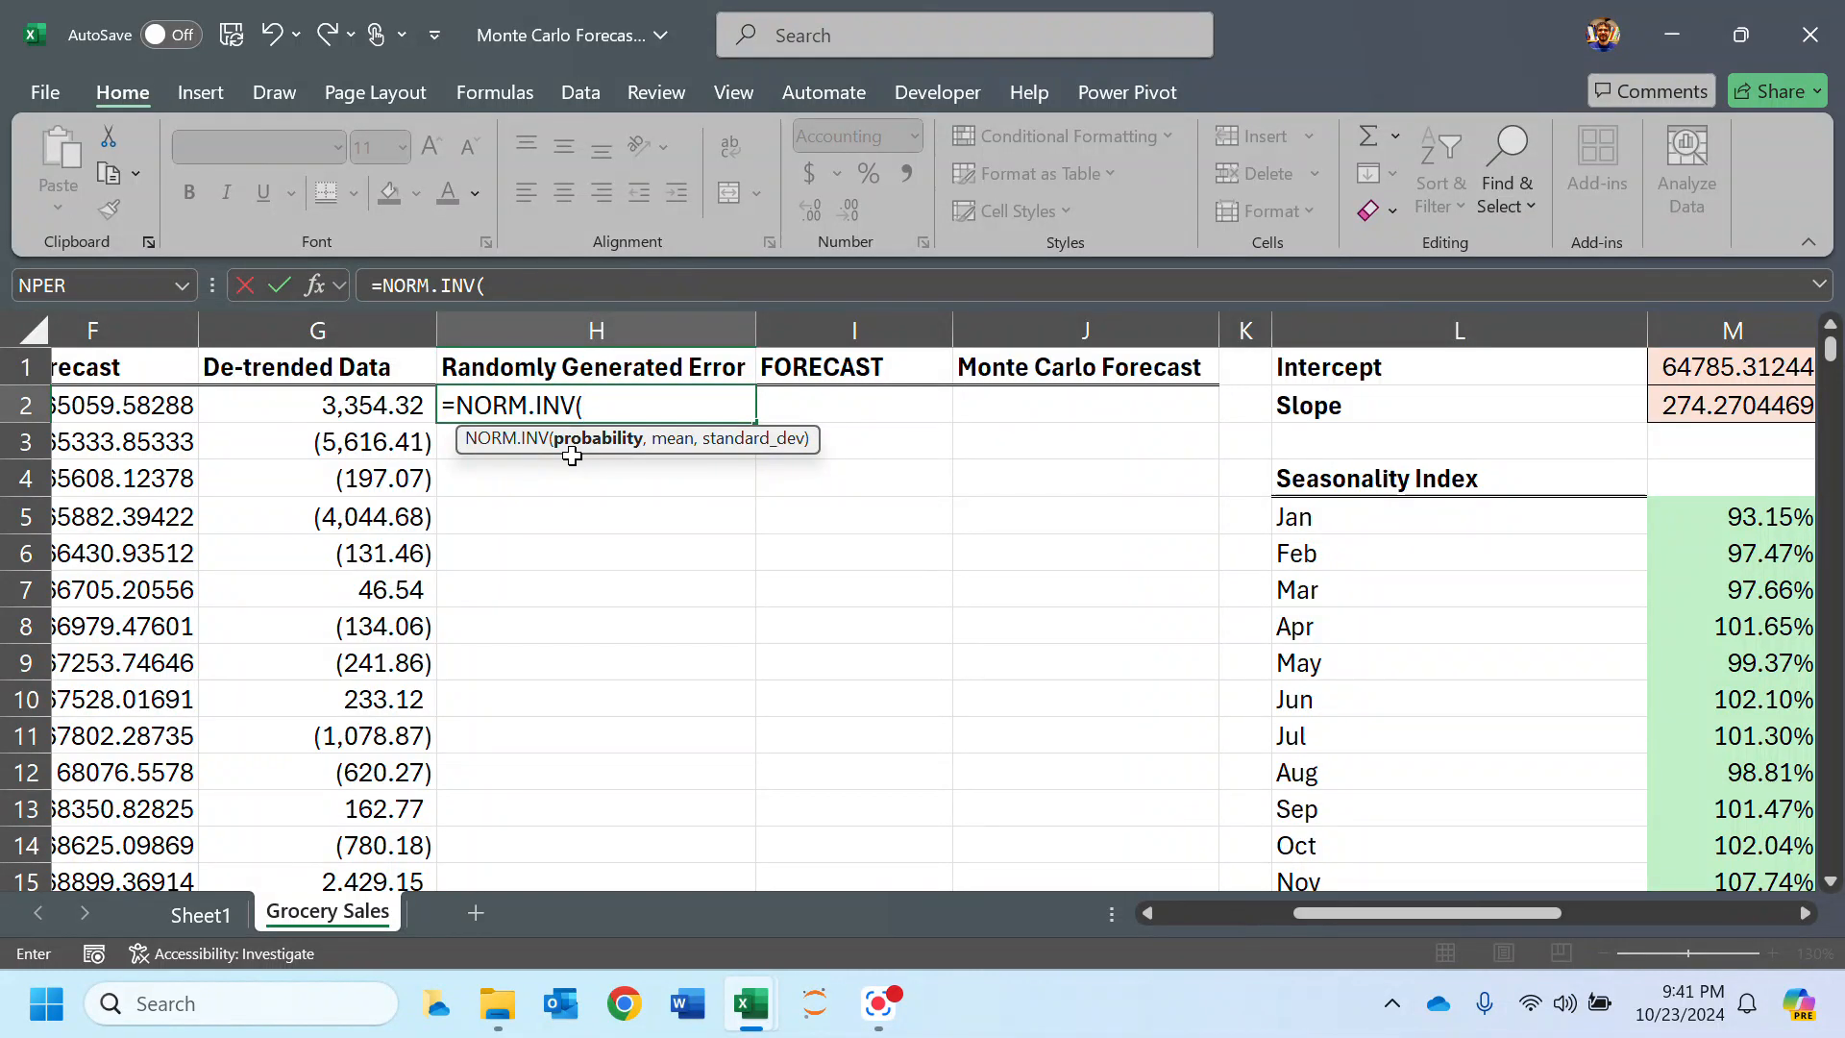
pyautogui.write('RAND(),')
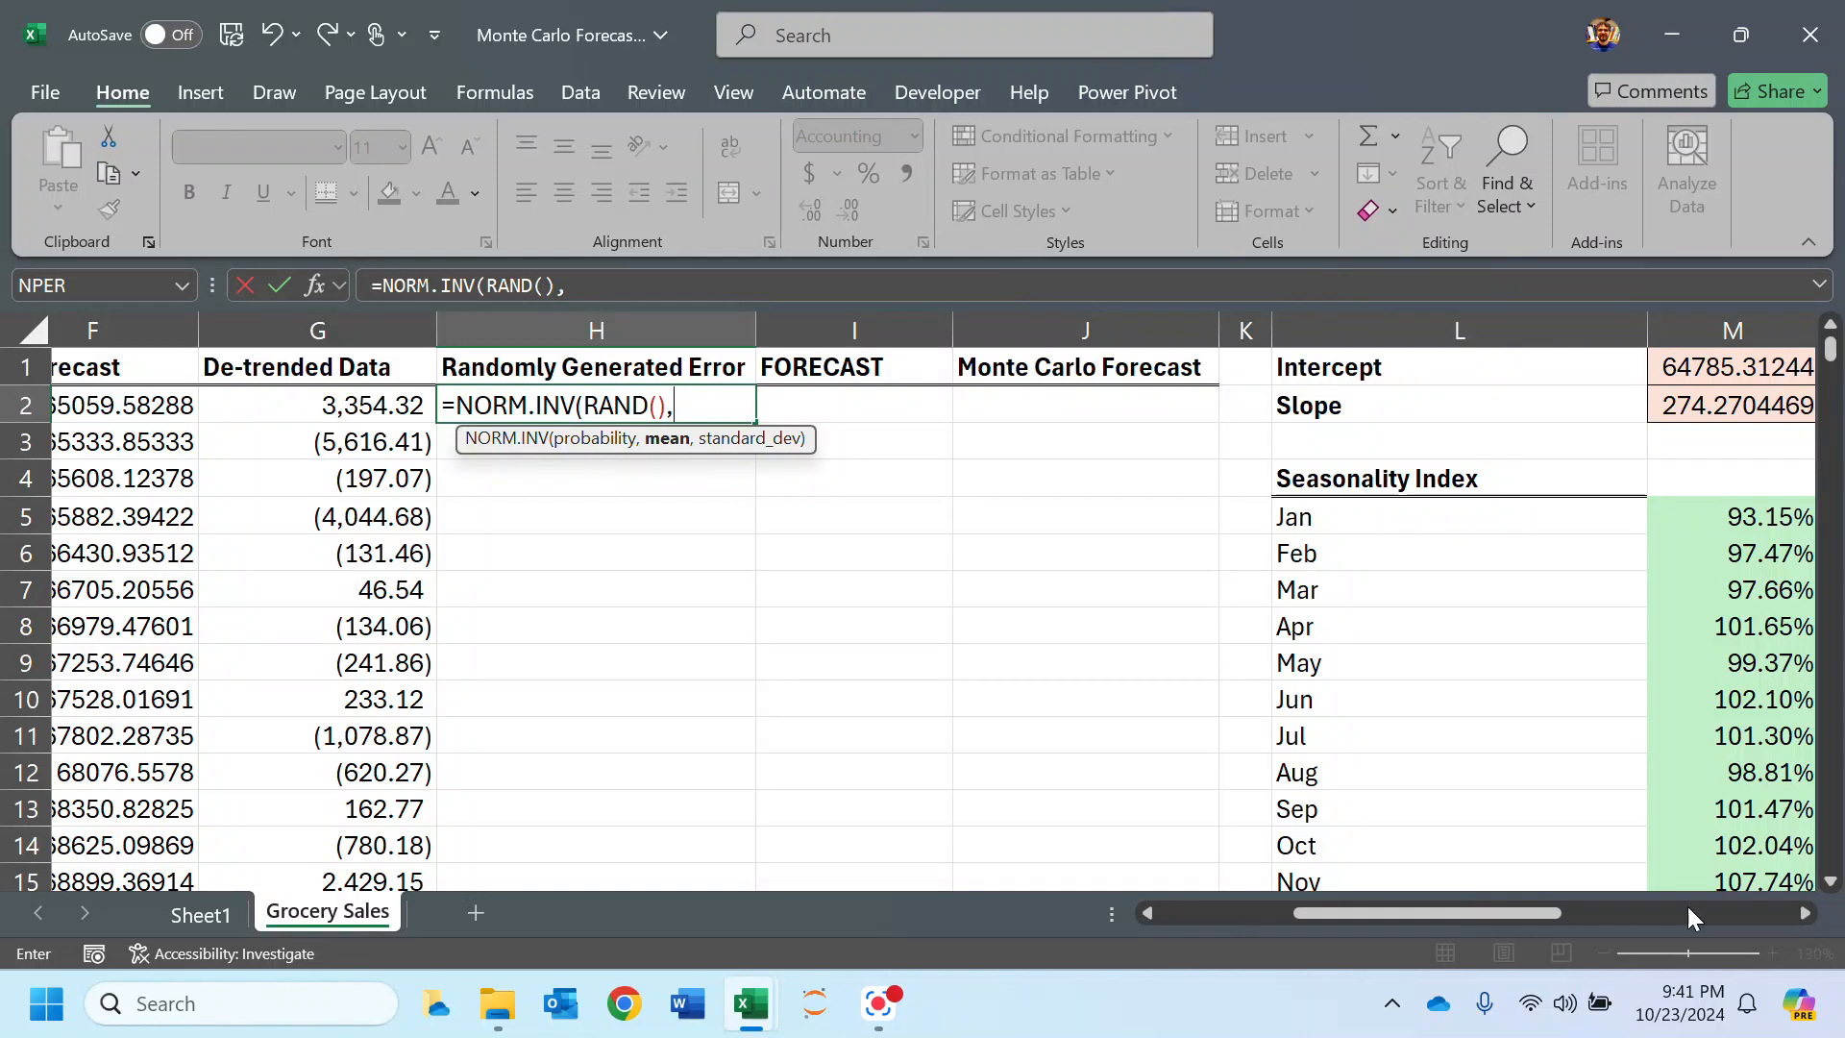
pyautogui.moveTo(1537, 909); pyautogui.dragTo(1643, 909)
pyautogui.scroll(-3, 1510, 808)
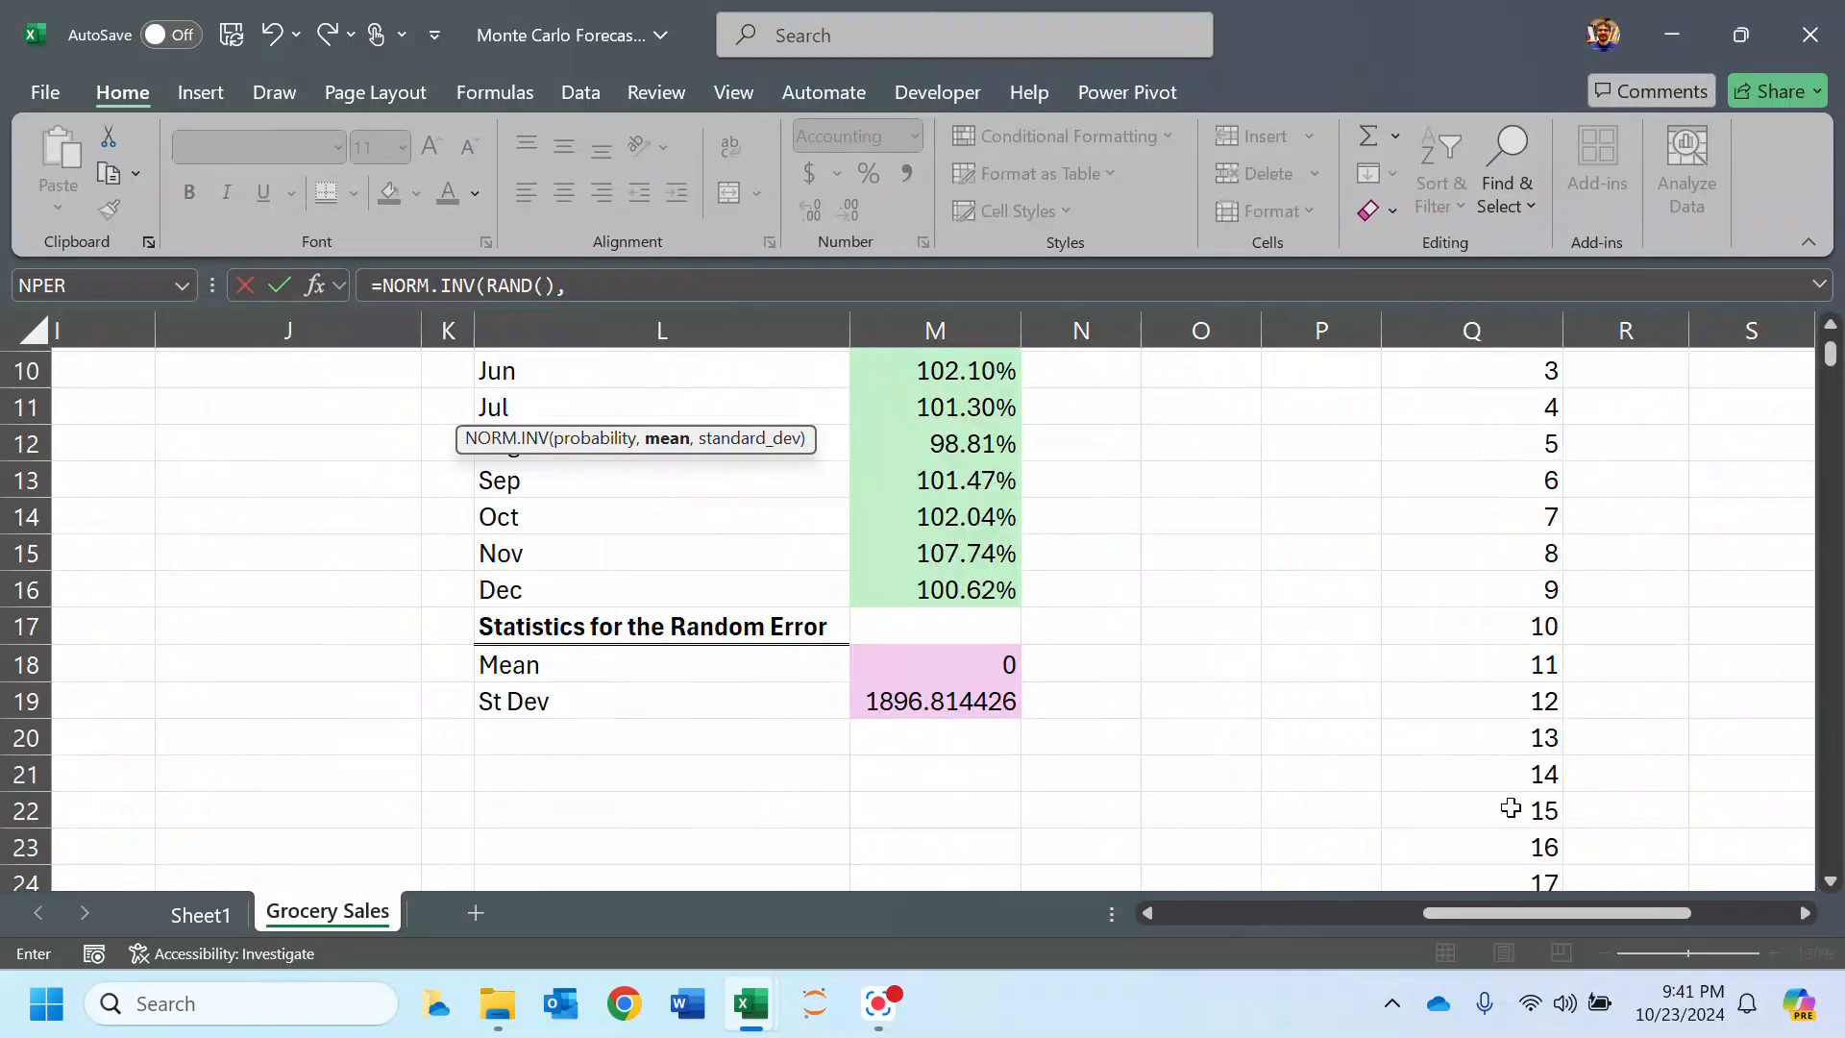
pyautogui.click(994, 665)
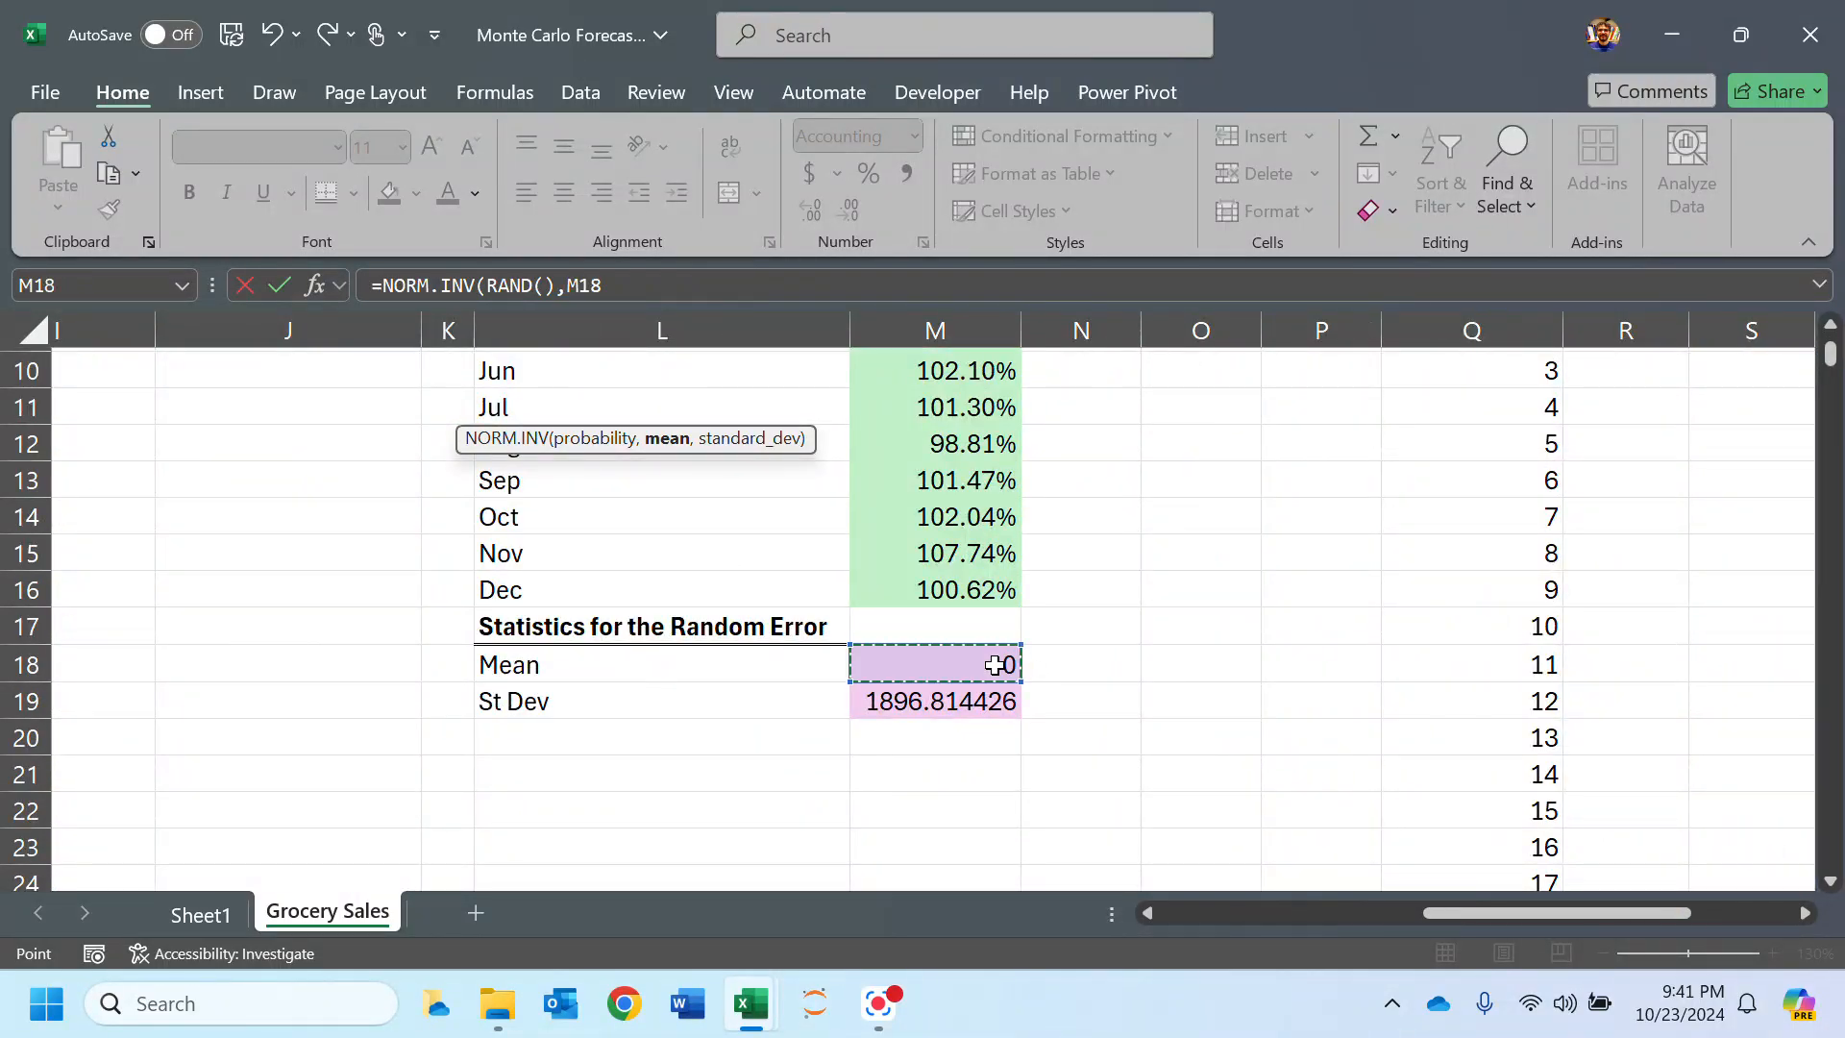
pyautogui.press('F4')
pyautogui.press('F4')
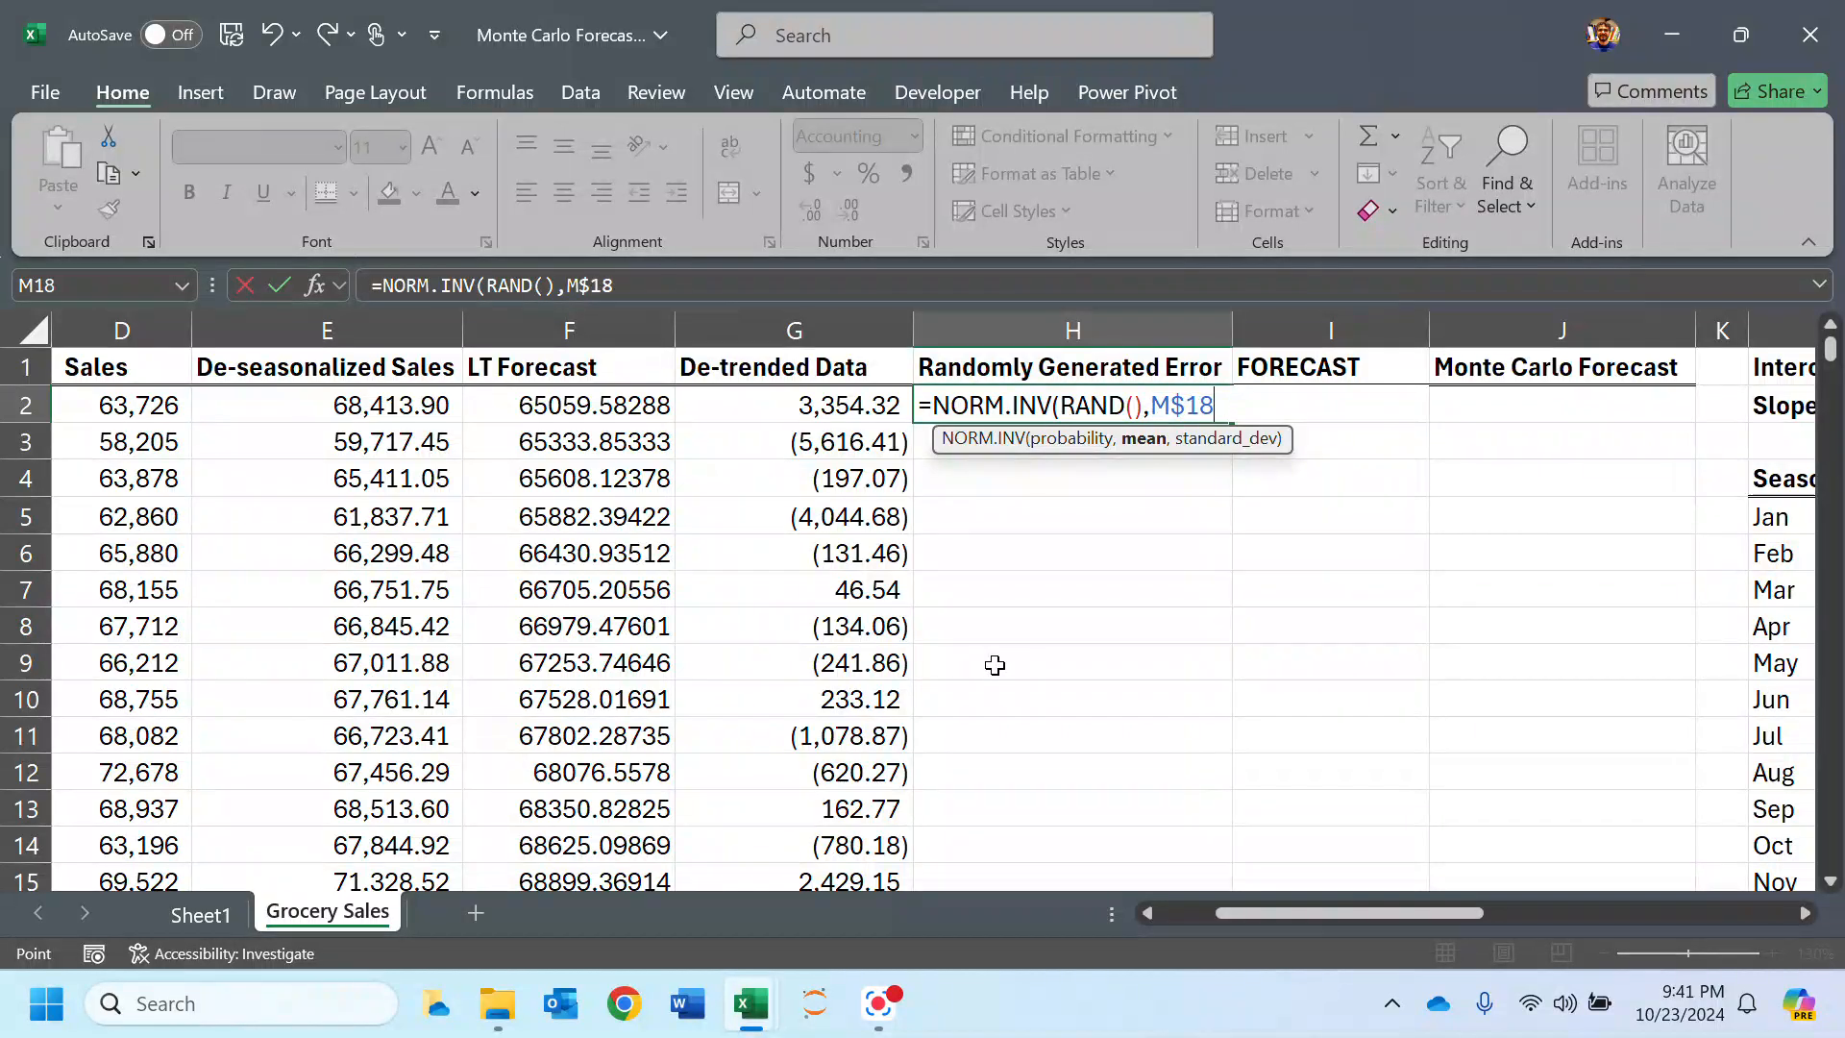
# Step: Complete the H2 formula as =NORM.INV(RAND(),M$18,M$19) and fill it down the Randomly Generated Error column
pyautogui.write(',')
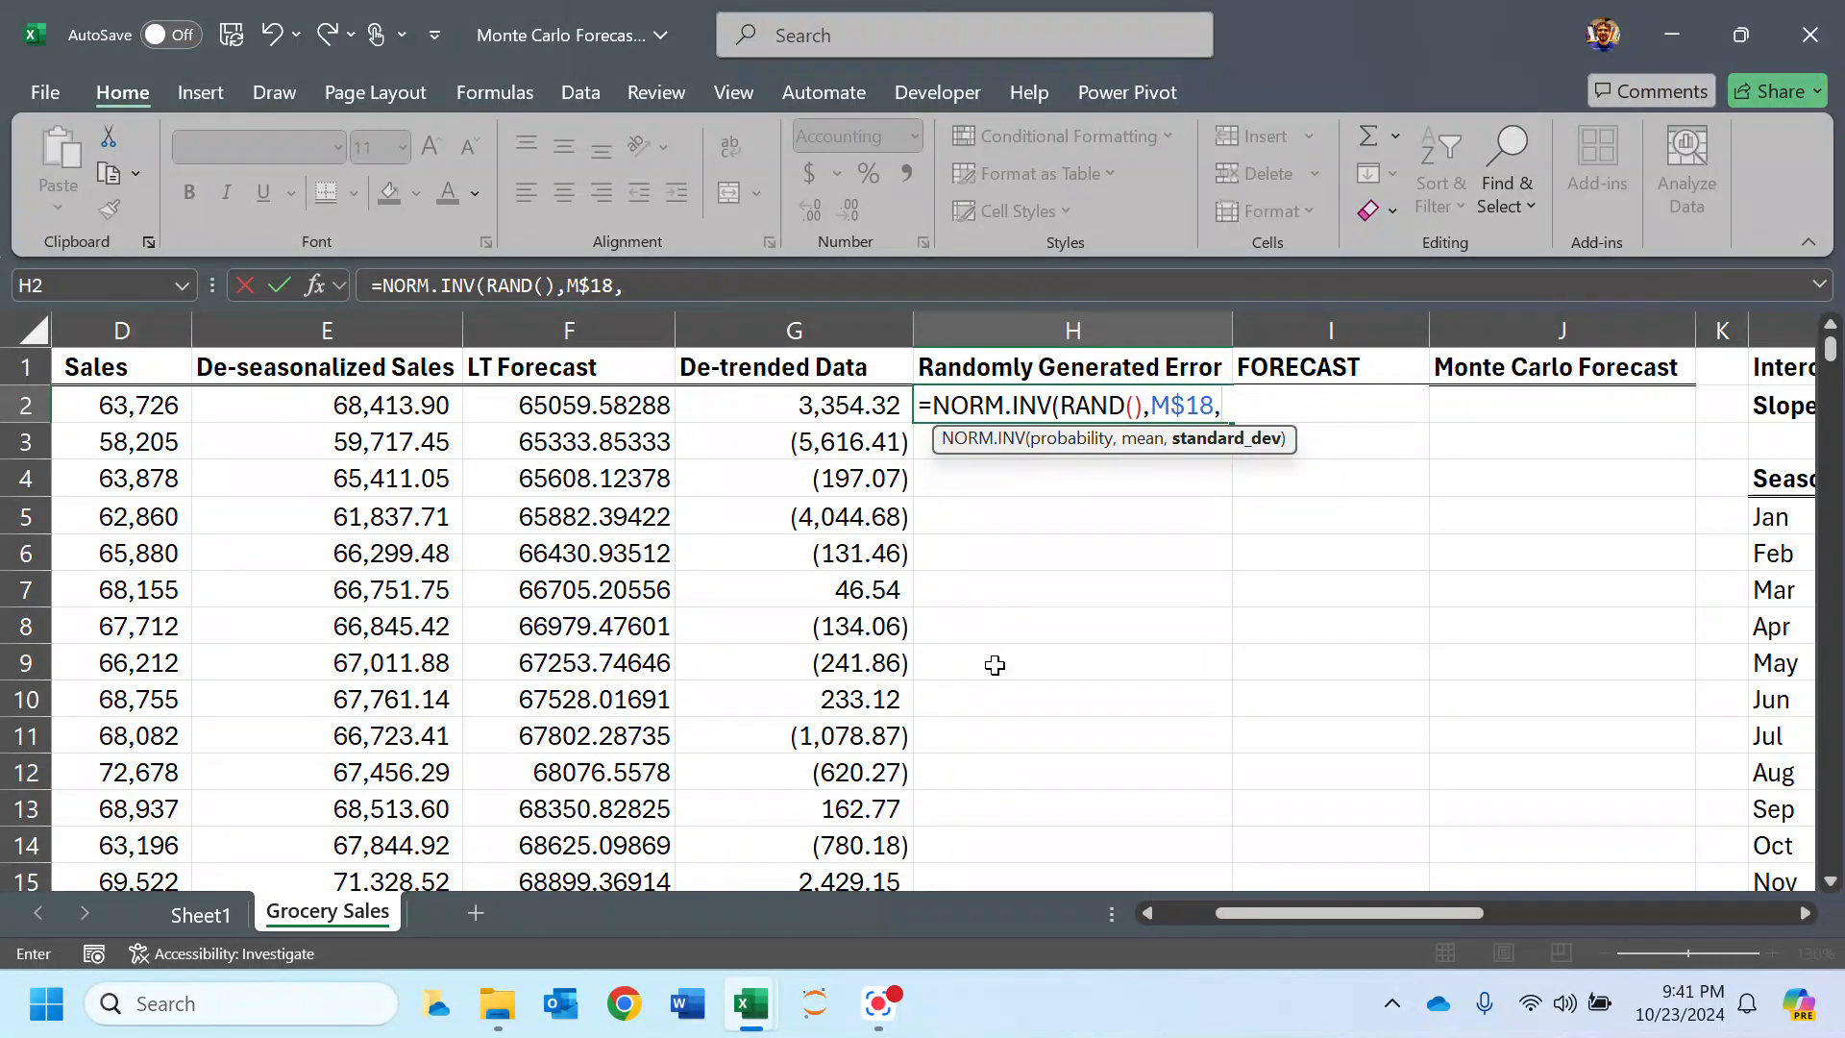
pyautogui.write('M$19')
pyautogui.moveTo(1404, 913); pyautogui.dragTo(1616, 918)
pyautogui.scroll(-4, 1574, 826)
pyautogui.scroll(-1, 1575, 826)
pyautogui.scroll(5, 939, 499)
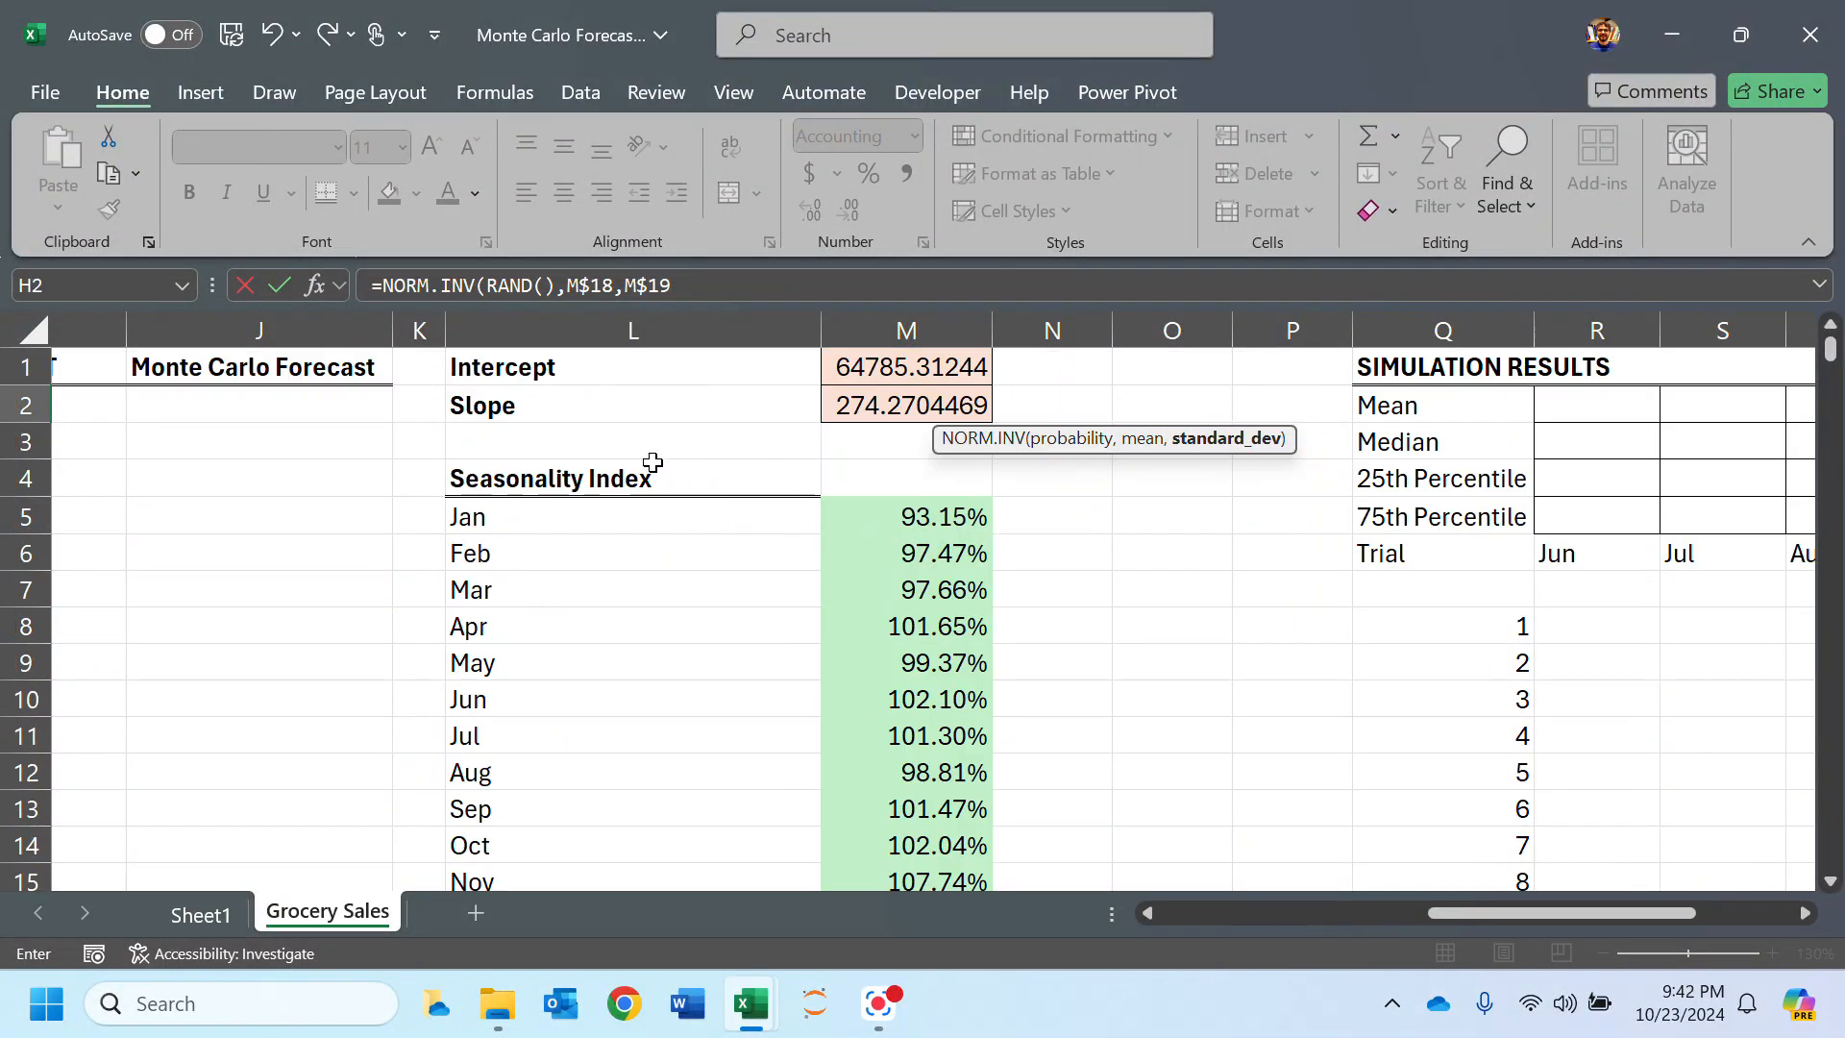
pyautogui.moveTo(1449, 915); pyautogui.dragTo(1302, 922)
pyautogui.write(')')
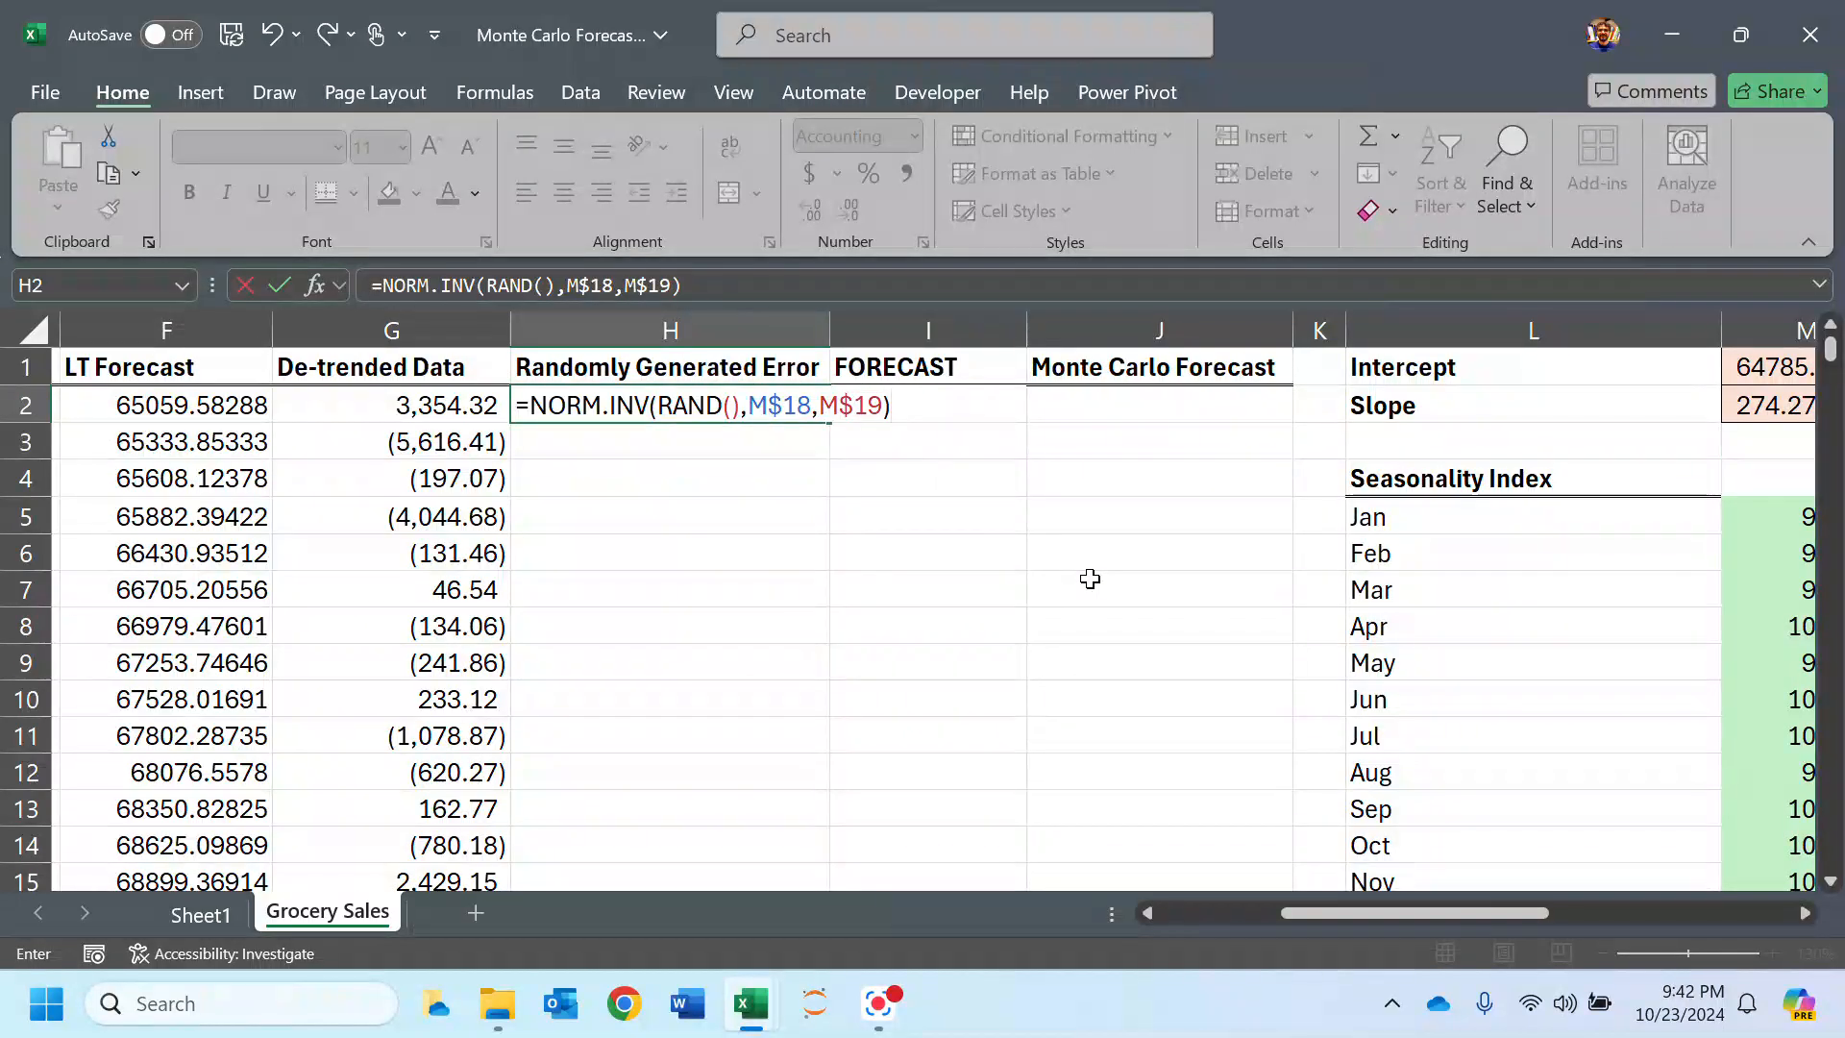
pyautogui.press('Return')
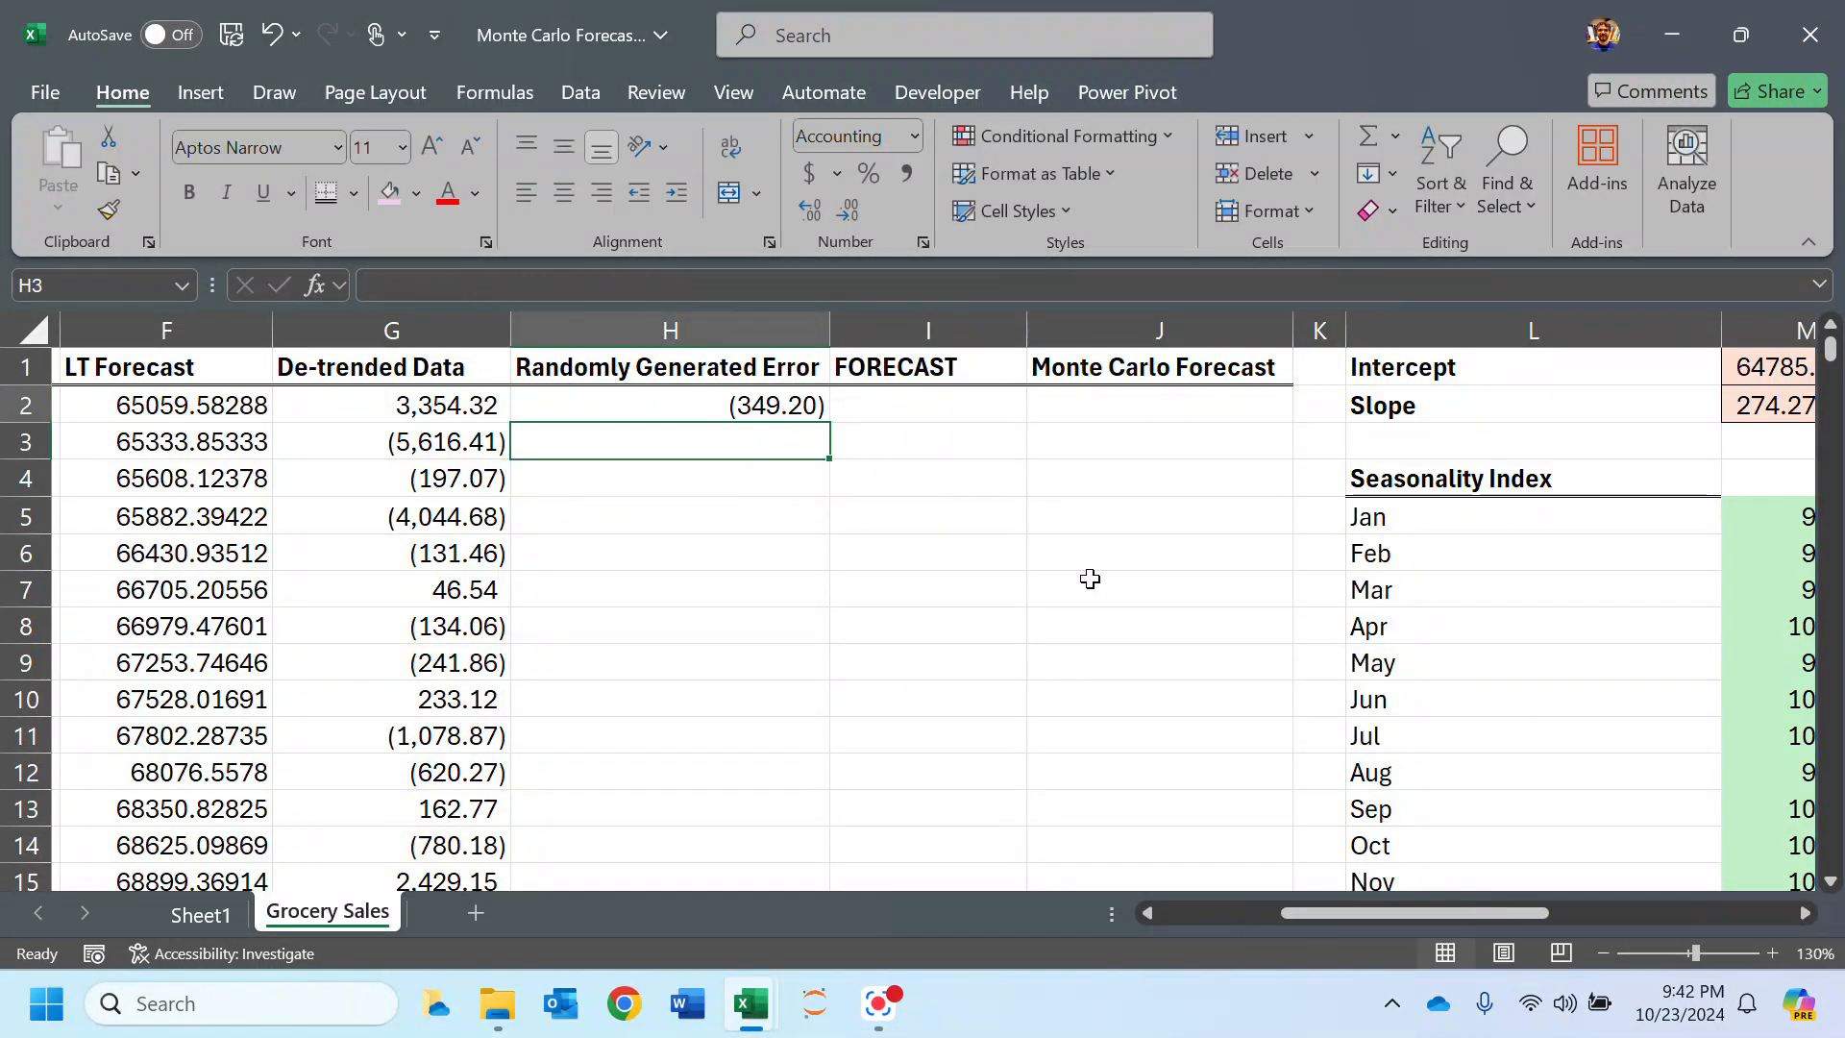
pyautogui.click(755, 398)
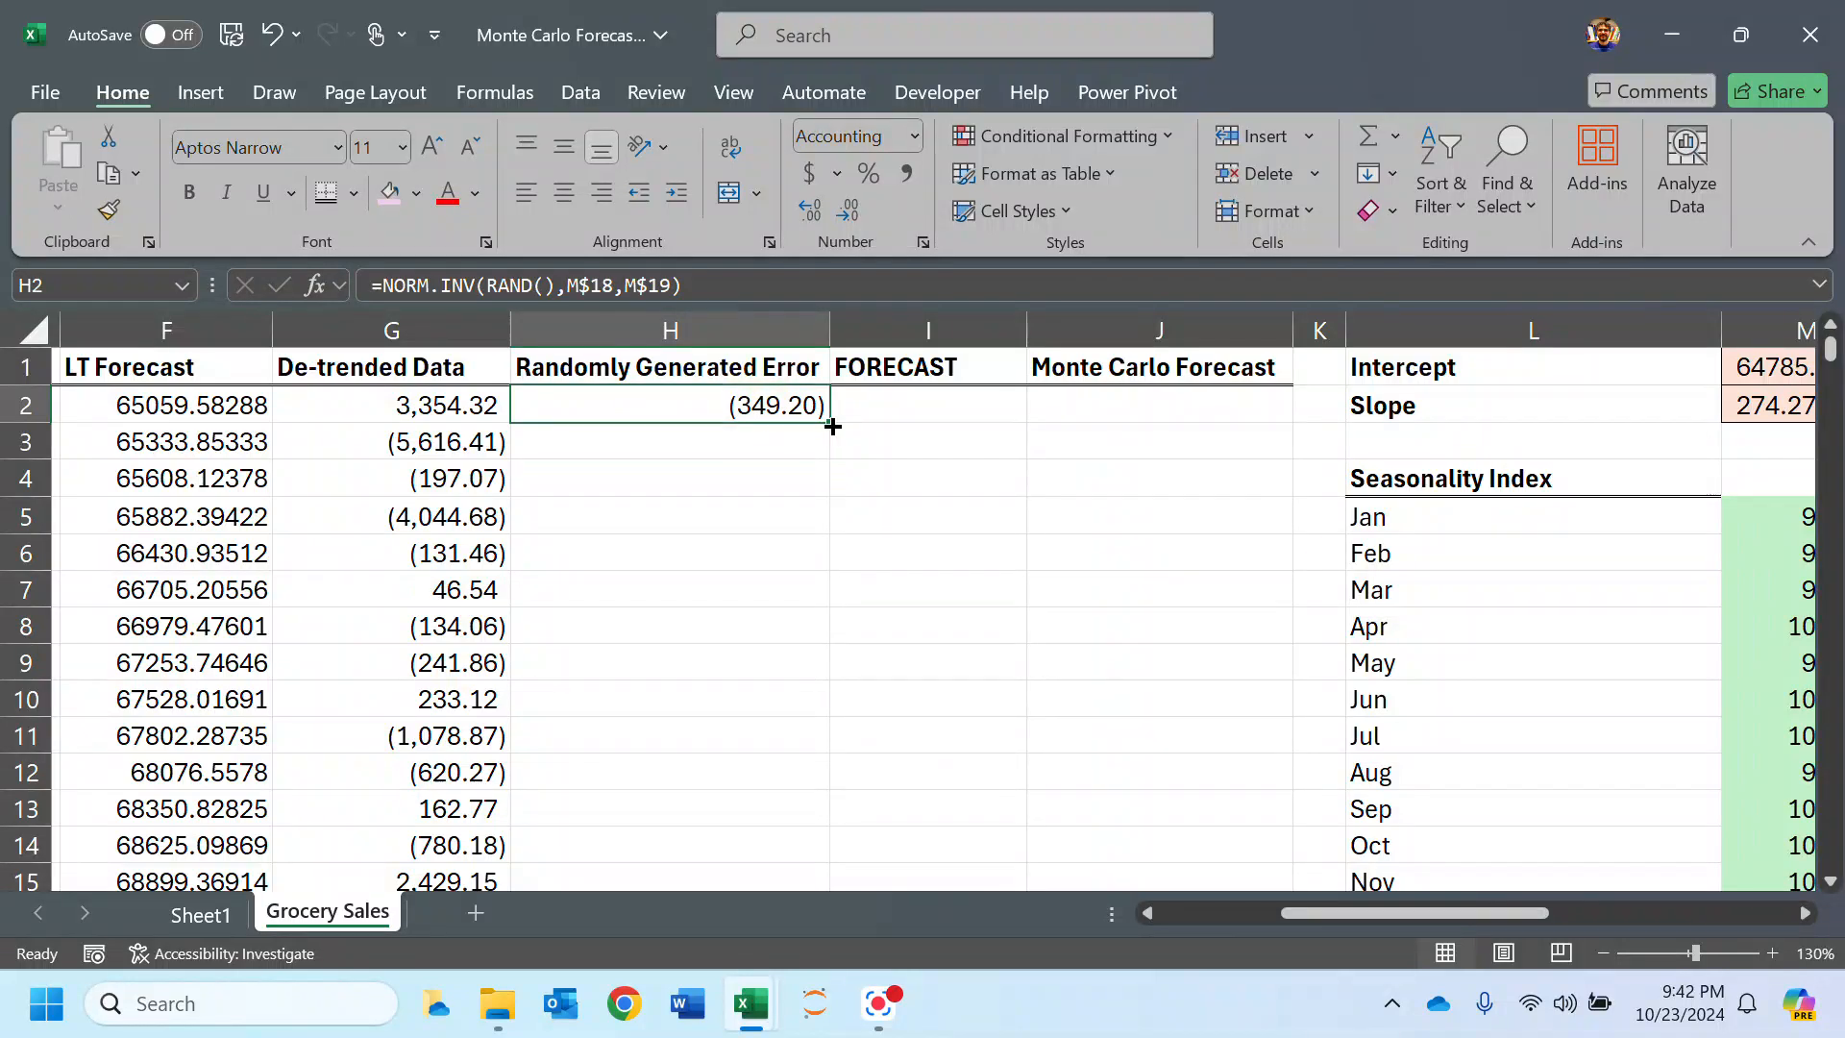
pyautogui.doubleClick(830, 424)
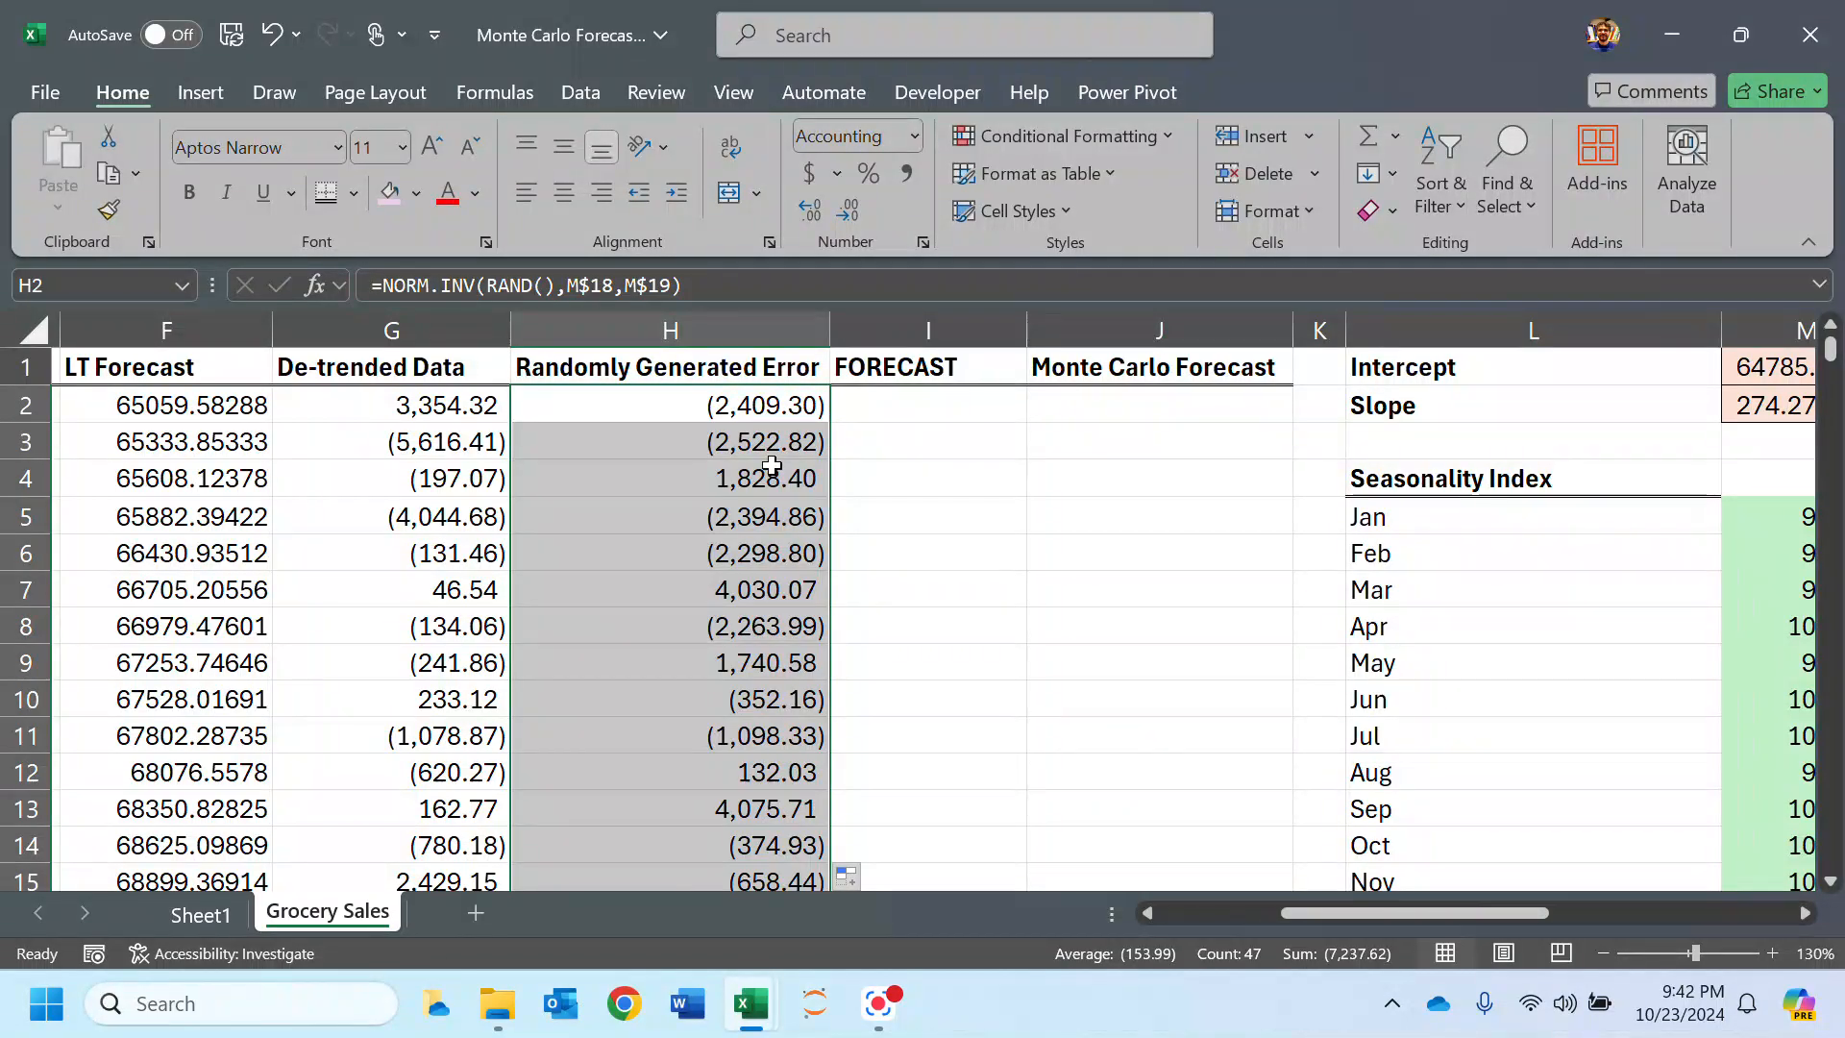
# Step: Recalculate the sheet repeatedly to examine how the randomly generated errors in column H change
pyautogui.press('F9')
pyautogui.press('F9')
pyautogui.press('F9')
pyautogui.press('F9')
pyautogui.press('F9')
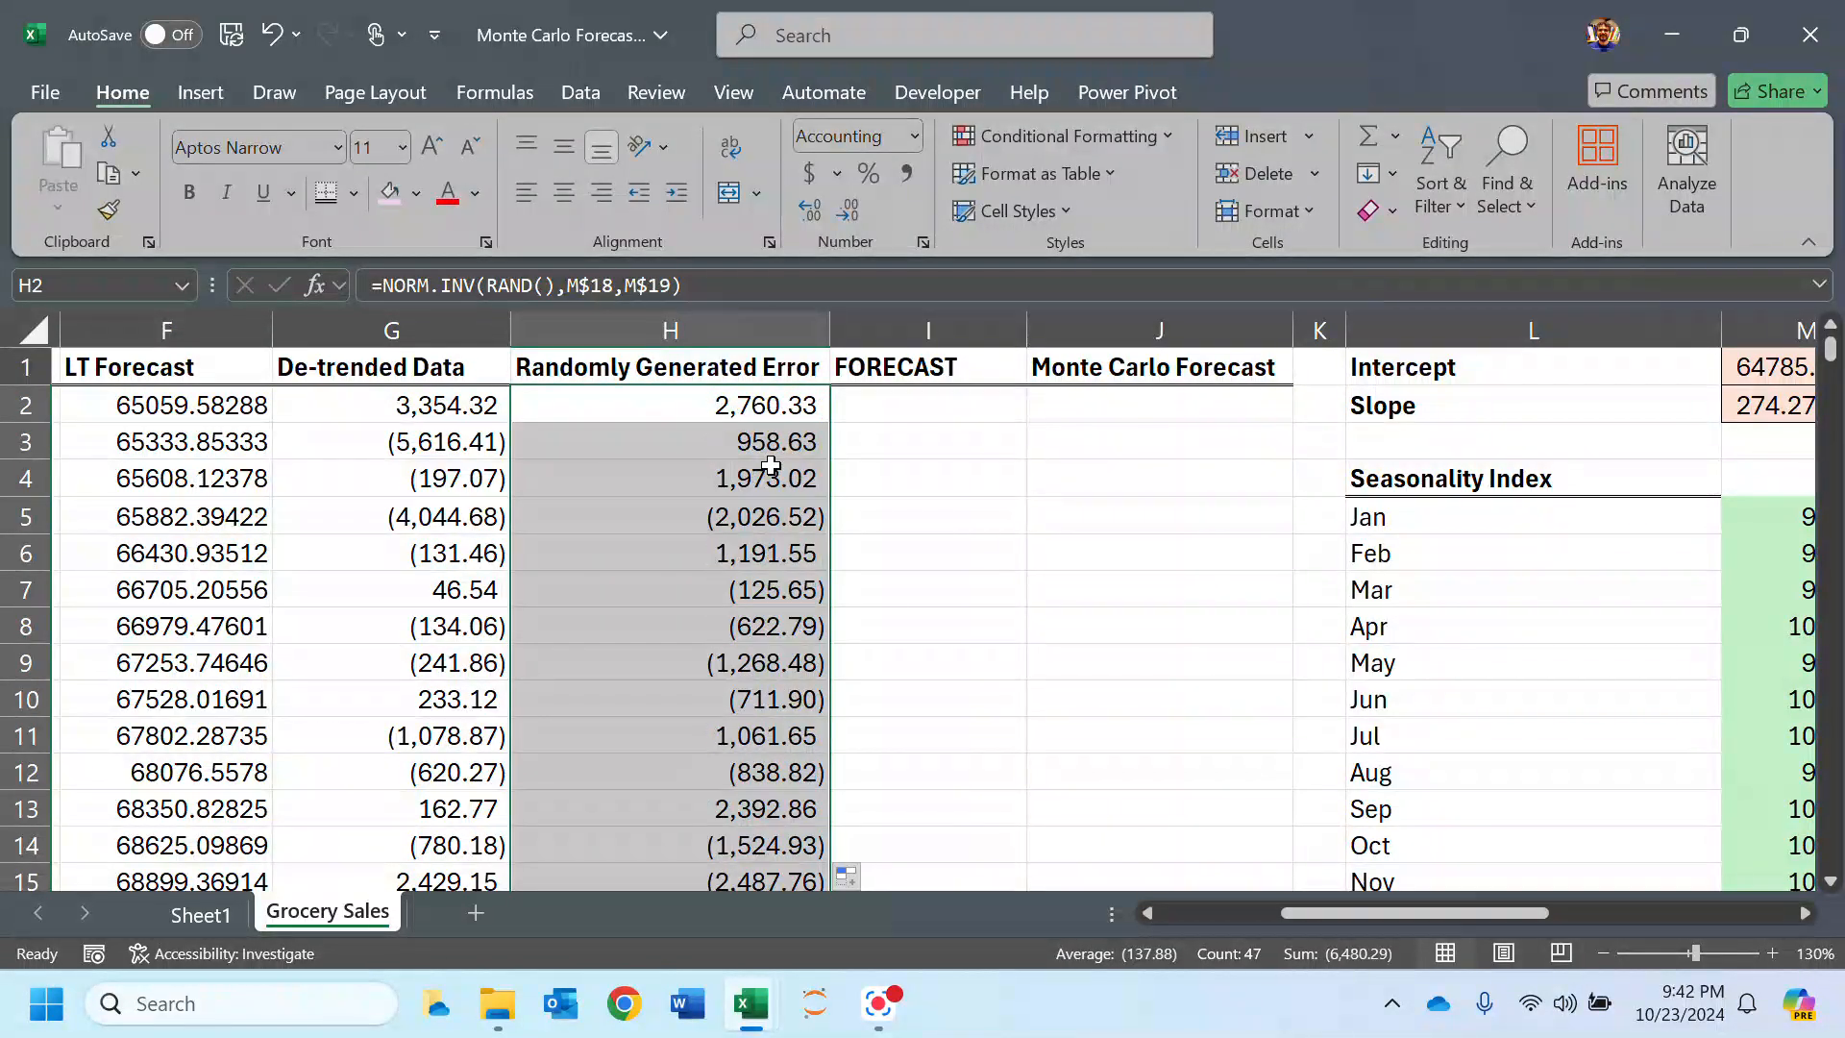
pyautogui.press('F9')
pyautogui.press('F9')
pyautogui.press('F9')
pyautogui.press('F9')
pyautogui.press('F9')
pyautogui.press('F9')
pyautogui.press('F9')
pyautogui.press('F9')
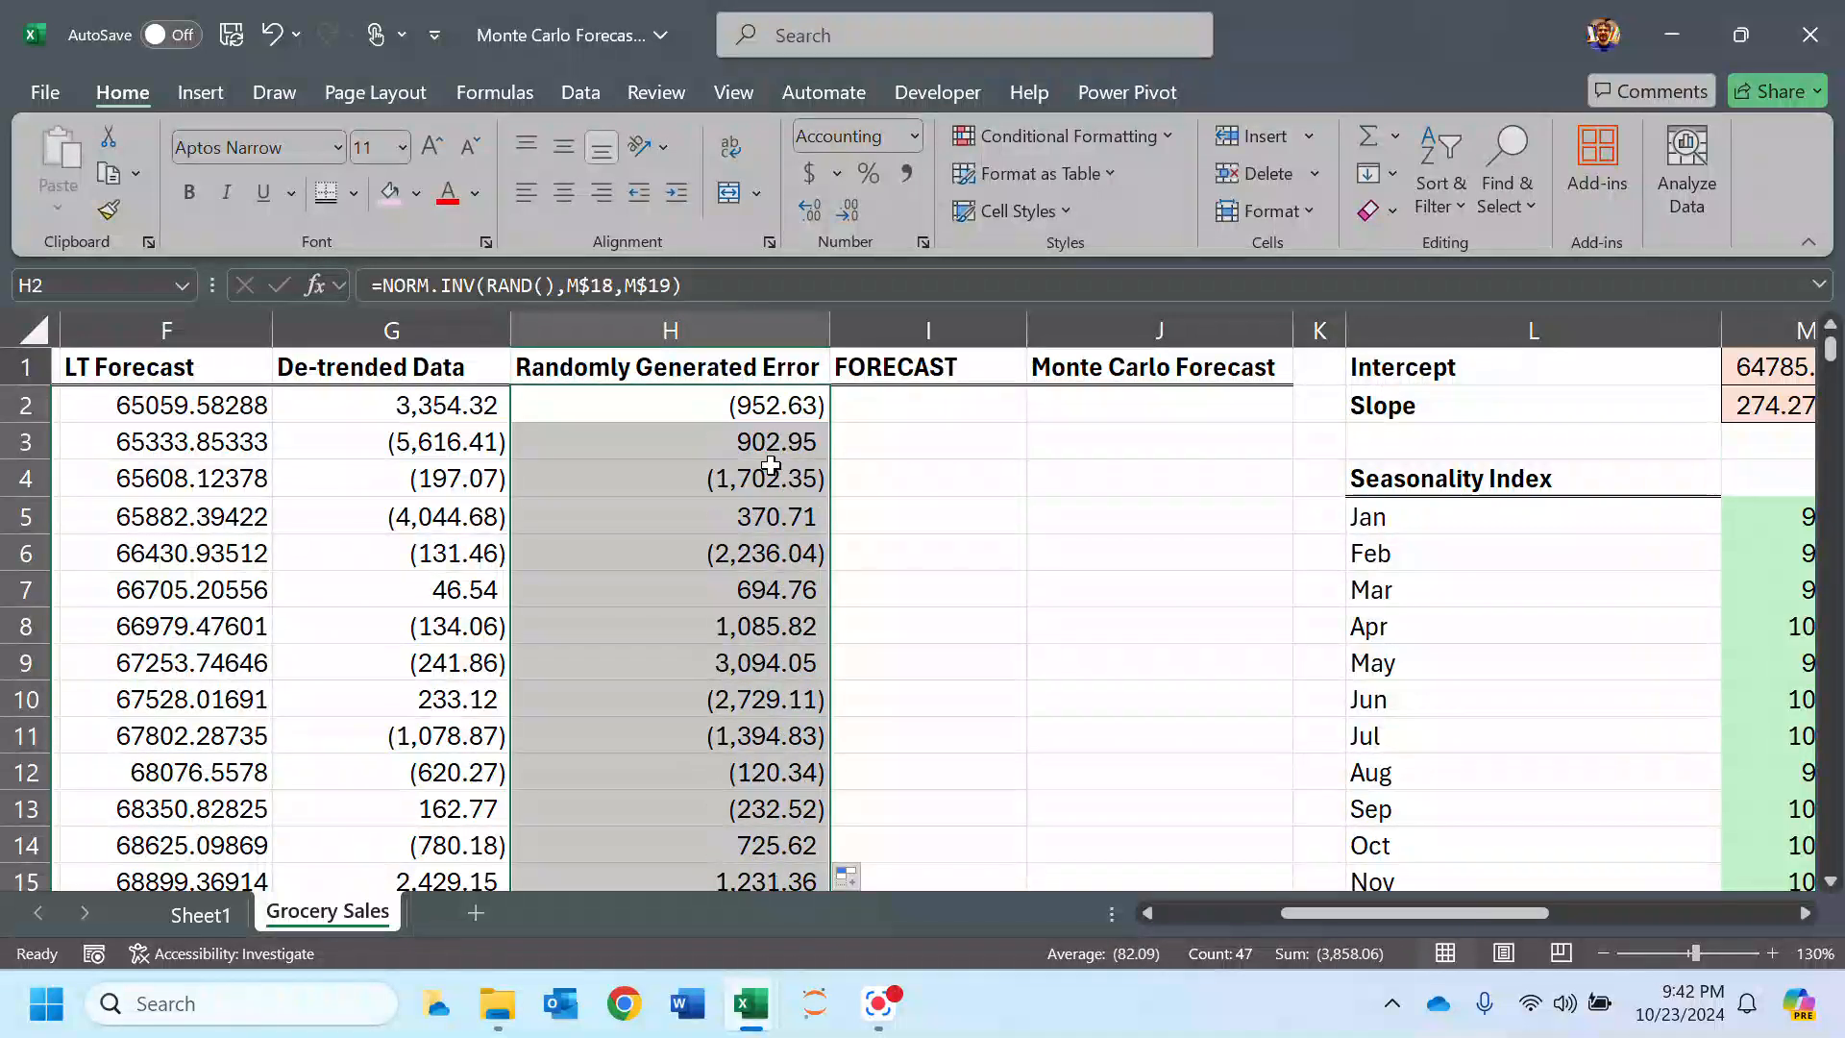
pyautogui.press('F9')
pyautogui.press('F9')
pyautogui.press('F9')
pyautogui.press('F9')
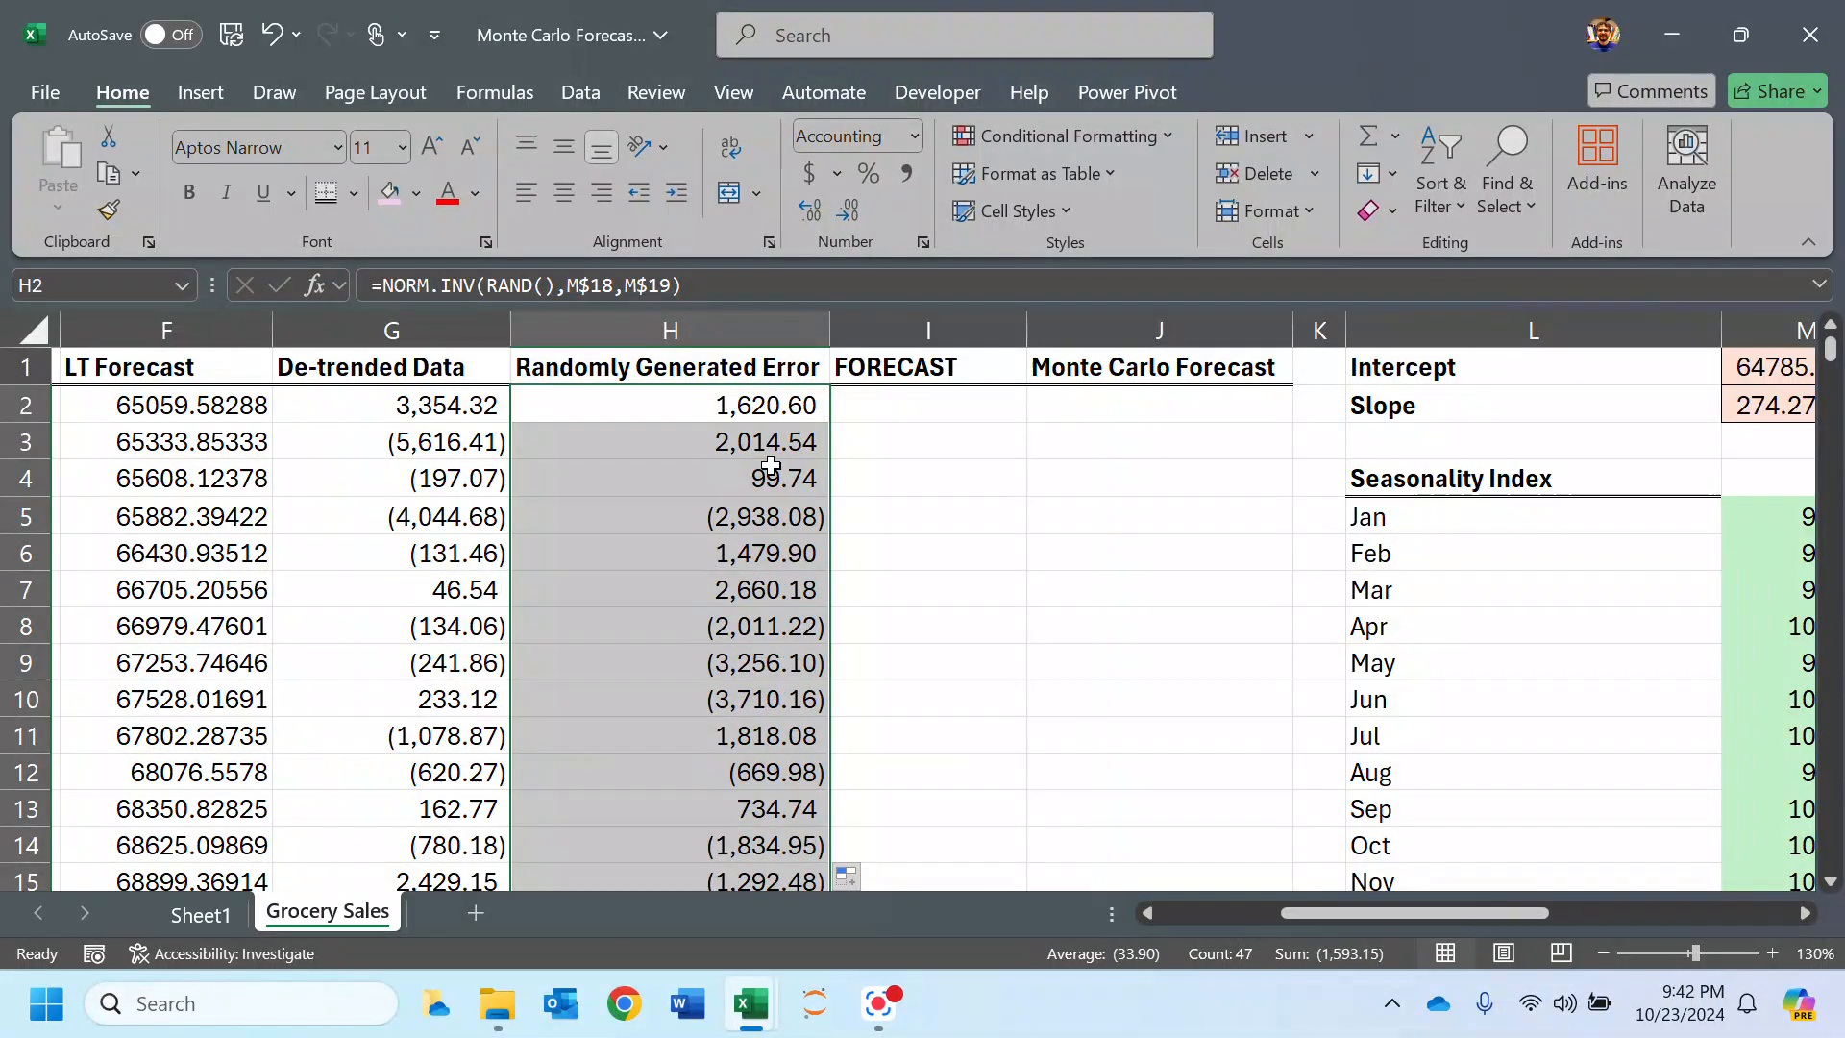
# Step: Retitle the FORECAST heading in I1 as "Monte Carlo Deaseasonalized" and fit column I's width to it
pyautogui.click(879, 409)
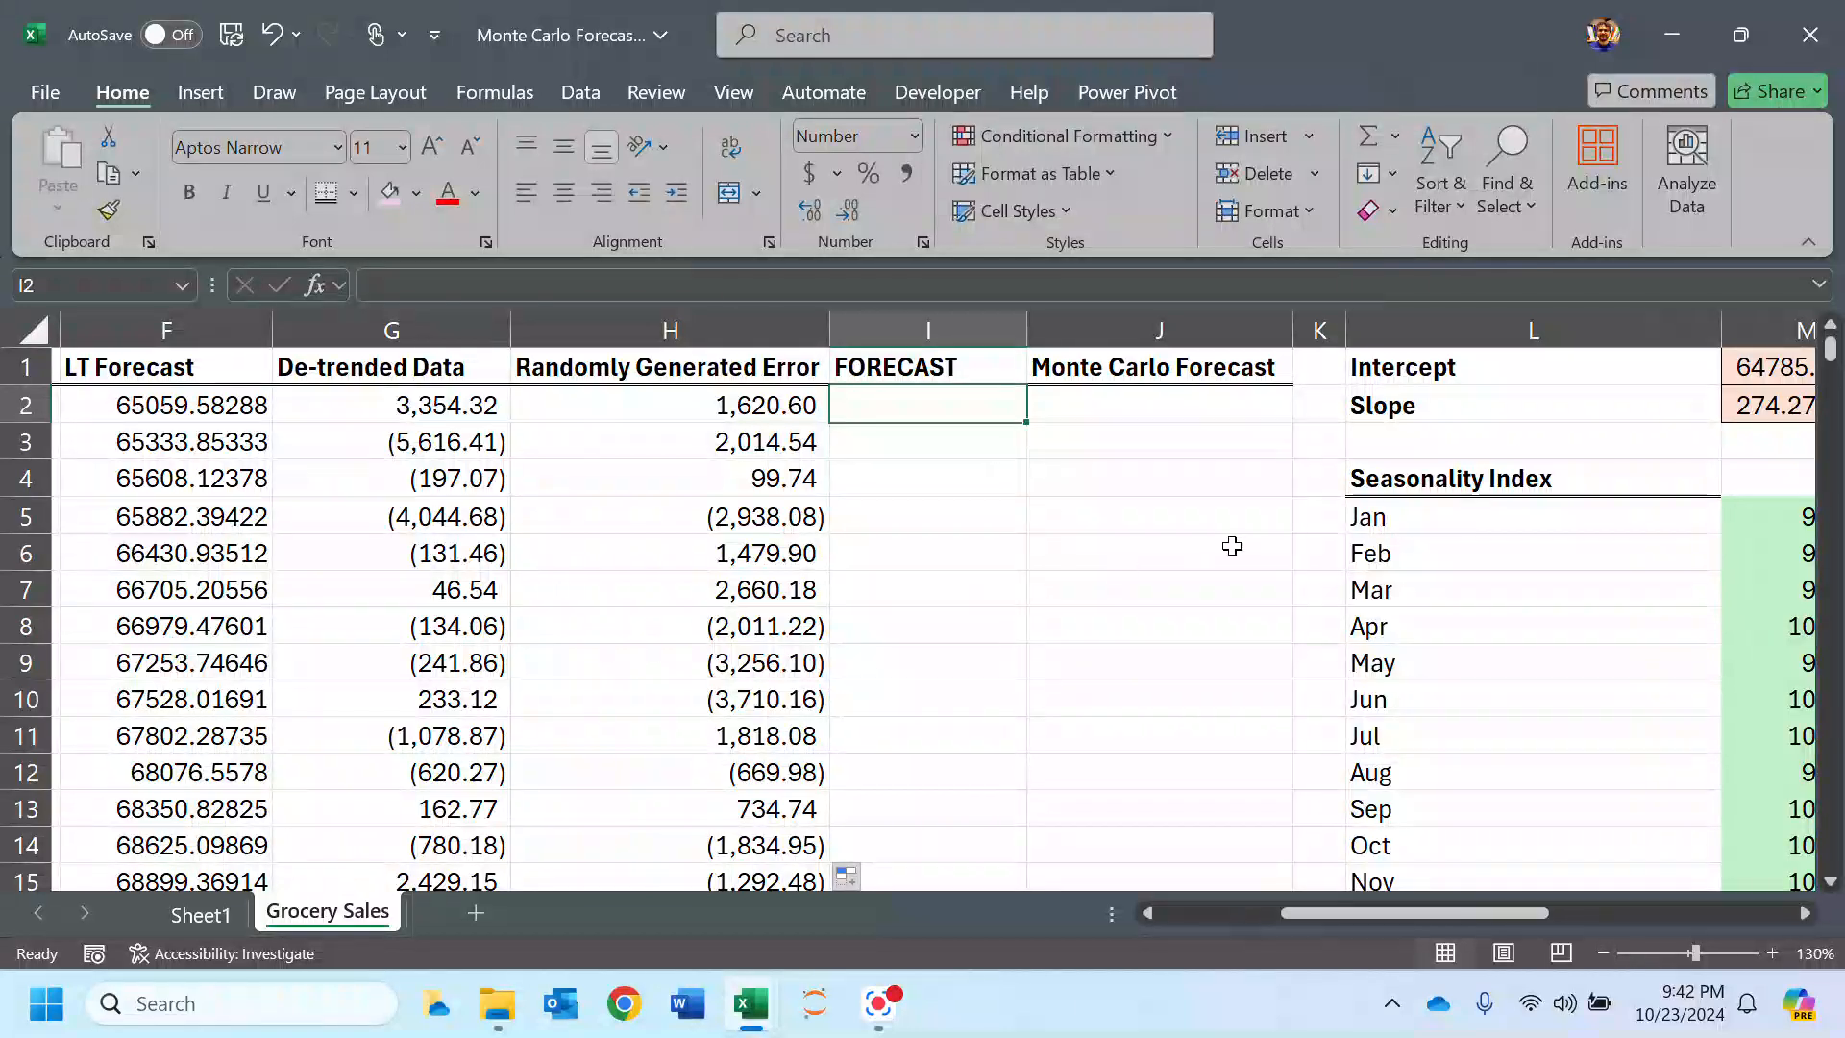
pyautogui.moveTo(1285, 910); pyautogui.dragTo(1236, 936)
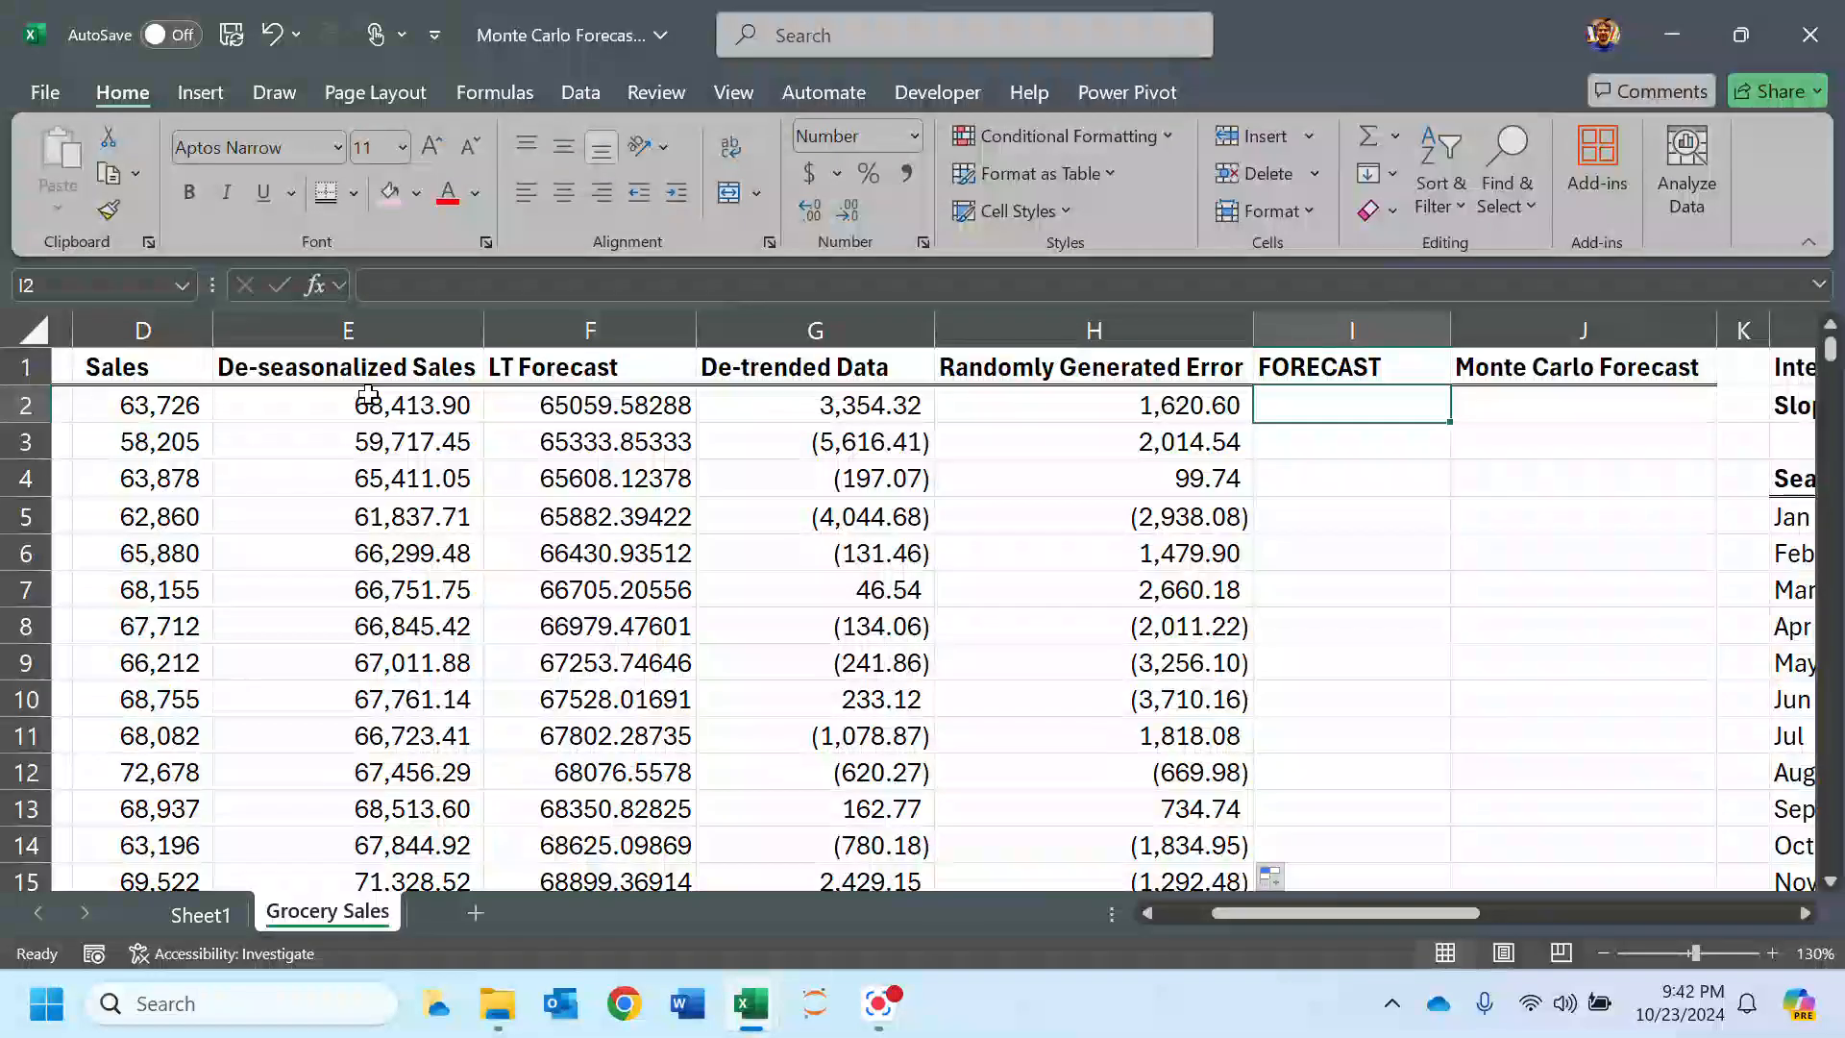
pyautogui.moveTo(1451, 327); pyautogui.dragTo(1494, 326)
pyautogui.click(1374, 367)
pyautogui.doubleClick(1342, 370)
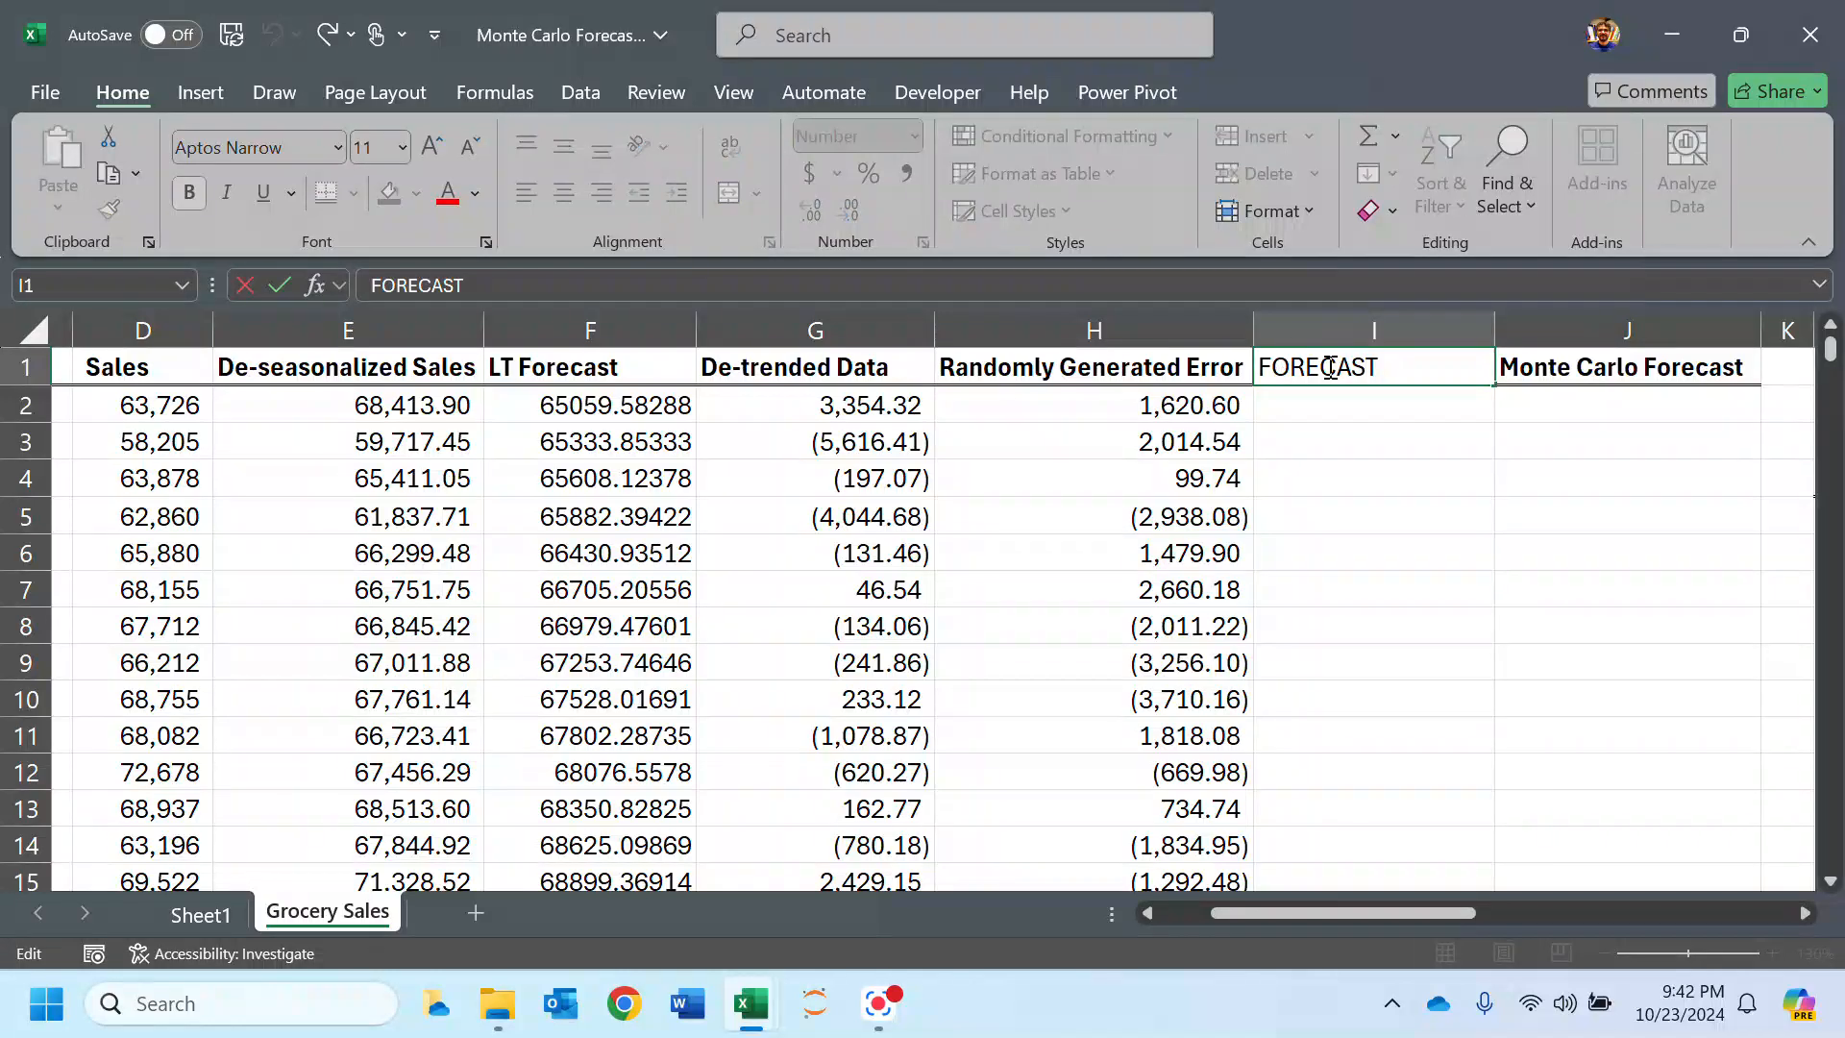
pyautogui.doubleClick(1287, 365)
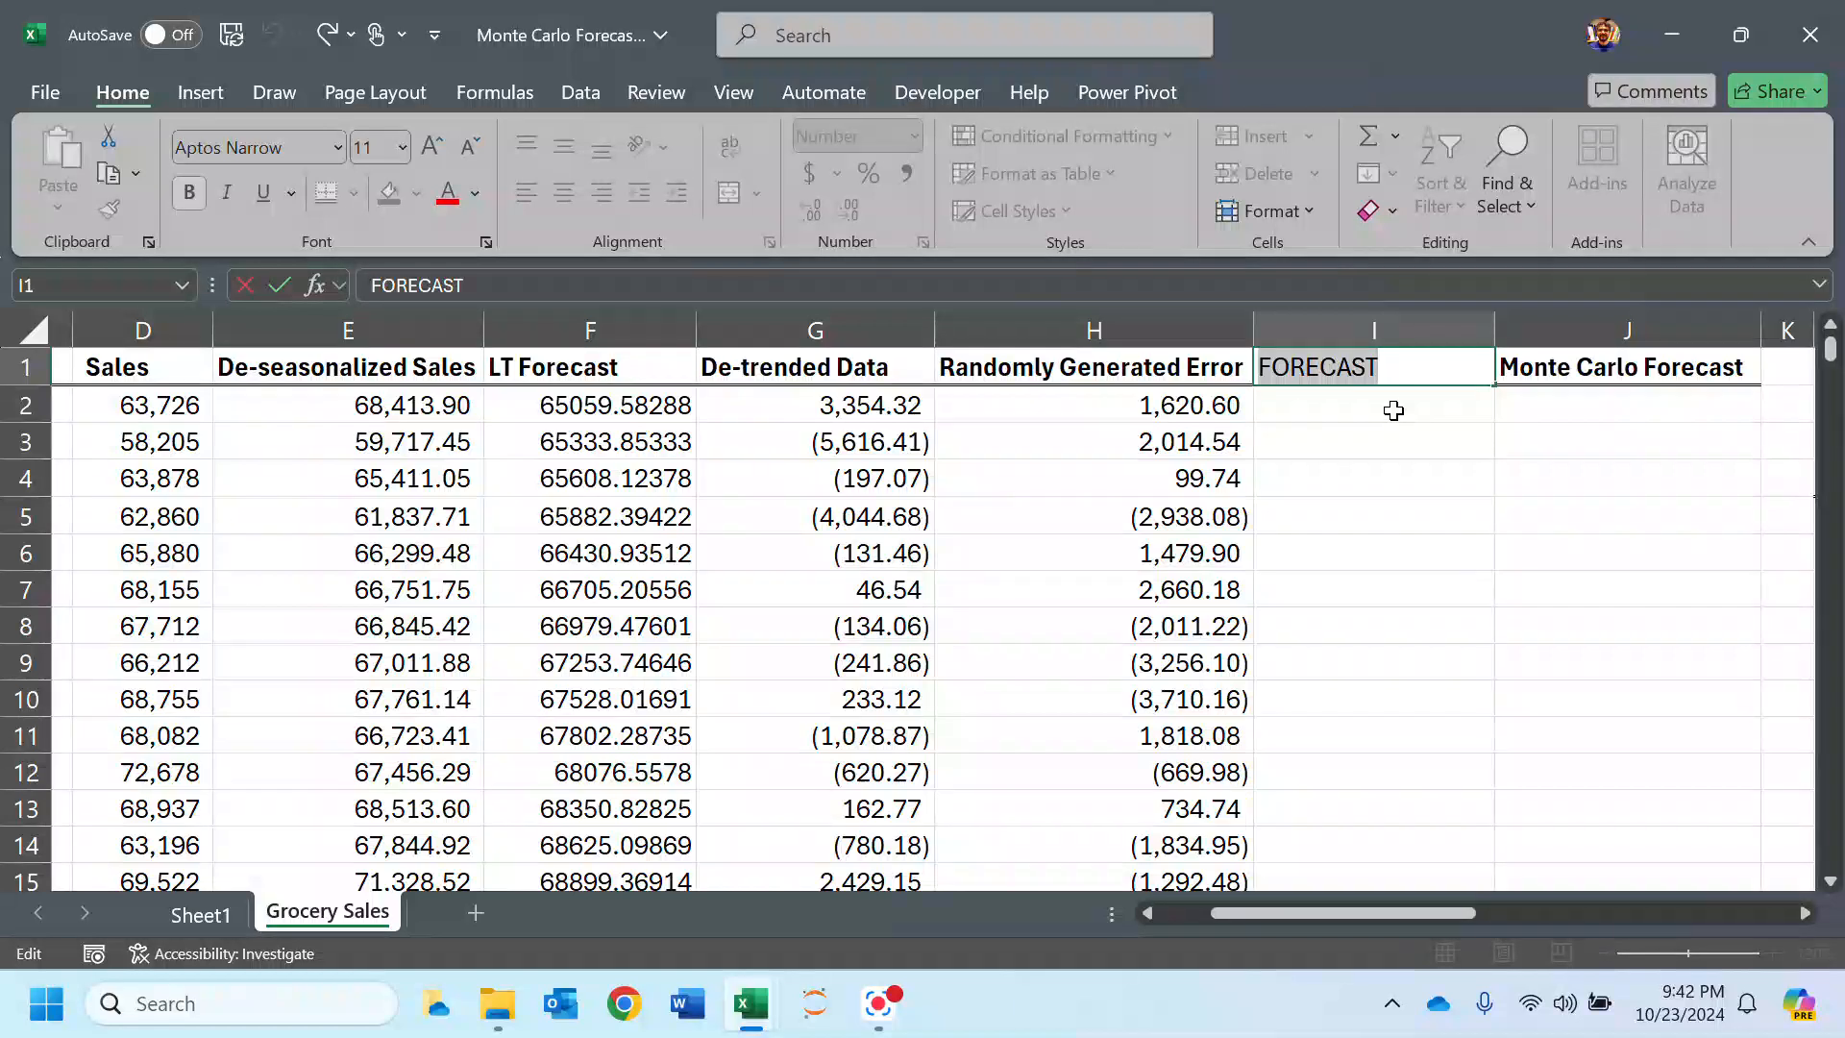
pyautogui.write('Monte Carl')
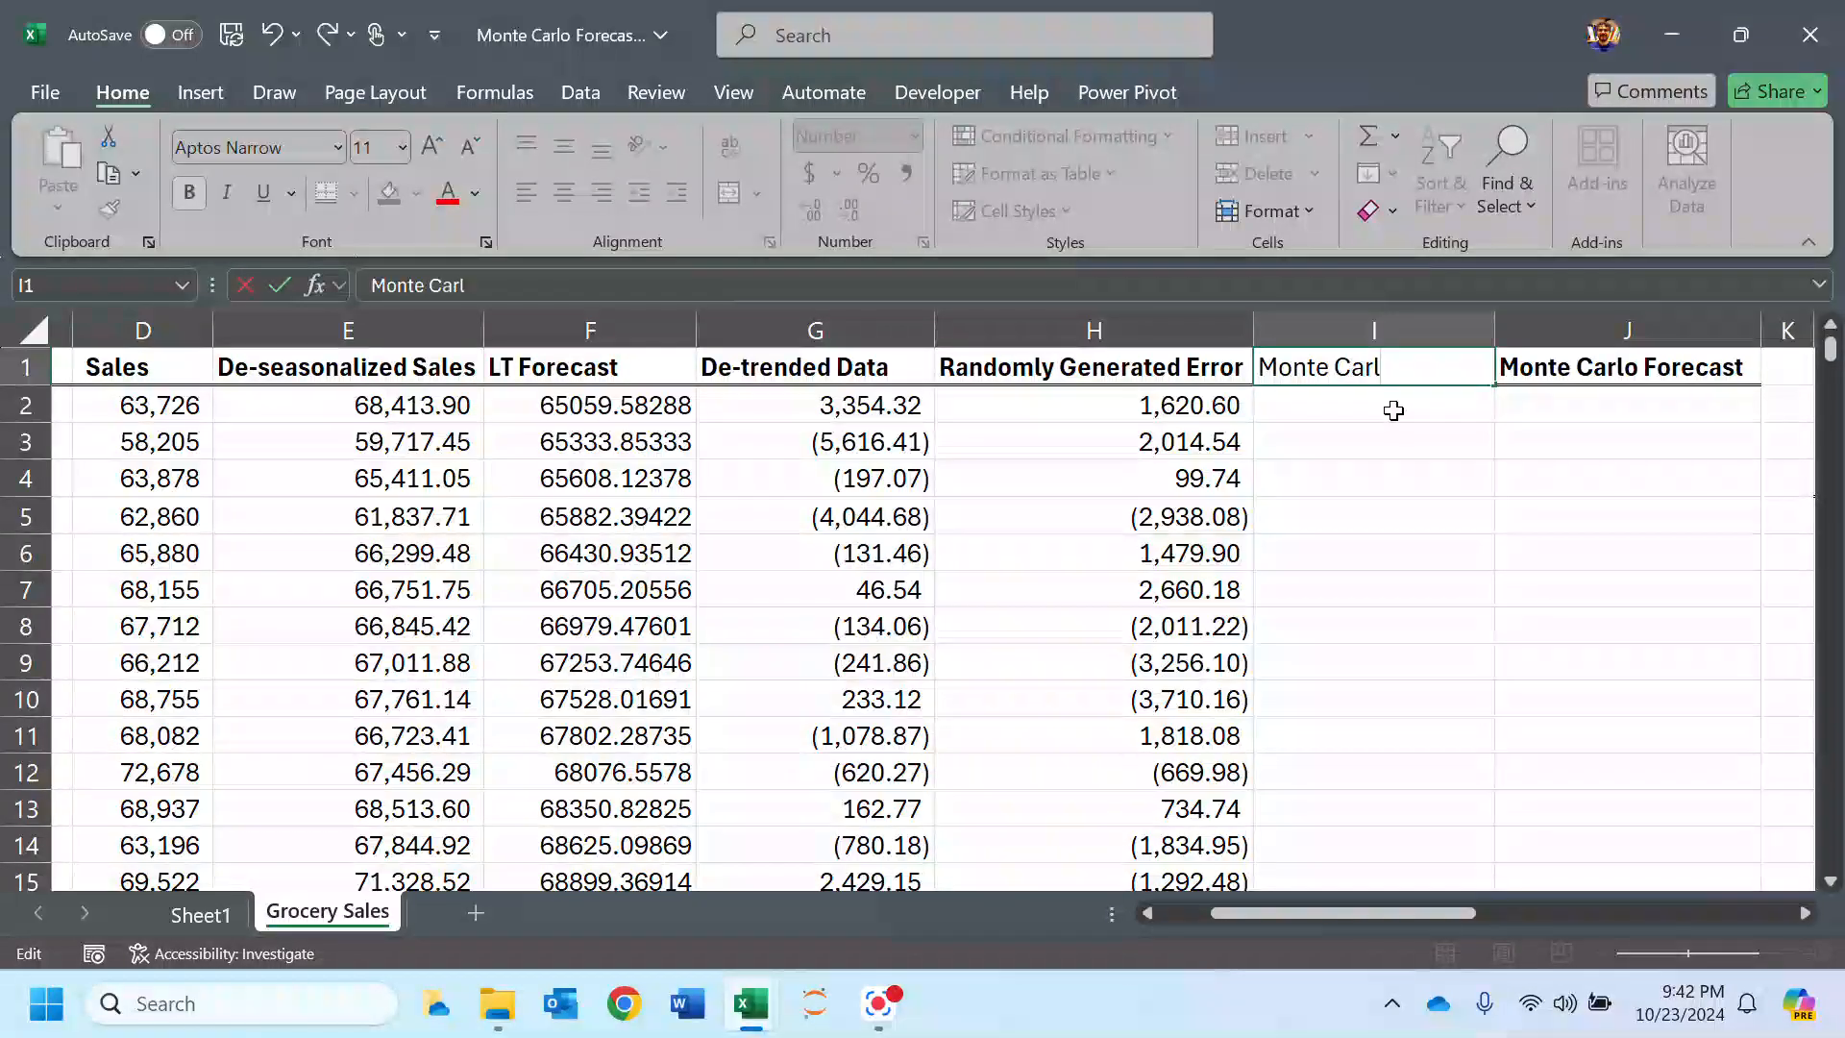
pyautogui.write('o Deas')
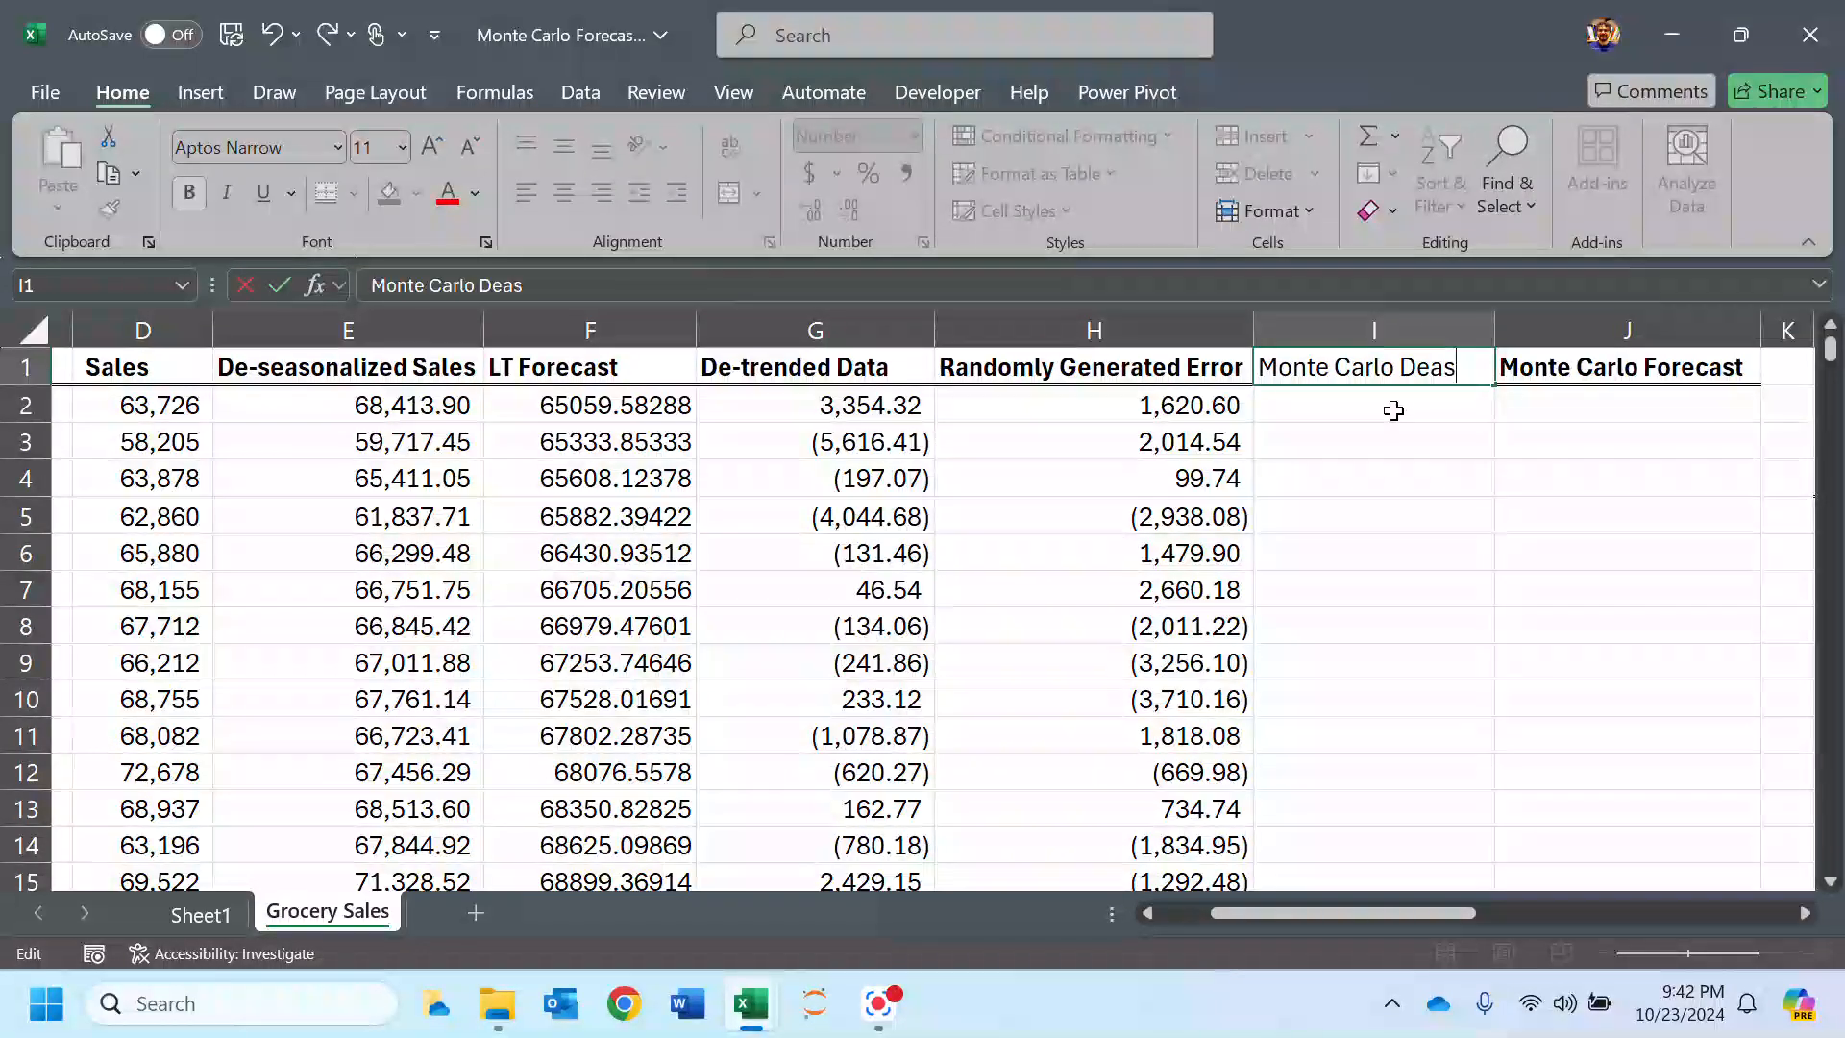
pyautogui.write('easonalized')
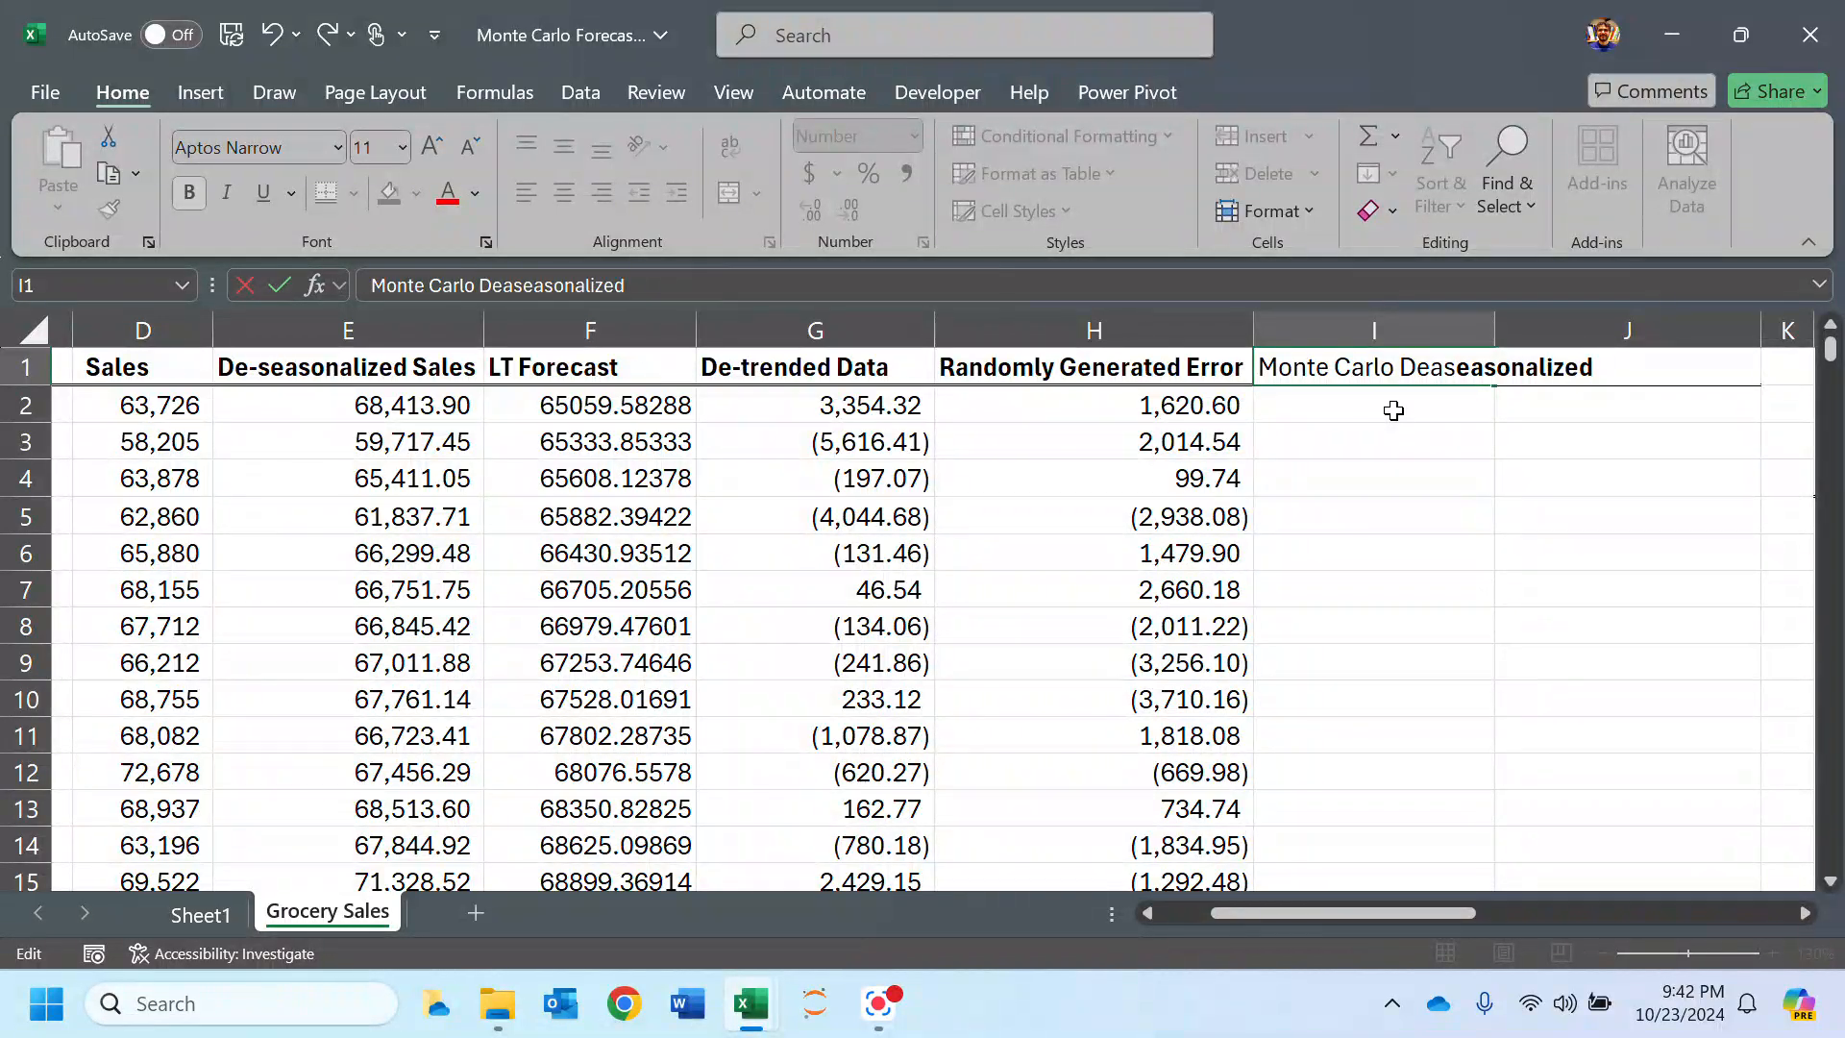
pyautogui.press('Return')
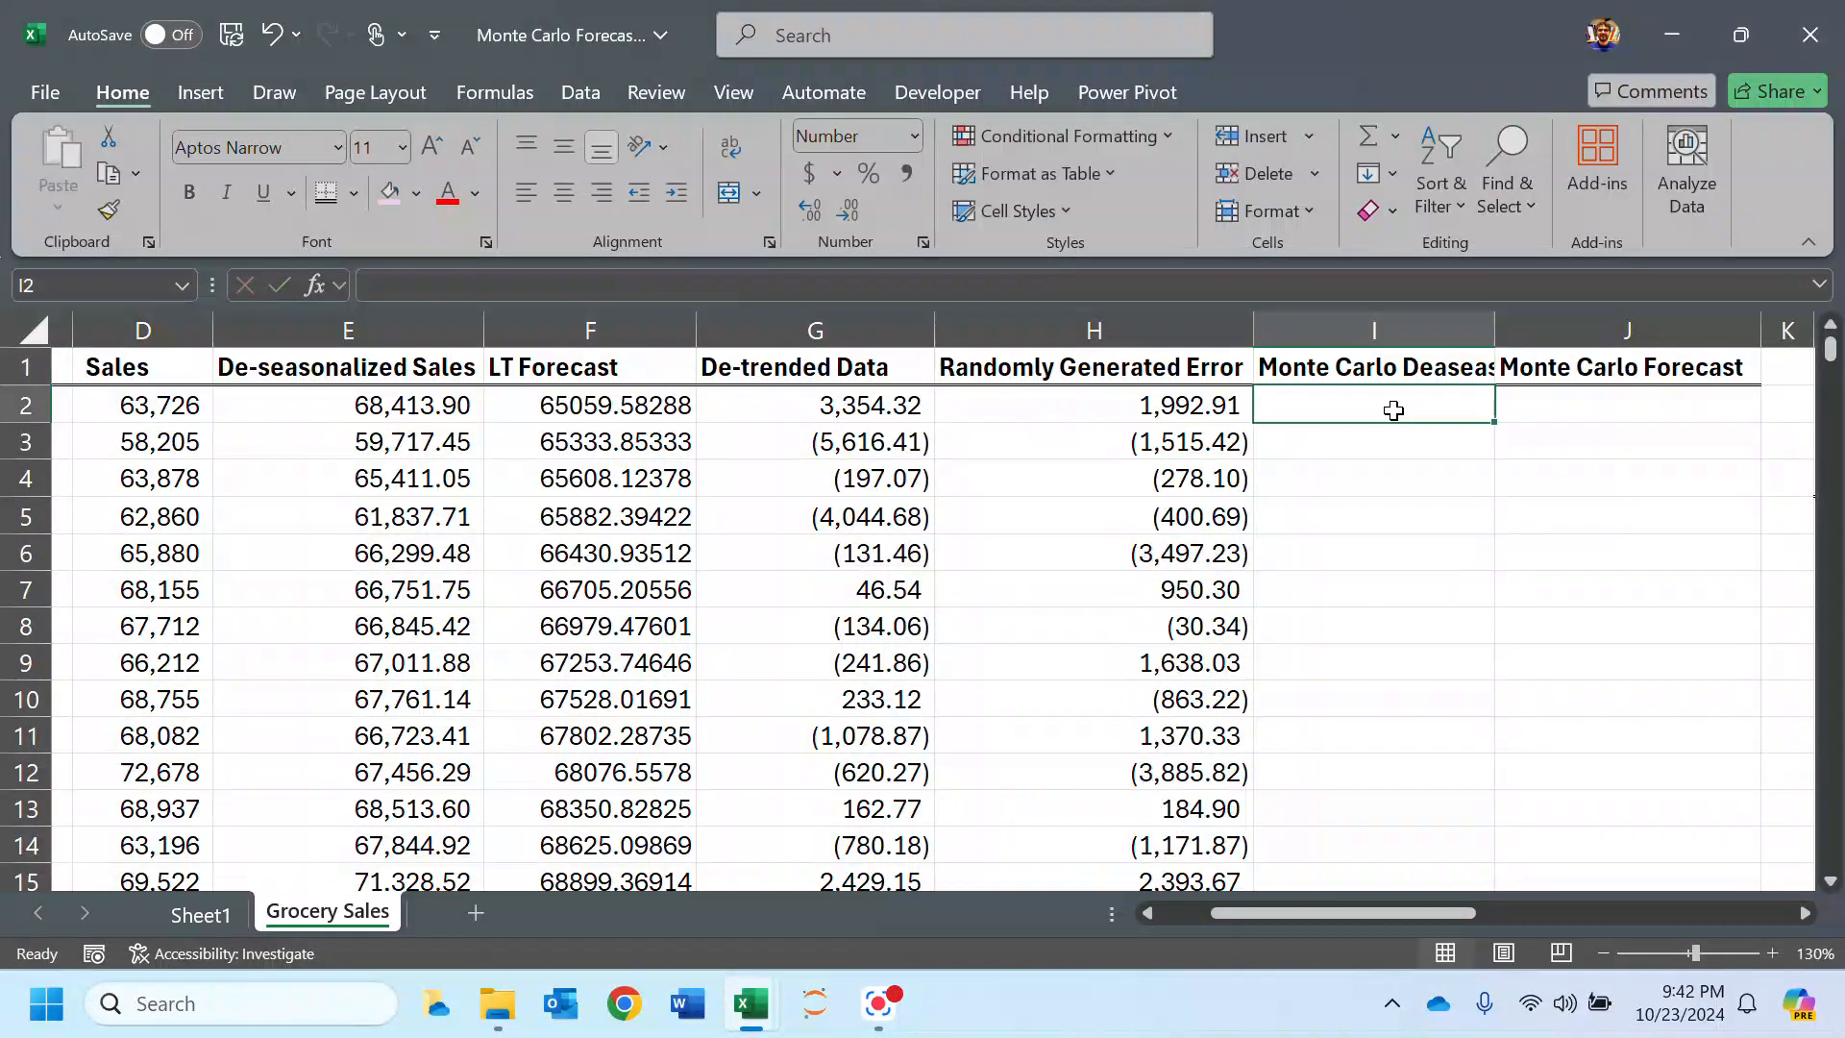
pyautogui.doubleClick(1495, 330)
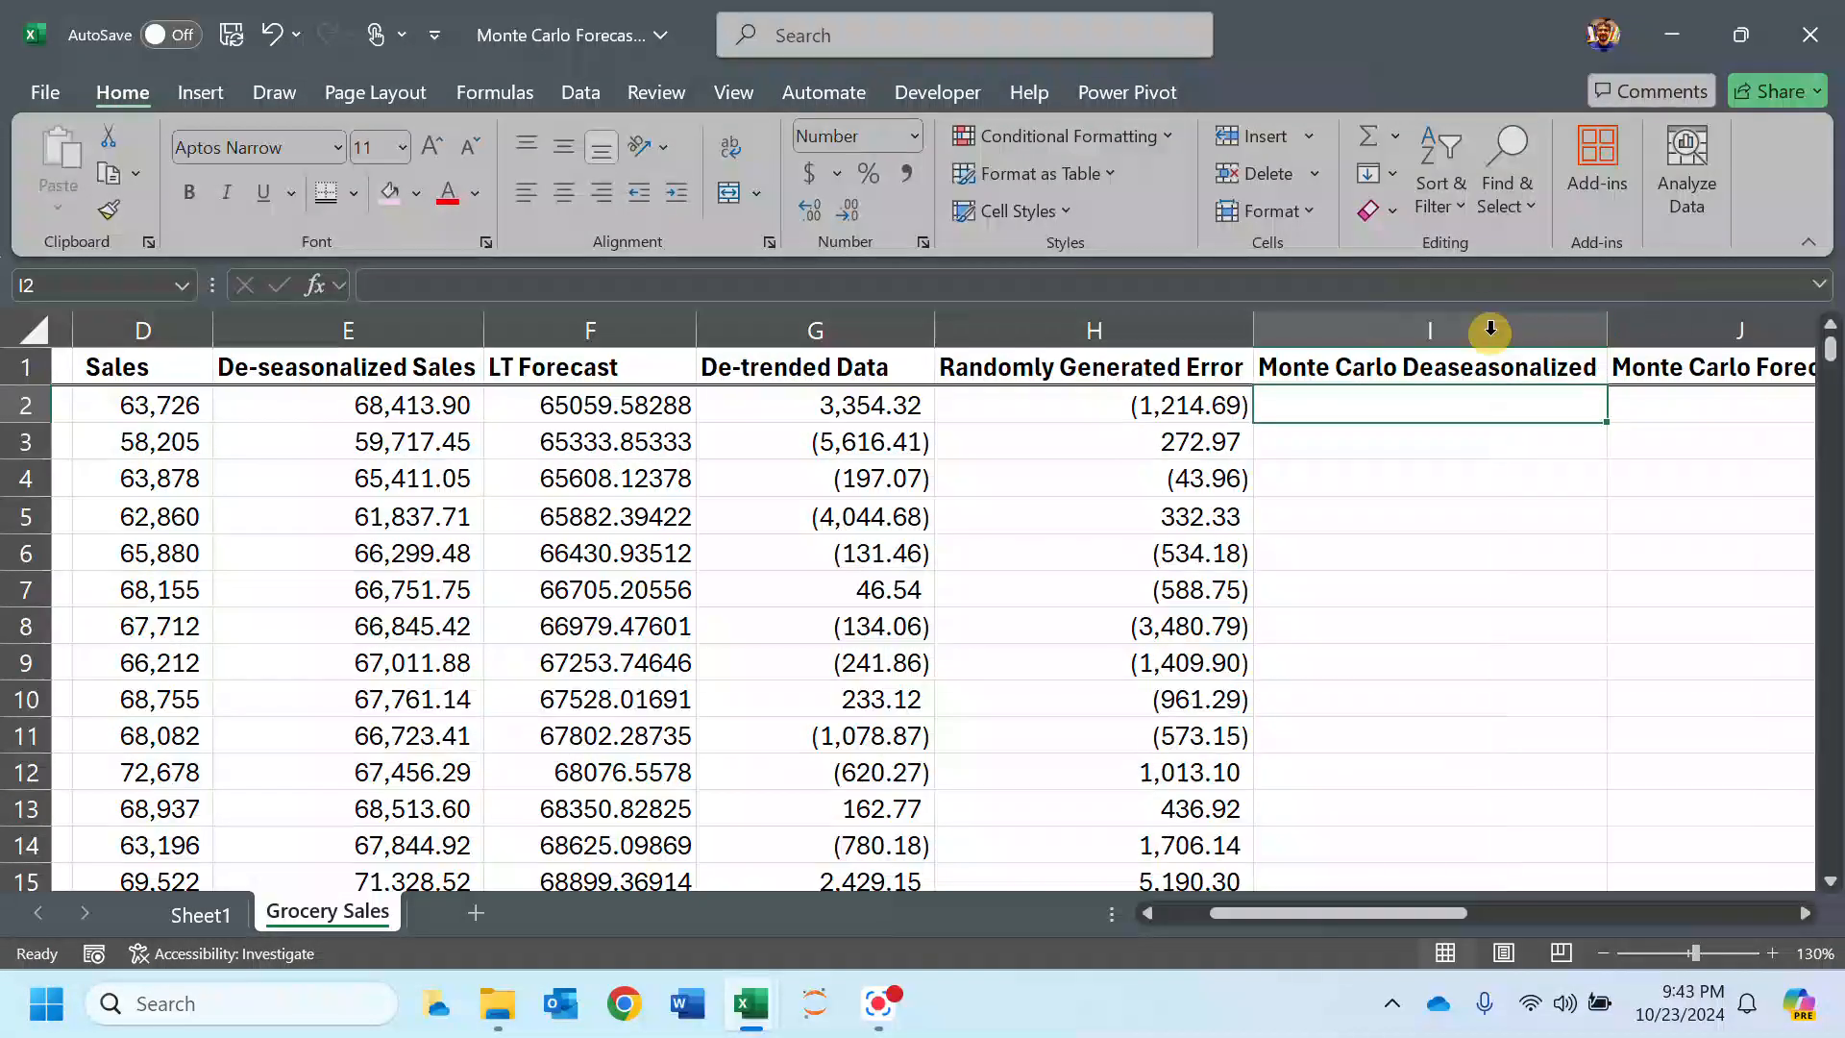
# Step: Enter =H2+F2 in I2 to add the random error to the LT Forecast, and fill the formula down column I
pyautogui.write('=(')
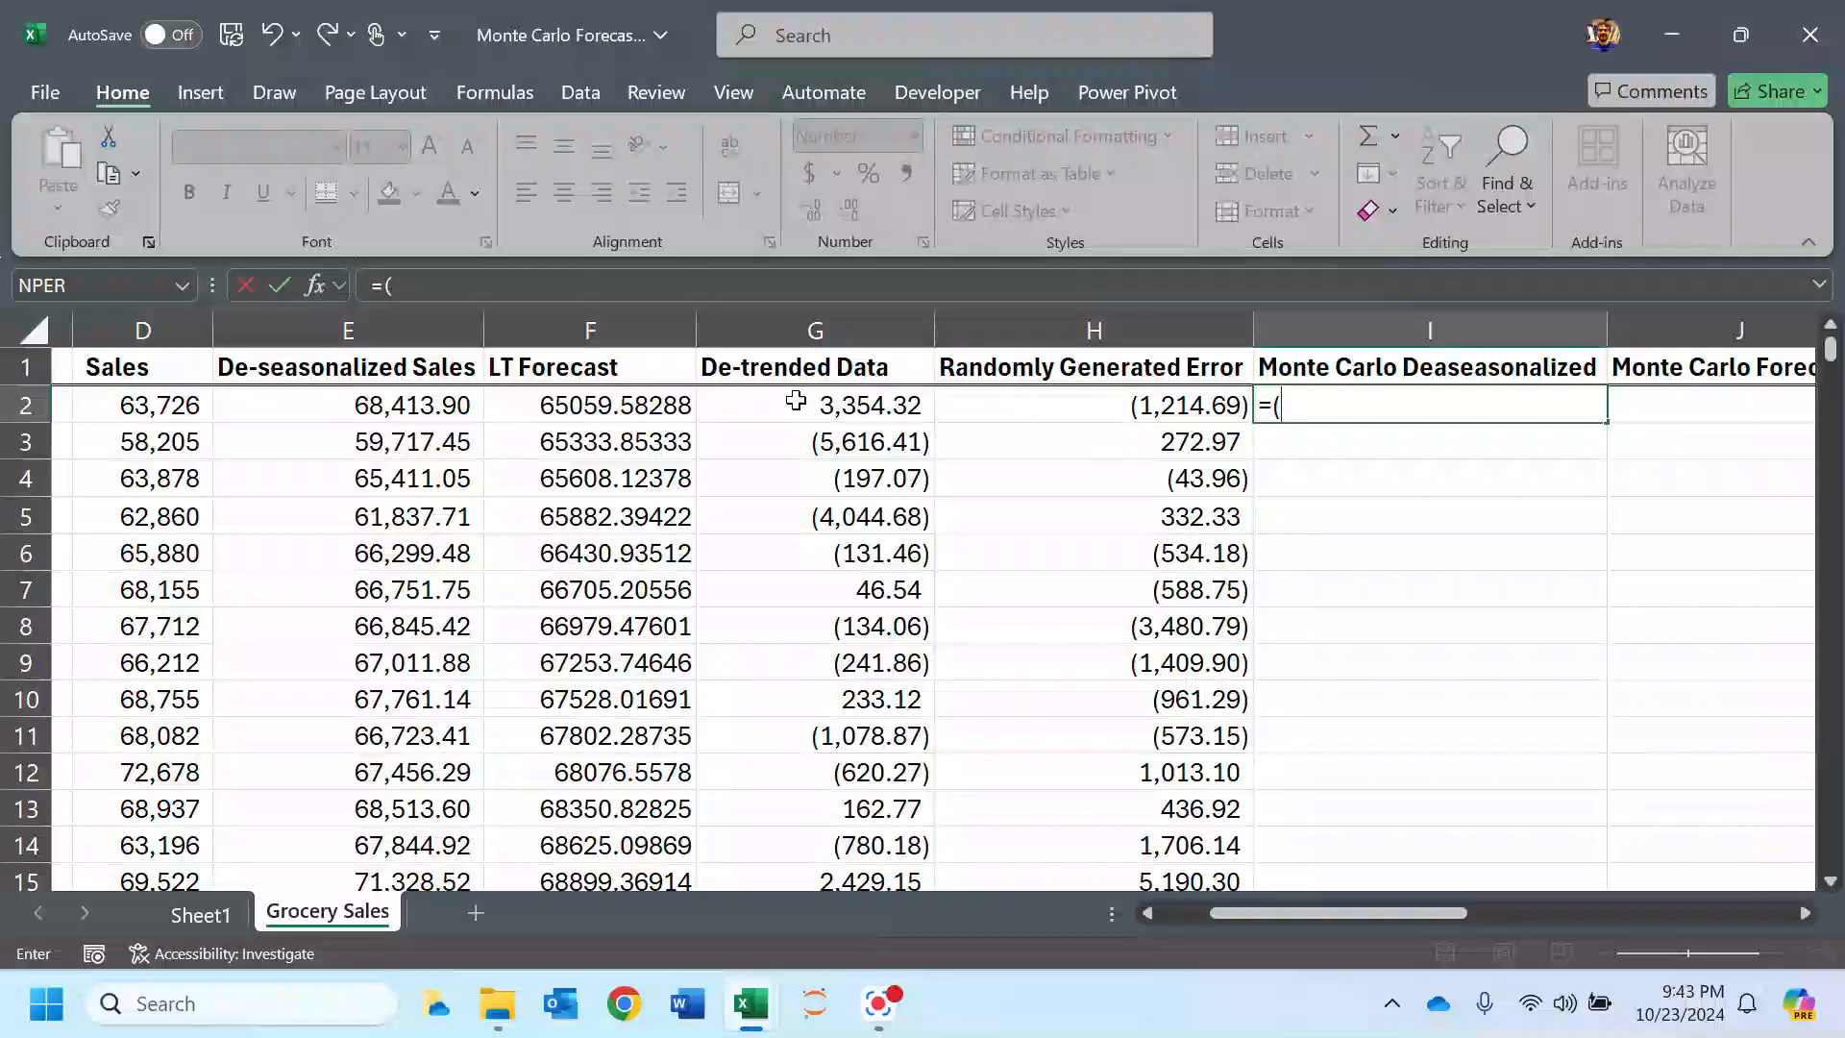
pyautogui.click(1169, 404)
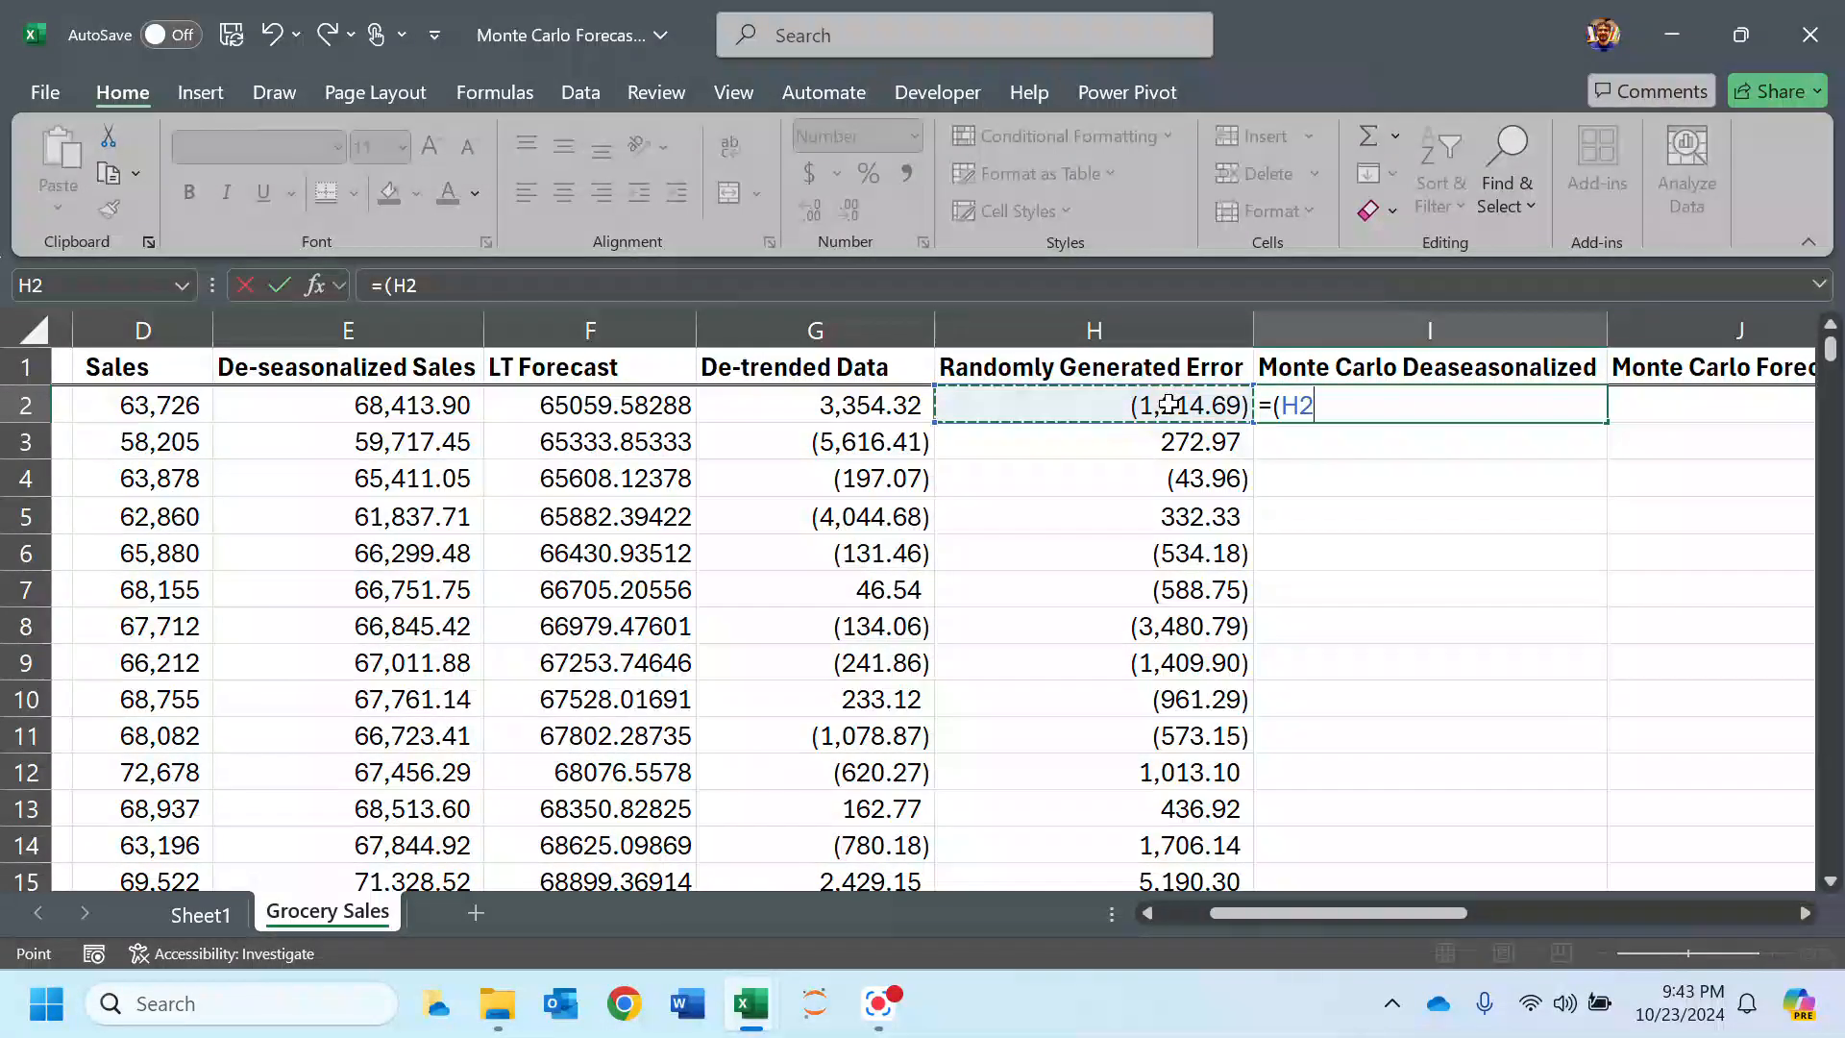
pyautogui.press('BackSpace')
pyautogui.press('BackSpace')
pyautogui.press('BackSpace')
pyautogui.click(1168, 405)
pyautogui.write('+')
pyautogui.click(607, 404)
pyautogui.press('Return')
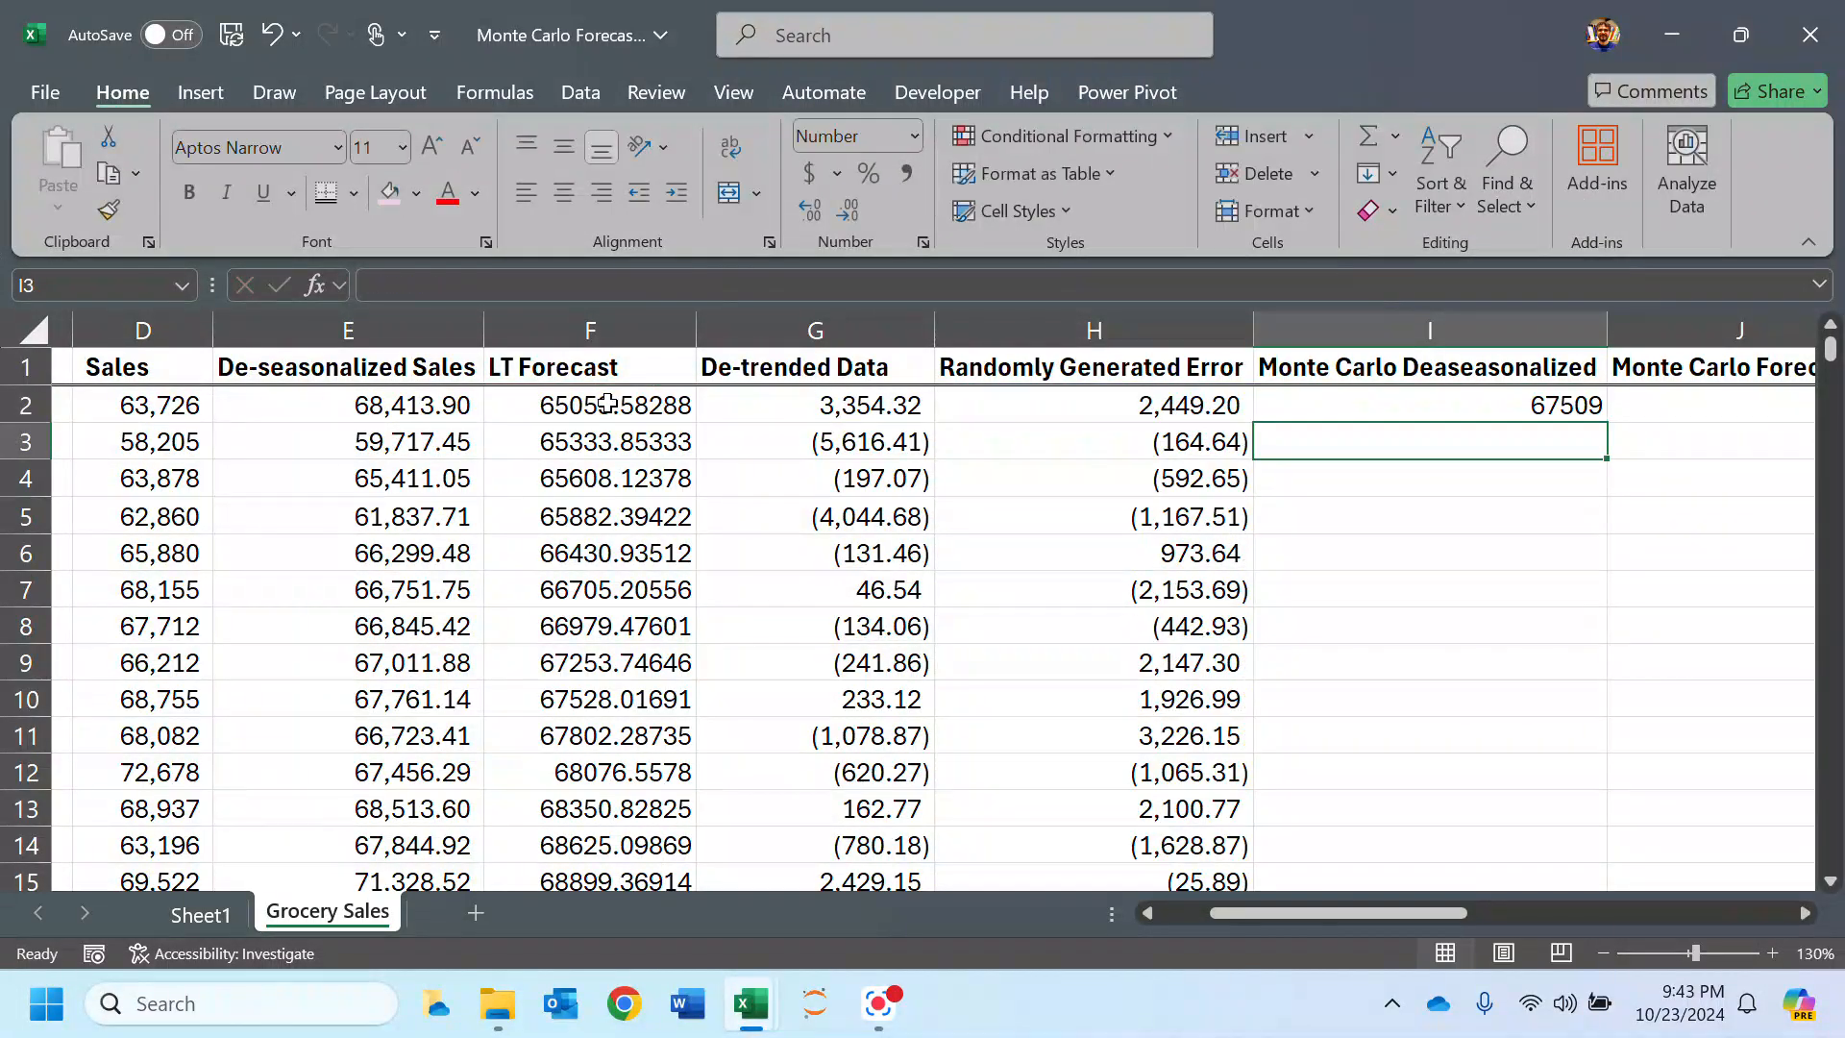
pyautogui.click(1470, 407)
pyautogui.doubleClick(1613, 424)
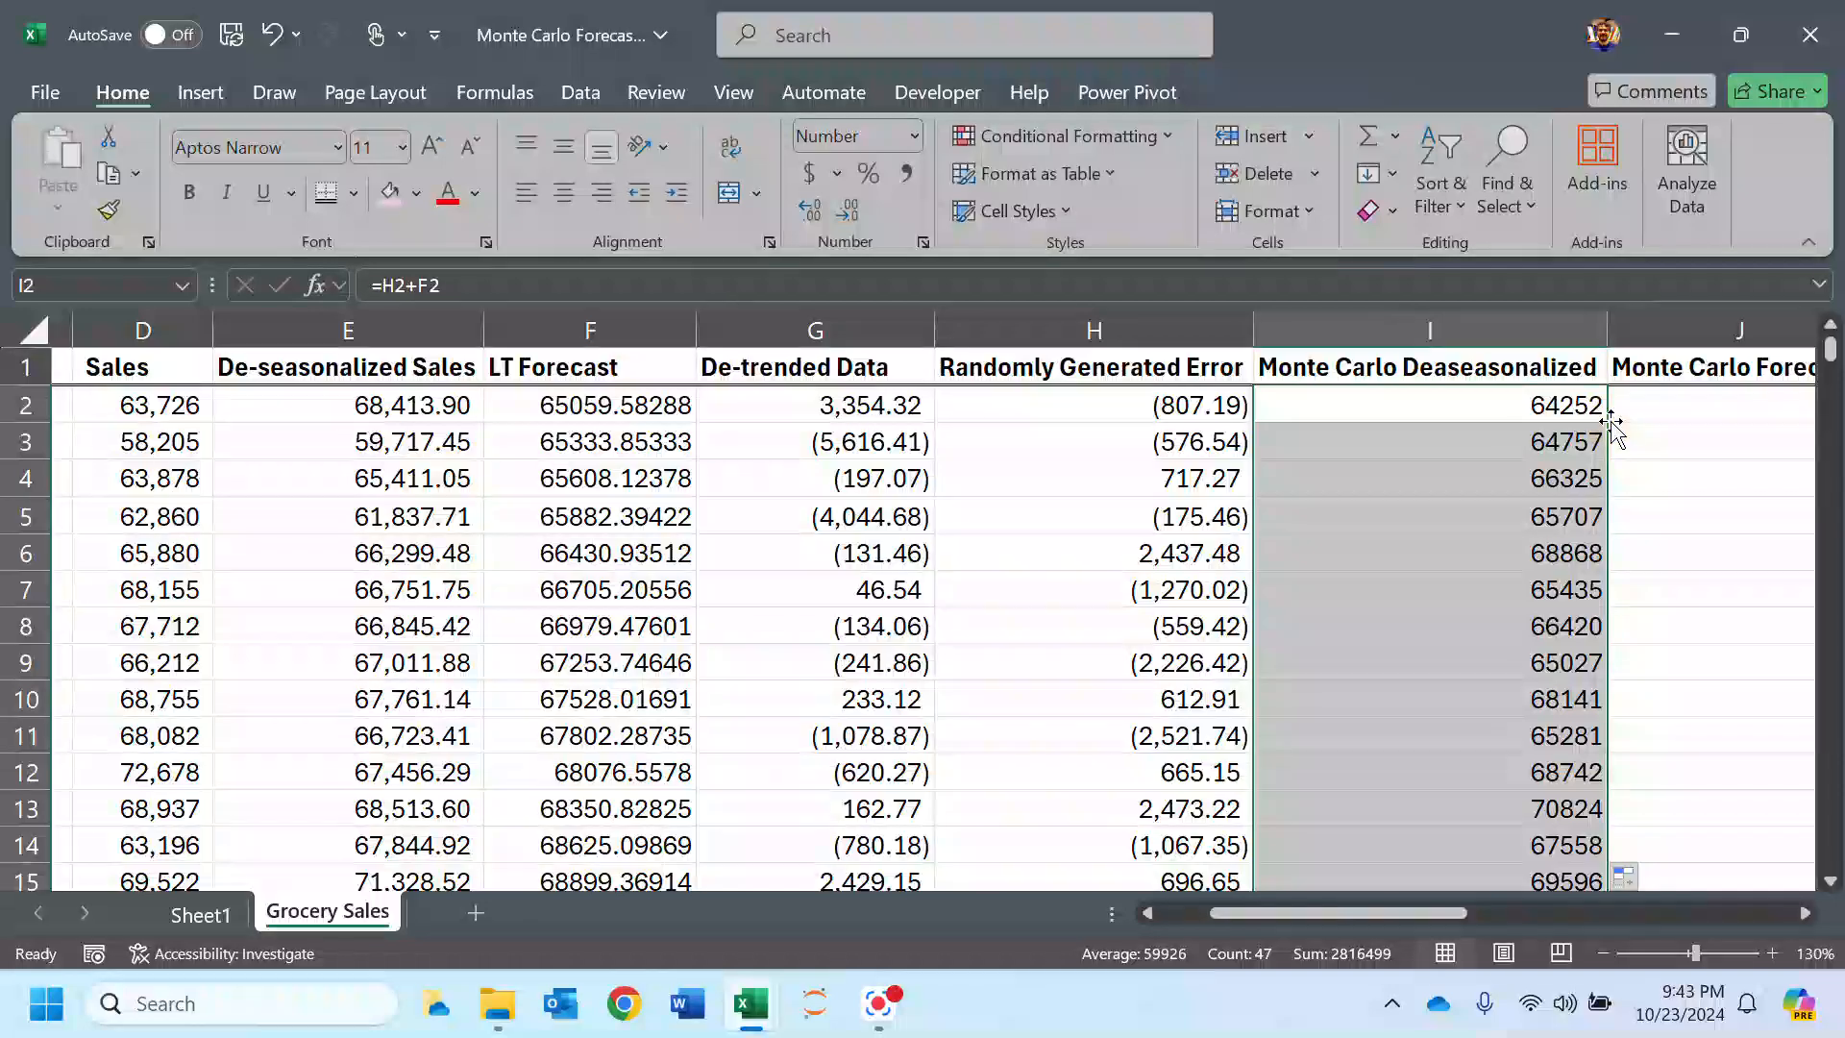
# Step: Begin the Monte Carlo Forecast formula in J2 as =I2*XLOOKUP(C2, using the deaseasonalized value and the row's month
pyautogui.moveTo(1460, 907); pyautogui.dragTo(1501, 907)
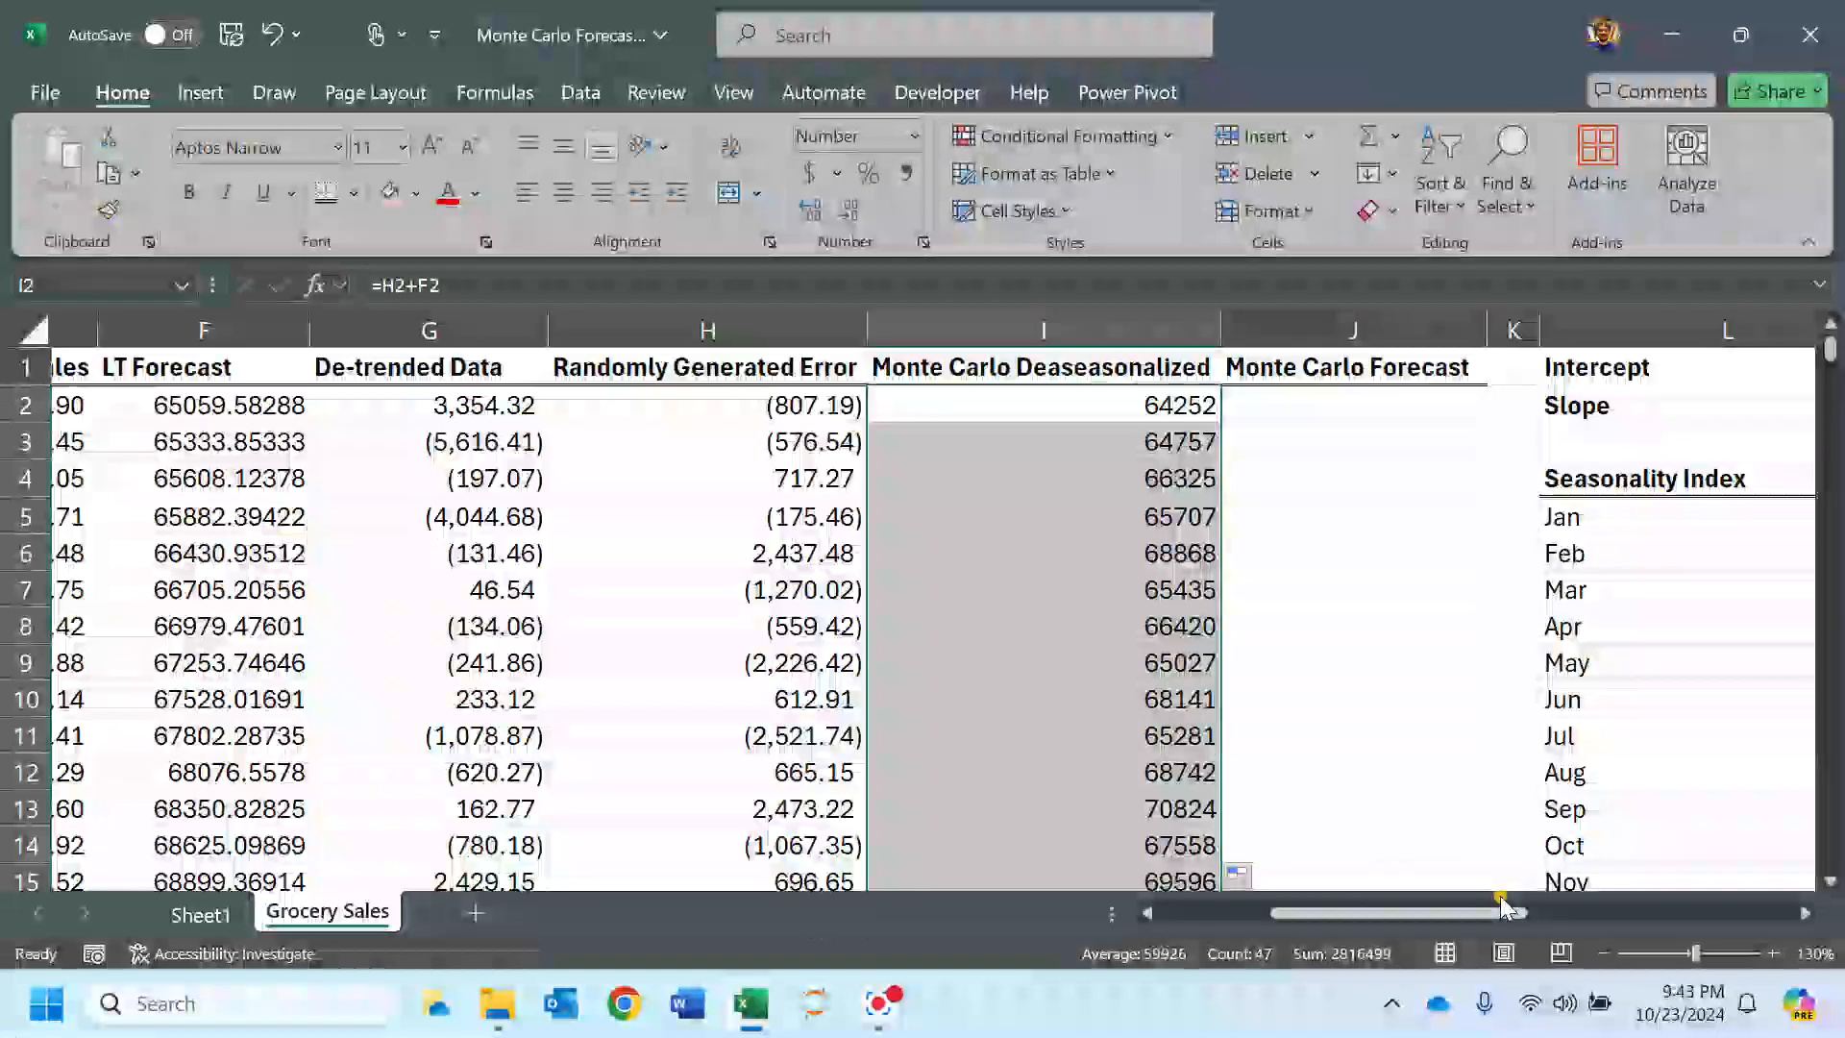
pyautogui.click(1330, 401)
pyautogui.click(1148, 409)
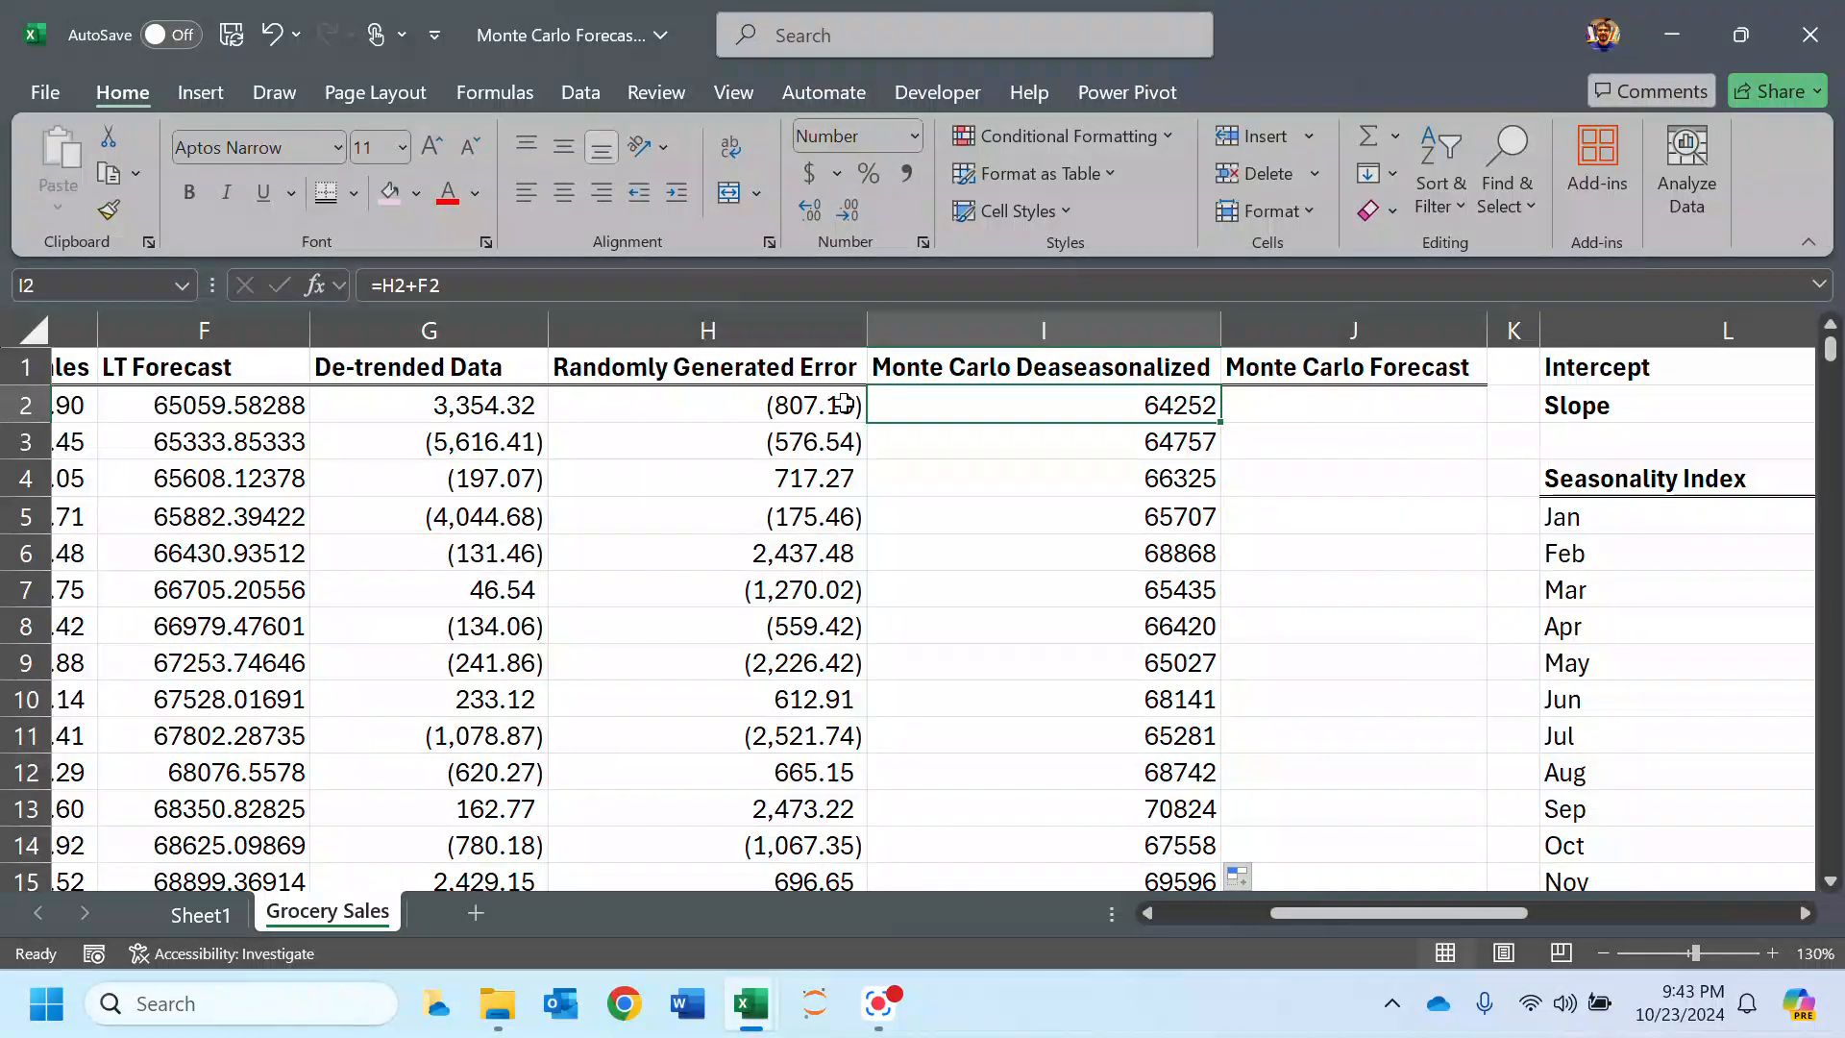
pyautogui.click(1415, 403)
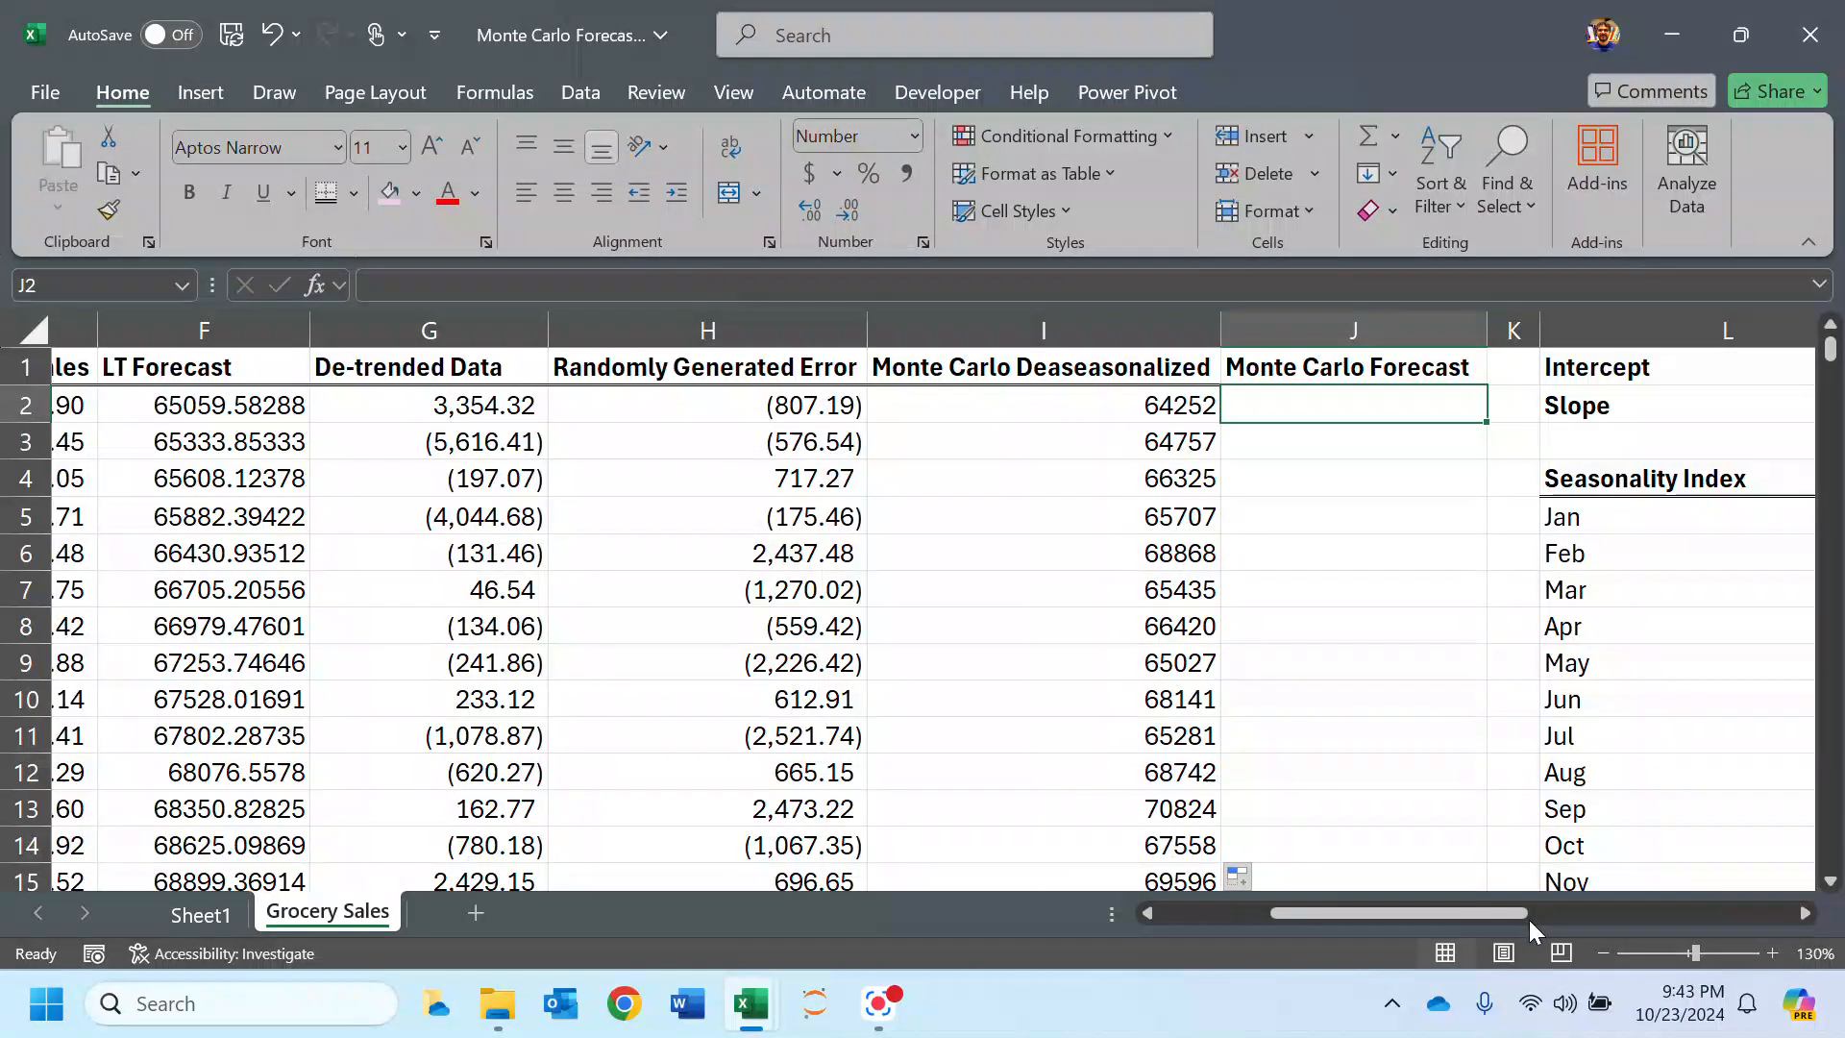
pyautogui.moveTo(1501, 908); pyautogui.dragTo(1596, 908)
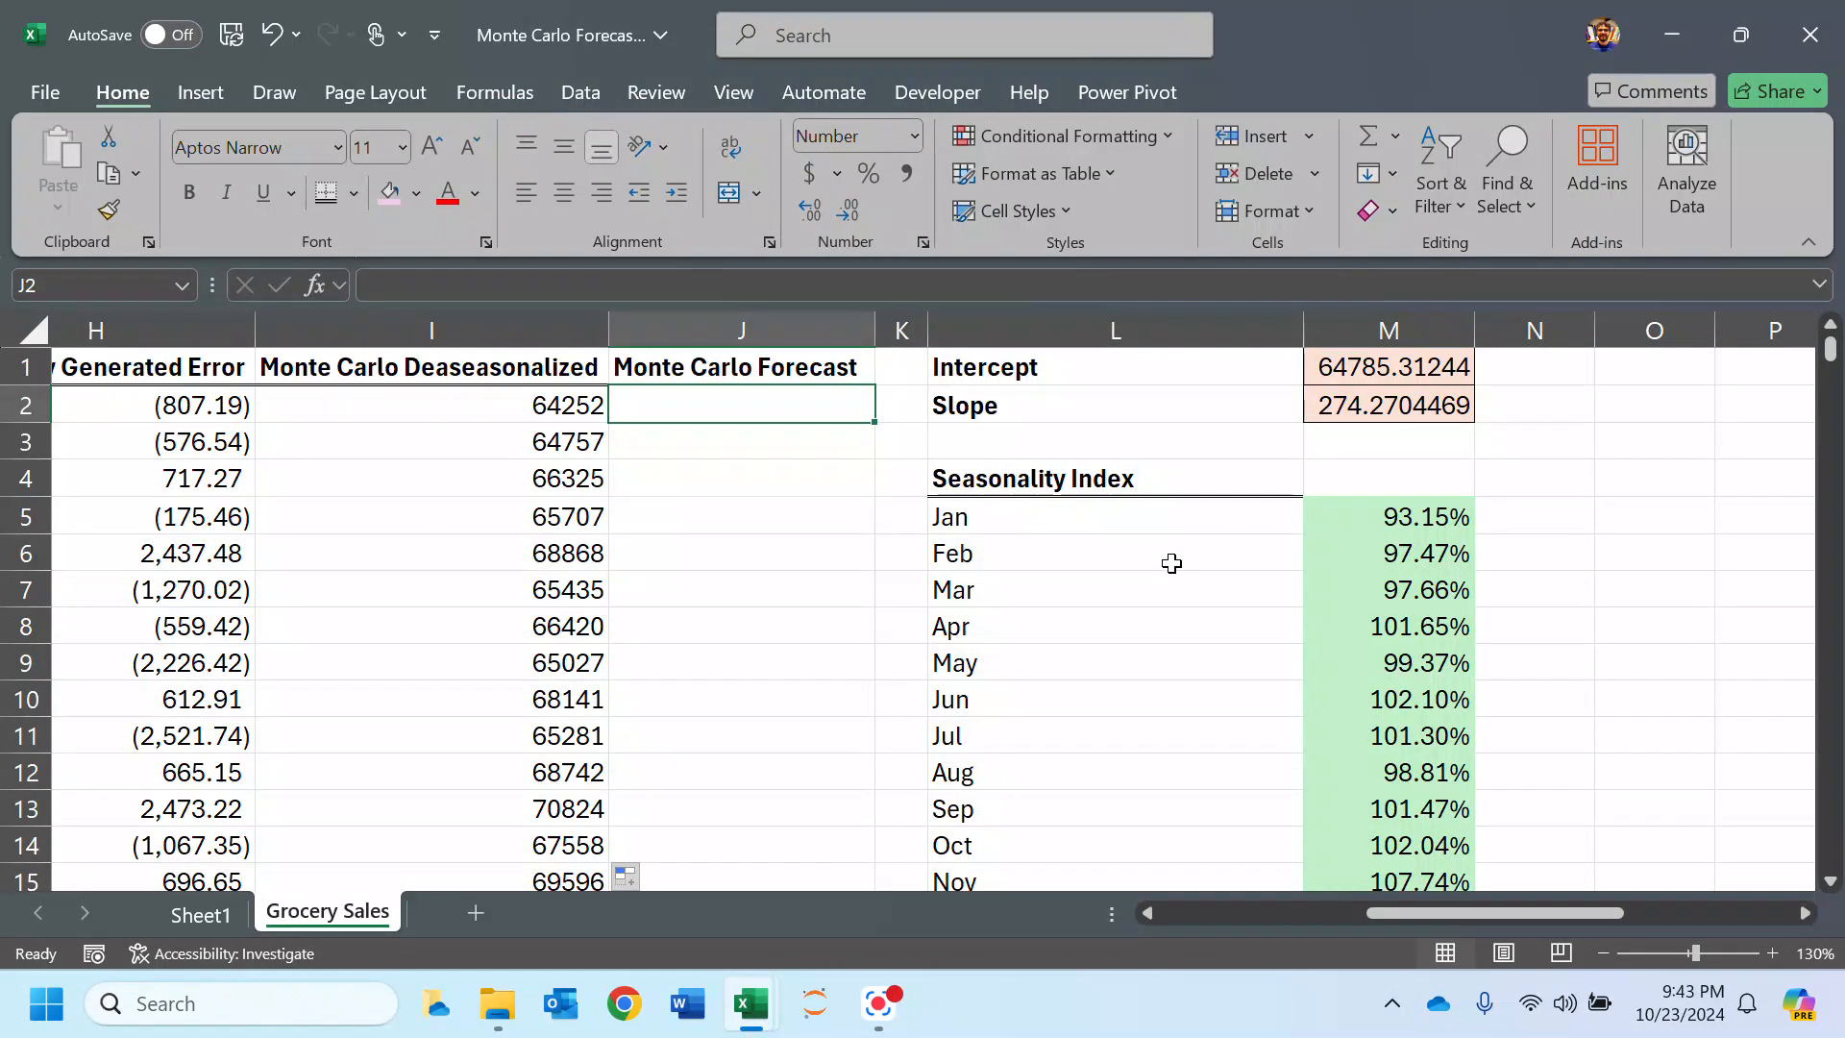
pyautogui.write('=')
pyautogui.press('Left')
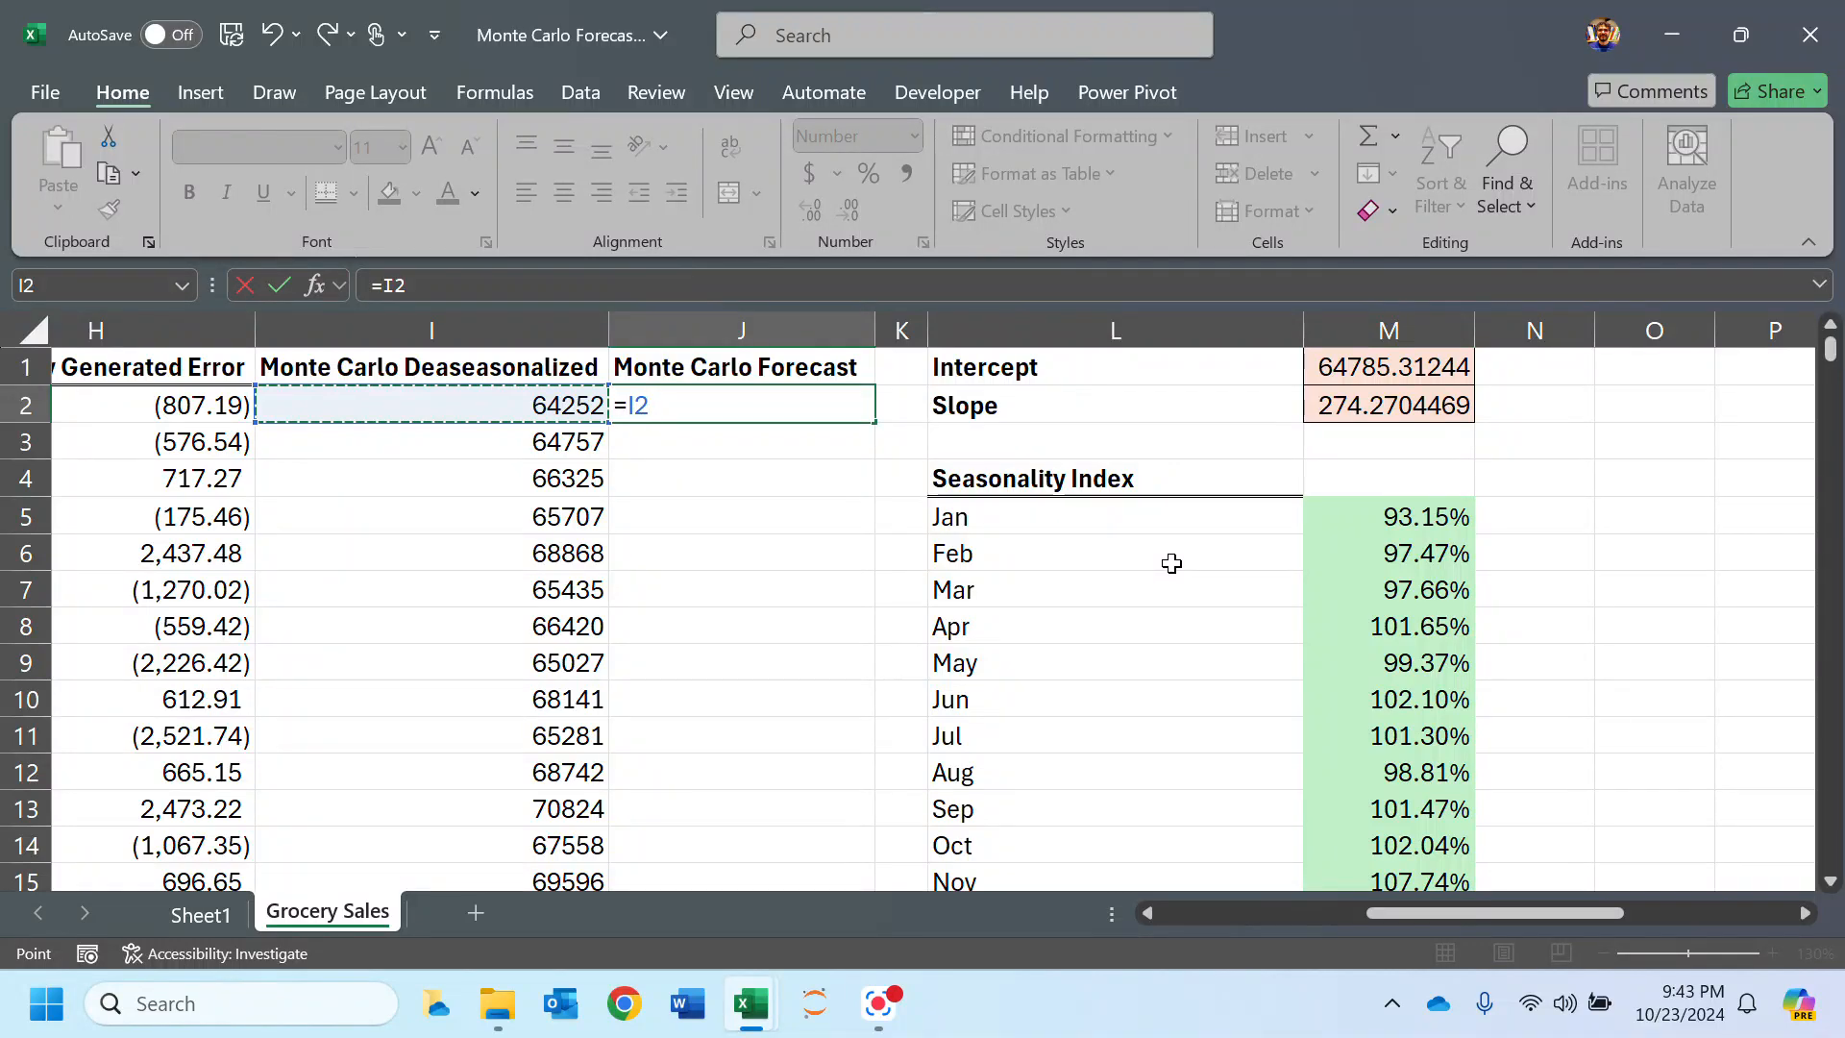
pyautogui.write('*')
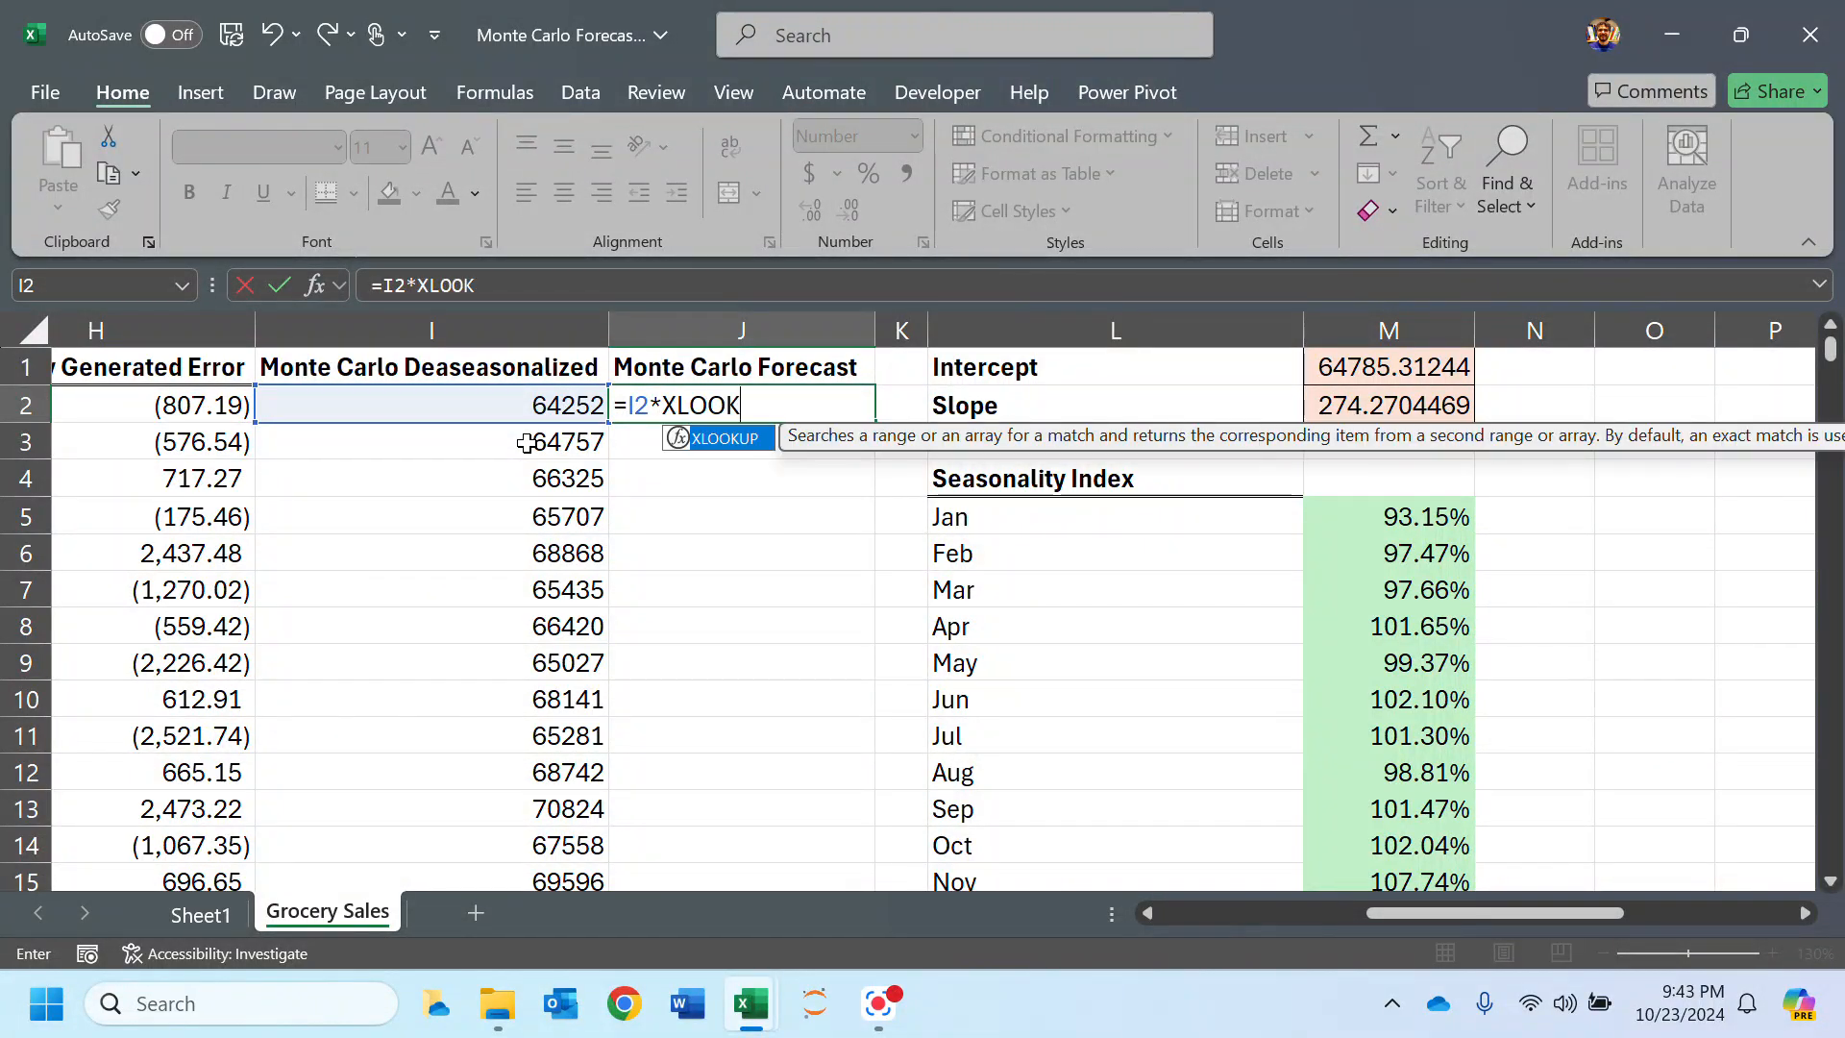
pyautogui.write('(')
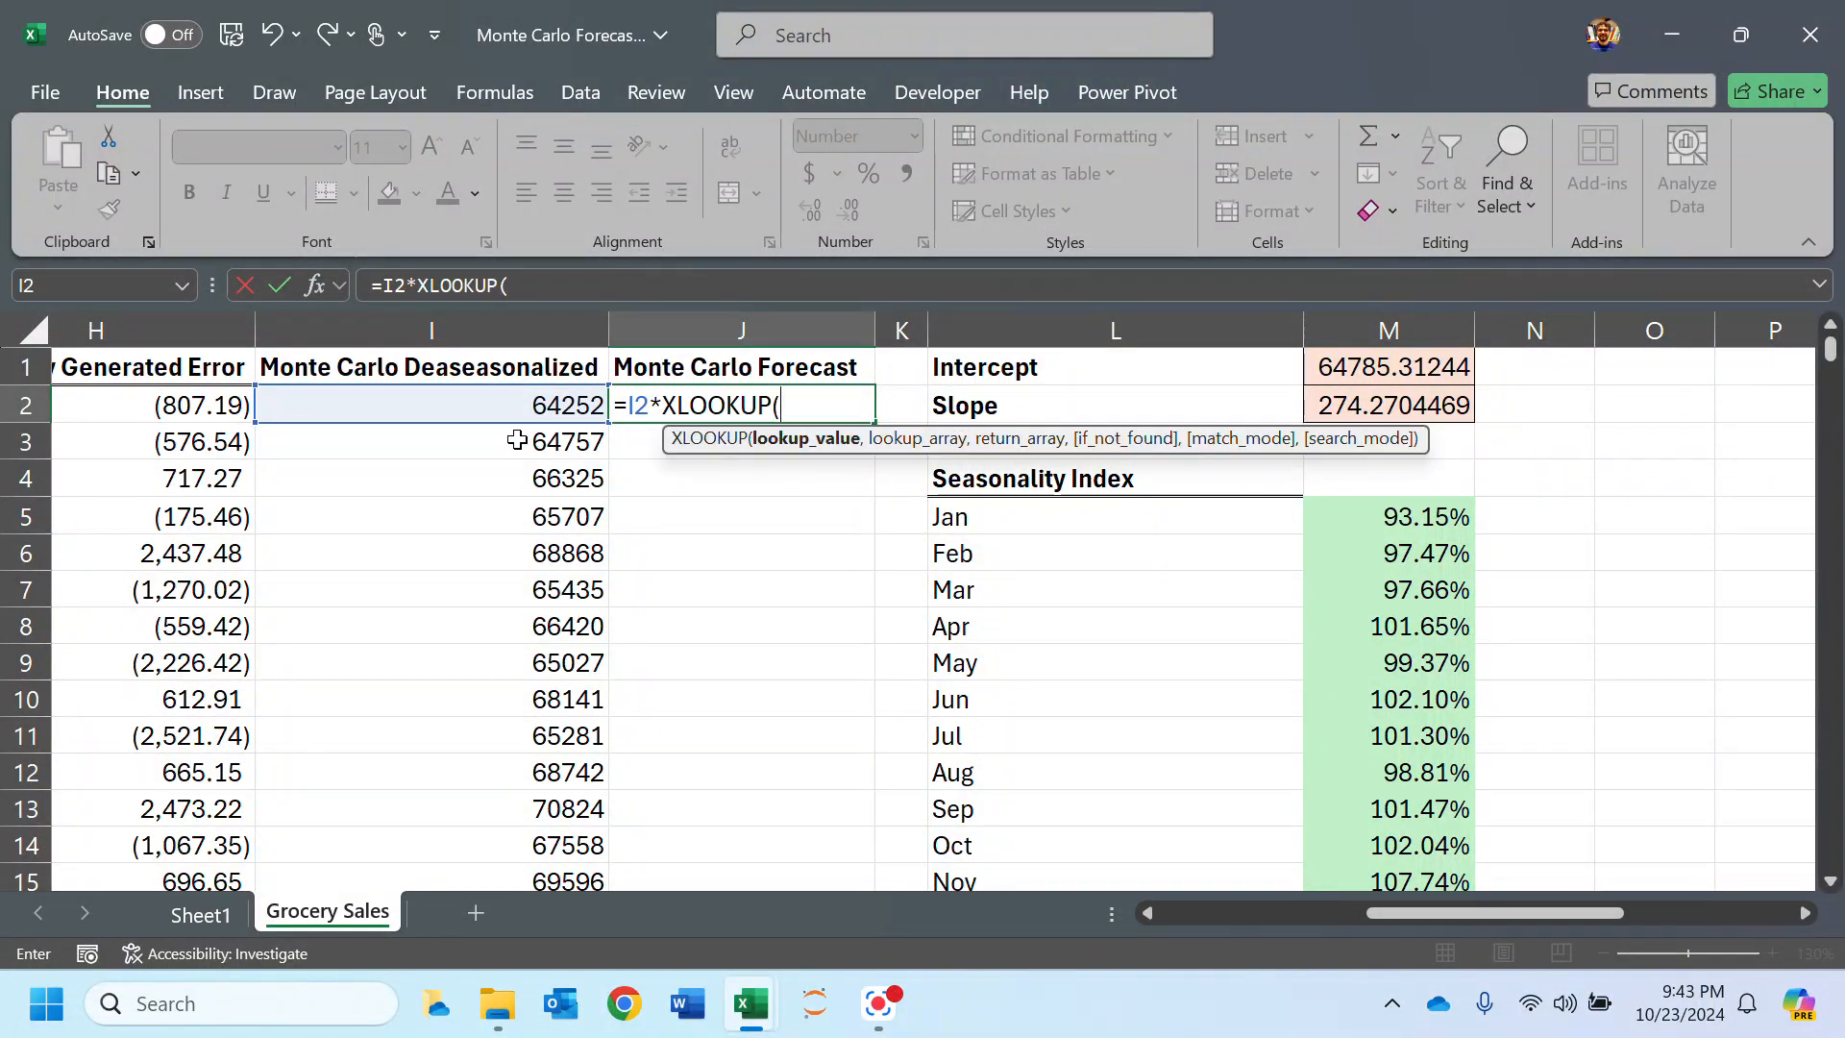
pyautogui.moveTo(1415, 926); pyautogui.dragTo(1186, 946)
pyautogui.click(356, 406)
pyautogui.moveTo(1311, 908); pyautogui.dragTo(1533, 914)
pyautogui.write(',')
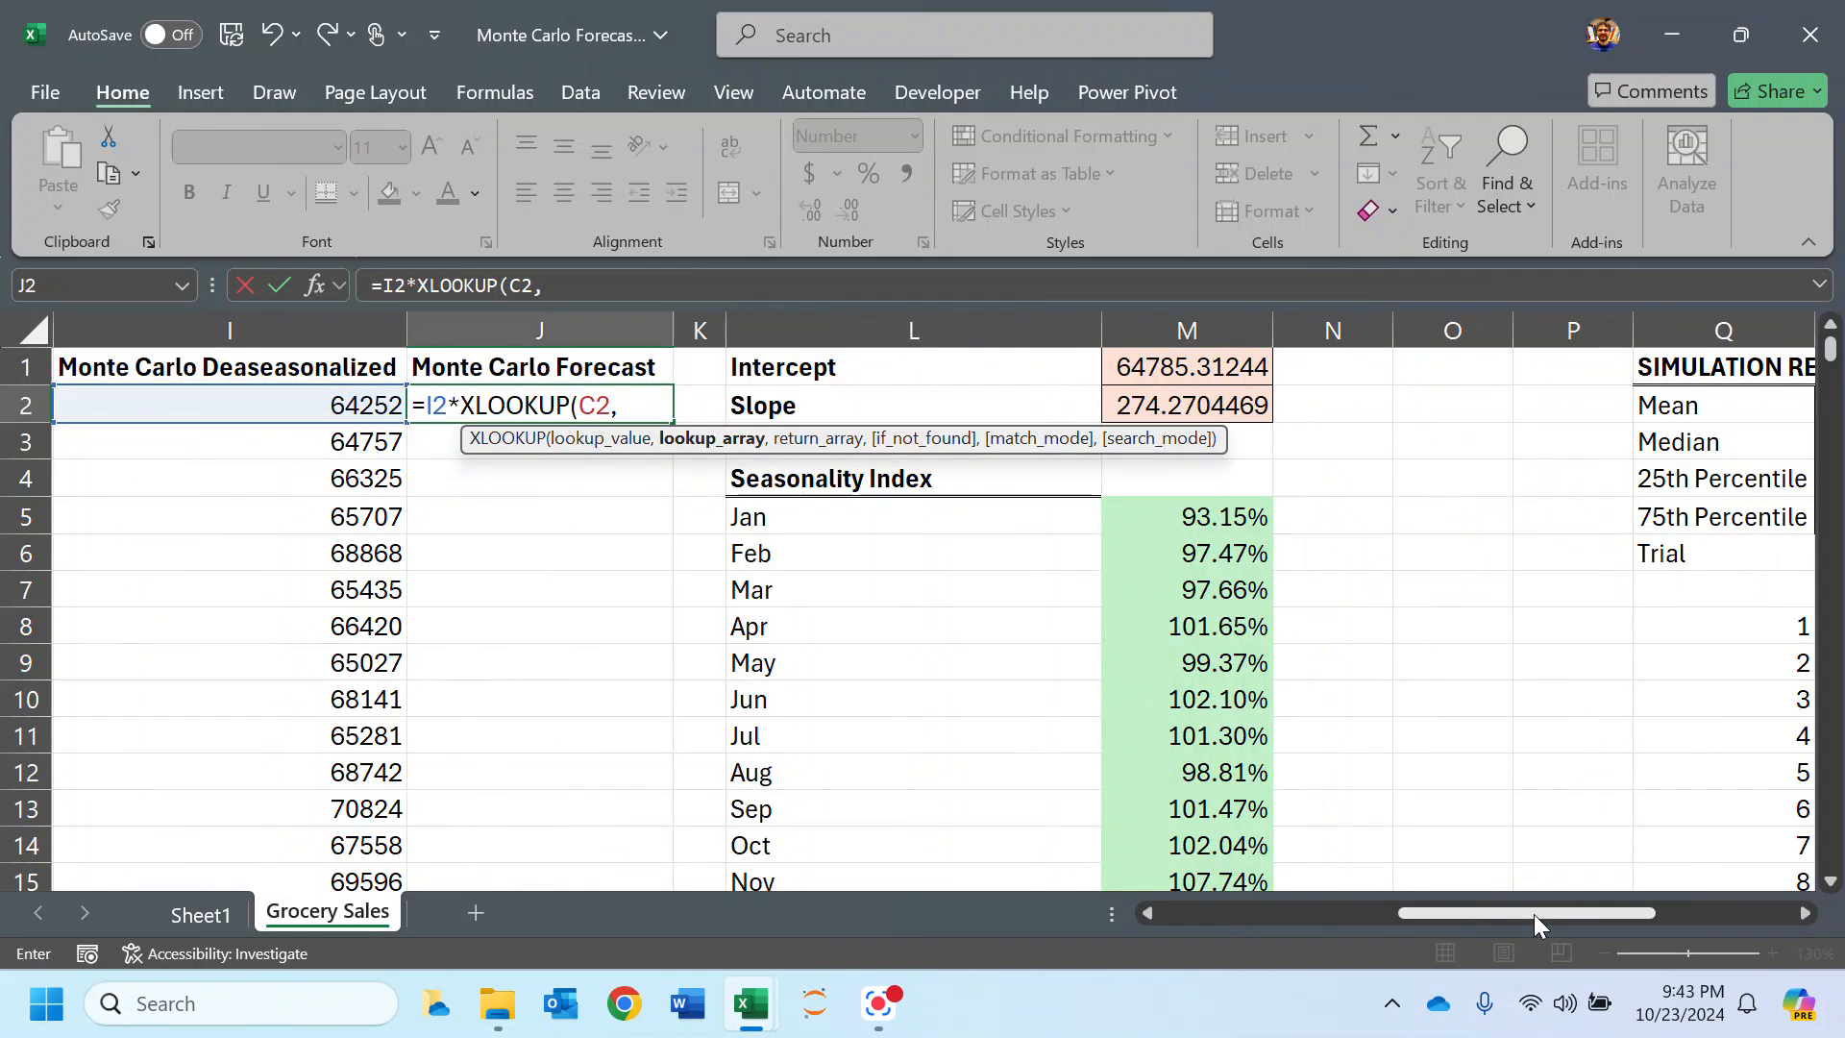
# Step: Add the Seasonality Index months as the XLOOKUP lookup array, with row-locked references L$5:L$16
pyautogui.moveTo(791, 521); pyautogui.dragTo(807, 827)
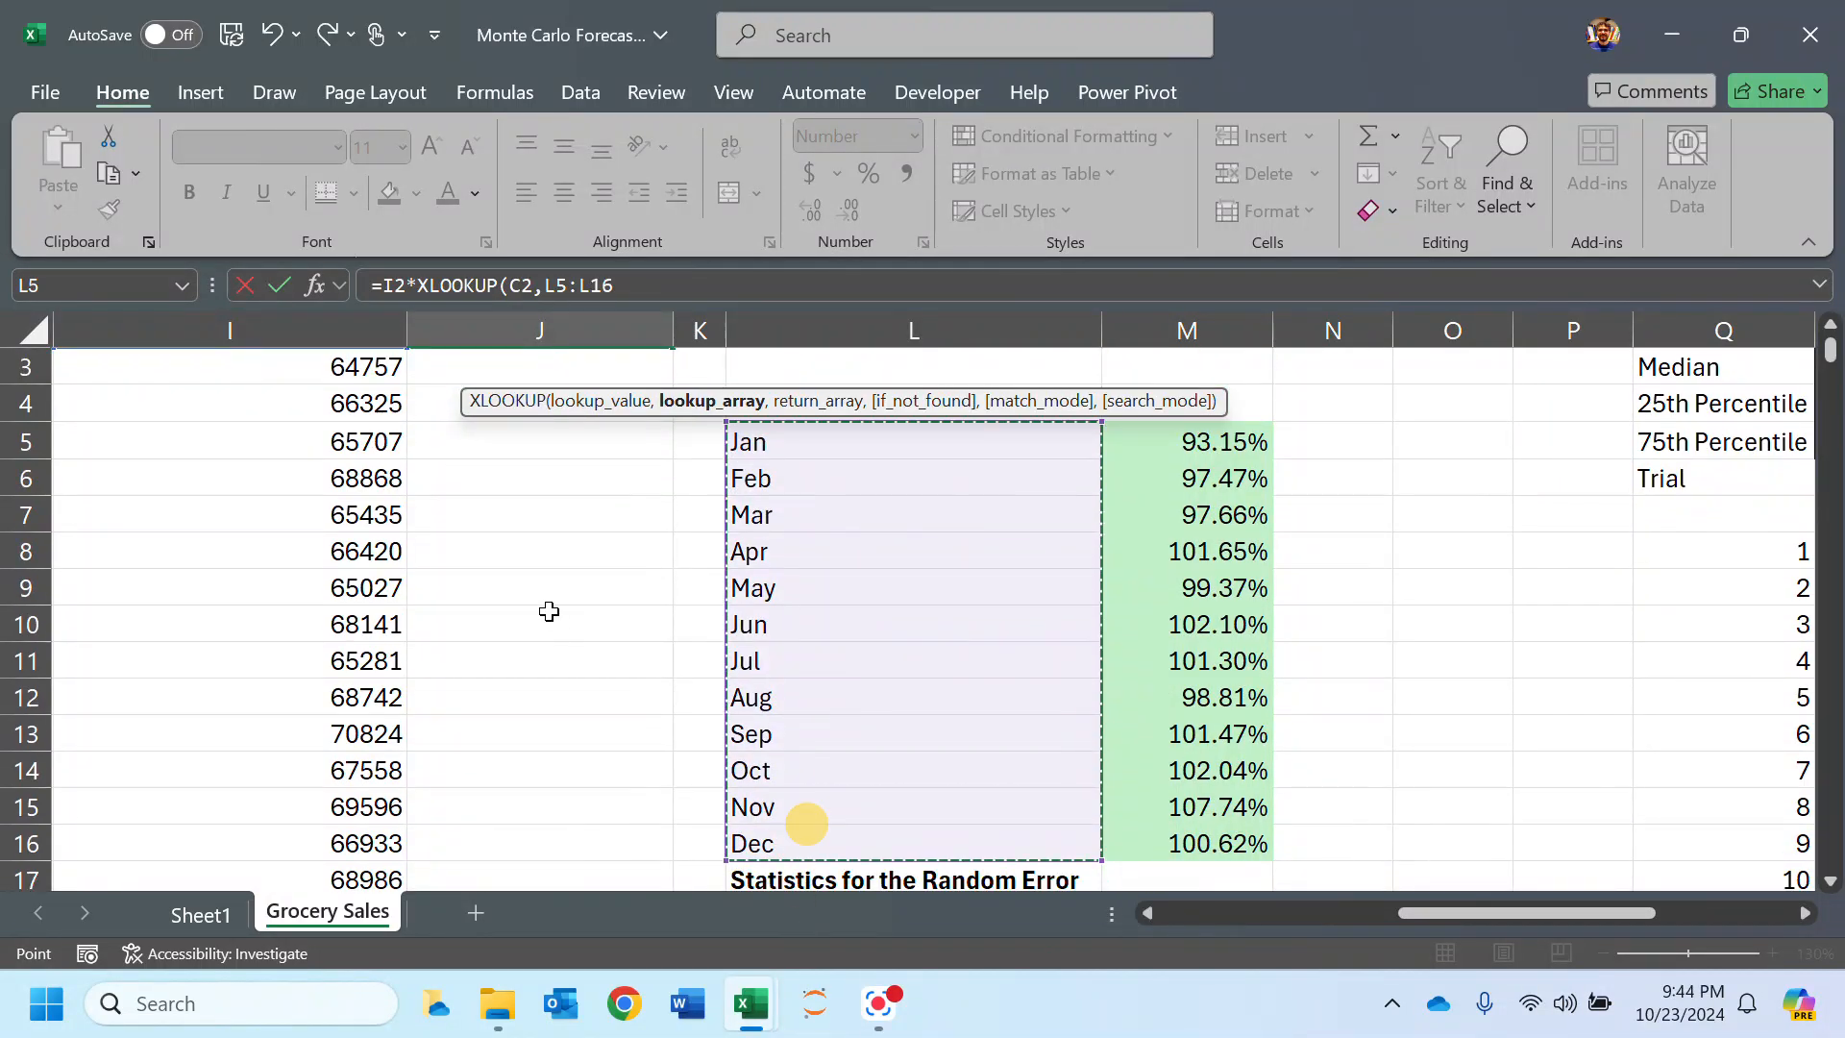
pyautogui.scroll(1, 549, 613)
pyautogui.press('F4')
pyautogui.press('F4')
pyautogui.write(',')
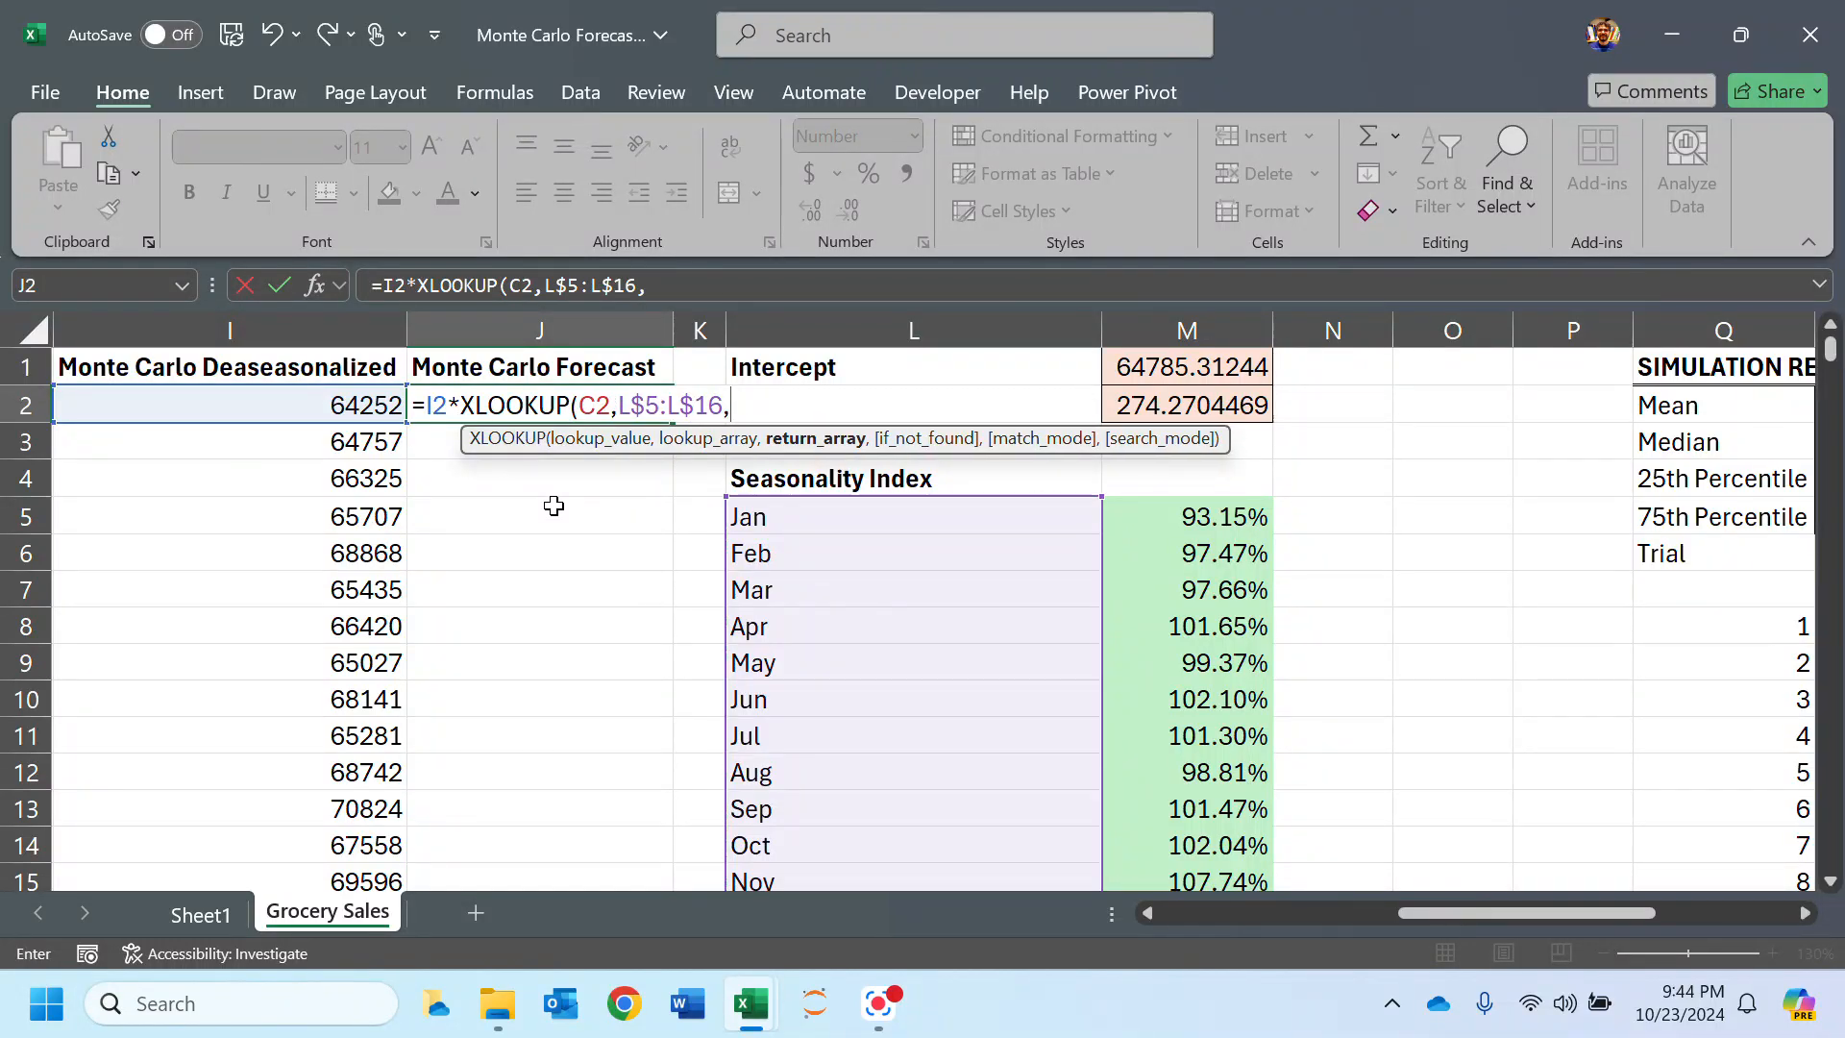
# Step: Complete the J2 formula with the index percentages M$5:M$16 as the return array, and fill it down column J
pyautogui.moveTo(1173, 526); pyautogui.dragTo(1172, 827)
pyautogui.scroll(1, 798, 551)
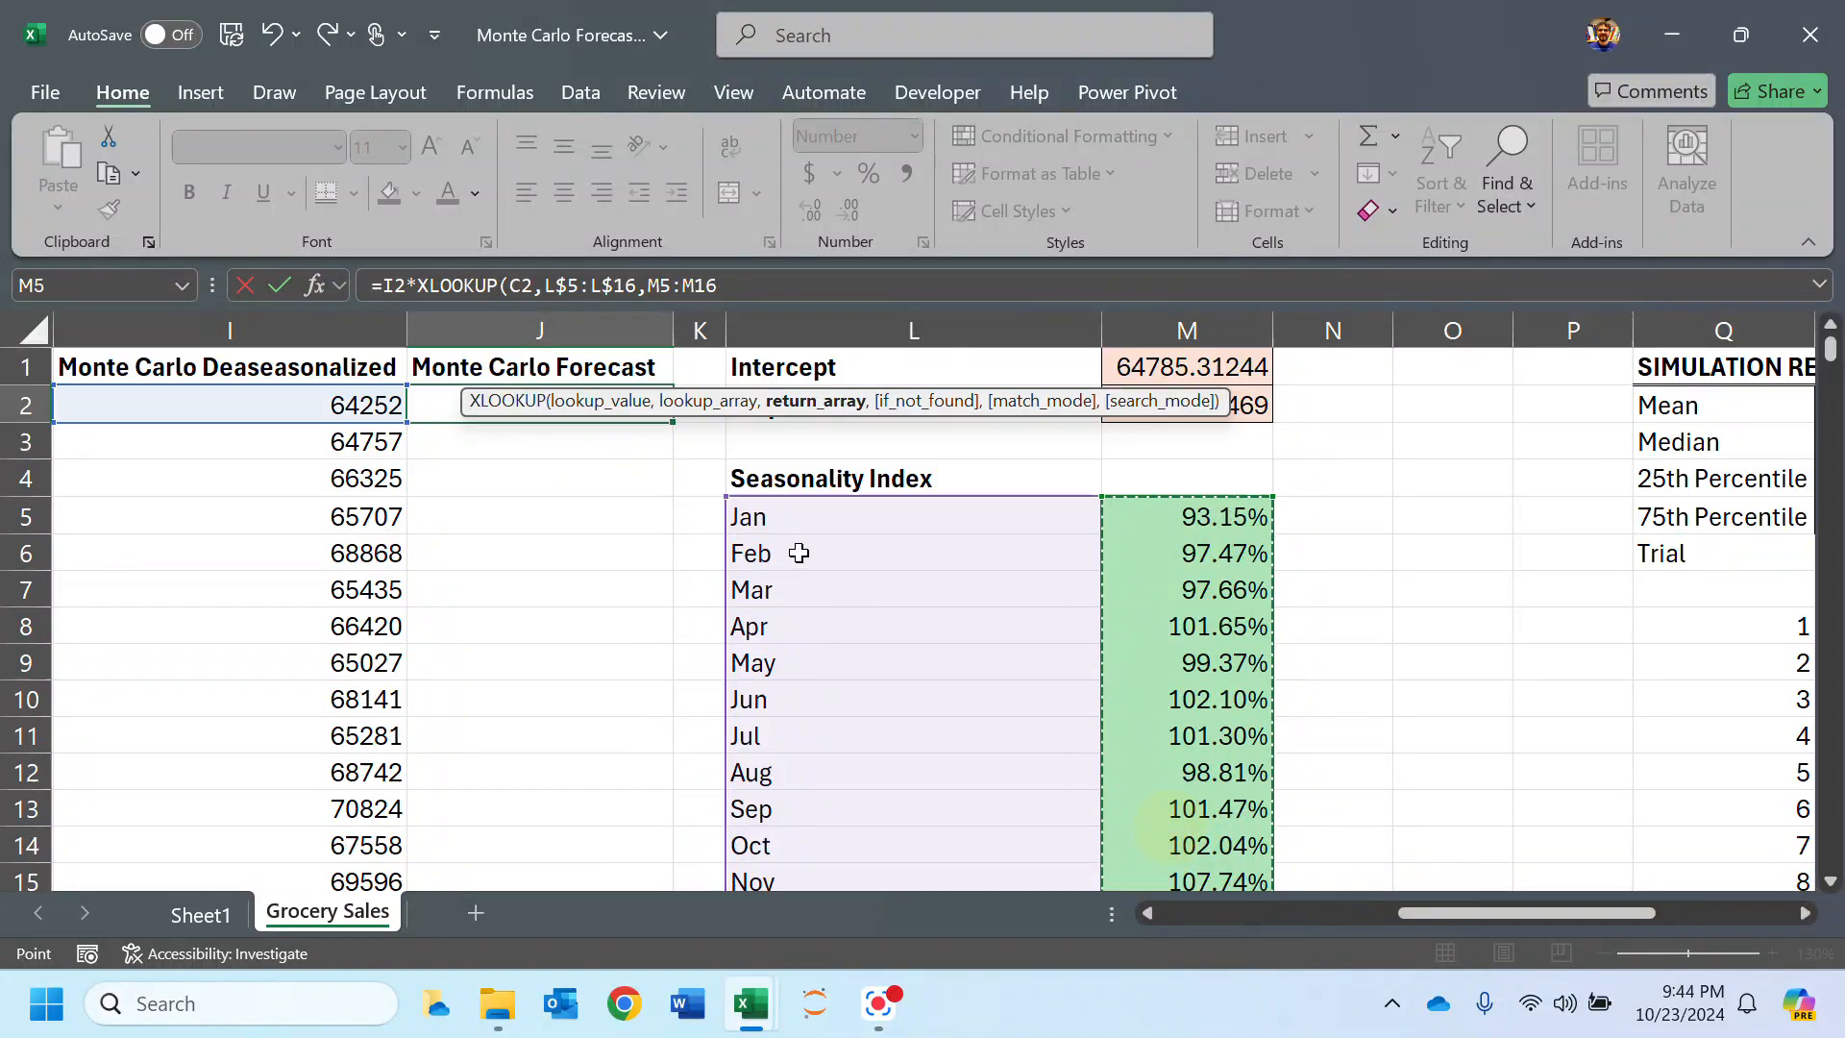
pyautogui.press('F4')
pyautogui.press('F4')
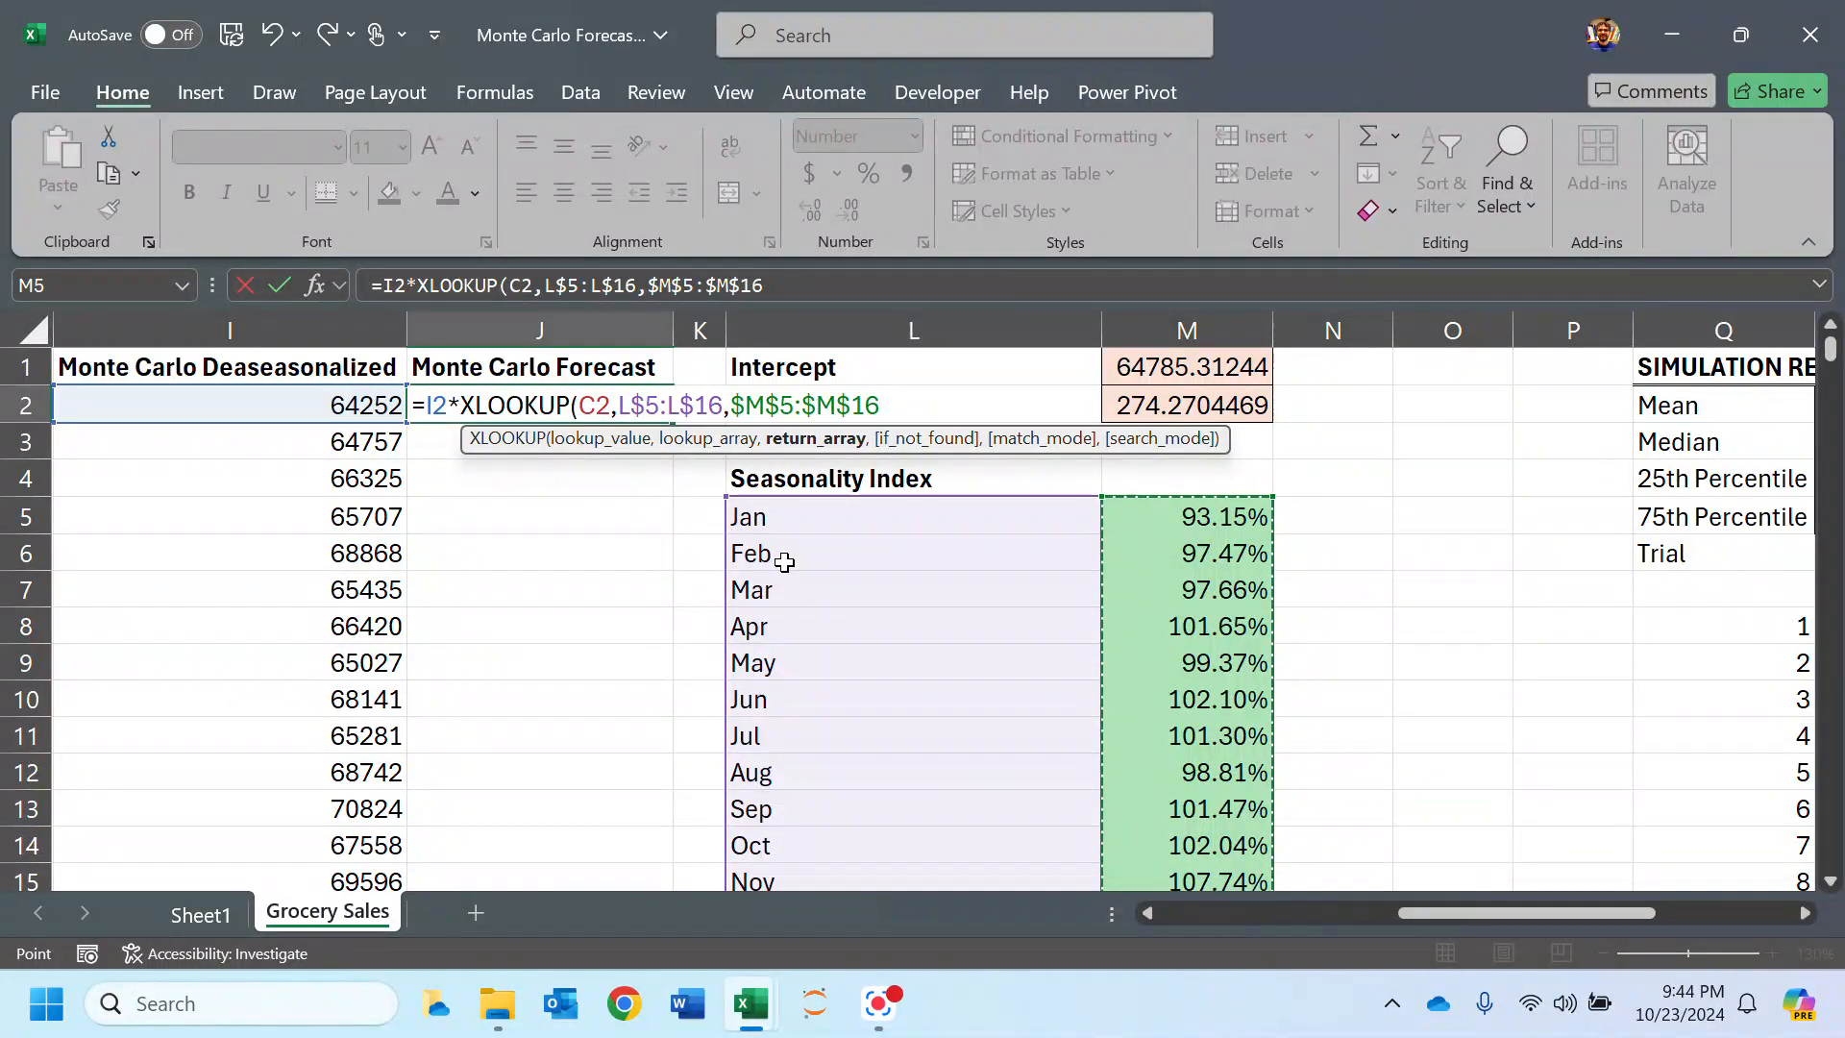
pyautogui.write(')')
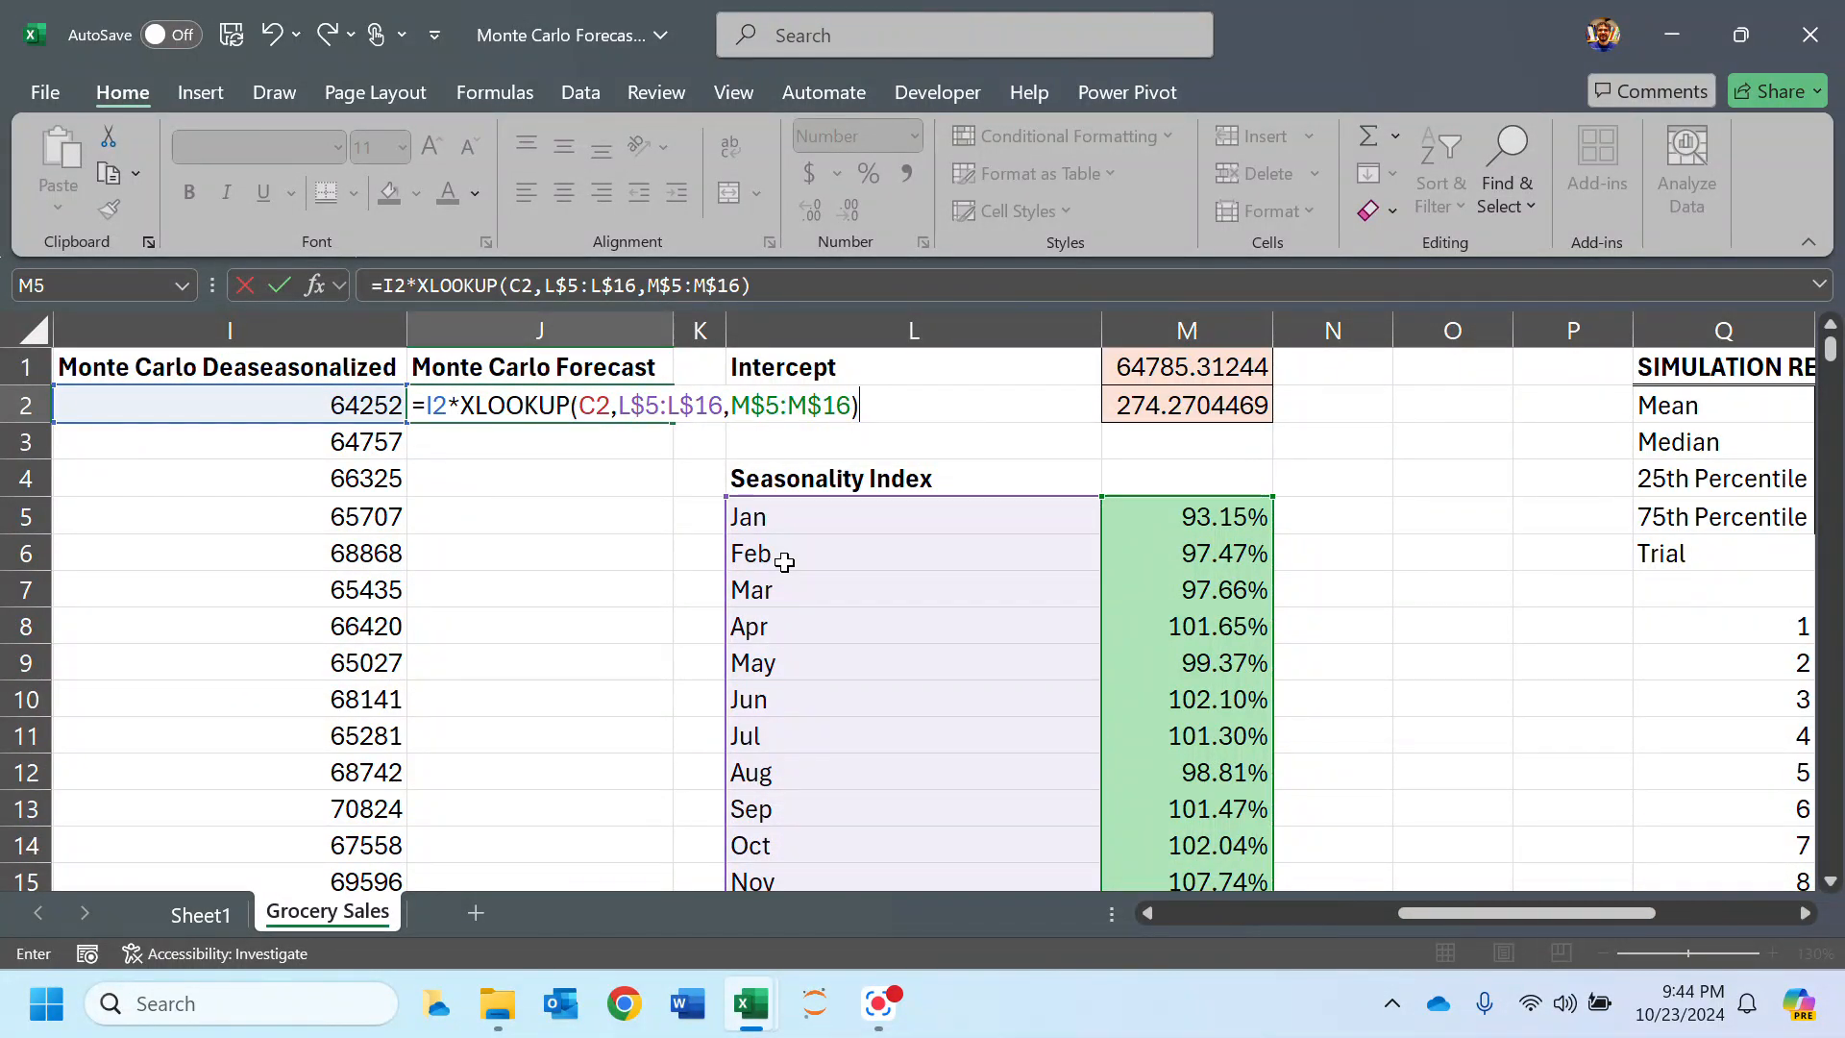
pyautogui.press('Return')
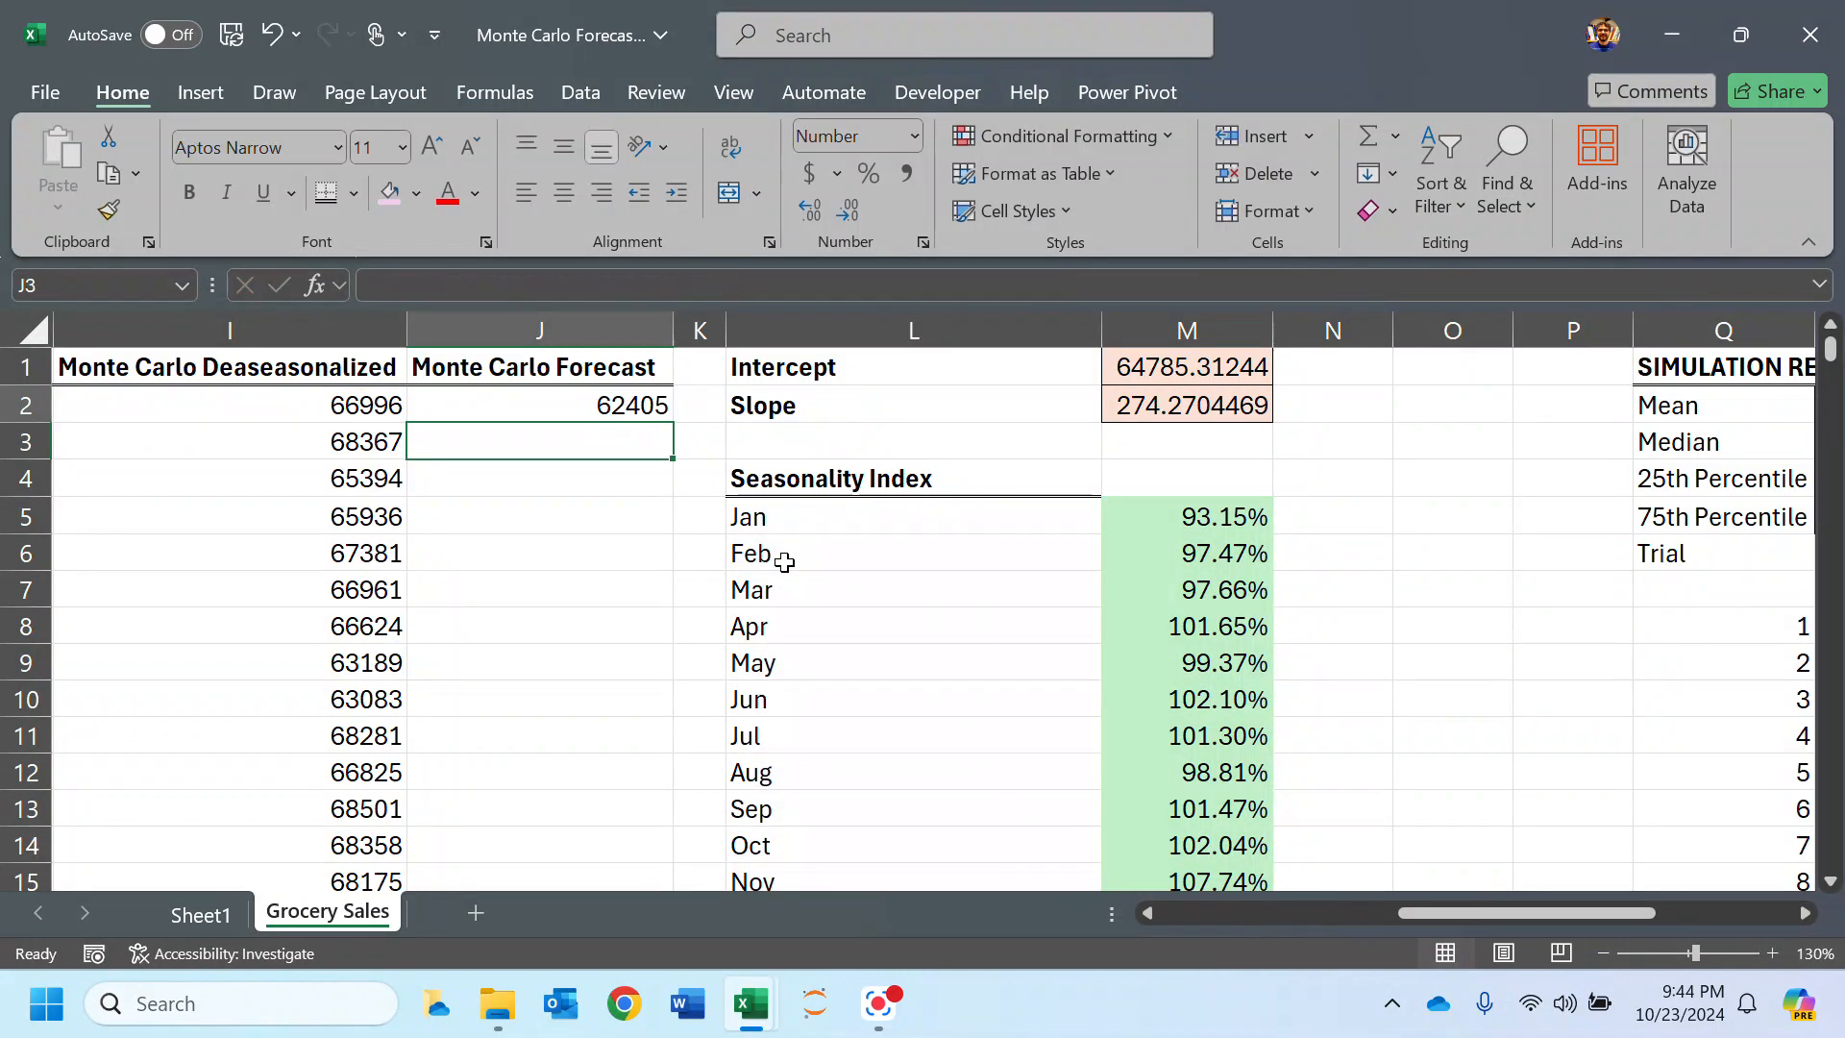
pyautogui.press('Up')
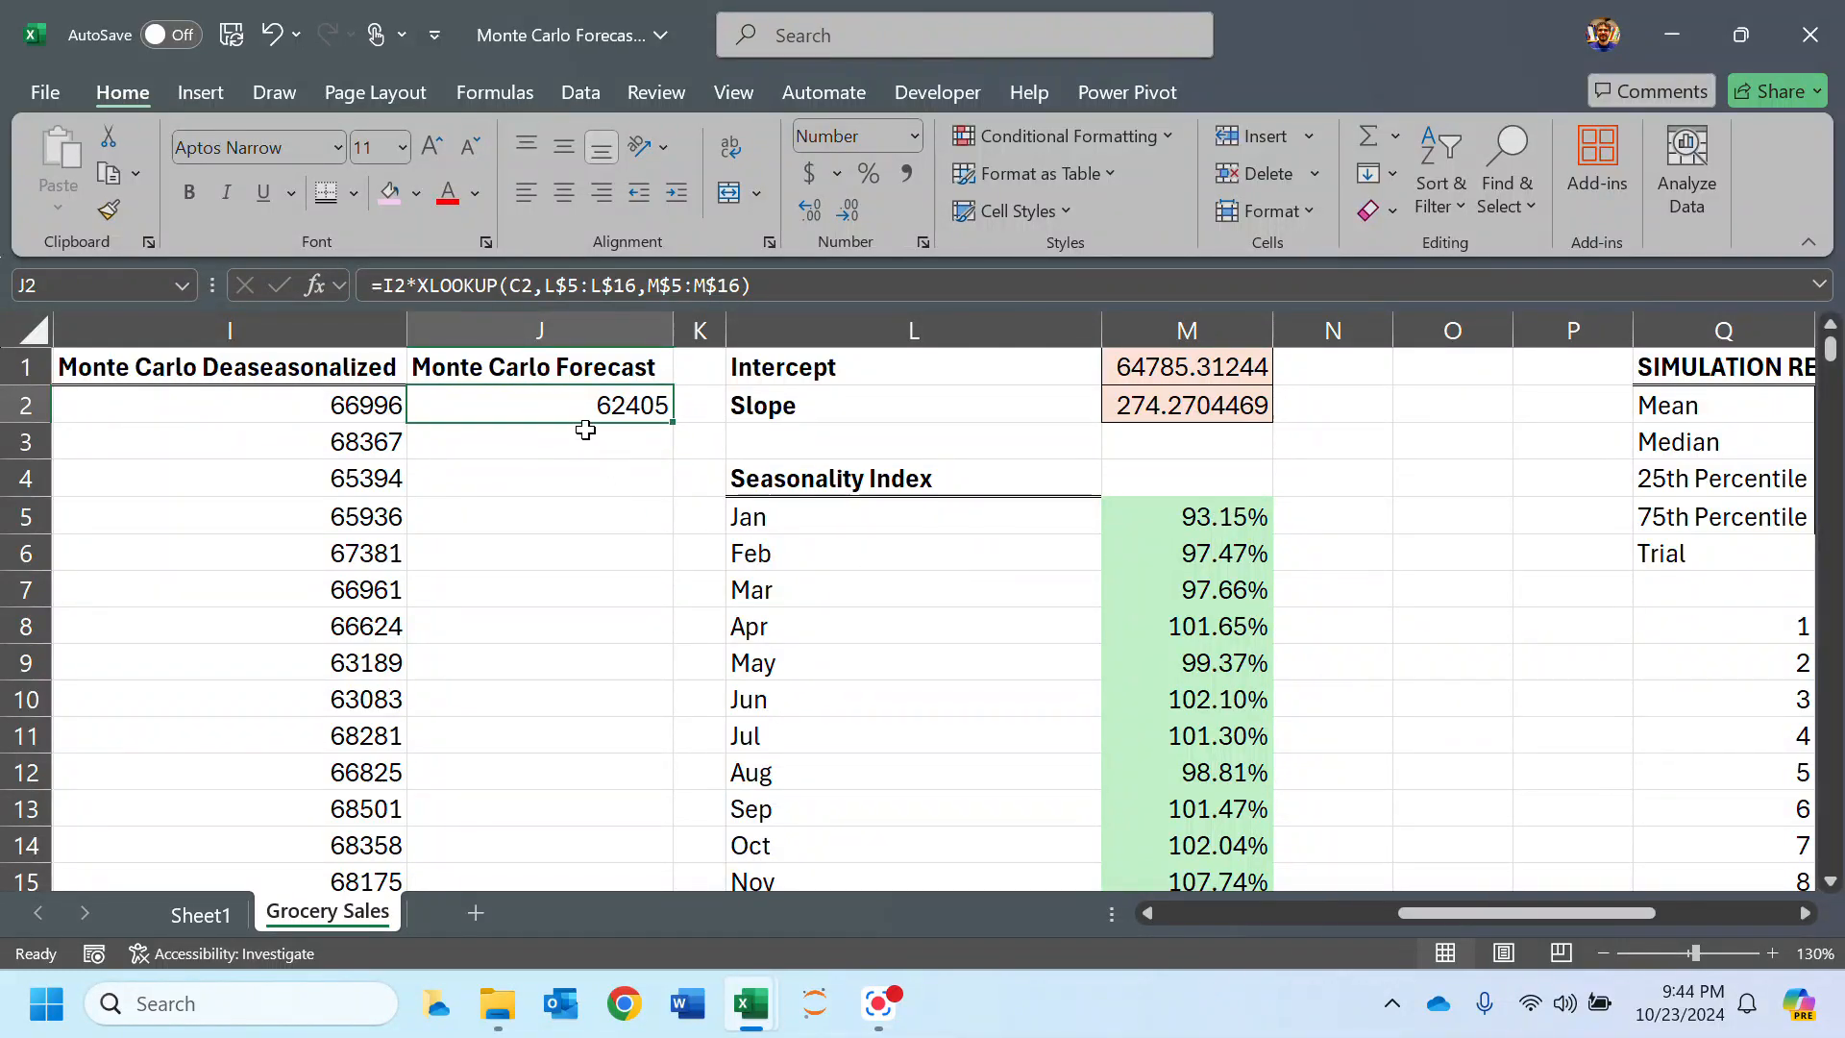
pyautogui.doubleClick(677, 421)
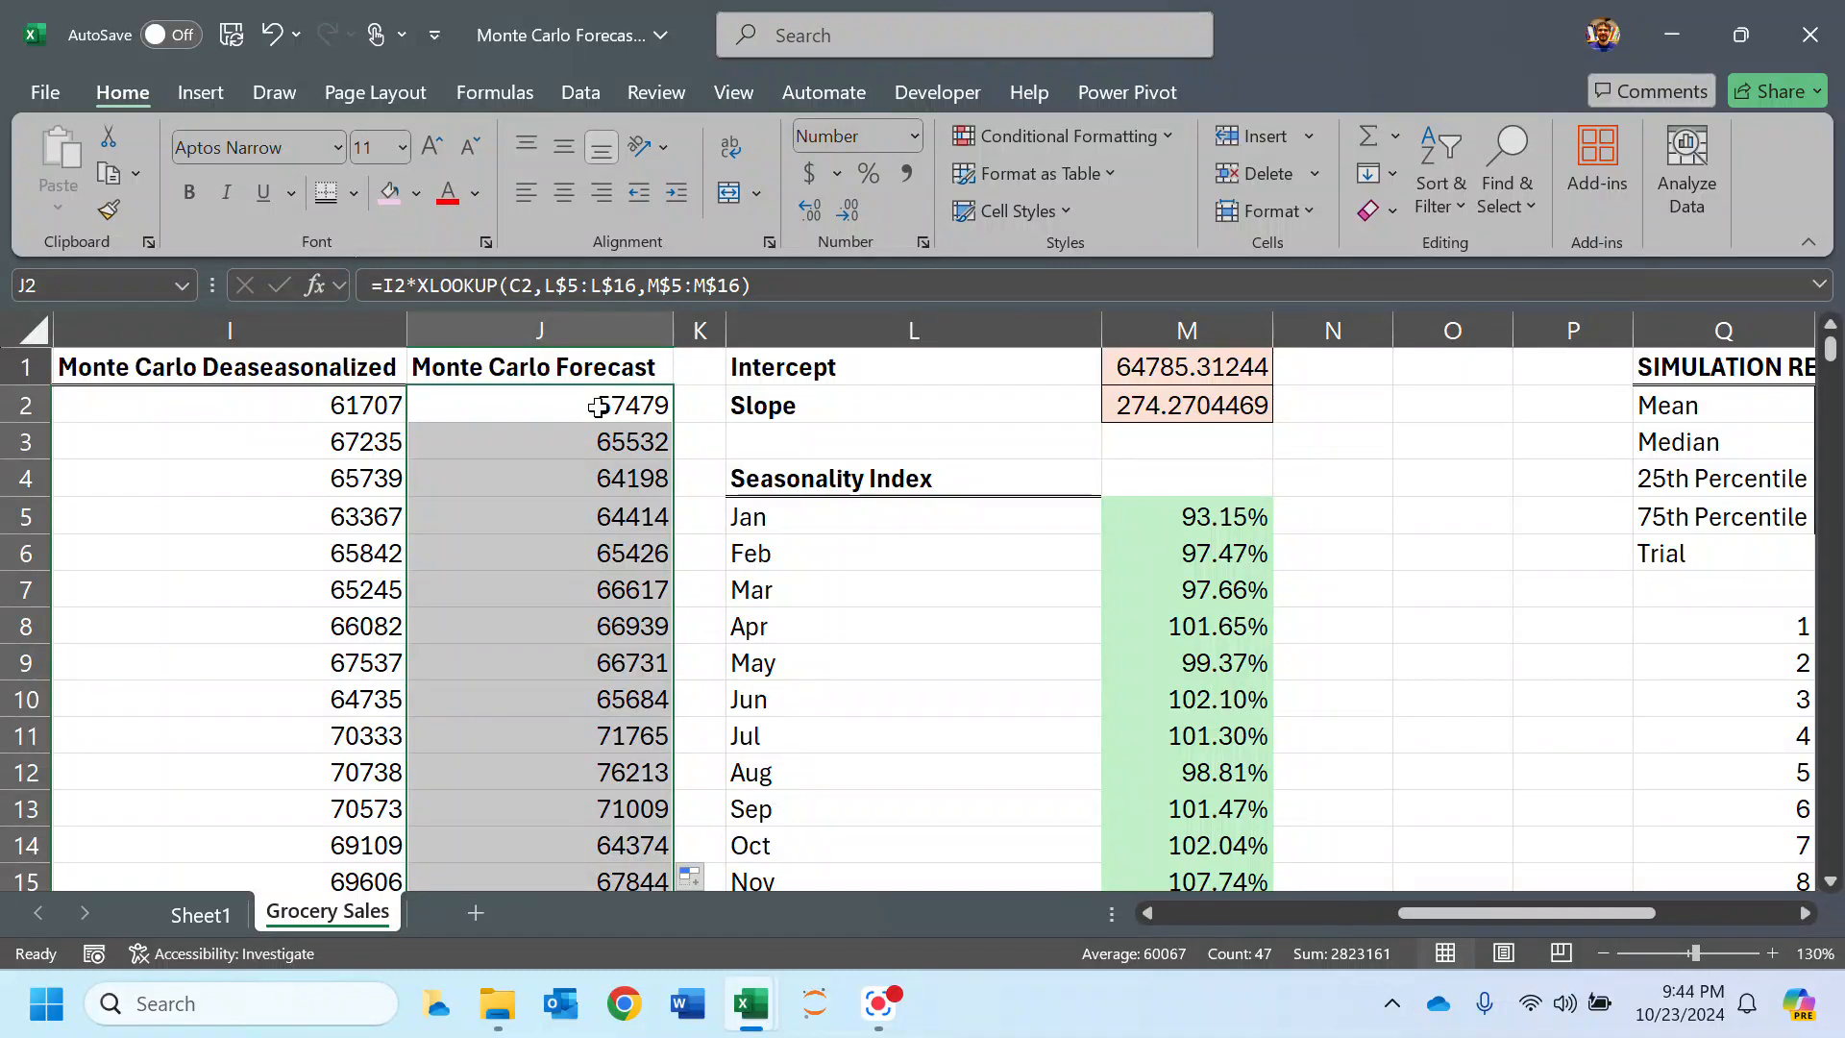
# Step: Clear the surplus error and Monte Carlo formulas in H42:J48, below the April 2024 row
pyautogui.scroll(-10, 597, 407)
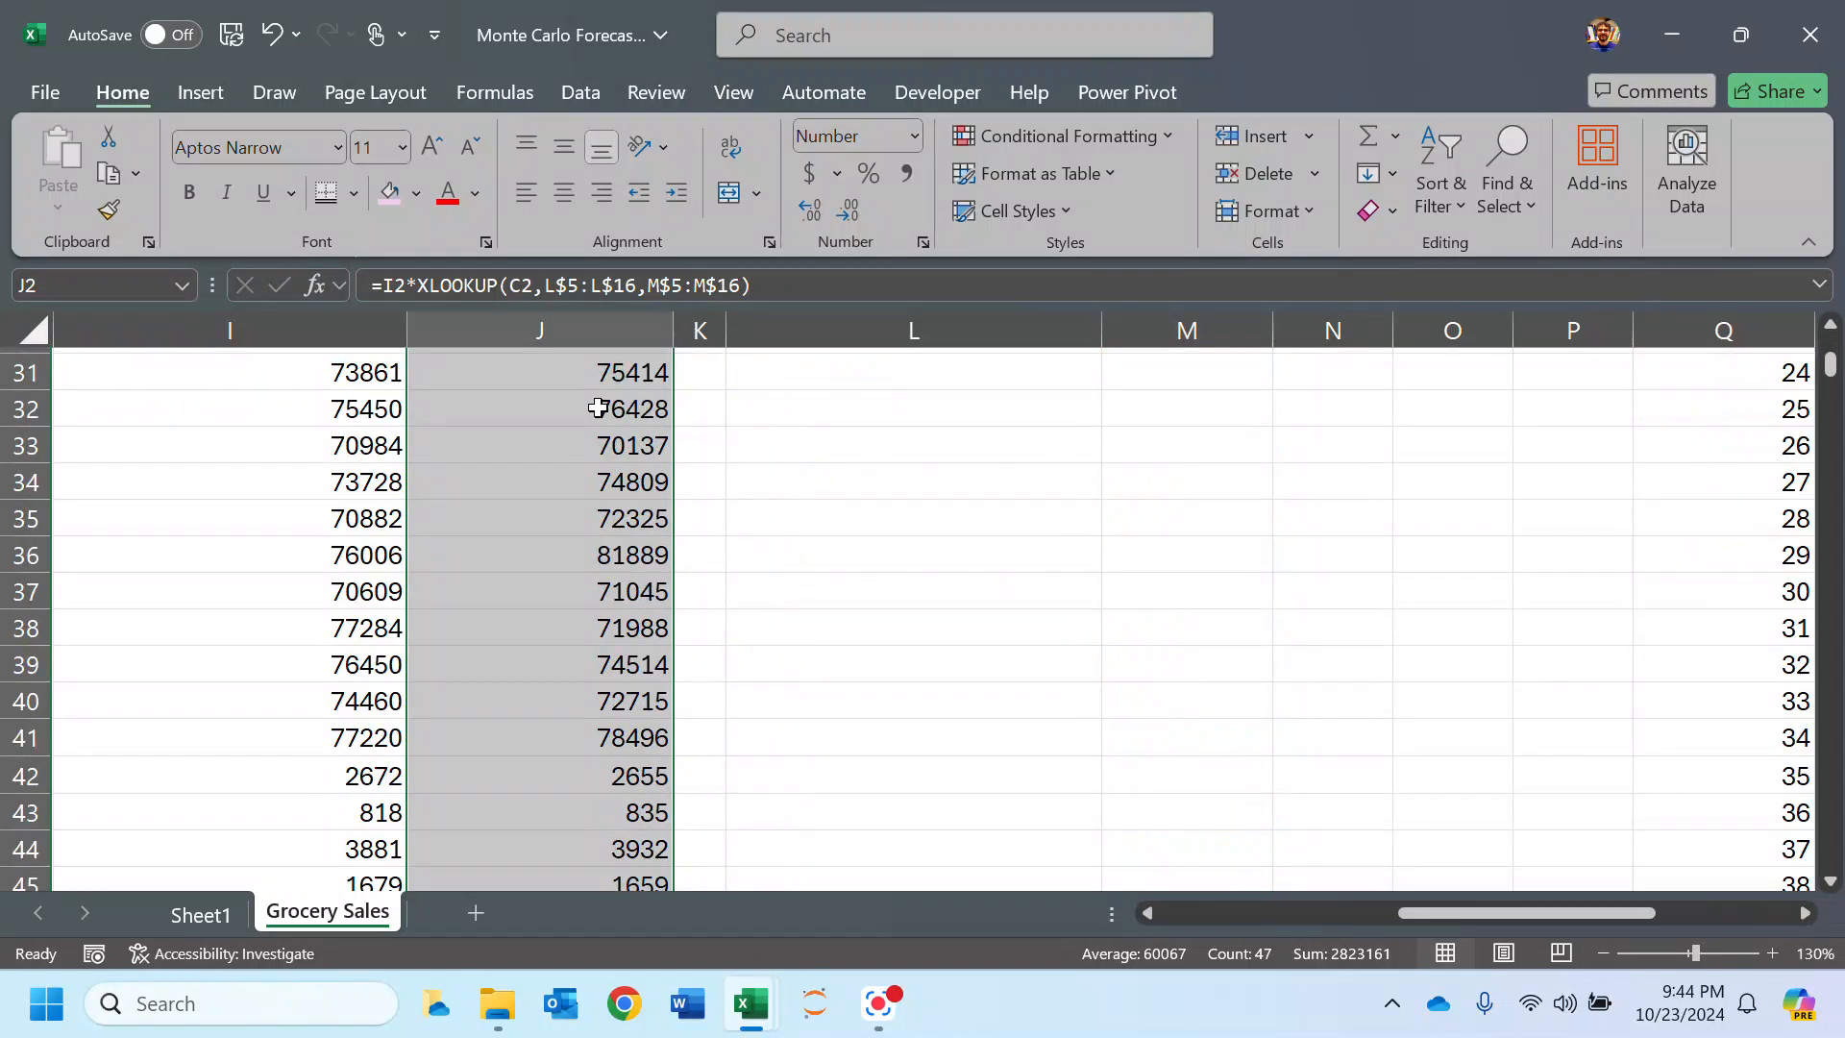
pyautogui.scroll(-5, 597, 408)
pyautogui.scroll(3, 598, 423)
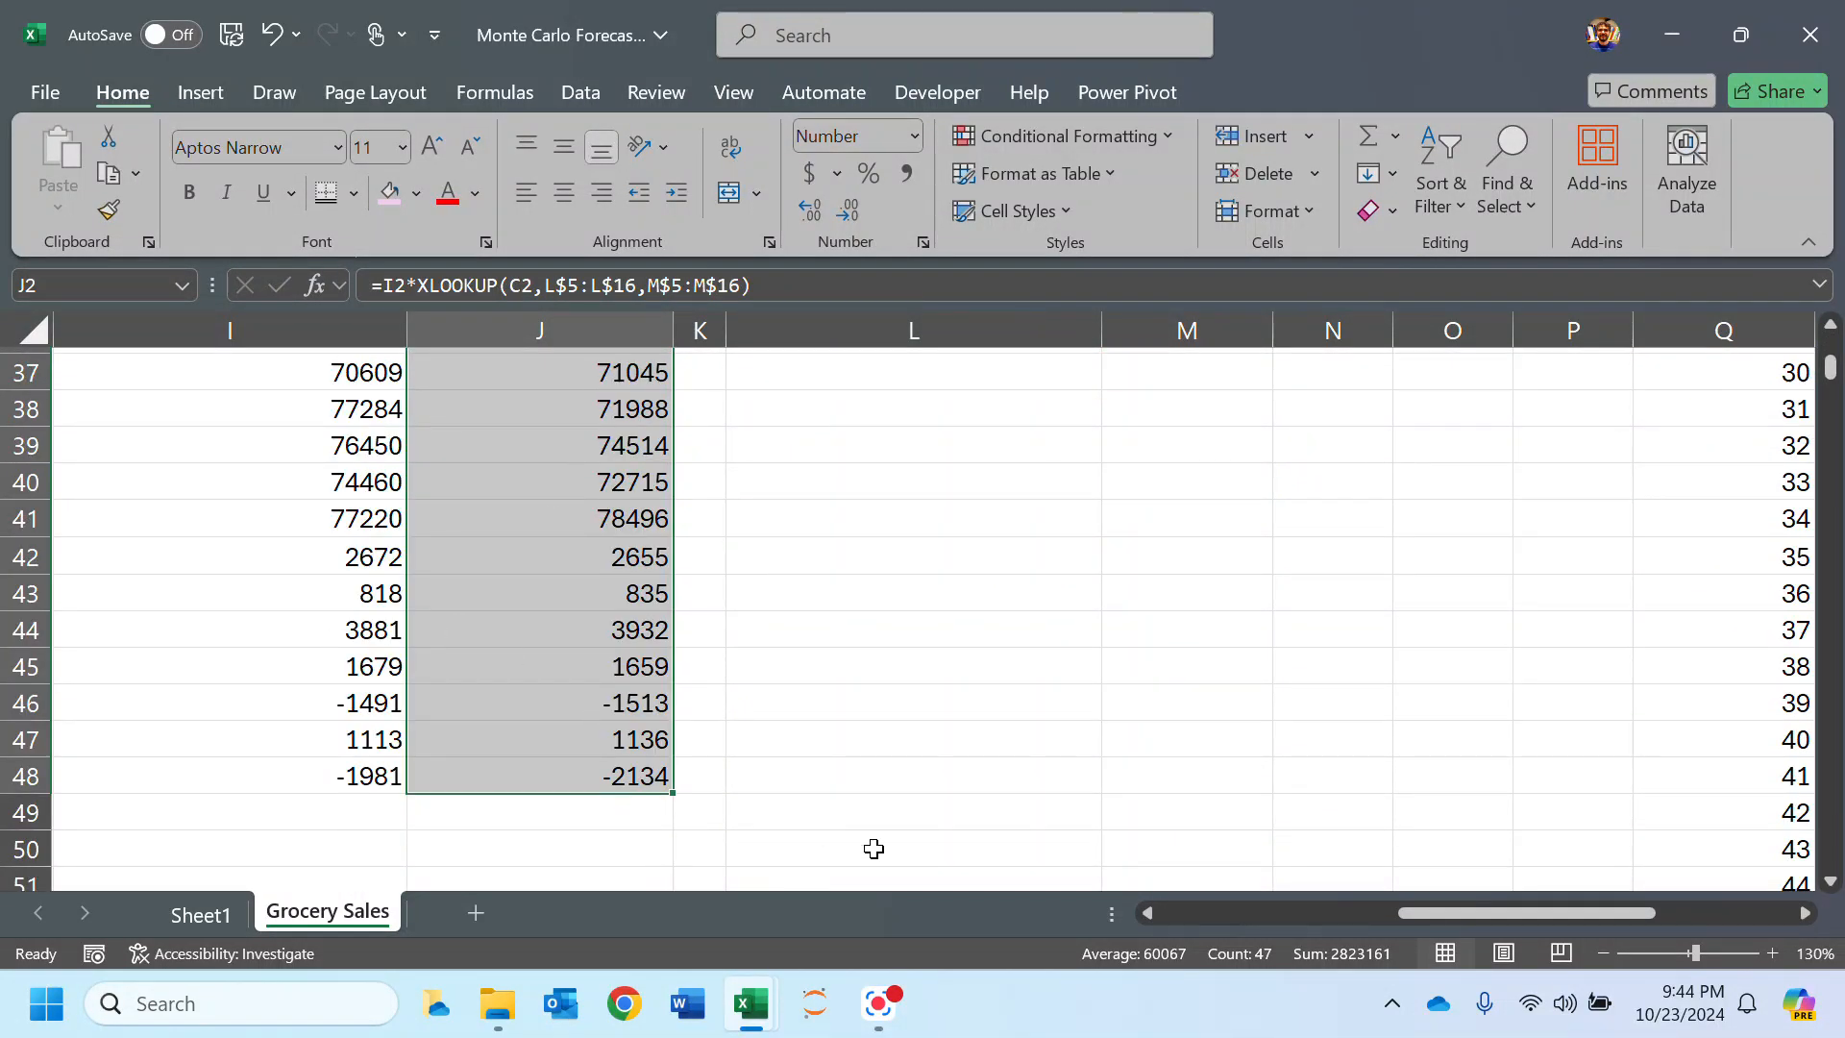
pyautogui.moveTo(1421, 913); pyautogui.dragTo(1312, 924)
pyautogui.moveTo(651, 570); pyautogui.dragTo(1183, 771)
pyautogui.press('Delete')
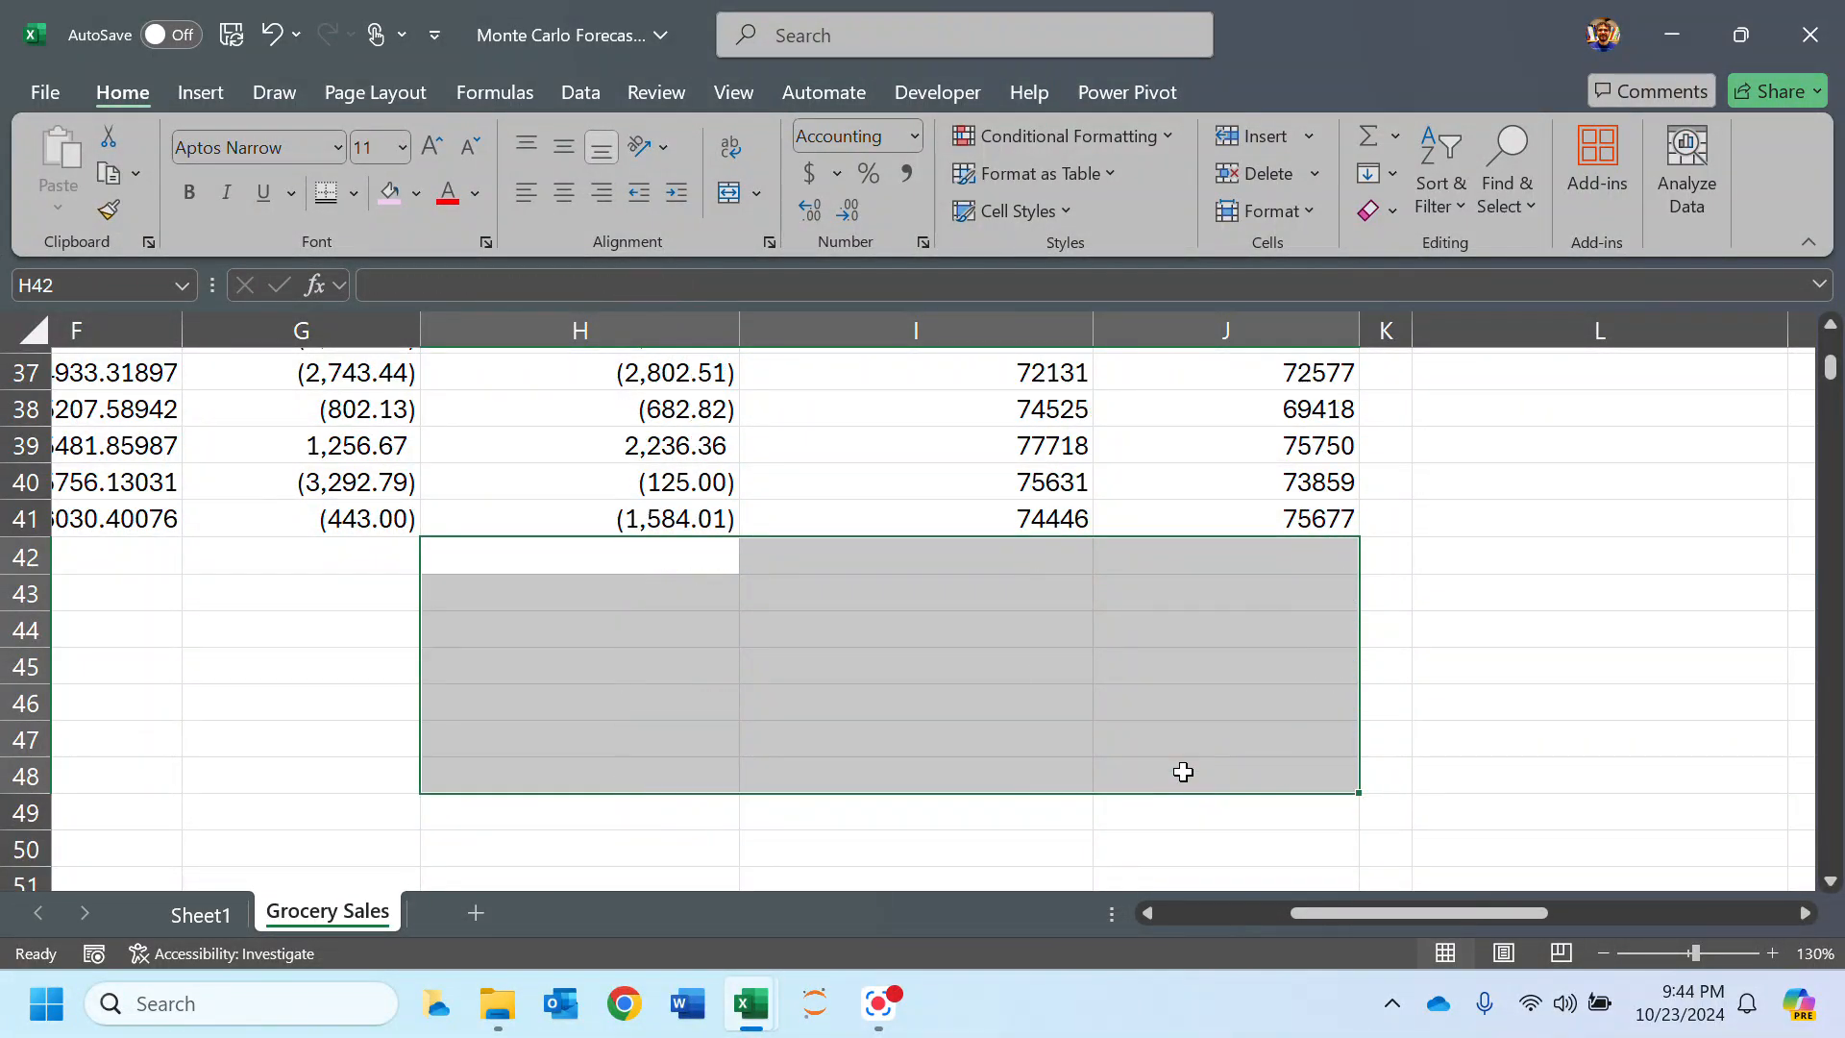
# Step: Examine the Monte Carlo Forecast column alongside the original sales, seasonality index and random error statistics
pyautogui.moveTo(1331, 911); pyautogui.dragTo(1178, 911)
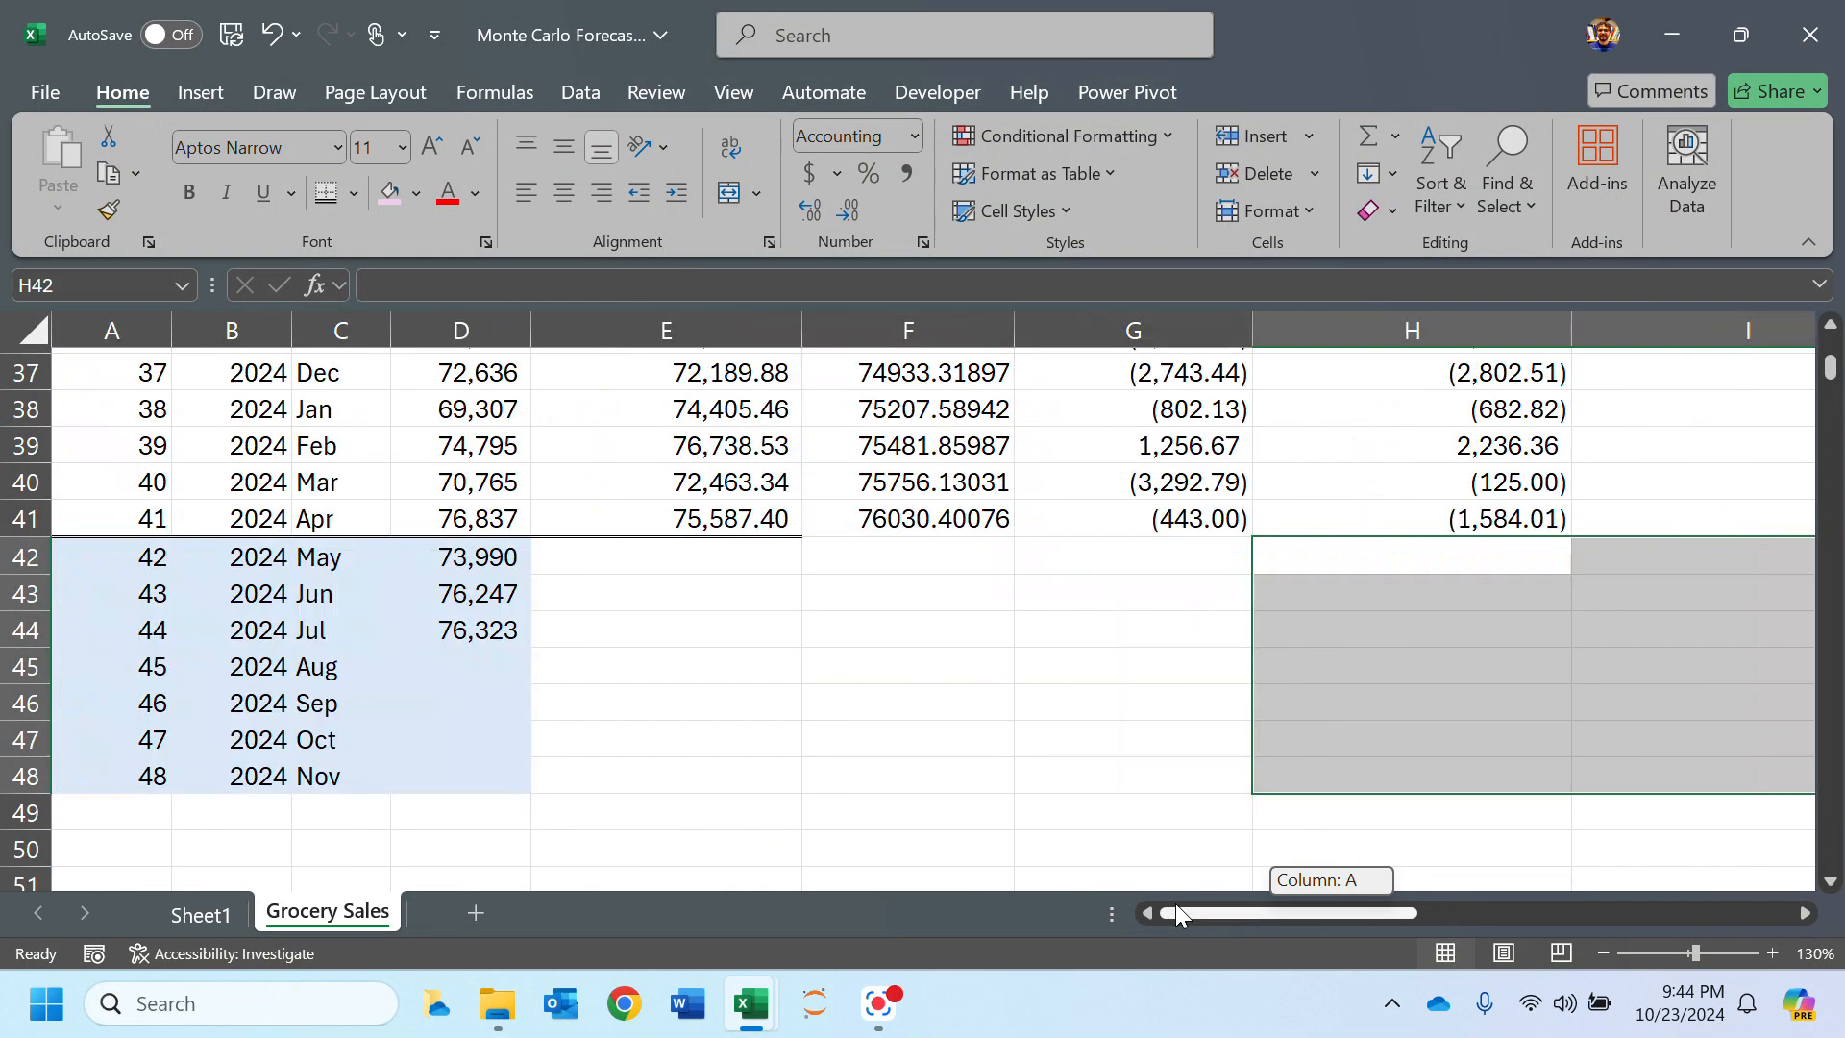
pyautogui.scroll(12, 1441, 712)
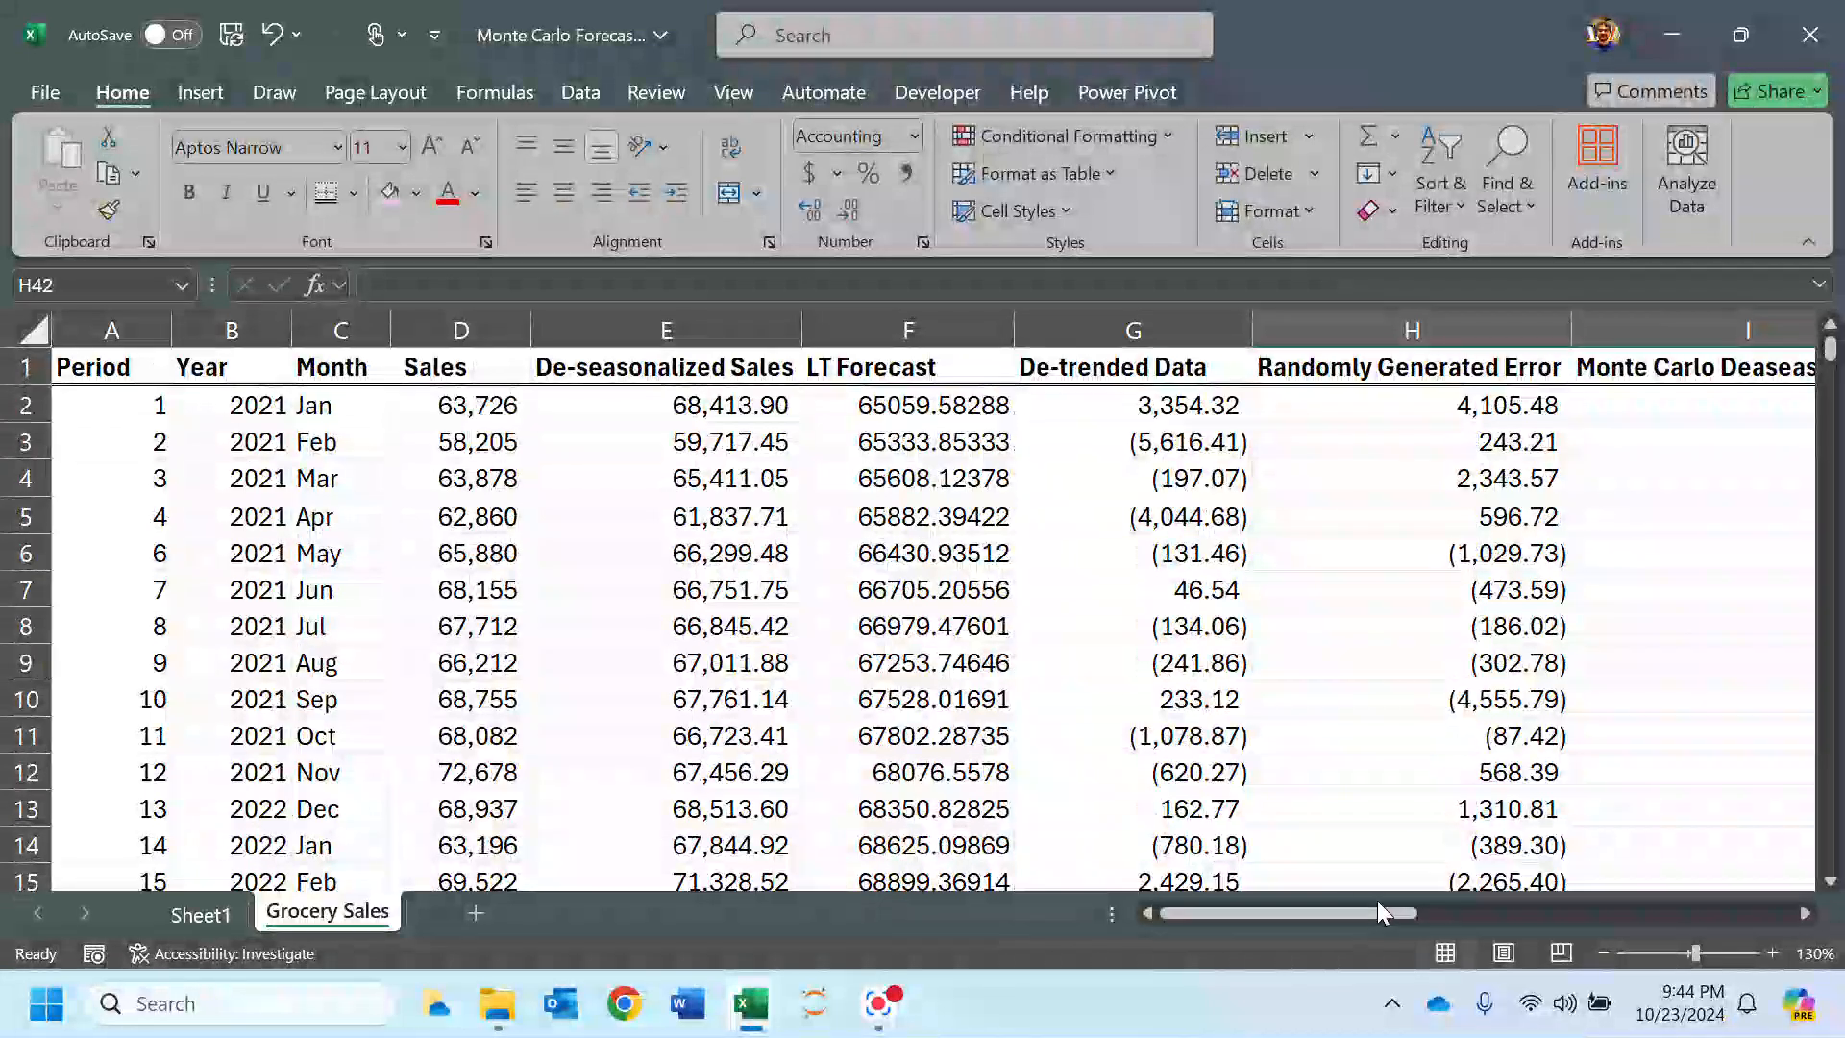
pyautogui.moveTo(1347, 905); pyautogui.dragTo(1505, 913)
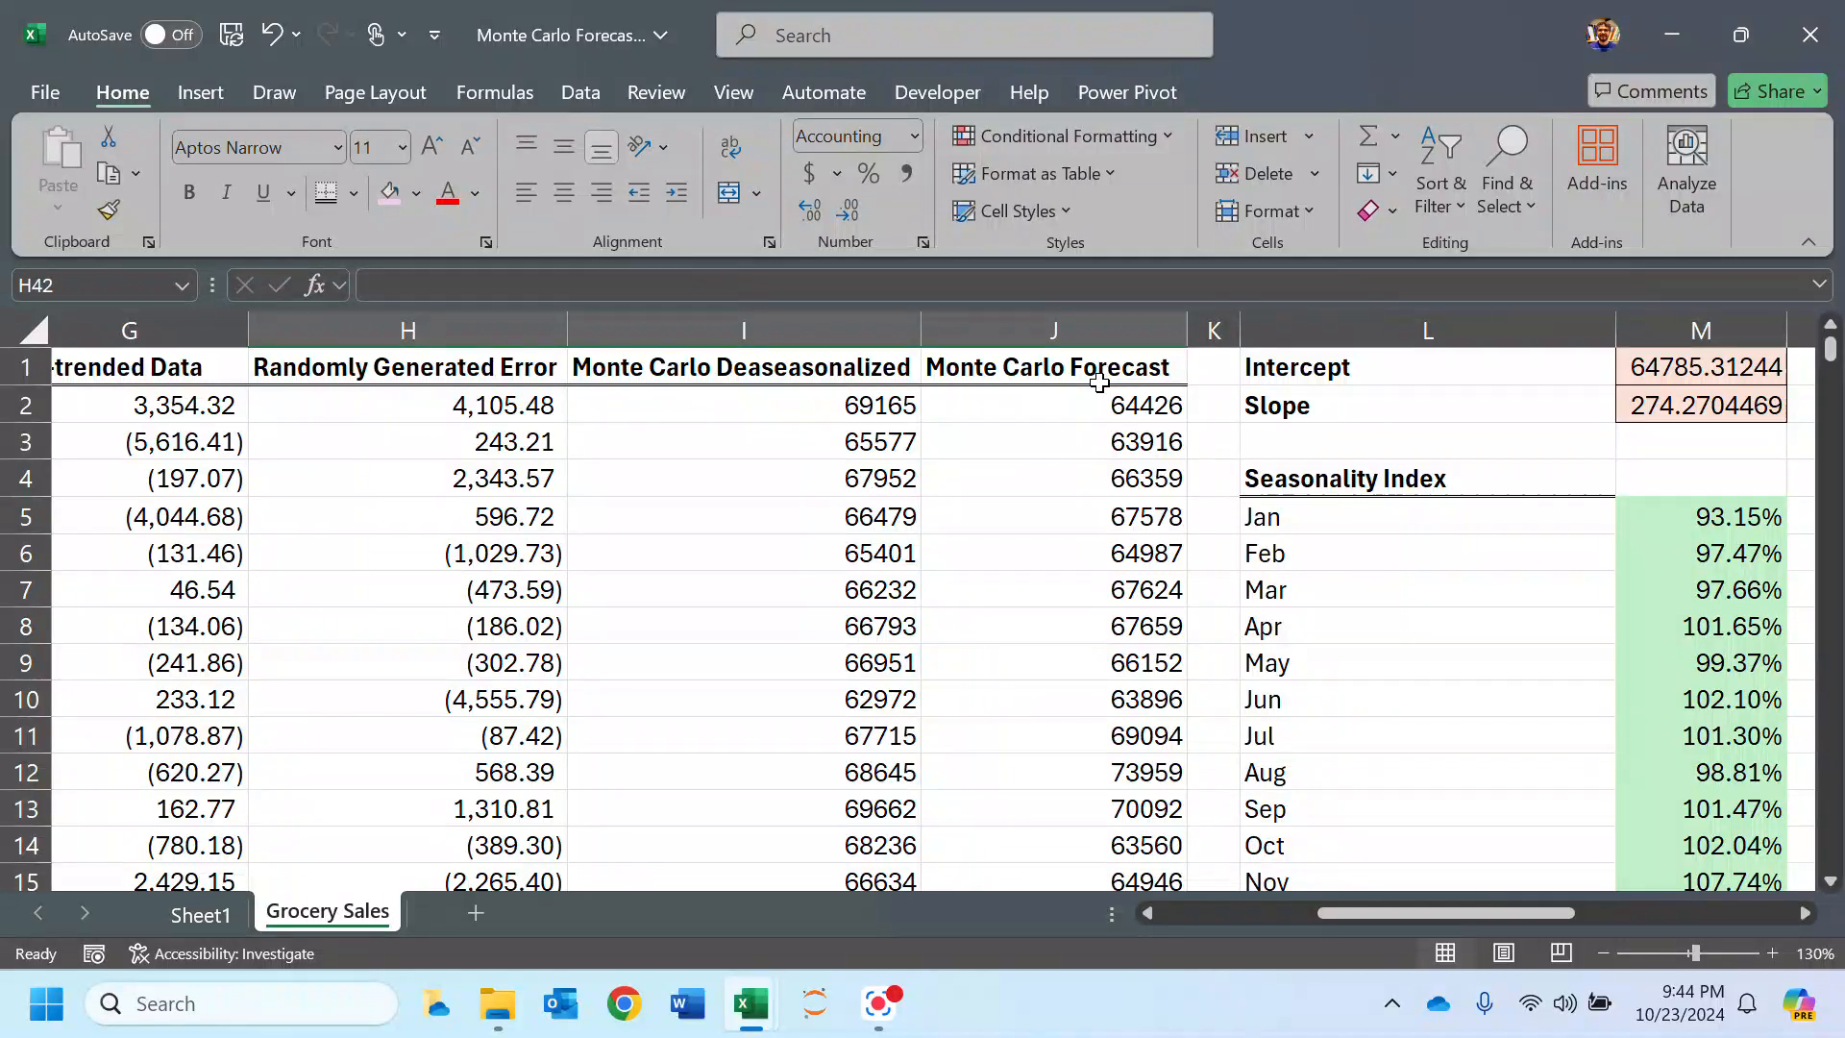
pyautogui.scroll(-4, 1099, 382)
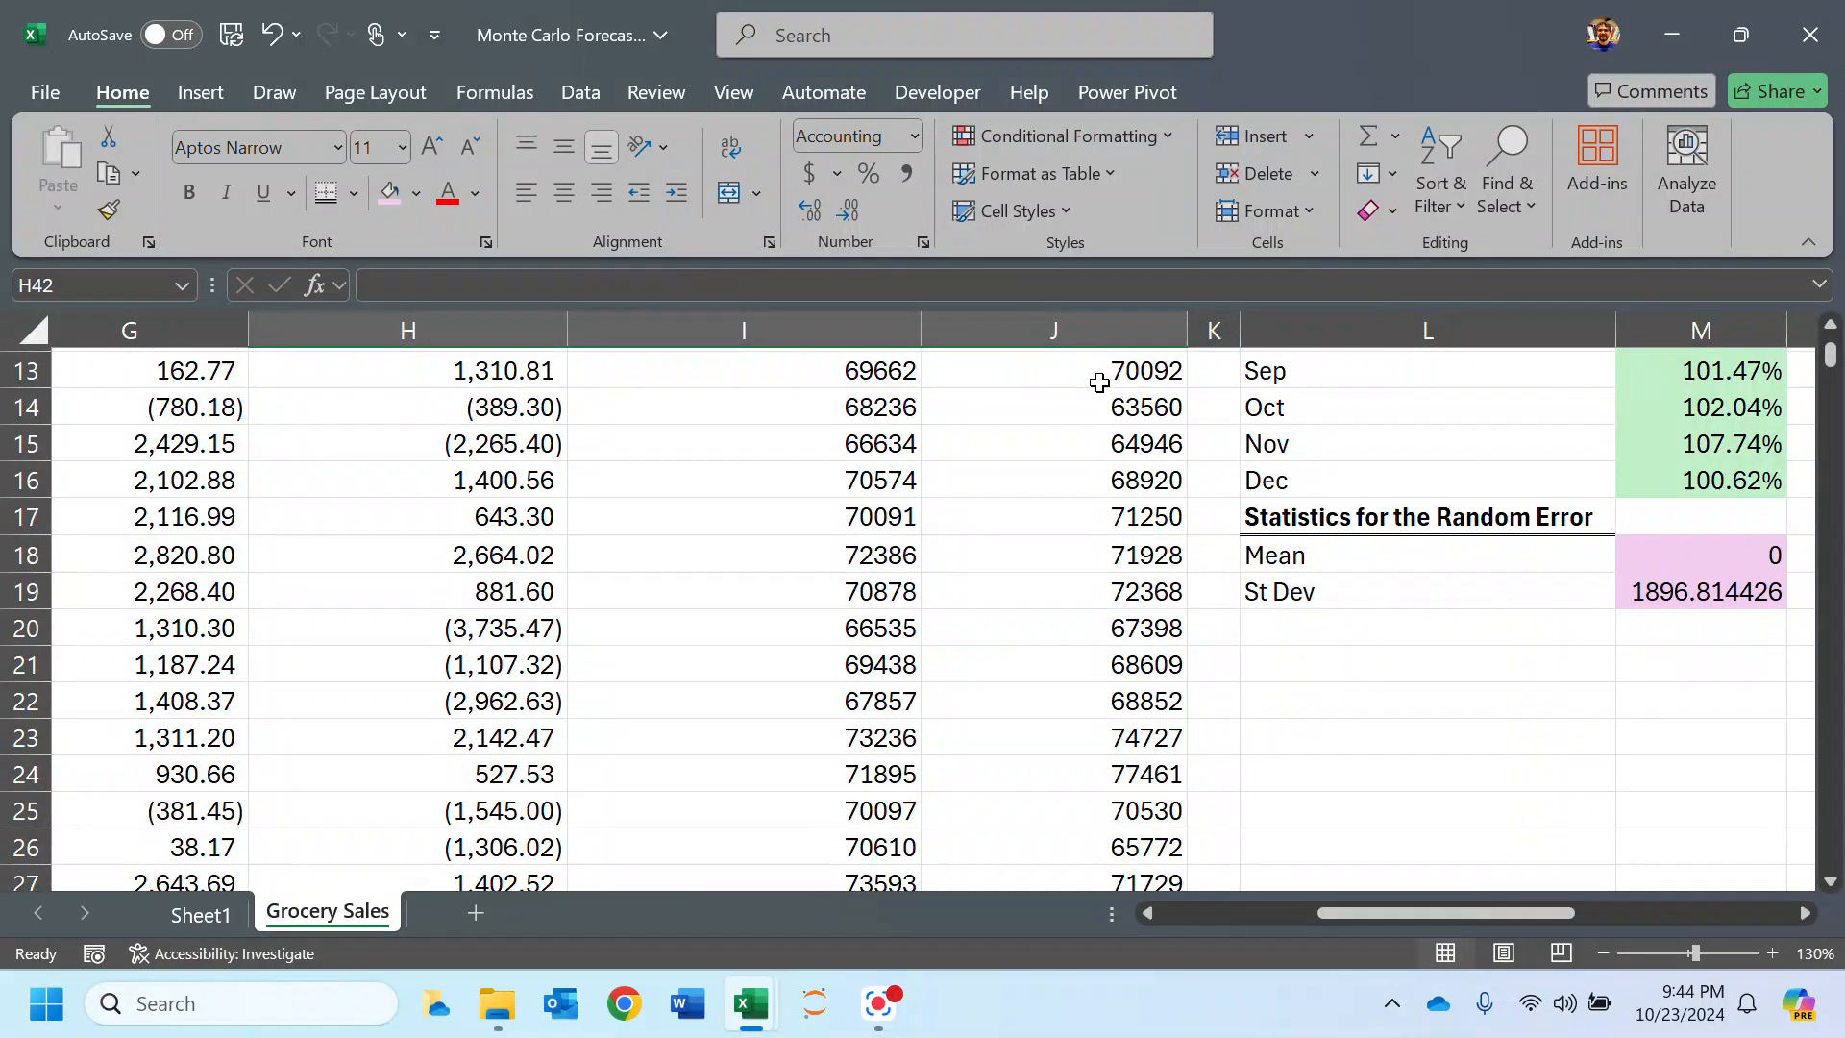
pyautogui.scroll(4, 1099, 382)
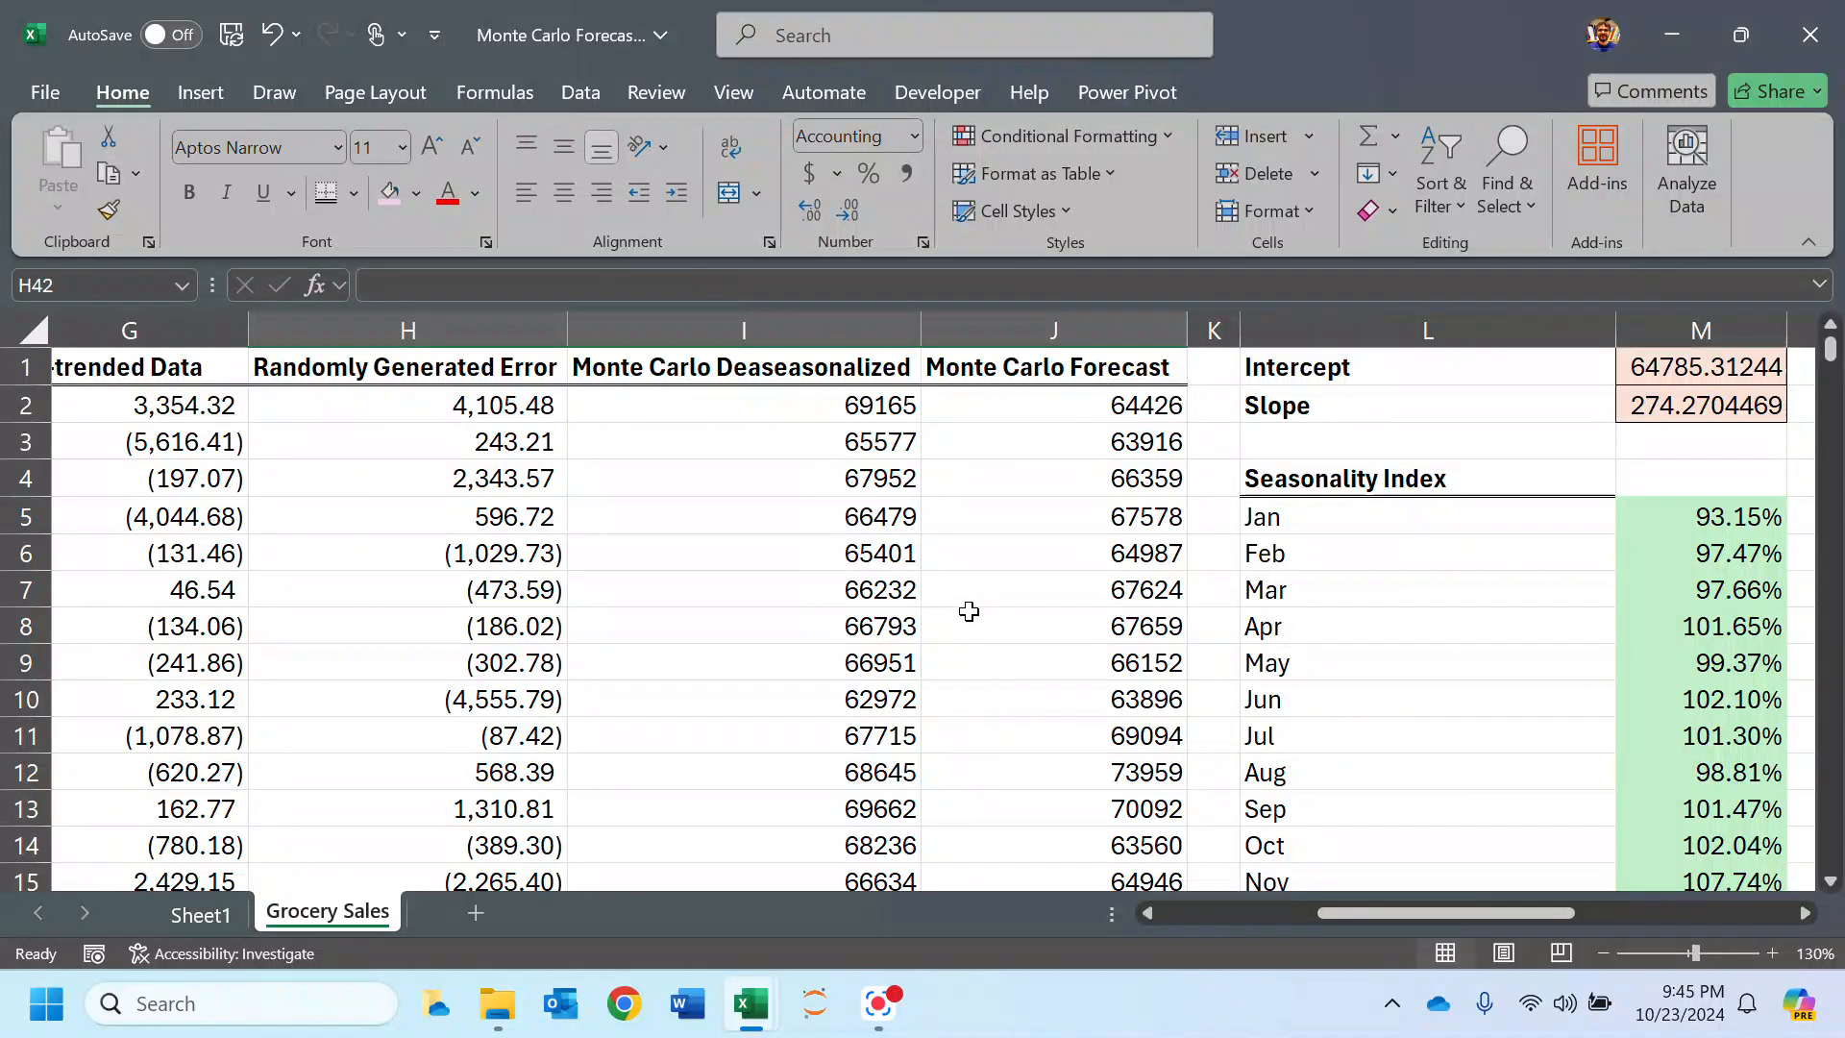
pyautogui.scroll(-1, 1010, 653)
pyautogui.scroll(1, 1018, 663)
pyautogui.moveTo(1453, 909); pyautogui.dragTo(1287, 924)
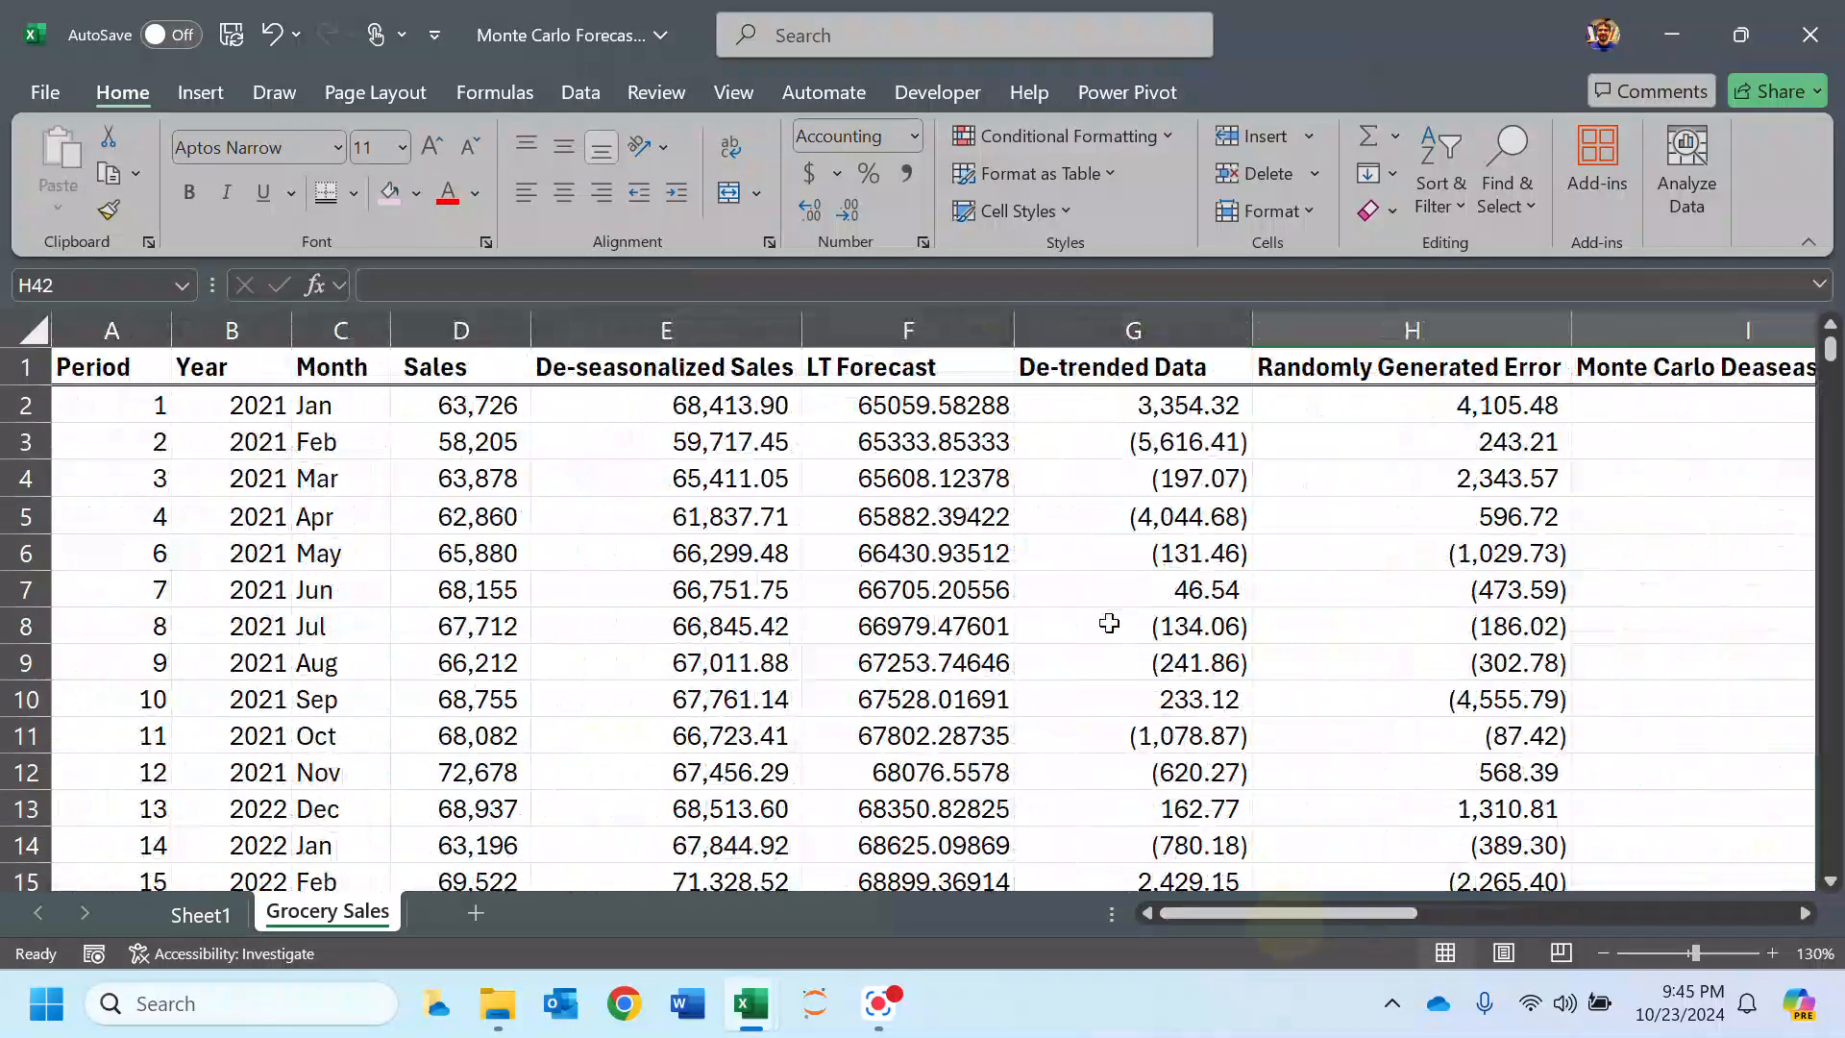
# Step: Select the Sales data D1:D41 together with the Monte Carlo Forecast data J1:J41 as the source for a chart
pyautogui.keyDown('ctrl'); pyautogui.scroll(-1, 1120, 618); pyautogui.keyUp('ctrl')
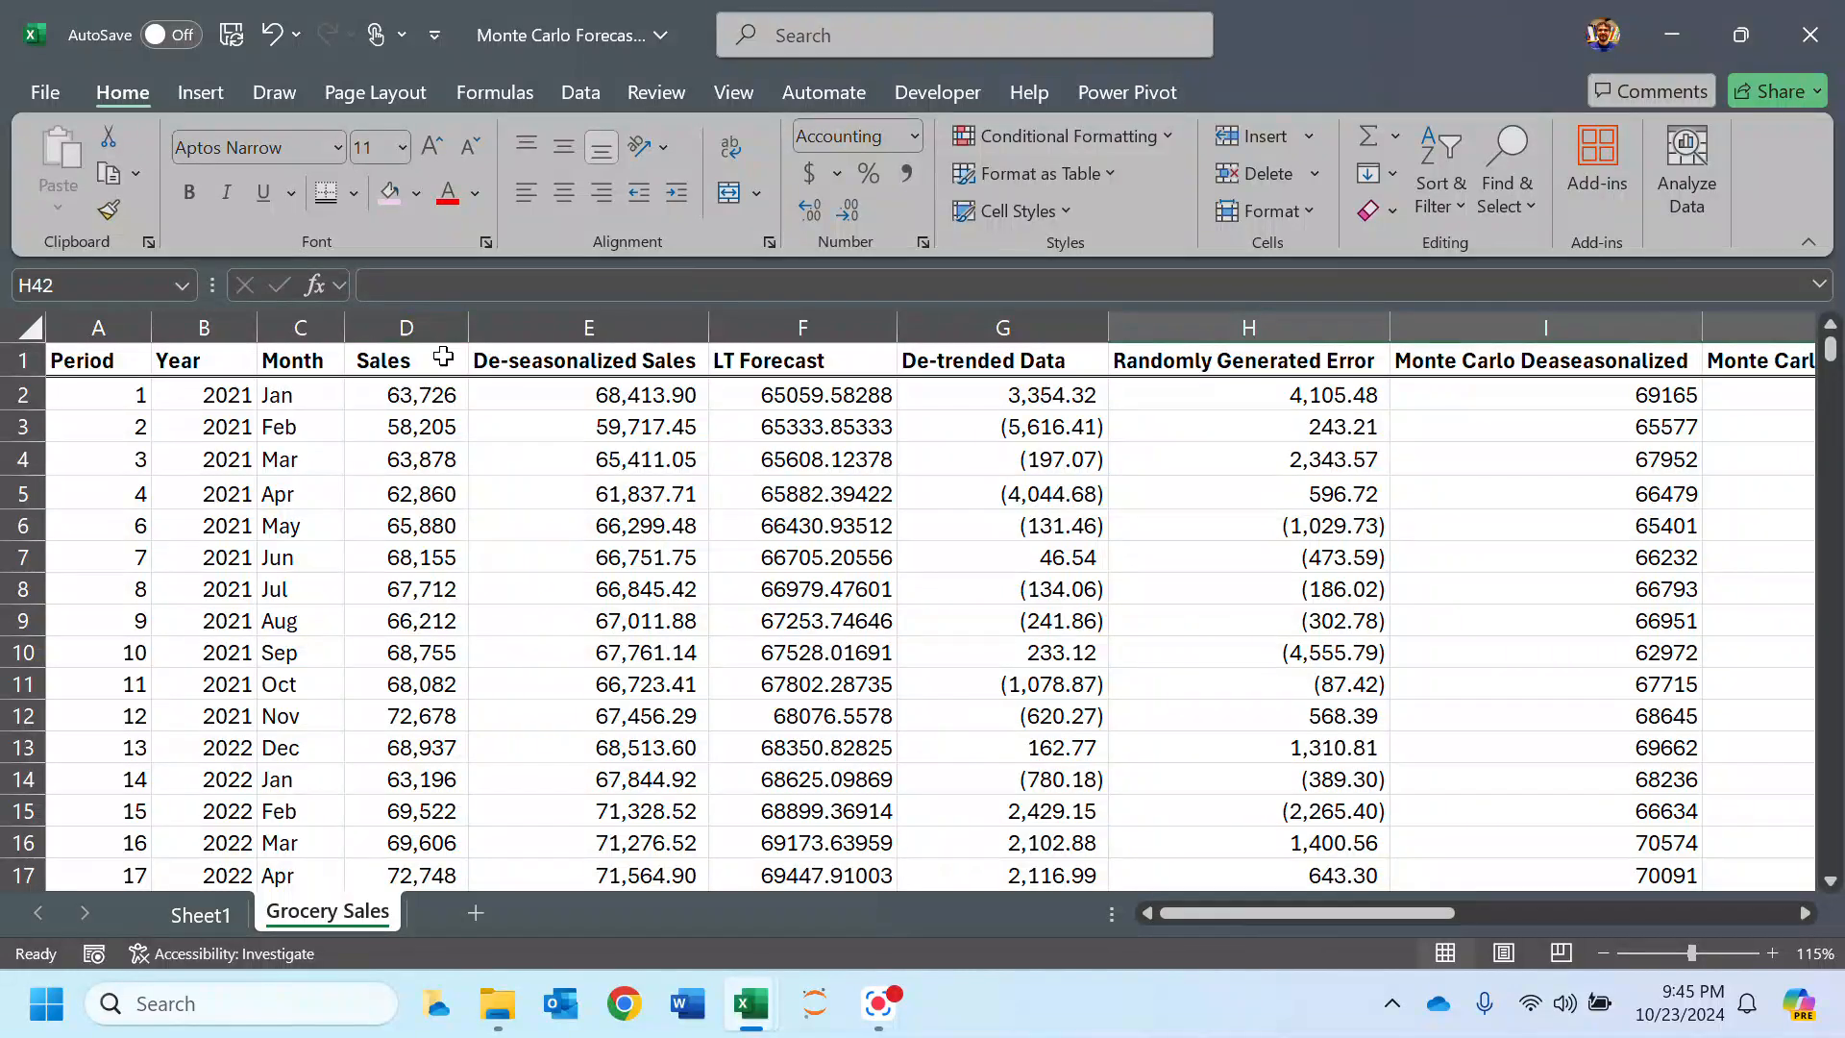
pyautogui.keyDown('ctrl'); pyautogui.scroll(-2, 443, 355); pyautogui.keyUp('ctrl')
pyautogui.moveTo(303, 347); pyautogui.dragTo(314, 834)
pyautogui.scroll(7, 391, 582)
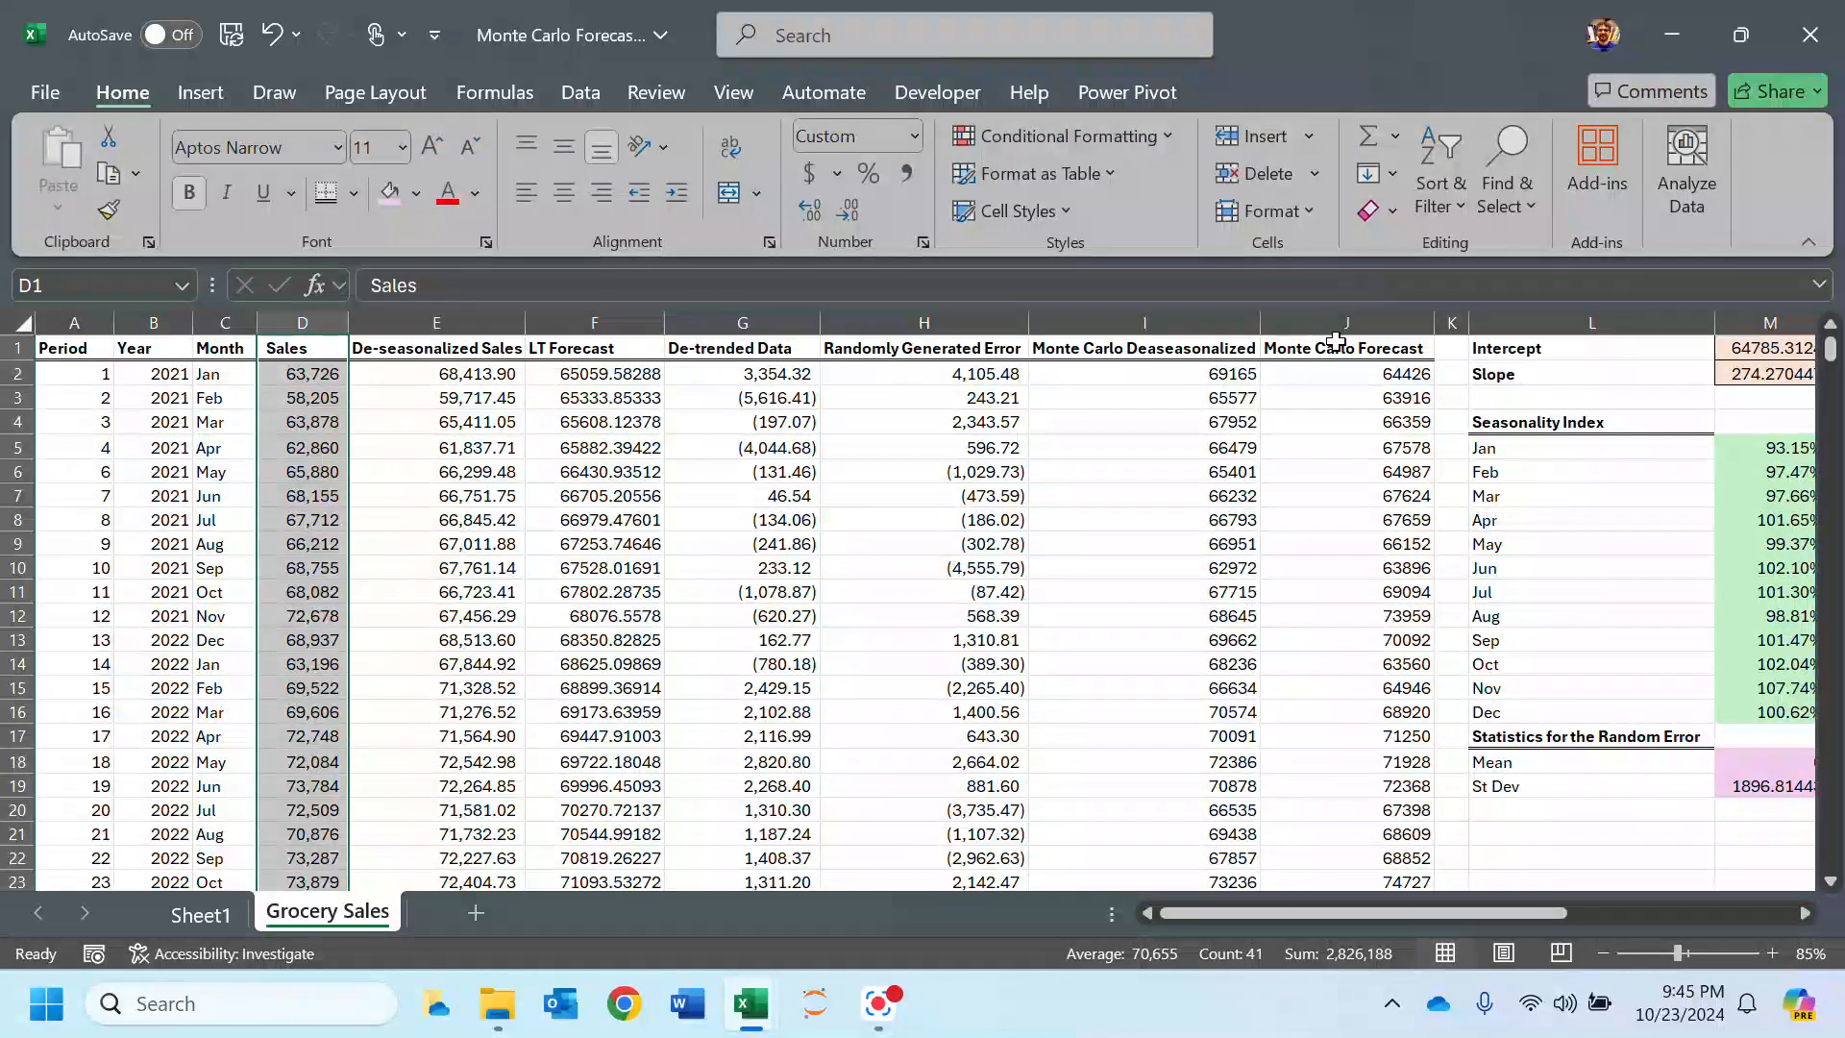
pyautogui.moveTo(1335, 347); pyautogui.dragTo(1396, 776)
pyautogui.scroll(7, 1396, 777)
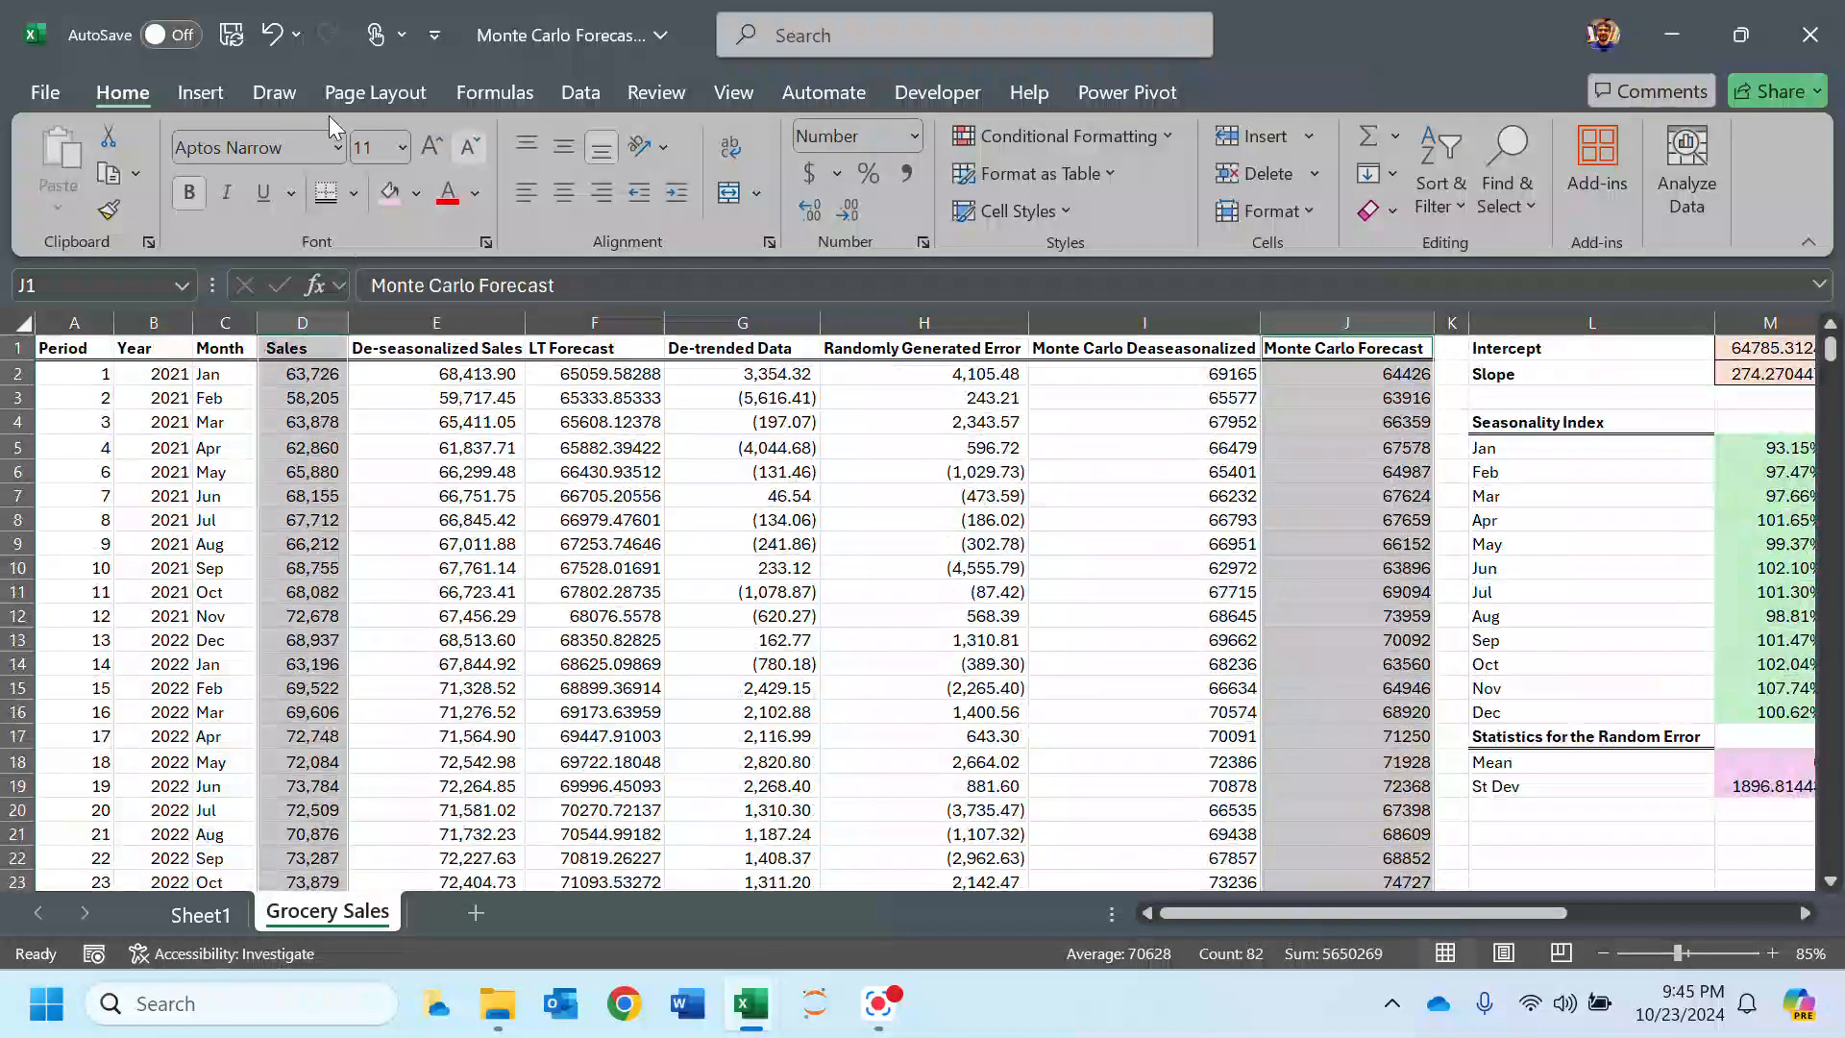
pyautogui.click(222, 91)
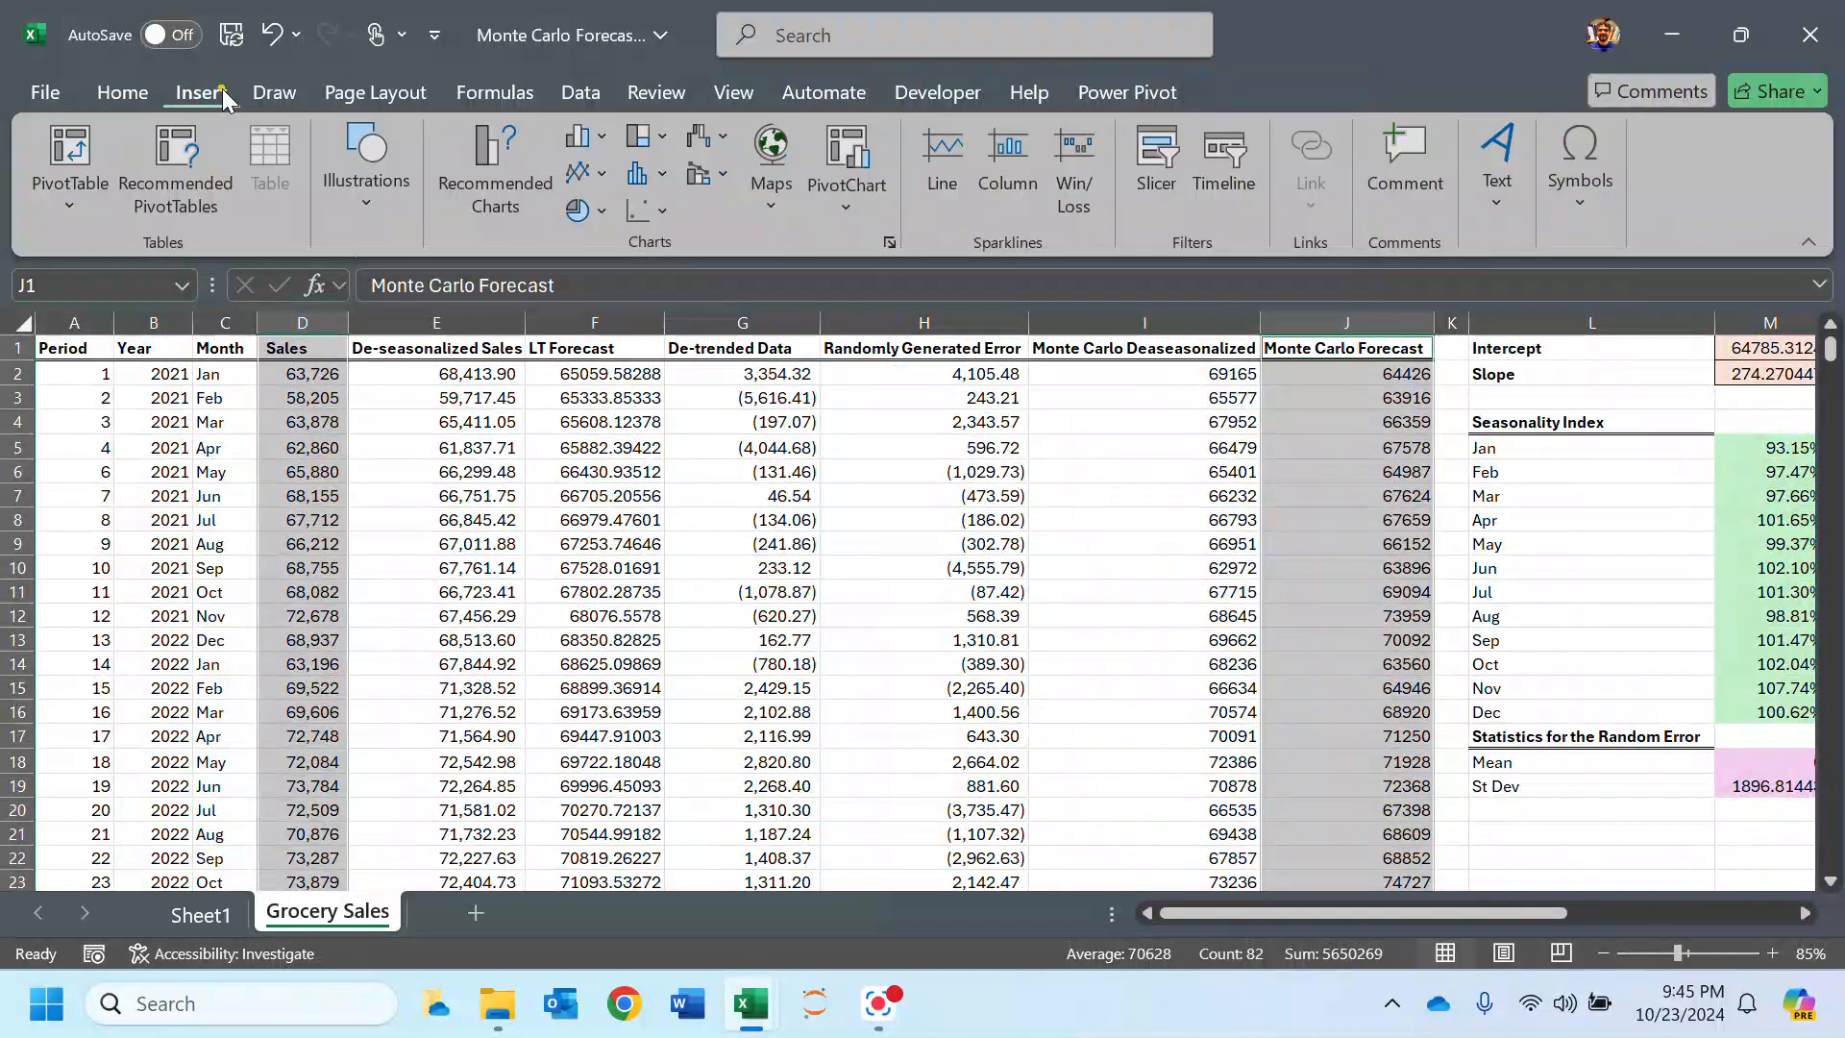
# Step: Insert a 2-D line chart with markers comparing the selected Sales and Monte Carlo Forecast columns
pyautogui.click(584, 173)
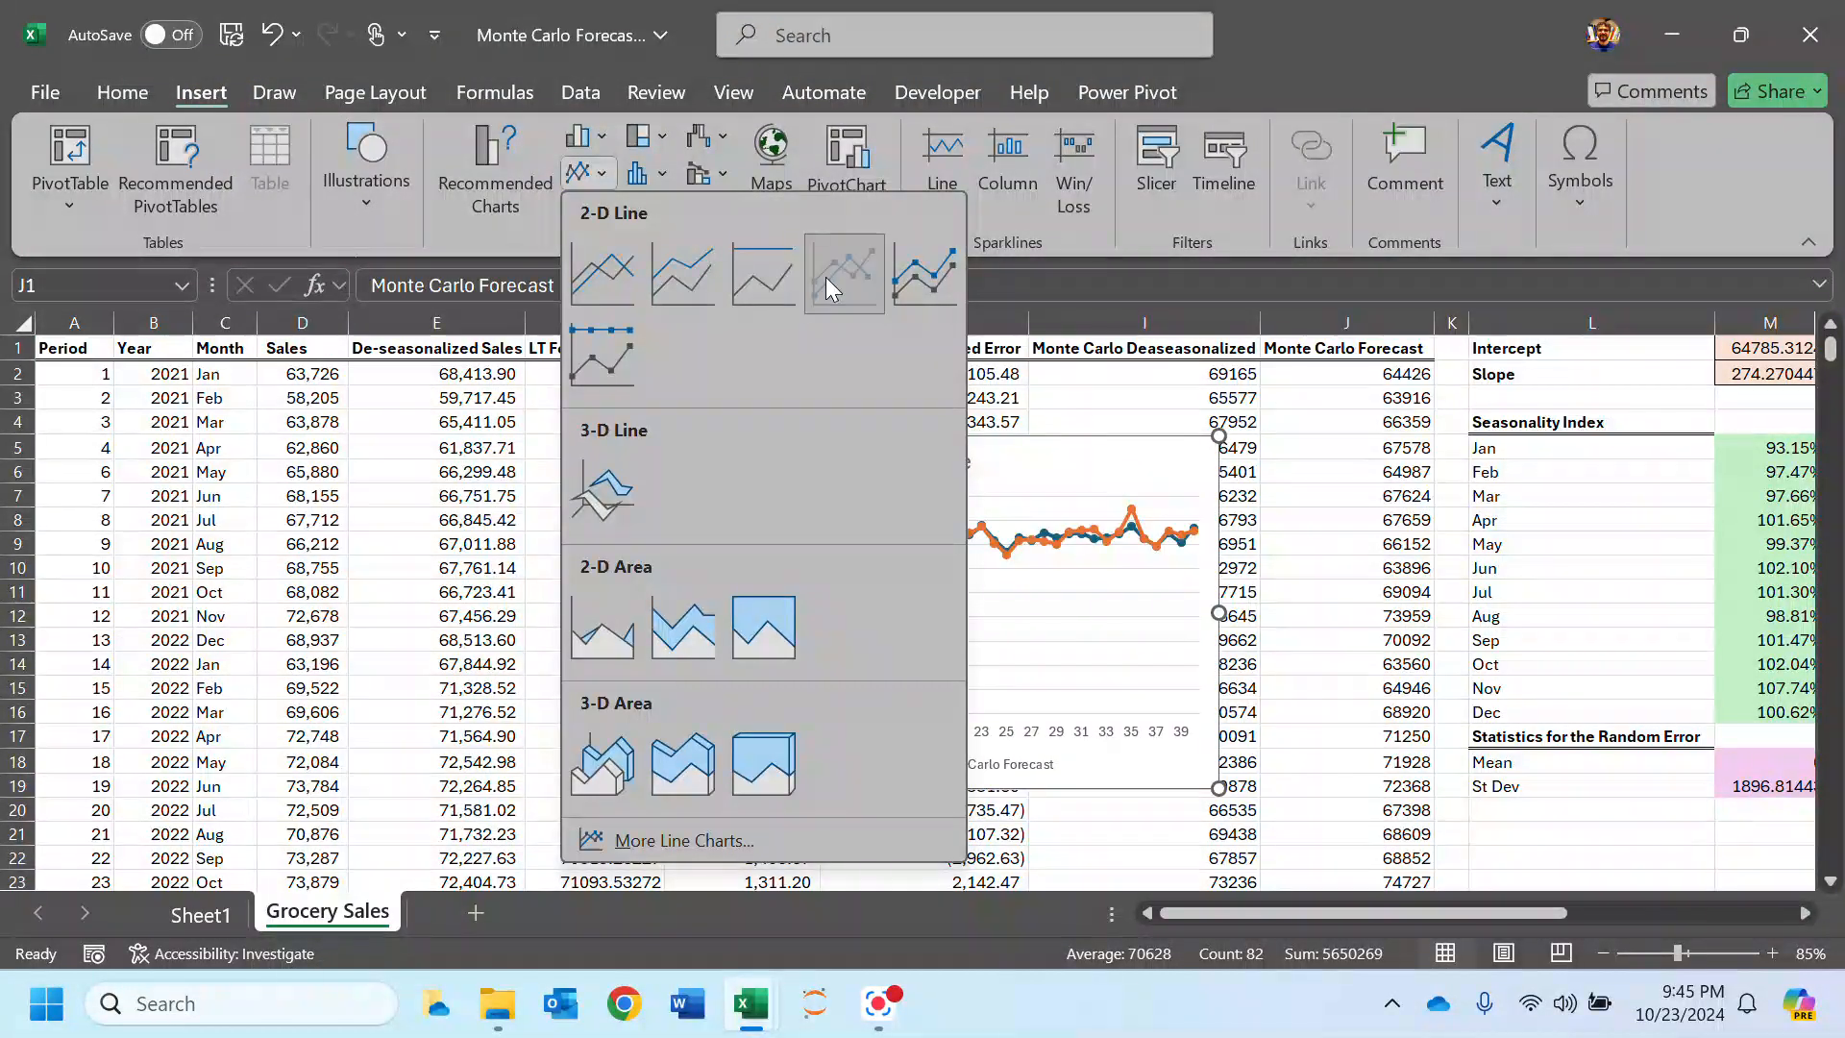
pyautogui.click(826, 277)
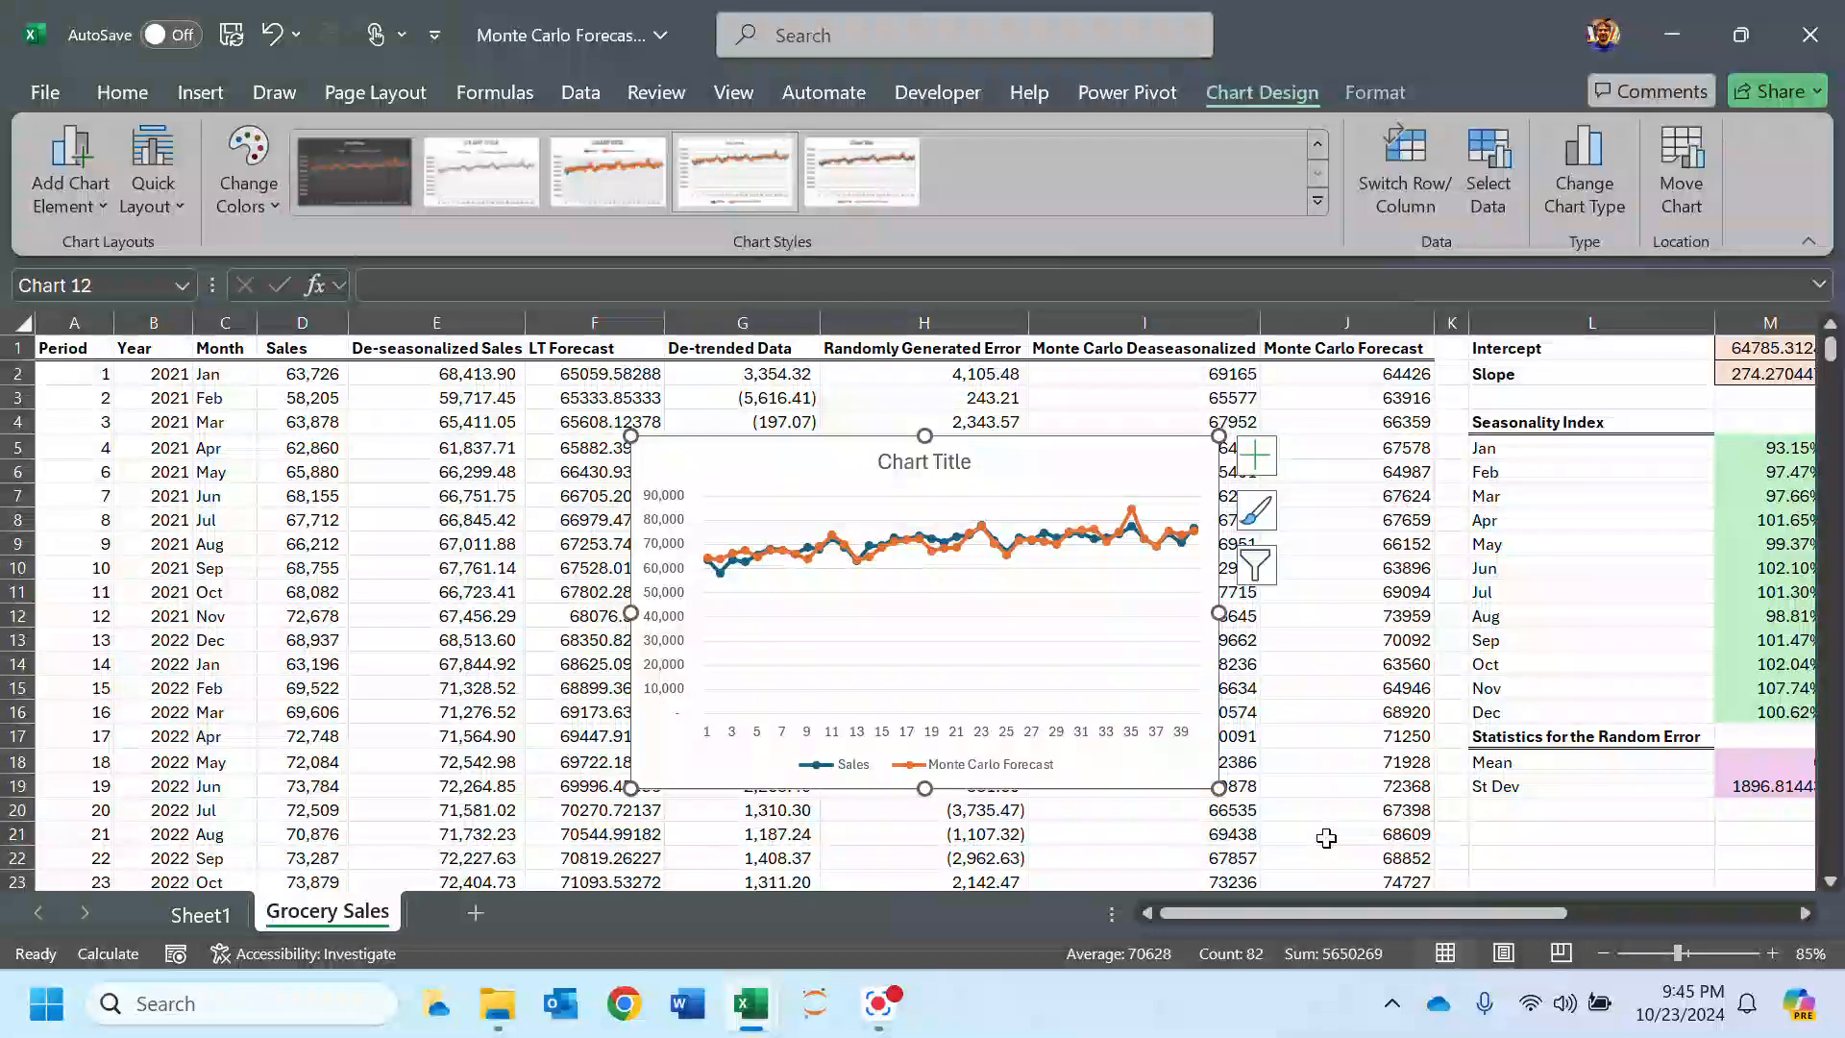
# Step: Recalculate the worksheet repeatedly to compare simulated forecasts with sales on the chart, and delete the chart
pyautogui.press('F9')
pyautogui.press('F9')
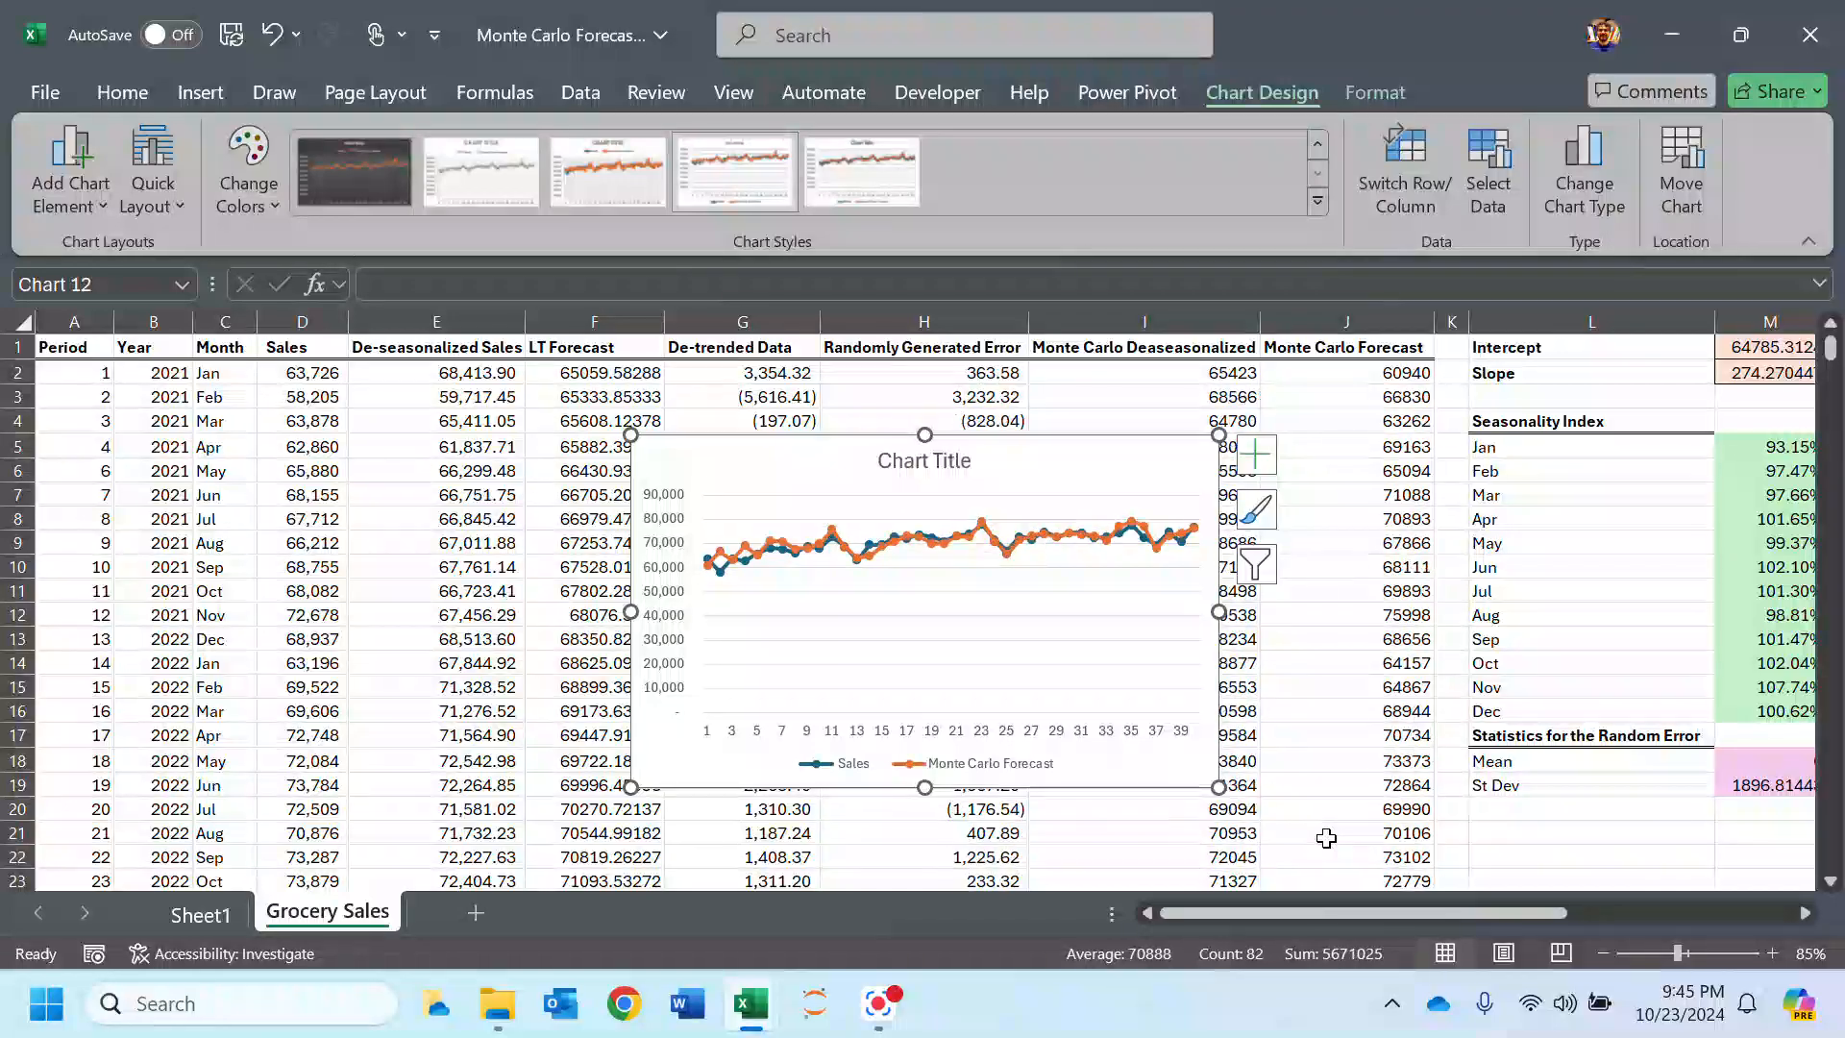
pyautogui.press('F9')
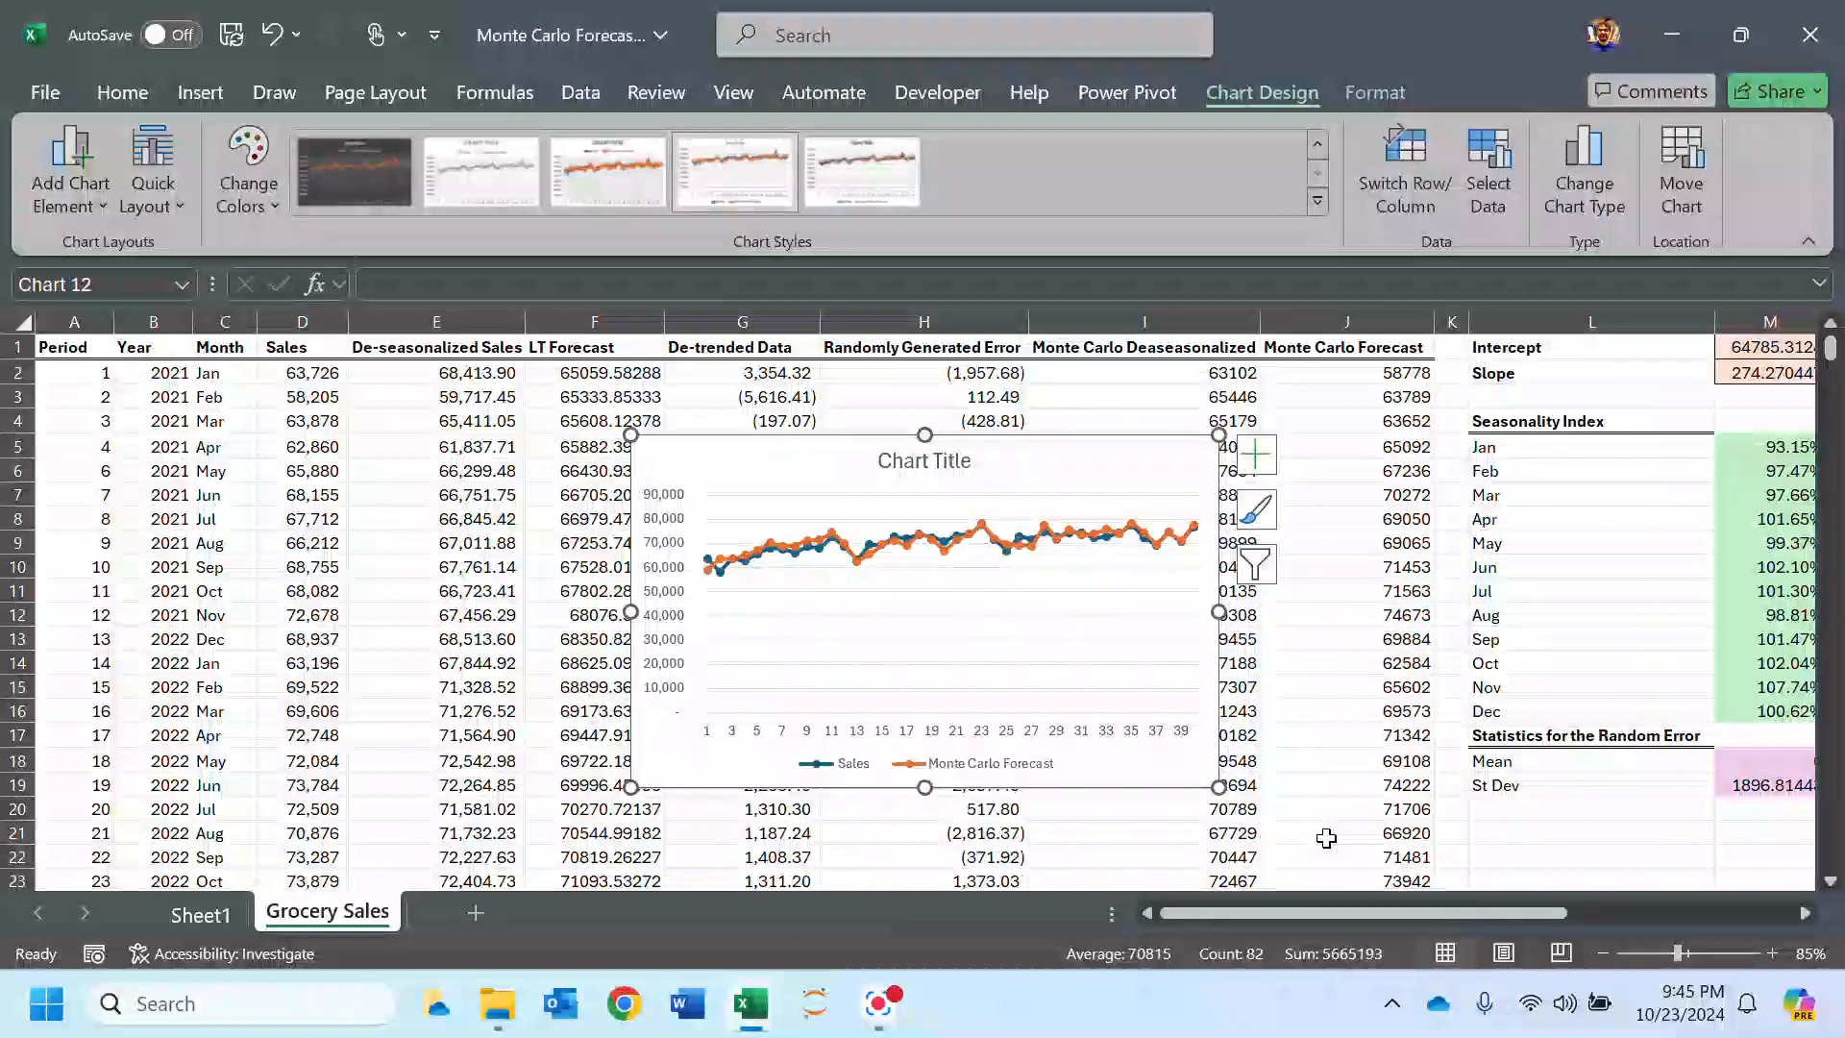
pyautogui.press('F9')
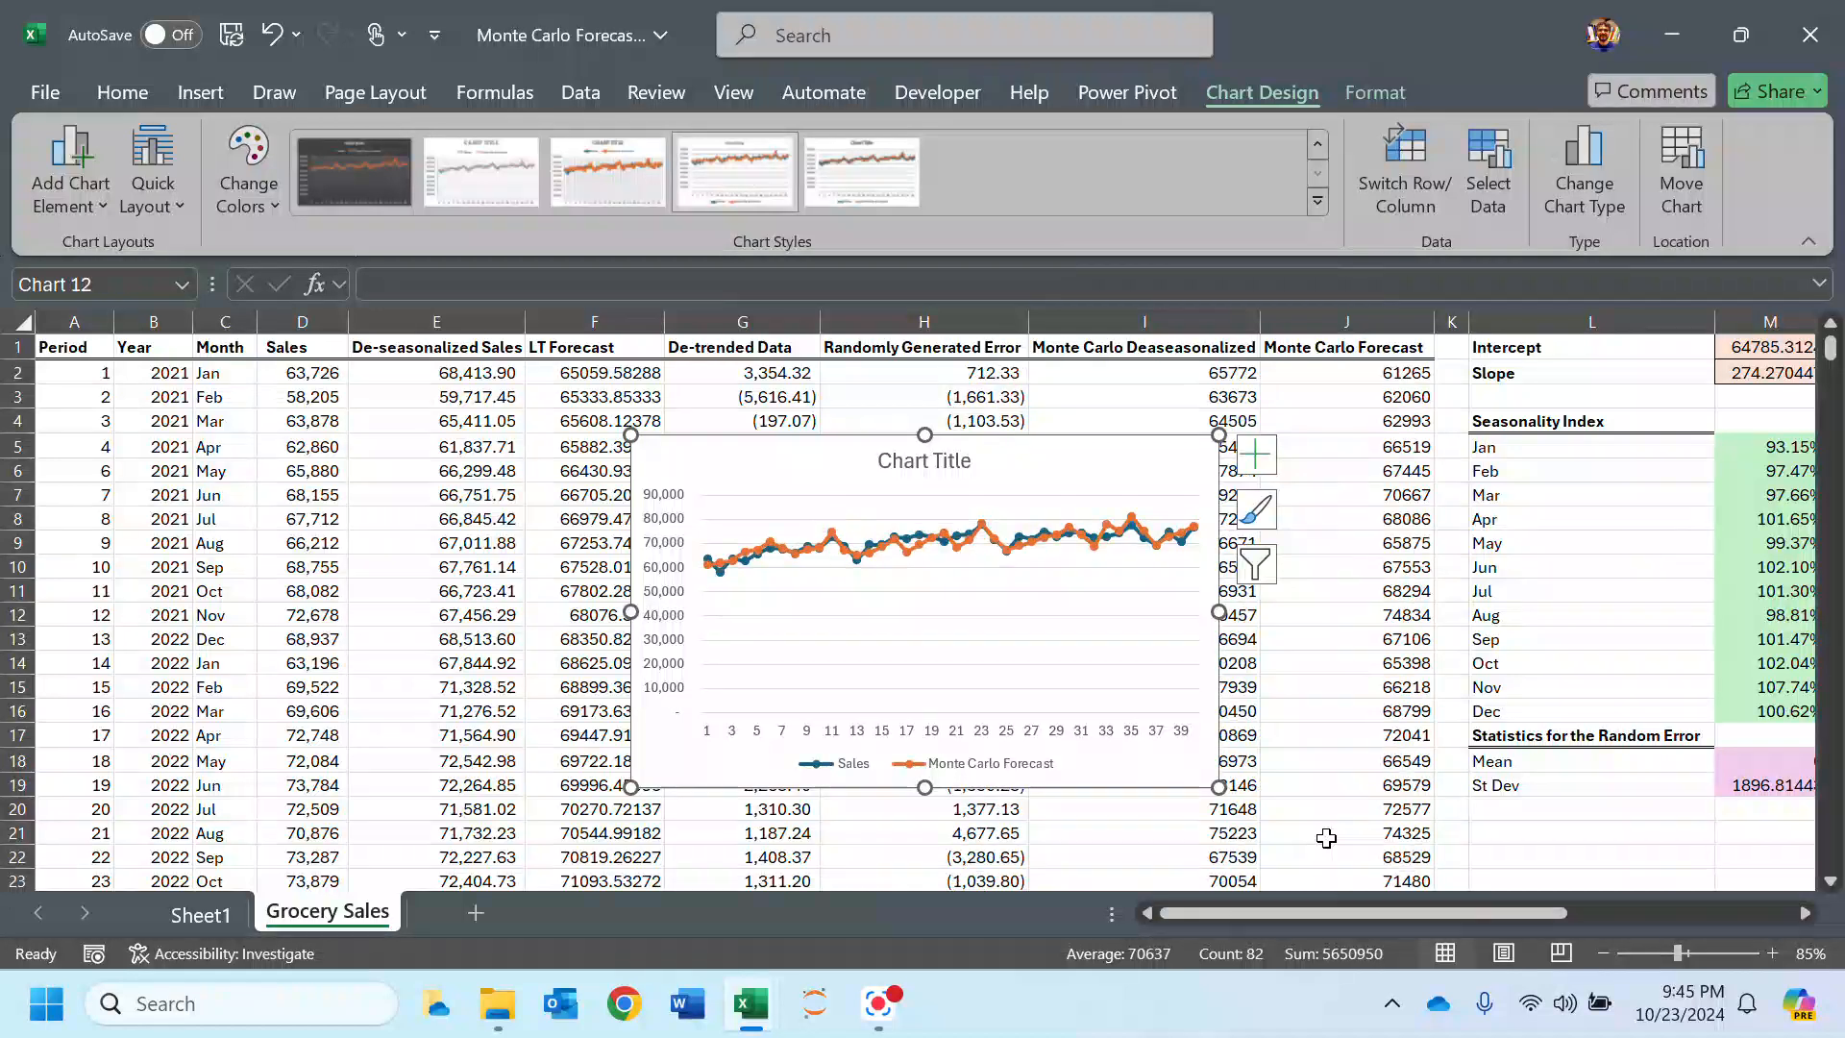
pyautogui.press('F9')
pyautogui.press('F9')
pyautogui.press('F9')
pyautogui.press('F9')
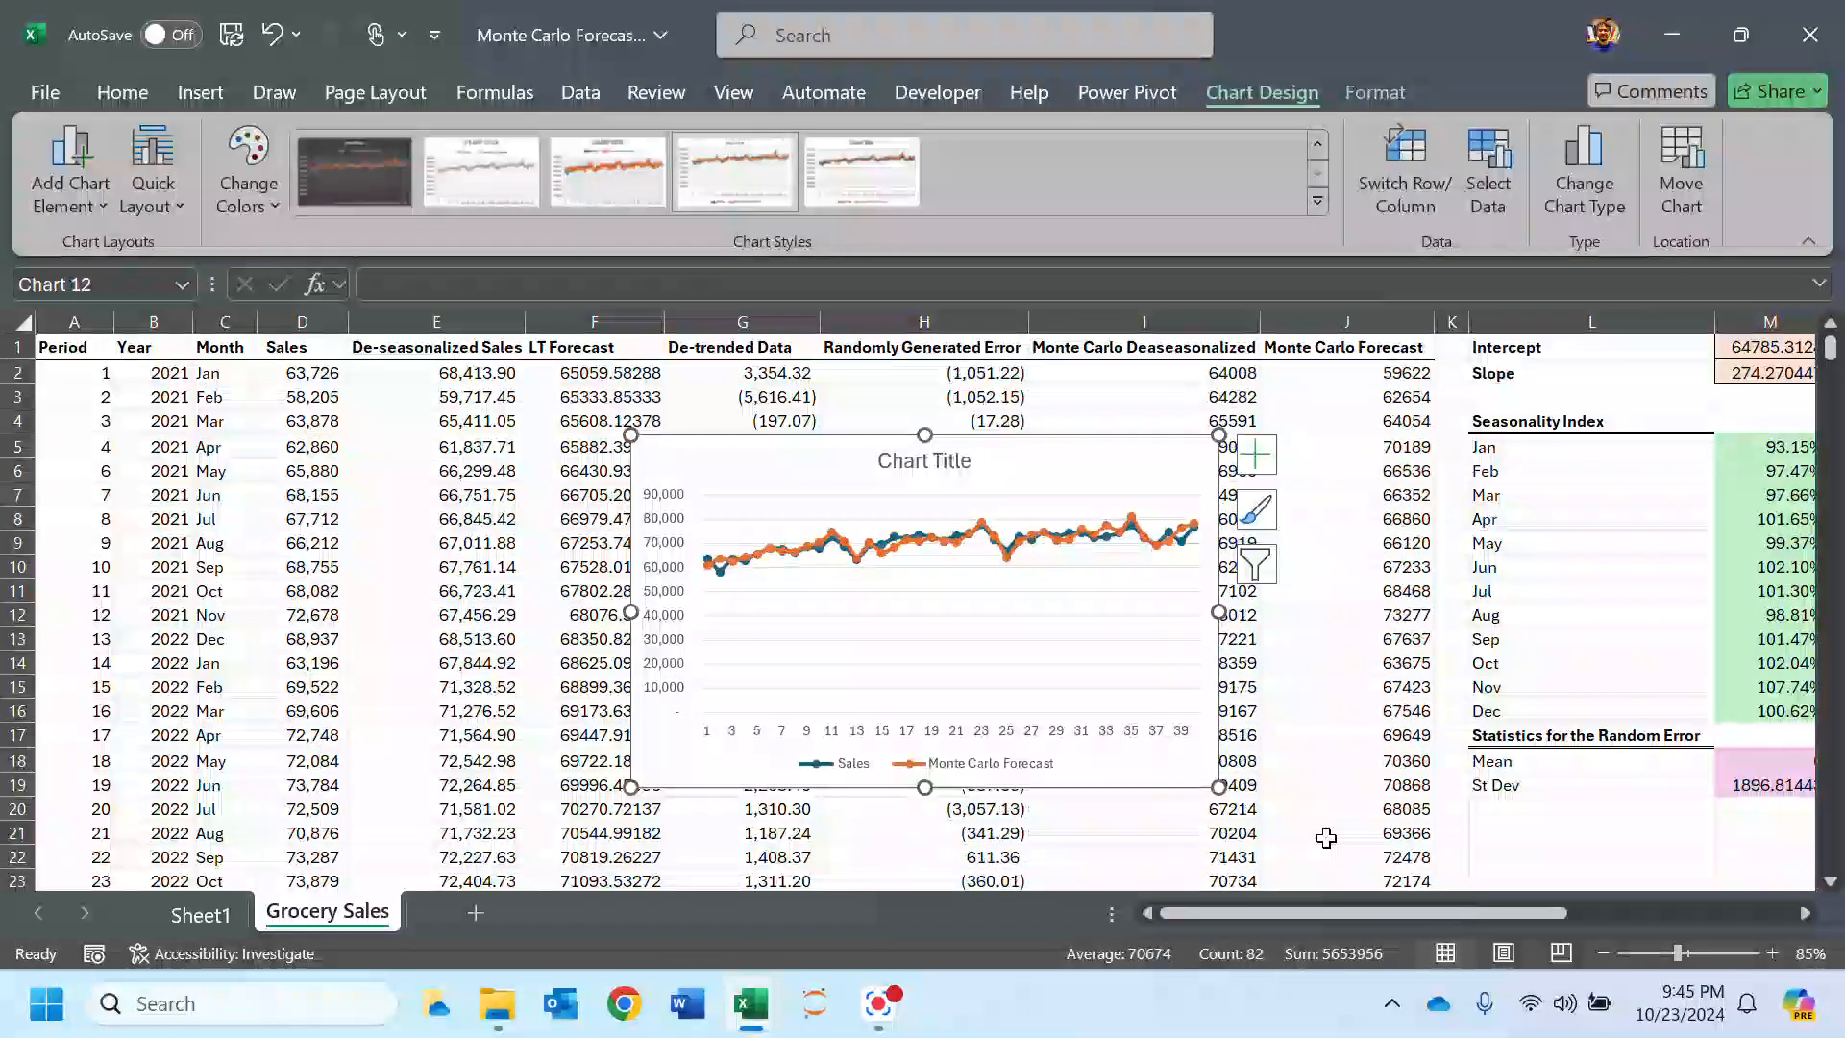
pyautogui.press('F9')
pyautogui.press('F9')
pyautogui.press('F9')
pyautogui.press('F9')
pyautogui.press('F9')
pyautogui.press('F9')
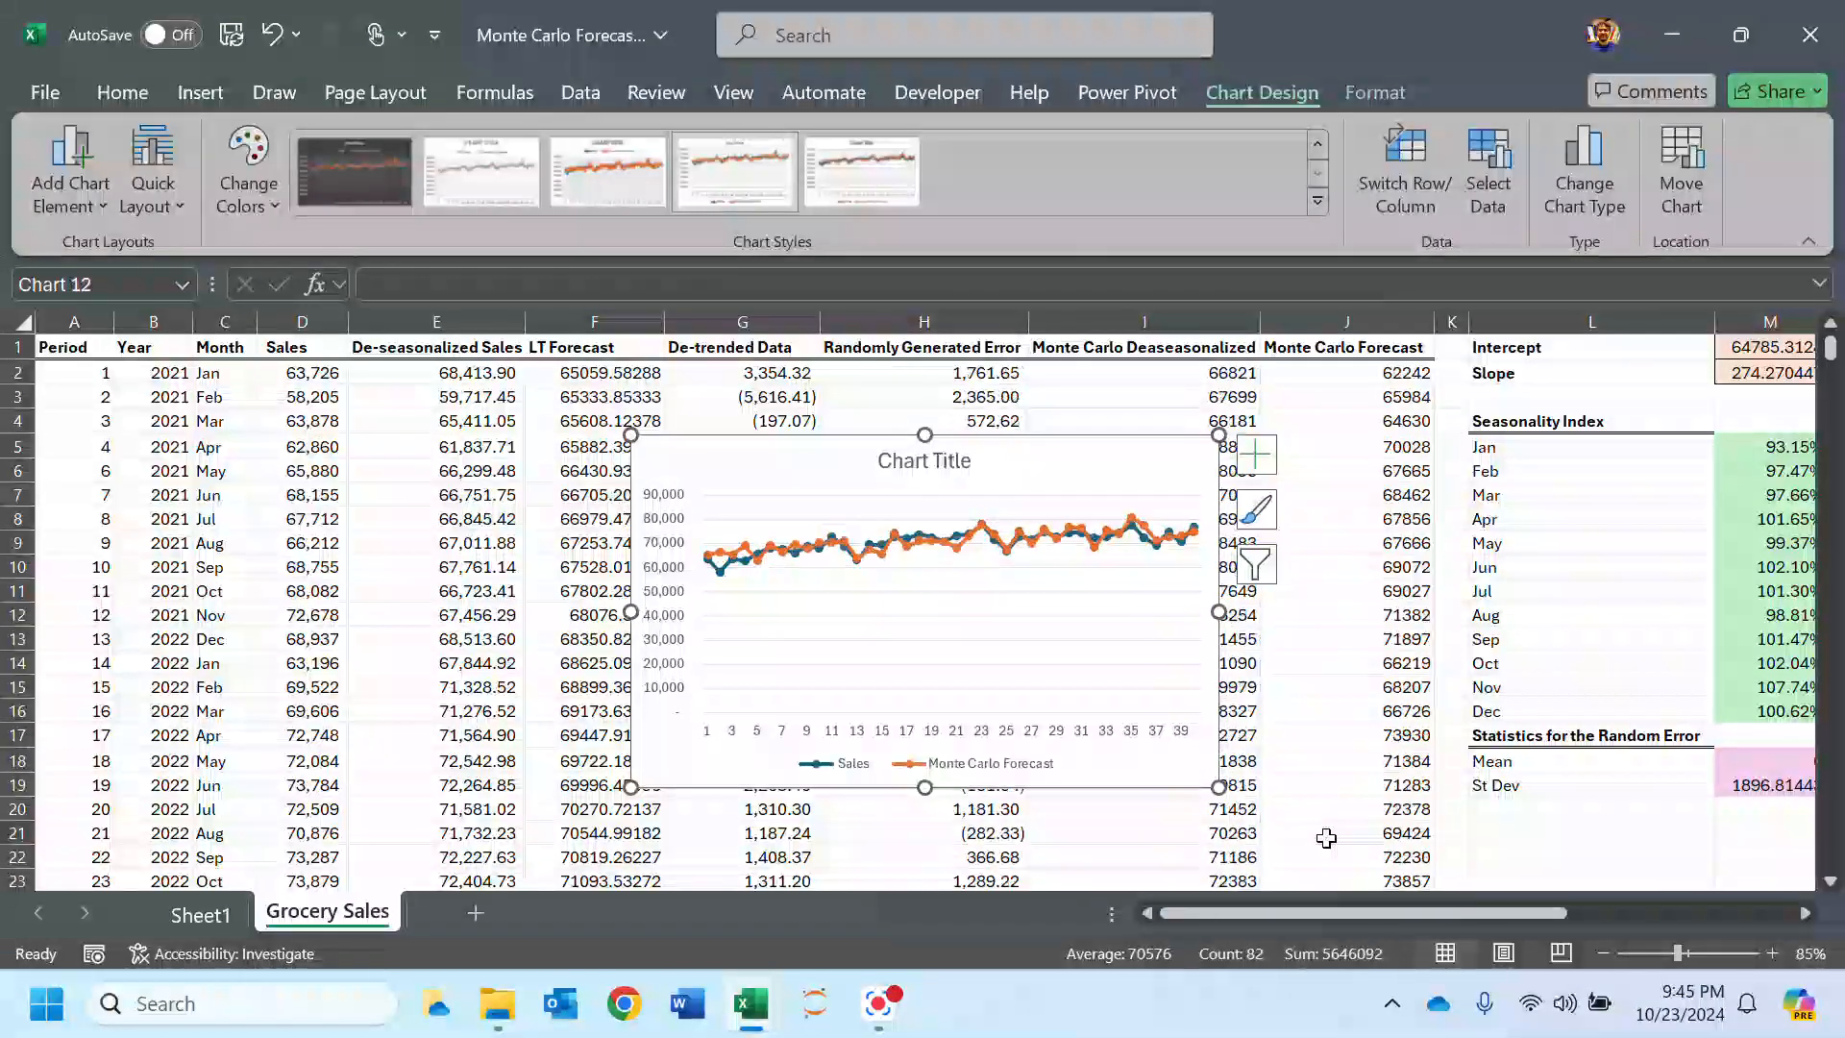
pyautogui.press('F9')
pyautogui.press('F9')
pyautogui.press('F9')
pyautogui.press('F9')
pyautogui.press('F9')
pyautogui.press('F9')
pyautogui.press('F9')
pyautogui.press('F9')
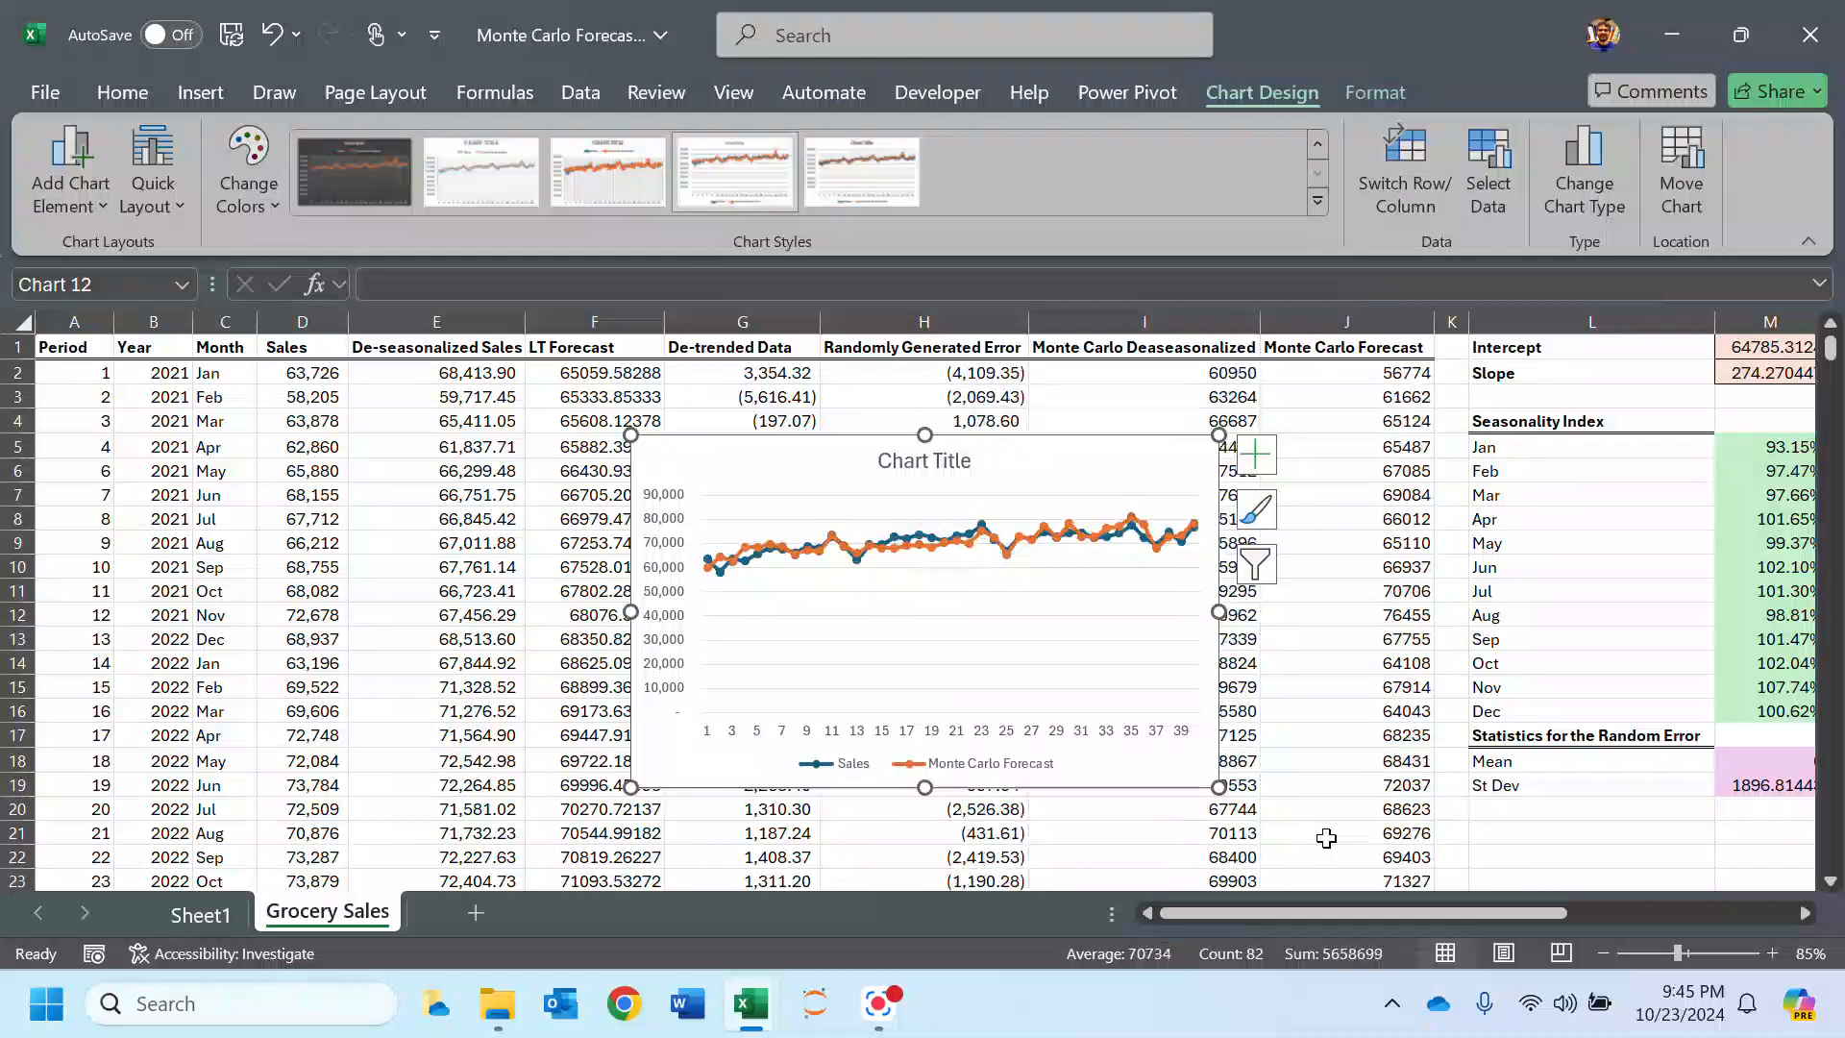
pyautogui.press('F9')
pyautogui.press('F9')
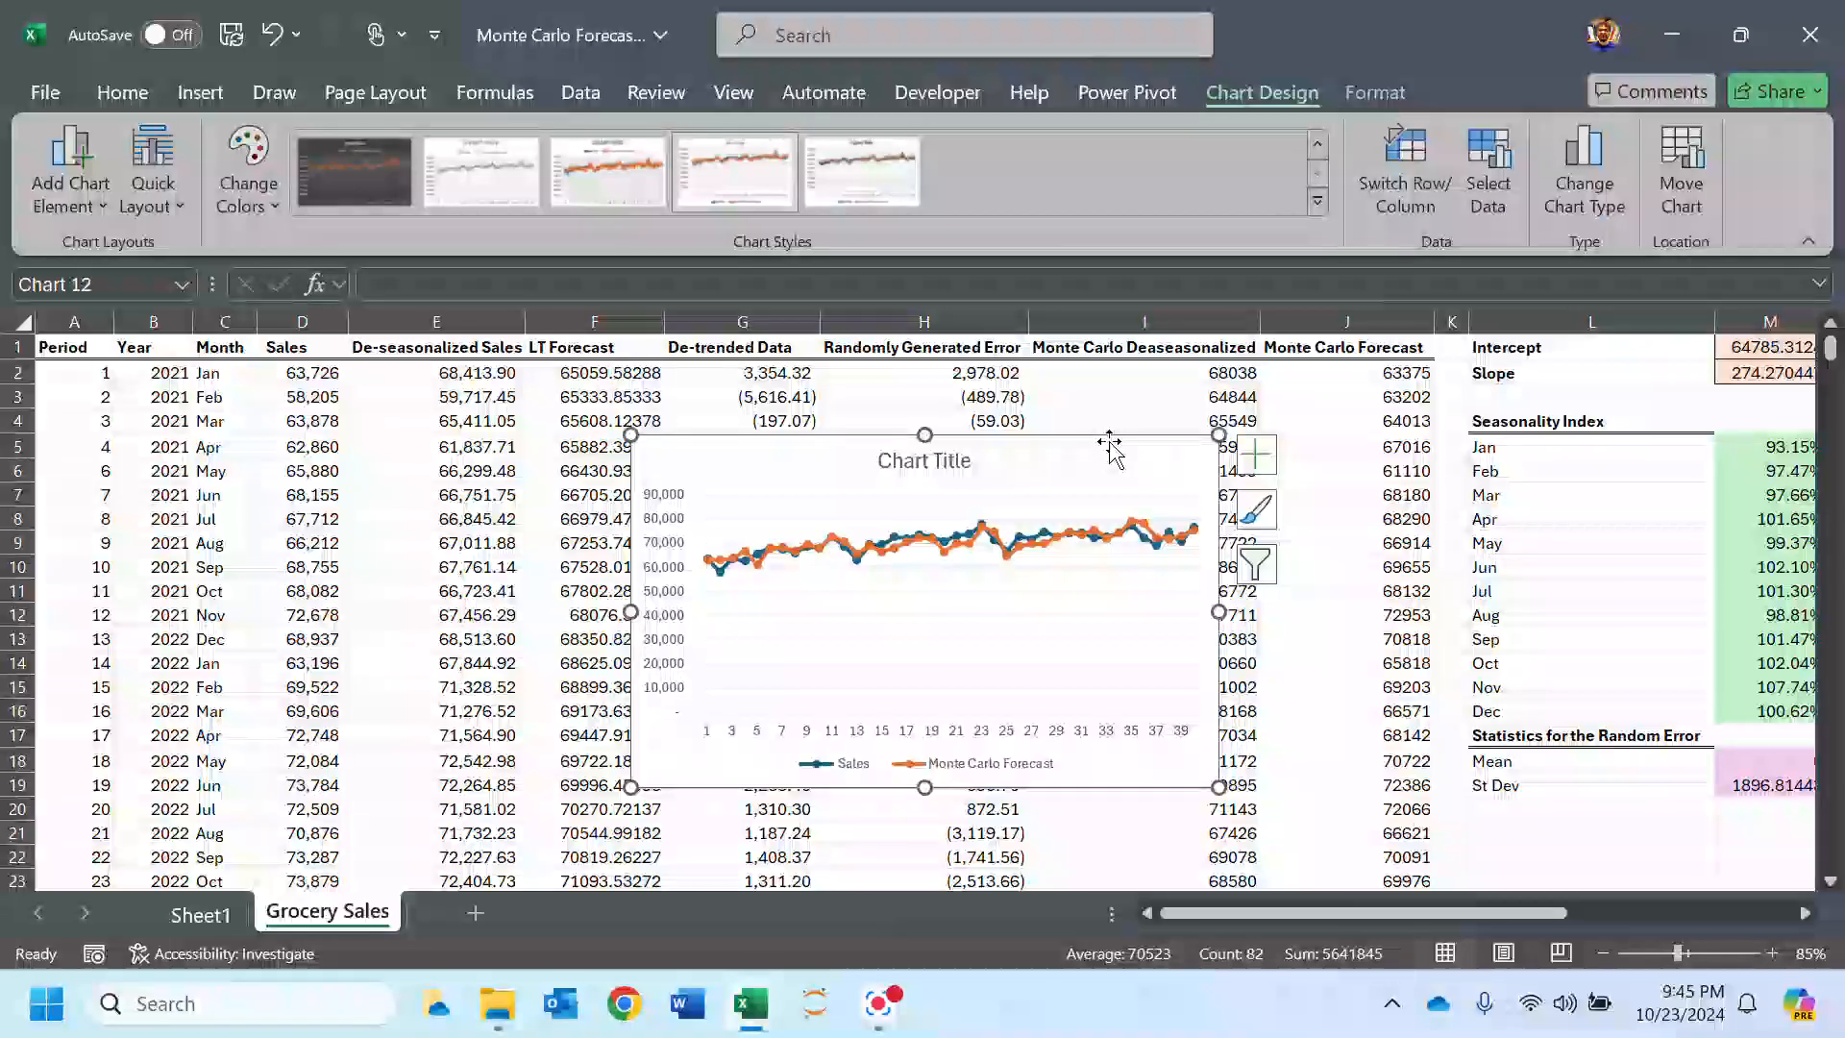
pyautogui.press('Delete')
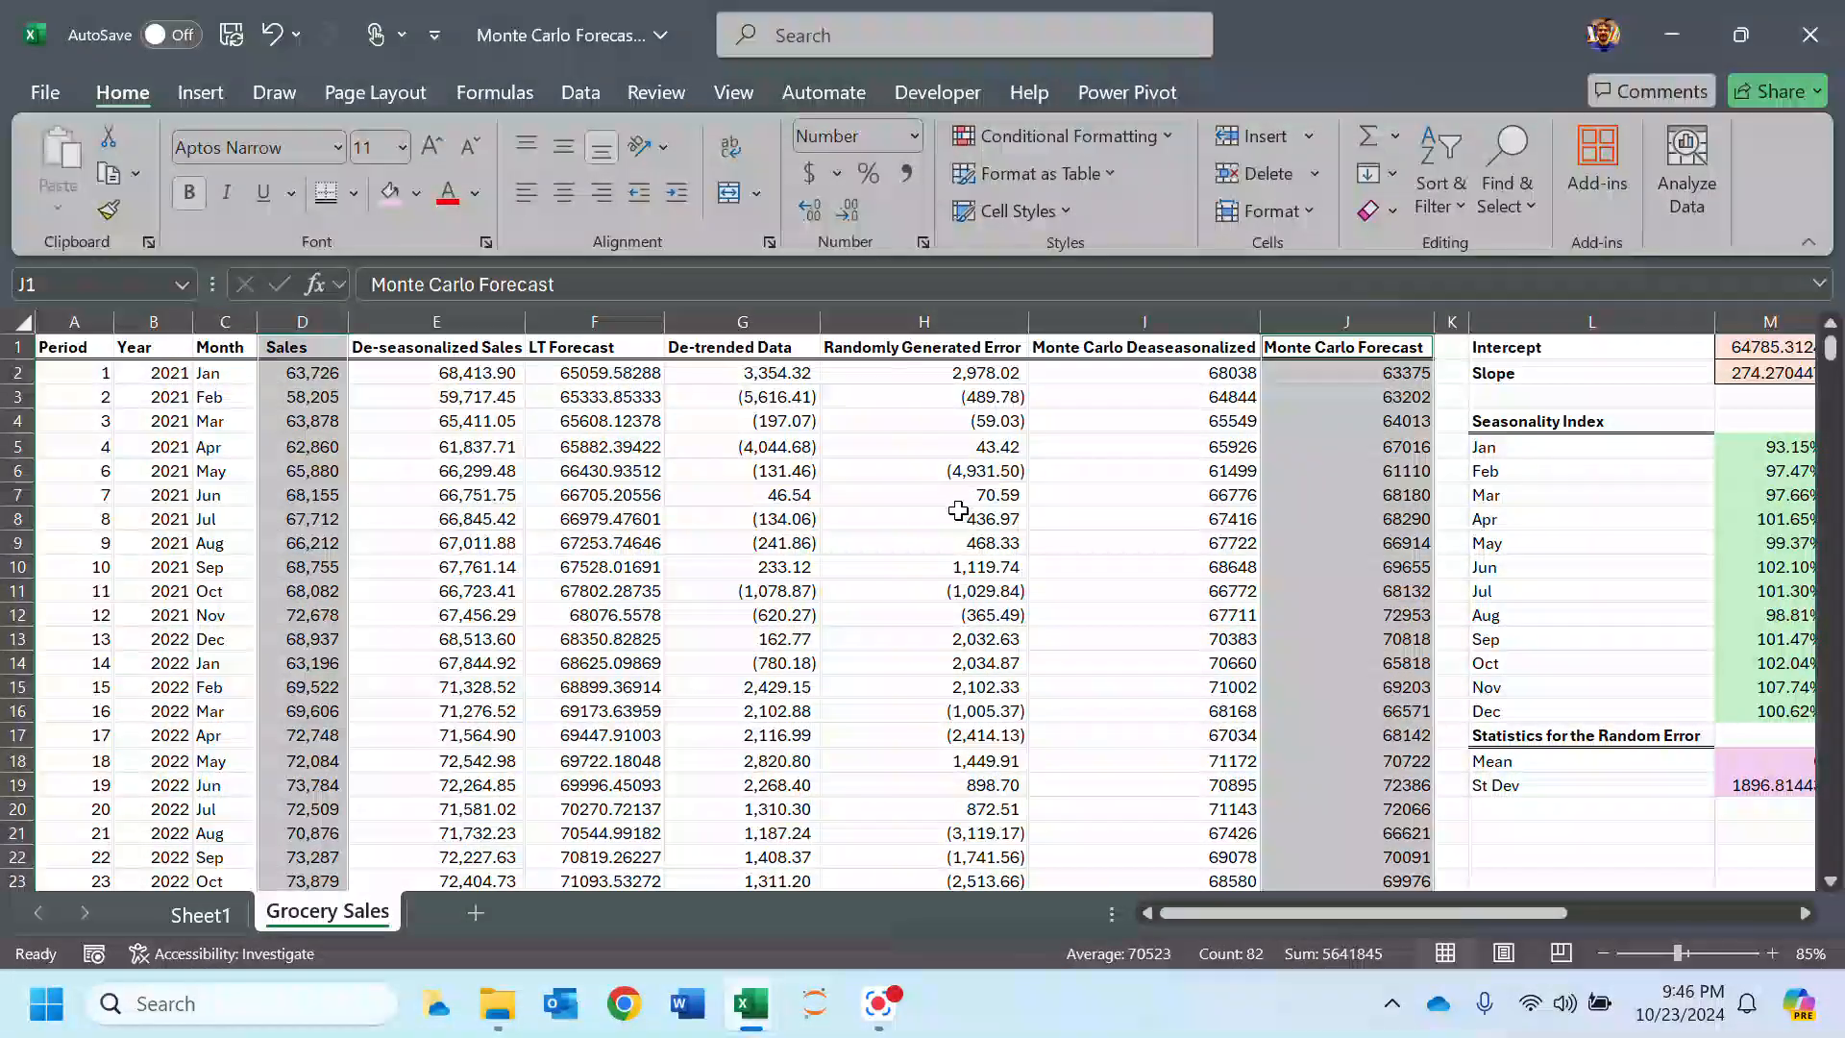
# Step: Examine the De-seasonalized Sales formula in cell E41, the last row of the historical data
pyautogui.scroll(-10, 988, 484)
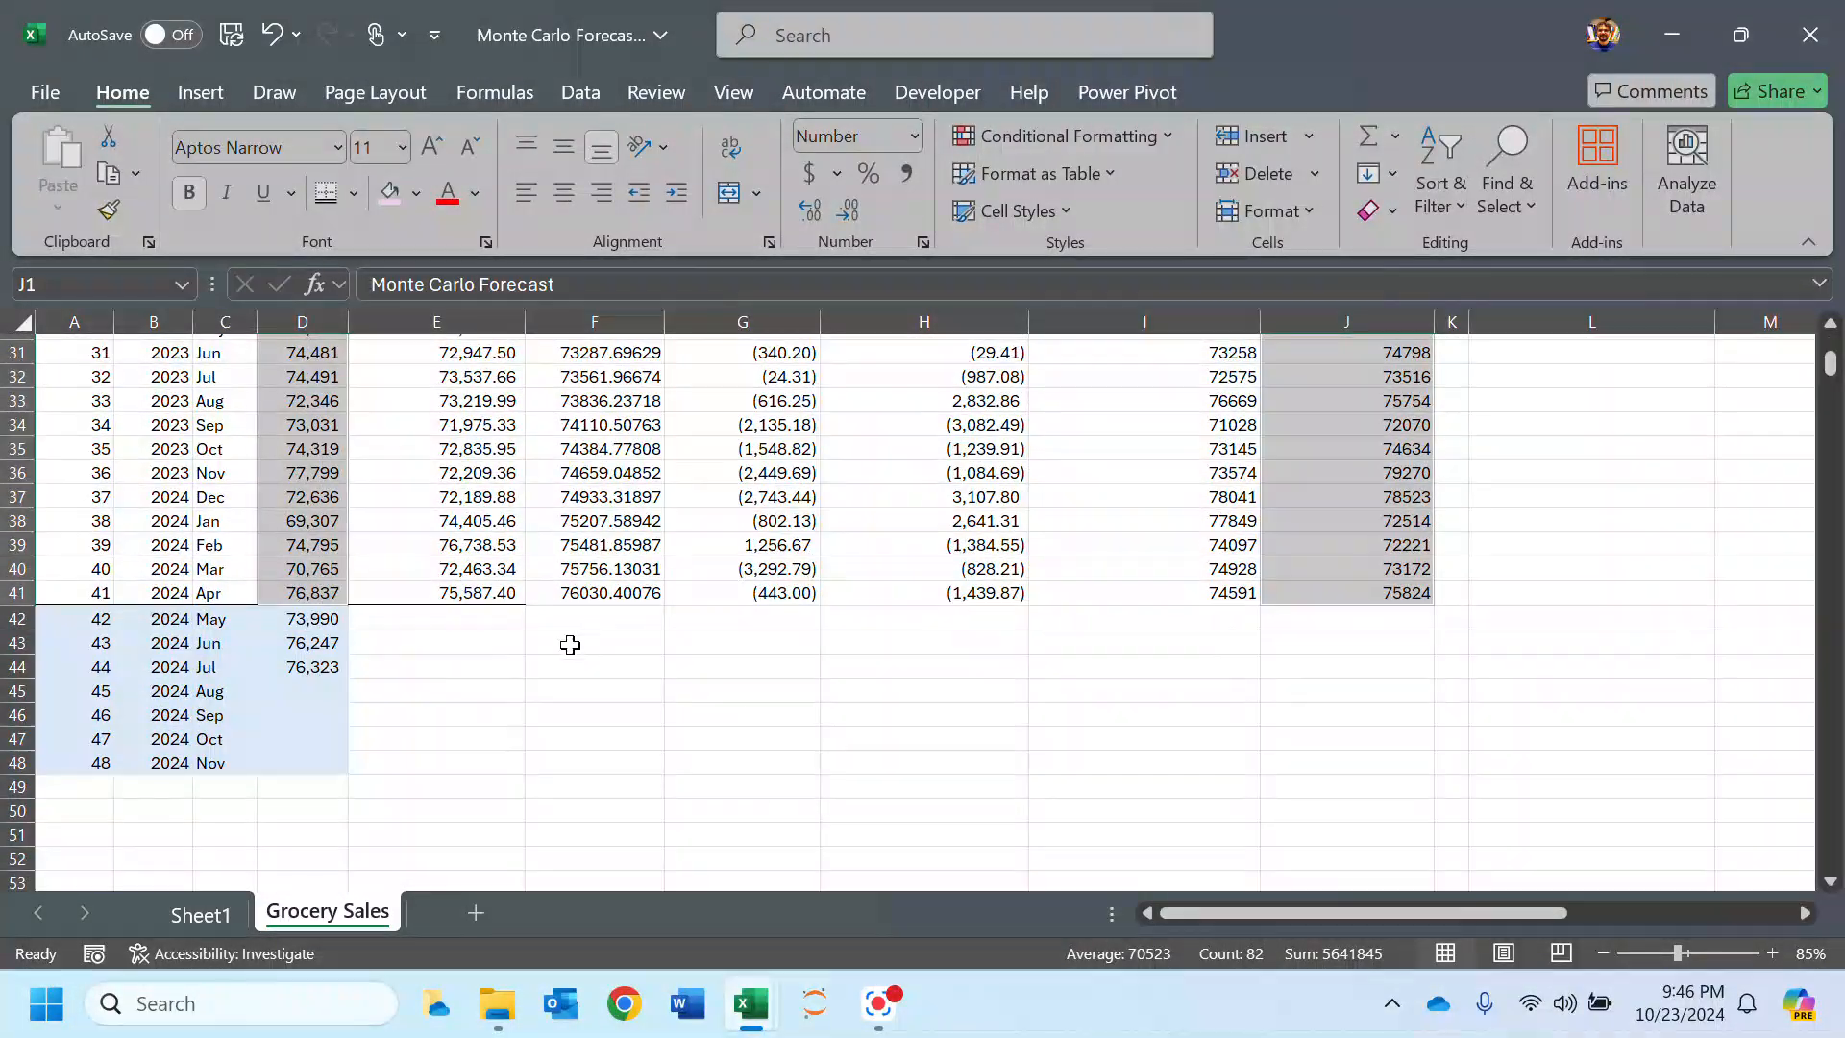
pyautogui.click(510, 651)
pyautogui.scroll(10, 519, 634)
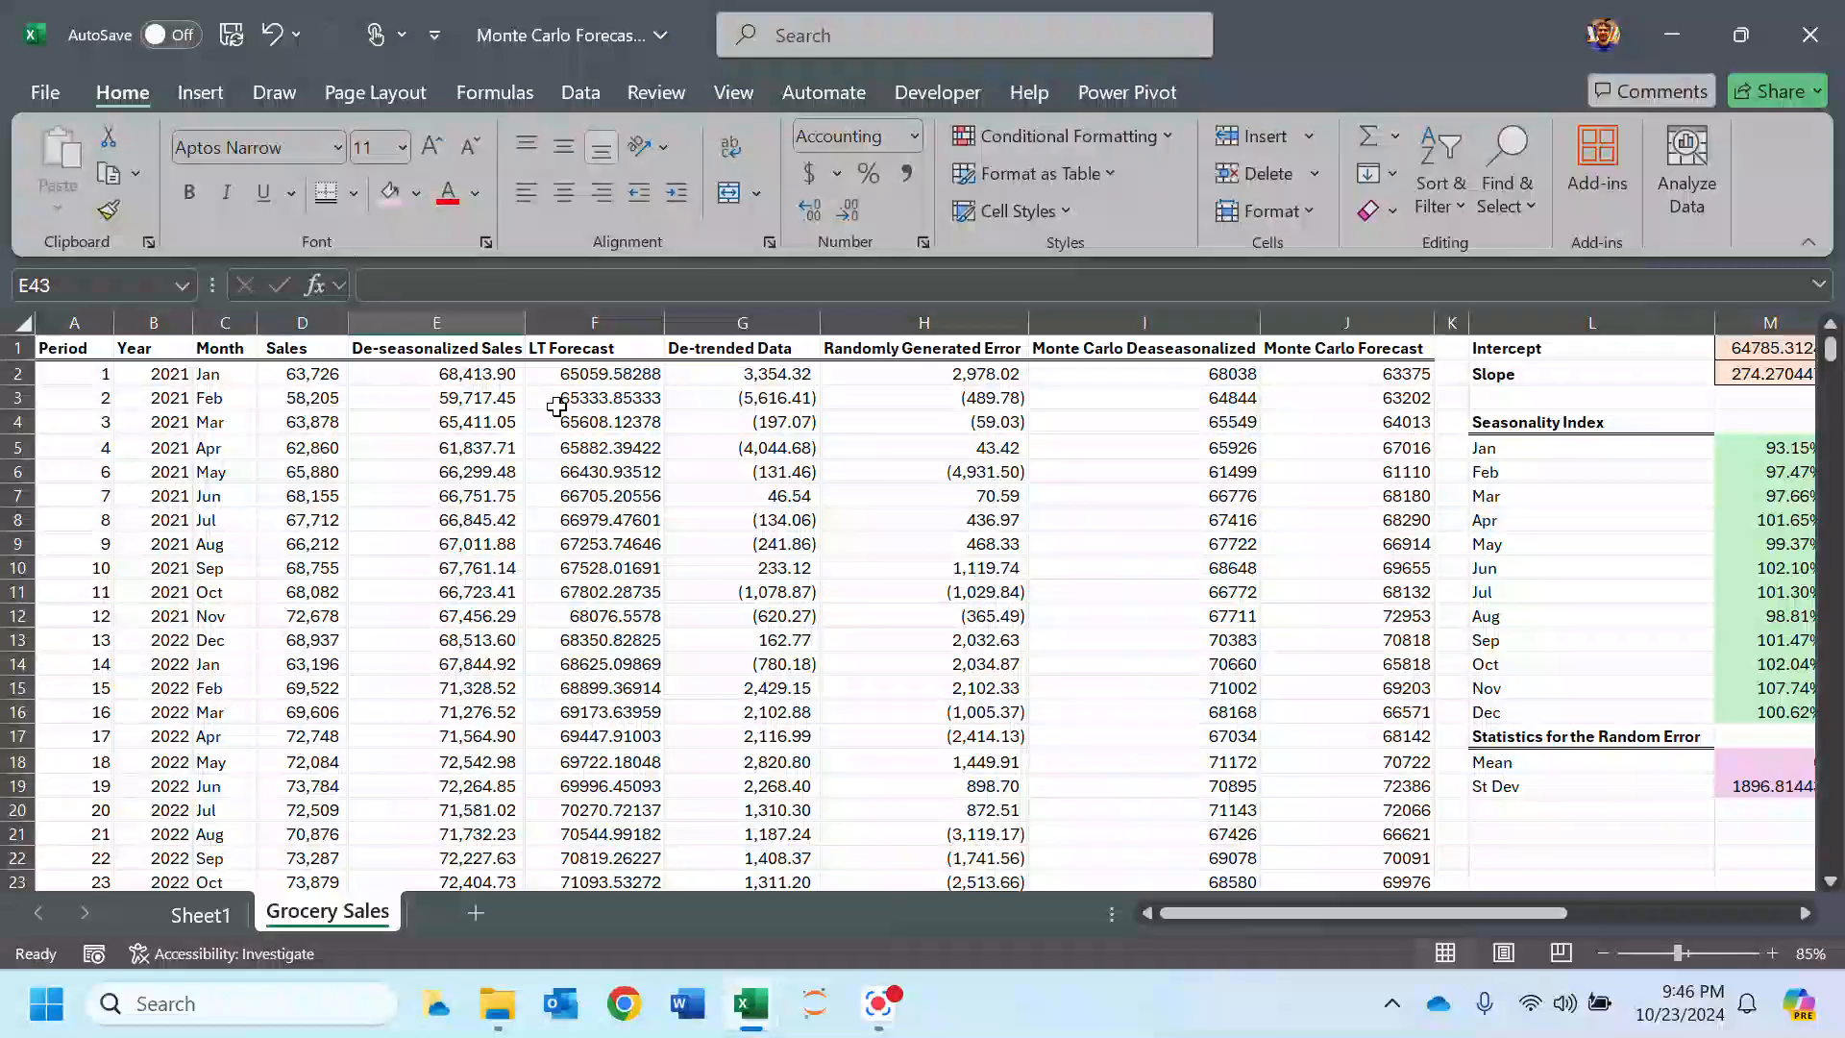
pyautogui.scroll(-11, 557, 407)
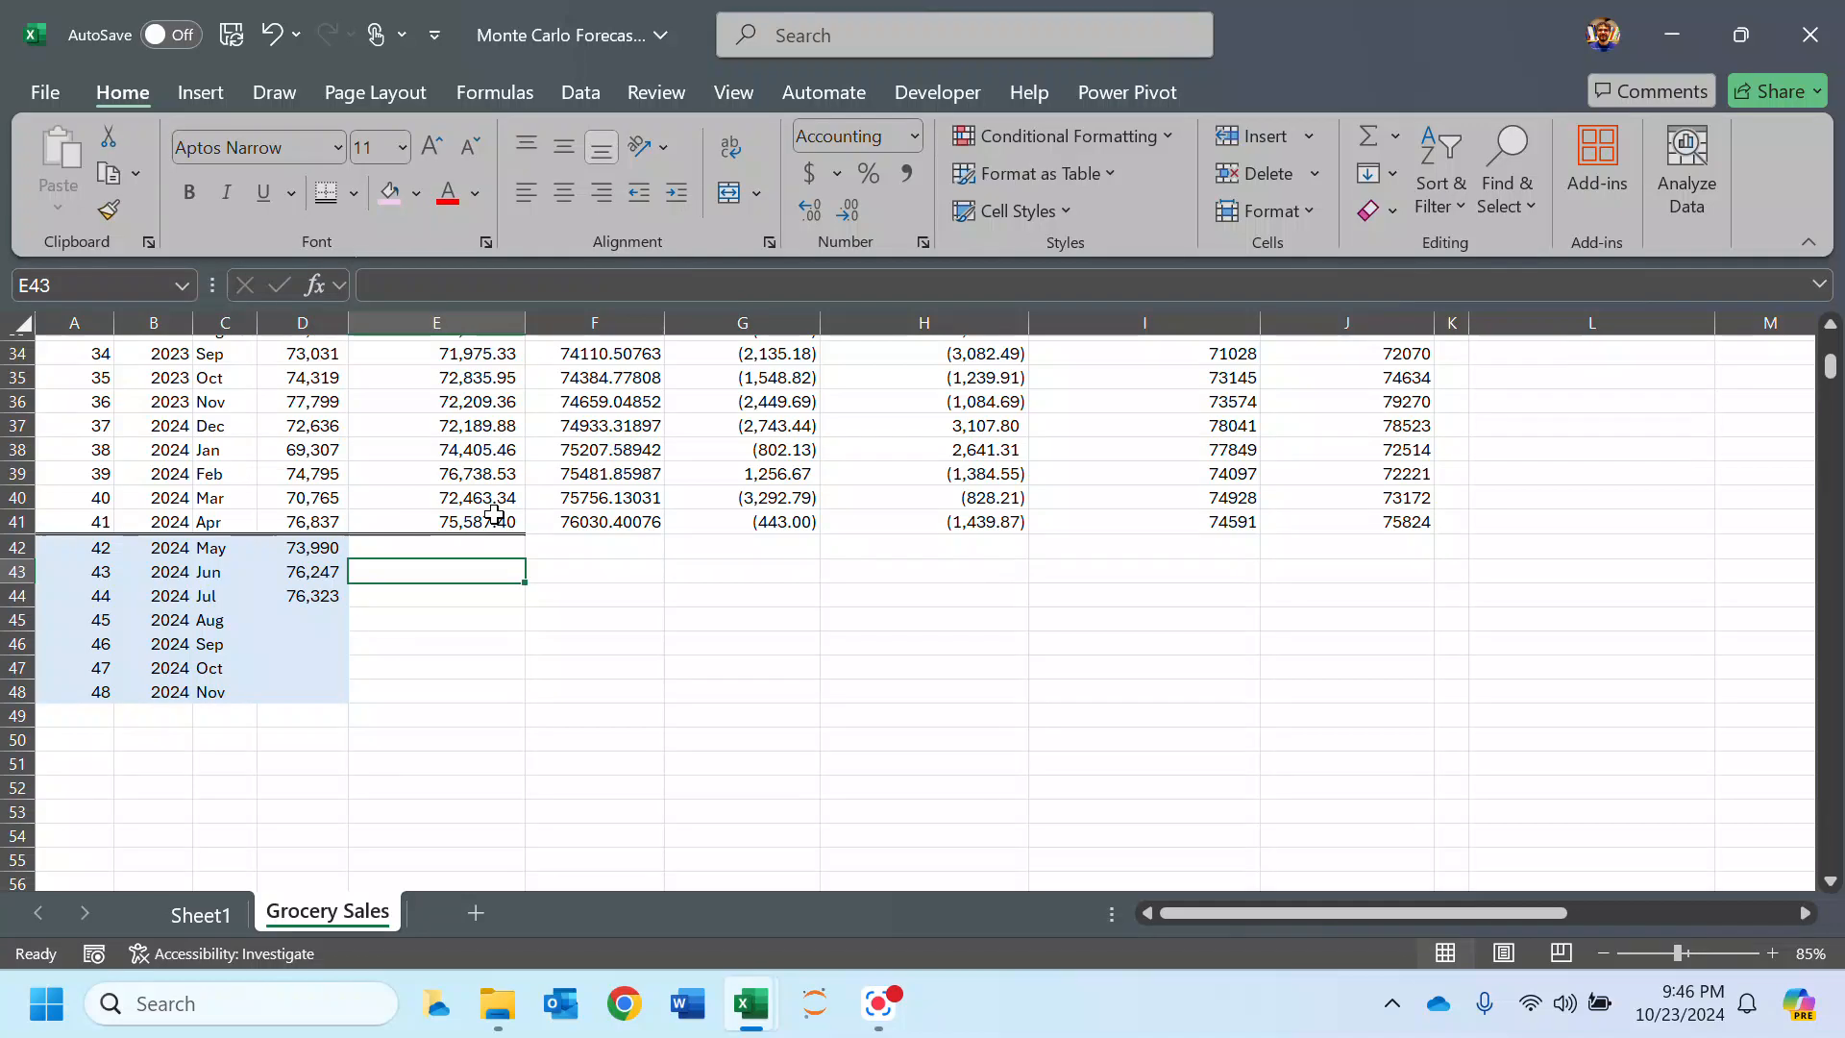
pyautogui.doubleClick(493, 518)
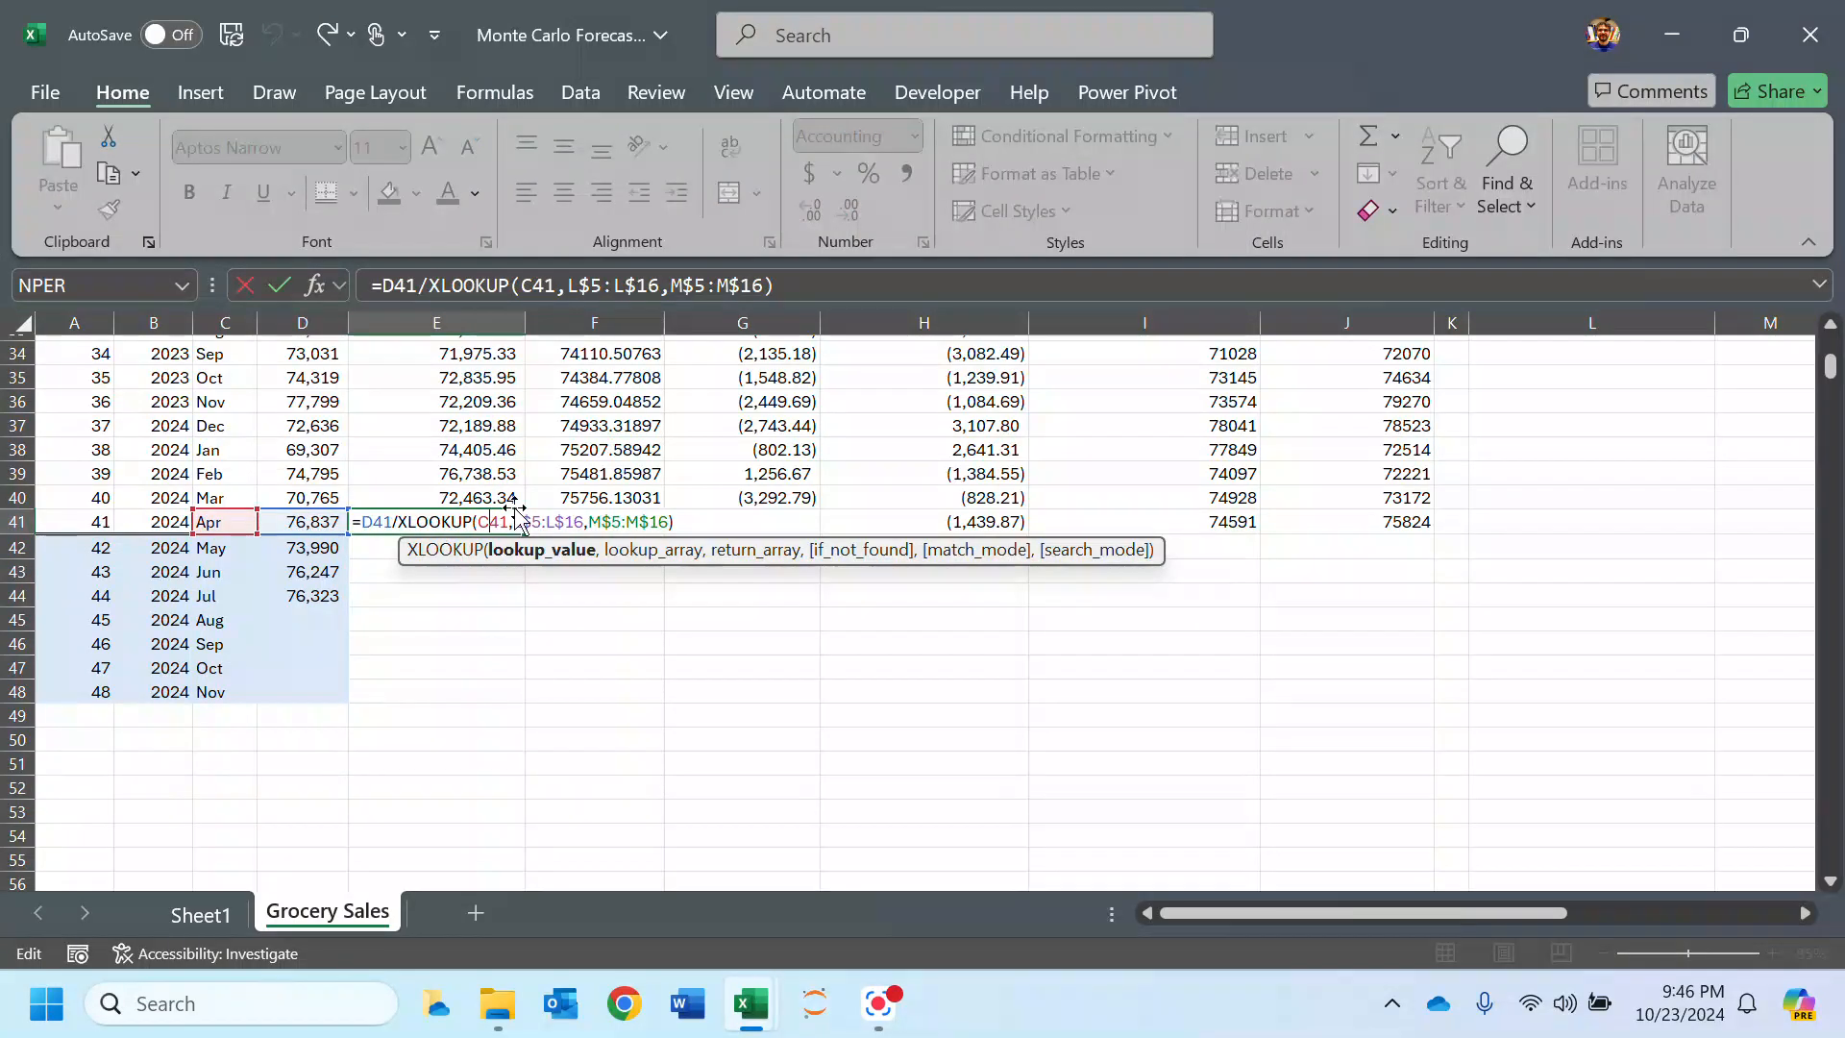
# Step: Check the LT Forecast formula in F41 and extend it down through F48
pyautogui.click(620, 523)
pyautogui.doubleClick(625, 525)
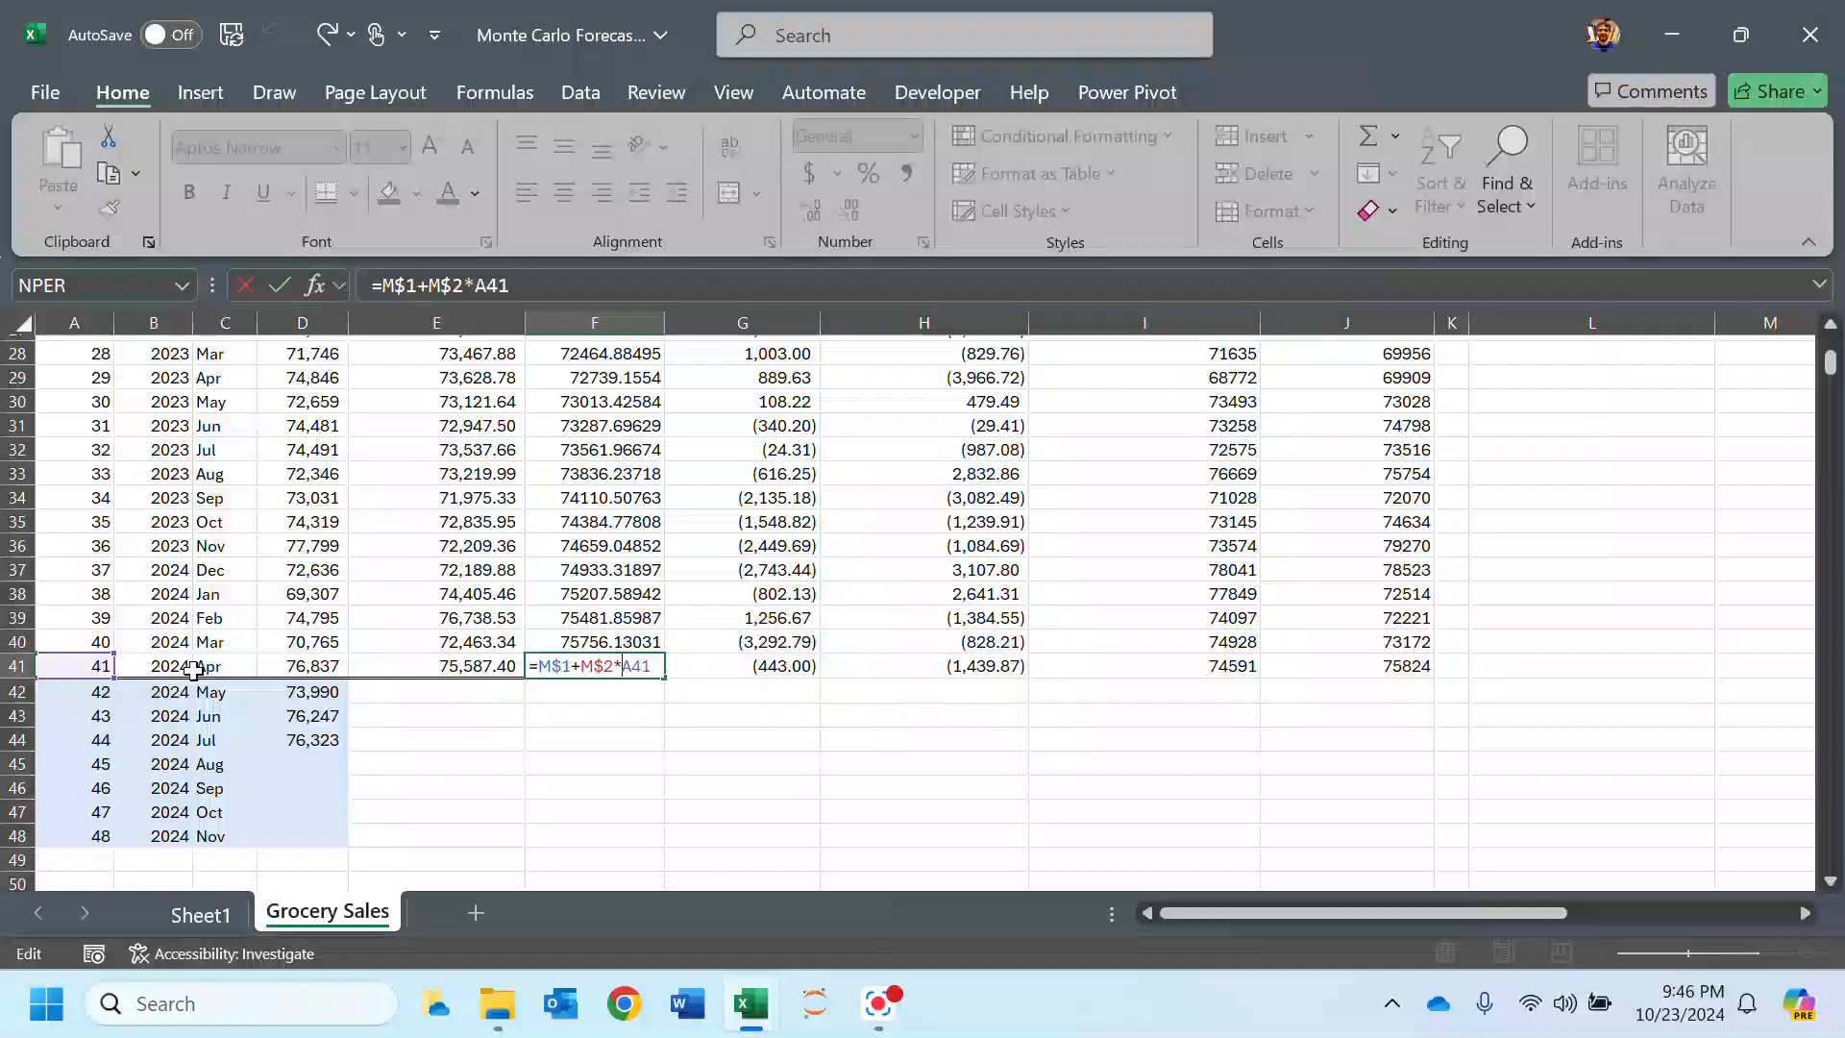
pyautogui.hotkey('ctrl', 'Return')
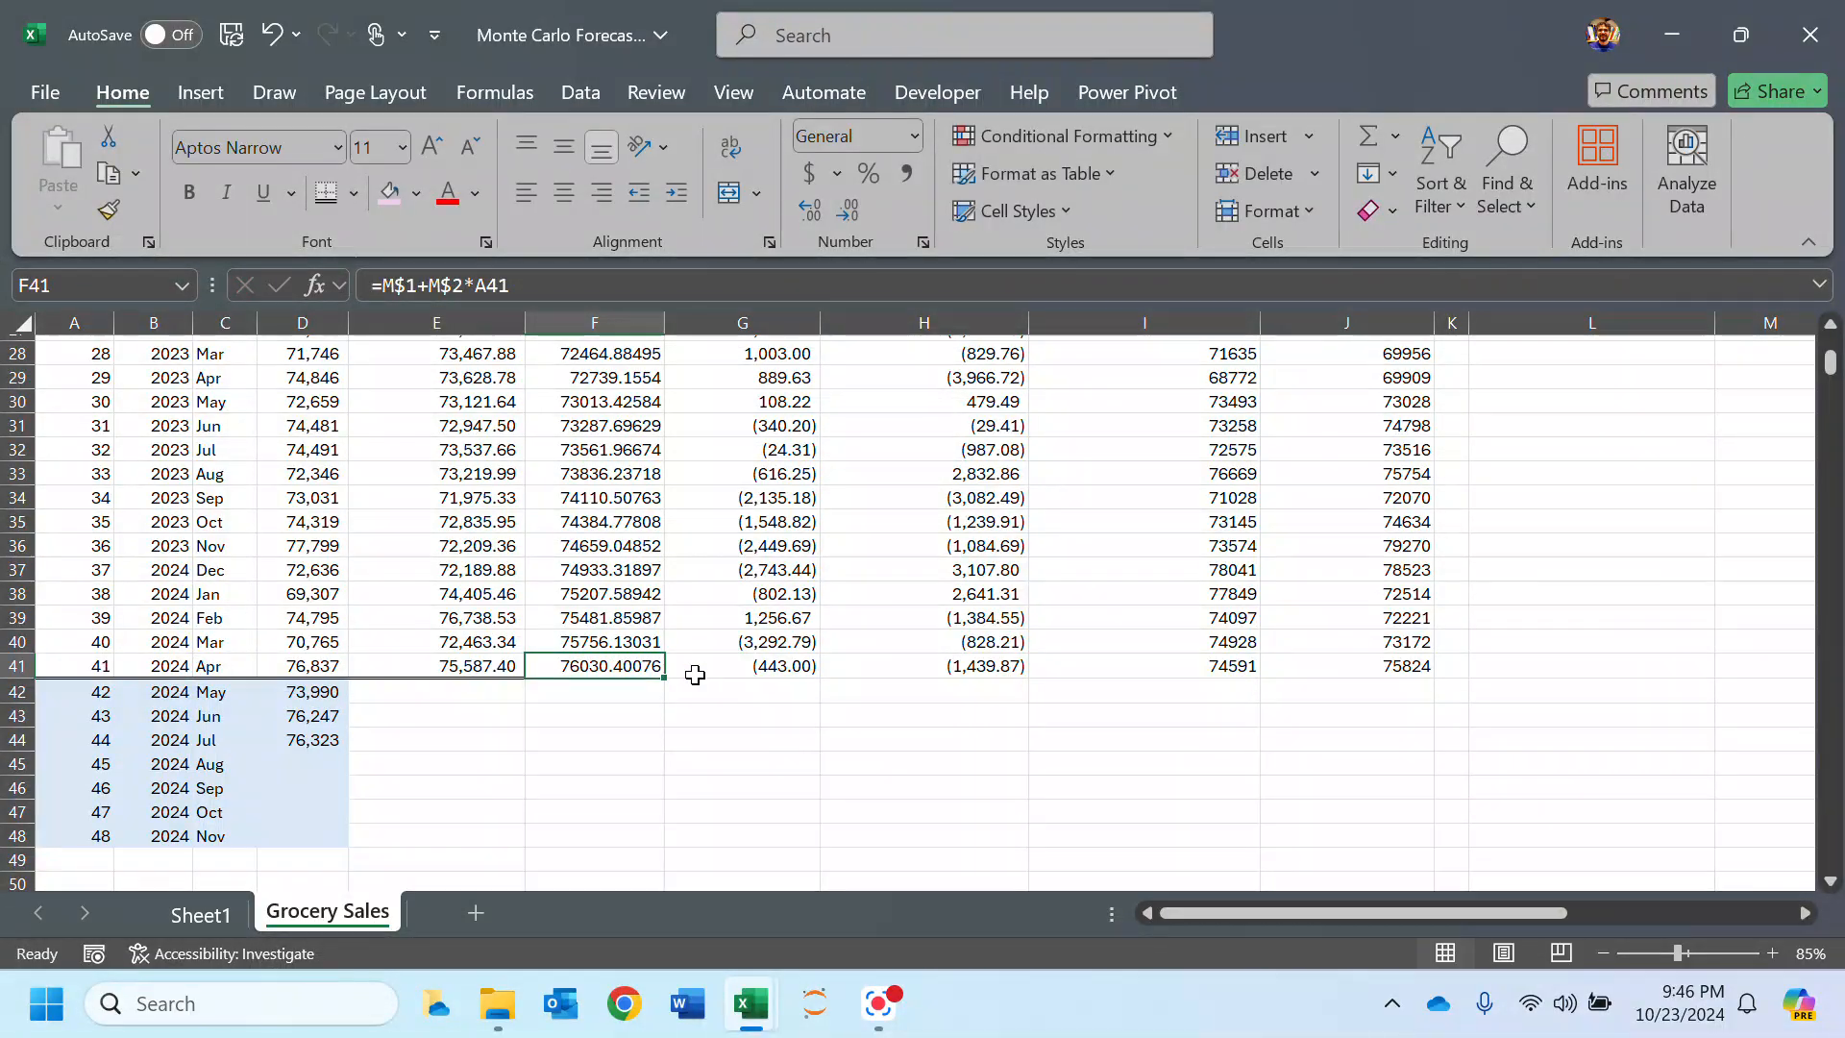
pyautogui.moveTo(664, 680); pyautogui.dragTo(649, 846)
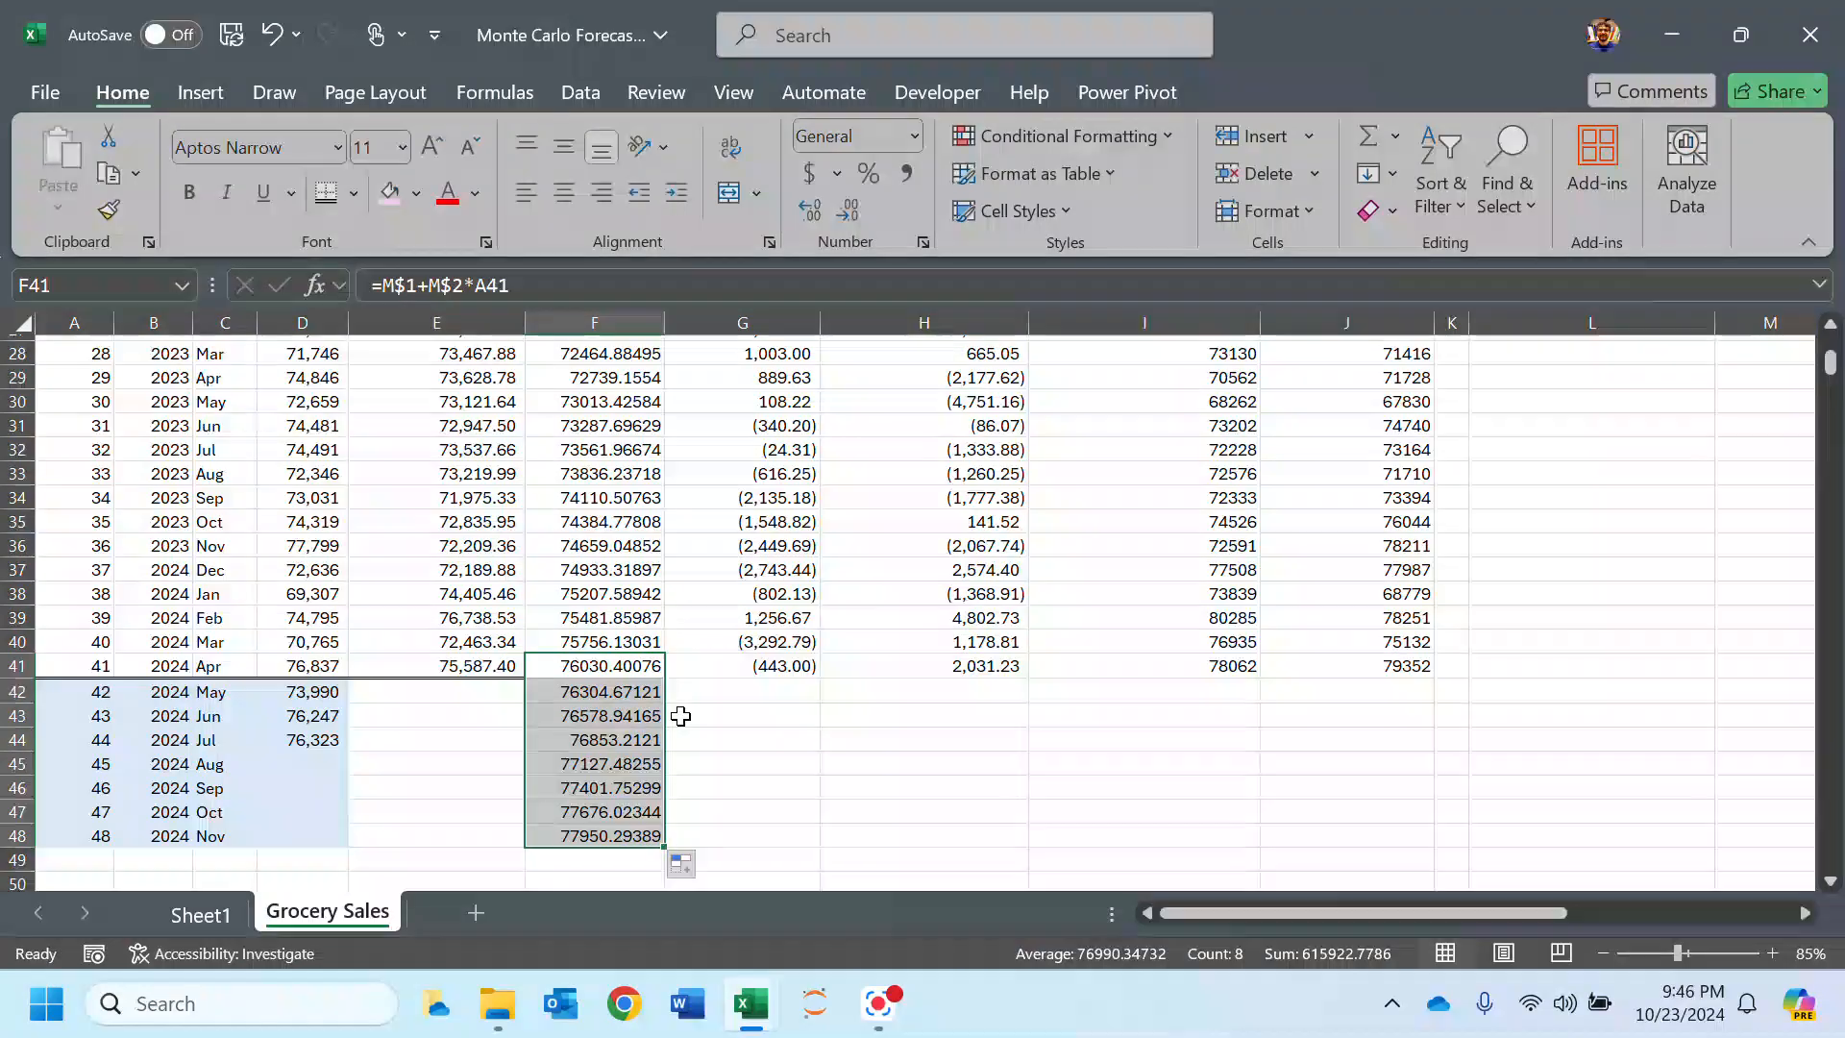
# Step: Examine the De-trended Data formula in G41 and compare it with the column's heading and other rows
pyautogui.click(782, 671)
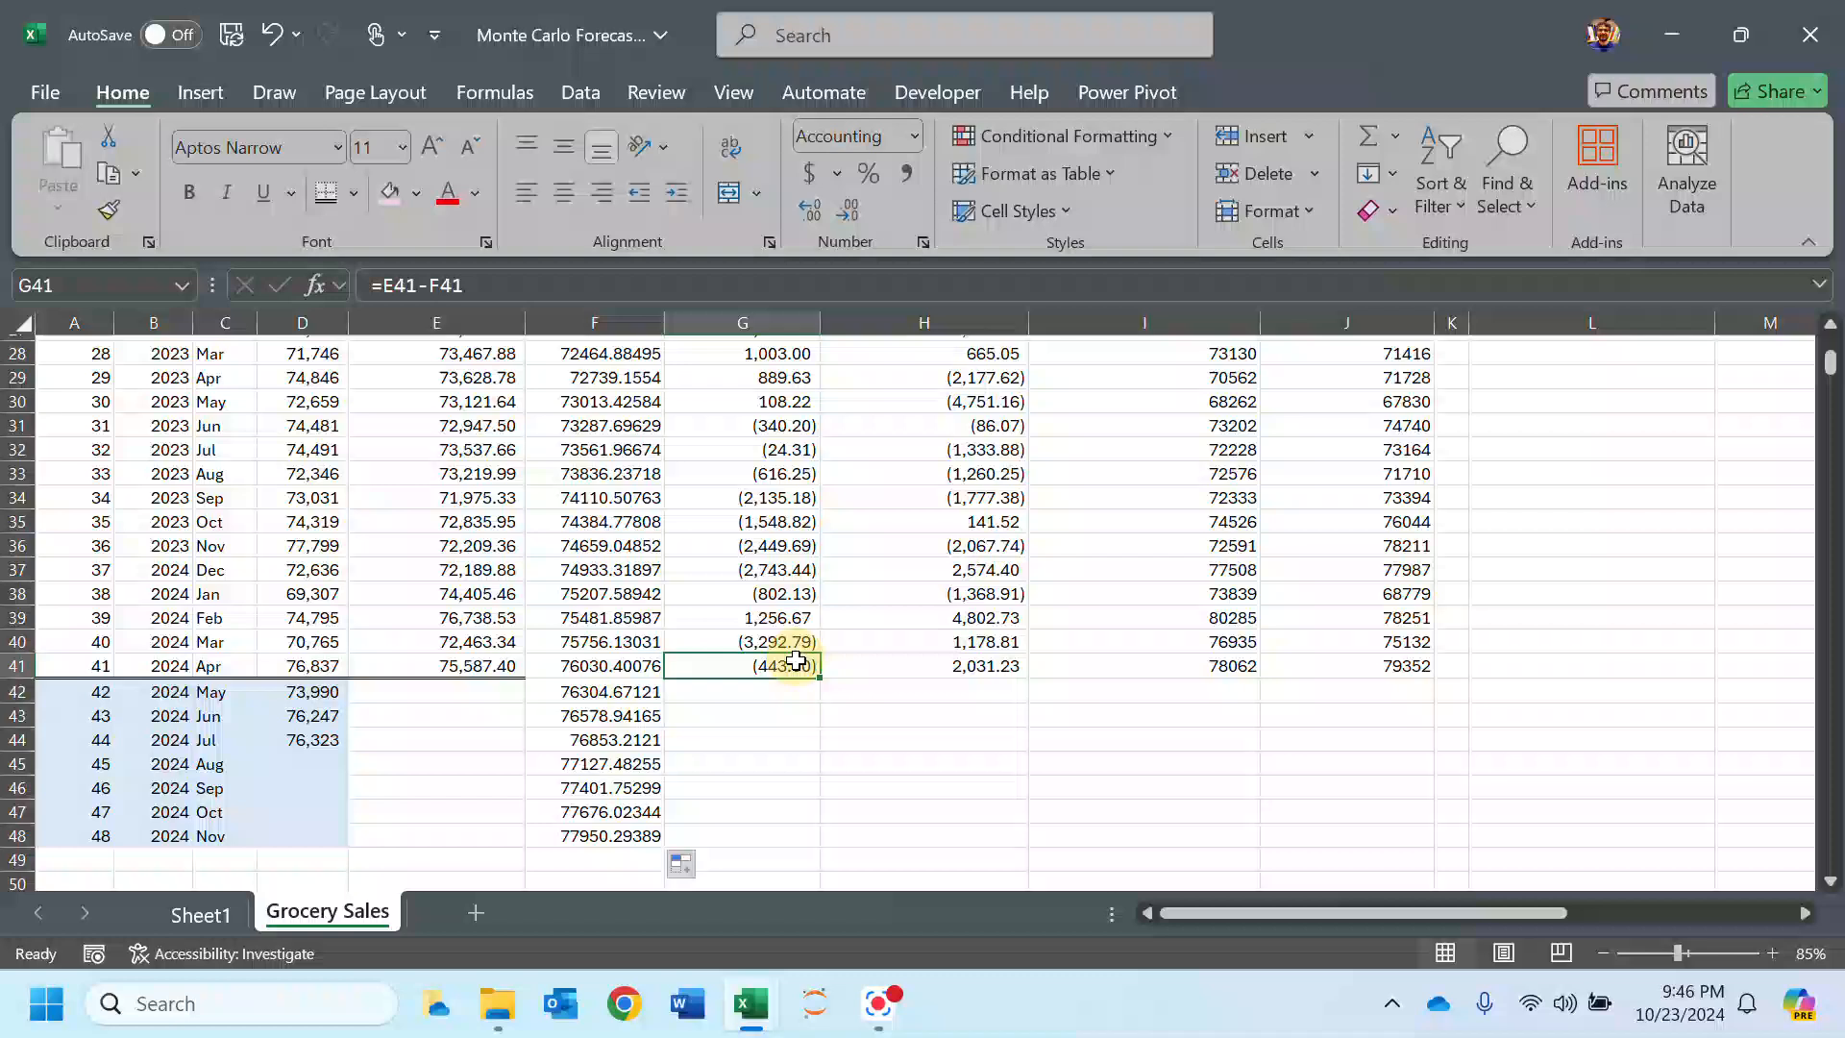
pyautogui.doubleClick(801, 665)
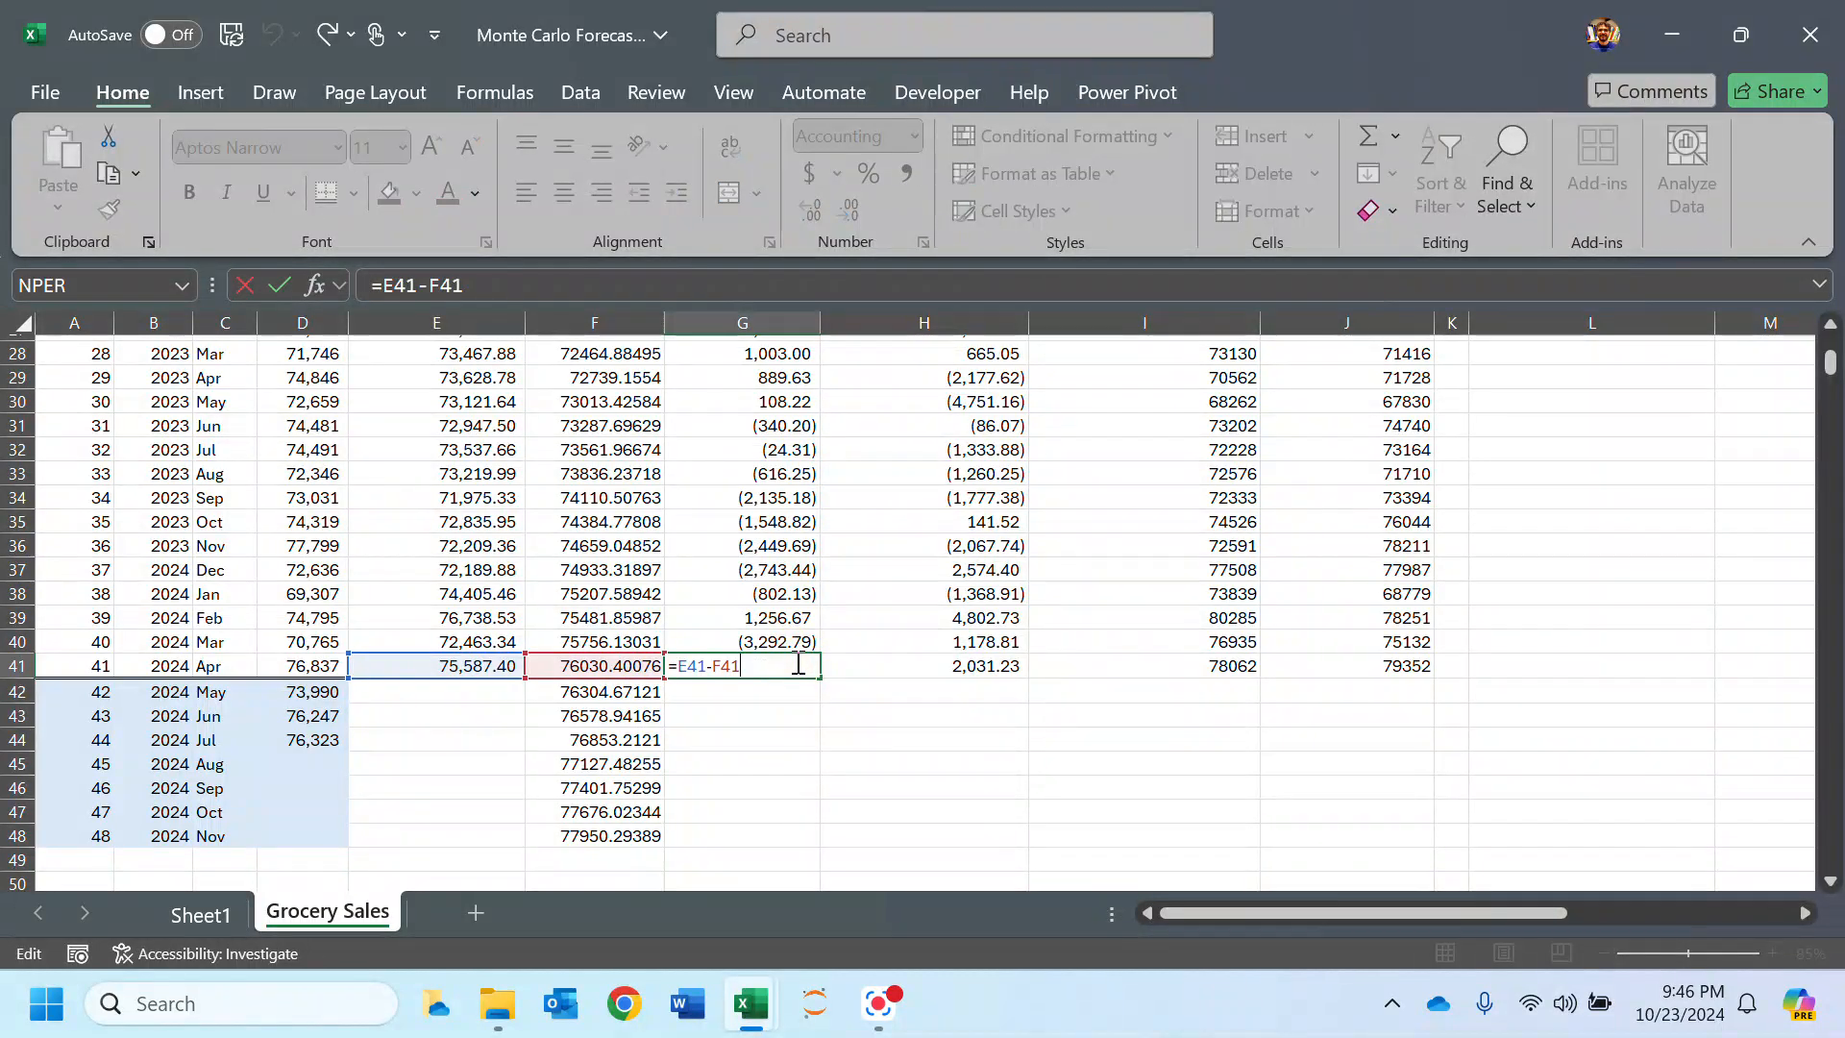
pyautogui.scroll(9, 730, 644)
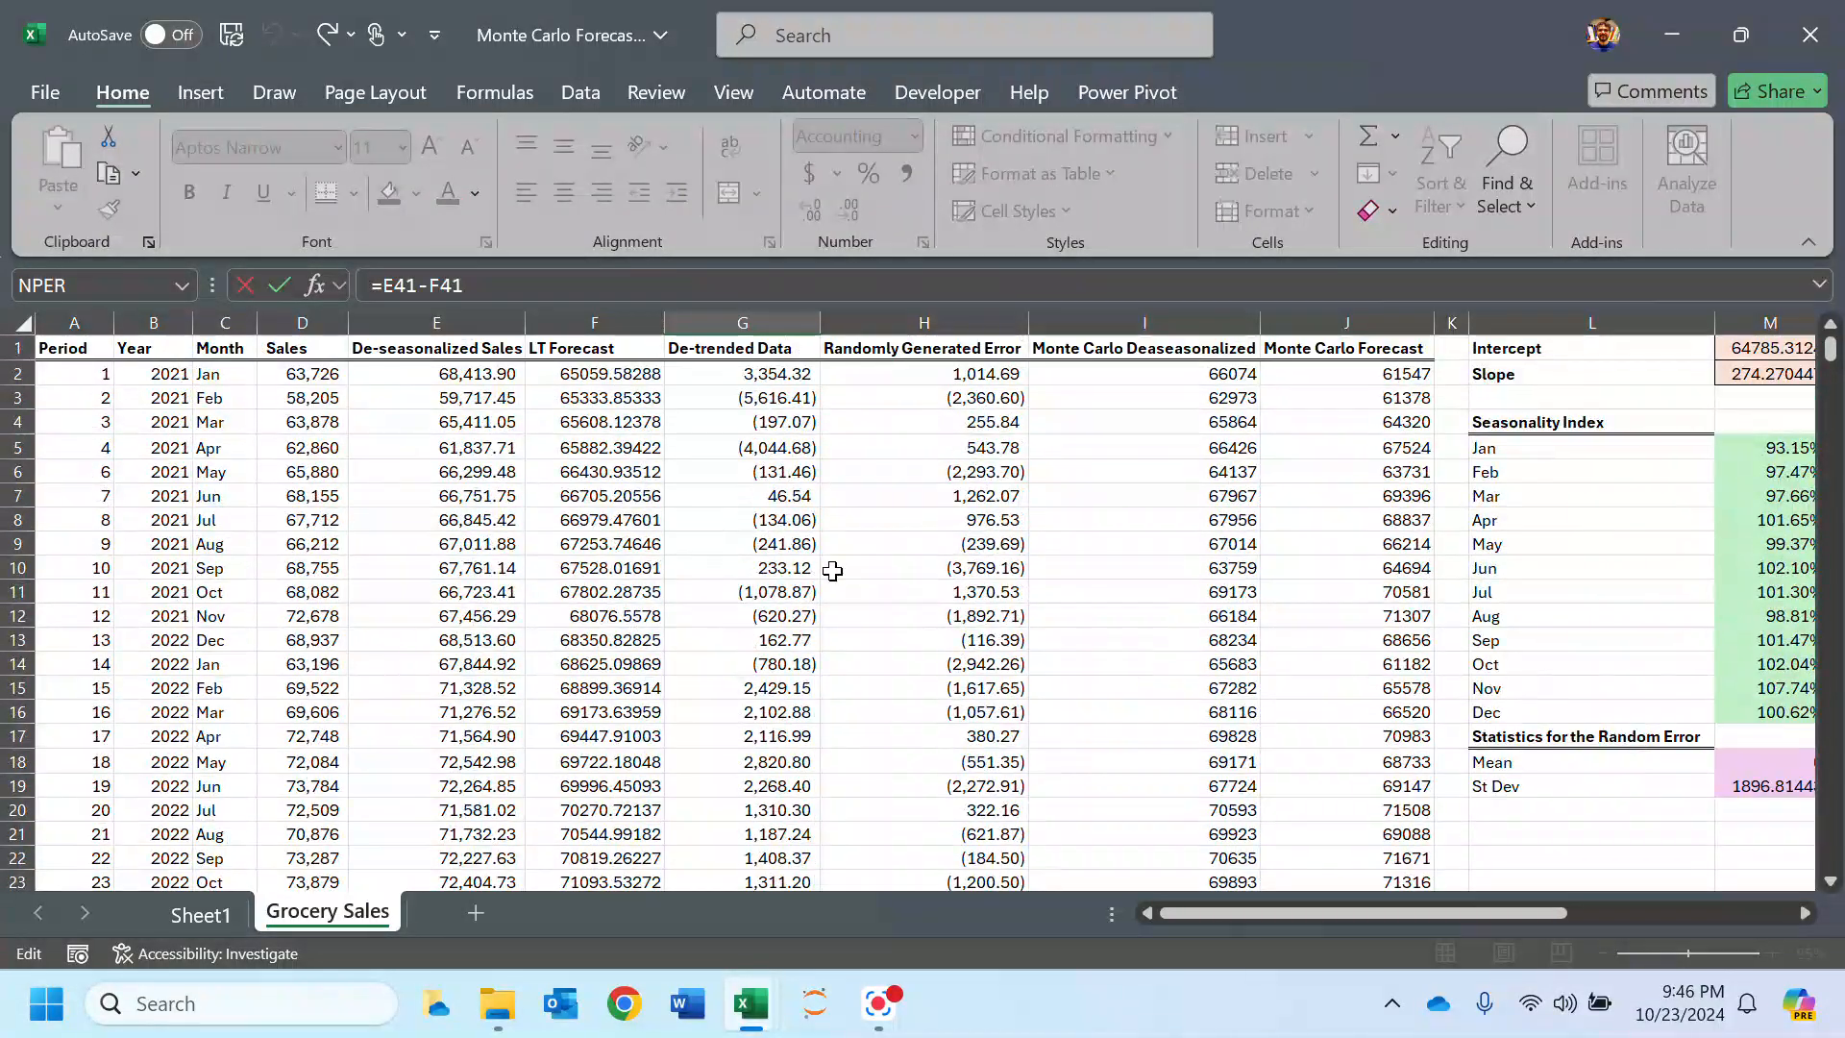
pyautogui.scroll(-6, 826, 577)
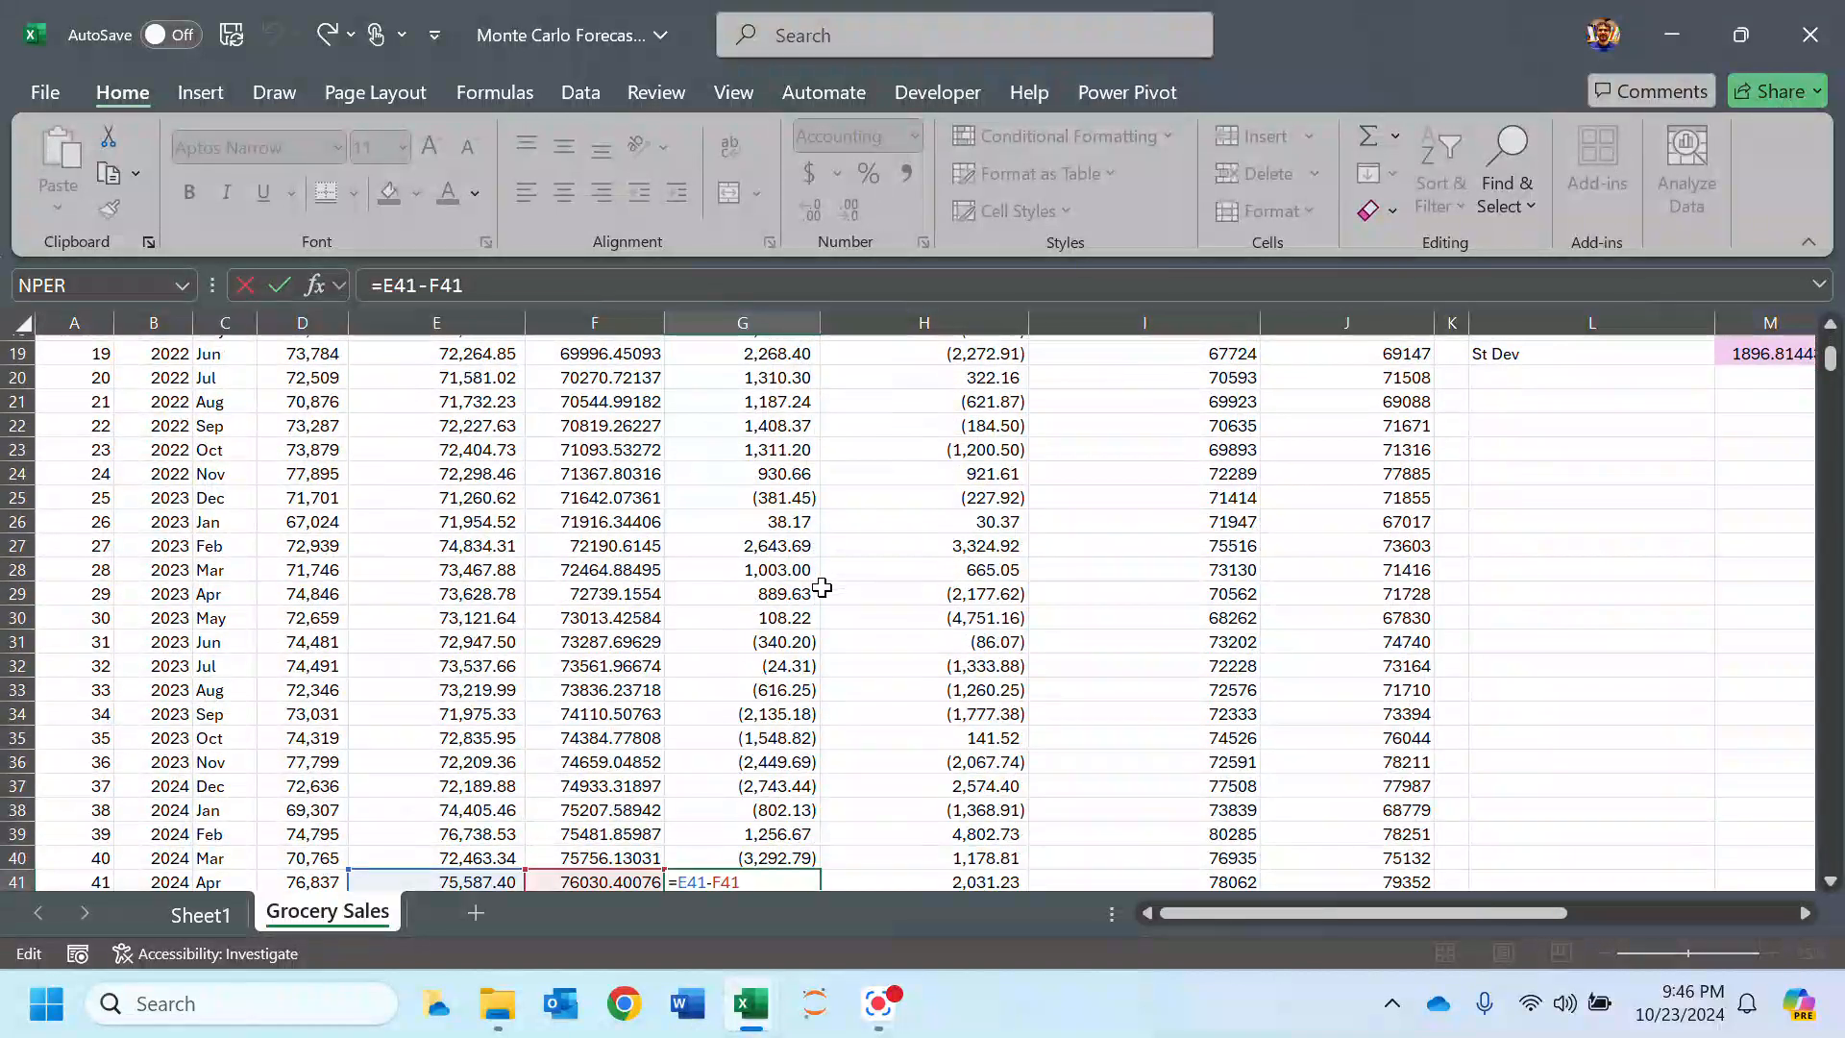
pyautogui.scroll(-4, 823, 588)
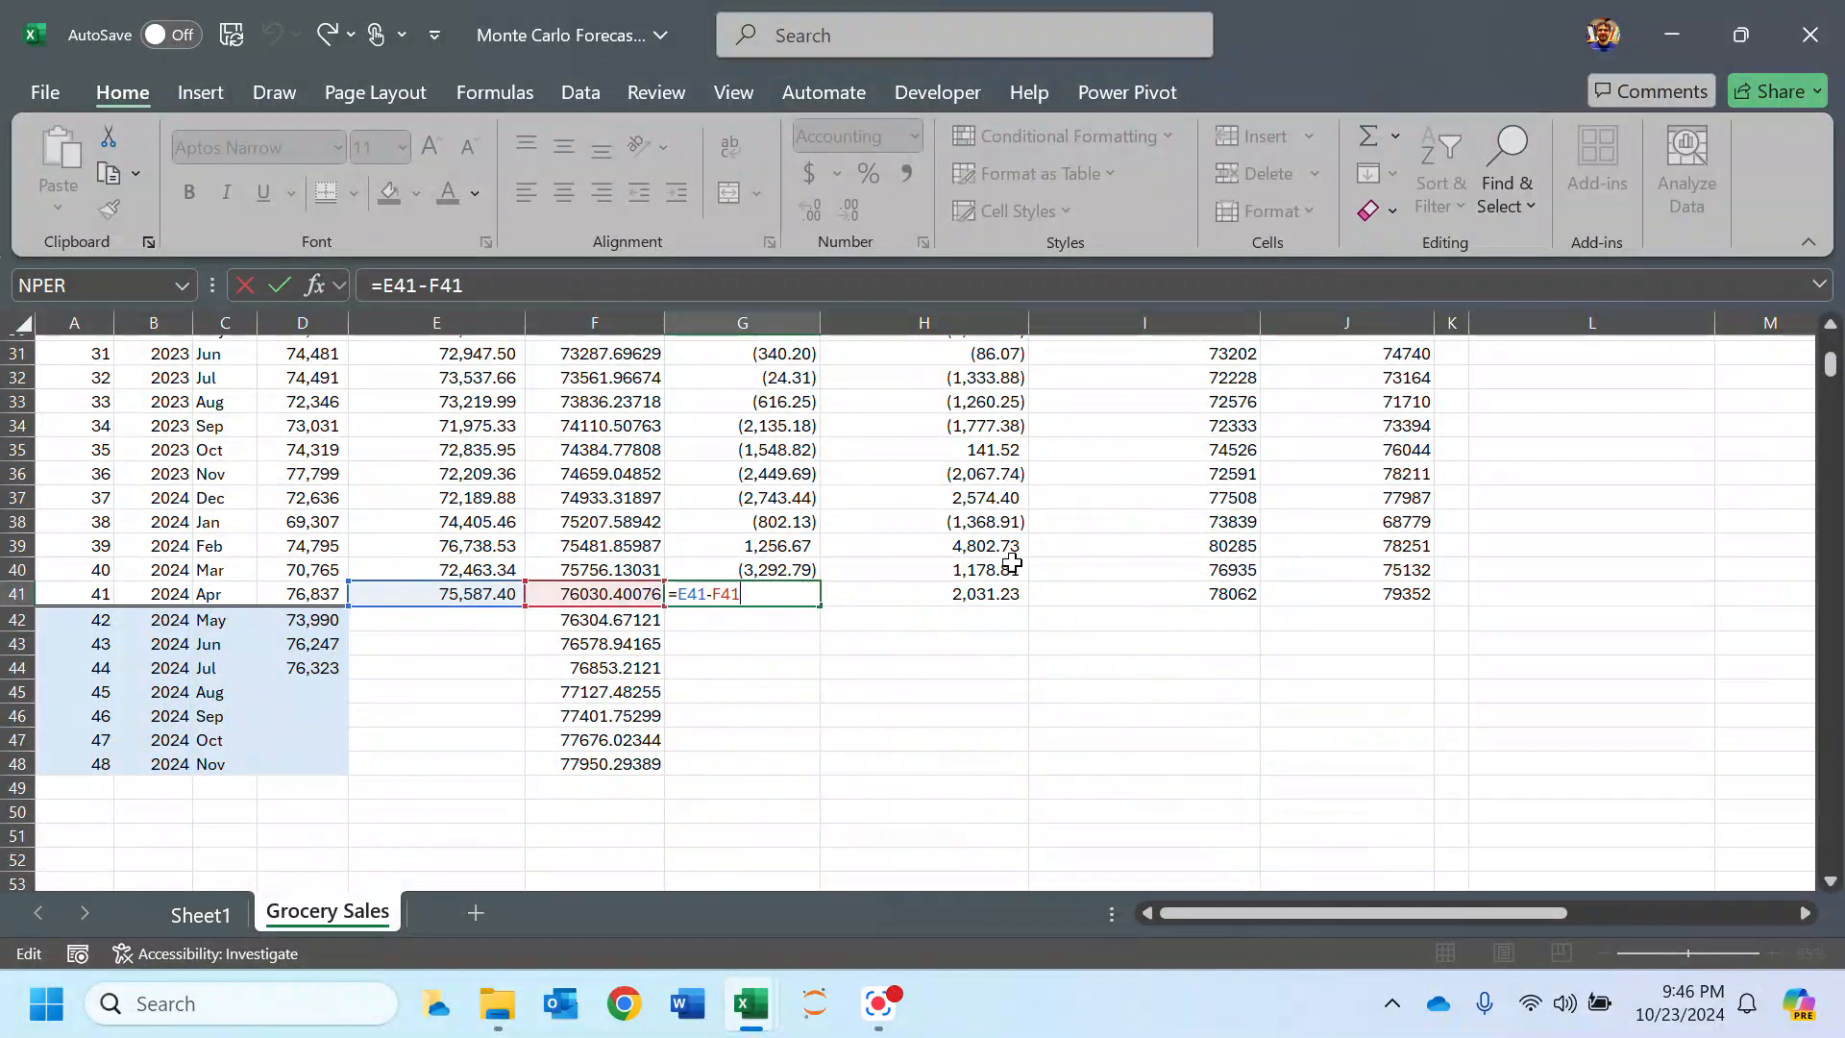
pyautogui.hotkey('ctrl', 'Return')
# Step: Extend the random error formula in H41 and the two Monte Carlo formulas in I41:J41 down through row 48
pyautogui.click(974, 597)
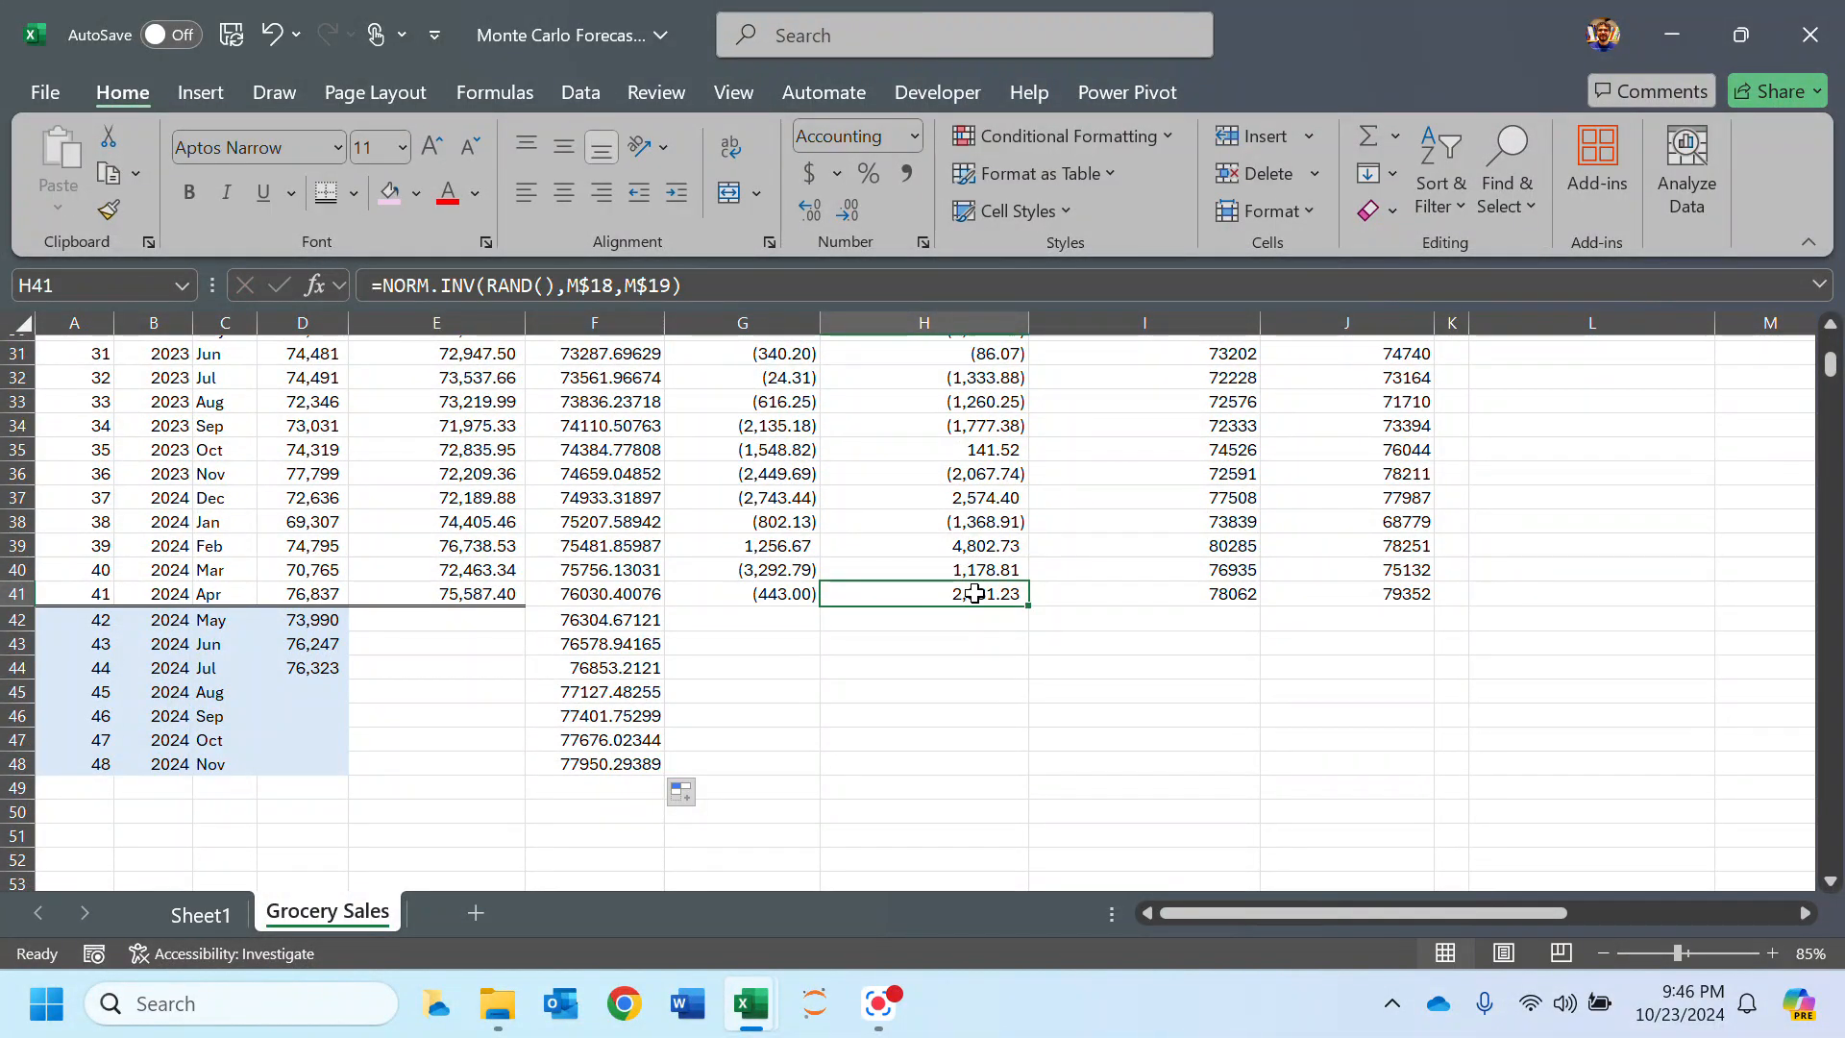
pyautogui.doubleClick(980, 595)
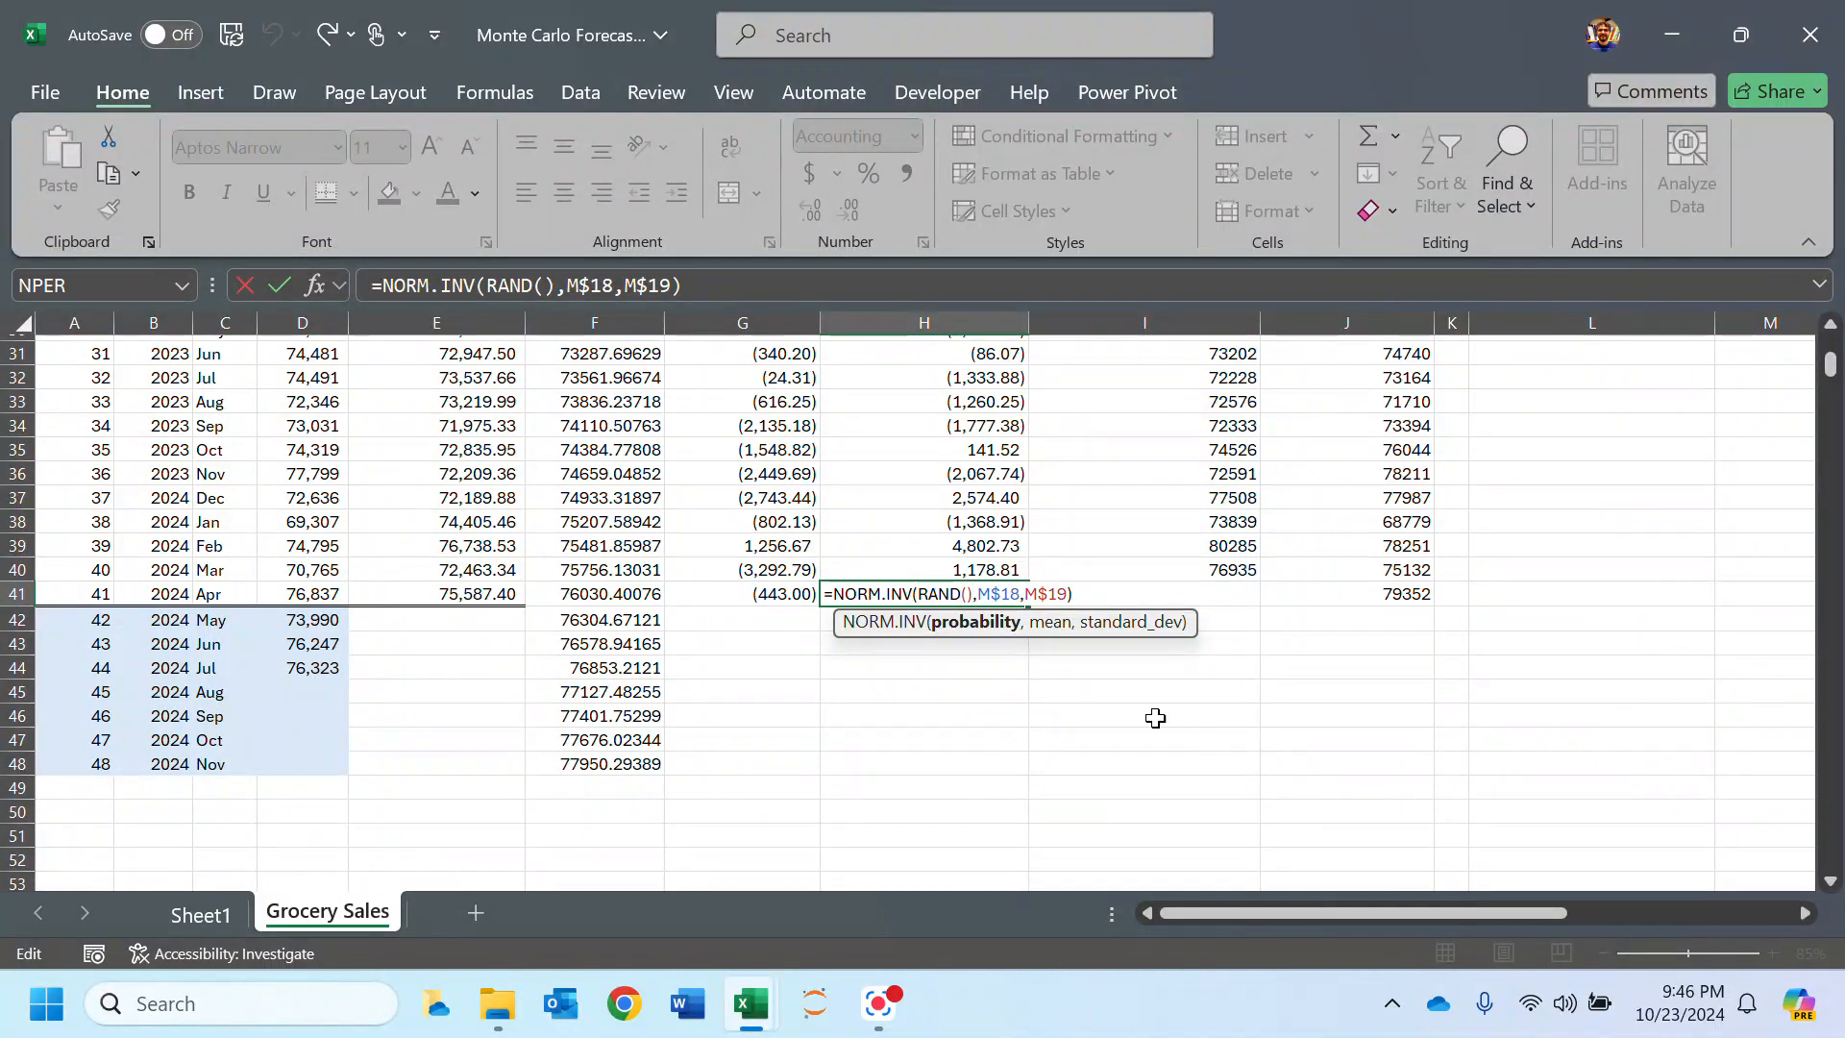
pyautogui.hotkey('ctrl', 'Return')
pyautogui.moveTo(1026, 605); pyautogui.dragTo(996, 780)
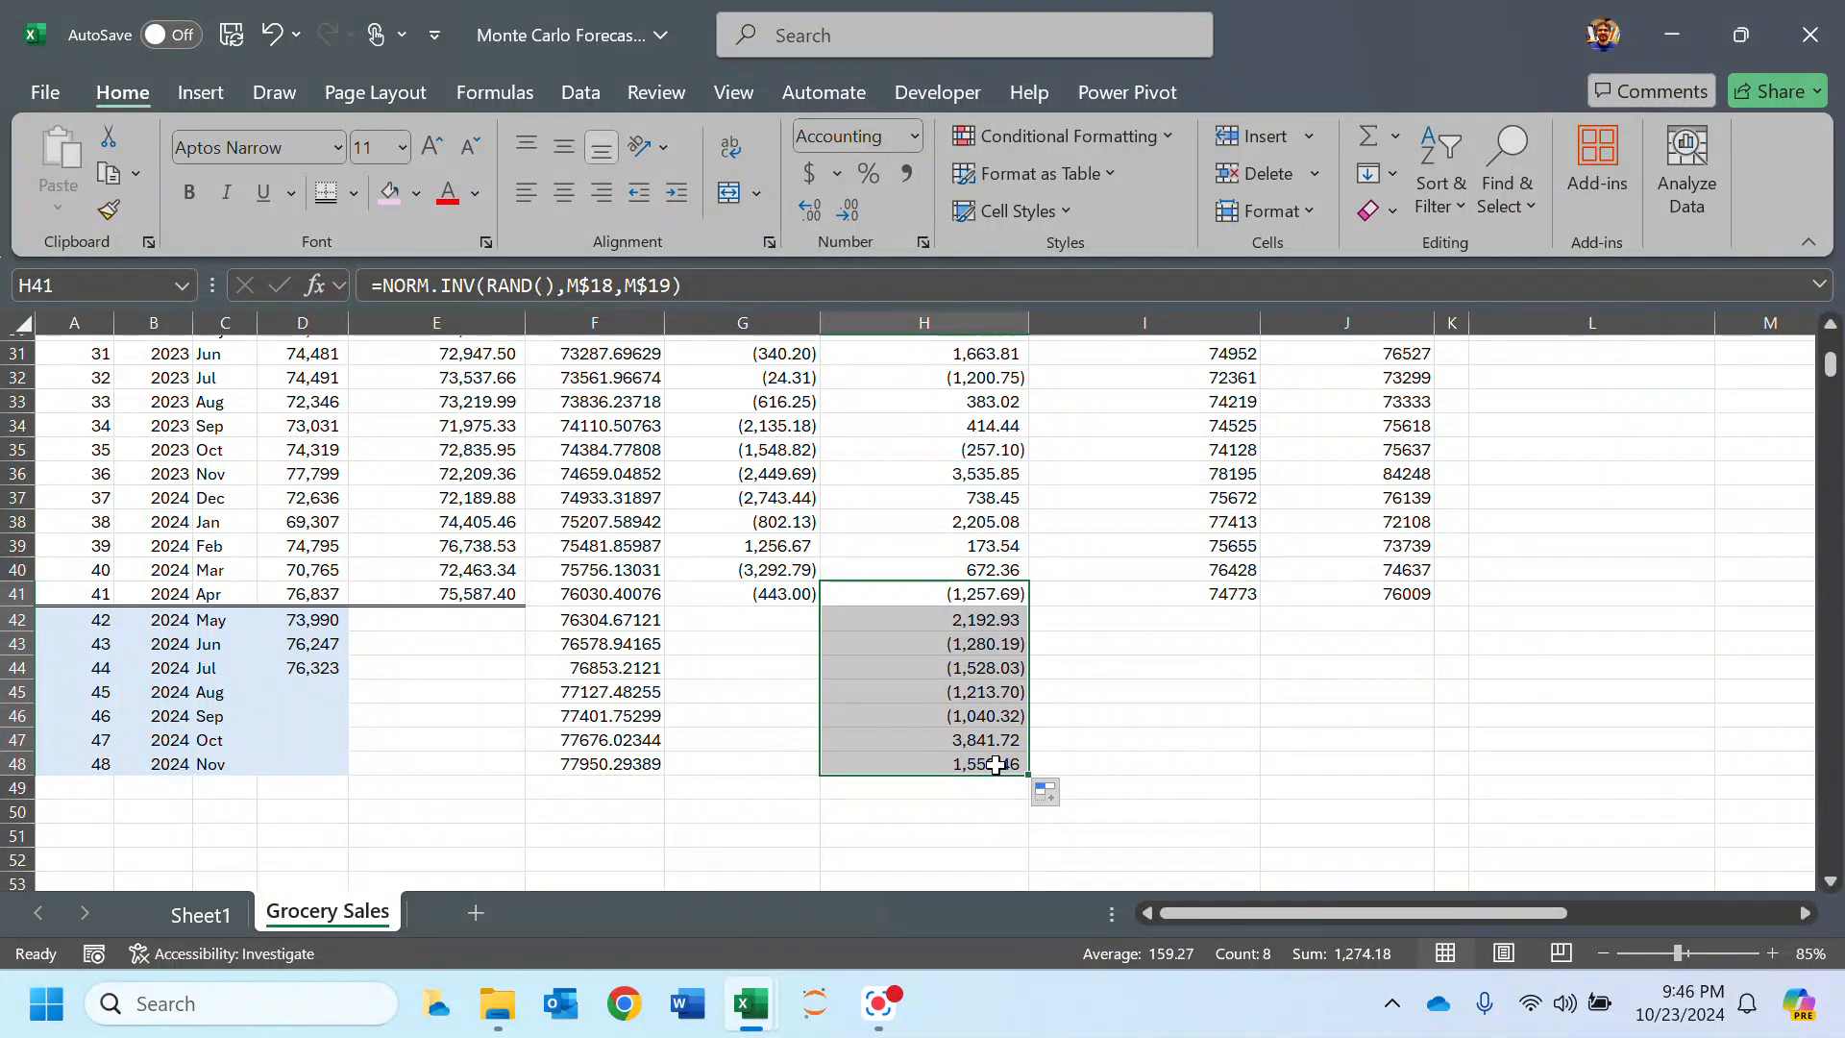
pyautogui.moveTo(1233, 594); pyautogui.dragTo(1405, 783)
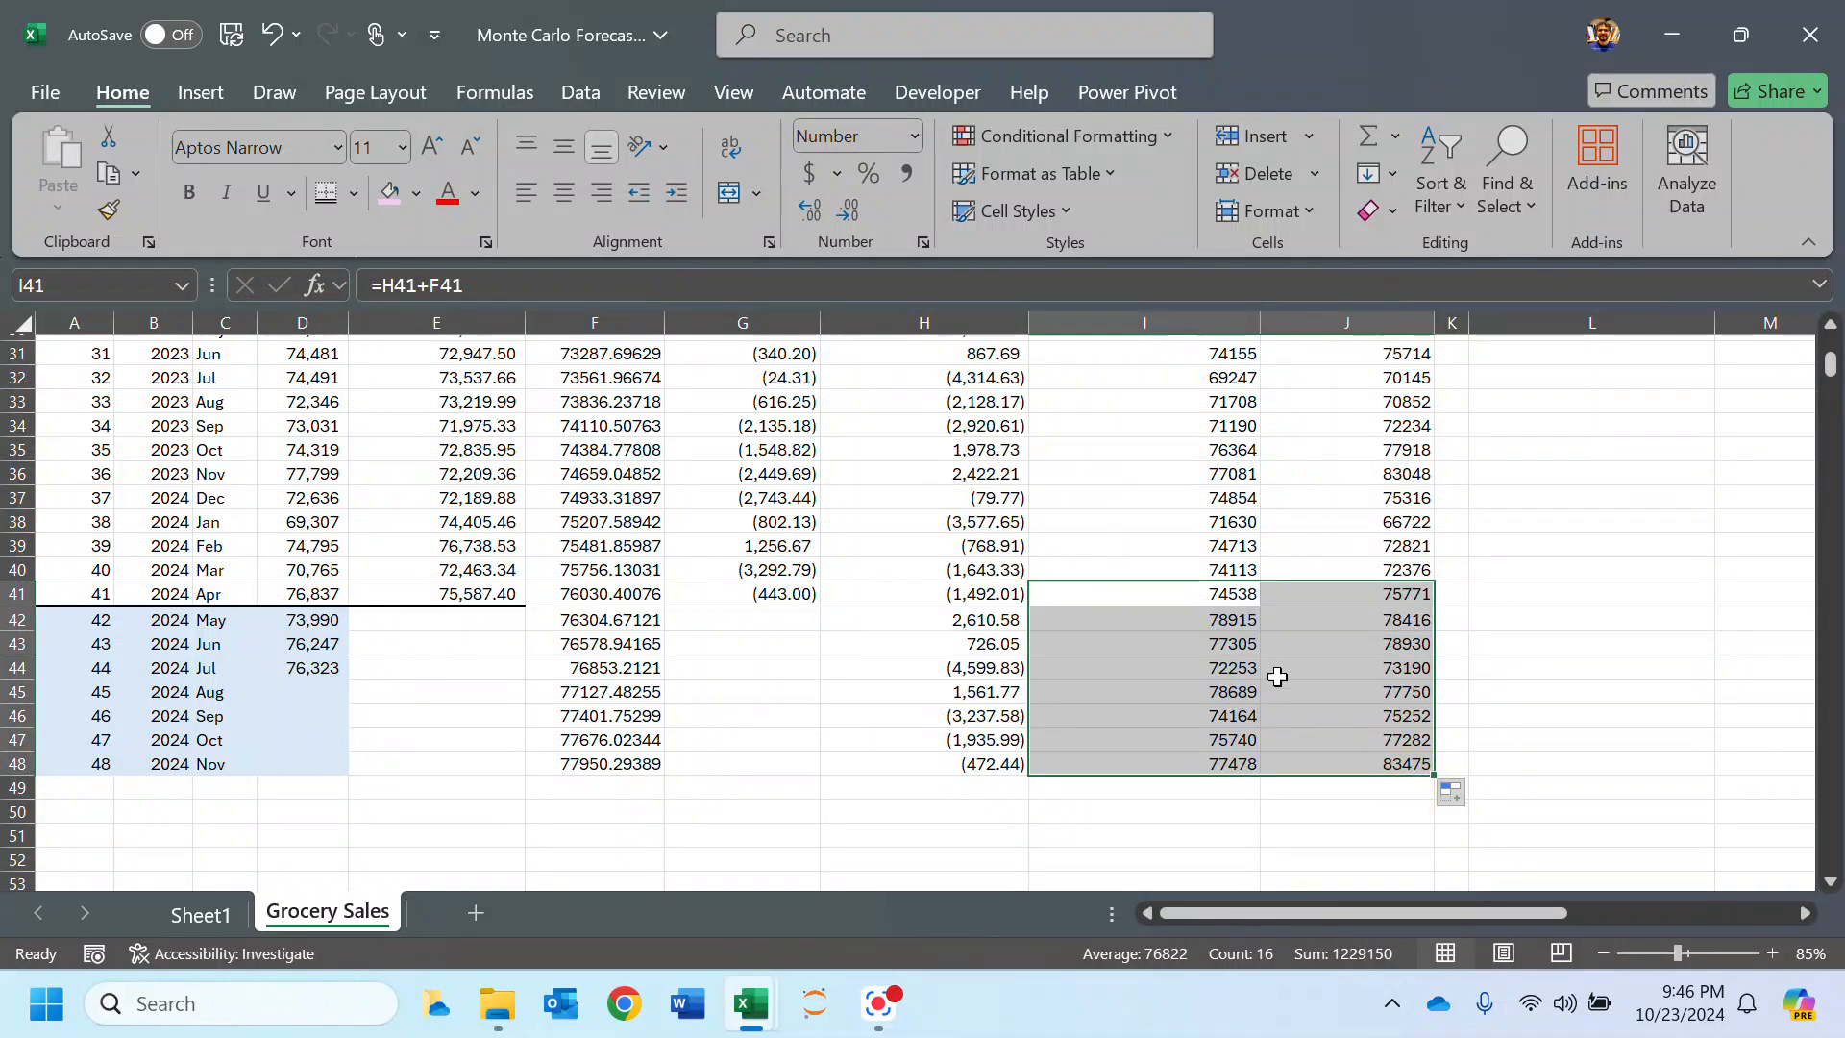
pyautogui.scroll(10, 1200, 650)
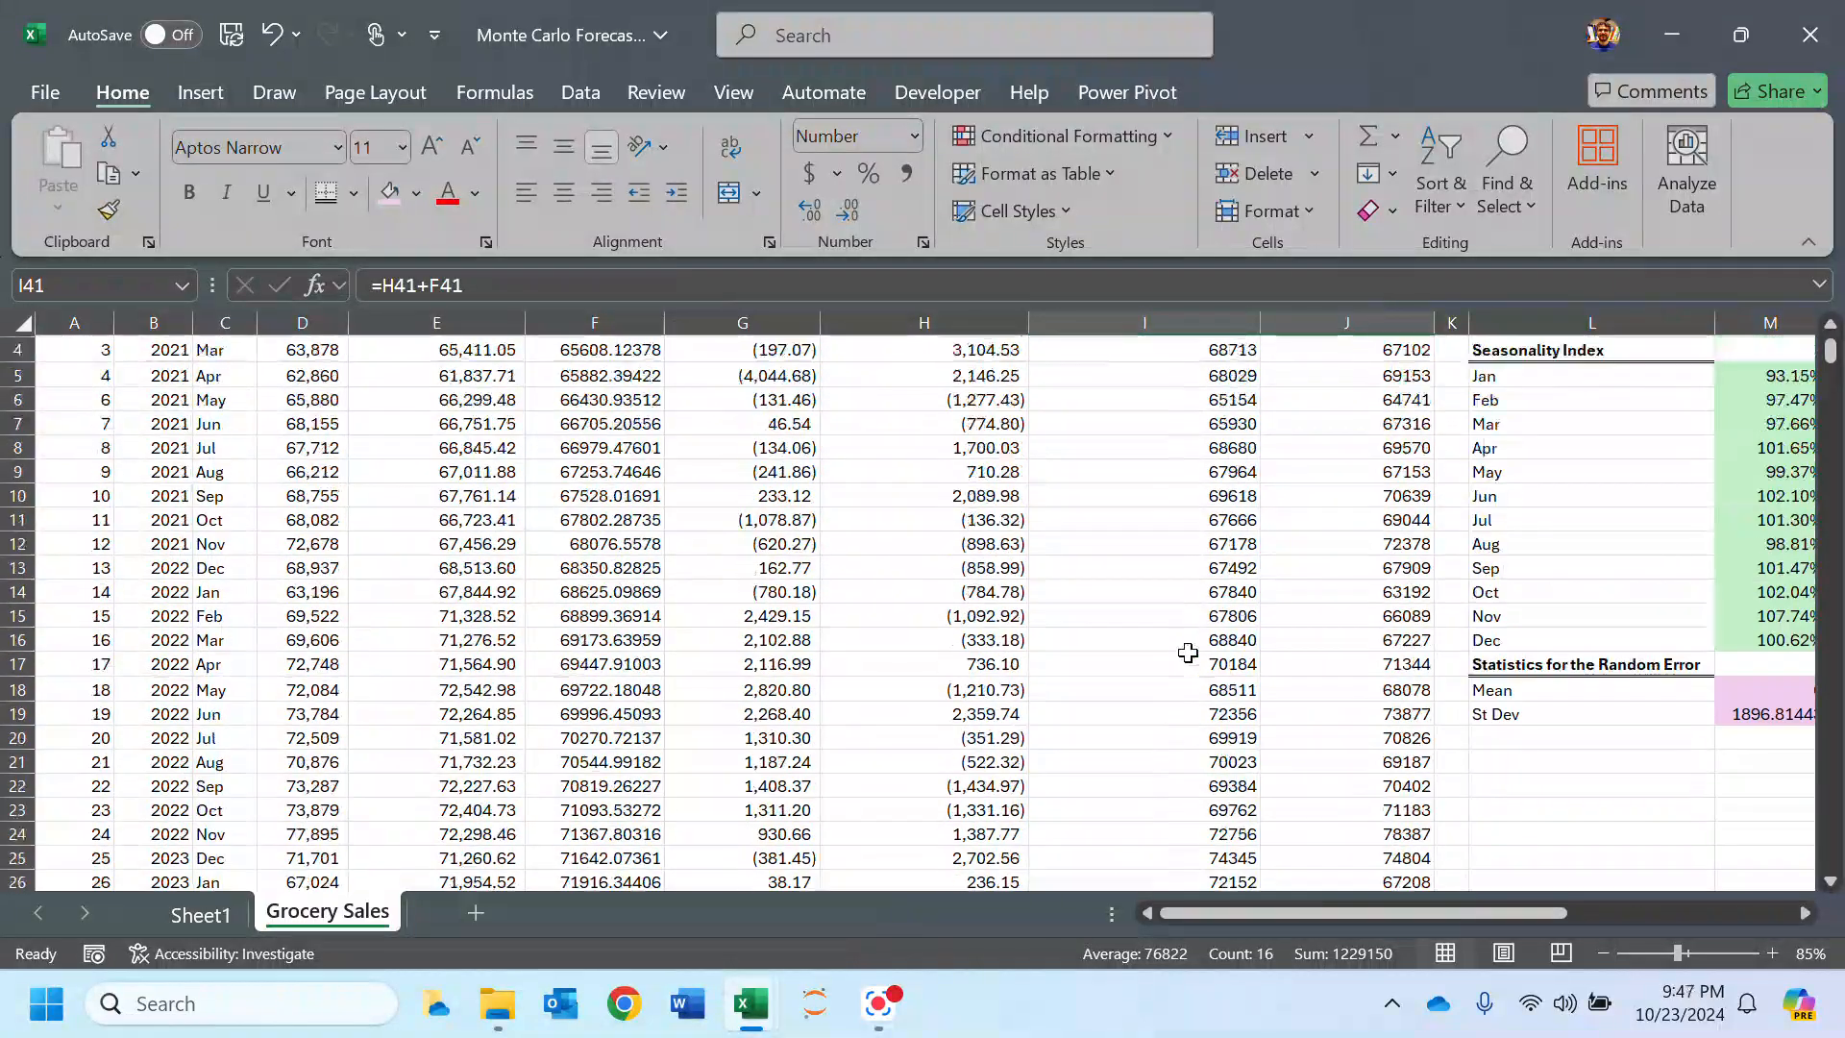
pyautogui.moveTo(1345, 348); pyautogui.dragTo(1329, 861)
pyautogui.scroll(8, 879, 585)
pyautogui.scroll(1, 720, 542)
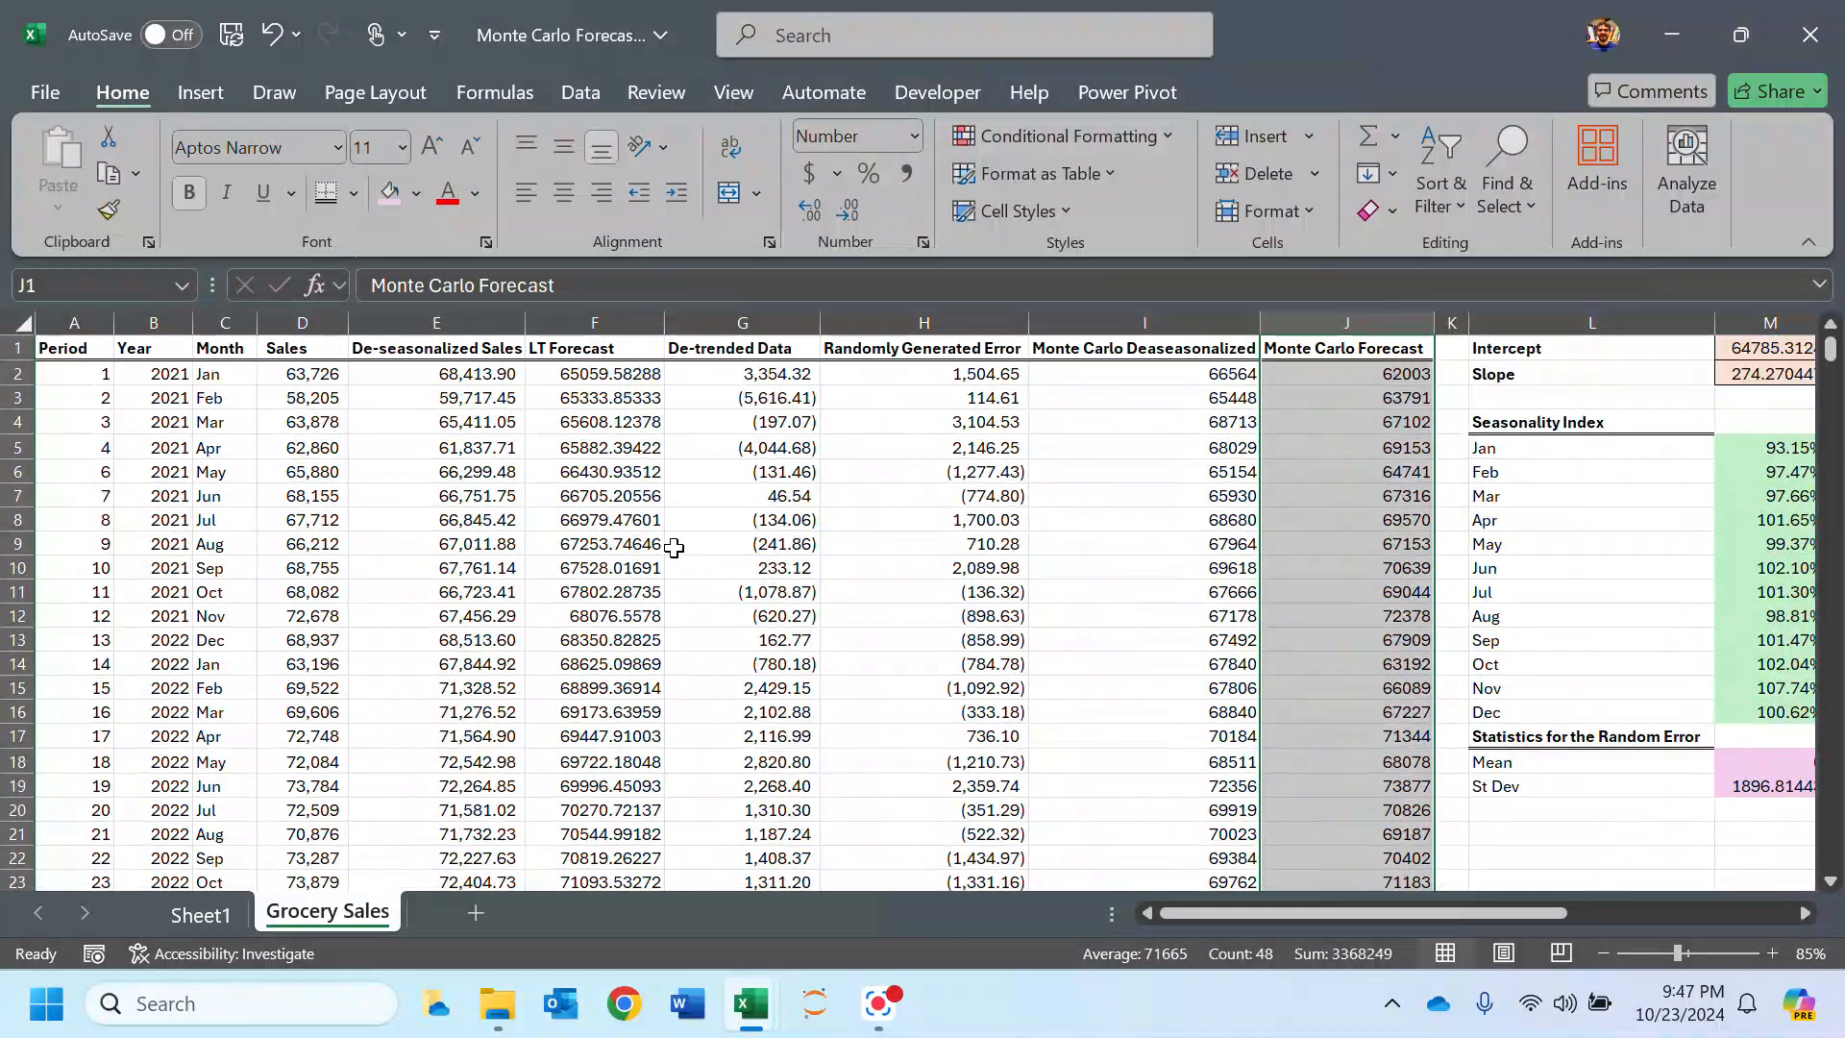
pyautogui.moveTo(384, 823); pyautogui.dragTo(384, 858)
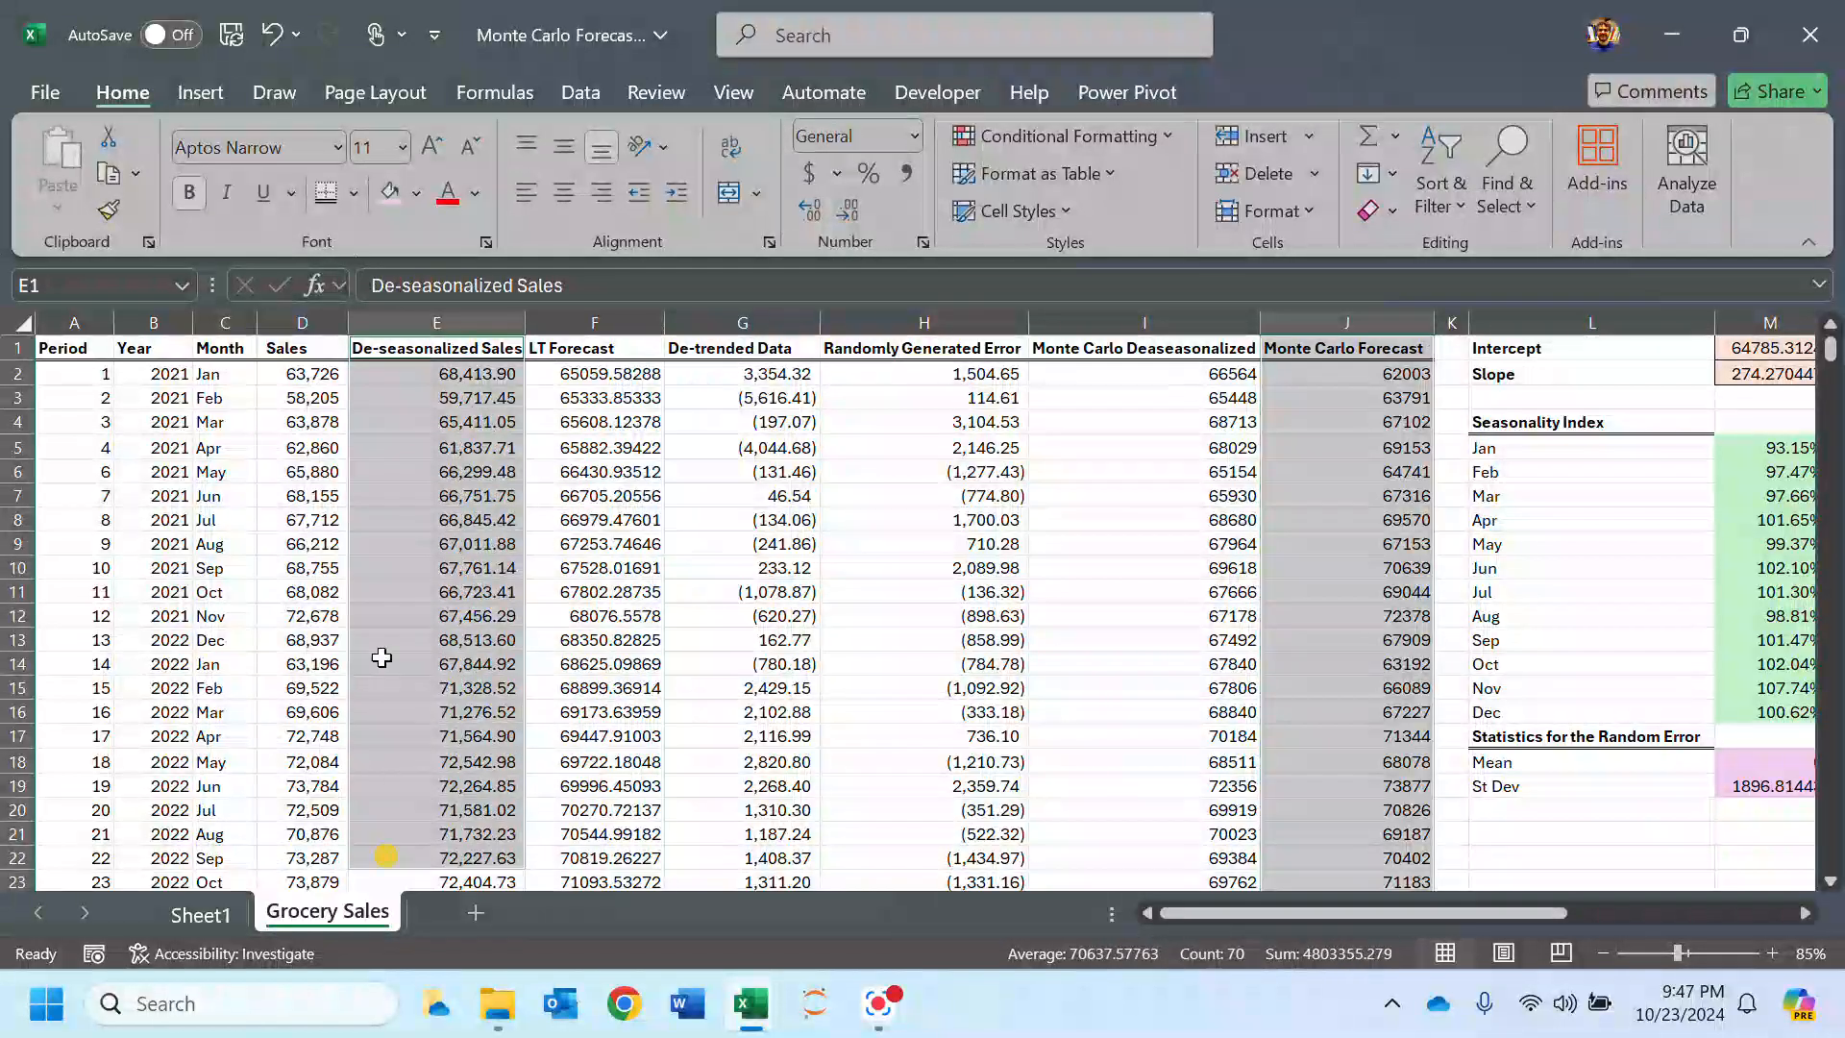
# Step: Insert a 2-D line chart with markers from the Sales and extended Monte Carlo Forecast columns, and enlarge the chart
pyautogui.moveTo(327, 346); pyautogui.dragTo(361, 761)
pyautogui.scroll(8, 1167, 391)
pyautogui.moveTo(1347, 347); pyautogui.dragTo(1377, 843)
pyautogui.scroll(9, 1377, 842)
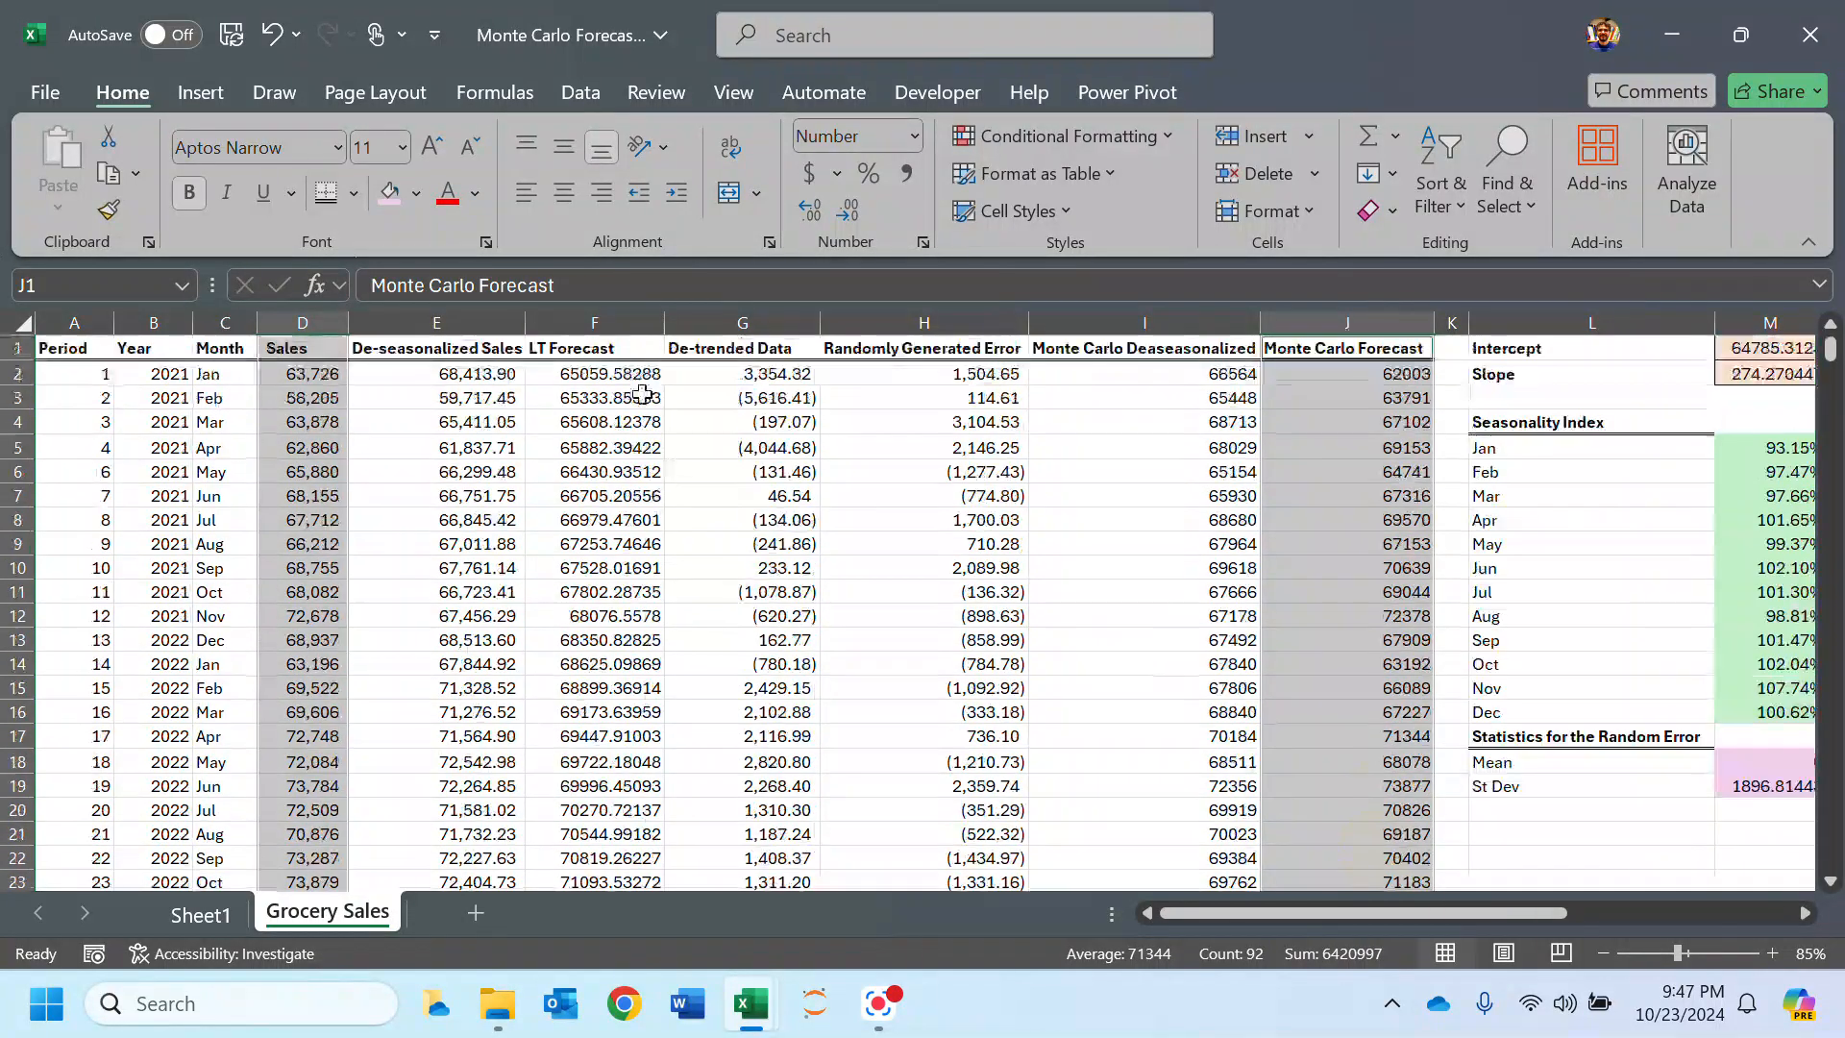
pyautogui.click(200, 93)
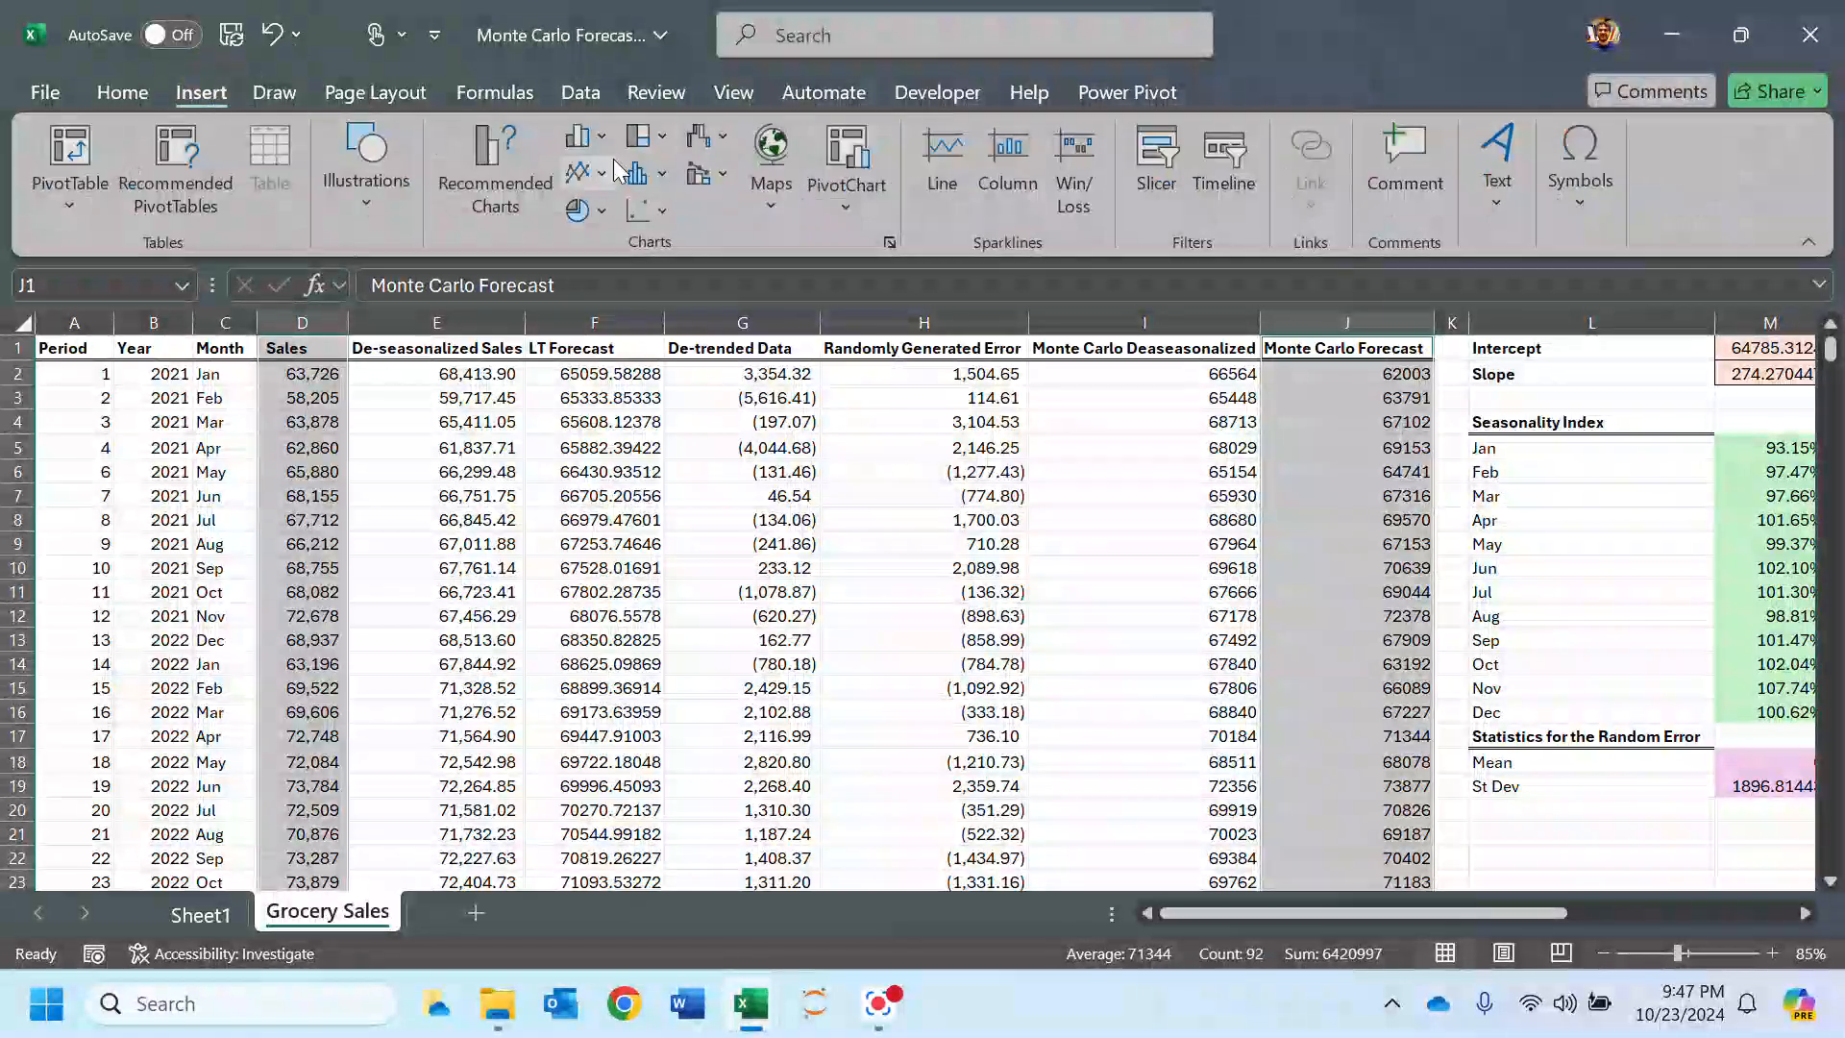
pyautogui.click(577, 173)
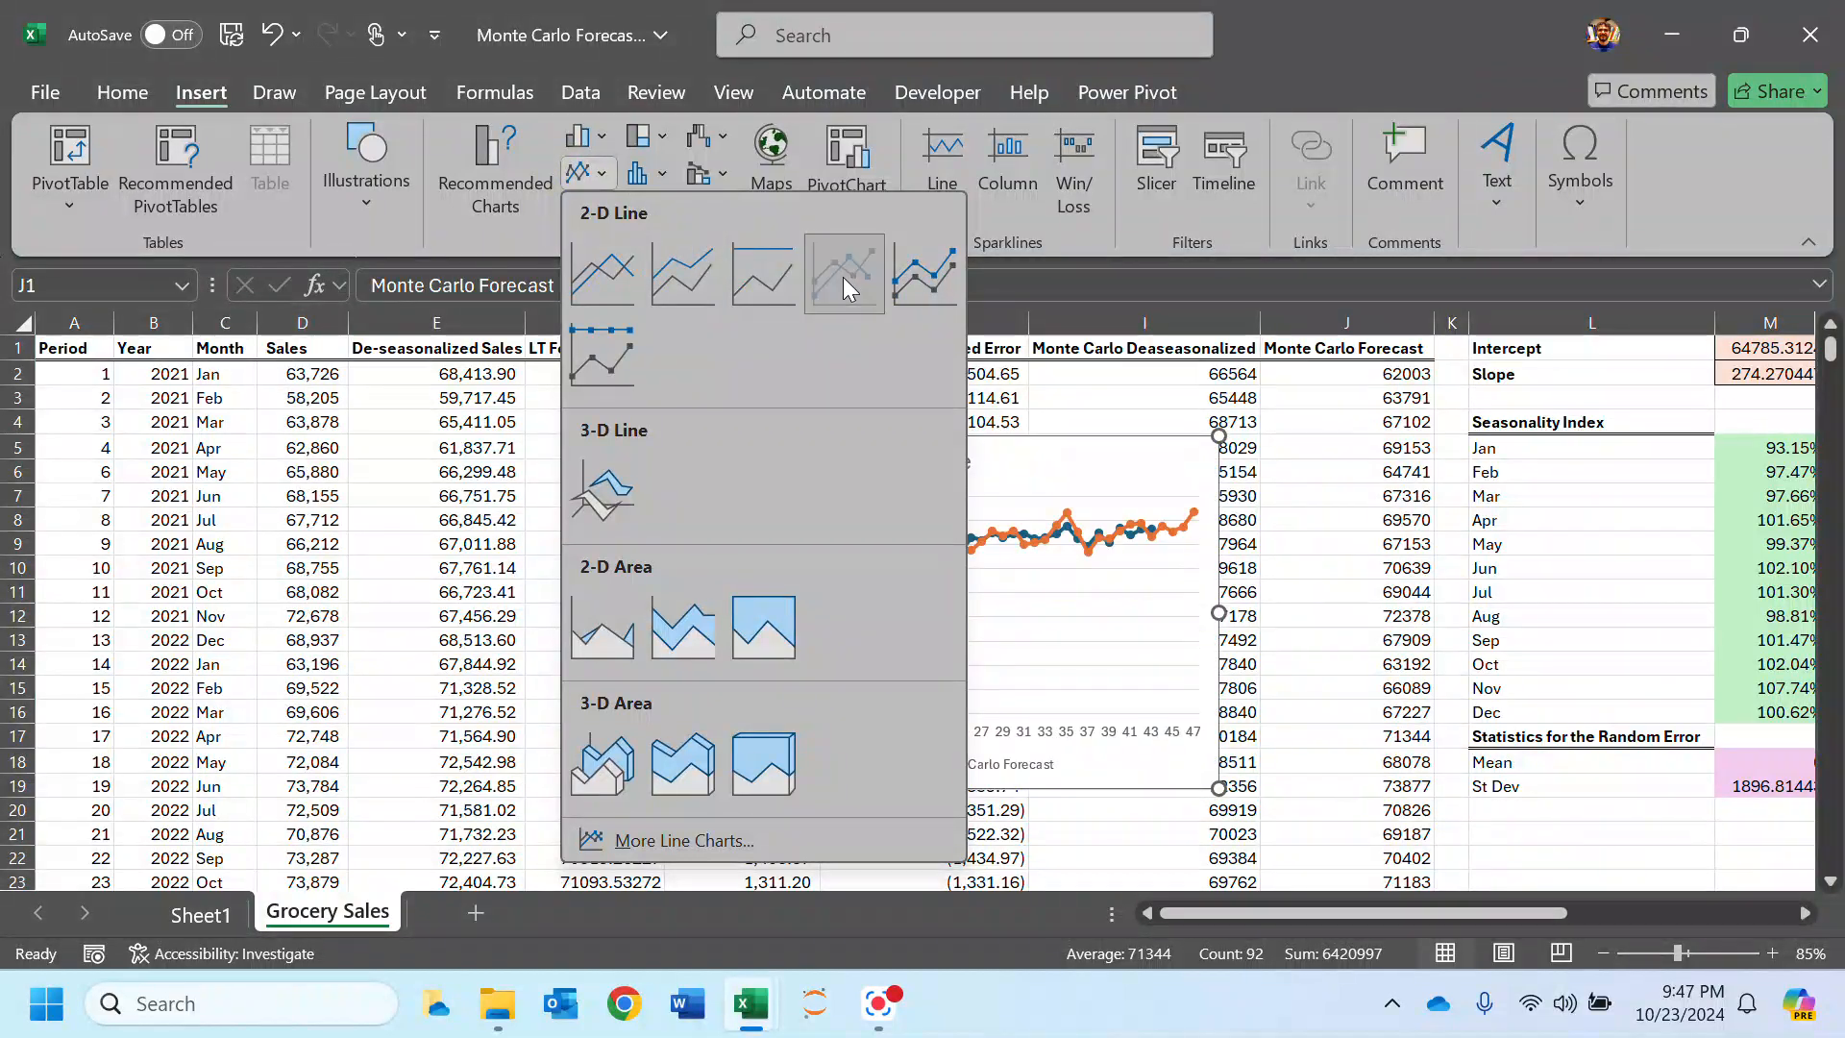
pyautogui.click(845, 287)
pyautogui.moveTo(1219, 786); pyautogui.dragTo(1523, 821)
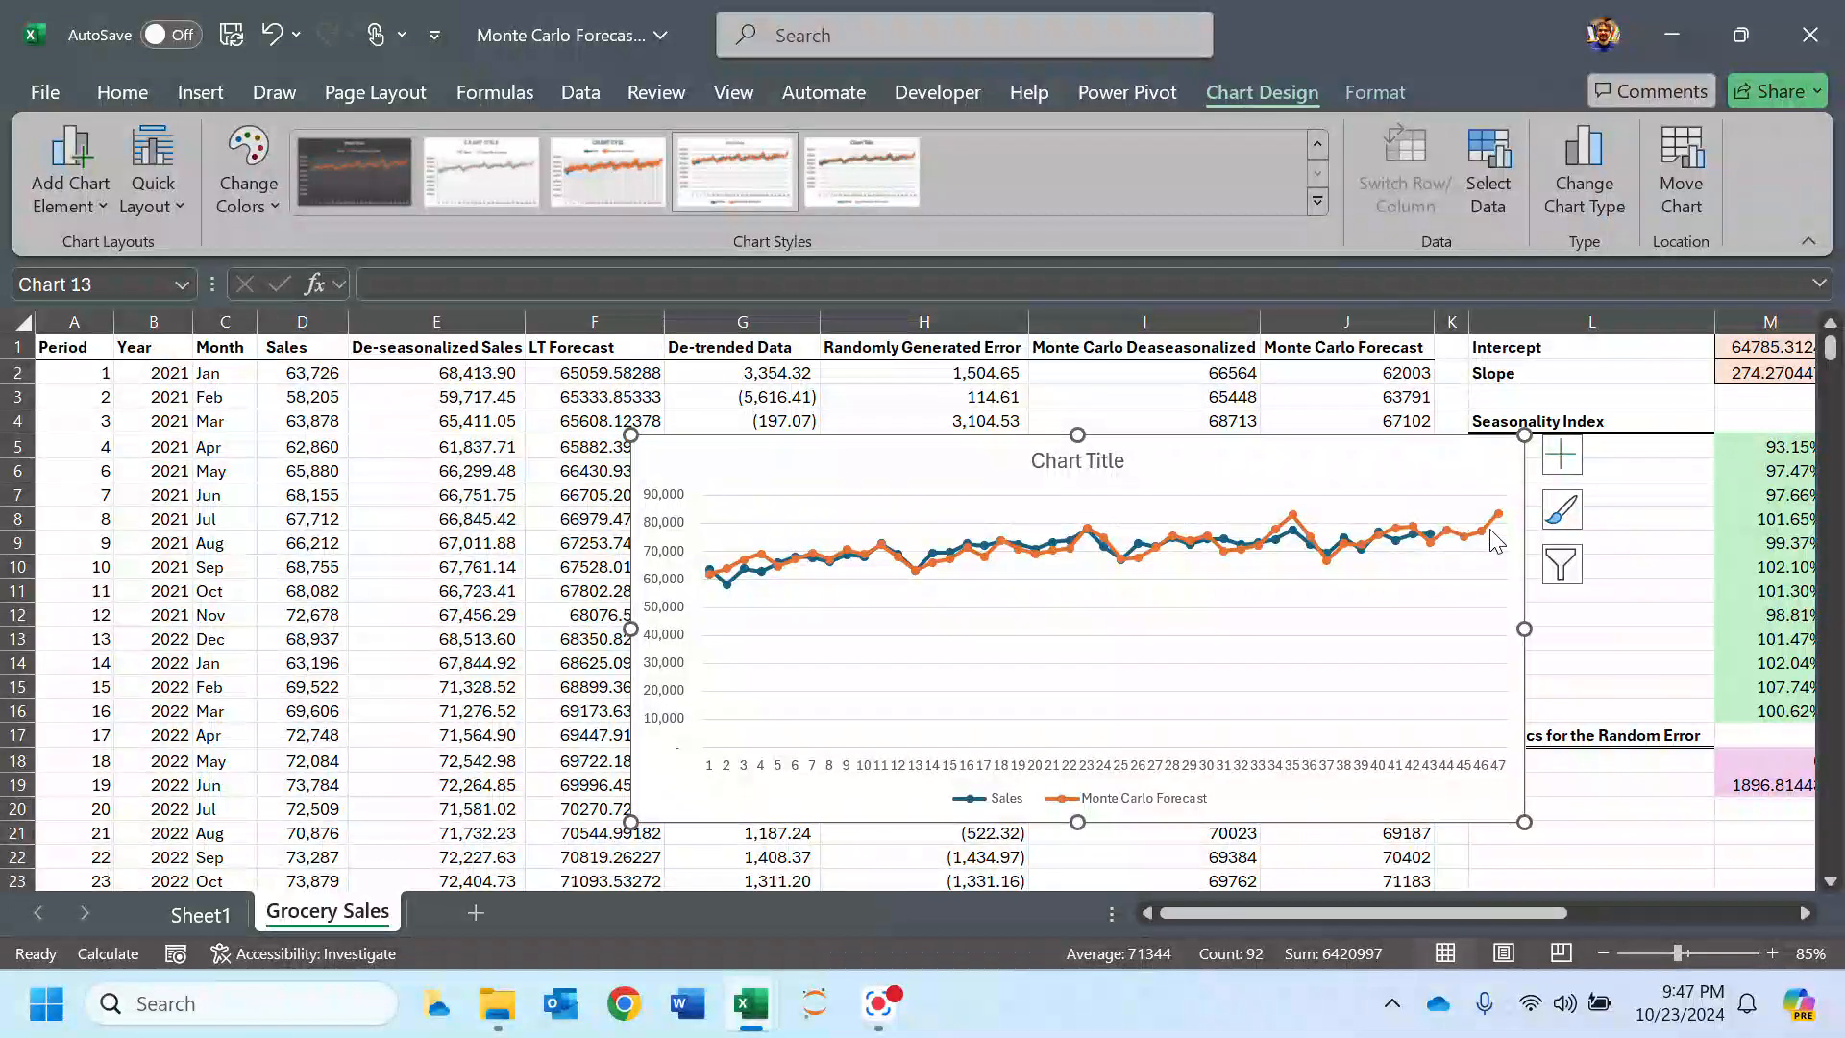
# Step: Recalculate the worksheet repeatedly to examine how the simulated future months vary on the enlarged chart
pyautogui.moveTo(1496, 541)
pyautogui.press('F9')
pyautogui.press('F9')
pyautogui.press('F9')
pyautogui.press('F9')
pyautogui.press('F9')
pyautogui.press('F9')
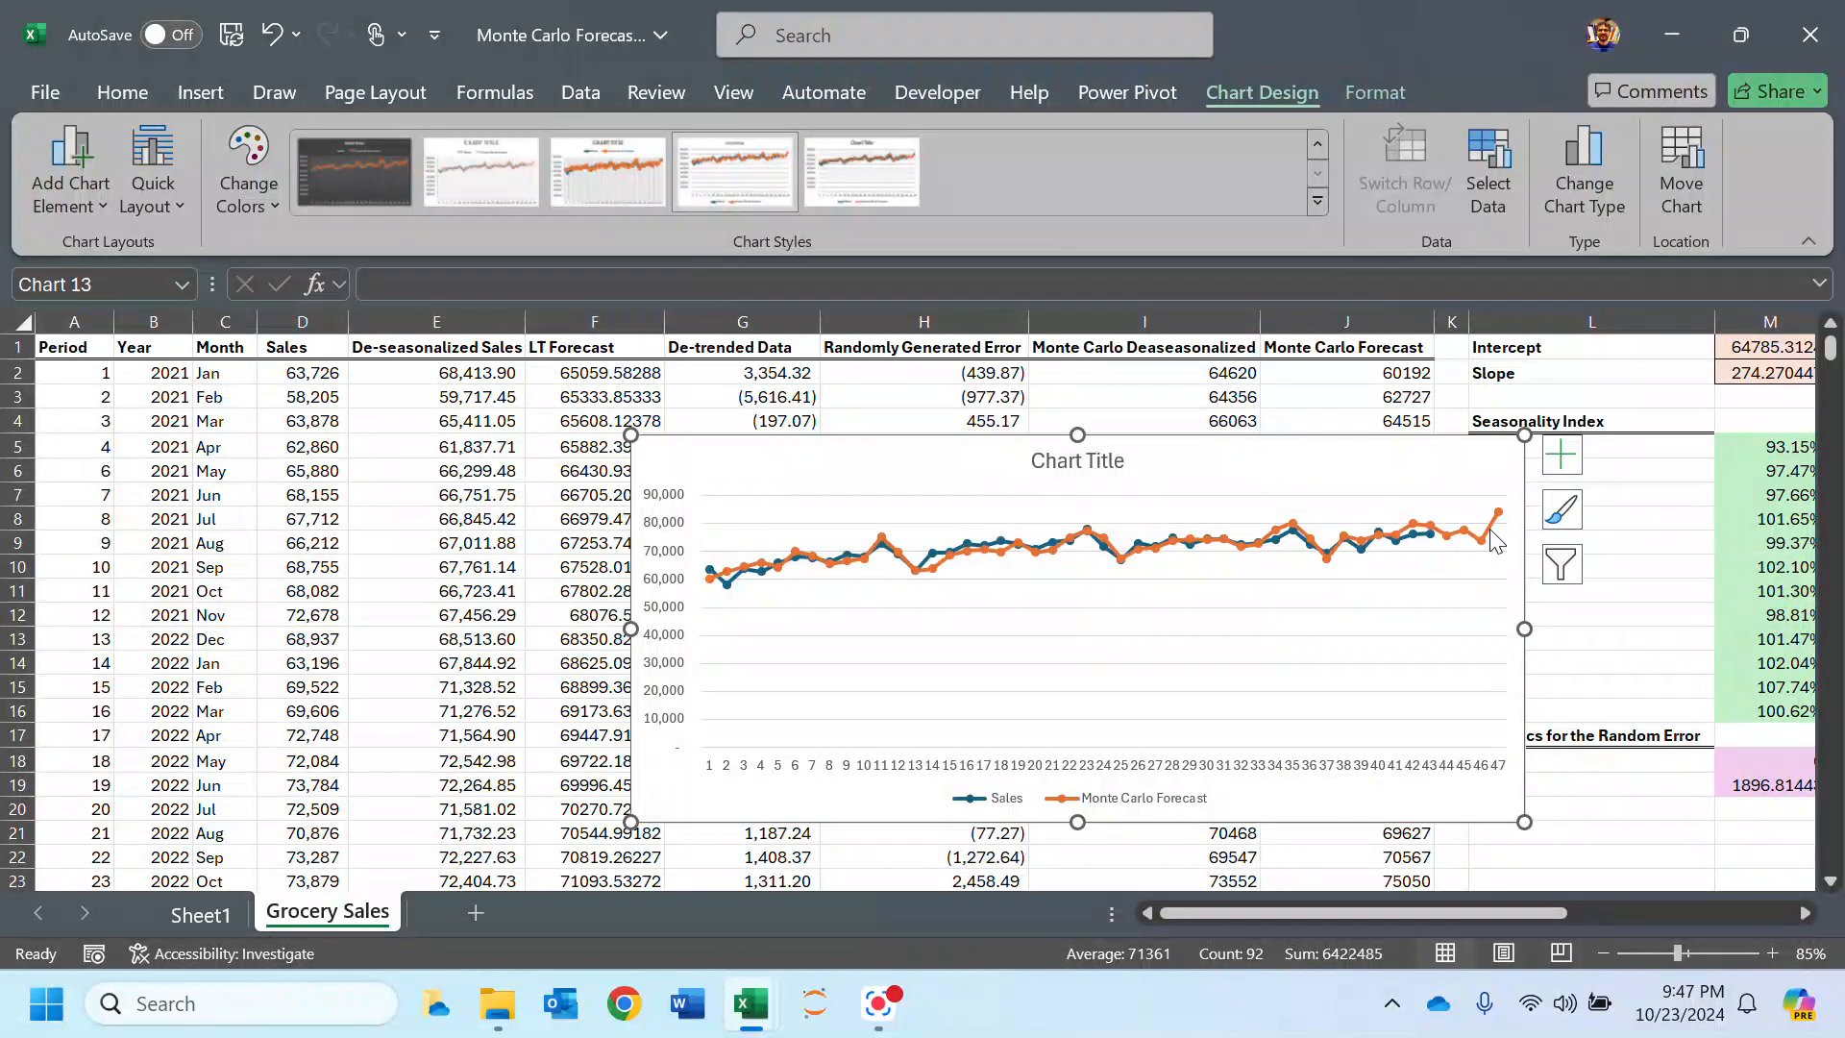
pyautogui.press('F9')
pyautogui.press('F9')
pyautogui.press('F9')
pyautogui.press('F9')
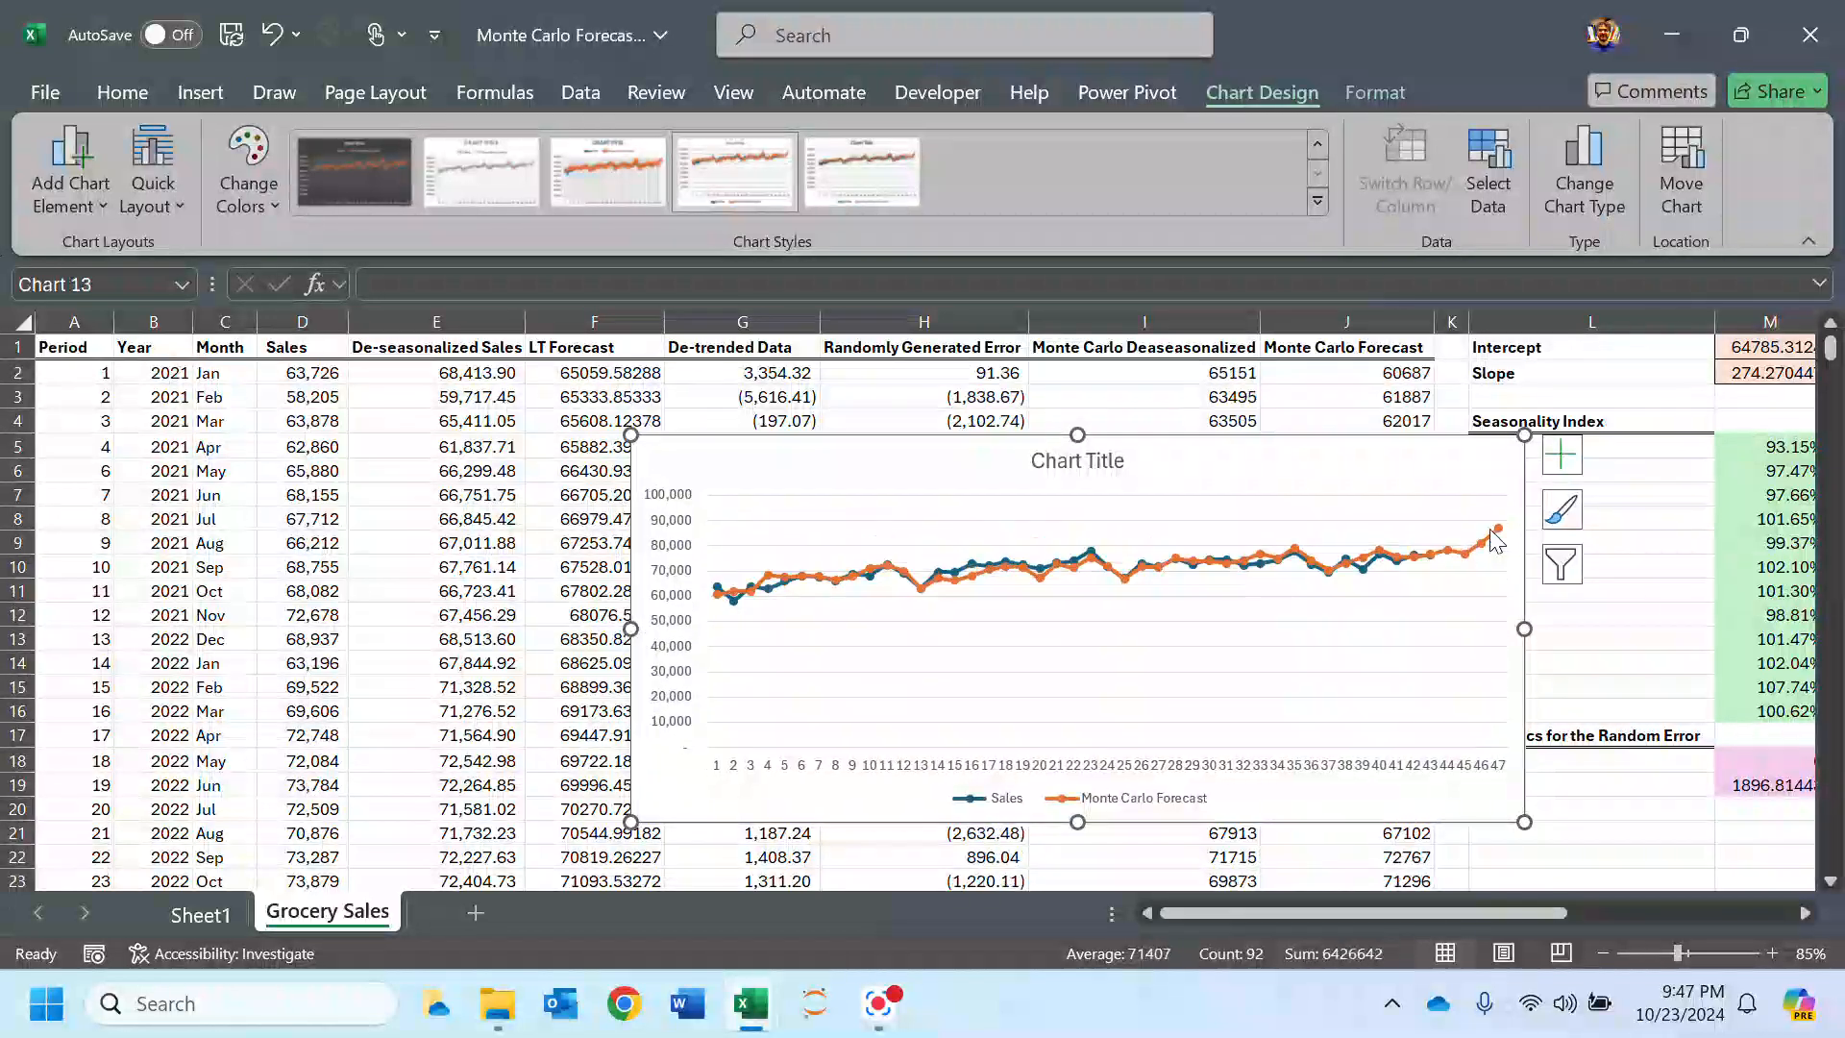
# Step: Run further recalculations to compare the Monte Carlo Forecast line with the actual Sales line on the chart
pyautogui.press('F9')
pyautogui.press('F9')
pyautogui.press('F9')
pyautogui.press('F9')
pyautogui.press('F9')
pyautogui.press('F9')
pyautogui.press('F9')
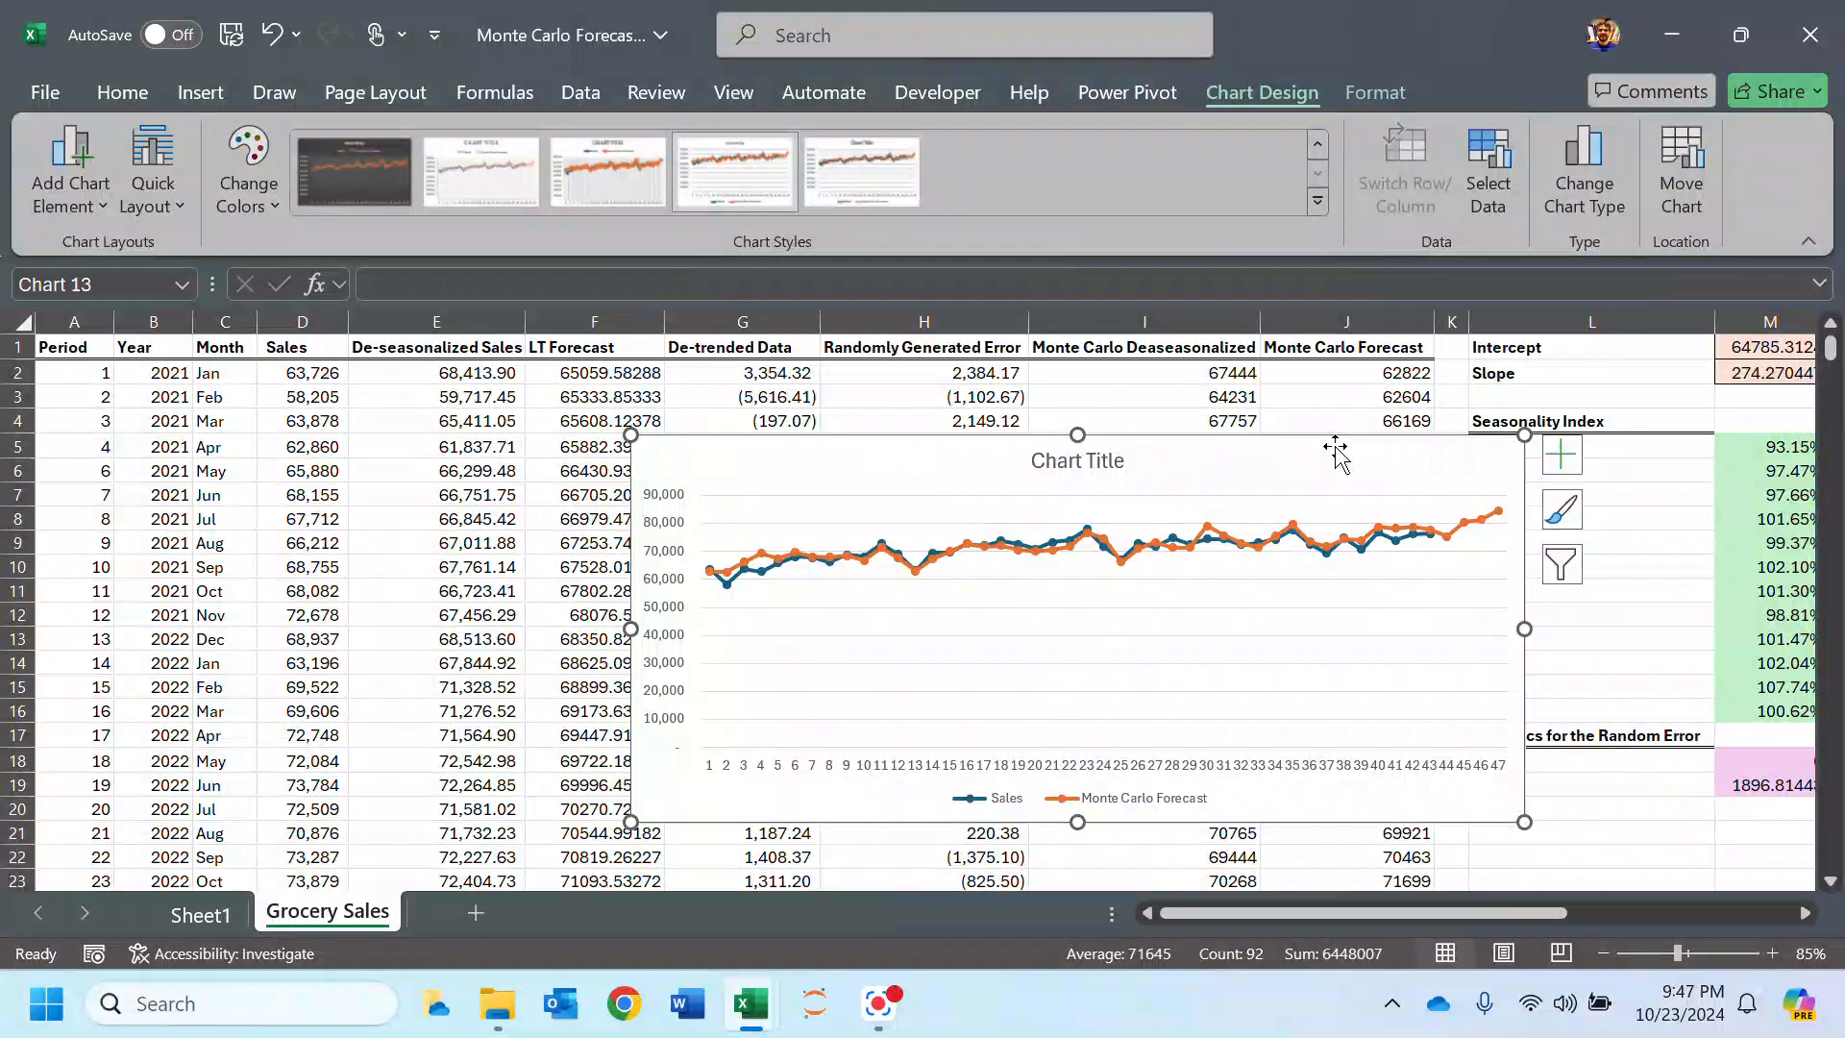
# Step: Delete the line chart and examine the actual May to July 2024 sales in D42:D44 beside the forecasts
pyautogui.press('Delete')
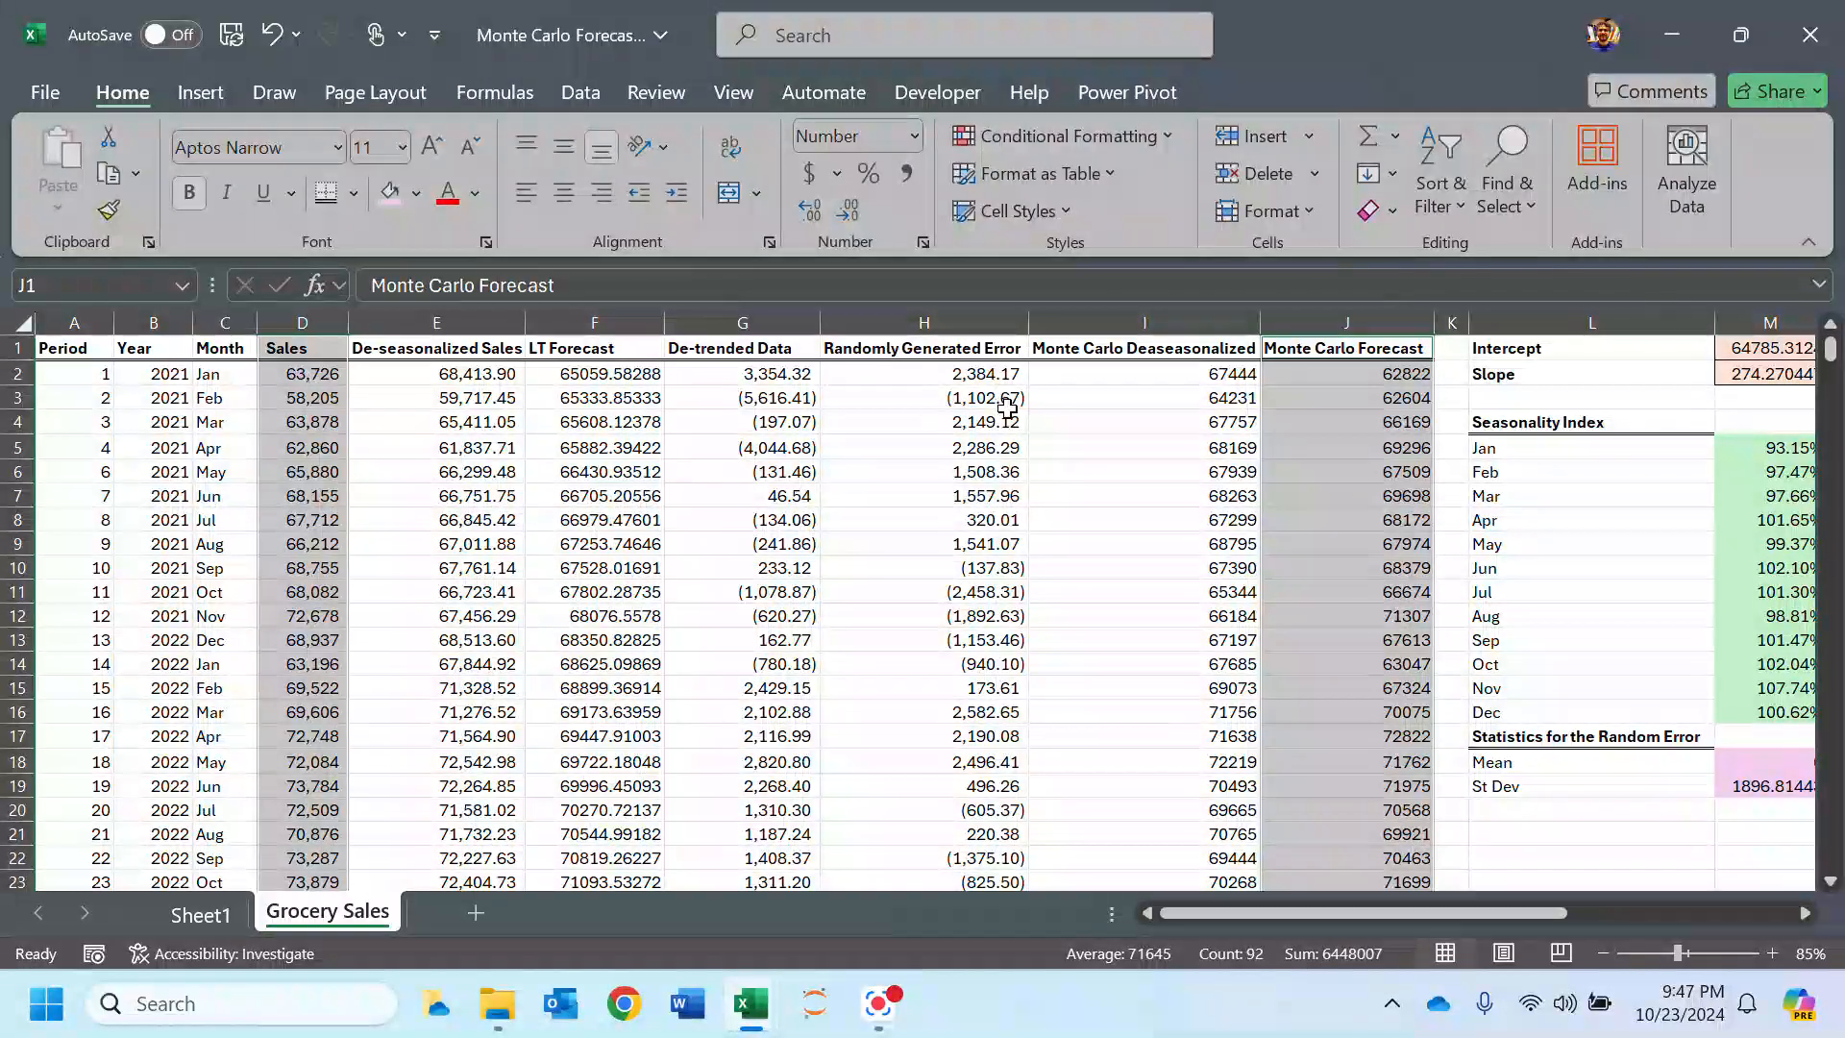
pyautogui.scroll(-11, 1007, 406)
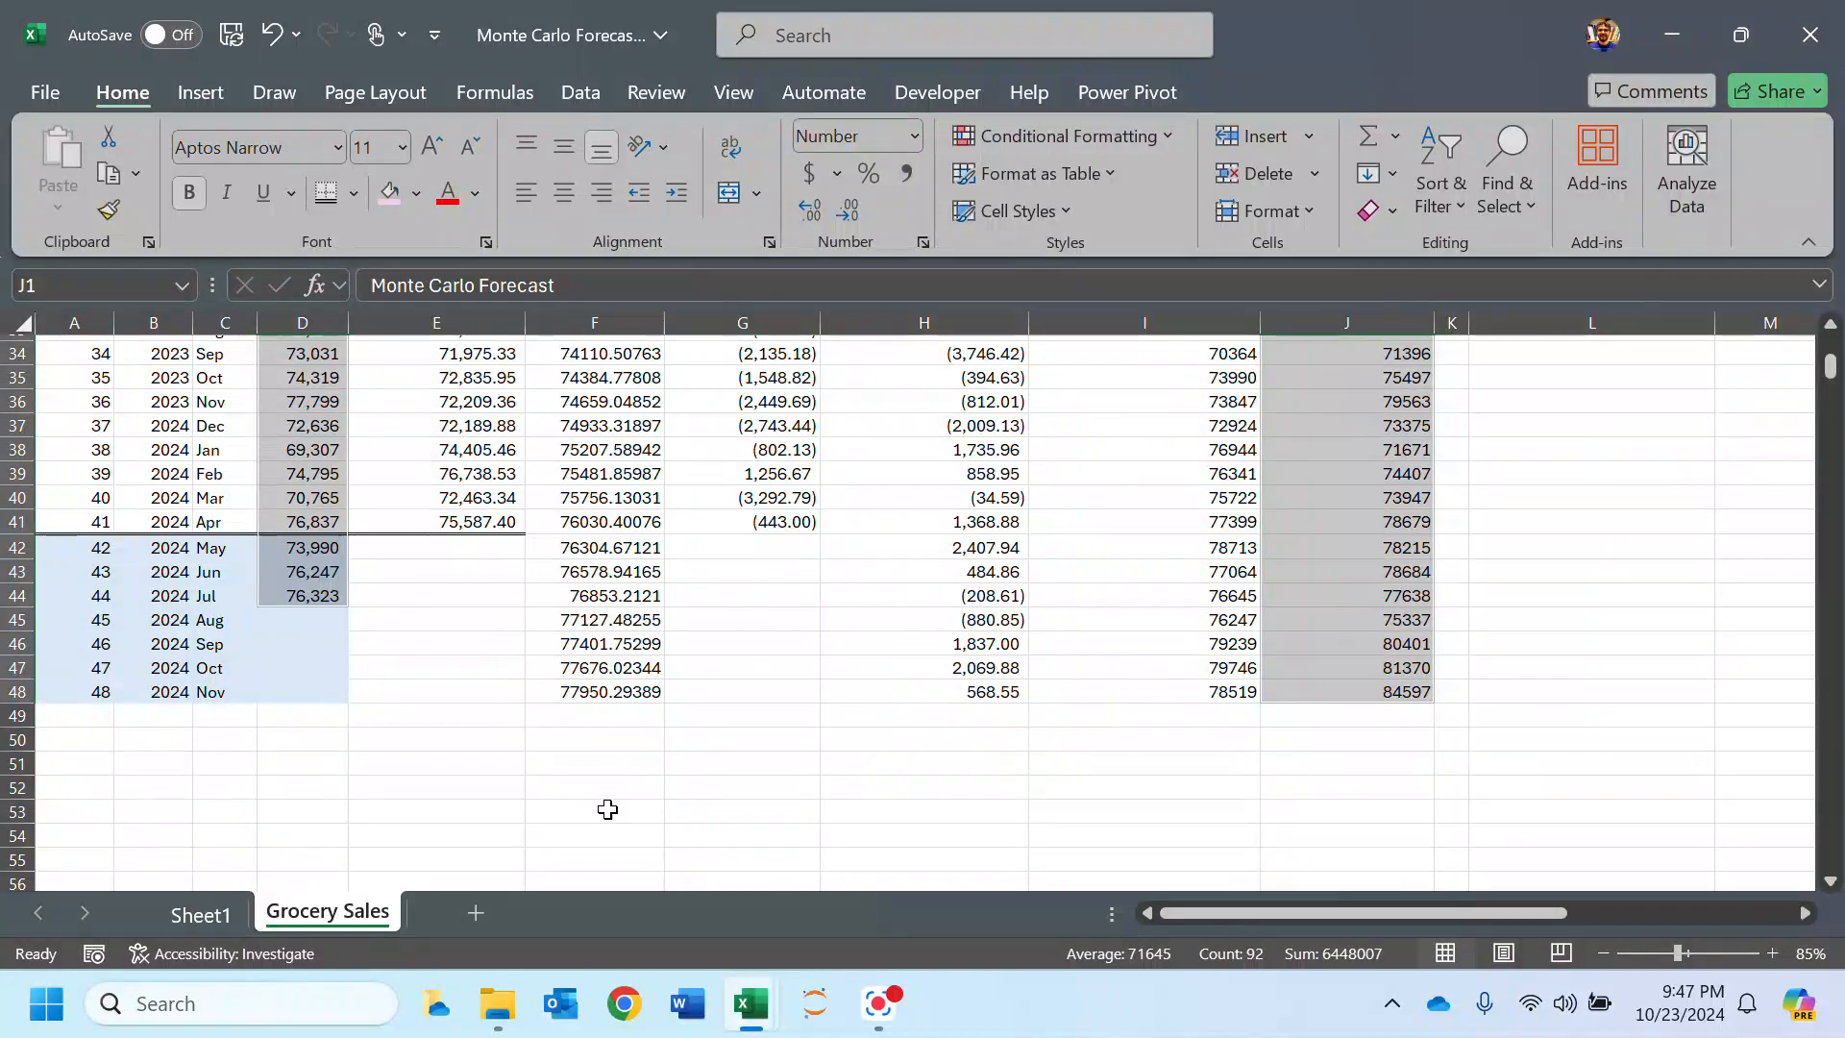
pyautogui.click(553, 732)
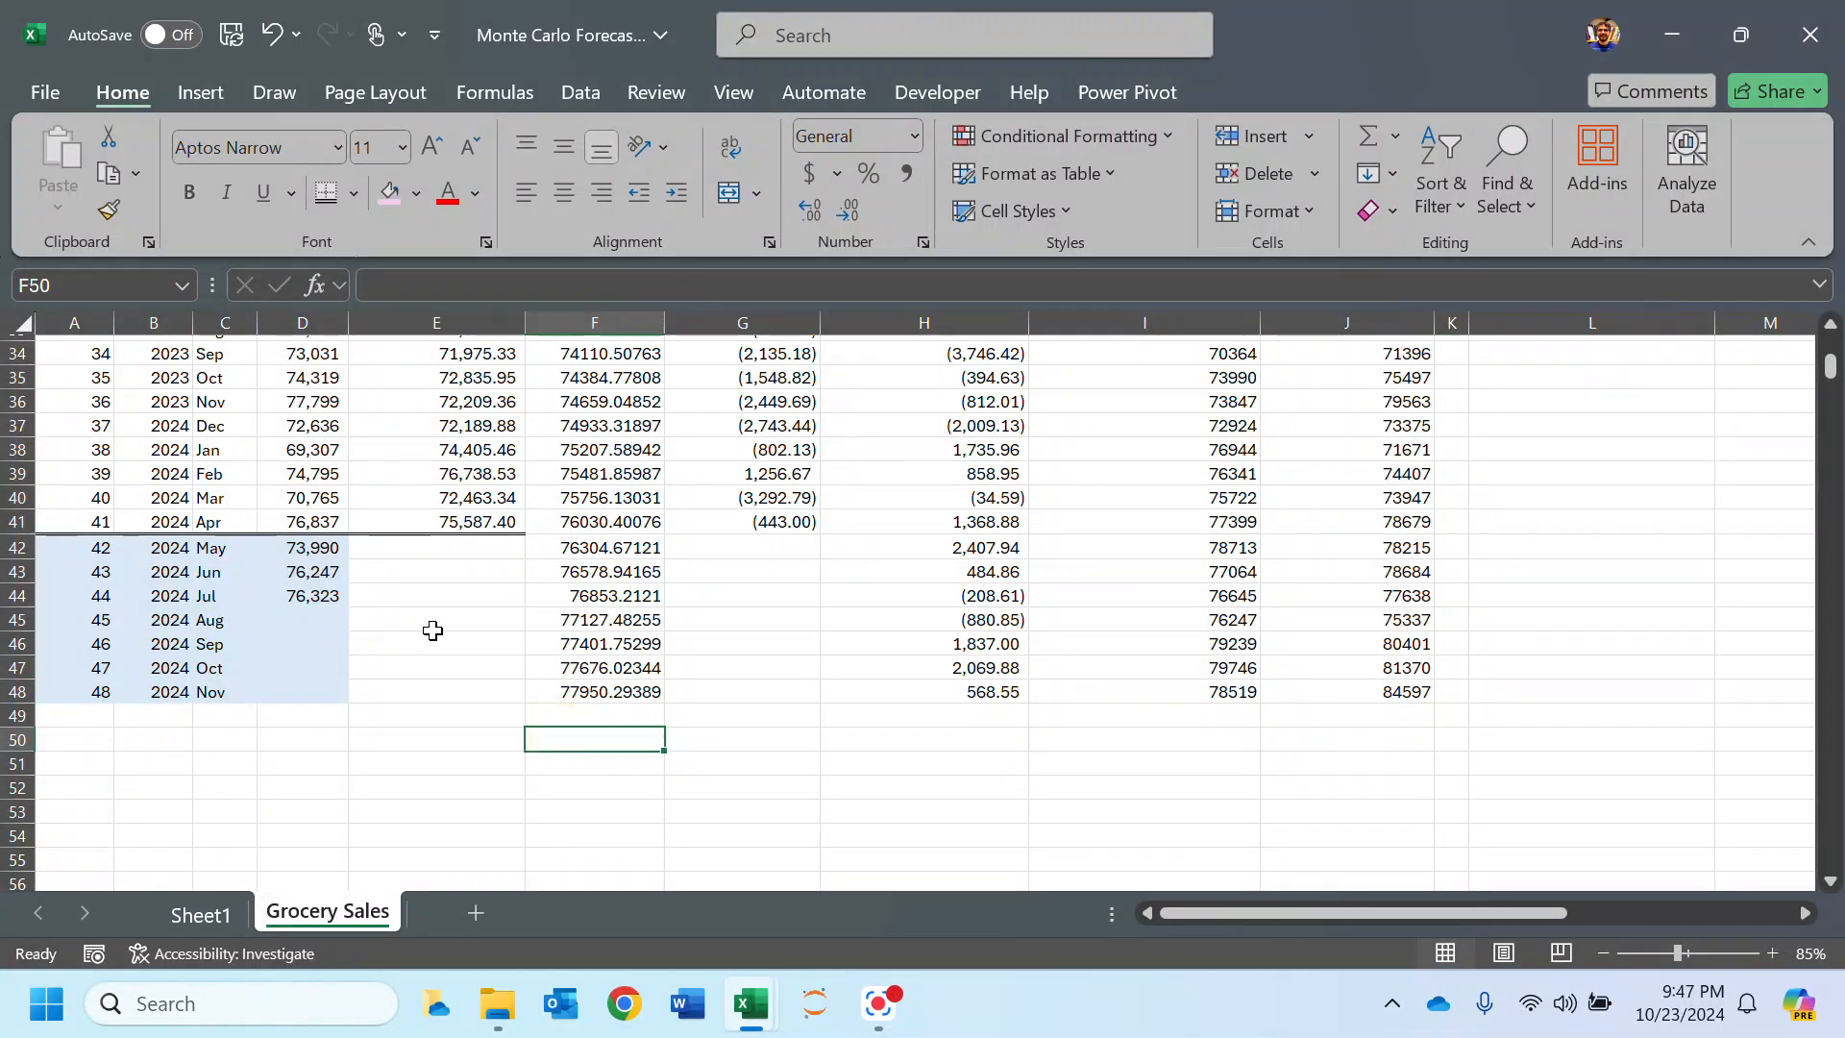
pyautogui.moveTo(331, 547); pyautogui.dragTo(331, 597)
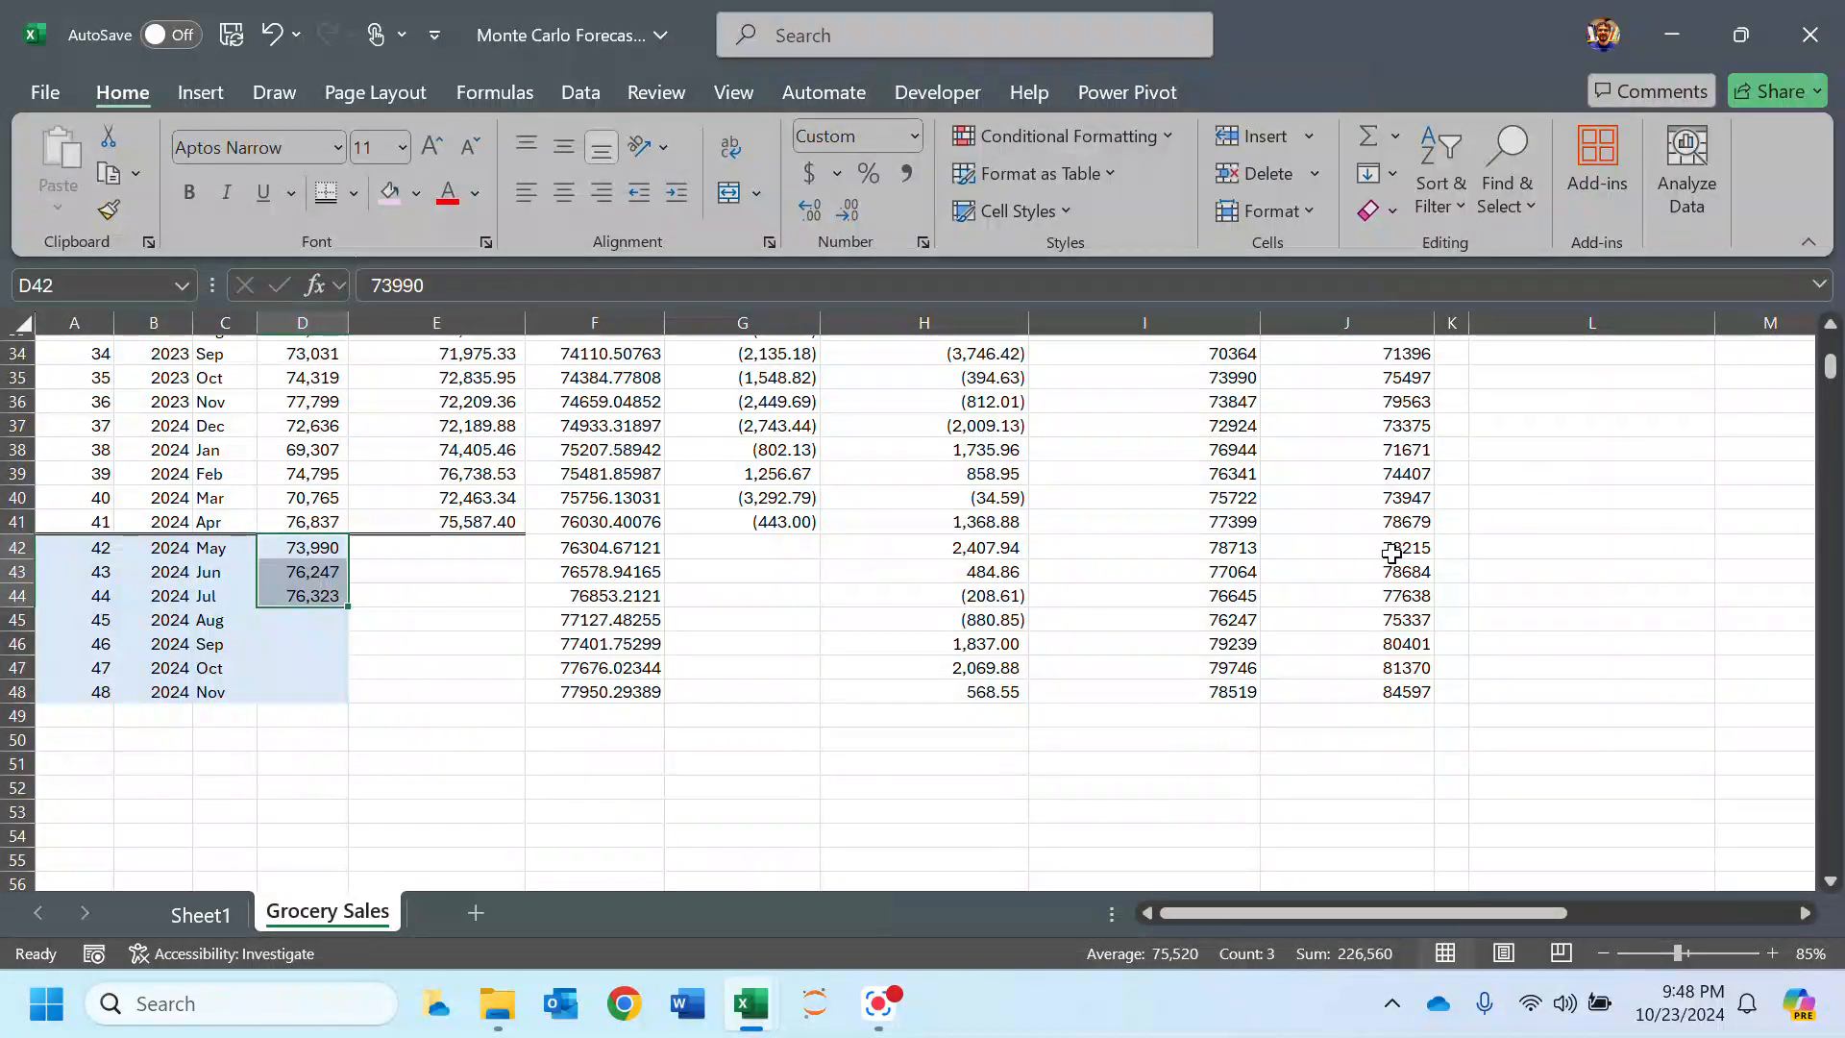
pyautogui.scroll(11, 1398, 556)
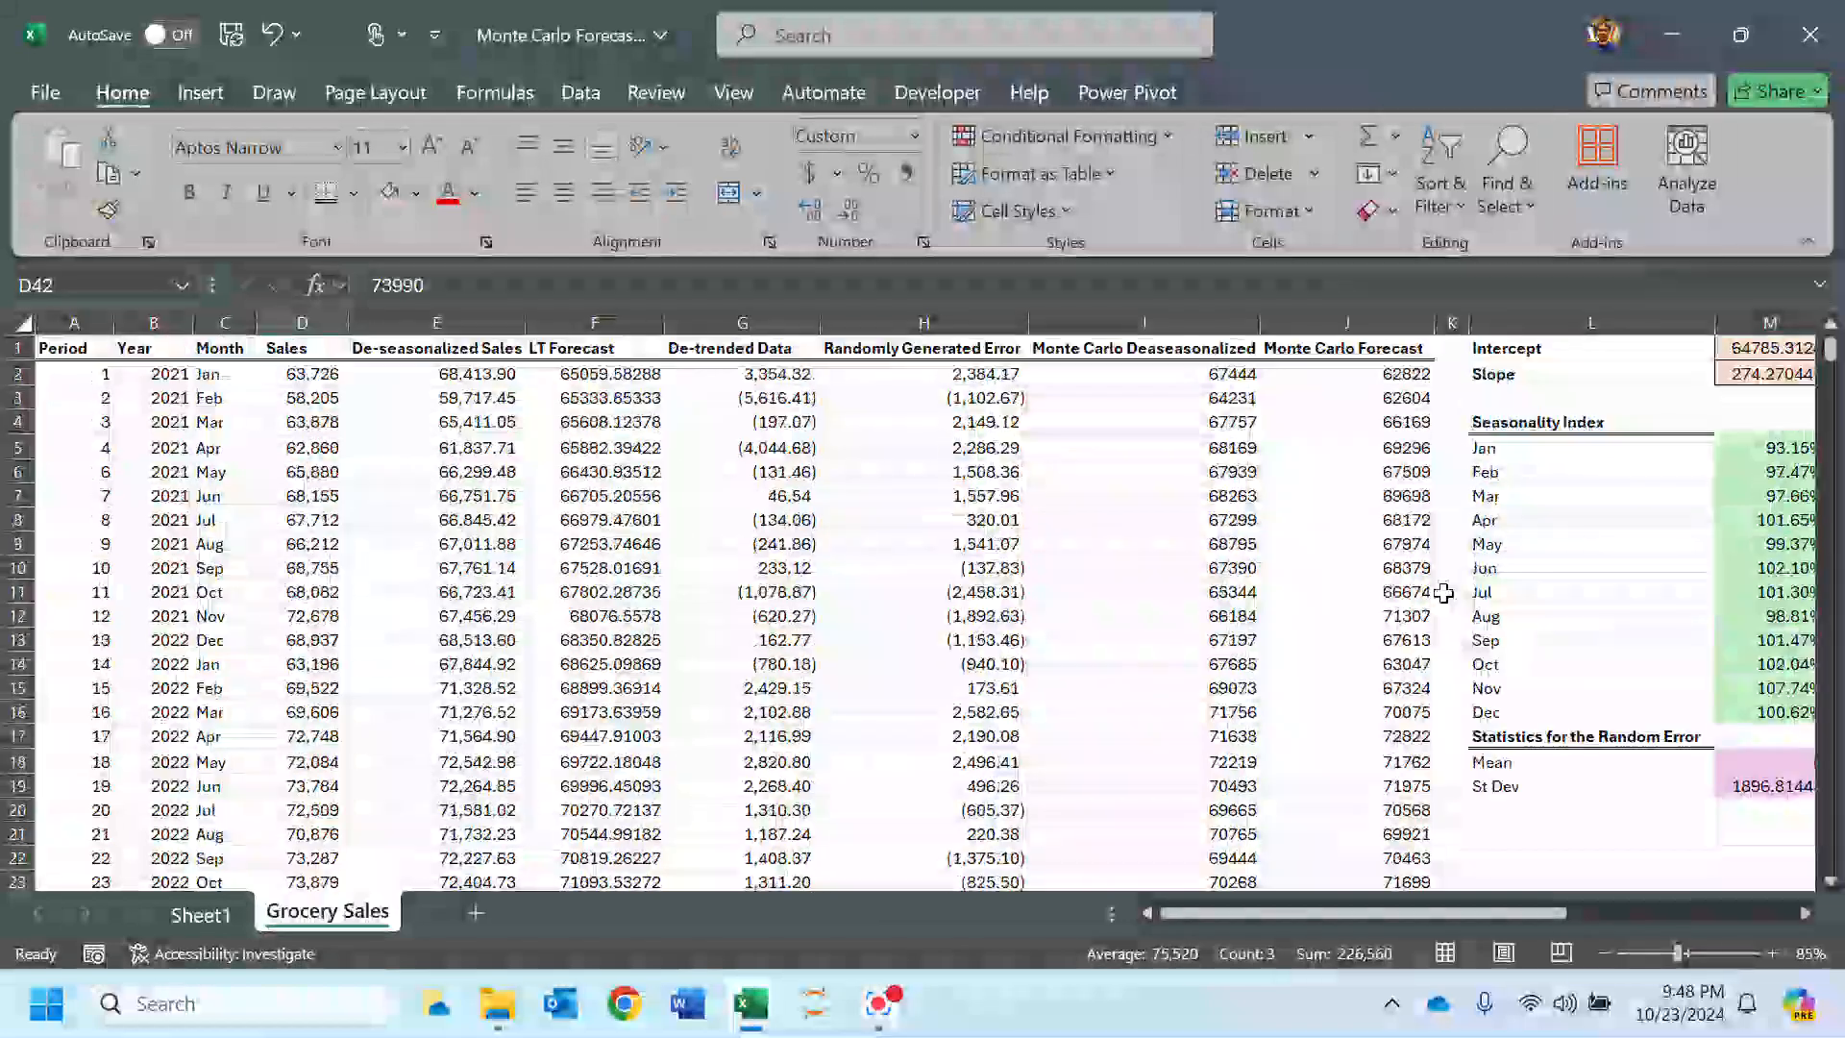
# Step: Check which months are forecast from row 42 on and change the first Simulation Results month heading in R6 to May
pyautogui.moveTo(1535, 908); pyautogui.dragTo(1789, 944)
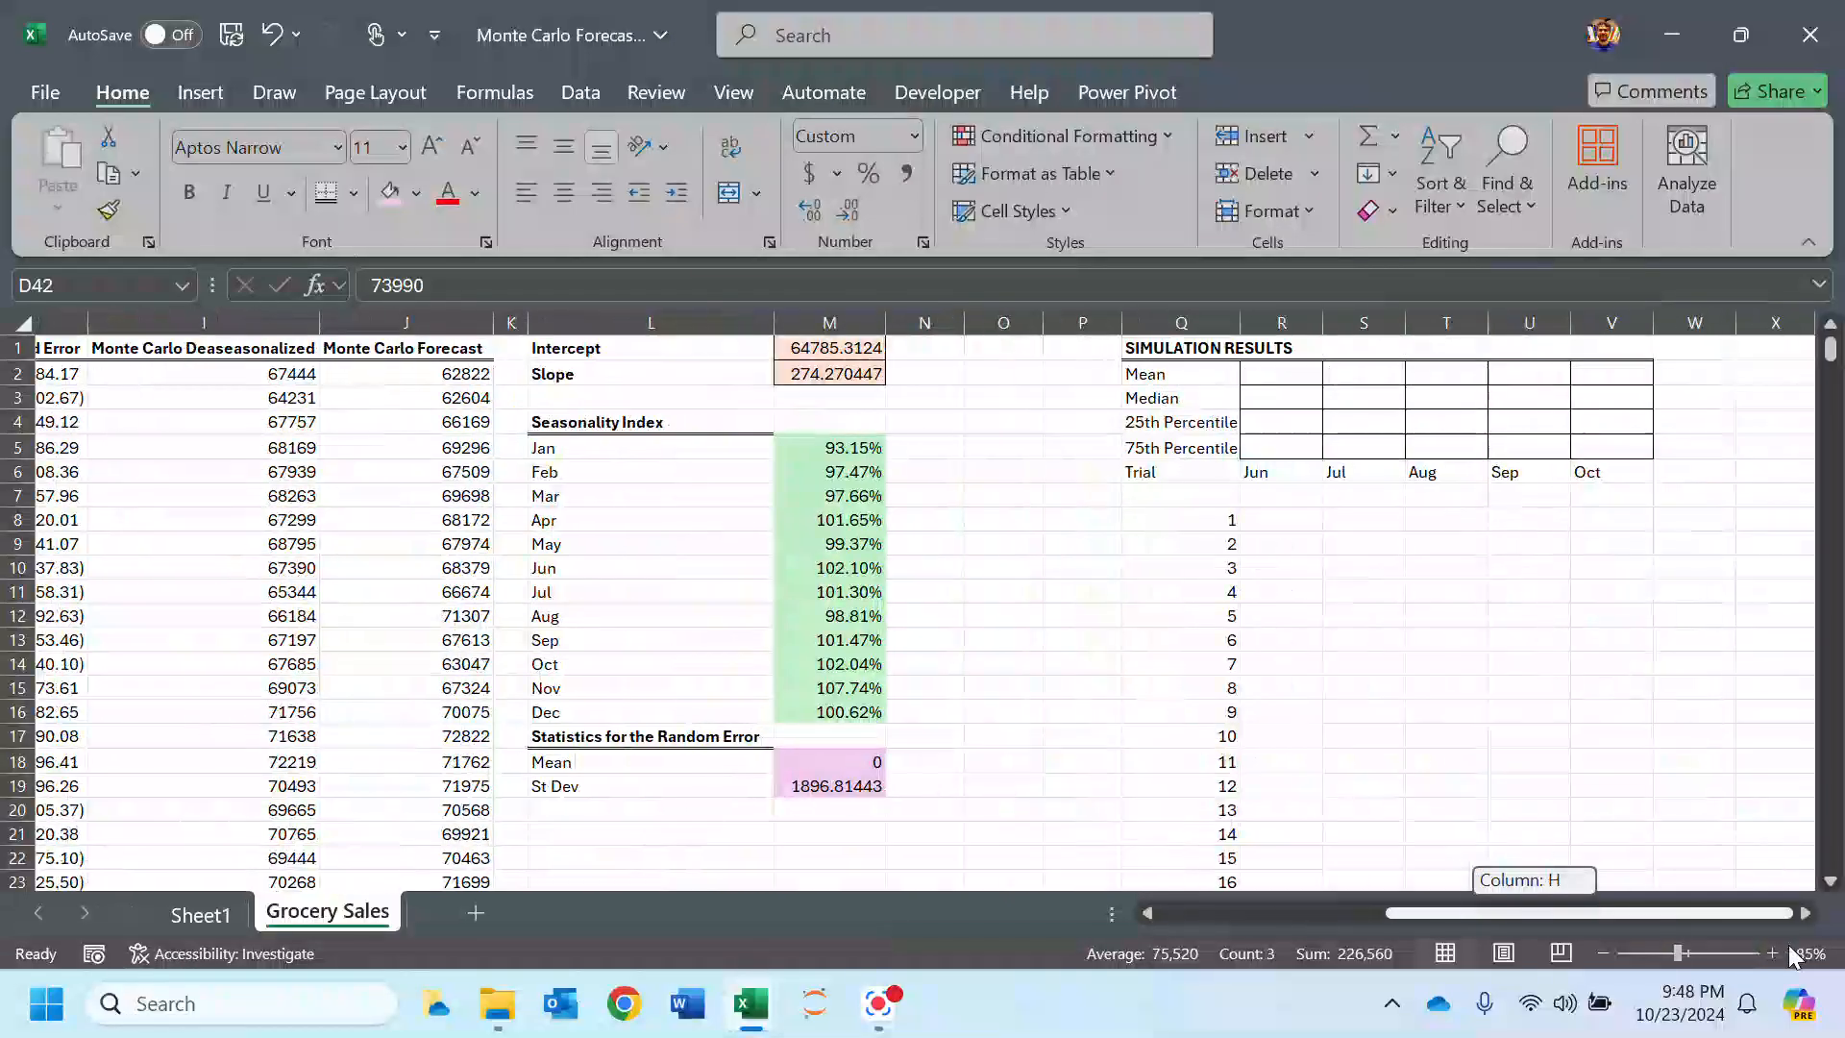
pyautogui.click(1267, 472)
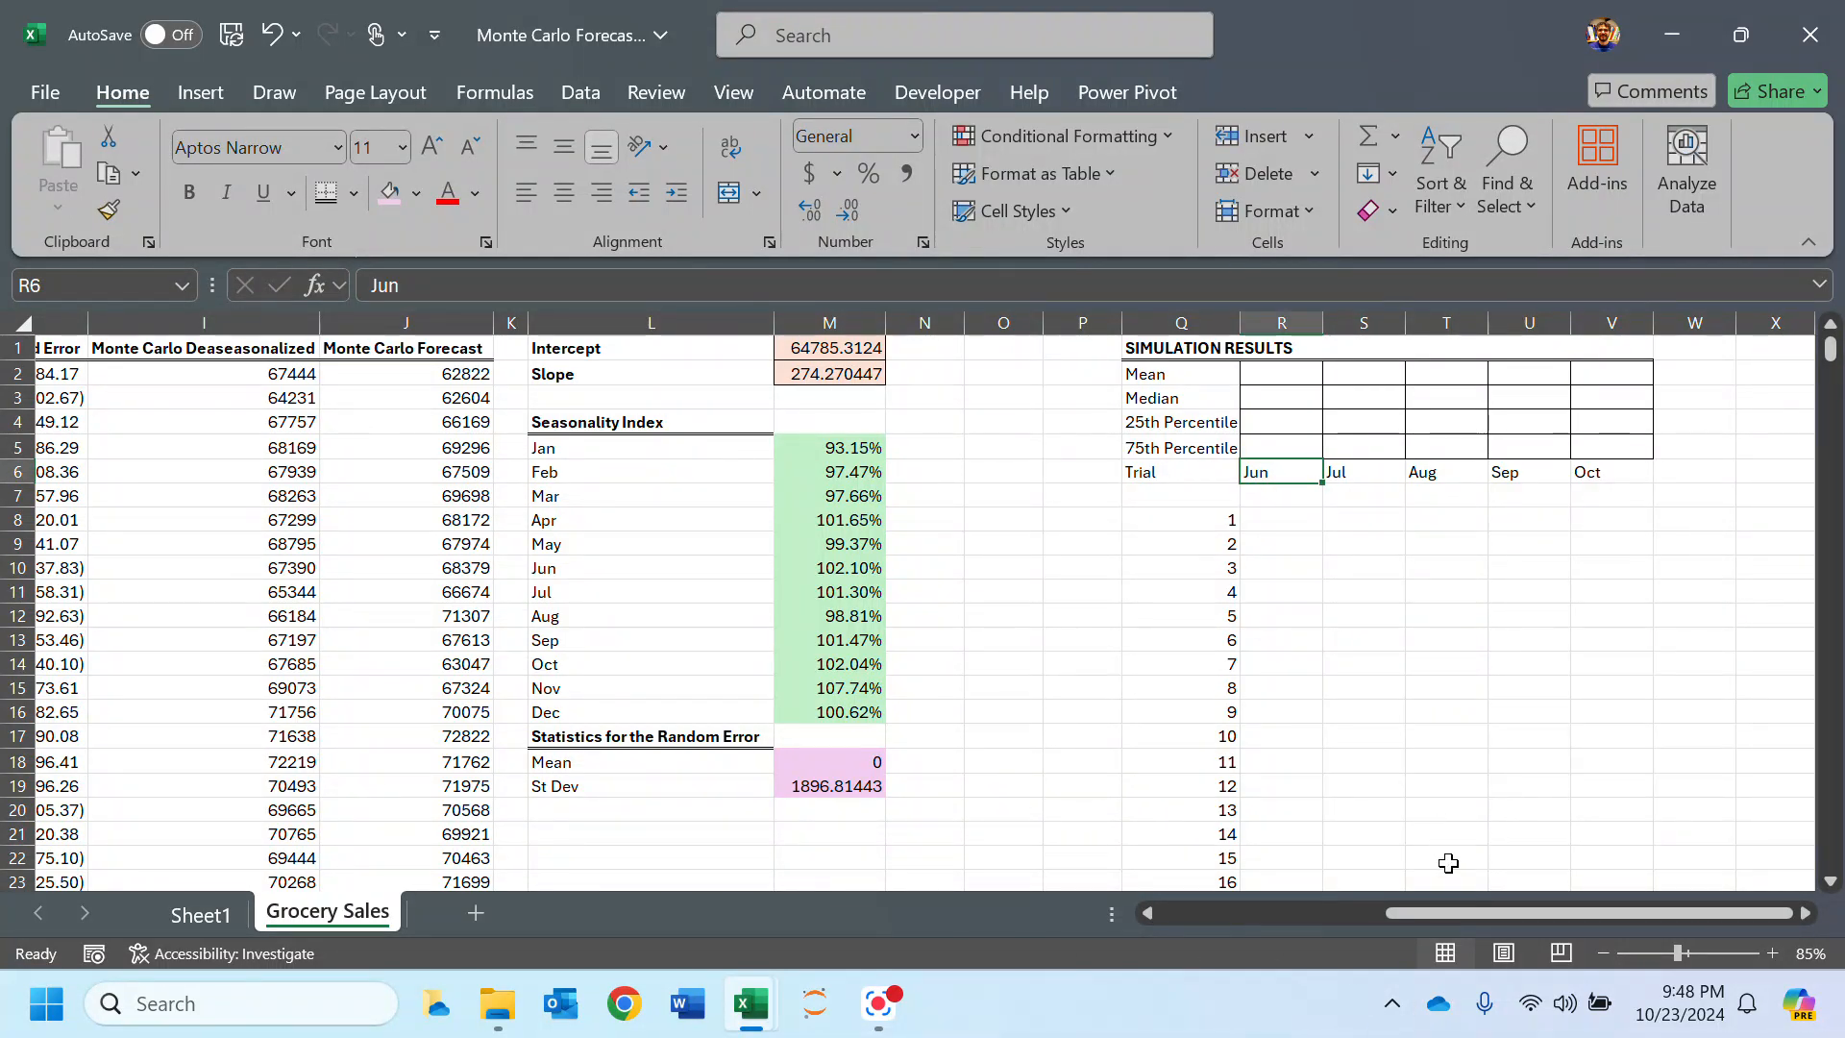
pyautogui.moveTo(1462, 913); pyautogui.dragTo(1009, 917)
pyautogui.scroll(-13, 891, 768)
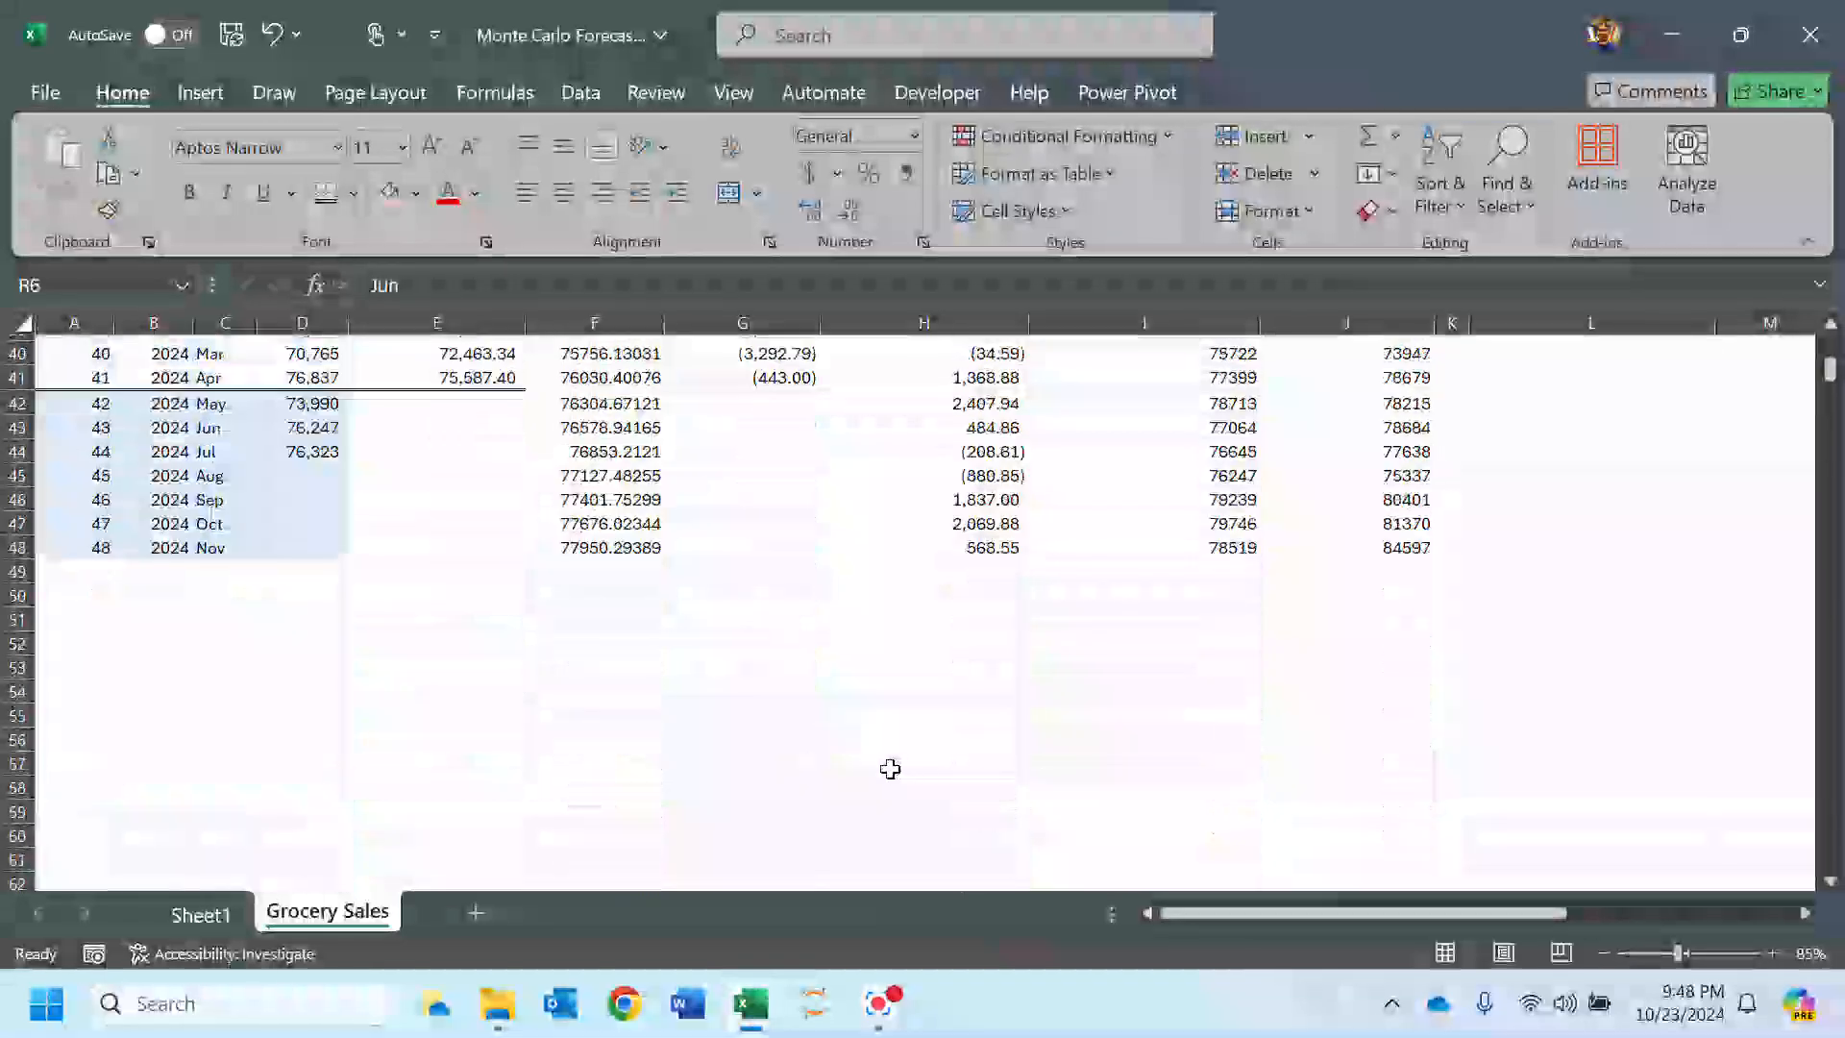
pyautogui.scroll(3, 891, 768)
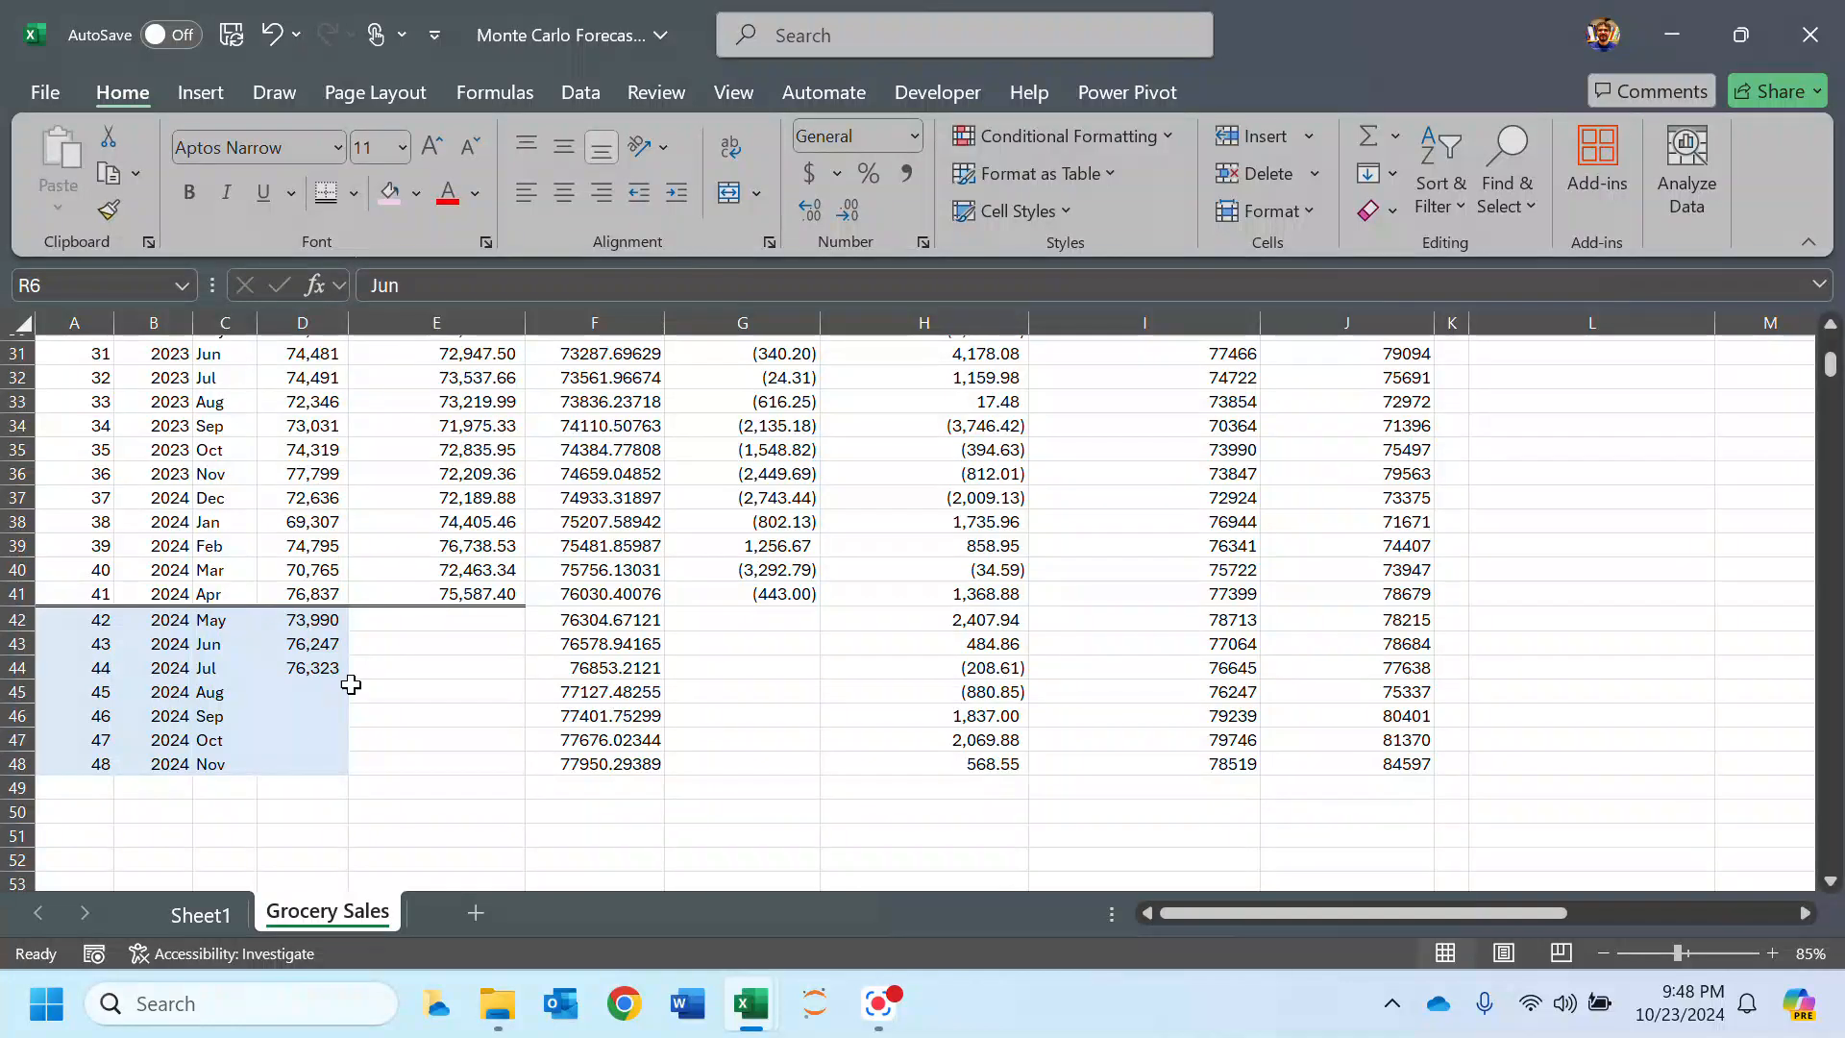
pyautogui.moveTo(1216, 913); pyautogui.dragTo(1443, 913)
pyautogui.scroll(9, 1551, 603)
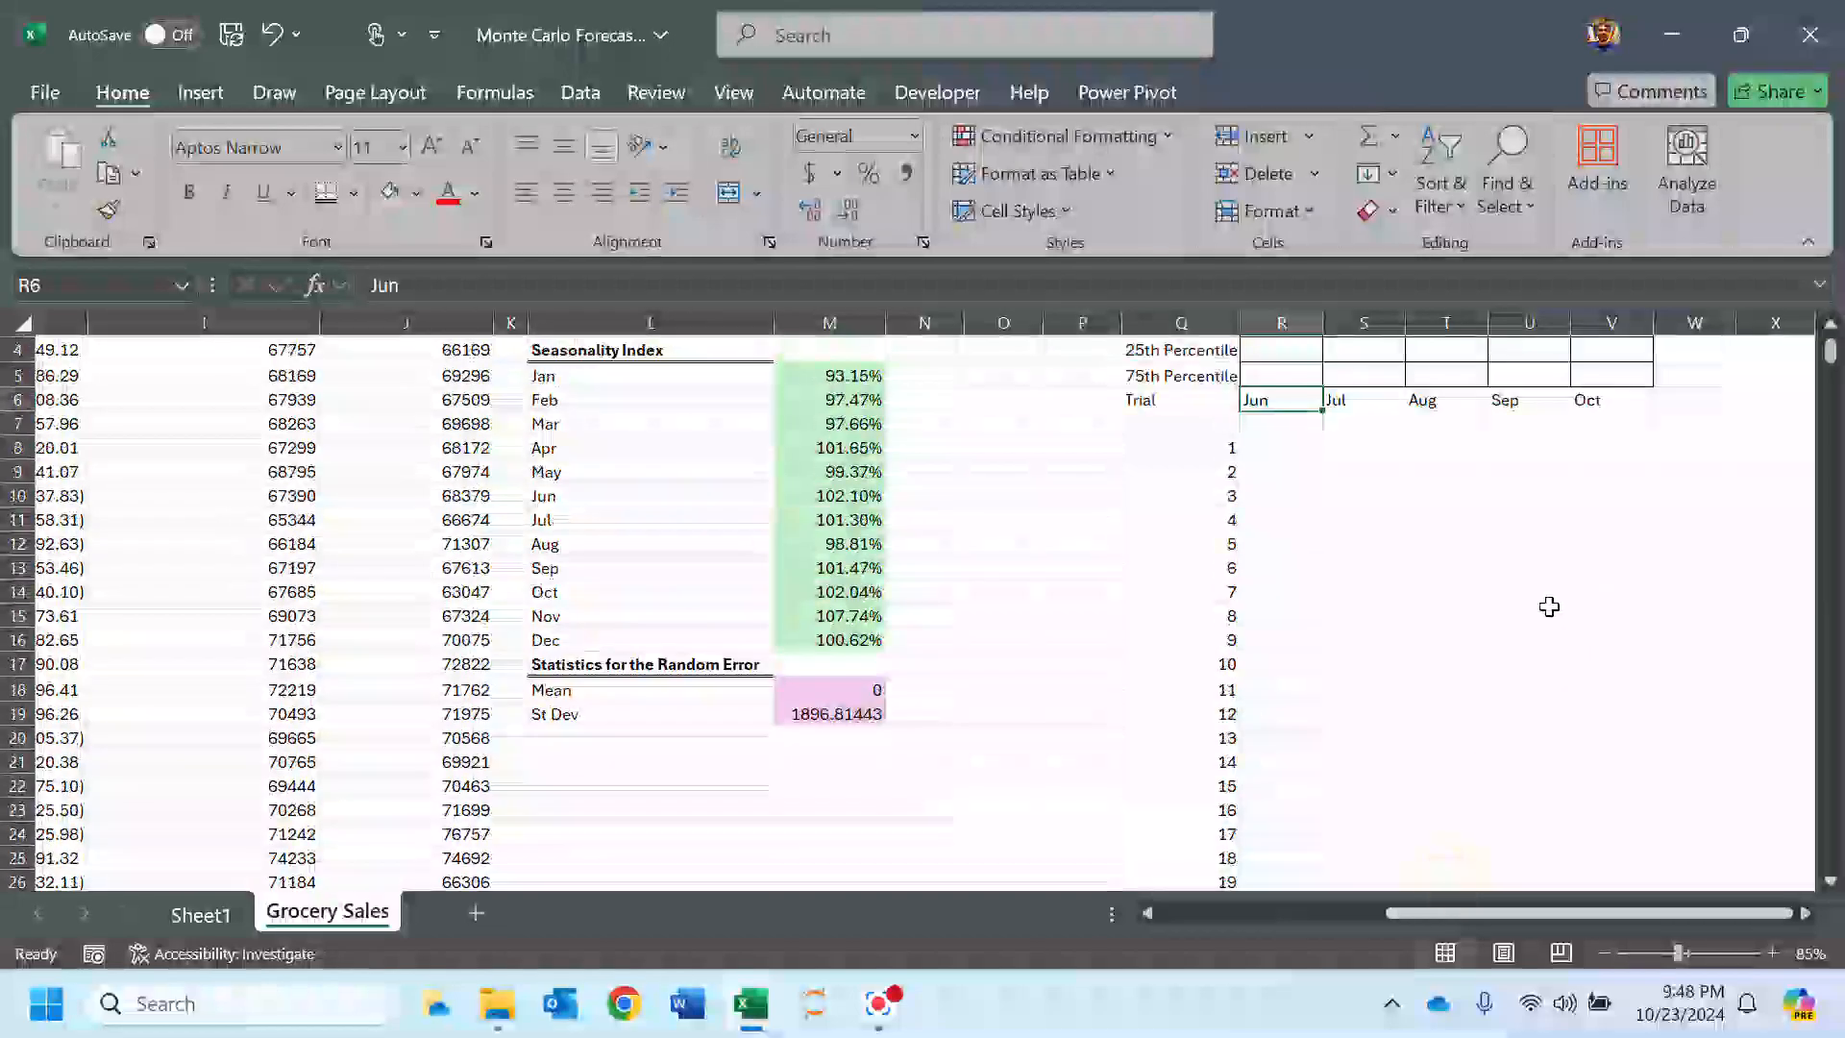
pyautogui.scroll(1, 1552, 604)
pyautogui.write('May')
pyautogui.press('Tab')
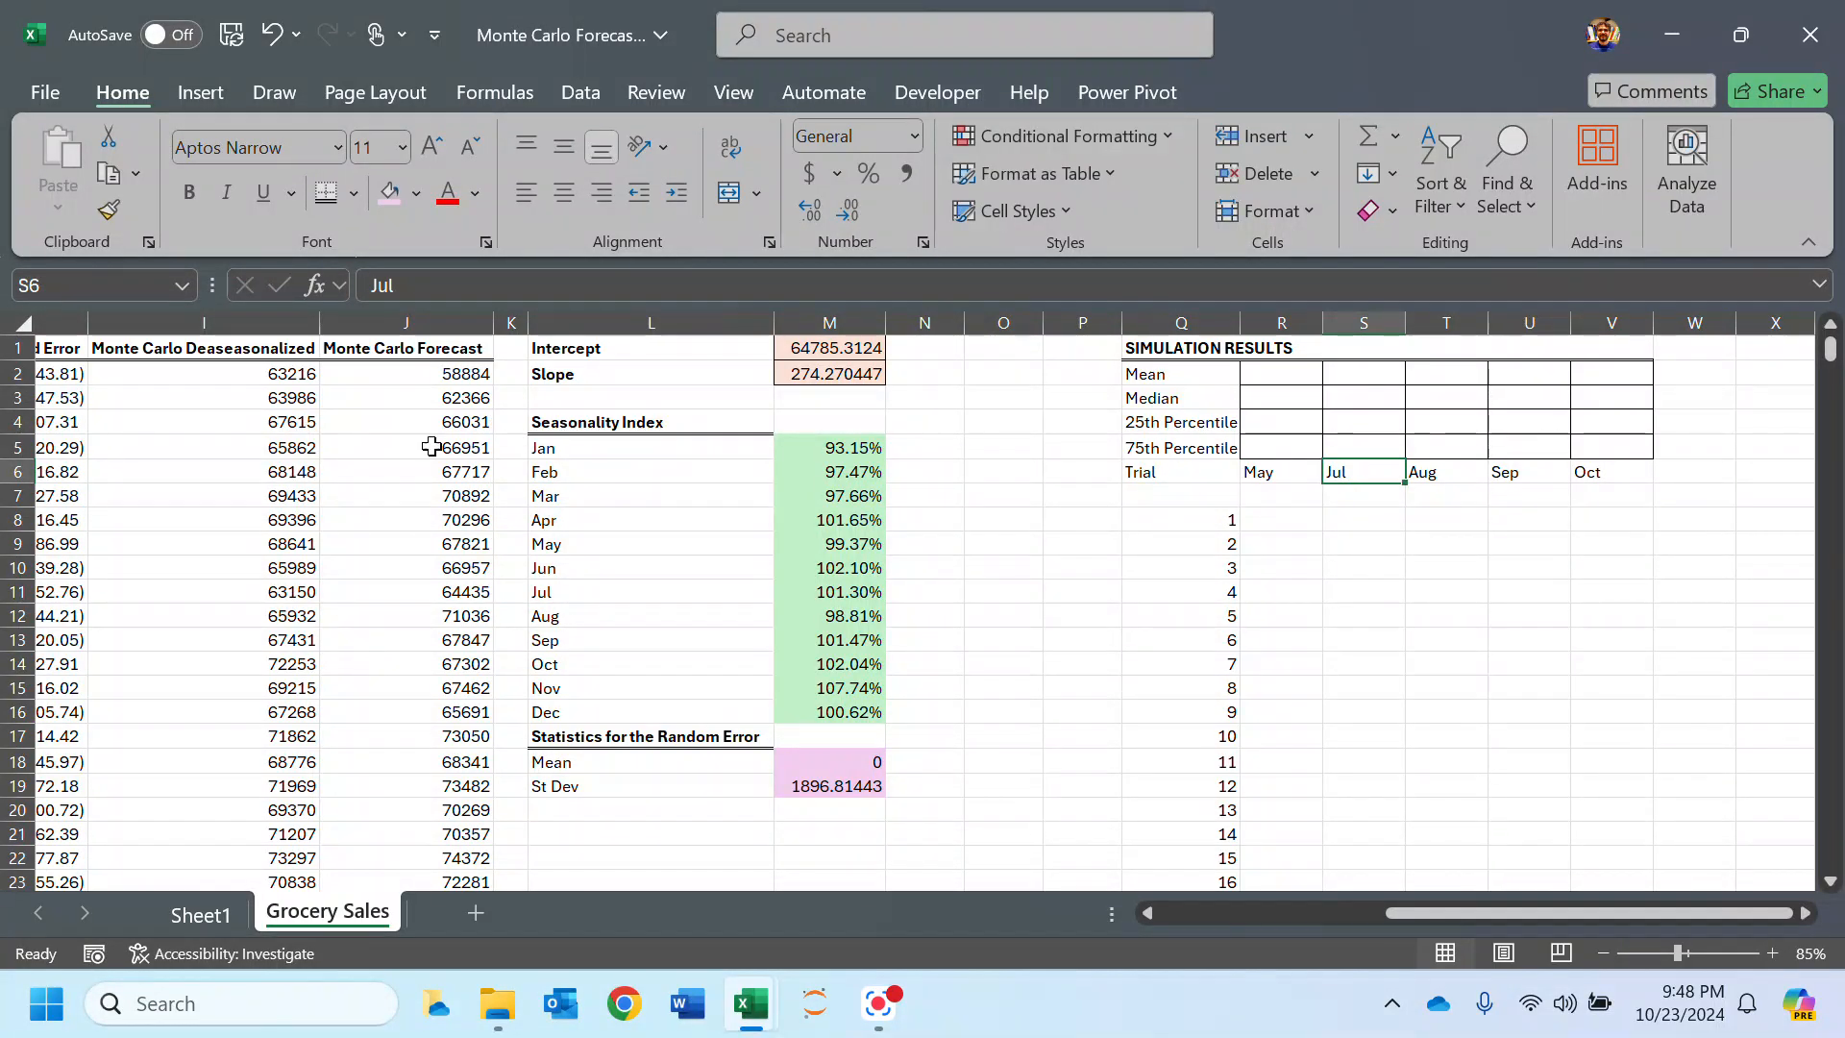
# Step: Copy the month names May through Sep from L9:L13 and paste them transposed across the Simulation Results headings R6:V6
pyautogui.moveTo(574, 543); pyautogui.dragTo(588, 632)
pyautogui.hotkey('ctrl', 'c')
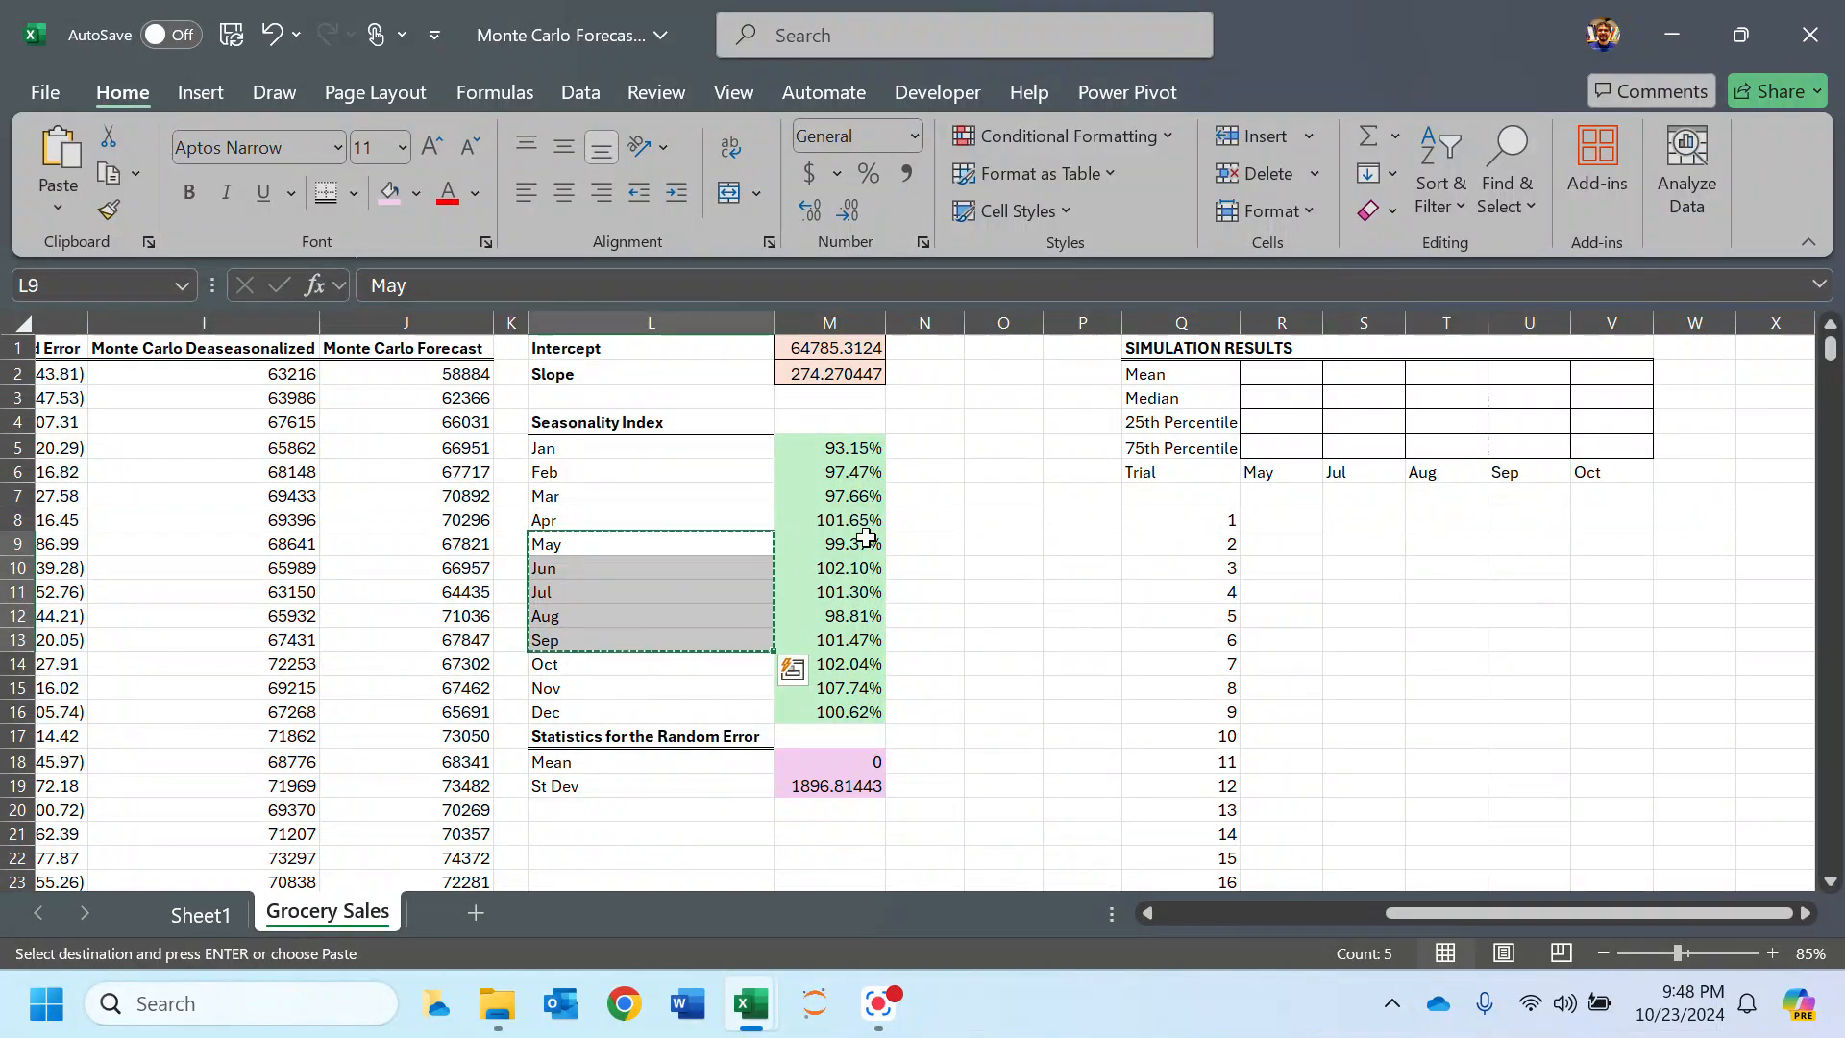
pyautogui.click(1275, 478)
pyautogui.rightClick(1275, 477)
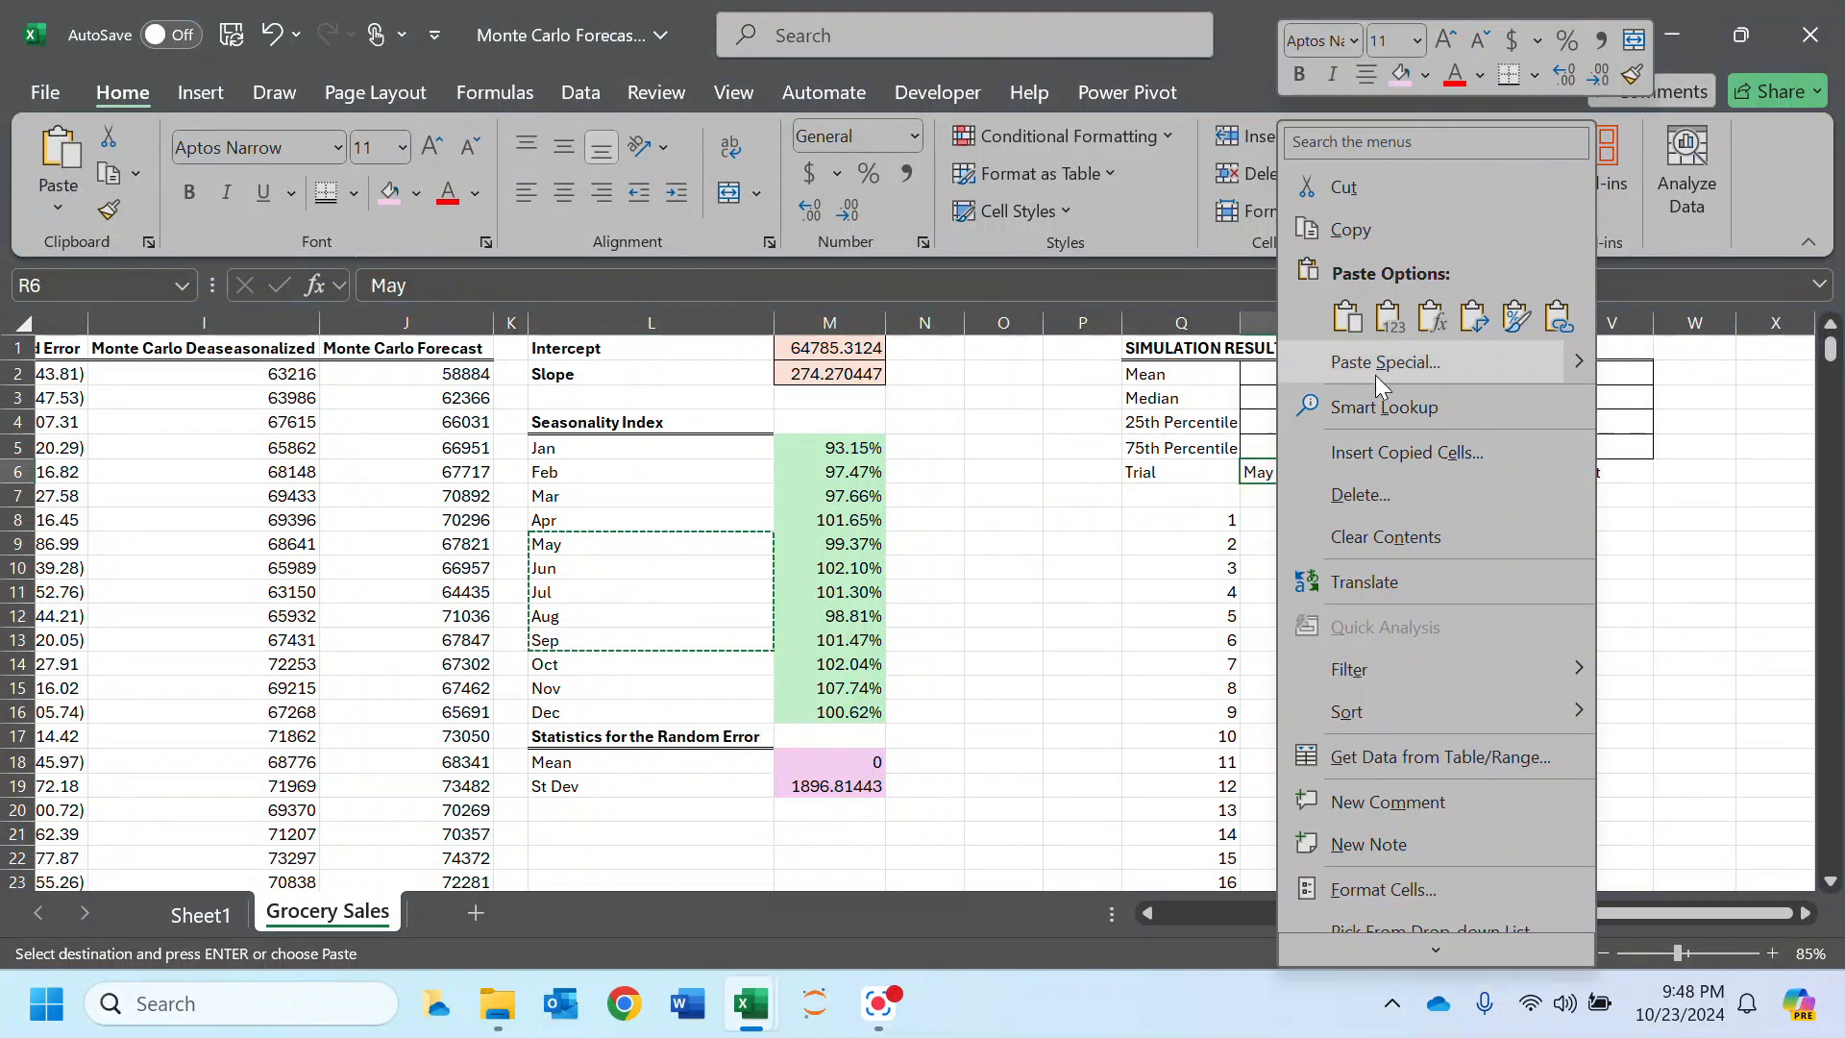
pyautogui.click(1446, 319)
pyautogui.click(1437, 567)
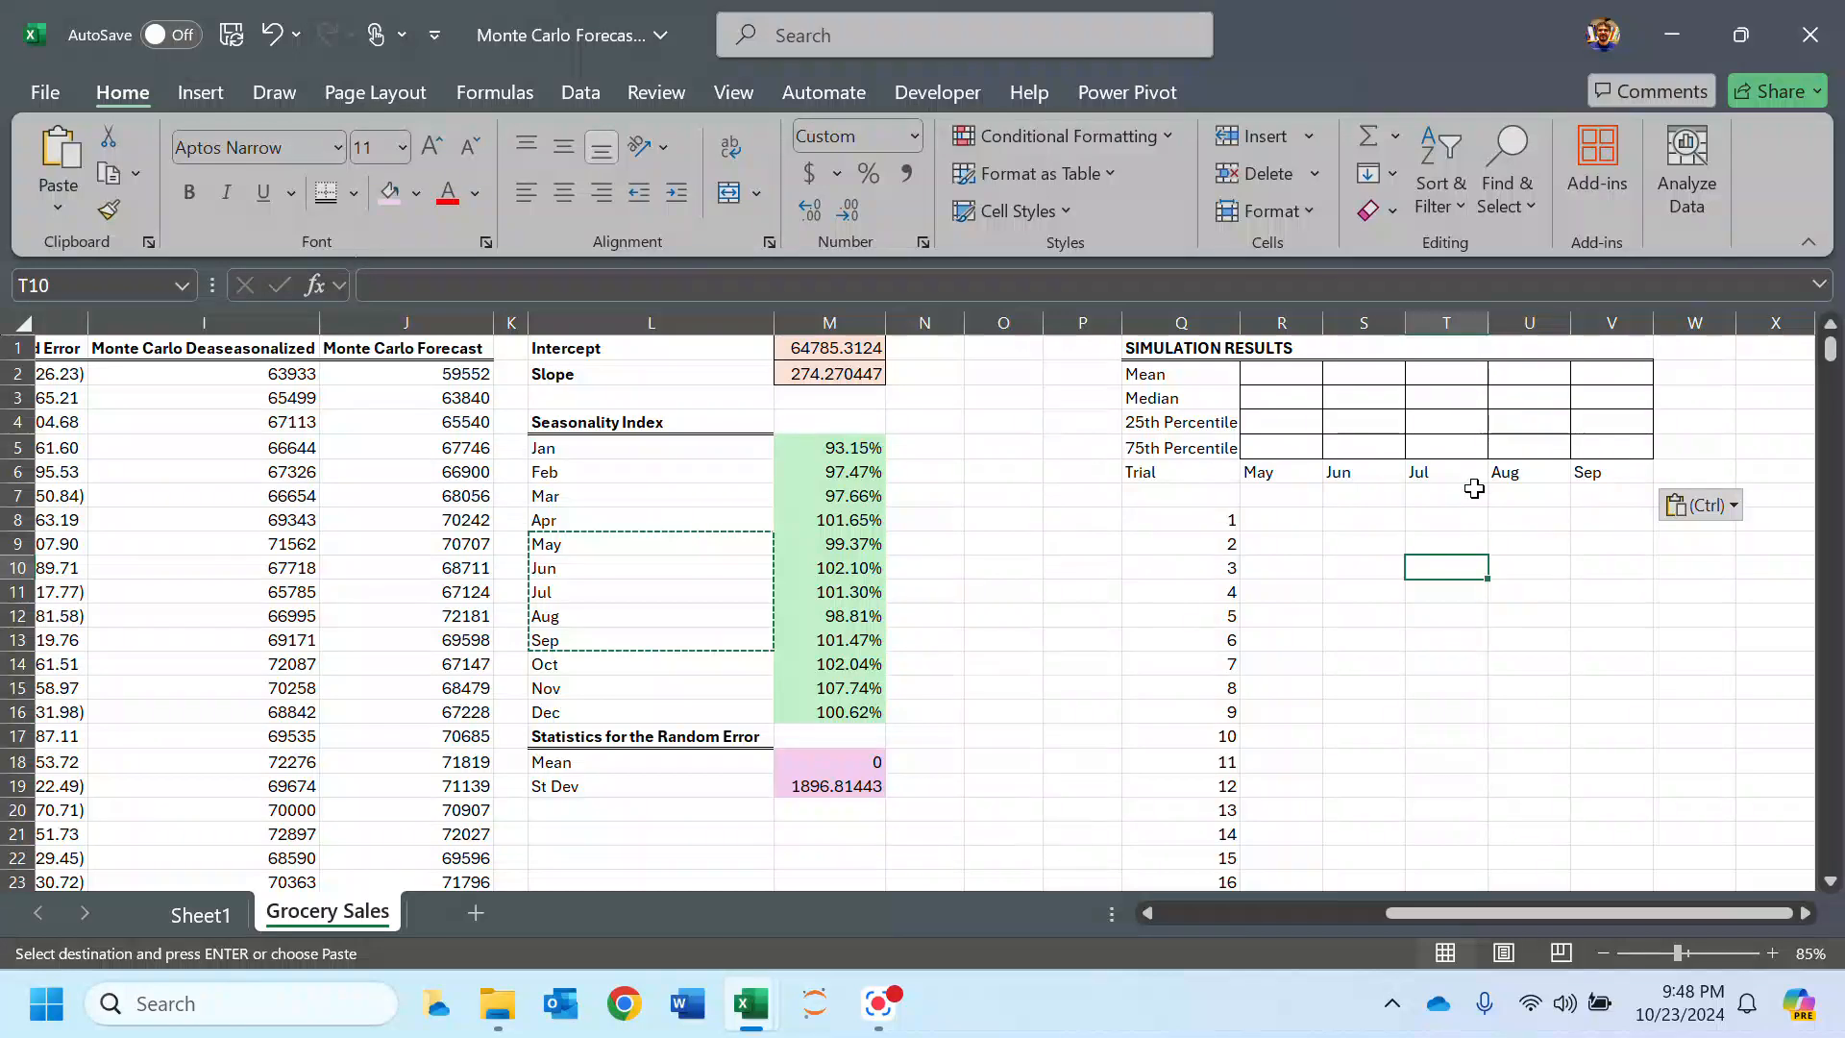
# Step: Link the May cell R7 of the Simulation Results table to the May Monte Carlo Forecast with =J42
pyautogui.keyDown('ctrl'); pyautogui.scroll(1, 1373, 516); pyautogui.keyUp('ctrl')
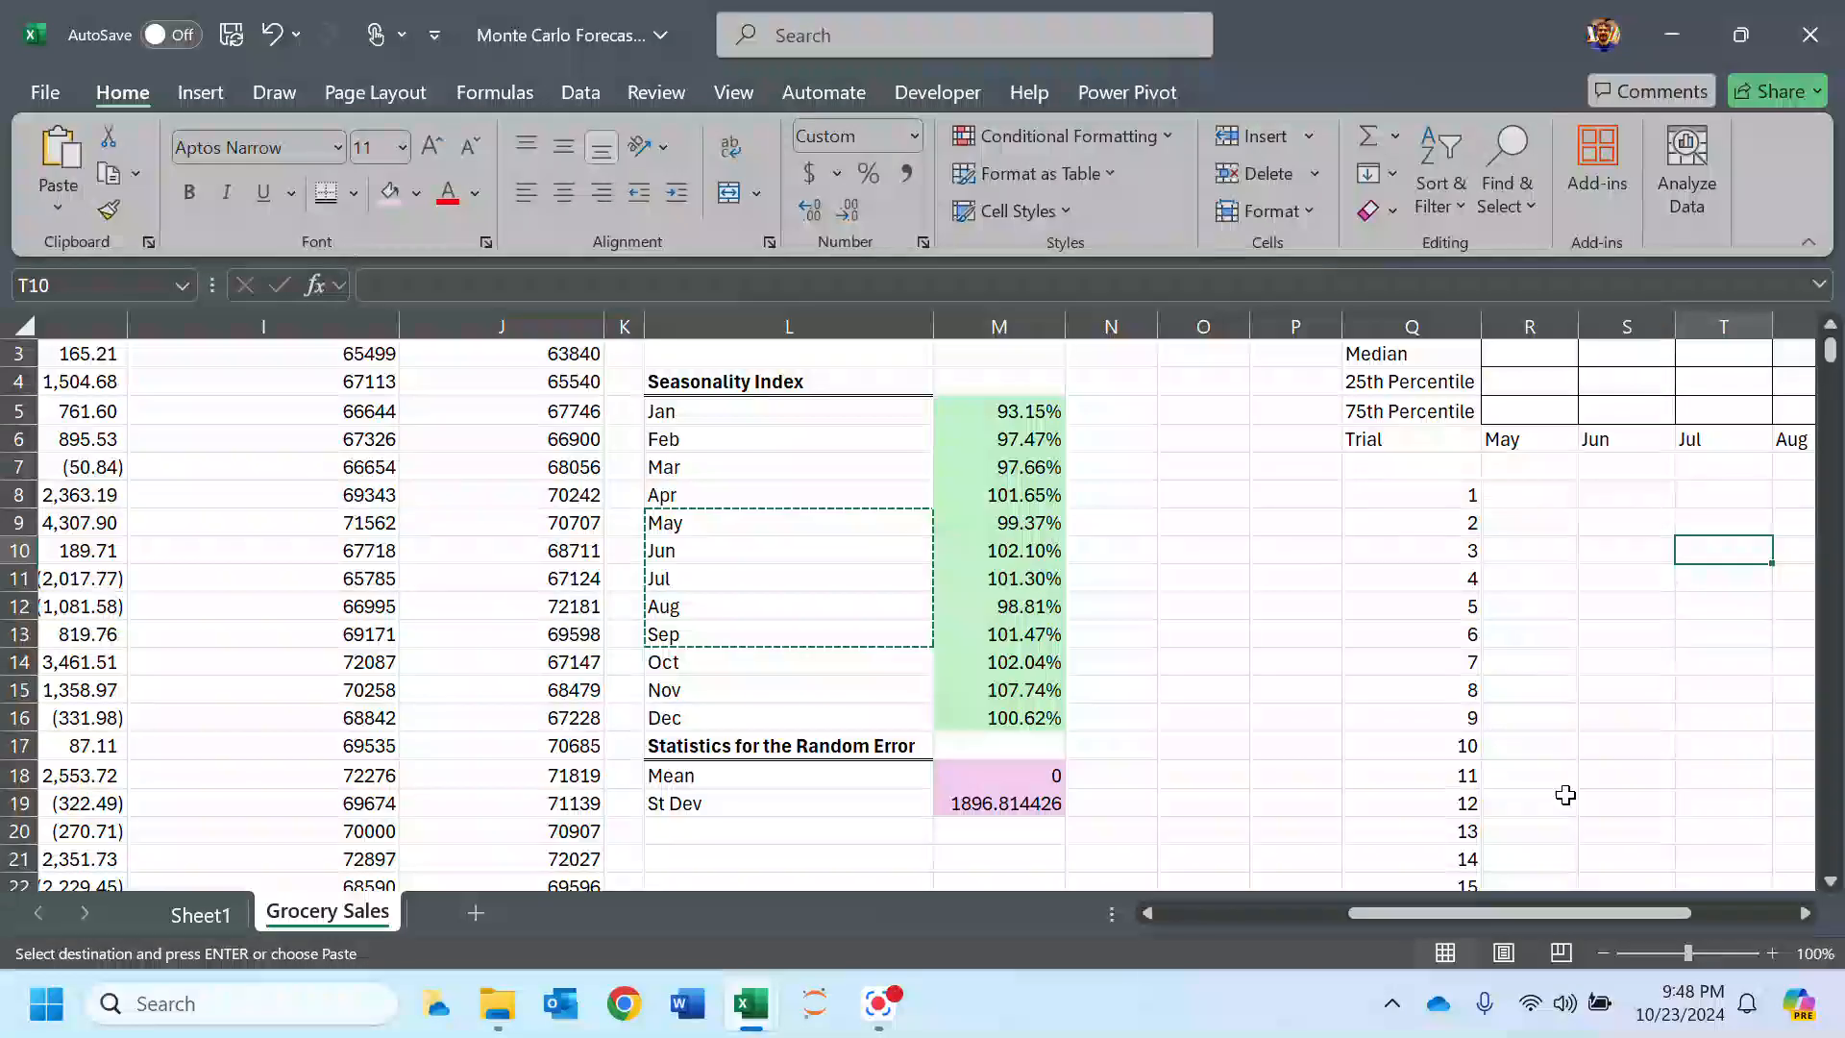
pyautogui.moveTo(1580, 913); pyautogui.dragTo(1676, 896)
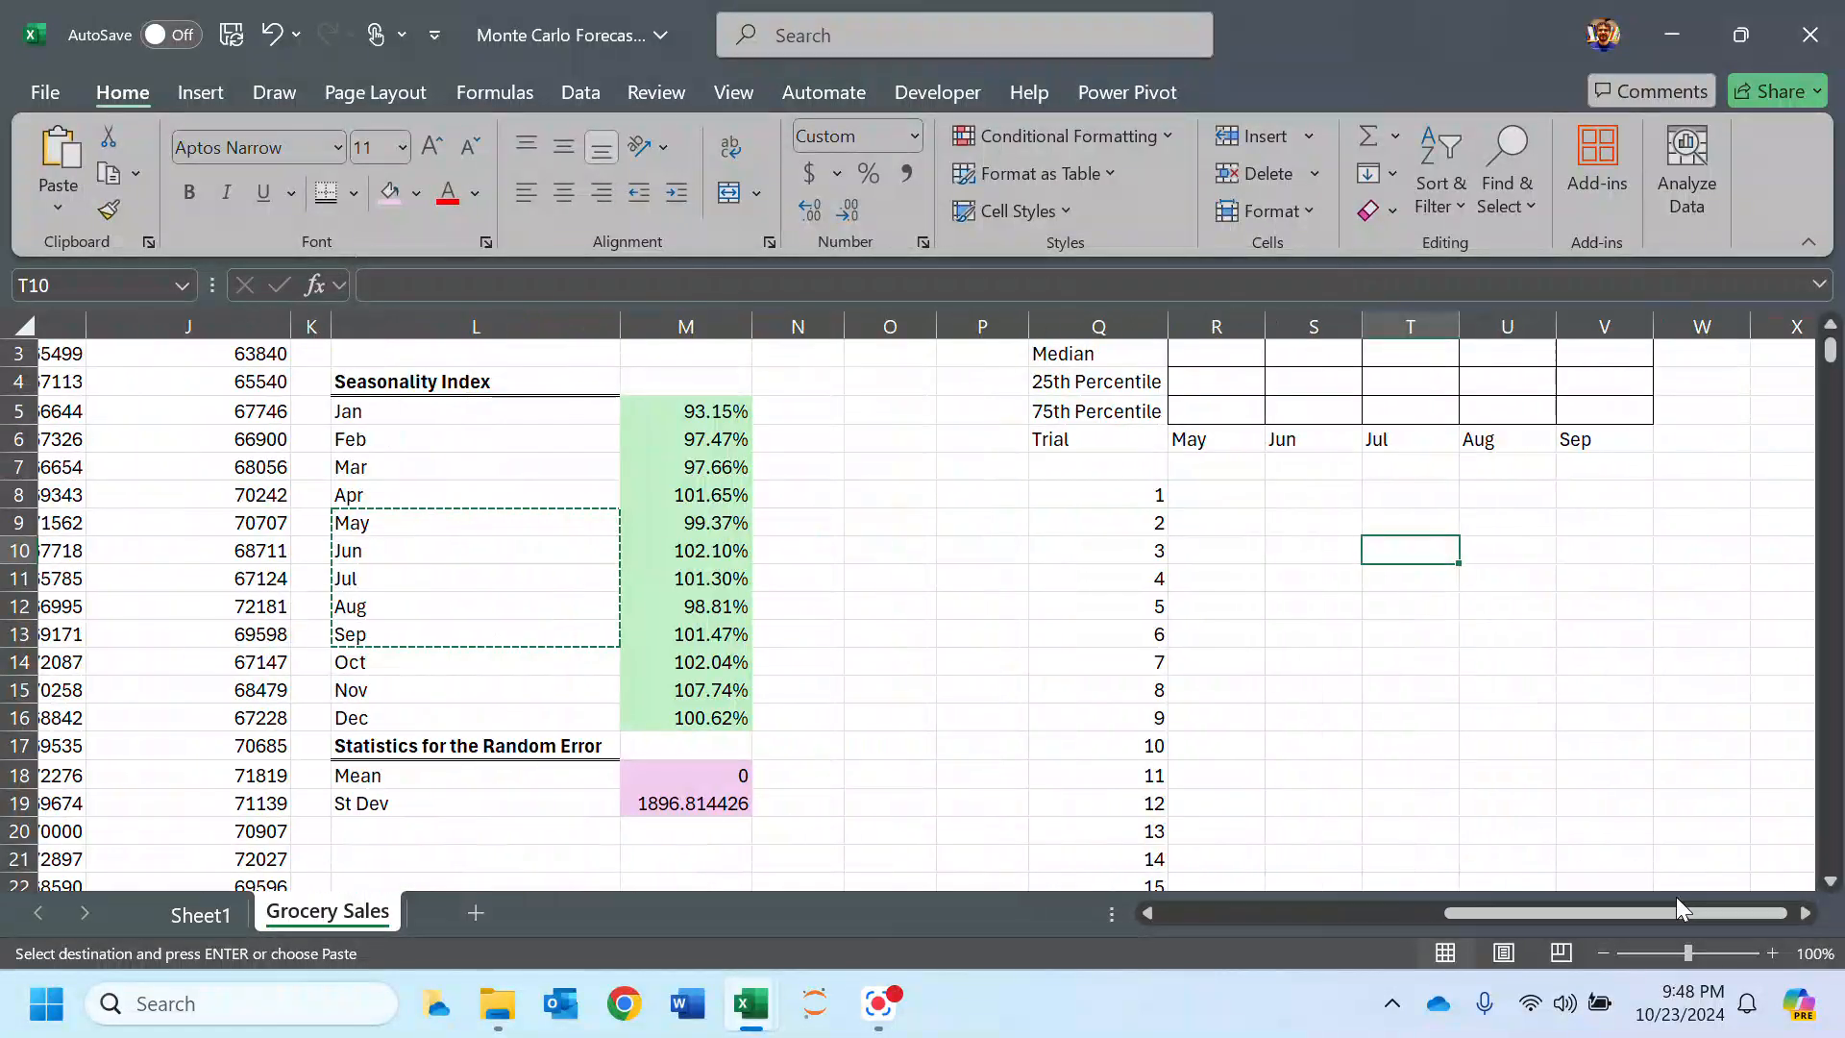
pyautogui.click(1230, 472)
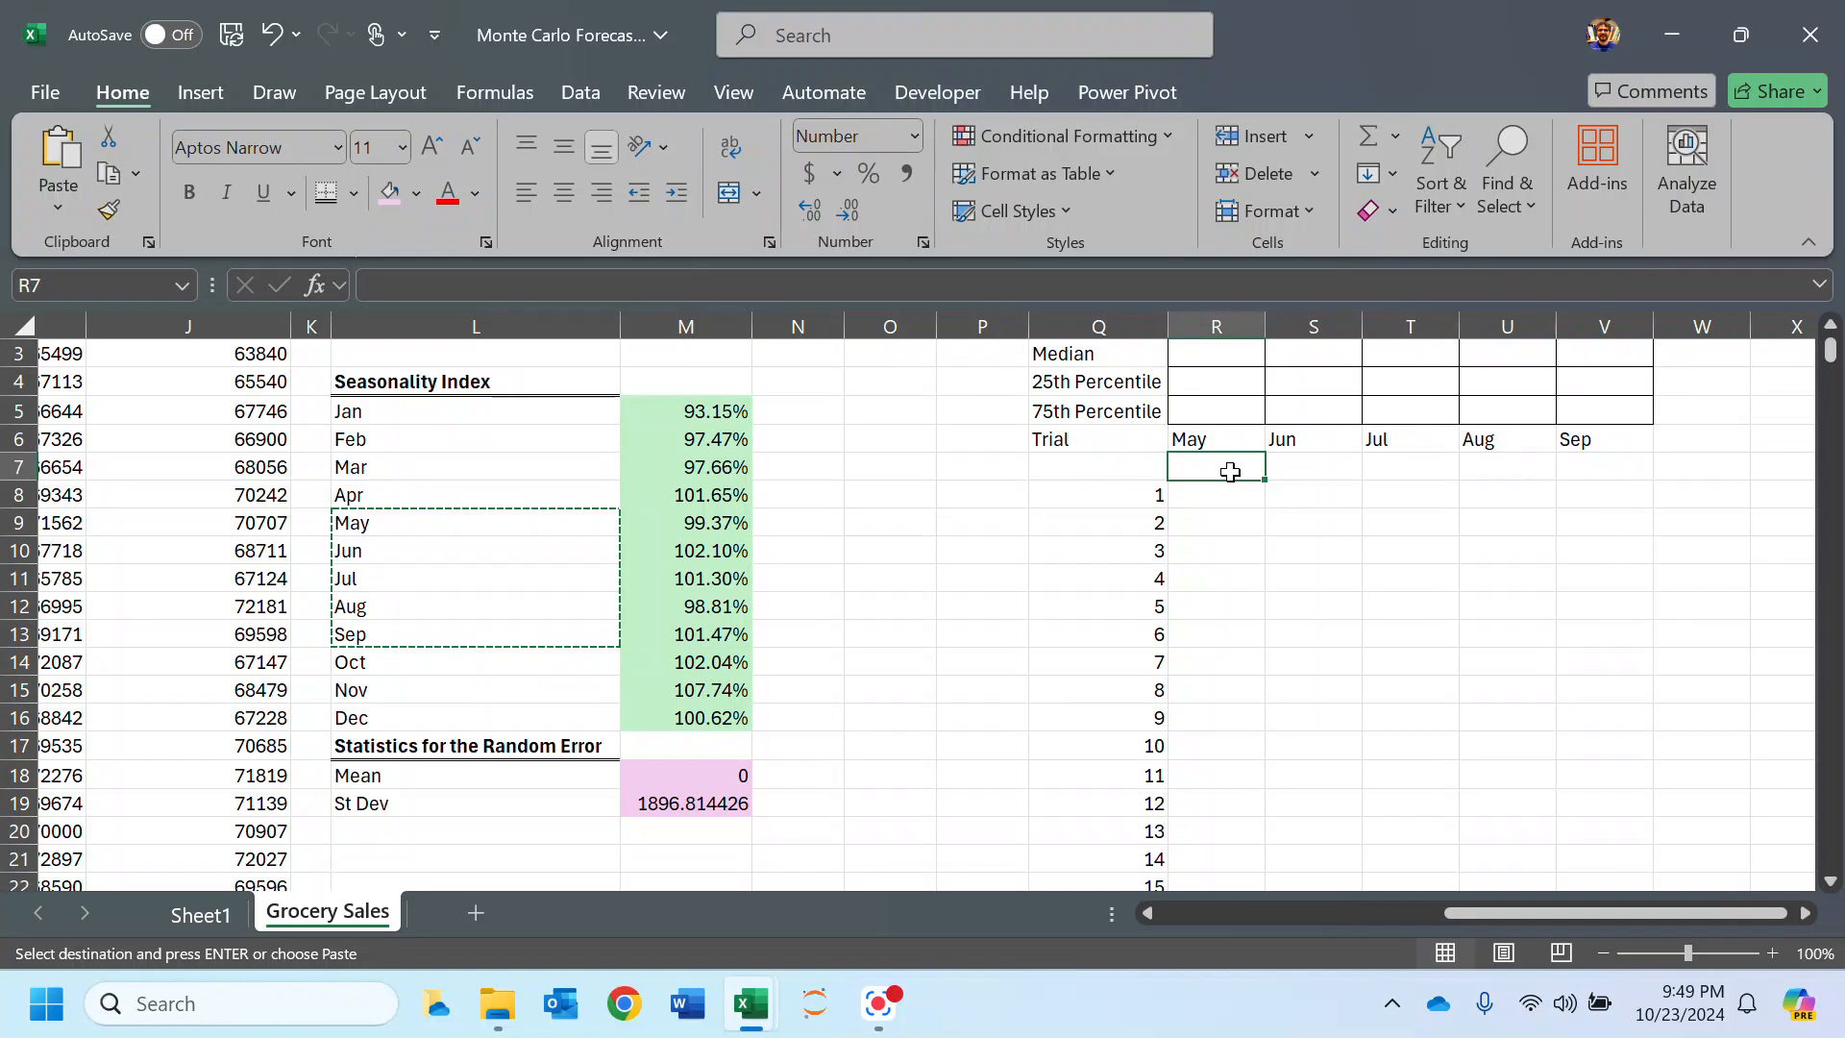
pyautogui.write('=')
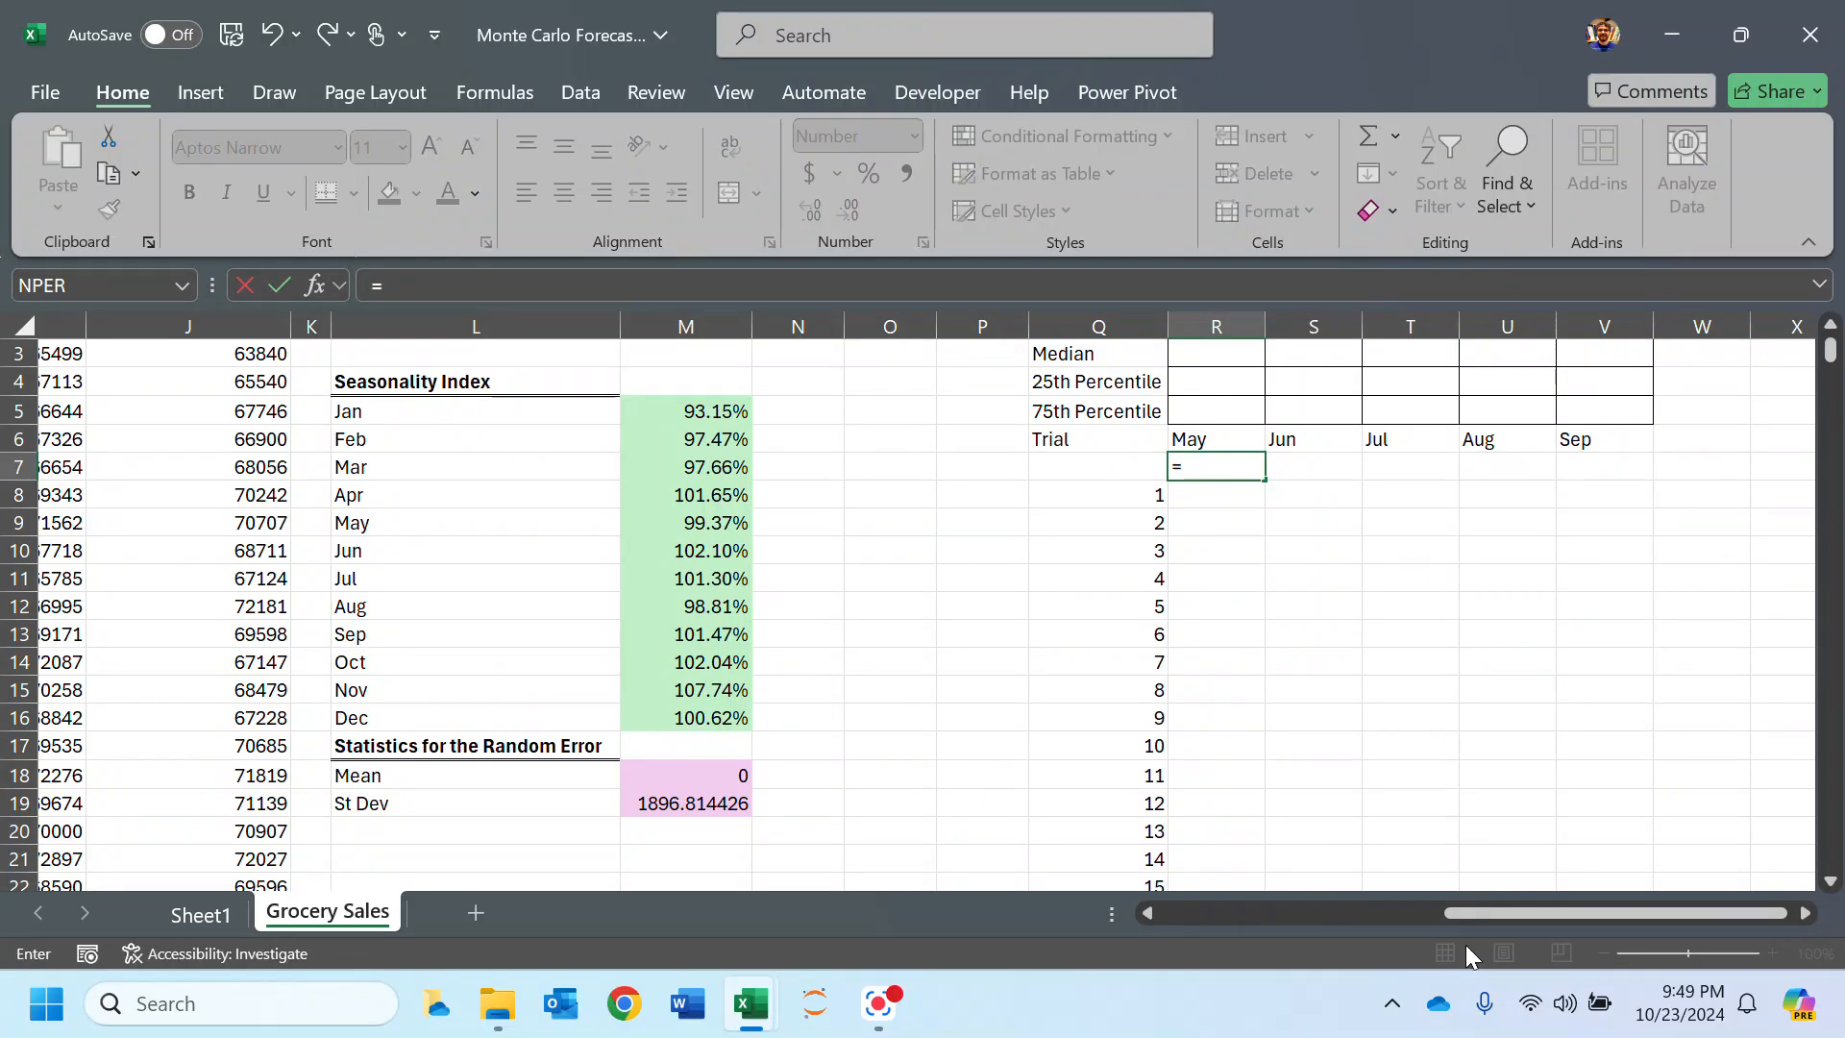
pyautogui.moveTo(1477, 915); pyautogui.dragTo(1321, 915)
pyautogui.scroll(-9, 1121, 740)
pyautogui.scroll(-3, 1018, 740)
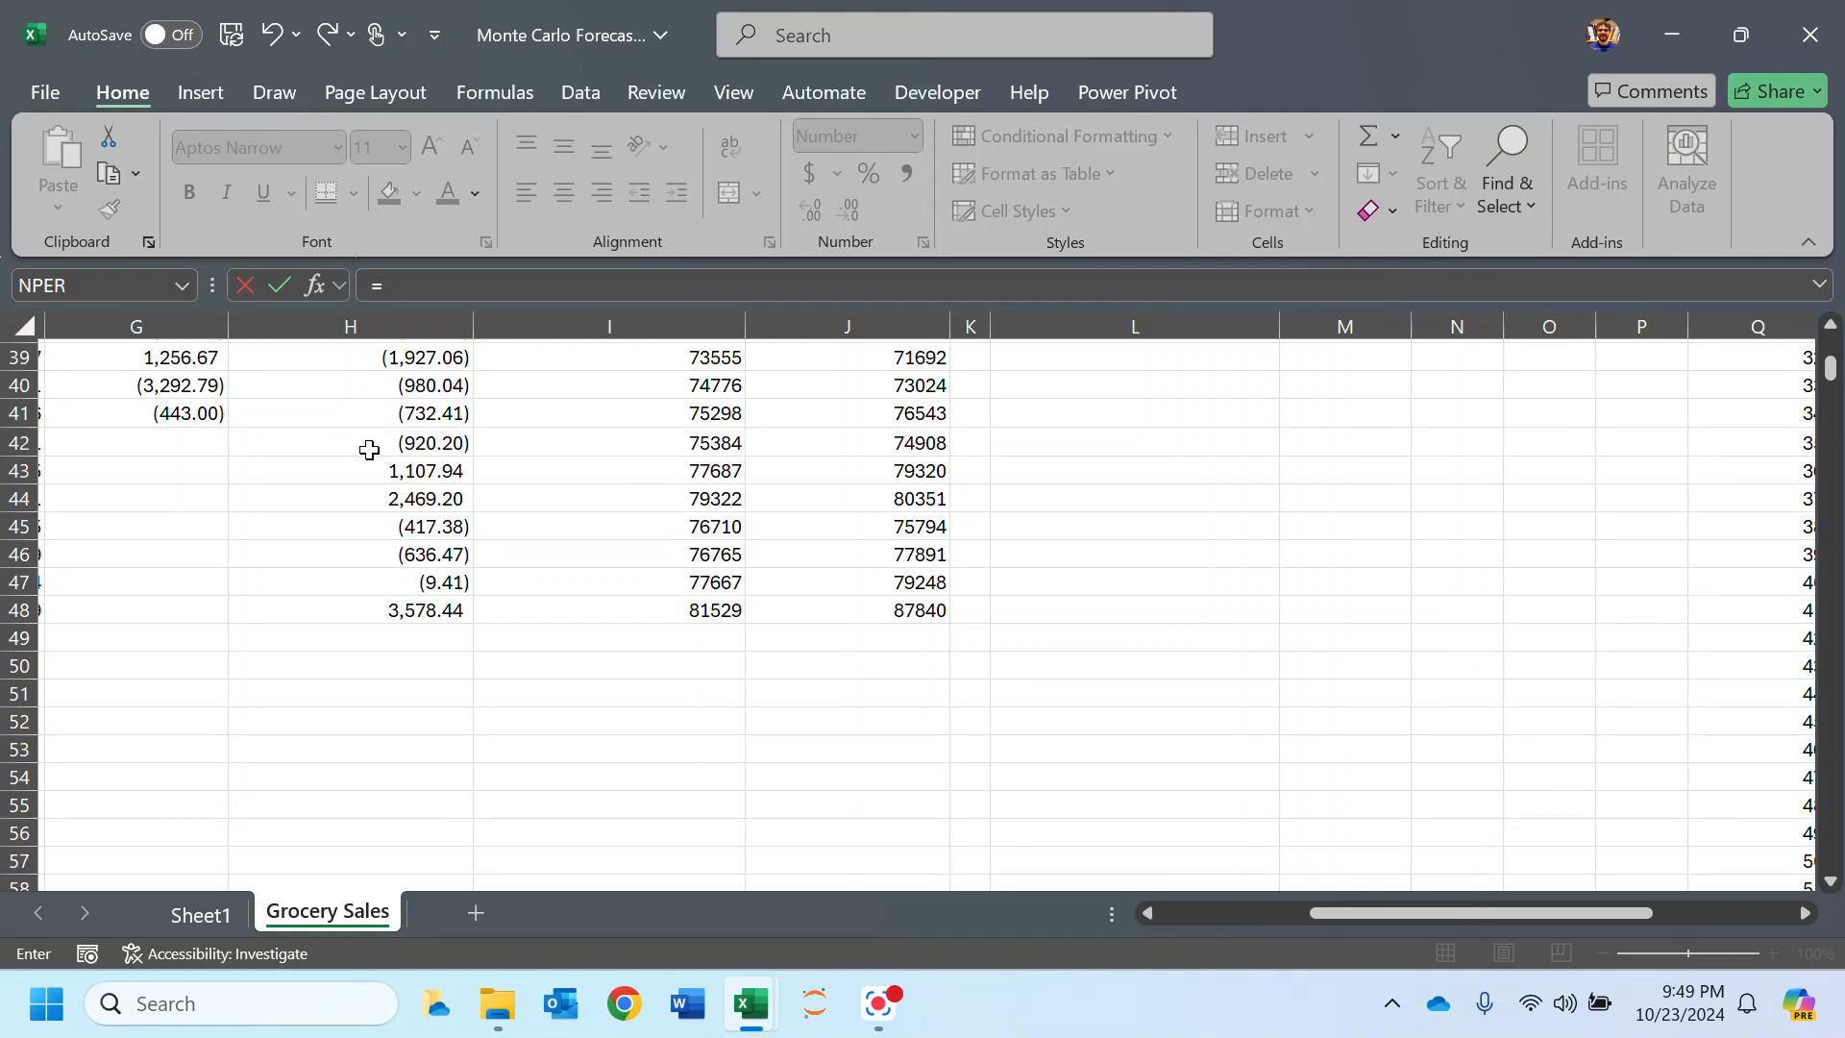
pyautogui.click(856, 441)
pyautogui.scroll(13, 875, 423)
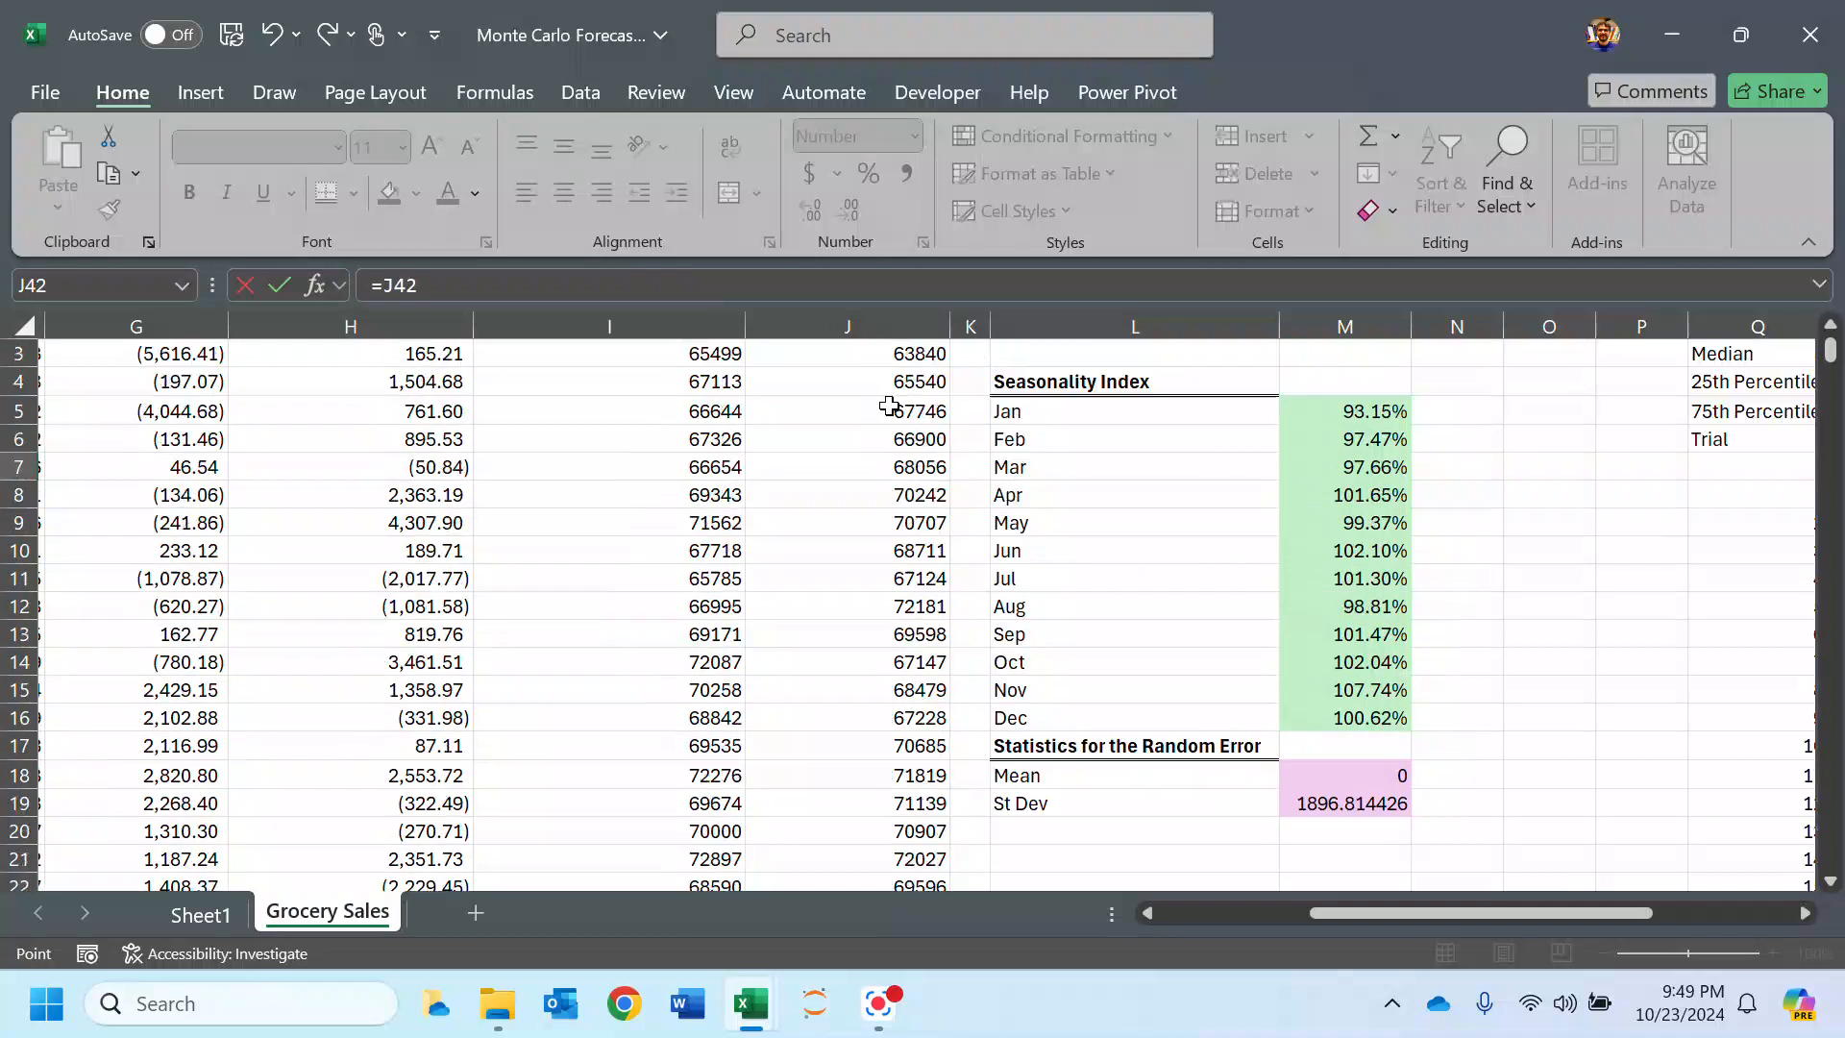
pyautogui.moveTo(1491, 903); pyautogui.dragTo(1600, 903)
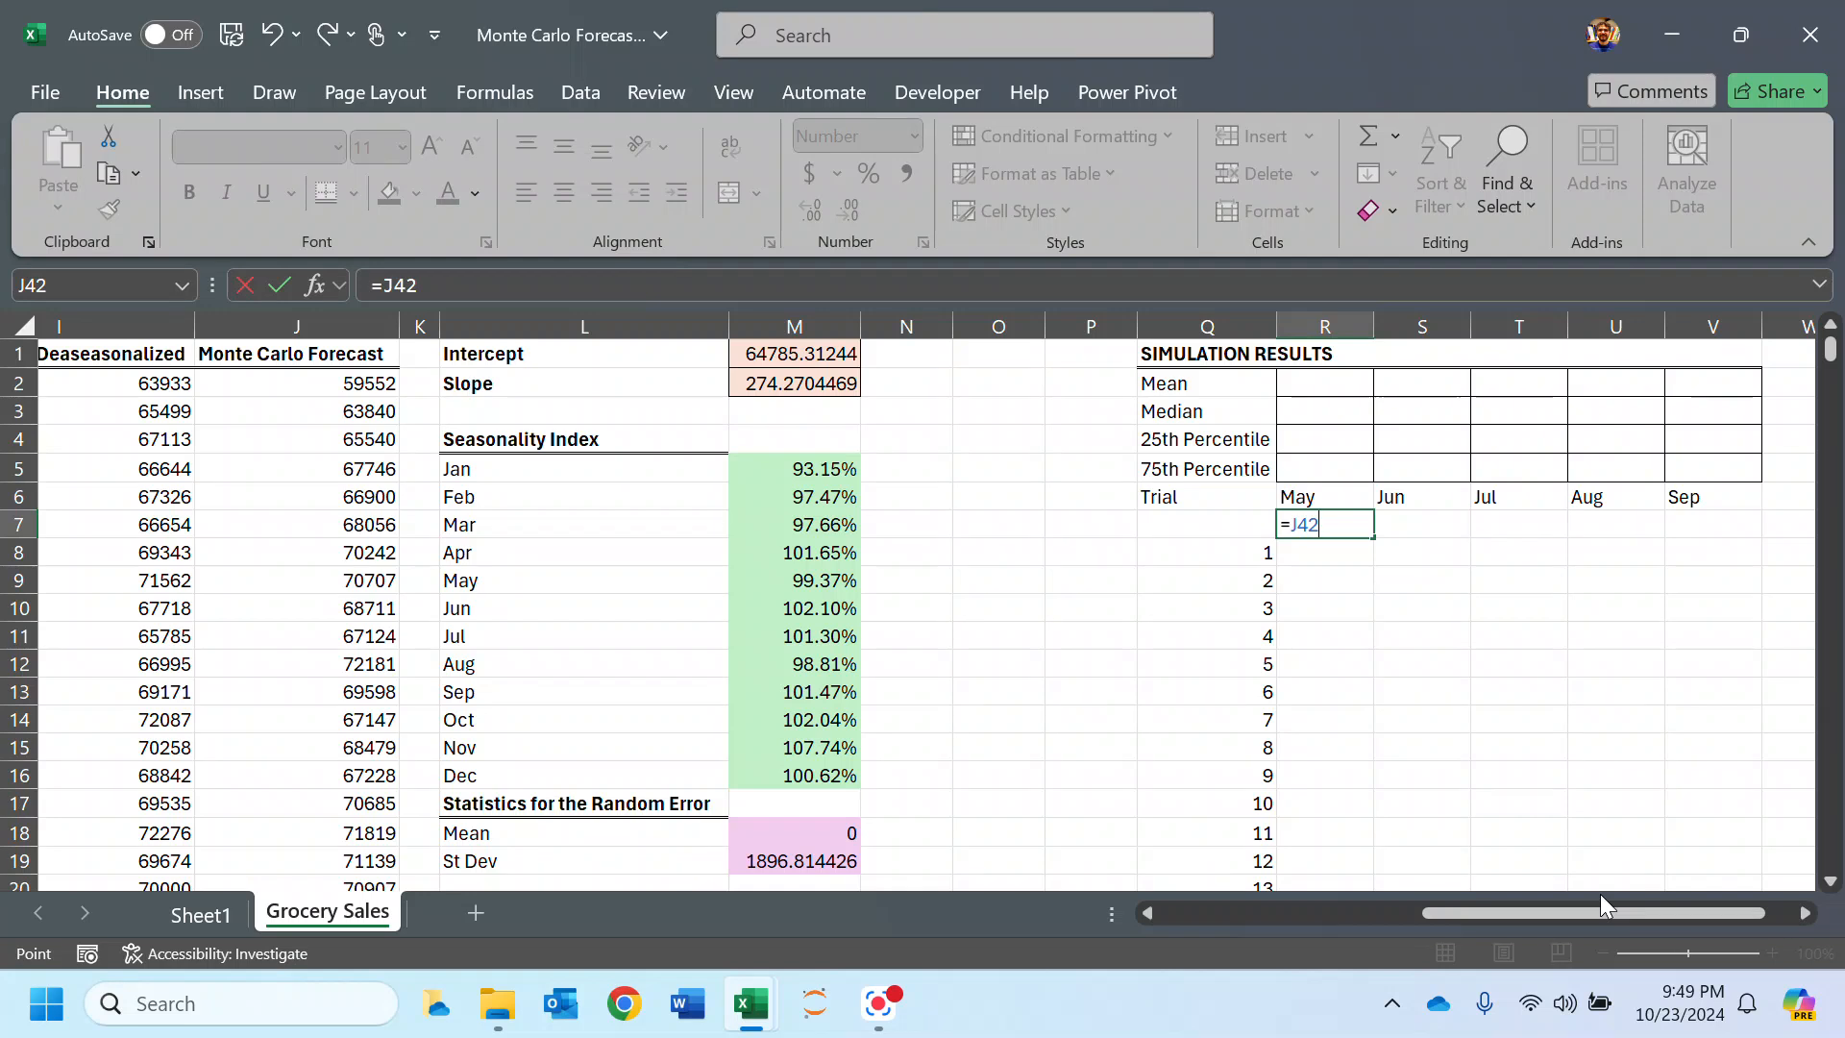
pyautogui.press('Return')
pyautogui.press('Up')
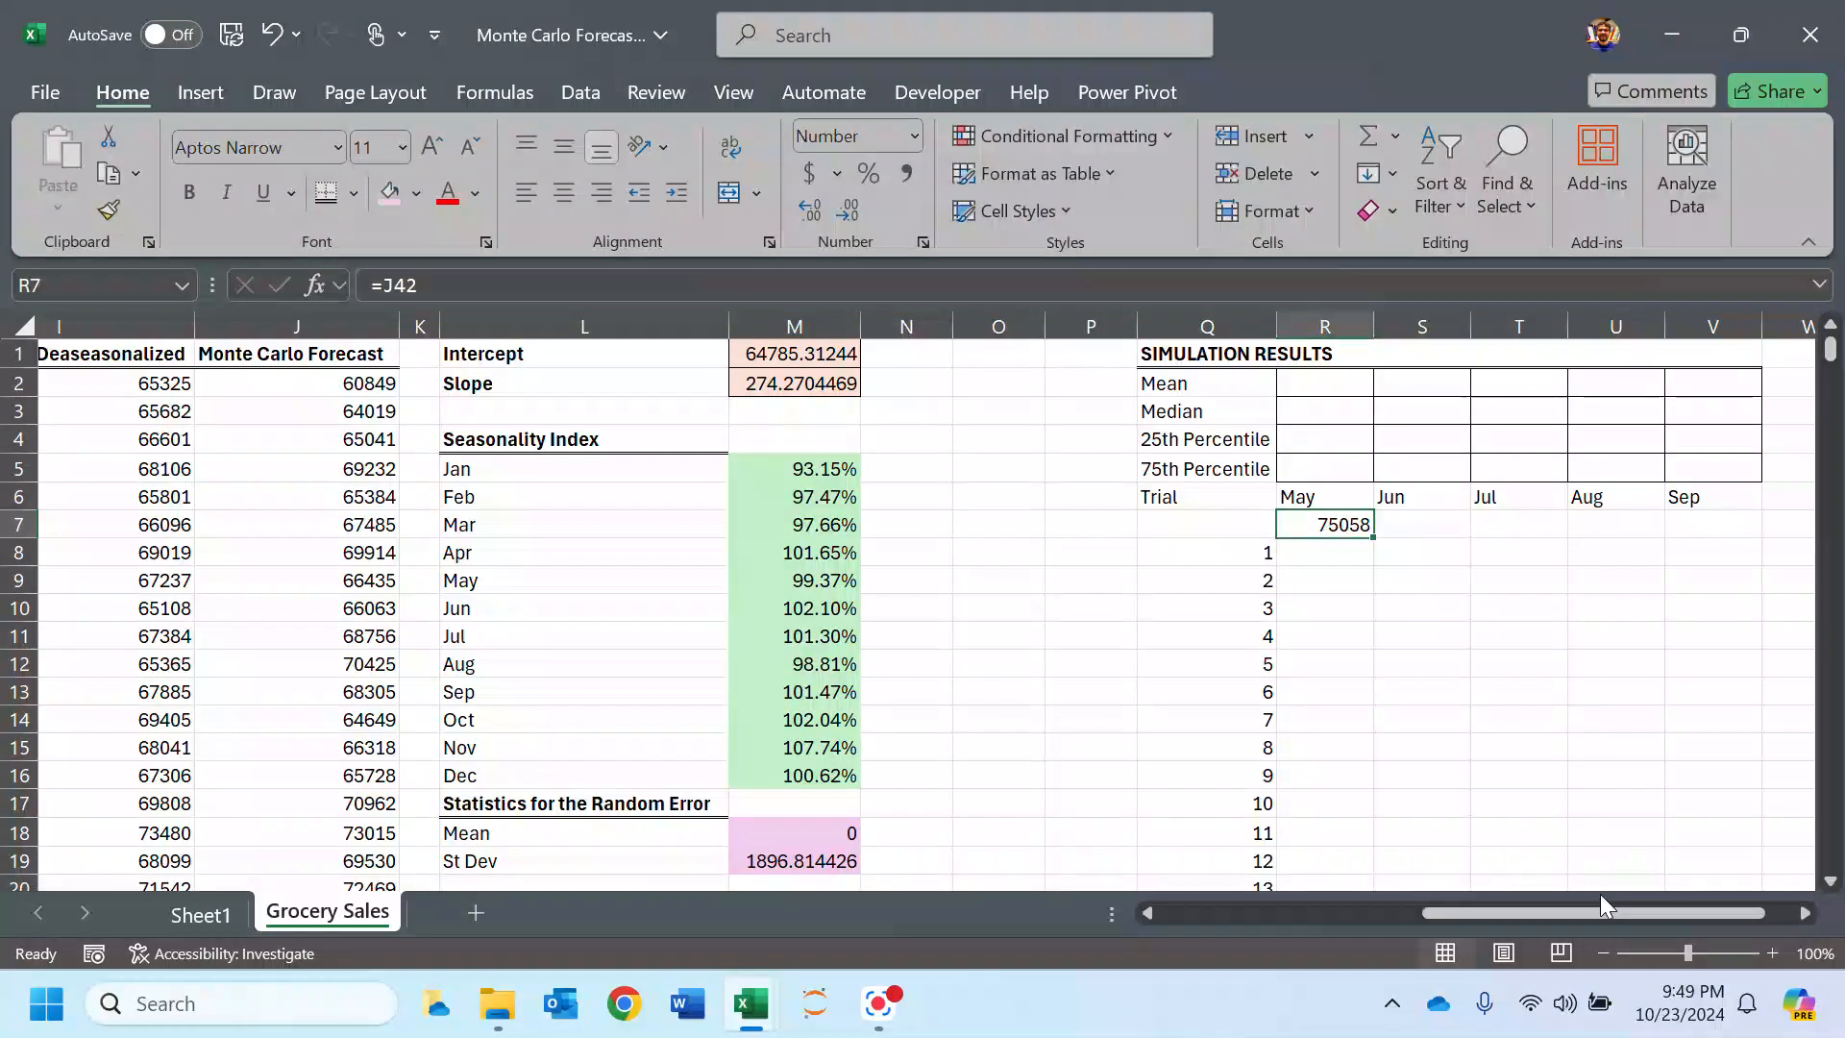
# Step: Link the Jun cell S7 and the Jul cell T7 to their Monte Carlo Forecasts with =J43 and =J44
pyautogui.press('Right')
pyautogui.write('=J43')
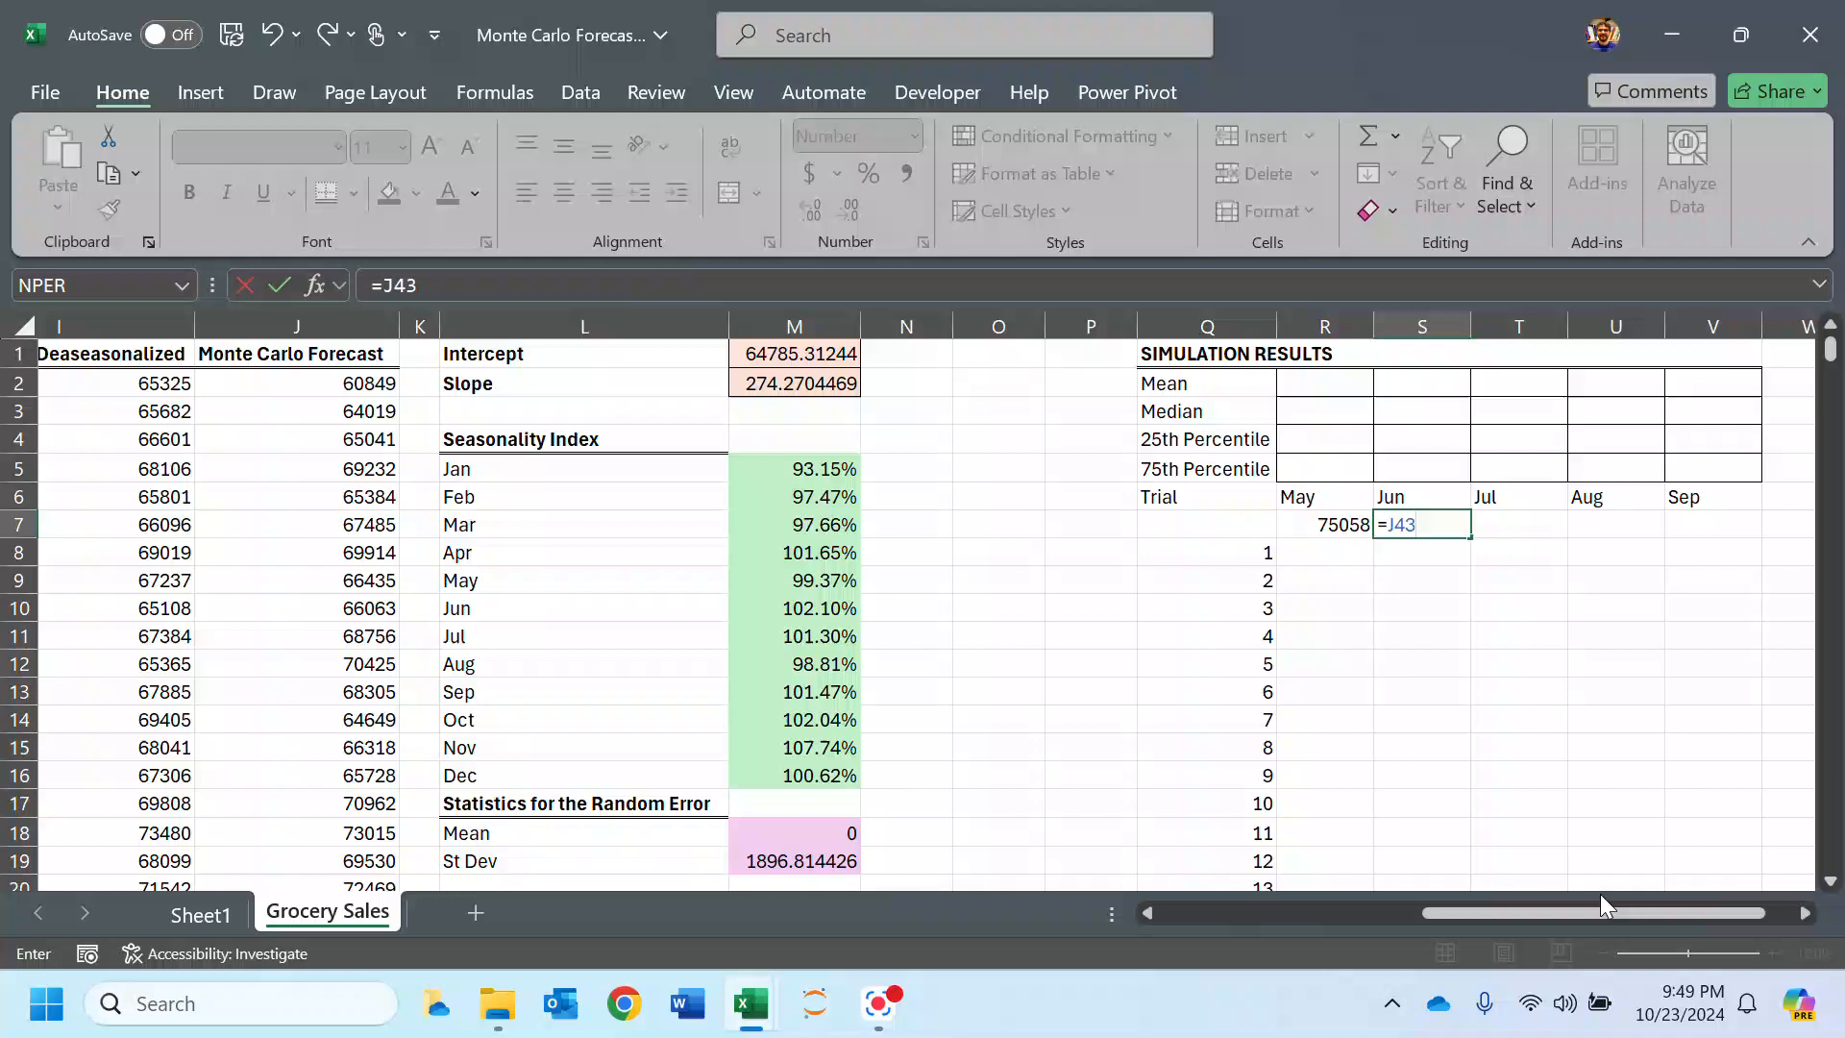
pyautogui.press('Tab')
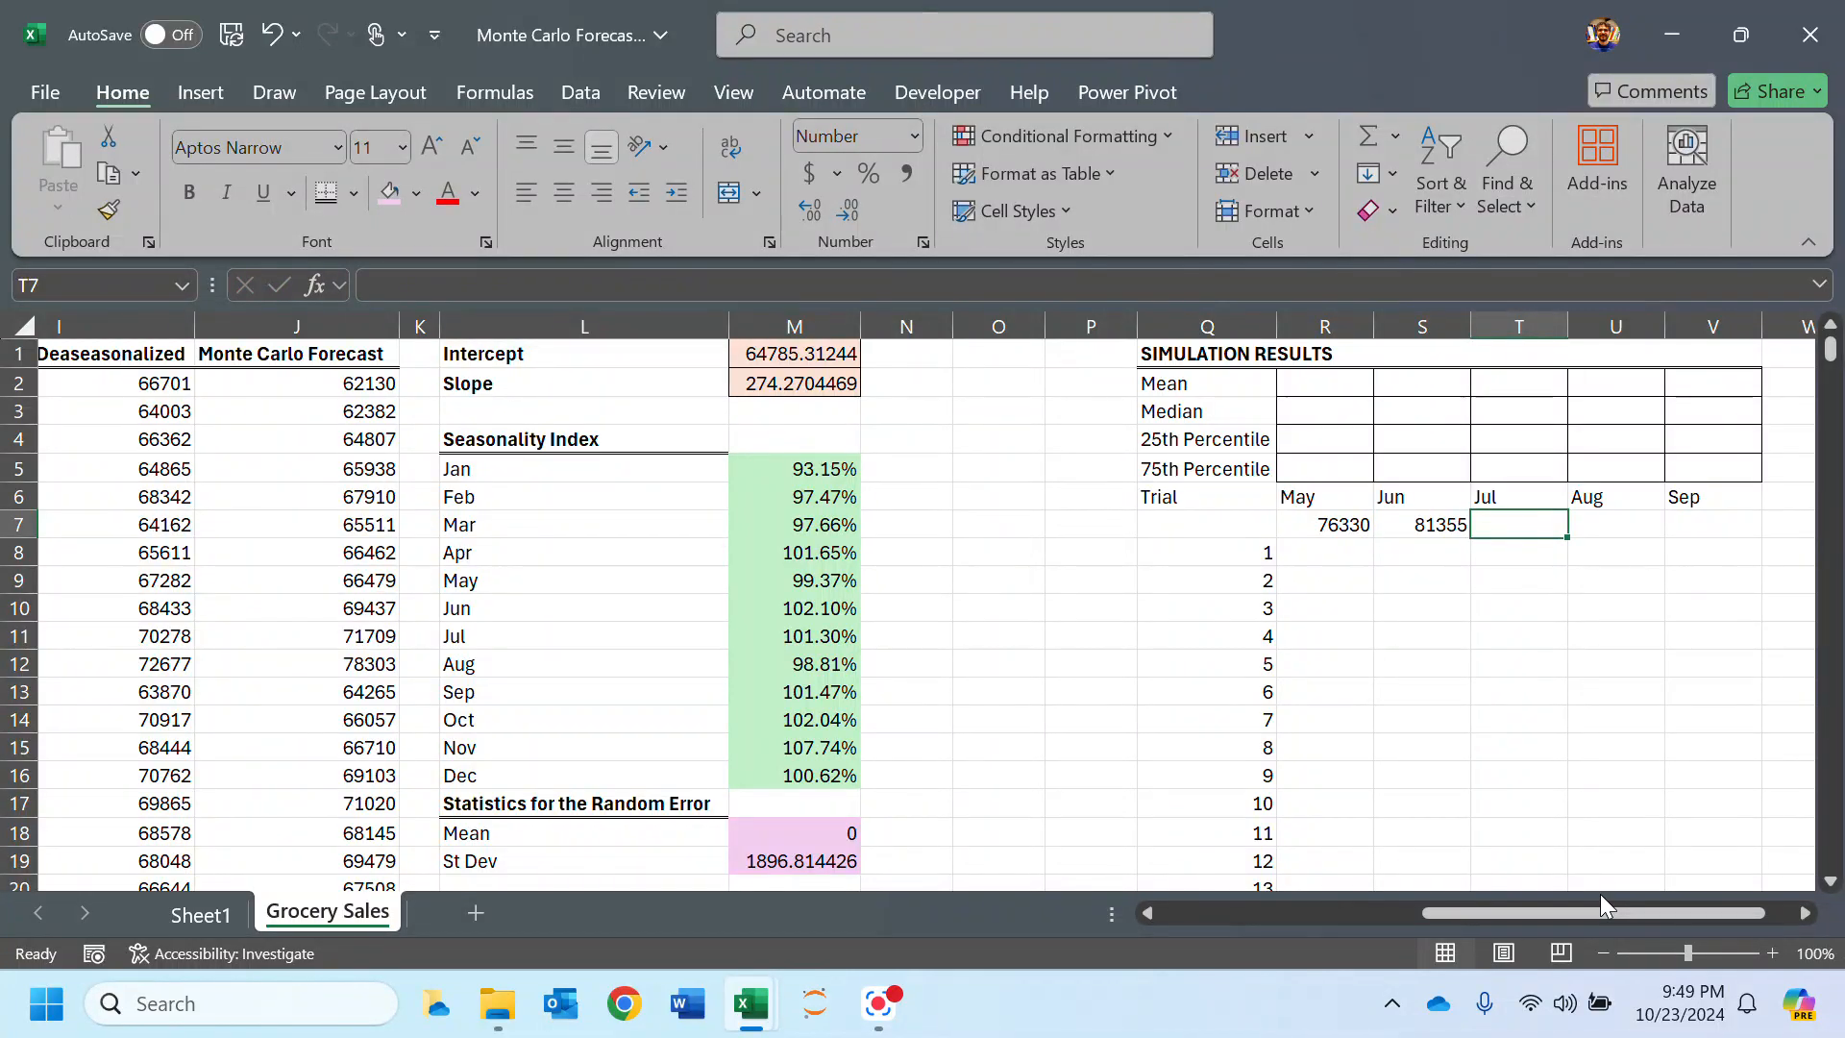
pyautogui.write('J44')
pyautogui.press('BackSpace')
pyautogui.press('BackSpace')
pyautogui.press('BackSpace')
pyautogui.write('=J44')
pyautogui.press('Tab')
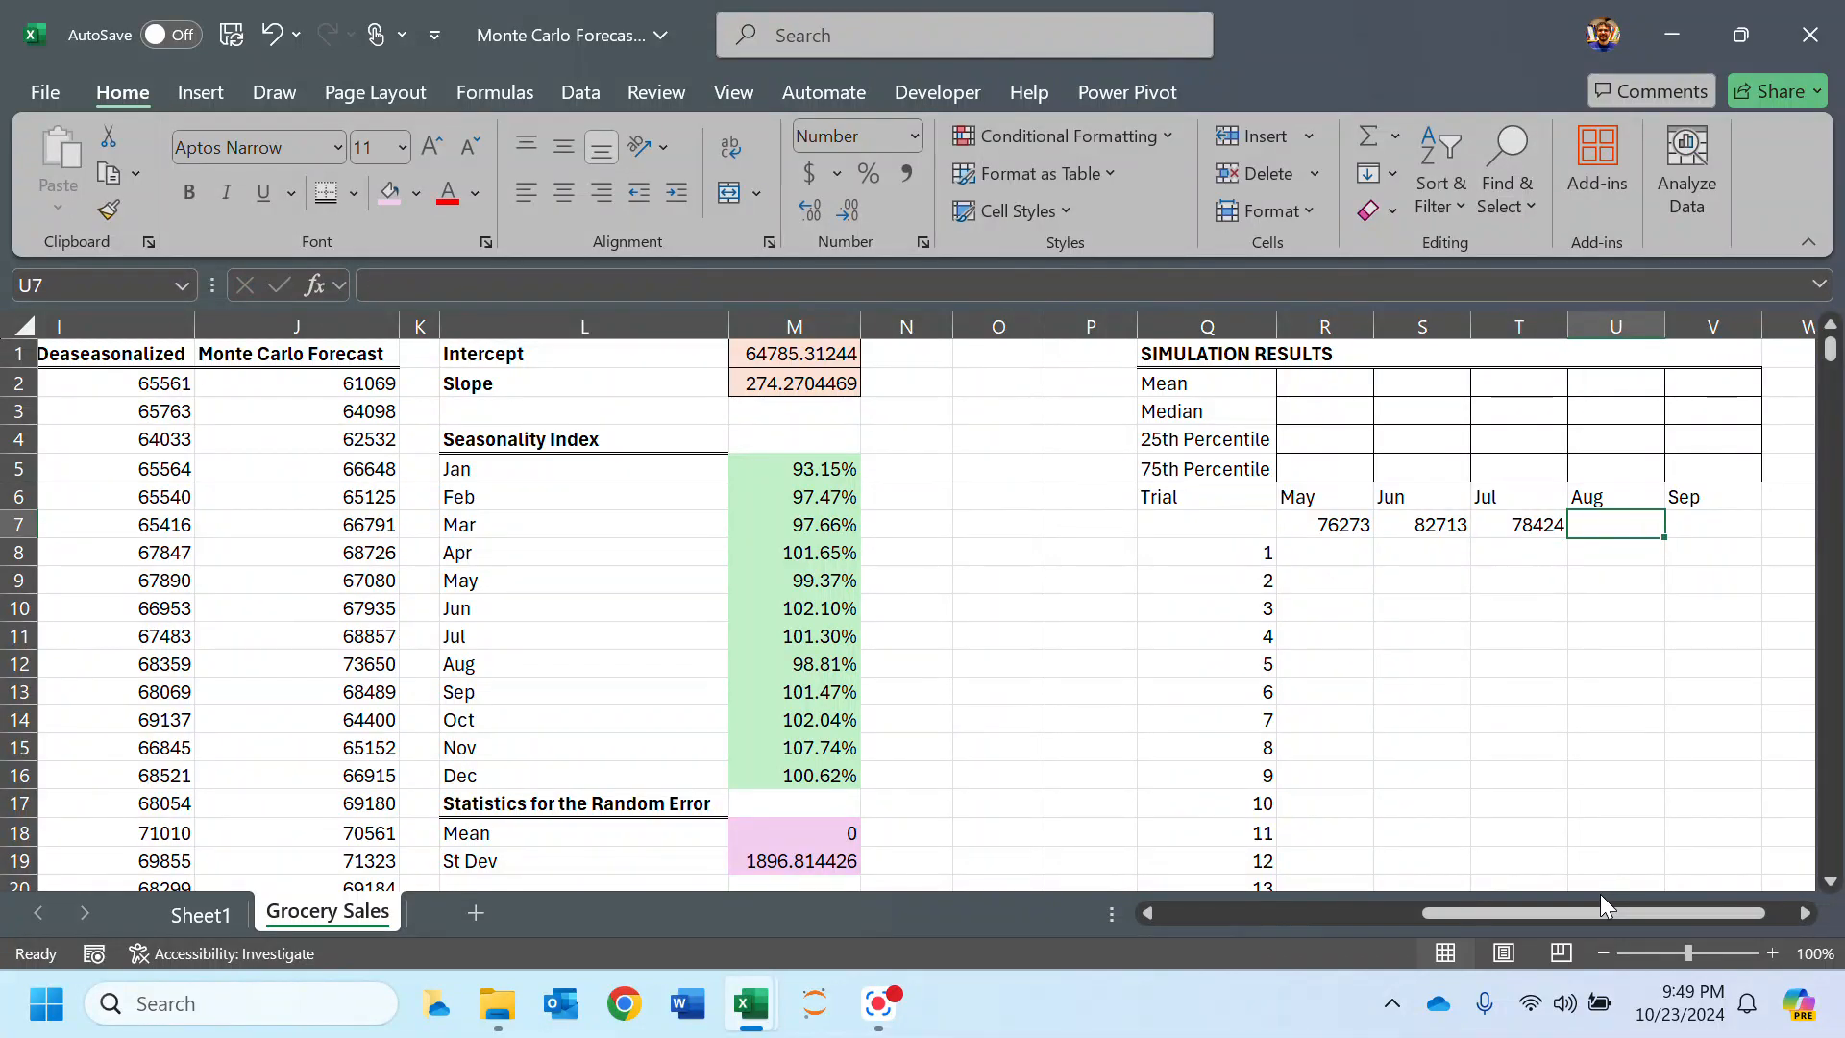
# Step: Link the Aug cell U7 to its Monte Carlo Forecast with =J45, and enter J46 in the Sep cell V7
pyautogui.write('=J45')
pyautogui.press('Tab')
pyautogui.press('Left')
pyautogui.press('Right')
pyautogui.write('J')
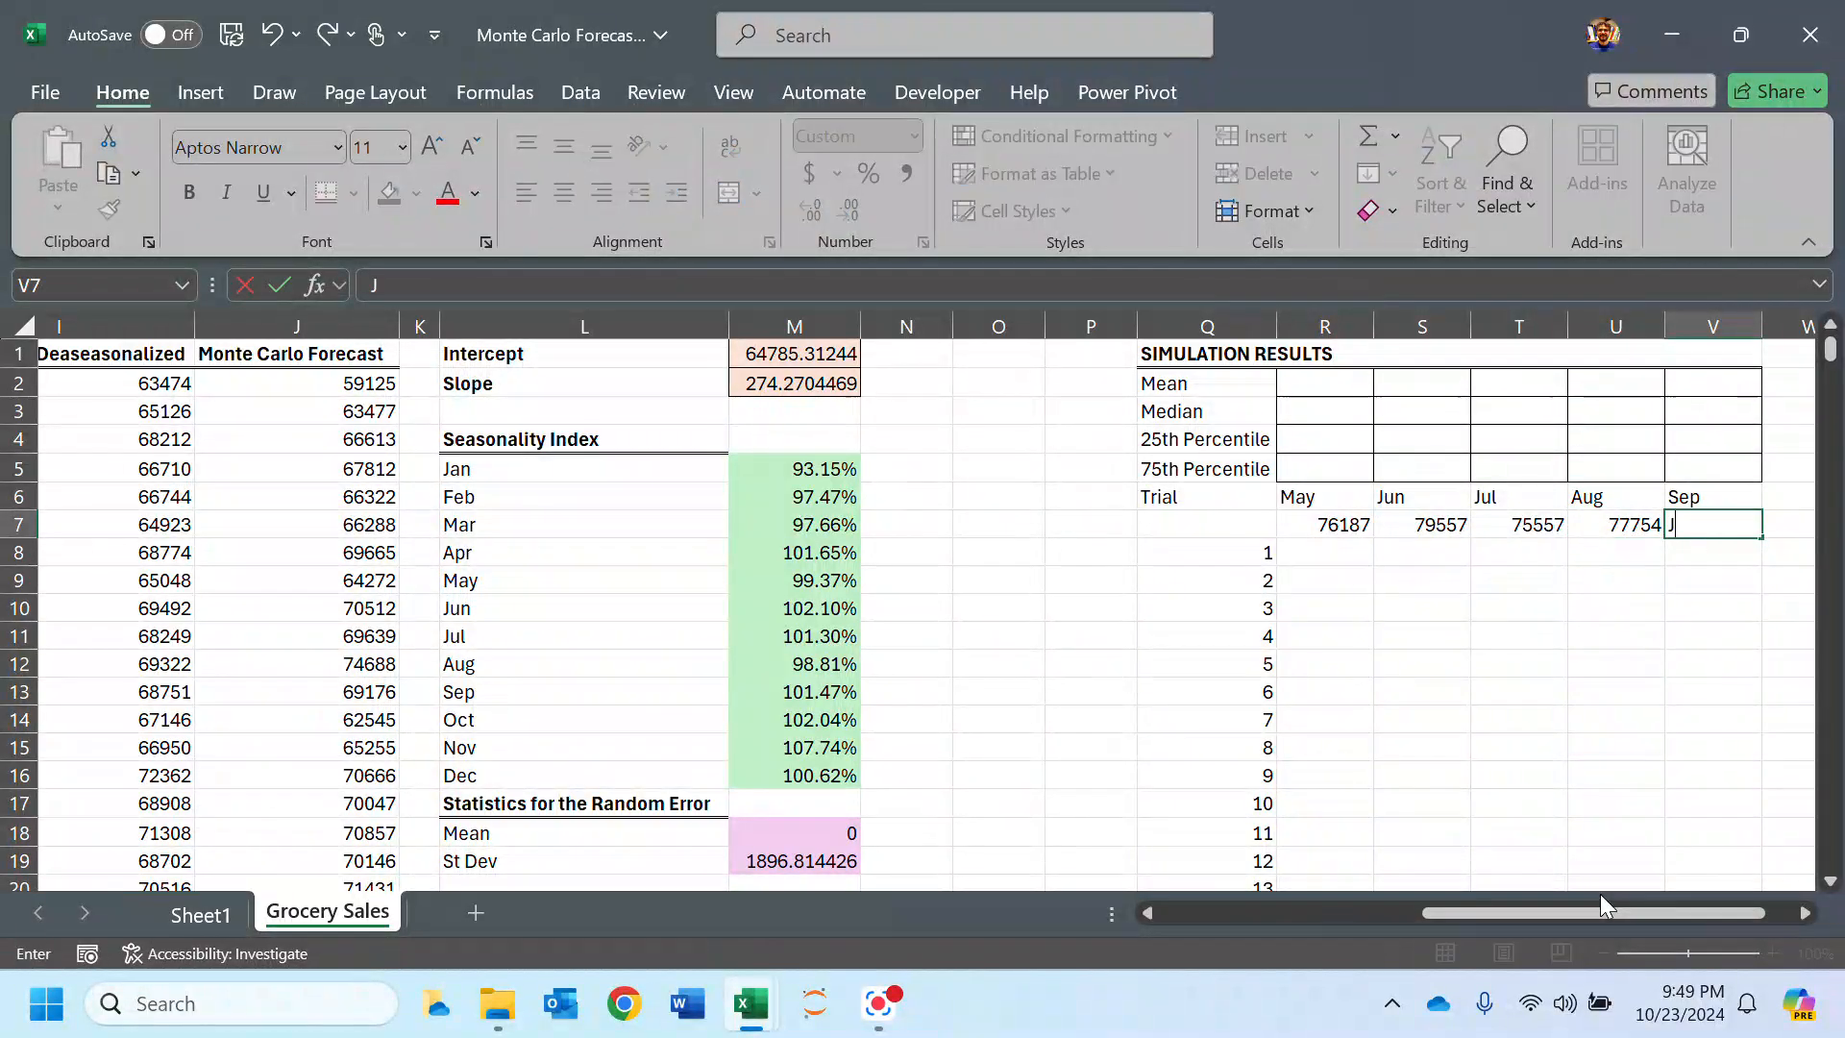
pyautogui.press('Return')
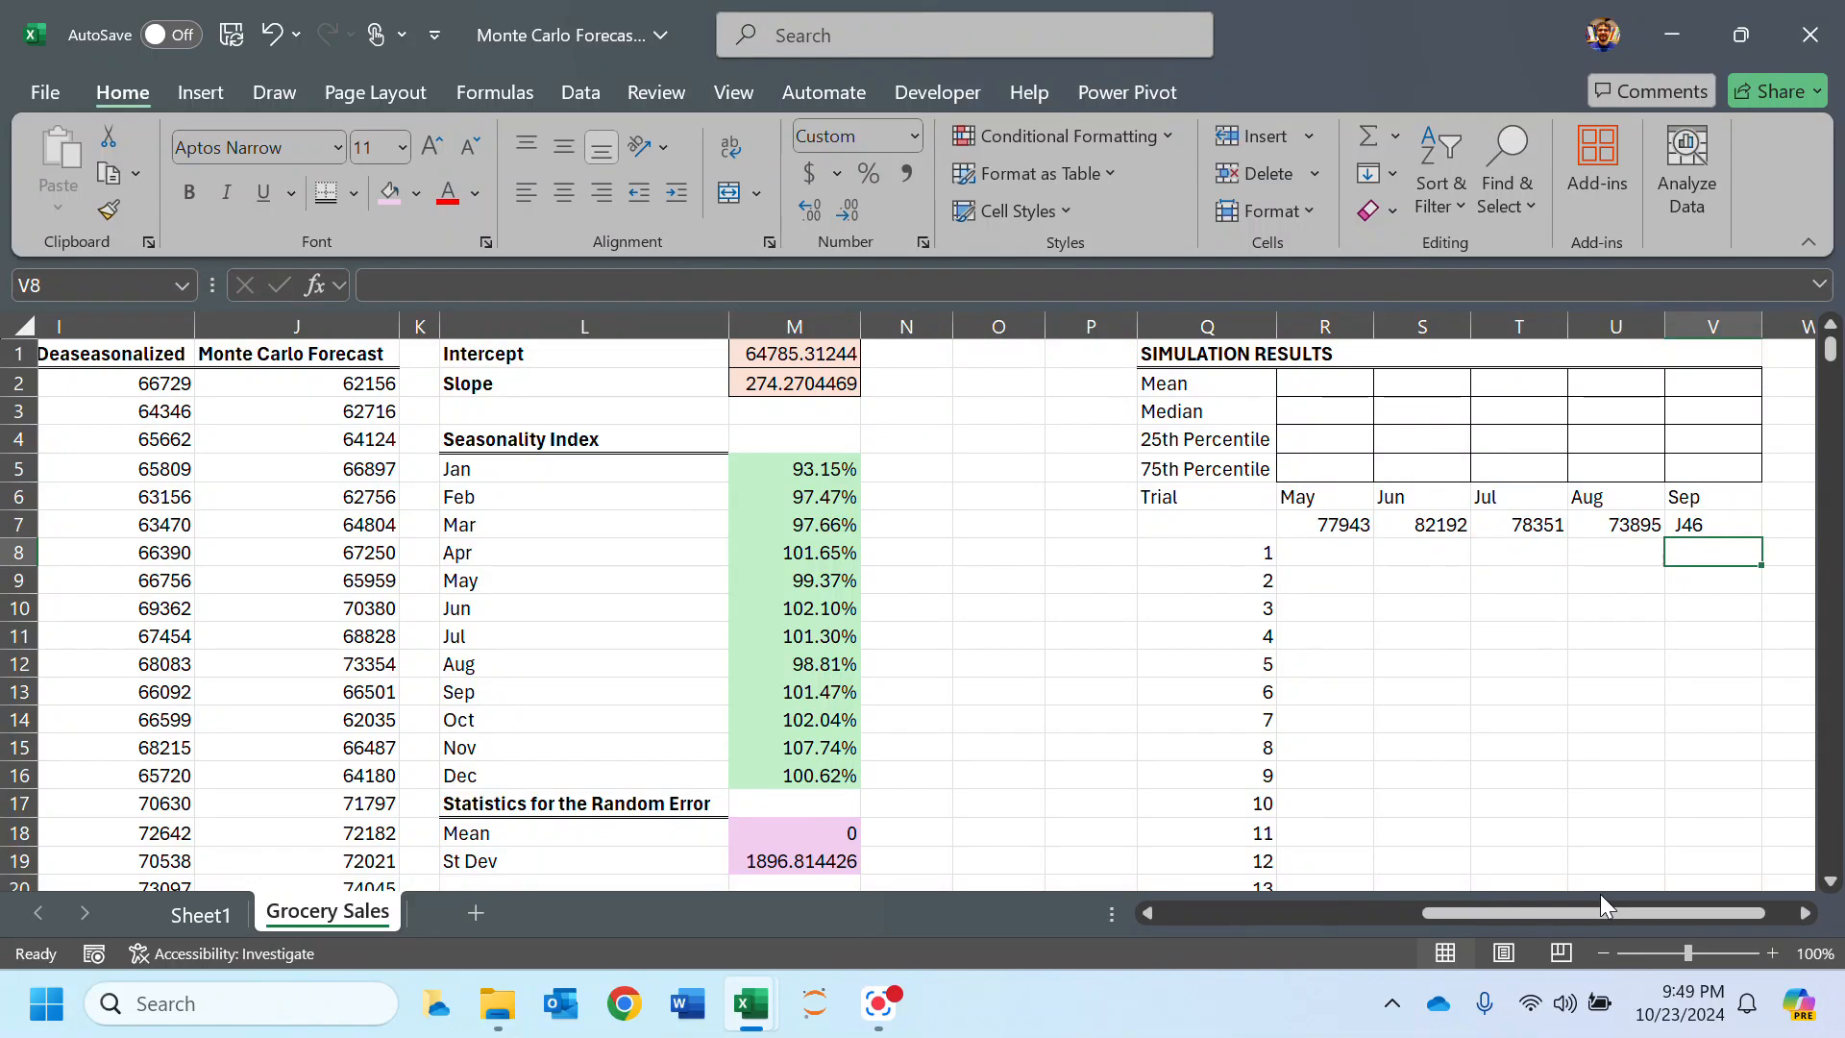
# Step: Check the September forecast's row in column J and correct the entry in V7 to the formula =J46
pyautogui.doubleClick(1696, 528)
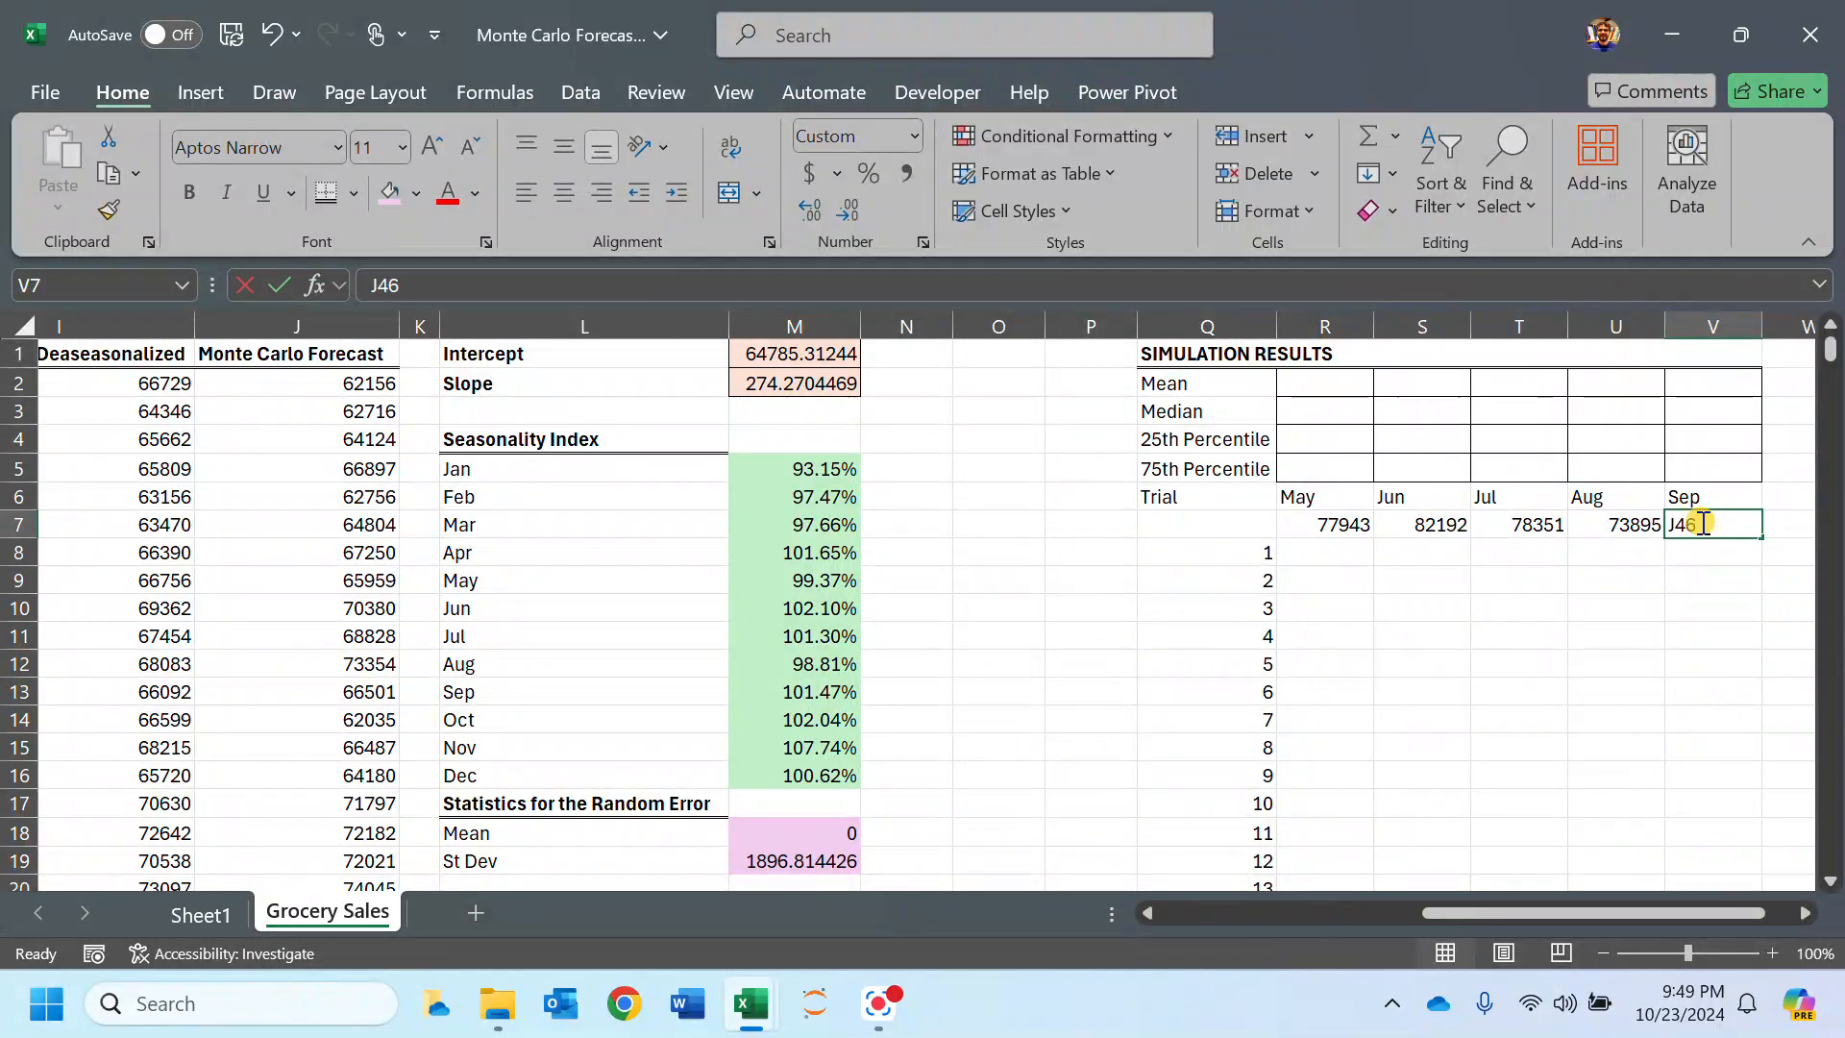
pyautogui.scroll(-10, 720, 844)
pyautogui.scroll(-1, 720, 841)
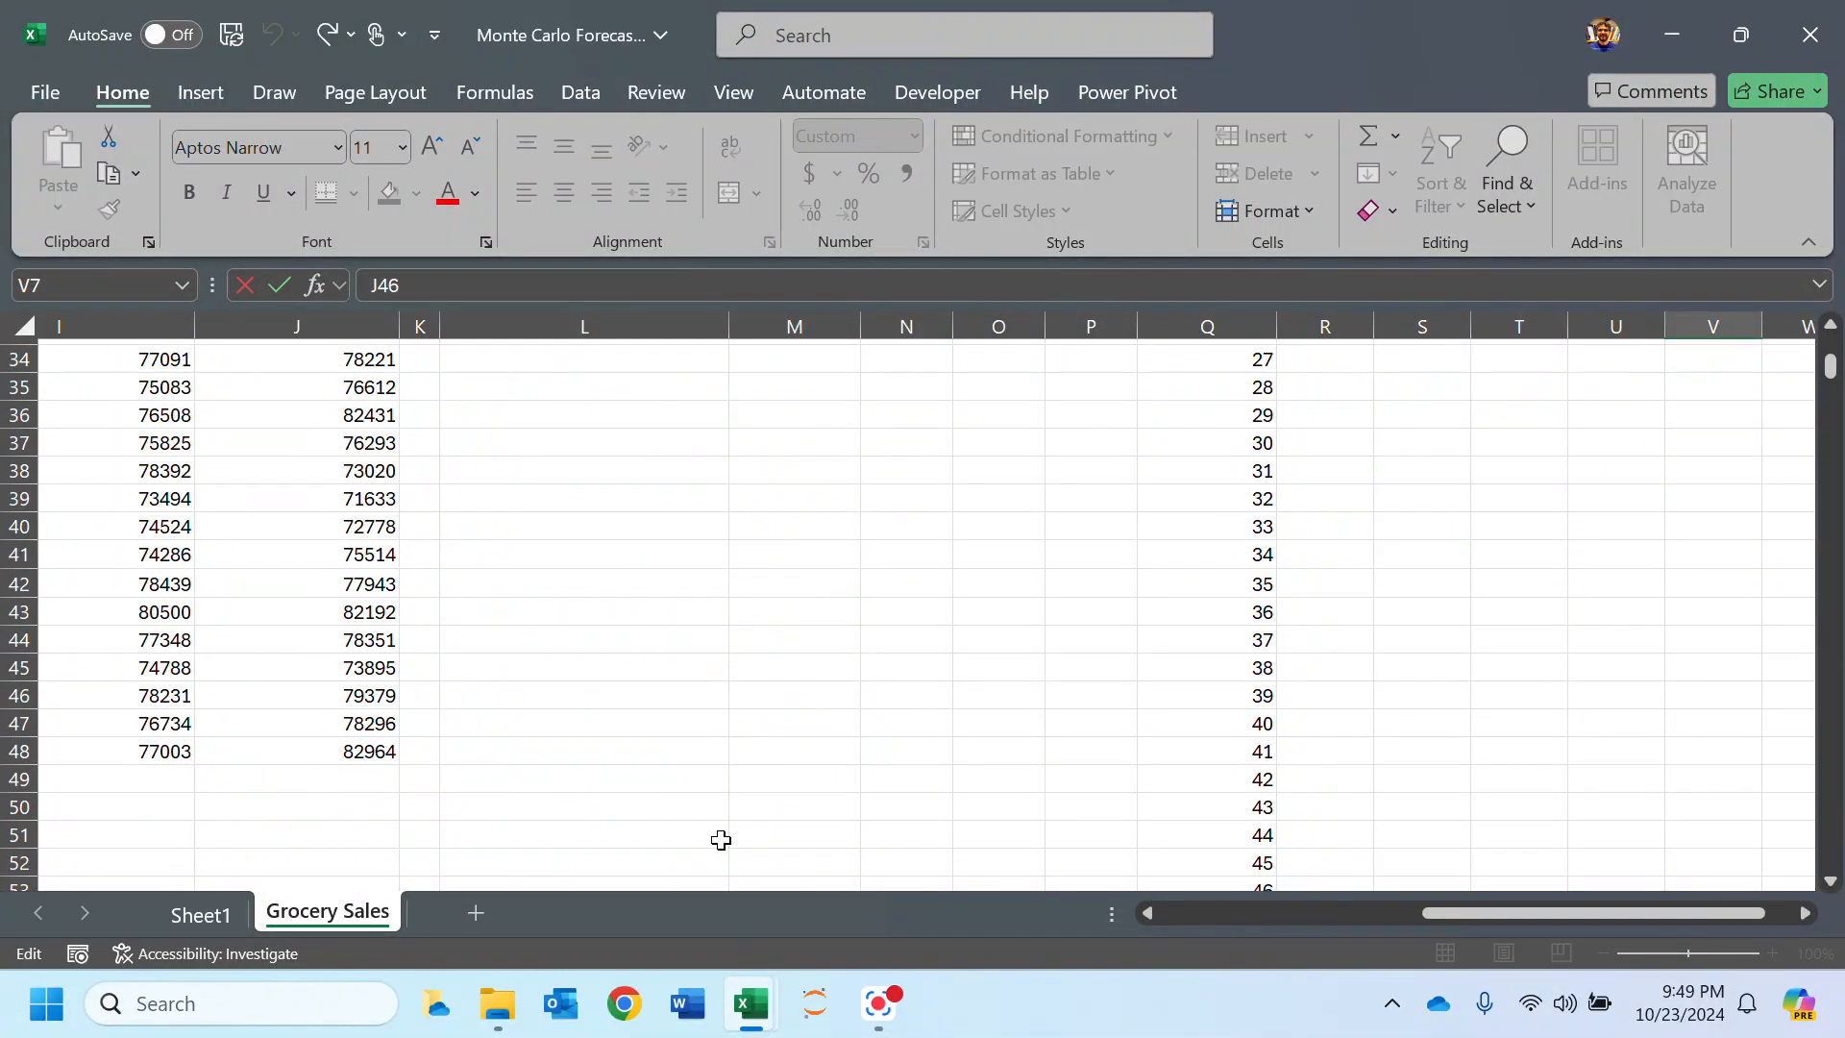
pyautogui.moveTo(1437, 915); pyautogui.dragTo(1172, 938)
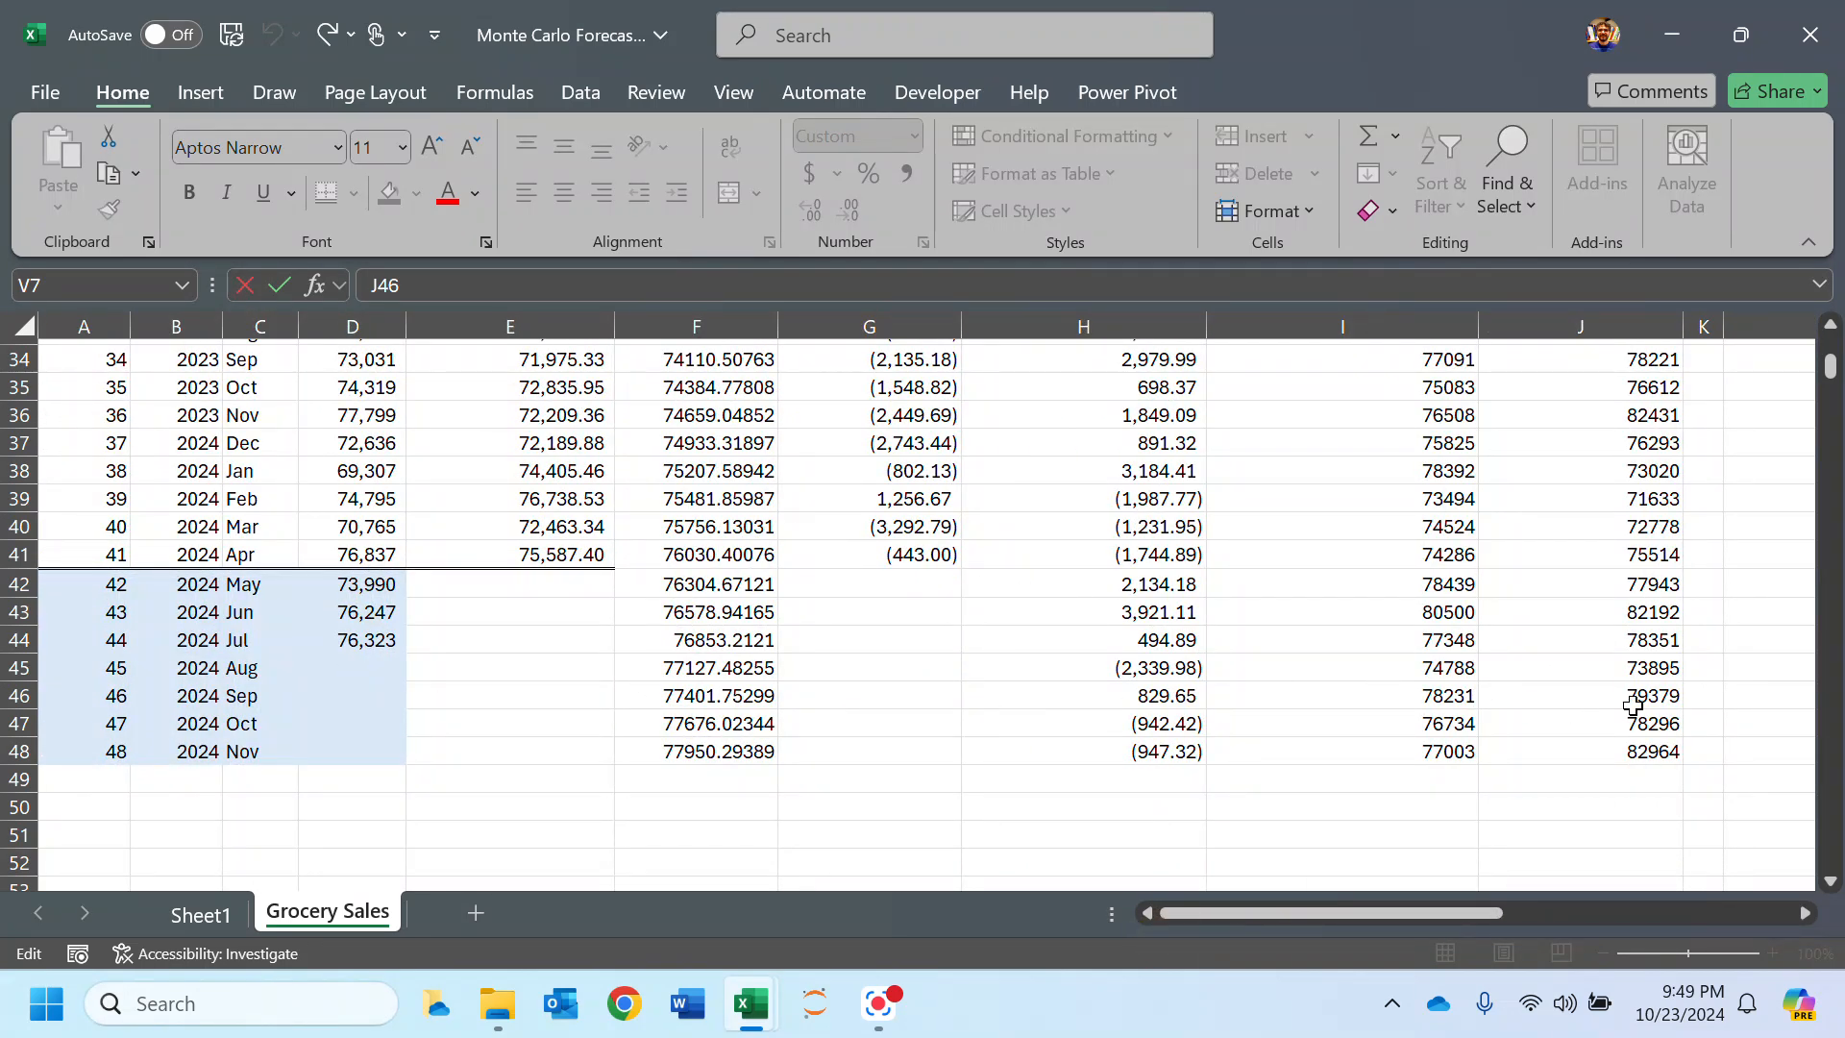
pyautogui.moveTo(1490, 915); pyautogui.dragTo(1751, 928)
pyautogui.scroll(11, 1652, 483)
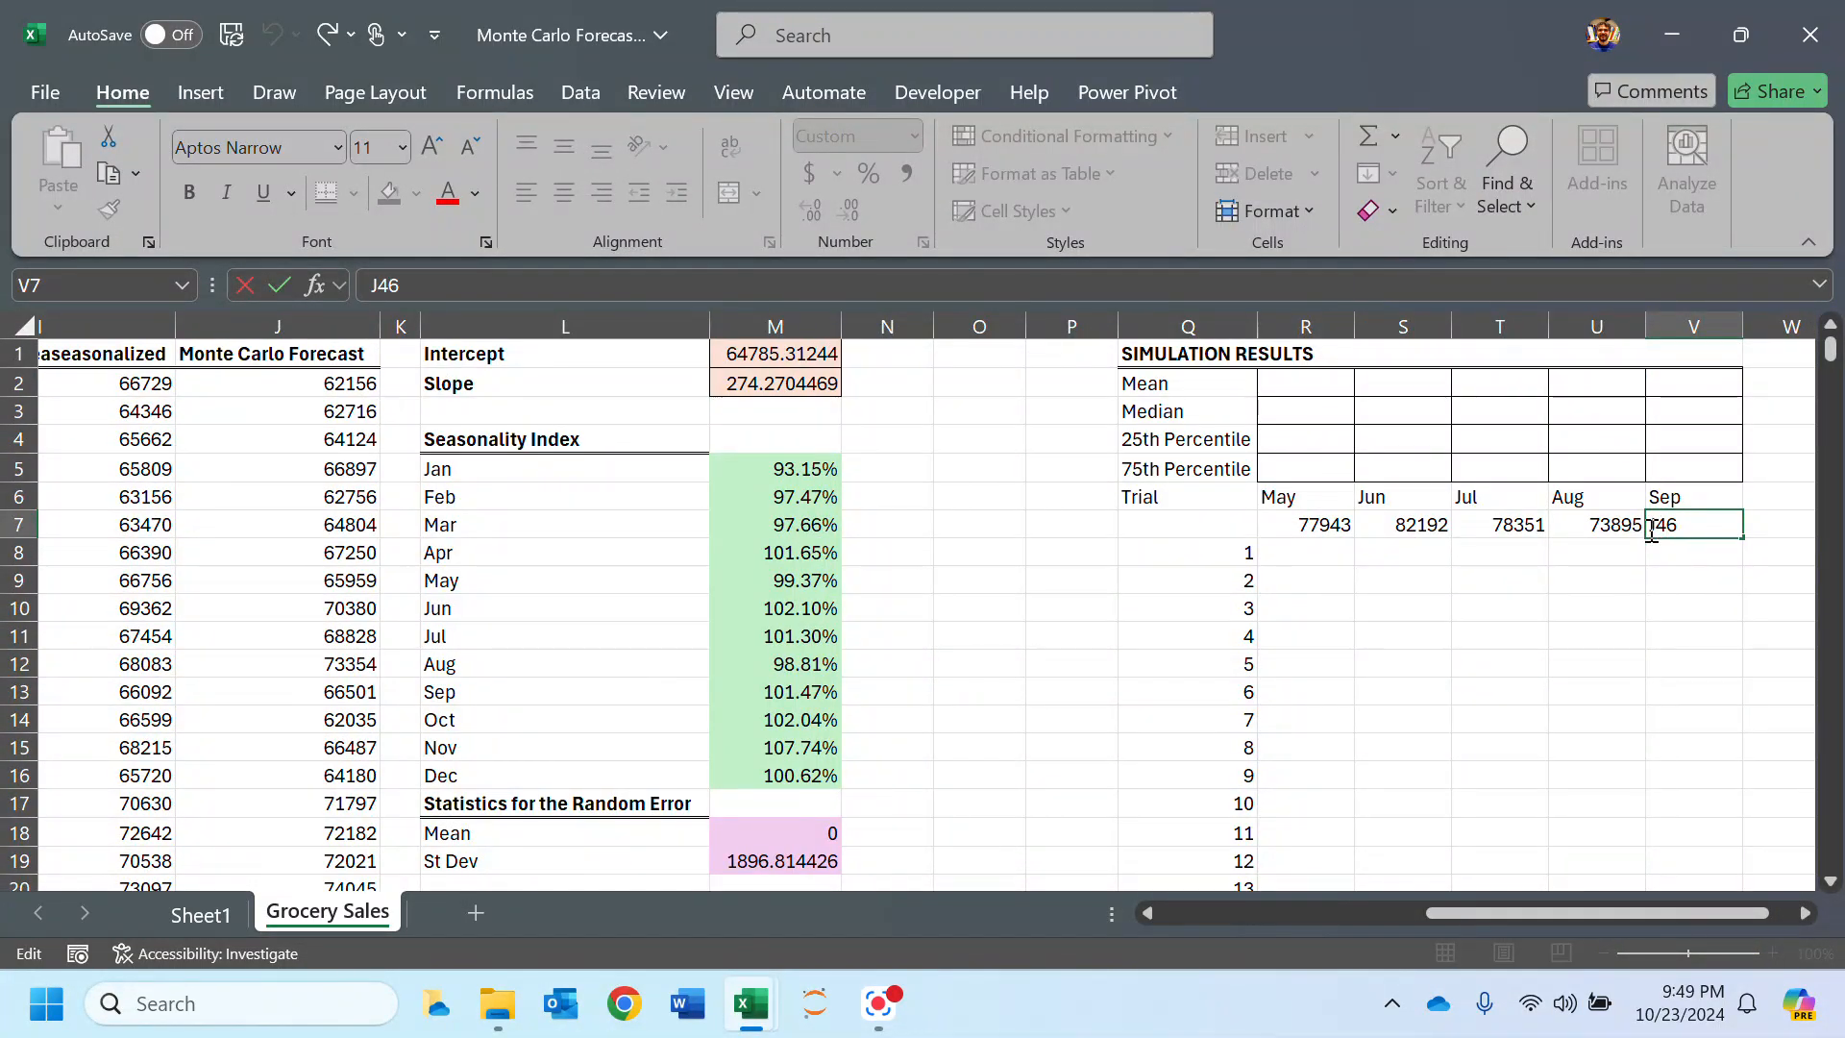
pyautogui.press('Return')
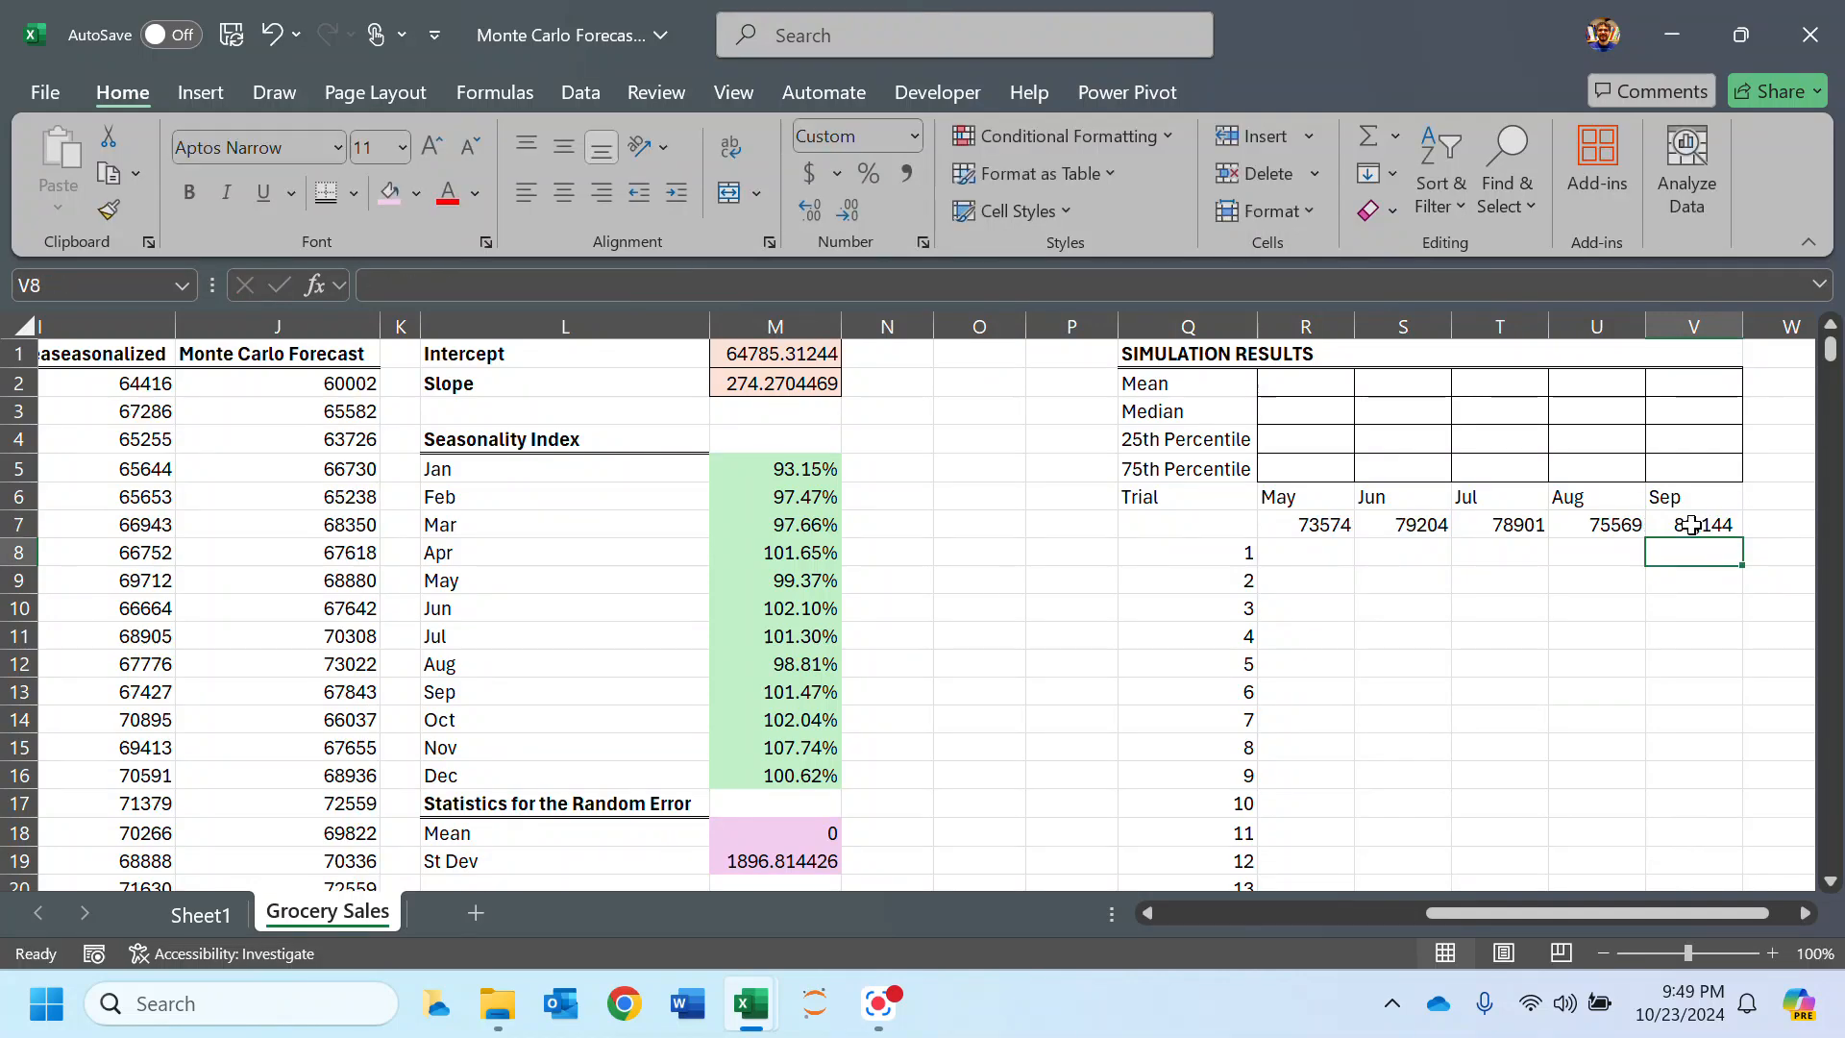
# Step: Select the linked forecasts in R7:V7 and recalculate the worksheet repeatedly to examine how the five months vary
pyautogui.moveTo(1318, 520); pyautogui.dragTo(1565, 534)
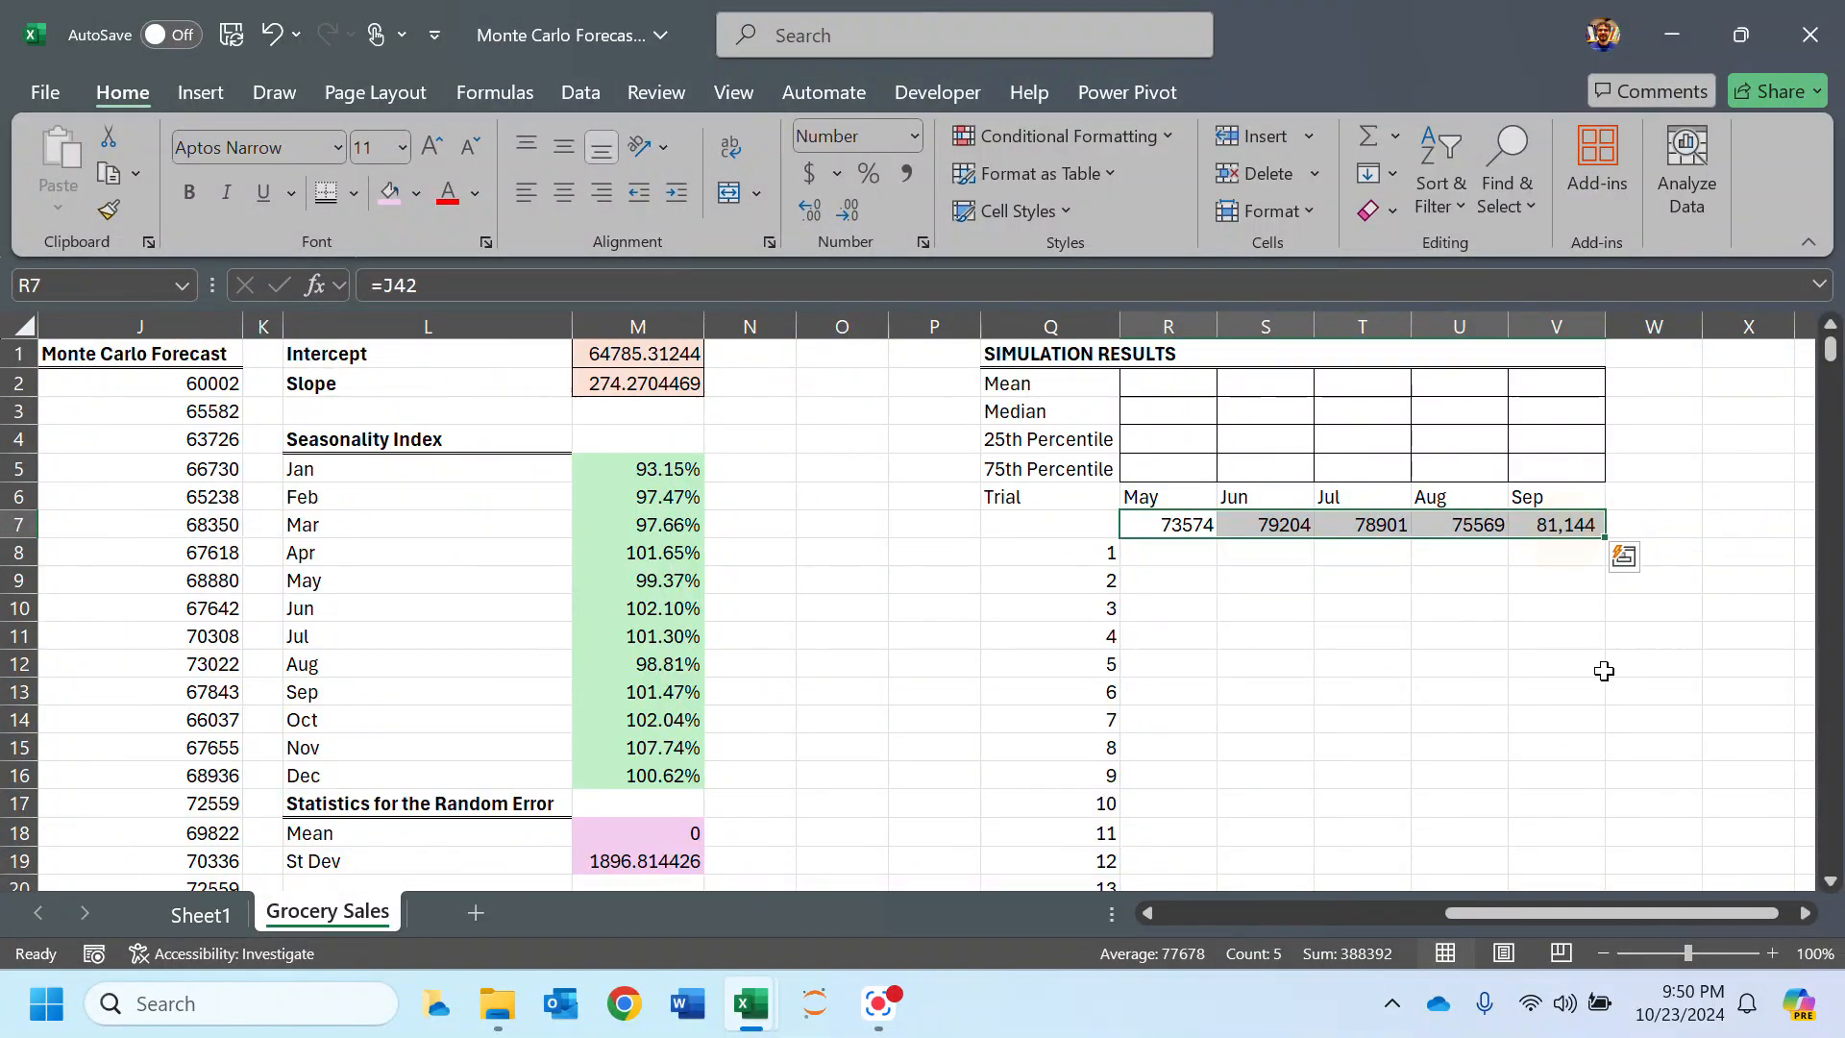
pyautogui.press('F9')
pyautogui.press('F9')
pyautogui.press('F9')
pyautogui.press('F9')
pyautogui.press('F9')
pyautogui.press('F9')
pyautogui.press('F9')
pyautogui.press('F9')
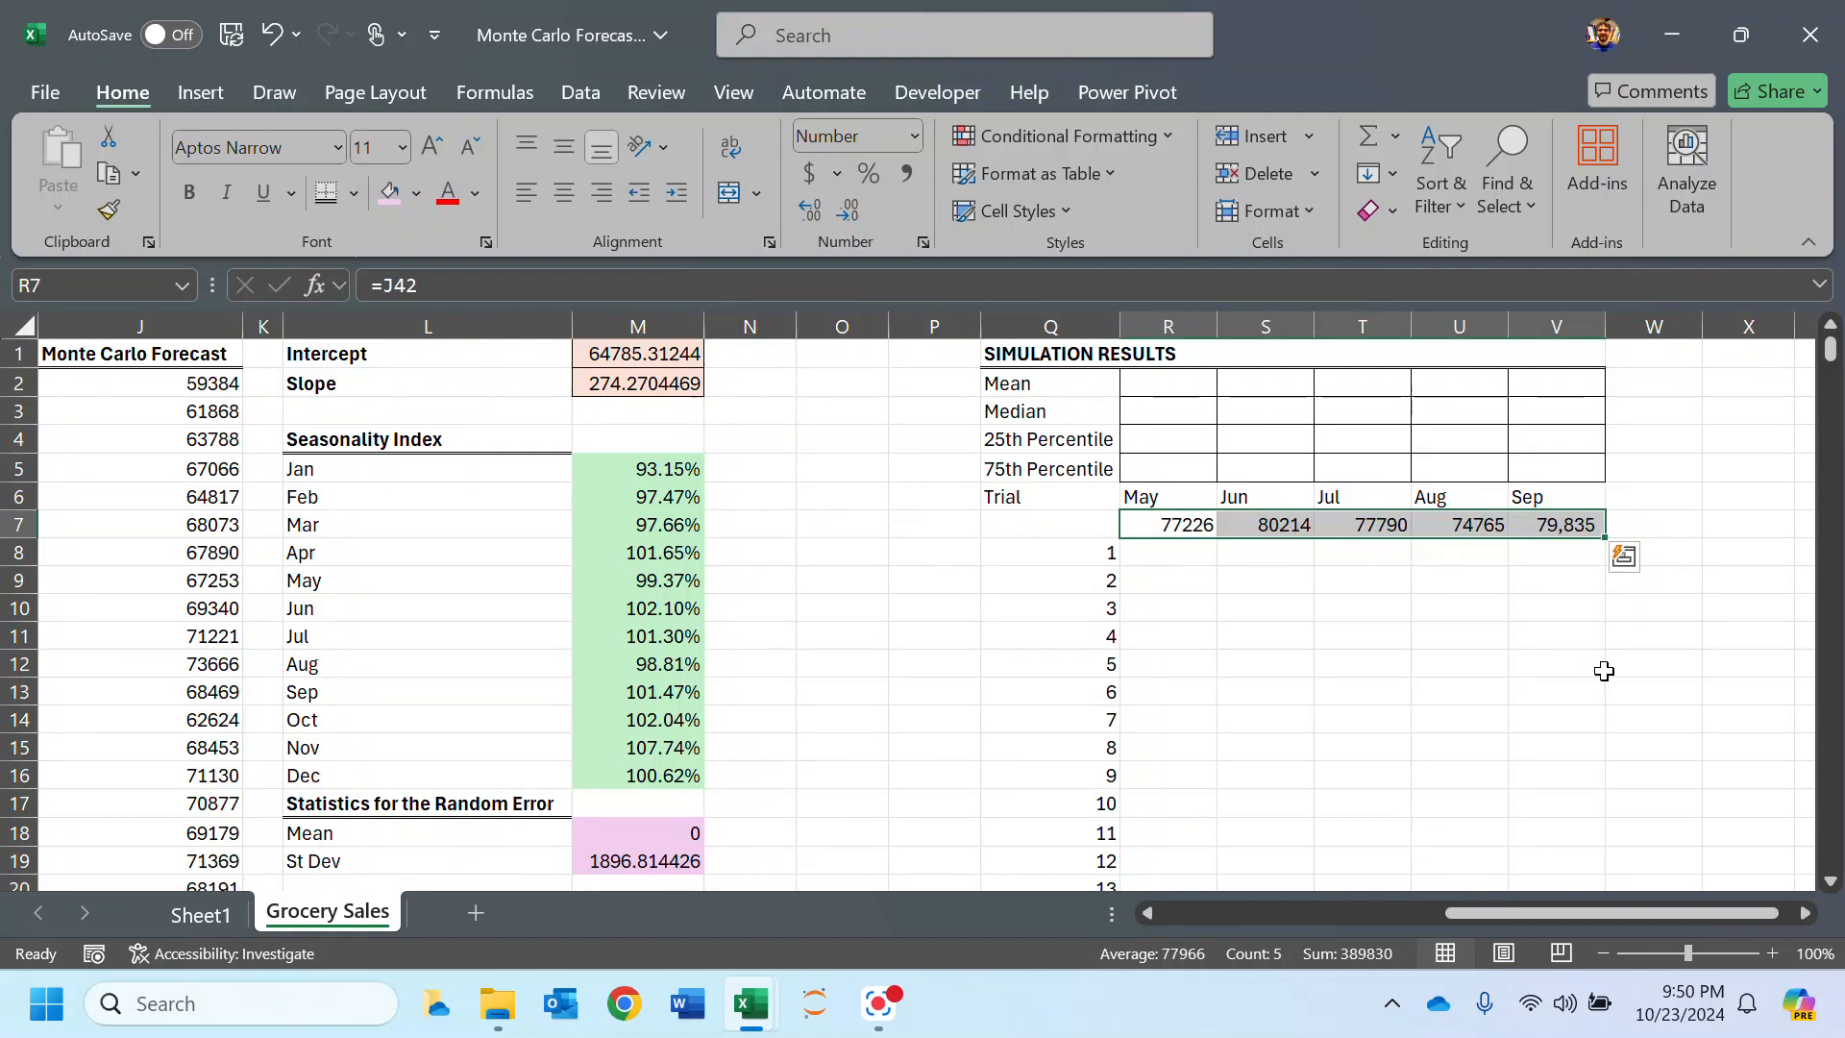
# Step: Recalculate the worksheet several more times to compare the random May to September forecasts in row 7
pyautogui.press('F9')
pyautogui.press('F9')
pyautogui.press('F9')
pyautogui.press('F9')
pyautogui.press('F9')
pyautogui.press('F9')
pyautogui.press('F9')
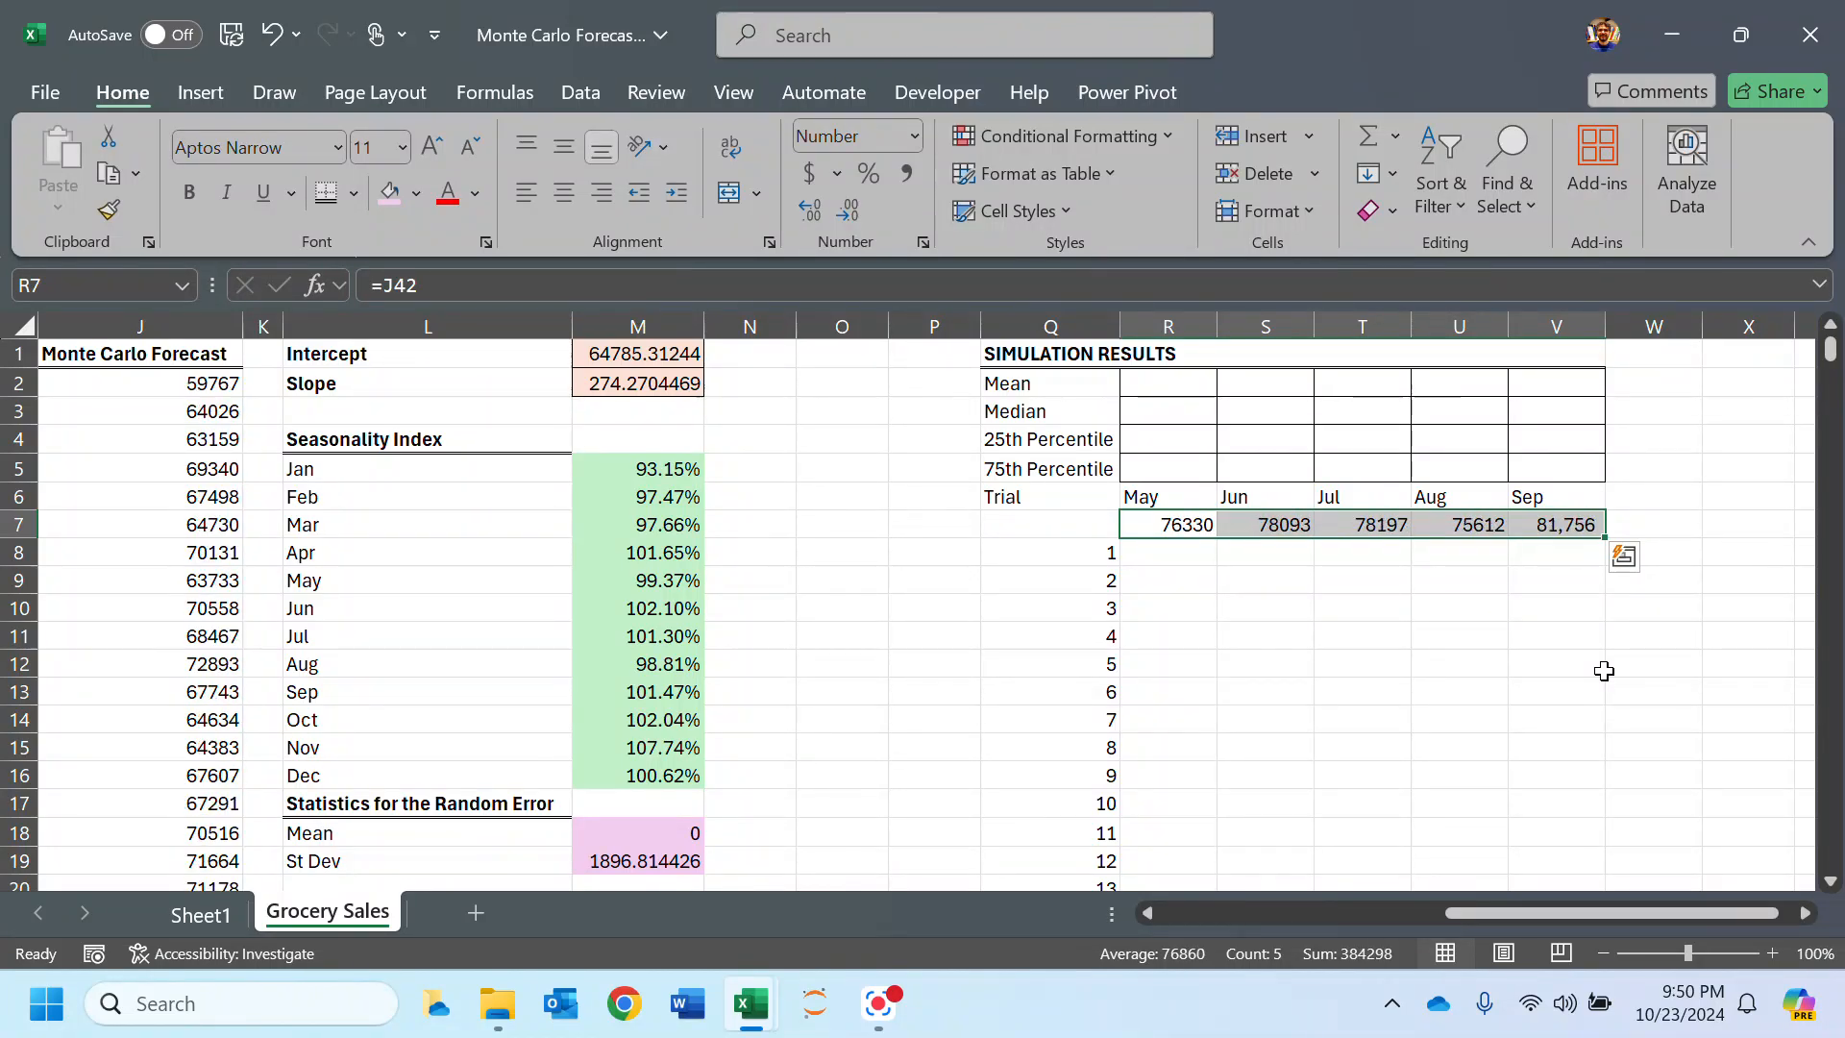
pyautogui.click(1192, 557)
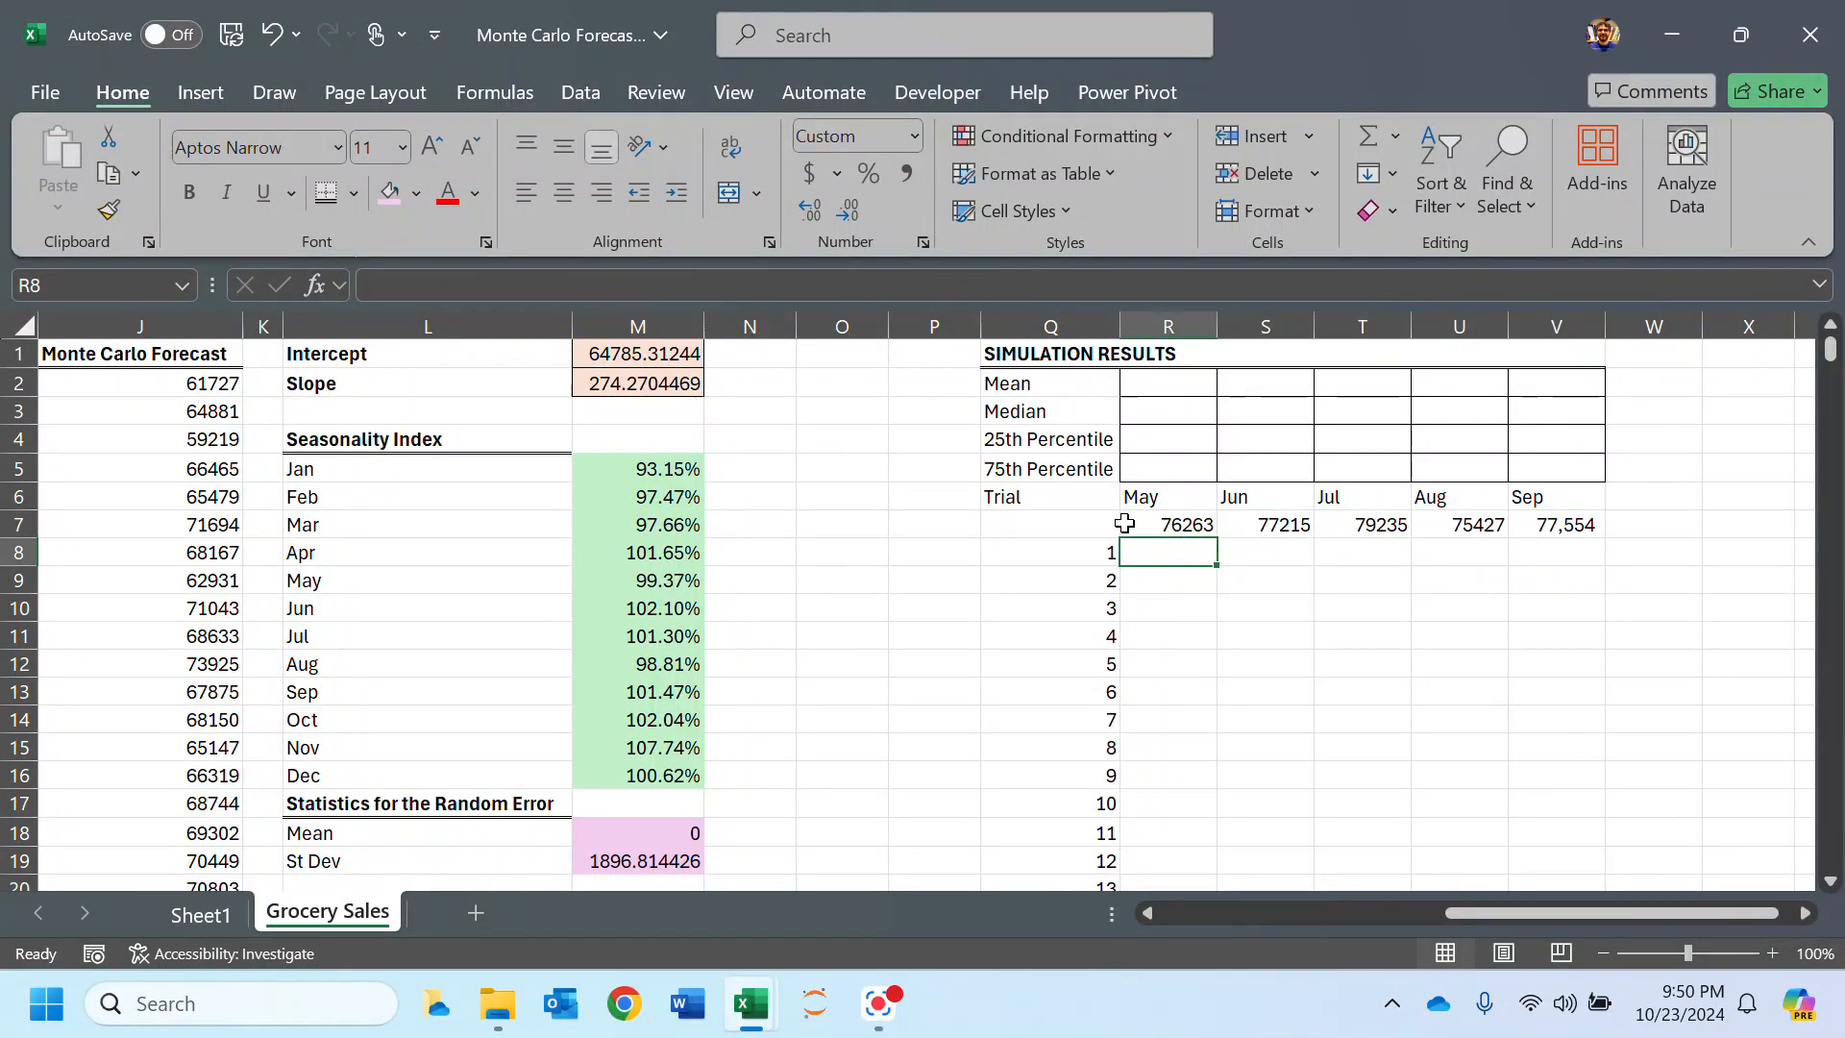
# Step: Create a What-If data table over Q7:V1007, using the blank cell Q7 as the column input cell
pyautogui.moveTo(1105, 524); pyautogui.dragTo(1559, 536)
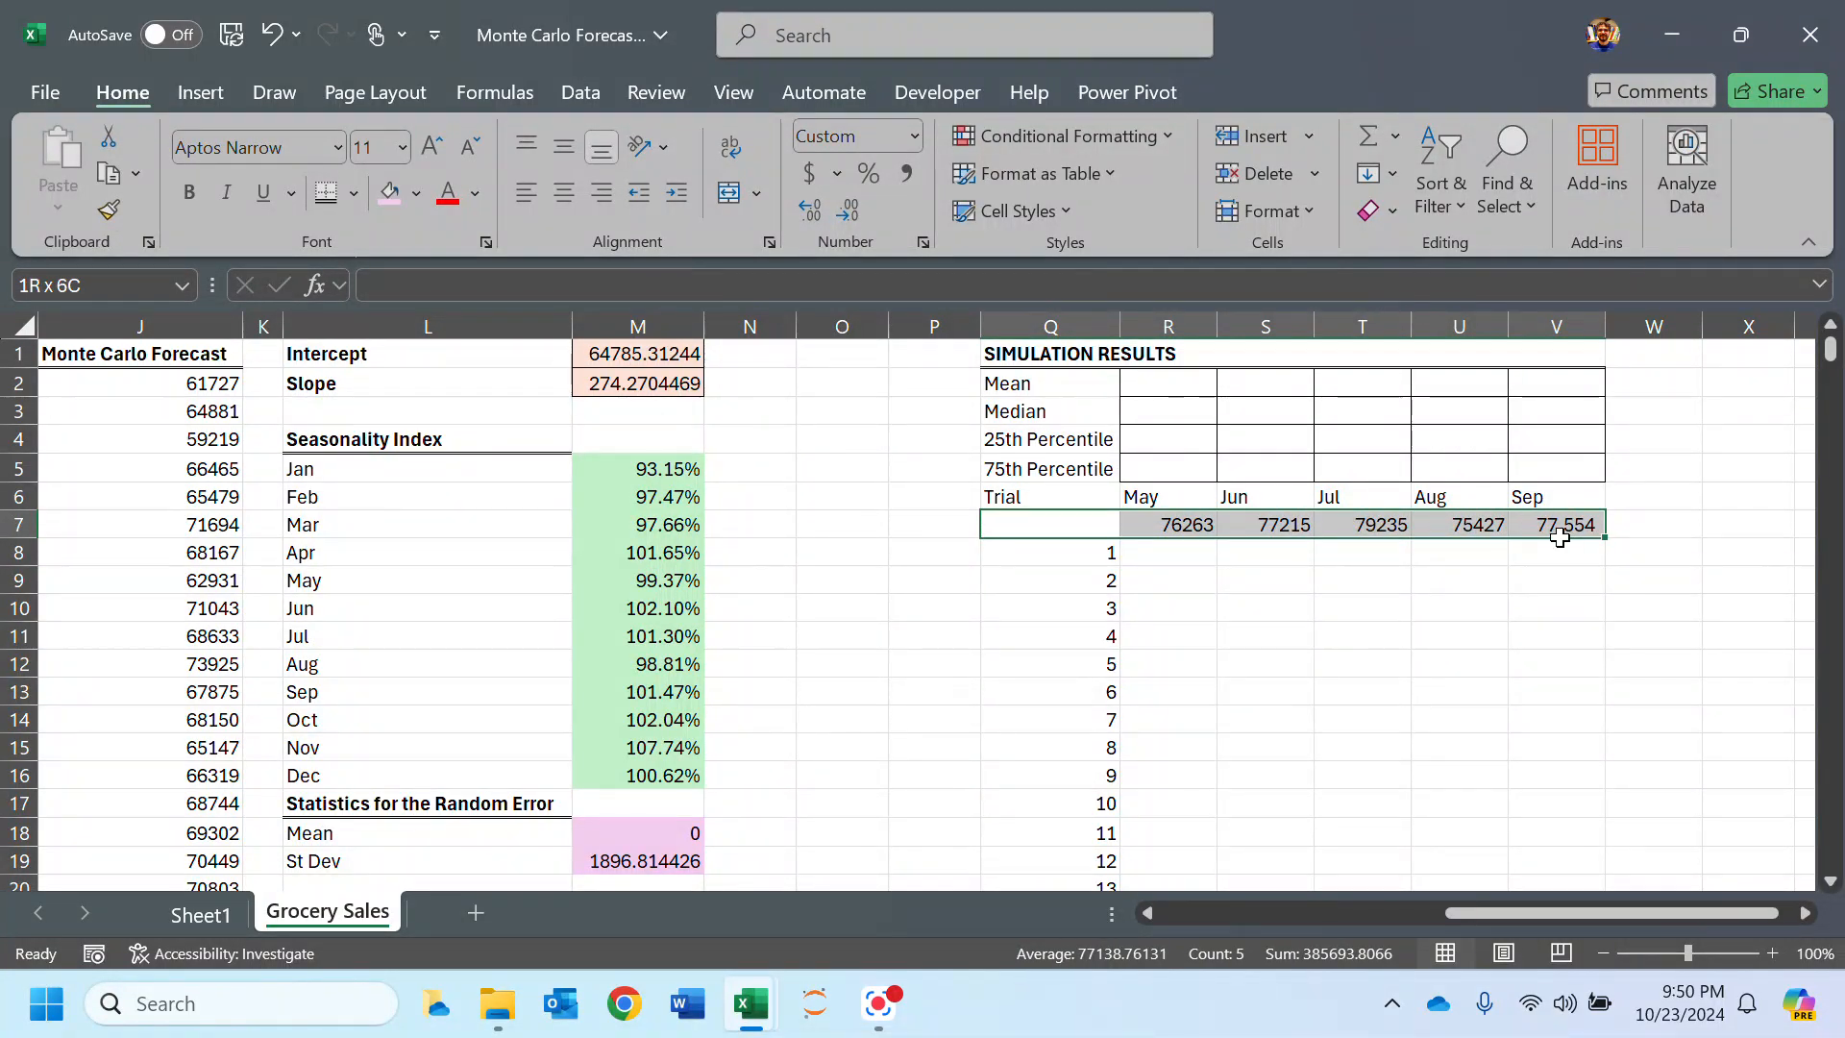
pyautogui.moveTo(1560, 536); pyautogui.dragTo(1560, 538)
pyautogui.hotkey('ctrl', 'shift', 'Down')
pyautogui.hotkey('ctrl', 'shift', 'Down')
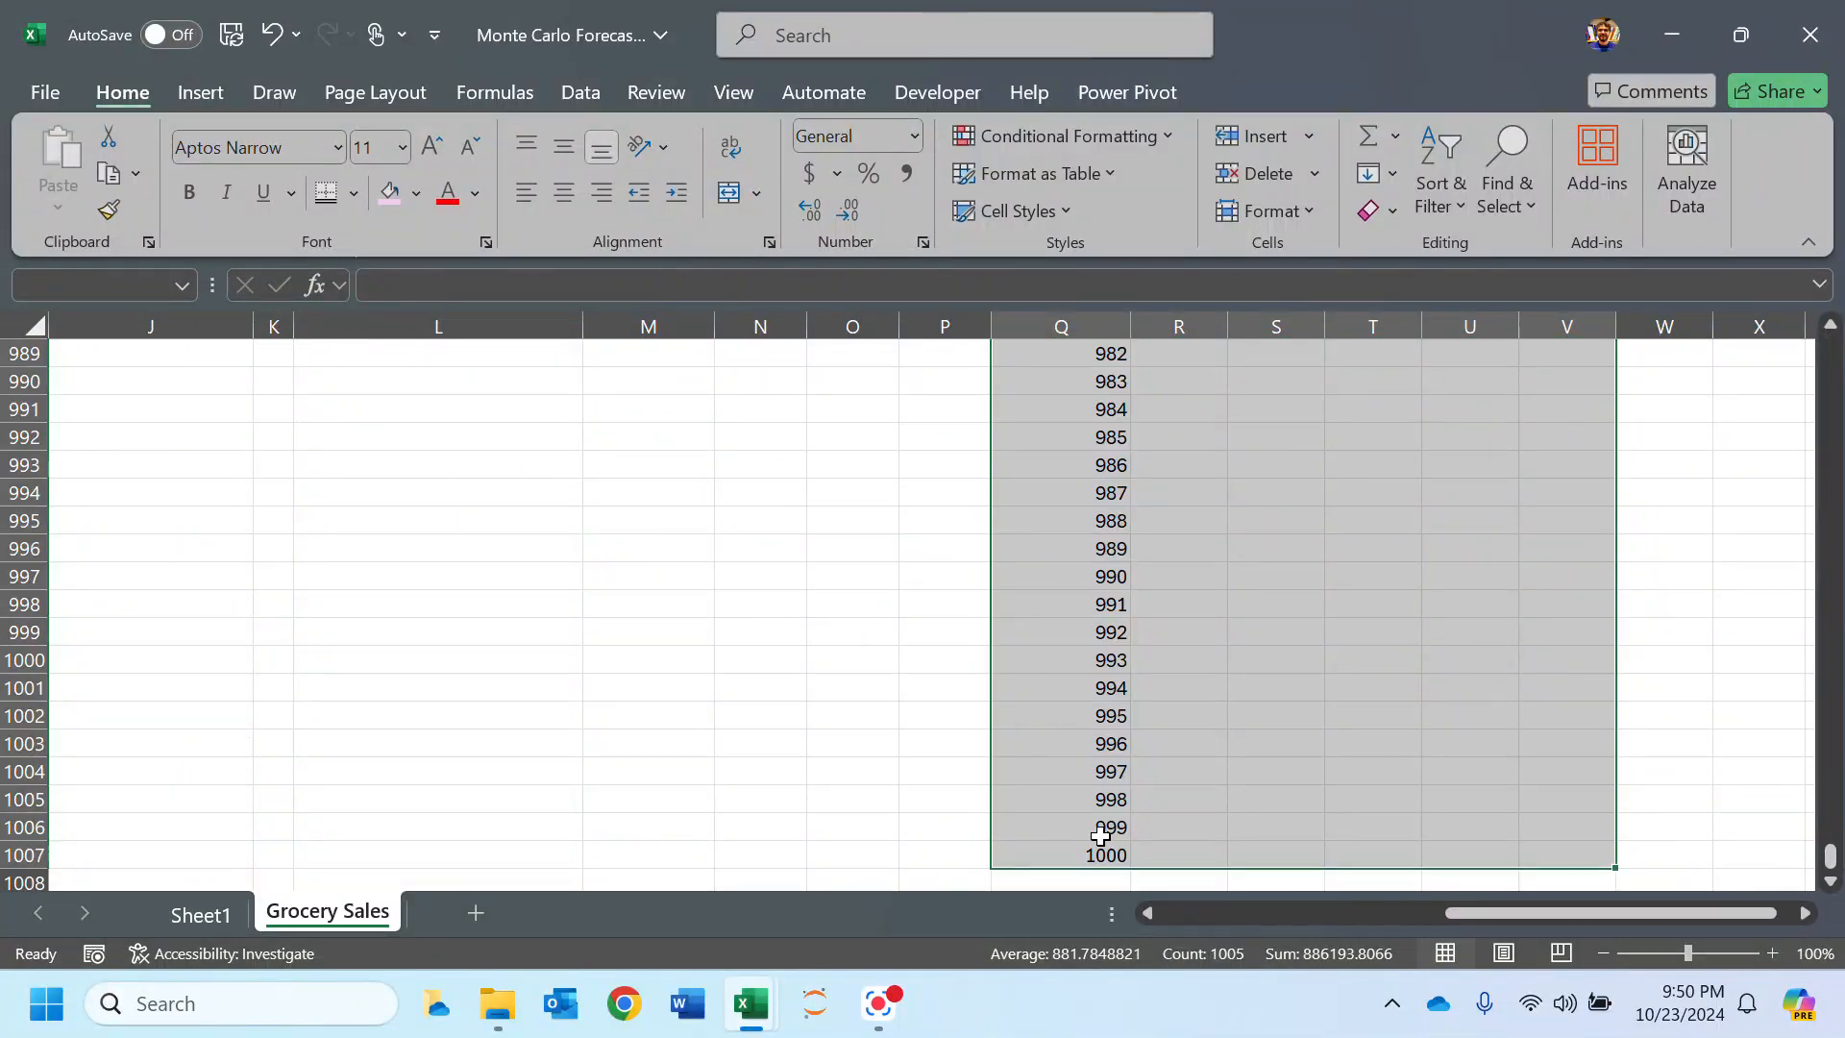
pyautogui.moveTo(1833, 855); pyautogui.dragTo(1831, 345)
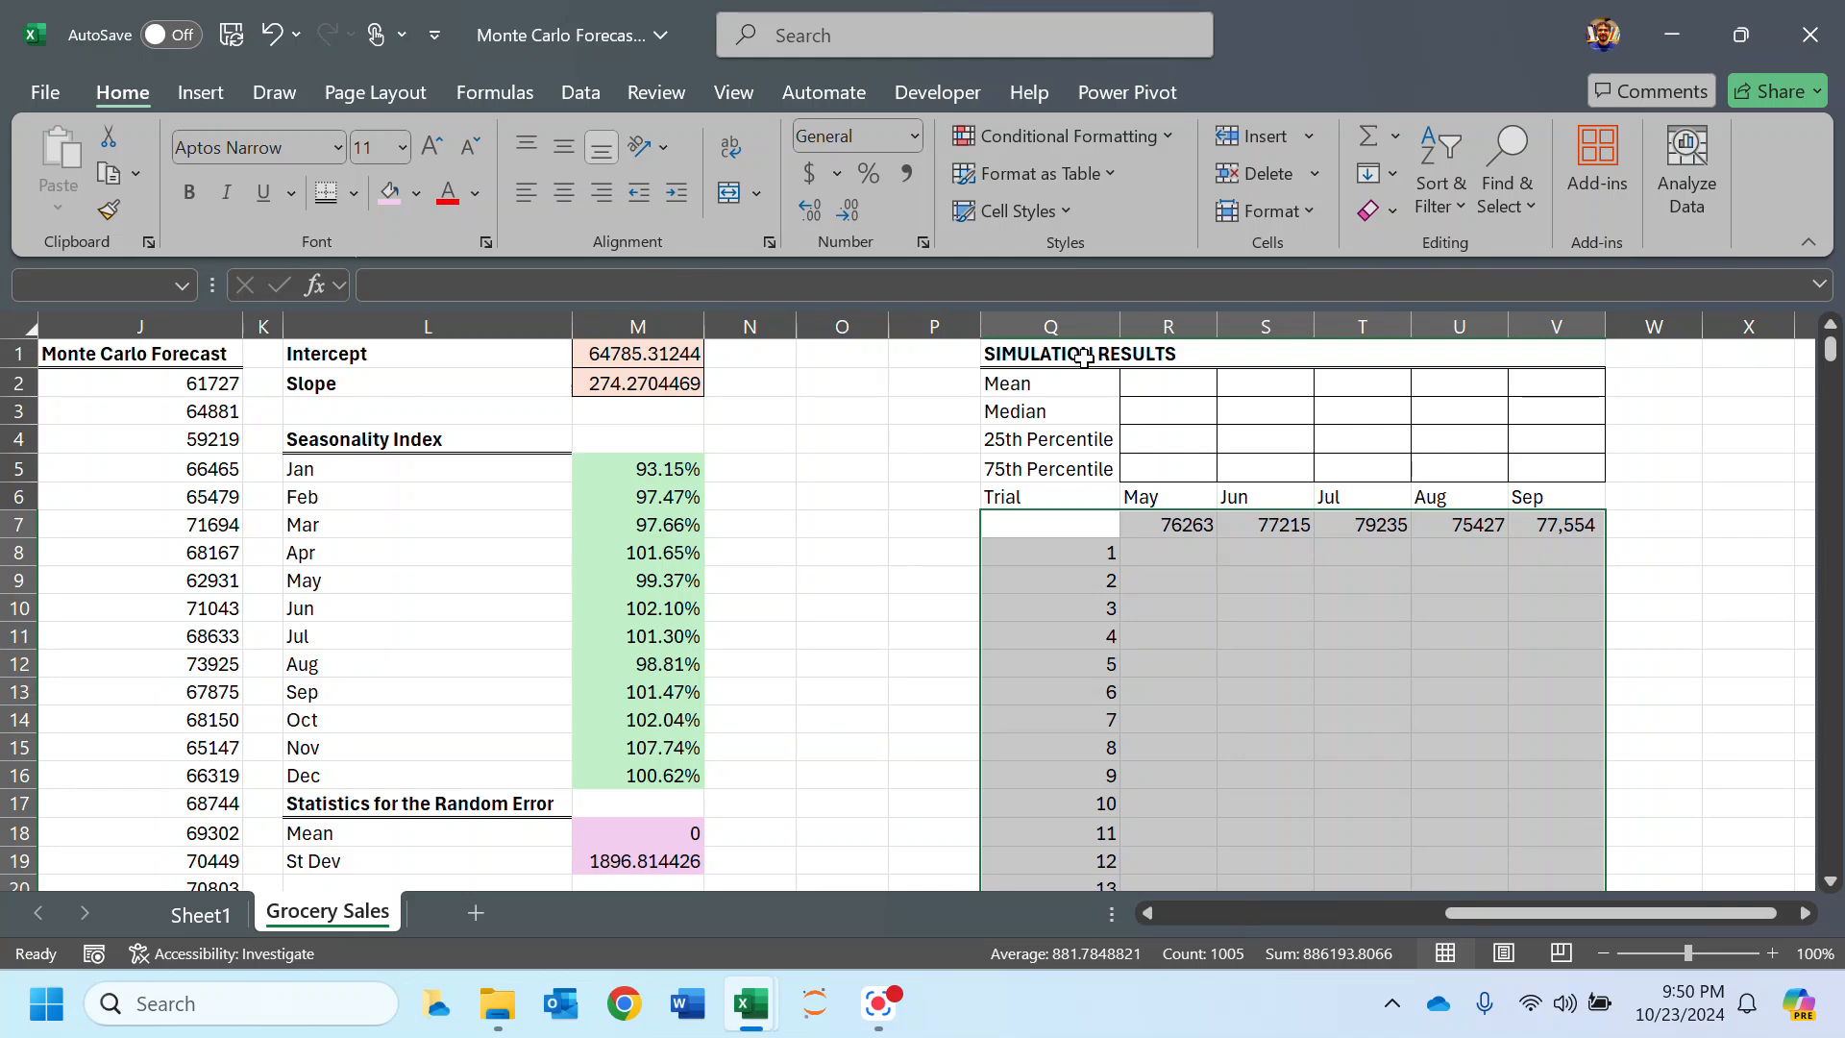
pyautogui.click(563, 88)
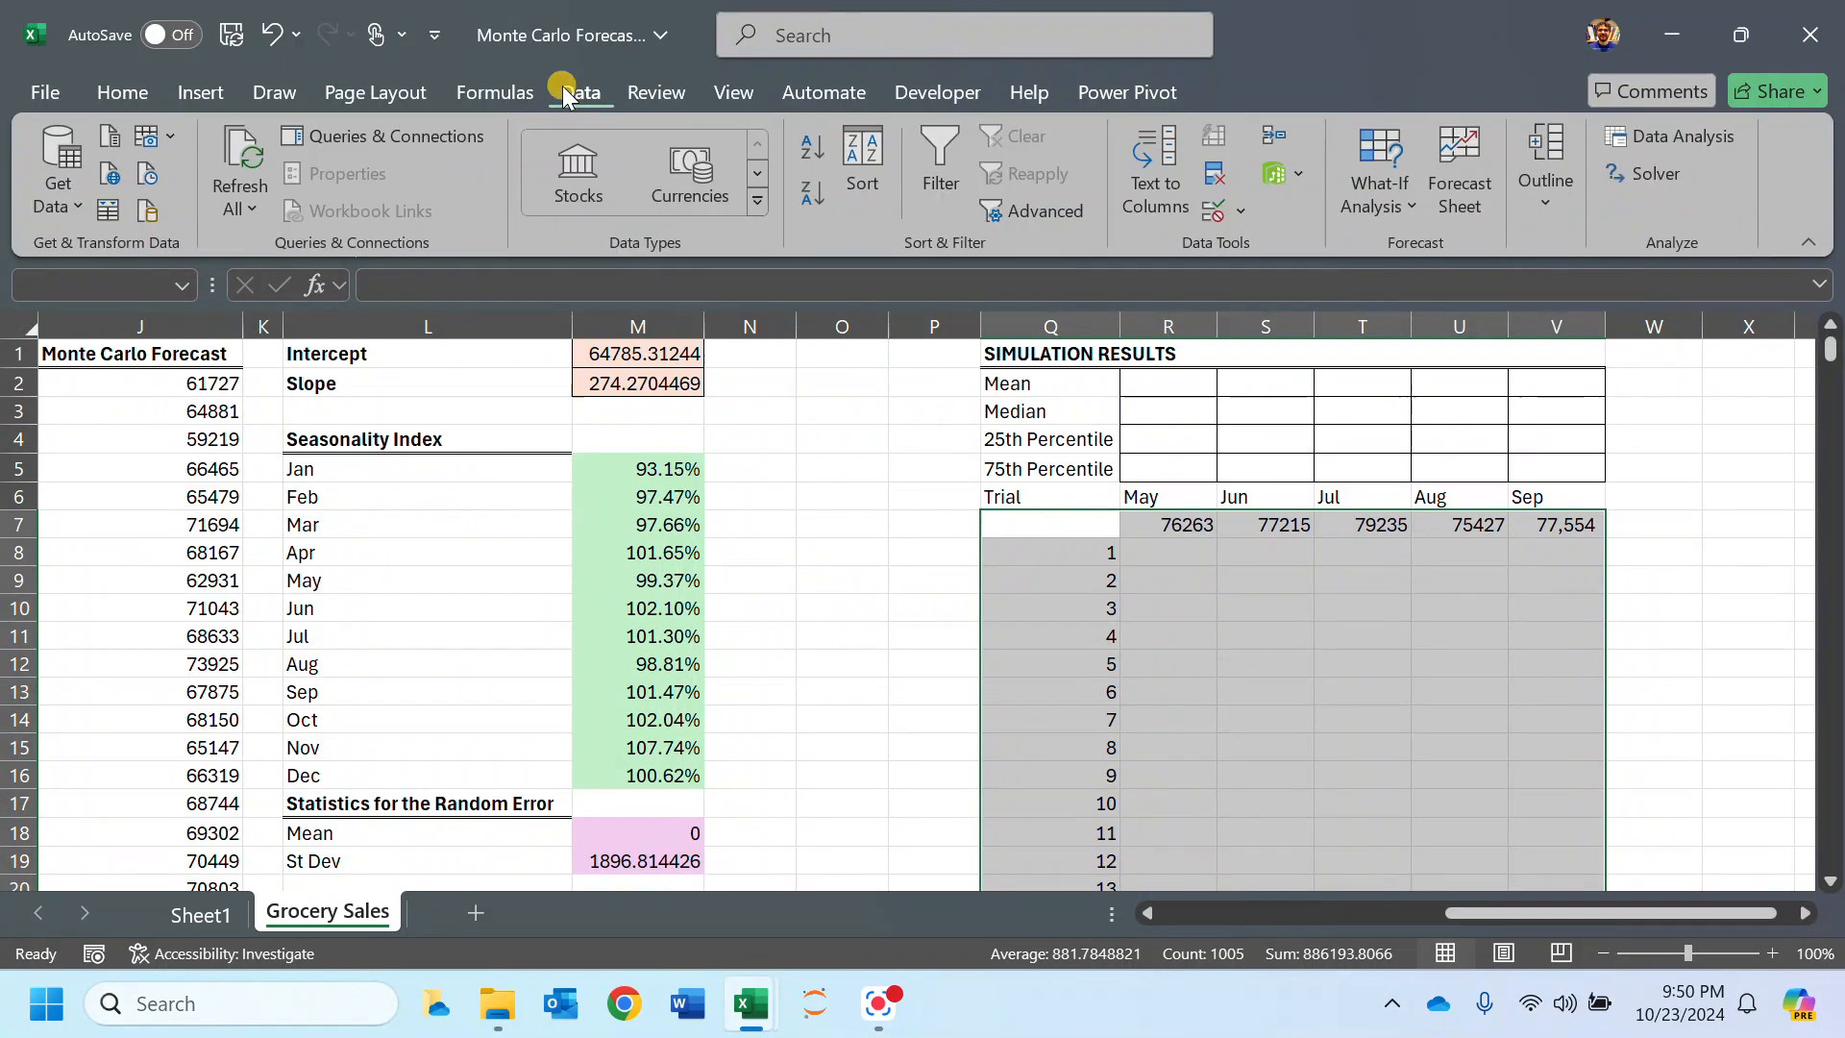
pyautogui.click(1374, 209)
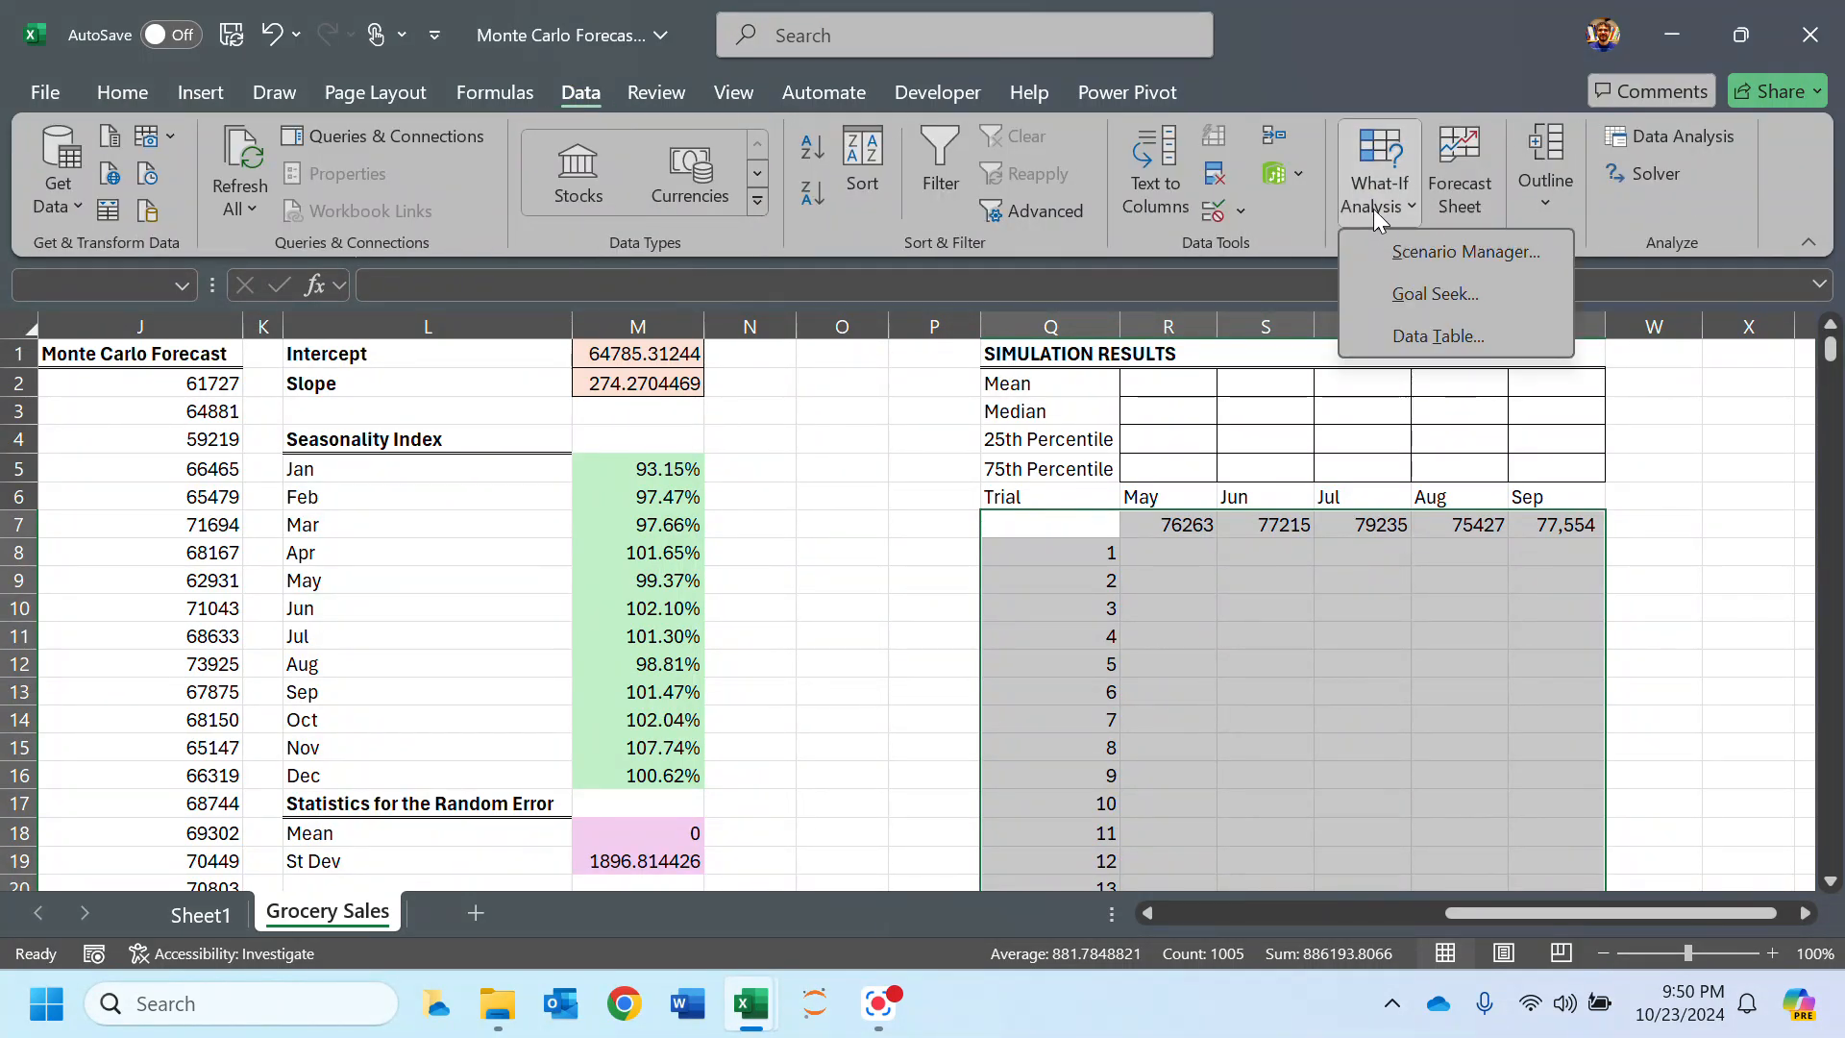
pyautogui.click(1483, 334)
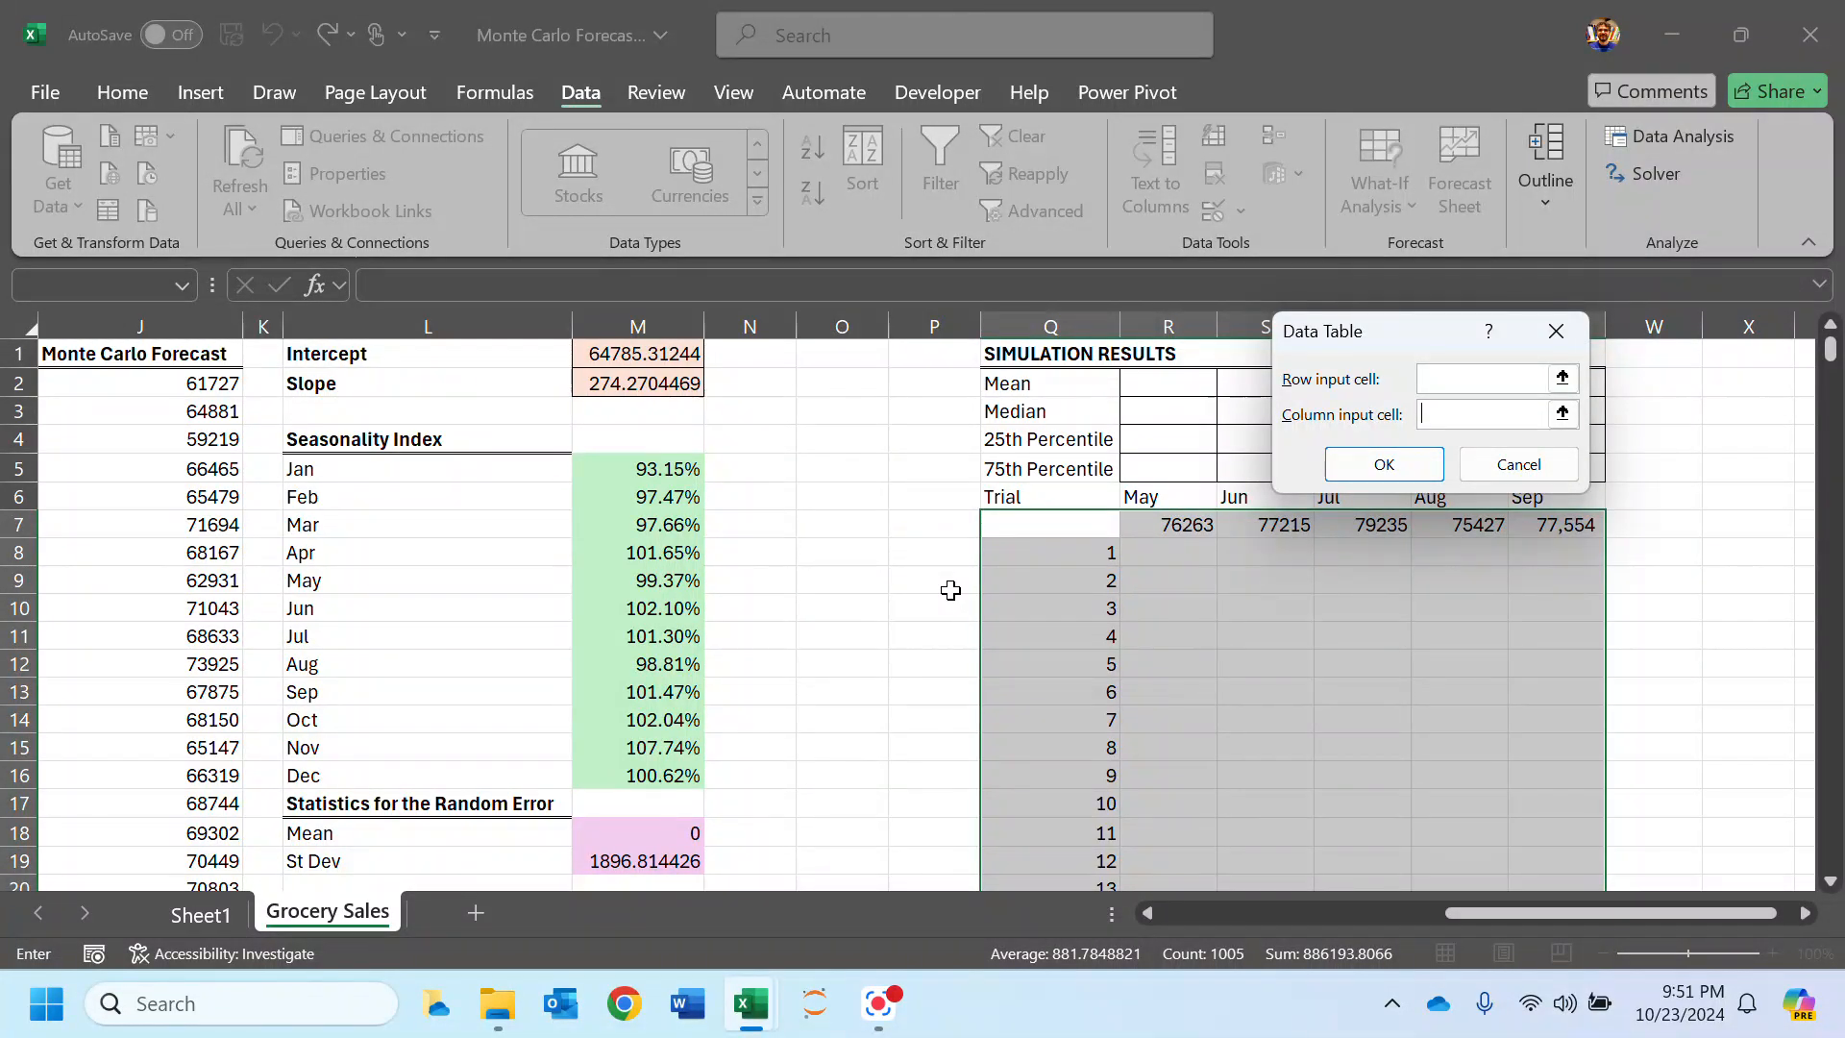
pyautogui.click(1036, 530)
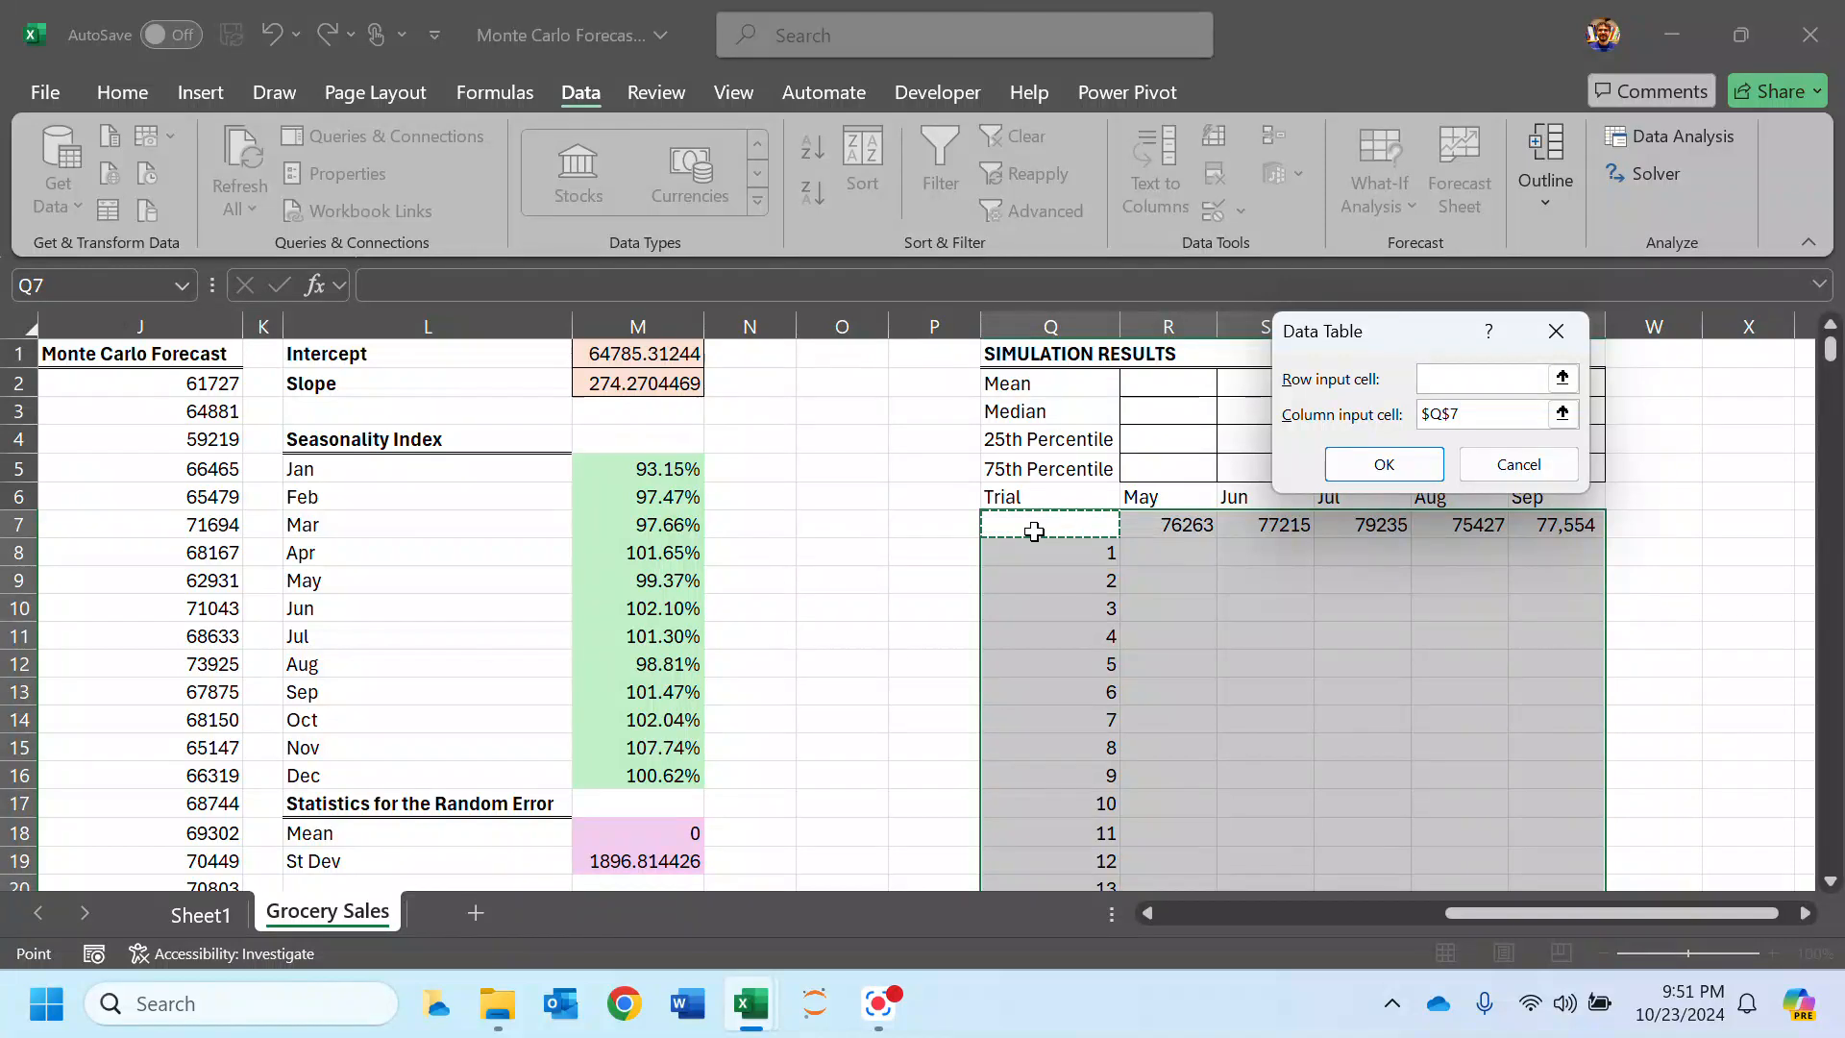
pyautogui.click(1383, 463)
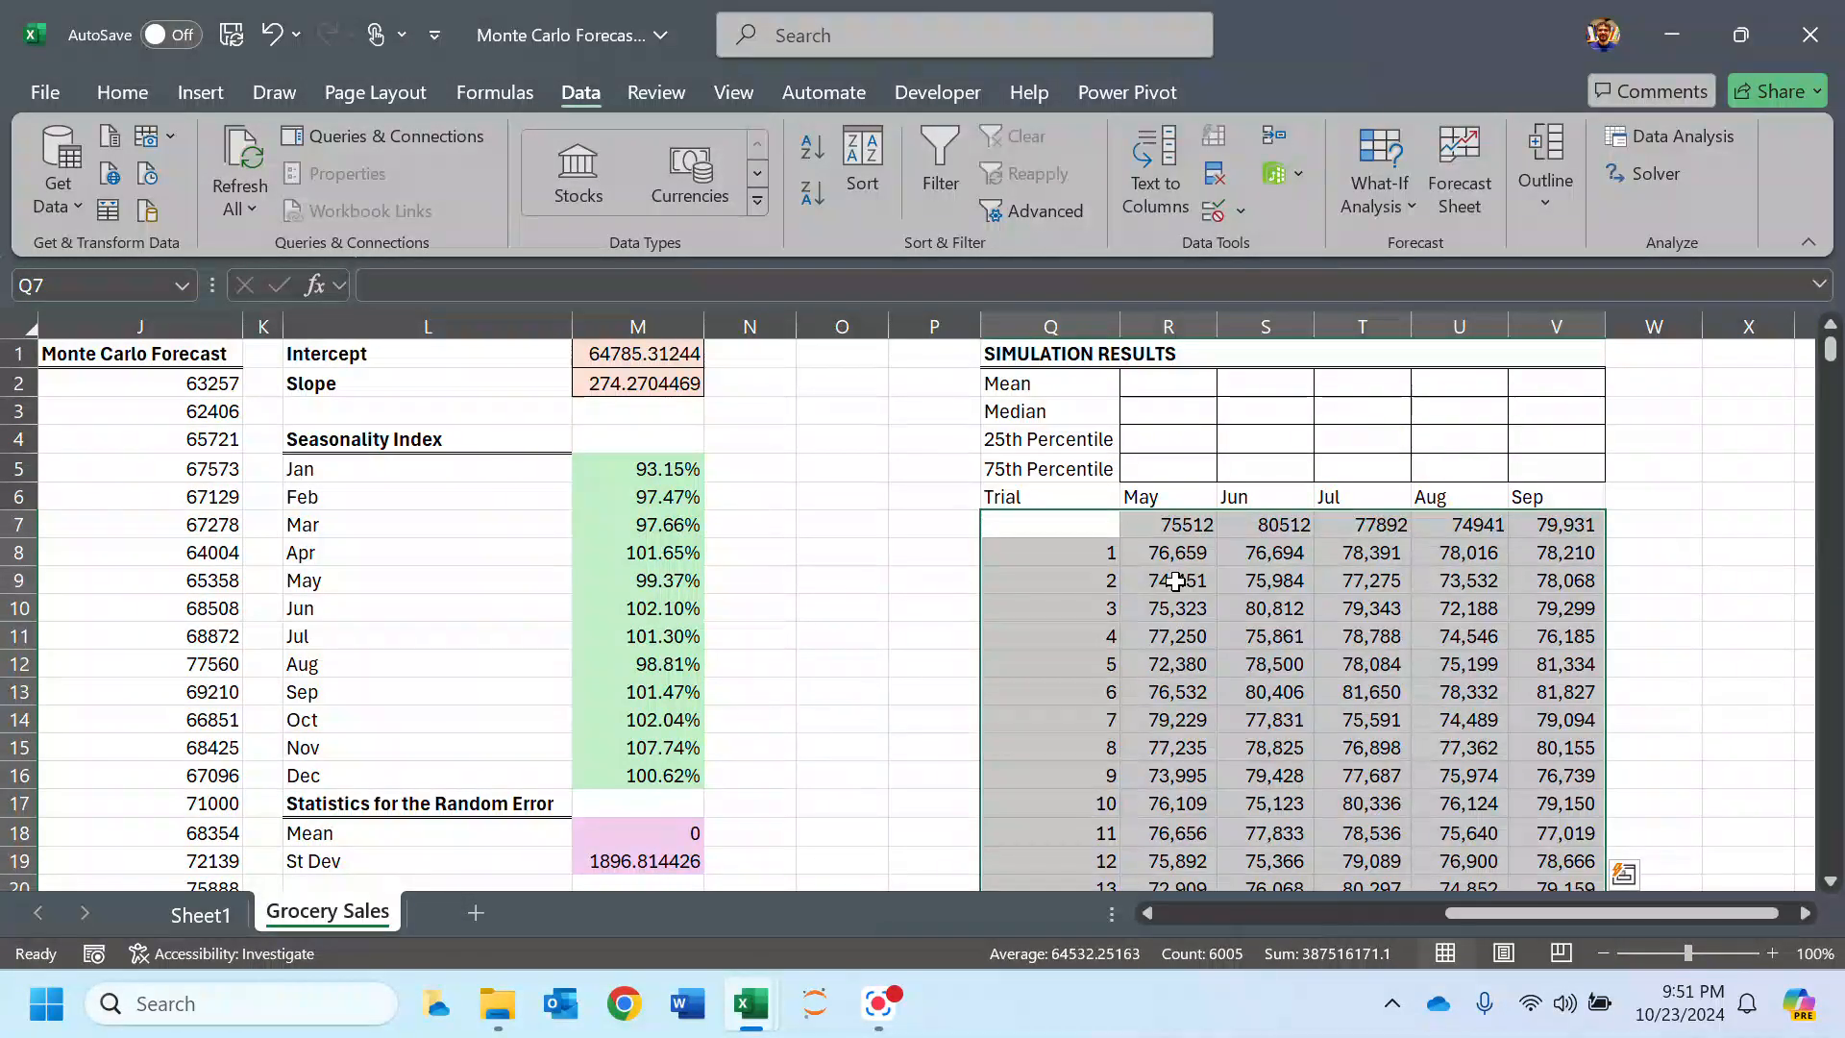
pyautogui.scroll(-19, 1174, 581)
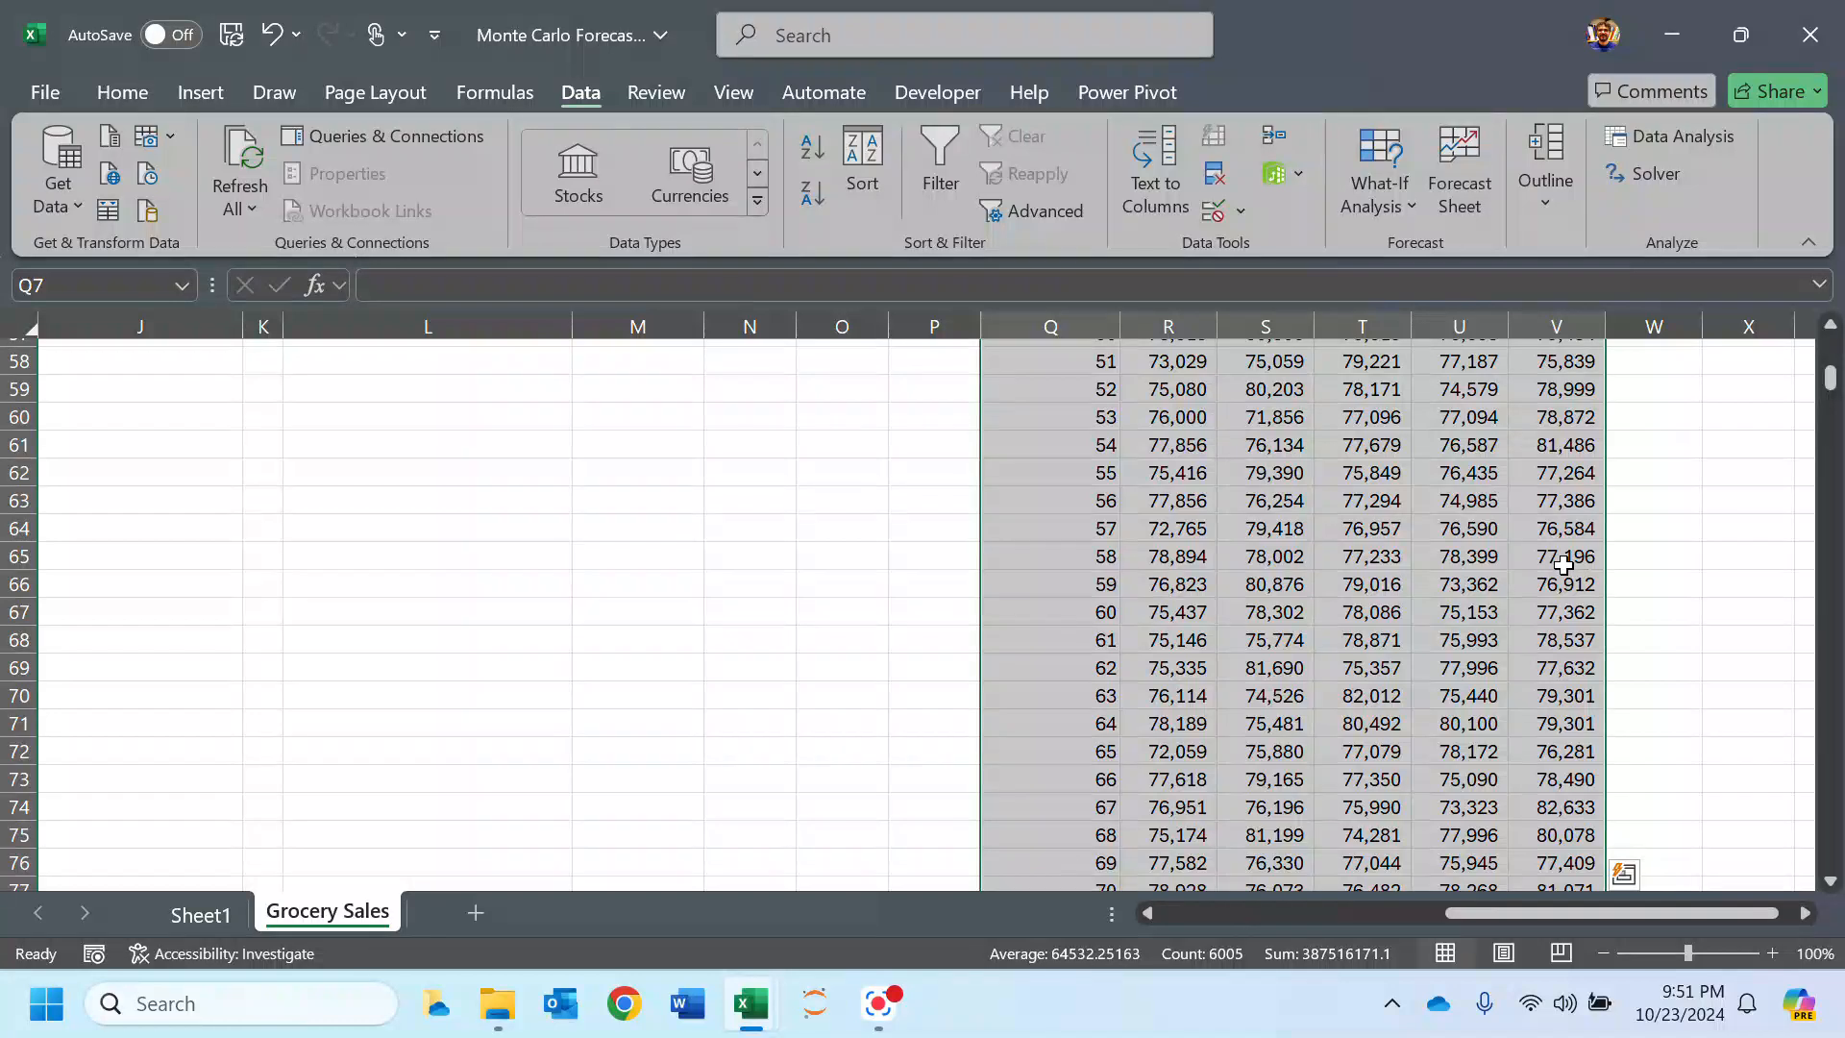
pyautogui.moveTo(1835, 384); pyautogui.dragTo(1831, 346)
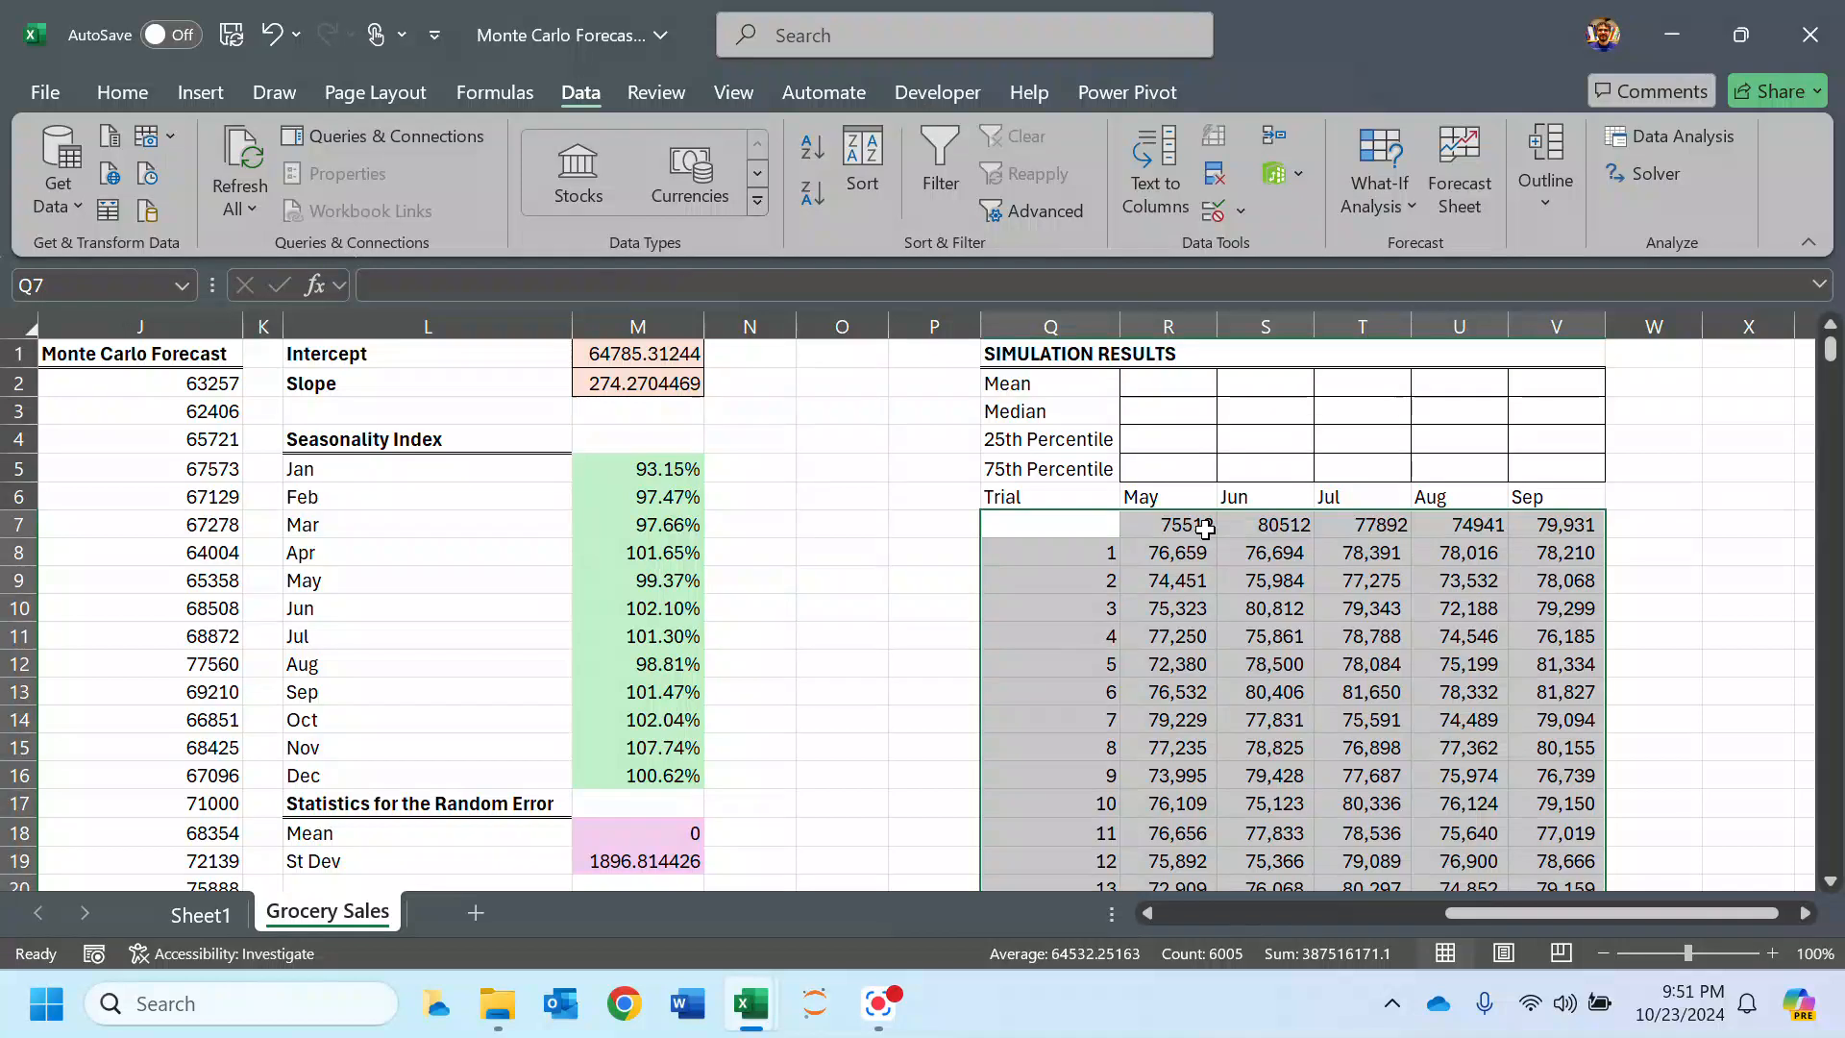
# Step: Calculate the May mean in R2 with =AVERAGE(R8:R1007) and copy the formula across to V2 for the other months
pyautogui.click(1176, 396)
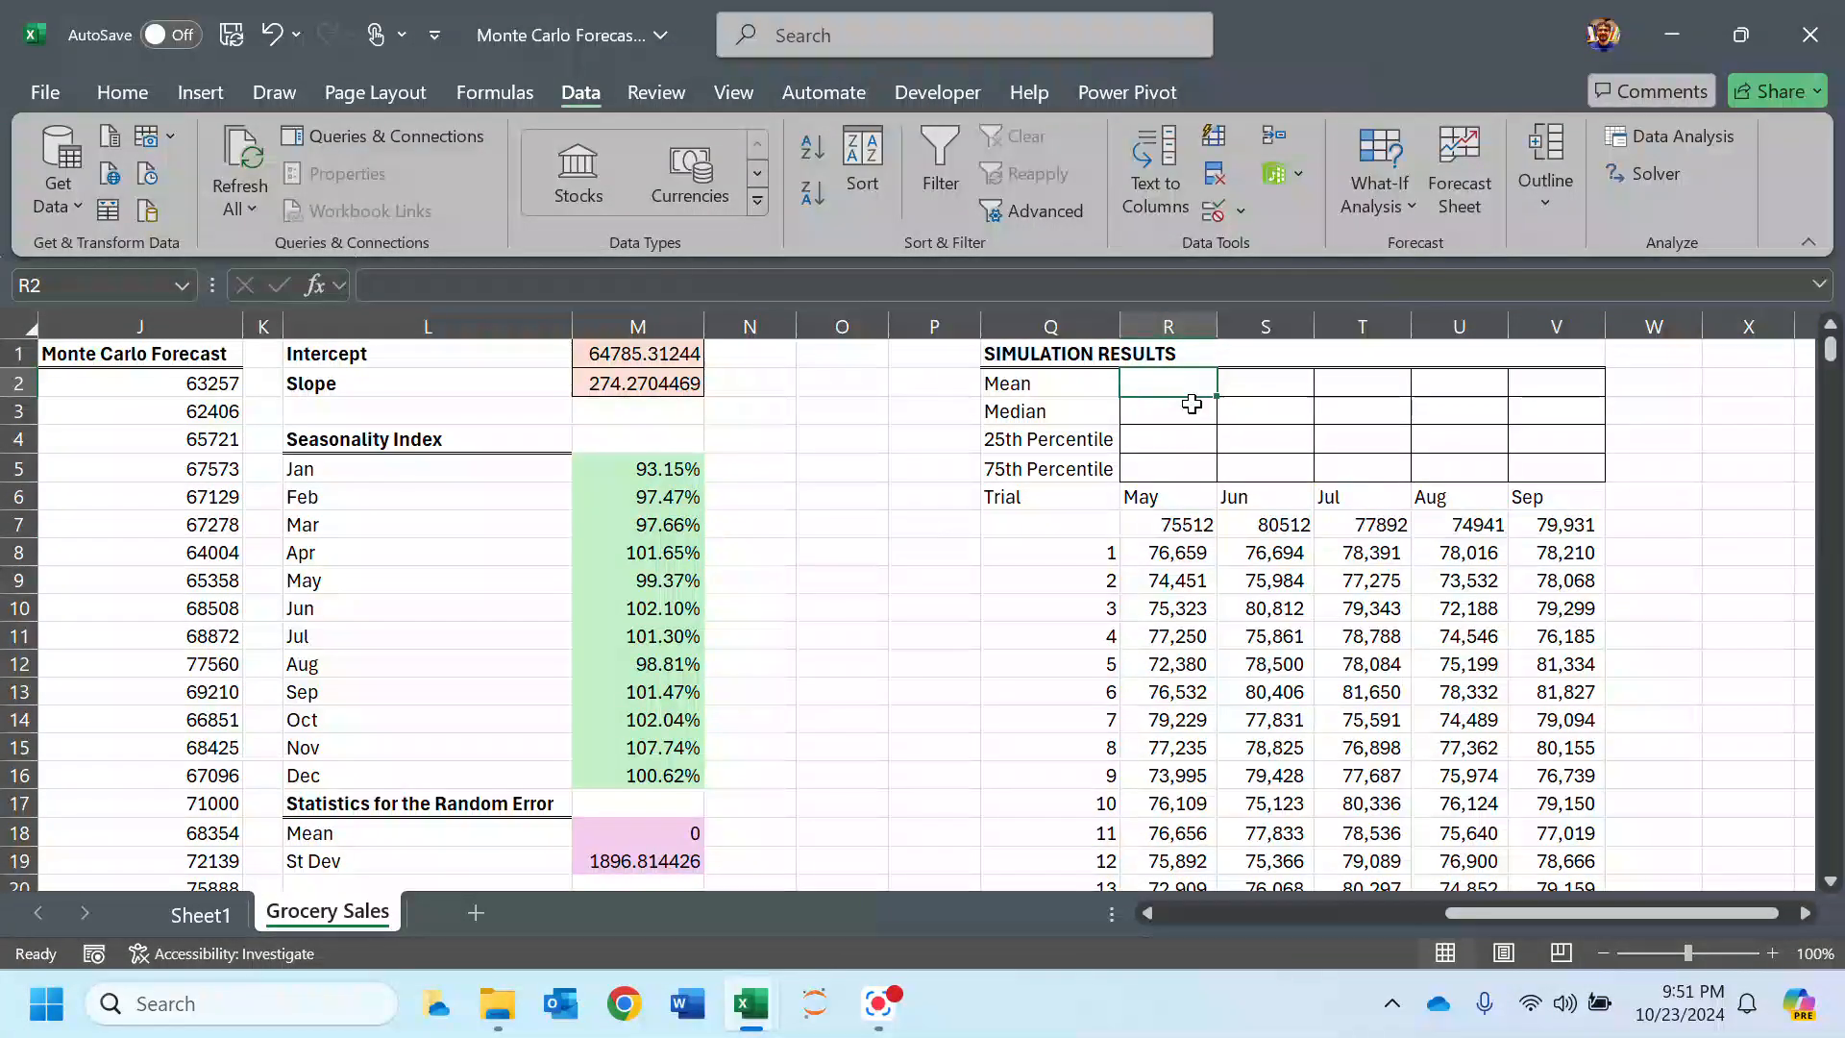
pyautogui.write('=AVERA')
pyautogui.doubleClick(1194, 413)
pyautogui.click(1169, 555)
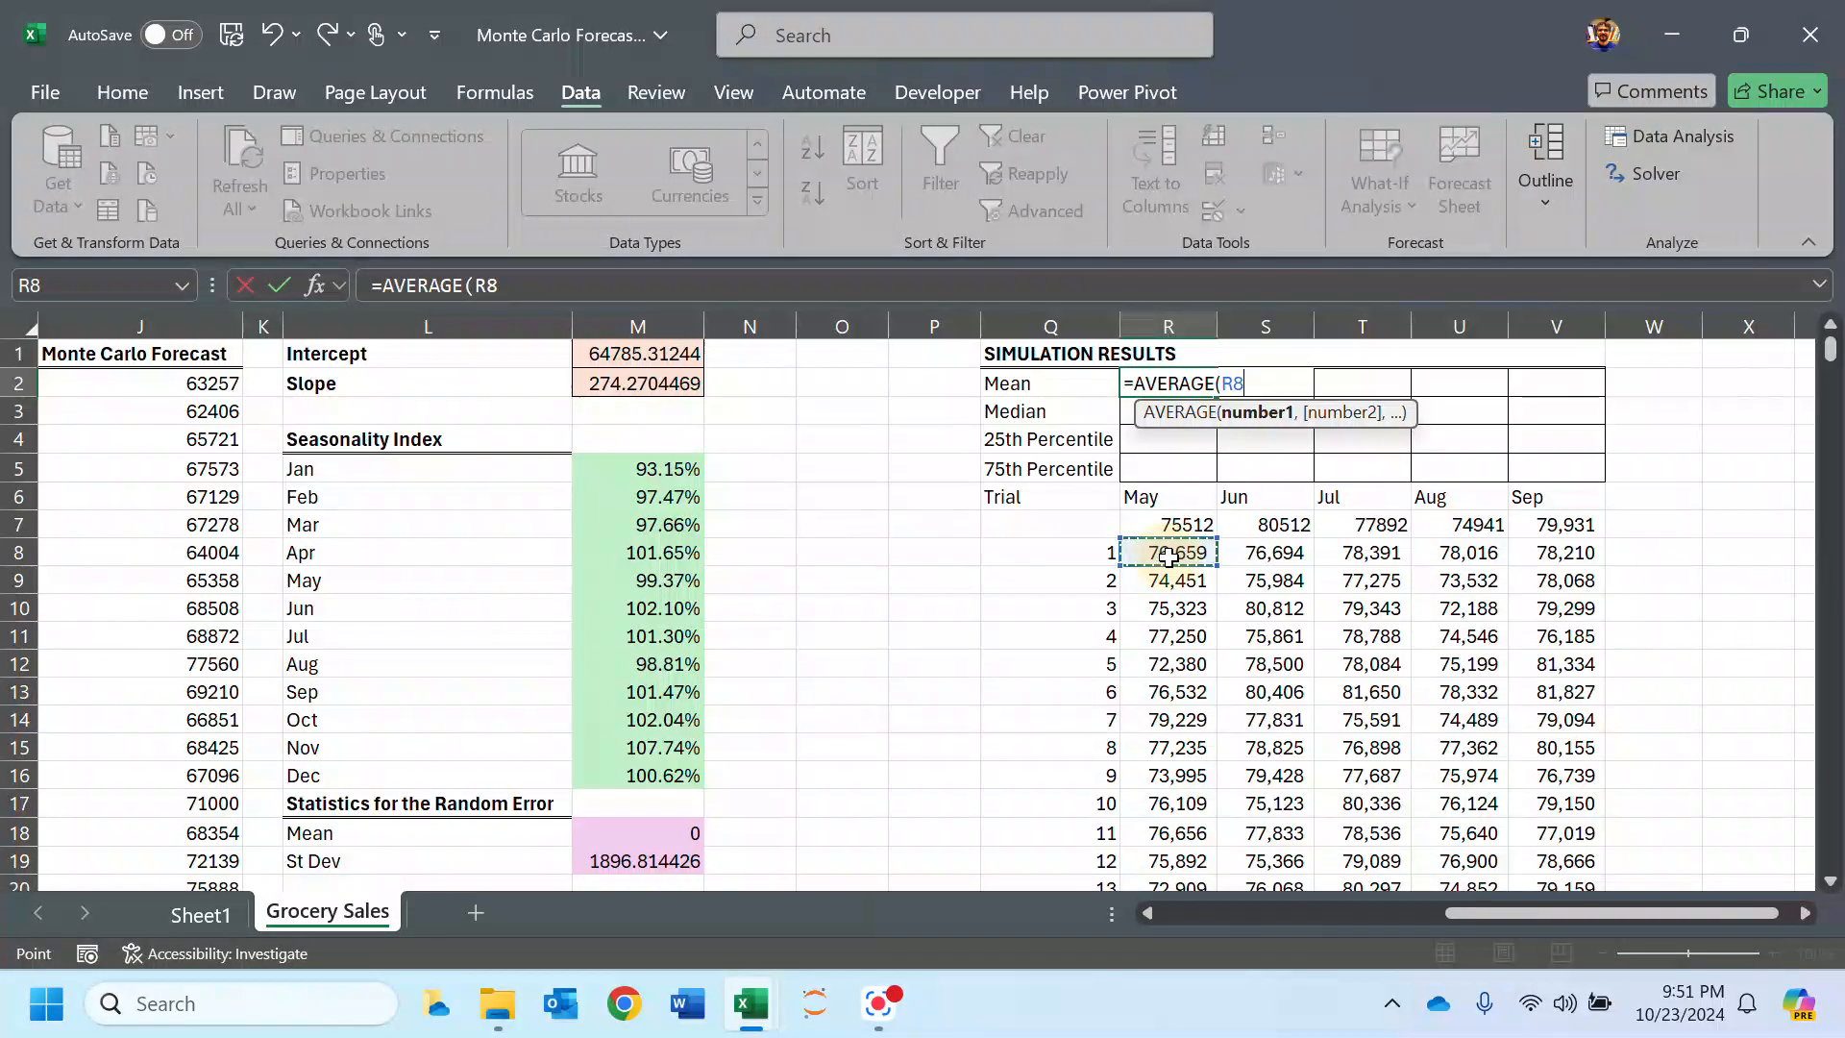
pyautogui.hotkey('ctrl', 'shift', 'Down')
pyautogui.press('Return')
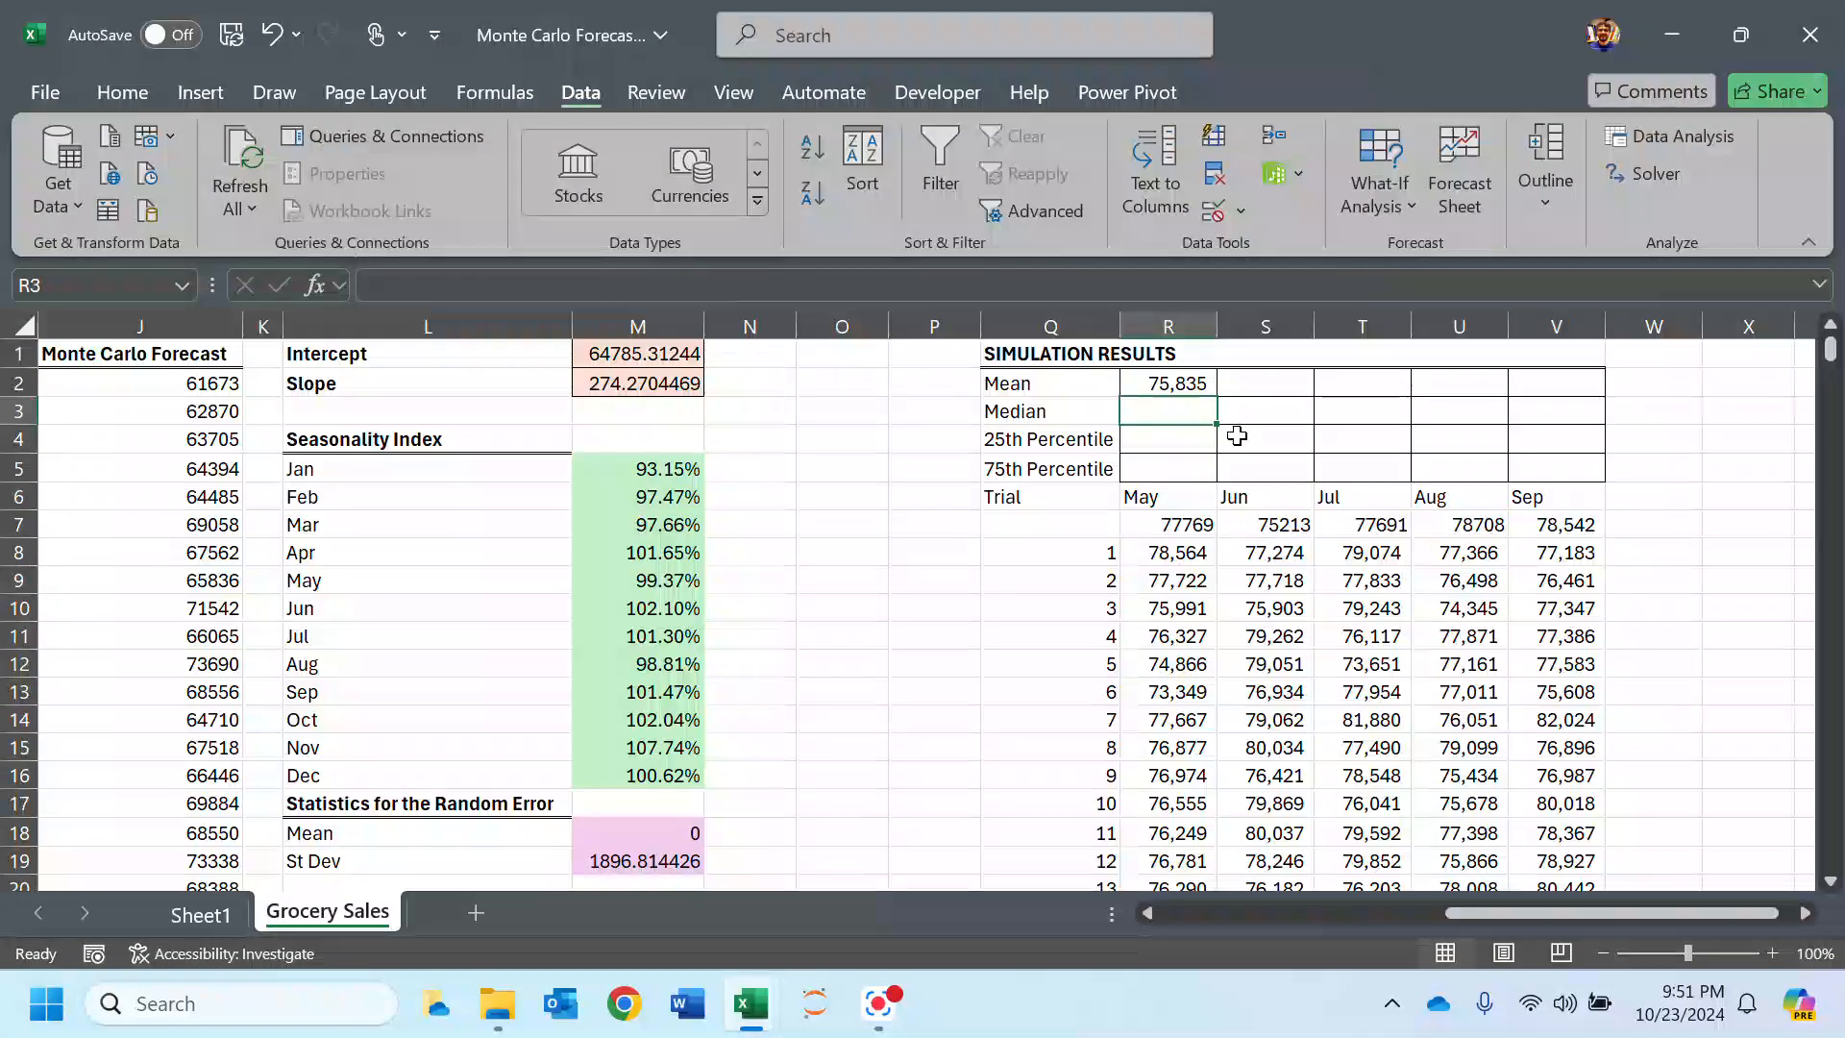
pyautogui.click(1191, 383)
pyautogui.moveTo(1217, 395); pyautogui.dragTo(1612, 380)
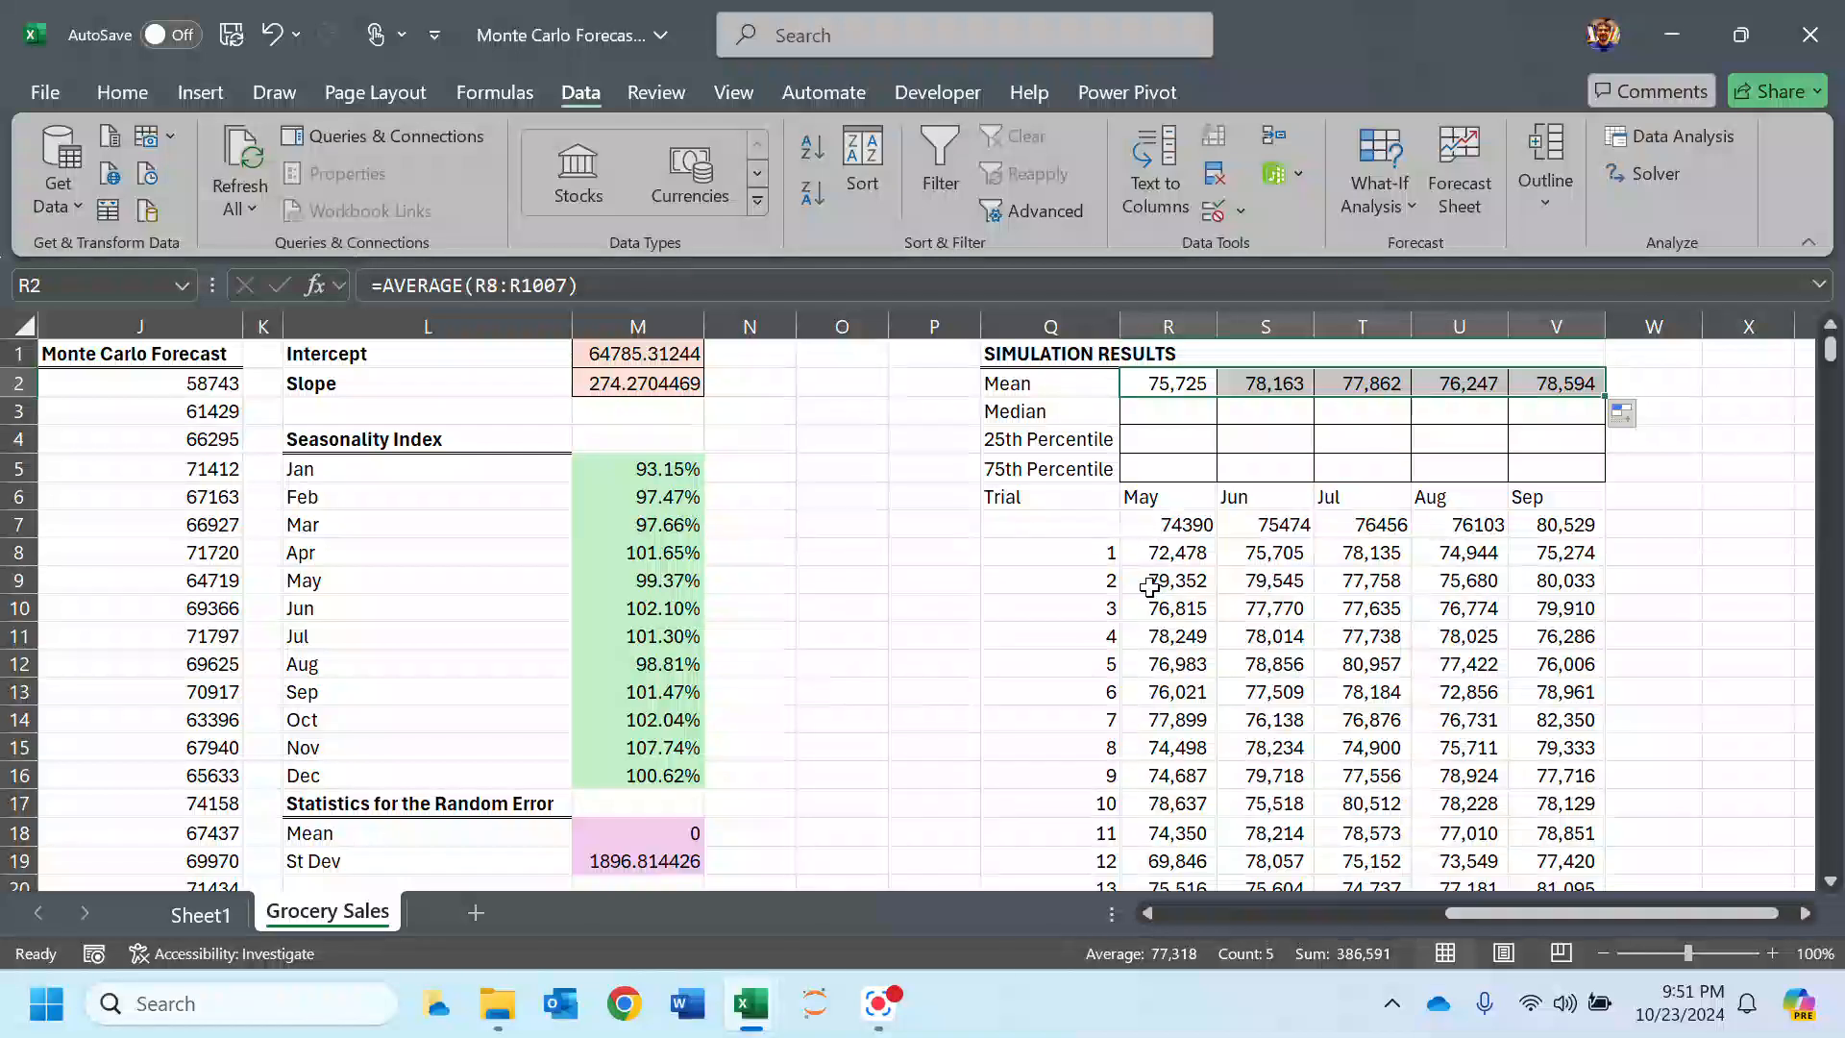
# Step: Calculate the May median in R3 with =QUARTILE(R8:R1007,2)
pyautogui.click(1160, 411)
pyautogui.write('=')
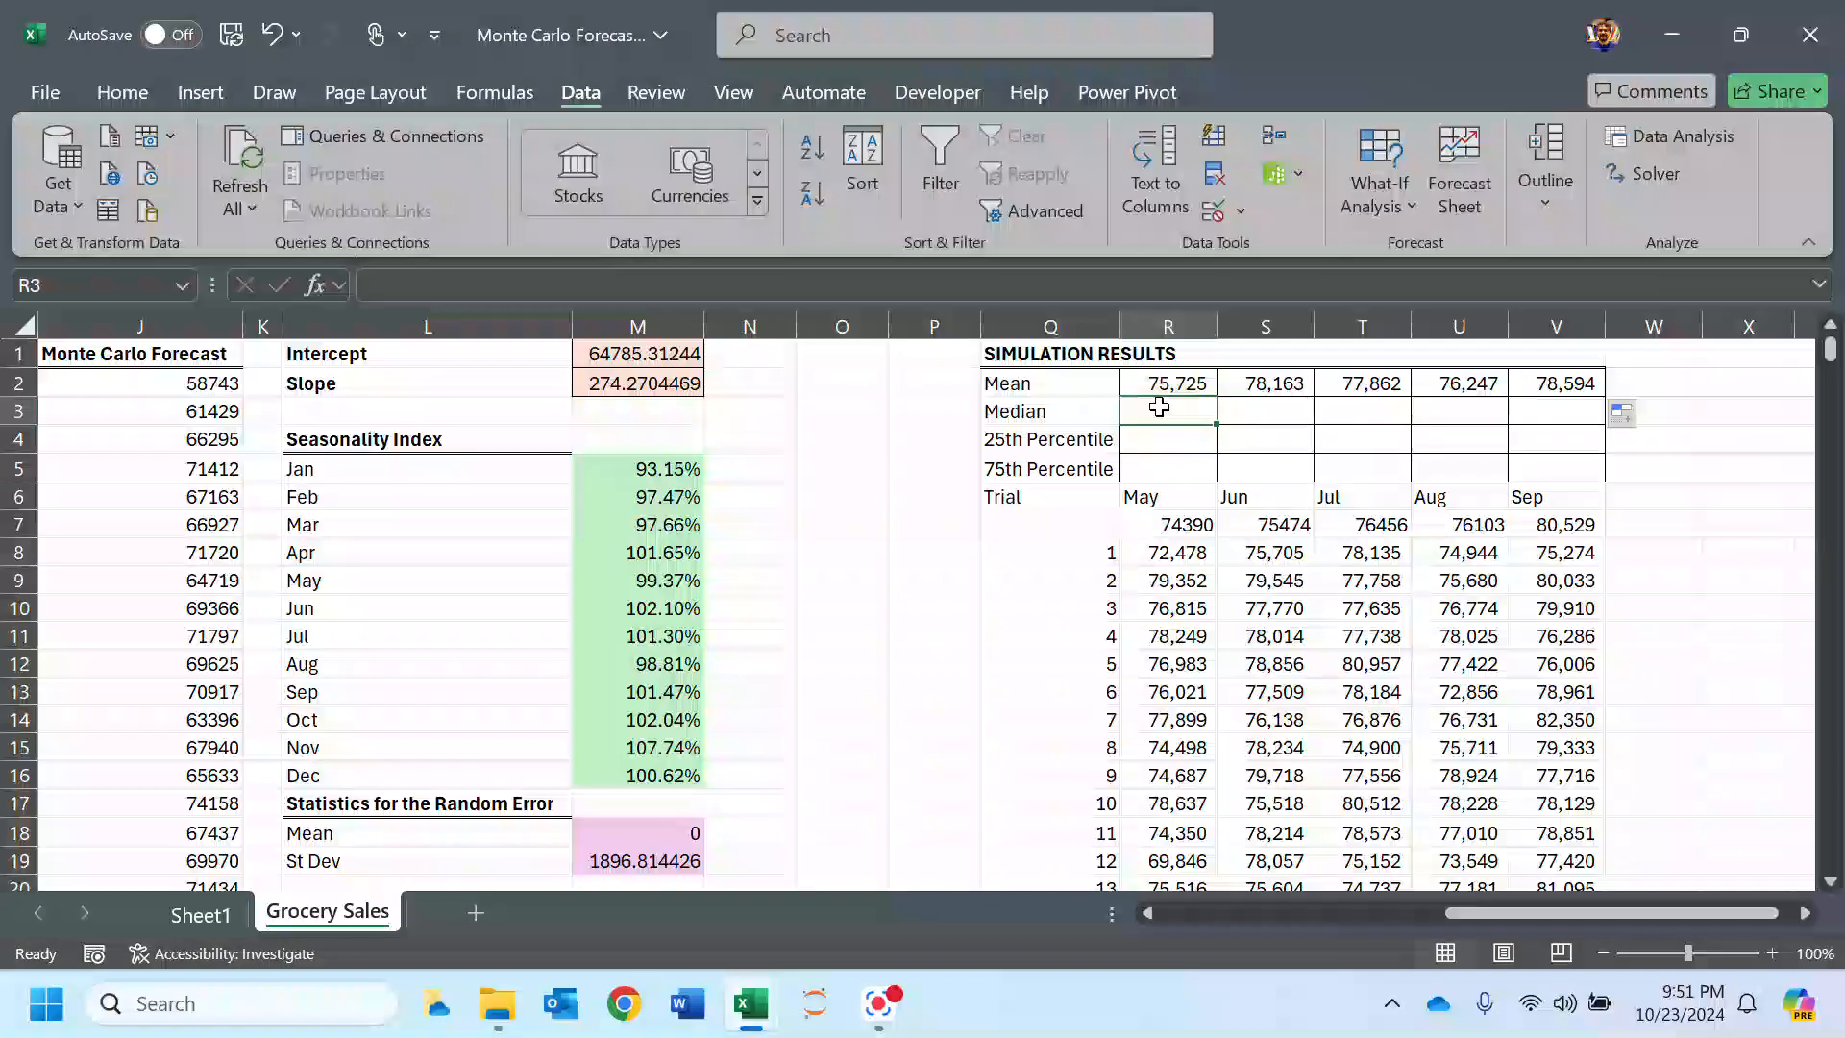
pyautogui.write('ME')
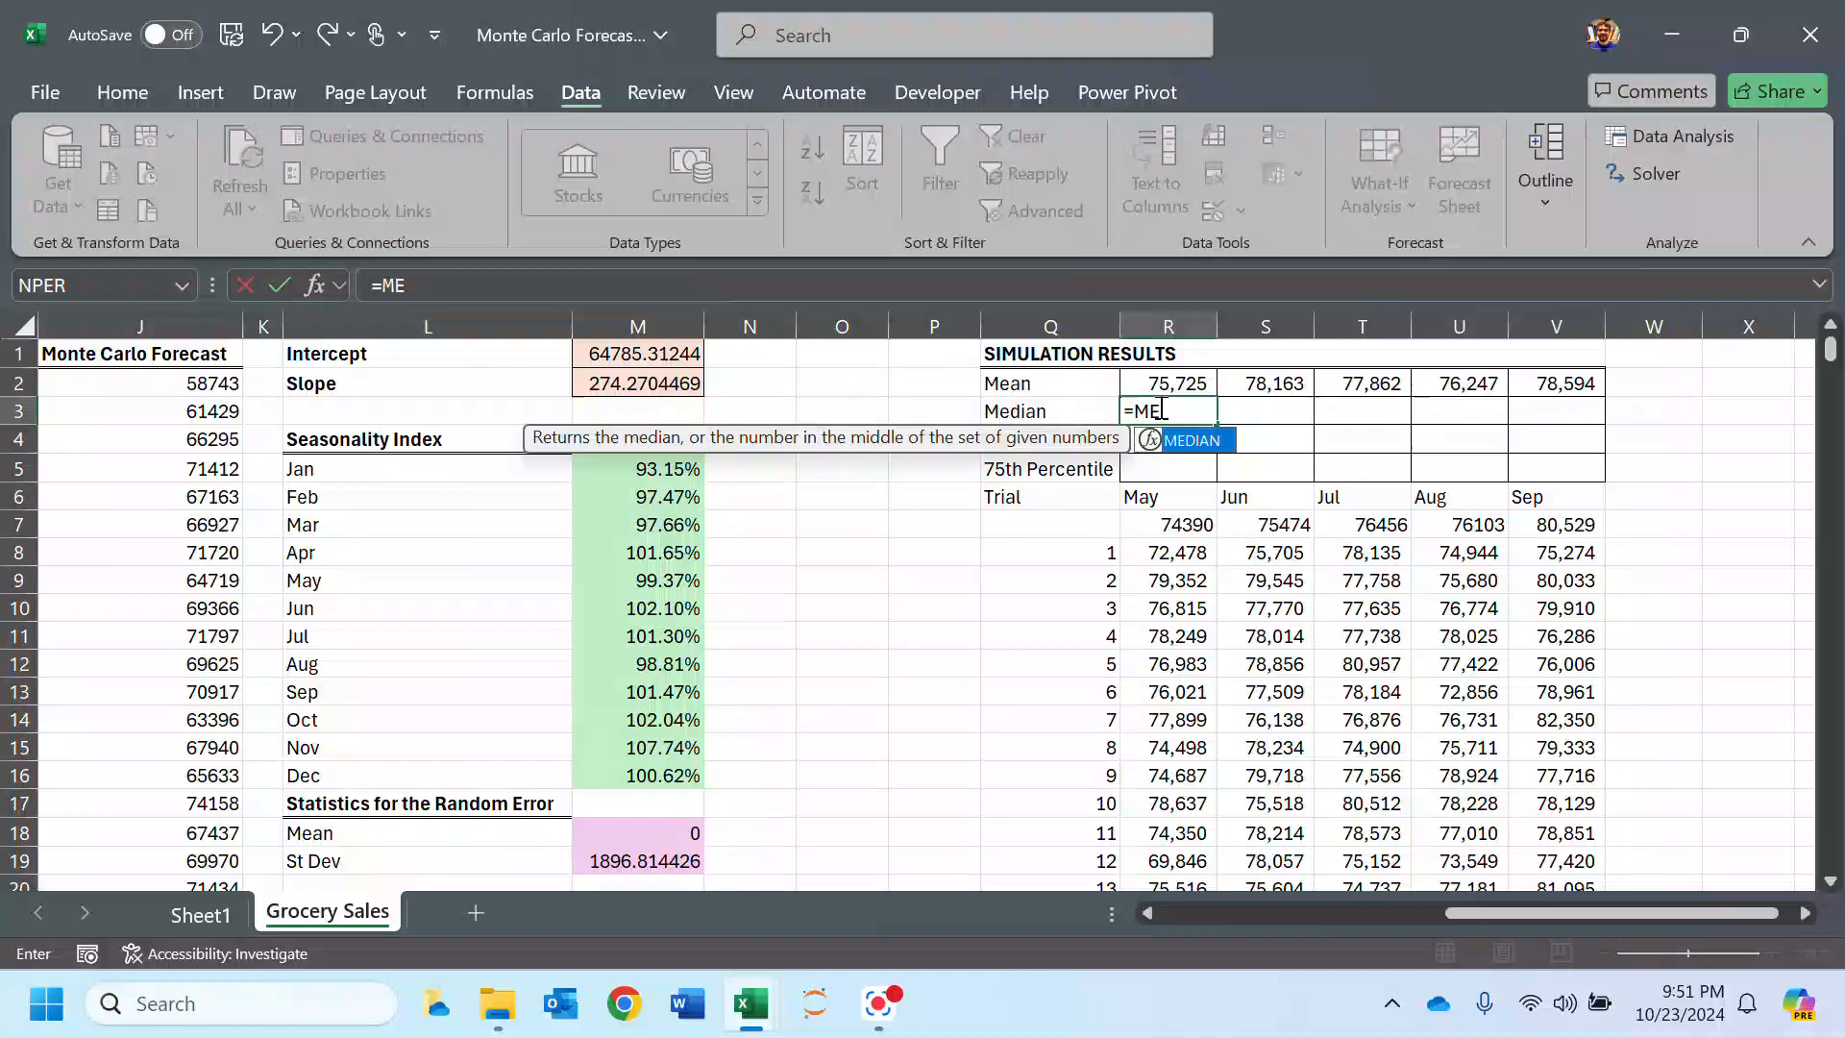
pyautogui.press('BackSpace')
pyautogui.press('BackSpace')
pyautogui.write('Q')
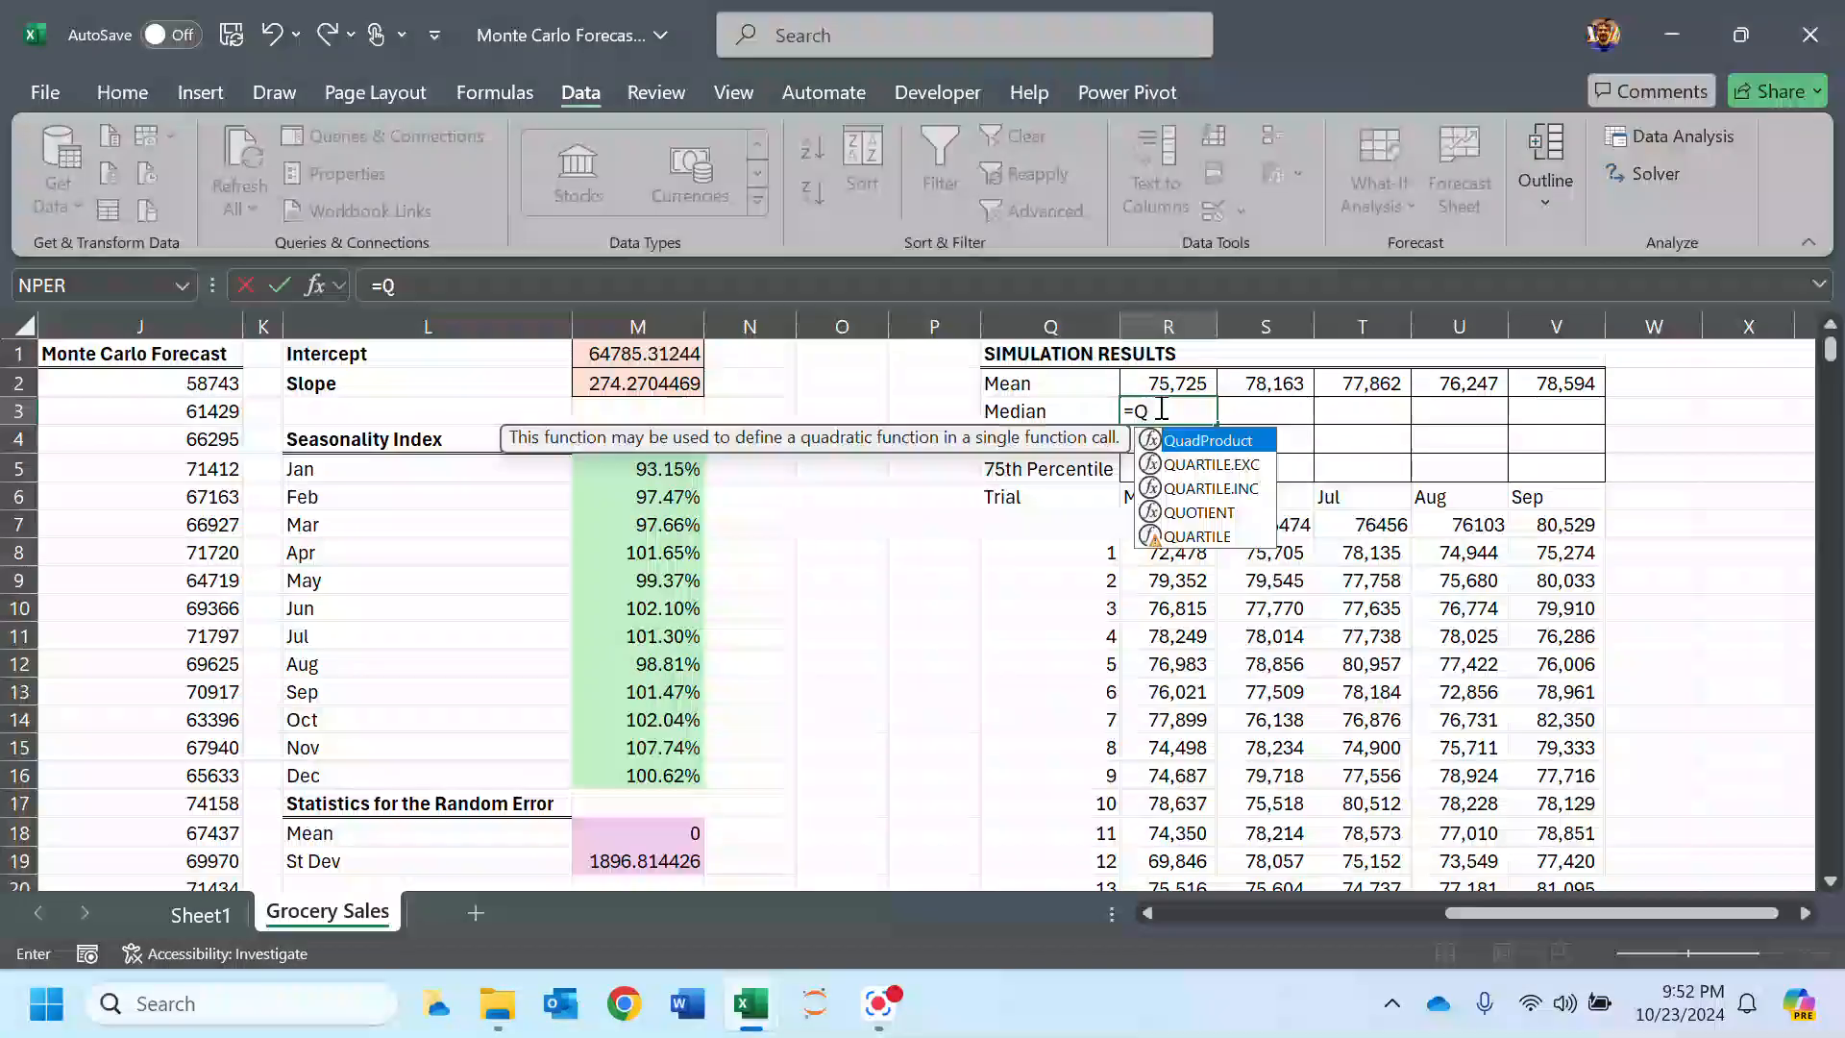
pyautogui.write('UARTILE')
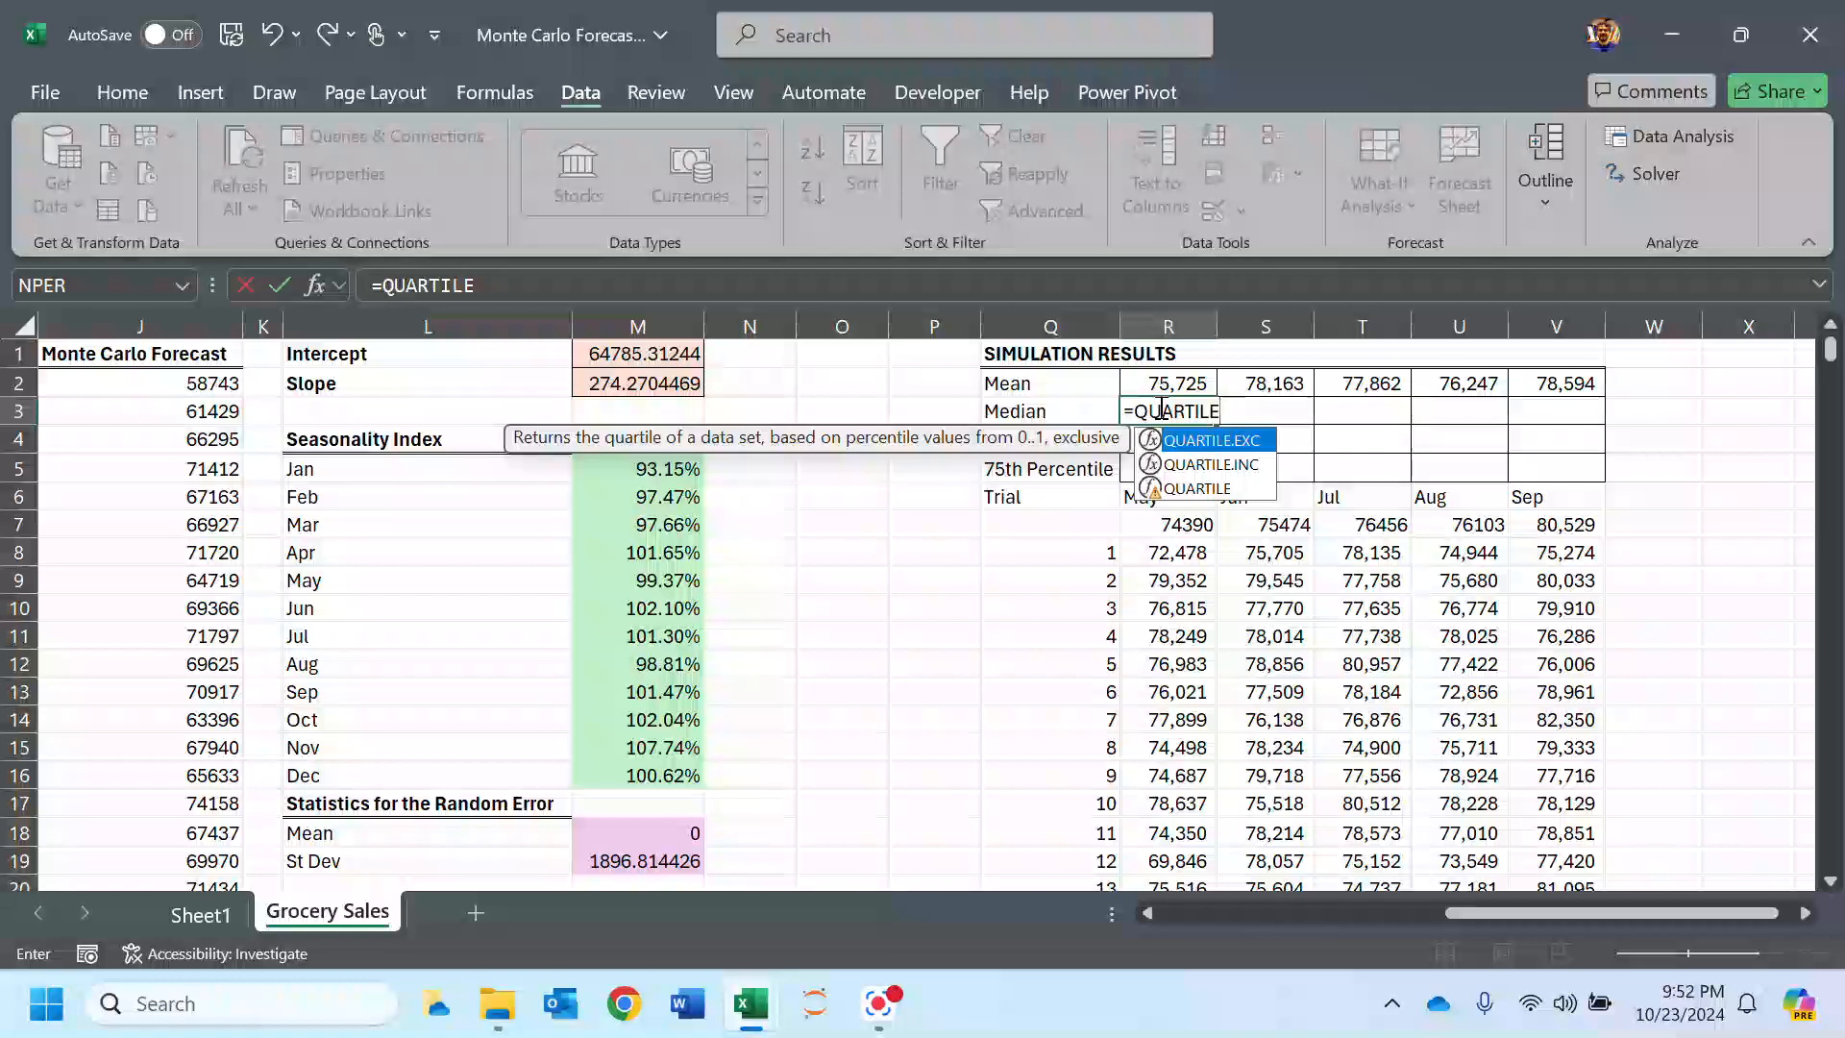
pyautogui.write('(')
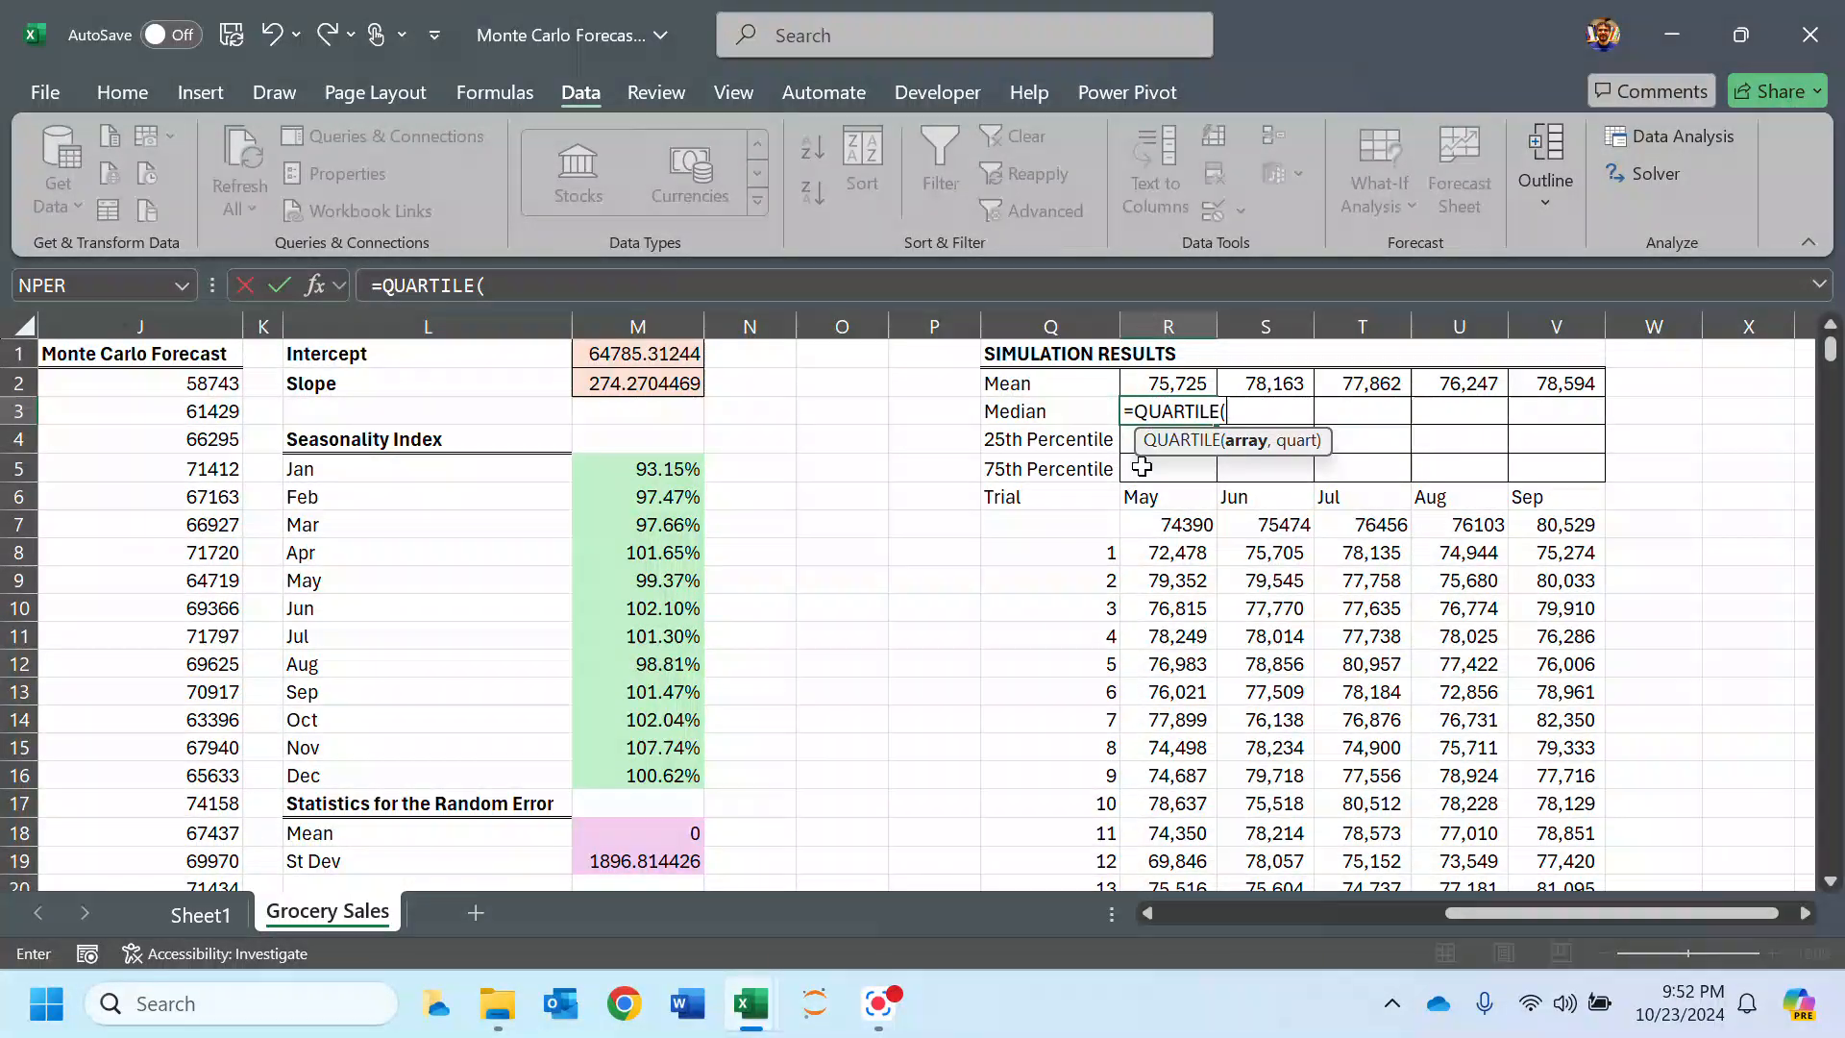
pyautogui.click(1140, 550)
pyautogui.hotkey('ctrl', 'shift', 'Down')
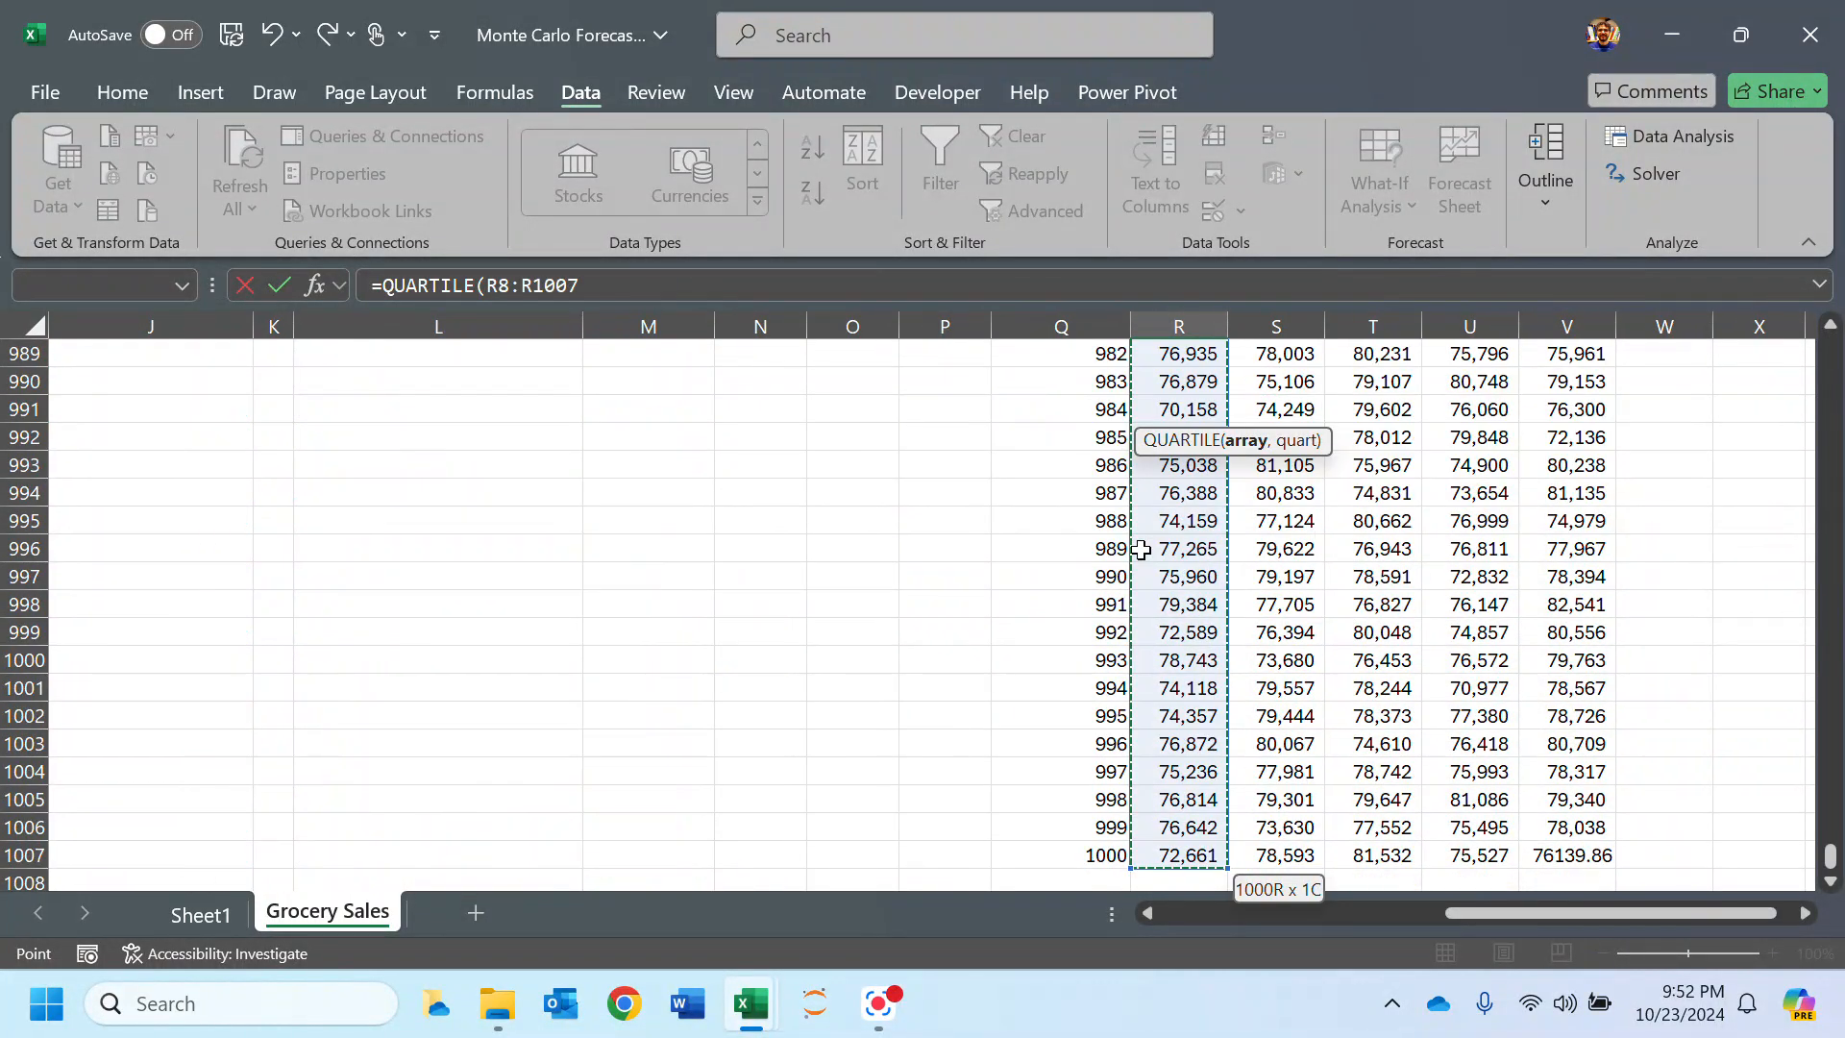
pyautogui.write(',')
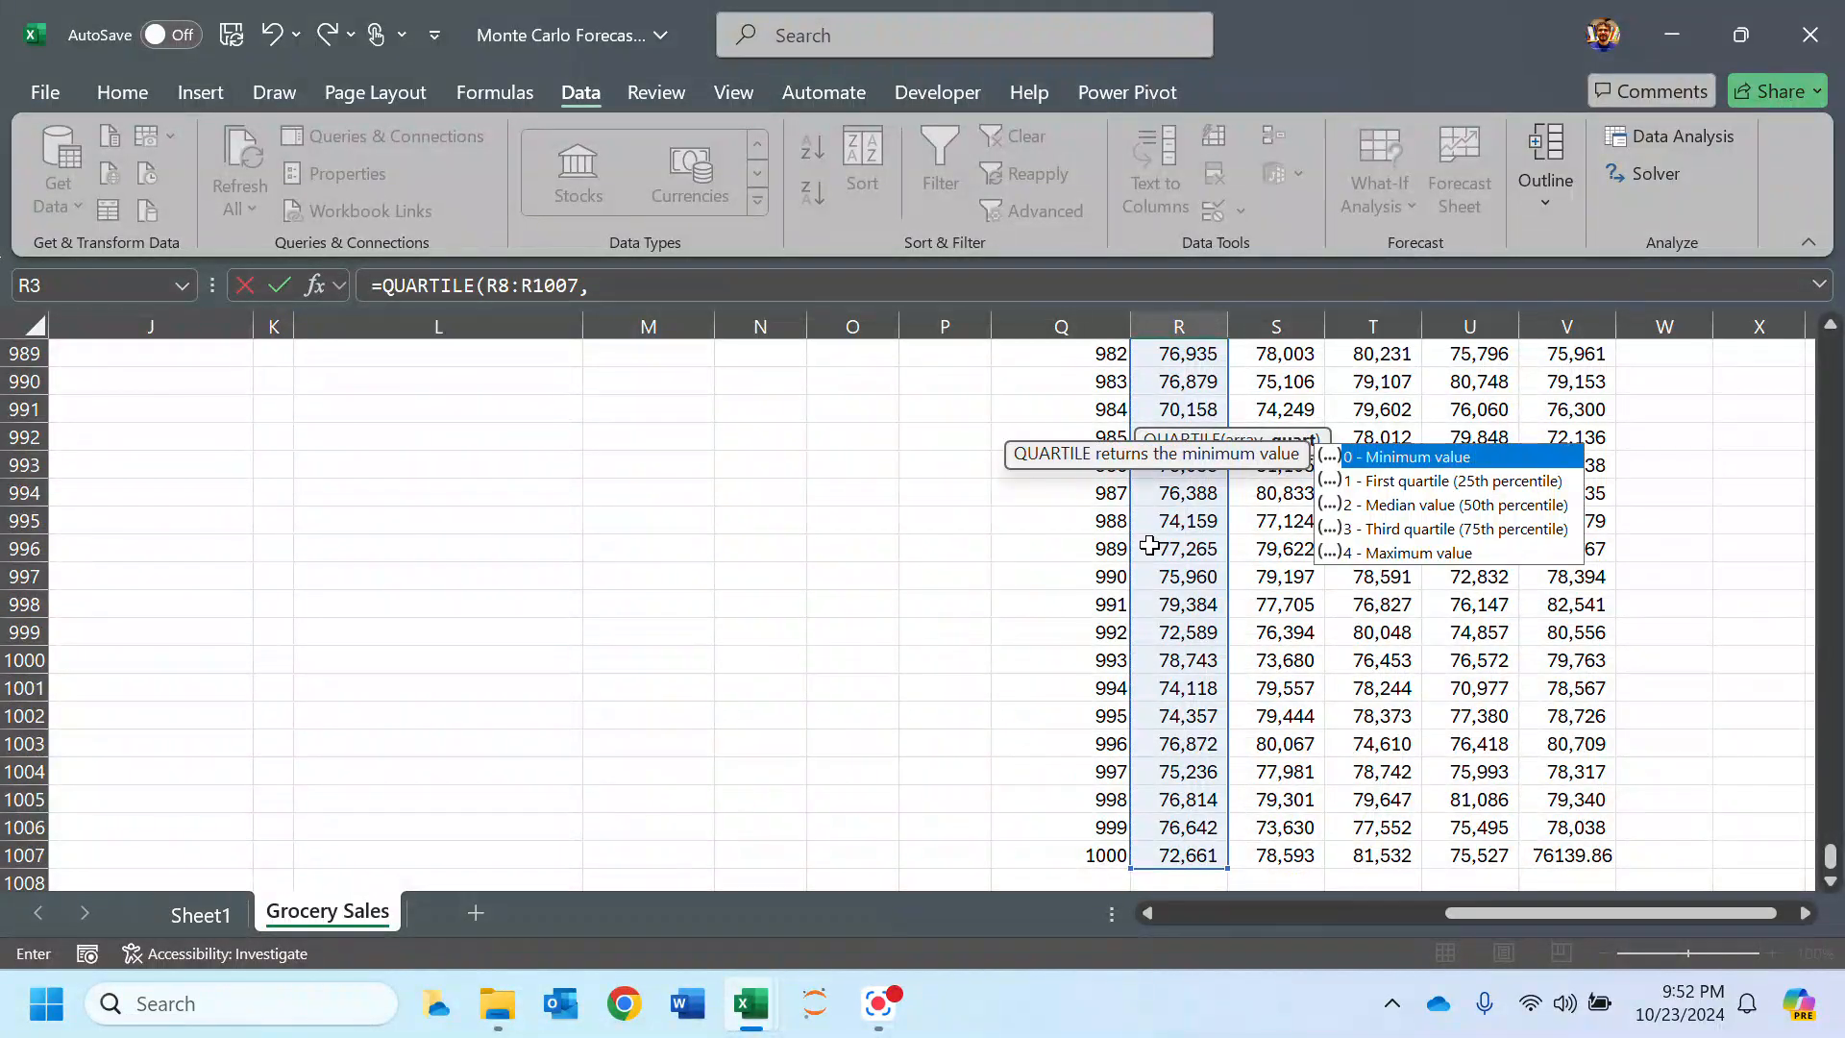
pyautogui.doubleClick(1436, 505)
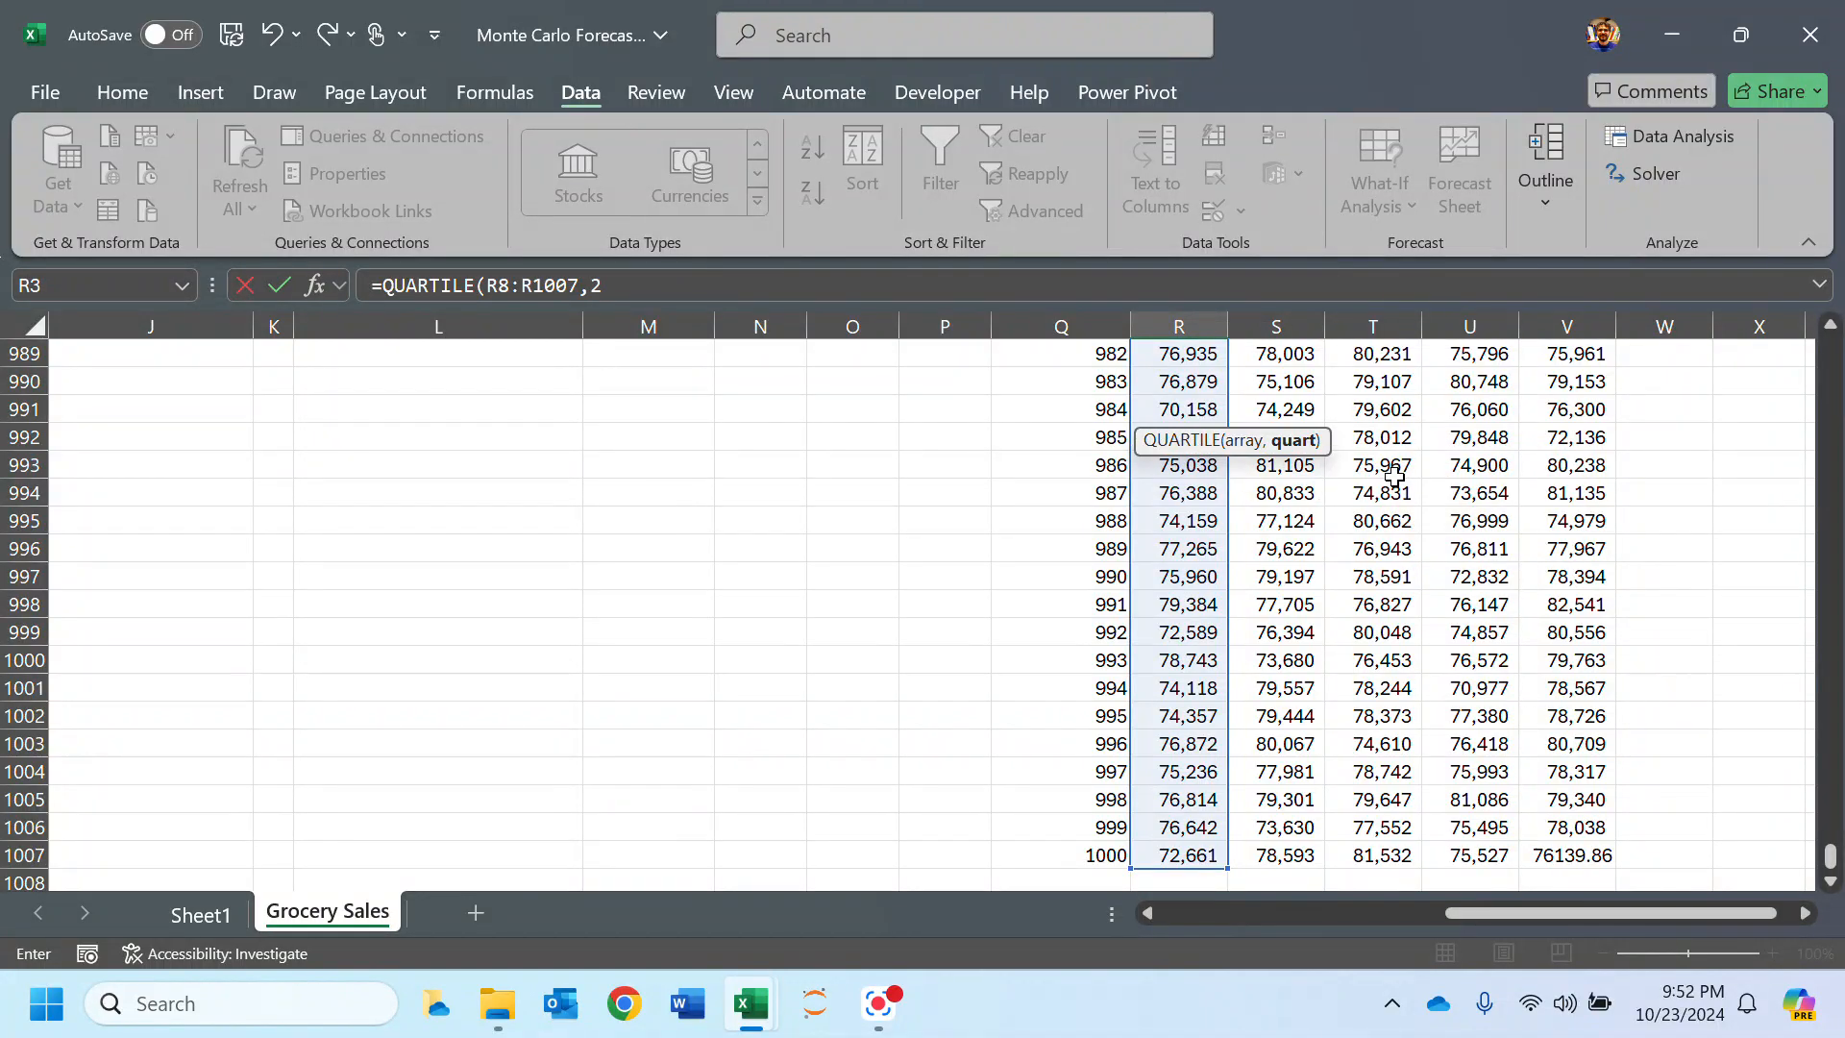
pyautogui.scroll(8, 1391, 468)
pyautogui.moveTo(1830, 860); pyautogui.dragTo(1811, 312)
pyautogui.hotkey('ctrl', 'Return')
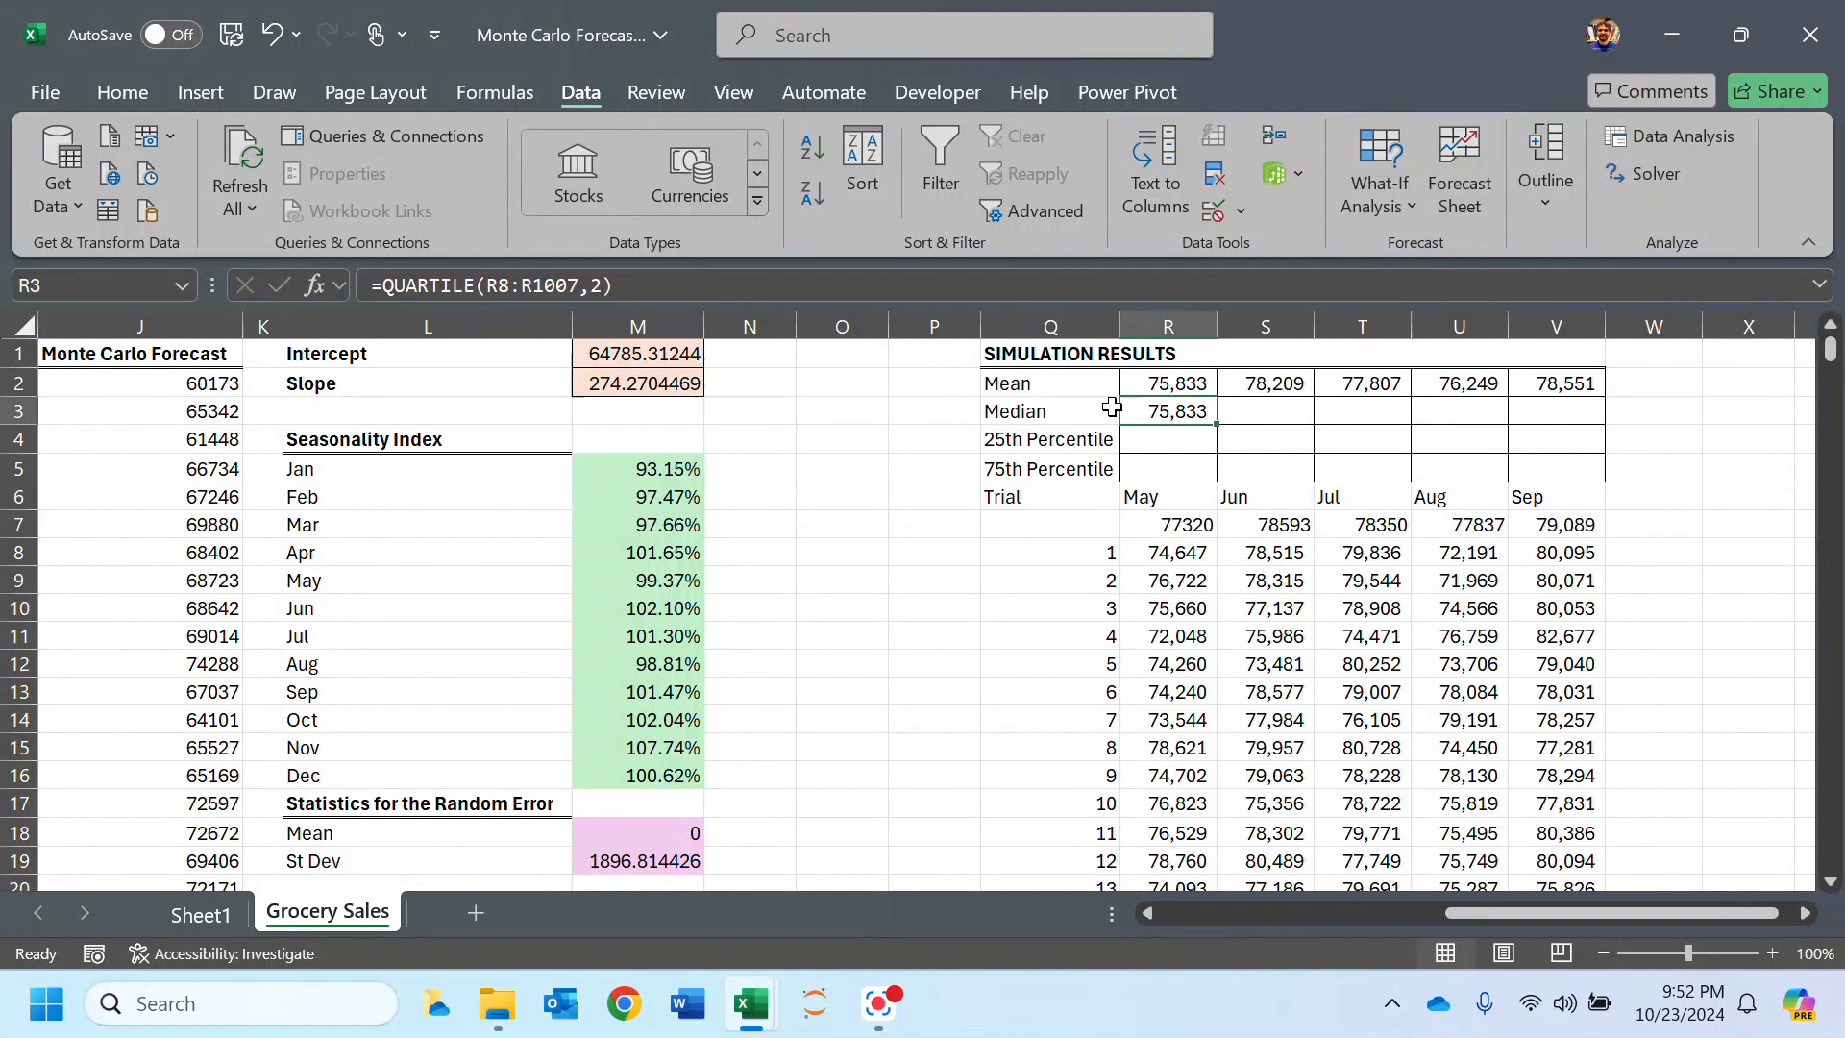
# Step: Check the median formula in R3 and recalculate the worksheet repeatedly to compare the May mean and median
pyautogui.doubleClick(1211, 413)
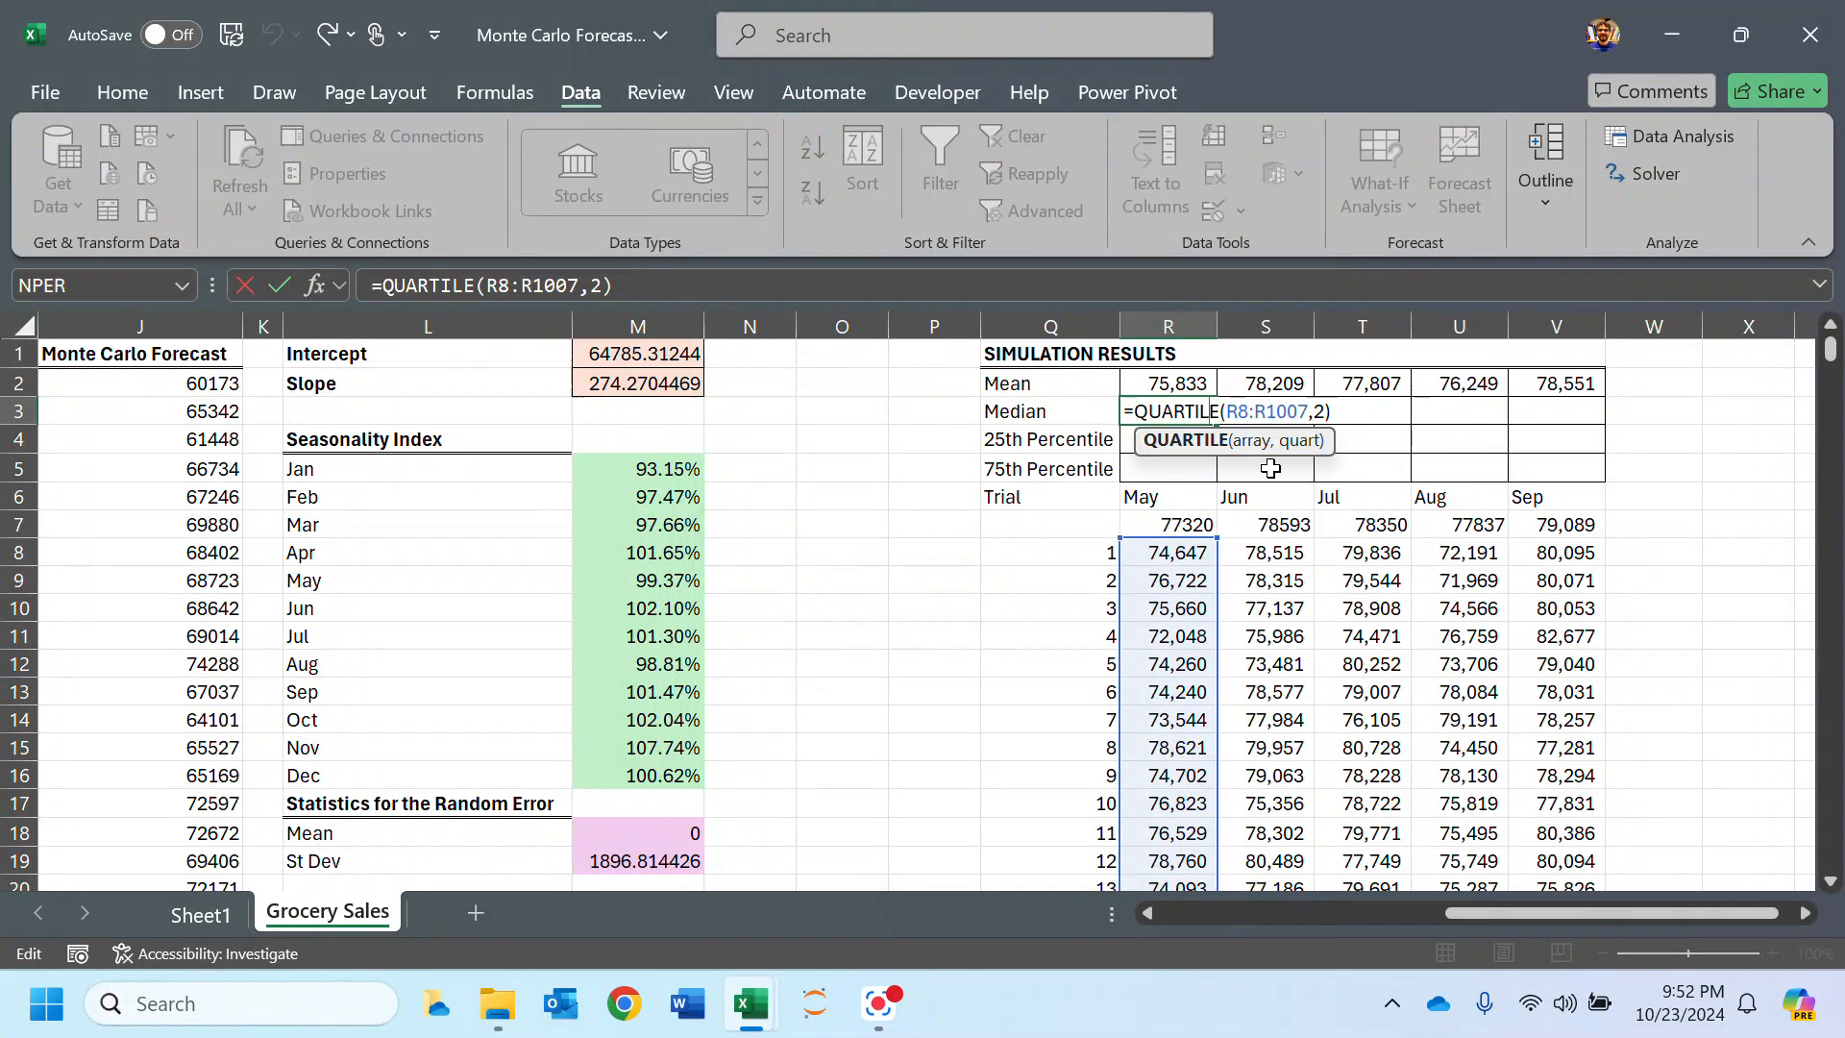
pyautogui.press('Escape')
pyautogui.press('F9')
pyautogui.press('F9')
pyautogui.press('F9')
pyautogui.press('F9')
pyautogui.press('F9')
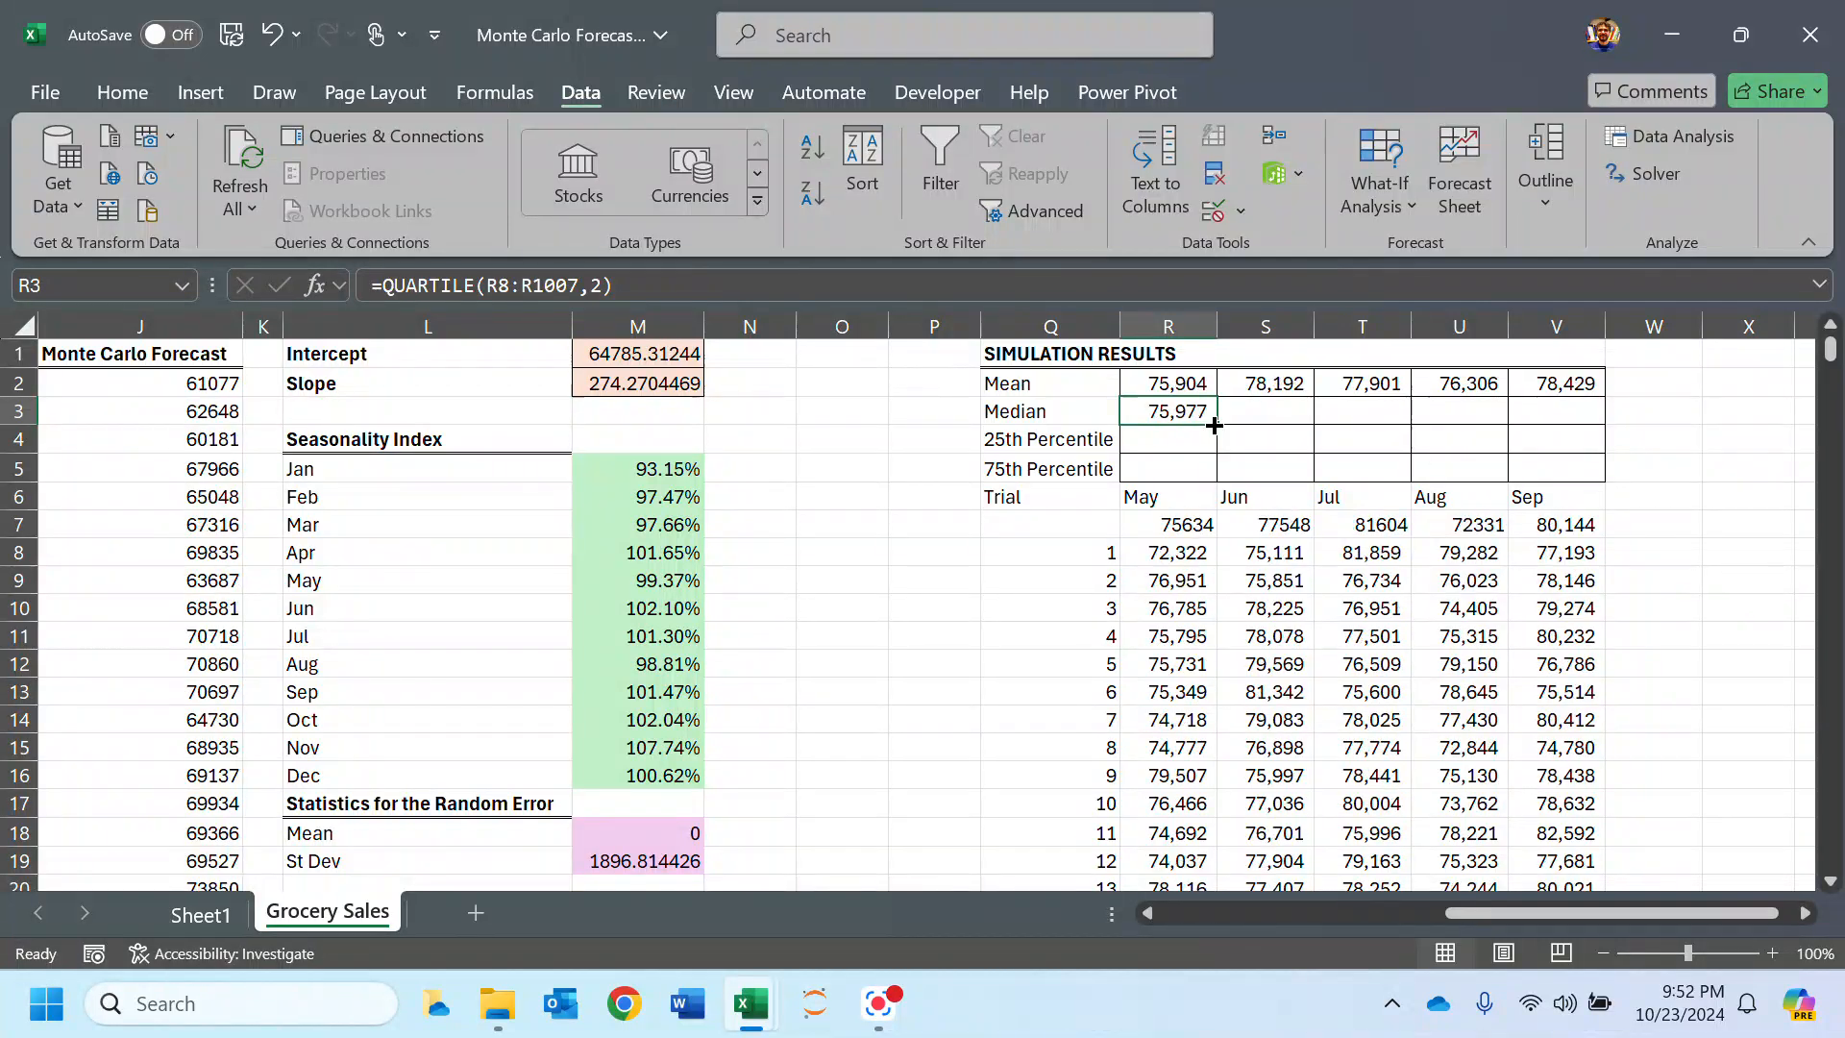
pyautogui.press('F9')
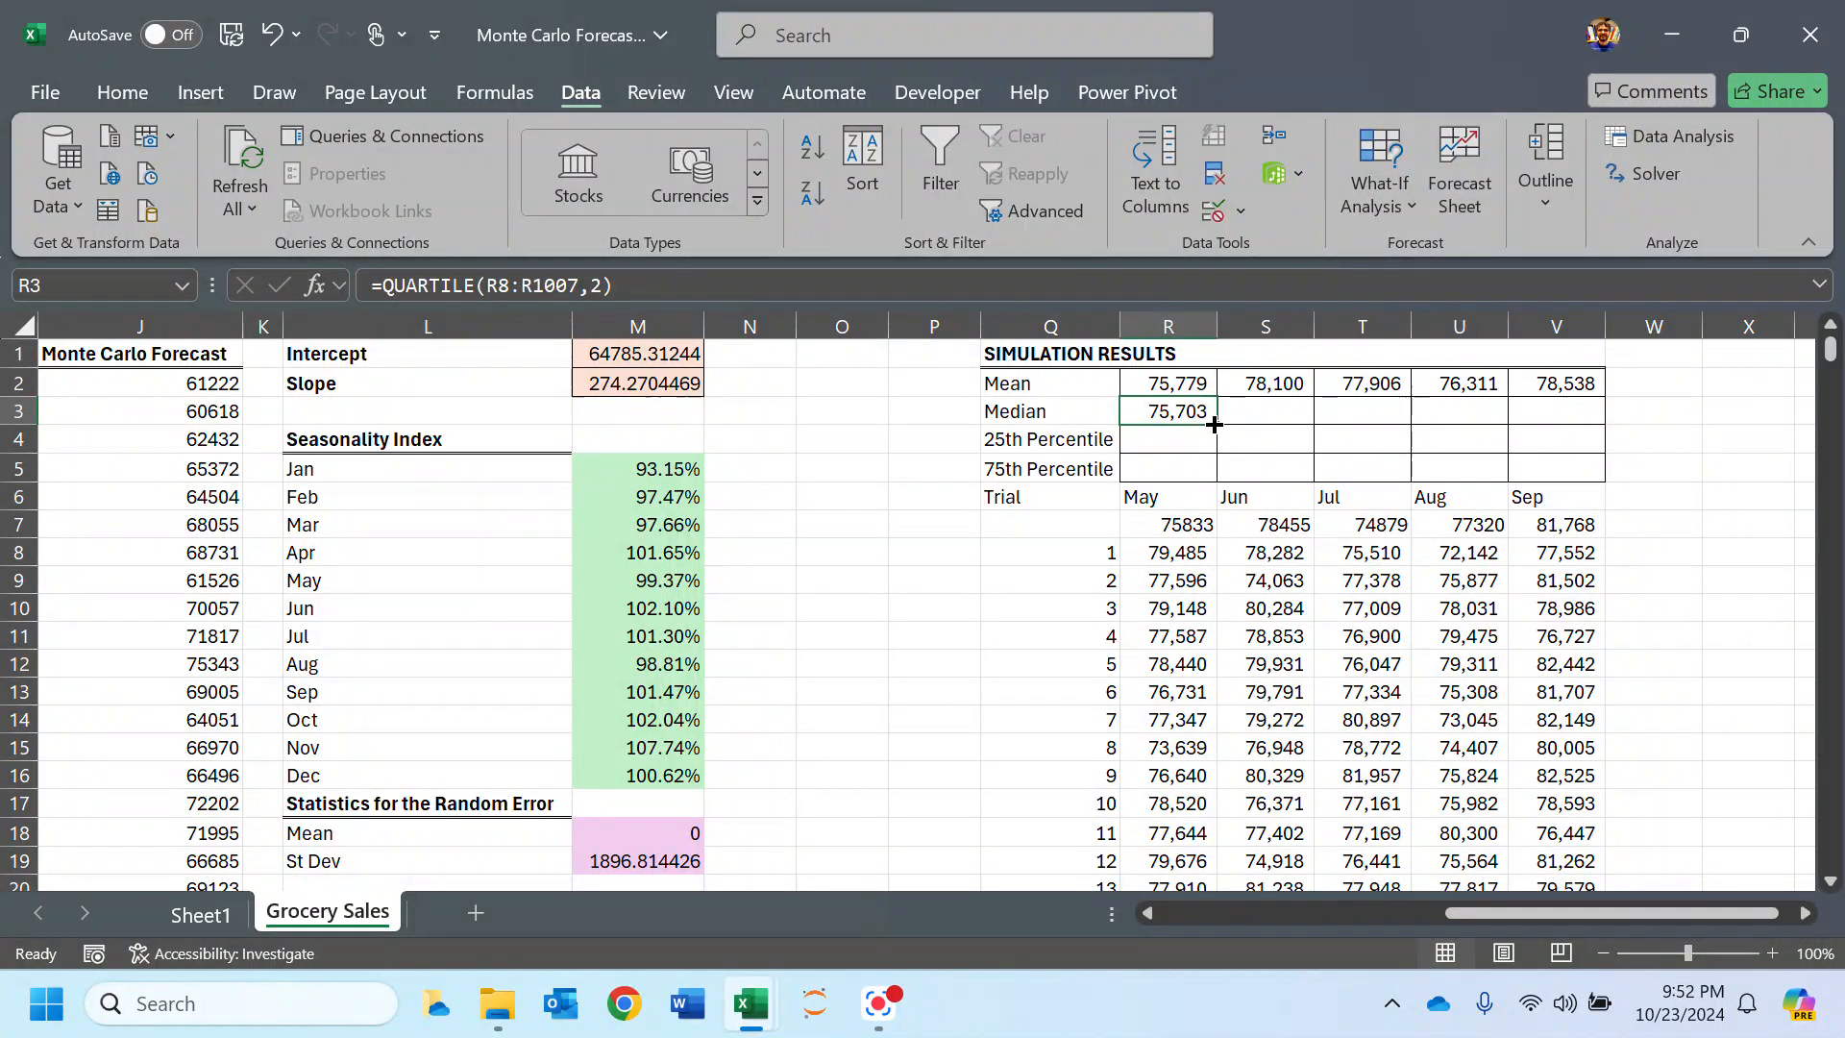
# Step: Copy the median formula from R3 across to V3 for June to September
pyautogui.doubleClick(1209, 414)
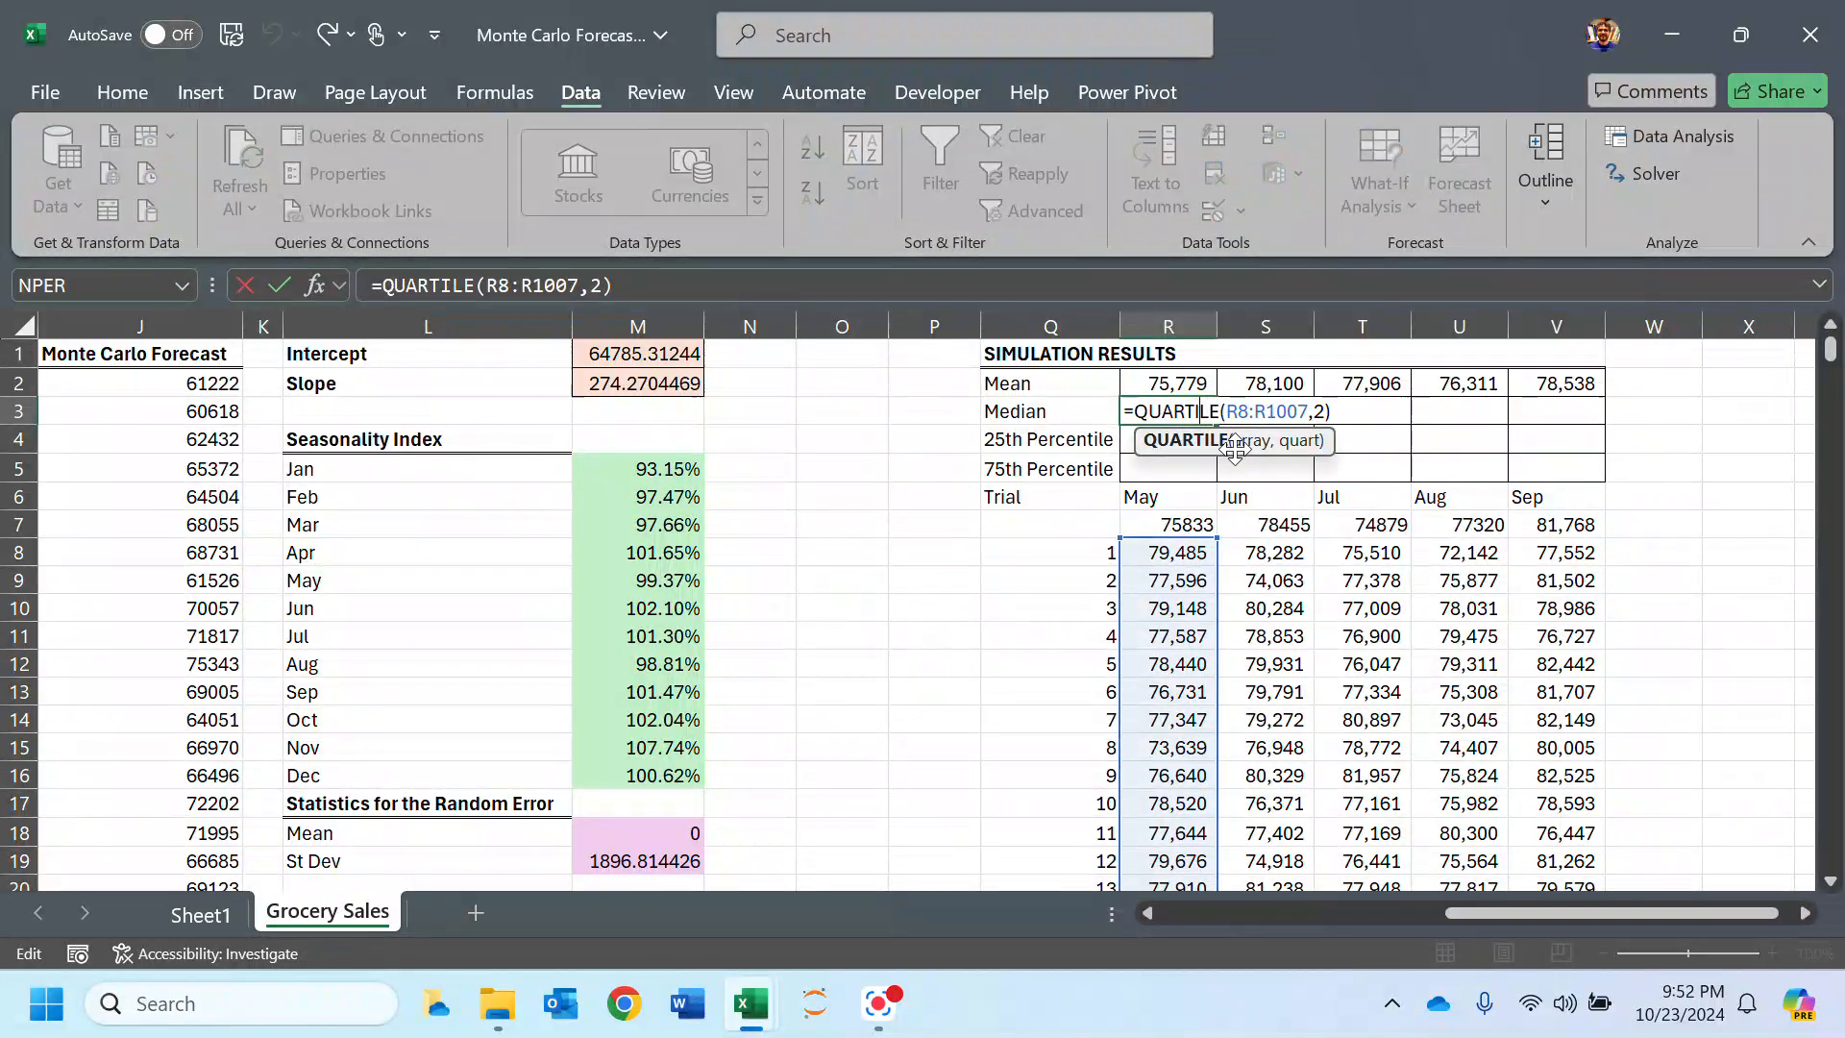
pyautogui.press('Escape')
pyautogui.moveTo(1217, 425); pyautogui.dragTo(1587, 425)
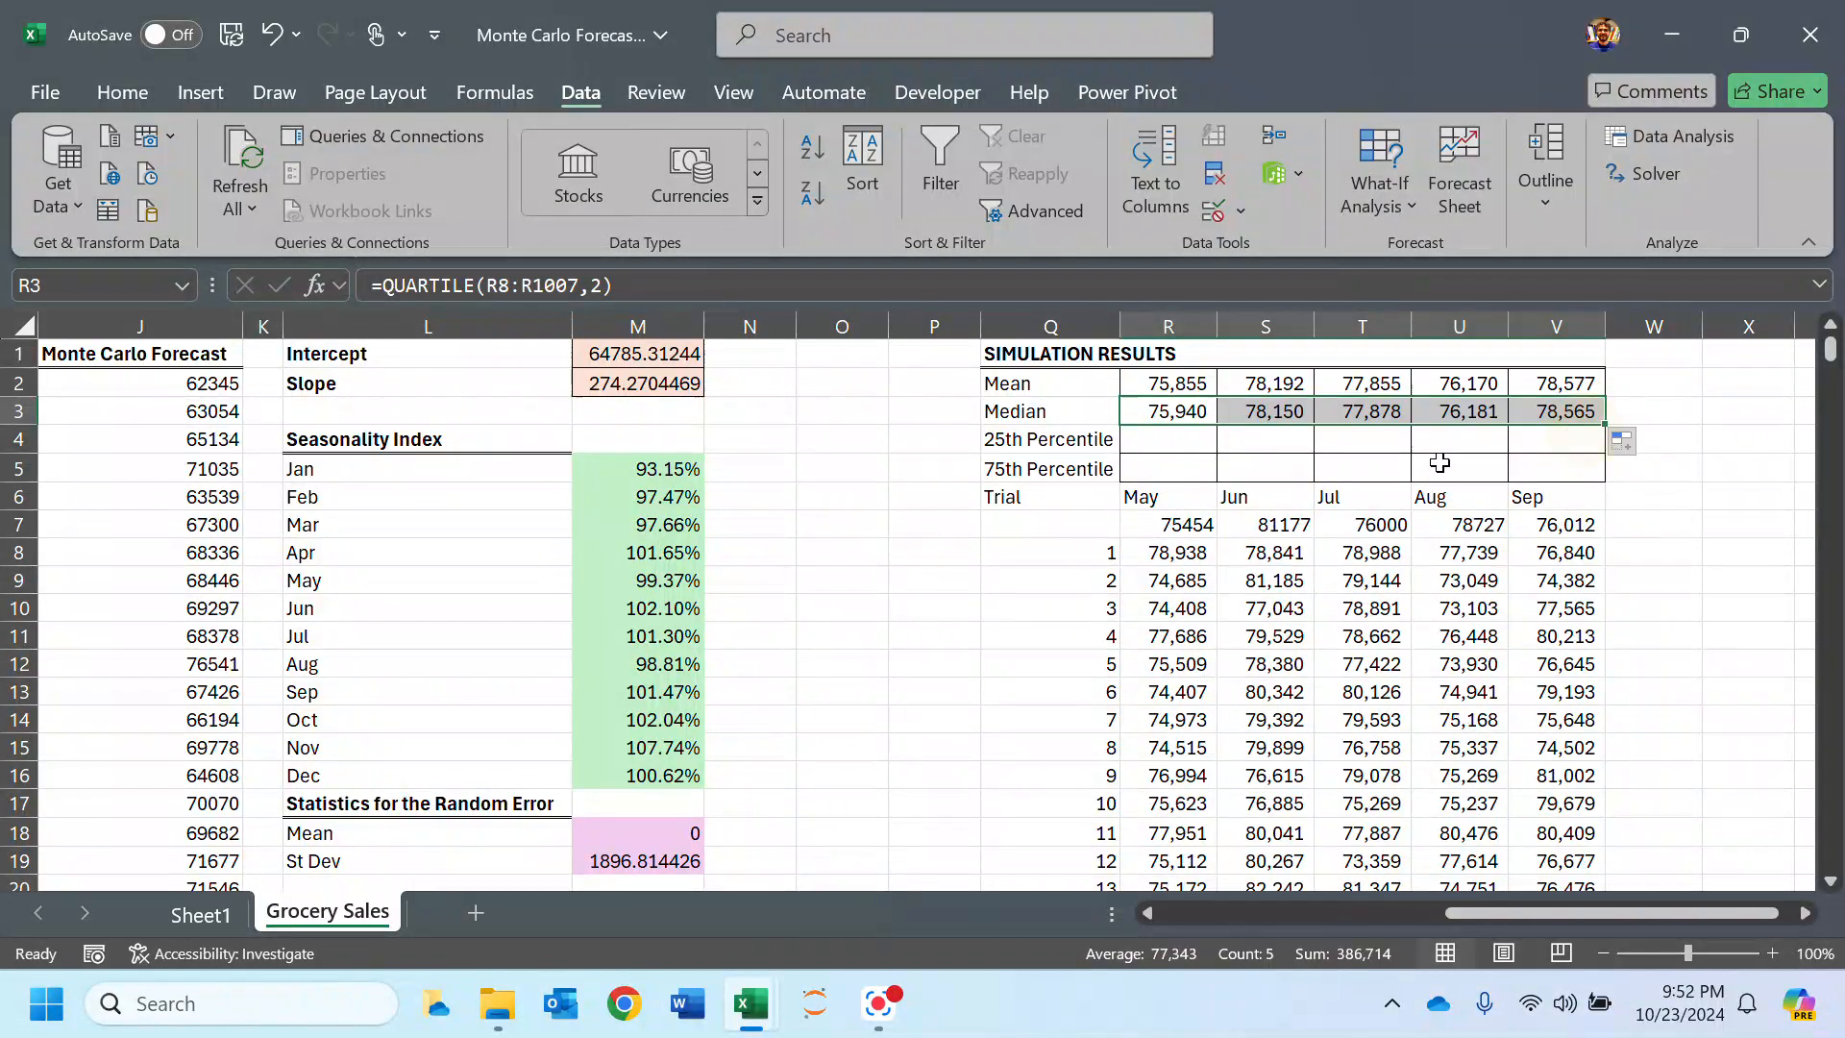
# Step: Make the data range in the May median formula absolute, so R3 reads =QUARTILE($R$8:$R$1007,2)
pyautogui.click(1177, 411)
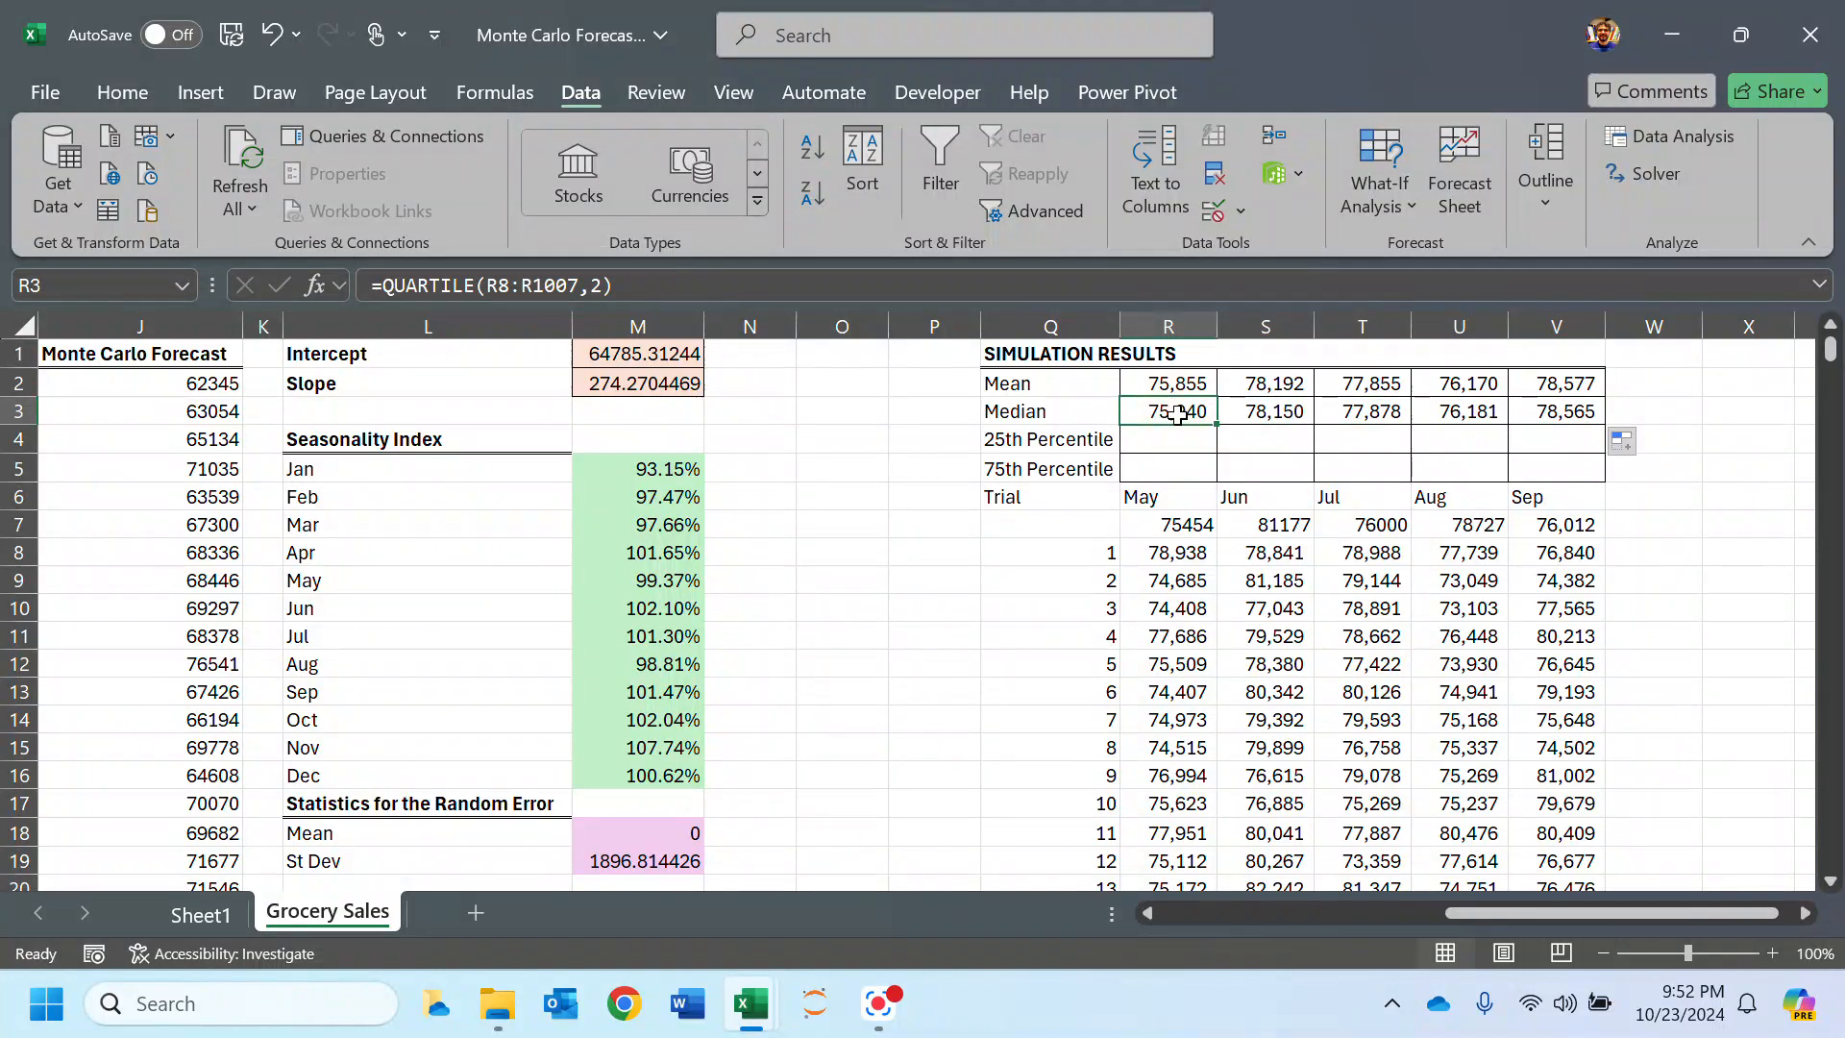
pyautogui.doubleClick(1177, 411)
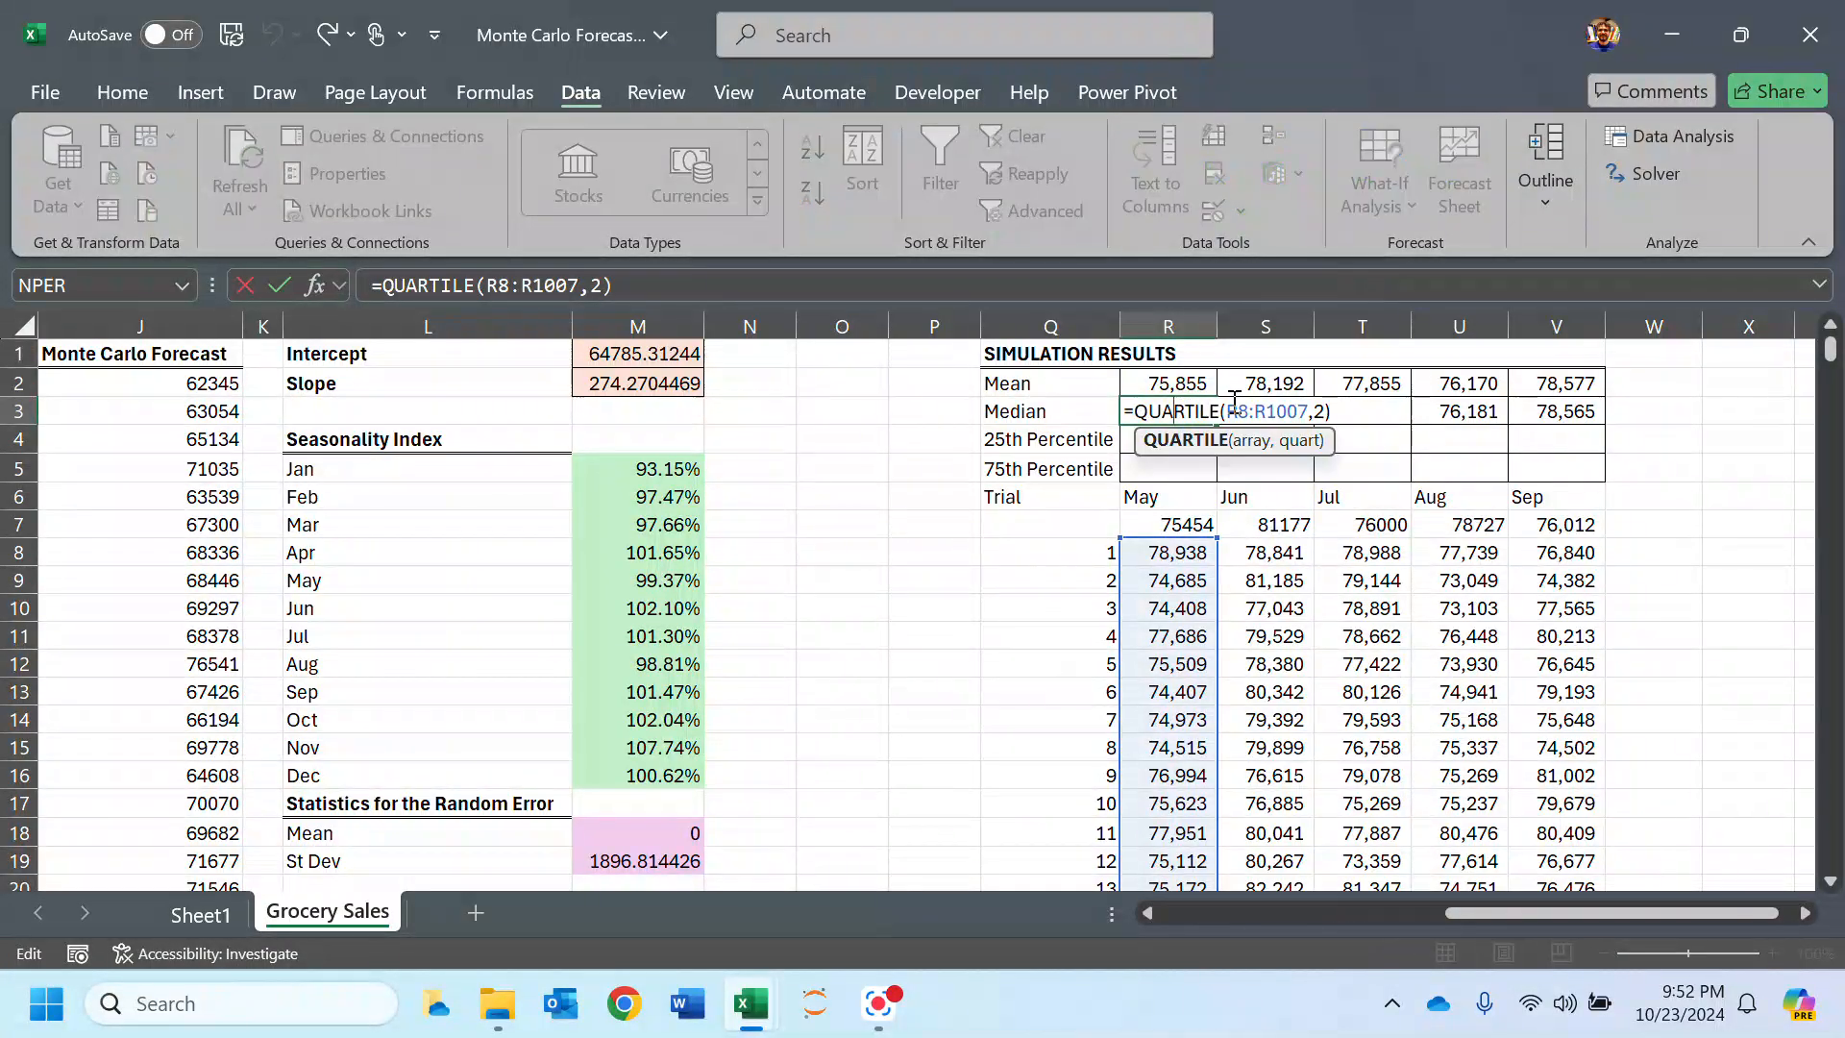
pyautogui.moveTo(1228, 403); pyautogui.dragTo(1303, 411)
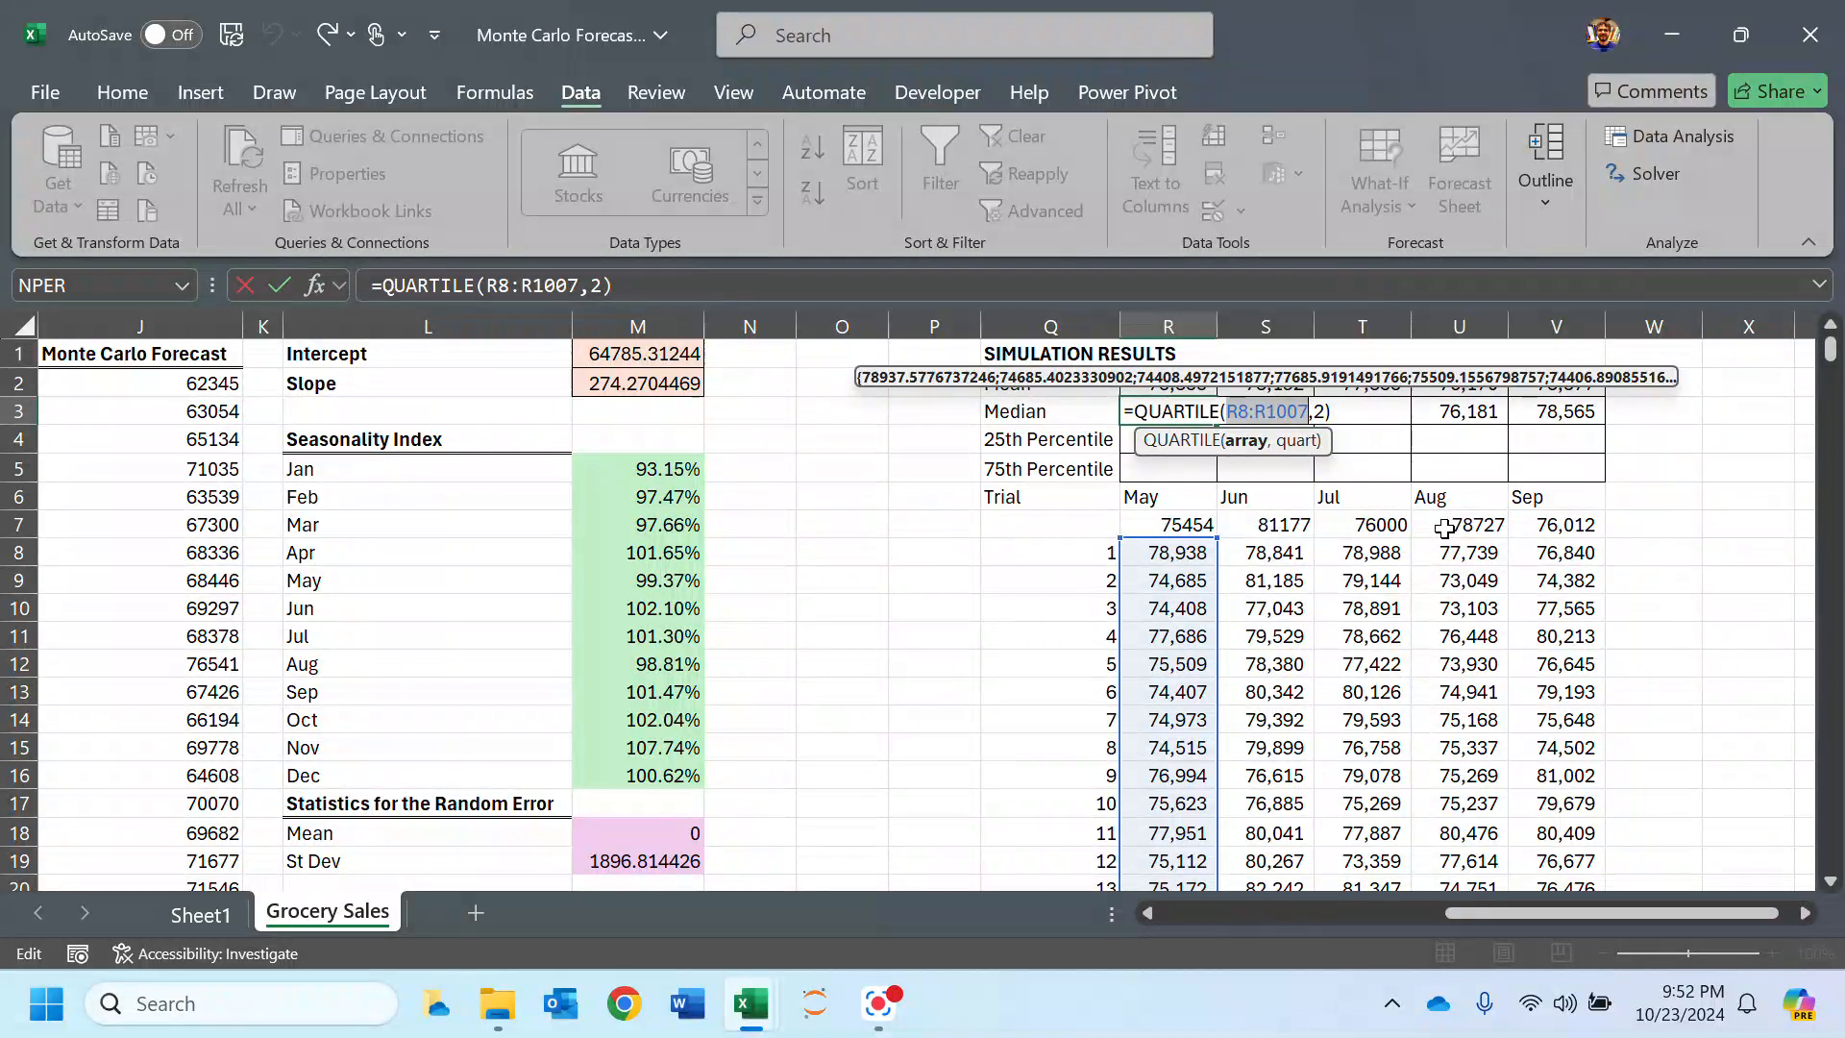
pyautogui.press('F4')
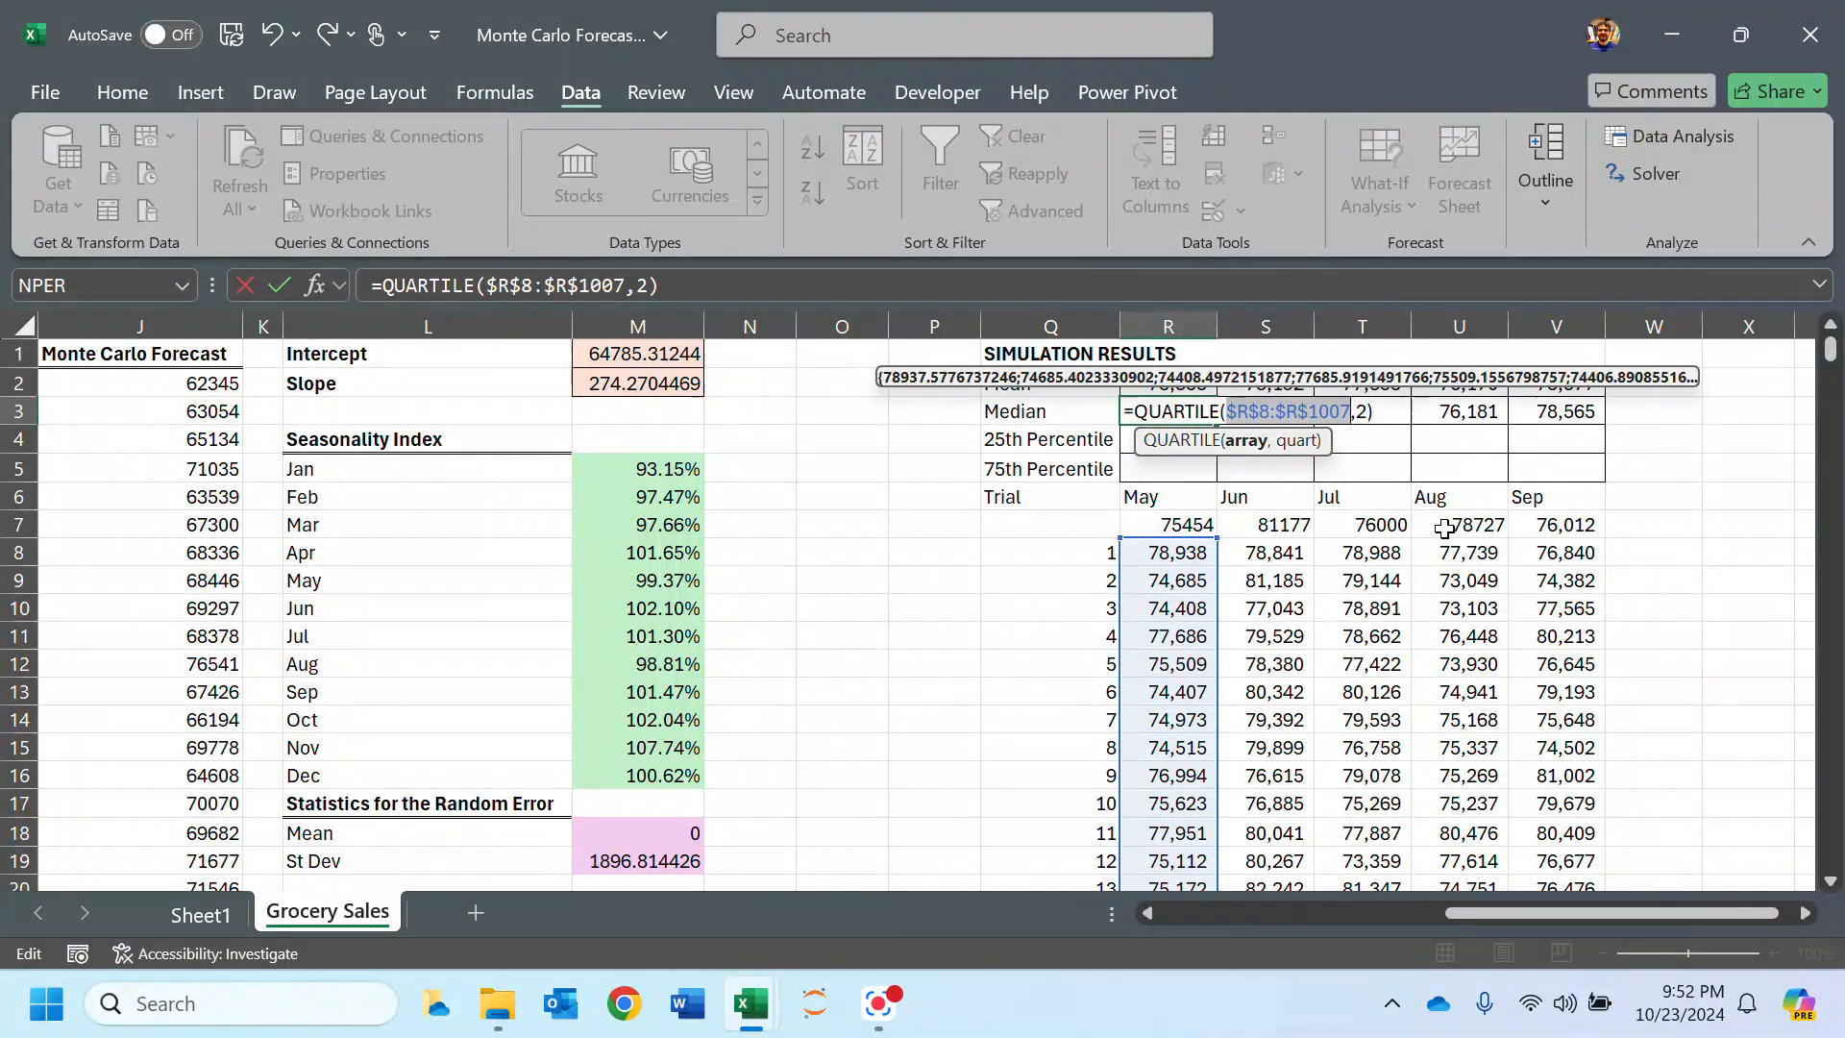
pyautogui.press('Return')
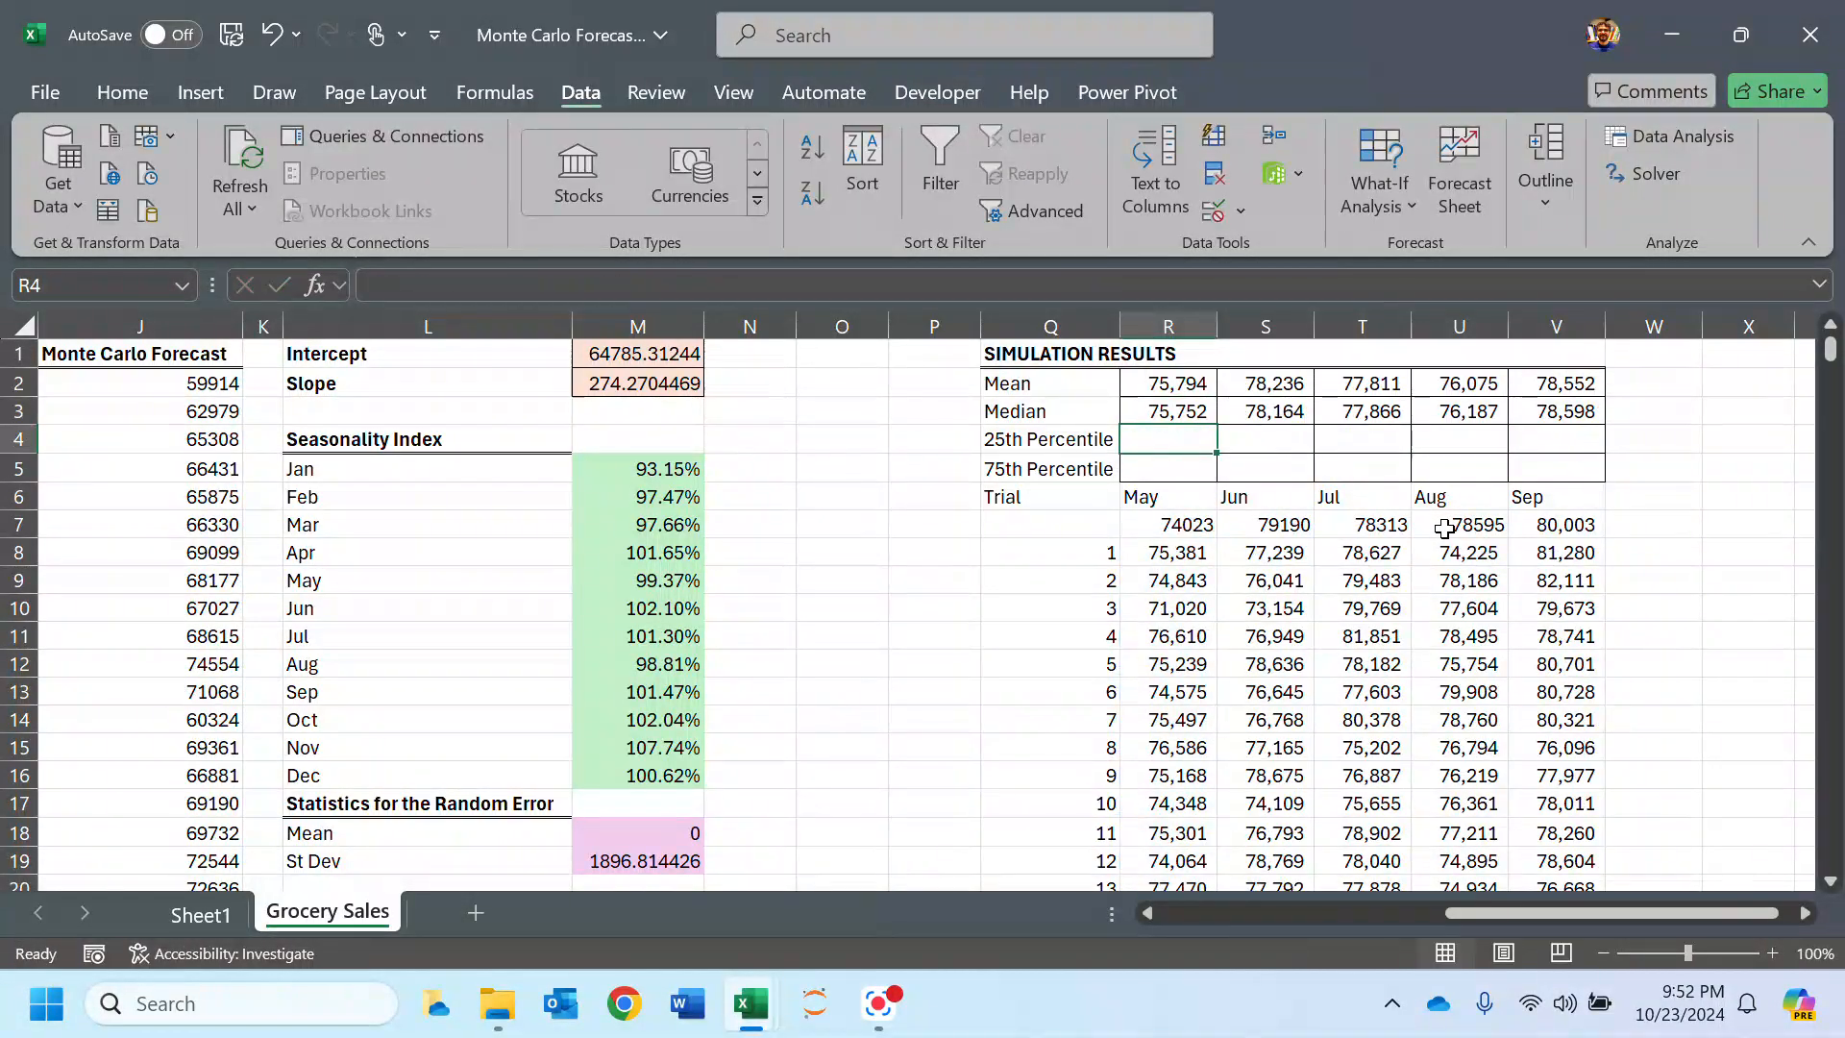
# Step: Copy the May median formula across R4:V5 and set the quartile argument in R4 to 1 for the 25th percentile
pyautogui.click(1160, 411)
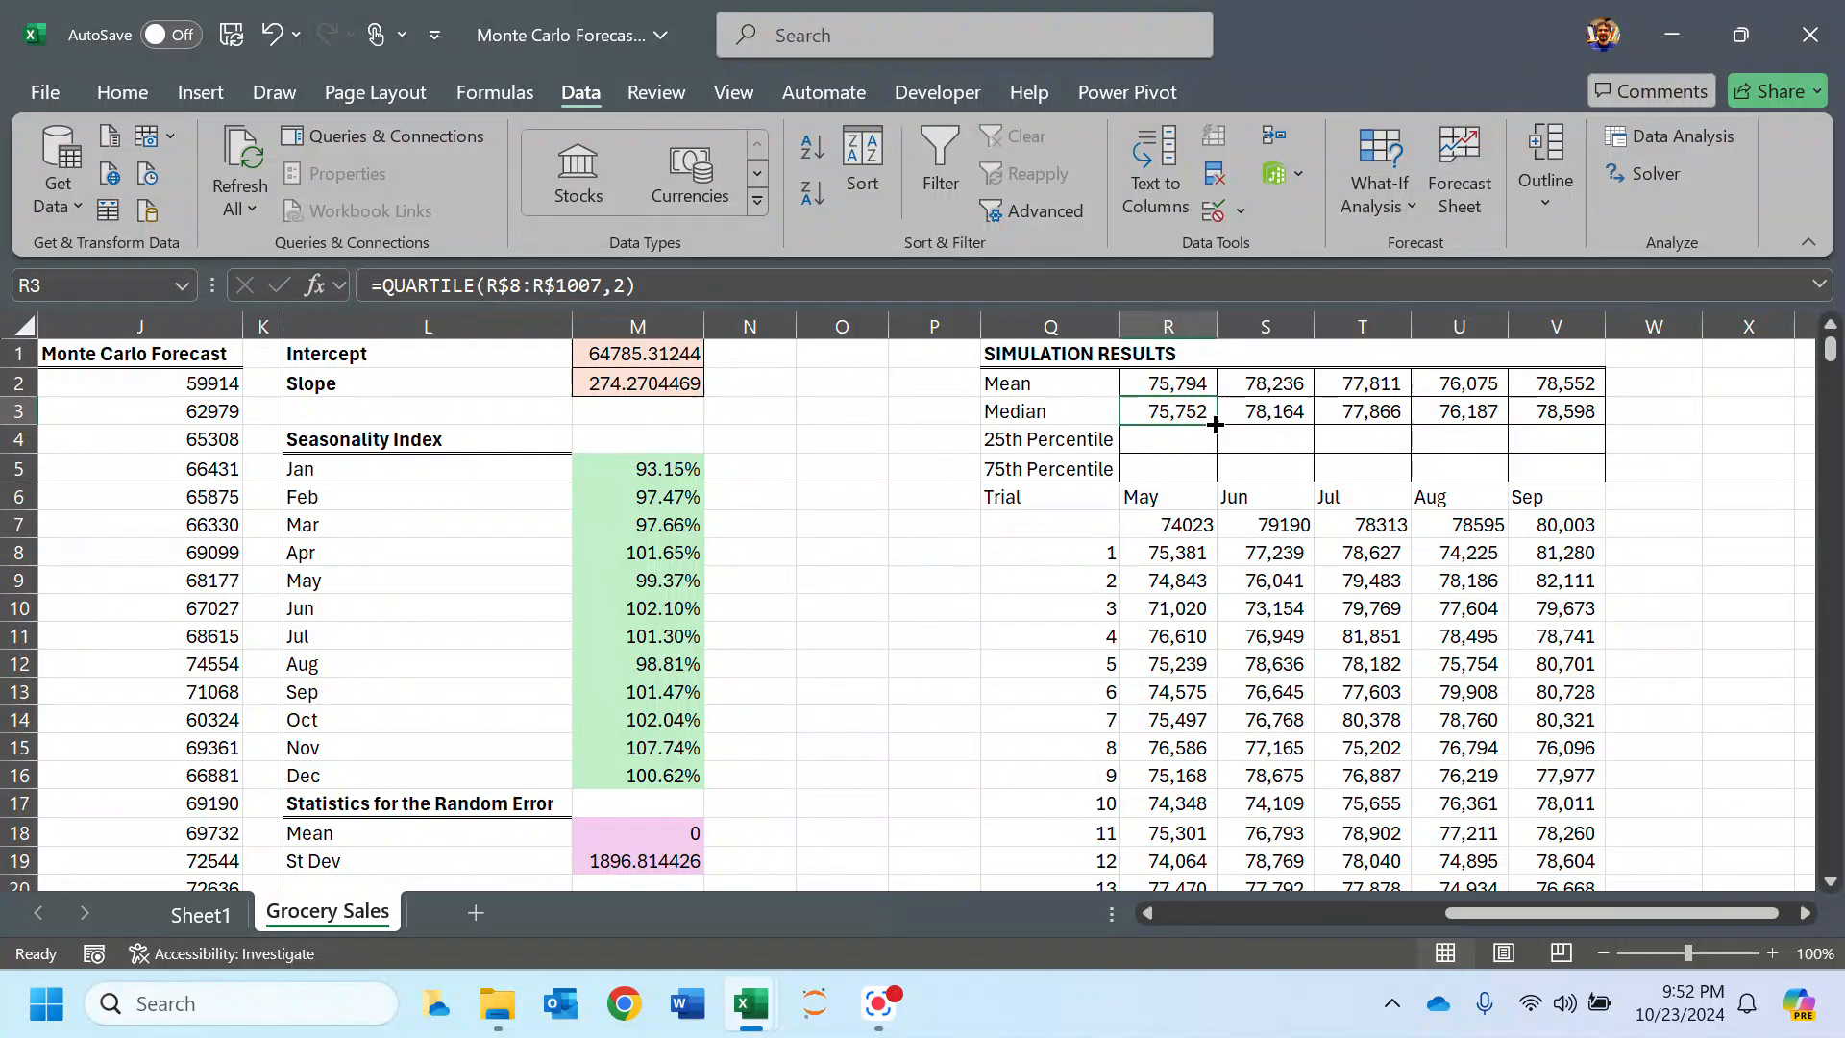
pyautogui.moveTo(1215, 423); pyautogui.dragTo(1605, 491)
pyautogui.doubleClick(1196, 437)
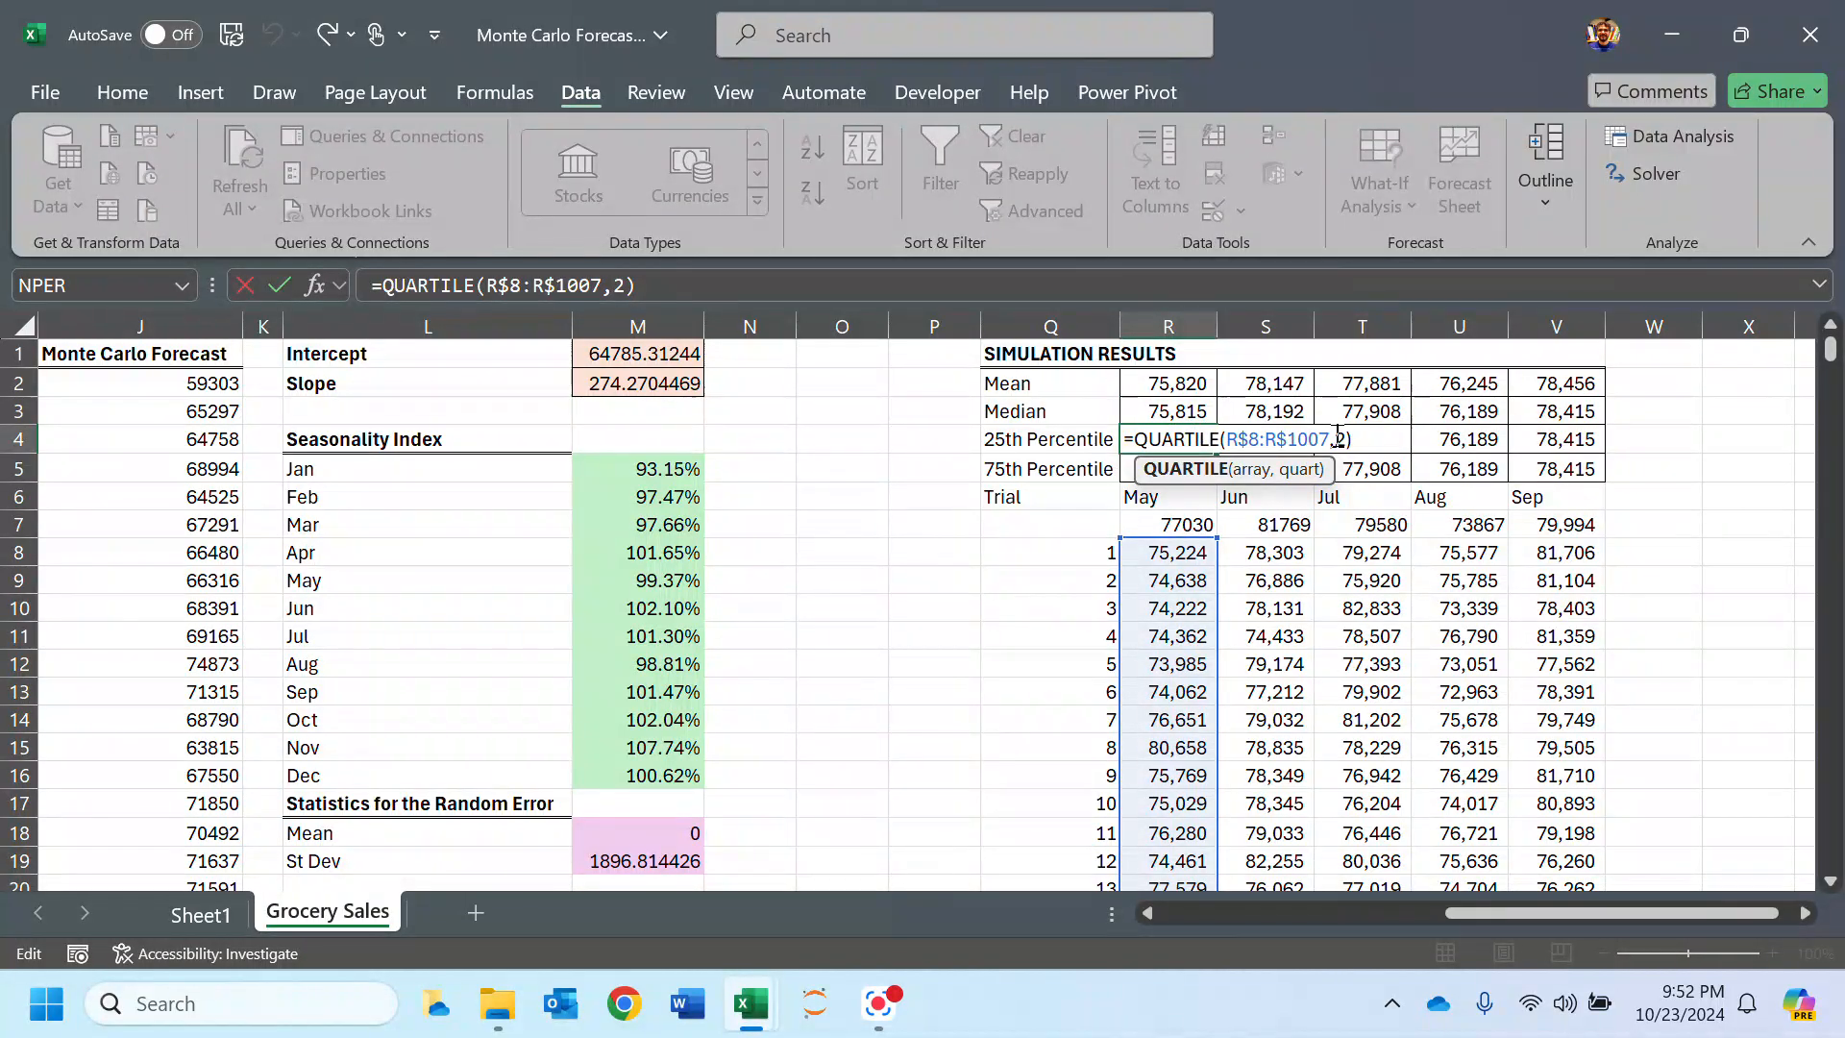
pyautogui.moveTo(1348, 439); pyautogui.dragTo(1349, 440)
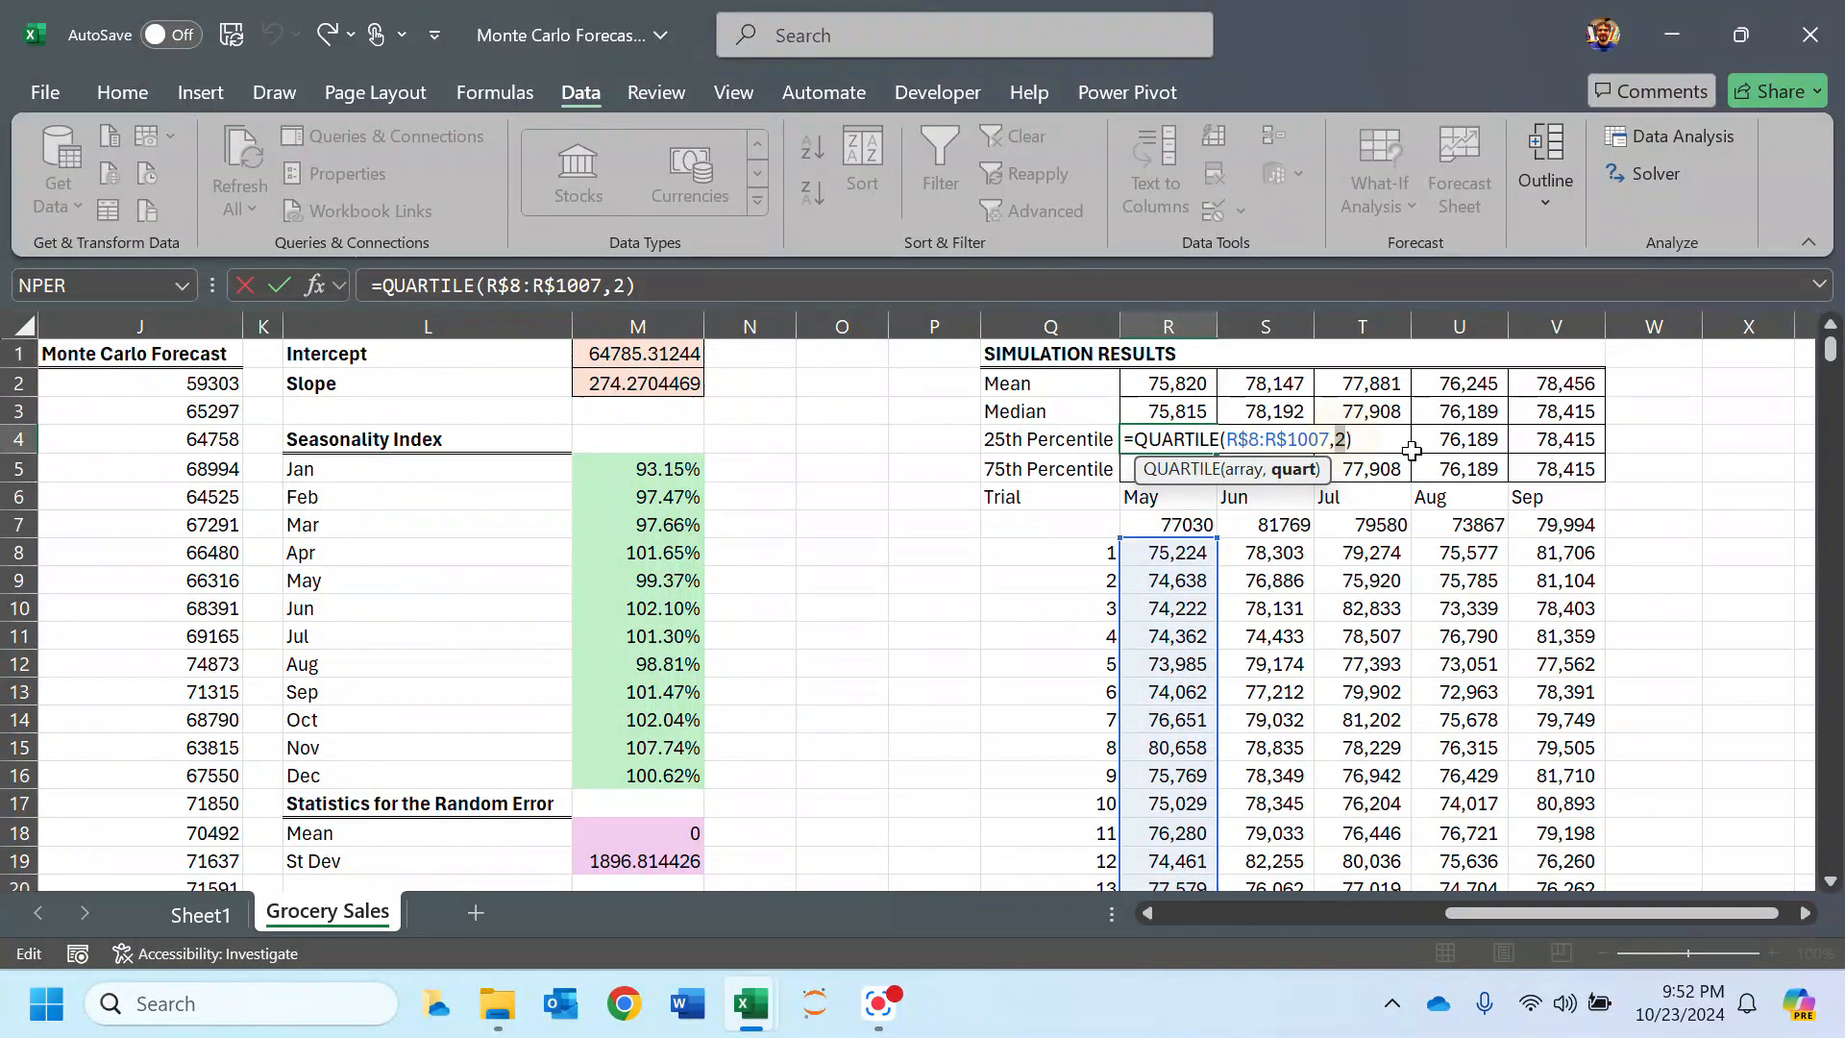
pyautogui.write('1')
pyautogui.press('Return')
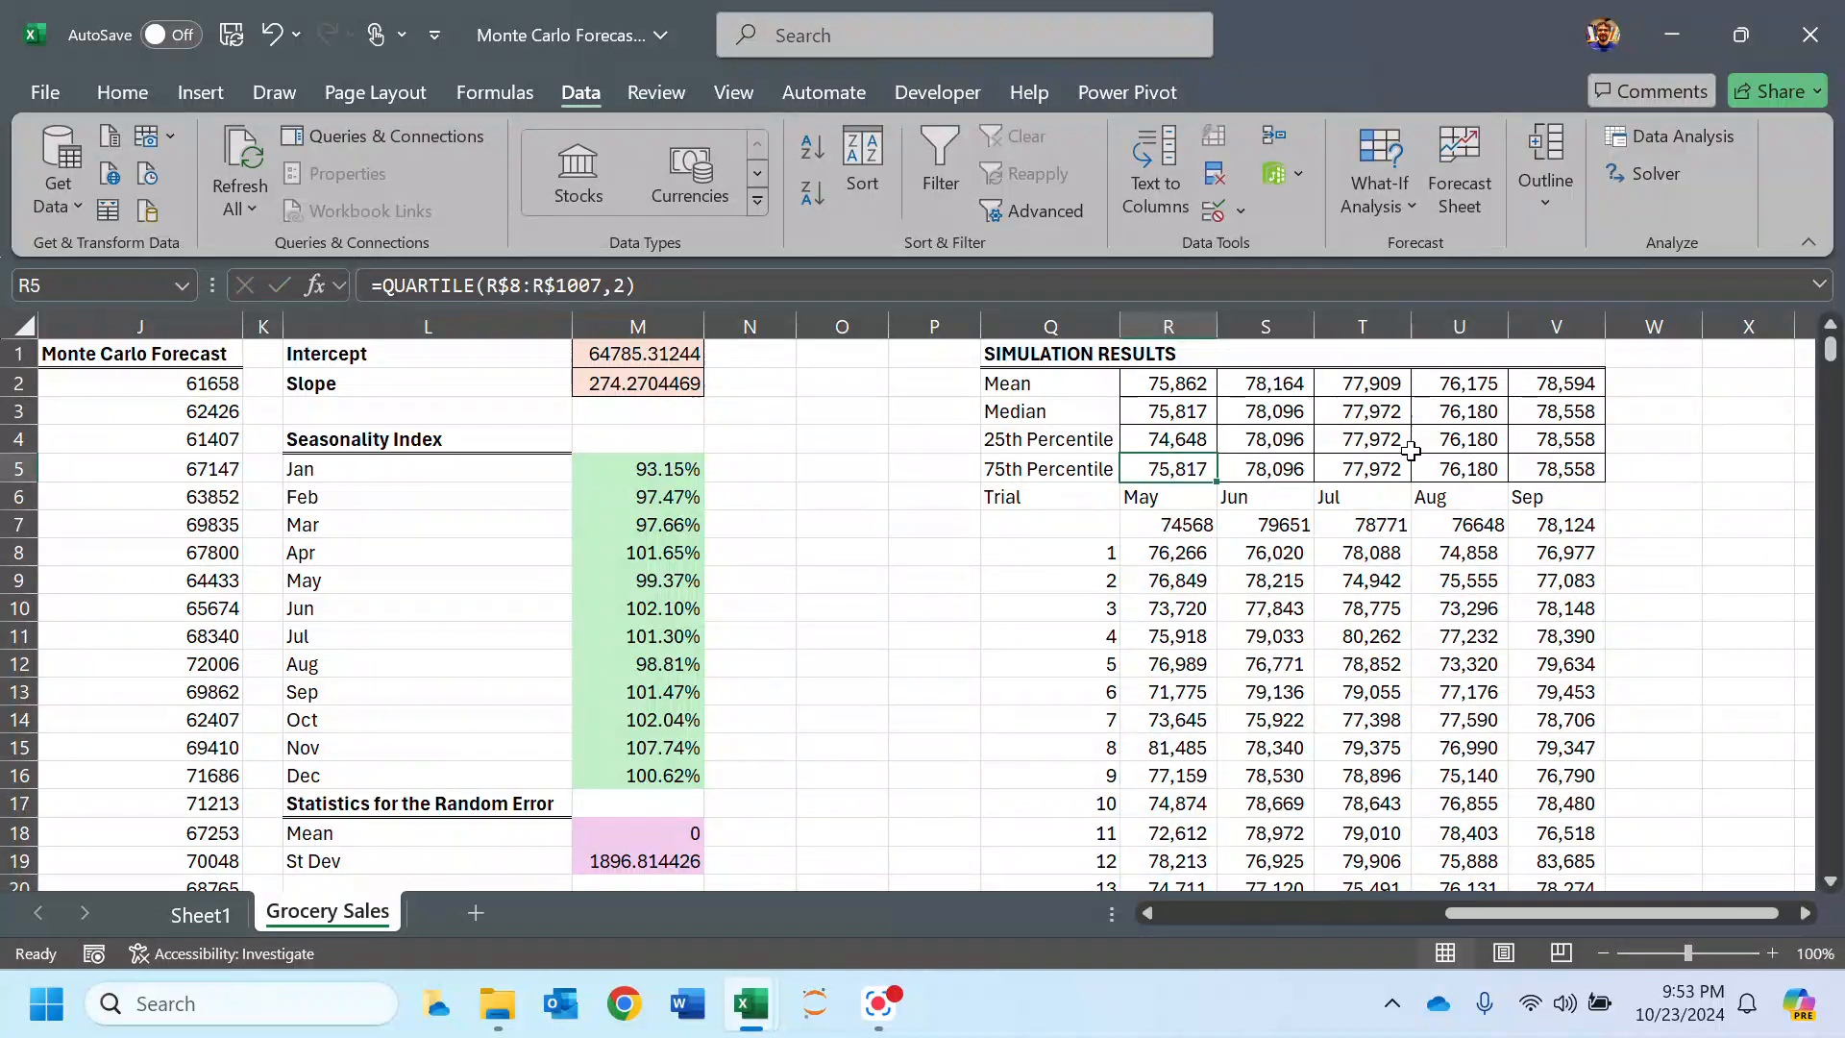
# Step: Copy the 25th percentile formula from R4 across to V4 and check the references in the September formula
pyautogui.click(1174, 441)
pyautogui.moveTo(1216, 452); pyautogui.dragTo(1566, 450)
pyautogui.doubleClick(1580, 440)
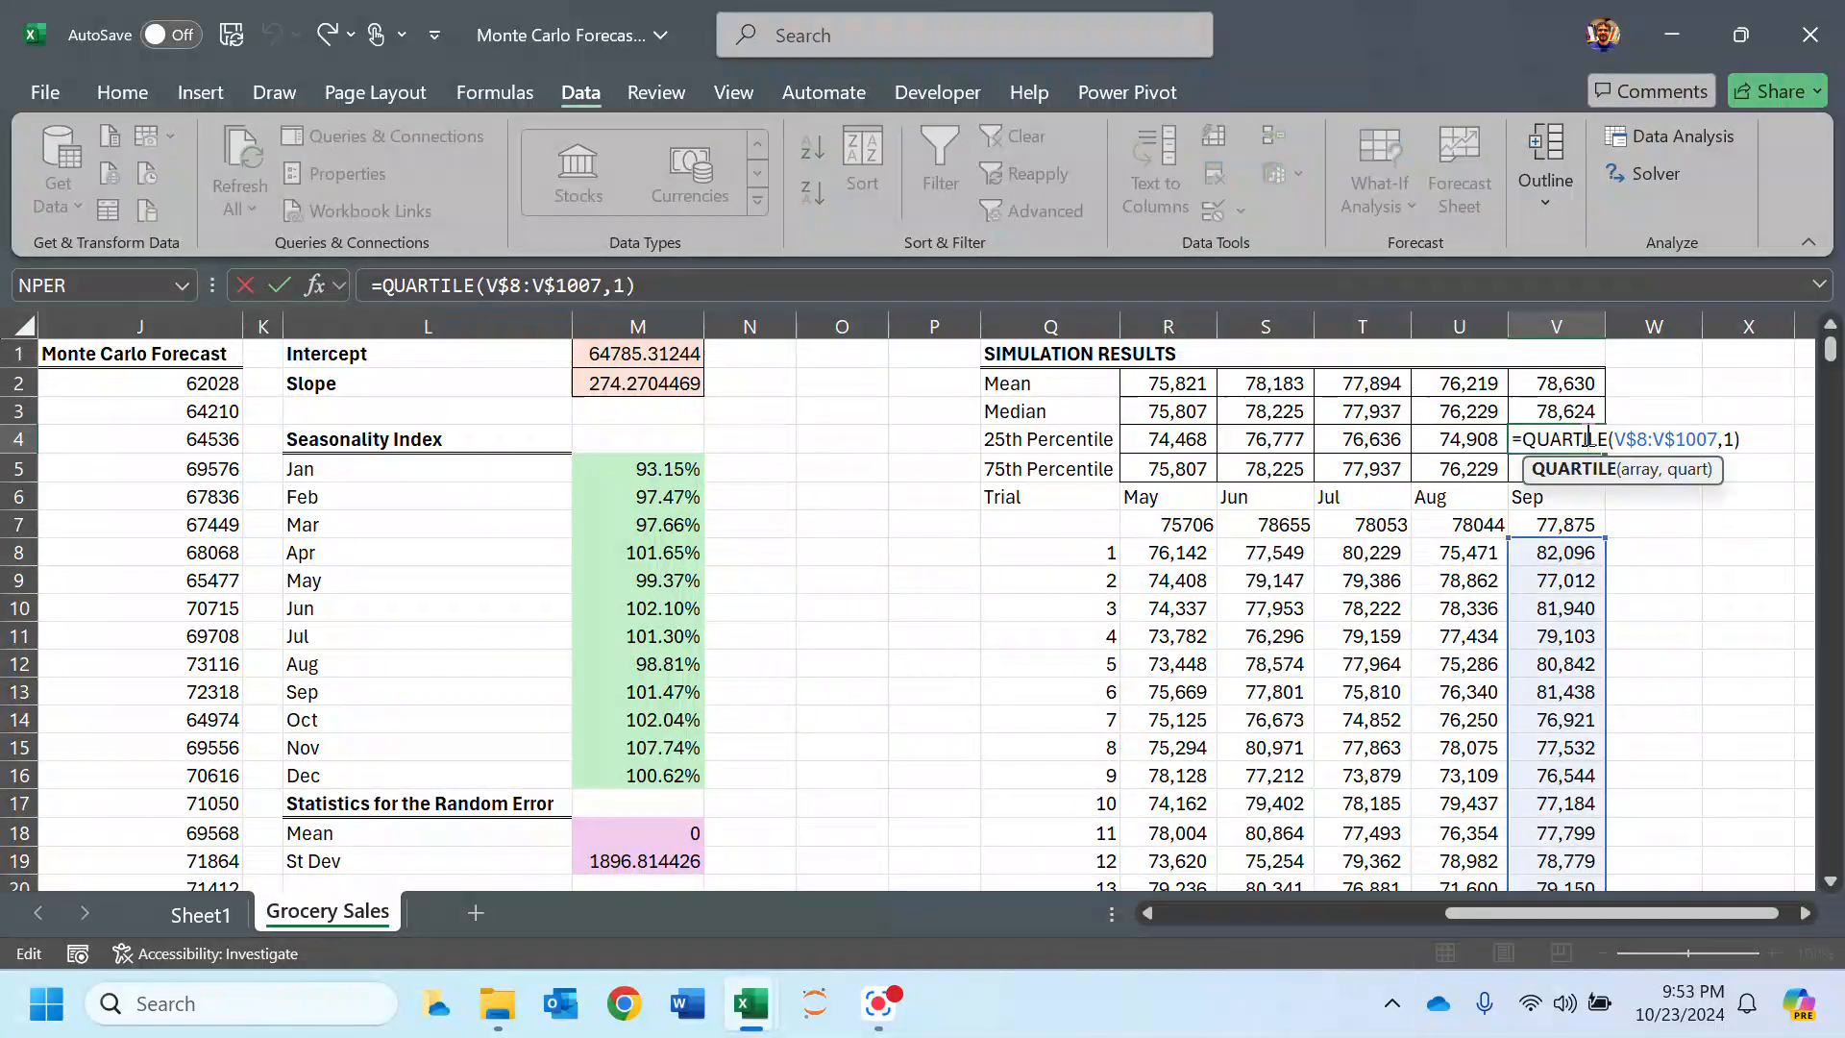
pyautogui.press('Escape')
# Step: Set the quartile argument in R5 to 3 for the 75th percentile and copy the formula across to V5
pyautogui.doubleClick(1191, 471)
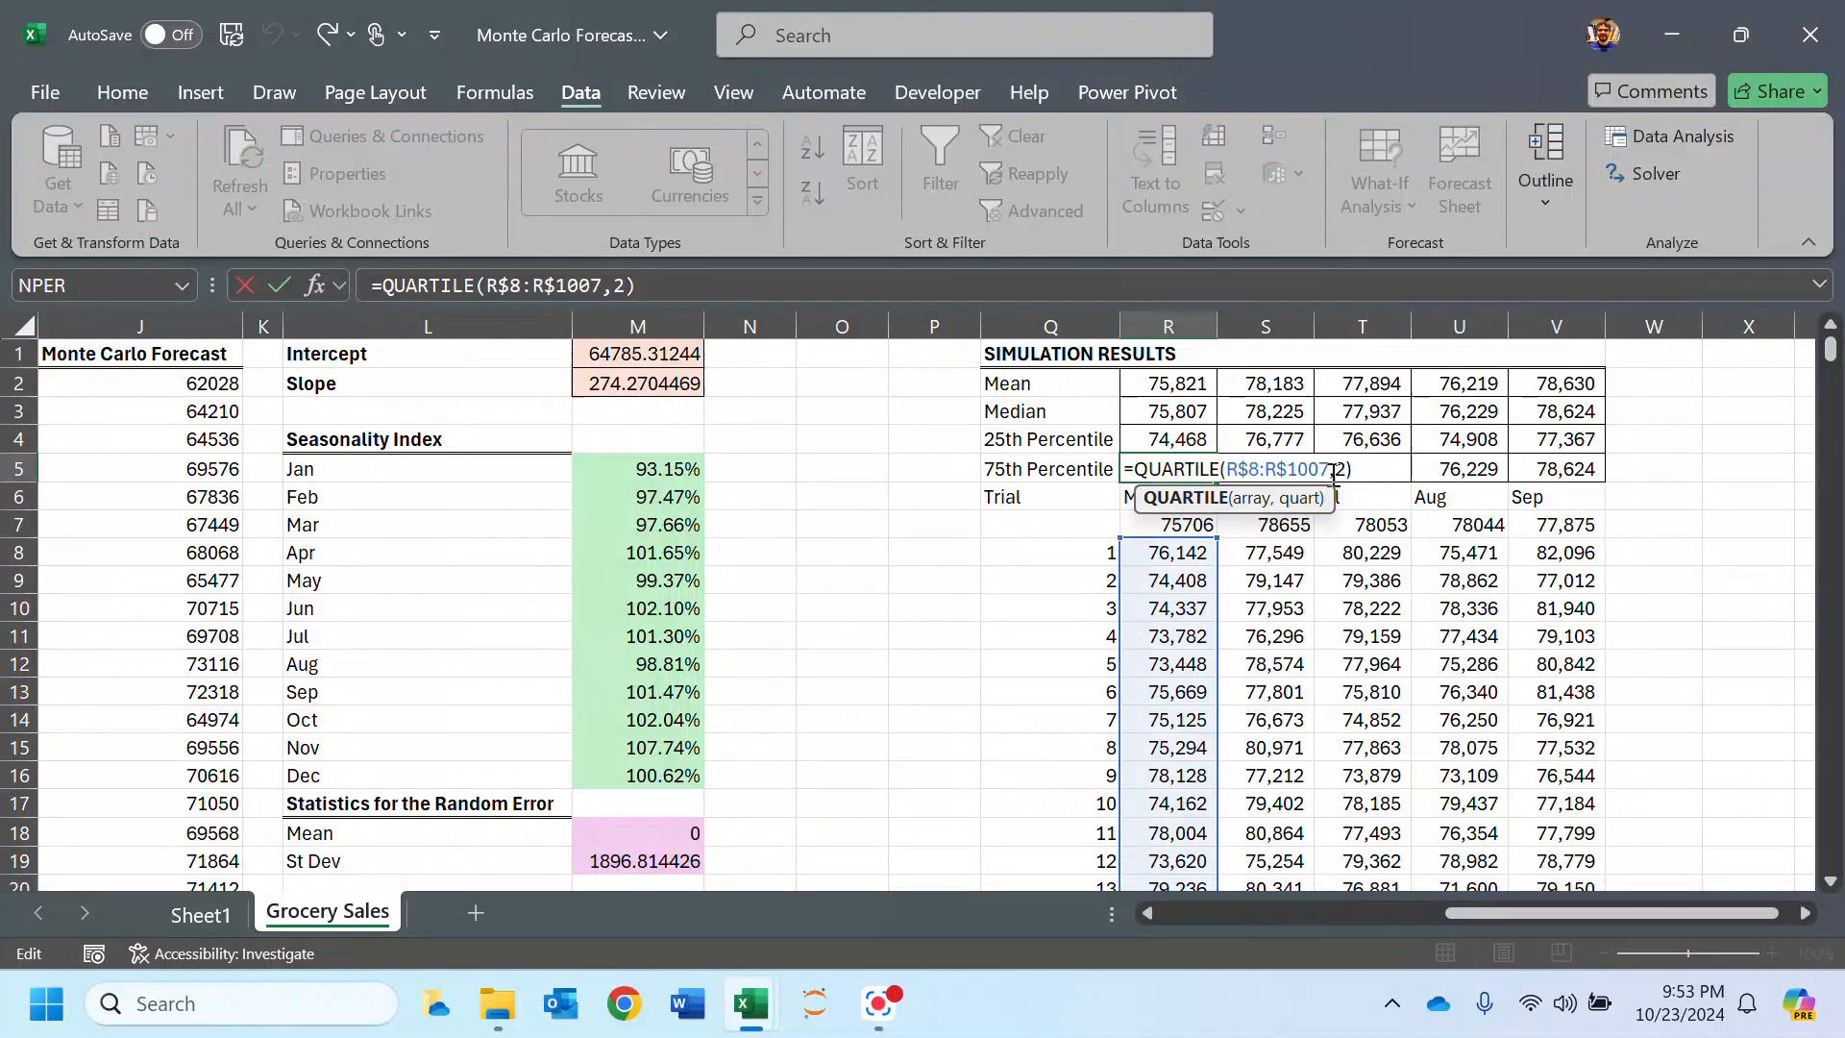
pyautogui.press('BackSpace')
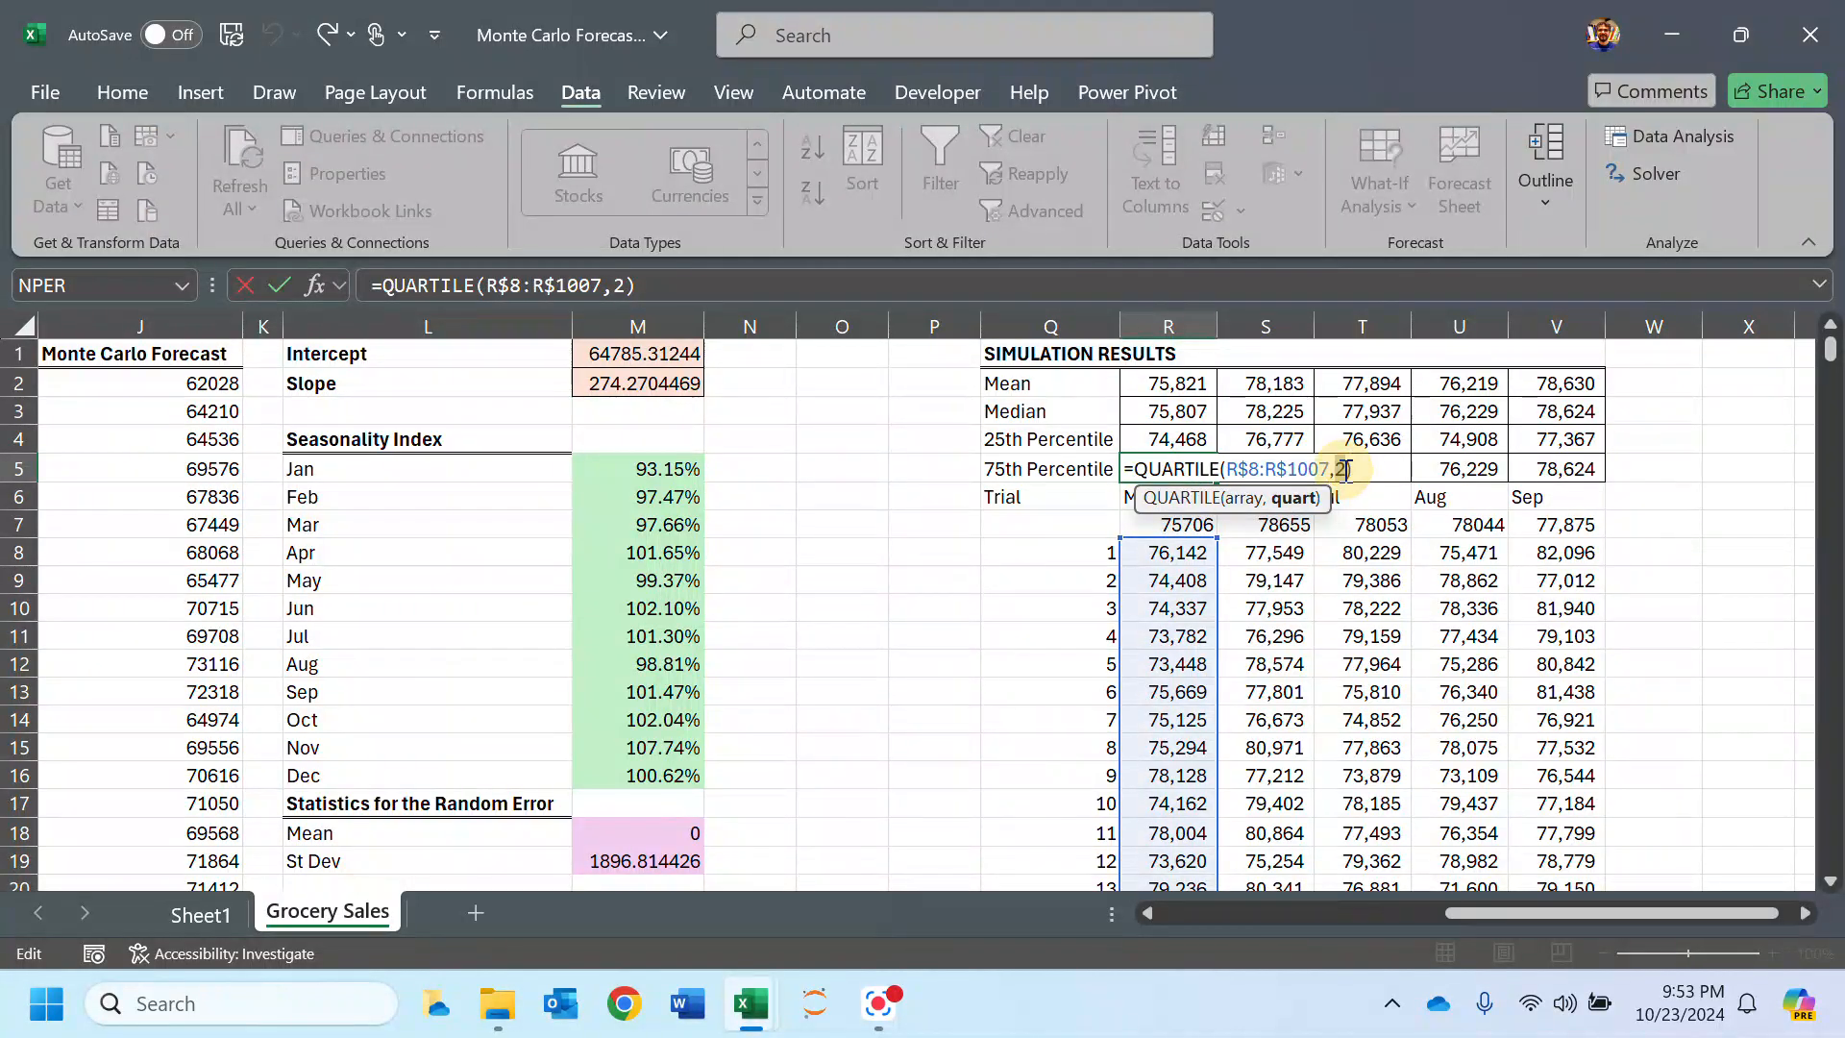
pyautogui.write('3')
pyautogui.press('Return')
pyautogui.click(1185, 469)
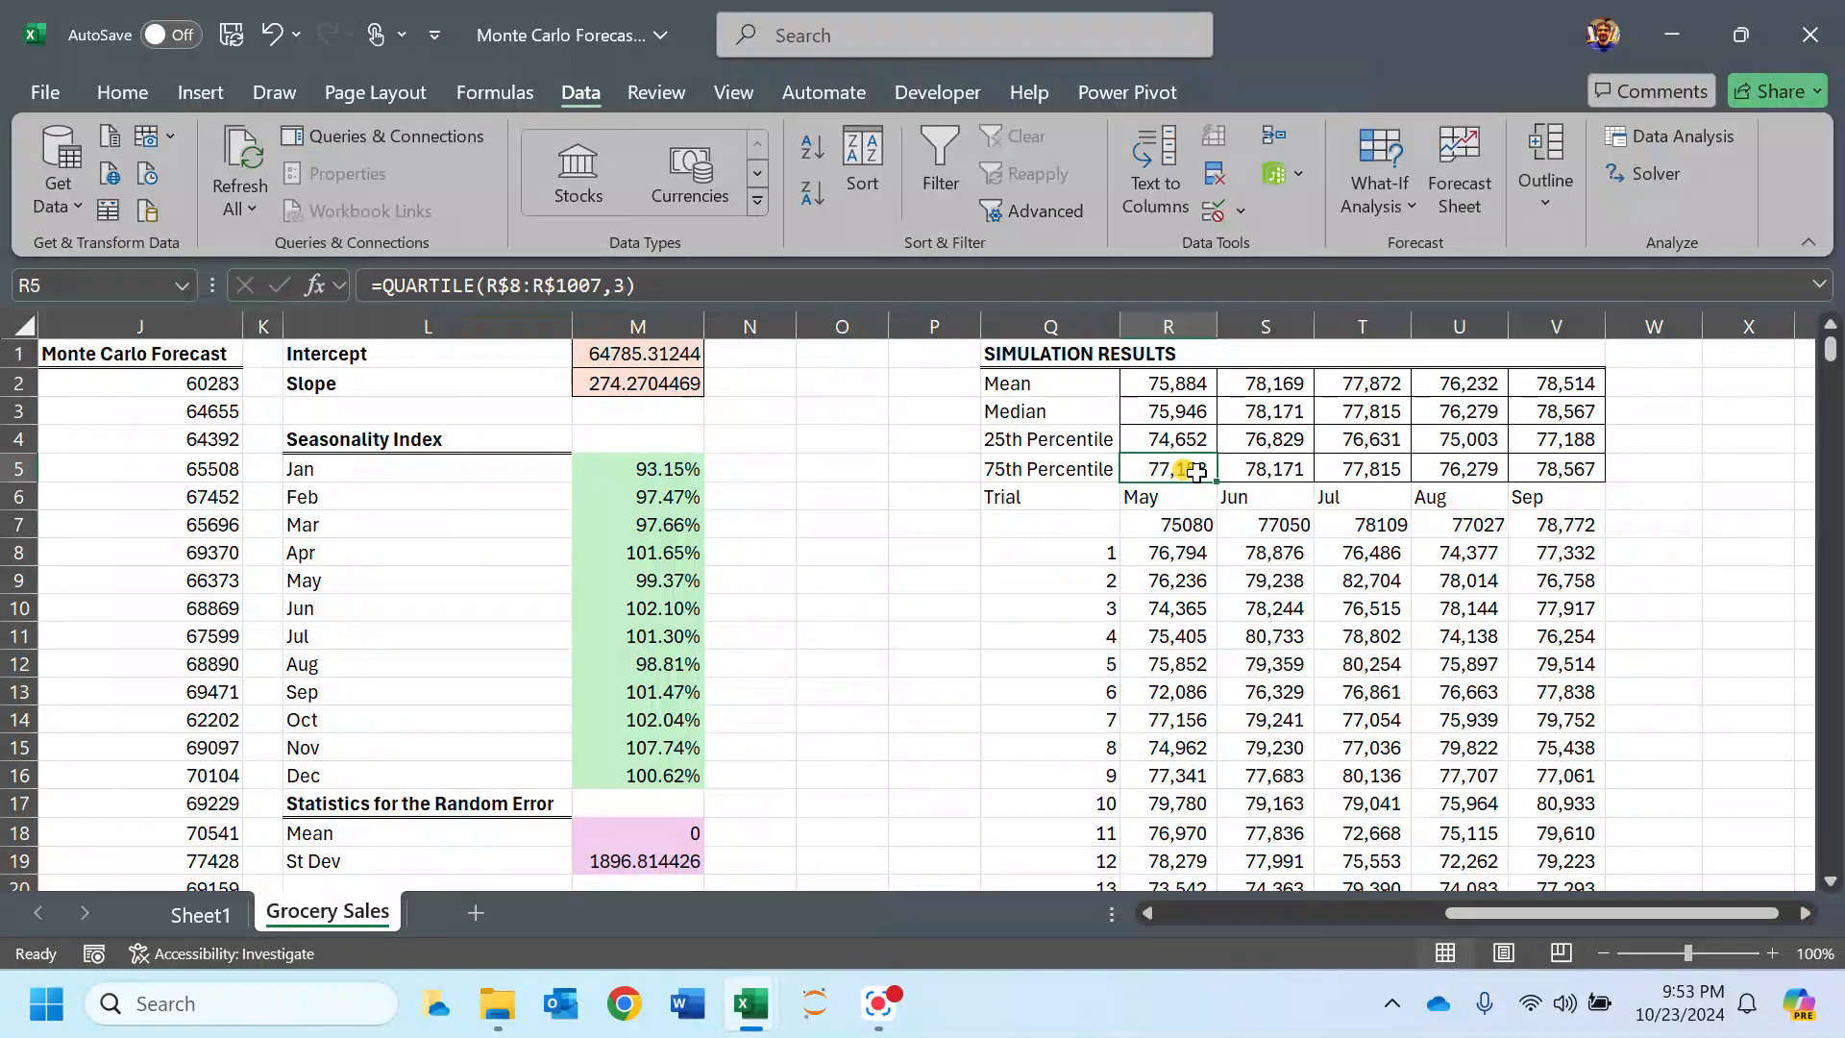
pyautogui.moveTo(1217, 481); pyautogui.dragTo(1613, 491)
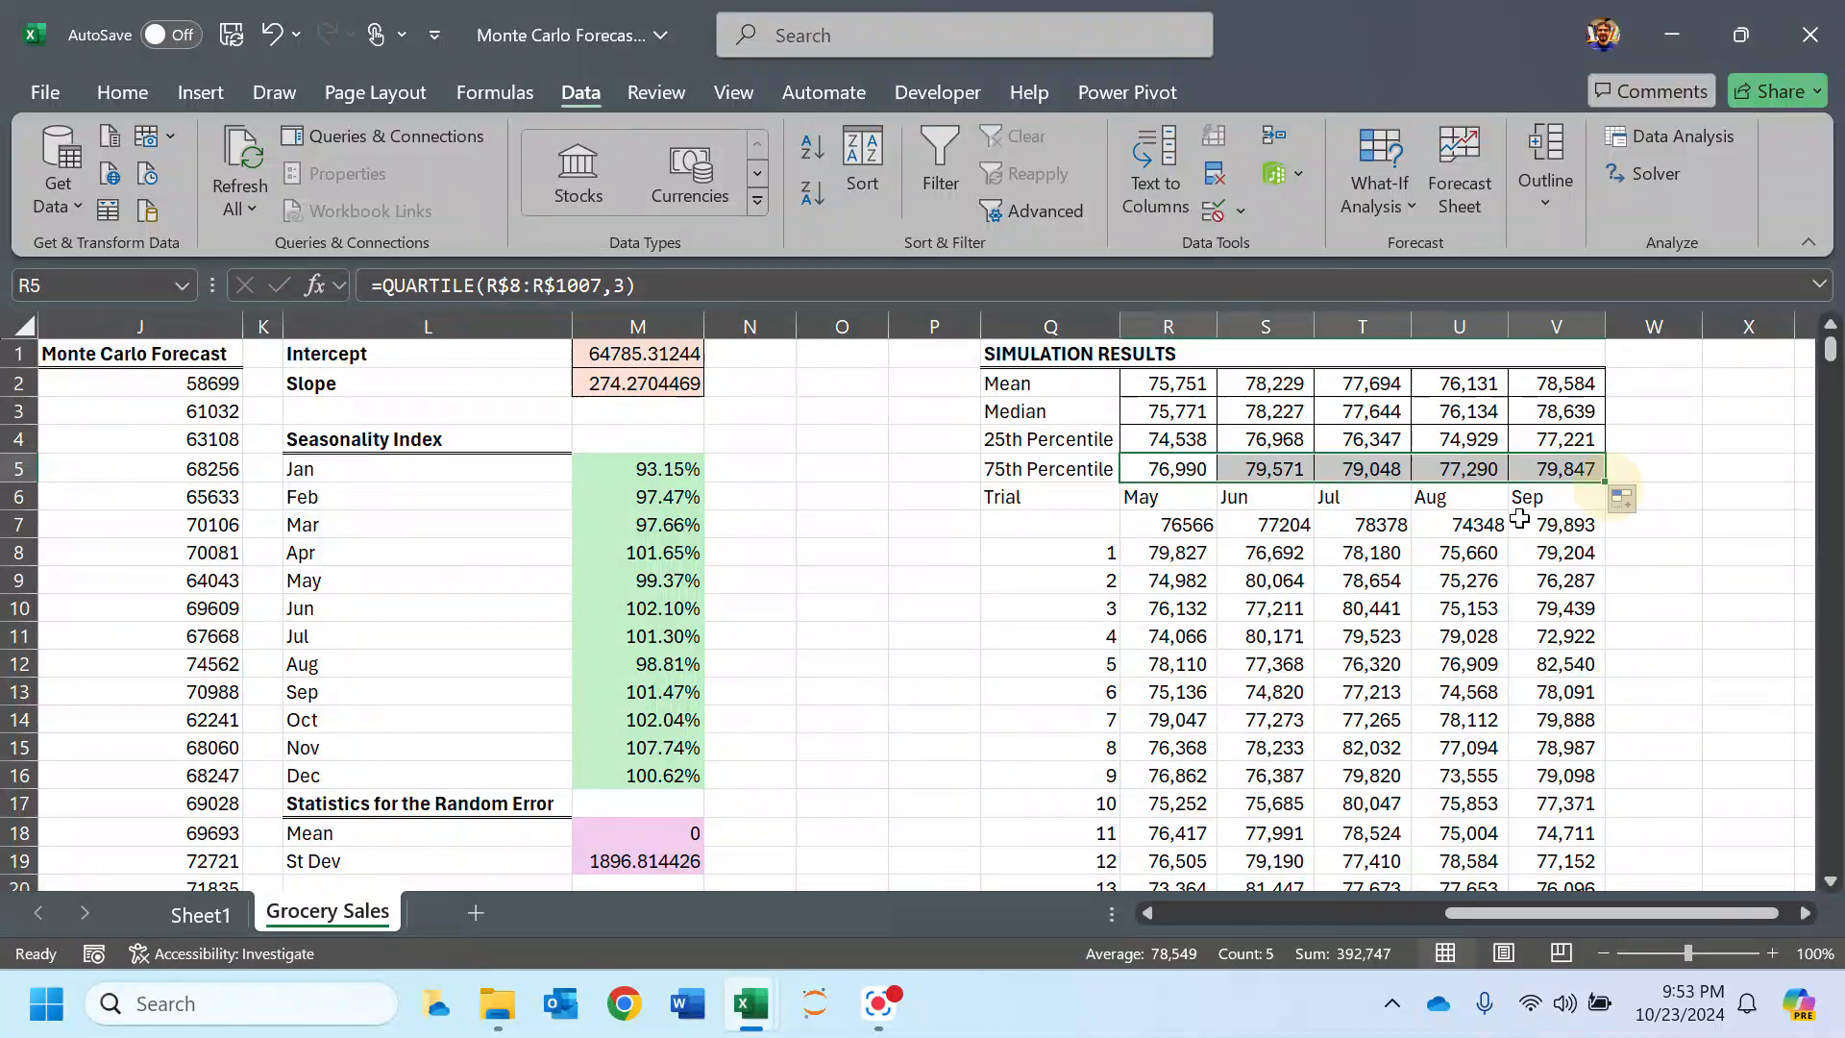
# Step: Plot the May trial results in R8:R1007 as a box and whisker chart, then delete the chart
pyautogui.click(1189, 547)
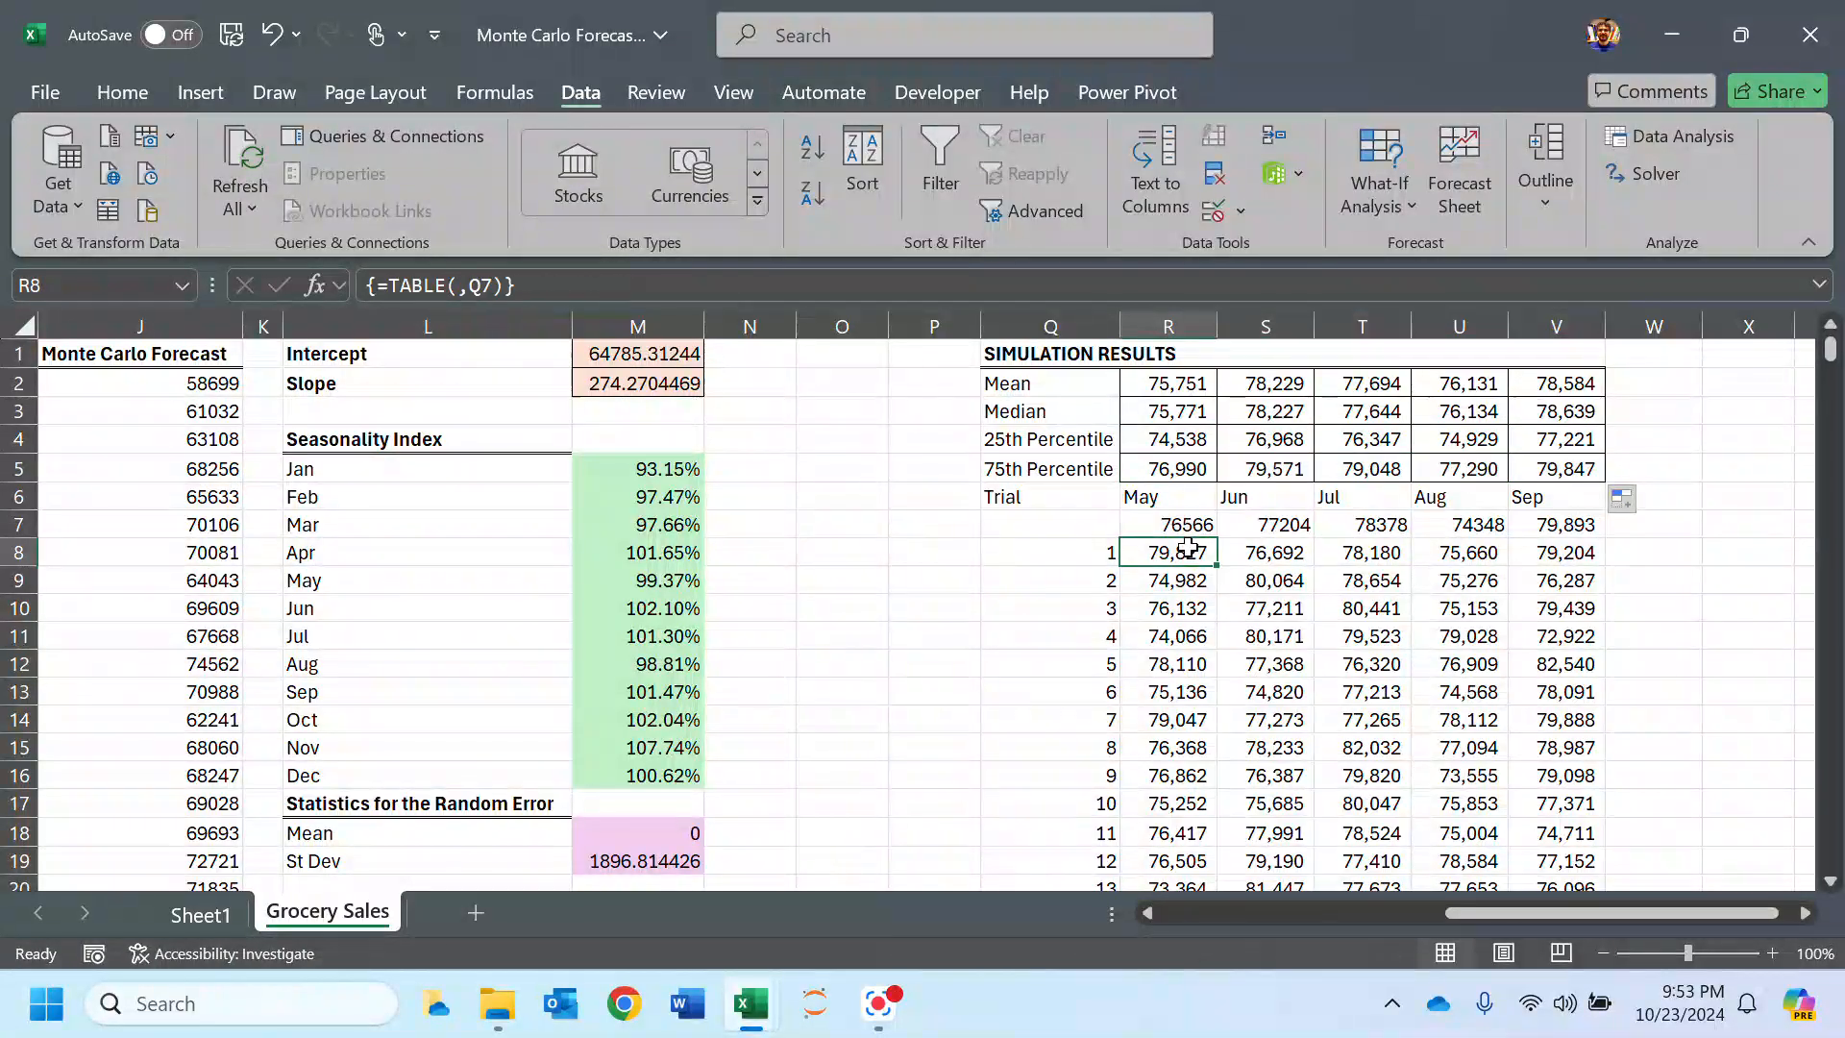
pyautogui.hotkey('ctrl', 'shift', 'Down')
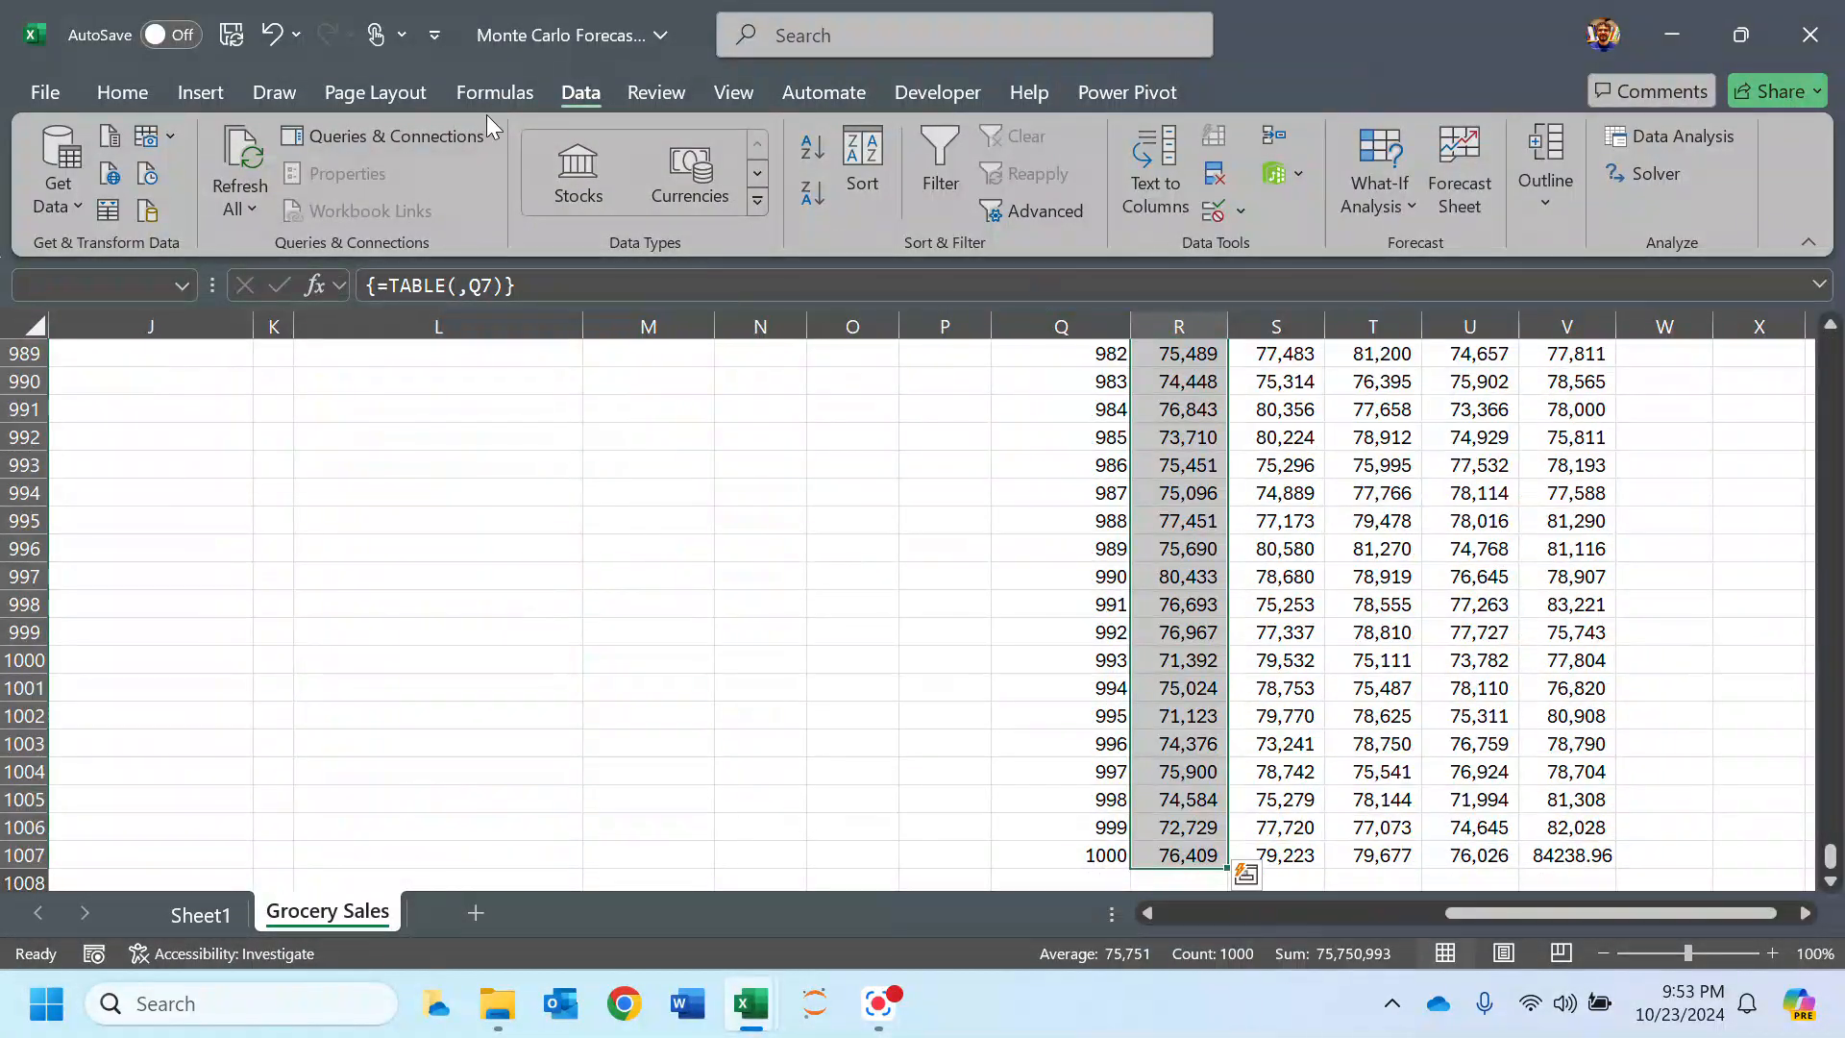
pyautogui.click(199, 91)
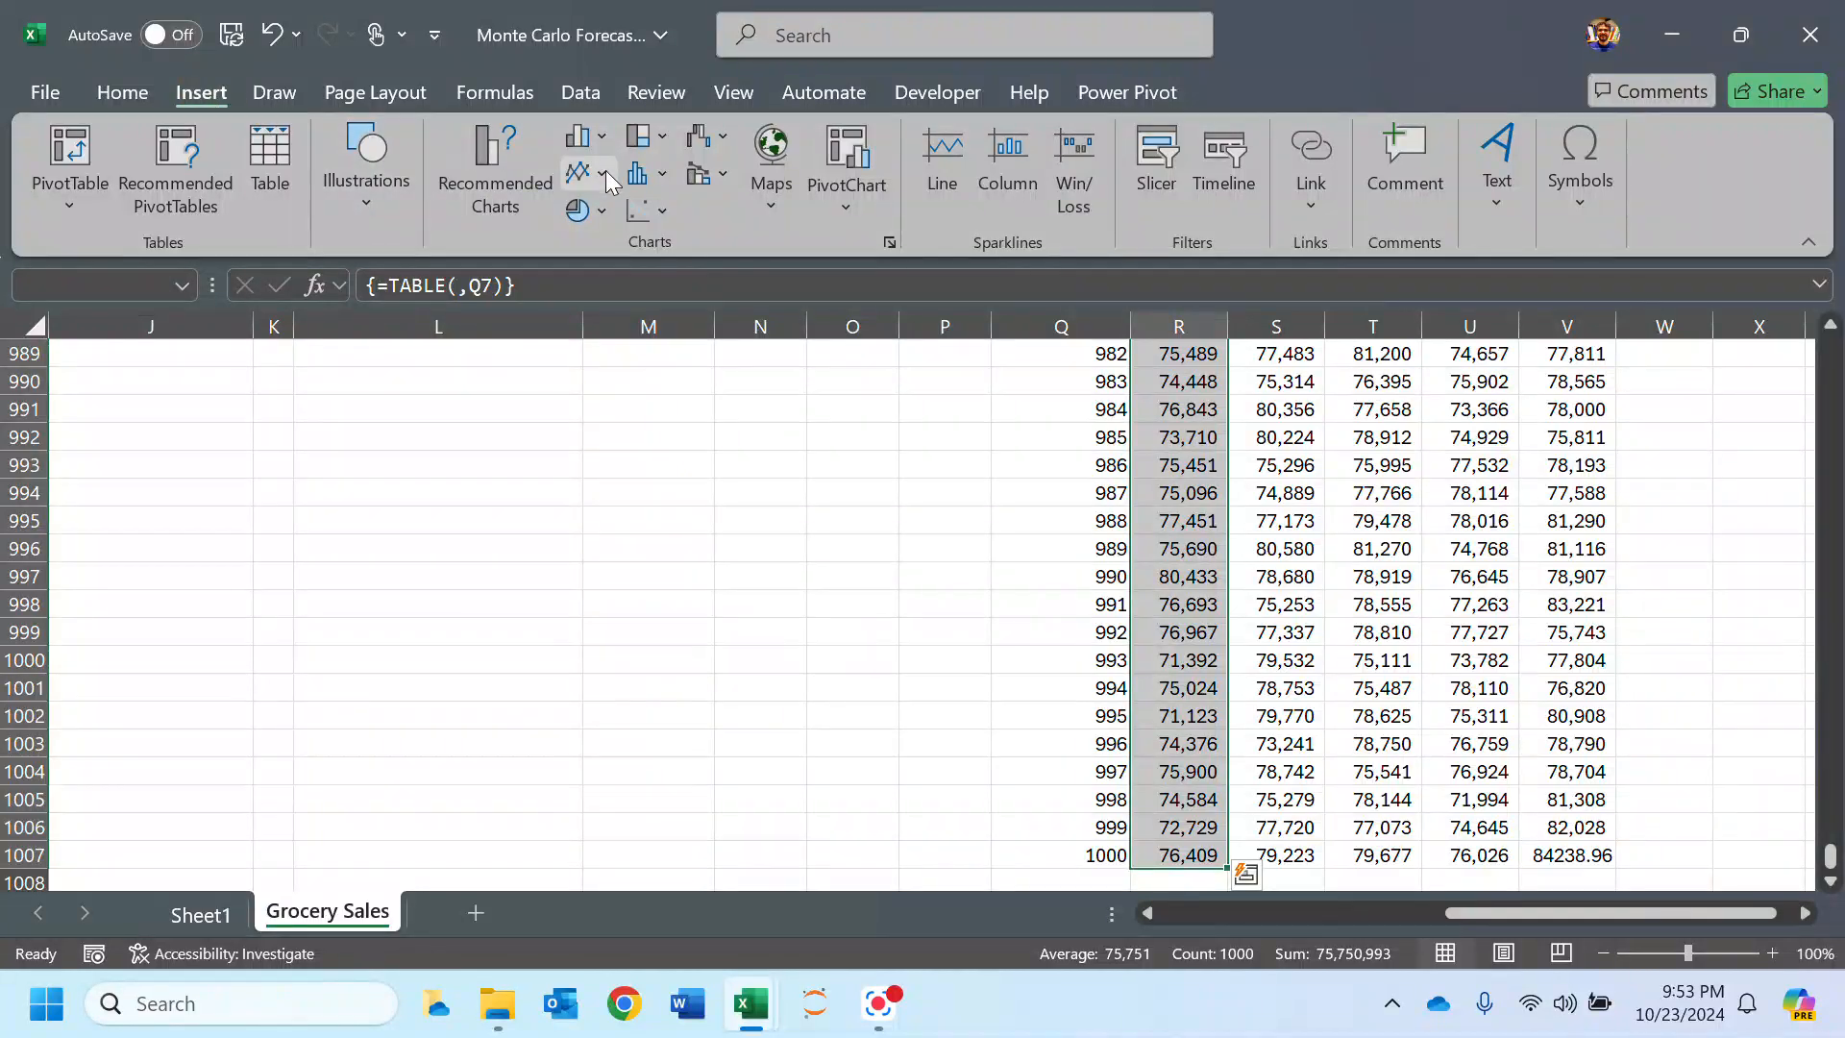
pyautogui.click(645, 181)
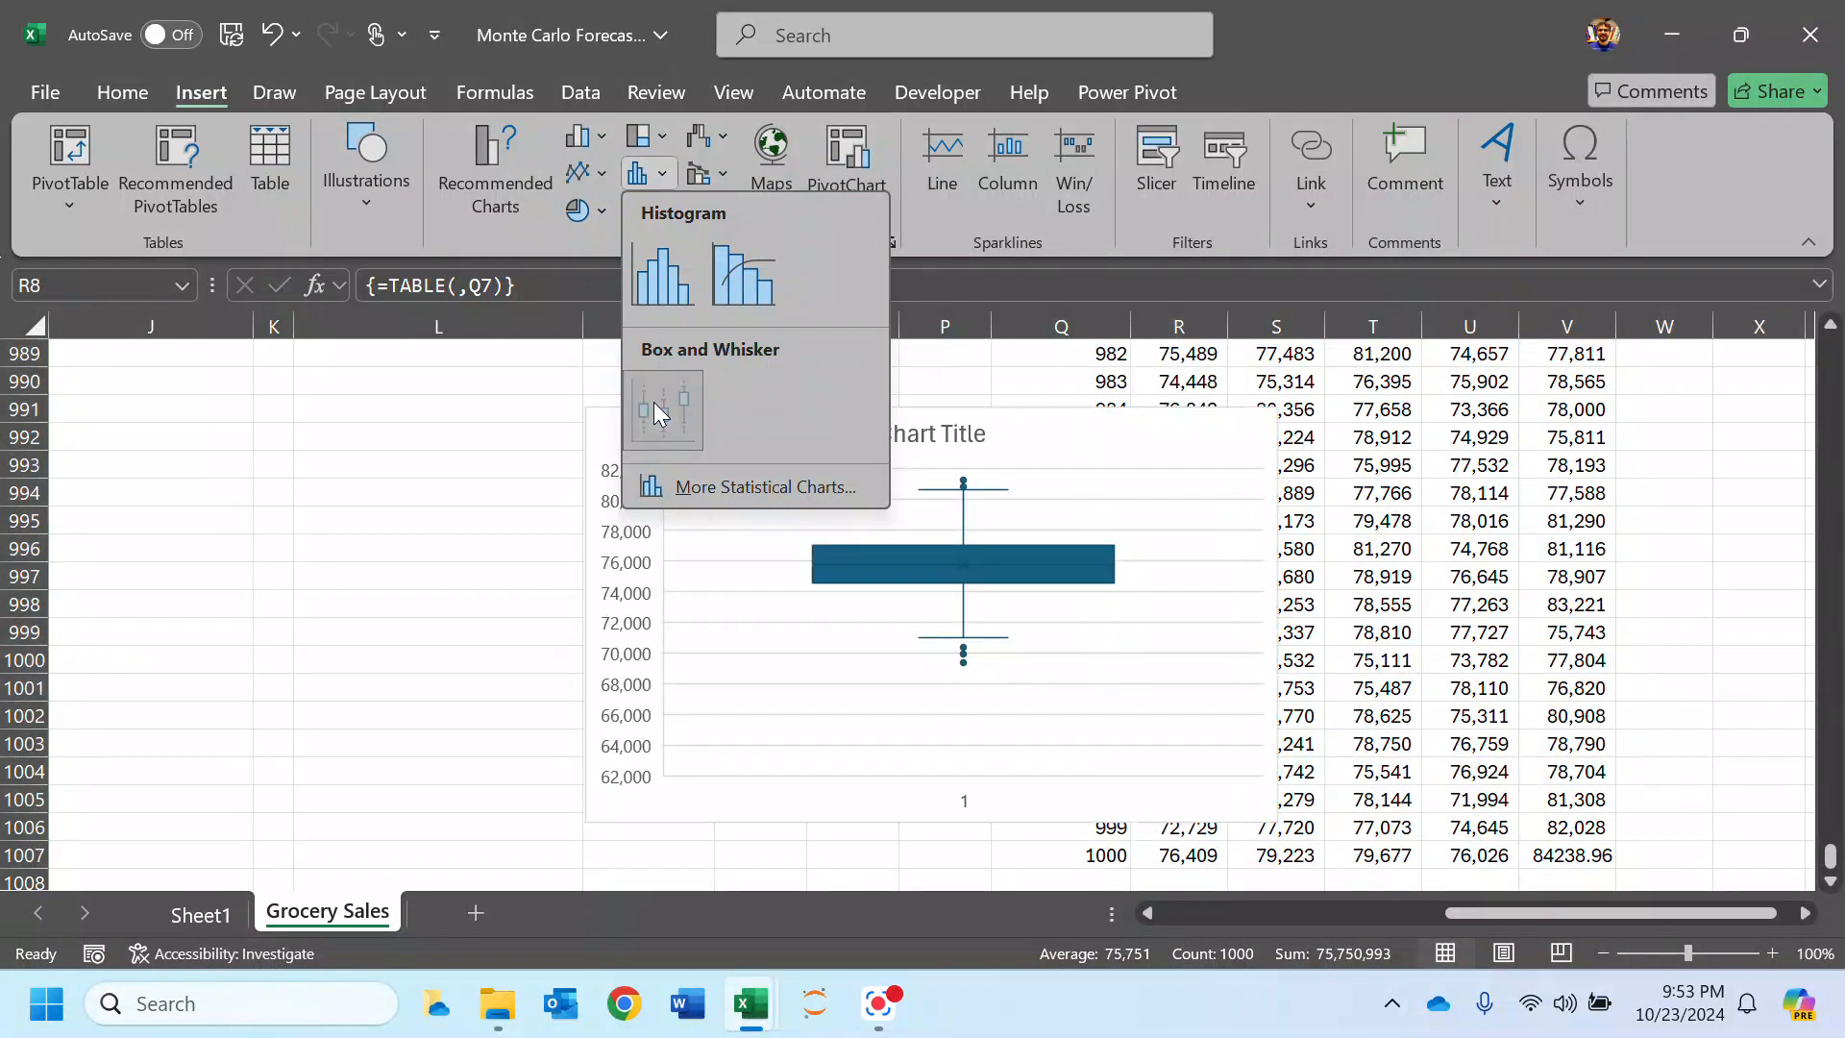
pyautogui.click(657, 407)
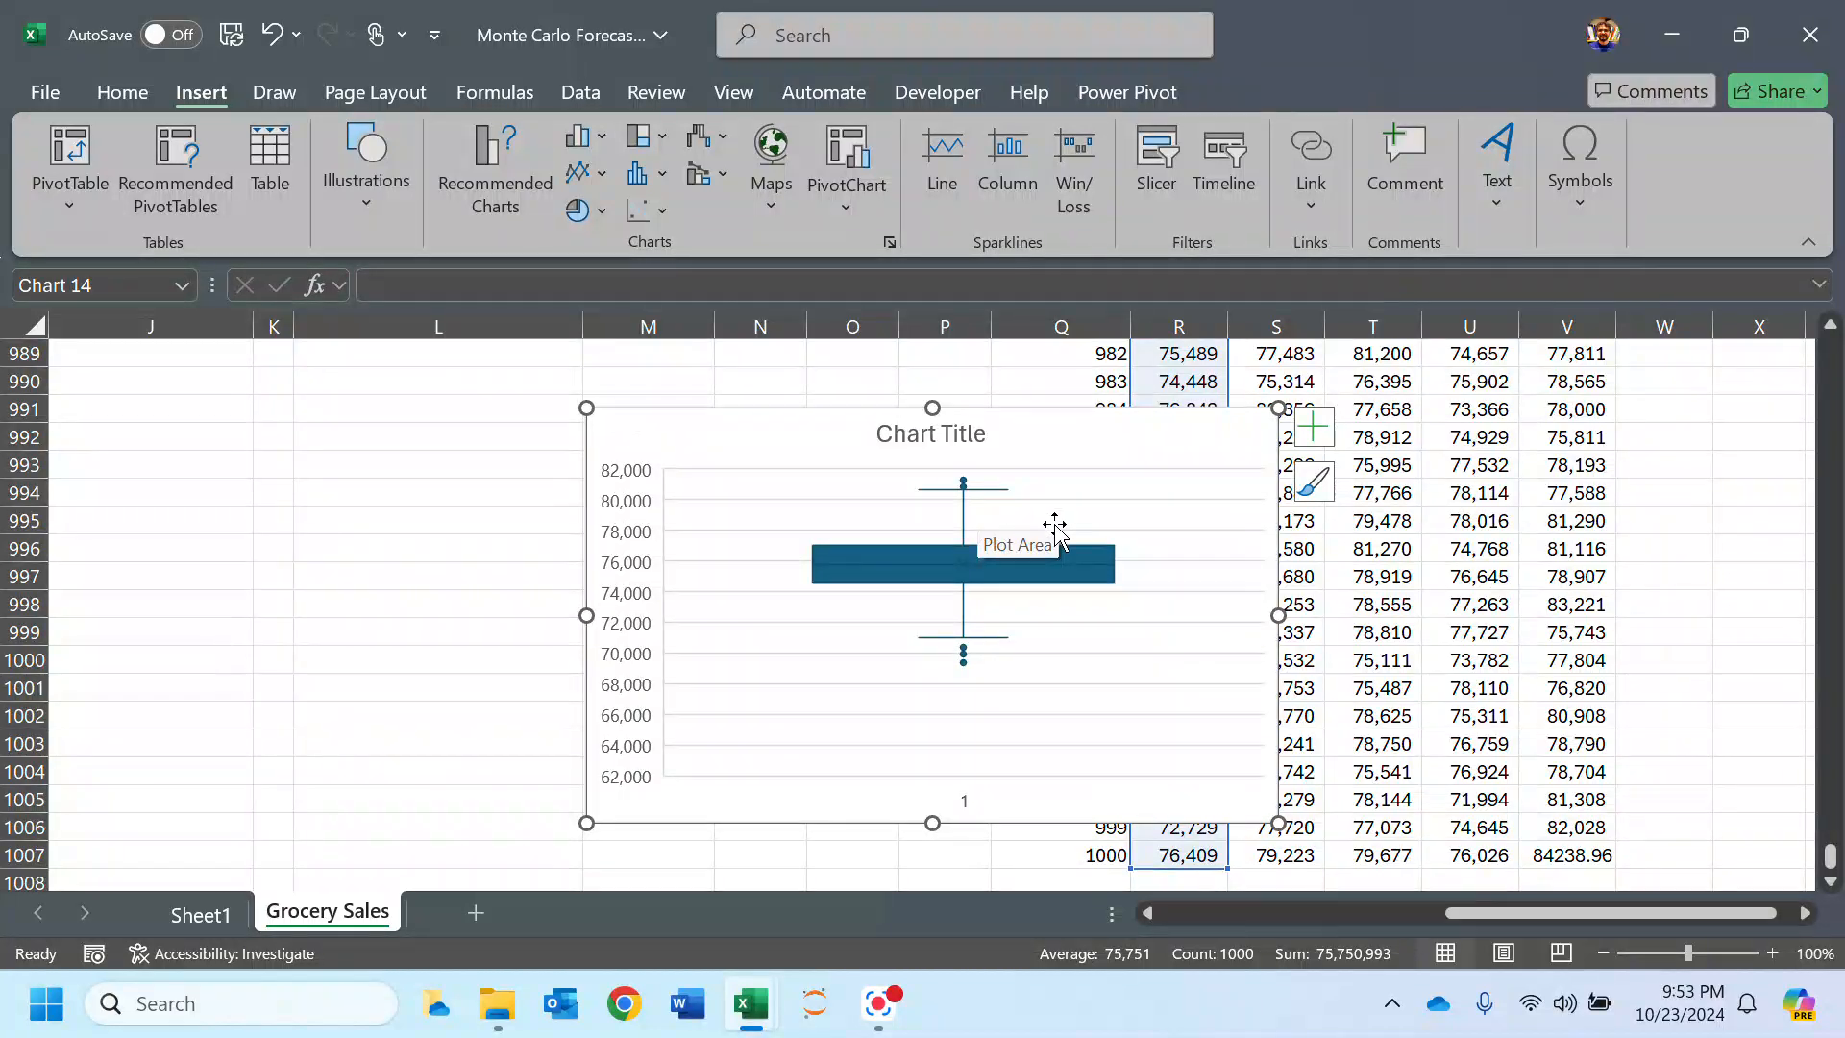
pyautogui.click(1065, 415)
pyautogui.press('Delete')
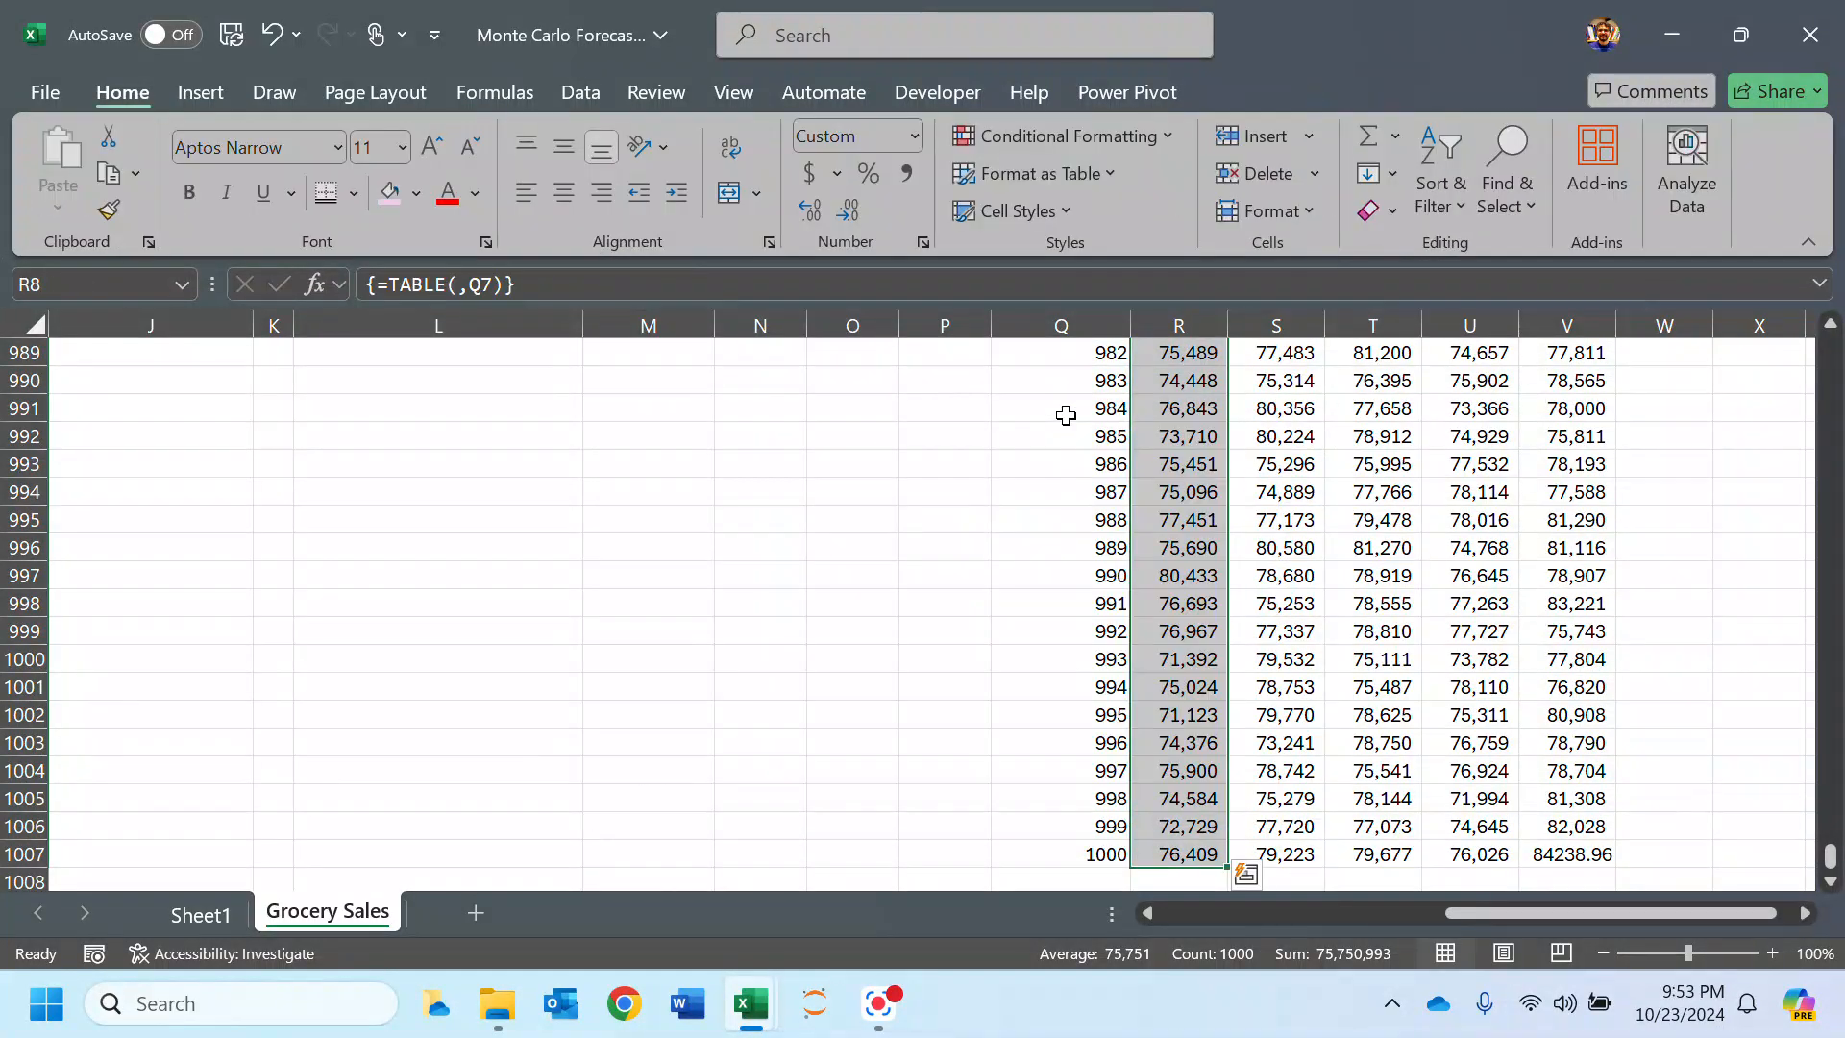
# Step: Review the May mean in R2 and the 25th and 75th percentiles in R4:R5
pyautogui.moveTo(1837, 858); pyautogui.dragTo(1758, 856)
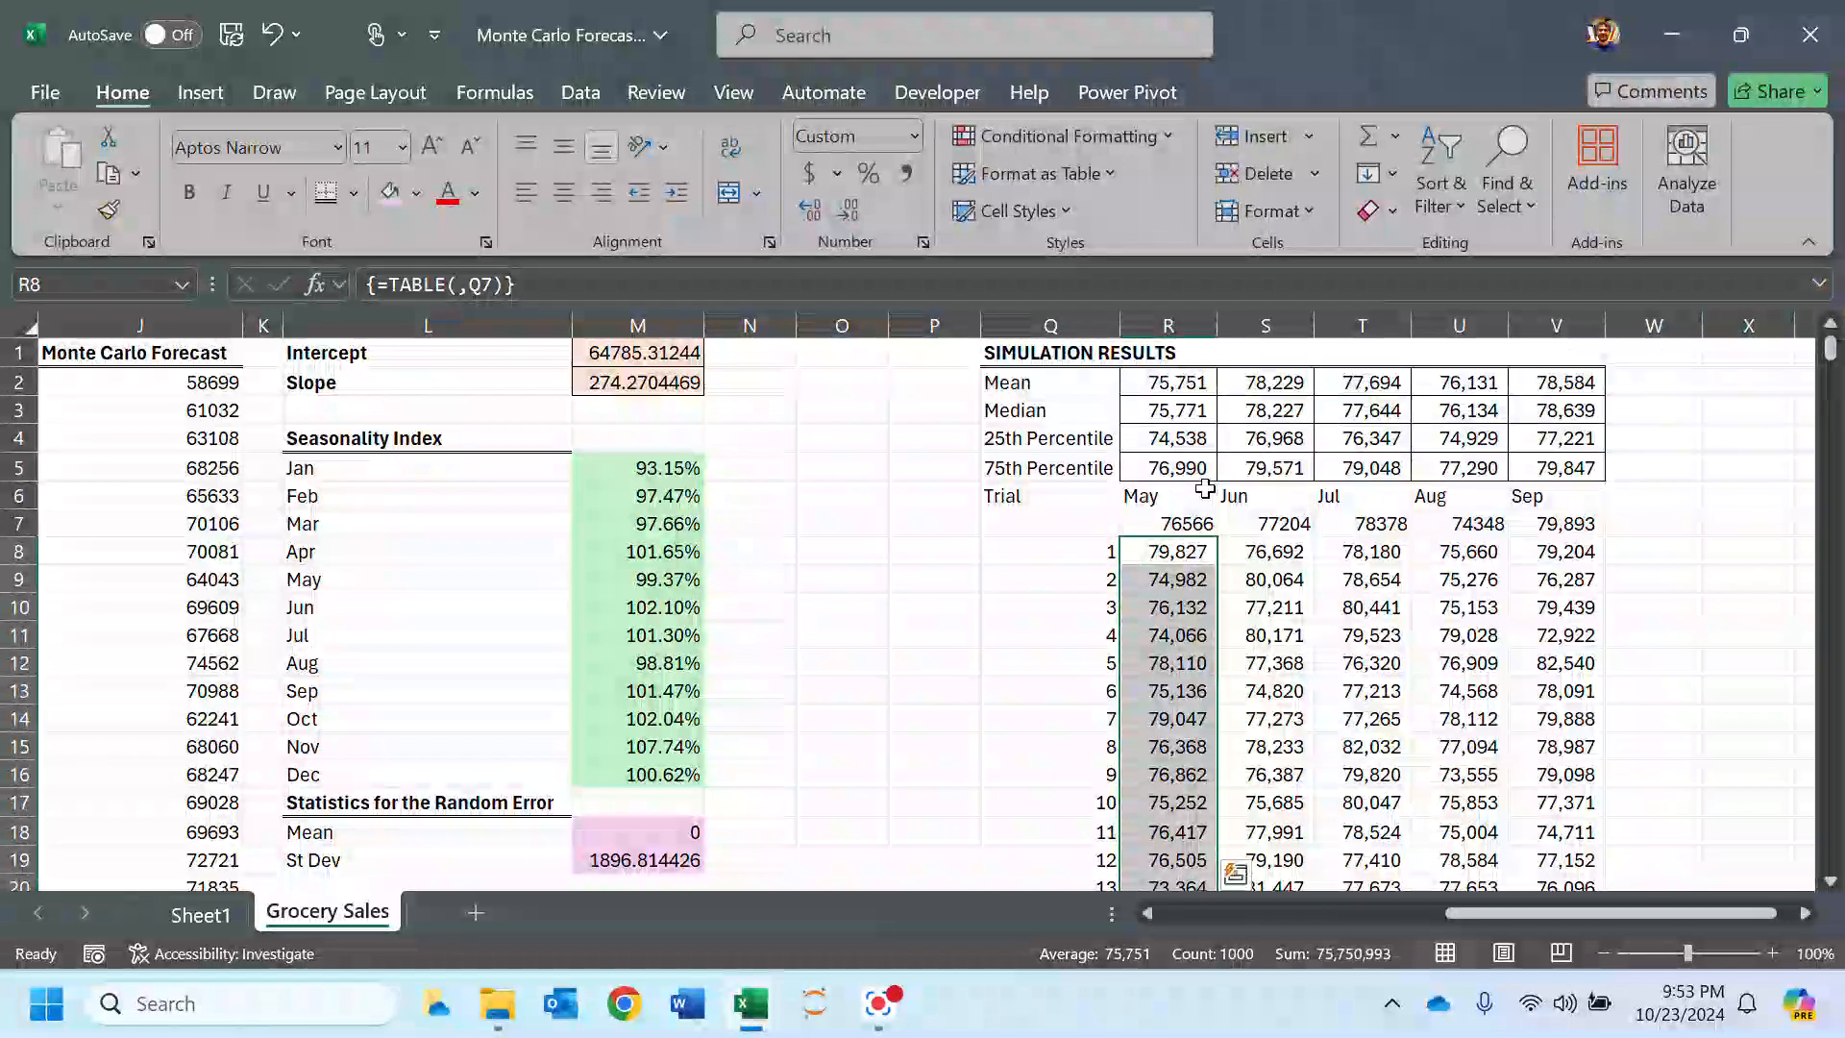
pyautogui.click(1170, 383)
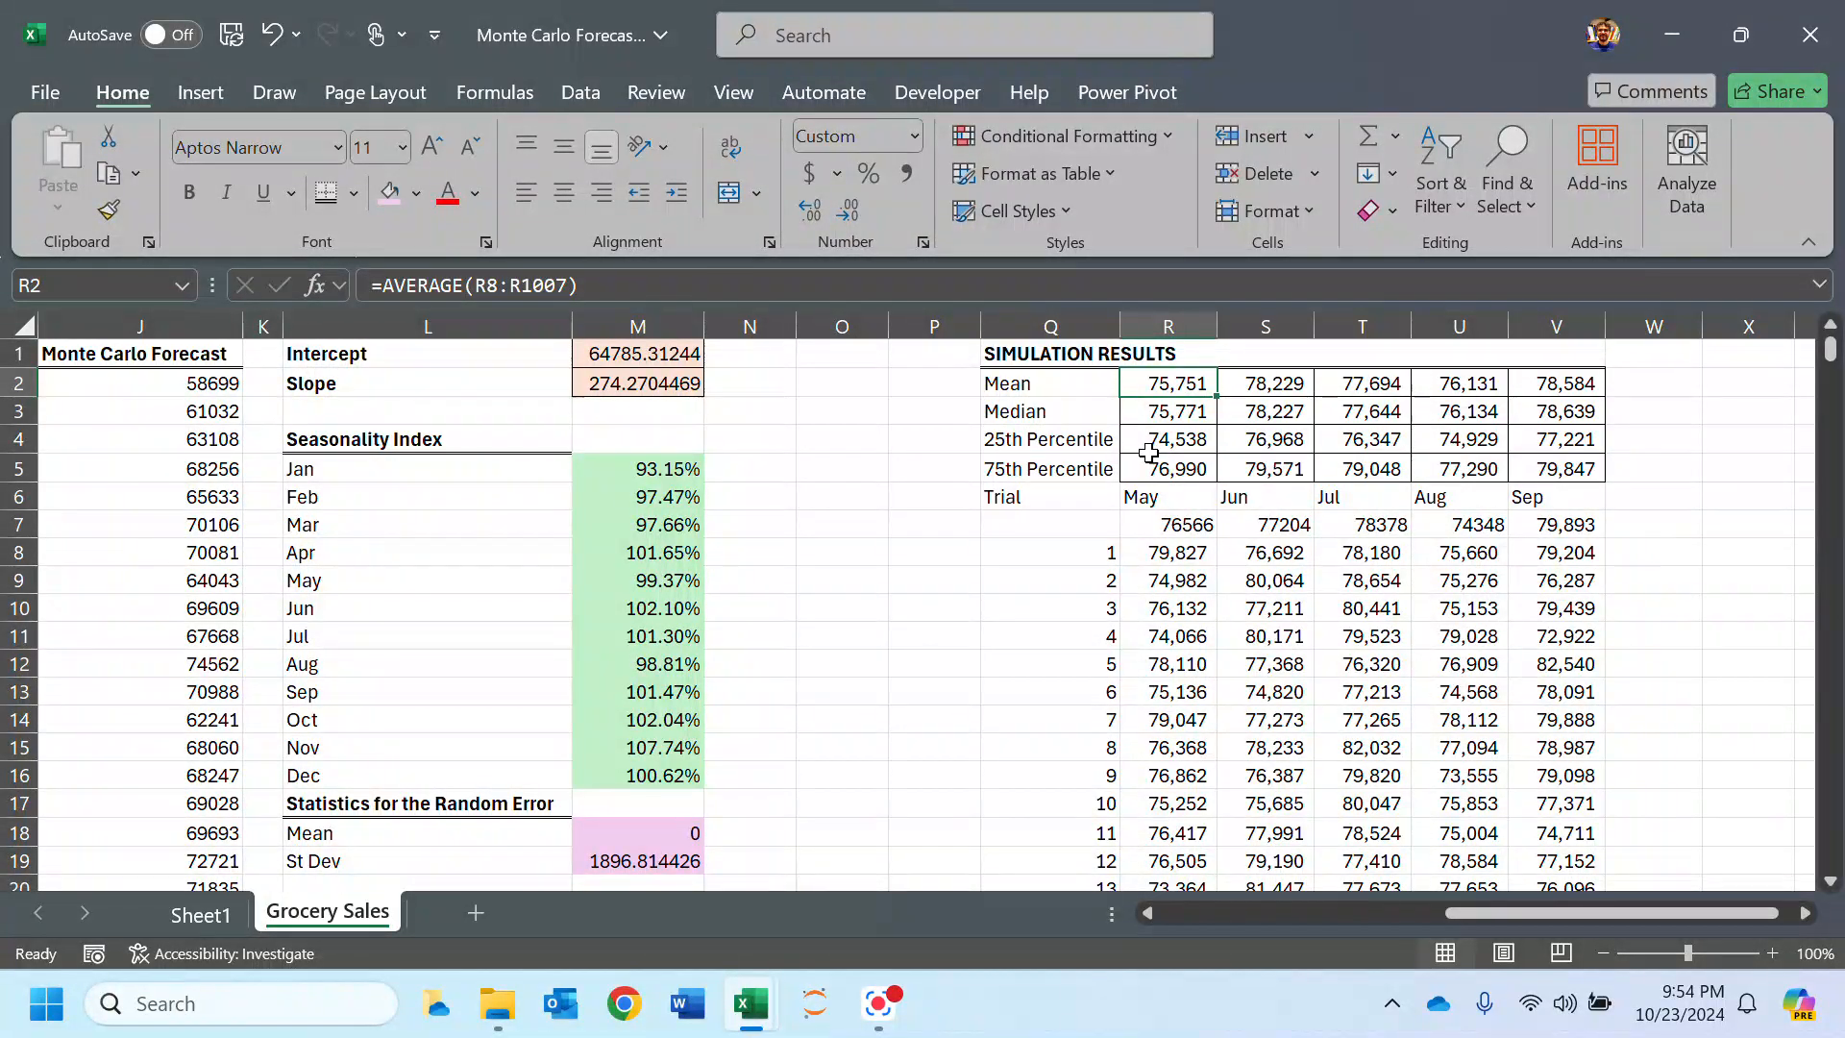
pyautogui.moveTo(1151, 442); pyautogui.dragTo(1152, 468)
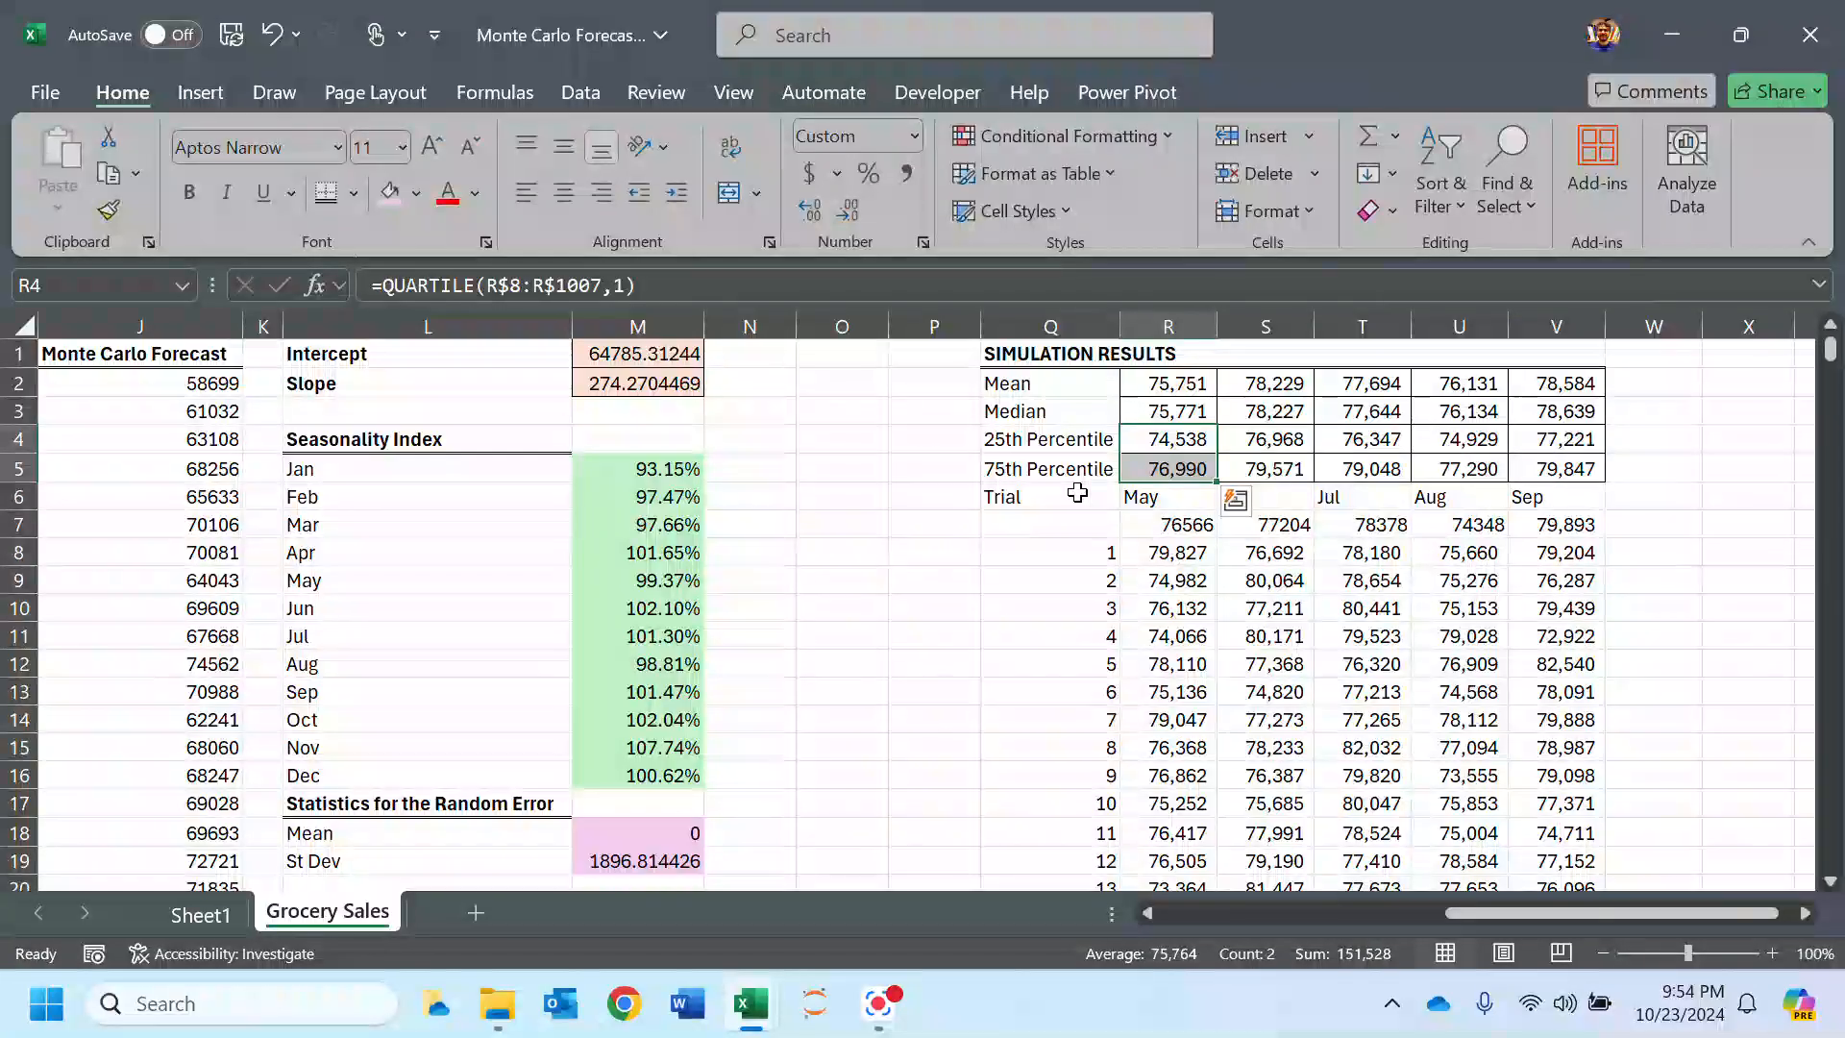
# Step: Plot the May trial results in R8:R1007 as a histogram and delete the chart after viewing the distribution
pyautogui.click(1197, 556)
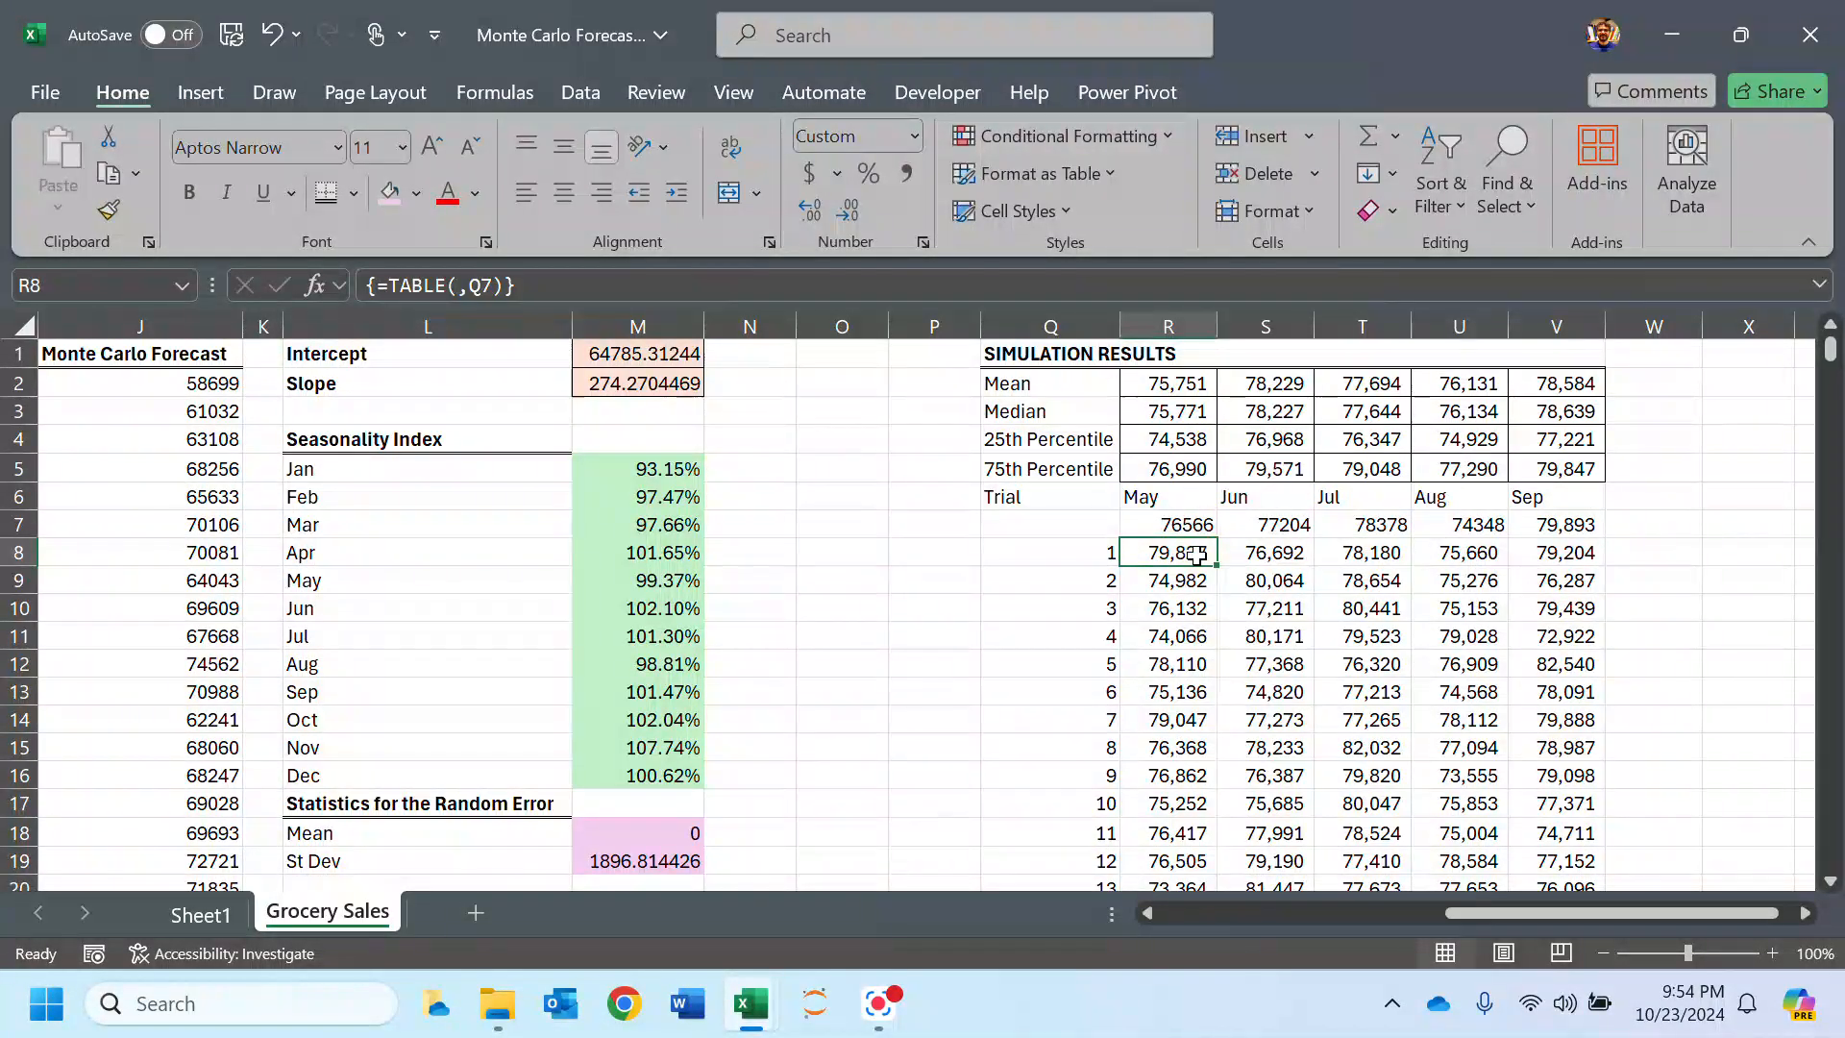
pyautogui.hotkey('ctrl', 'shift', 'Down')
pyautogui.click(207, 92)
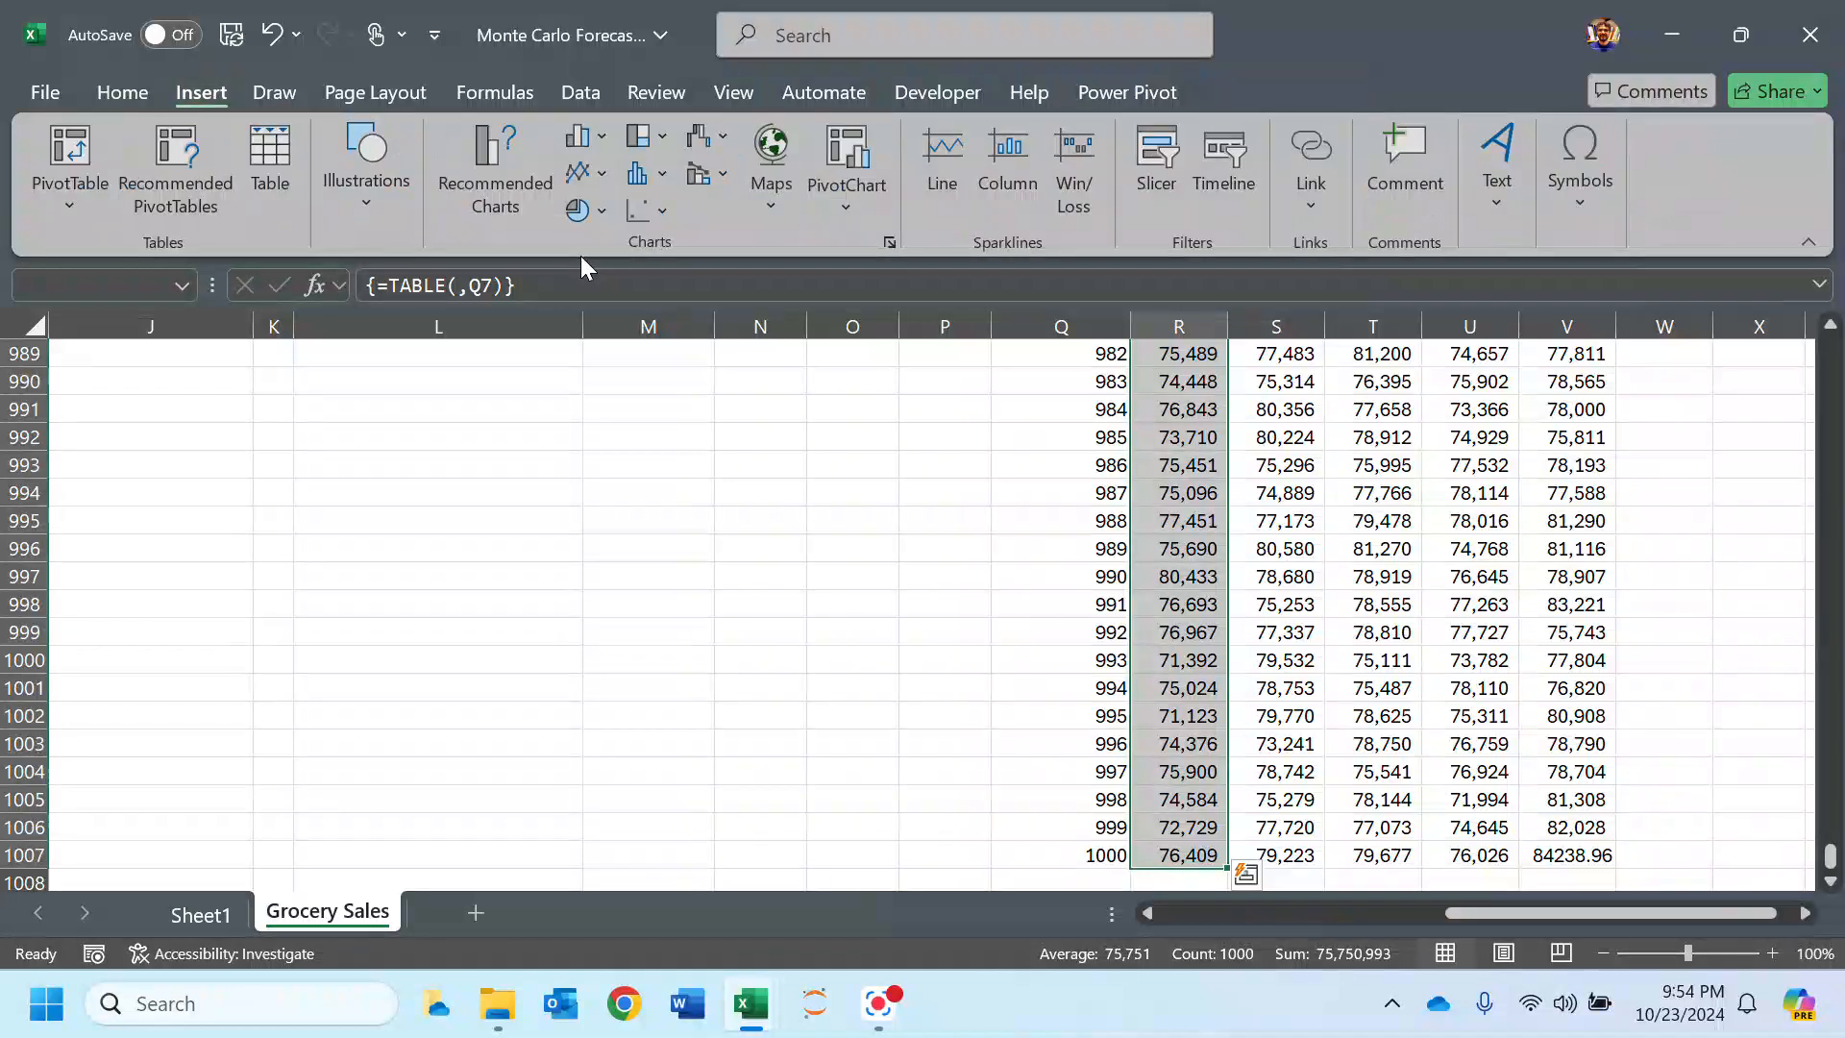
pyautogui.click(638, 173)
pyautogui.click(663, 273)
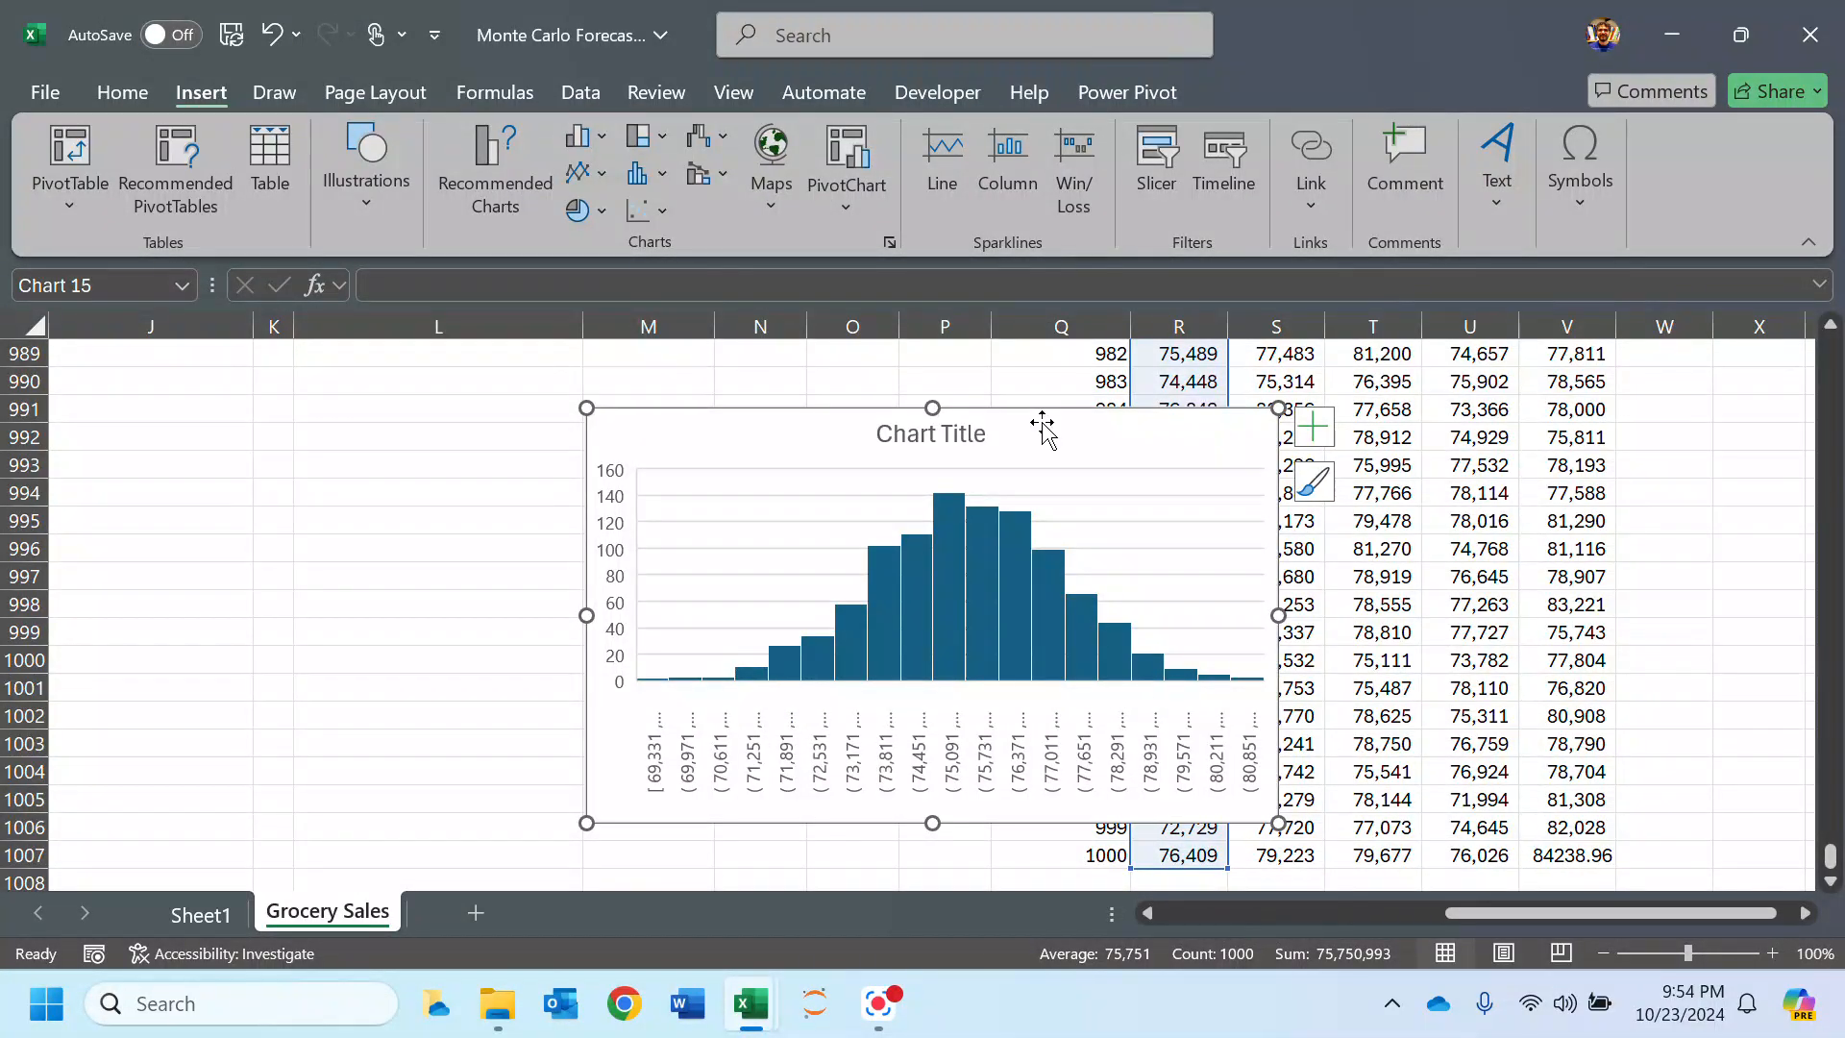
pyautogui.click(1164, 419)
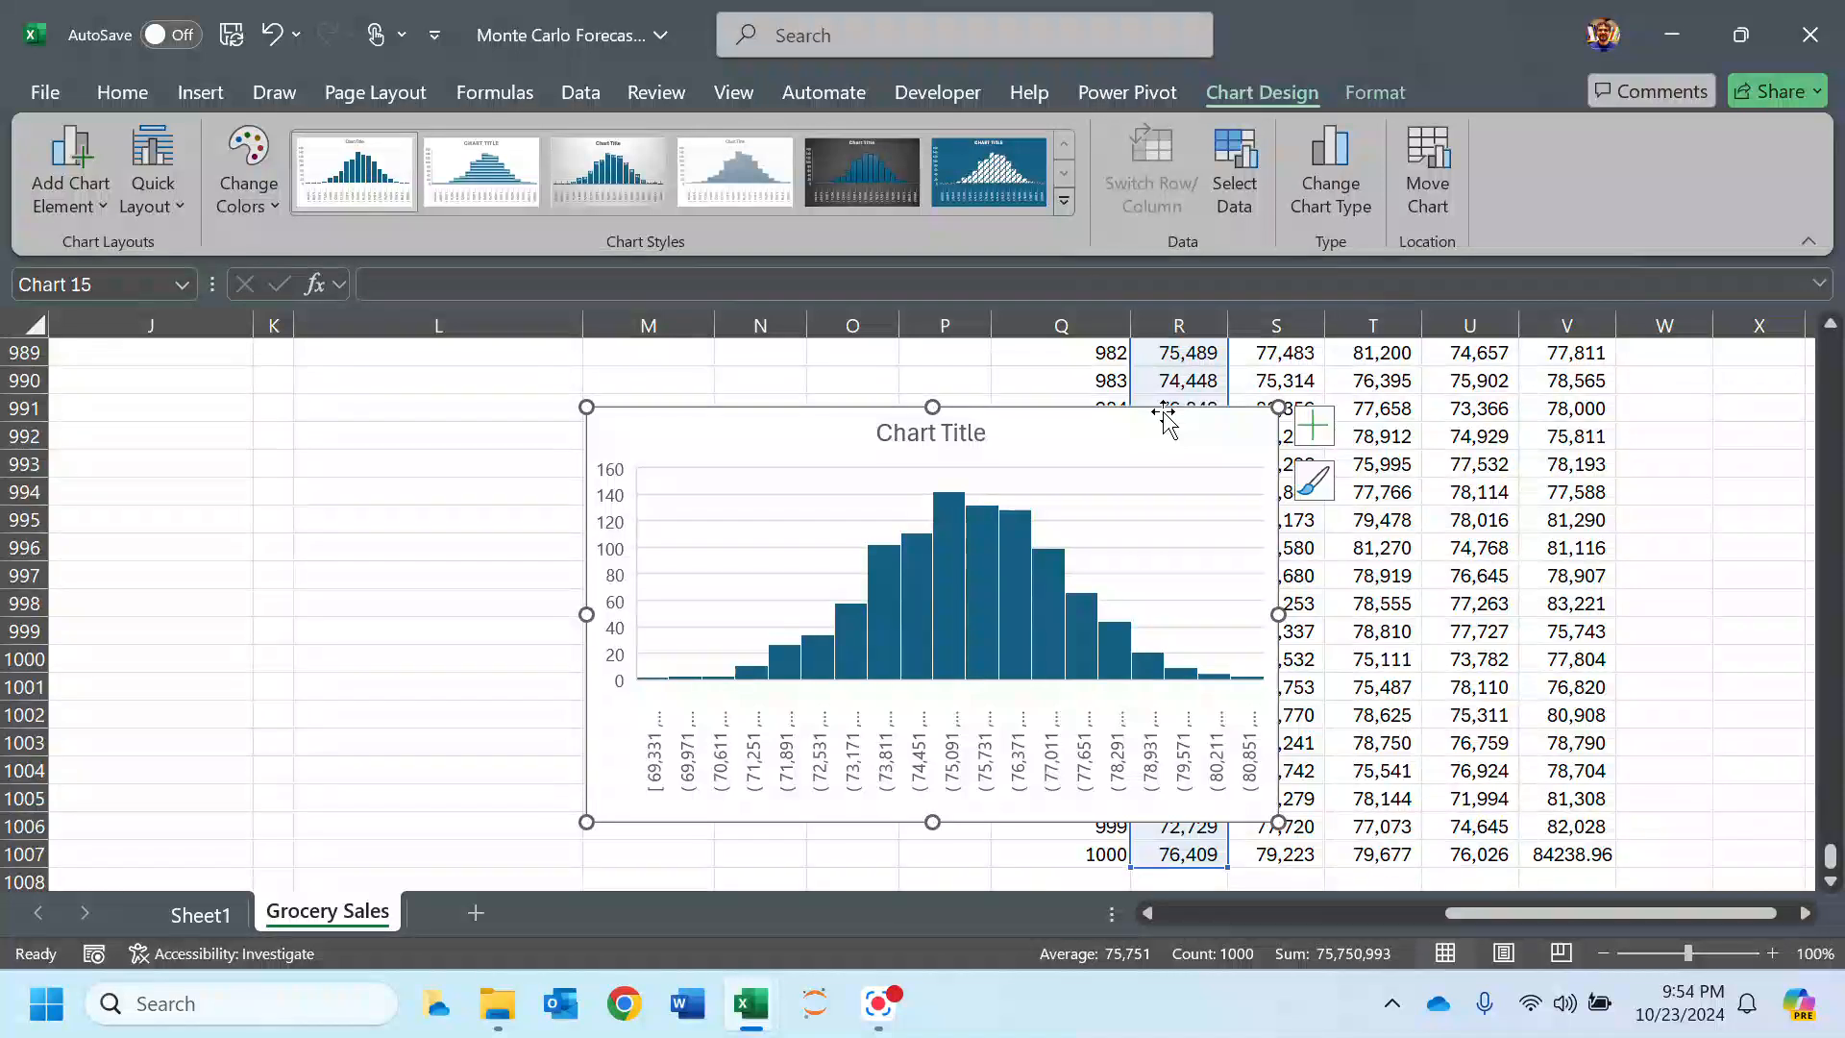
pyautogui.press('Delete')
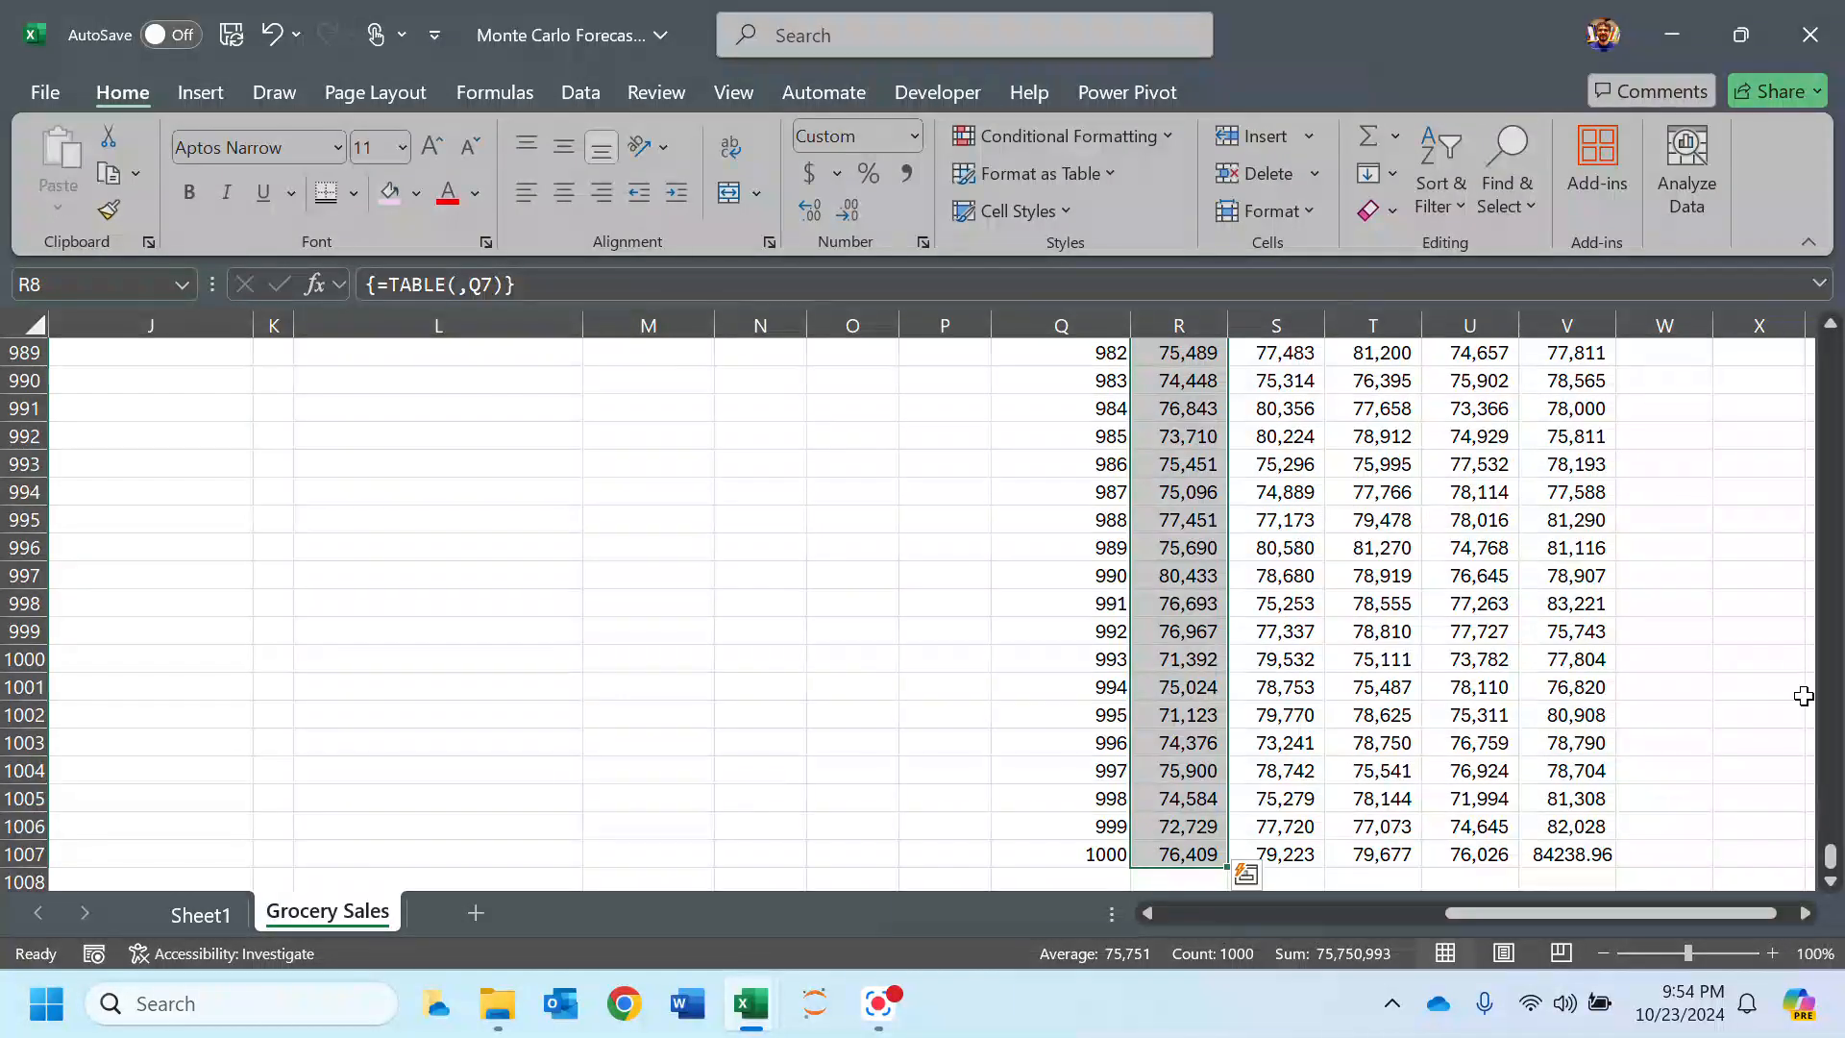
# Step: Compare the 2024 sales from May onward in column D with the simulated means, medians and percentiles
pyautogui.moveTo(1829, 853); pyautogui.dragTo(1779, 346)
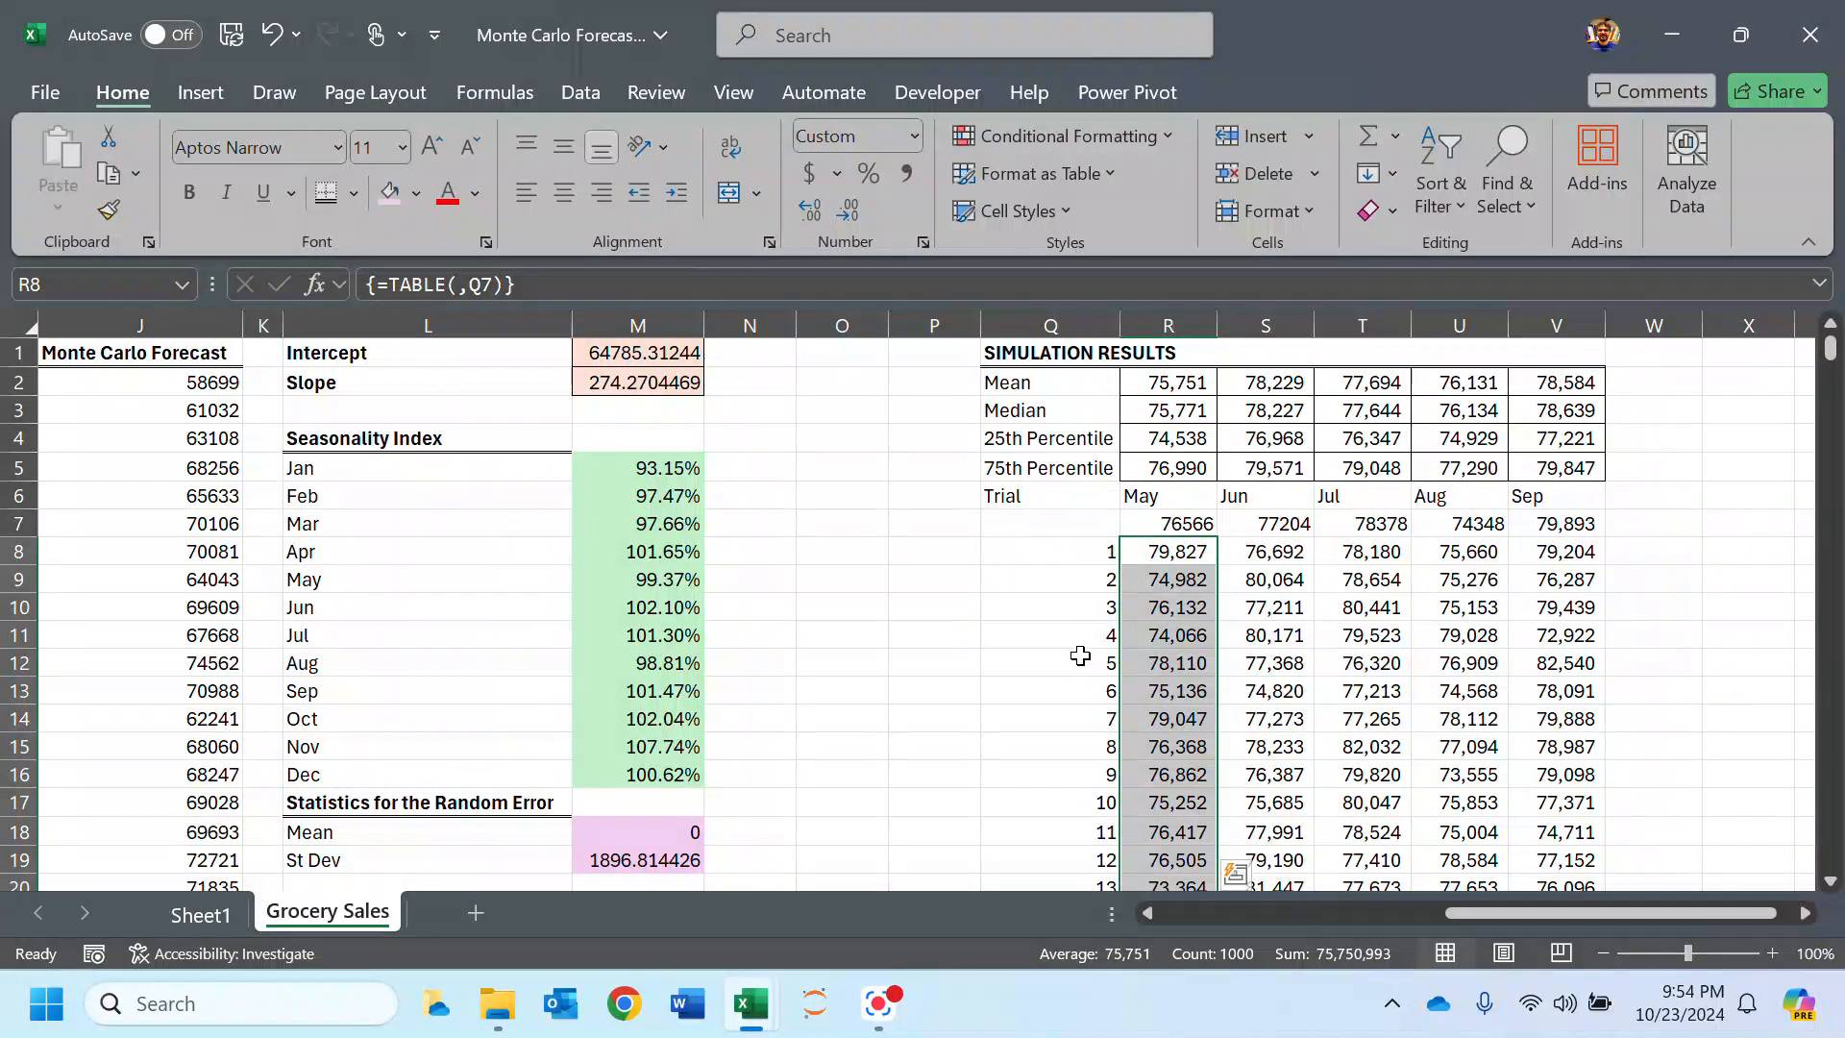
pyautogui.scroll(-6, 1106, 523)
pyautogui.scroll(6, 1106, 524)
pyautogui.moveTo(1484, 911); pyautogui.dragTo(1191, 928)
pyautogui.scroll(-13, 688, 696)
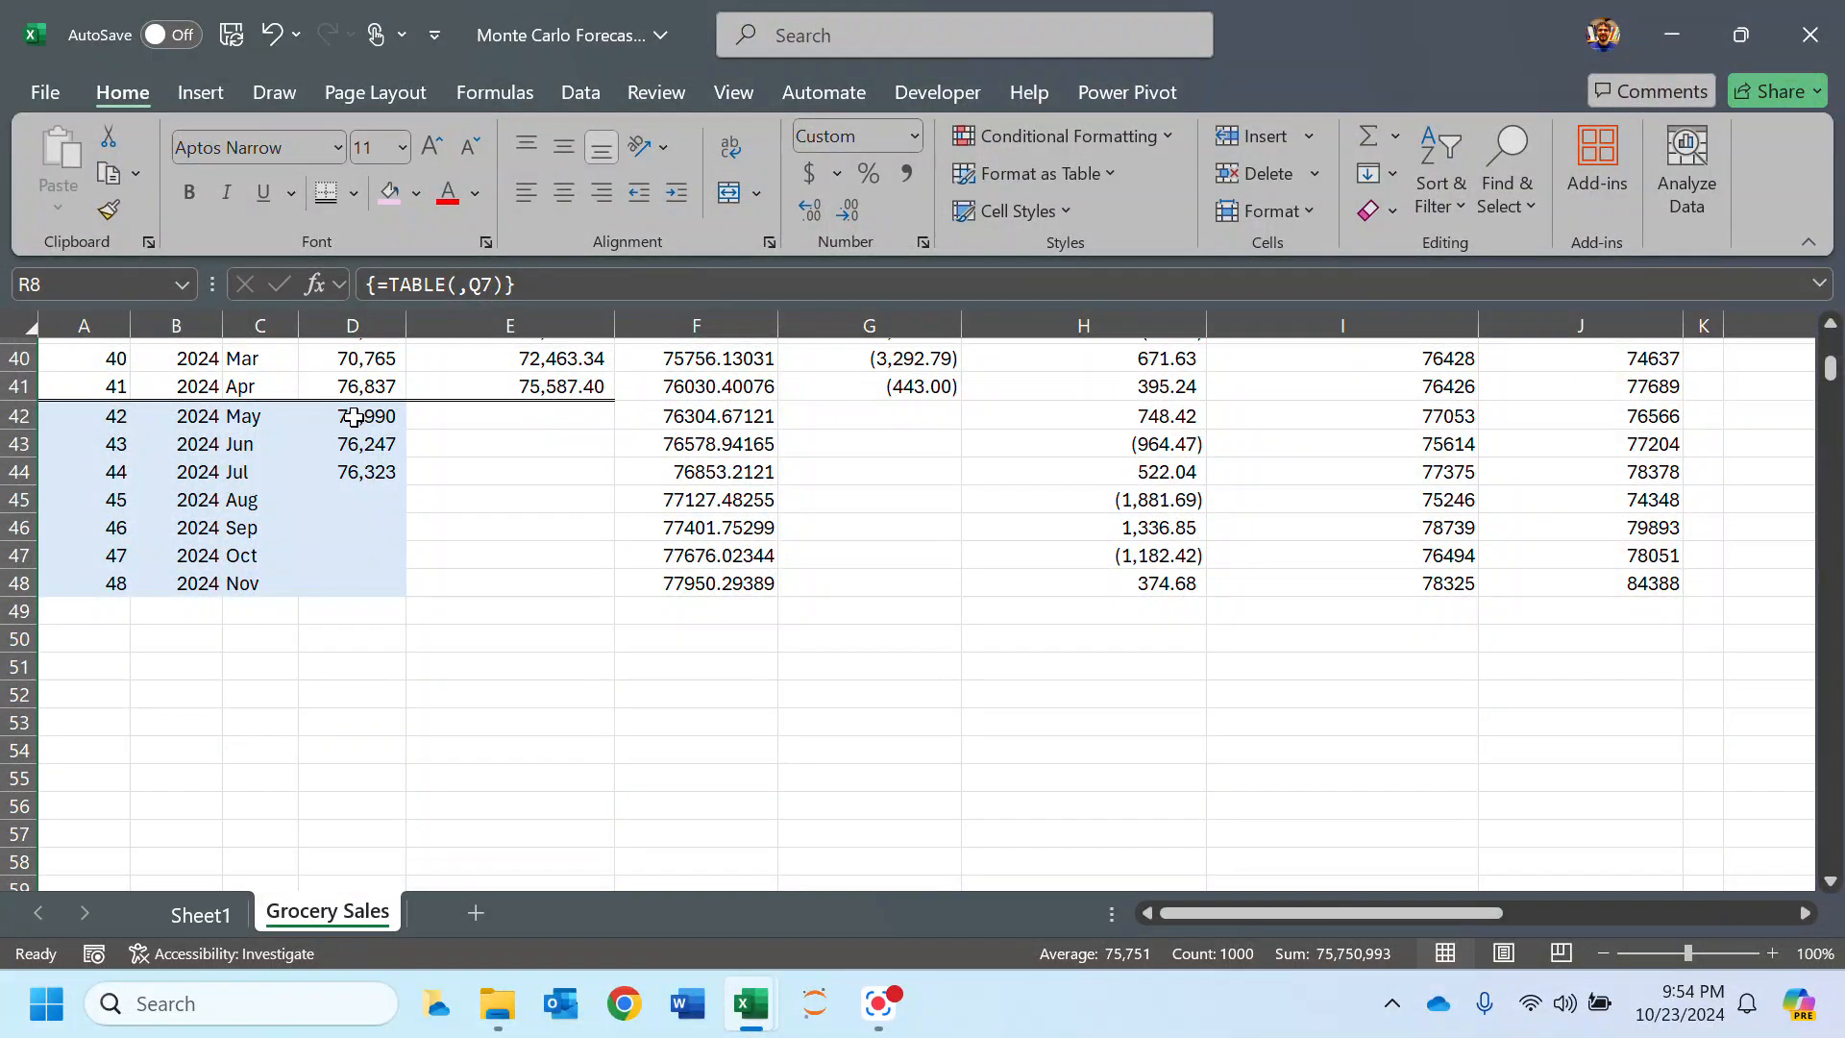
pyautogui.moveTo(1440, 914); pyautogui.dragTo(1730, 913)
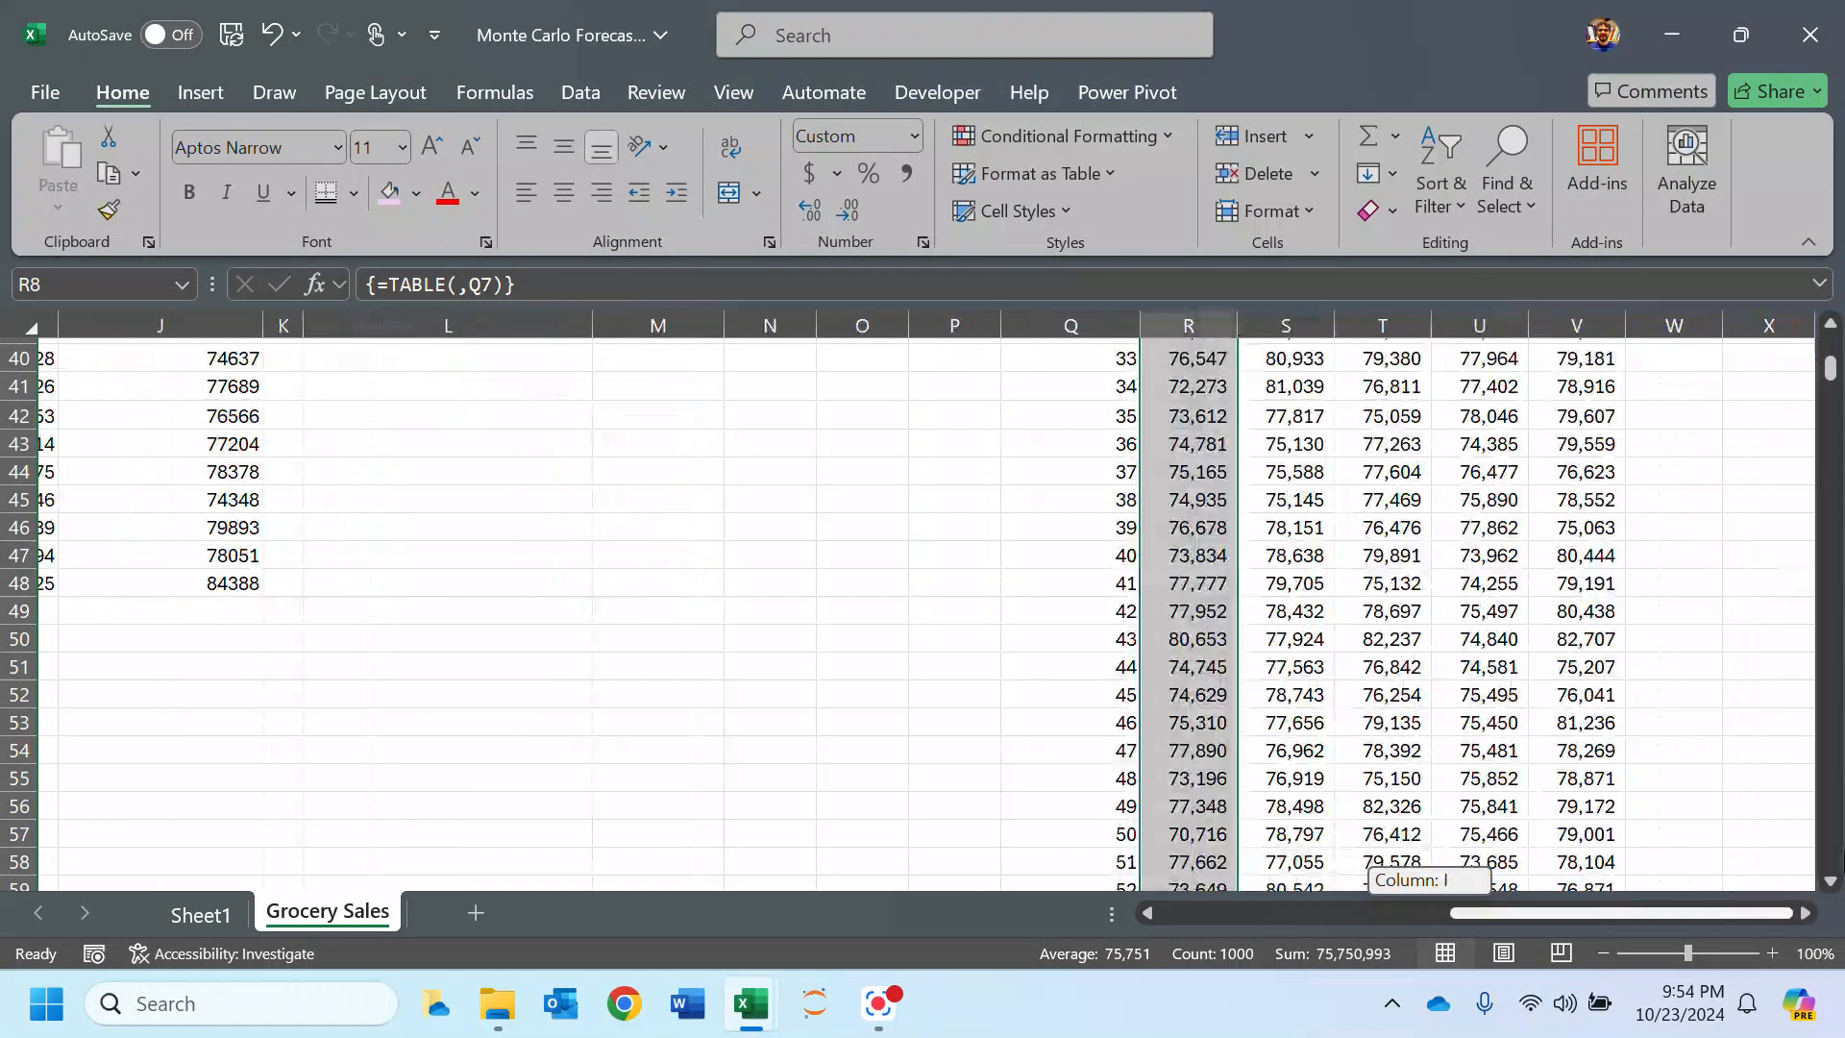
pyautogui.scroll(13, 1470, 528)
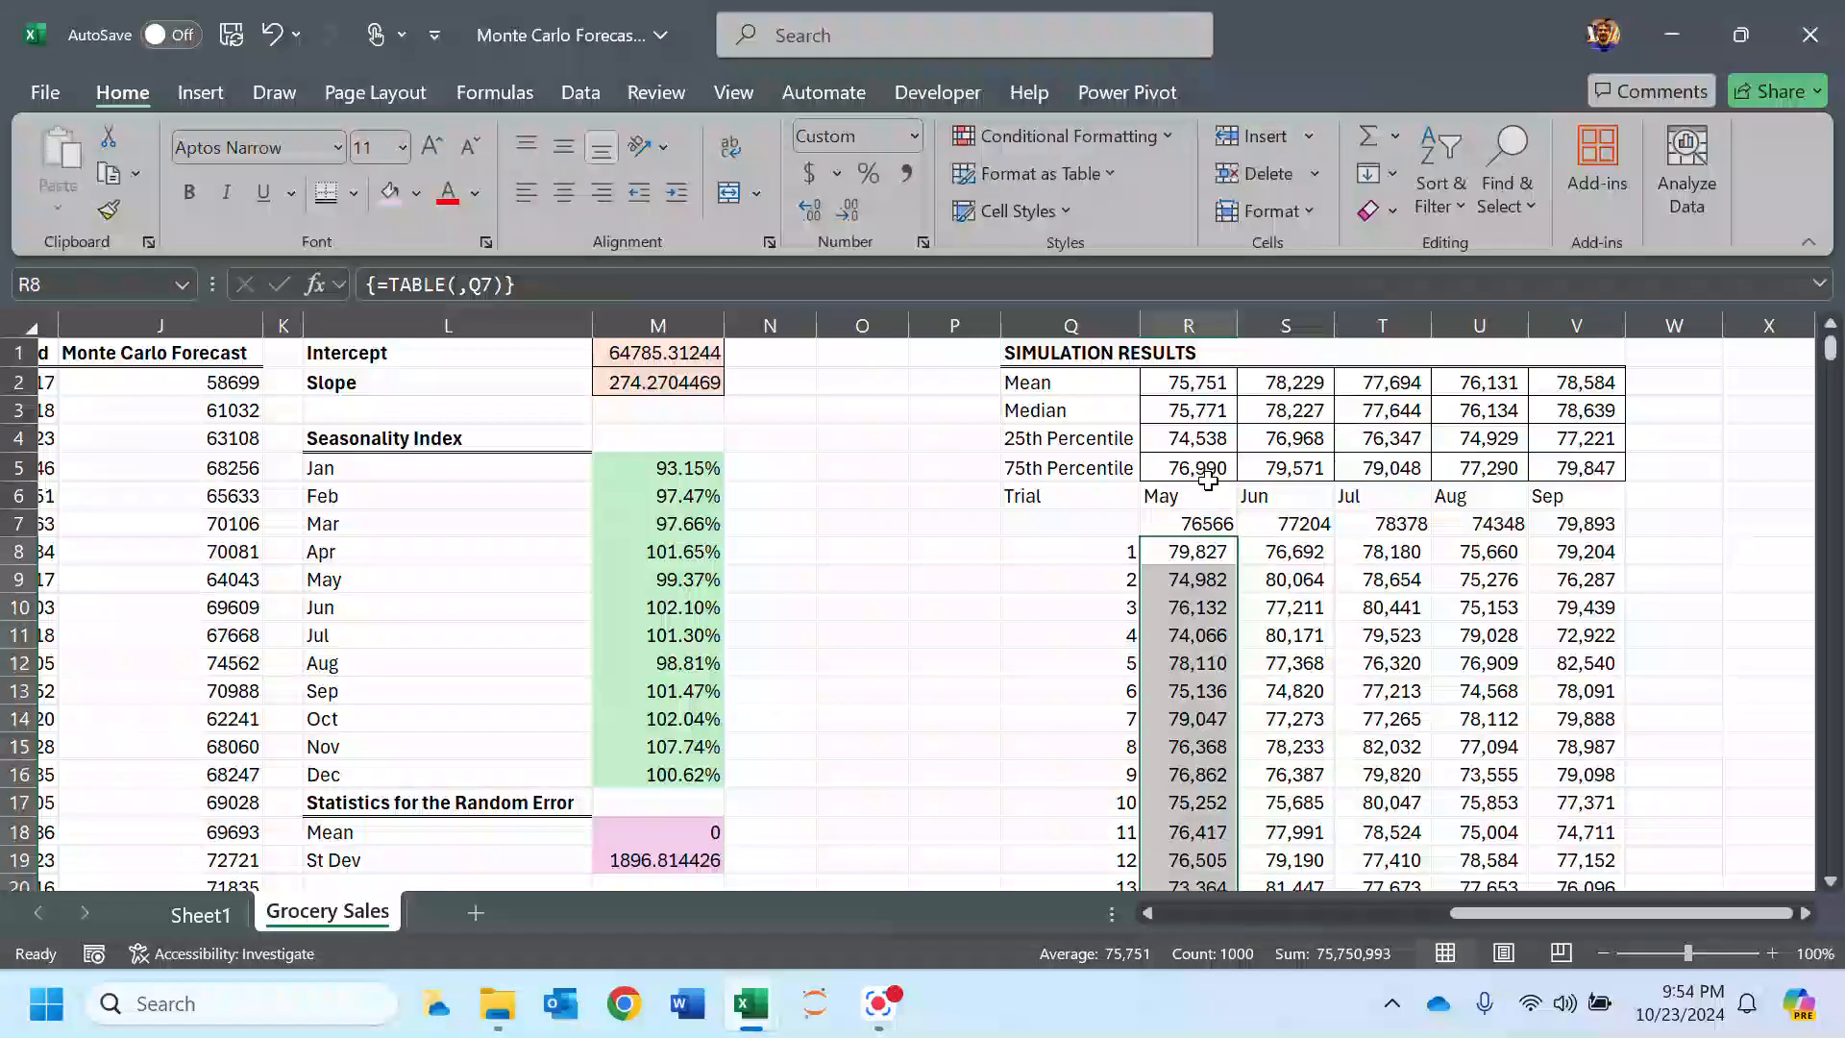
pyautogui.scroll(-7, 1201, 485)
pyautogui.scroll(7, 1201, 485)
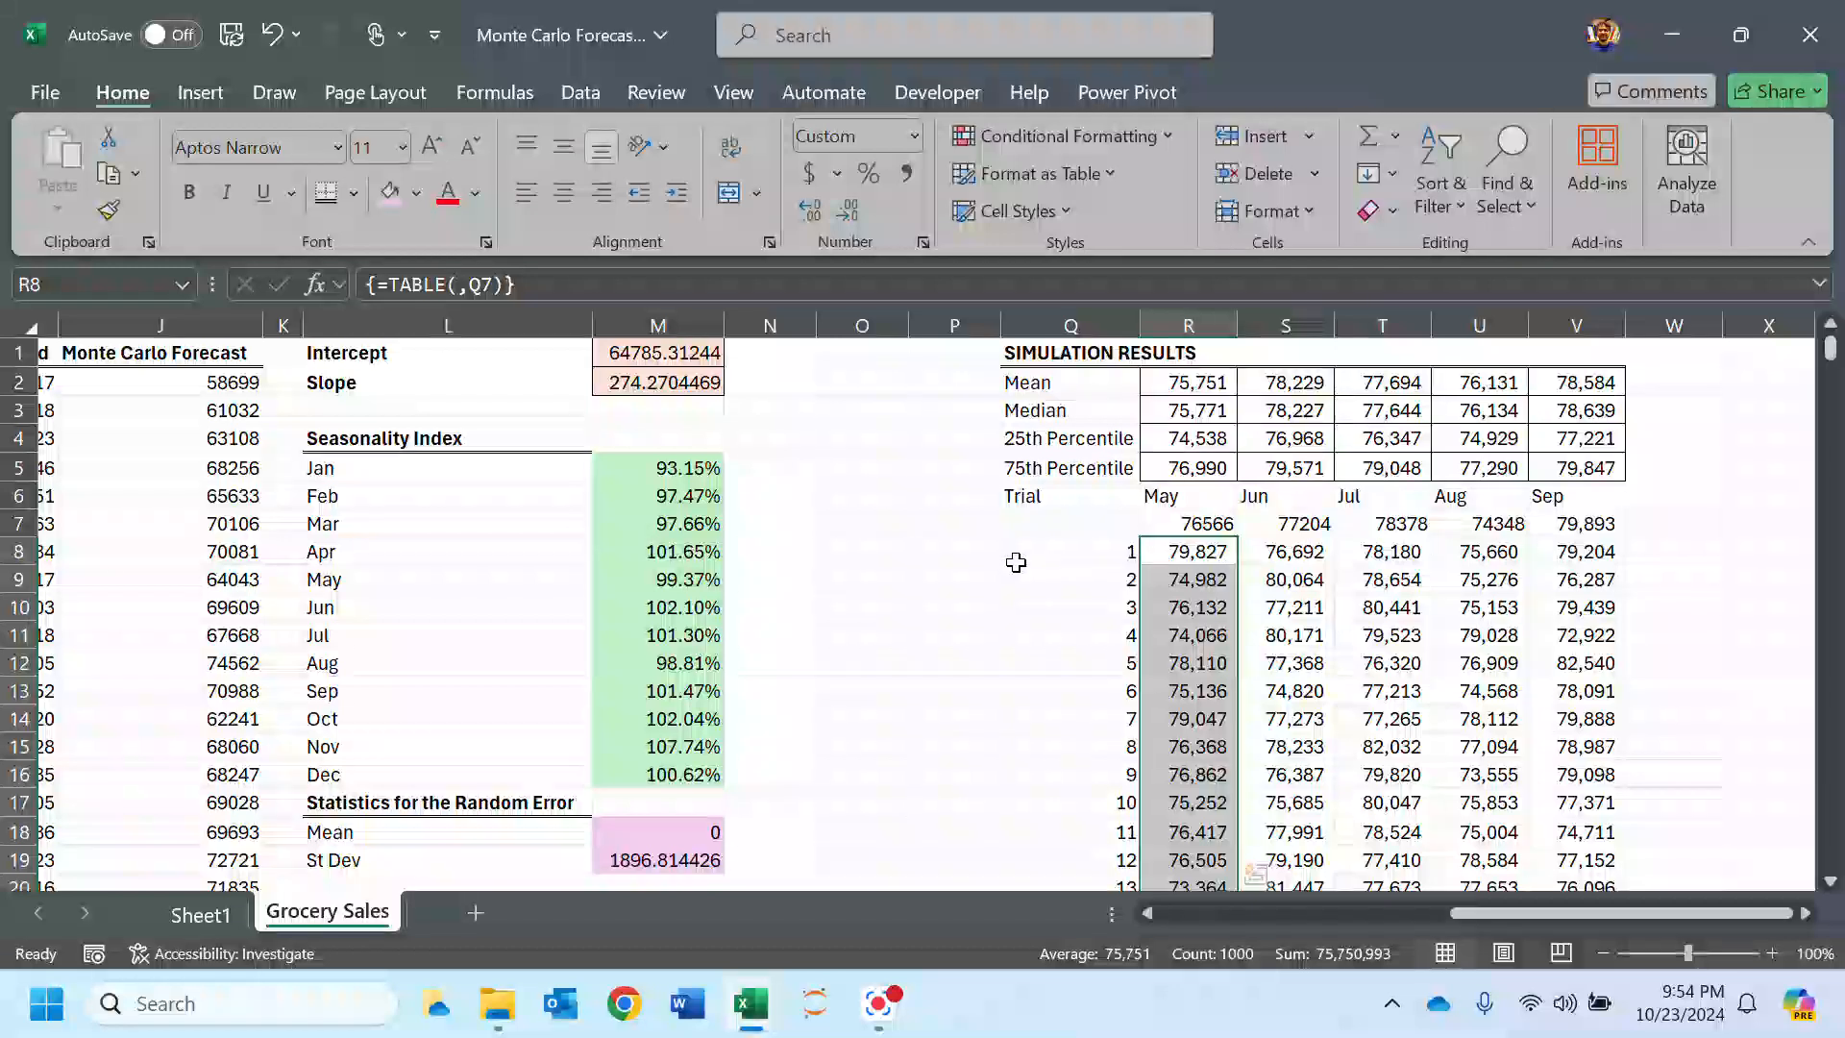
# Step: Start a COUNTIF formula in W7 over the May trial results in R8:R1007
pyautogui.click(1078, 518)
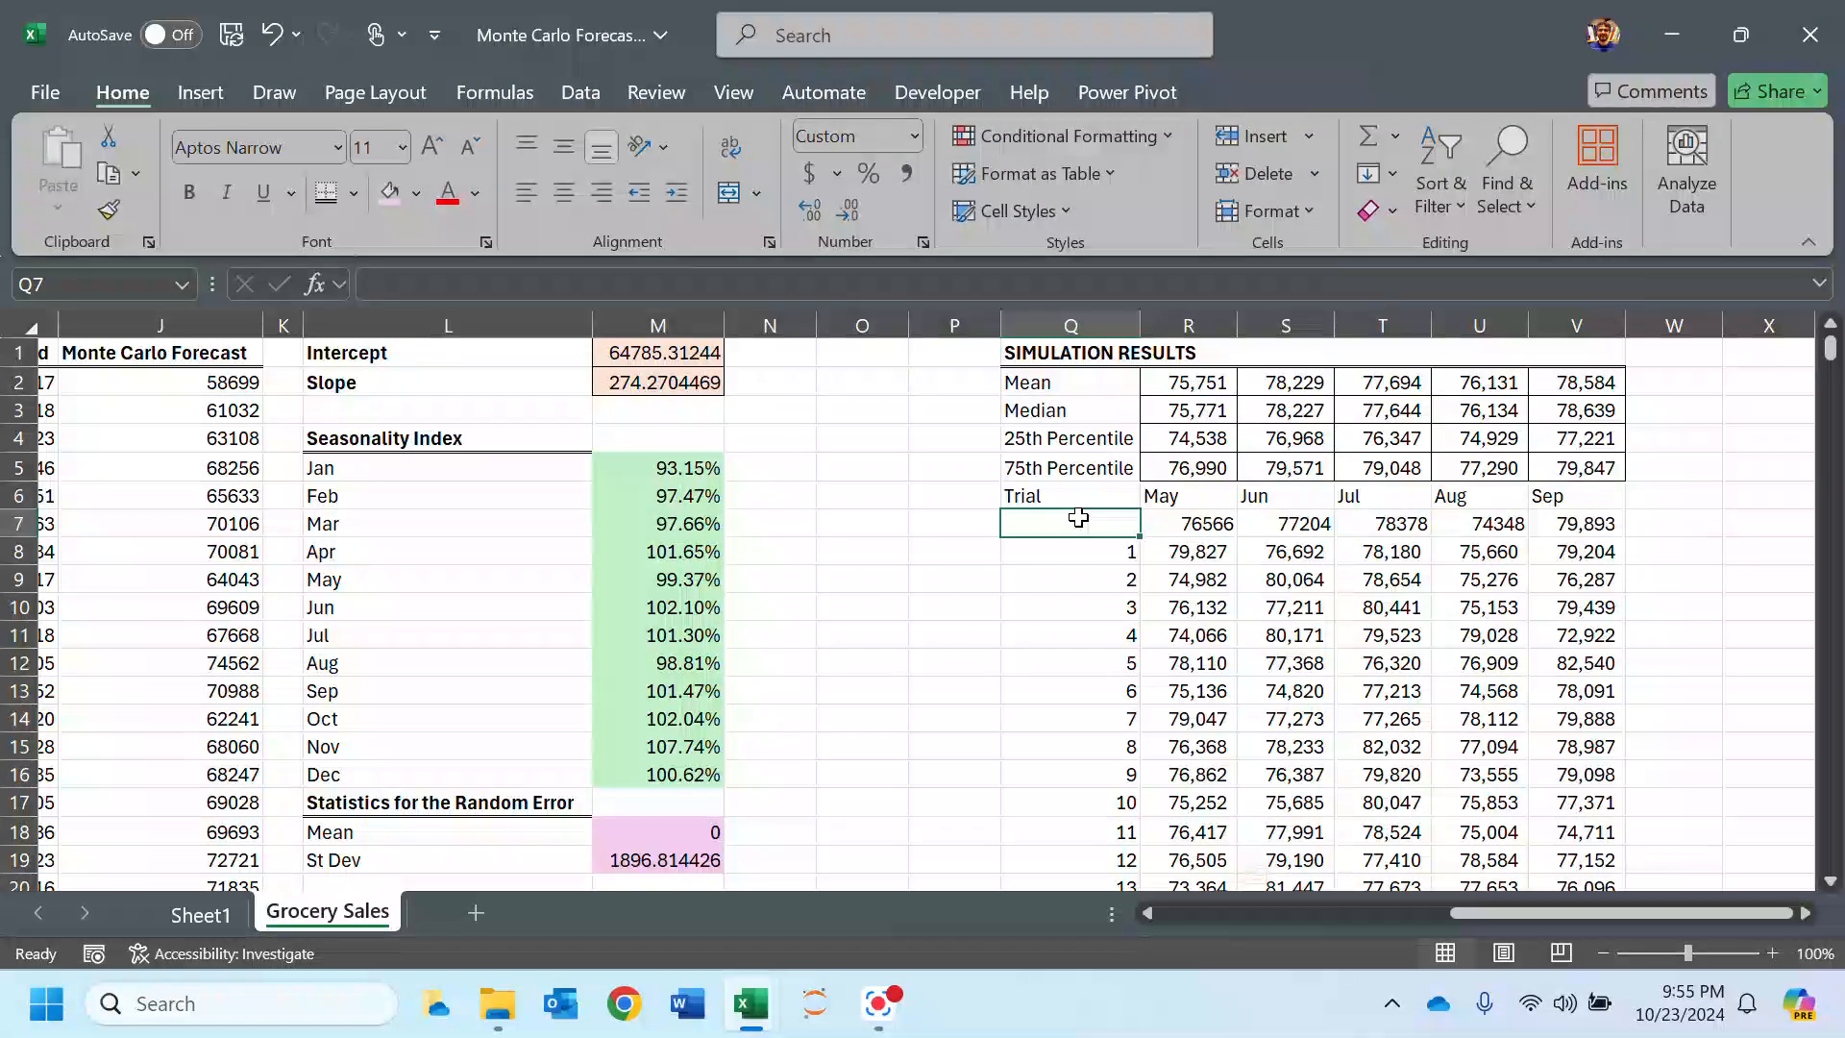
pyautogui.moveTo(1078, 518); pyautogui.dragTo(1192, 524)
pyautogui.click(1688, 530)
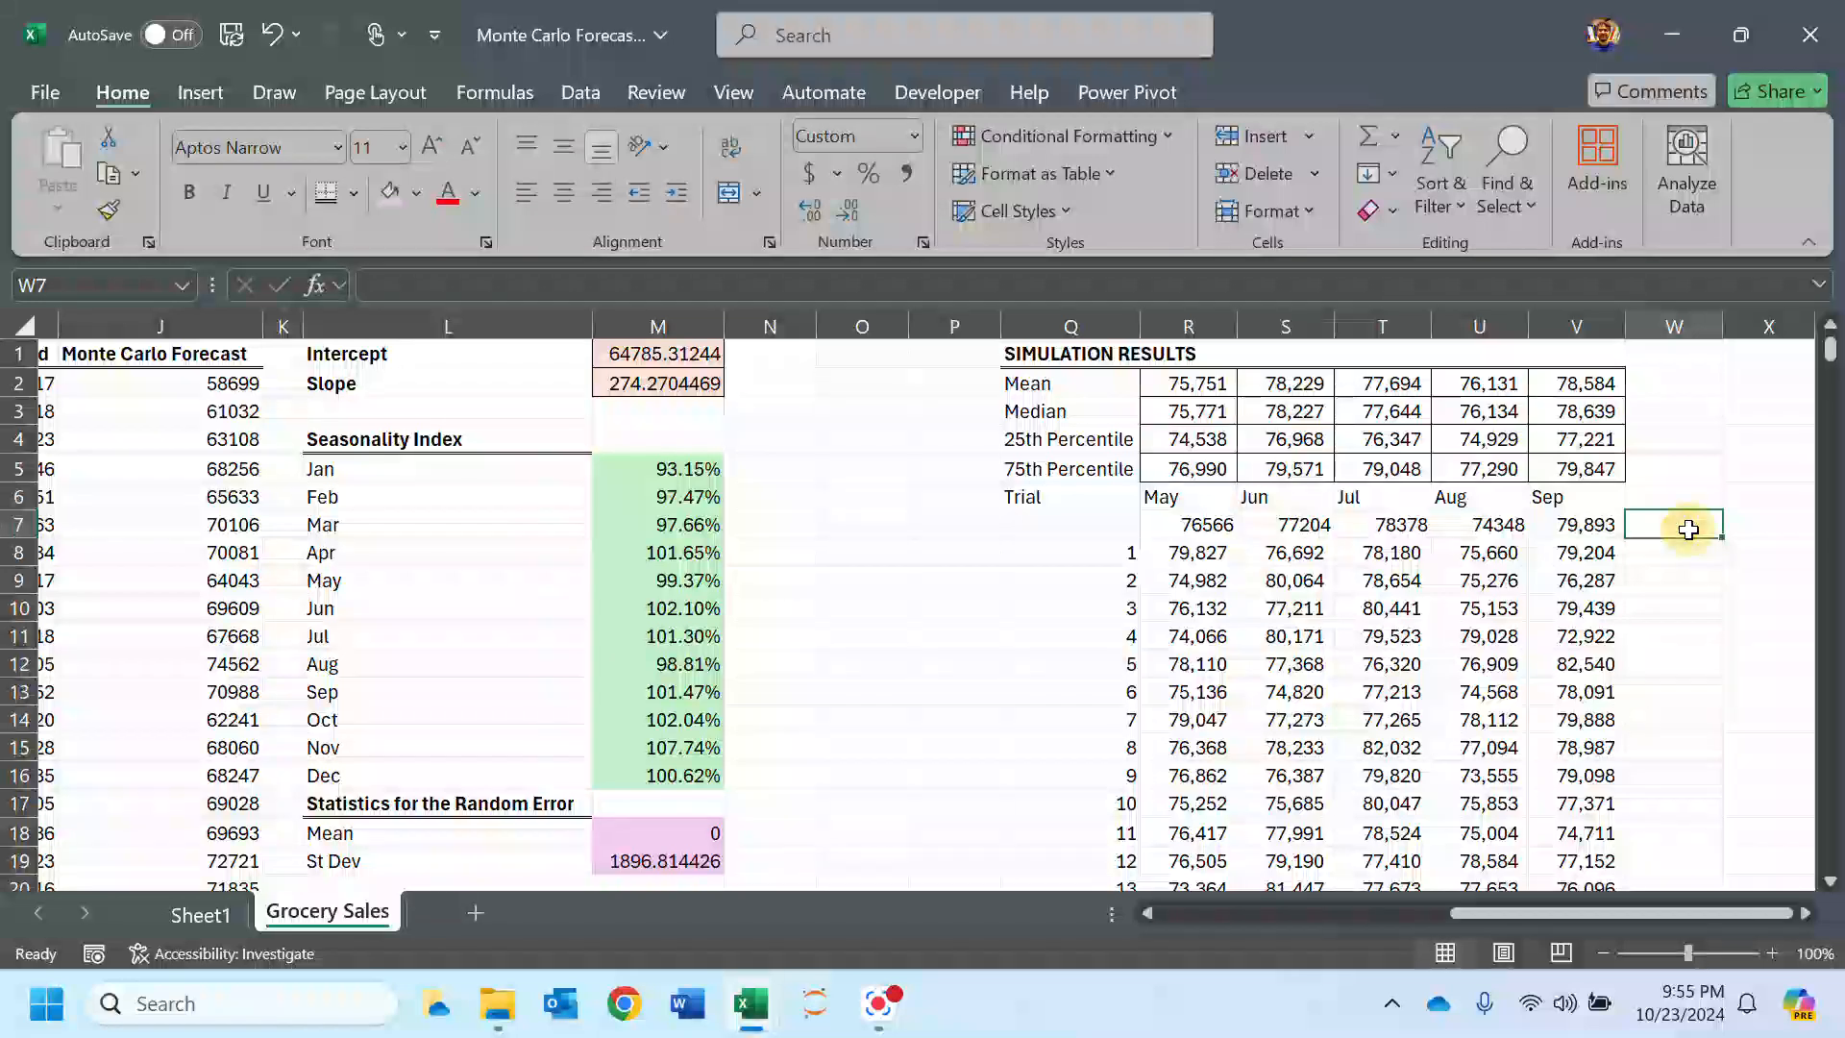
pyautogui.click(1707, 503)
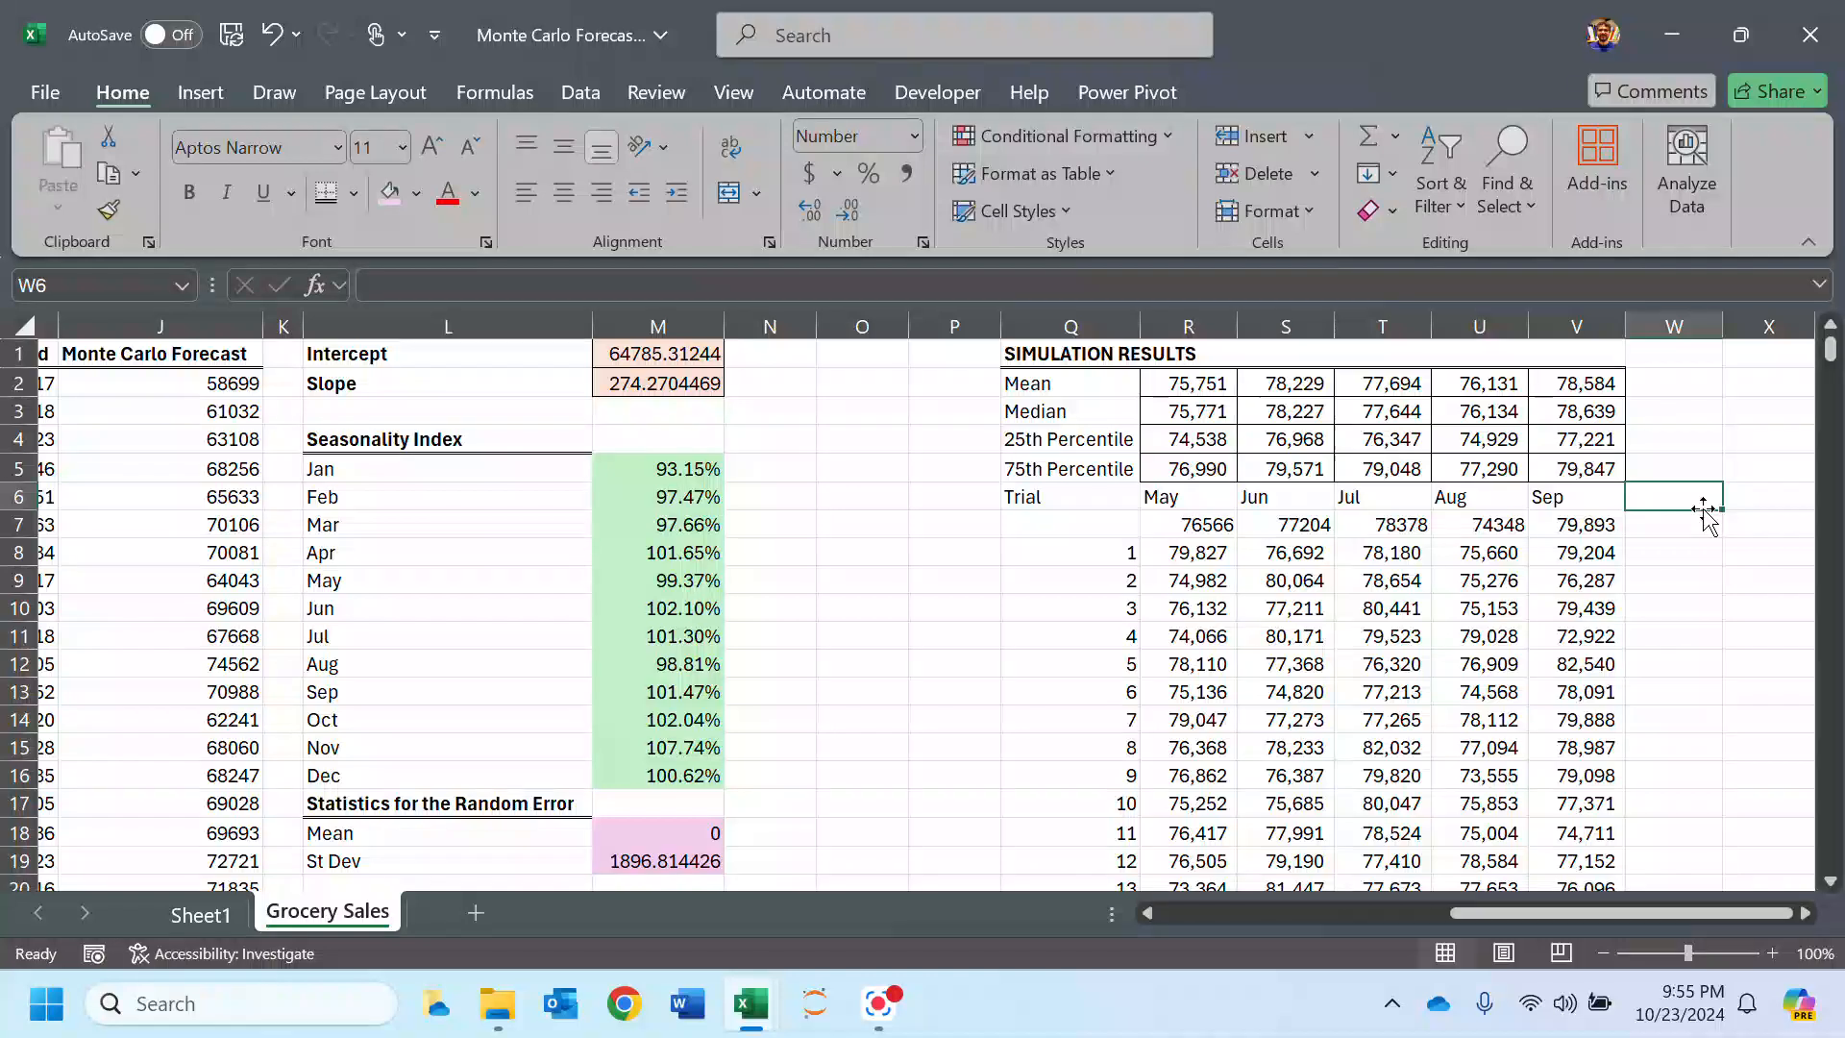
pyautogui.press('Down')
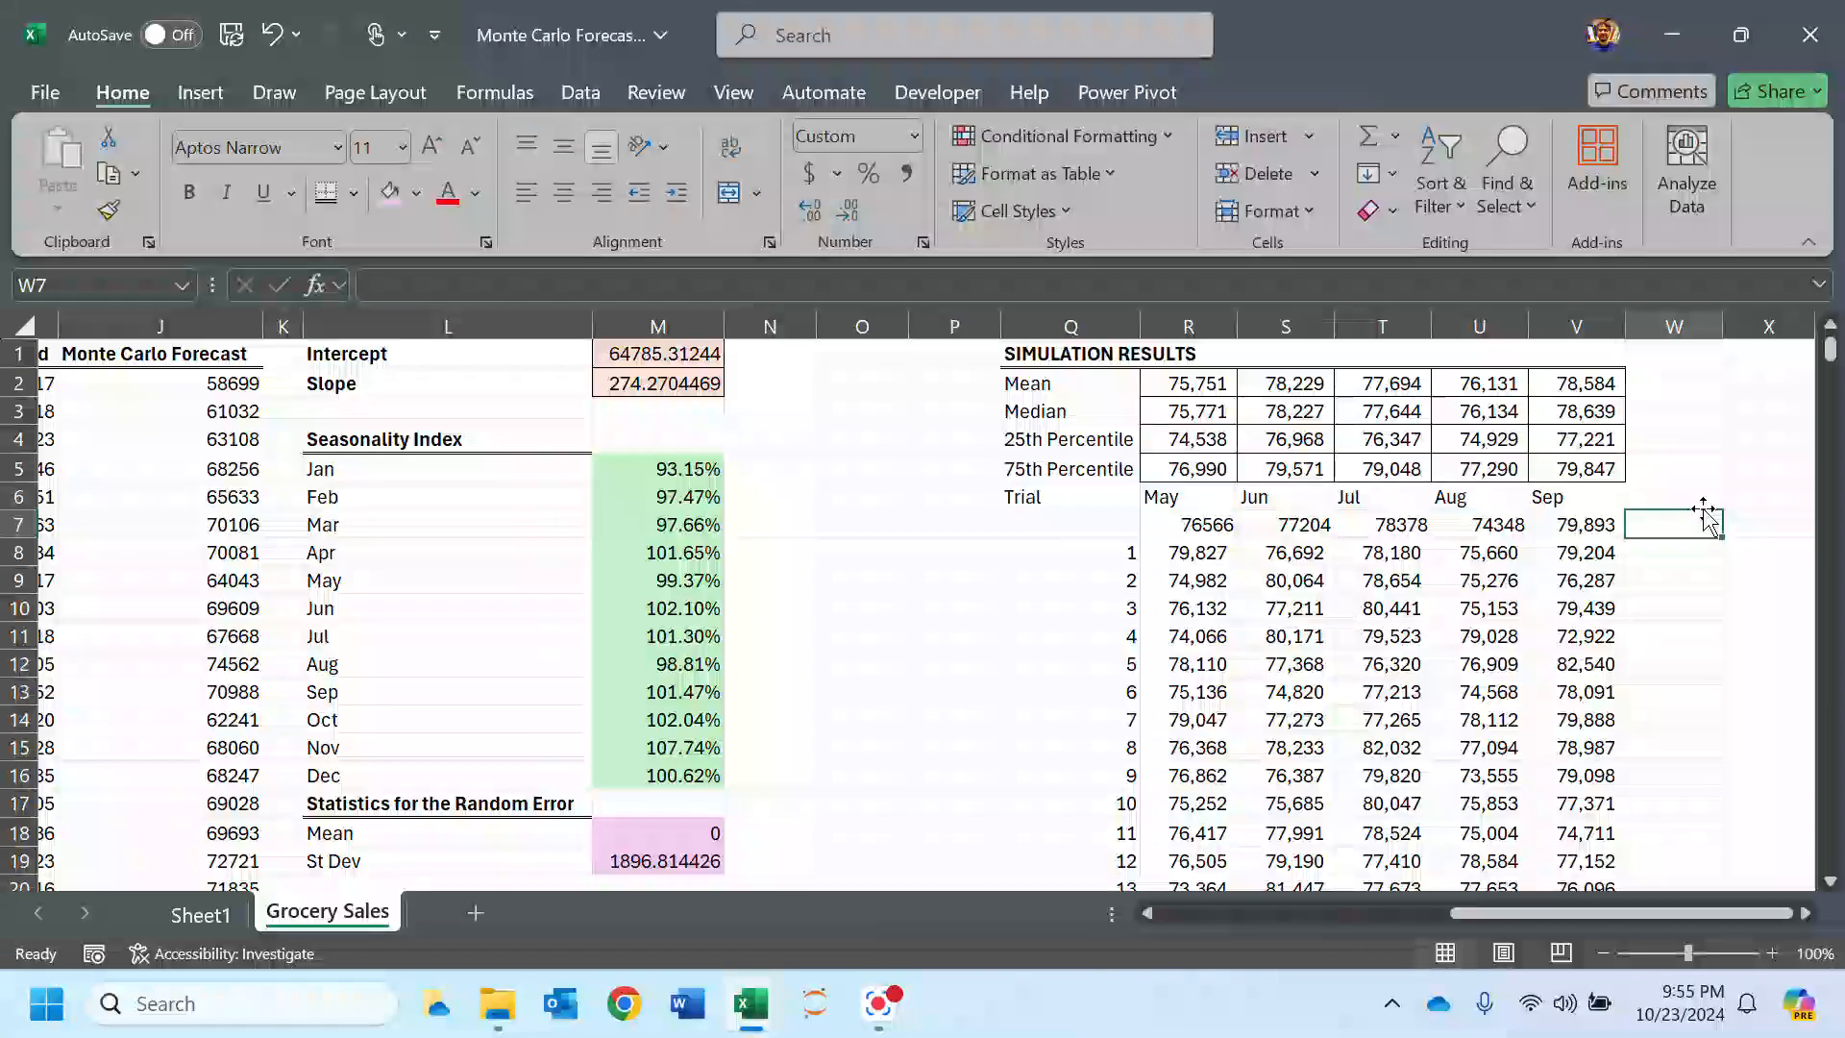
pyautogui.write('=COUNTIF')
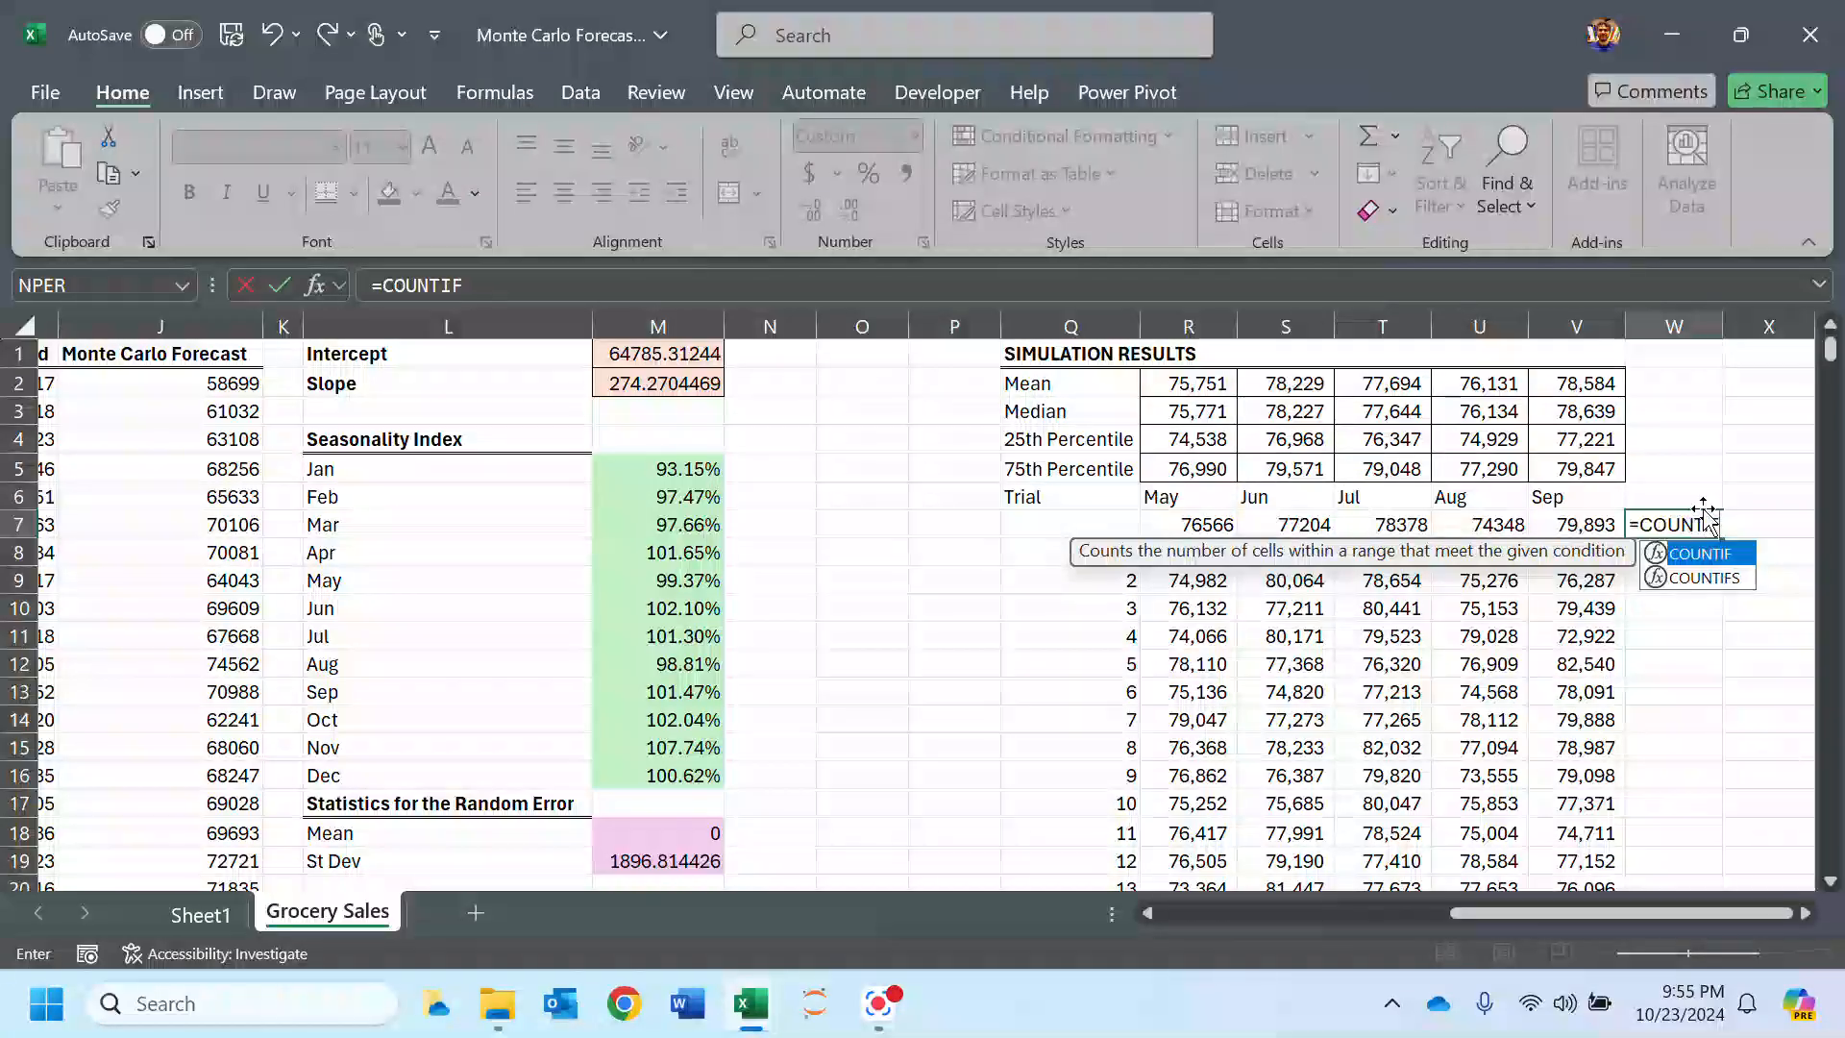
pyautogui.press('Tab')
pyautogui.click(1222, 553)
pyautogui.hotkey('ctrl', 'shift', 'Down')
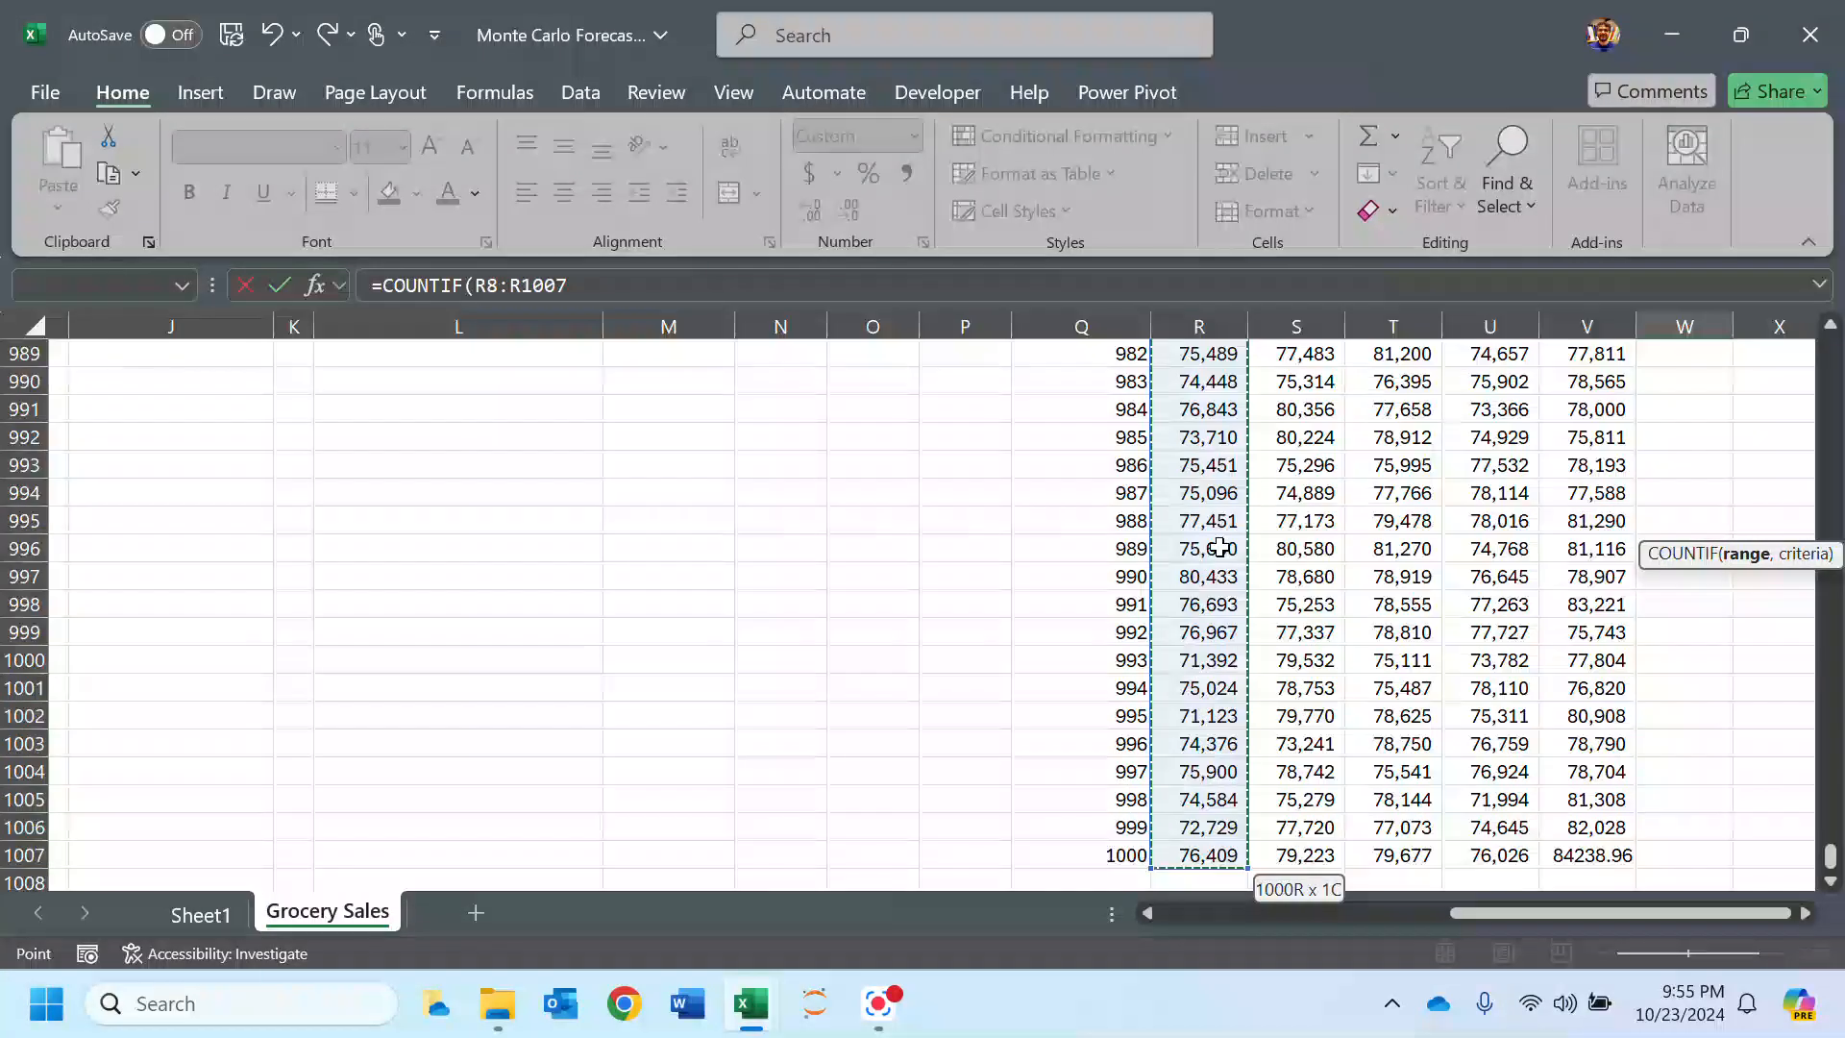
pyautogui.write(',')
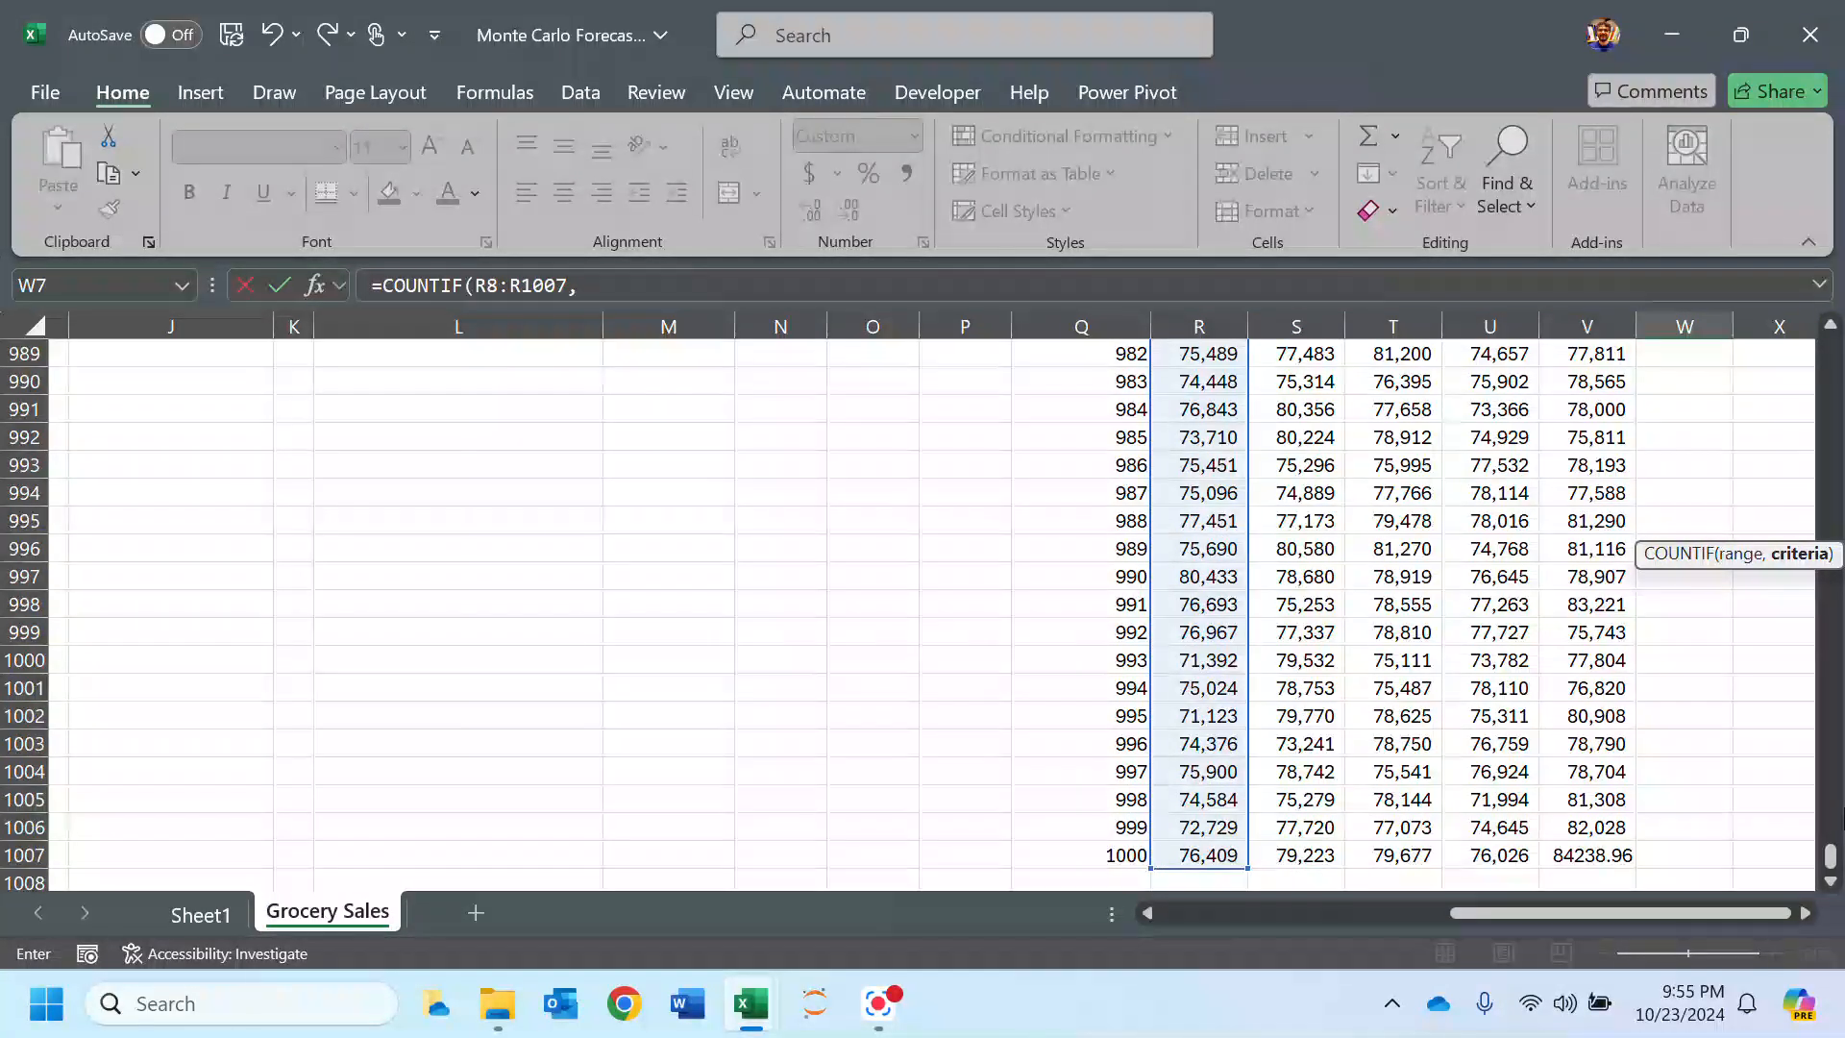
pyautogui.moveTo(1829, 855); pyautogui.dragTo(1829, 351)
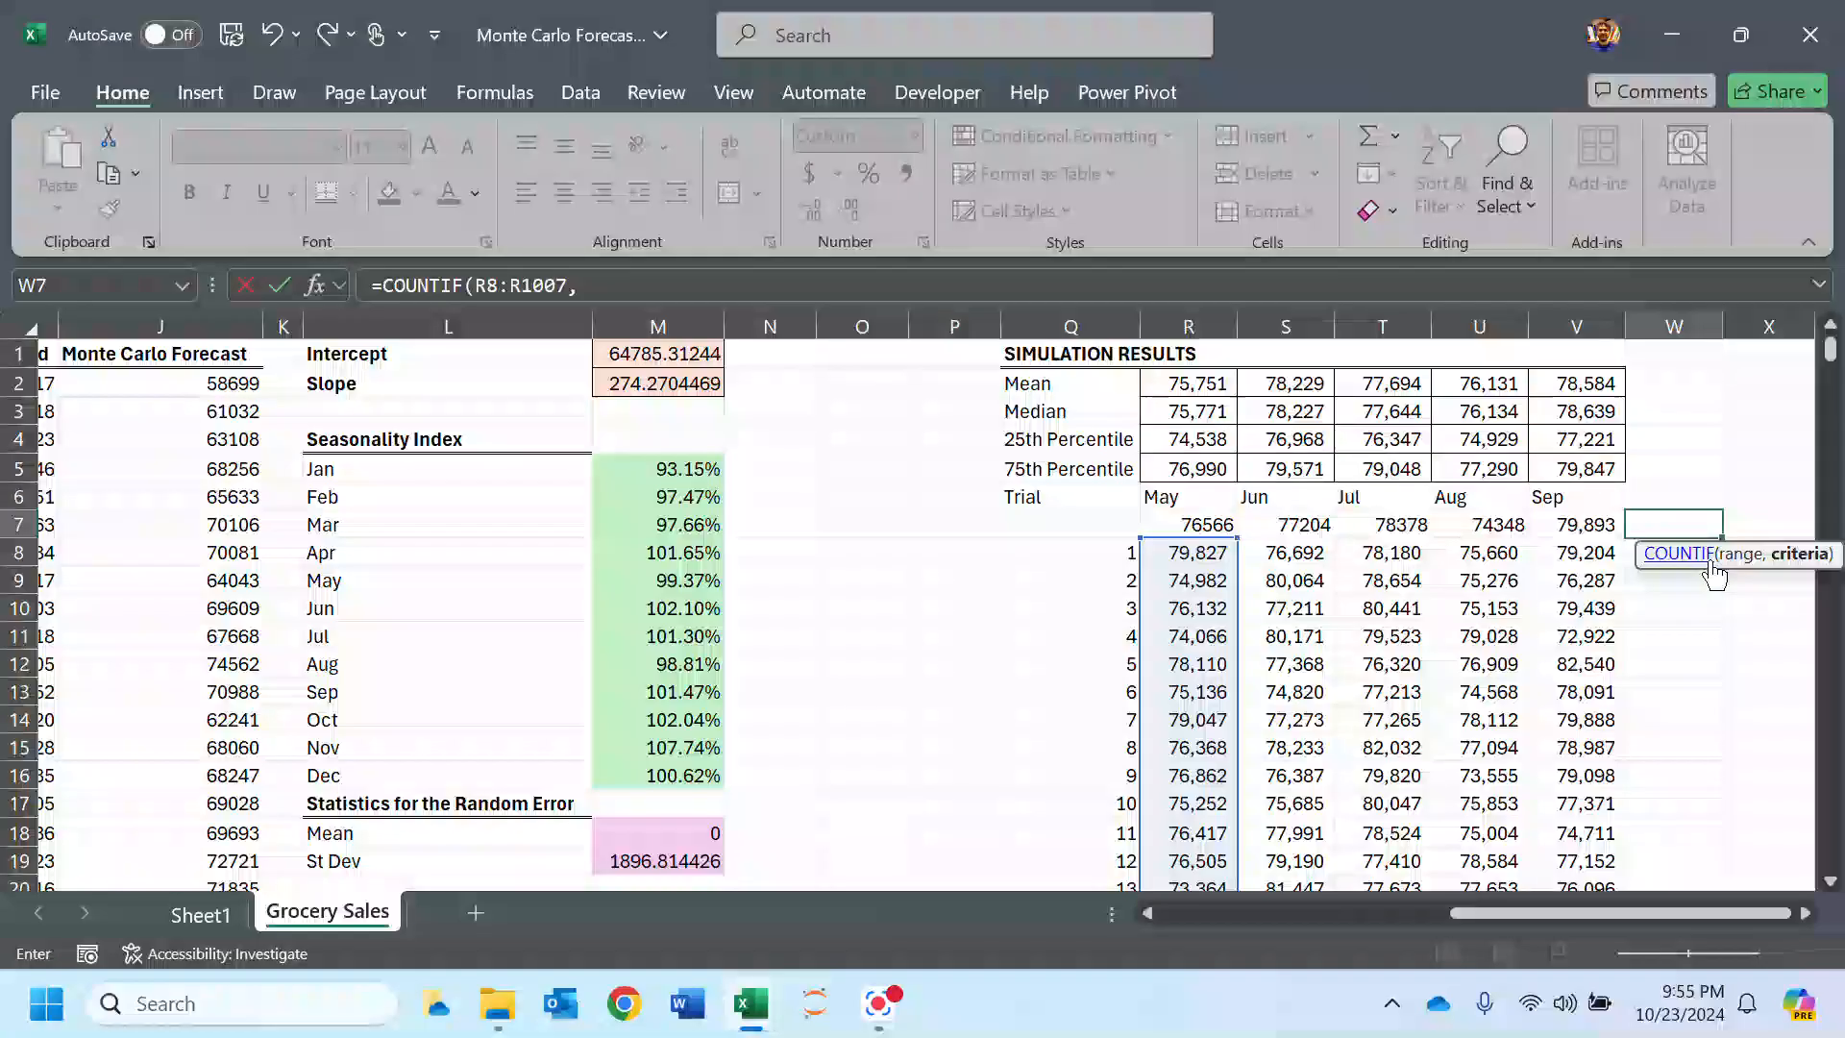
pyautogui.write(',')
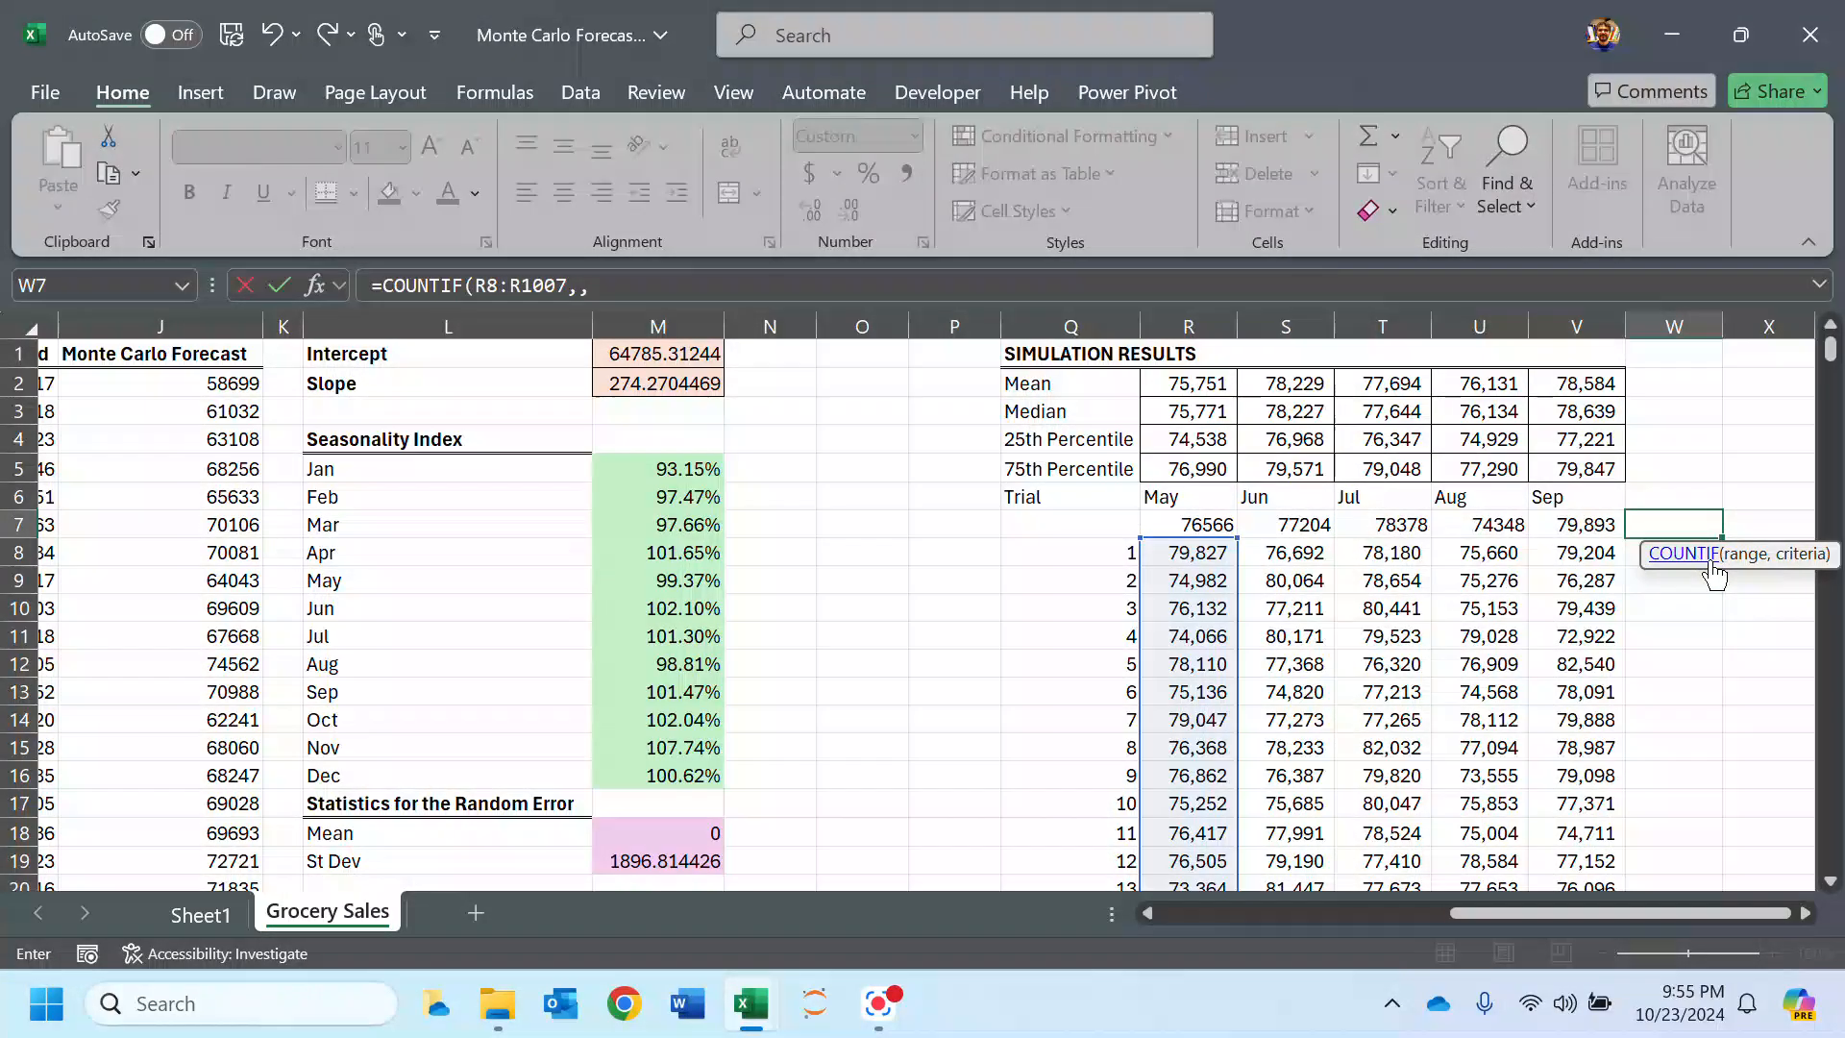
pyautogui.press('Return')
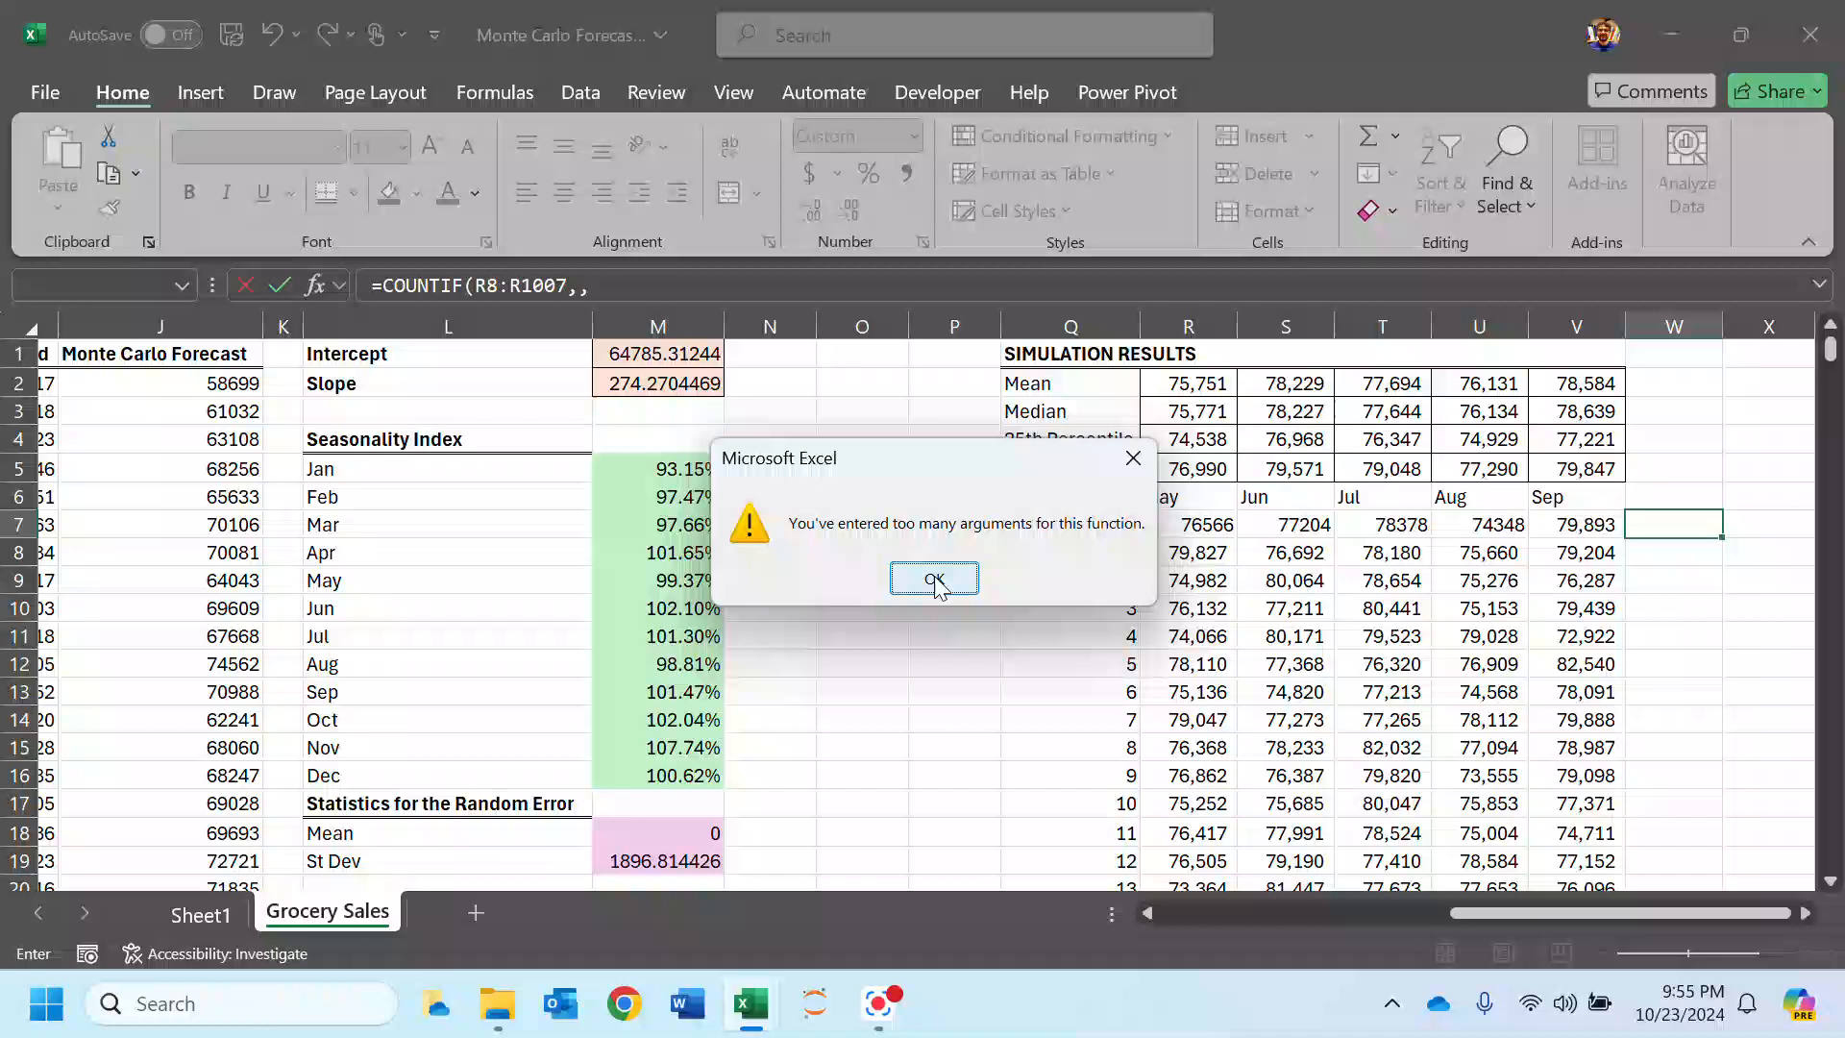
pyautogui.click(935, 580)
pyautogui.click(684, 287)
pyautogui.press('BackSpace')
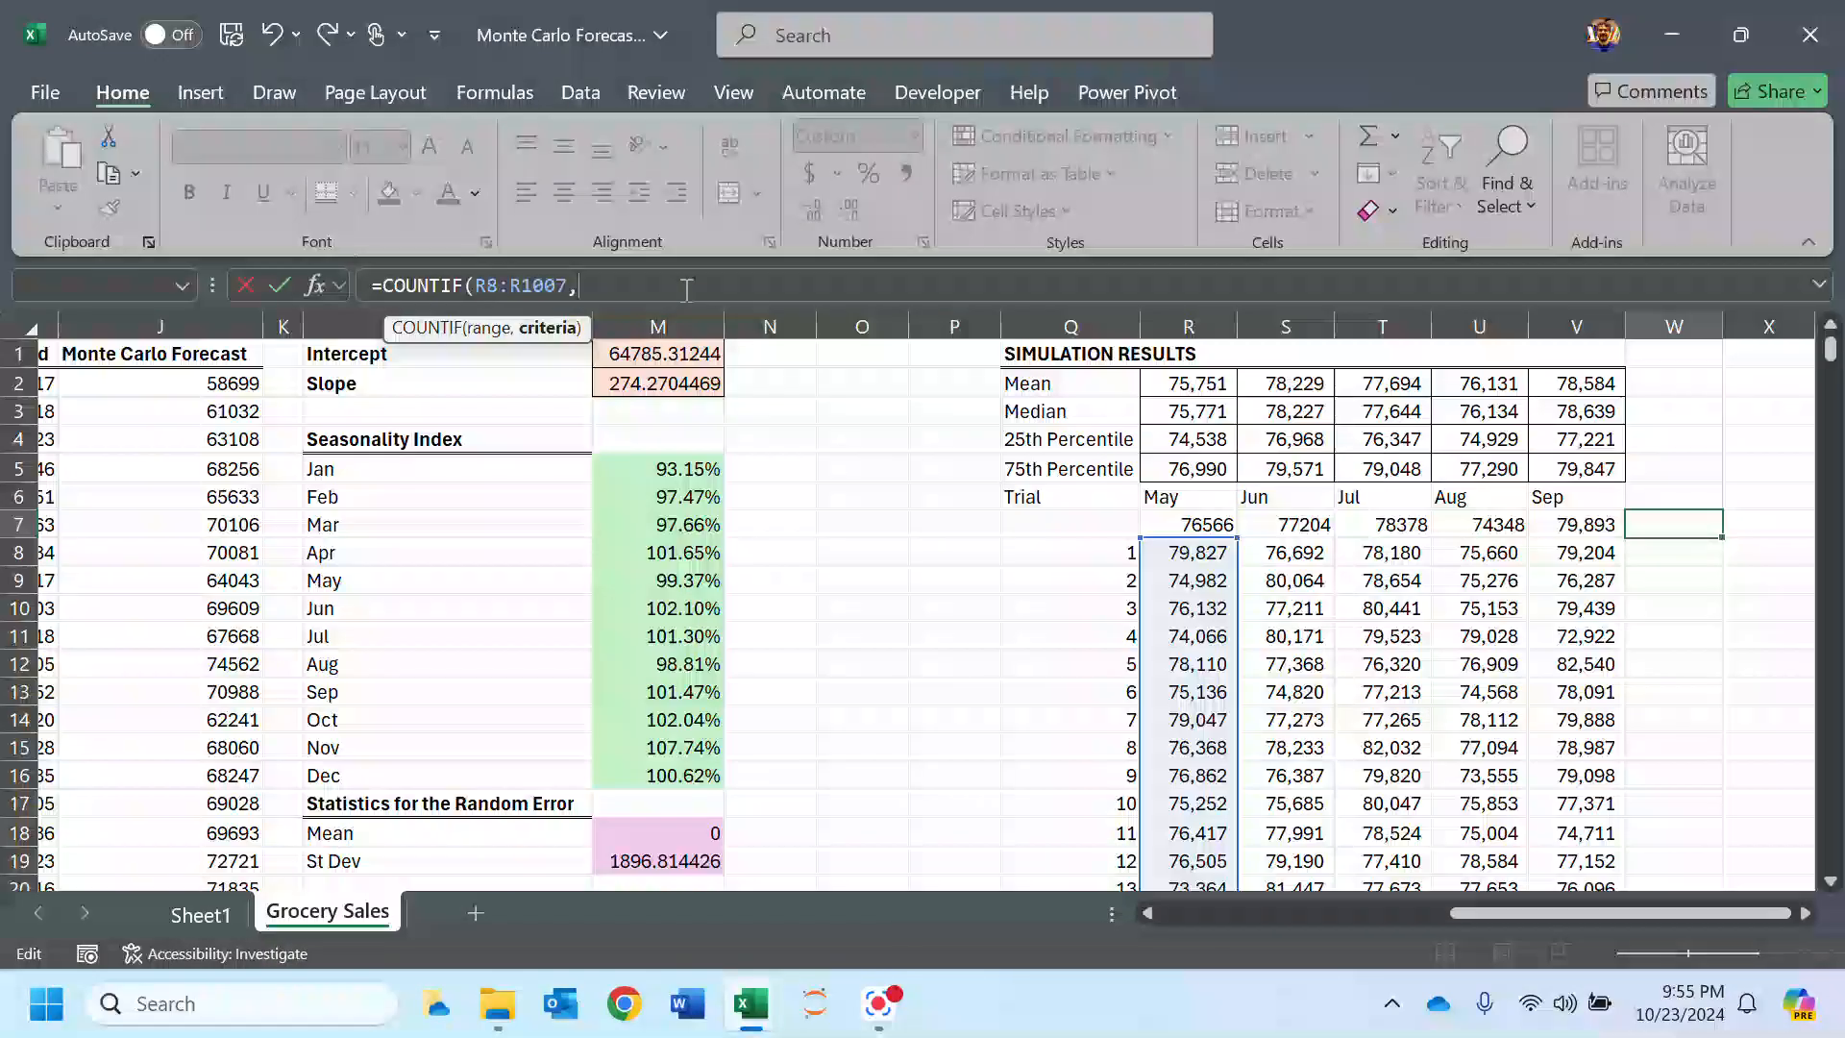
# Step: Complete the W7 formula as =COUNTIF(R8:R1007,"<73990")/1000 to get the share of May trials below 73990
pyautogui.write('<')
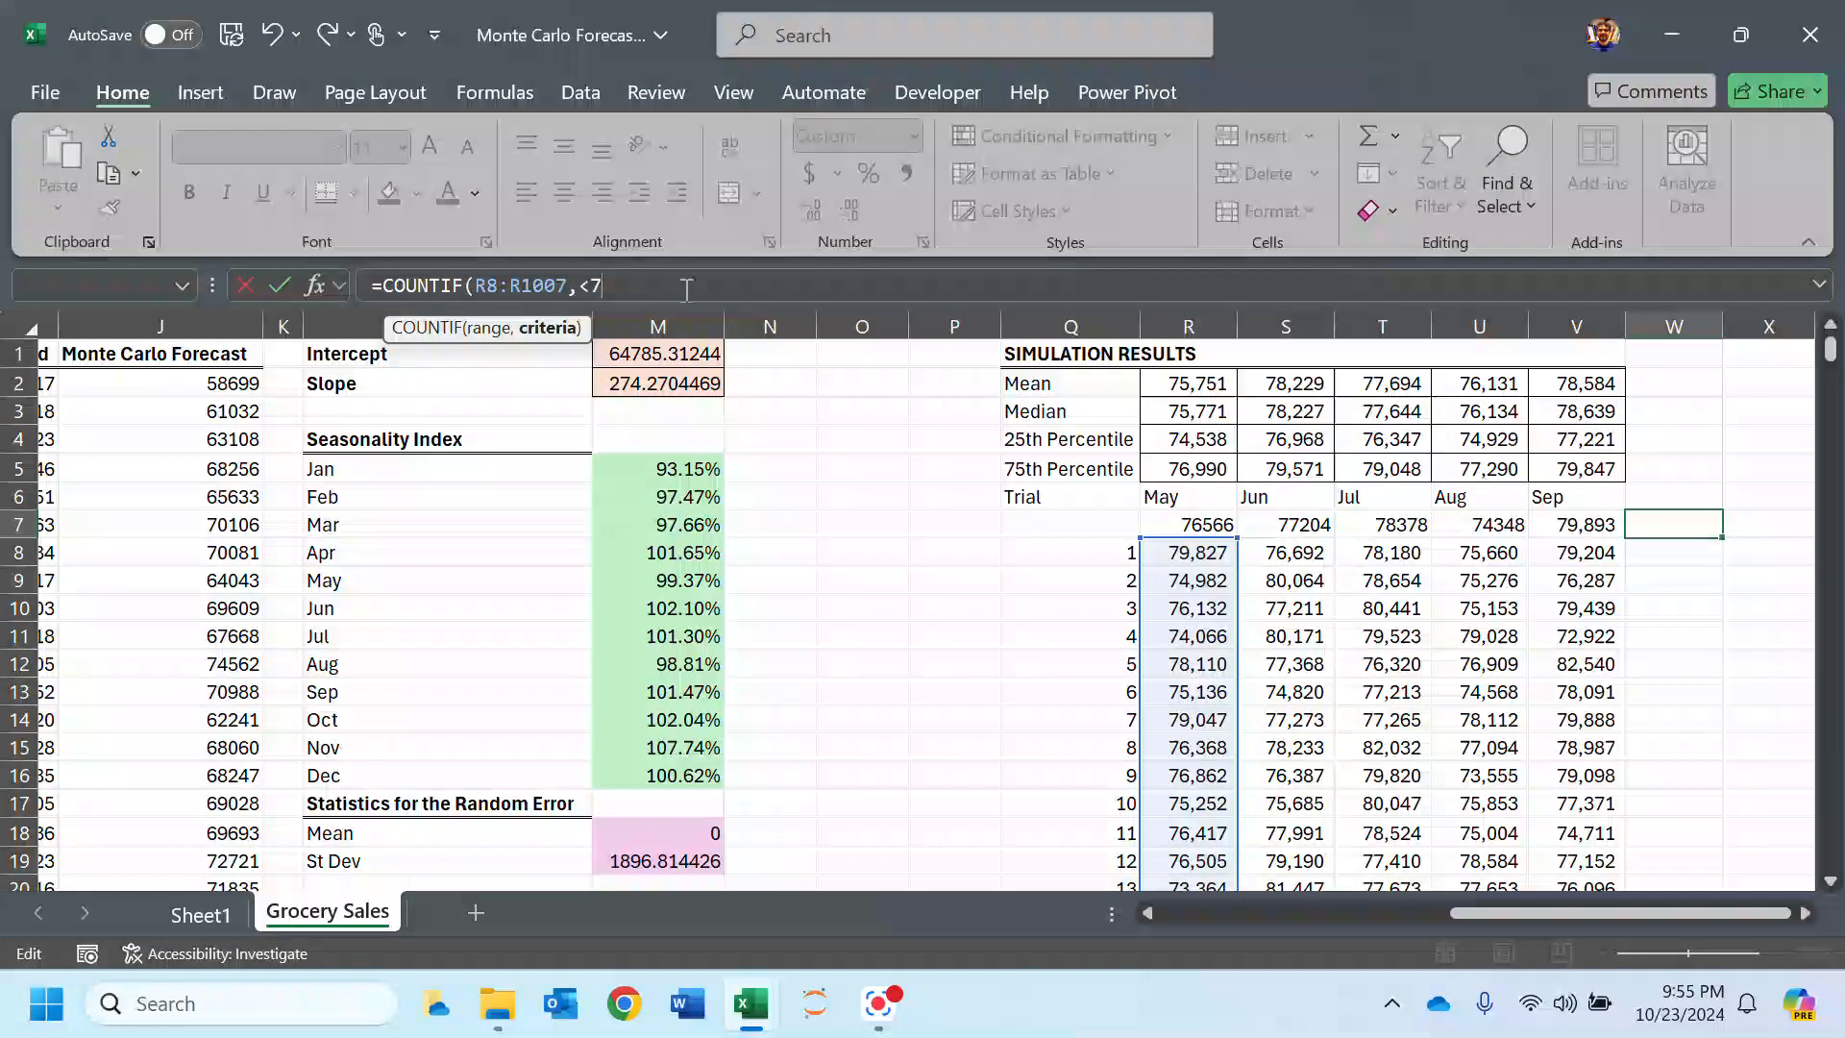
pyautogui.write('73990')
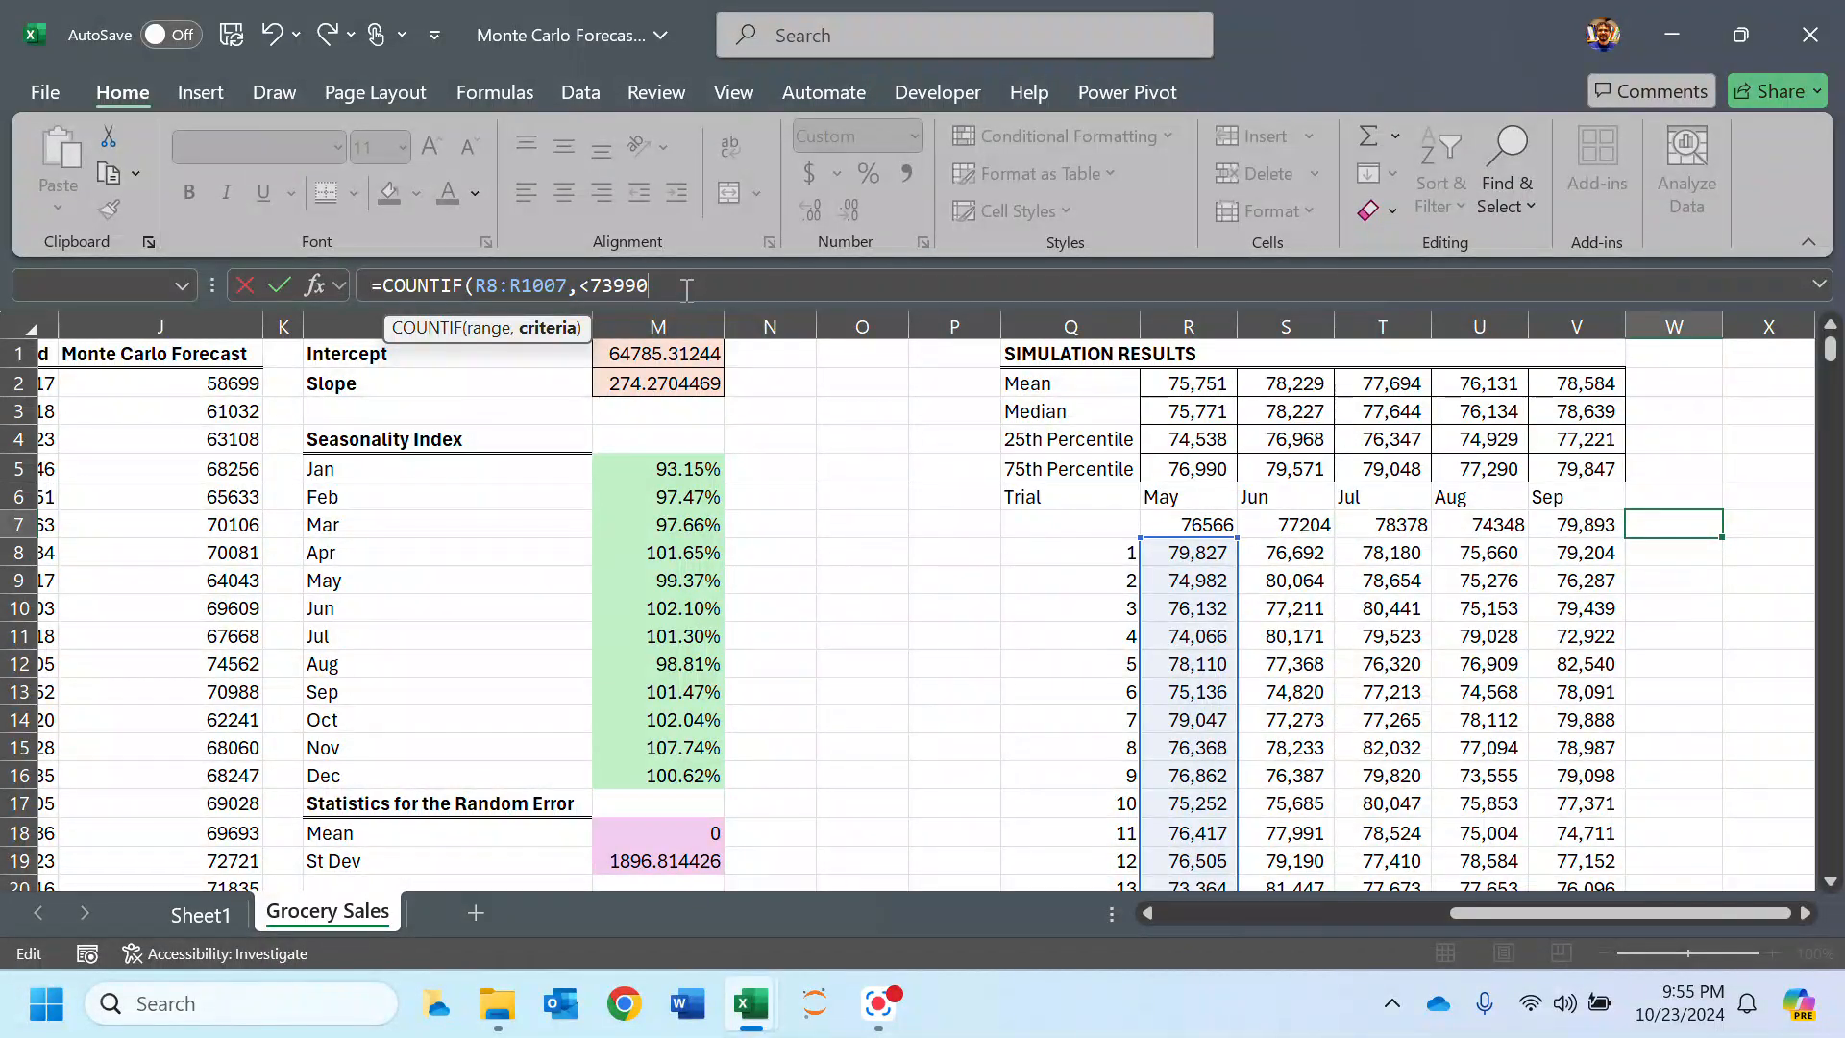
pyautogui.write(')')
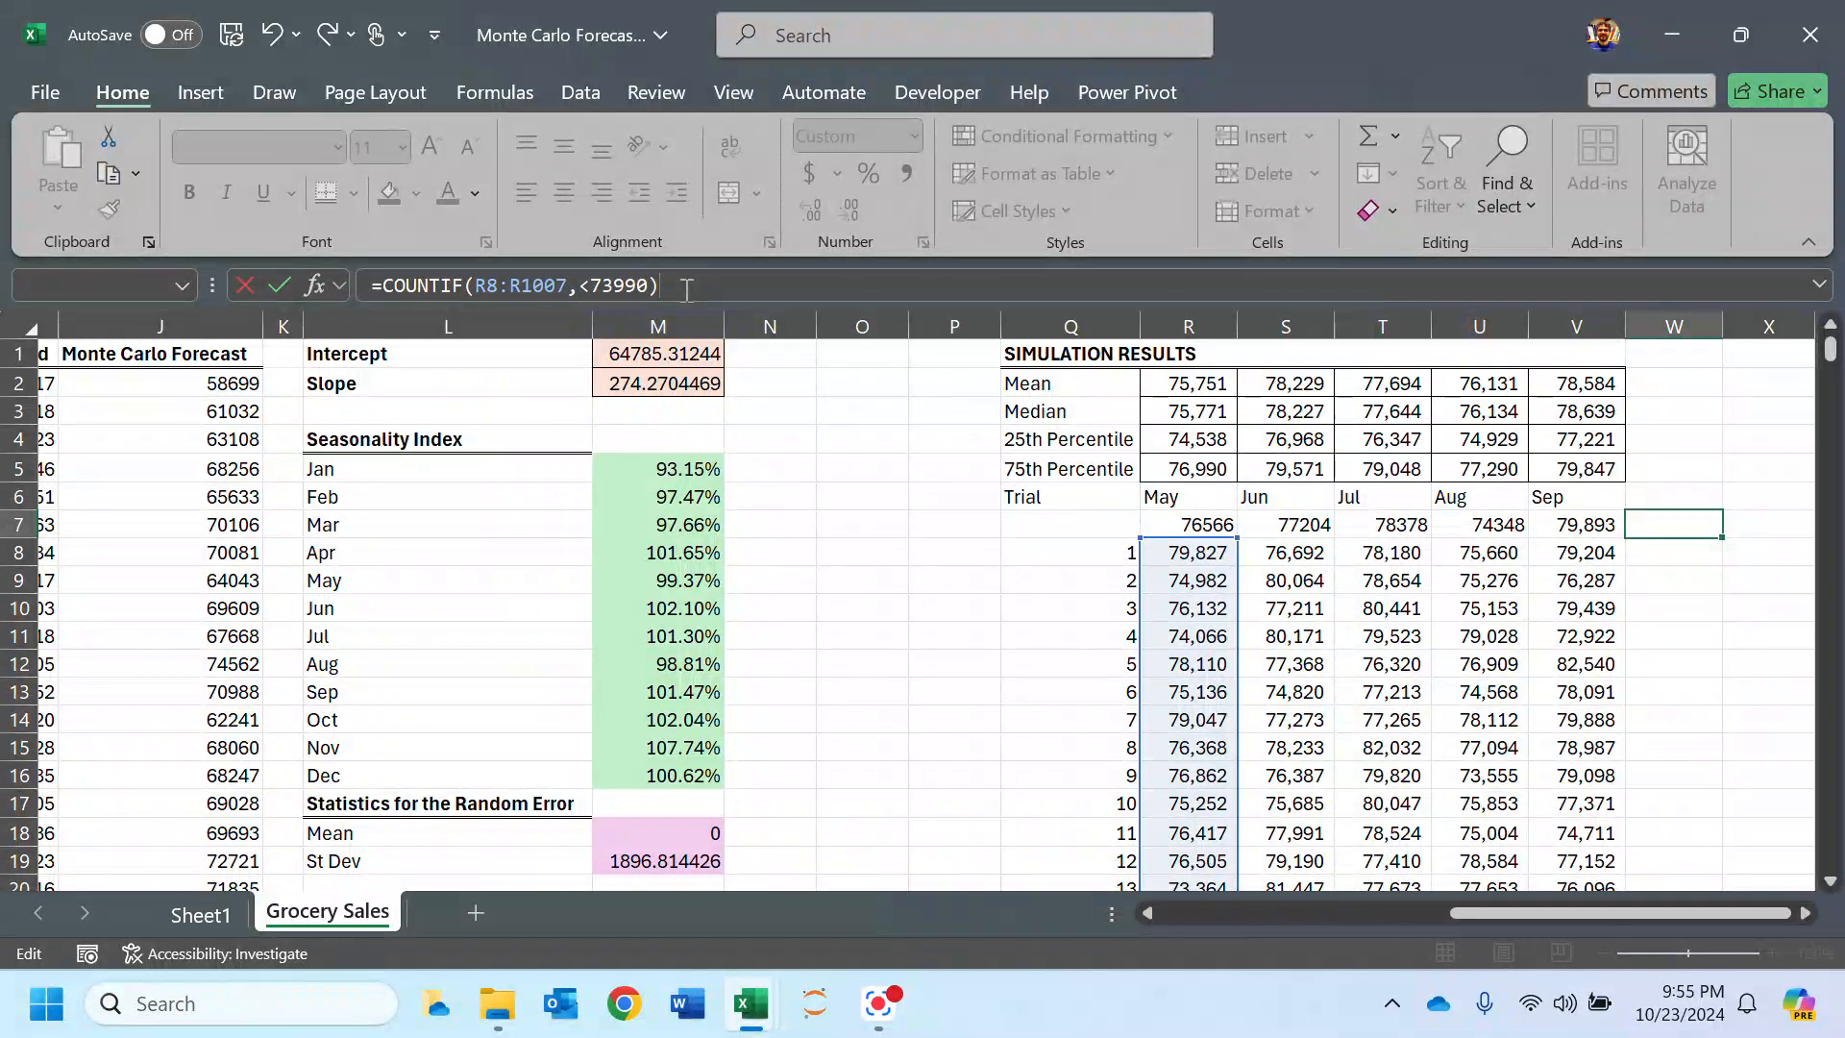
pyautogui.write('/COUNT')
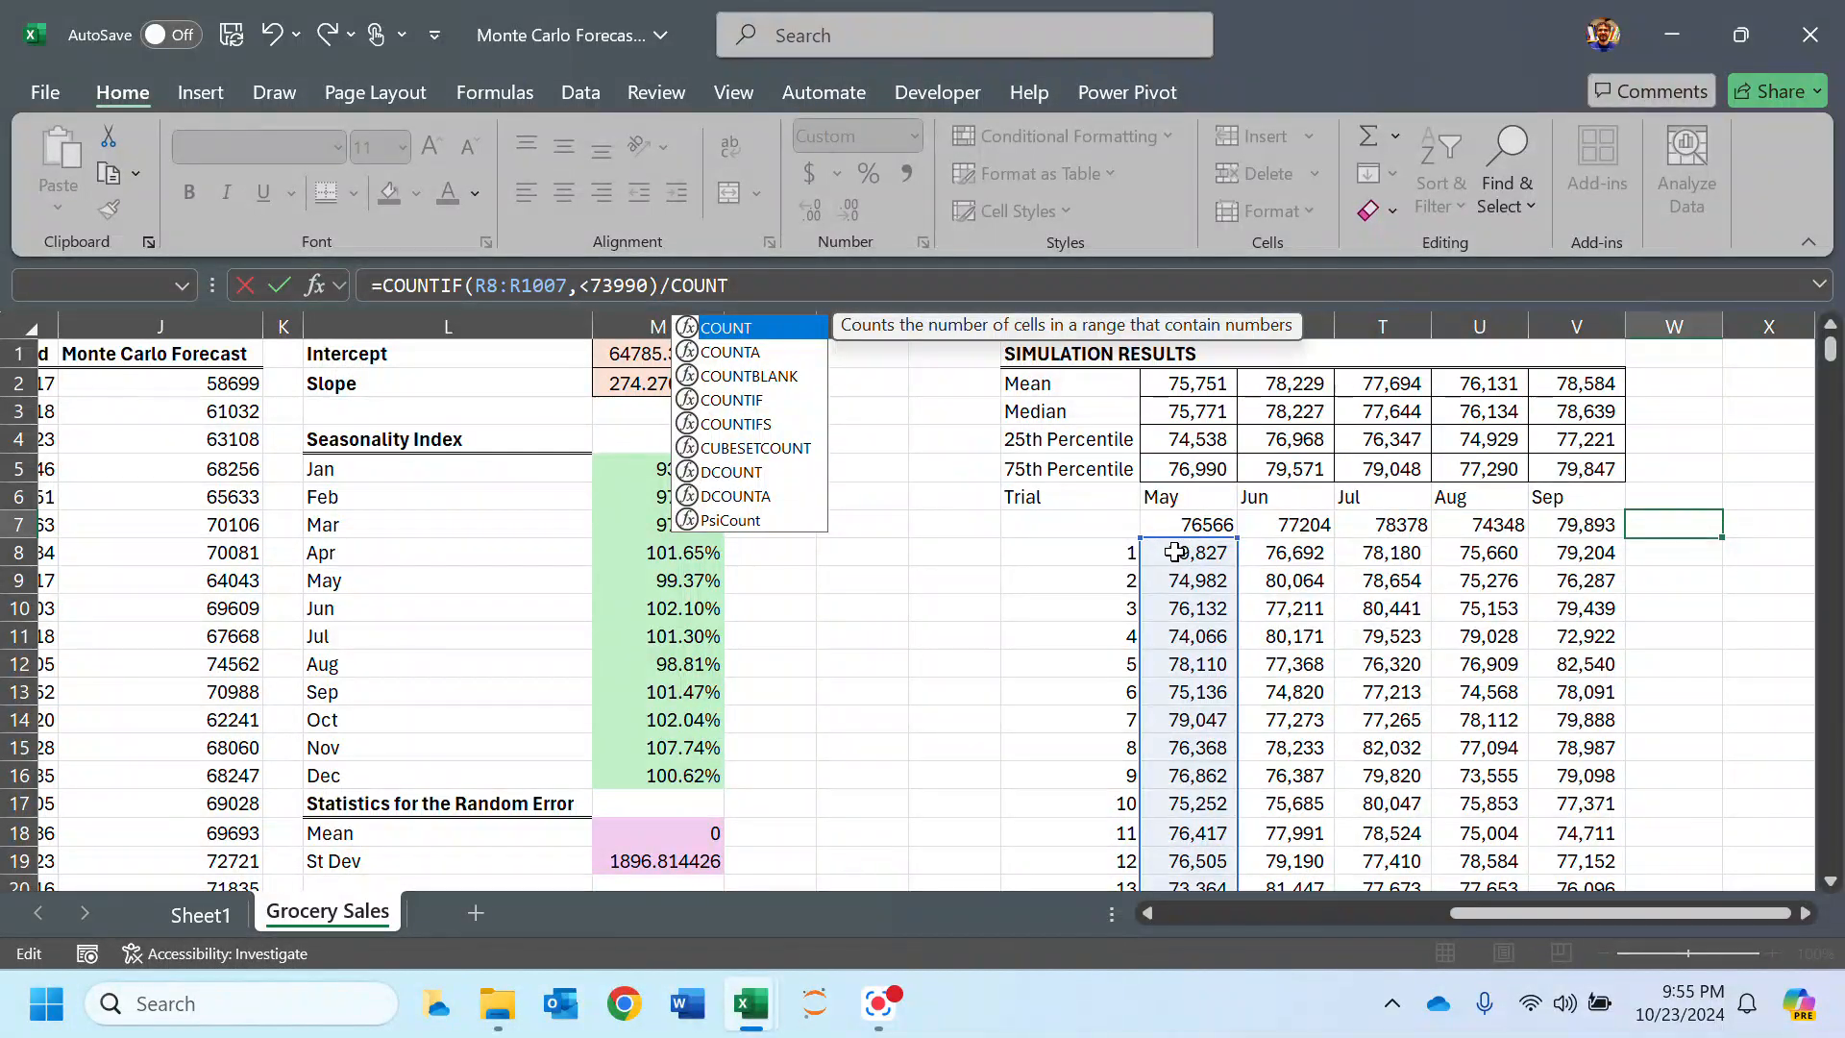
pyautogui.write('(')
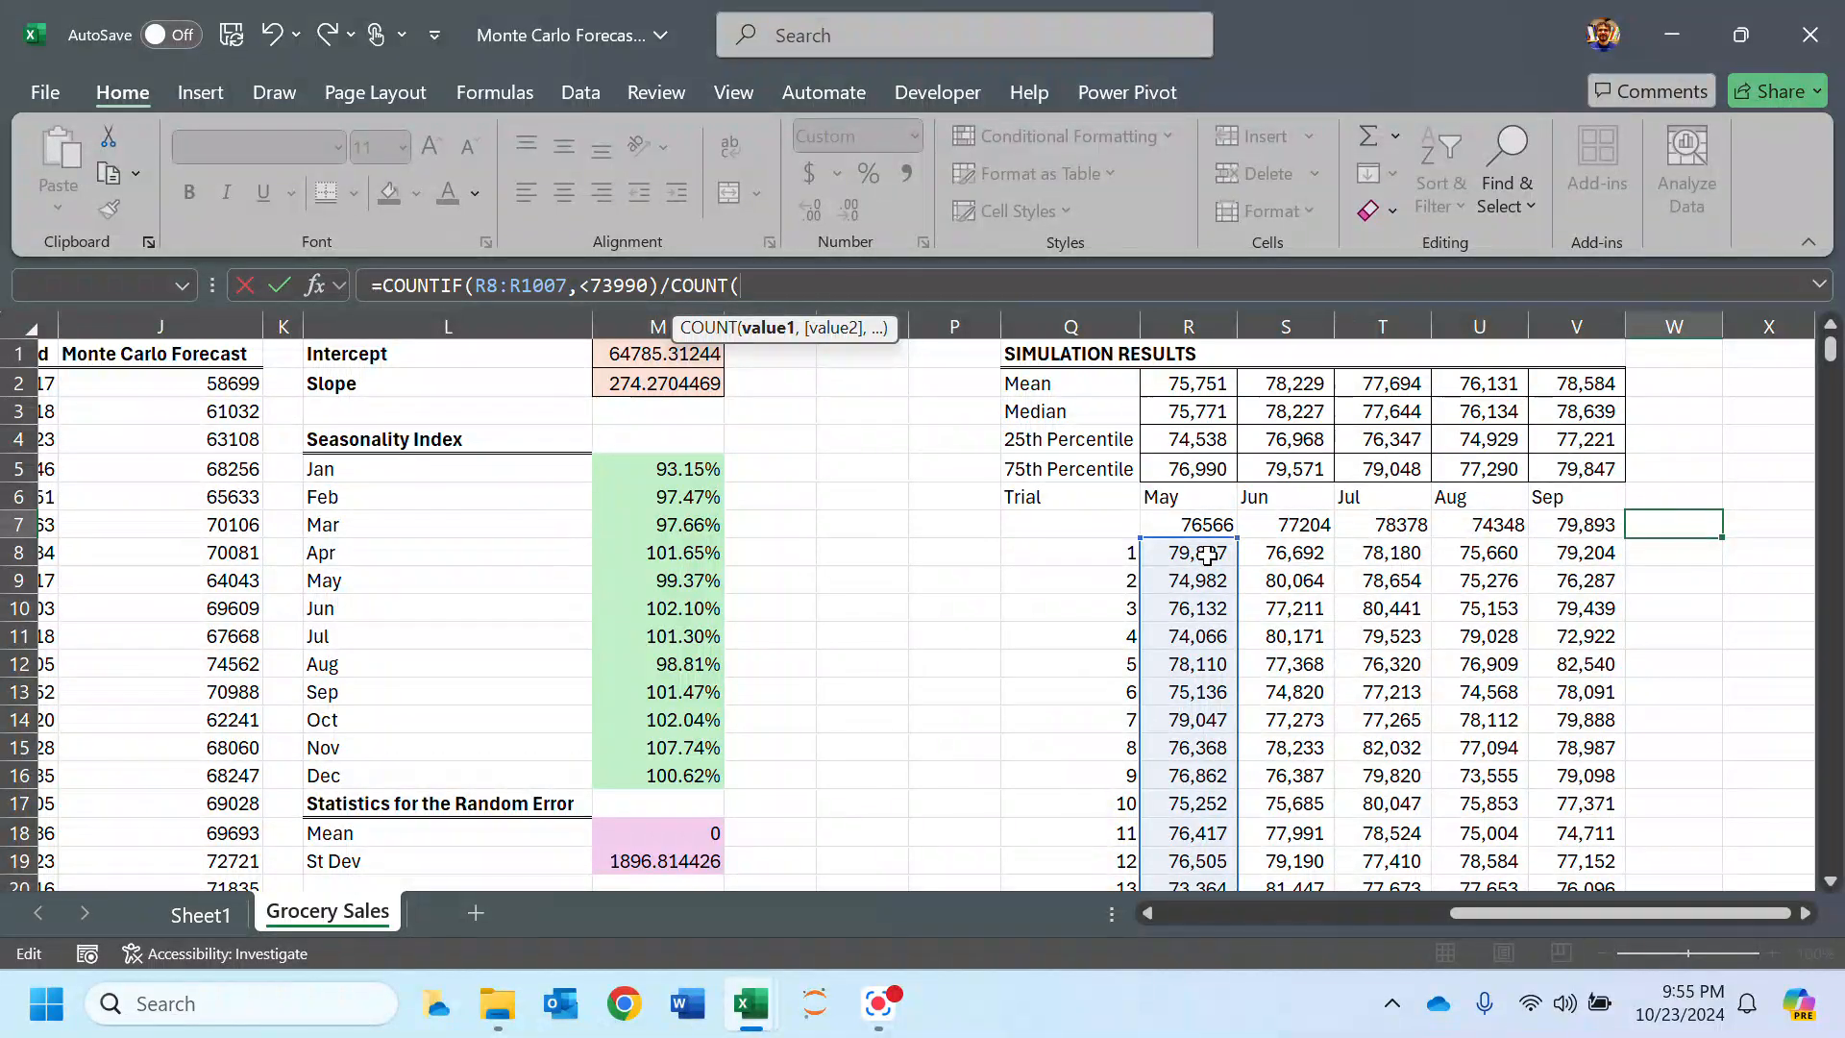
pyautogui.press('BackSpace')
pyautogui.press('BackSpace')
pyautogui.press('BackSpace')
pyautogui.press('BackSpace')
pyautogui.press('BackSpace')
pyautogui.press('BackSpace')
pyautogui.write('1000')
pyautogui.press('Return')
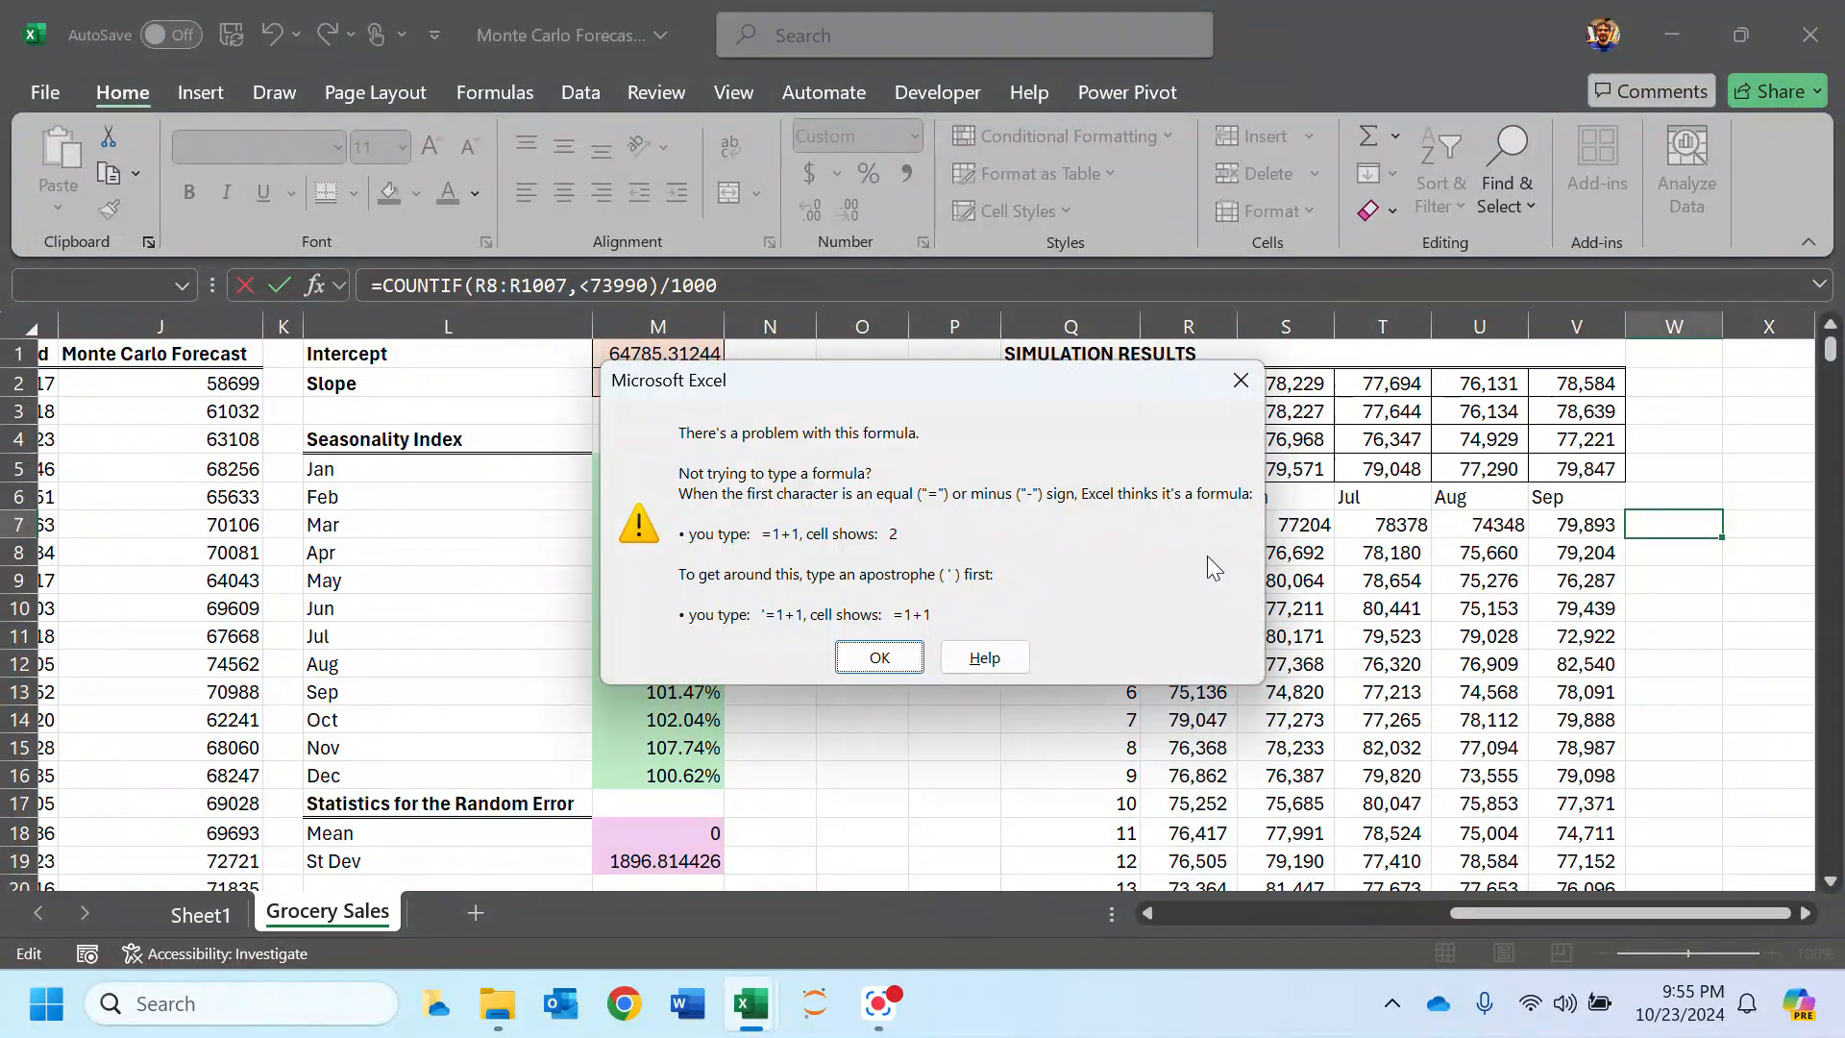
pyautogui.press('Return')
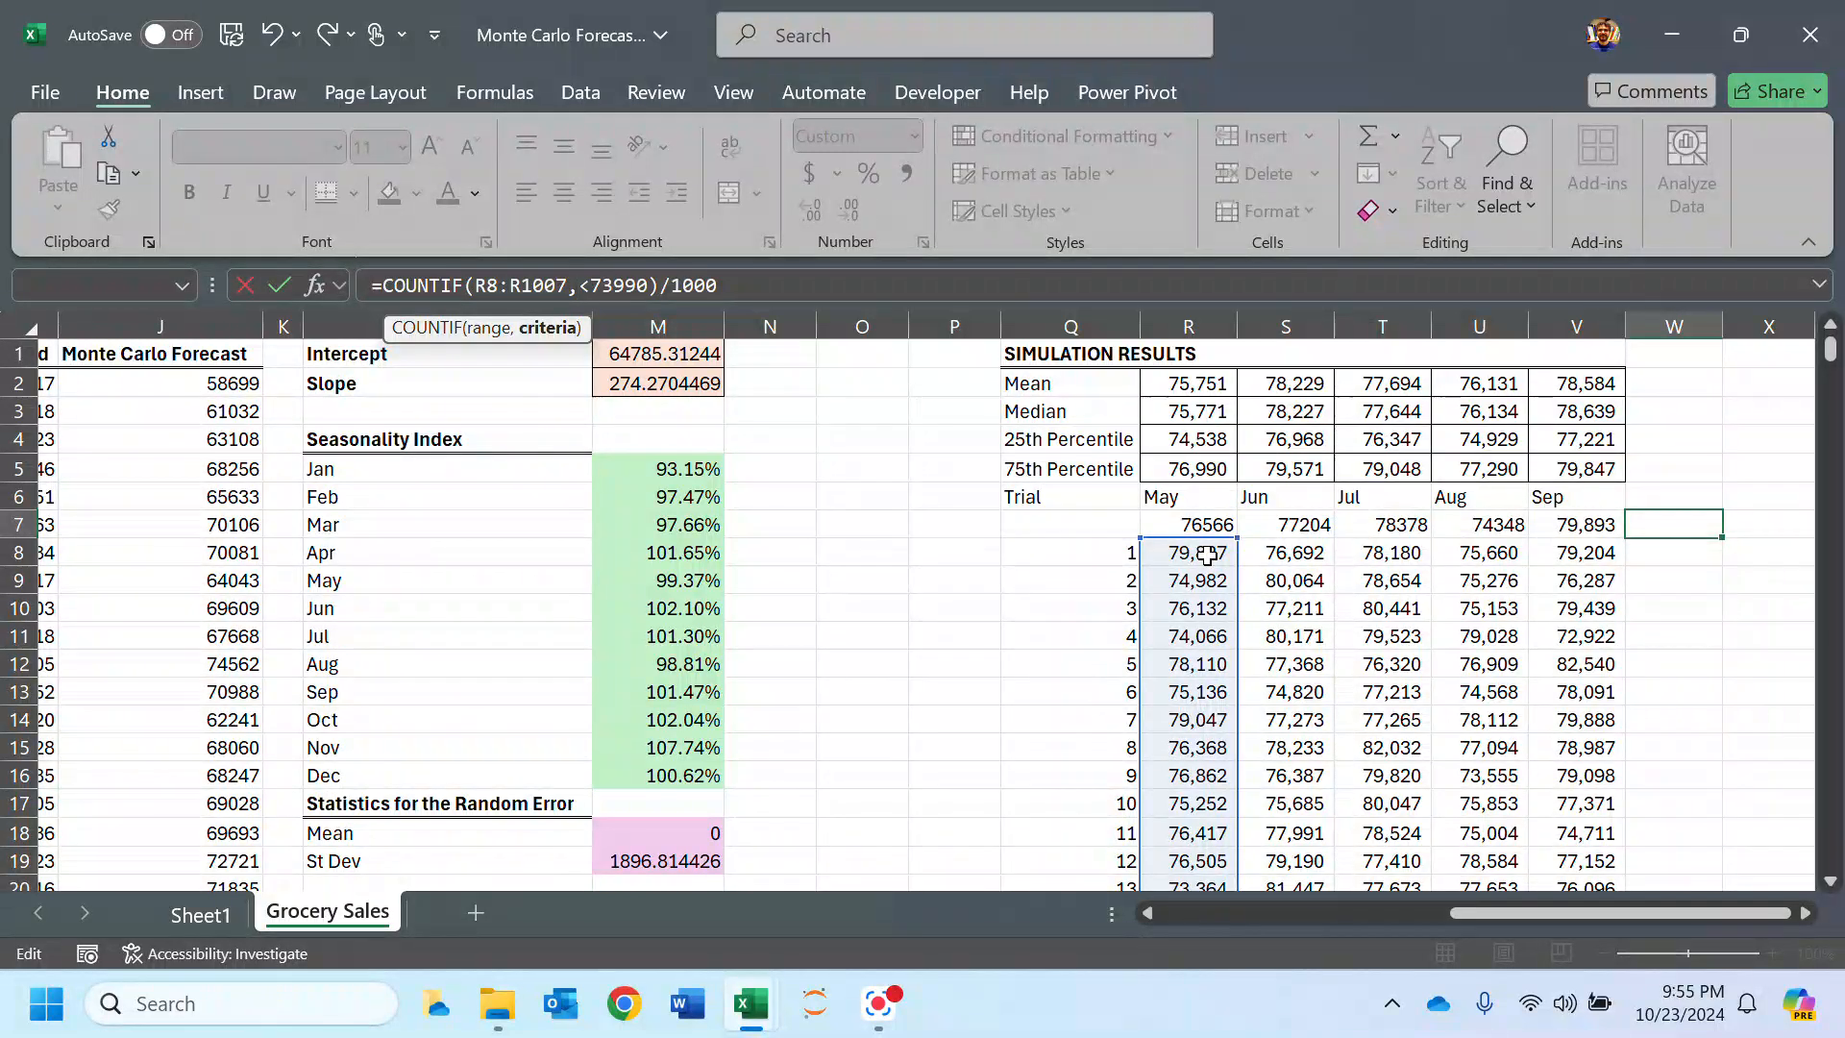
pyautogui.write('"')
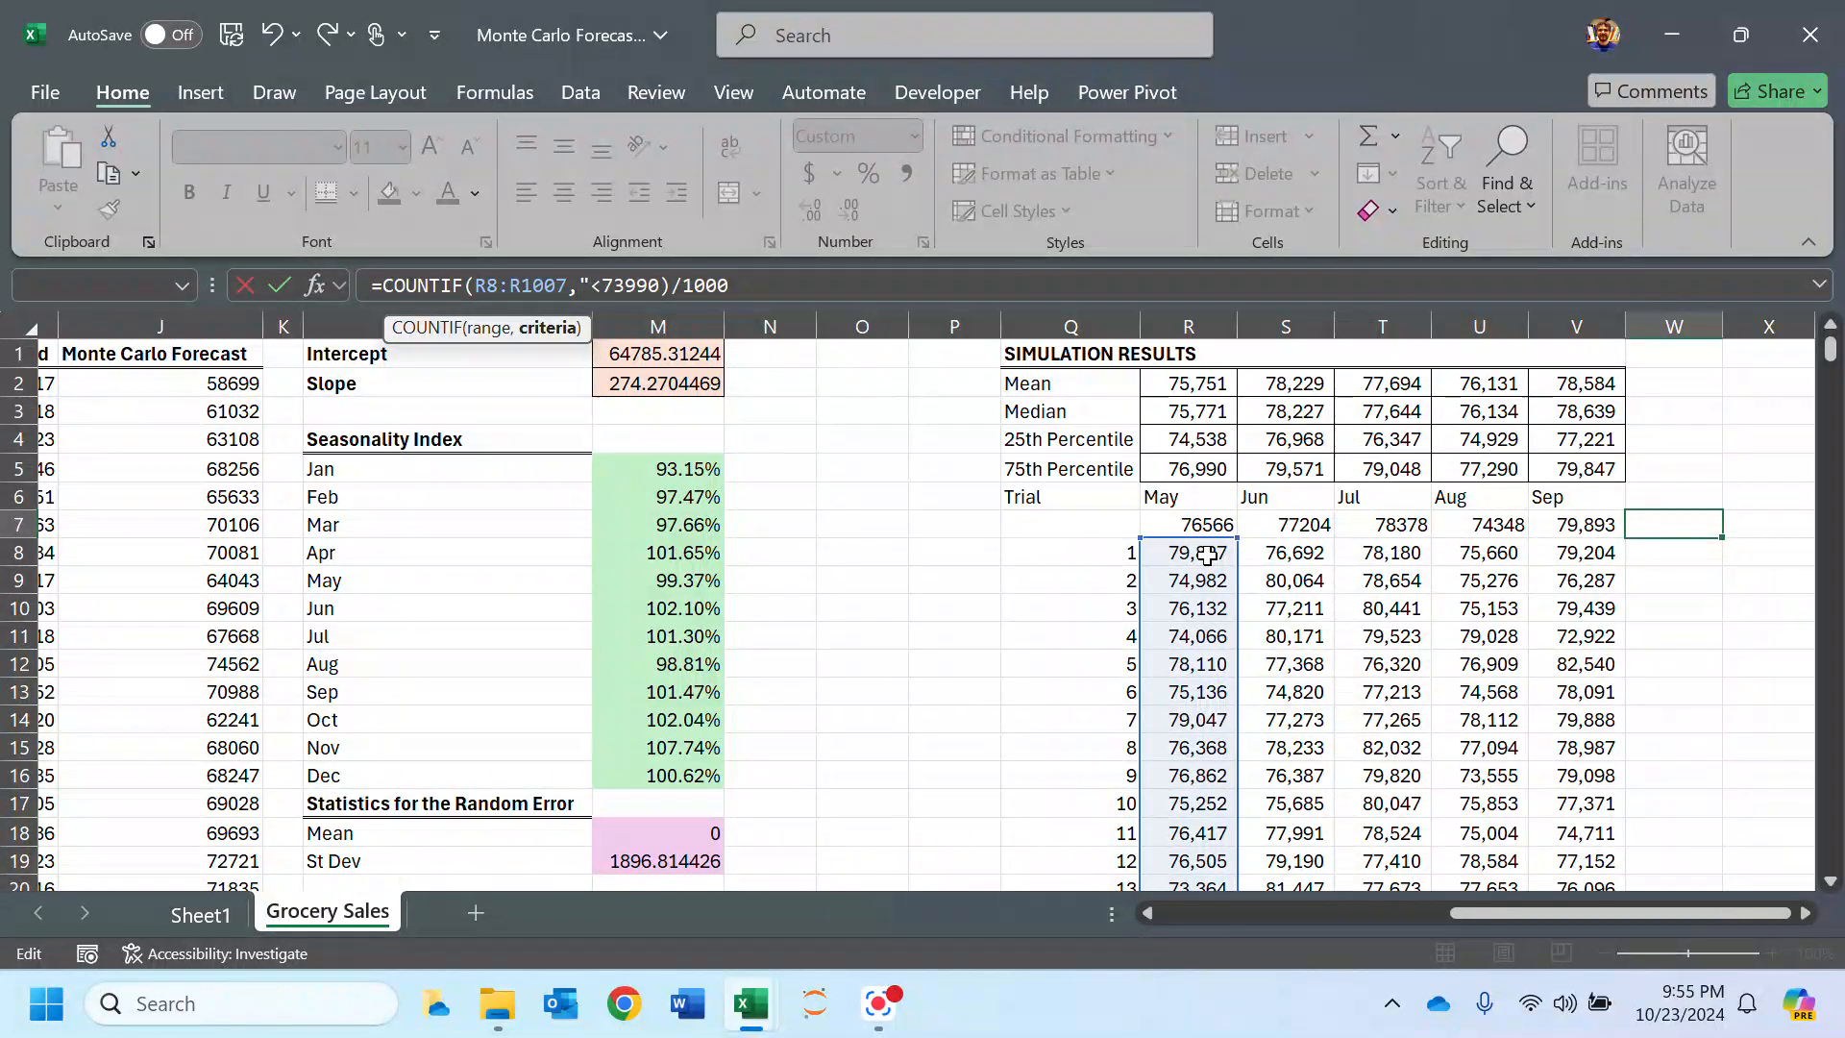
pyautogui.write('"')
pyautogui.press('Return')
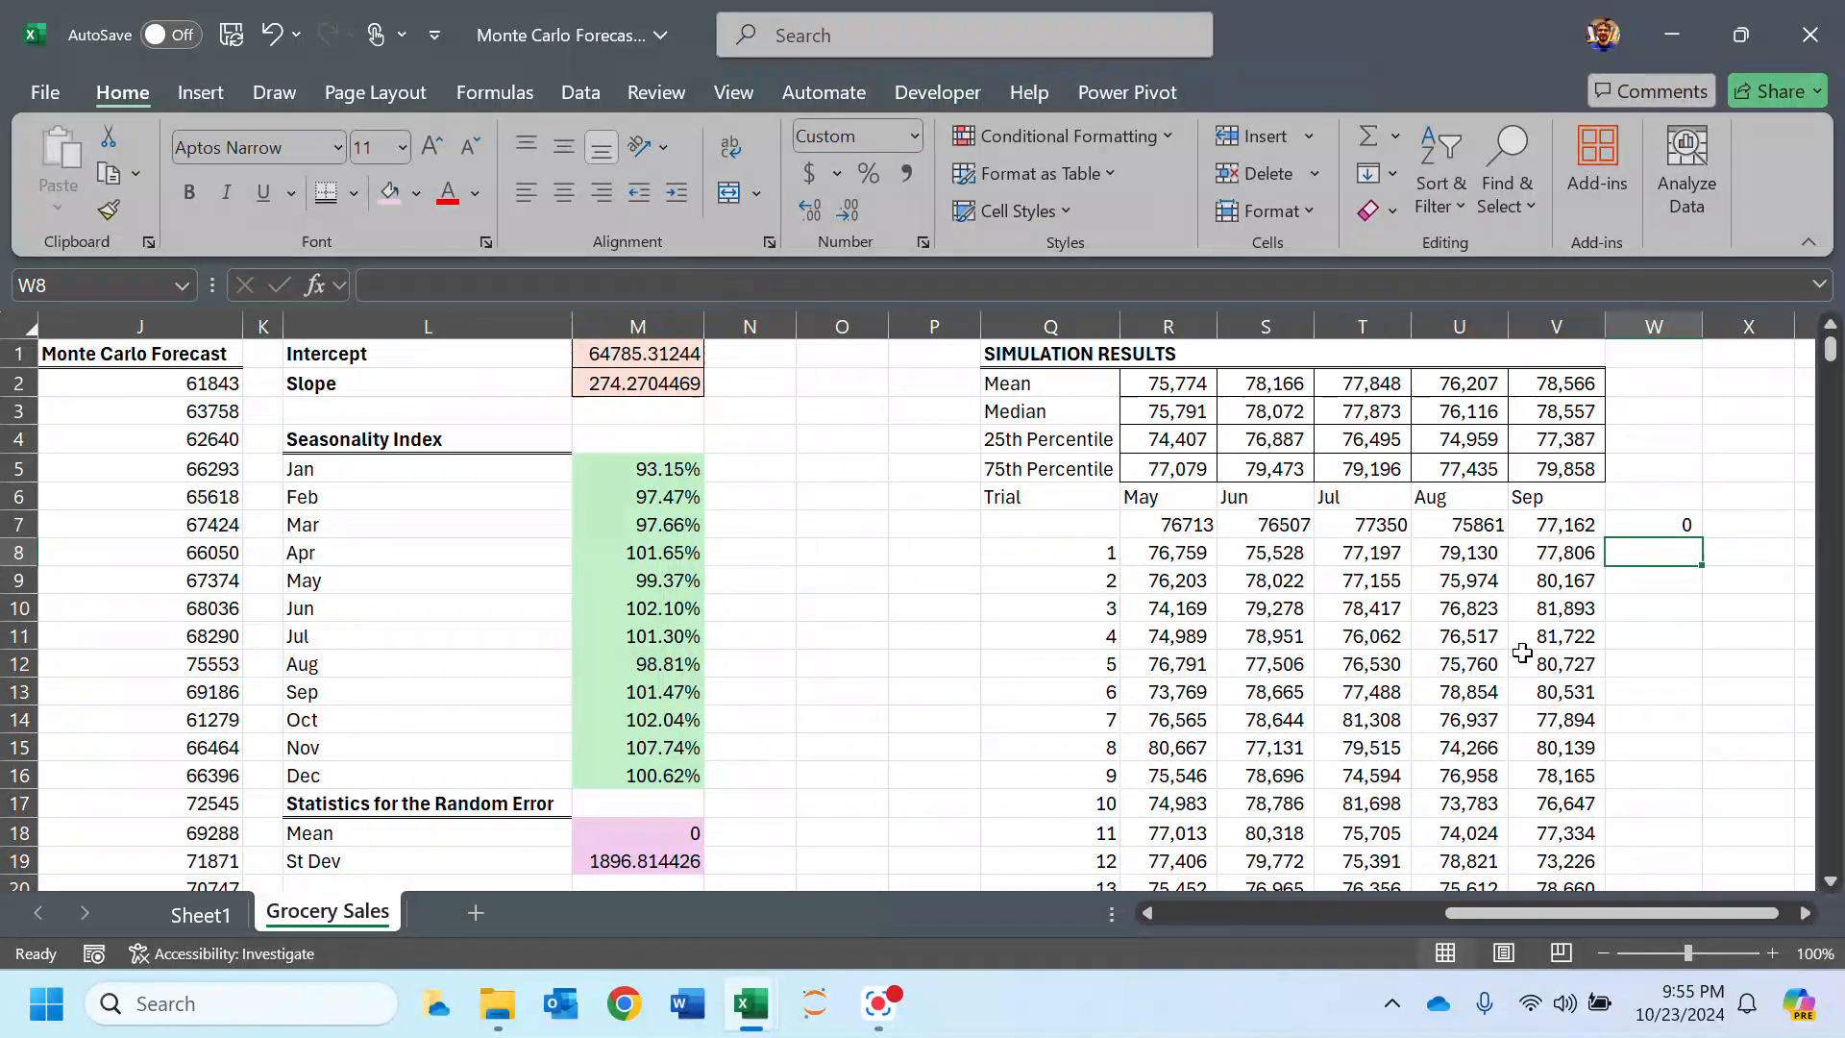
# Step: Check the formula in W7, apply the Number format to the cell and clear its contents
pyautogui.doubleClick(1688, 524)
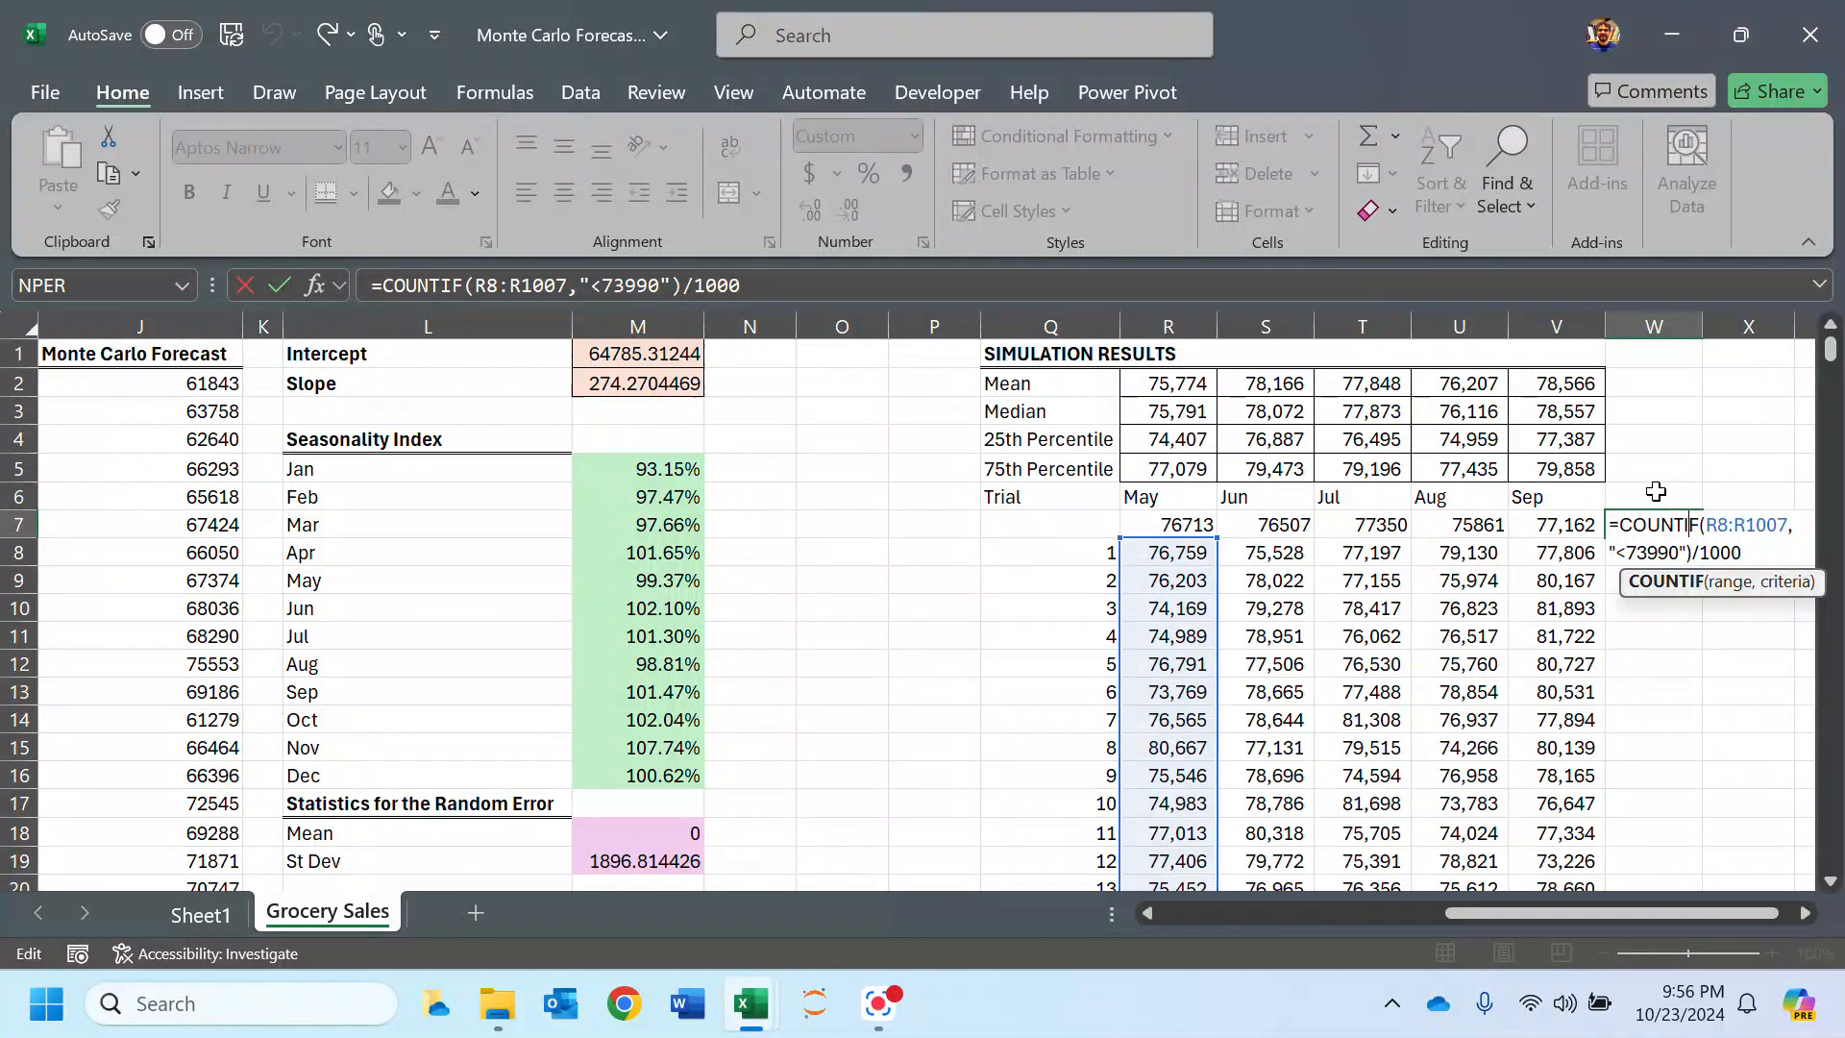
pyautogui.press('Escape')
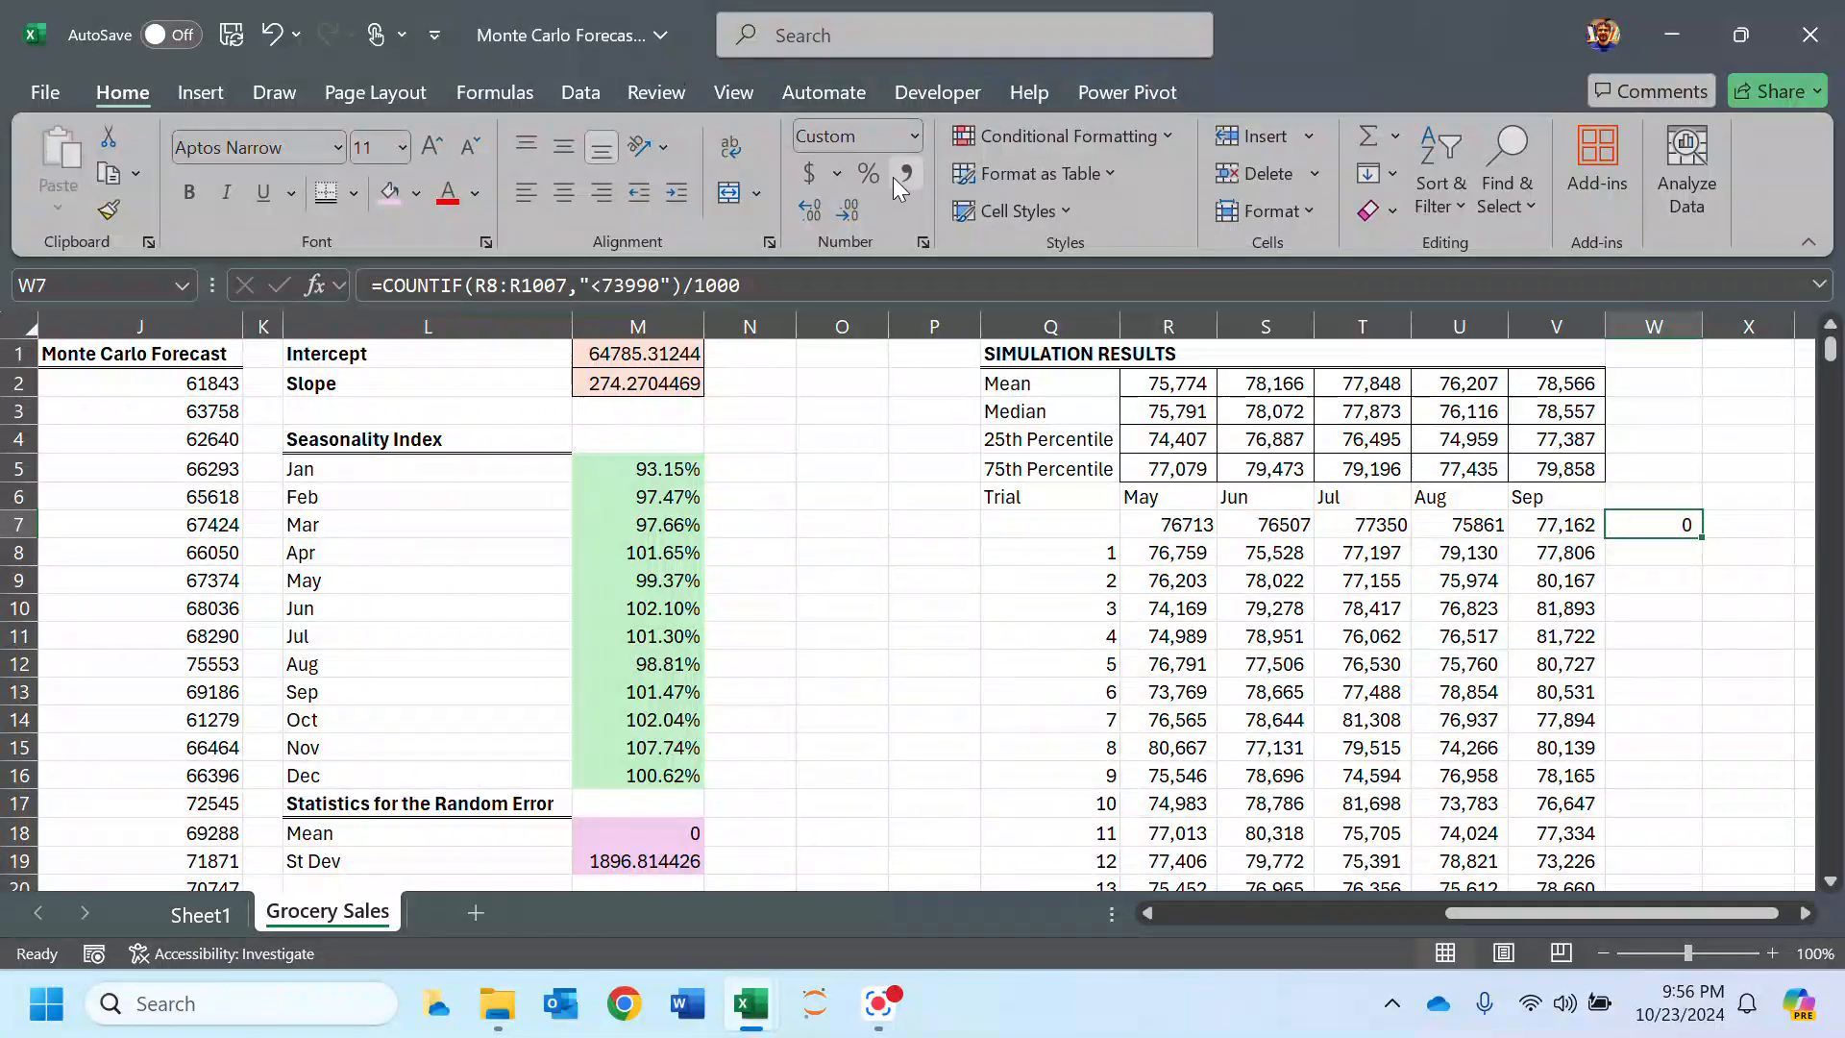
pyautogui.click(913, 135)
pyautogui.click(943, 264)
pyautogui.press('Delete')
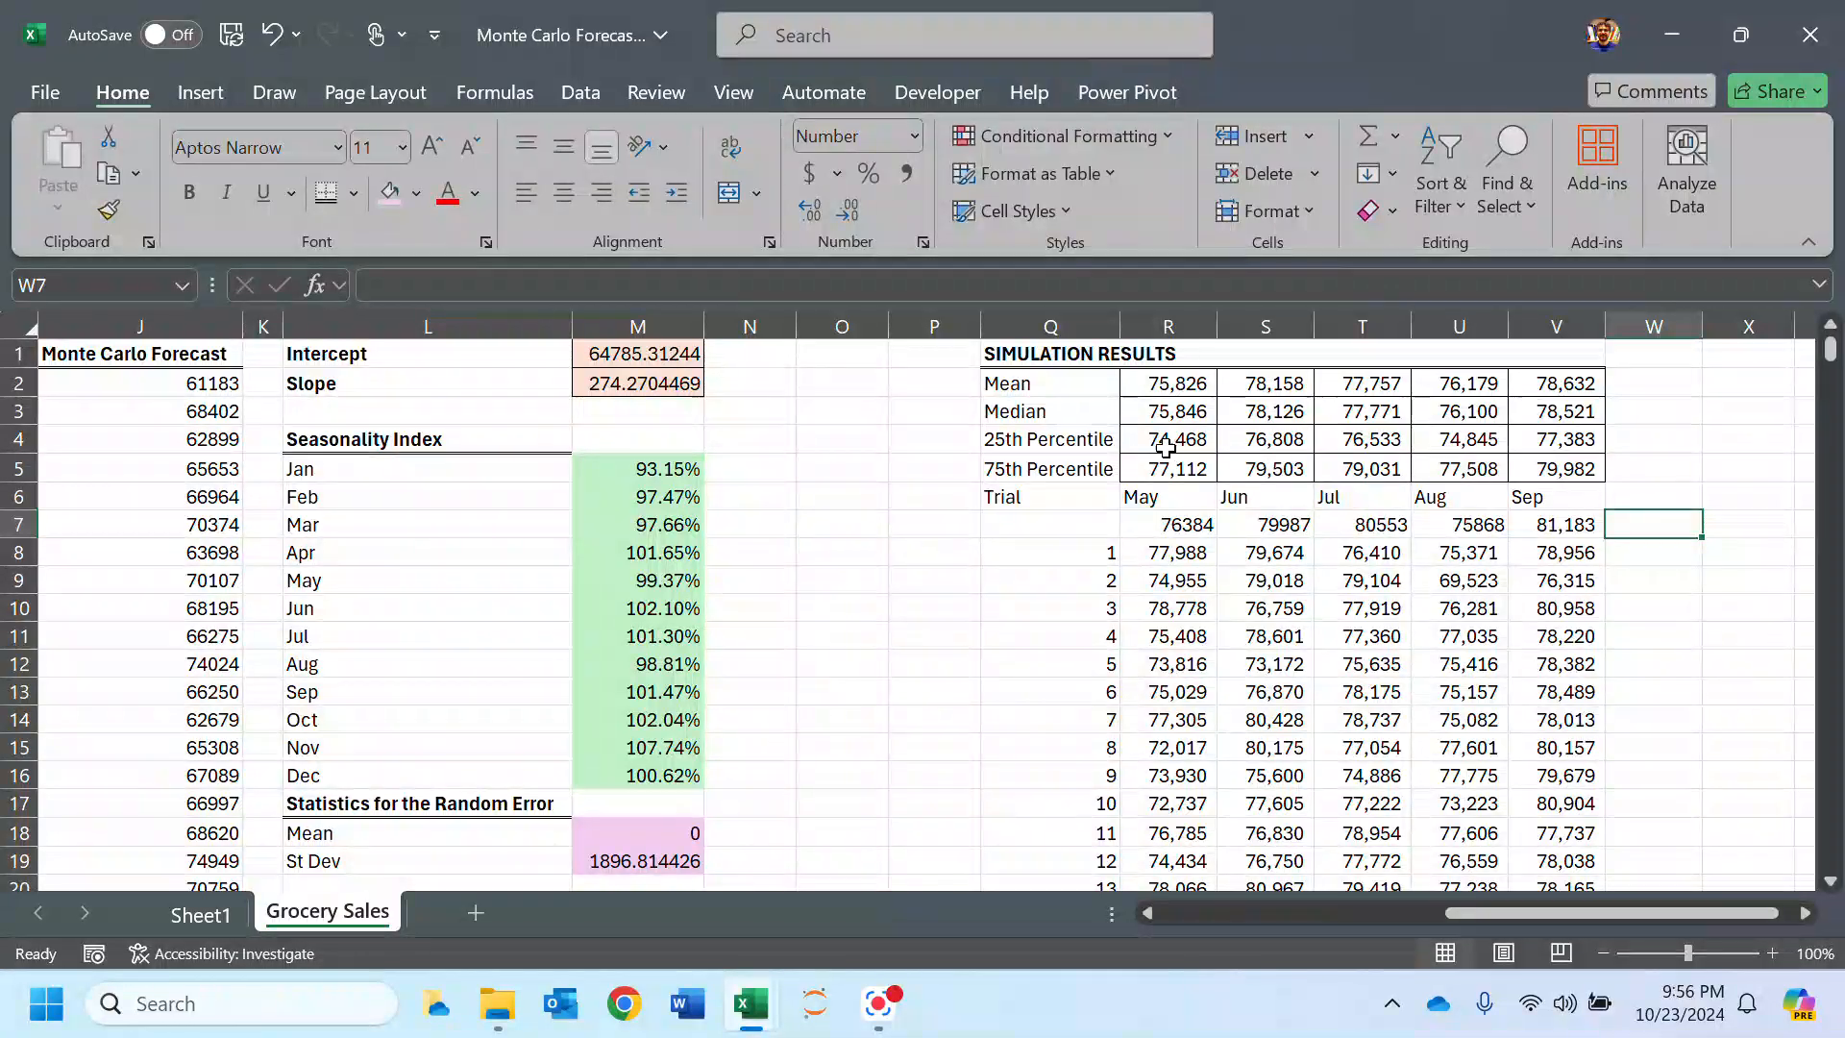
# Step: Compare the actual May to July 2024 sales with the simulation results and examine August's 25th and 75th percentiles in U4:U5
pyautogui.moveTo(1513, 913); pyautogui.dragTo(1080, 918)
pyautogui.scroll(-11, 684, 784)
pyautogui.scroll(-1, 684, 784)
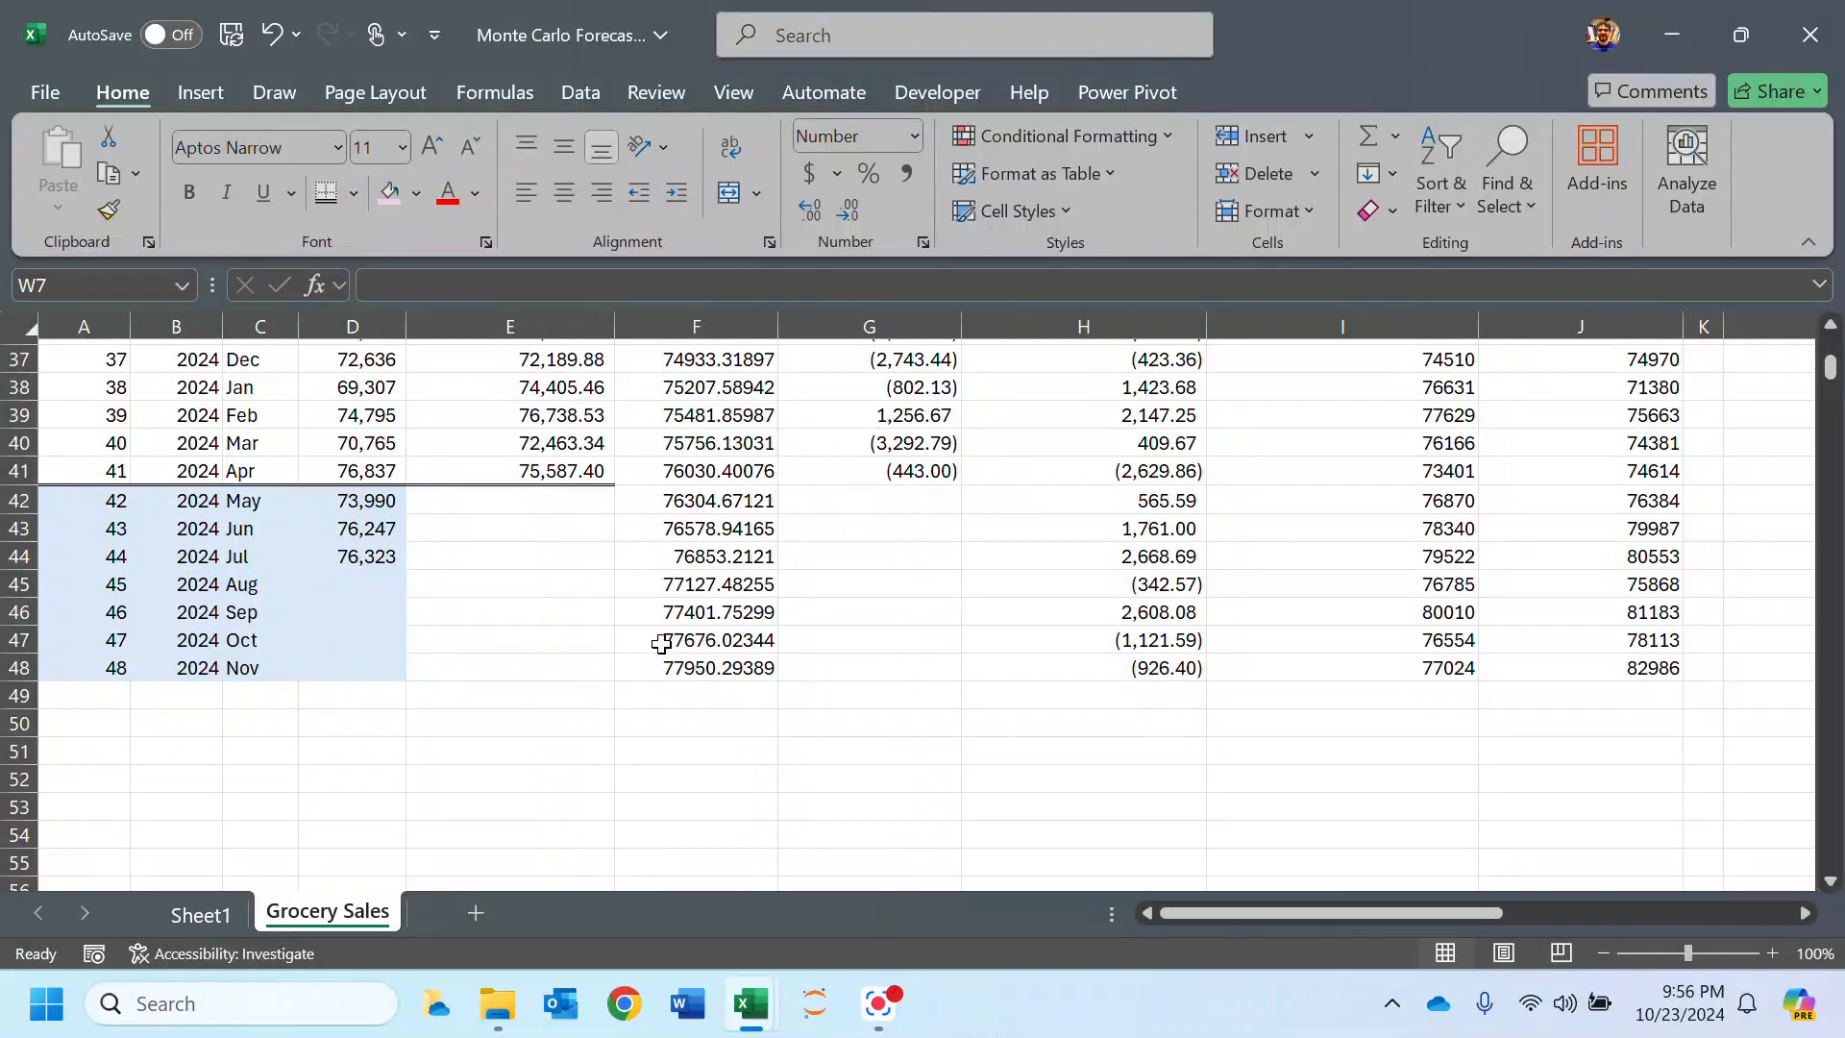
pyautogui.moveTo(1375, 915); pyautogui.dragTo(1667, 915)
pyautogui.scroll(12, 1585, 450)
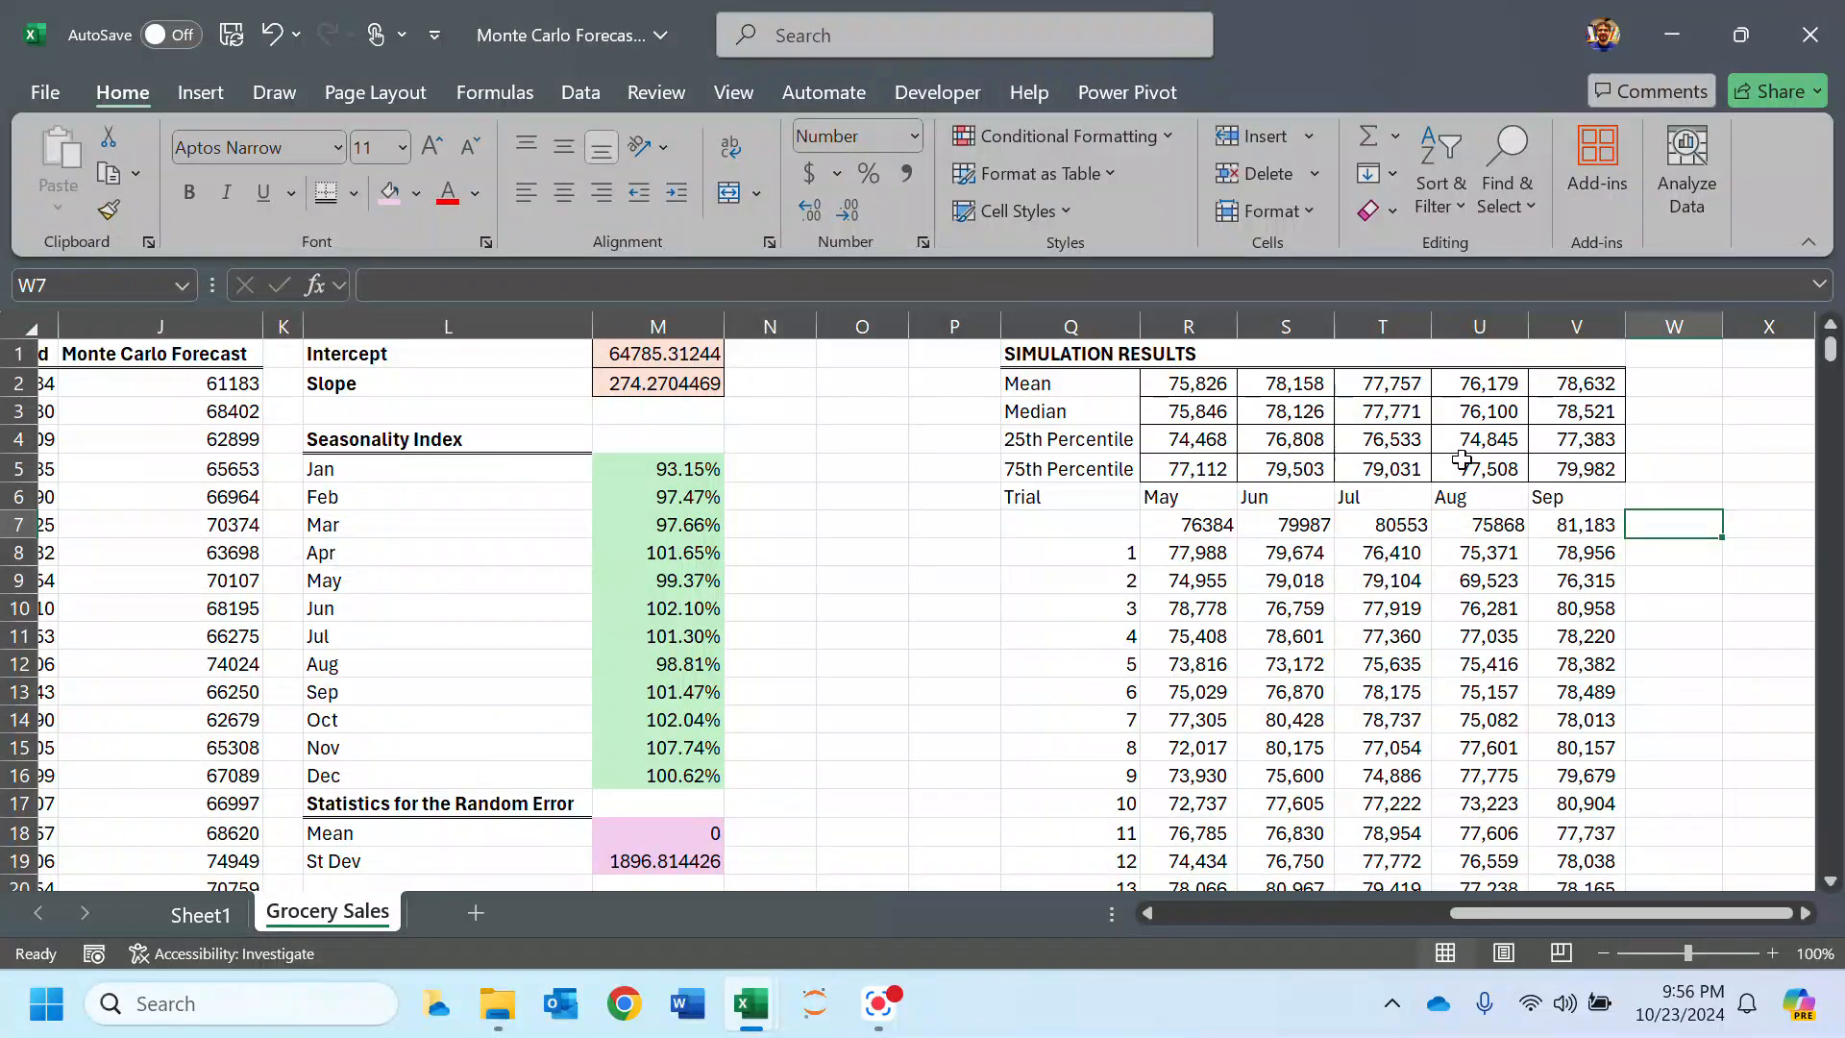
pyautogui.click(1448, 494)
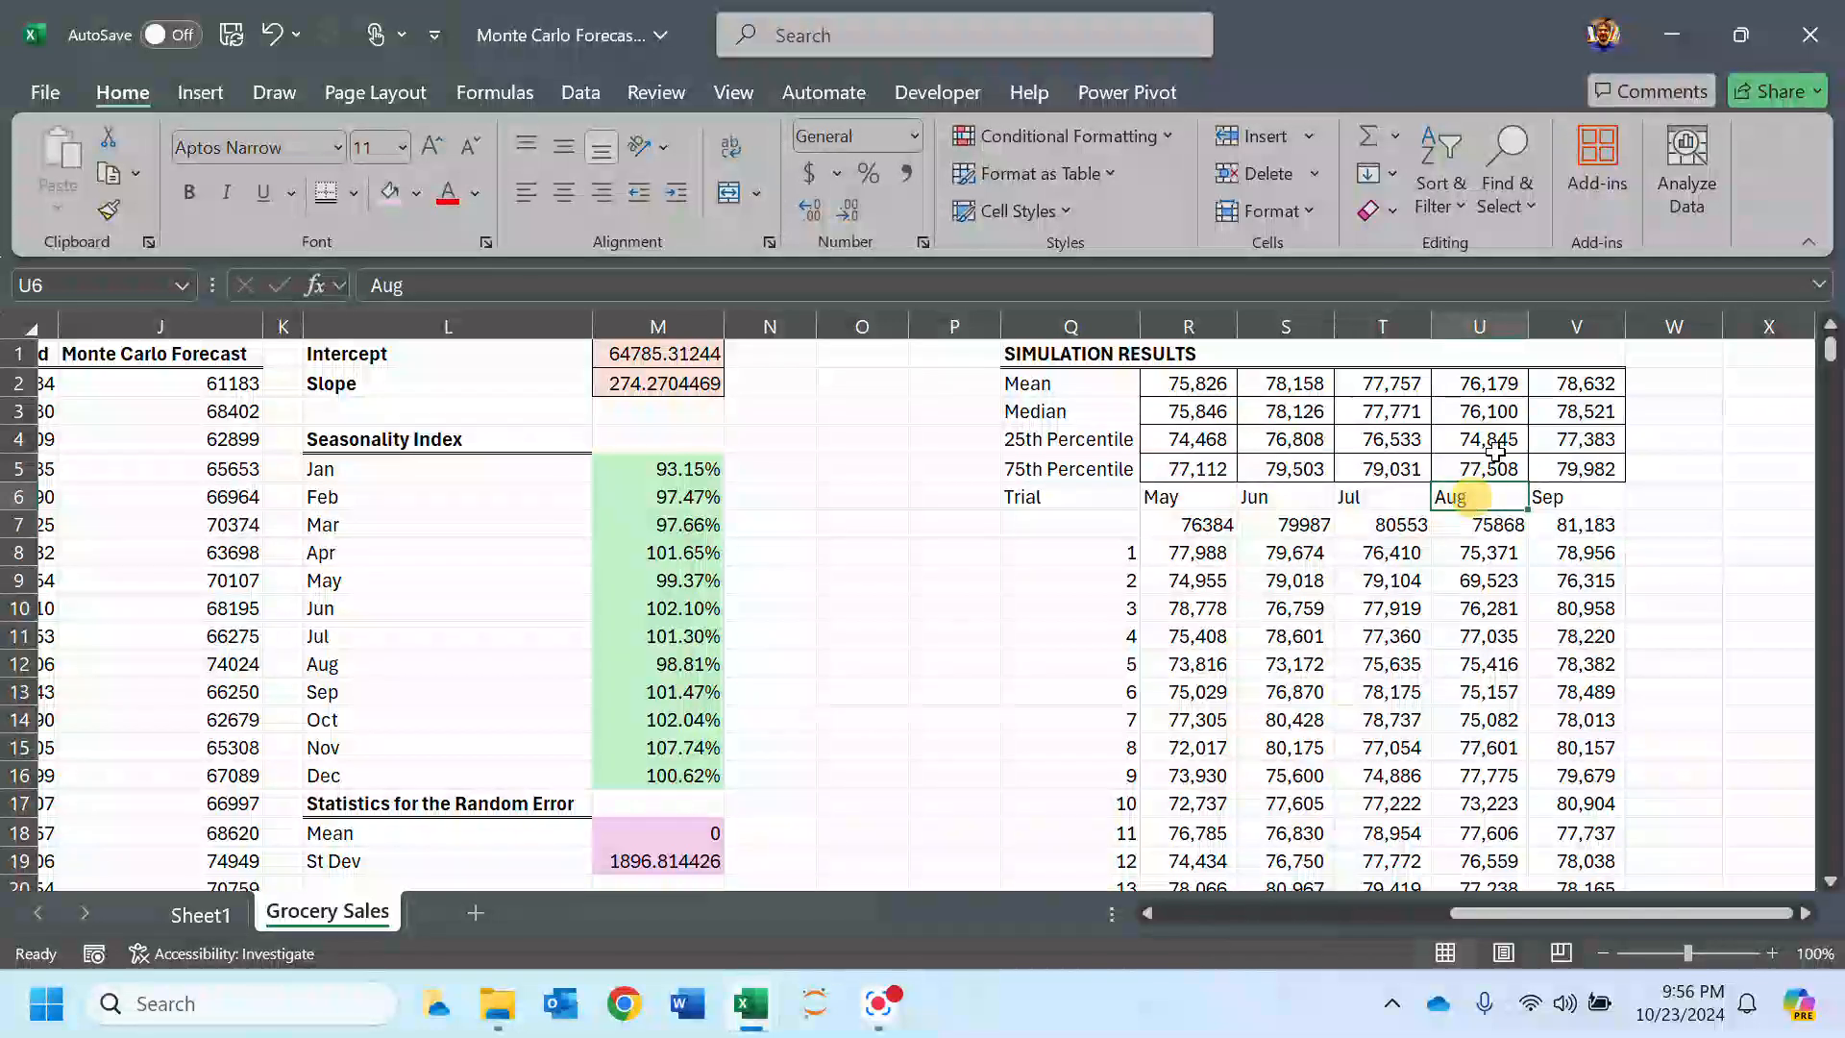
pyautogui.moveTo(1484, 435); pyautogui.dragTo(1480, 454)
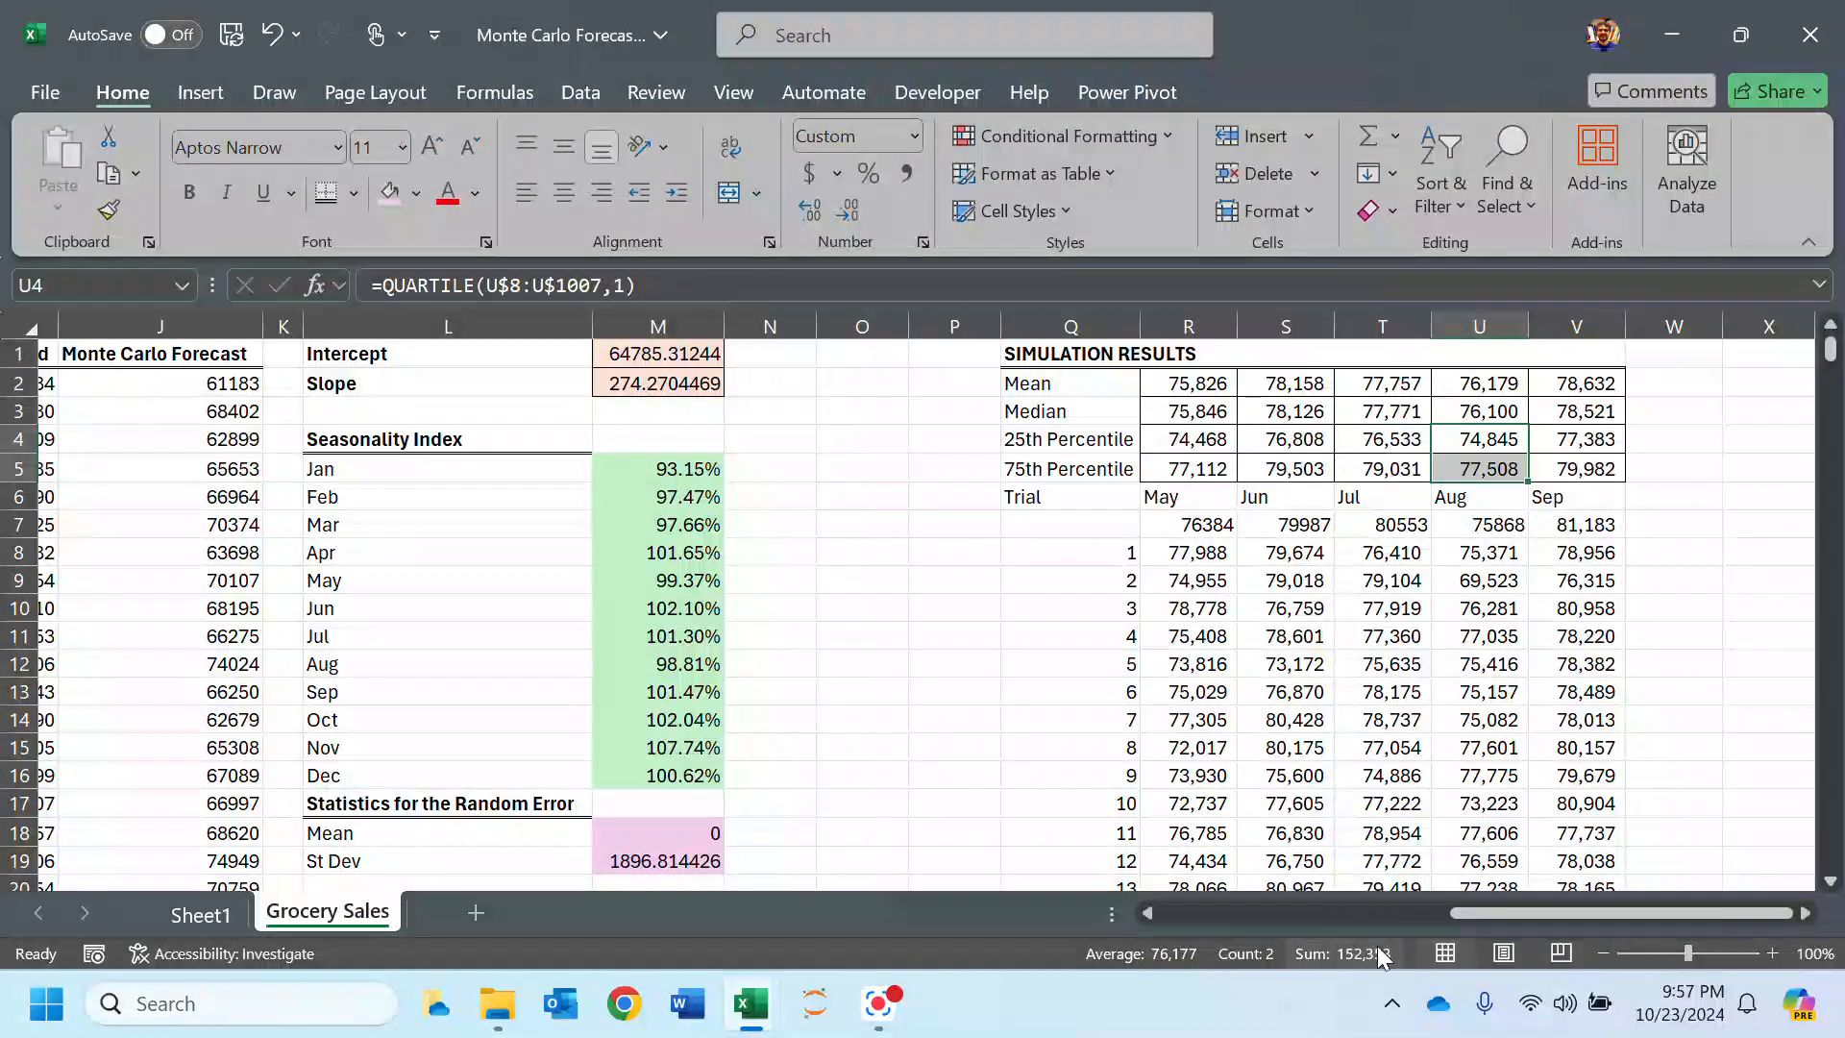
# Step: Select the period, year, month and sales history through April 2024 (A1:D41) and open a Forecast Sheet for it
pyautogui.moveTo(1526, 914); pyautogui.dragTo(1180, 891)
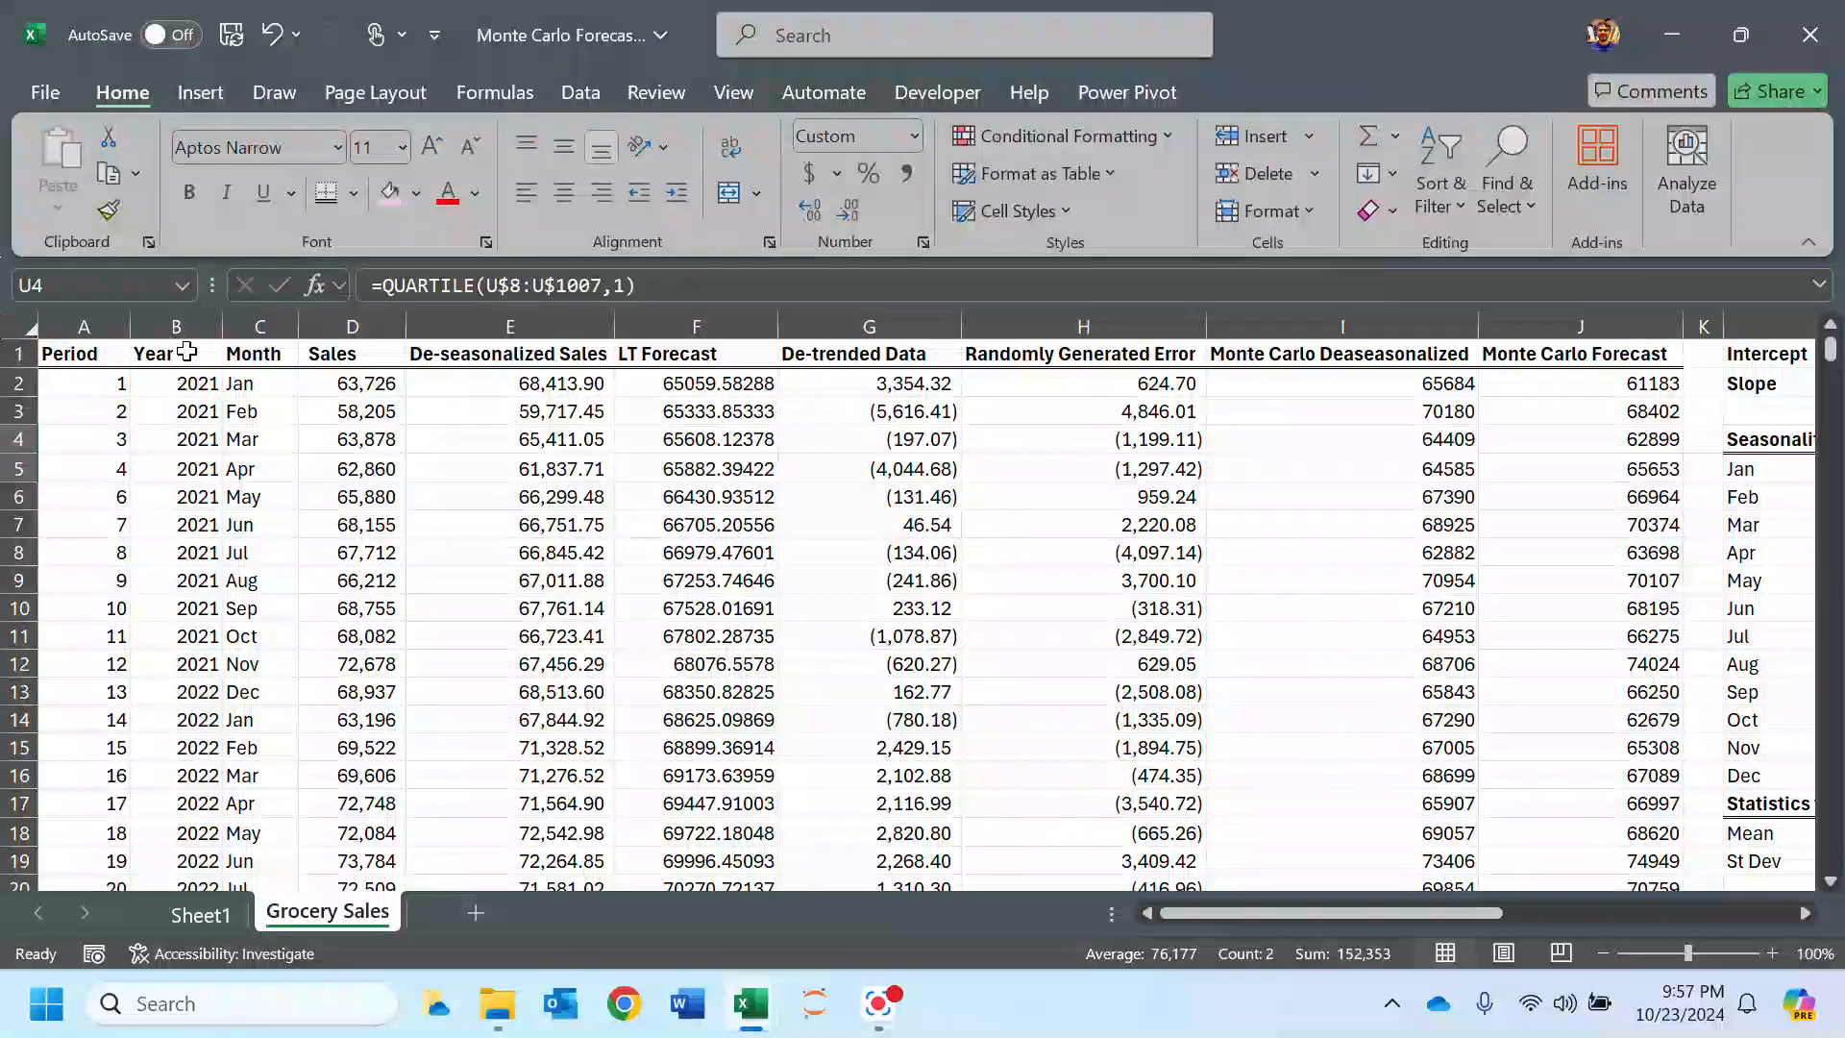
pyautogui.moveTo(103, 354); pyautogui.dragTo(339, 343)
pyautogui.hotkey('ctrl', 'shift', 'Down')
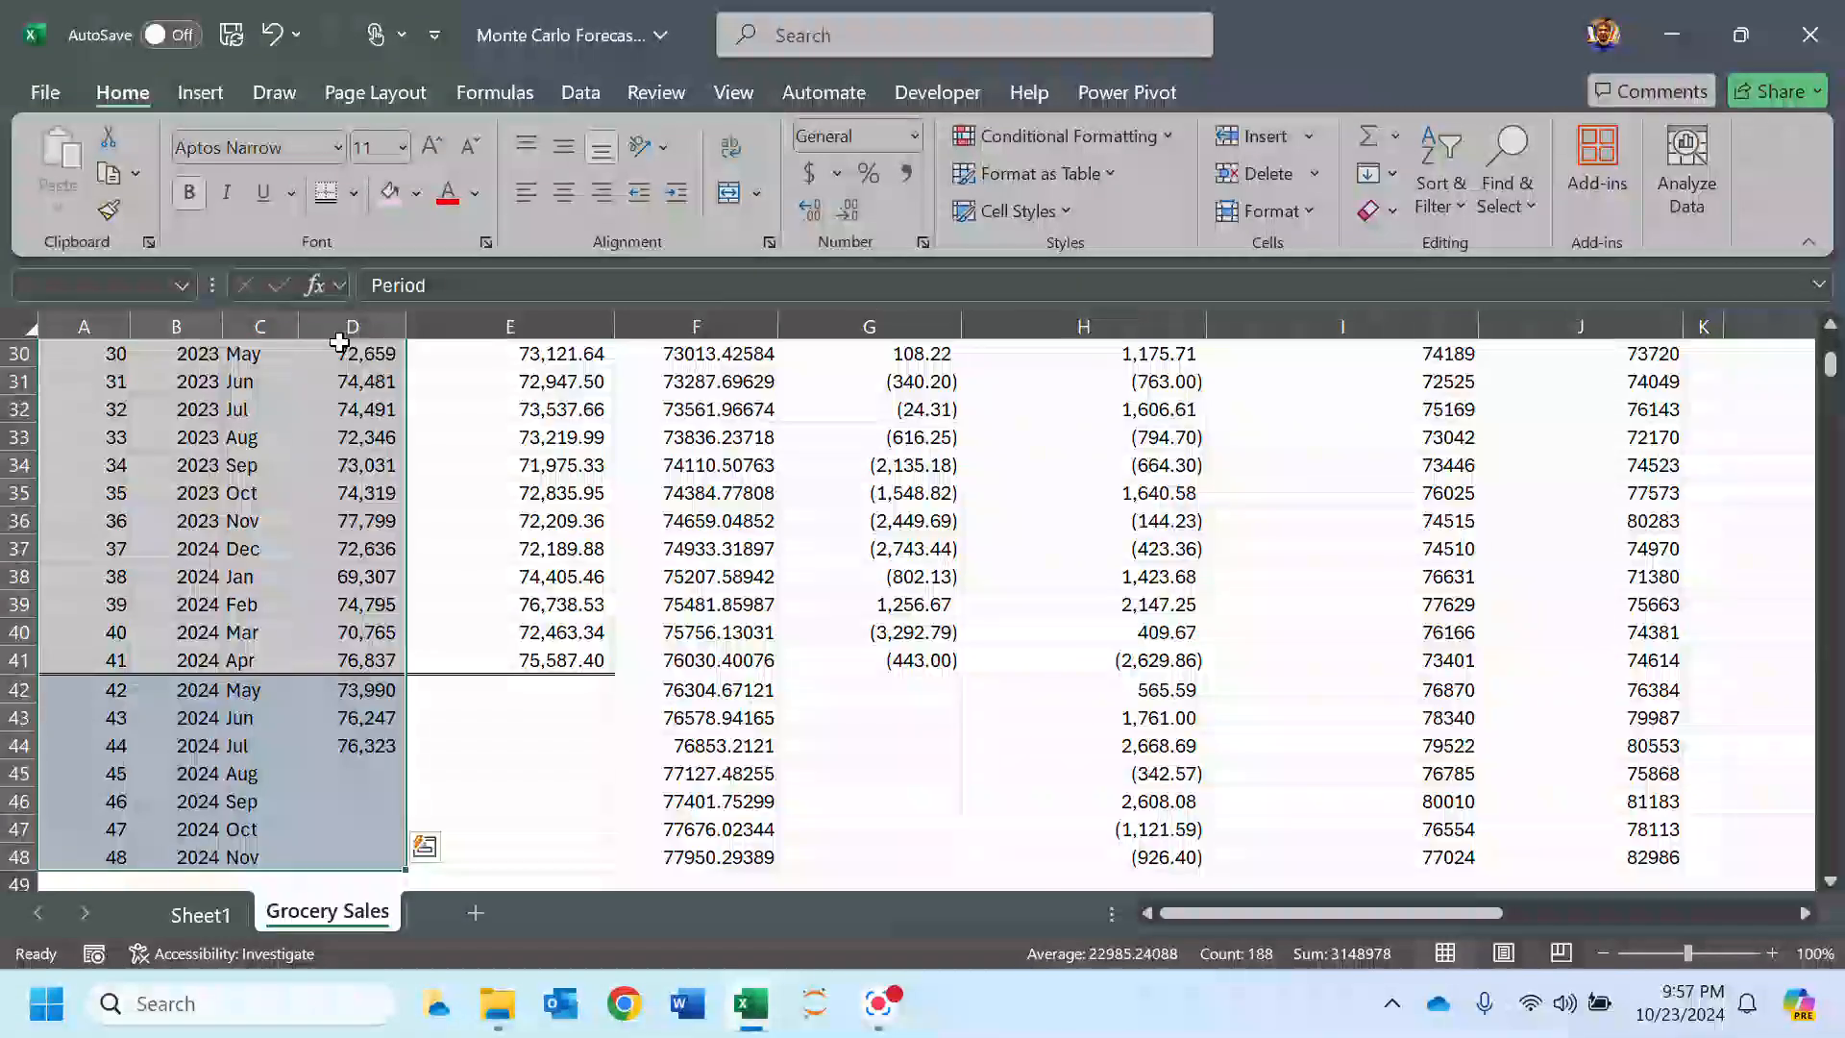
pyautogui.hotkey('shift', 'Up')
pyautogui.hotkey('shift', 'Up')
pyautogui.hotkey('shift', 'Up')
pyautogui.hotkey('shift', 'Up')
pyautogui.hotkey('shift', 'Up')
pyautogui.hotkey('shift', 'Up')
pyautogui.hotkey('shift', 'Up')
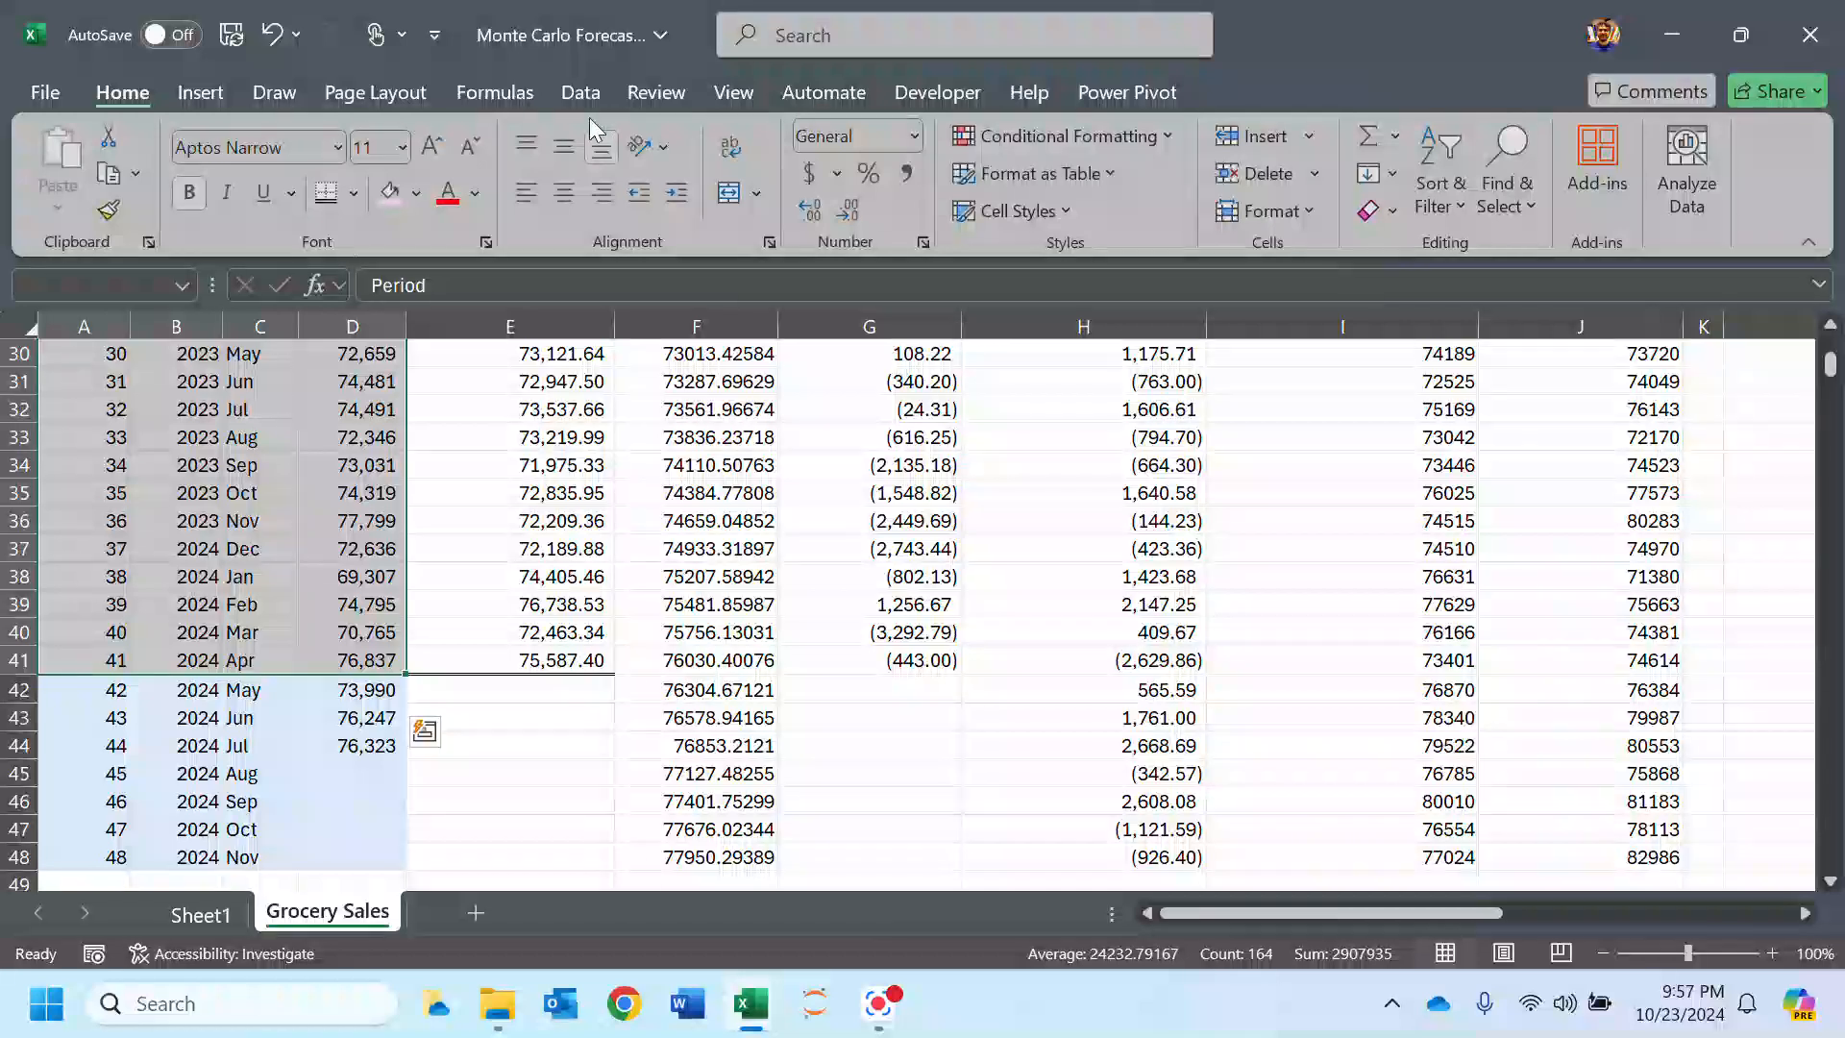
pyautogui.click(596, 88)
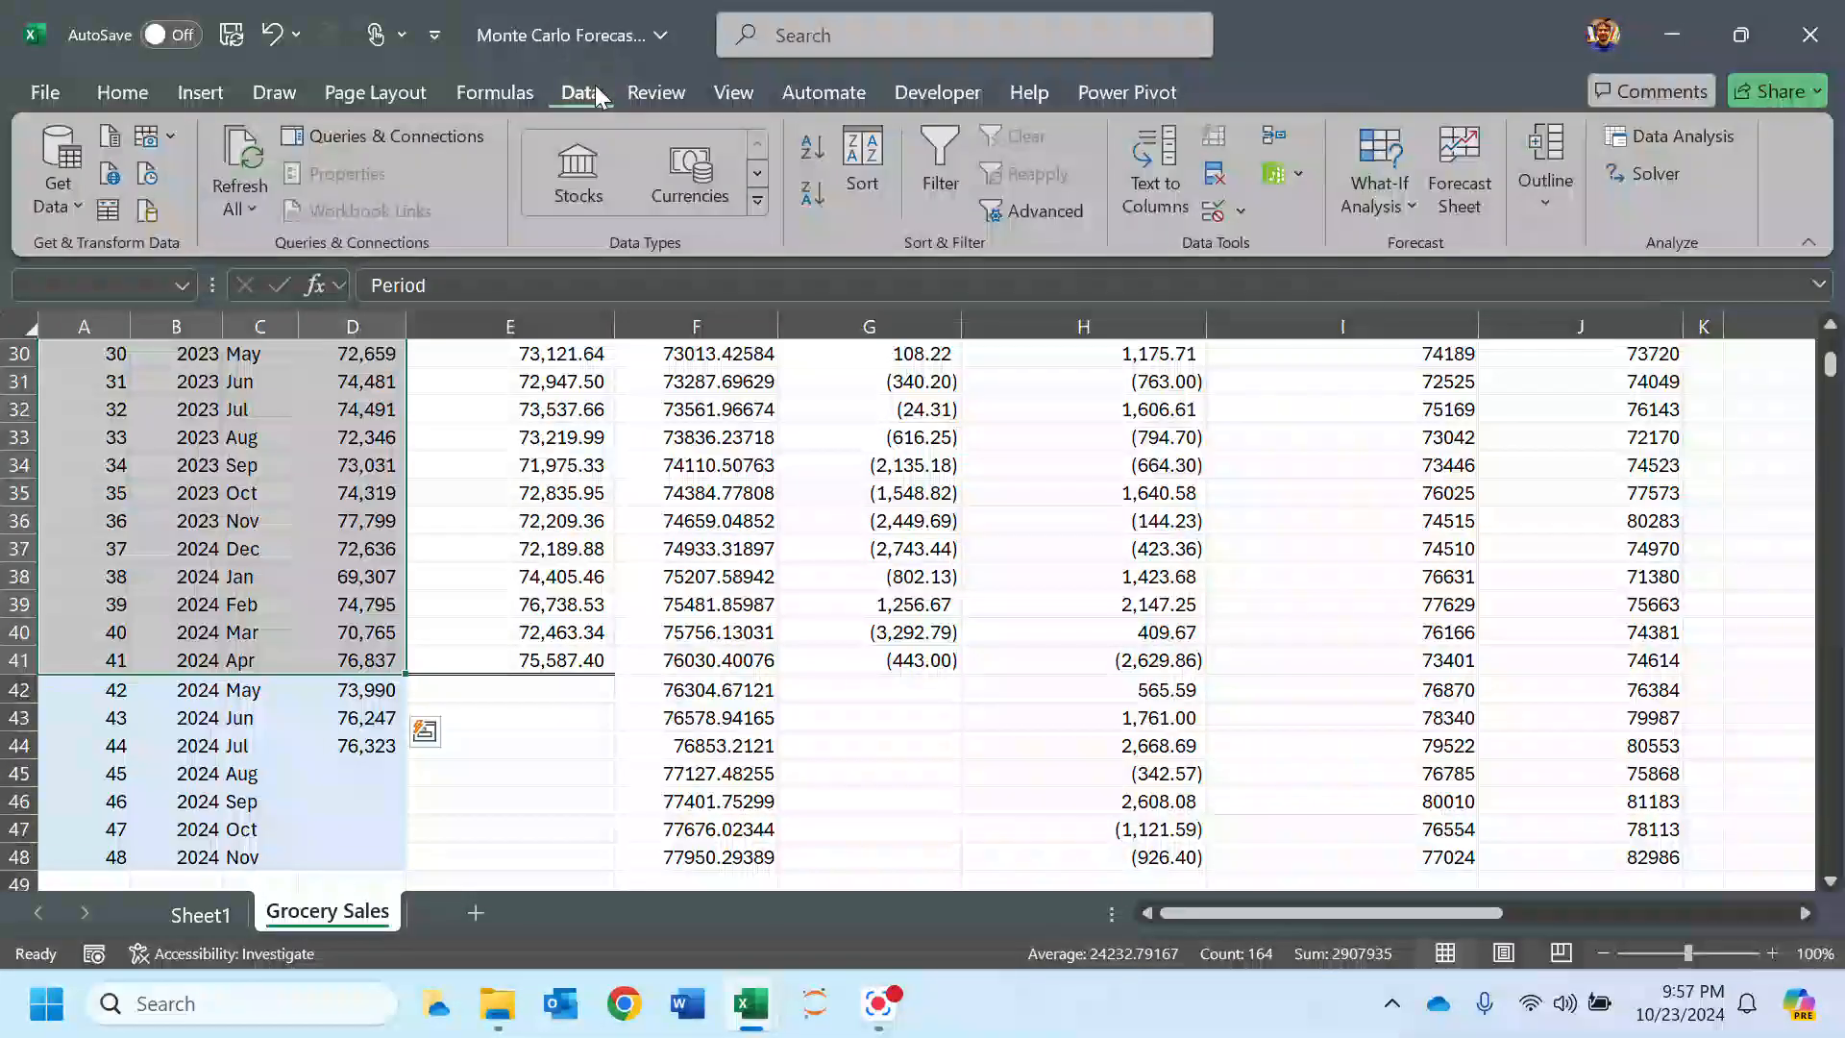
pyautogui.click(1449, 210)
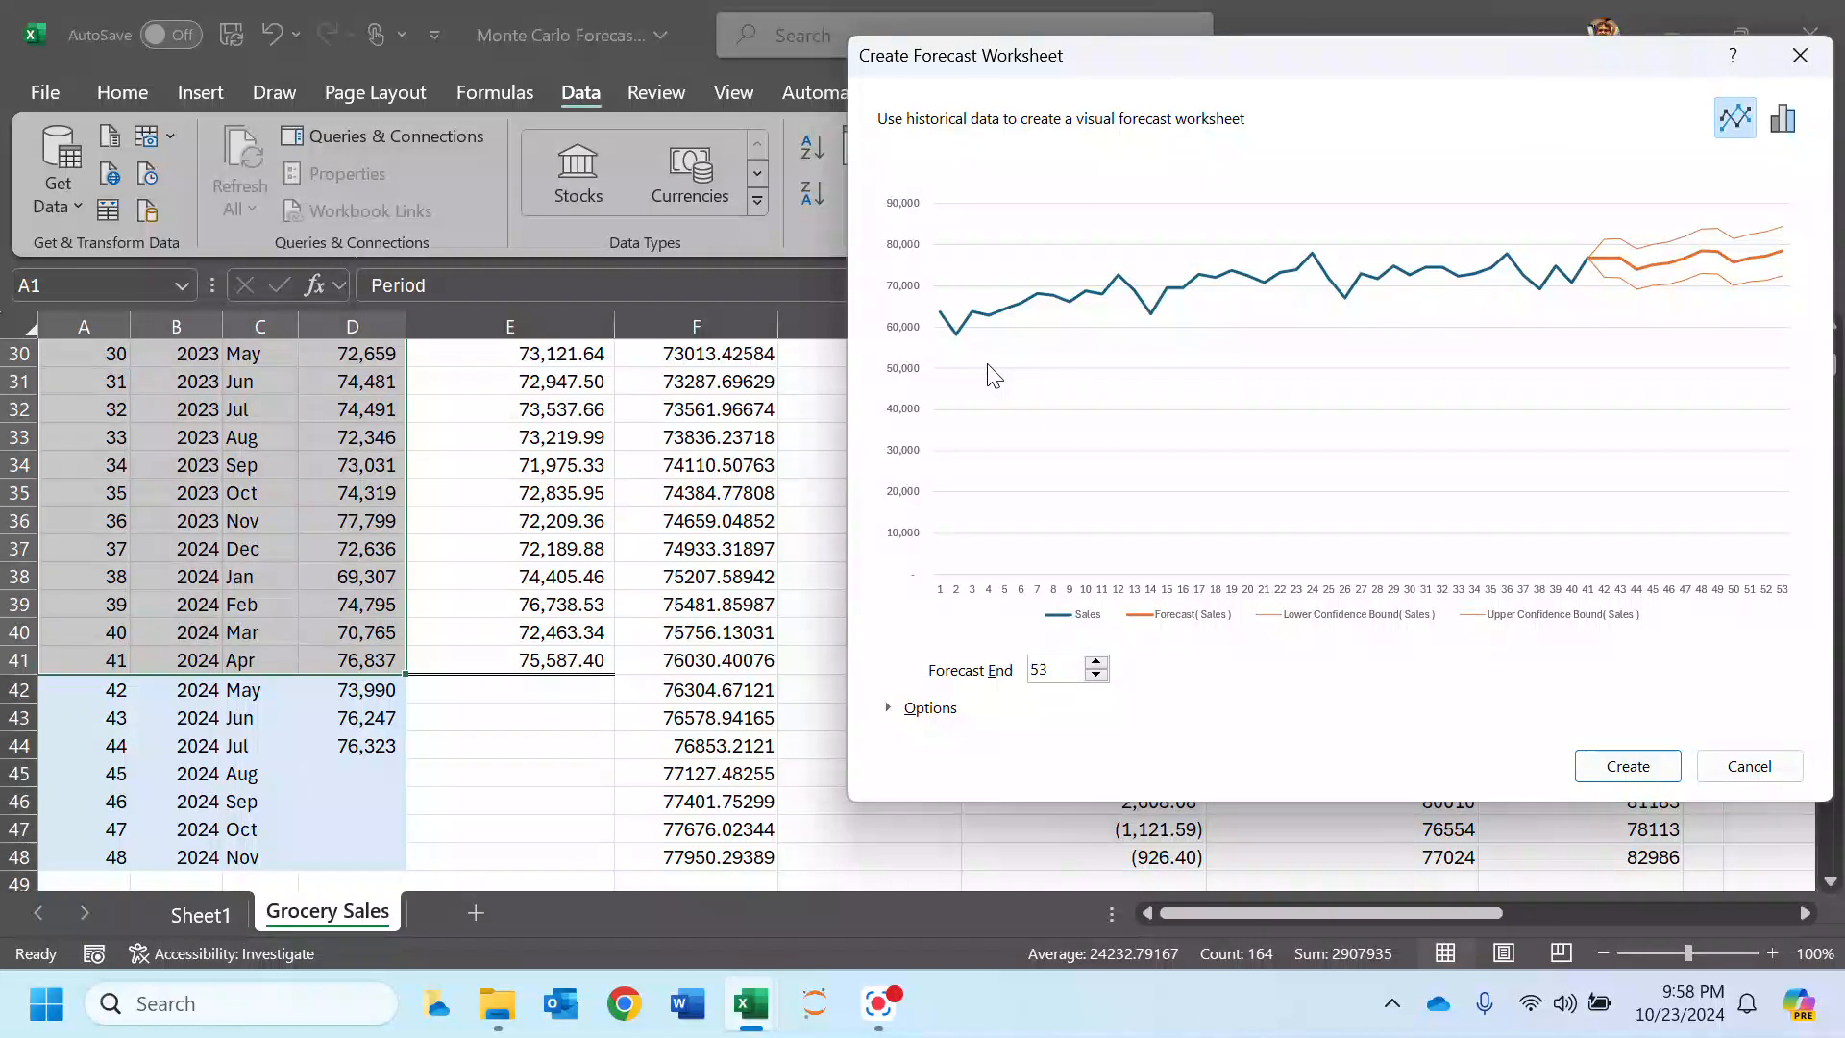
# Step: Show the forecast worksheet options and set Forecast End to 46
pyautogui.click(890, 711)
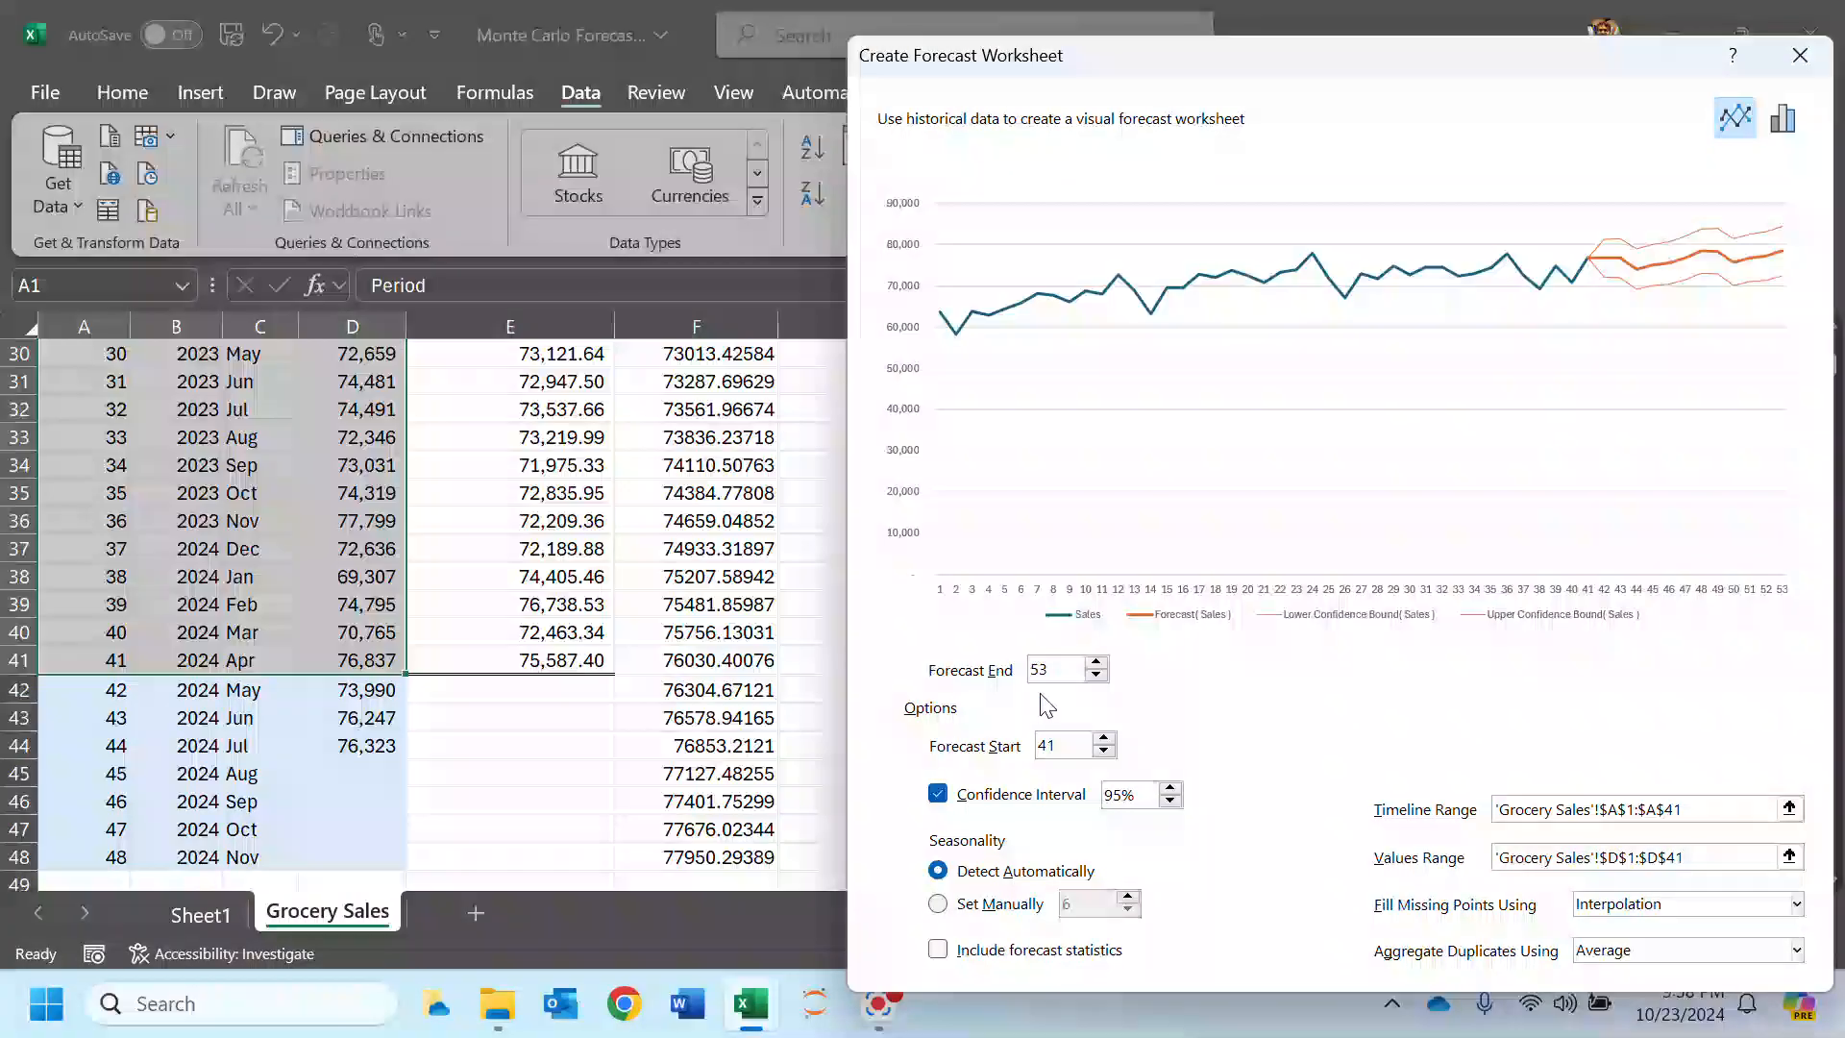
pyautogui.click(1097, 676)
pyautogui.click(1096, 676)
pyautogui.click(1096, 675)
pyautogui.click(1096, 676)
pyautogui.click(1096, 676)
pyautogui.click(1096, 675)
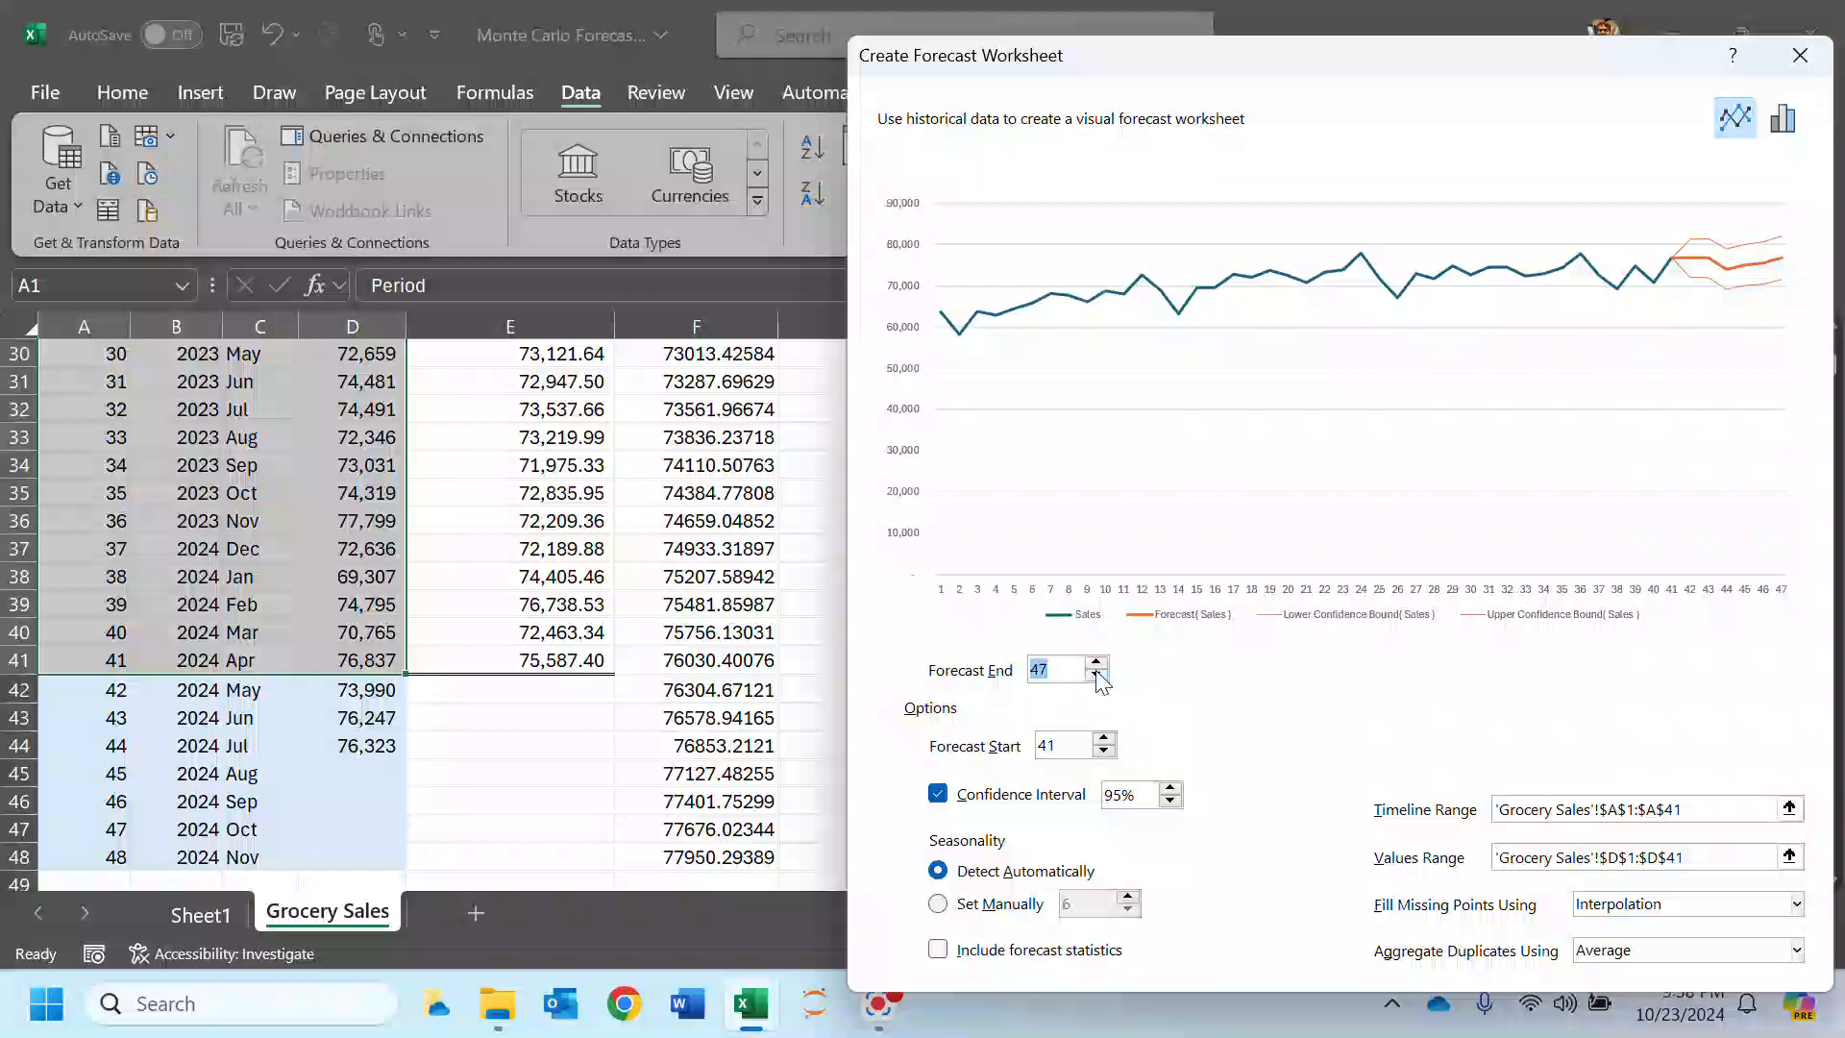
pyautogui.click(1096, 675)
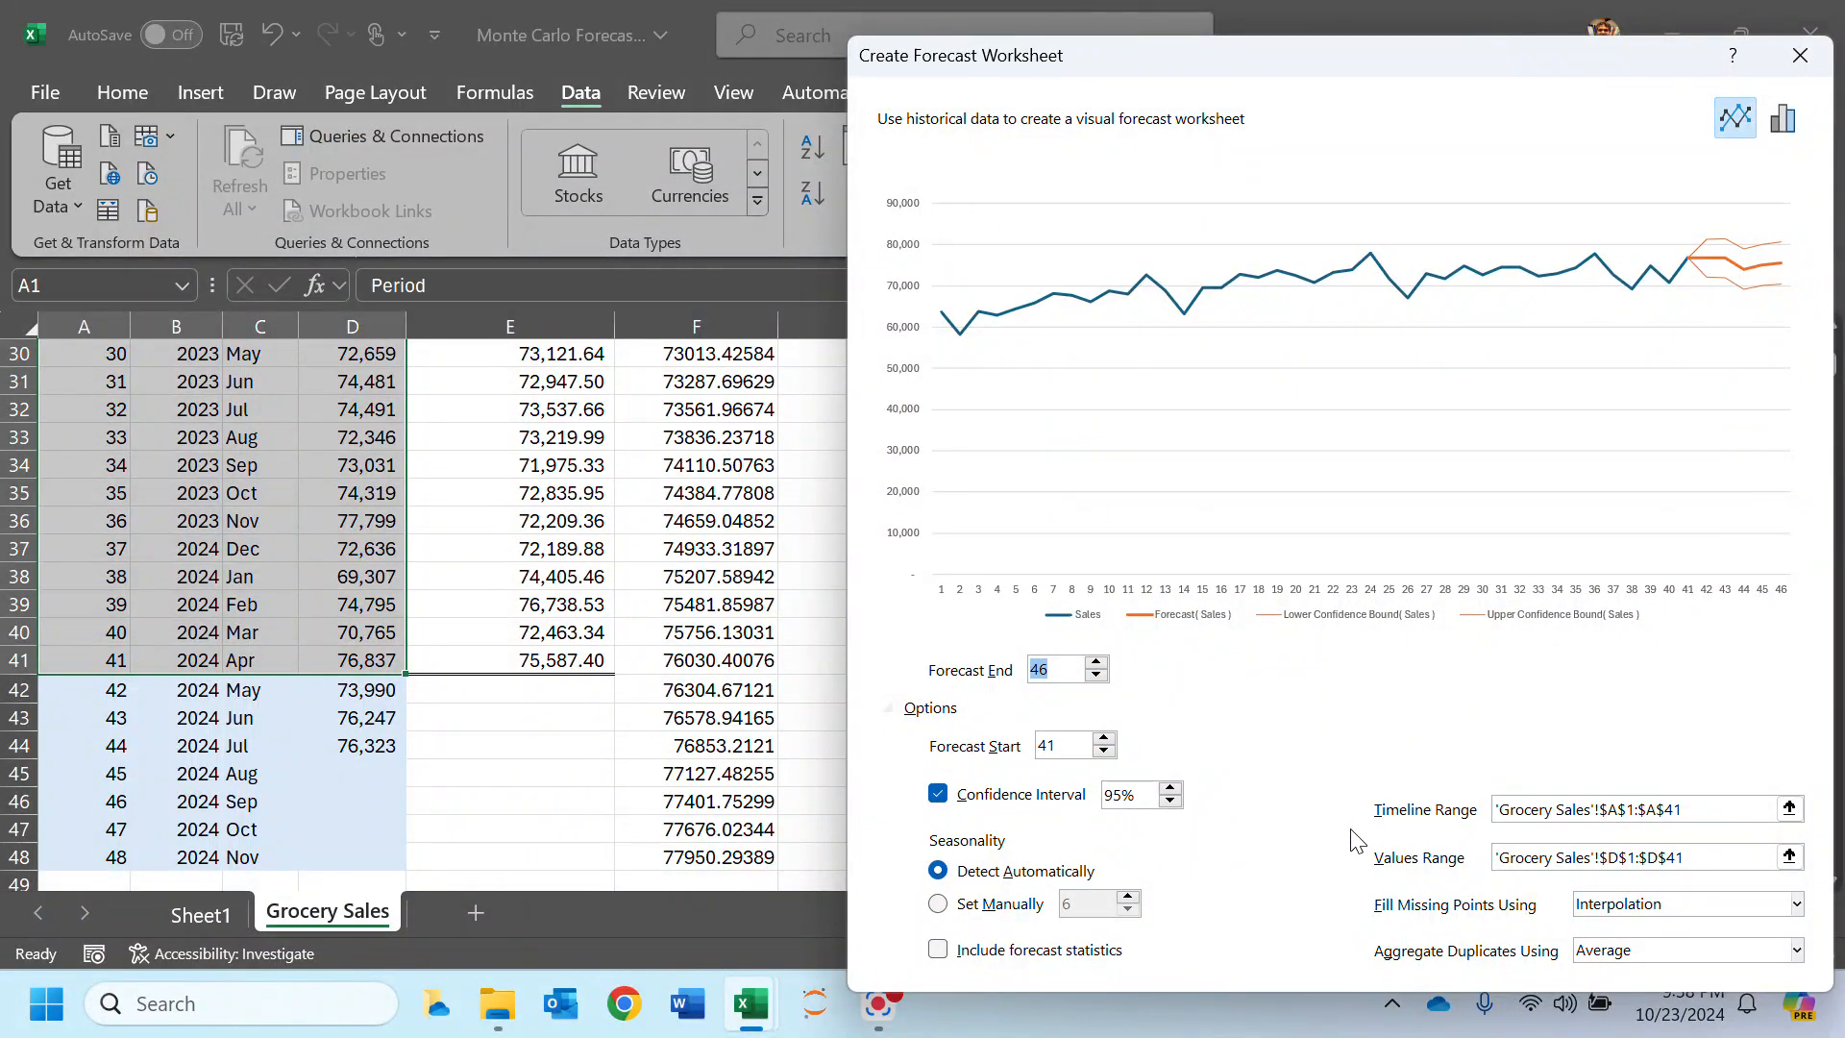
# Step: Include forecast statistics, keep the 95% confidence interval and create the forecast worksheet
pyautogui.moveTo(1461, 38); pyautogui.dragTo(1356, 5)
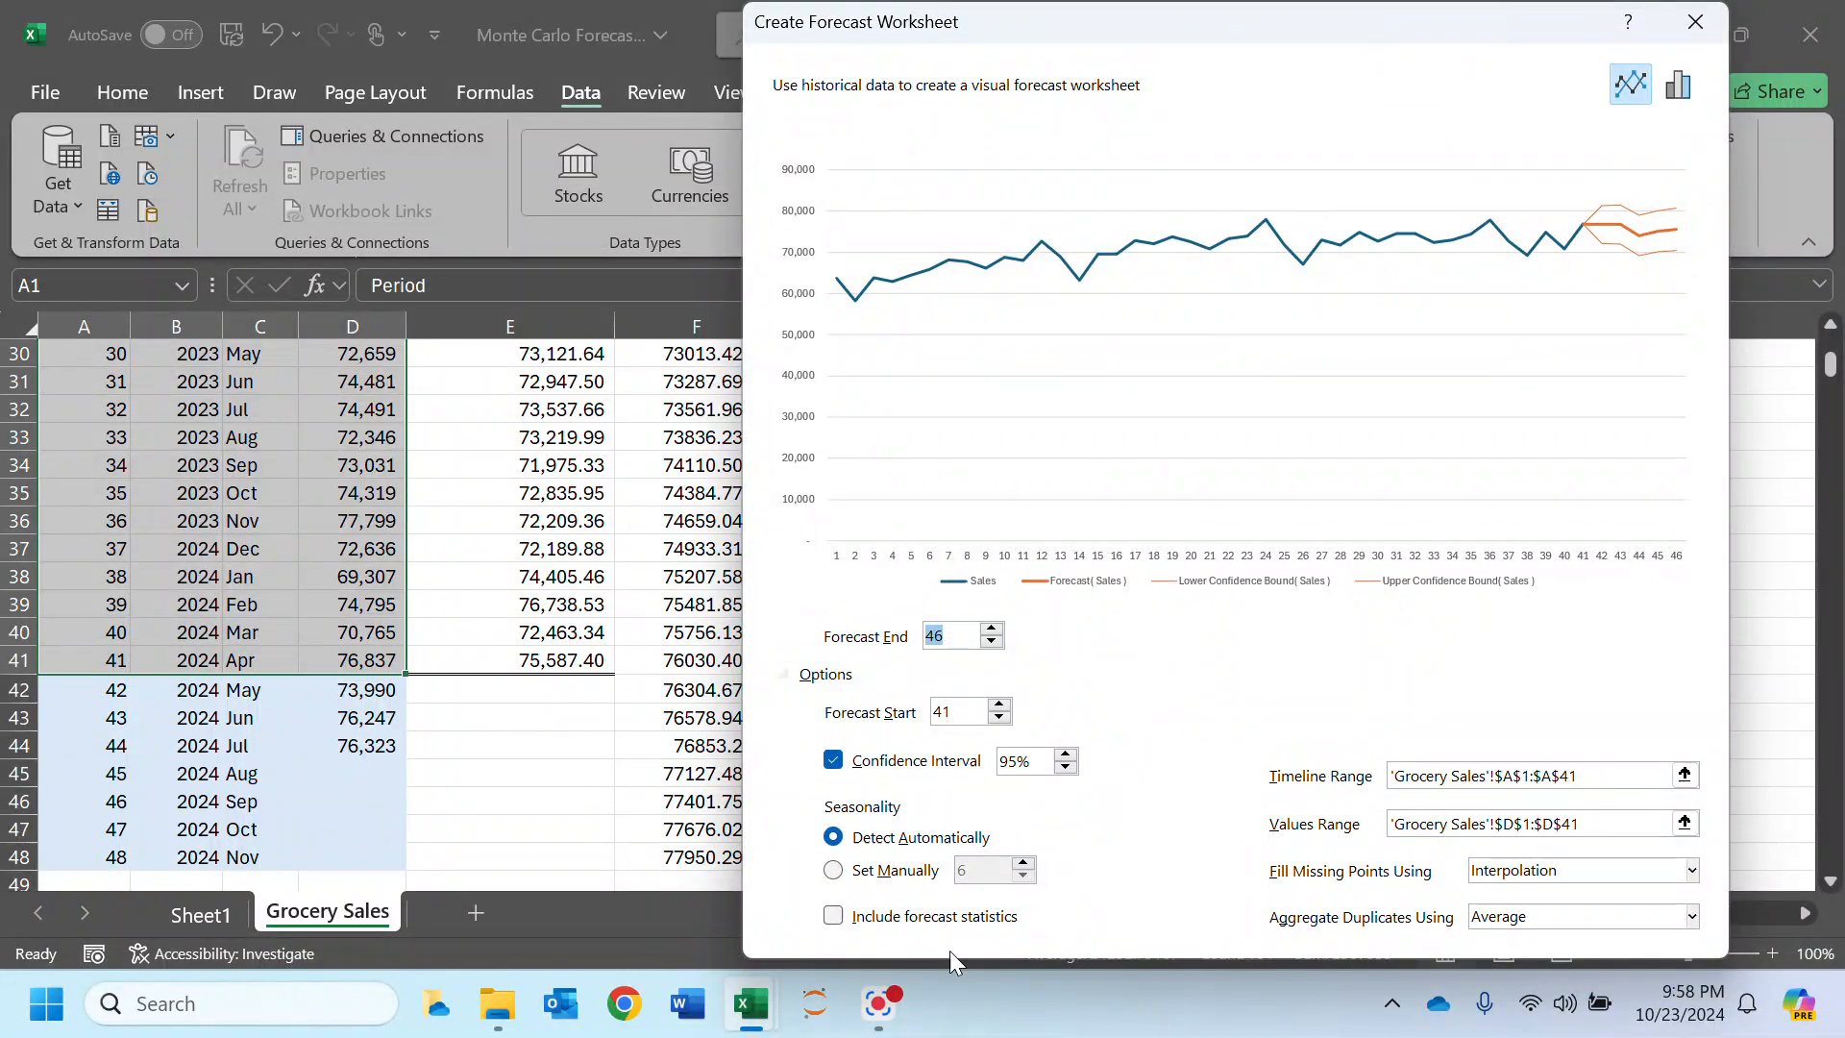
pyautogui.click(832, 921)
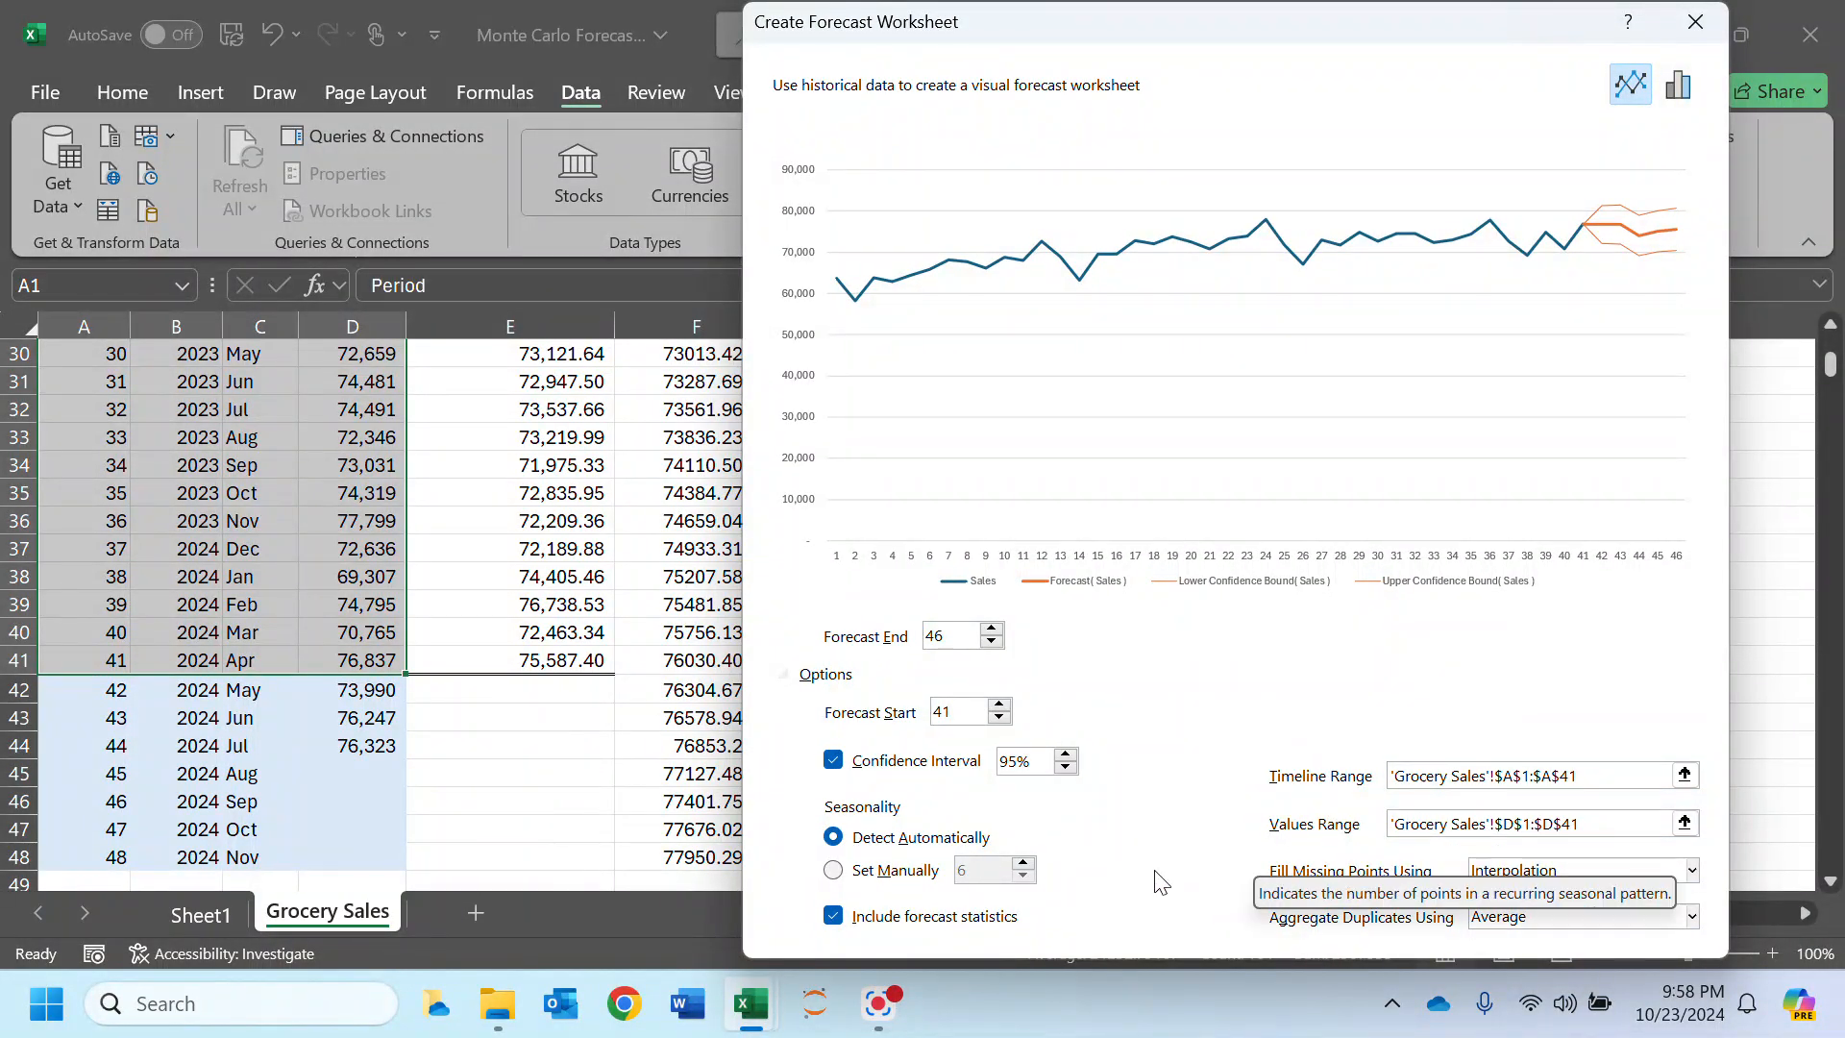
pyautogui.moveTo(1414, 39); pyautogui.dragTo(1395, 9)
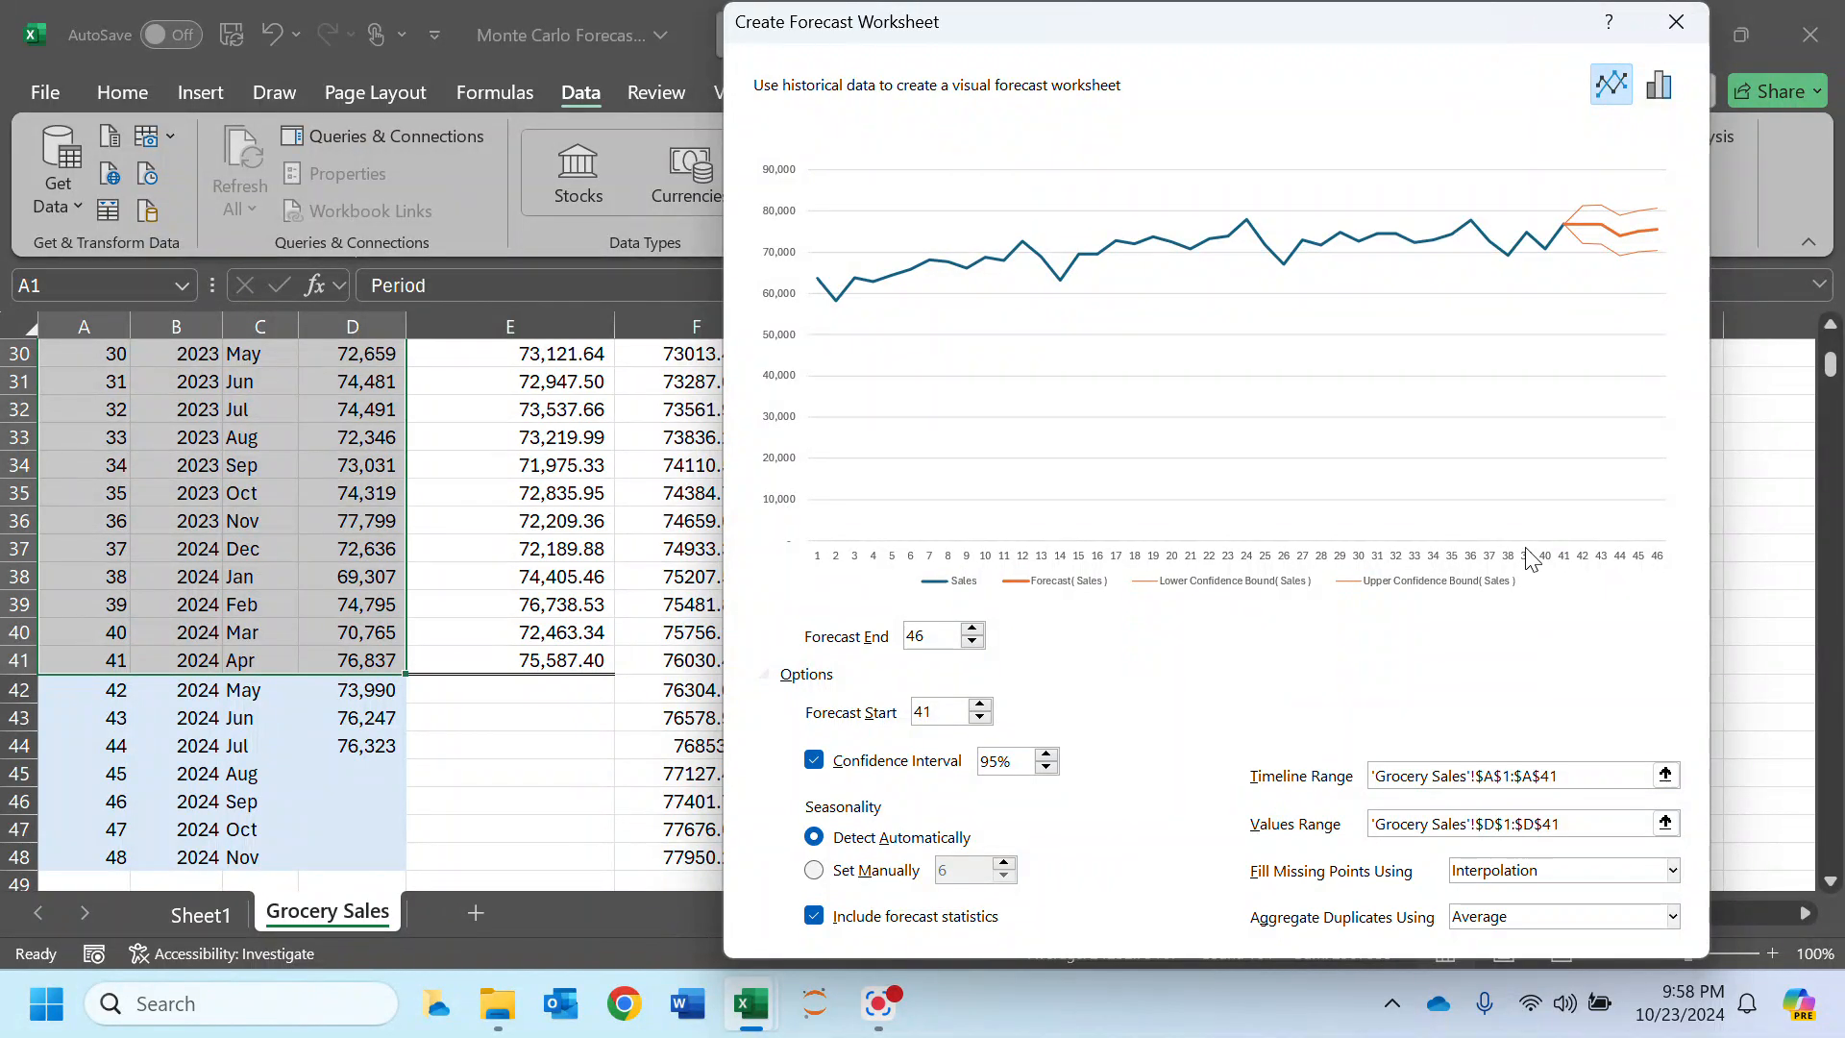
pyautogui.moveTo(1121, 31); pyautogui.dragTo(778, 29)
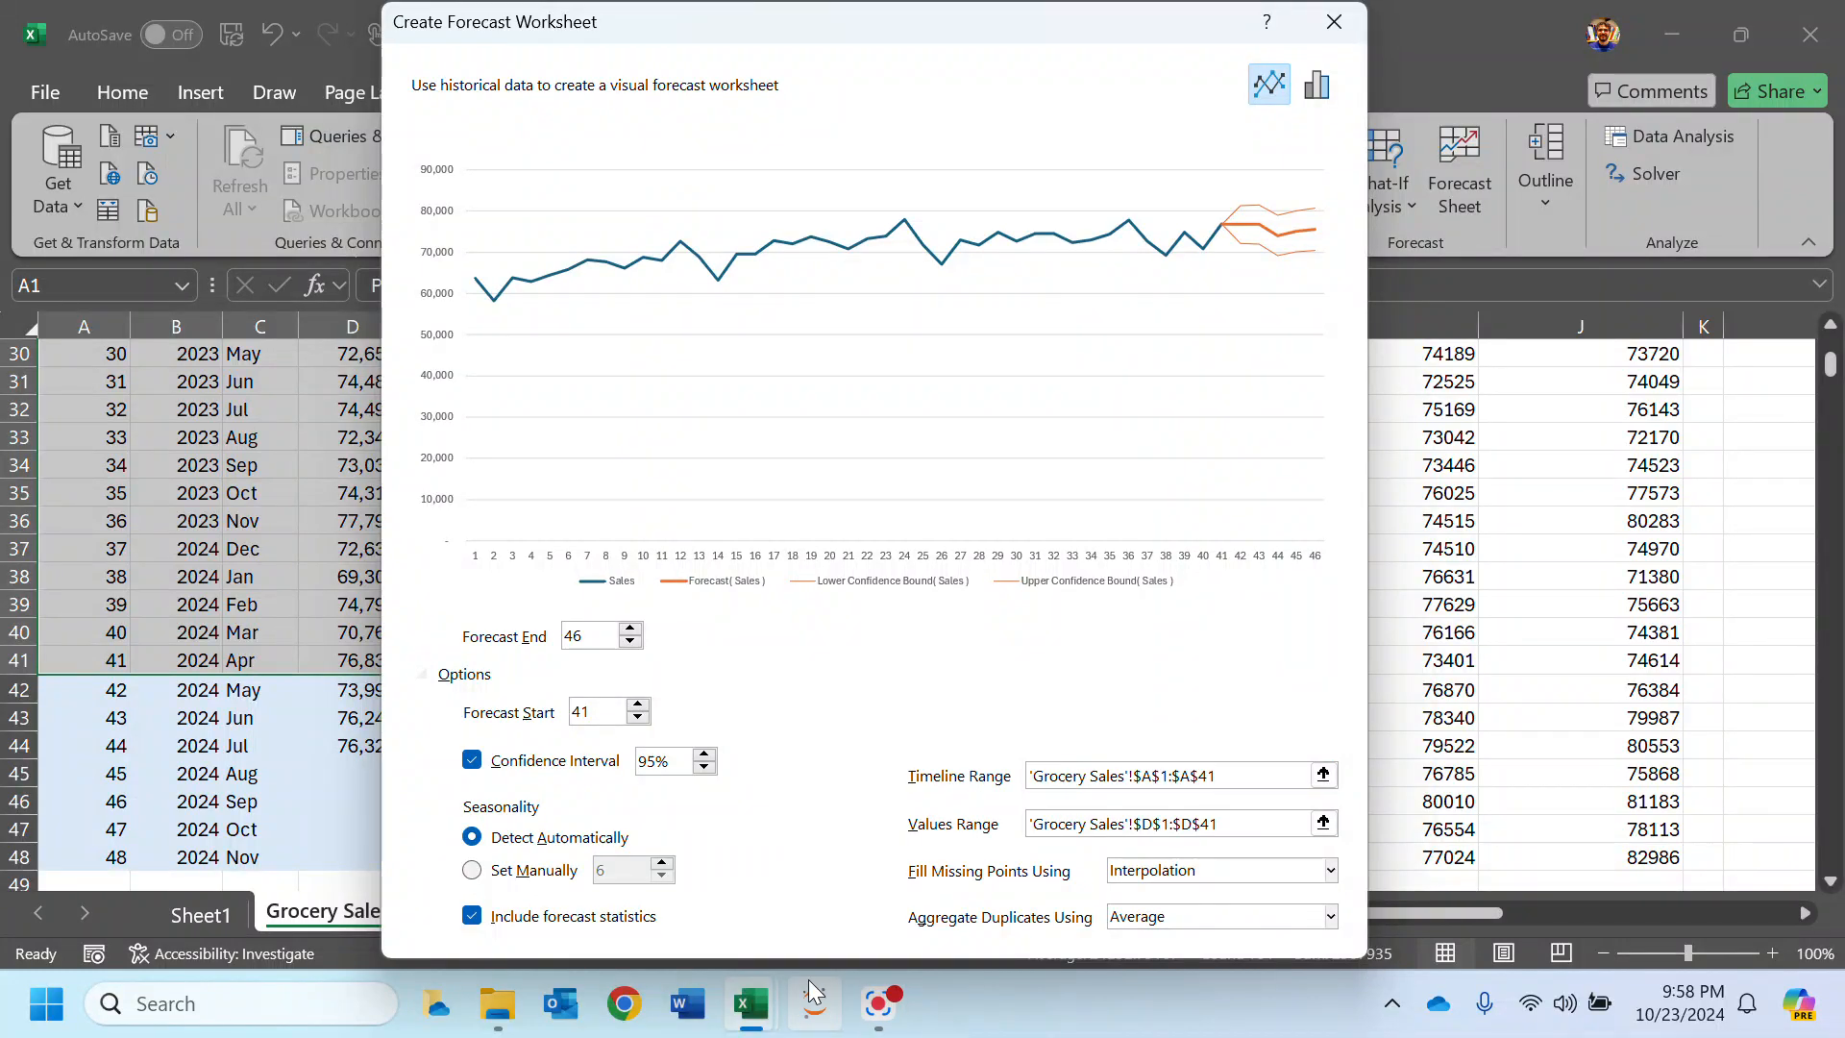
pyautogui.moveTo(766, 1014)
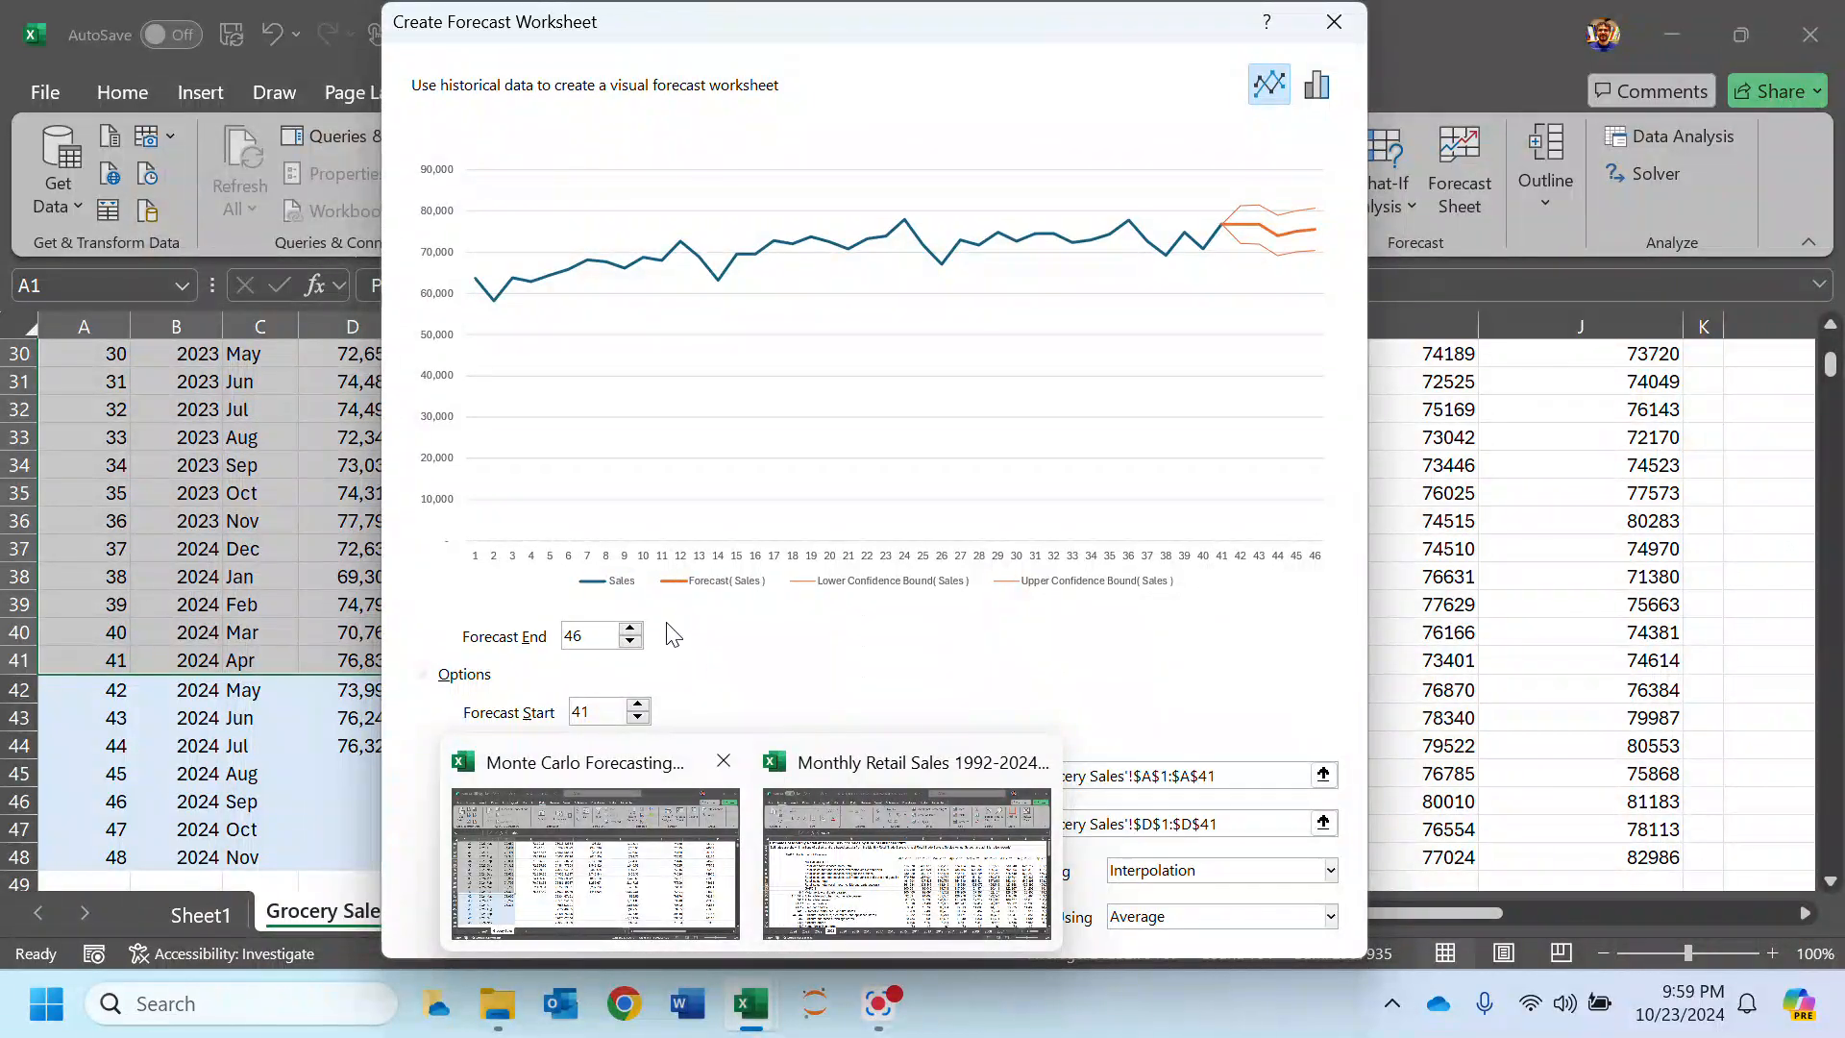
pyautogui.moveTo(649, 21); pyautogui.dragTo(1259, 11)
pyautogui.press('Return')
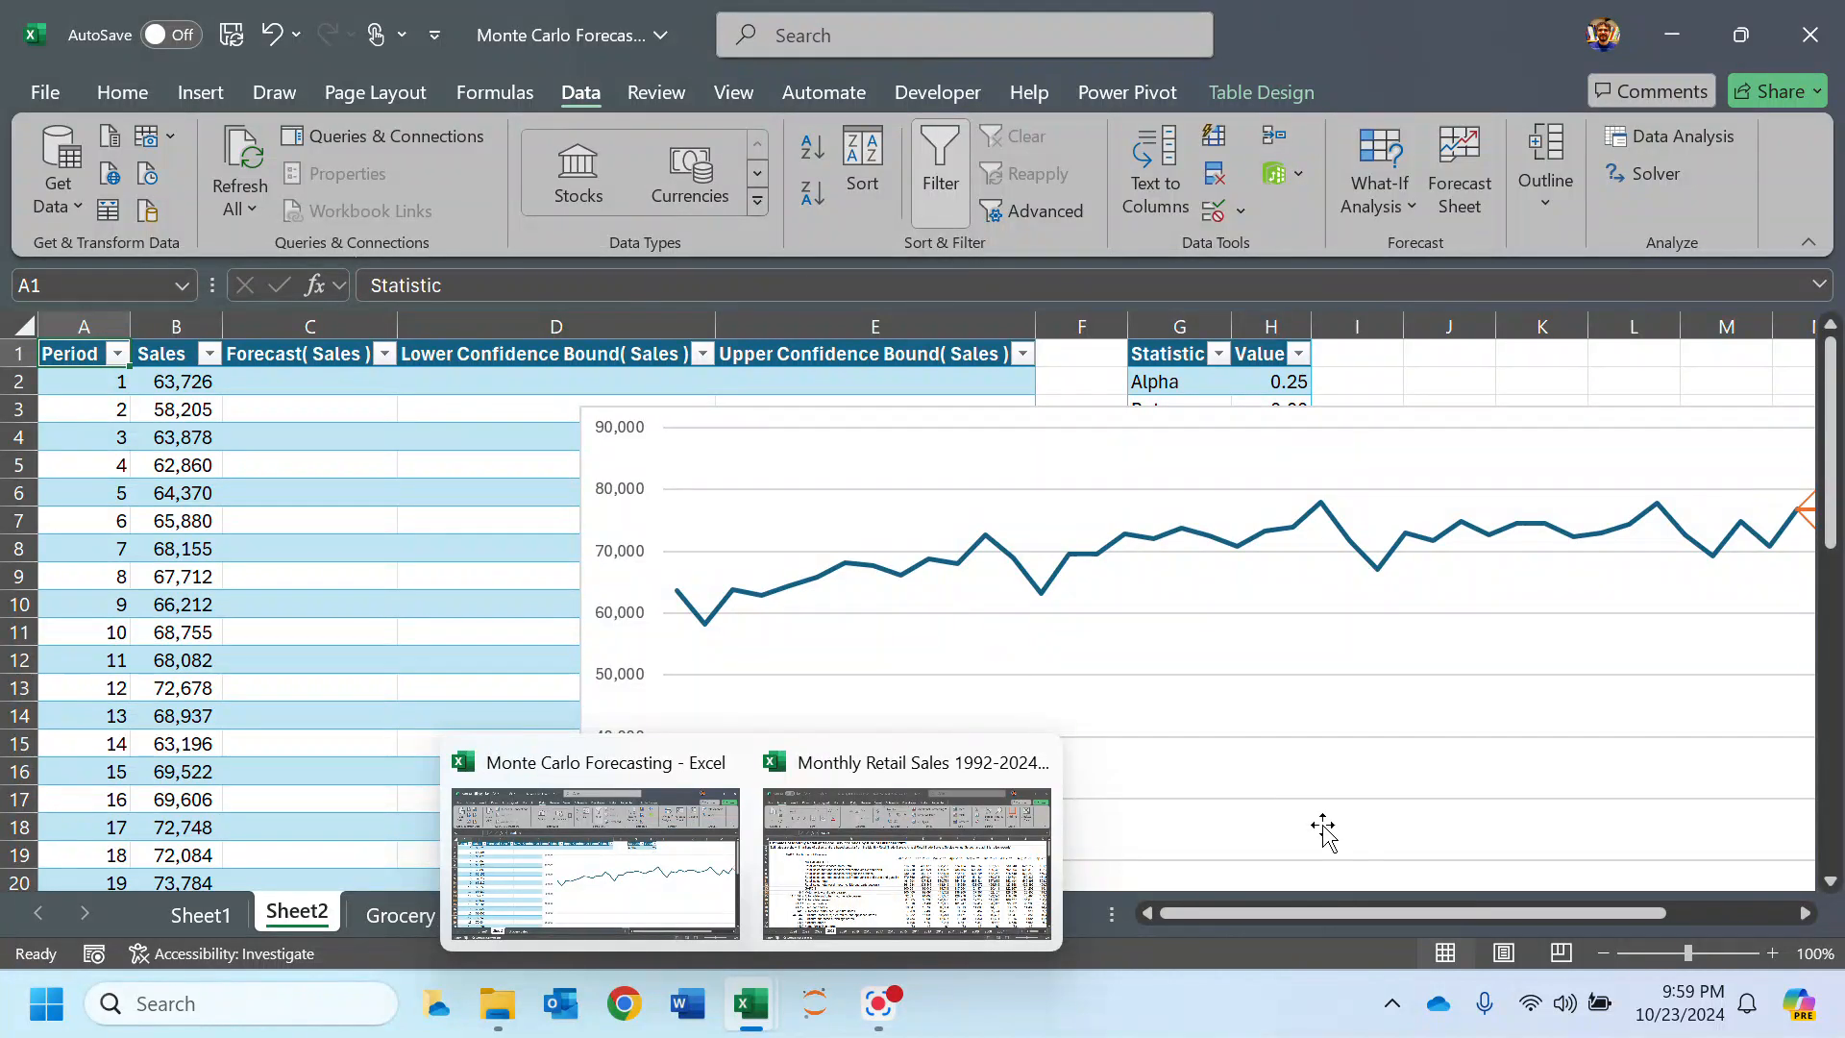
pyautogui.click(982, 738)
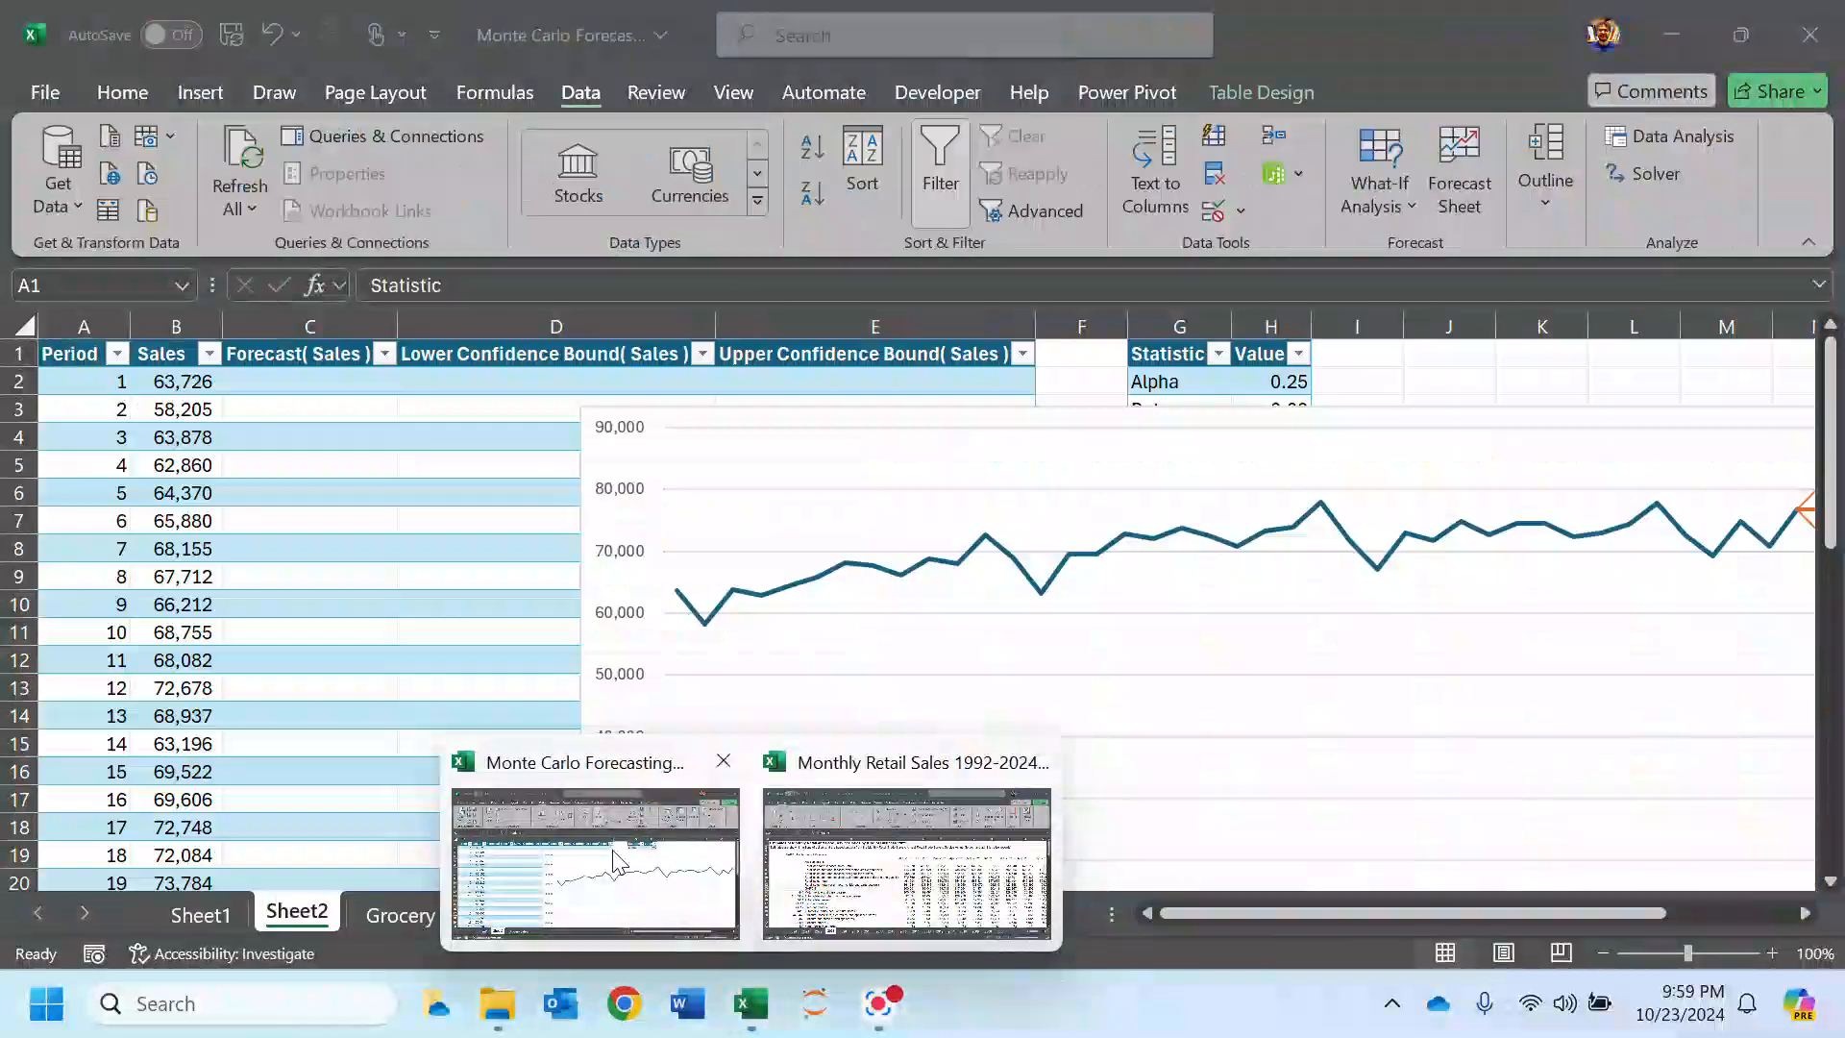
pyautogui.click(596, 826)
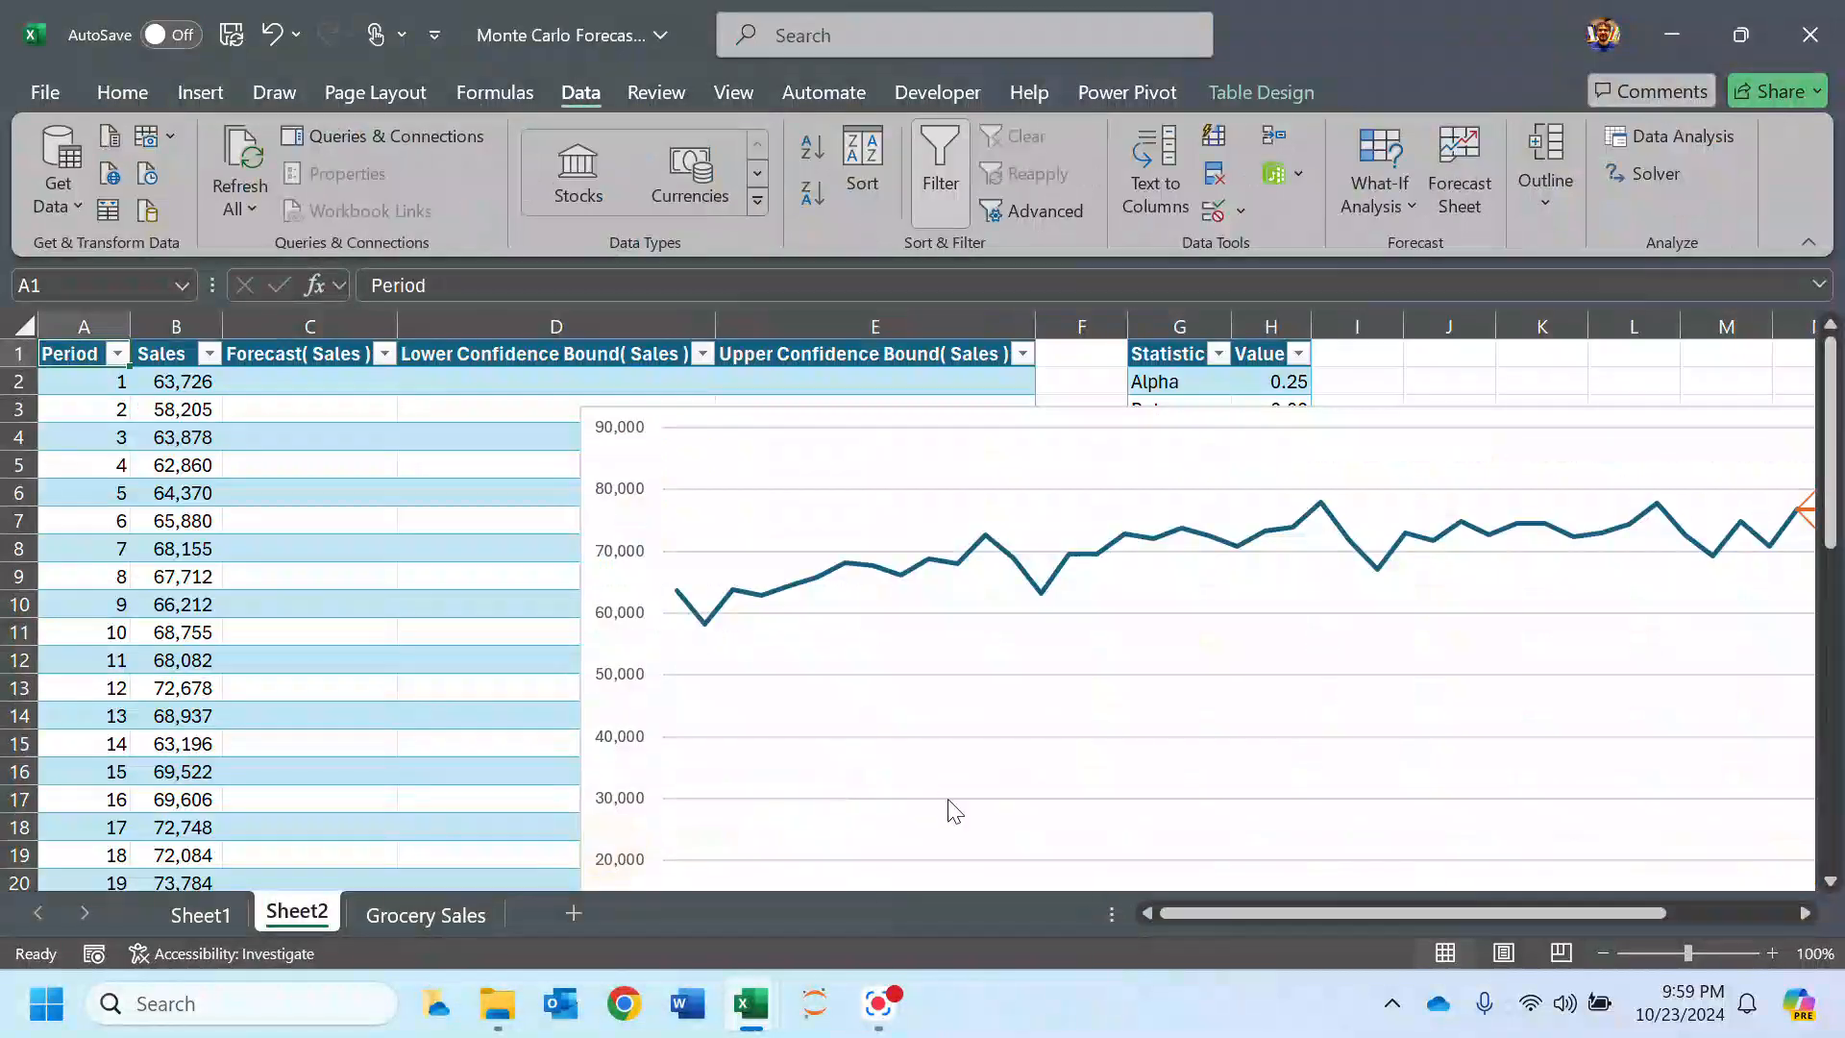
# Step: Examine the new forecast sheet's chart, confidence bounds and forecast formulas for periods 42 to 44 (C43:C45)
pyautogui.moveTo(1374, 913); pyautogui.dragTo(1266, 913)
pyautogui.scroll(-4, 560, 612)
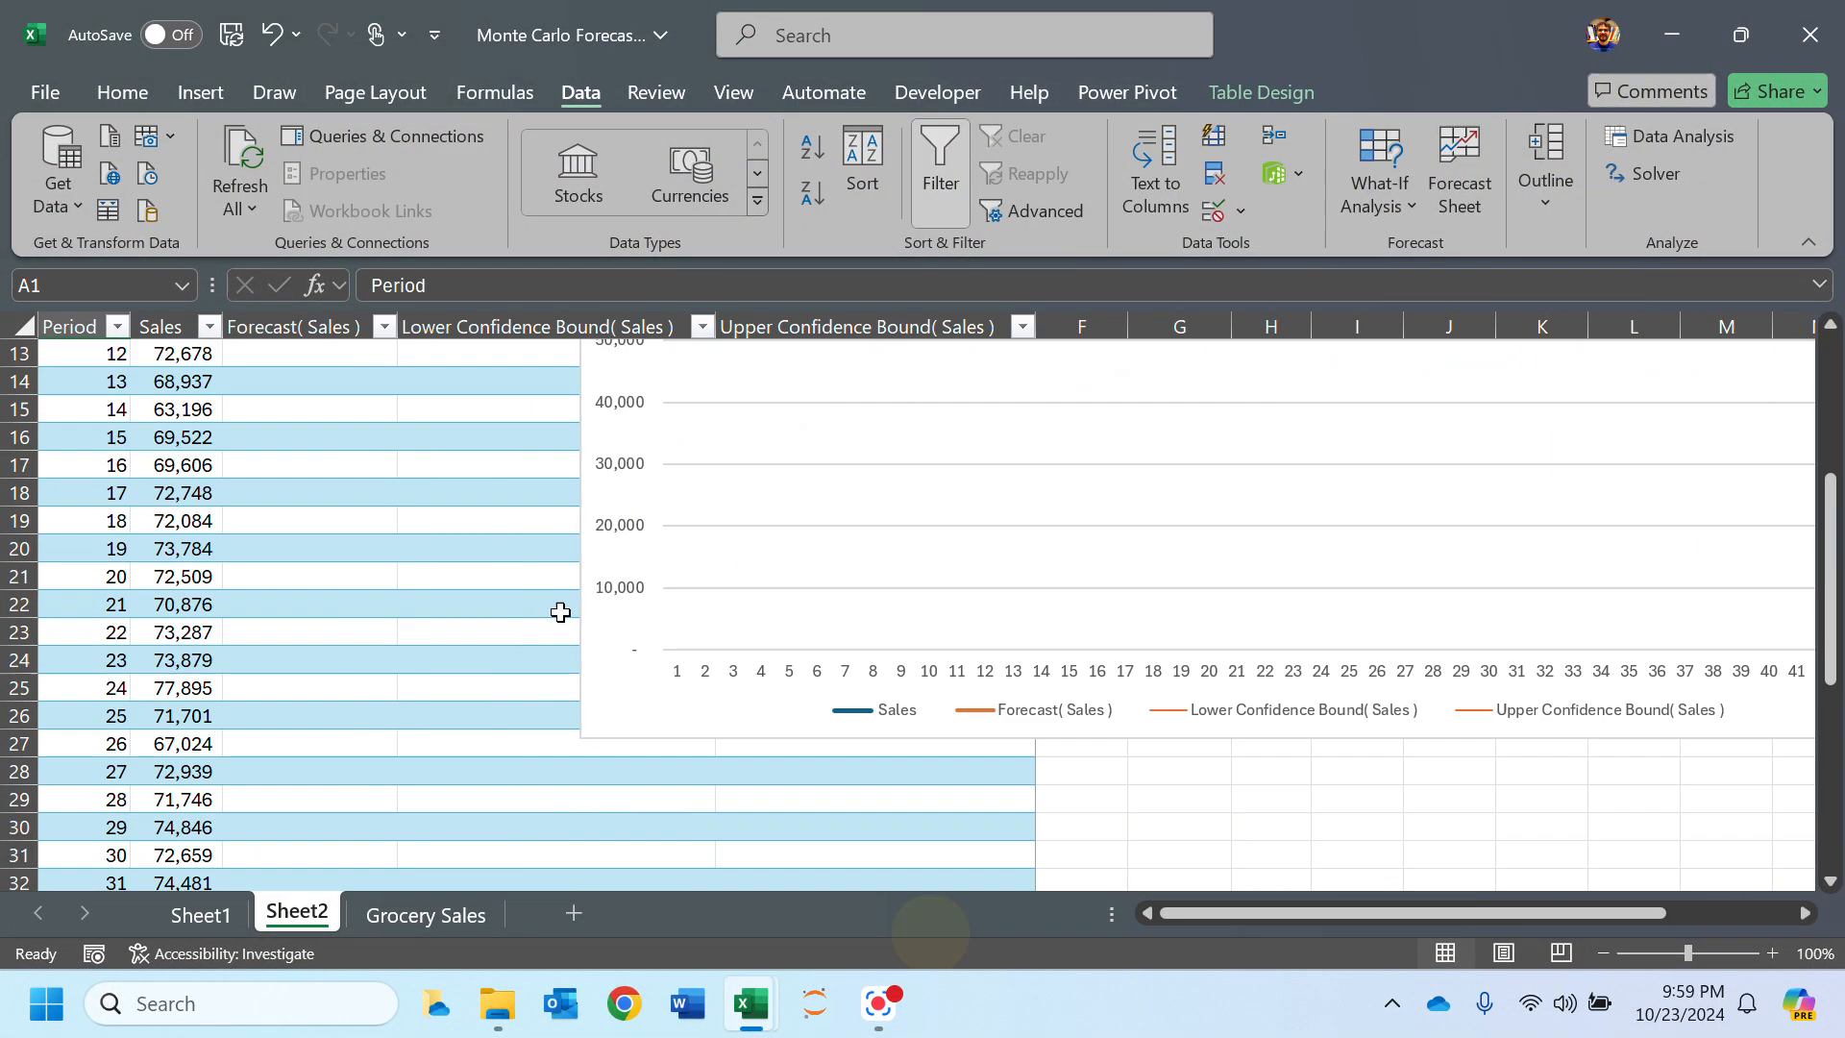
pyautogui.scroll(-2, 560, 612)
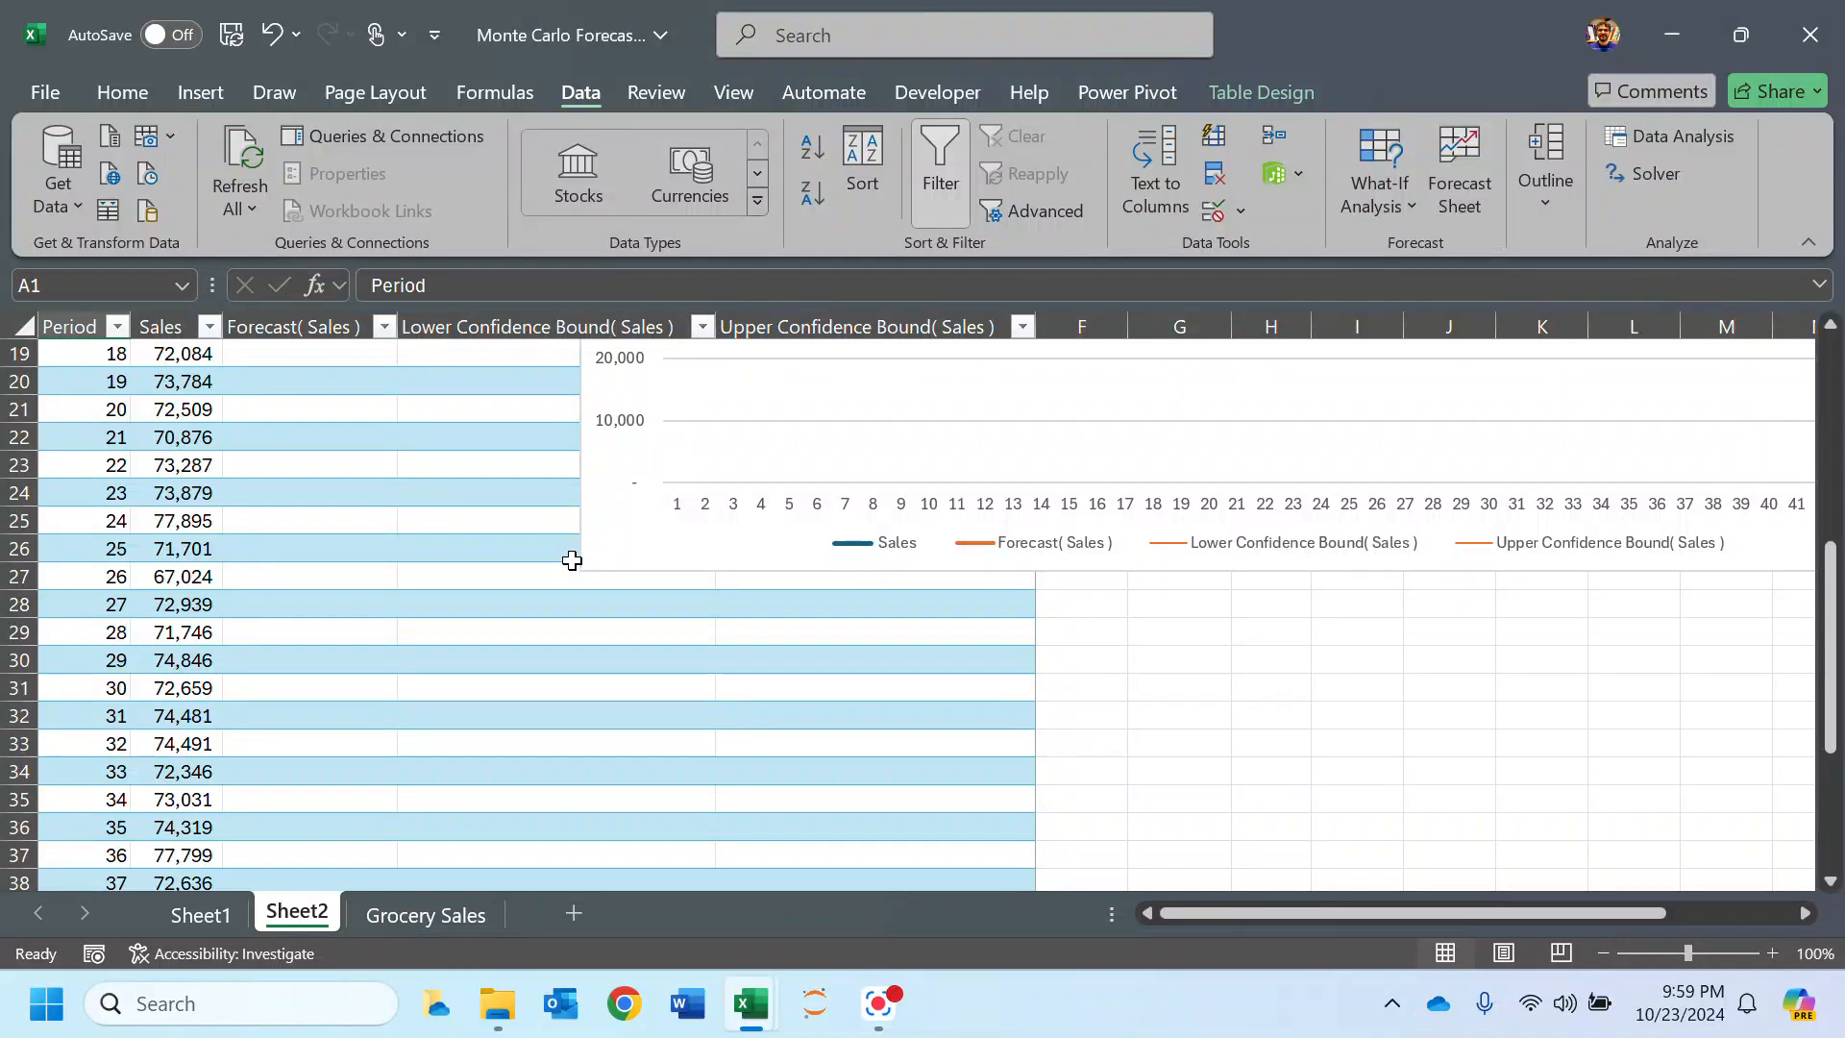
pyautogui.scroll(6, 621, 582)
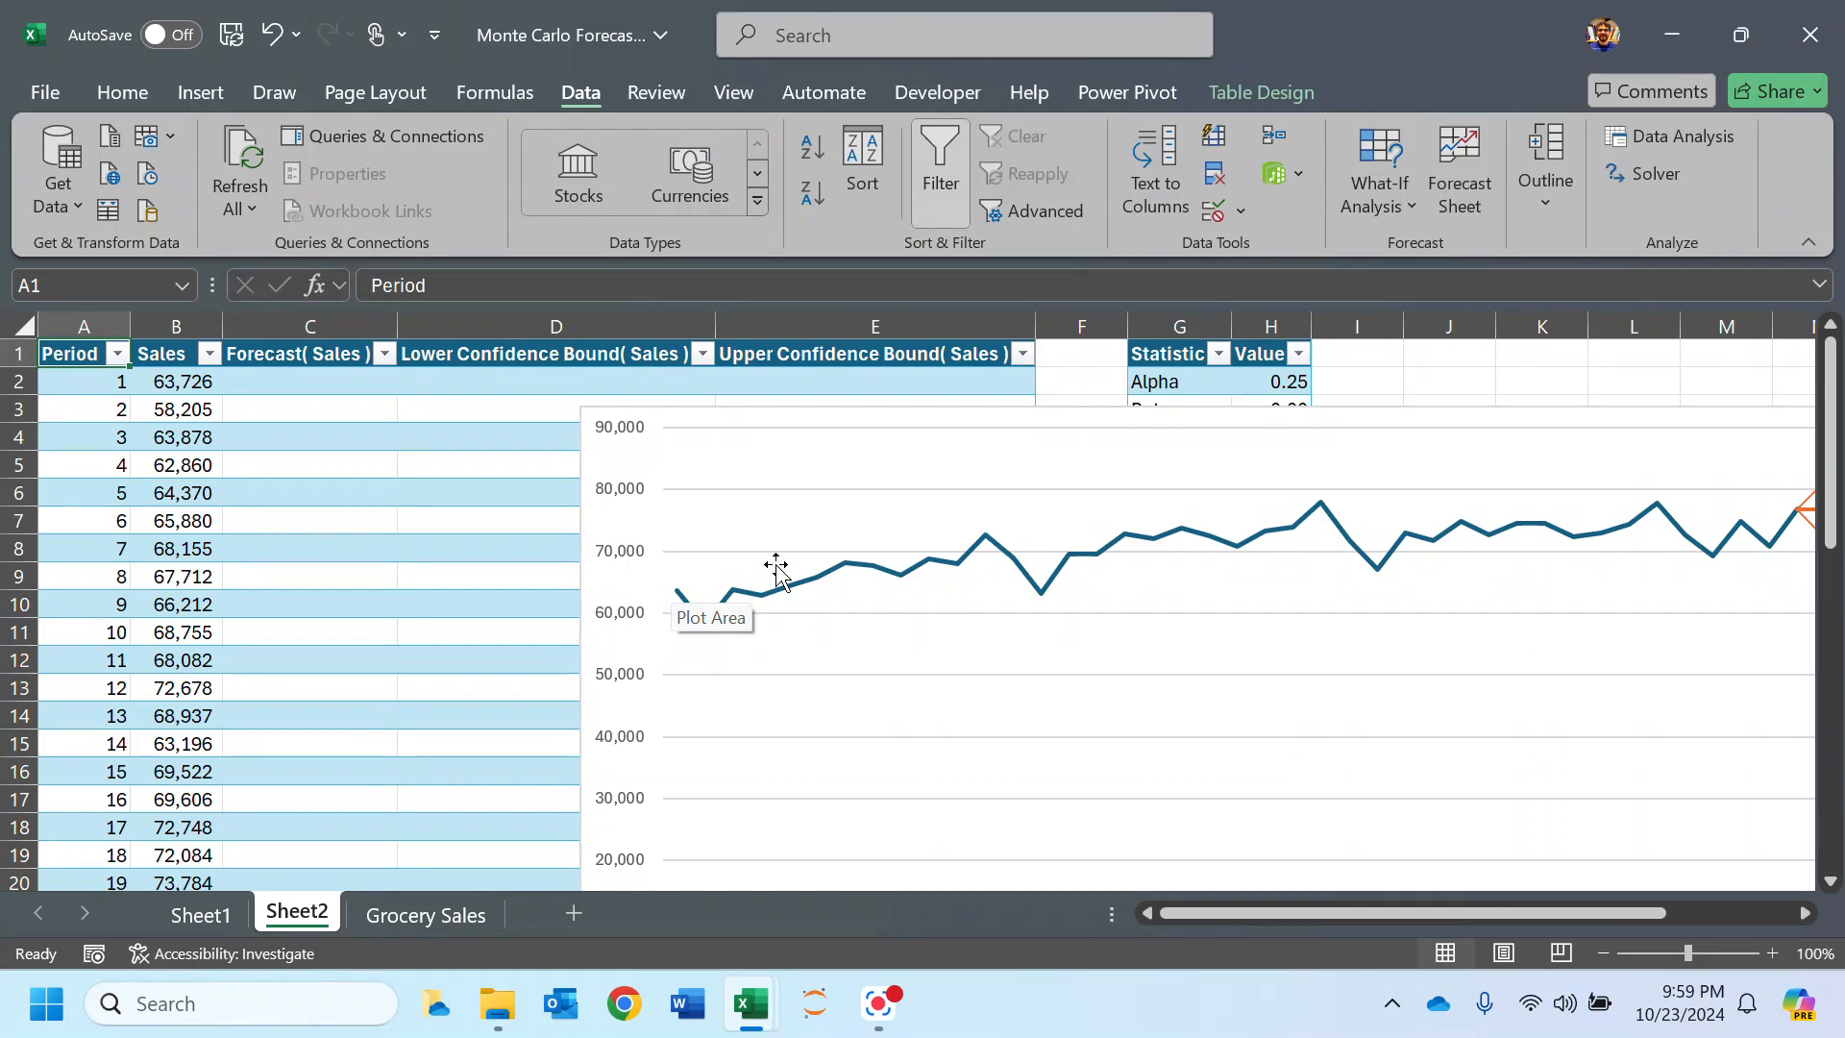
pyautogui.scroll(-12, 776, 567)
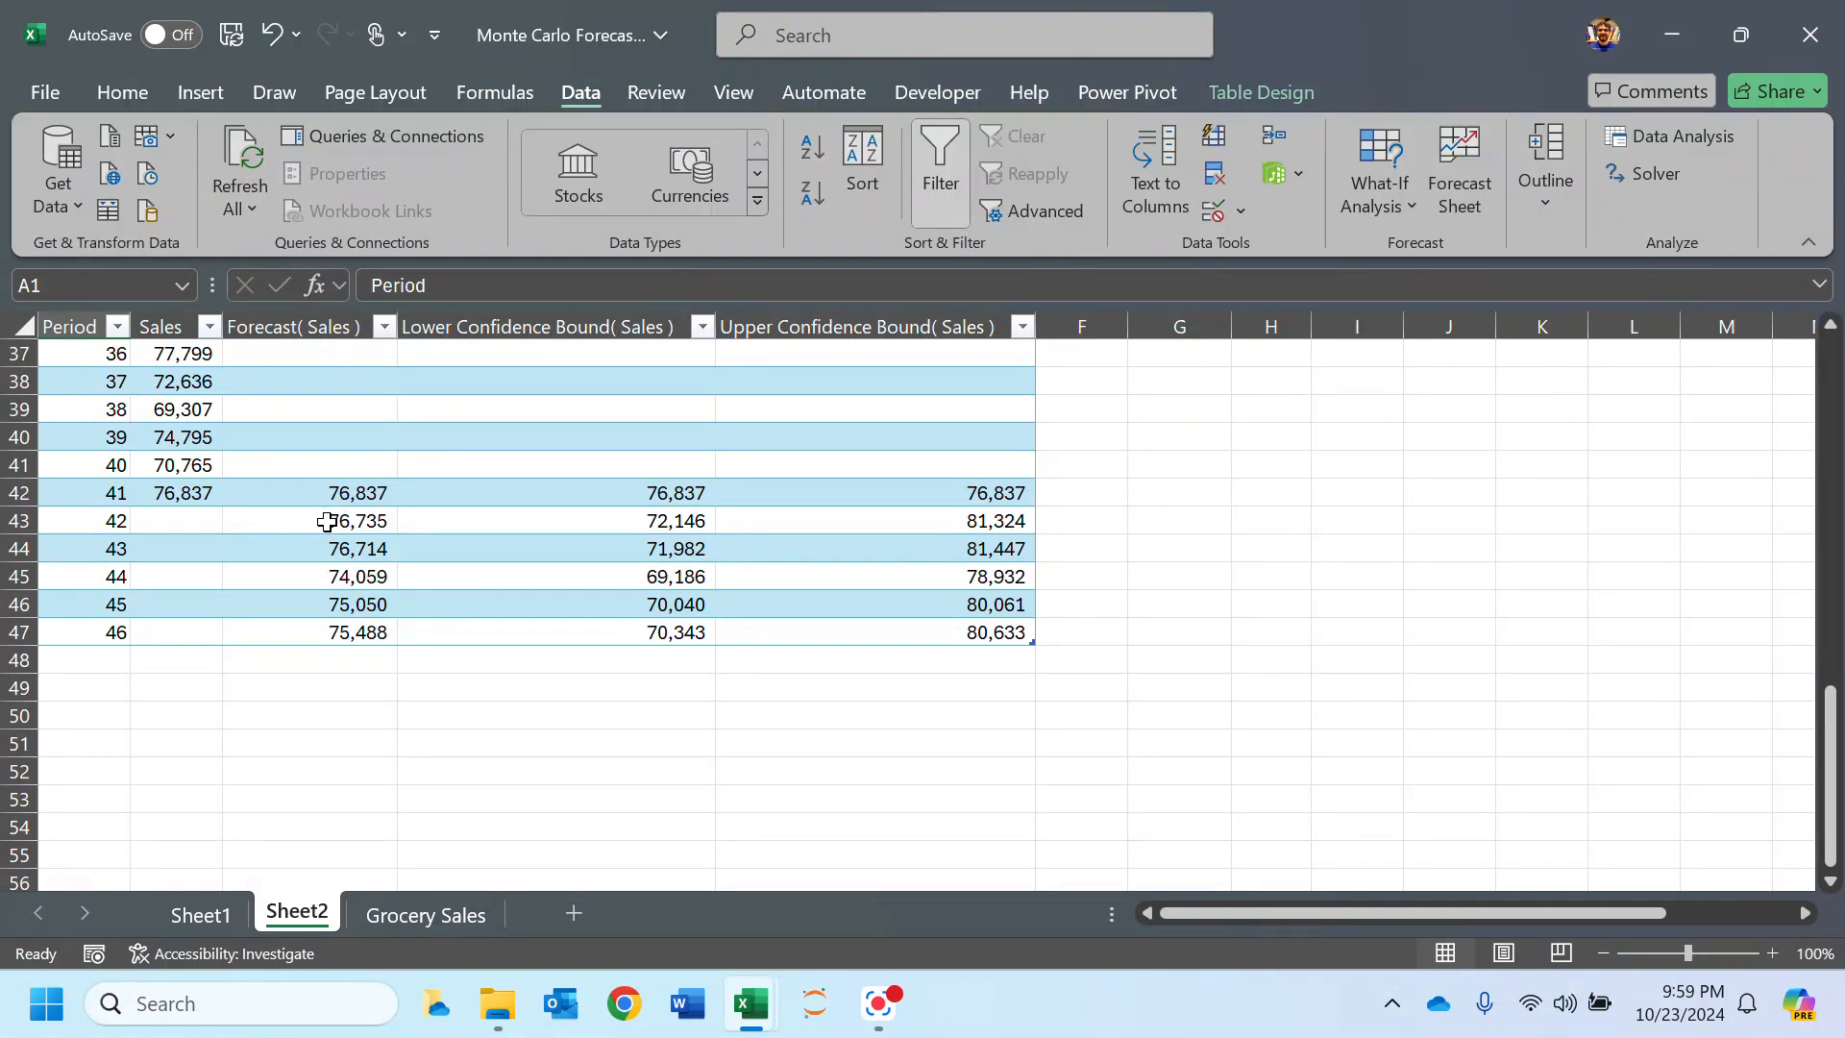
pyautogui.click(326, 522)
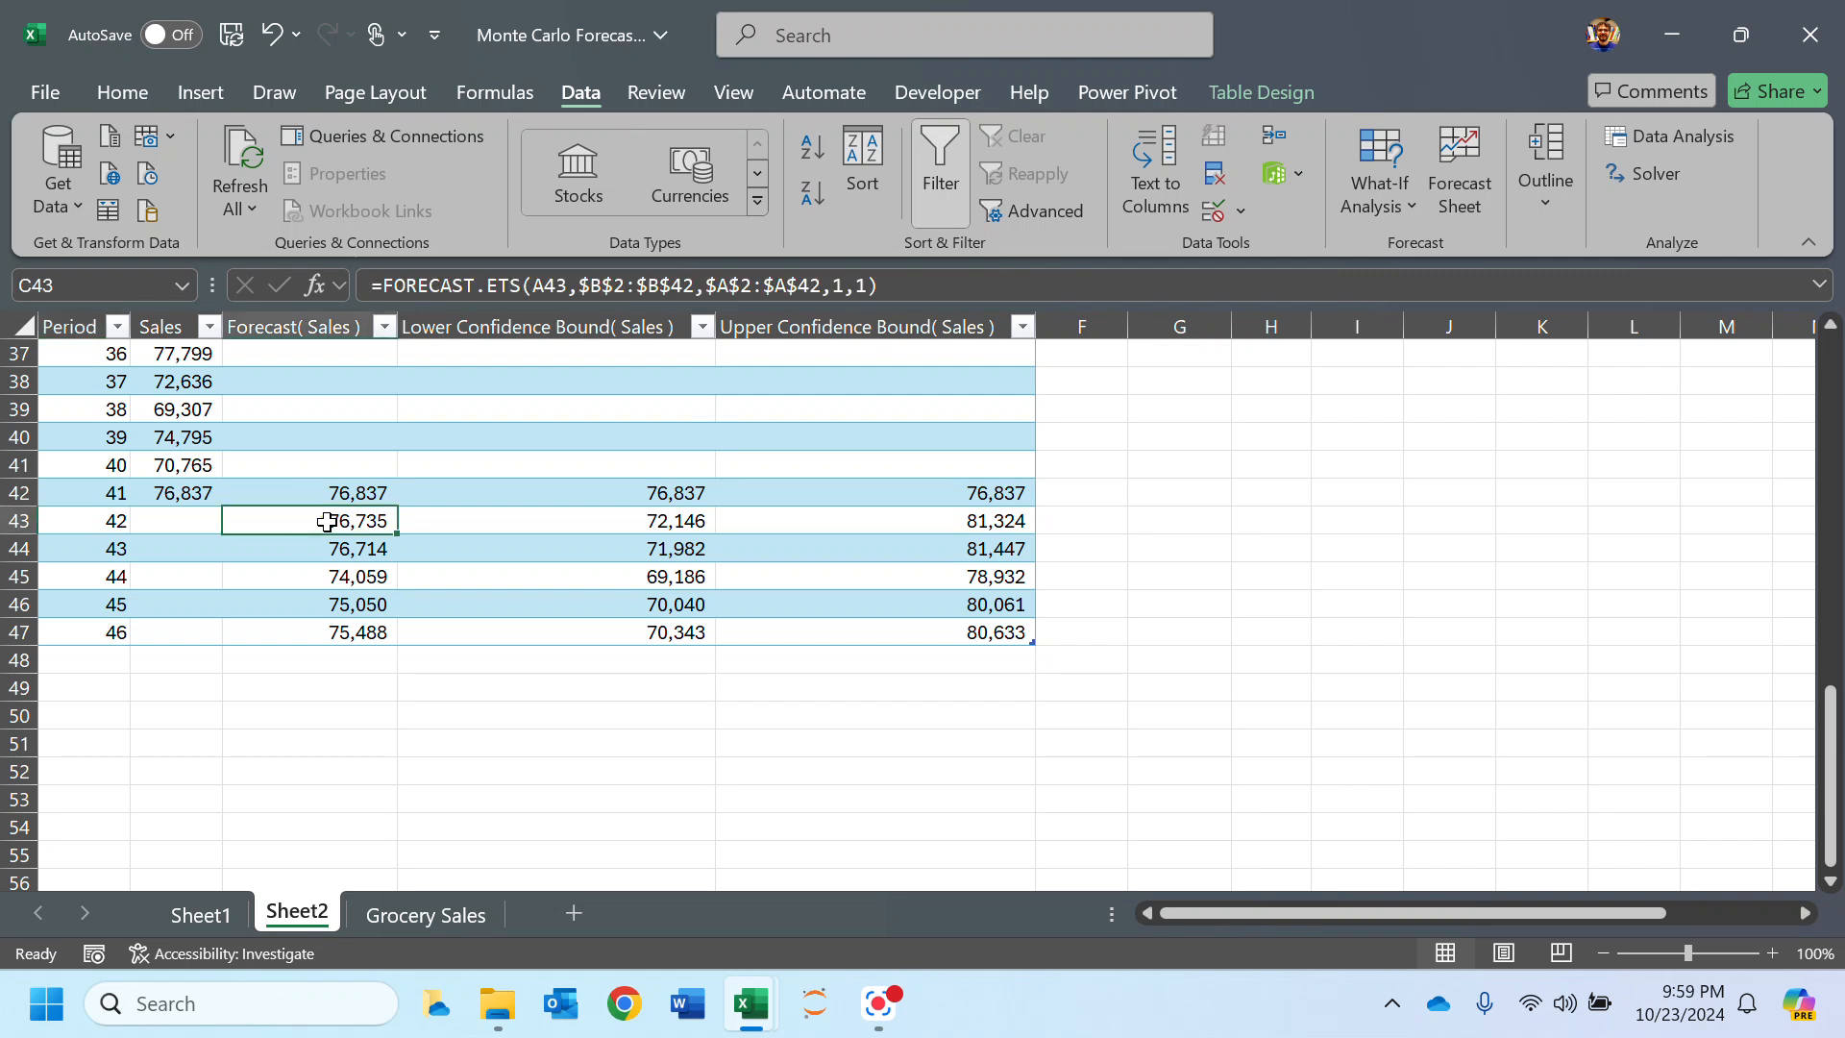
pyautogui.click(309, 549)
pyautogui.click(327, 576)
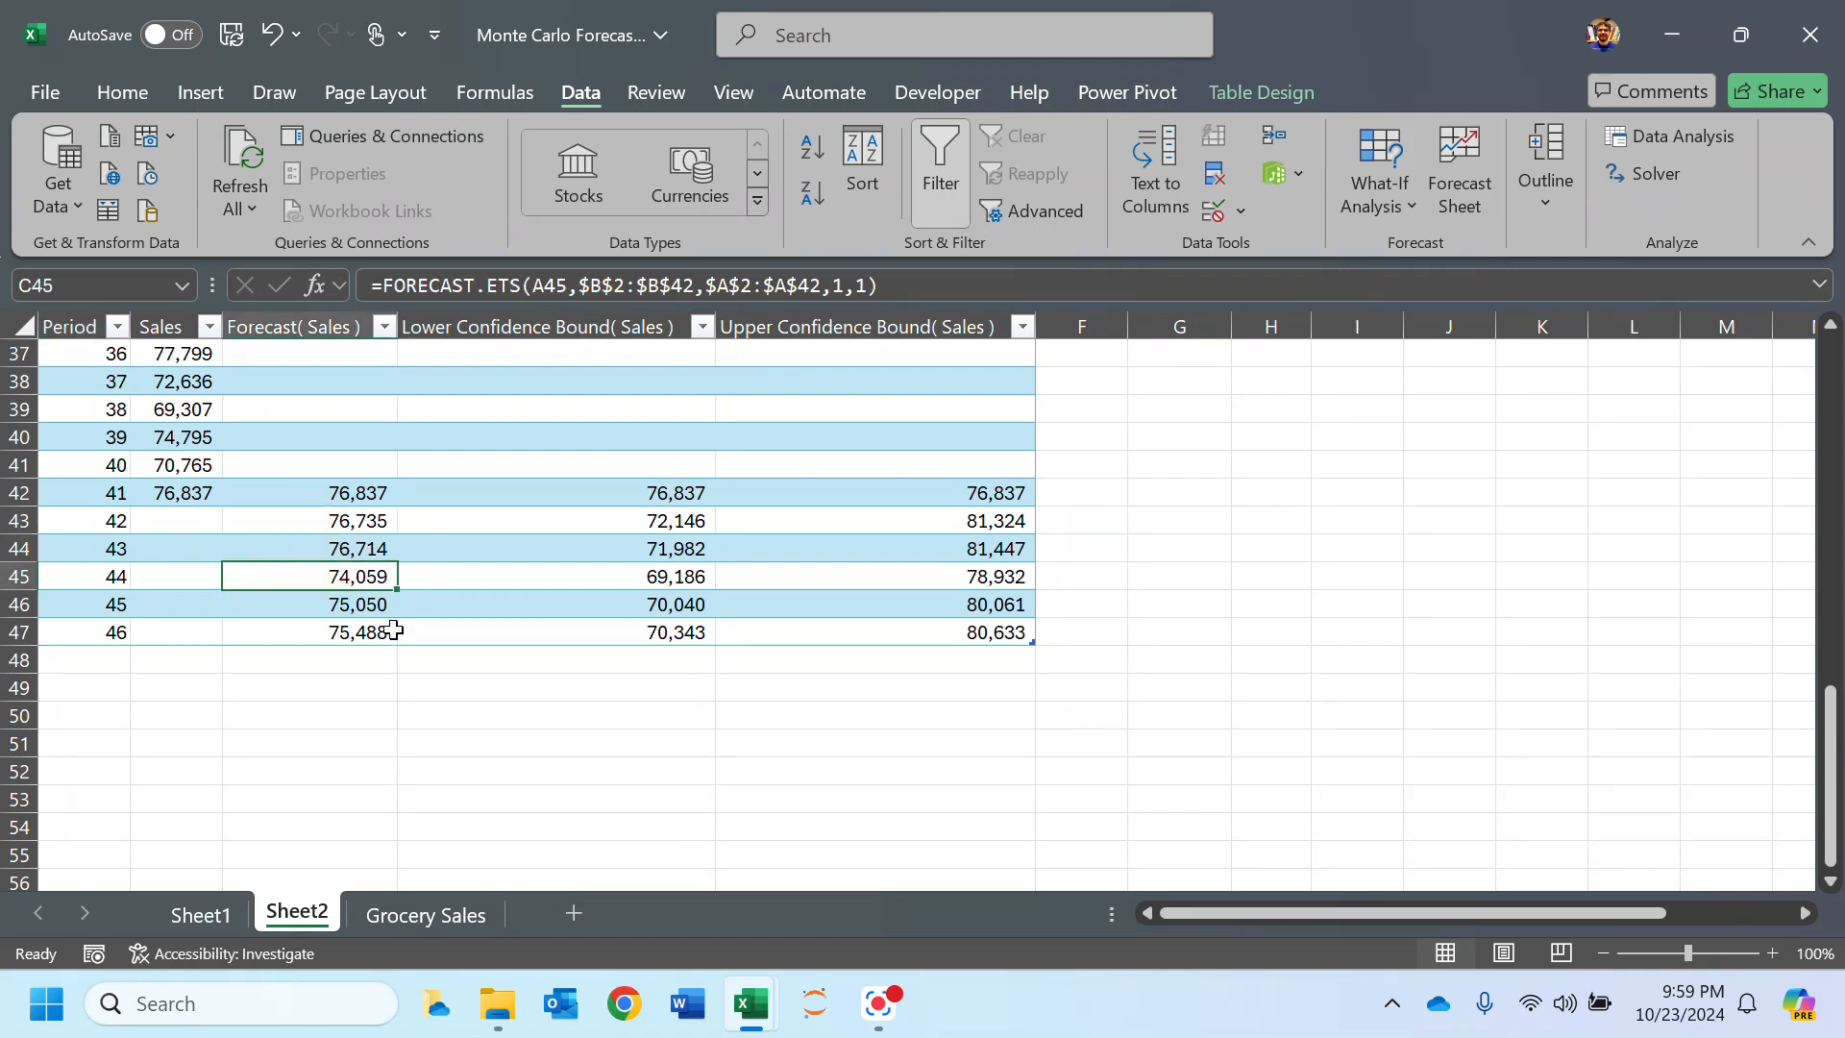
# Step: Check the actual May 2024 sales in D42 of the Grocery Sales sheet against the forecast
pyautogui.click(204, 918)
pyautogui.click(303, 915)
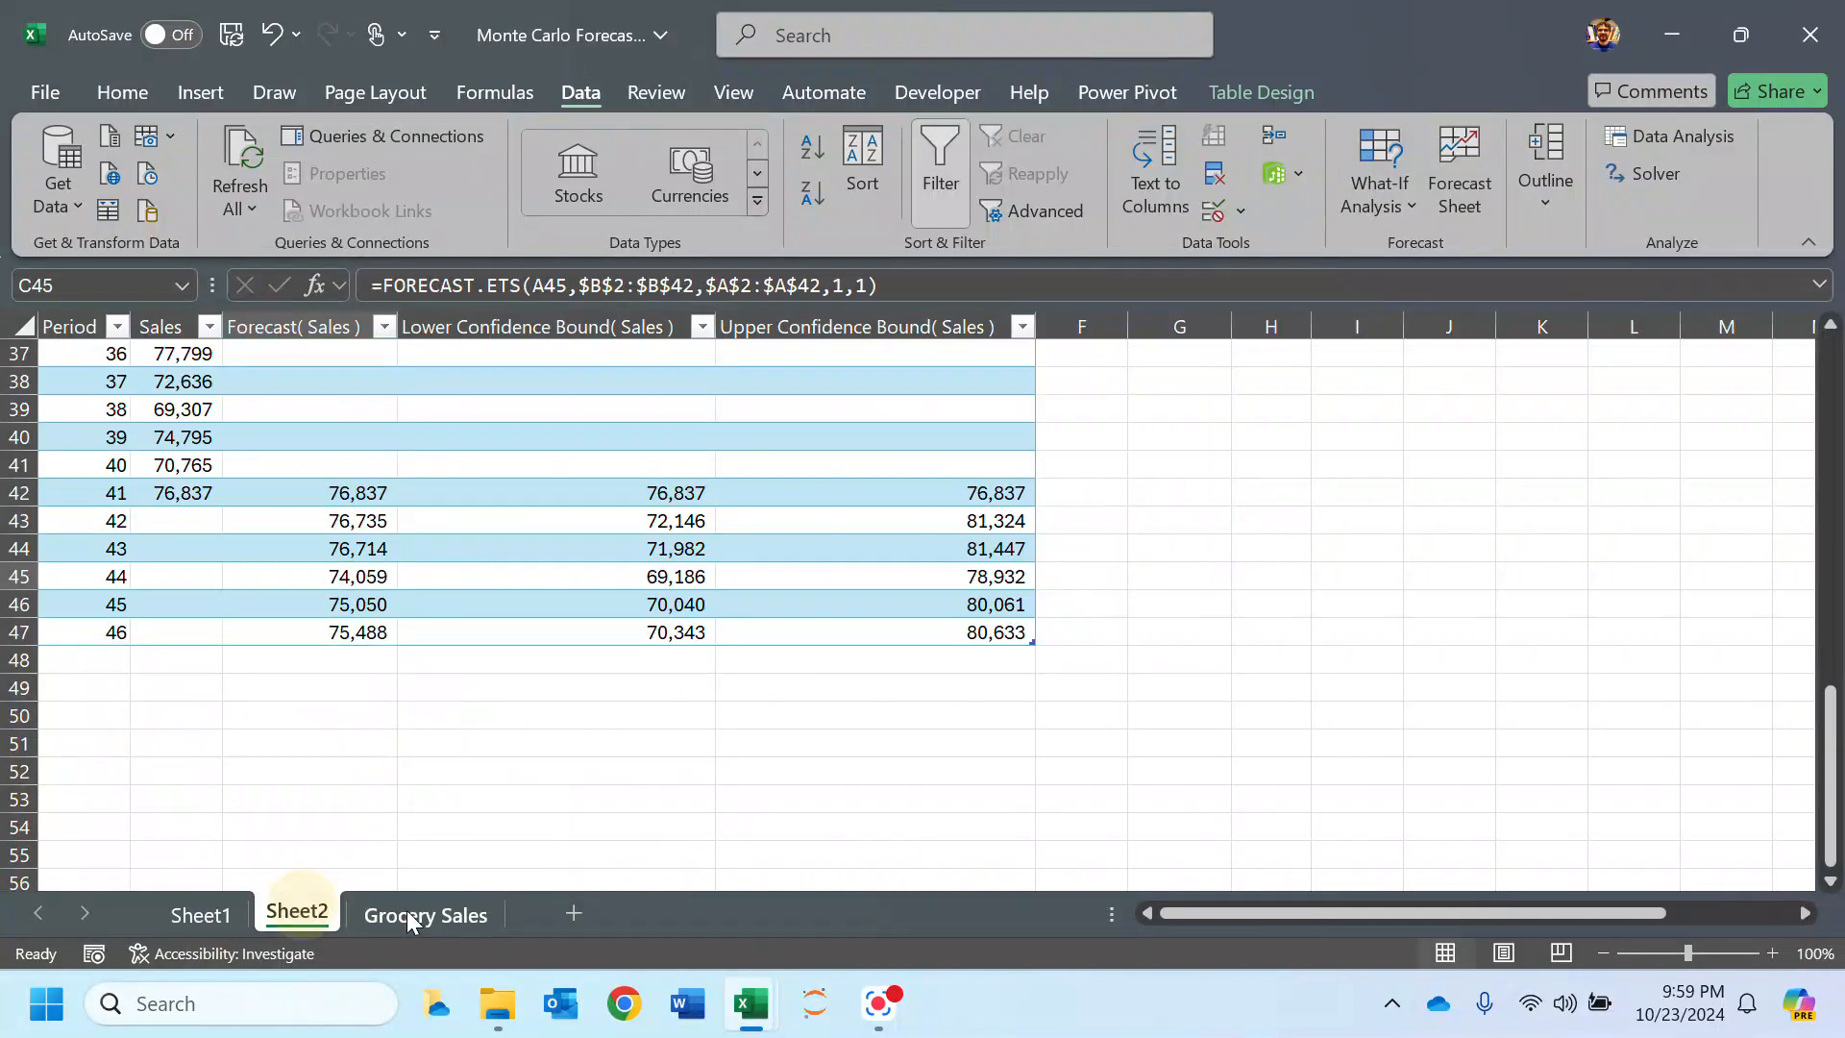
pyautogui.click(399, 915)
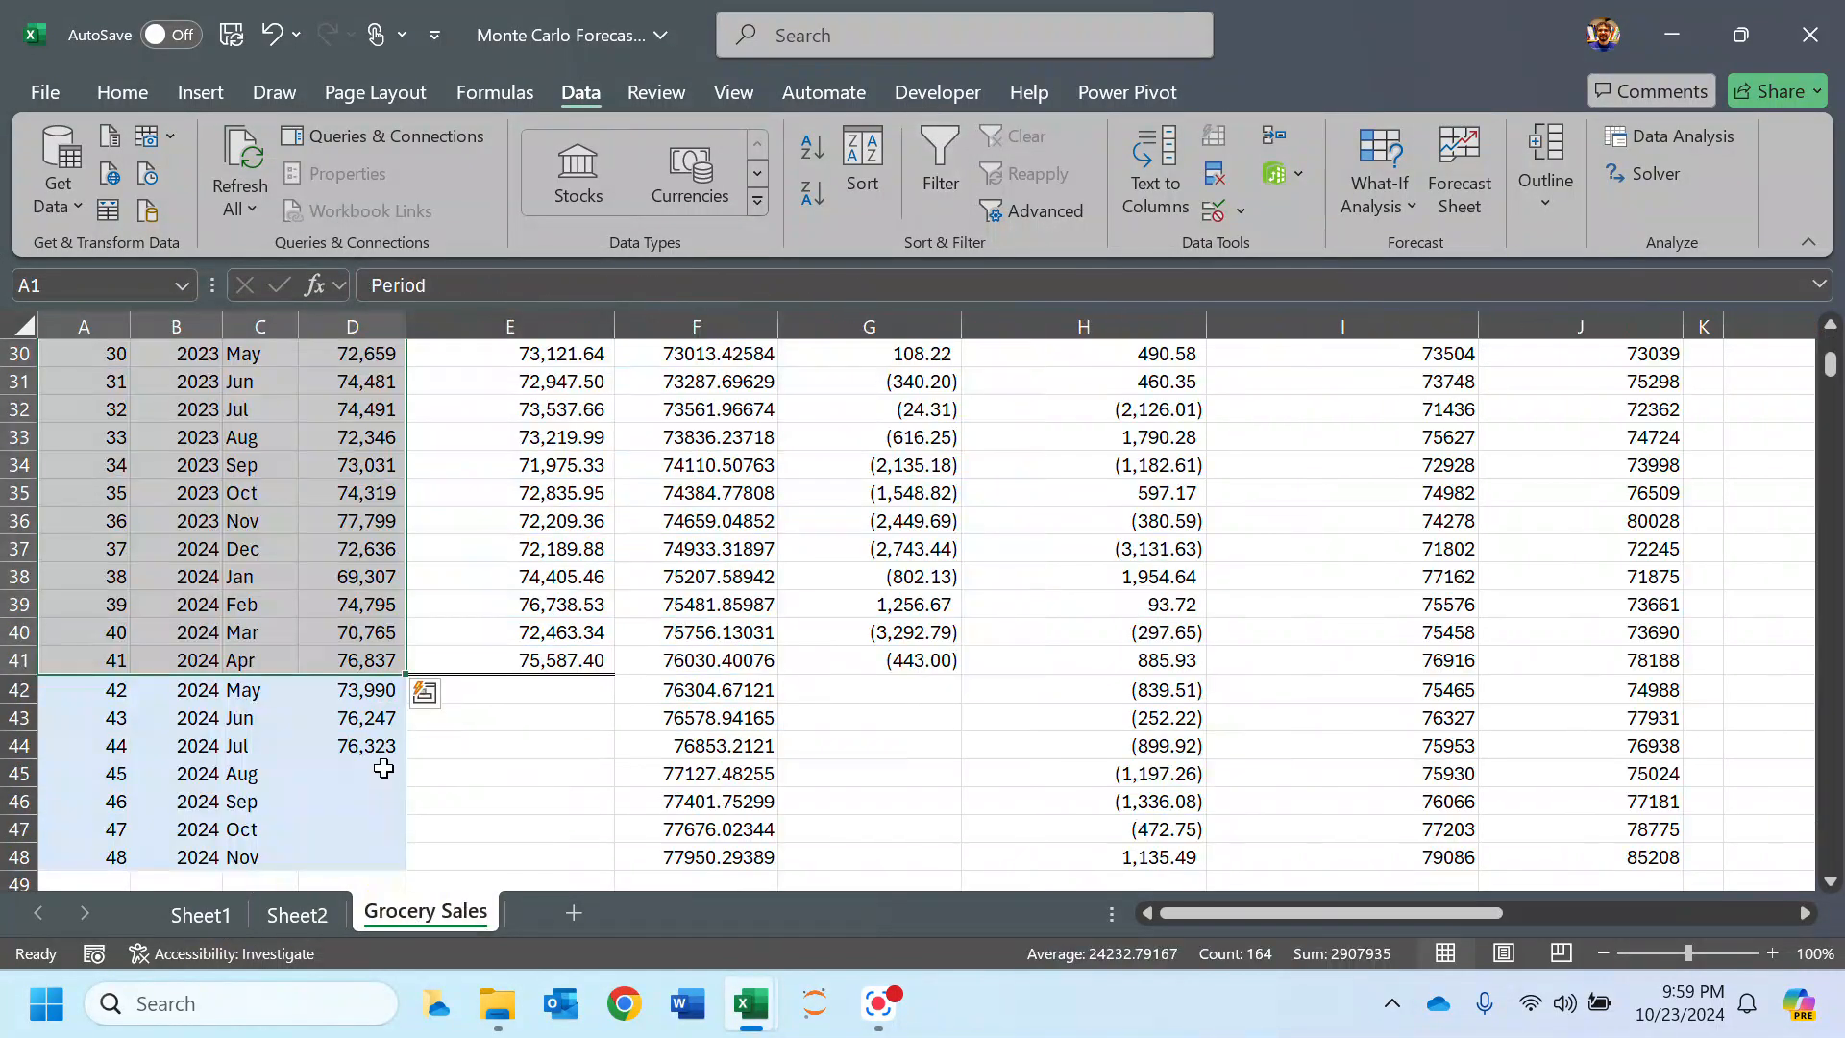
pyautogui.click(362, 688)
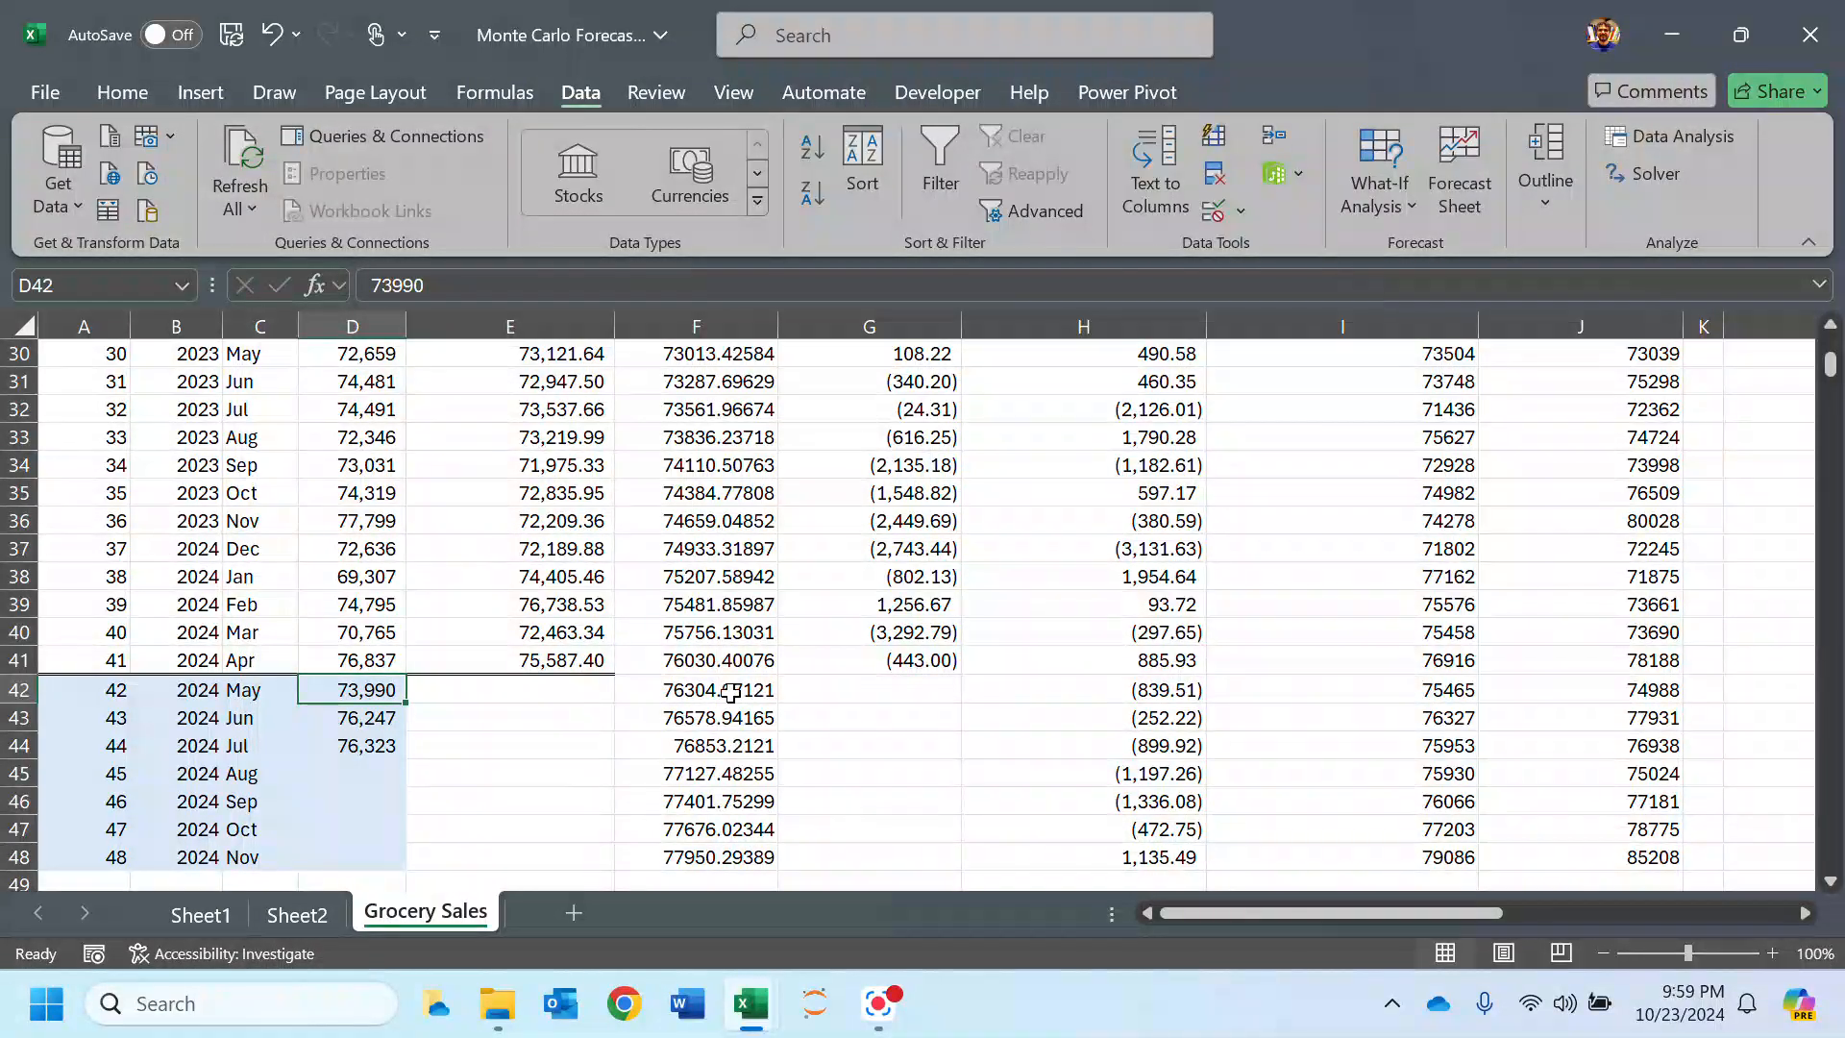
pyautogui.moveTo(1191, 913)
pyautogui.mouseDown()
pyautogui.moveTo(1319, 903)
pyautogui.moveTo(1218, 915)
pyautogui.mouseUp()
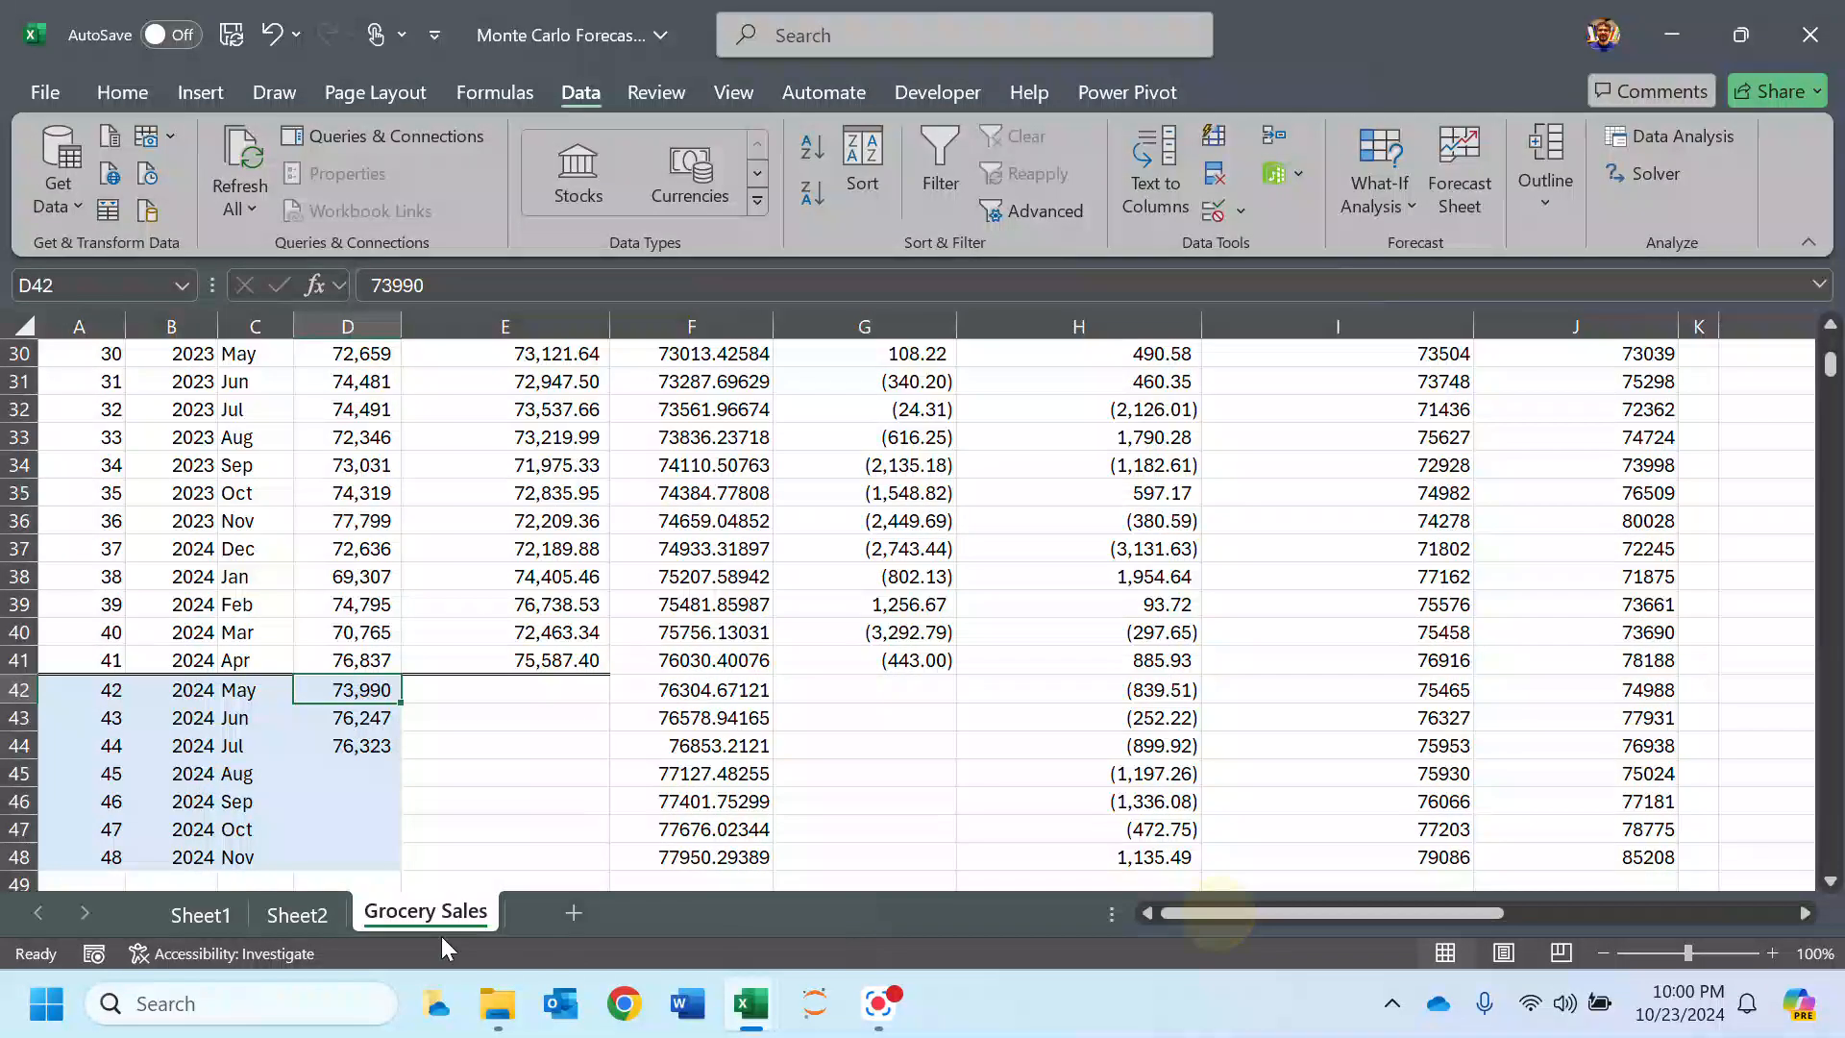
# Step: Copy the forecasts with their lower and upper confidence bounds for periods 41 to 46 (C42:E47) on Sheet2
pyautogui.click(288, 911)
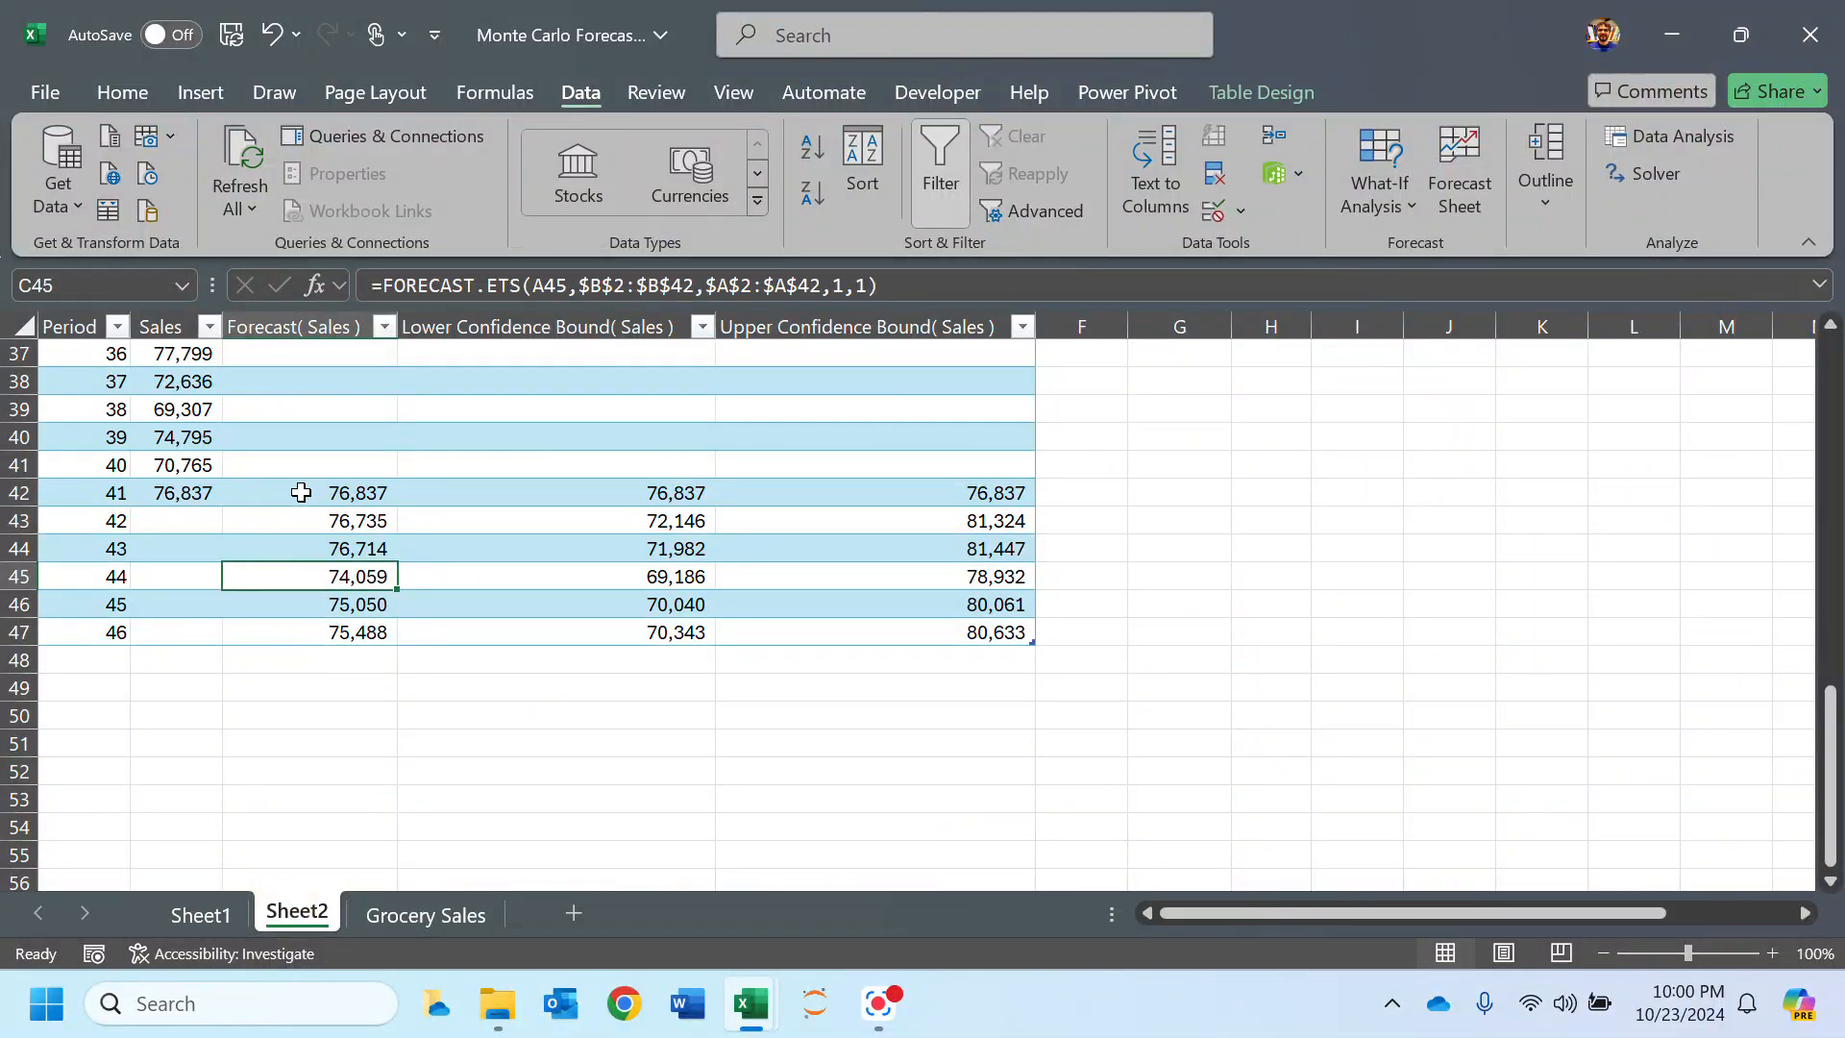
pyautogui.moveTo(309, 488); pyautogui.dragTo(337, 625)
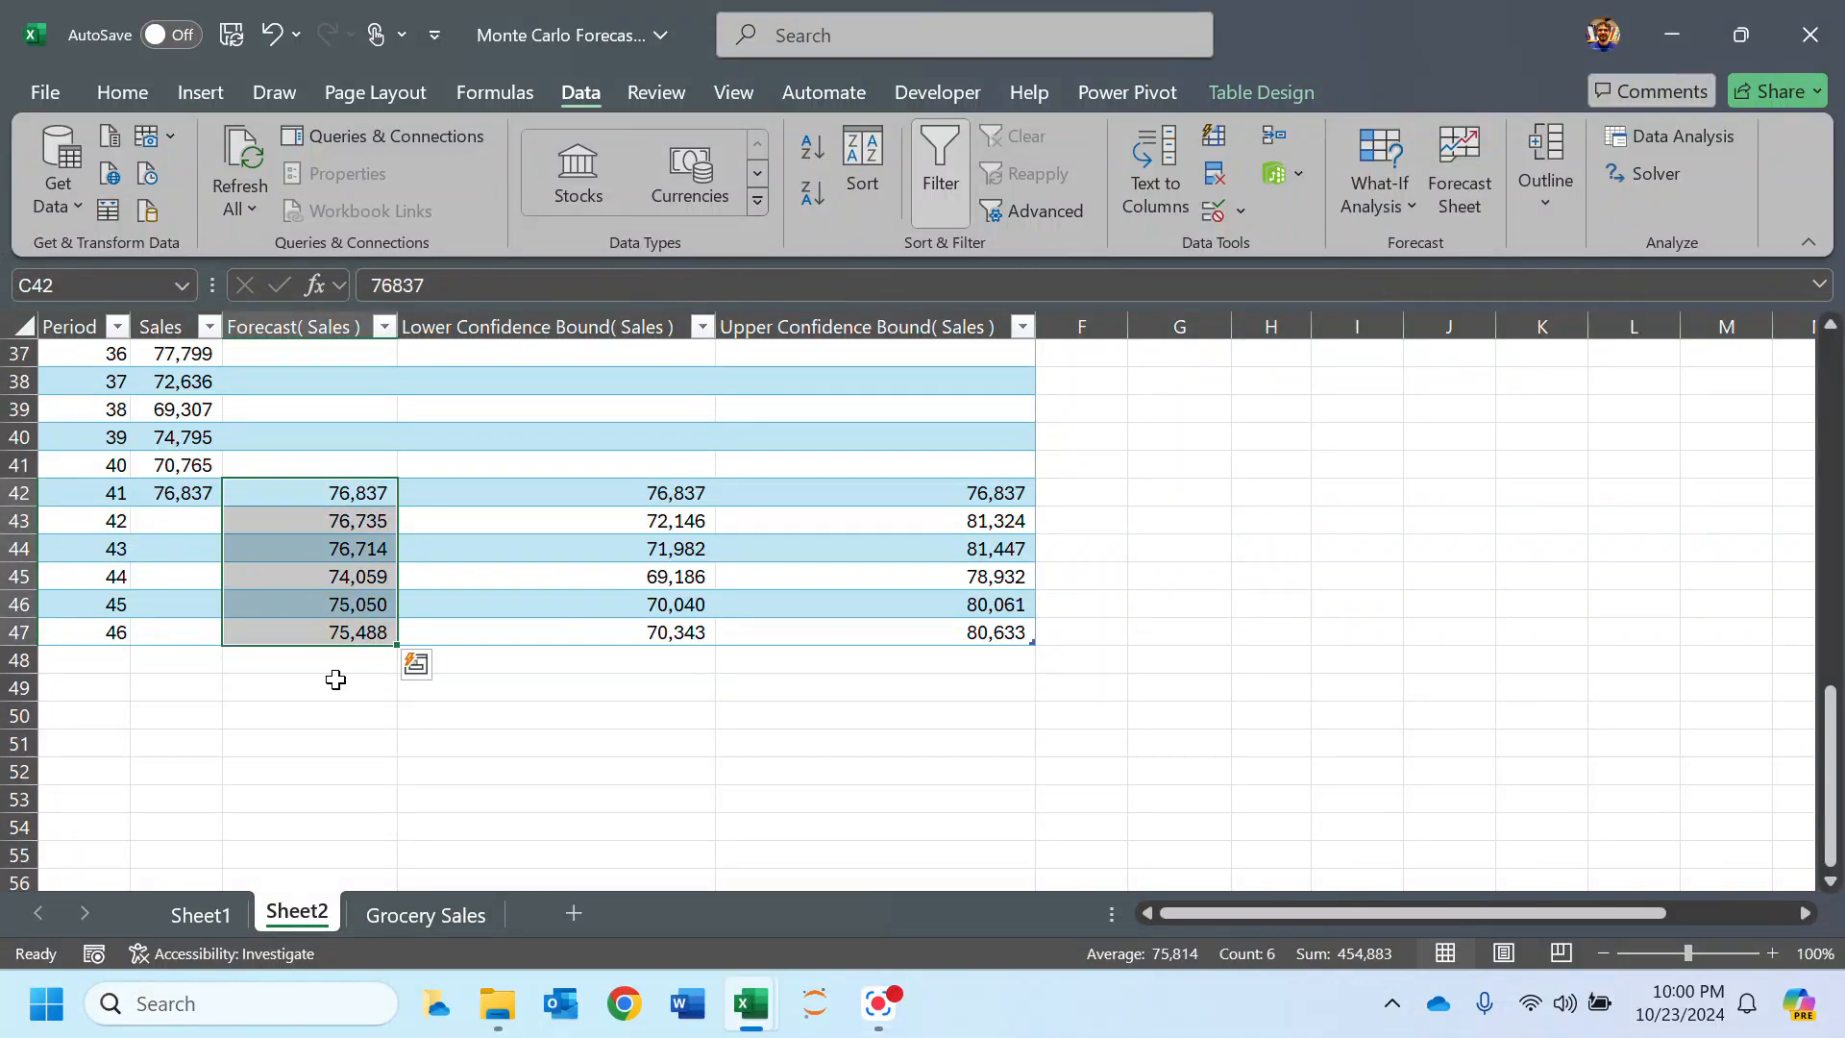
pyautogui.hotkey('ctrl', 'c')
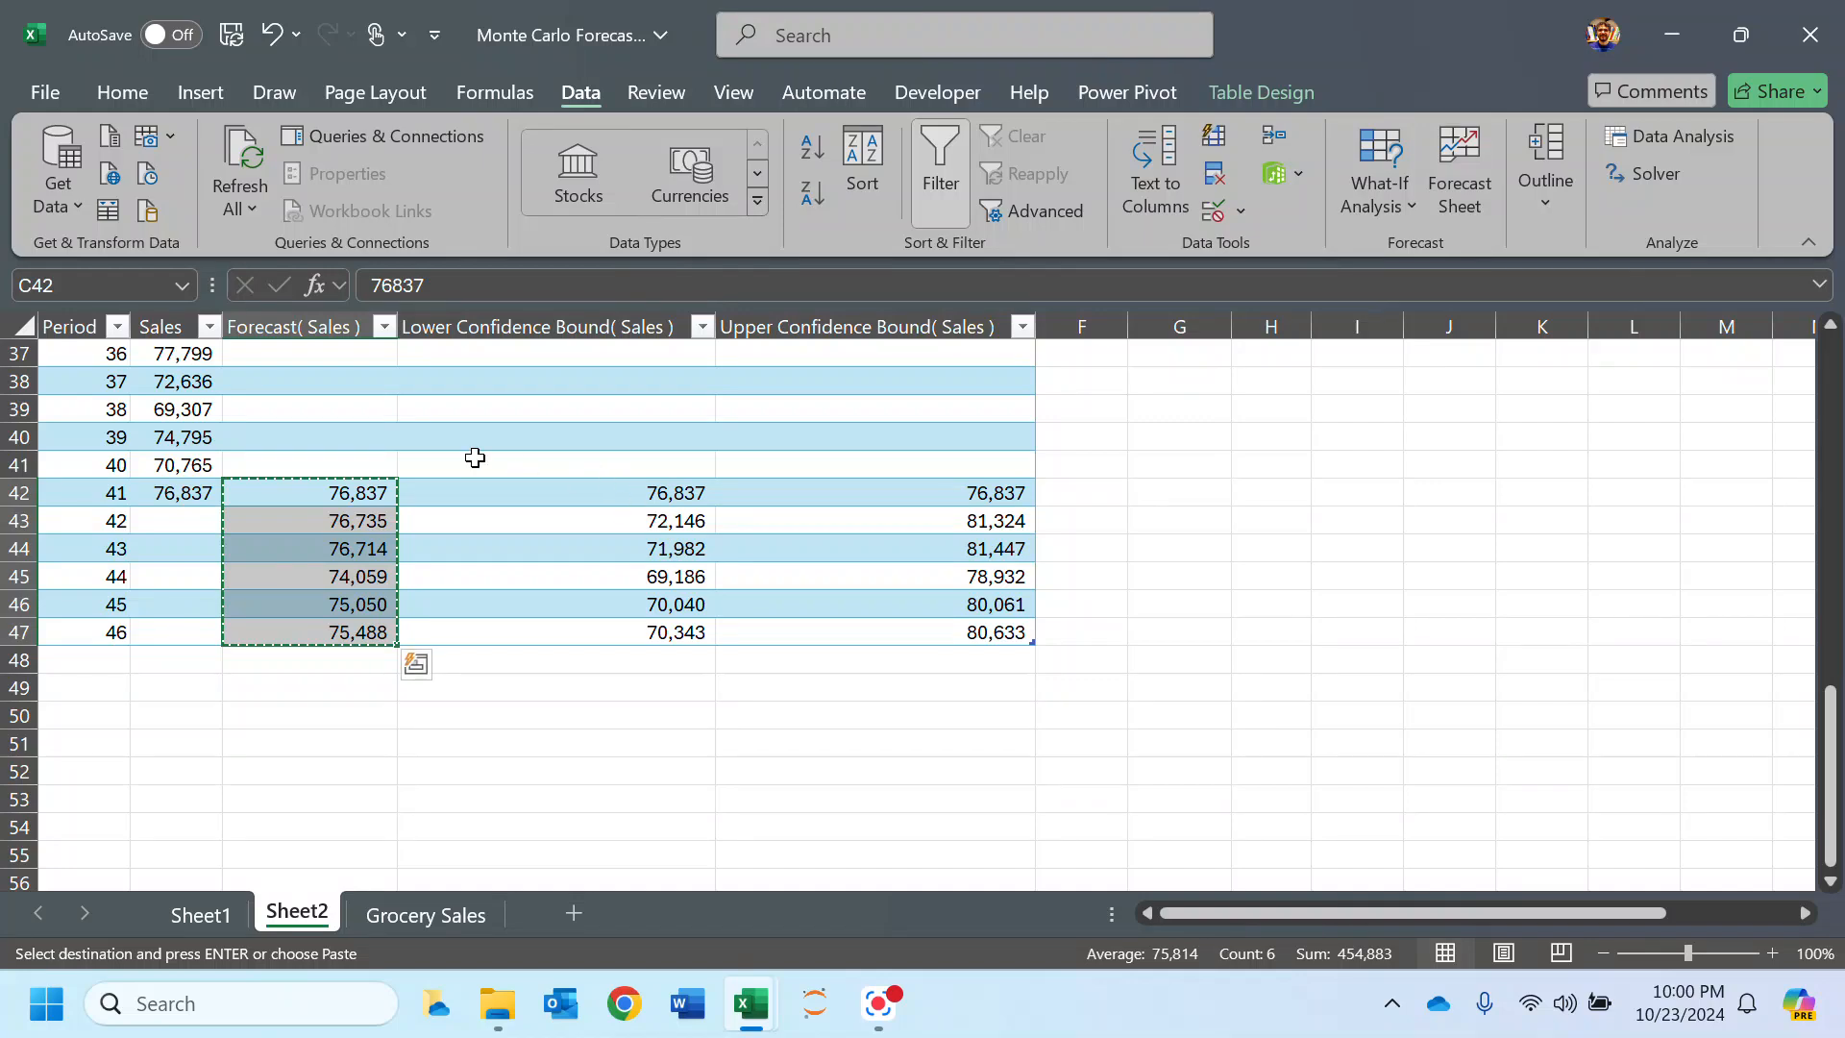
pyautogui.moveTo(370, 480); pyautogui.dragTo(922, 626)
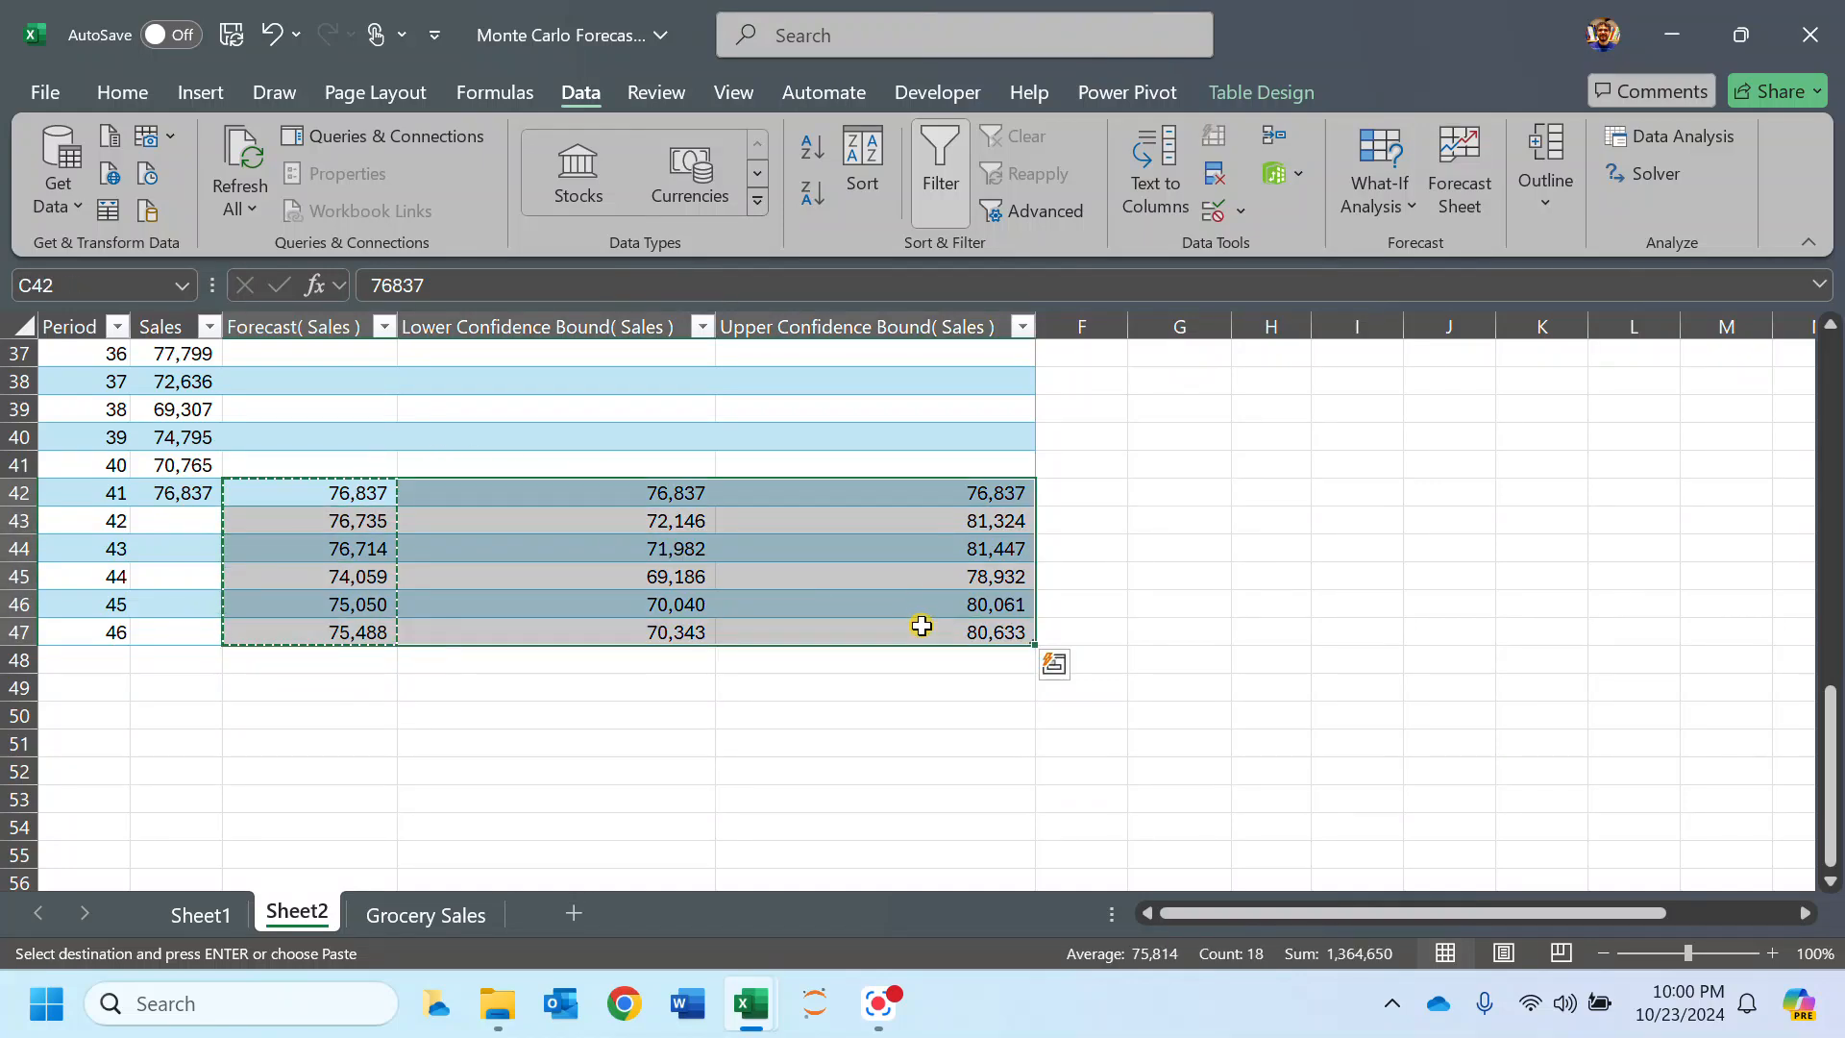
# Step: Paste the copied forecasts as transposed values at X2 of Grocery Sales, beside the simulation results
pyautogui.click(366, 925)
pyautogui.moveTo(1494, 911); pyautogui.dragTo(1839, 819)
pyautogui.scroll(10, 1840, 820)
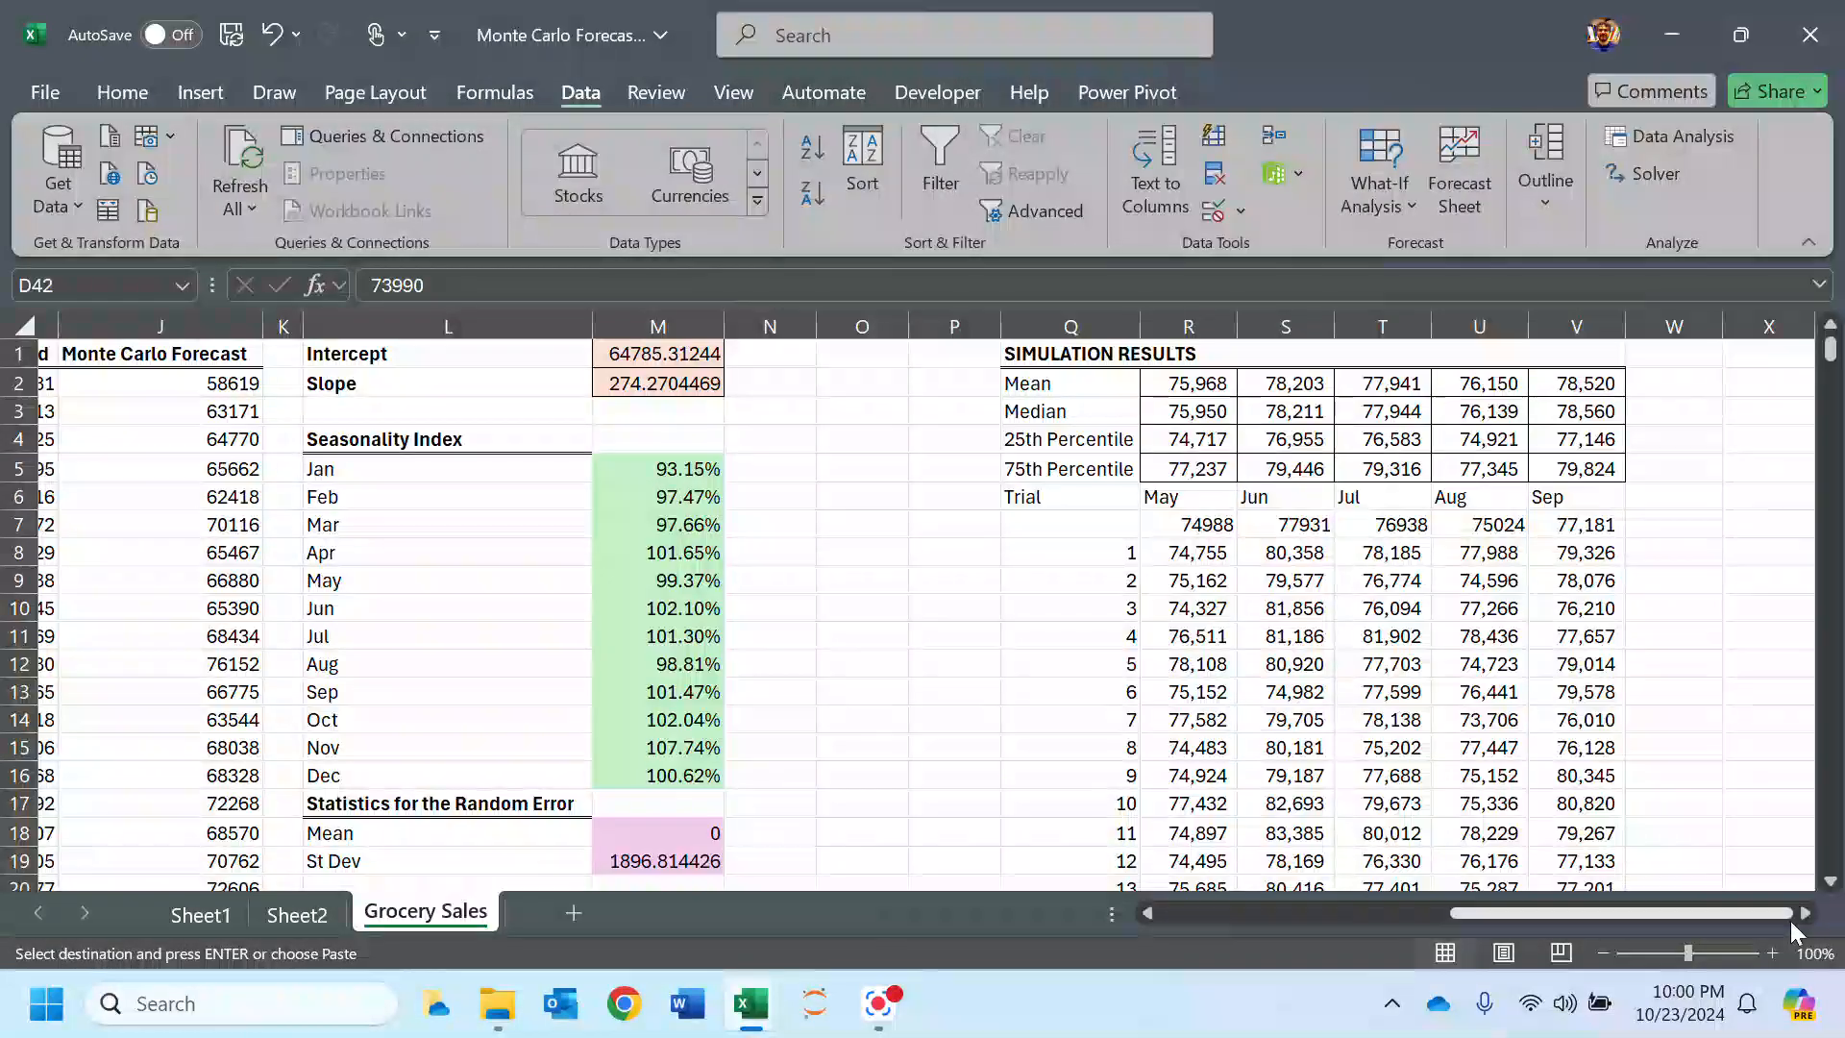
pyautogui.hscroll(4, 1806, 915)
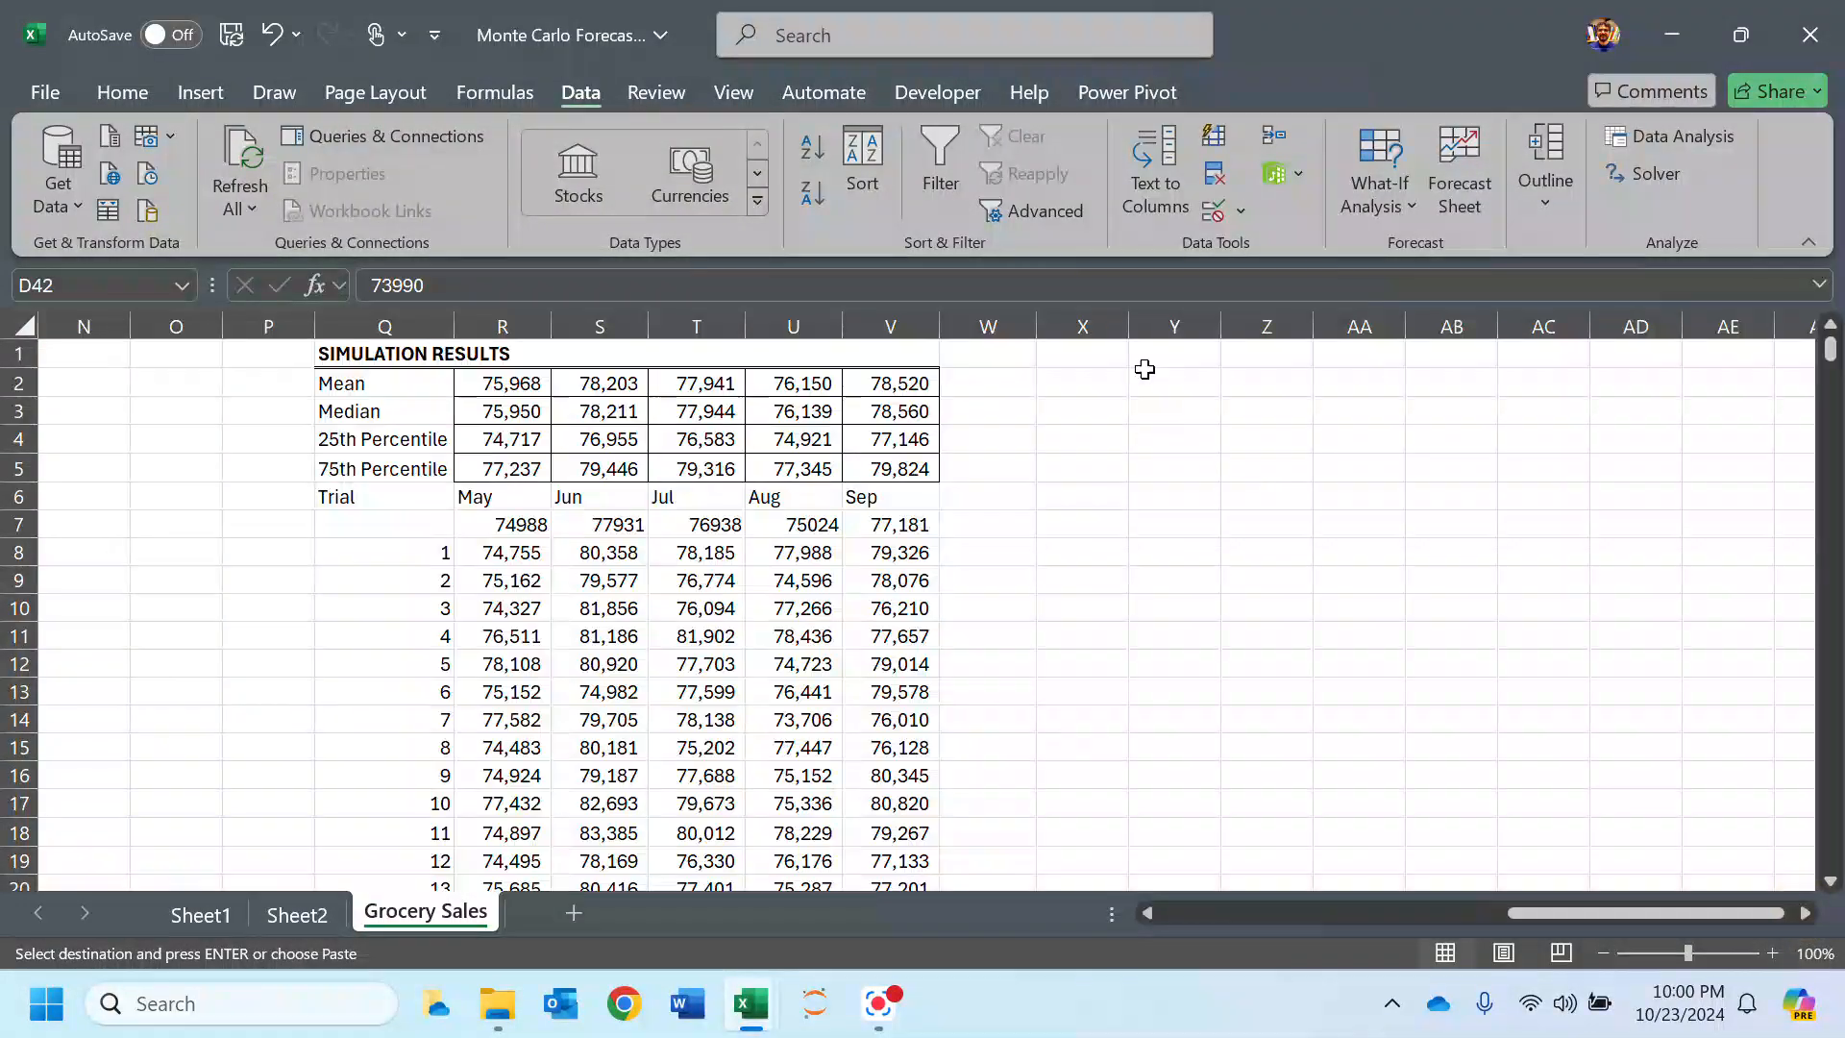
pyautogui.click(1098, 379)
pyautogui.rightClick(1098, 382)
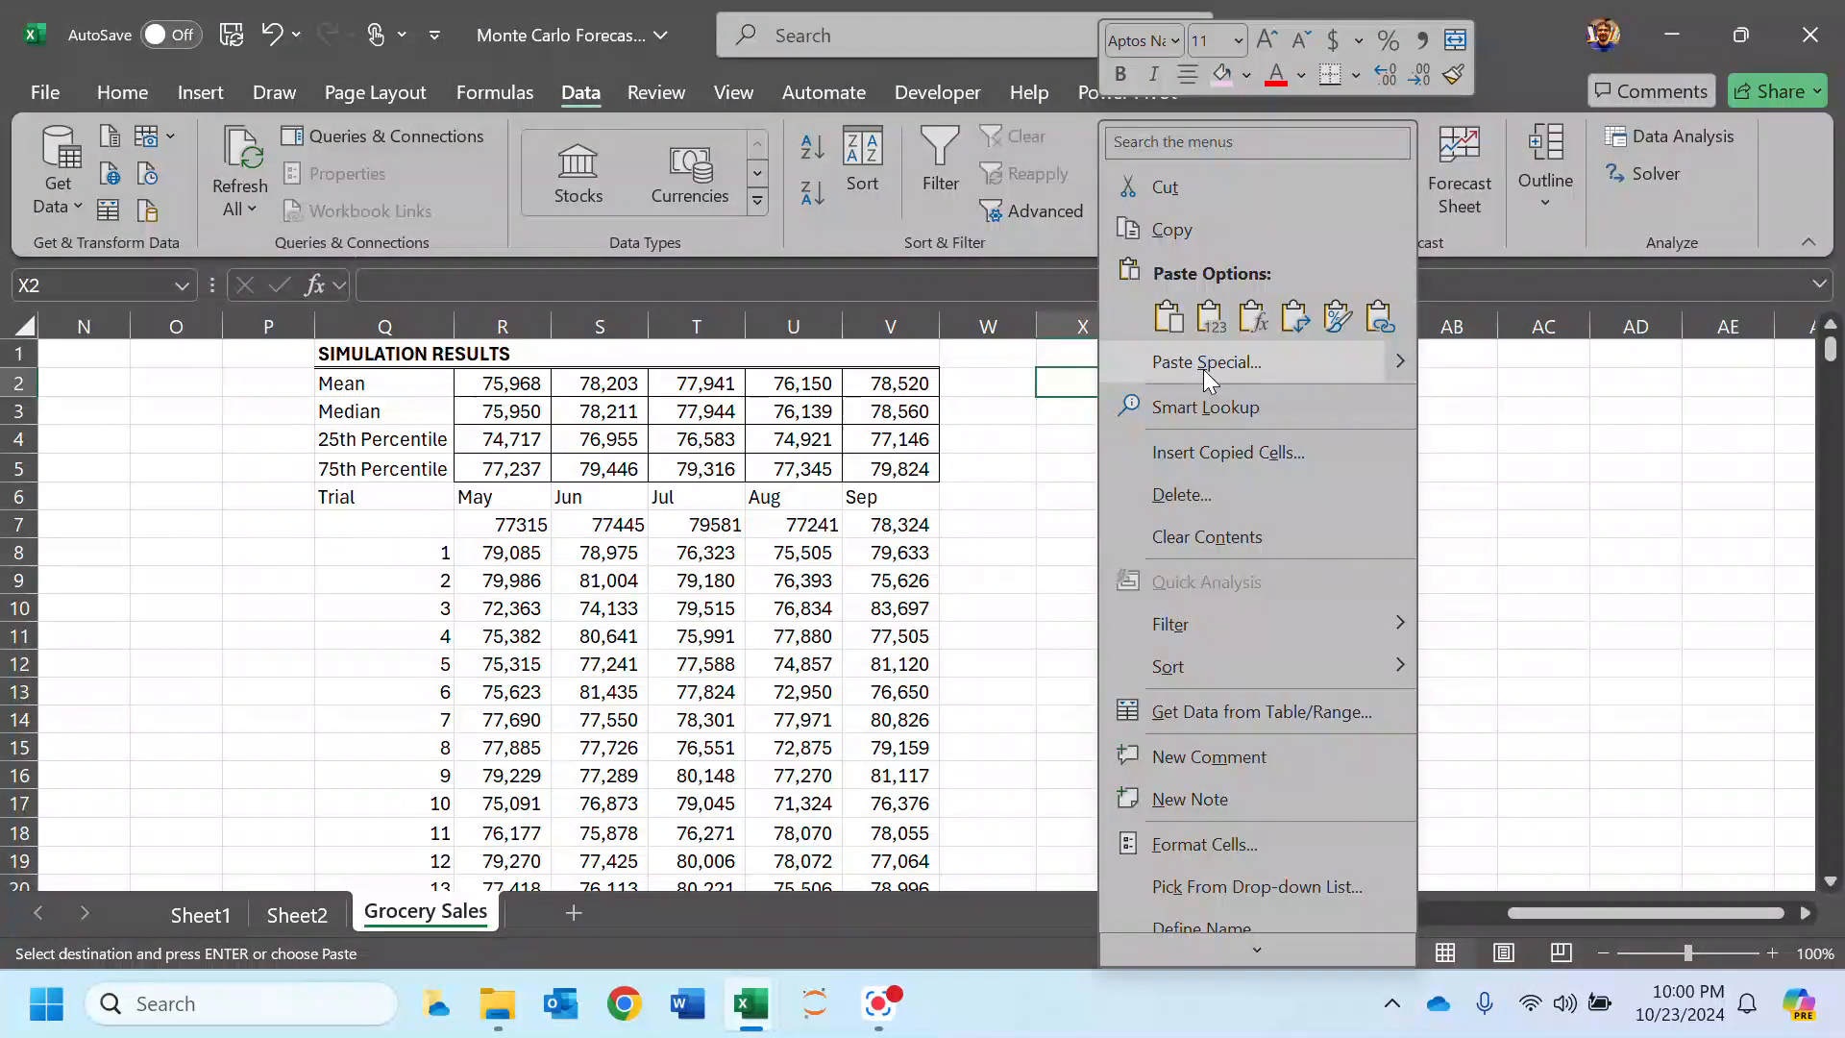
pyautogui.click(1203, 369)
pyautogui.click(1246, 581)
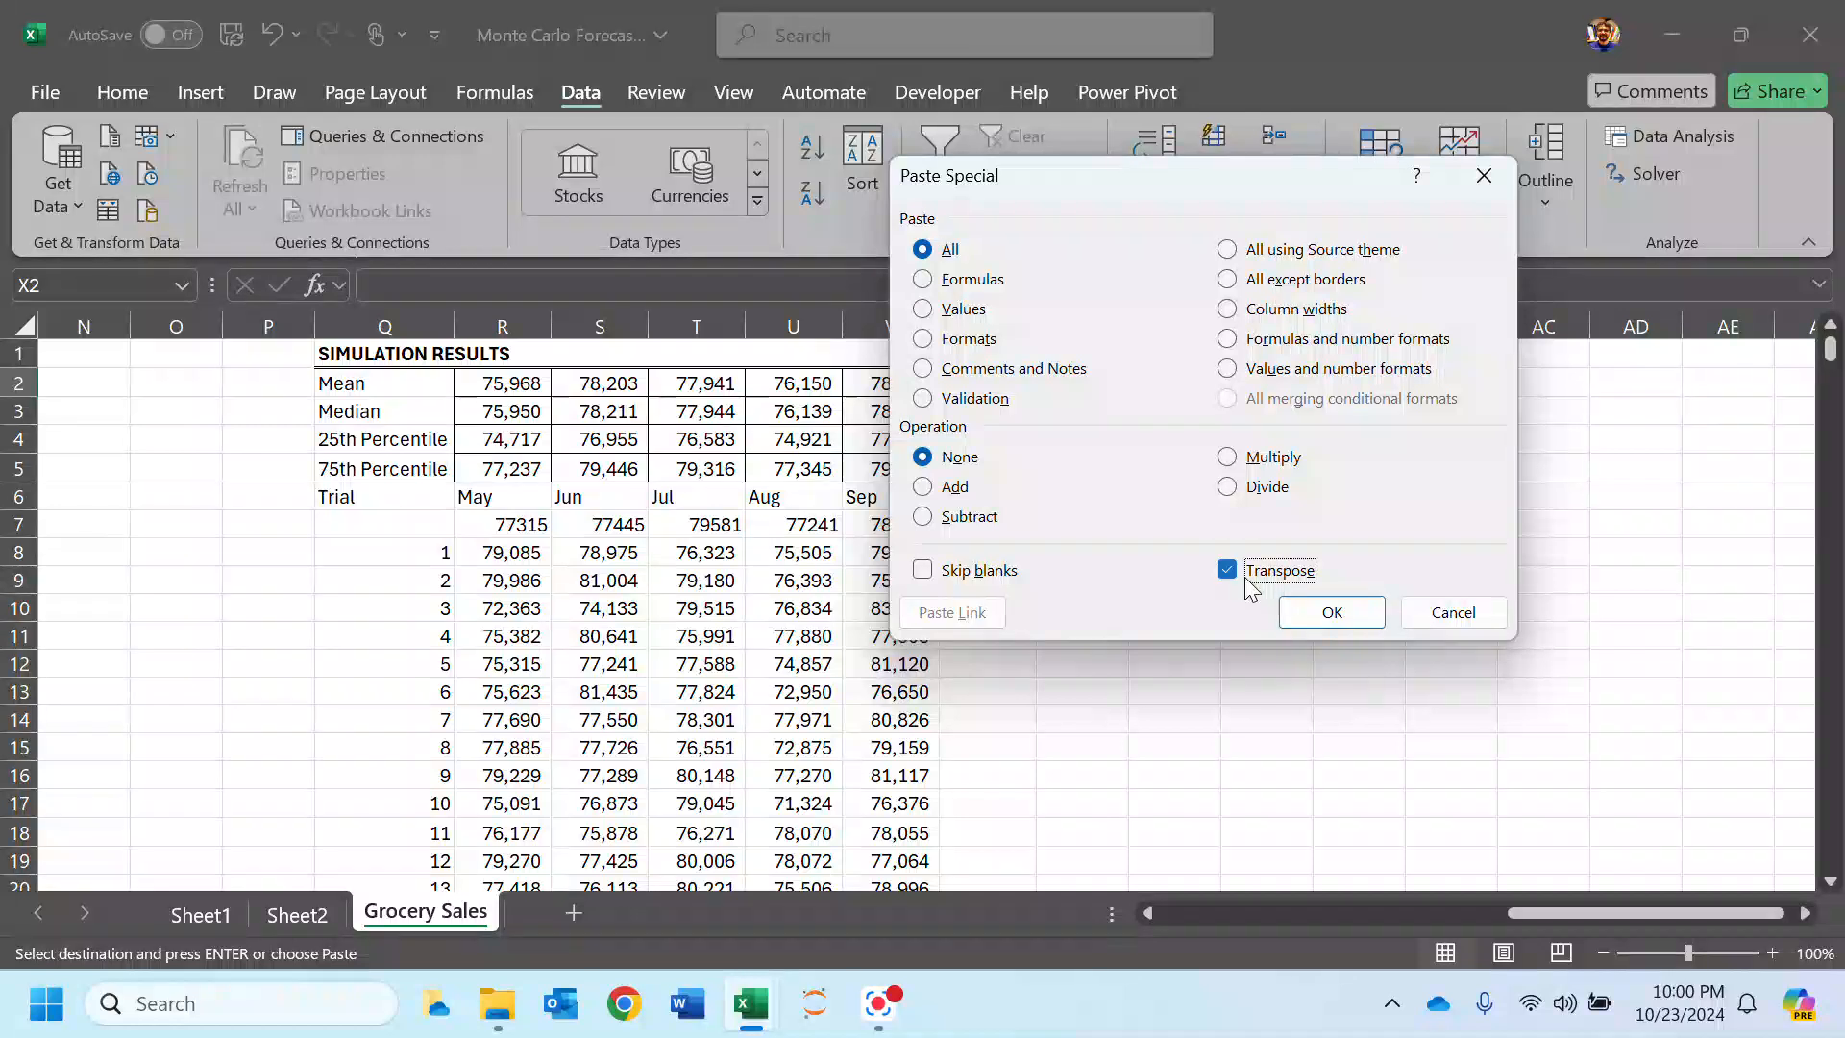
pyautogui.click(946, 309)
pyautogui.click(1340, 615)
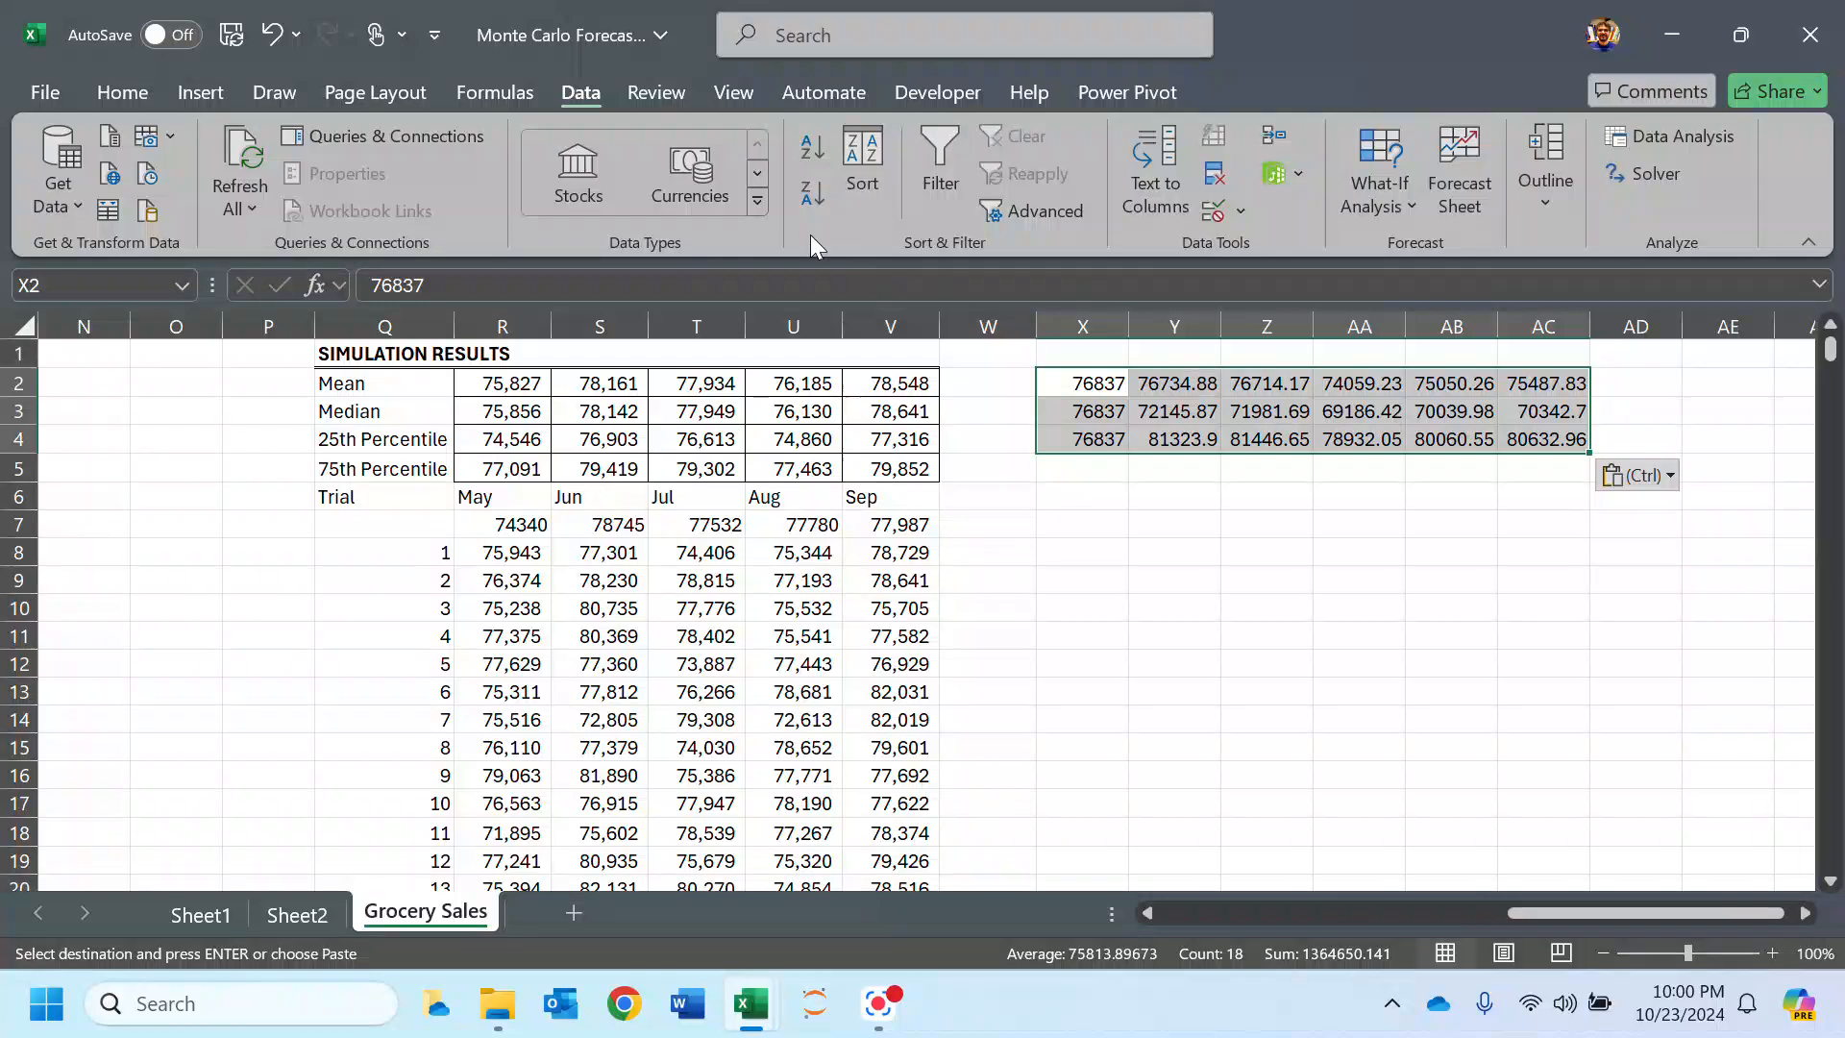
# Step: Format the pasted forecasts in X2:AC4 with thousands separators and no decimal places
pyautogui.click(116, 89)
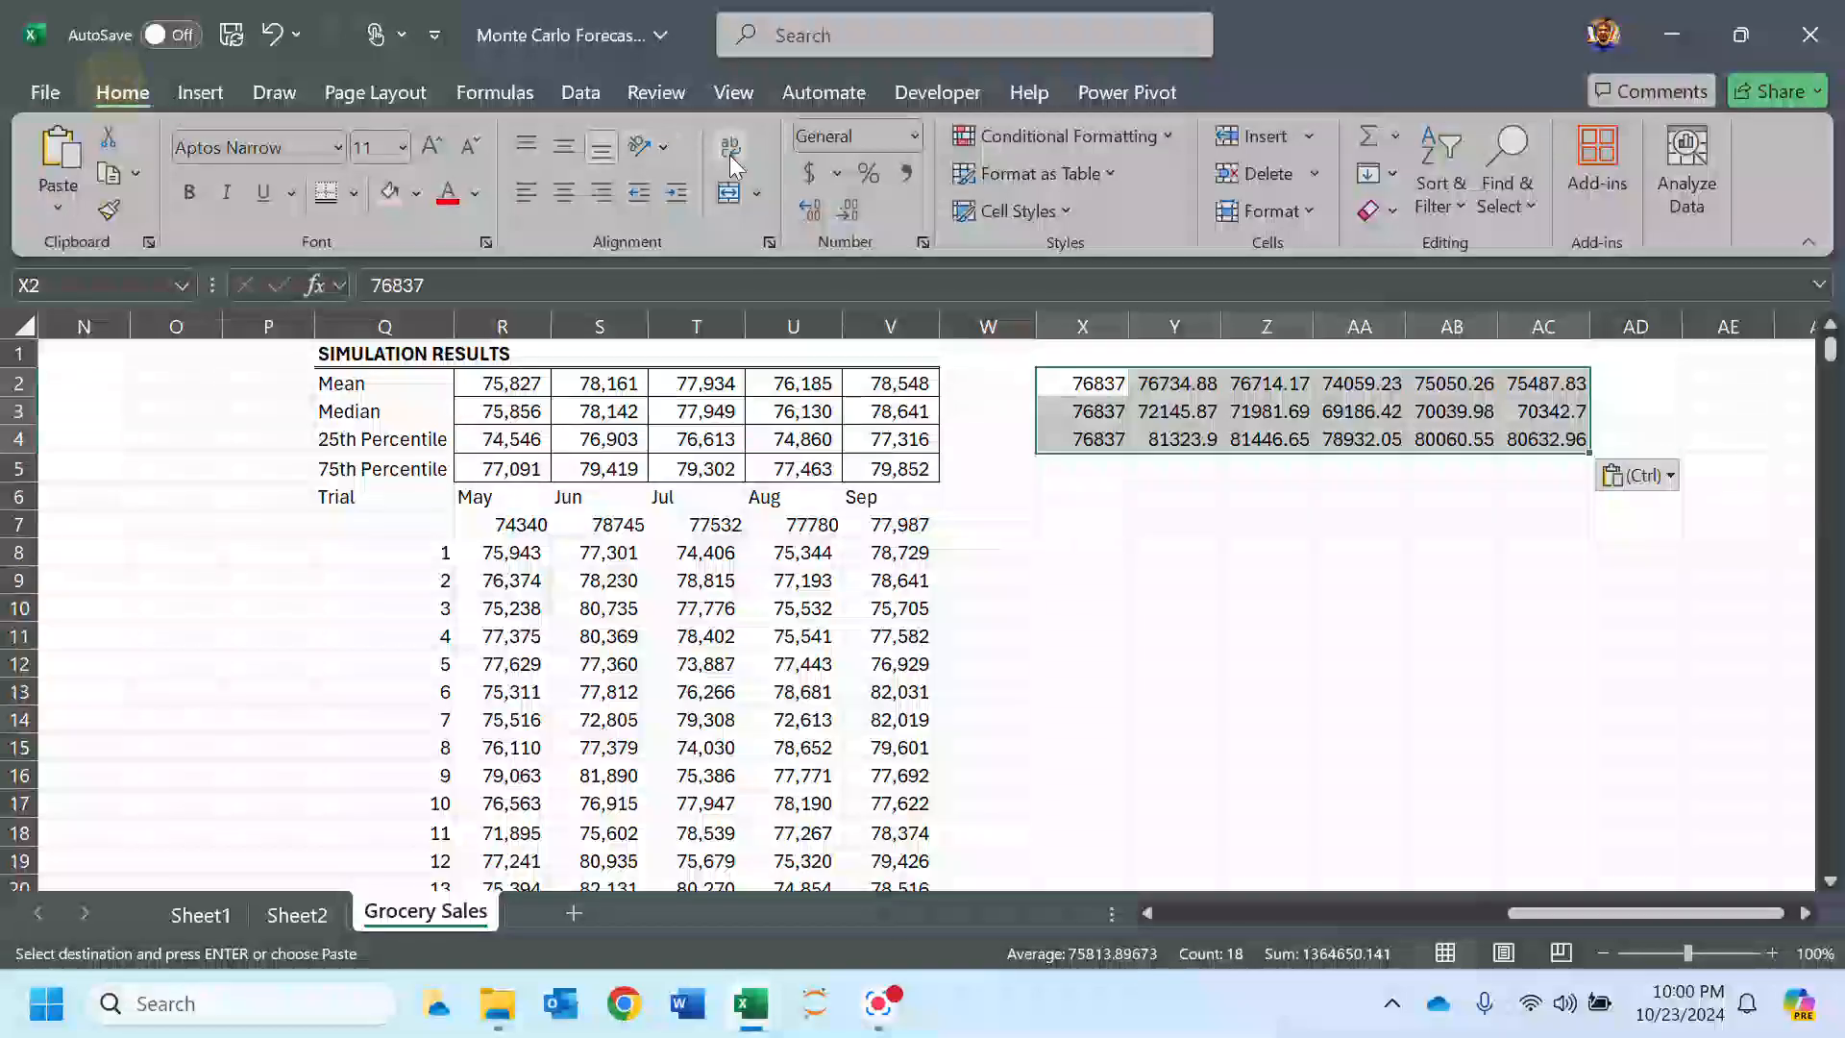
pyautogui.click(905, 173)
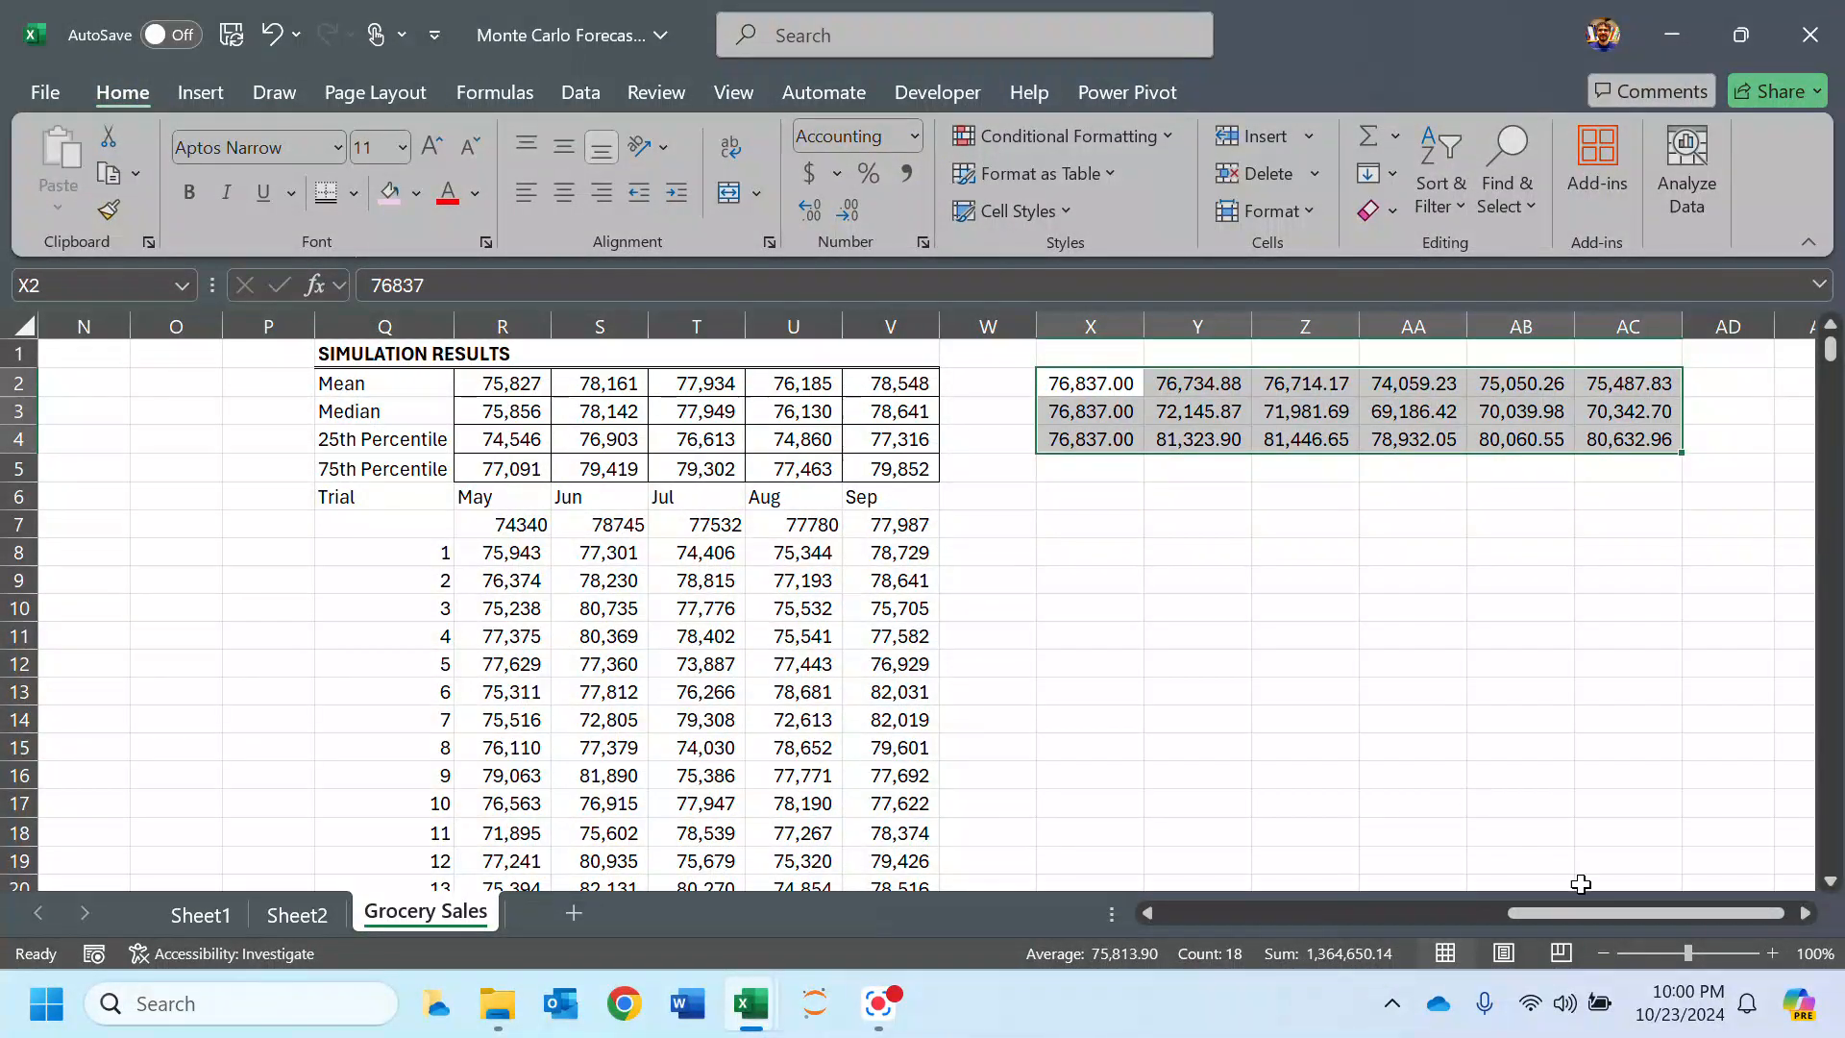
pyautogui.click(842, 207)
pyautogui.click(841, 208)
# Step: Check the periods and column order of the forecast table on Sheet2 against the transposed values in Grocery Sales
pyautogui.moveTo(1558, 909); pyautogui.dragTo(1194, 911)
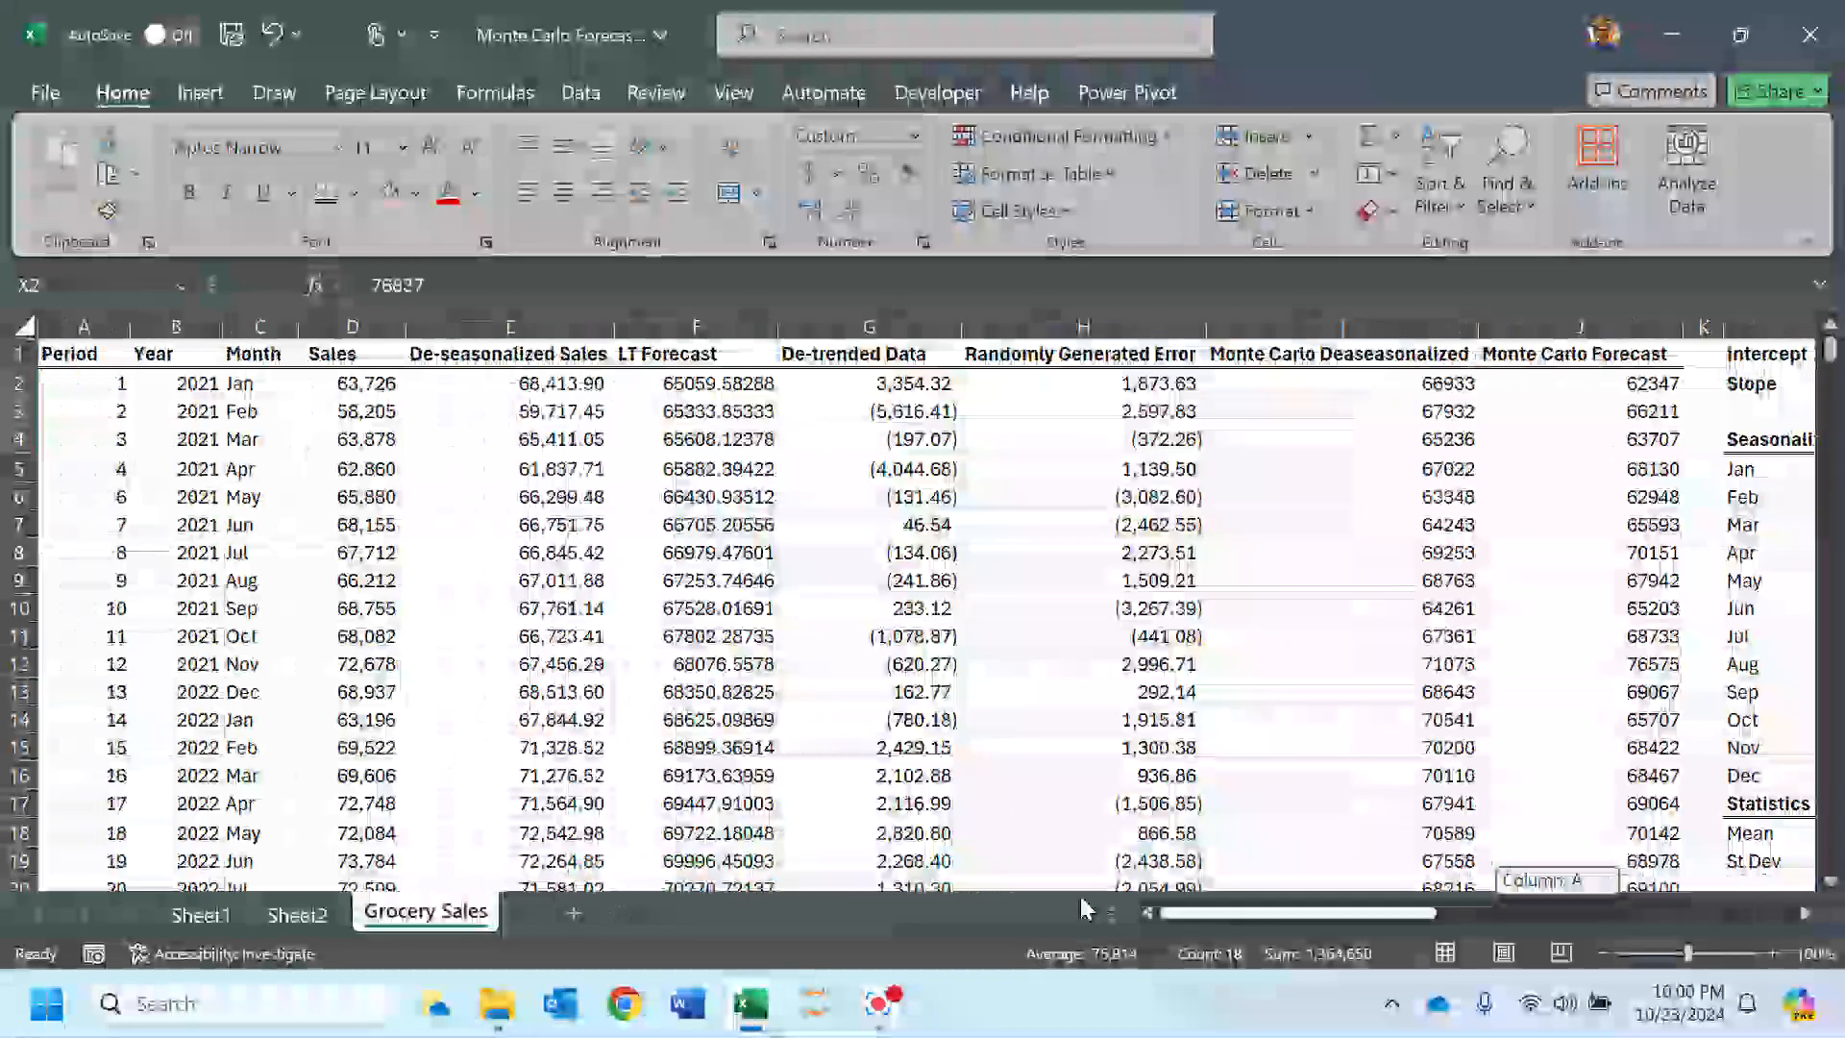
pyautogui.click(221, 913)
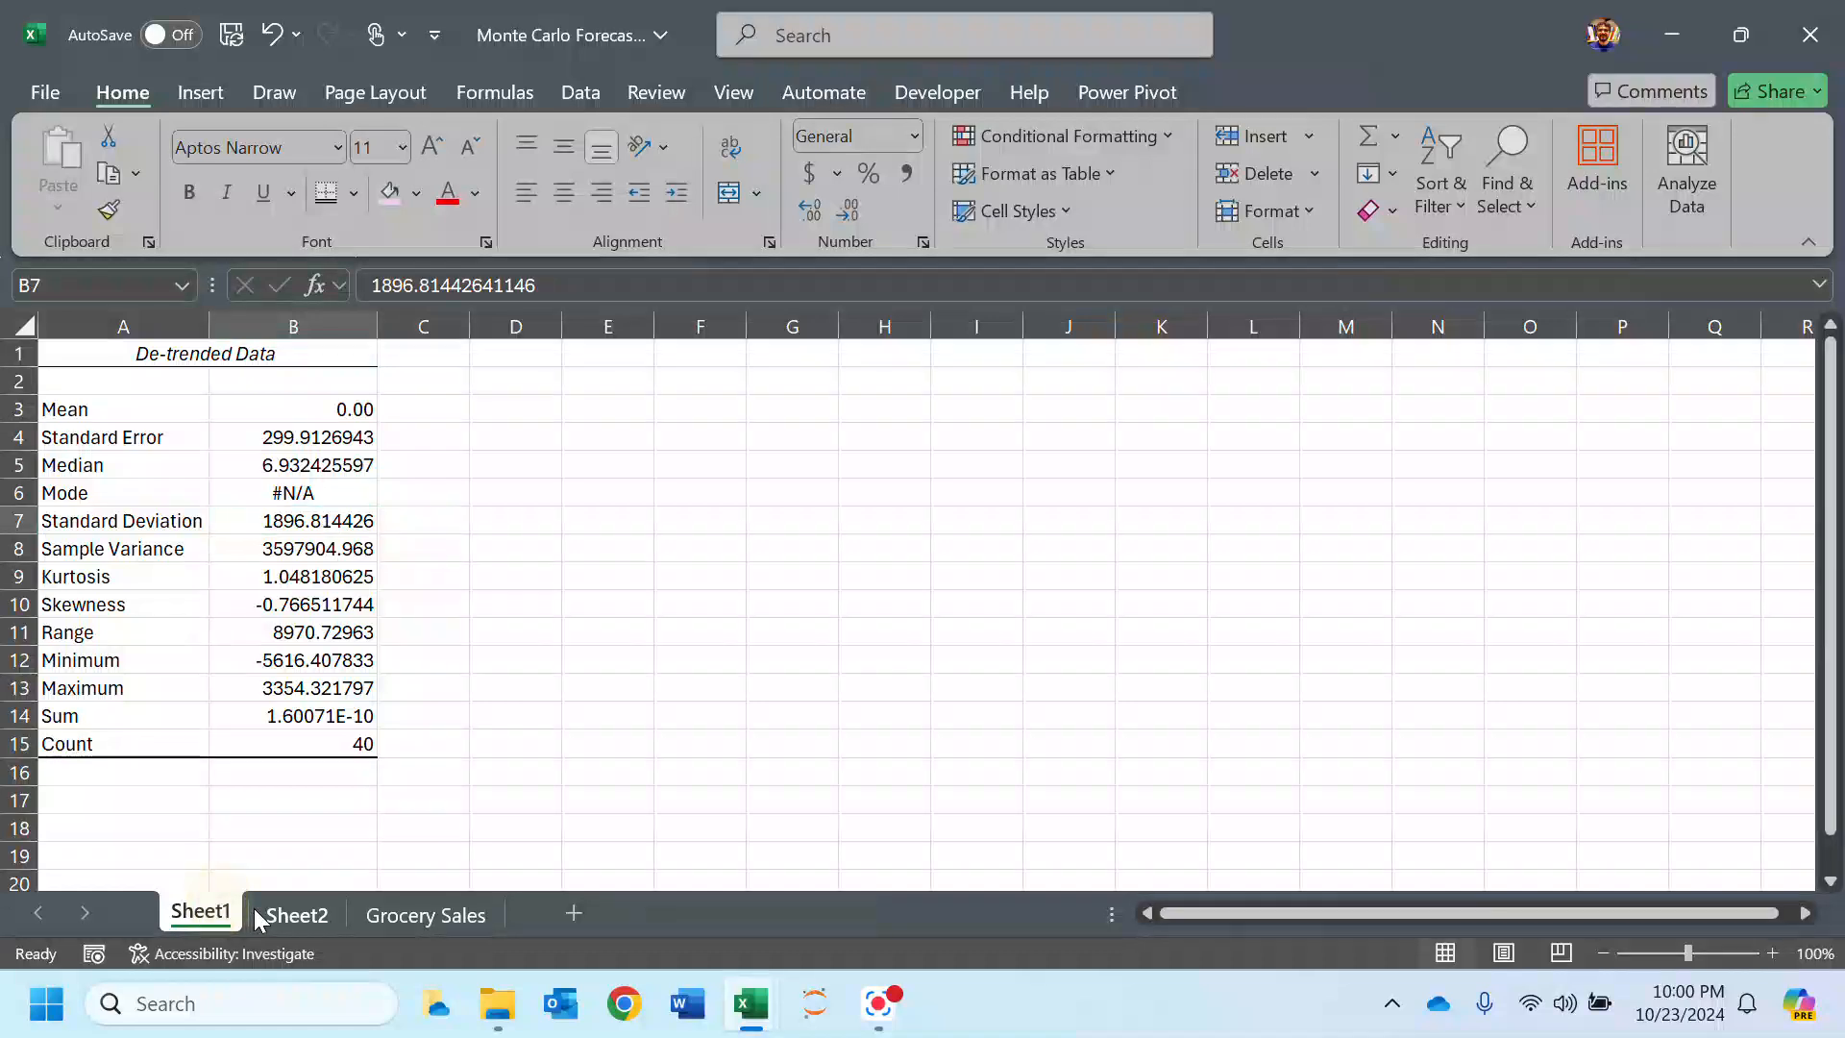
pyautogui.click(283, 913)
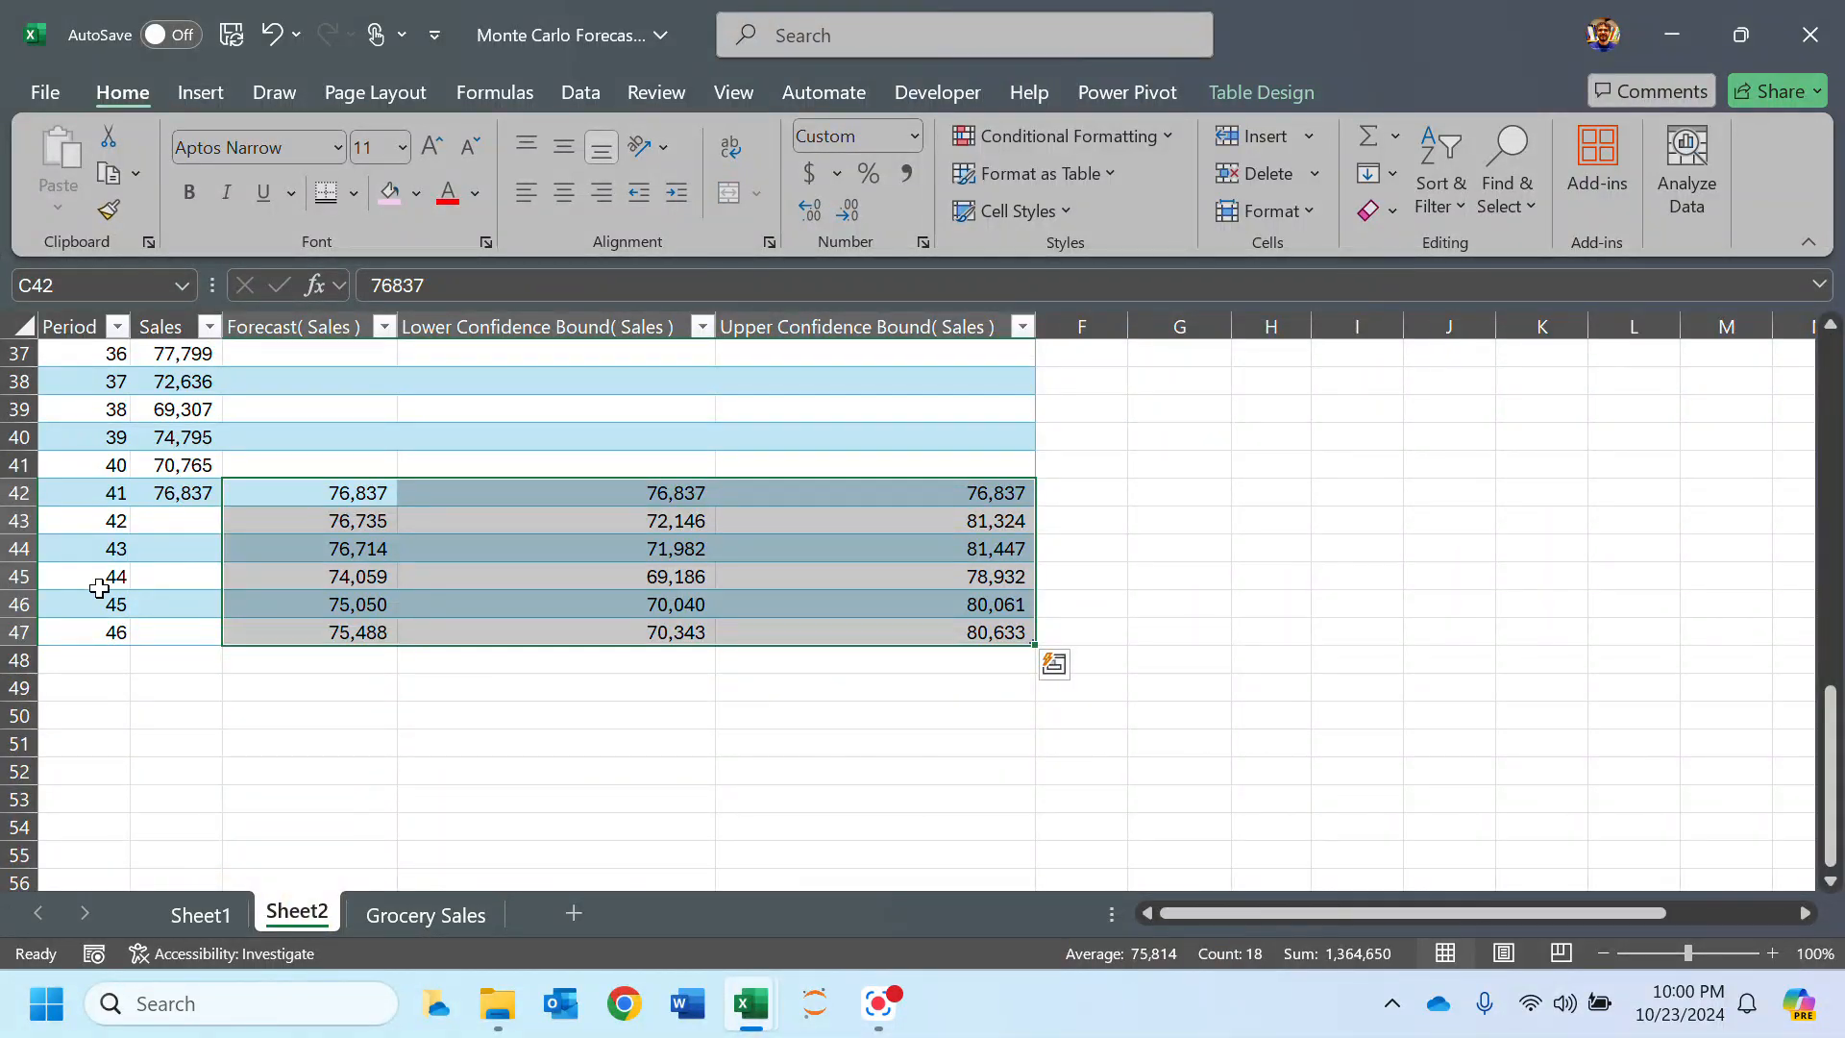
pyautogui.click(419, 914)
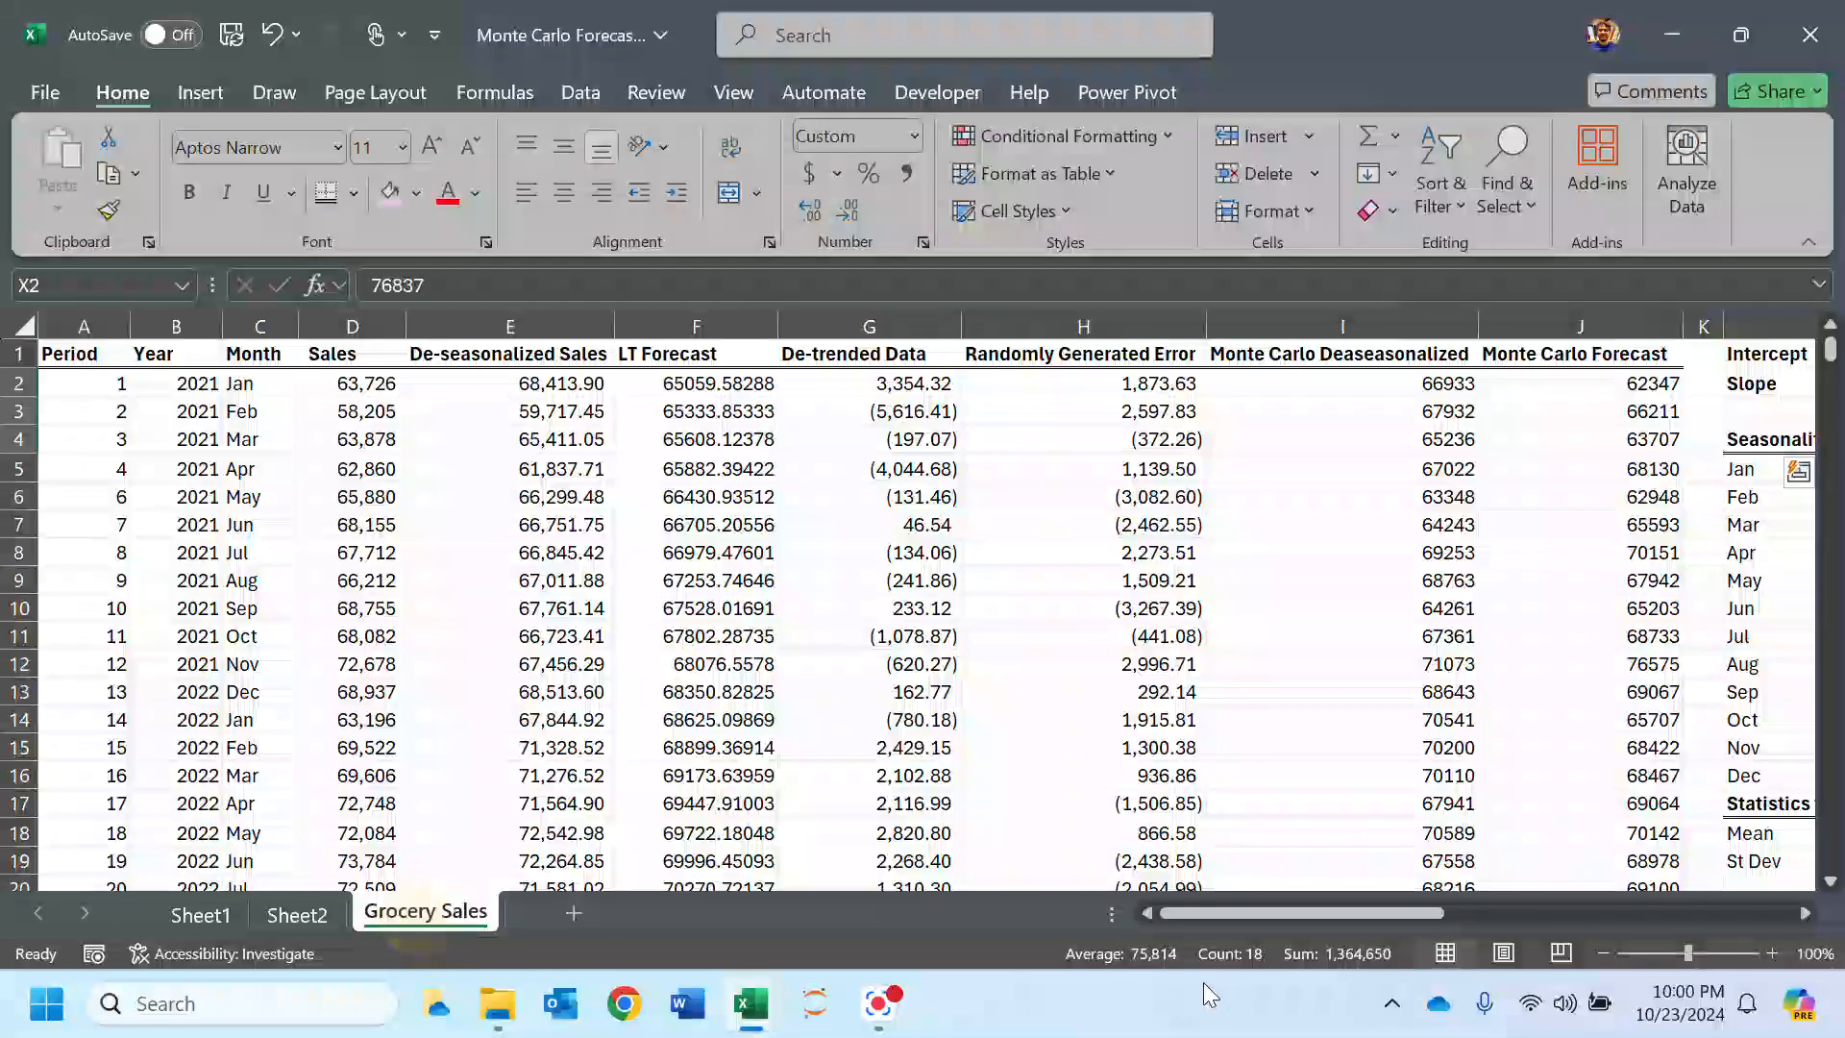
pyautogui.moveTo(1226, 914); pyautogui.dragTo(1618, 923)
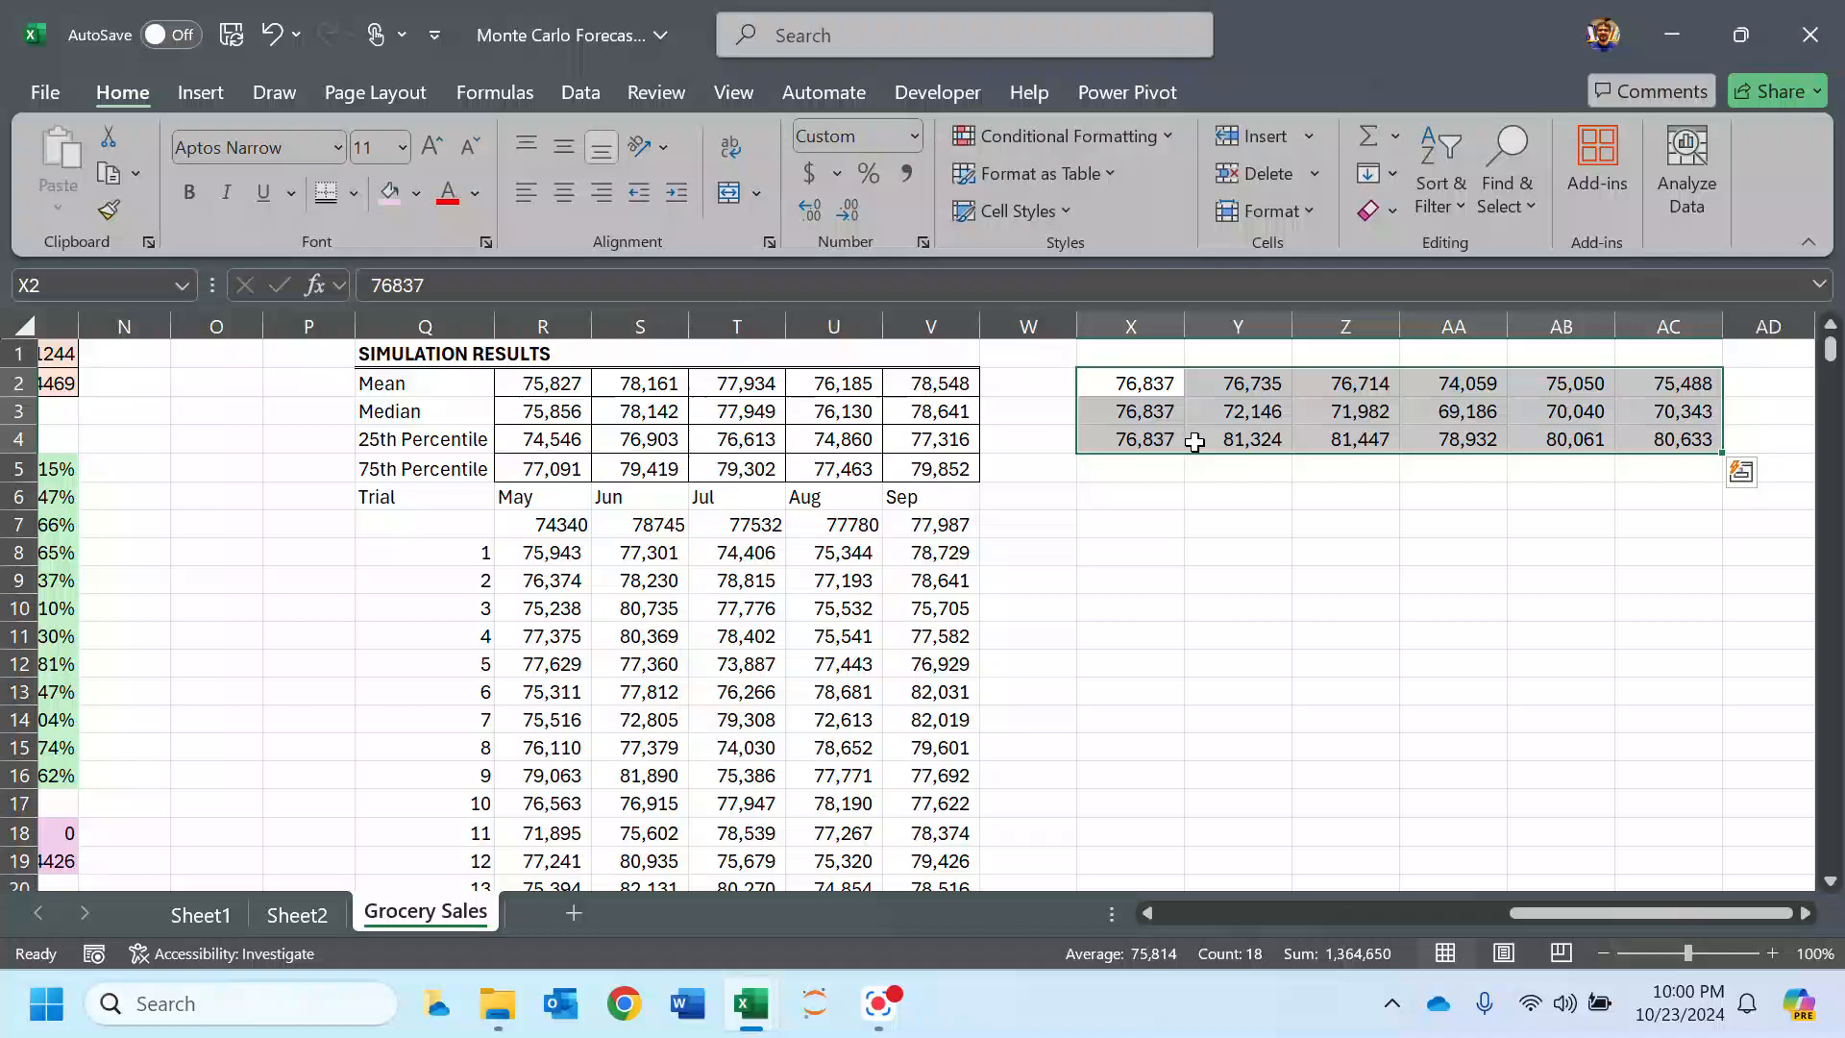
# Step: Examine the actual May to July 2024 sales in D42:D44 for comparison with the simulation and forecast results
pyautogui.scroll(-8, 641, 607)
pyautogui.scroll(8, 640, 607)
pyautogui.moveTo(1524, 909); pyautogui.dragTo(1072, 879)
pyautogui.scroll(-2, 614, 659)
pyautogui.scroll(-12, 614, 659)
pyautogui.scroll(2, 509, 603)
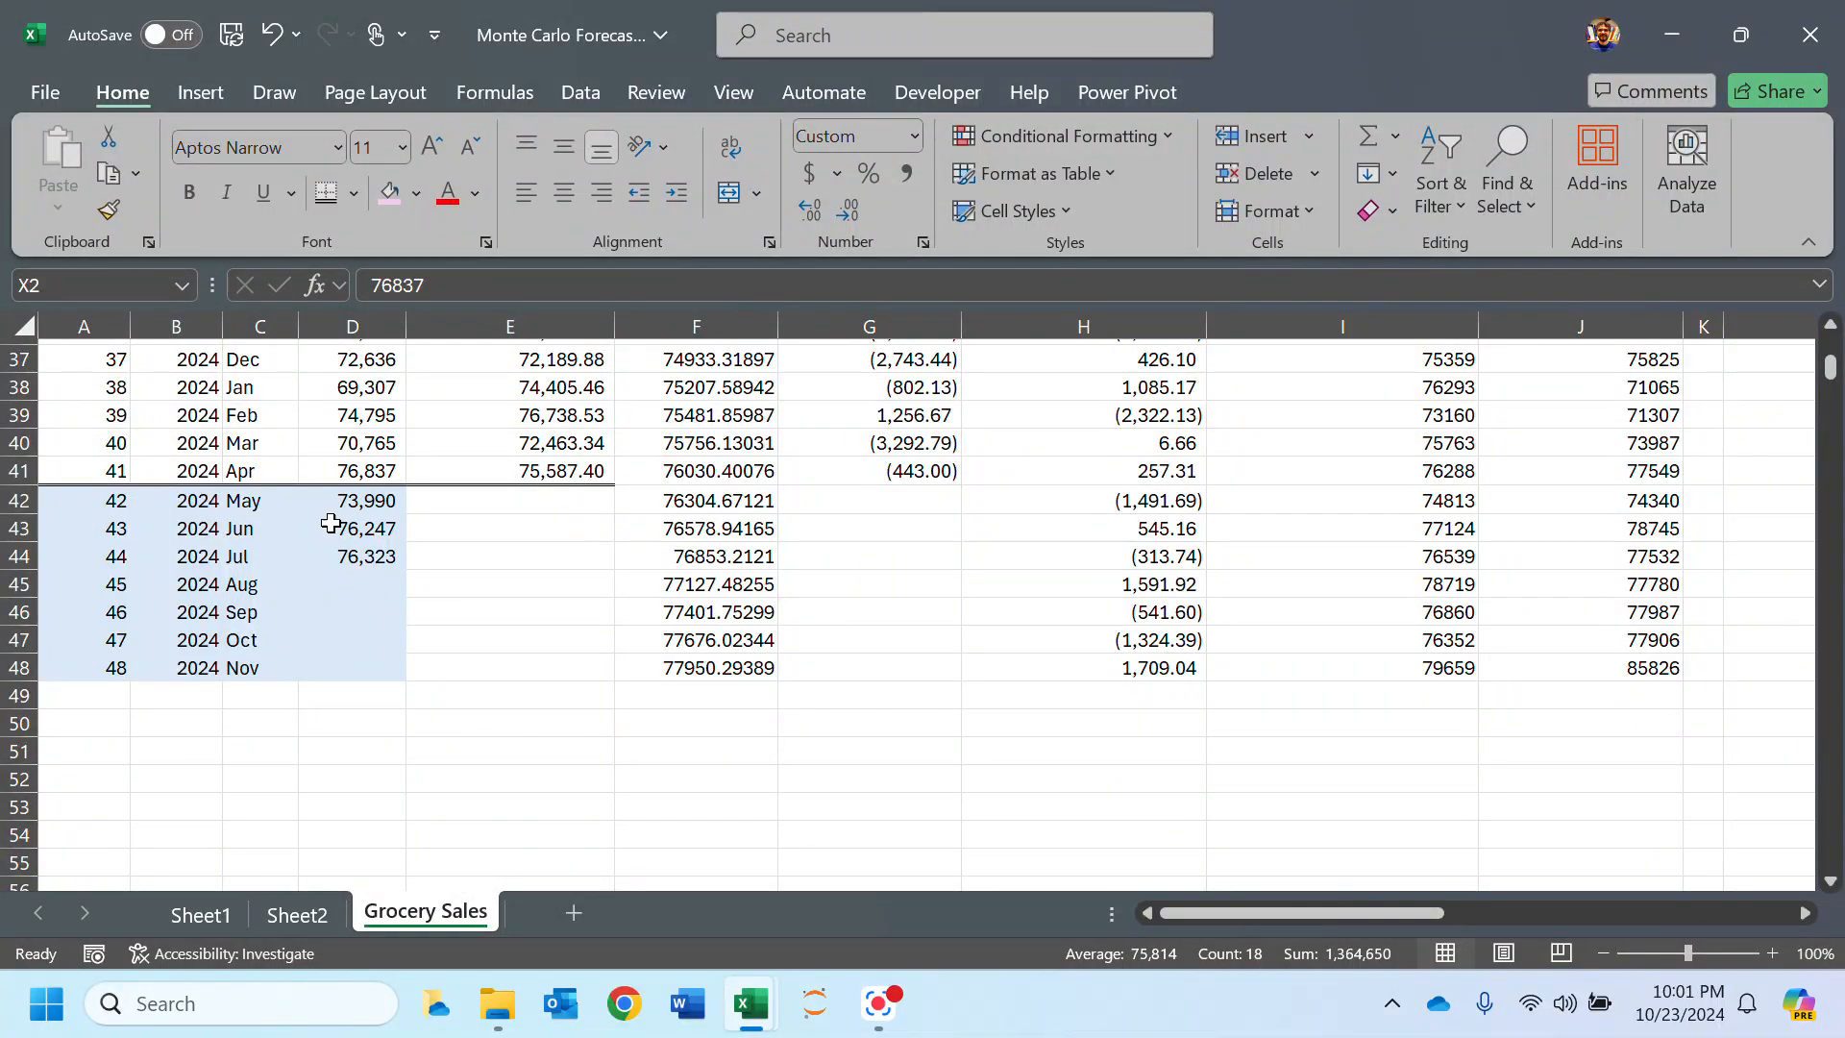
# Step: Copy the May to Sep month labels from C42:C46 and paste them transposed at X1, above the transposed forecasts
pyautogui.moveTo(1299, 919); pyautogui.dragTo(1299, 920)
pyautogui.click(268, 493)
pyautogui.moveTo(268, 493); pyautogui.dragTo(279, 602)
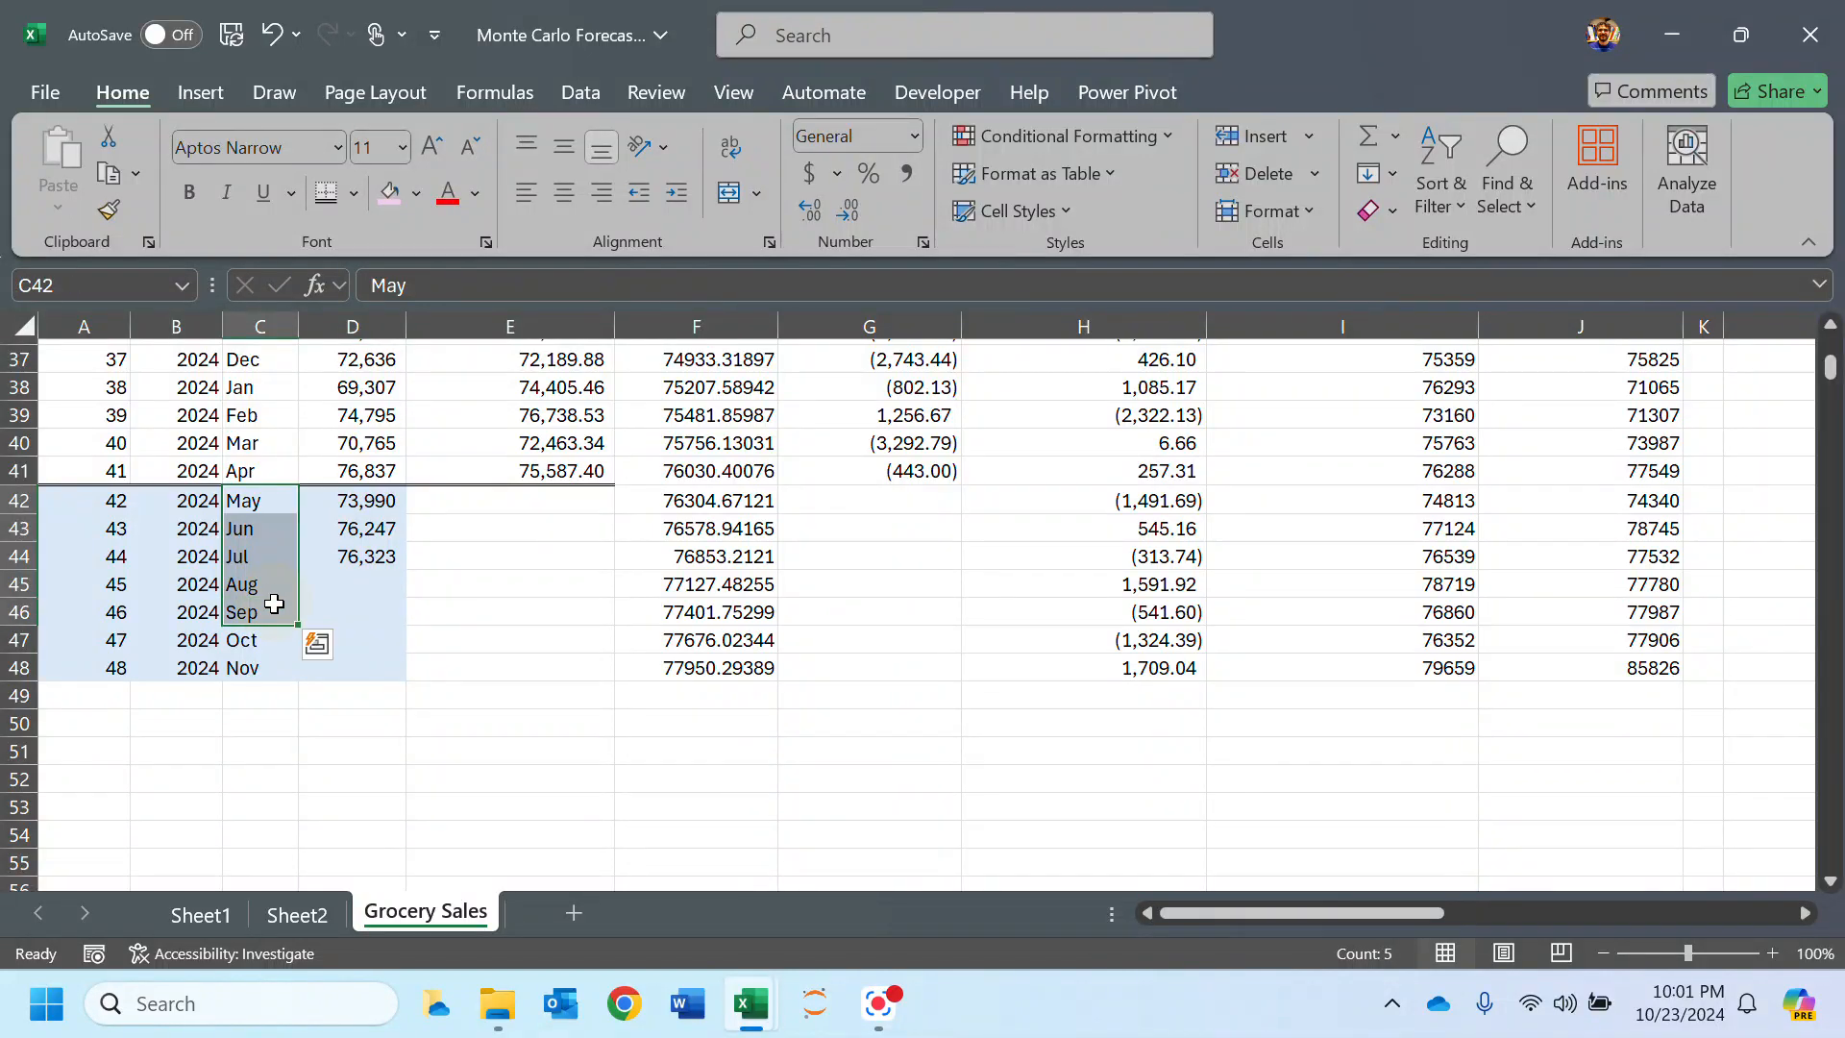
pyautogui.hotkey('ctrl', 'c')
pyautogui.moveTo(1402, 913); pyautogui.dragTo(1720, 912)
pyautogui.scroll(12, 1625, 507)
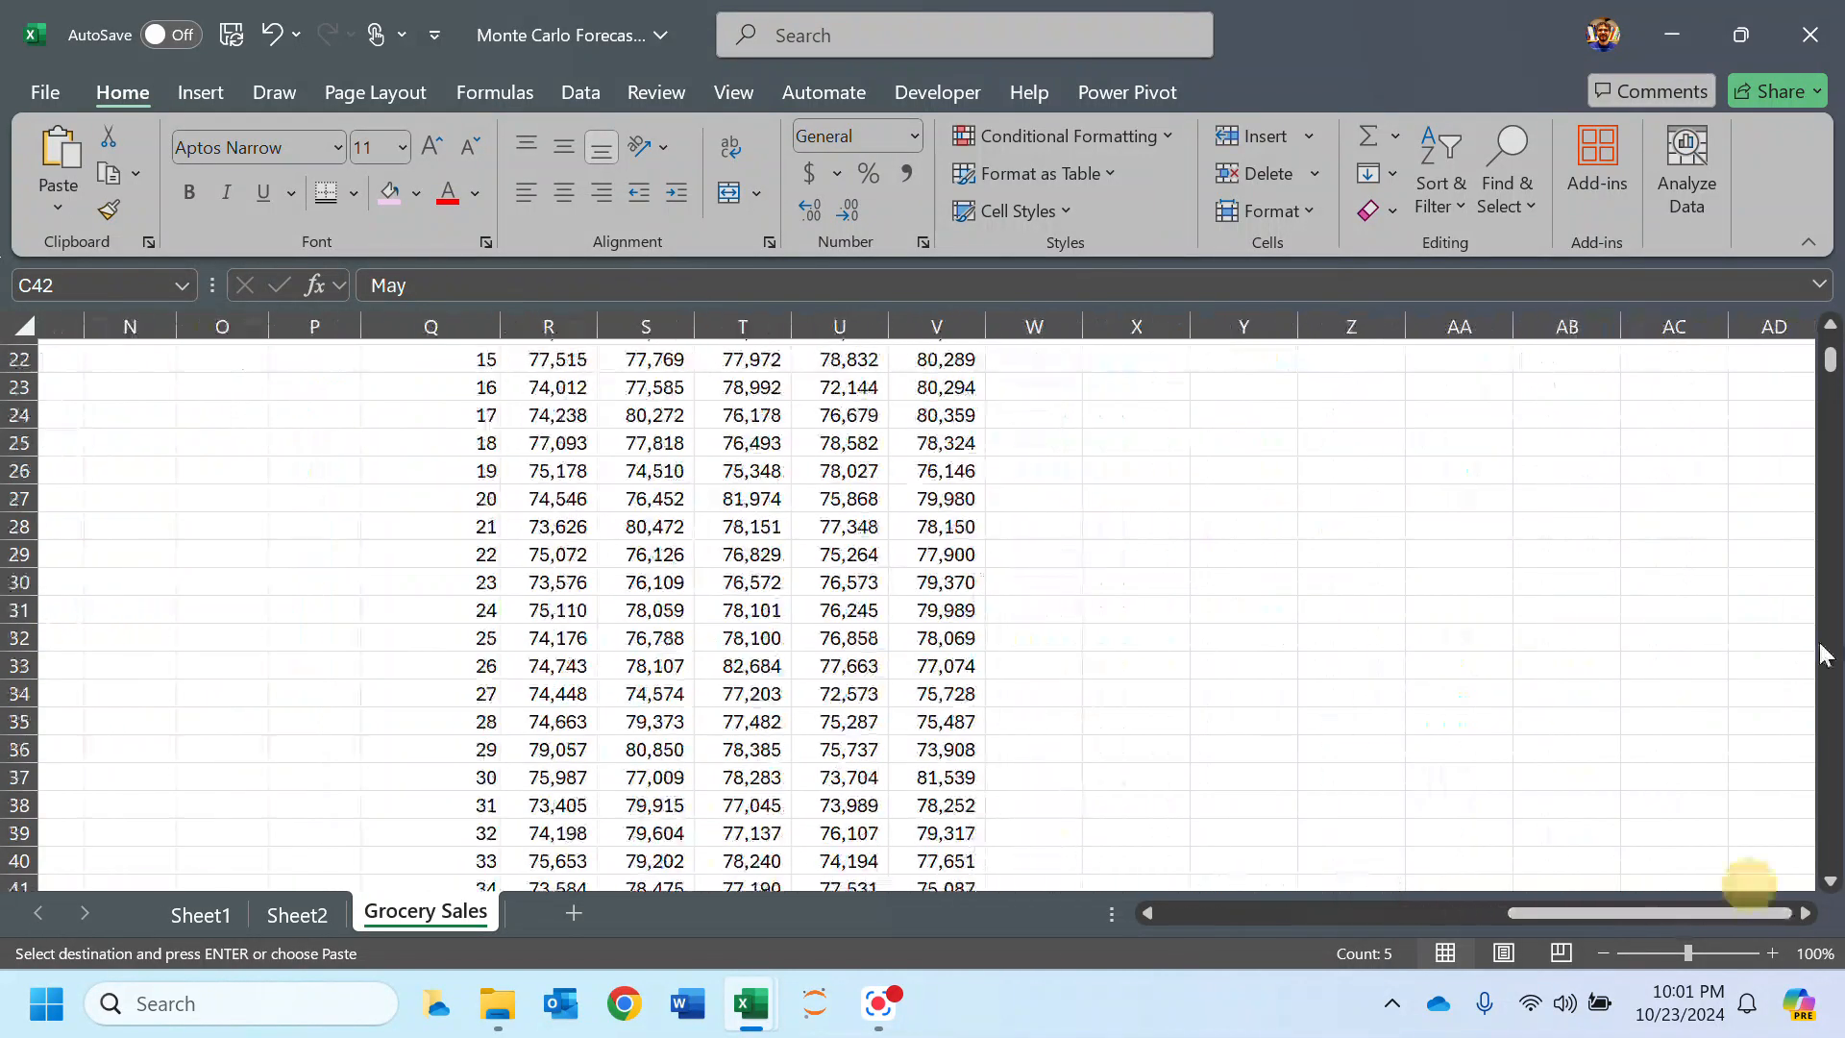
pyautogui.click(1163, 351)
pyautogui.rightClick(1163, 351)
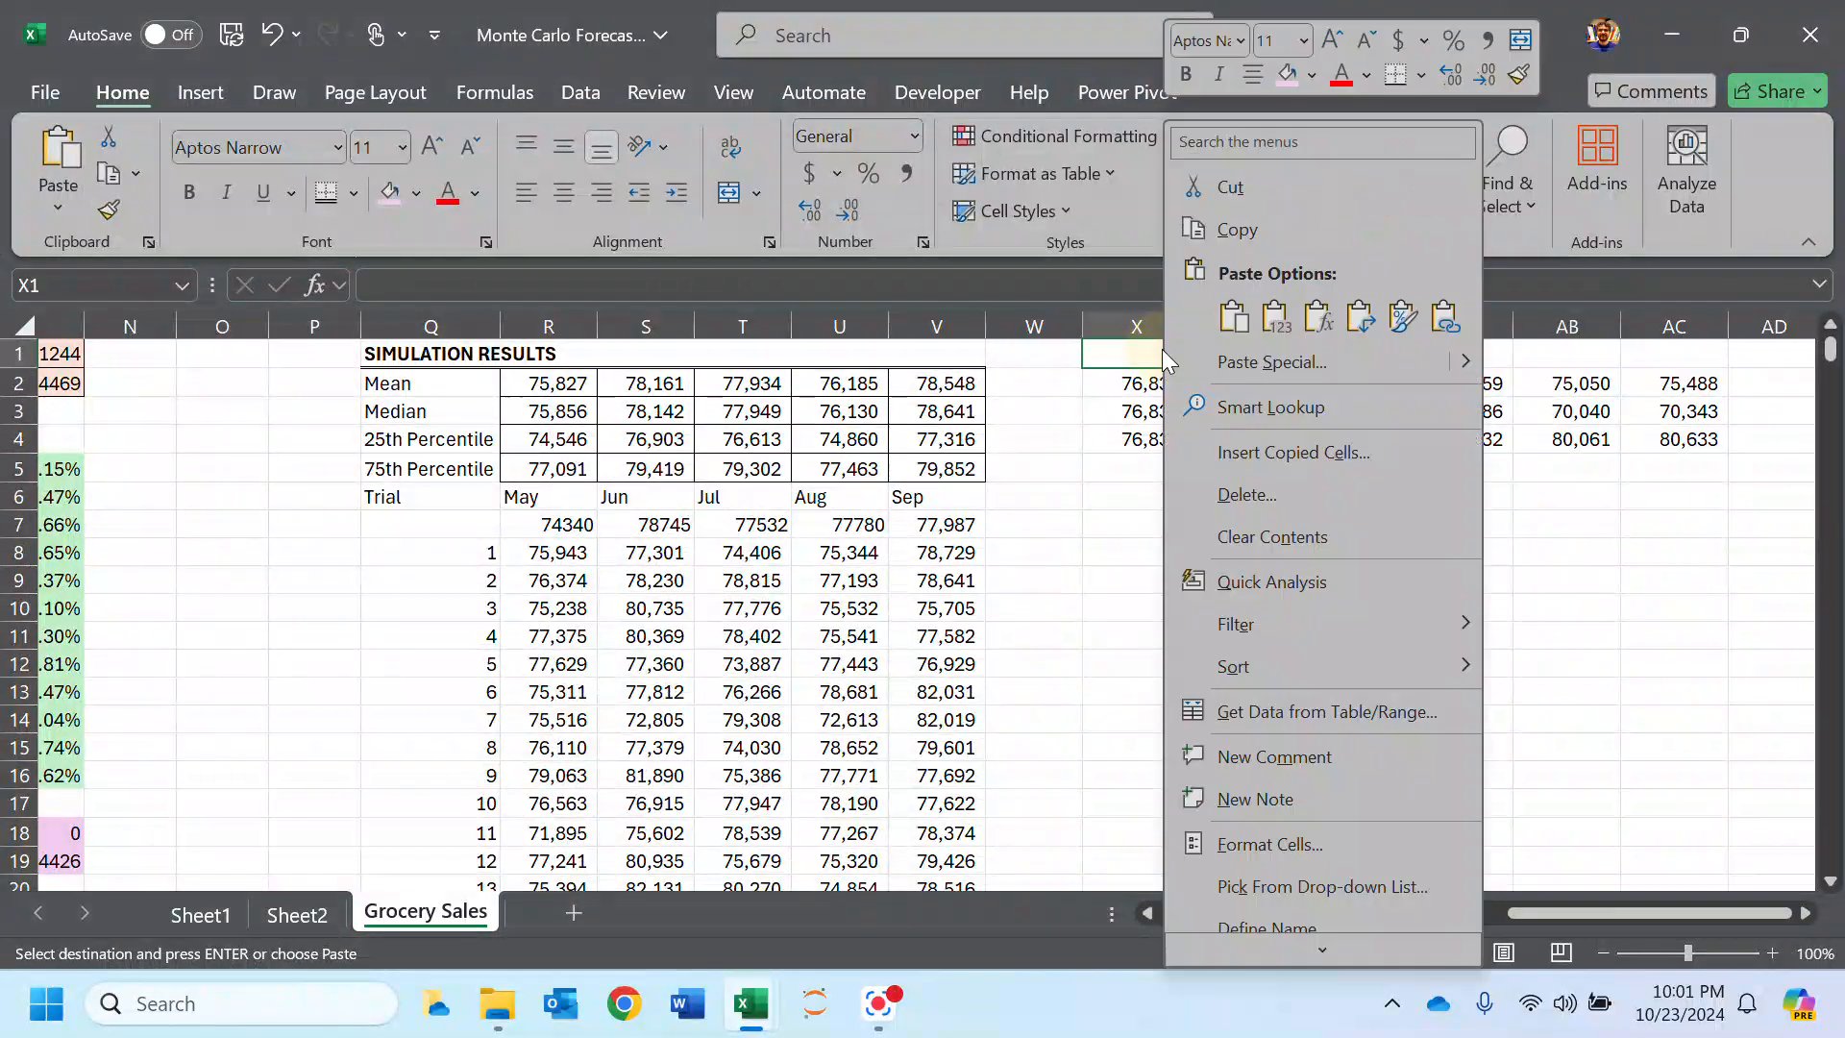
pyautogui.click(1365, 324)
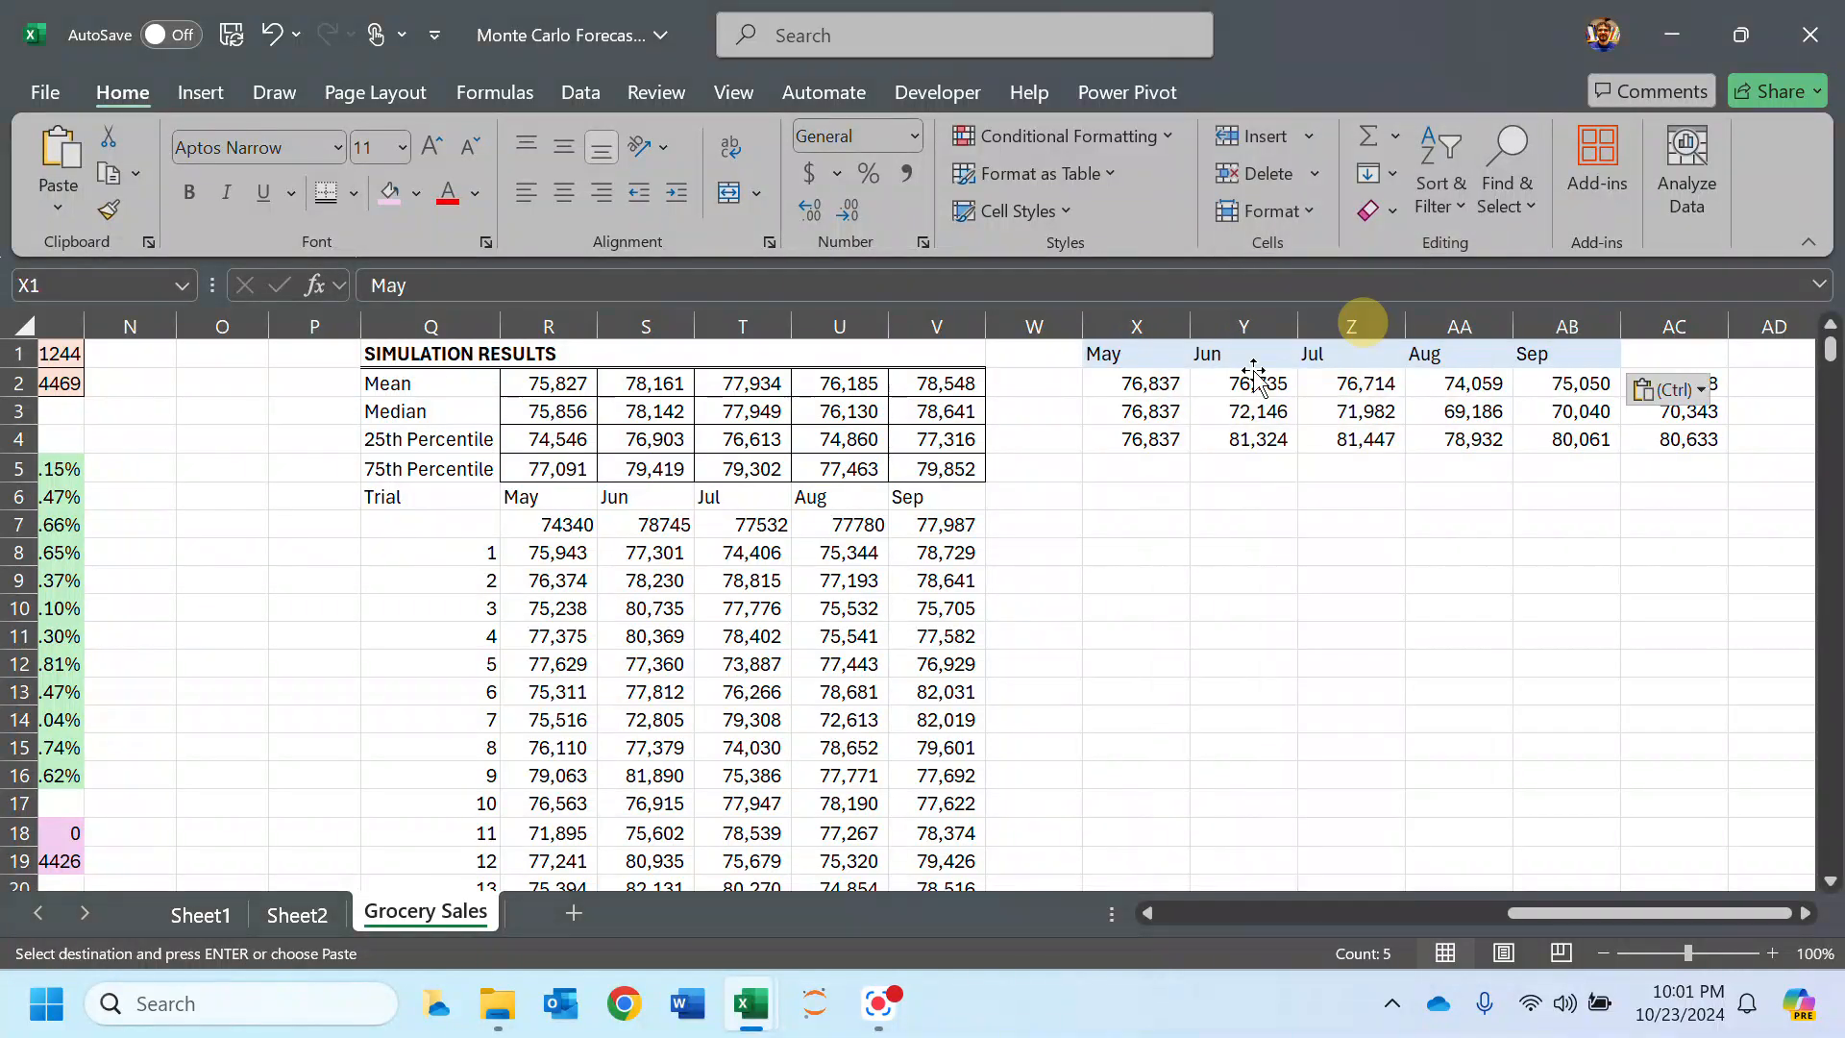
# Step: Move the month labels to Y1:AC1 so May heads column Y, and clear the April values in X2:X4
pyautogui.moveTo(1254, 369); pyautogui.dragTo(1354, 371)
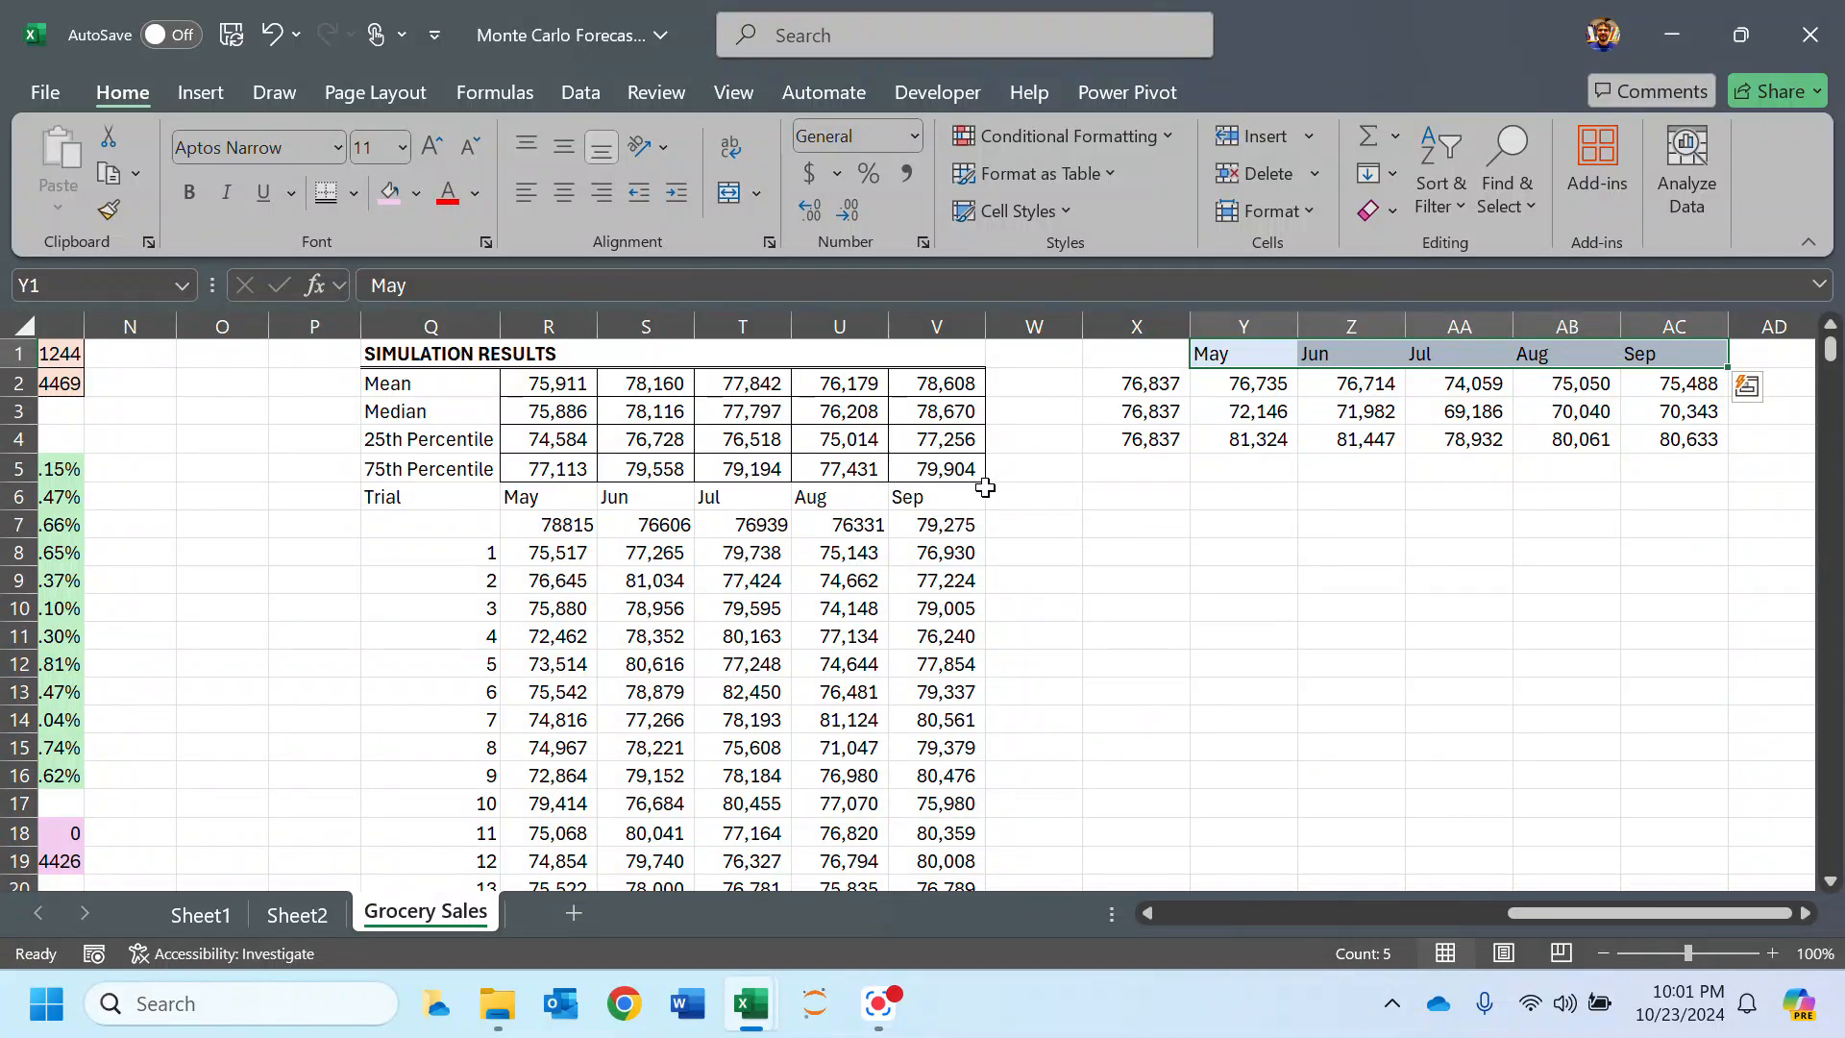
pyautogui.click(1251, 384)
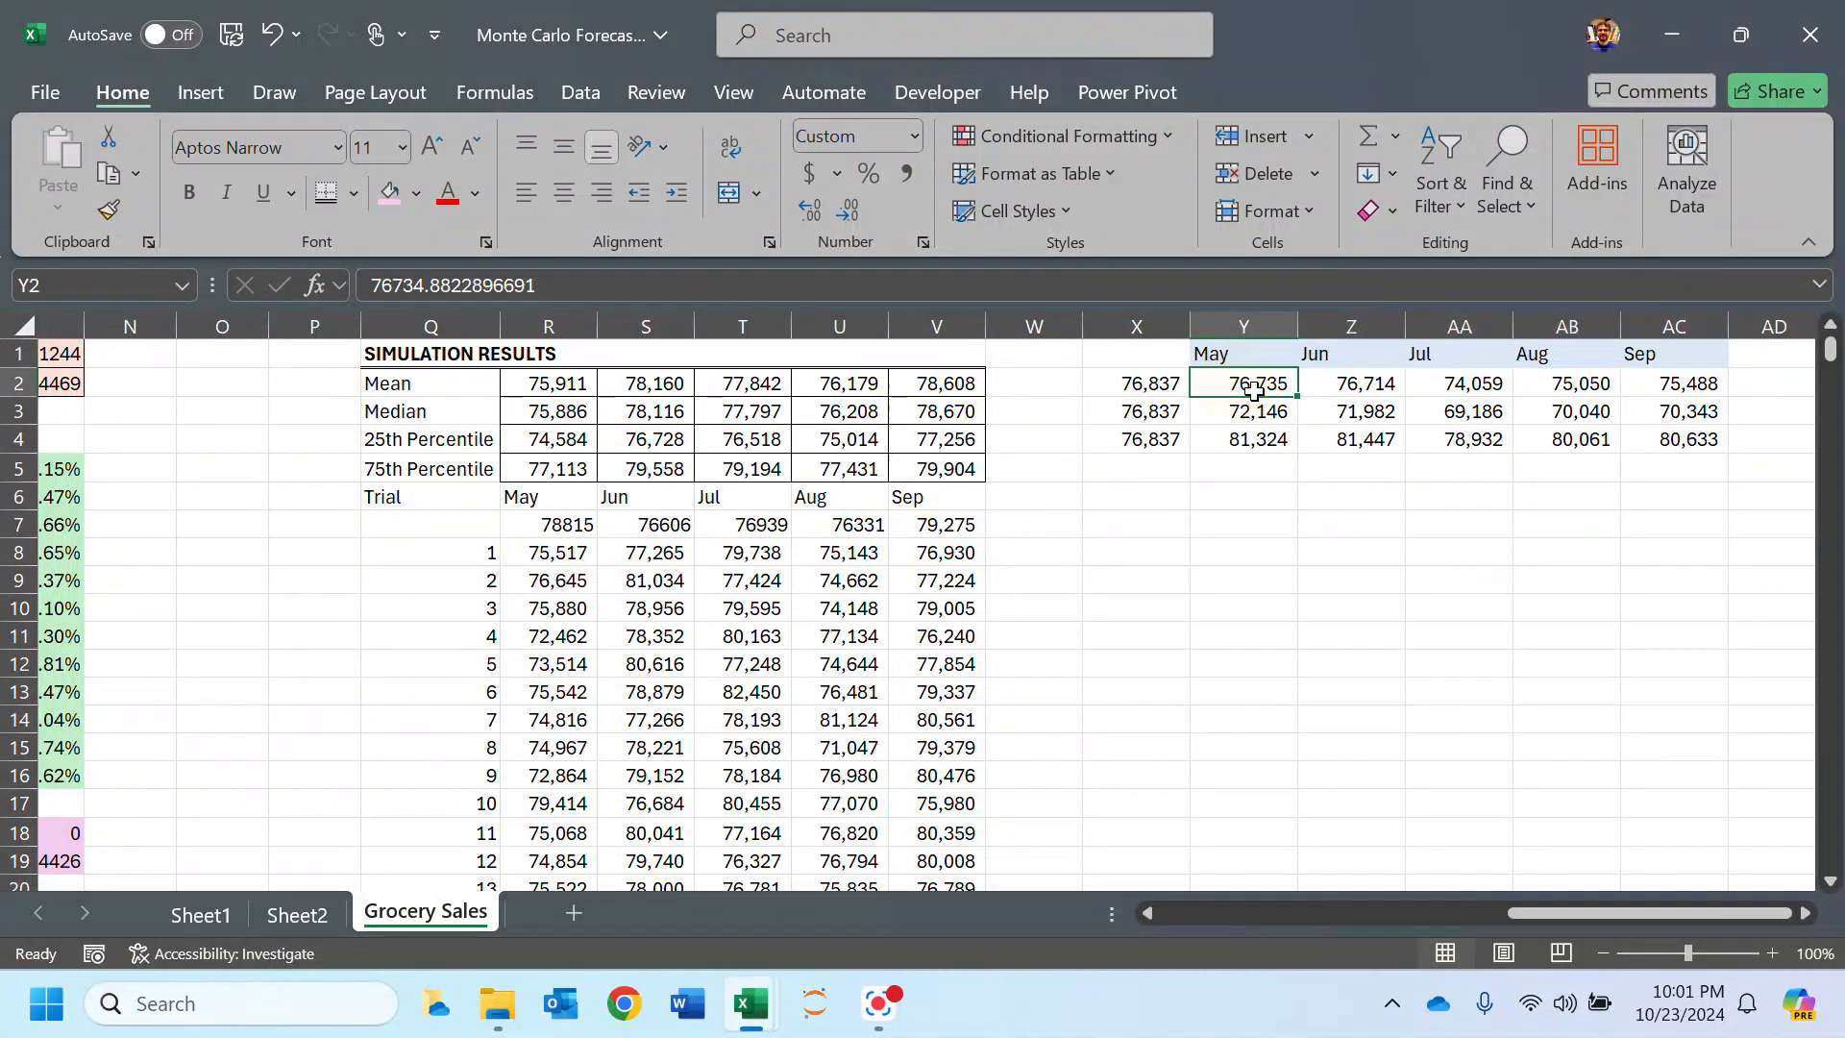
pyautogui.moveTo(1146, 387); pyautogui.dragTo(1140, 437)
pyautogui.press('Delete')
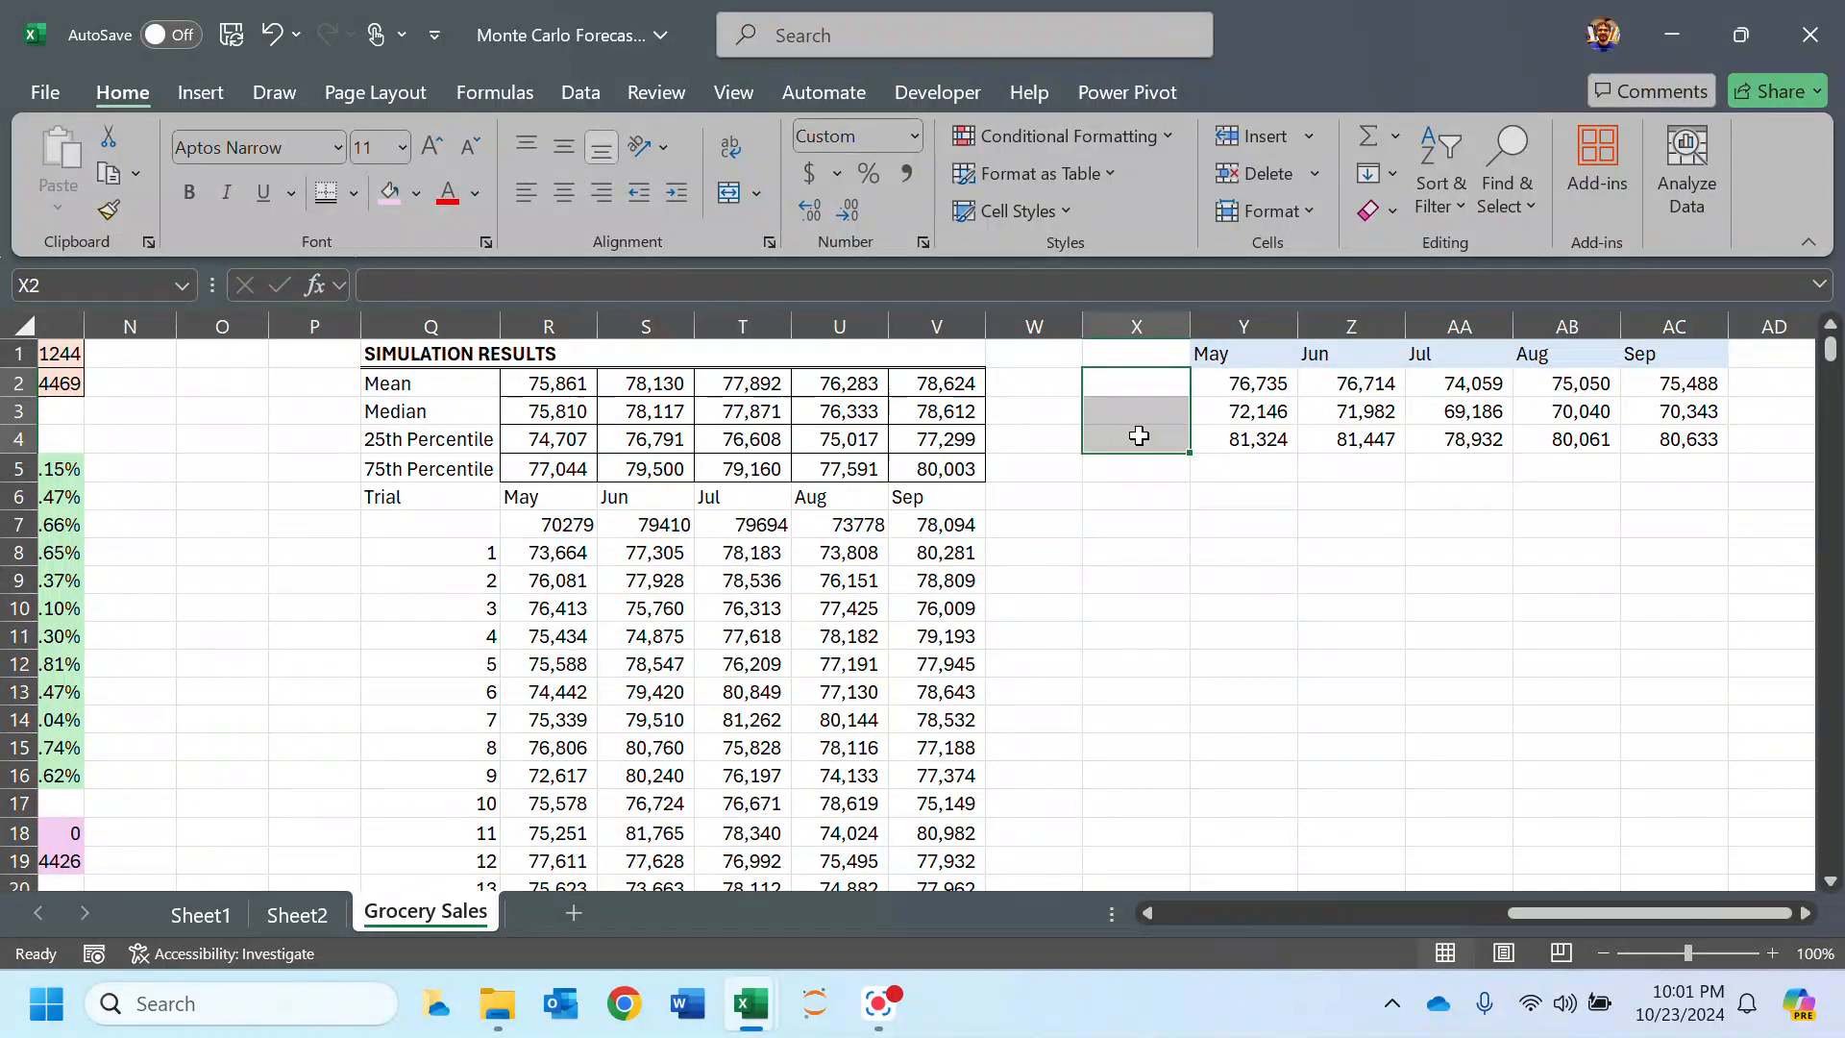
# Step: Compare the May to July forecasts in Y2:AA2 with the simulation means in row 2, including August and September
pyautogui.moveTo(1240, 385); pyautogui.dragTo(1465, 387)
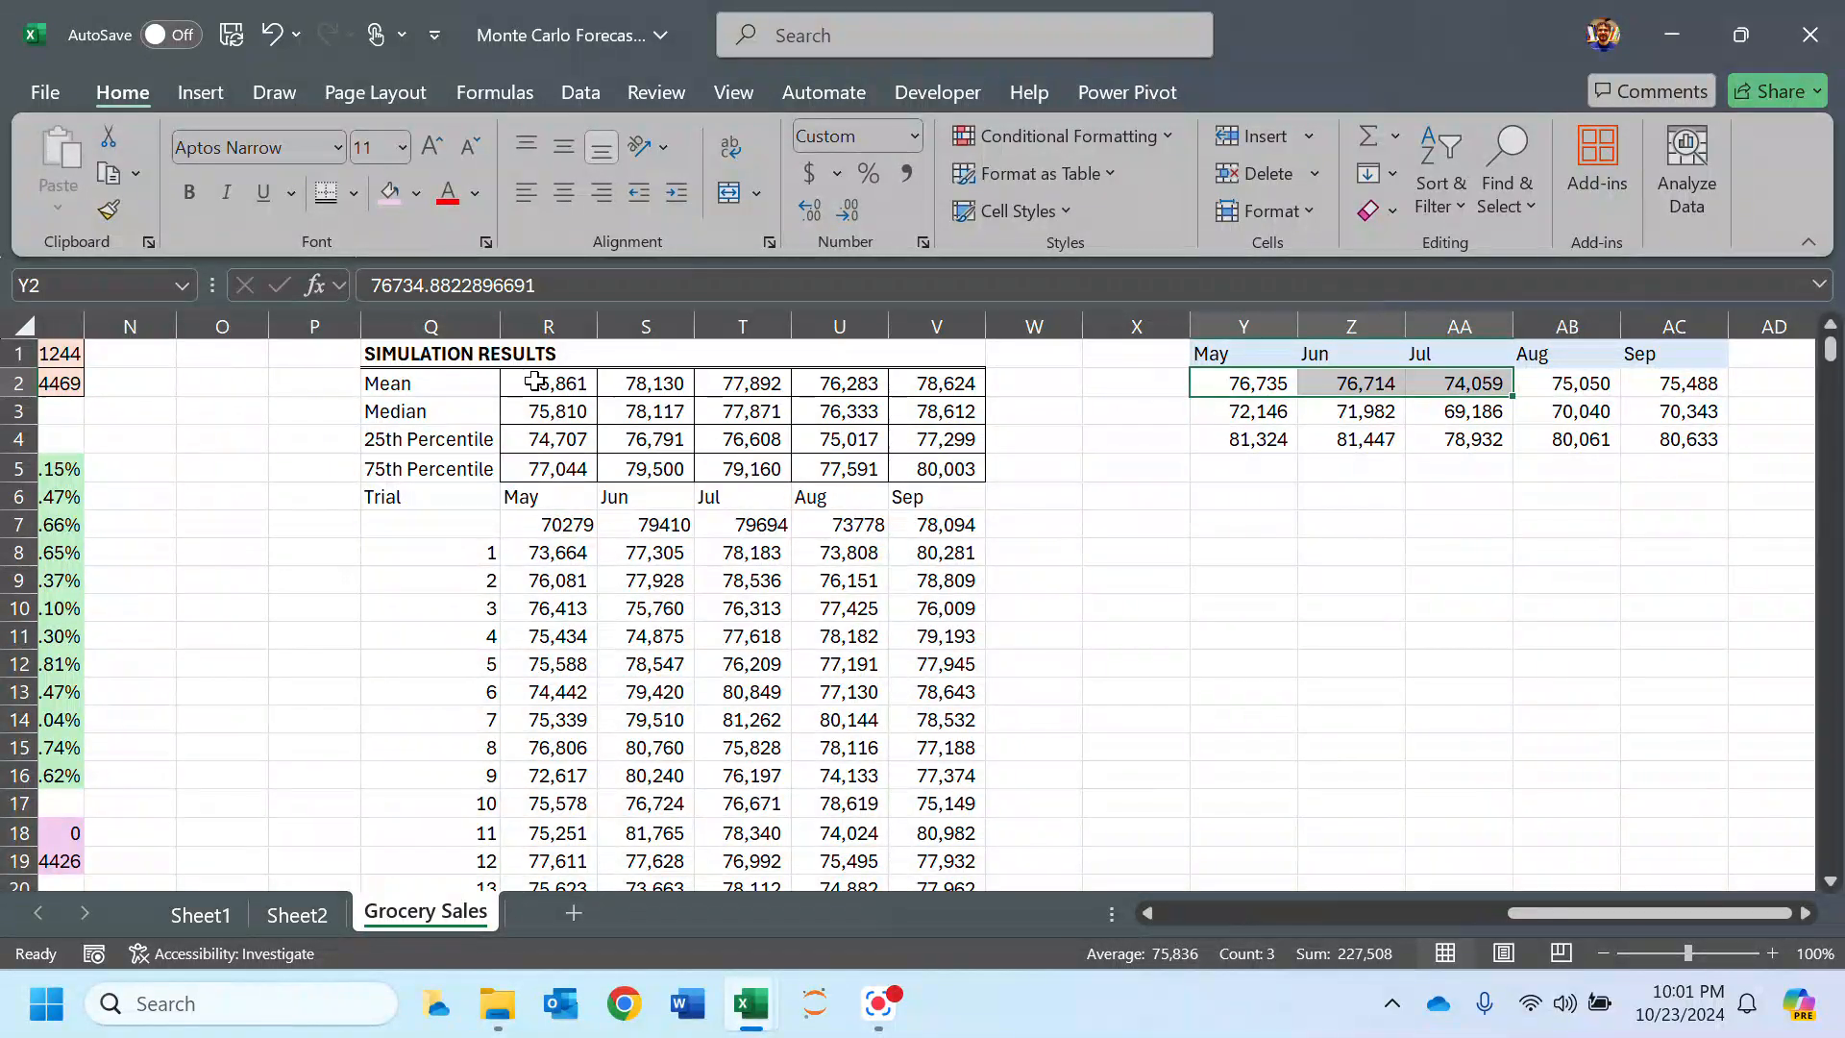
pyautogui.moveTo(536, 382); pyautogui.dragTo(744, 384)
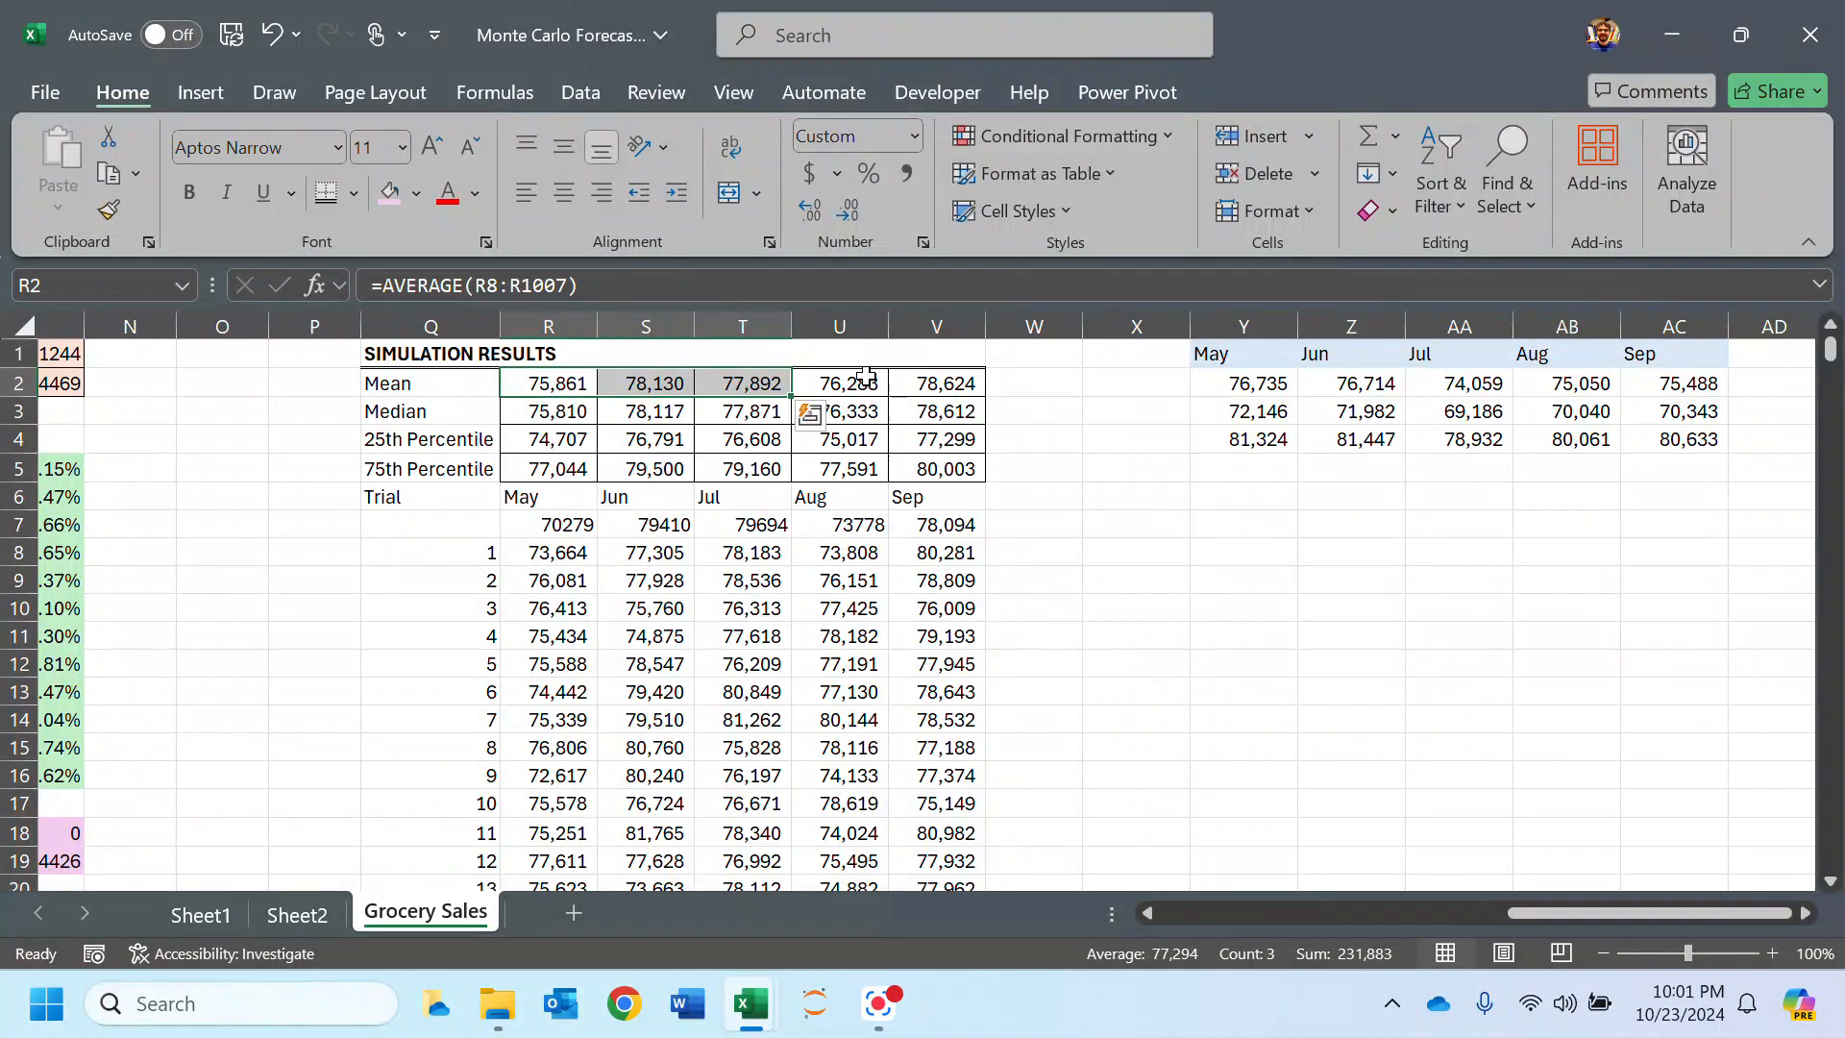
pyautogui.moveTo(860, 380); pyautogui.dragTo(920, 381)
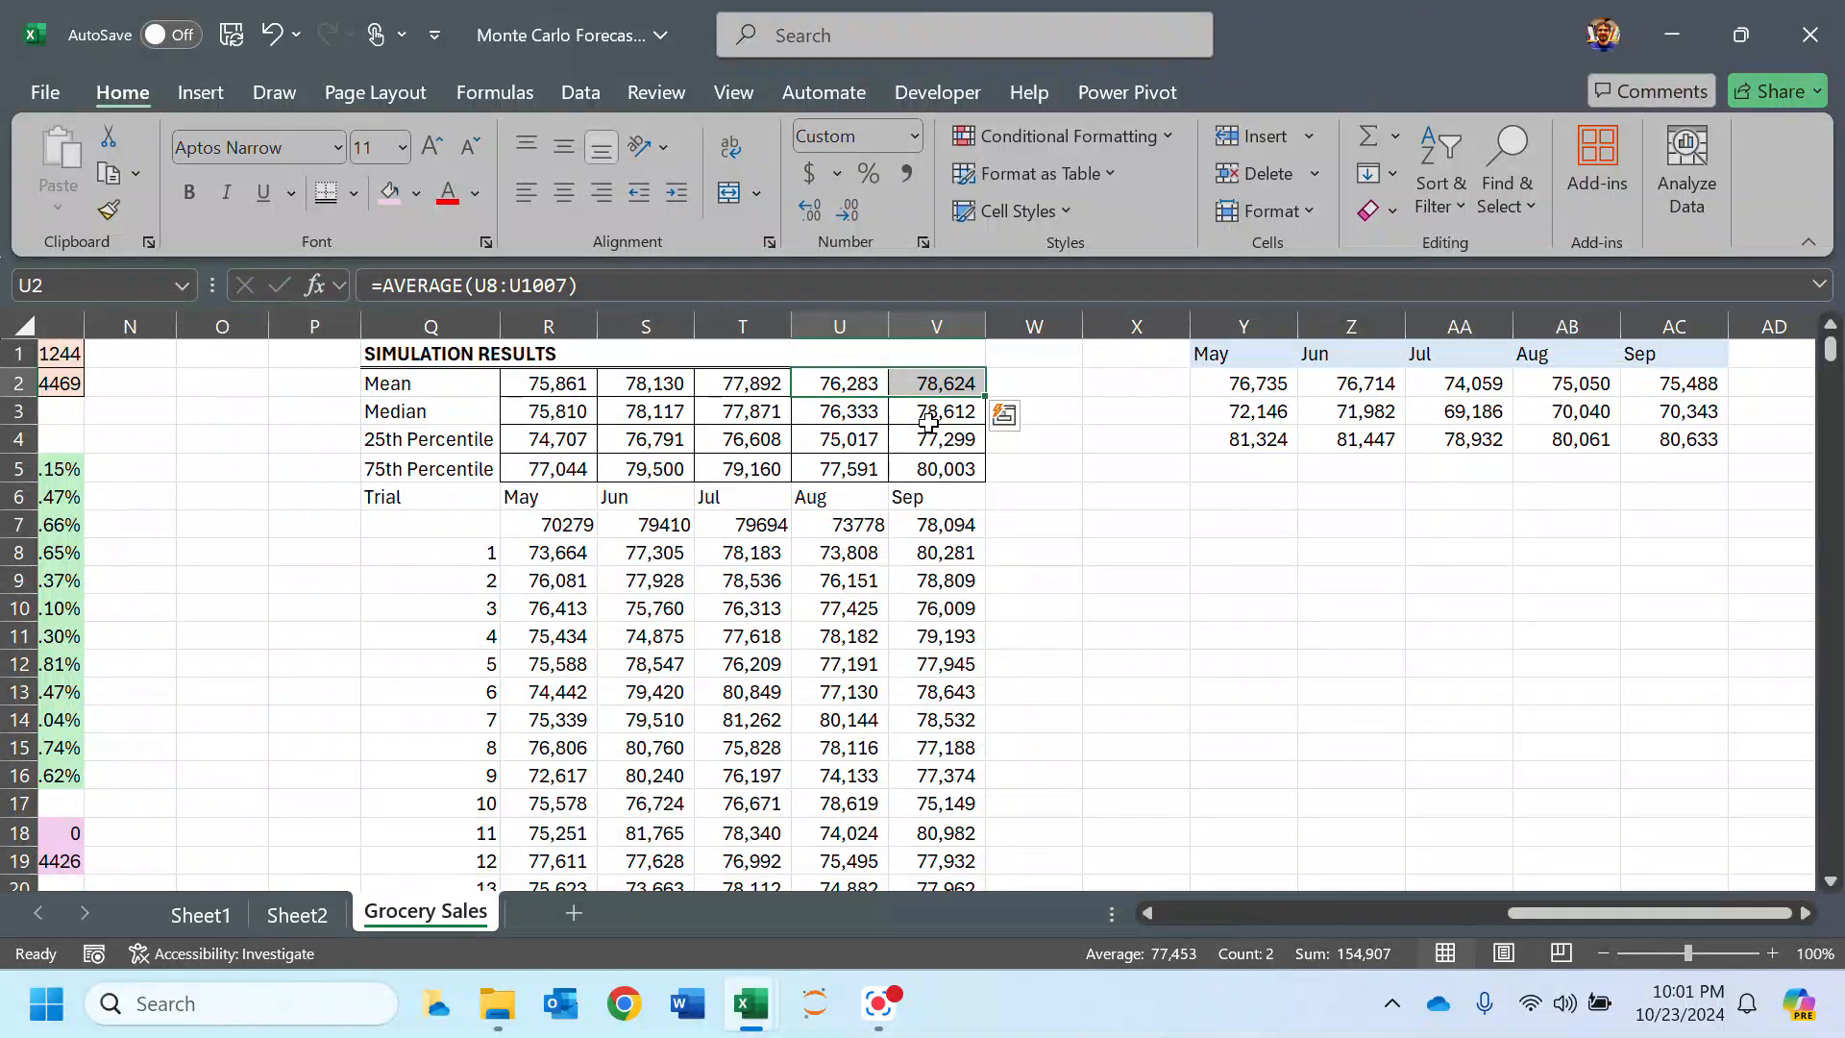
# Step: Copy the actual May to July 2024 sales from D42:D44 of Grocery Sales
pyautogui.moveTo(1543, 911); pyautogui.dragTo(1067, 908)
pyautogui.scroll(-4, 409, 776)
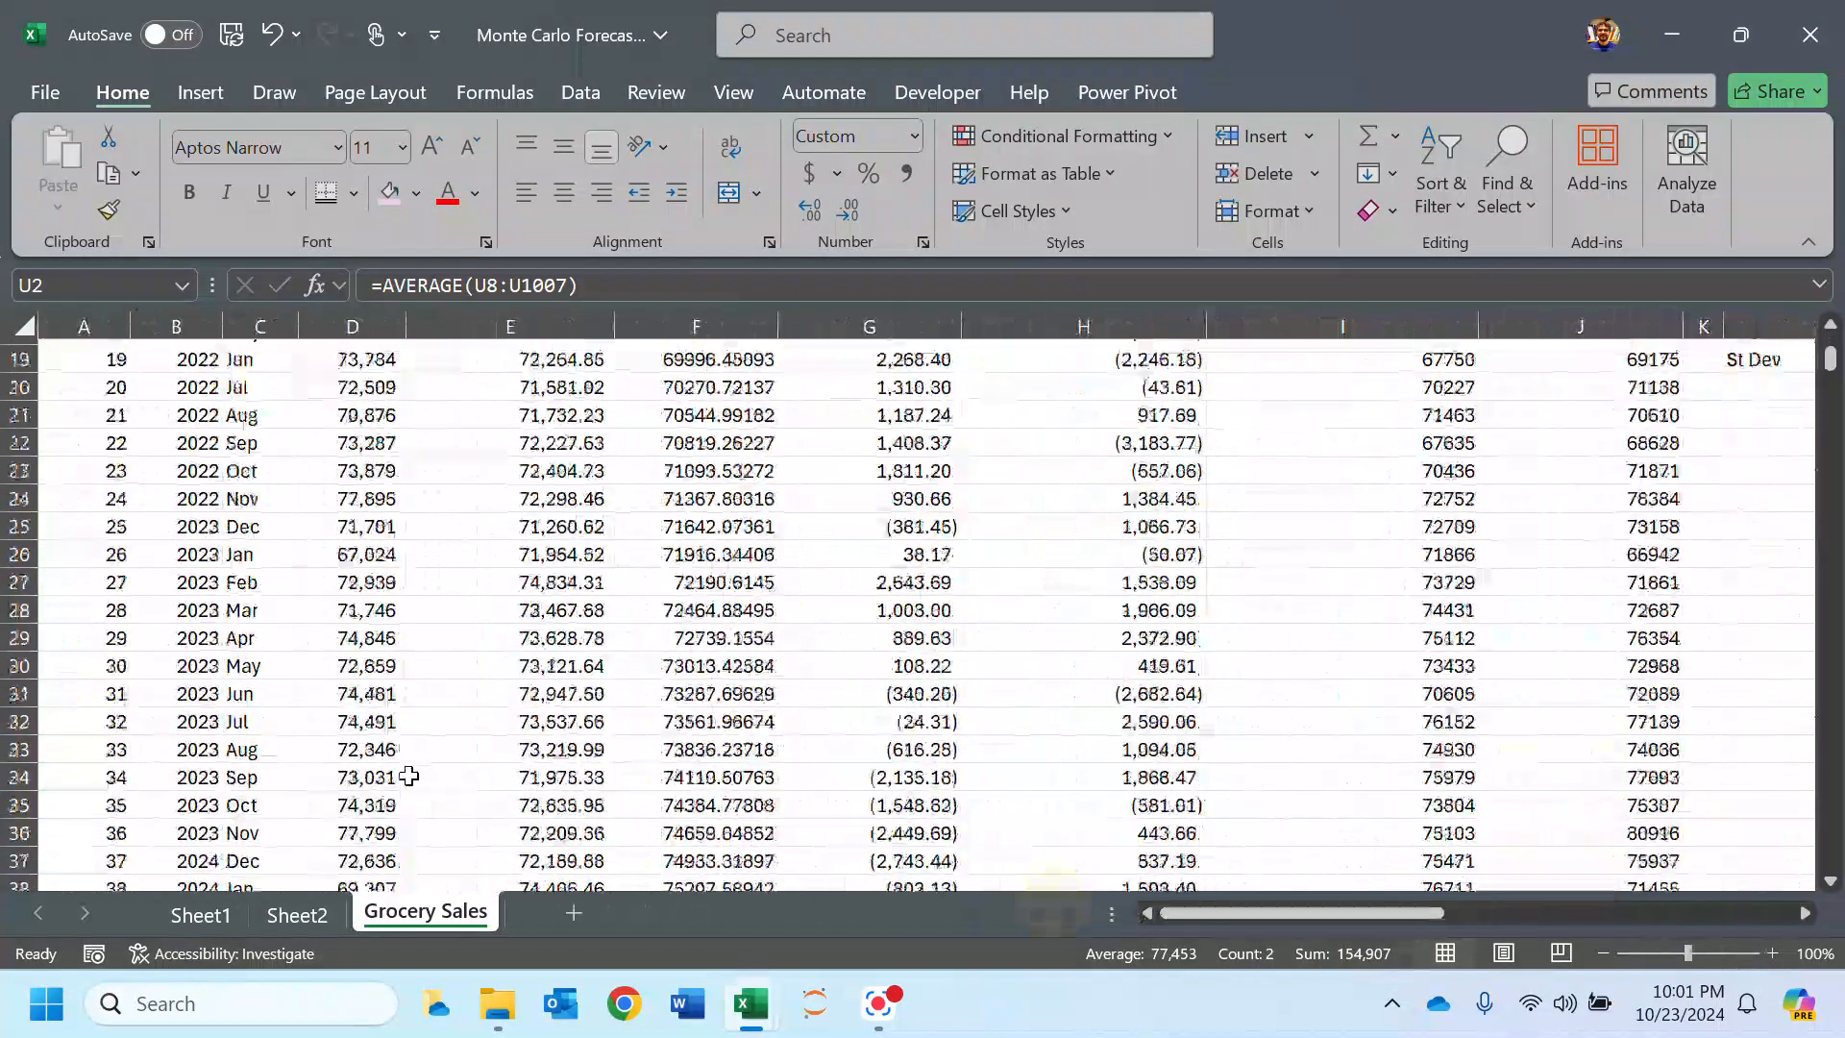
pyautogui.scroll(-7, 410, 776)
pyautogui.moveTo(332, 582); pyautogui.dragTo(330, 635)
pyautogui.hotkey('ctrl', 'c')
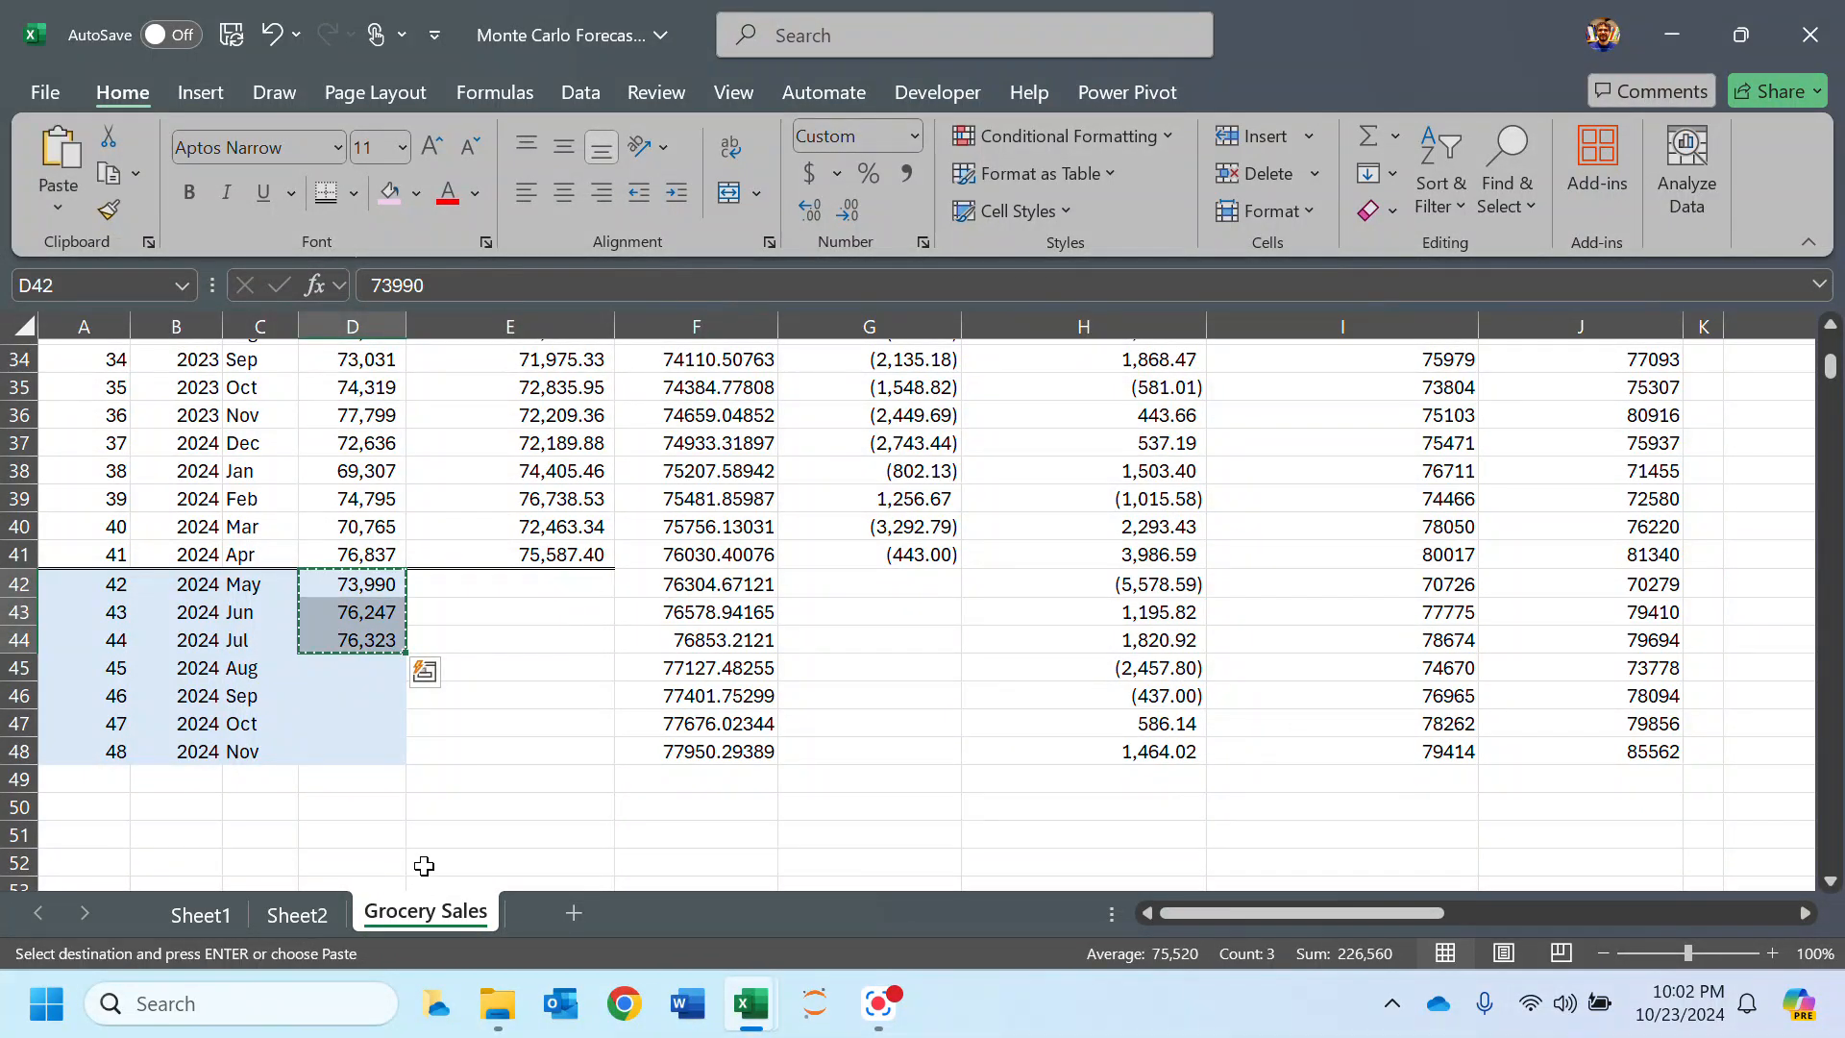
# Step: Paste the copied actual sales transposed at Y6 of Grocery Sales, below the forecast values for May to July
pyautogui.click(282, 918)
pyautogui.click(203, 915)
pyautogui.click(279, 921)
pyautogui.click(425, 914)
pyautogui.moveTo(1426, 911); pyautogui.dragTo(1836, 909)
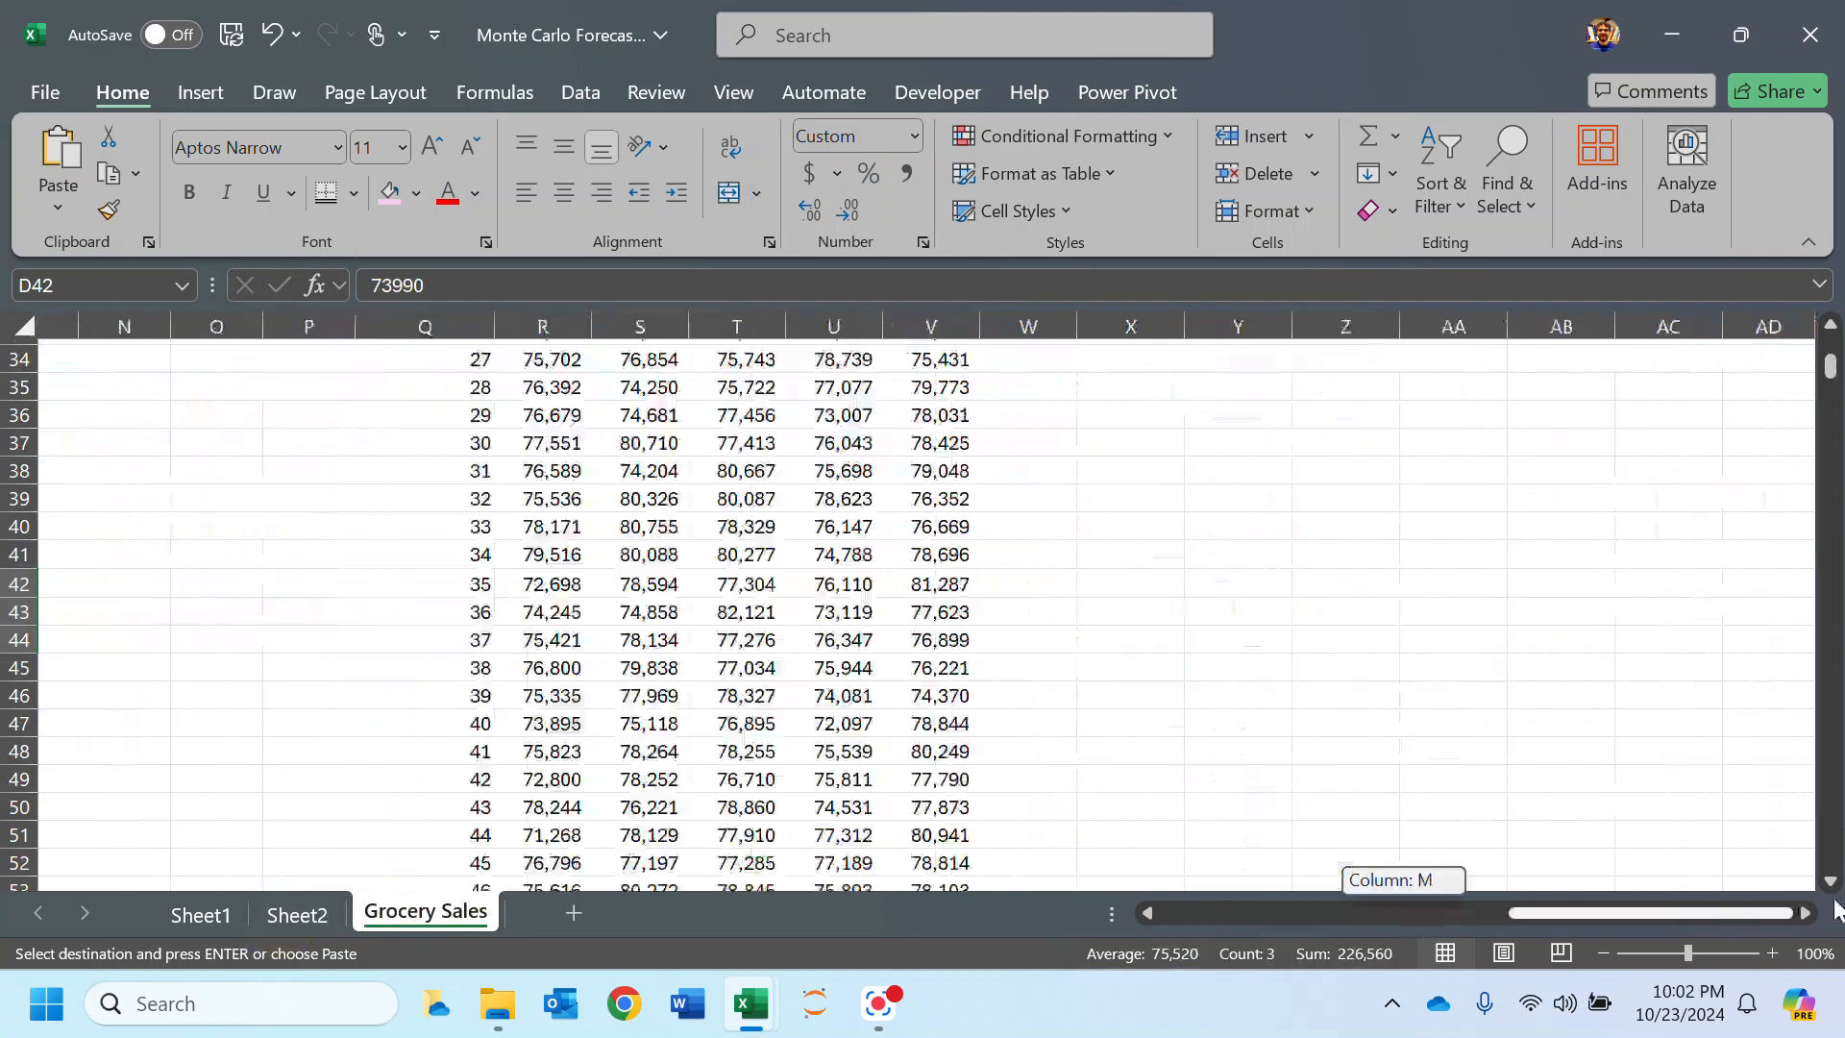
pyautogui.scroll(11, 1569, 555)
pyautogui.click(1239, 490)
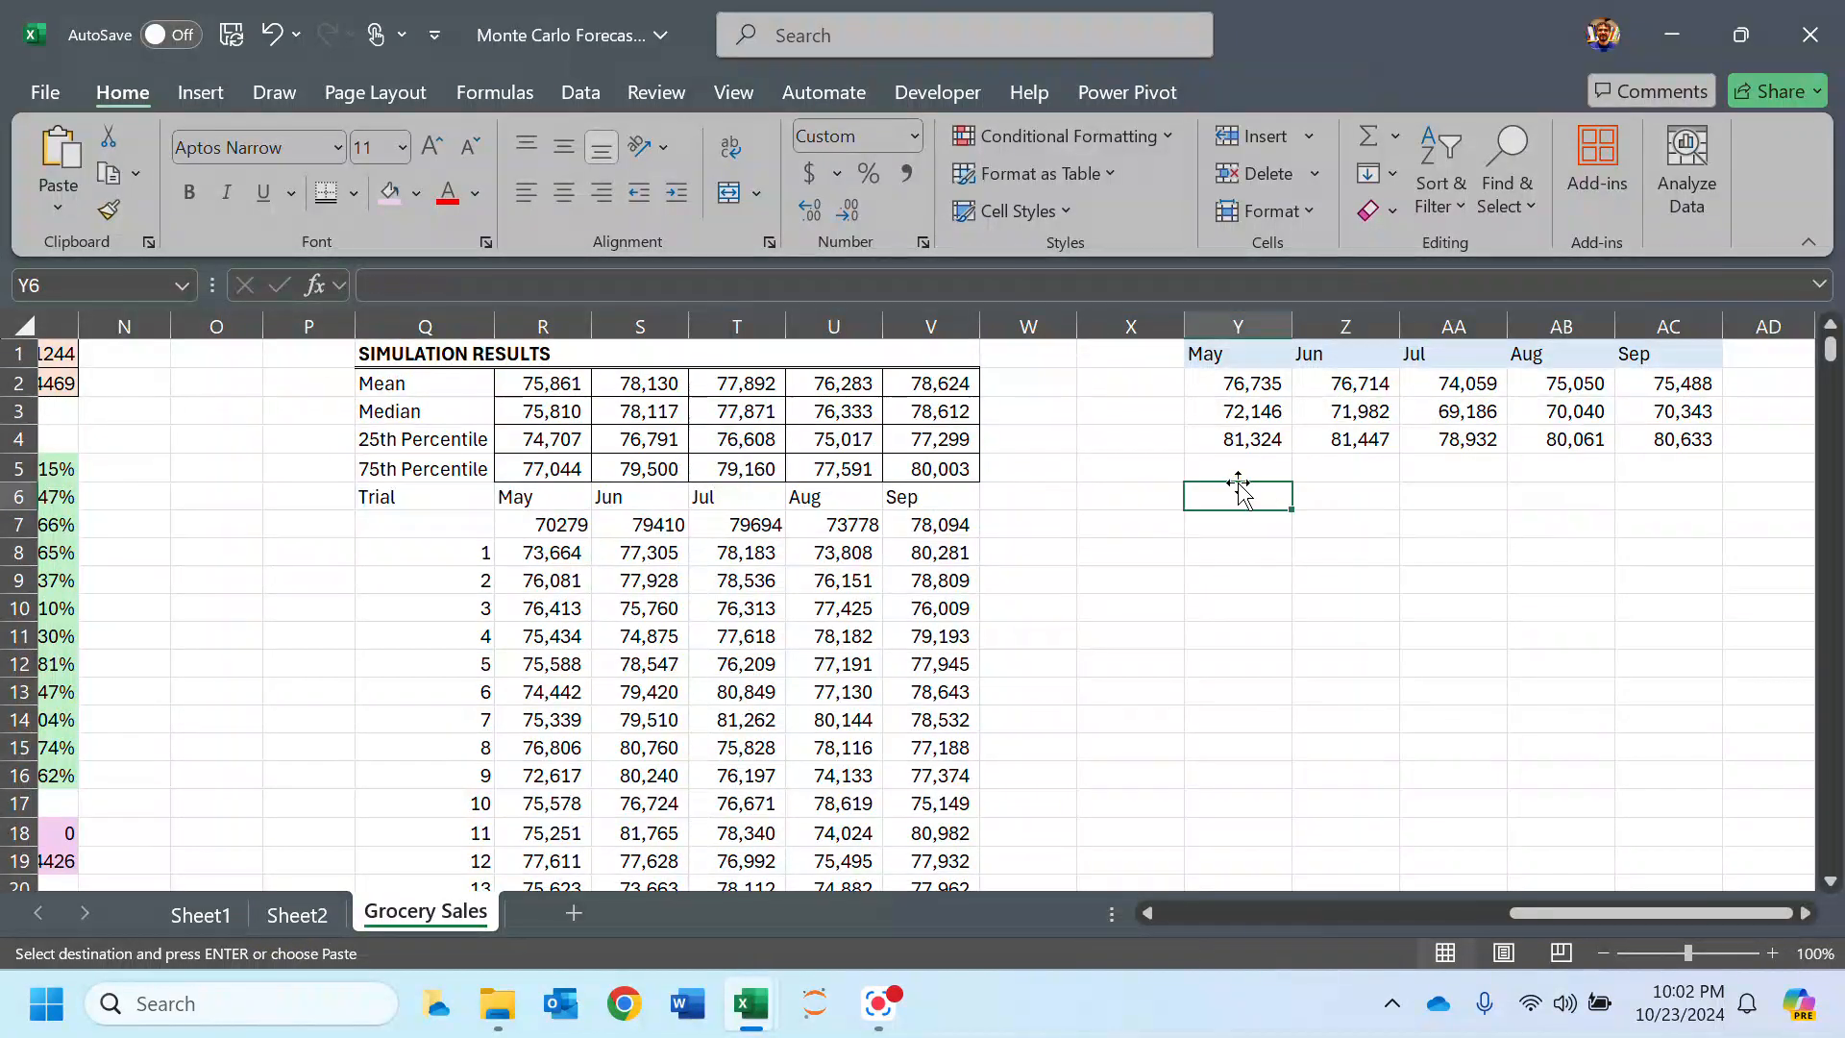
pyautogui.rightClick(1238, 490)
pyautogui.click(1365, 202)
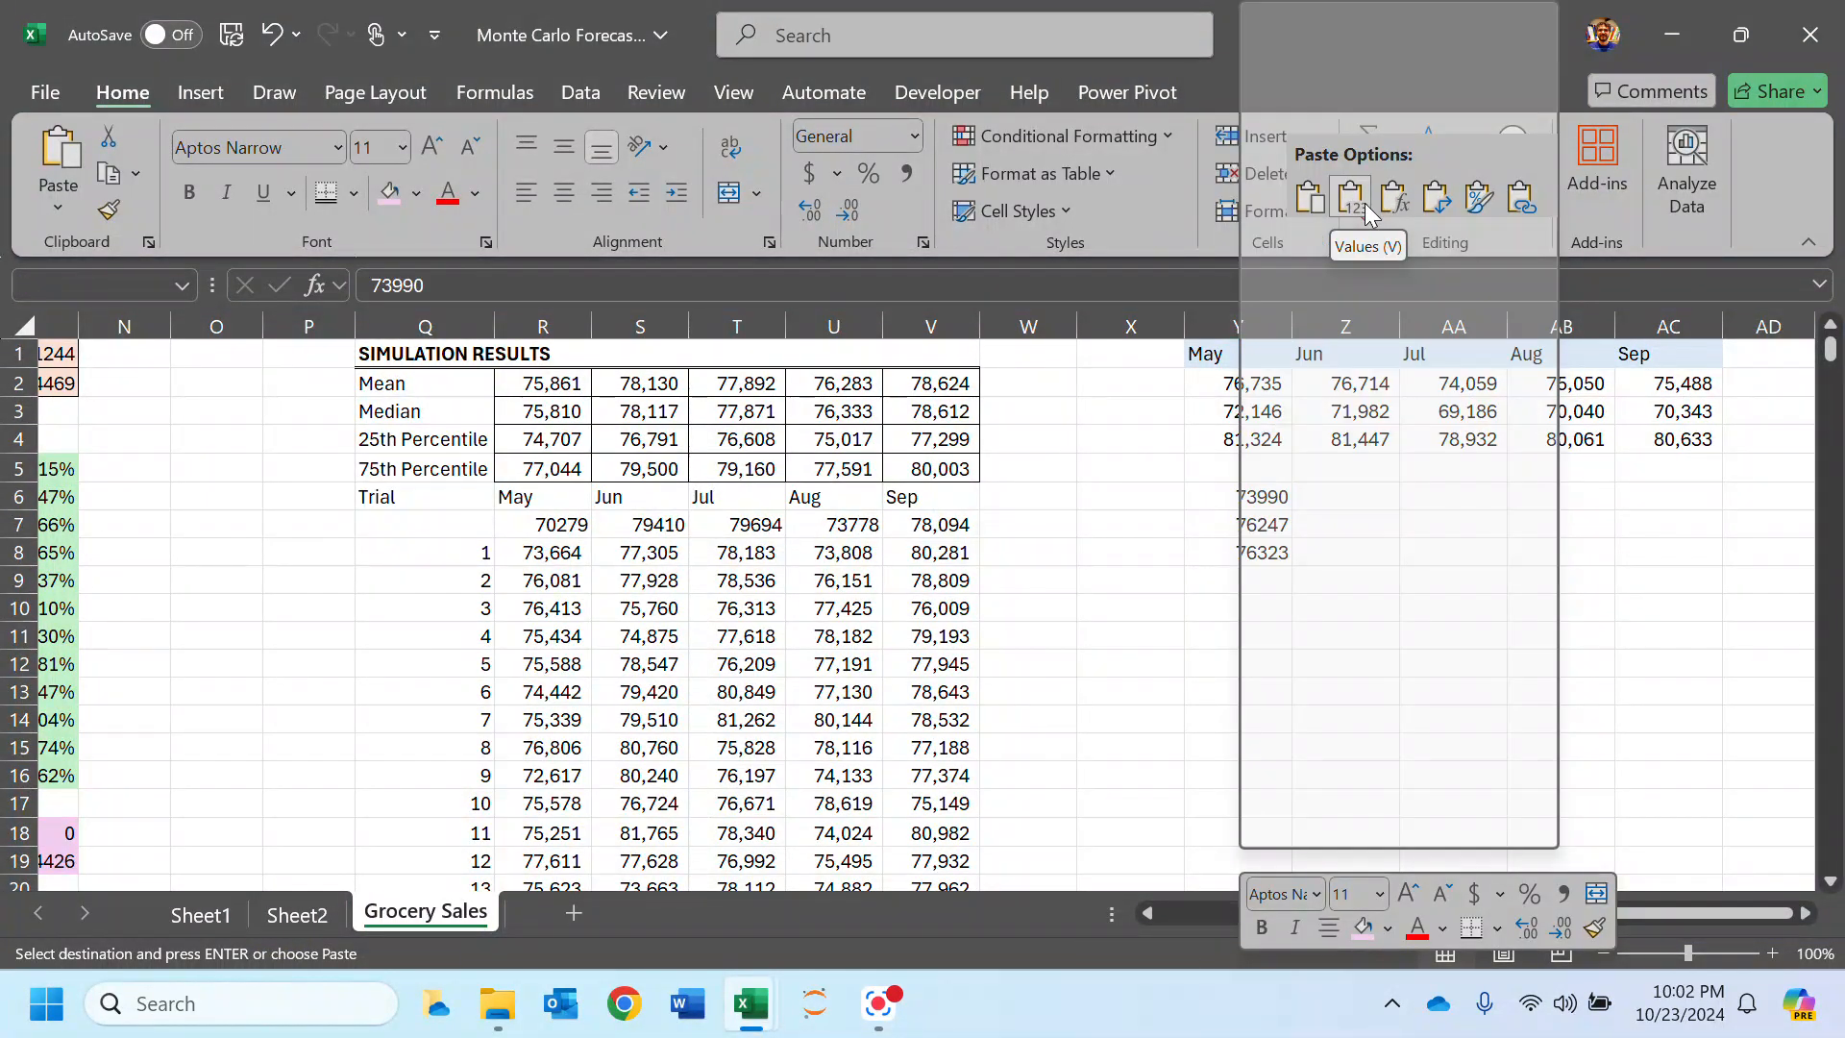
pyautogui.click(1436, 197)
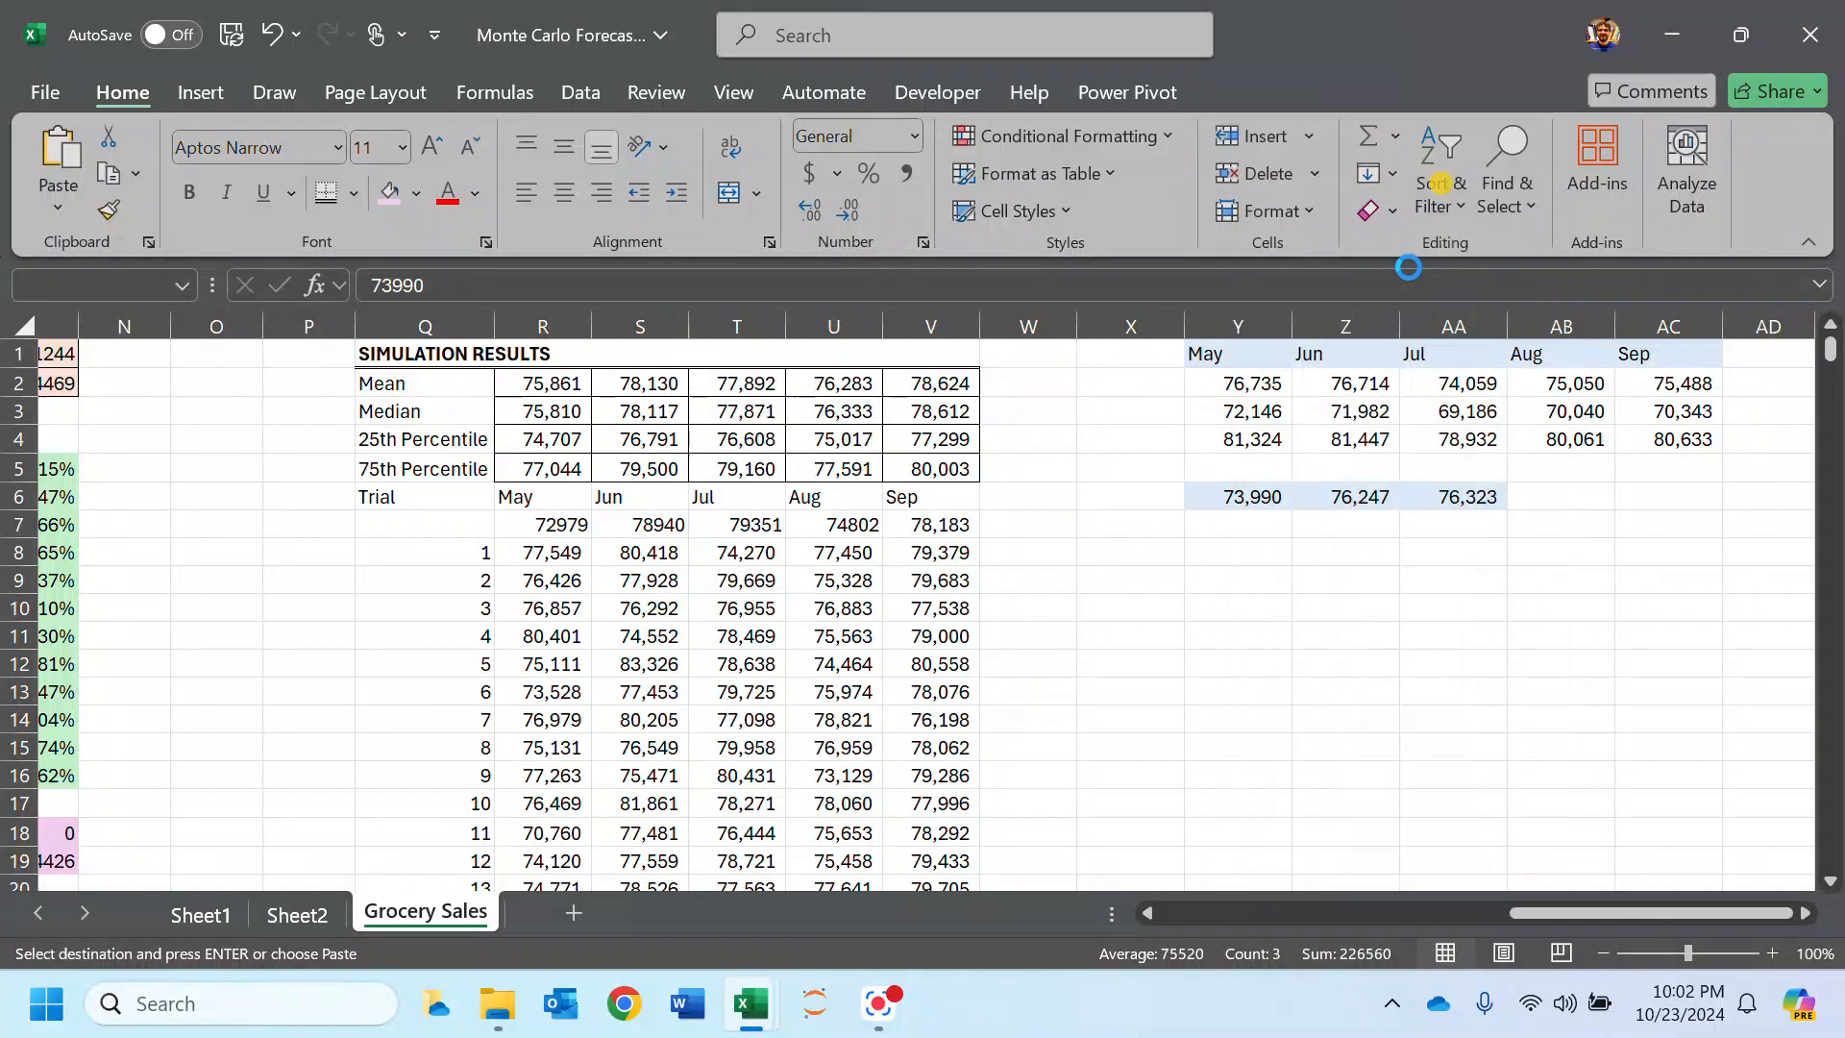
# Step: Label the row of actual sales "Actual" in X6
pyautogui.click(1156, 493)
pyautogui.write('Actual')
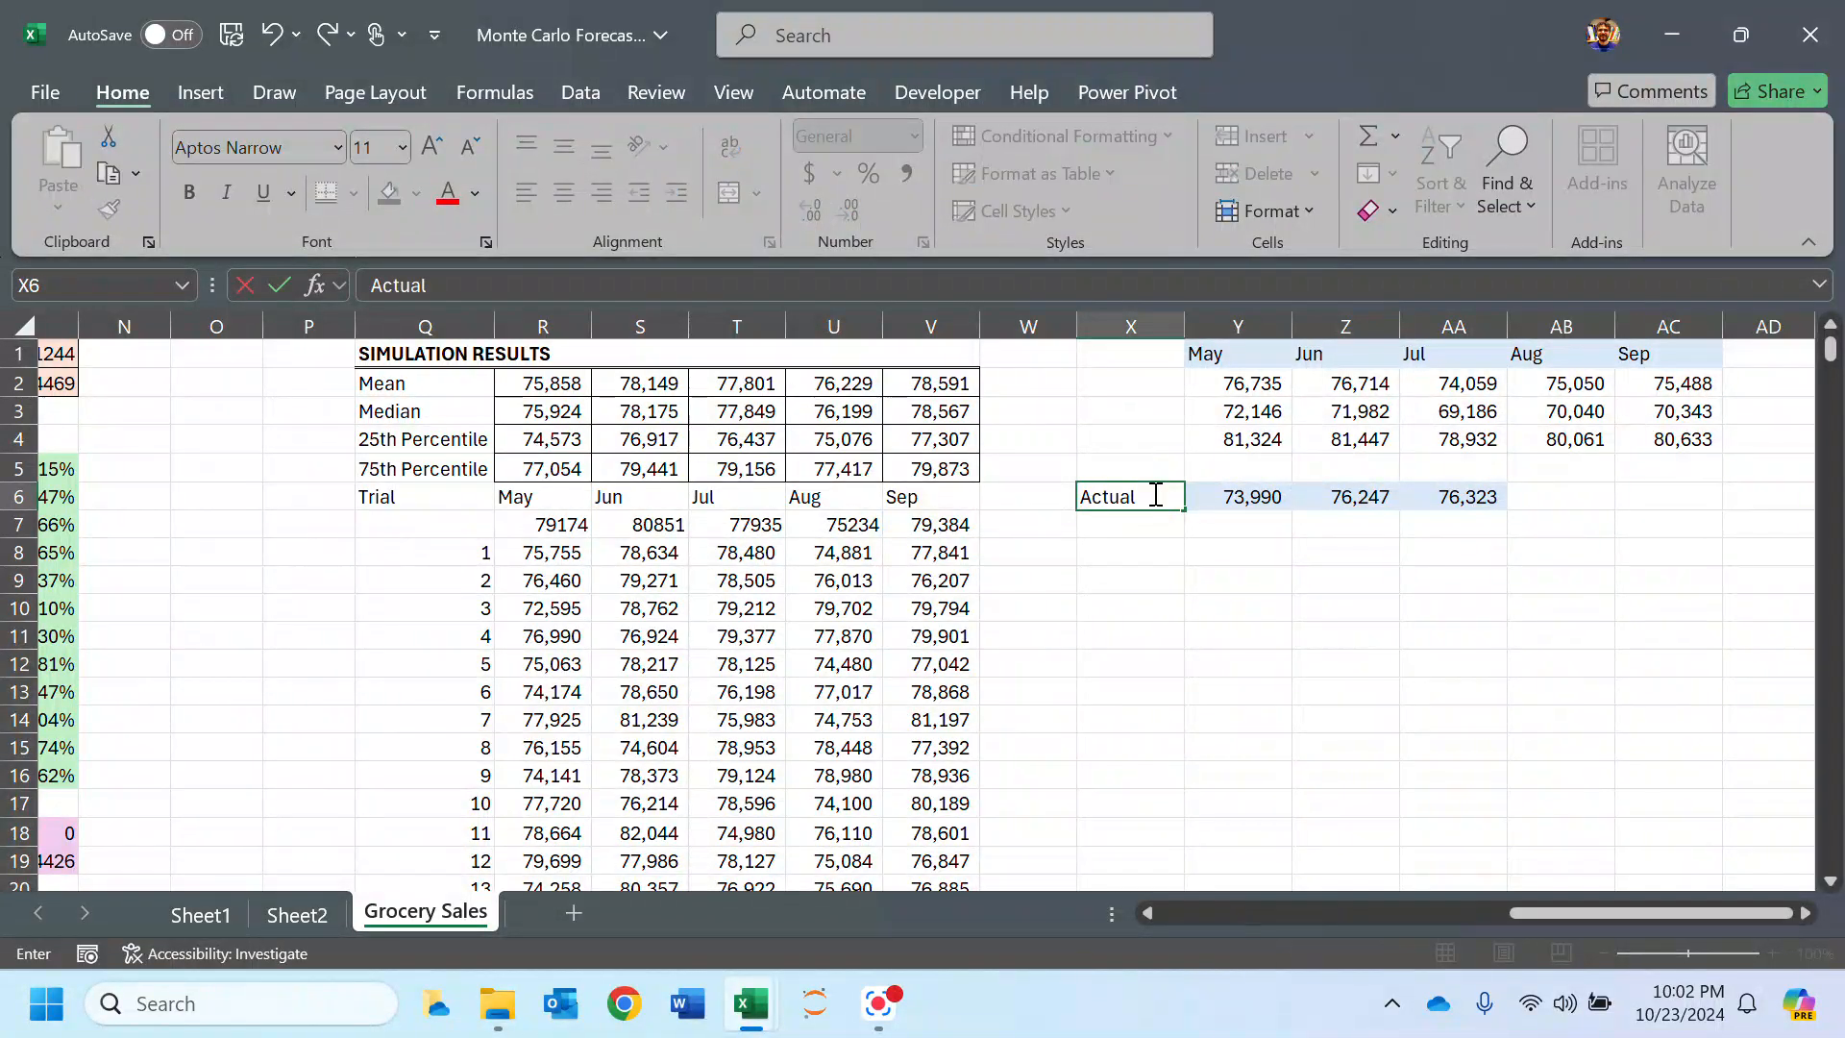
pyautogui.press('Return')
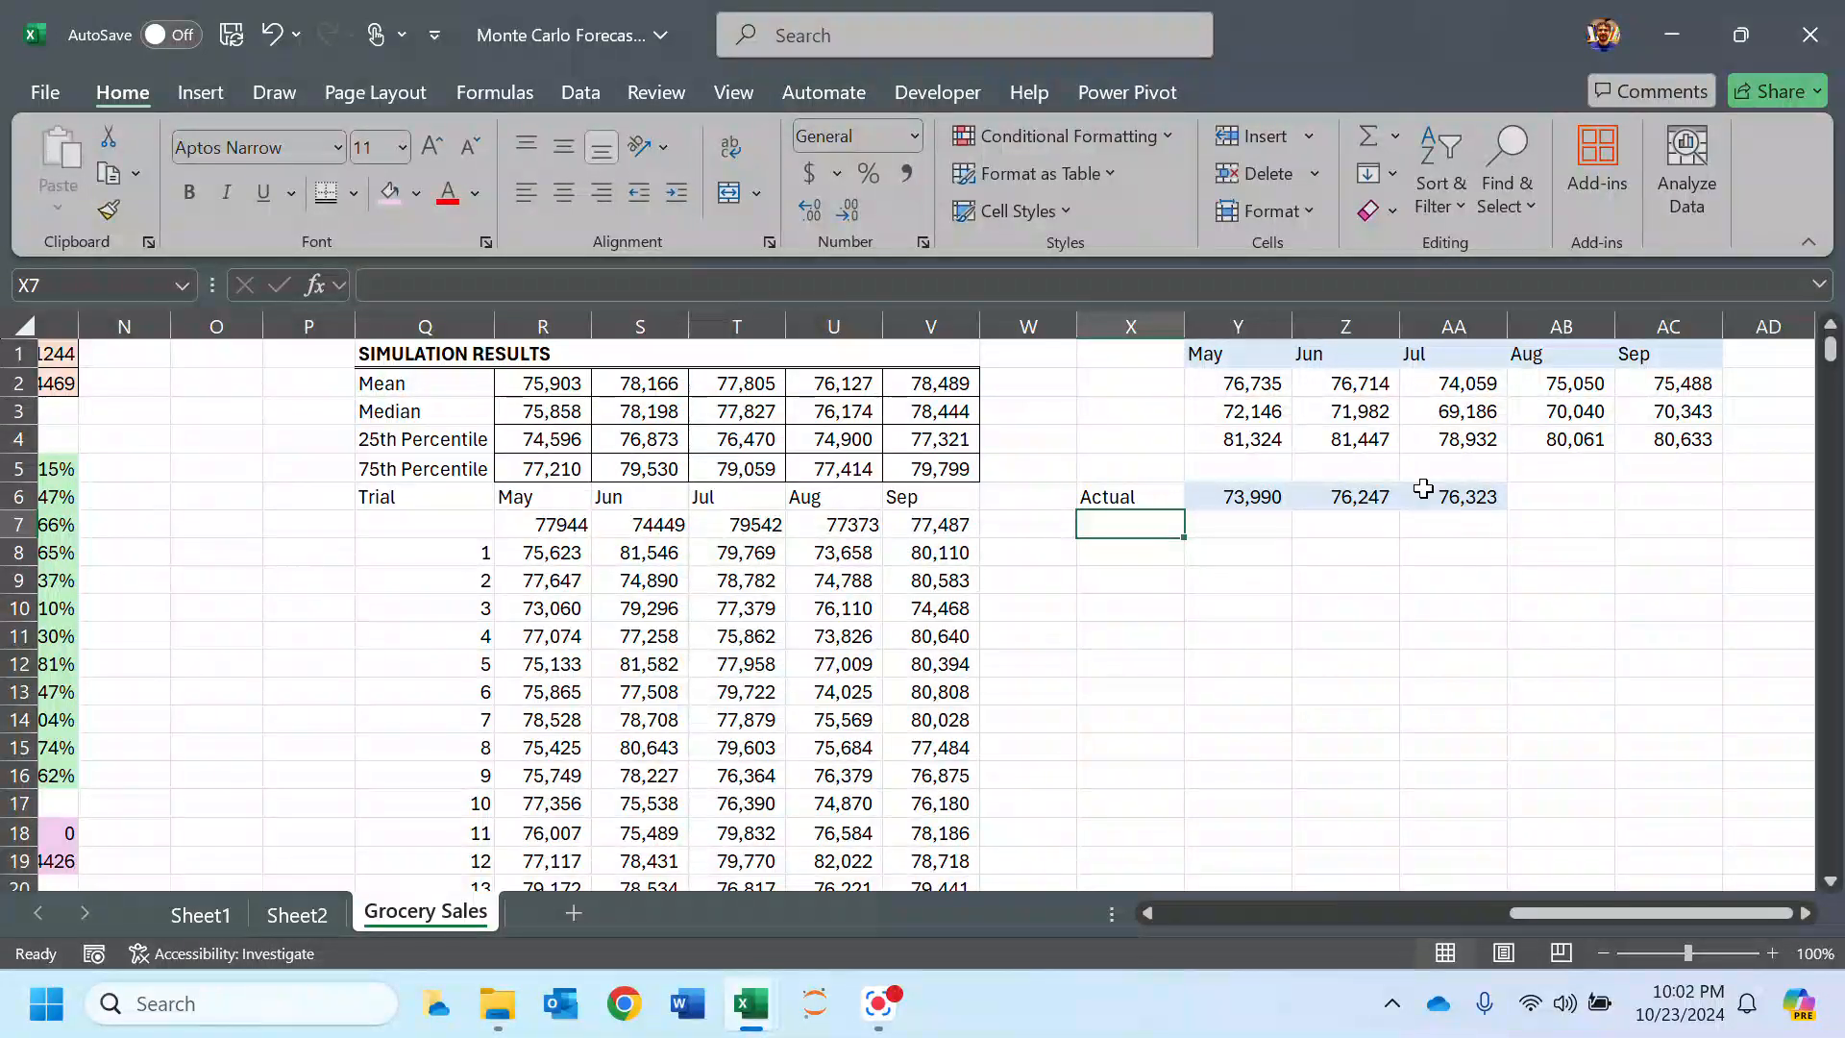
# Step: Review the May confidence bounds in Y3:Y4, the forecast table on Sheet2, and the regression and seasonality inputs on Grocery Sales
pyautogui.moveTo(1262, 422); pyautogui.dragTo(1261, 438)
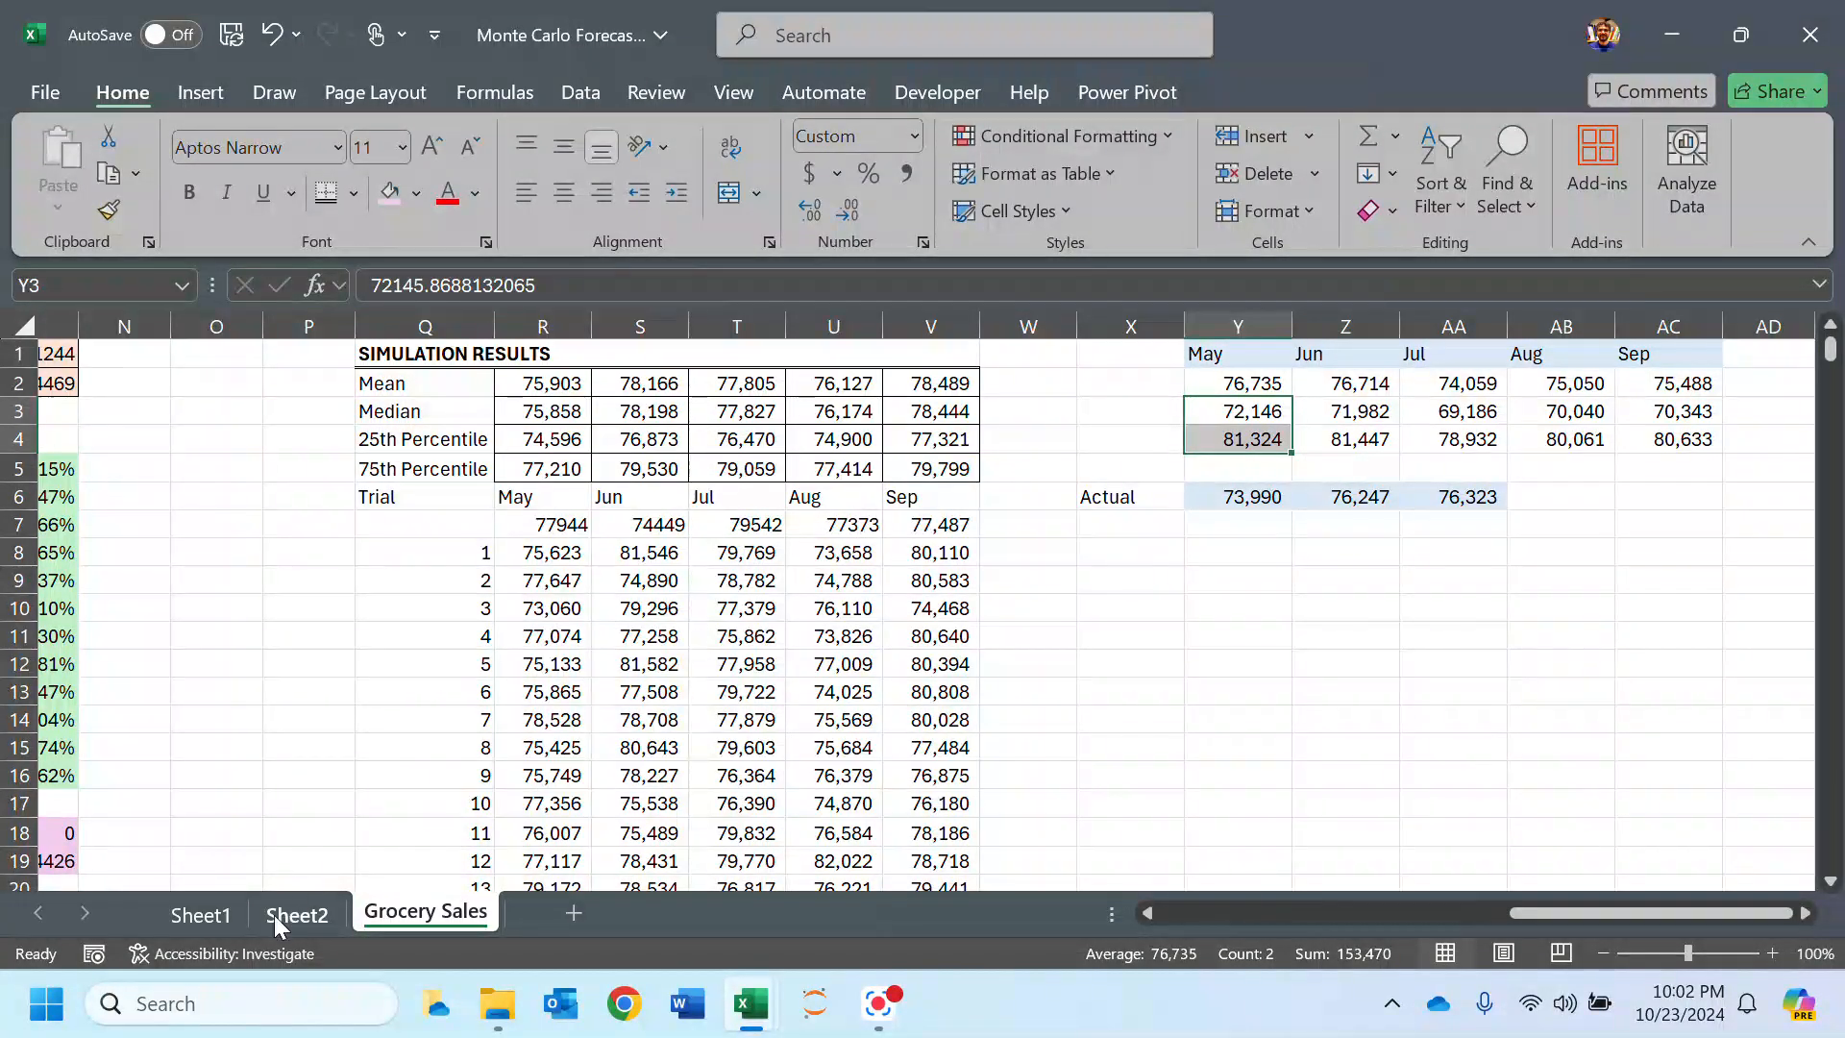
pyautogui.click(274, 915)
pyautogui.click(199, 914)
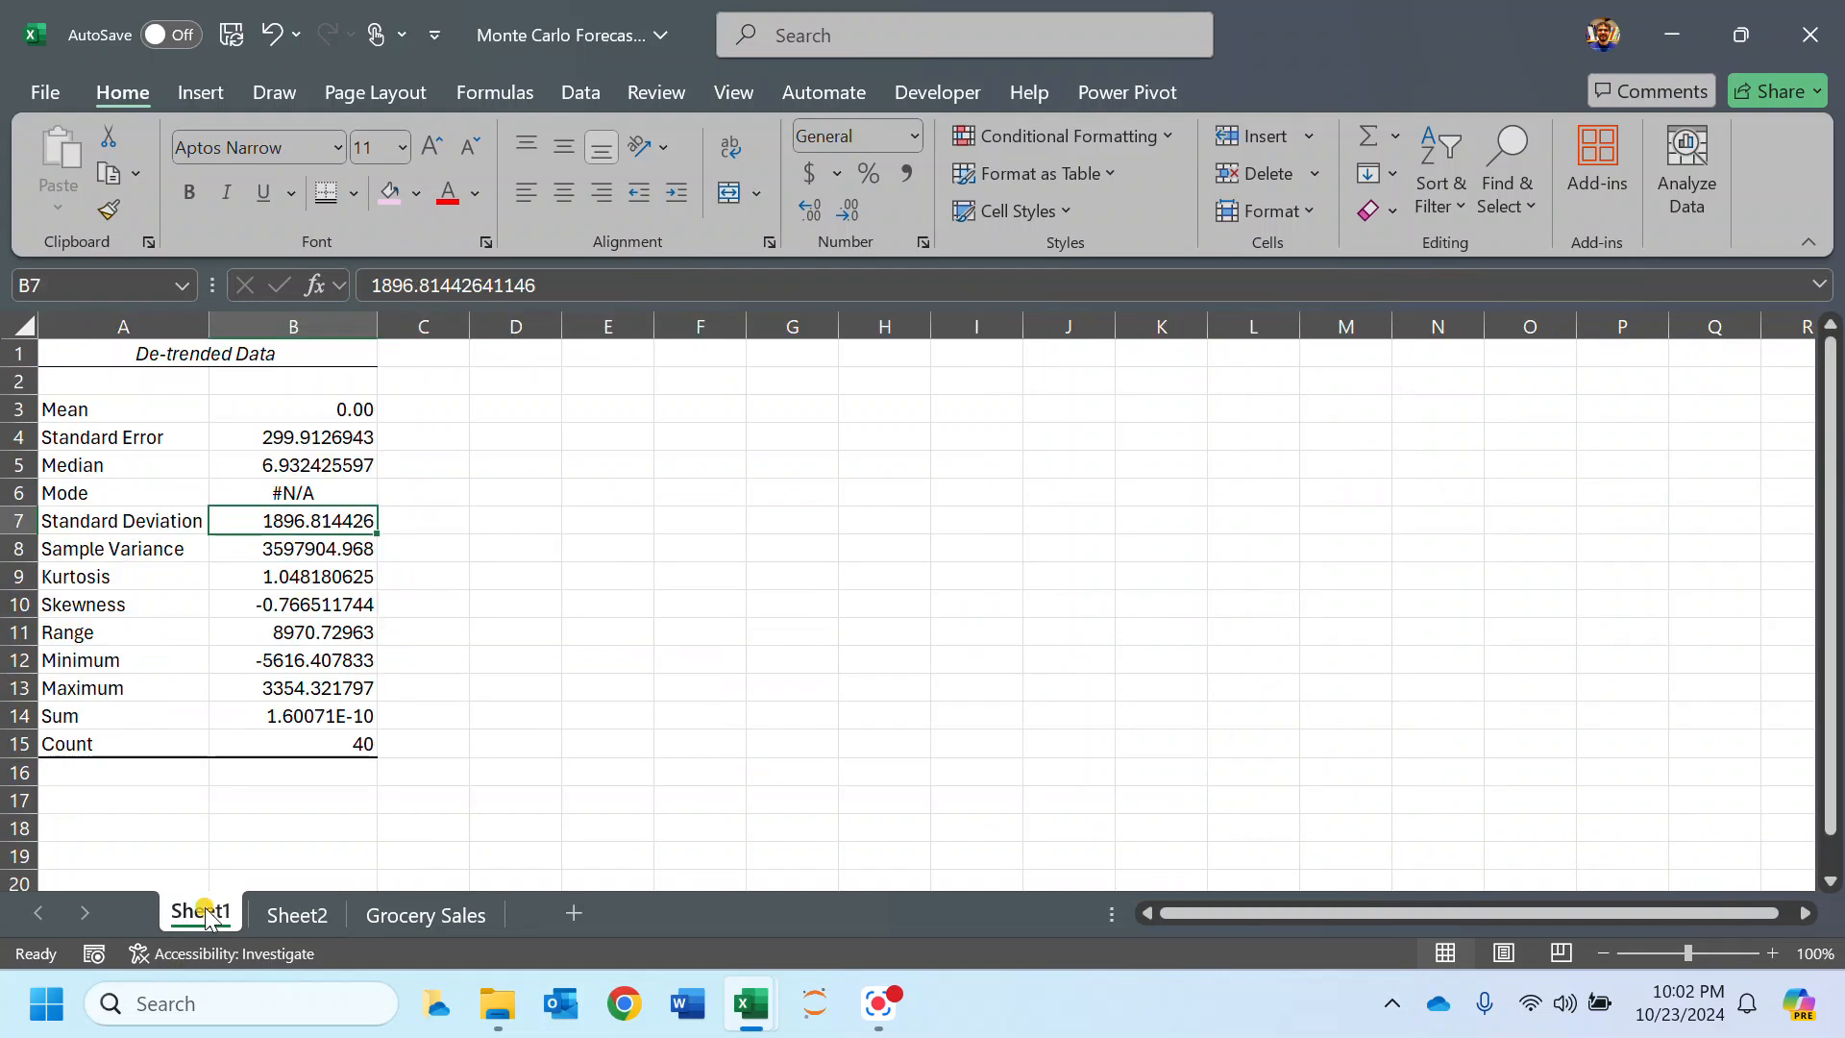
pyautogui.click(267, 914)
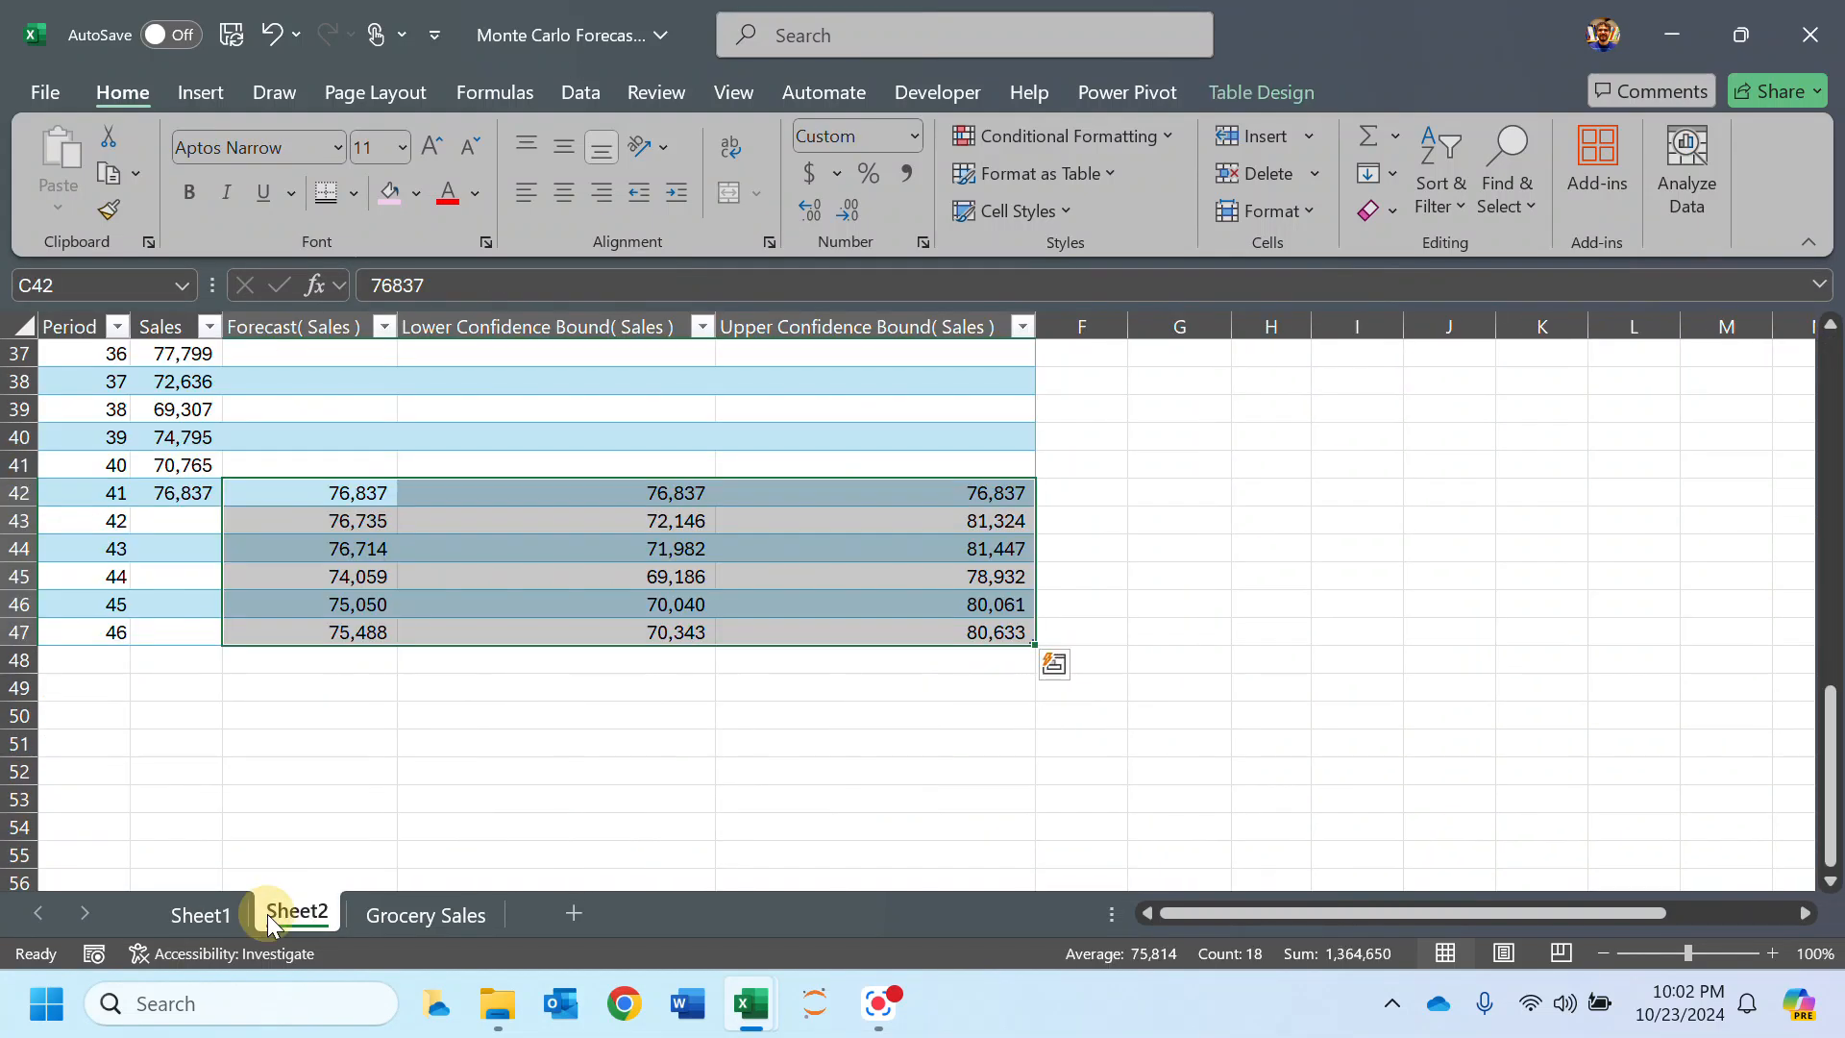
pyautogui.click(425, 915)
pyautogui.moveTo(1543, 911); pyautogui.dragTo(1353, 918)
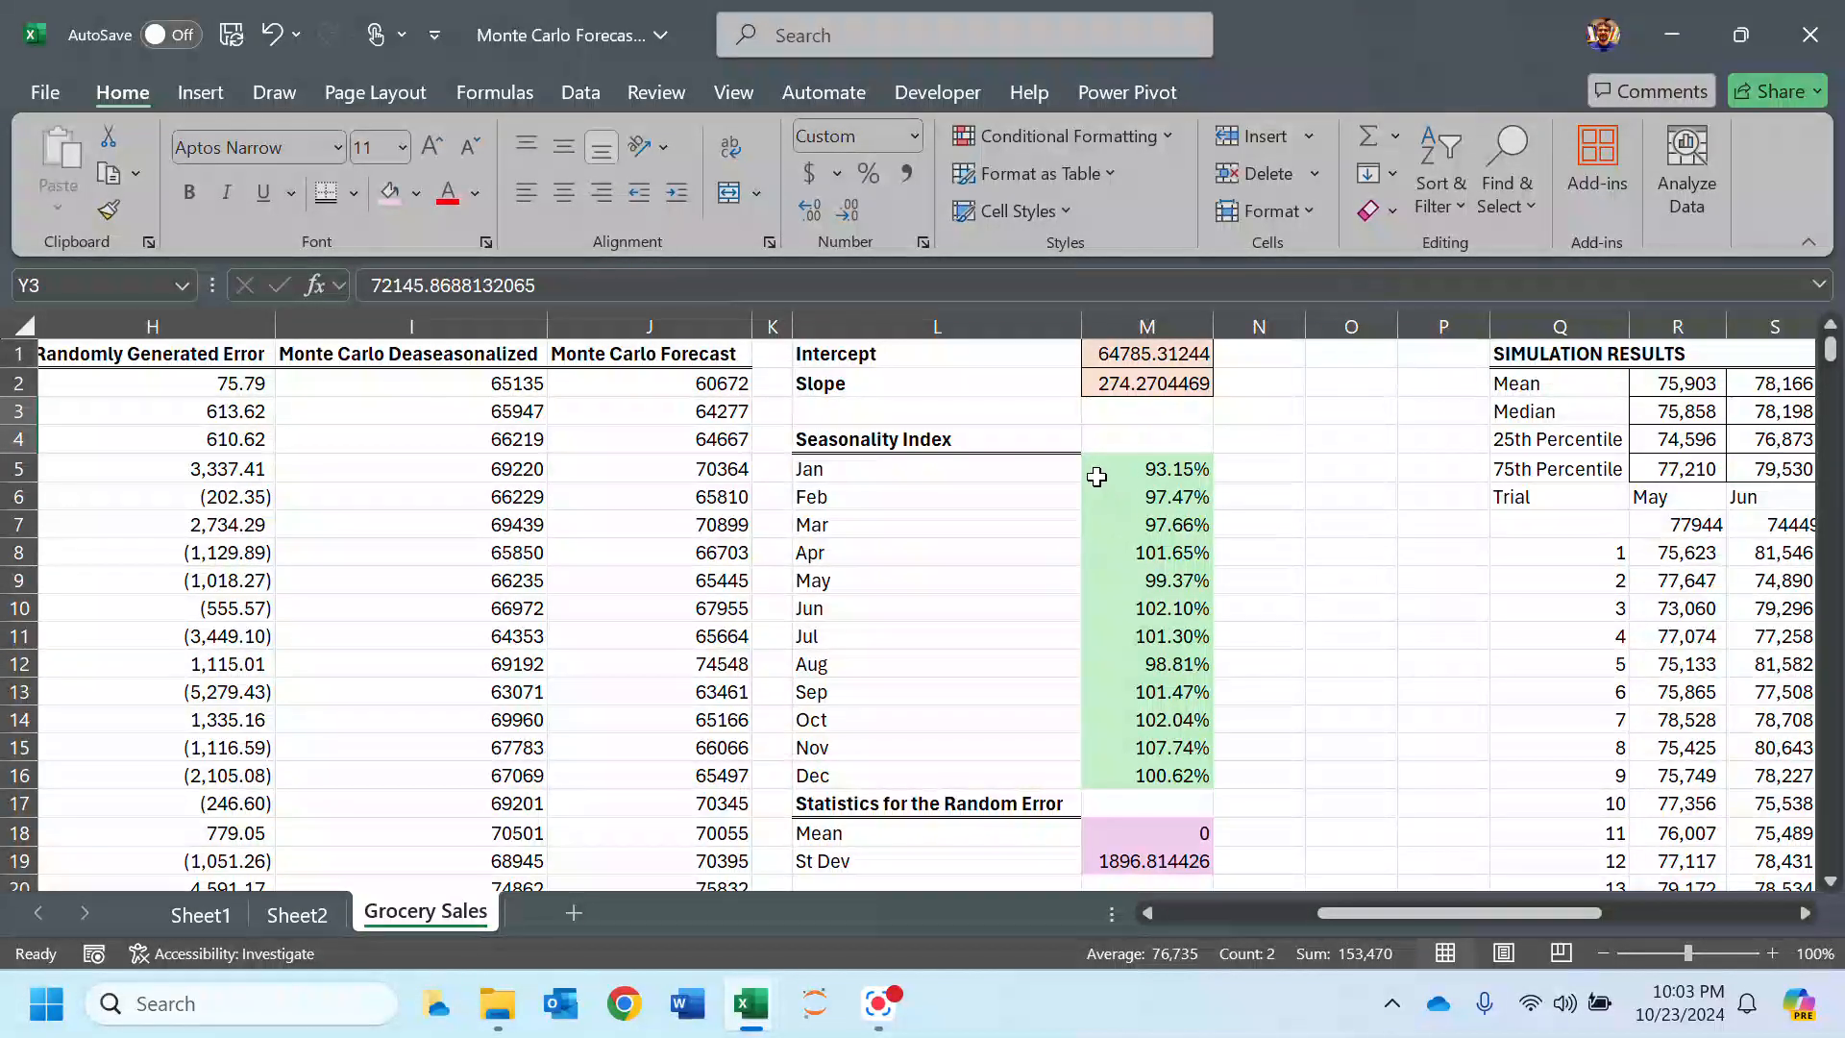
# Step: Examine the forecast chart with its confidence bounds on Sheet2
pyautogui.click(281, 917)
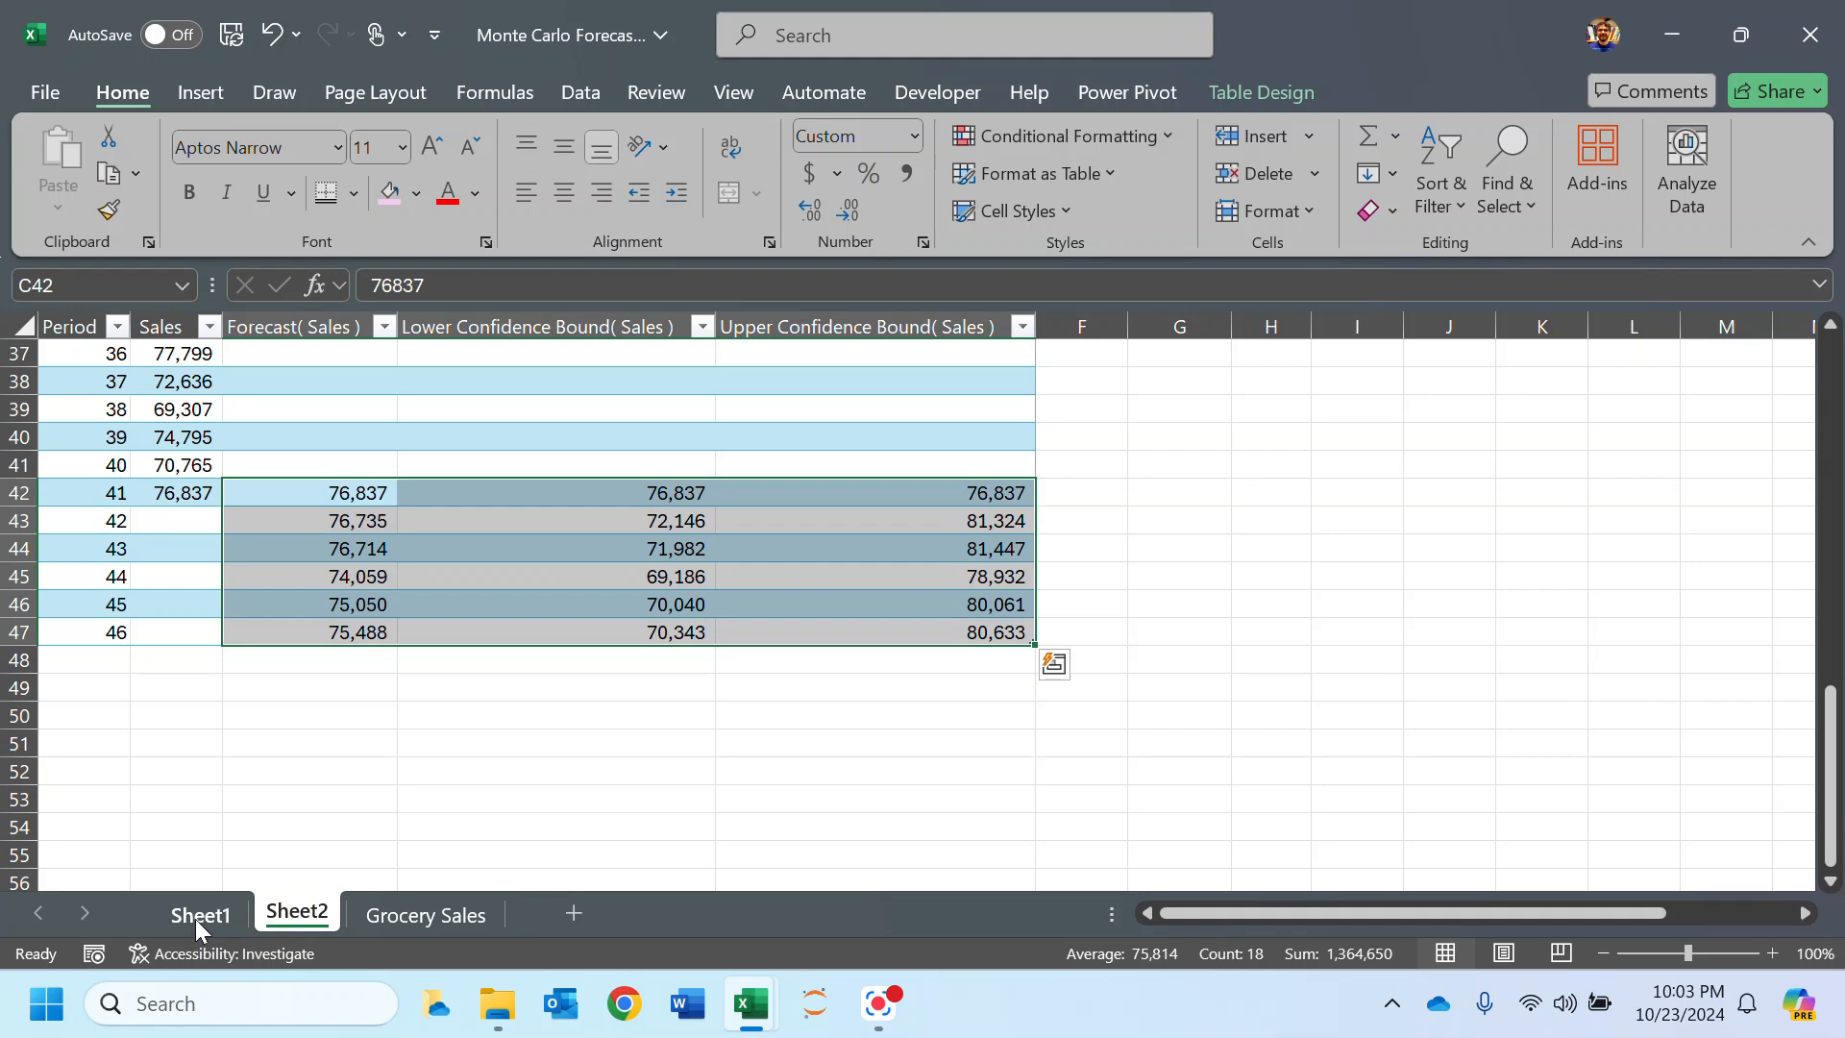
pyautogui.scroll(12, 362, 827)
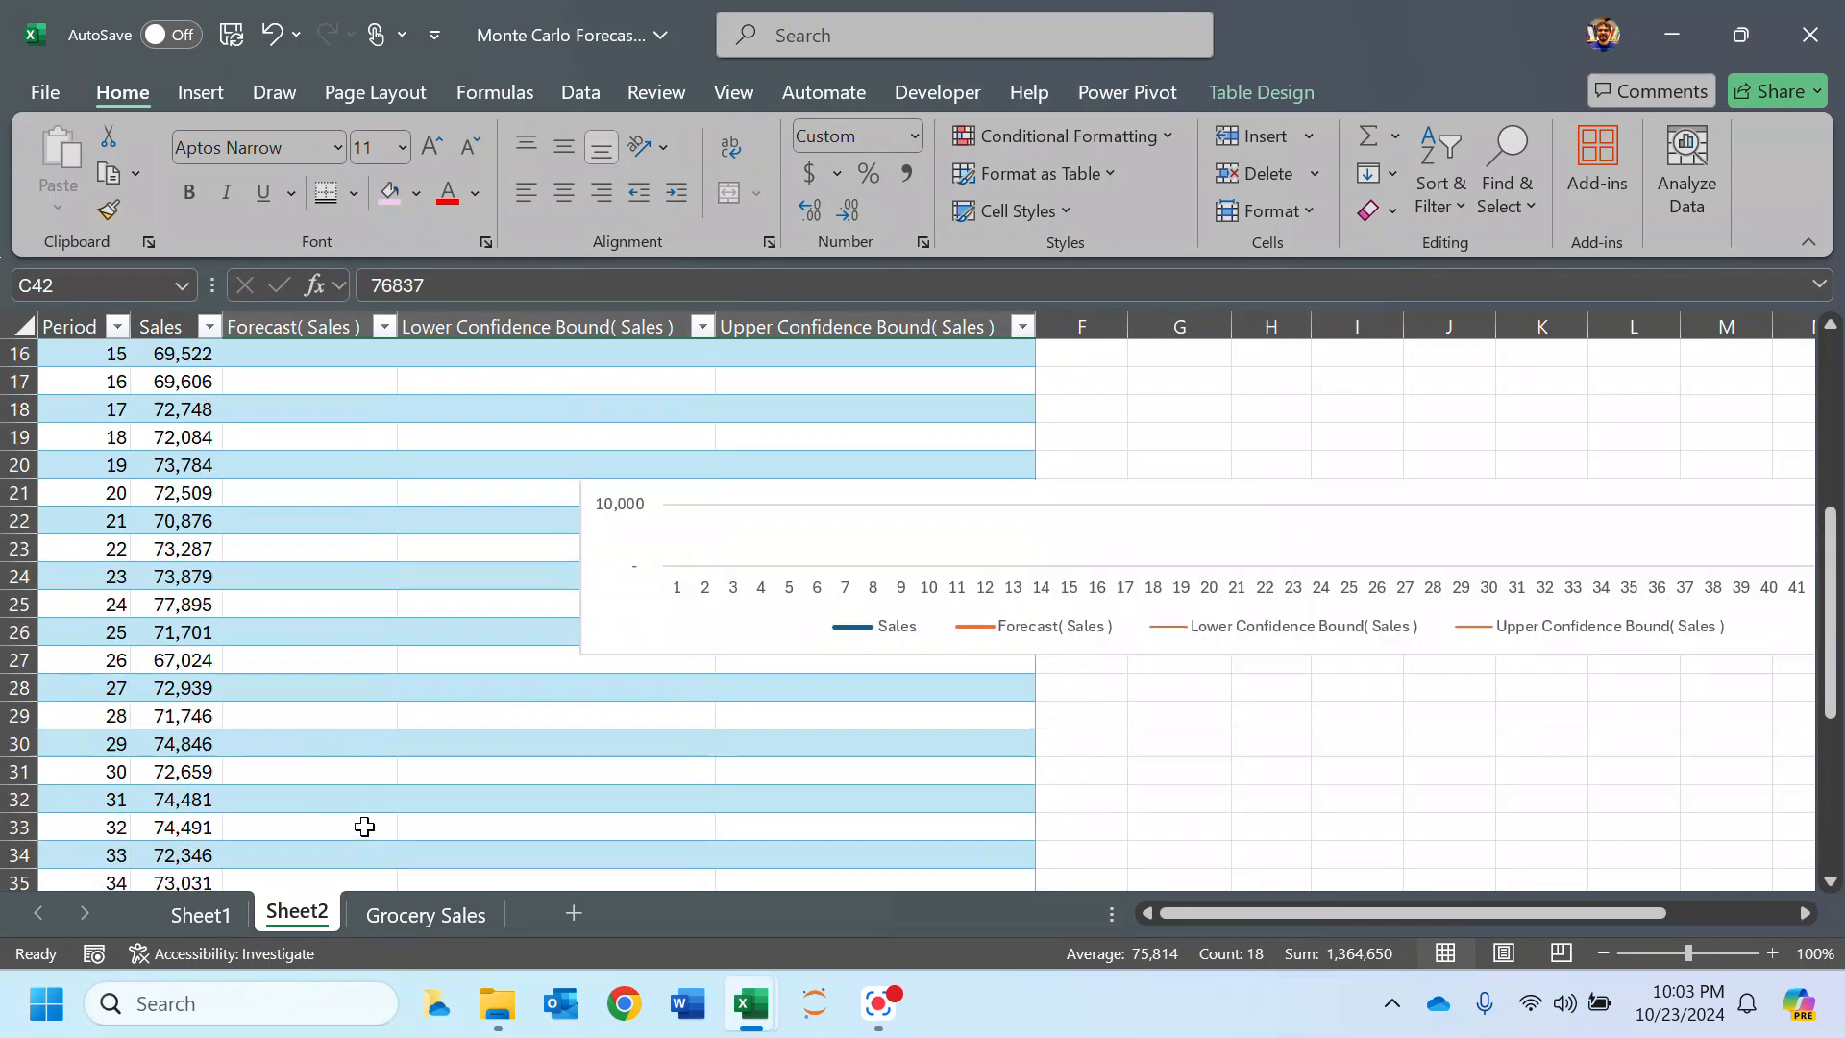
pyautogui.moveTo(1254, 913); pyautogui.dragTo(1383, 913)
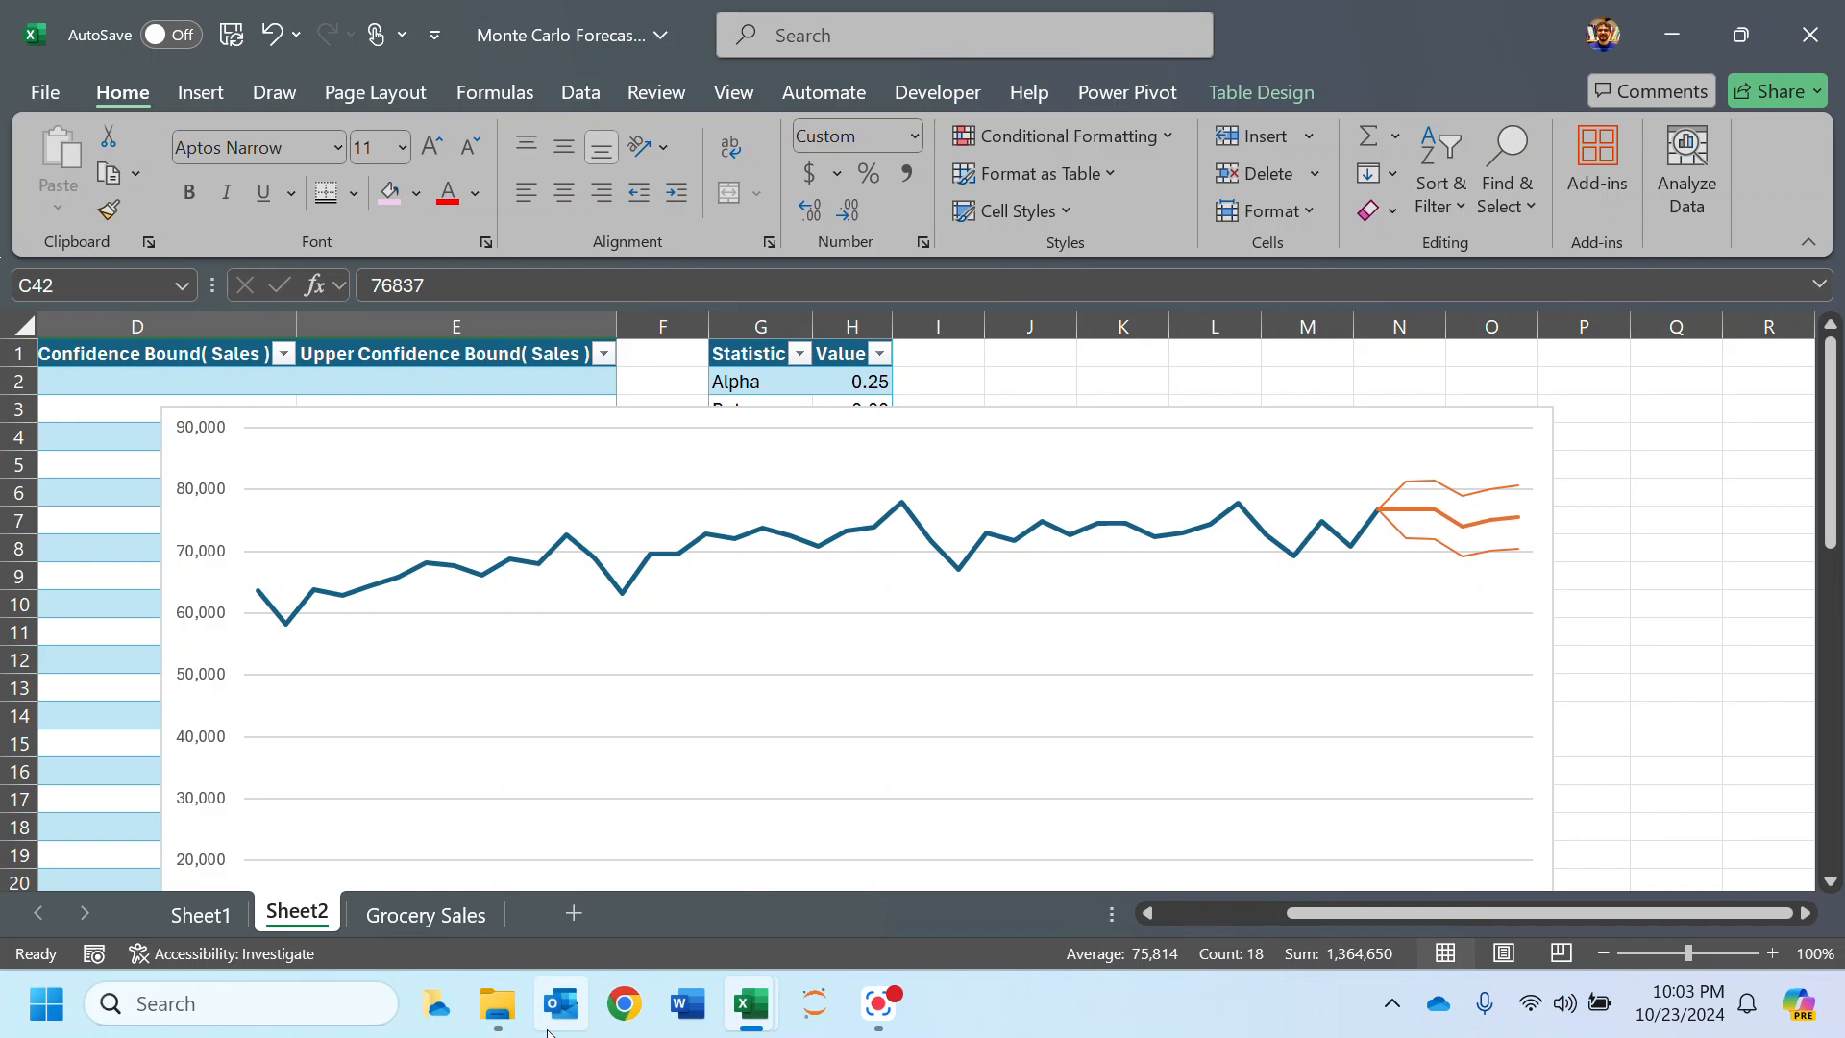
pyautogui.moveTo(759, 1006)
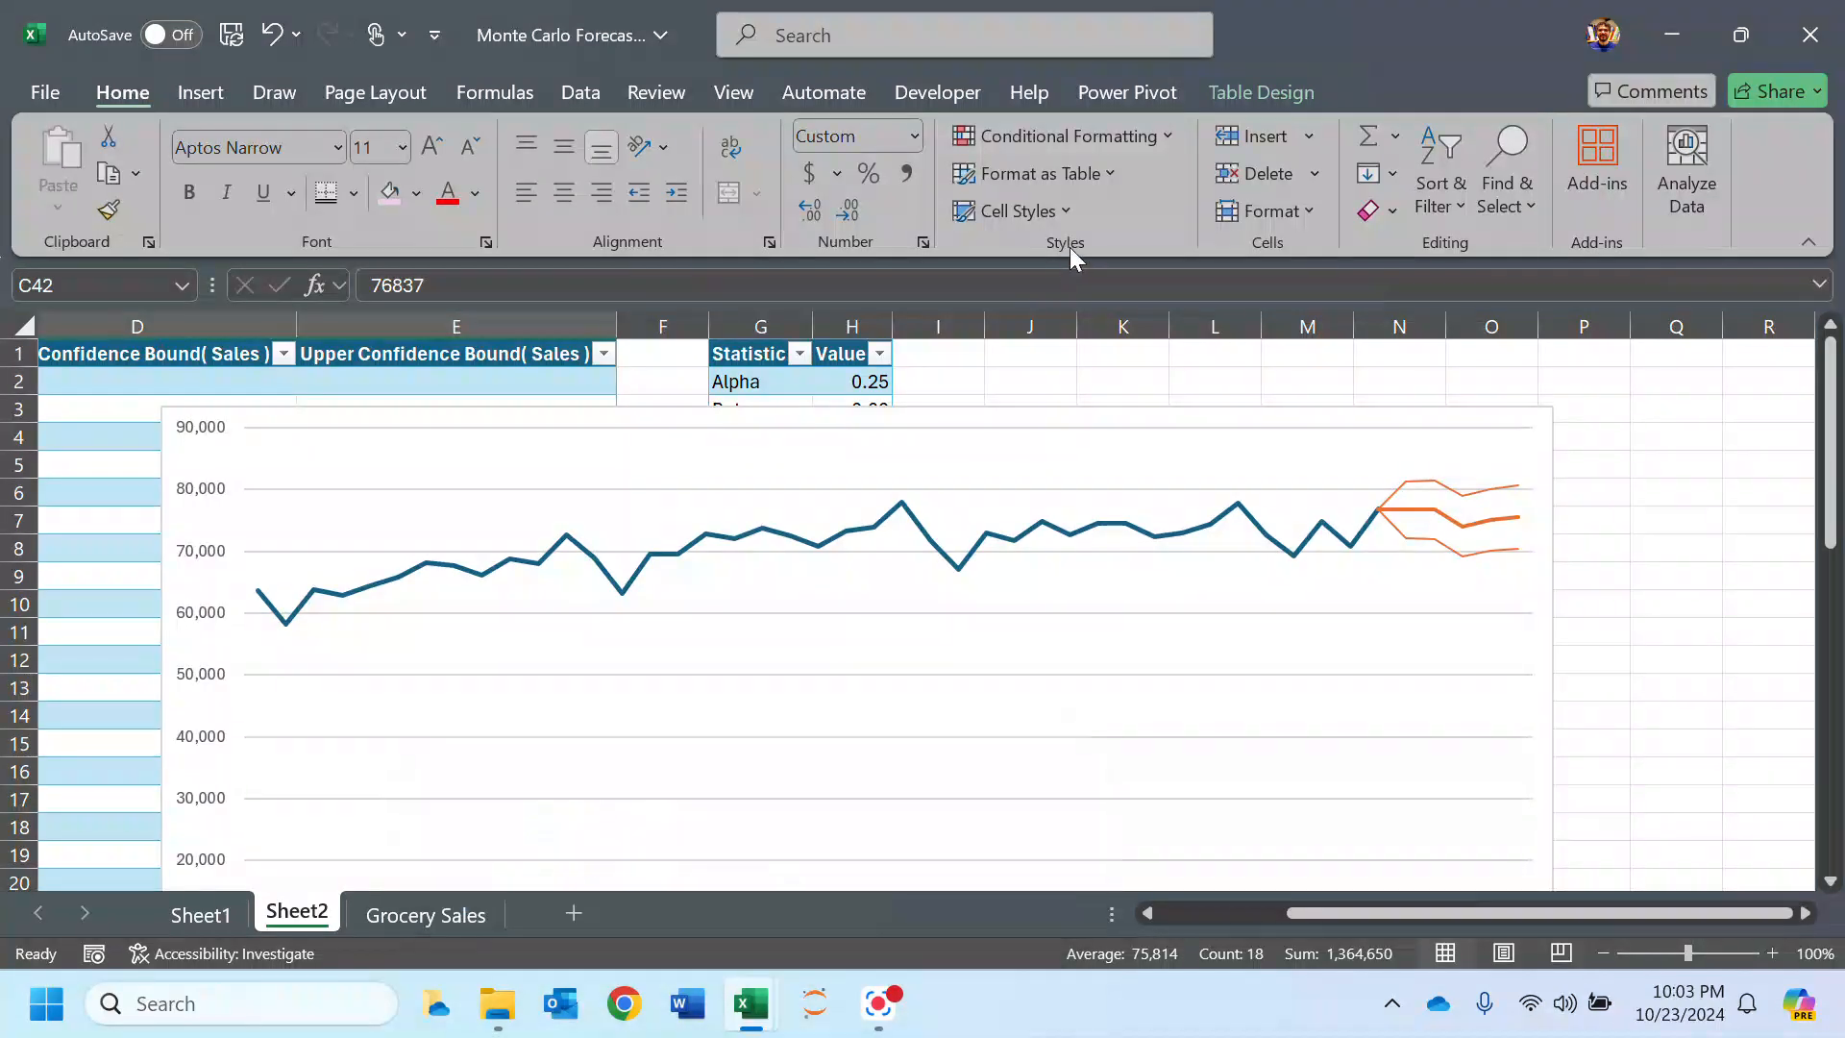